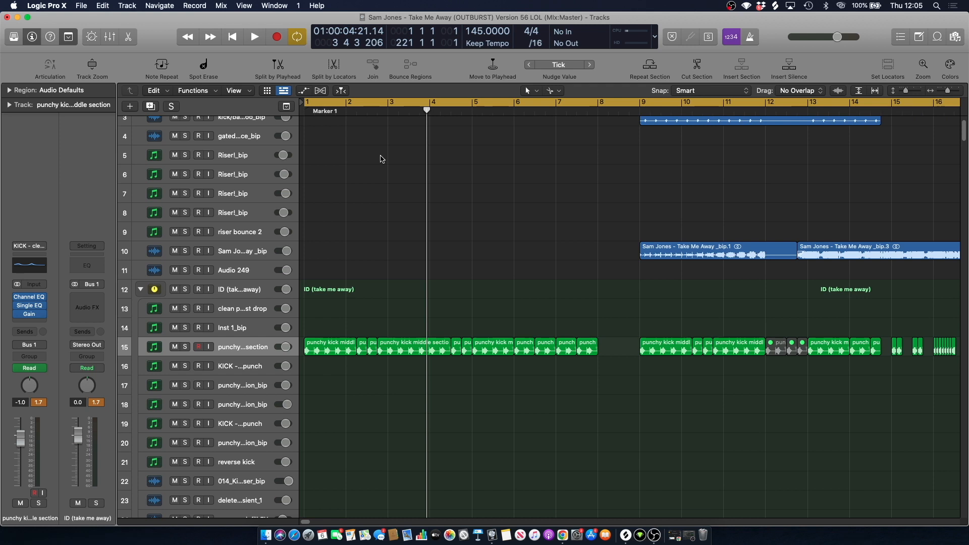
Switch off cycle mode and briefly play the full arrangement from the start of the song.
mouse_move(963, 133)
mouse_down()
mouse_move(964, 505)
mouse_move(963, 126)
mouse_up()
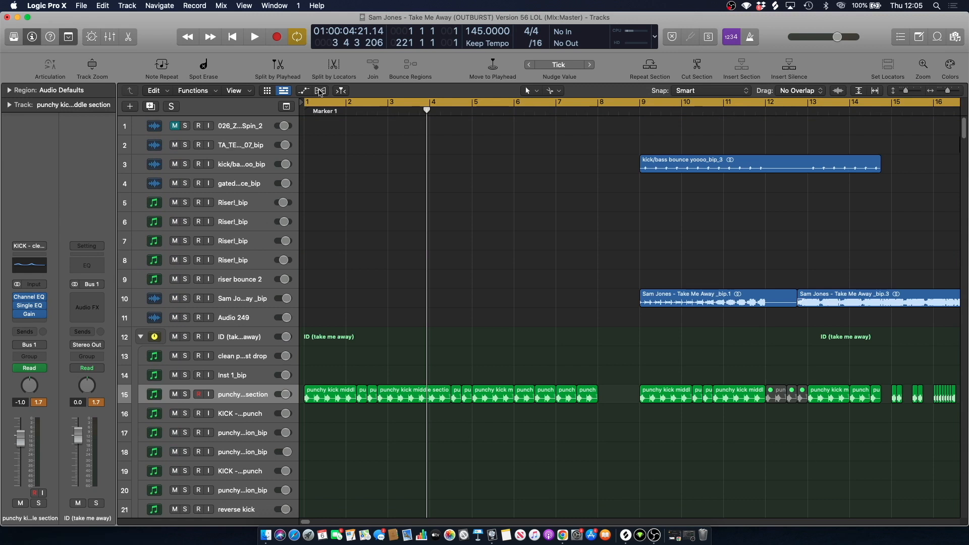
key(Return)
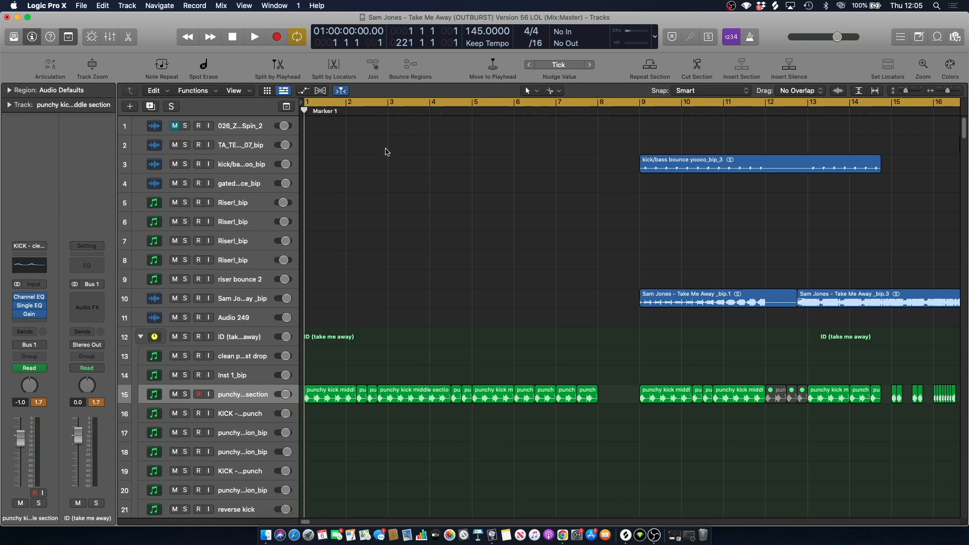
click(322, 99)
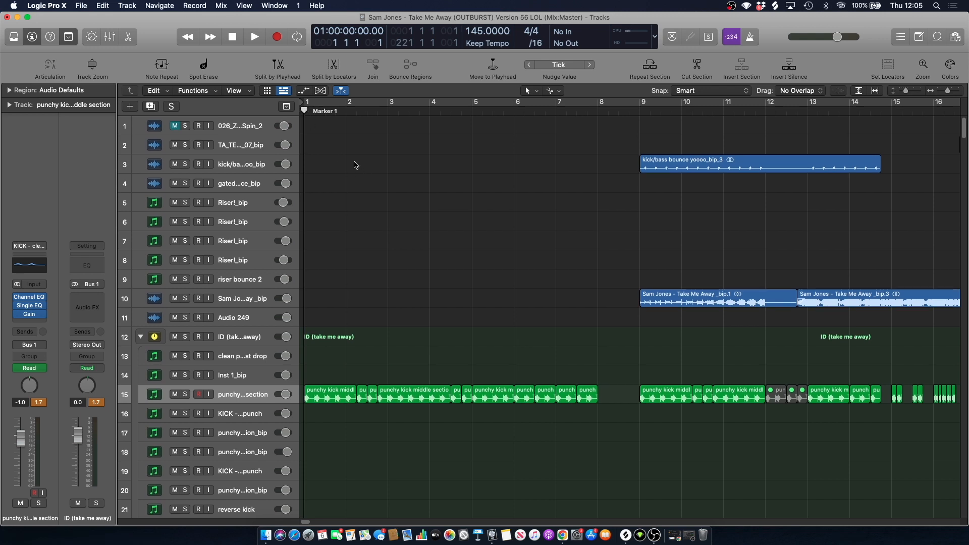
scroll(348, 169, down, 1)
key(space)
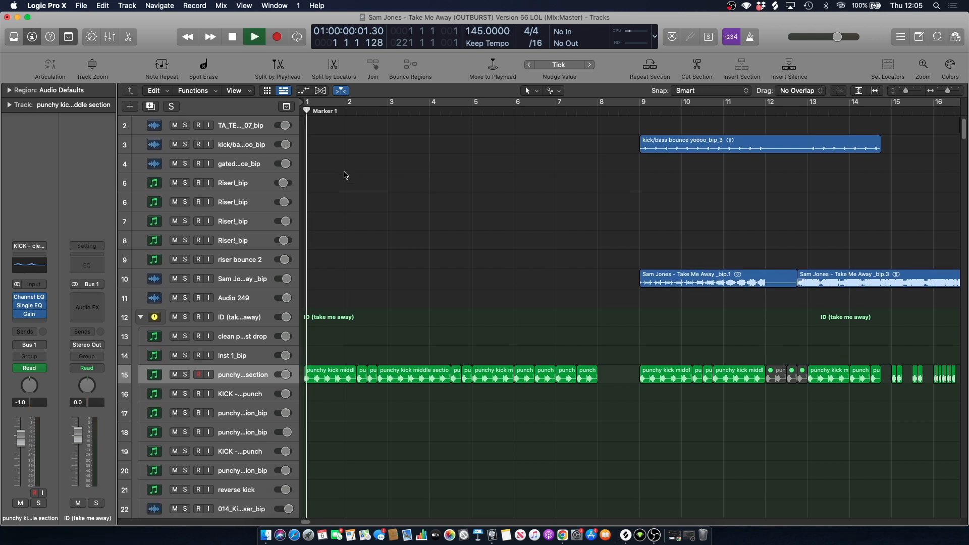
key(space)
Solo the punchy kick middle section track and listen to it from the start of the song.
click(186, 375)
click(301, 113)
key(space)
scroll(342, 190, down, 3)
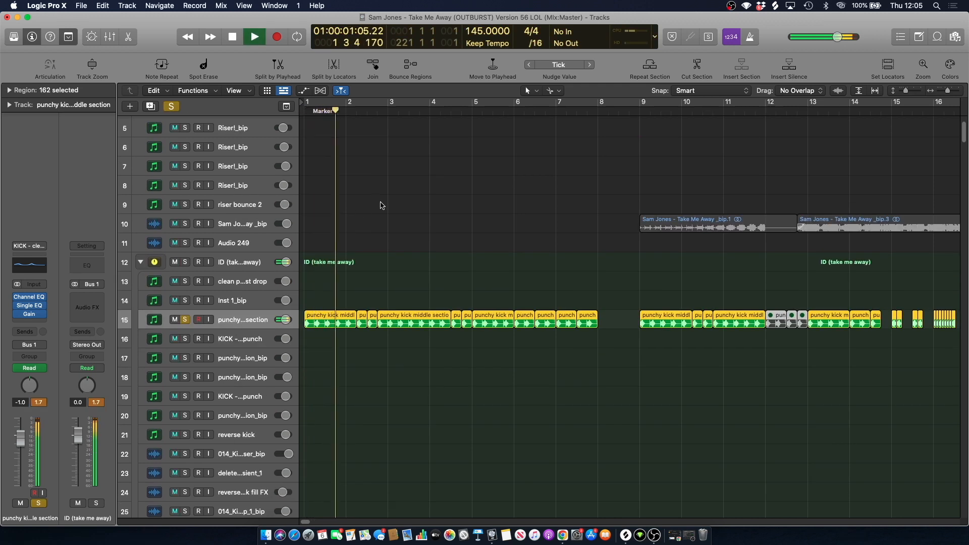
key(space)
Show track automation and listen to the soloed punchy kick from just before bar 9.
key(a)
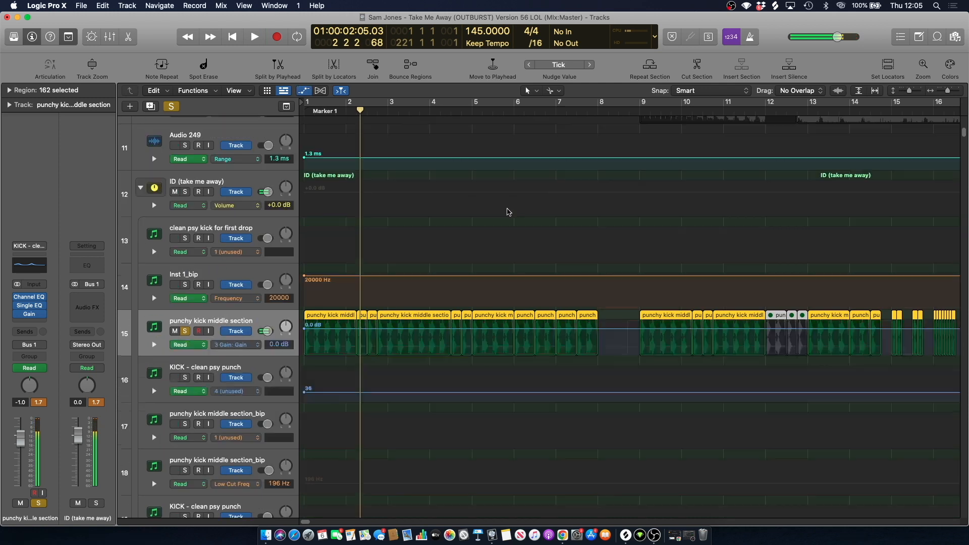
click(629, 112)
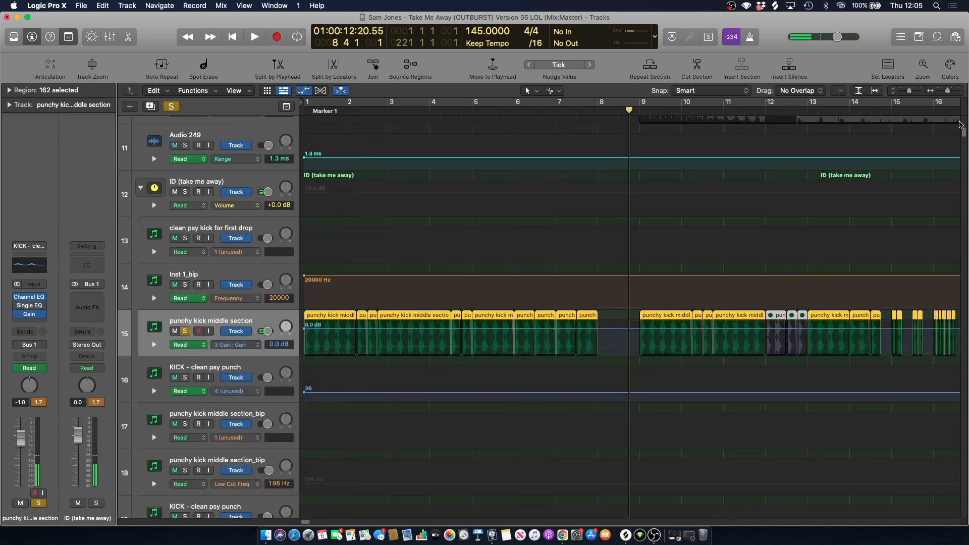
click(948, 91)
key(space)
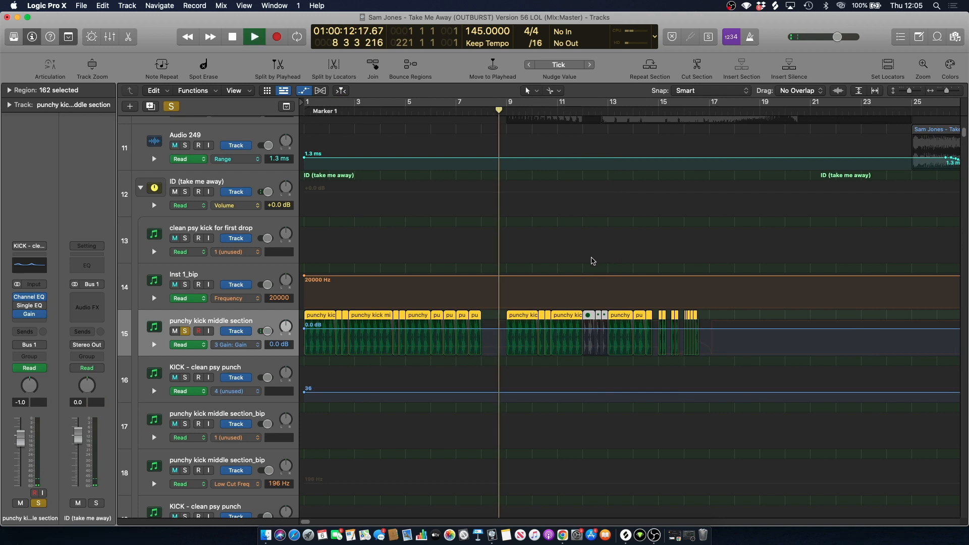
scroll(449, 471, right, 3)
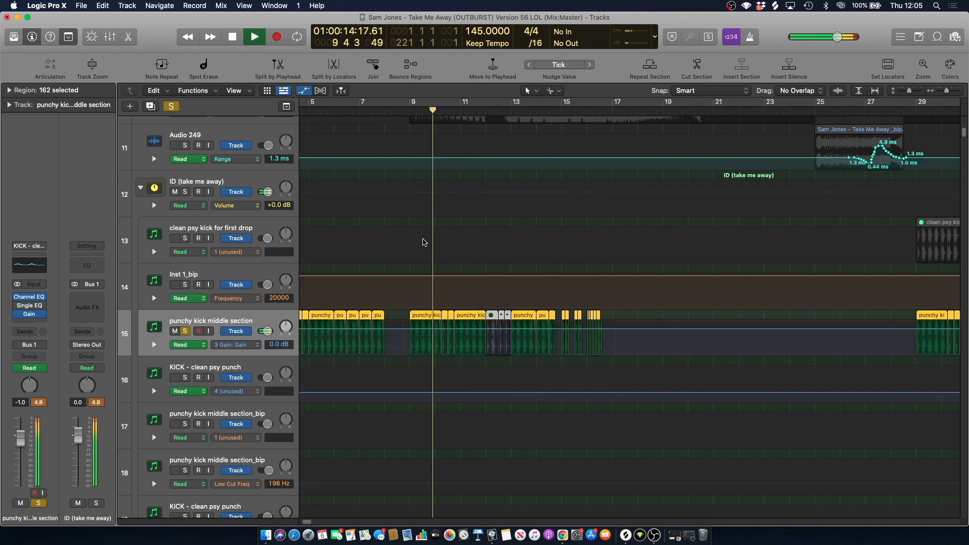
key(space)
key(super+f)
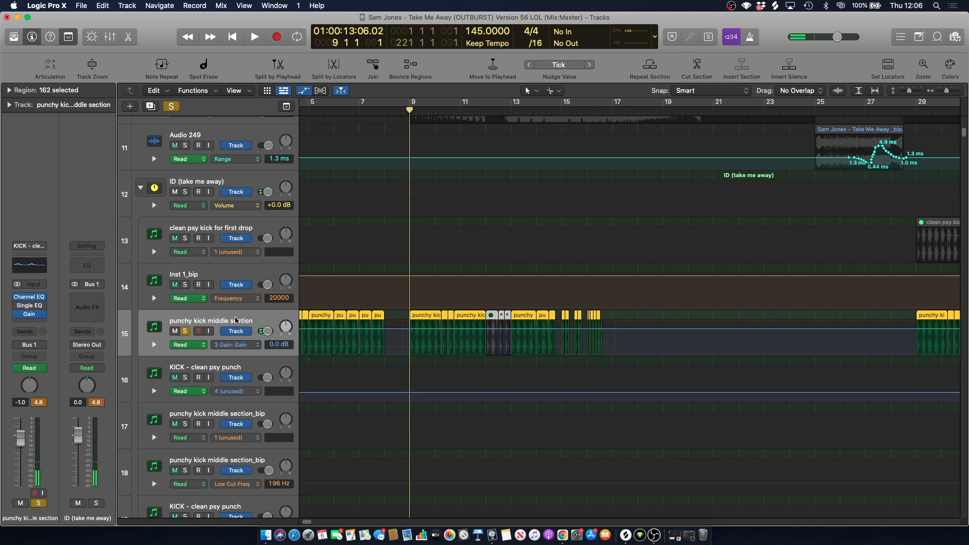
Unsolo the punchy kick middle section track and hide the track automation.
click(186, 332)
key(a)
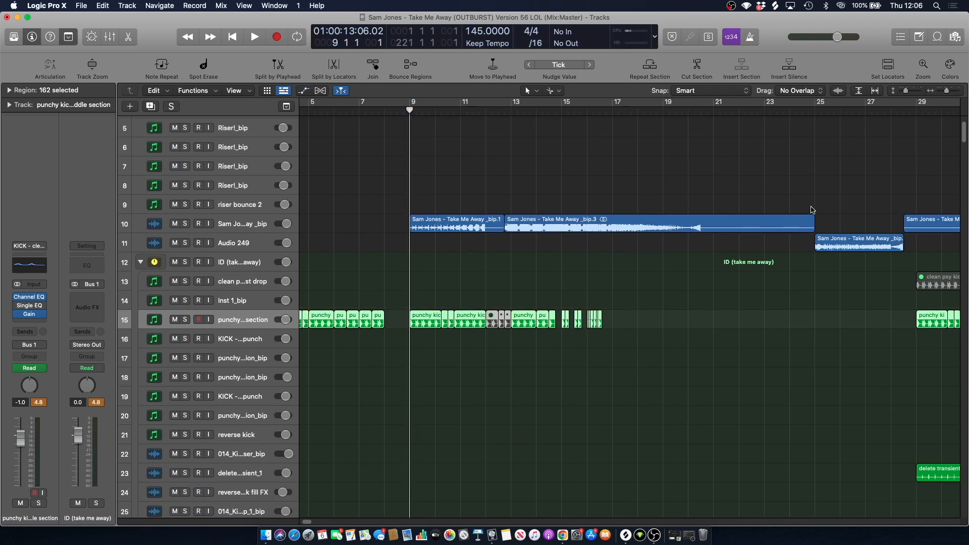
Play the full arrangement from bar 1 while going through the track list to the clap/snare group.
drag(953, 96, 946, 93)
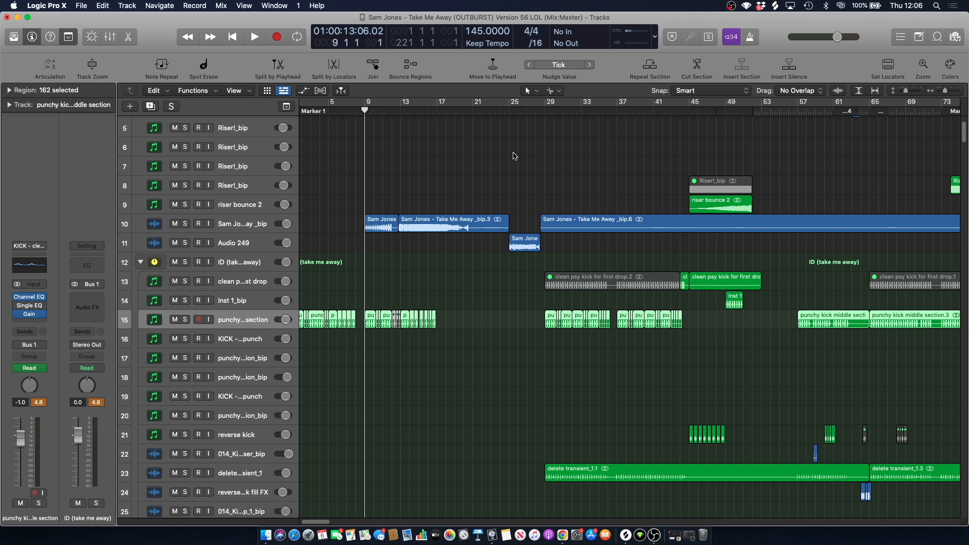
drag(320, 522, 298, 518)
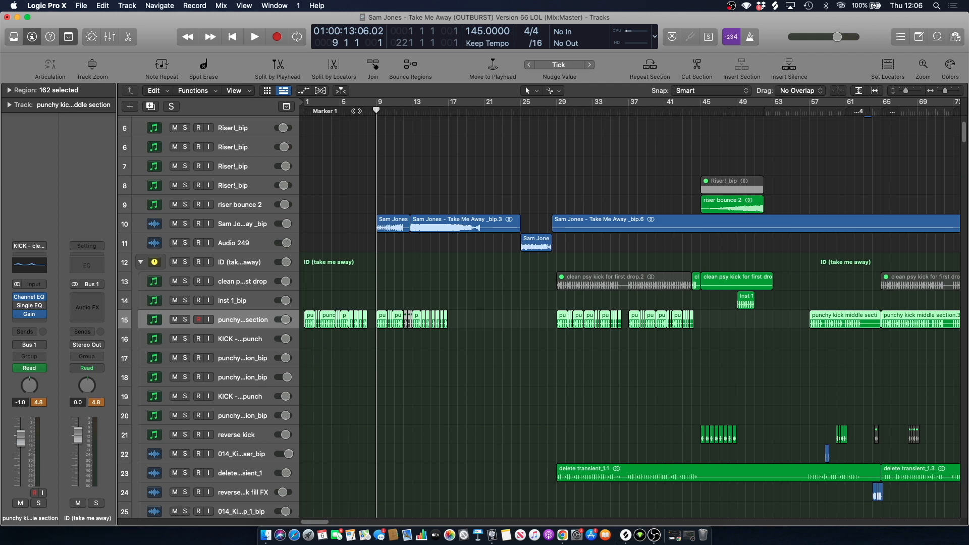
click(314, 112)
scroll(415, 176, down, 1)
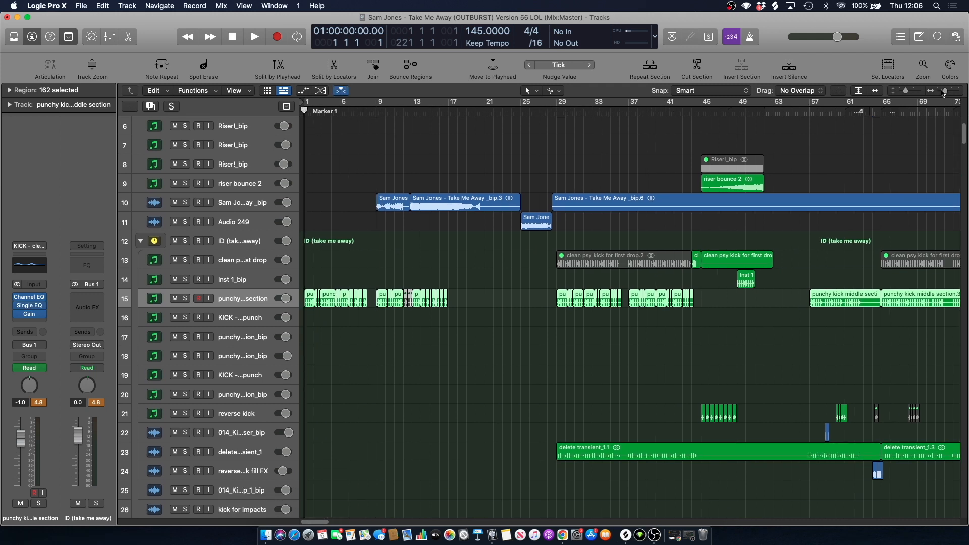
drag(943, 92, 948, 93)
scroll(399, 217, down, 5)
key(space)
scroll(405, 225, down, 15)
scroll(399, 238, down, 17)
scroll(393, 238, down, 13)
key(space)
Solo the Dubstep_Snare_03 track in the clap/snare group and listen to it from the start of the song.
key(Return)
click(186, 208)
click(247, 213)
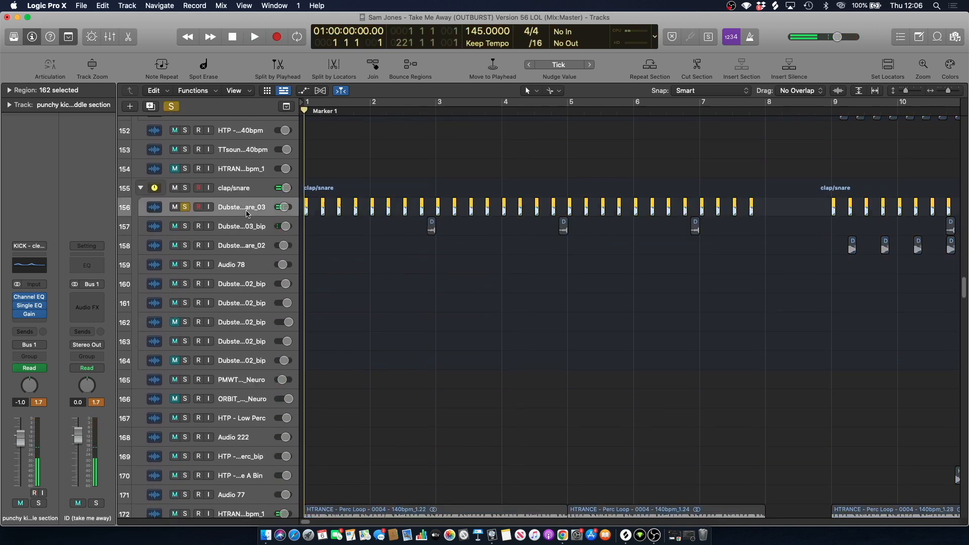
key(super+Right)
key(super+Right)
key(space)
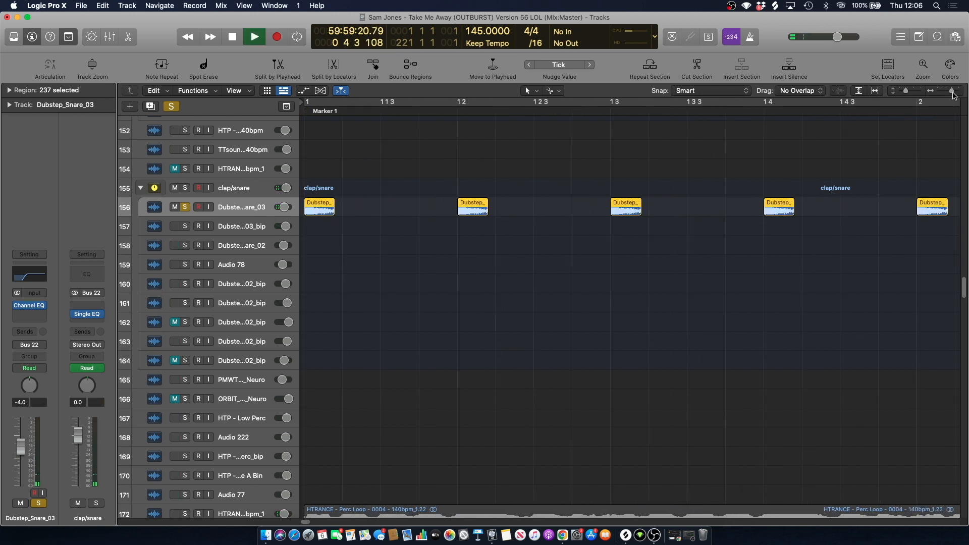
key(space)
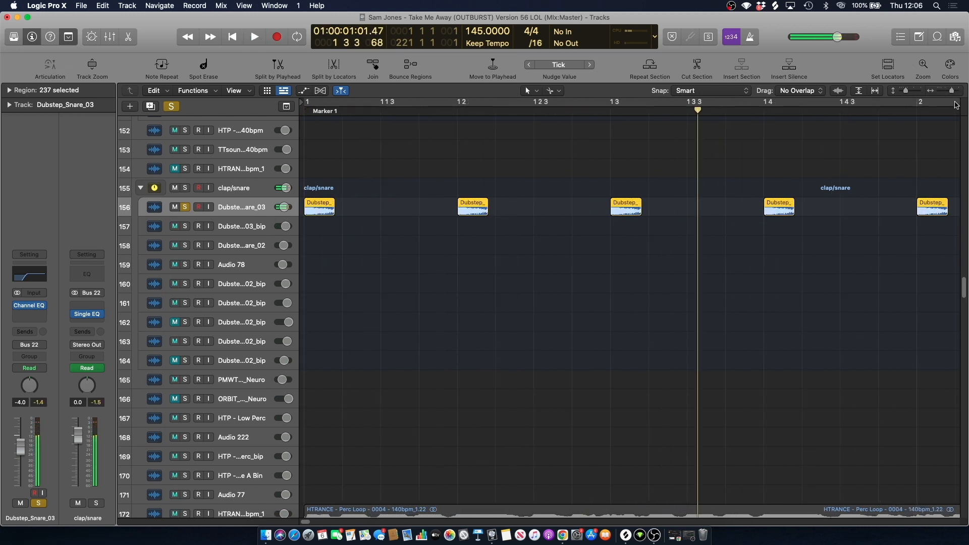
Deselect the snare regions, return the playhead to the start and clear the snare solo.
drag(952, 91, 949, 93)
double_click(234, 207)
click(366, 169)
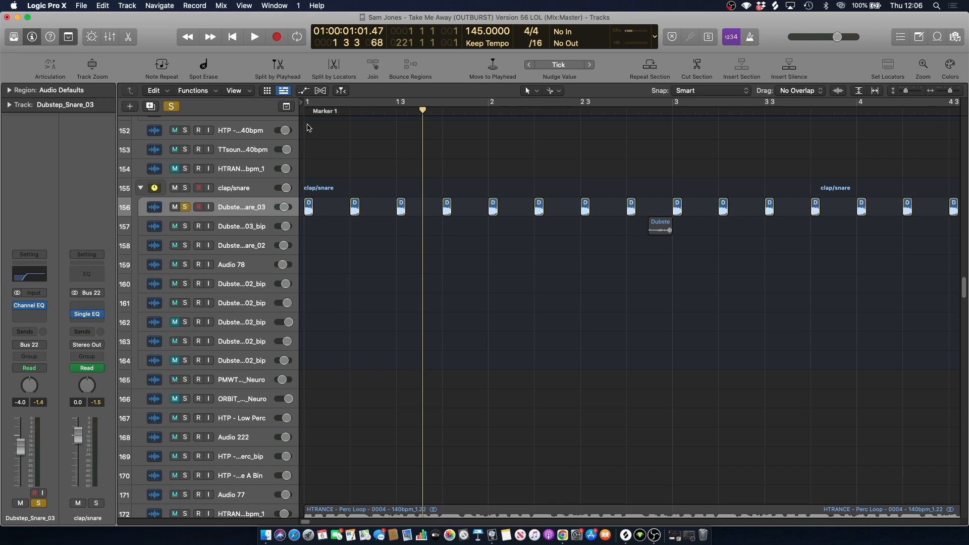
key(Return)
click(171, 107)
Set a cycle range from bar 9 to bar 11 and listen to the punchy kick middle section track in solo.
scroll(358, 162, up, 15)
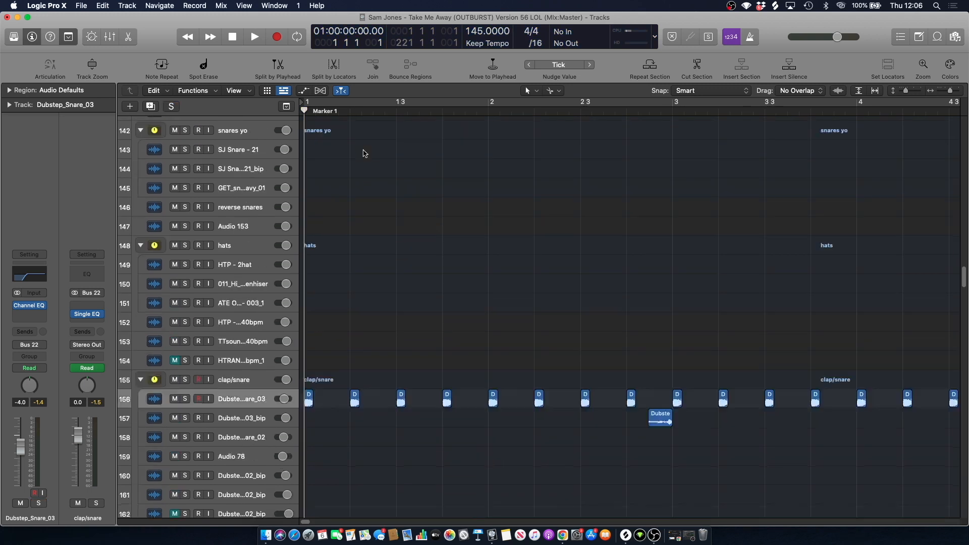
scroll(358, 167, up, 20)
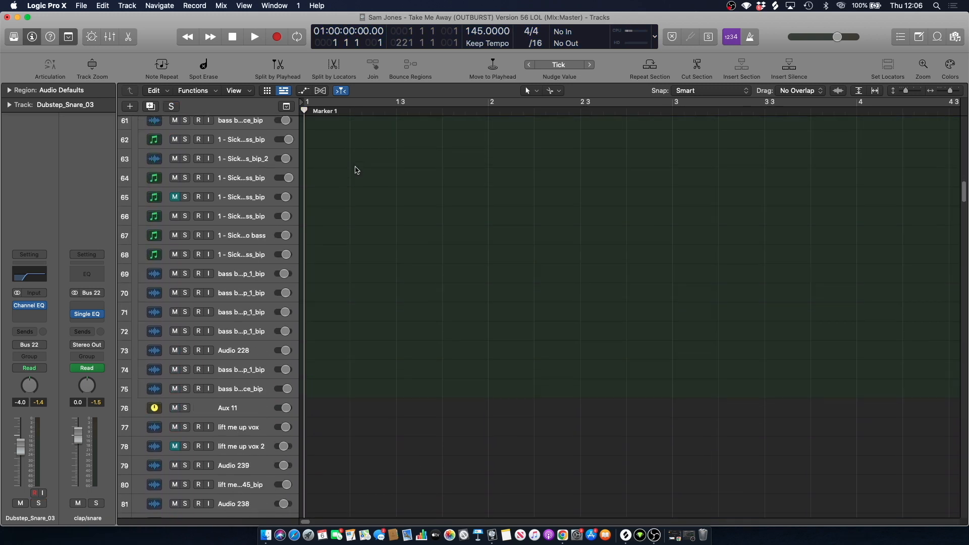
scroll(359, 184, up, 8)
scroll(359, 184, down, 1)
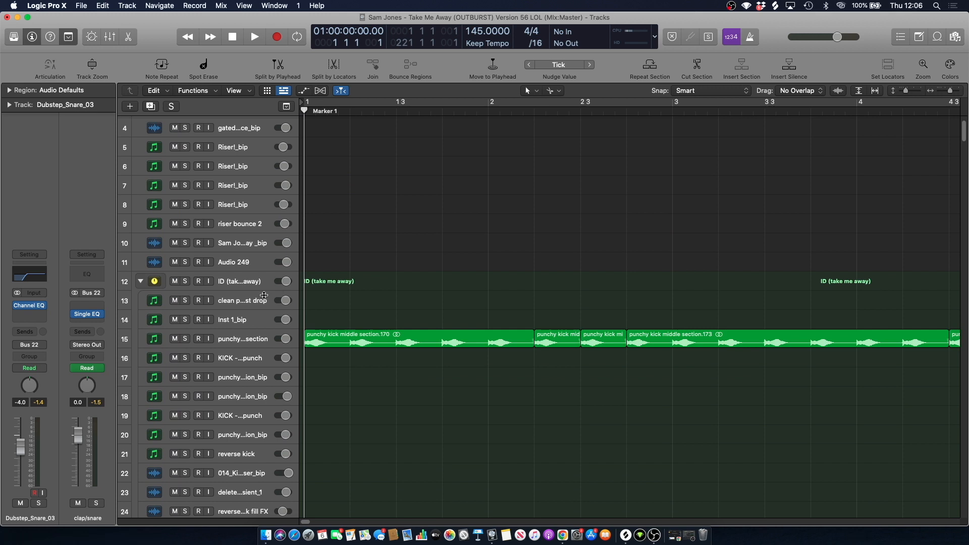
click(231, 329)
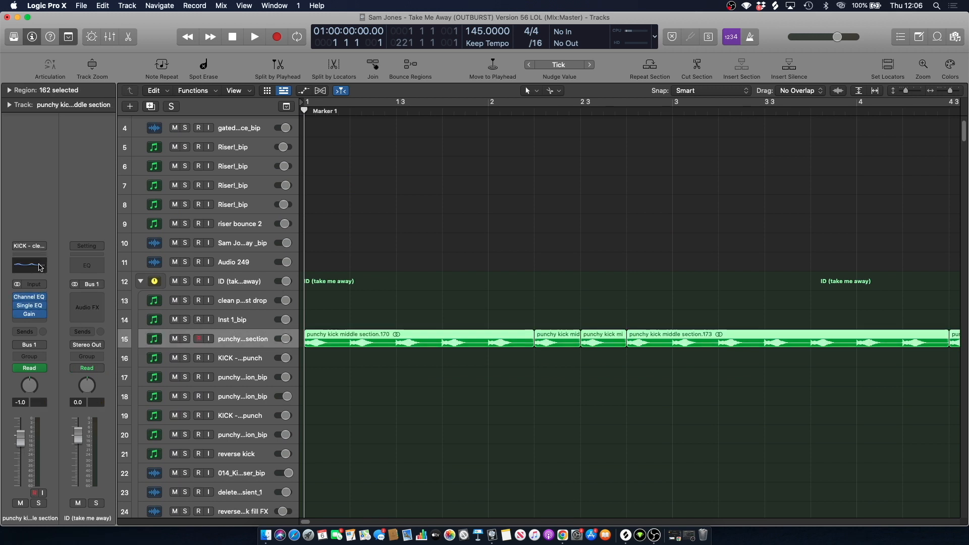
click(947, 90)
drag(529, 102, 578, 103)
key(space)
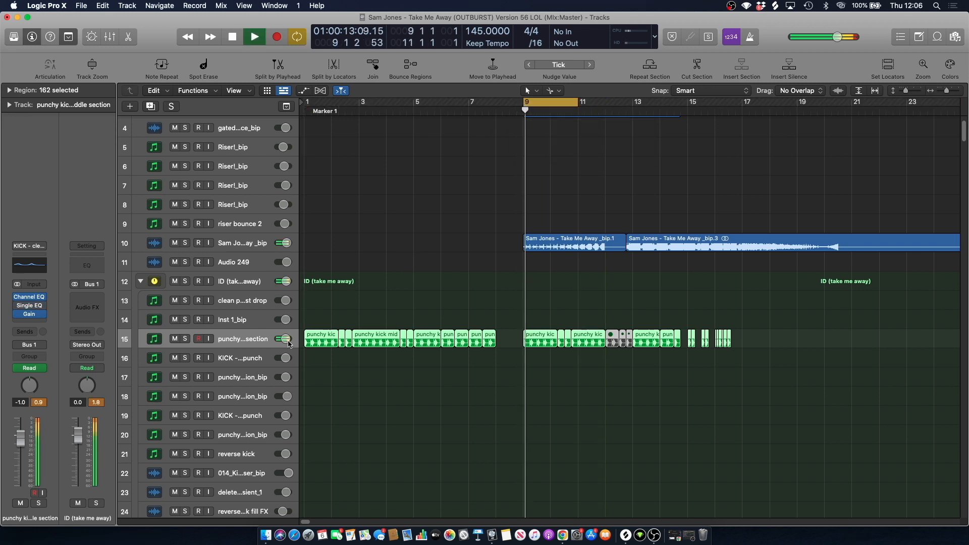
click(185, 338)
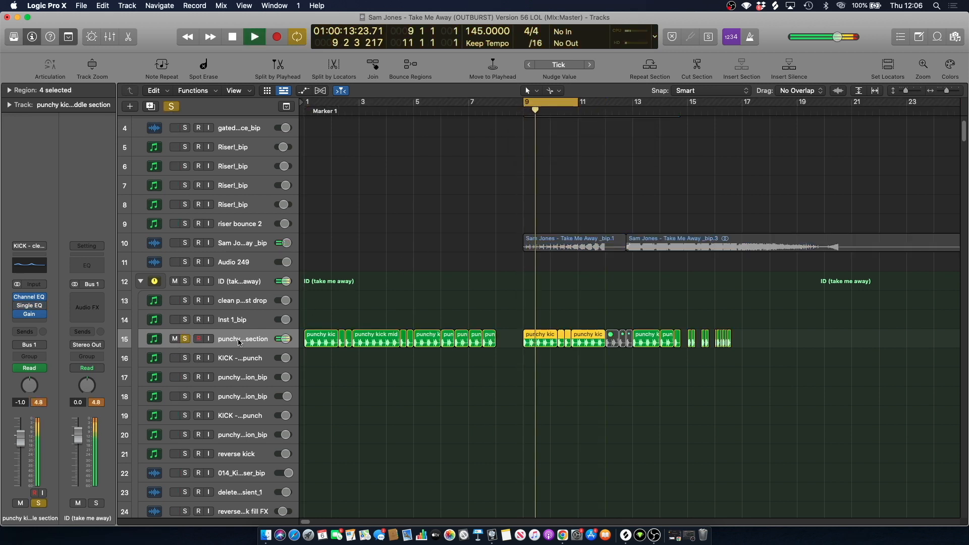
key(space)
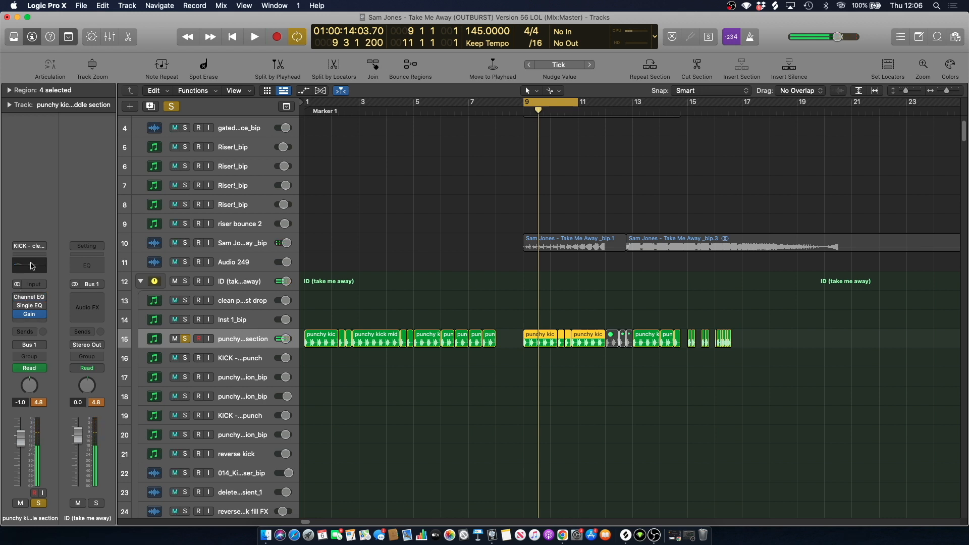
Open the Channel EQ on the punchy kick track and listen to the looped kick with the EQ bypassed.
click(32, 266)
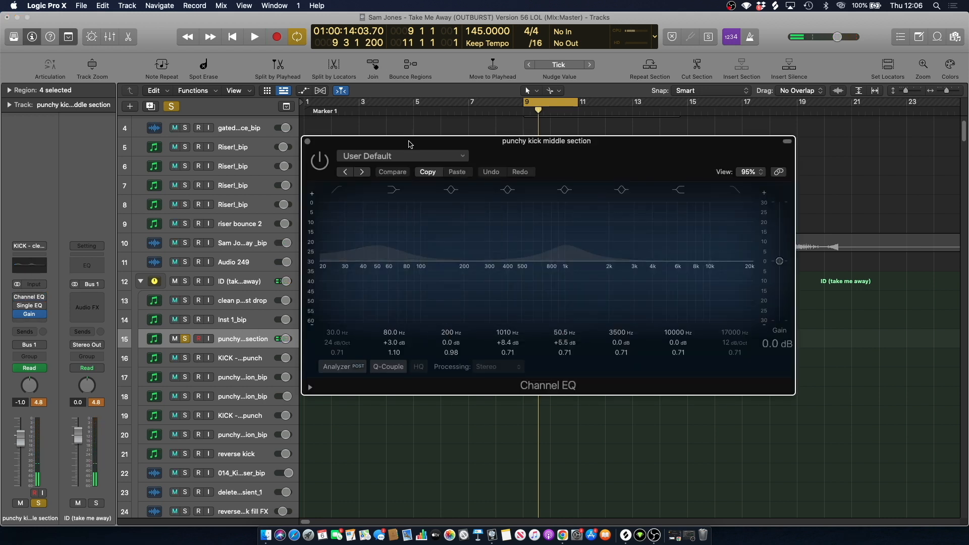
drag(408, 141, 337, 122)
key(space)
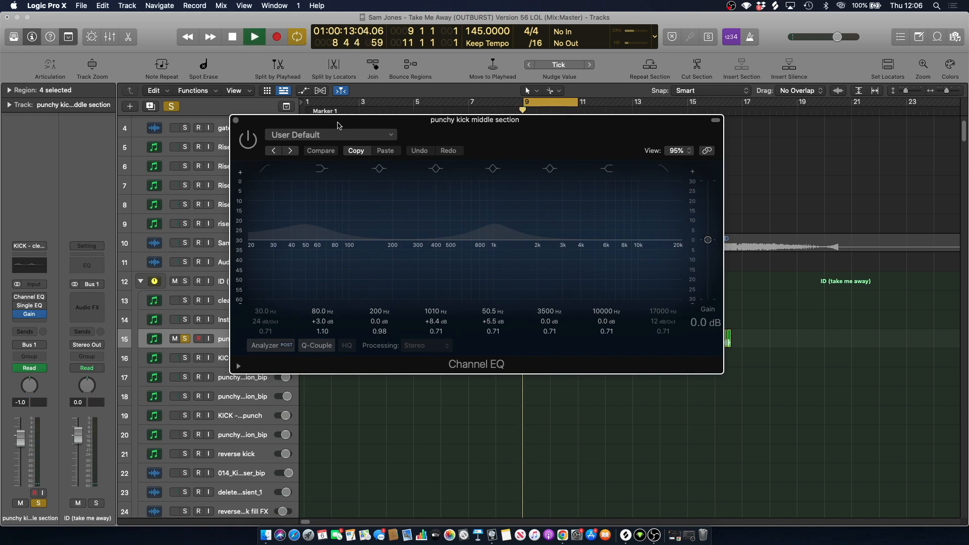
key(space)
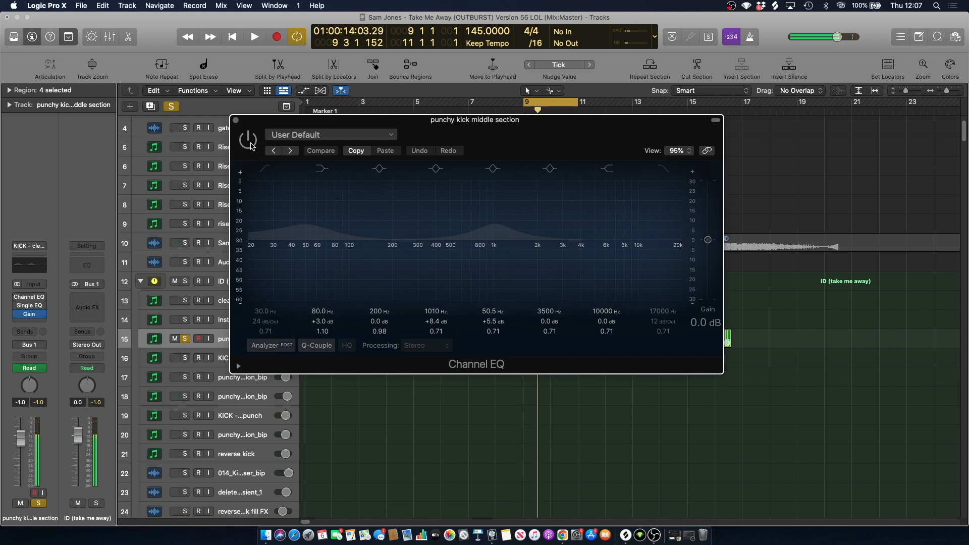
Enable the Channel EQ on the punchy kick, listen to the loop with it active, and close the plug-in.
click(251, 147)
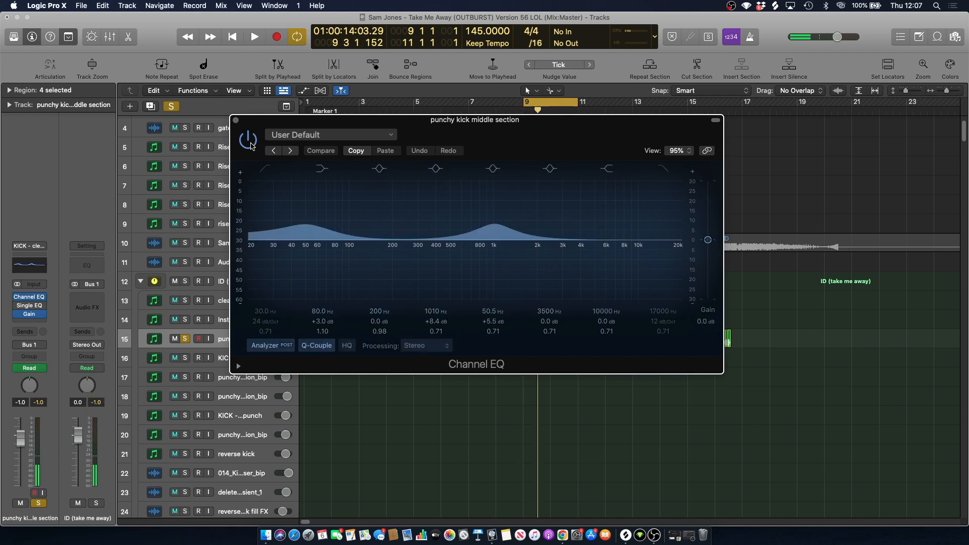
key(space)
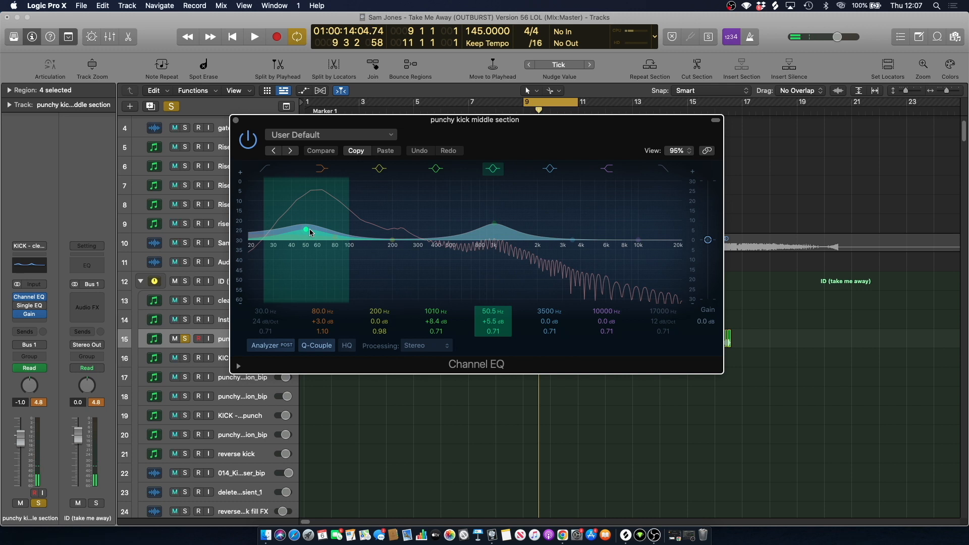
click(235, 122)
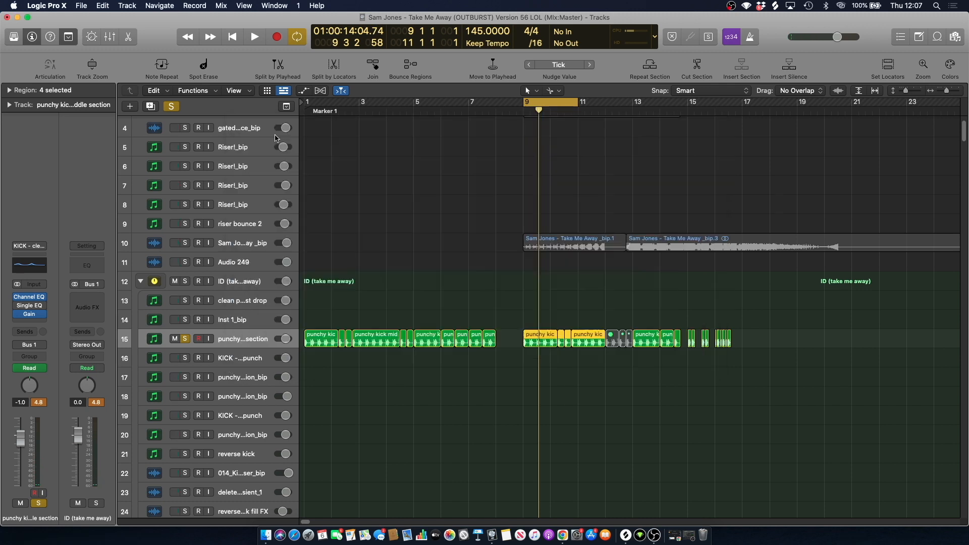
Turn off cycle mode and clear the kick's solo, with the playhead at the start and no regions selected.
key(c)
key(Return)
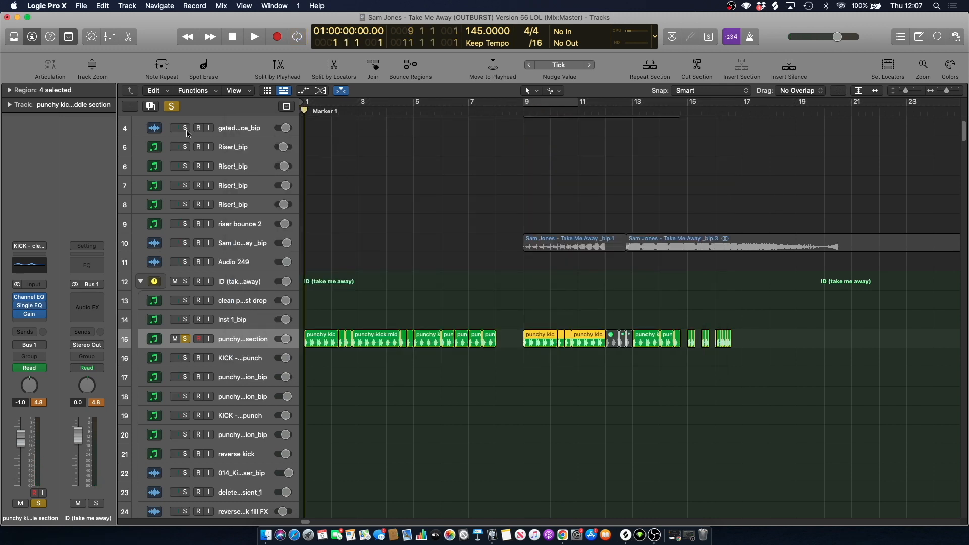
click(176, 112)
click(351, 163)
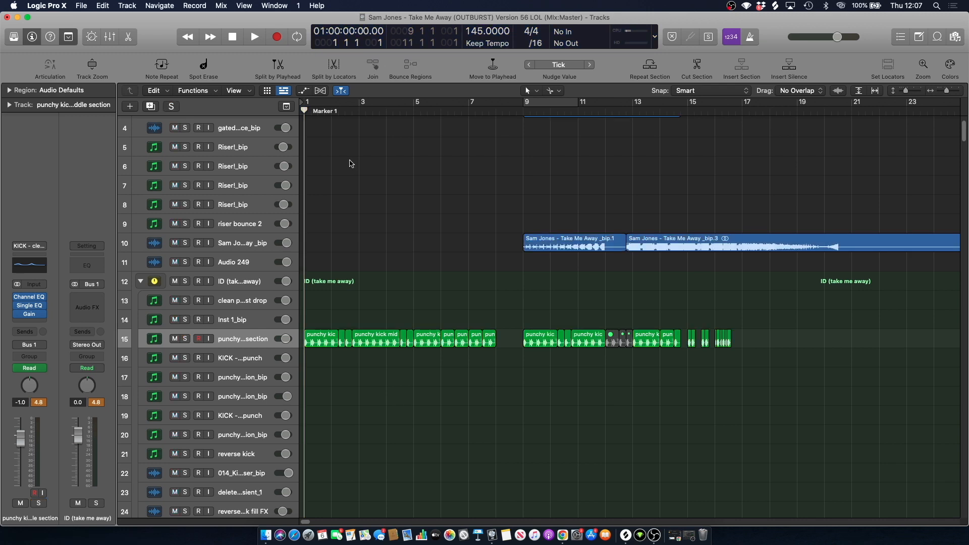
Find the clap/snare stack and listen to the arrangement from the start up to about bar 3.
scroll(346, 163, down, 20)
scroll(347, 163, down, 20)
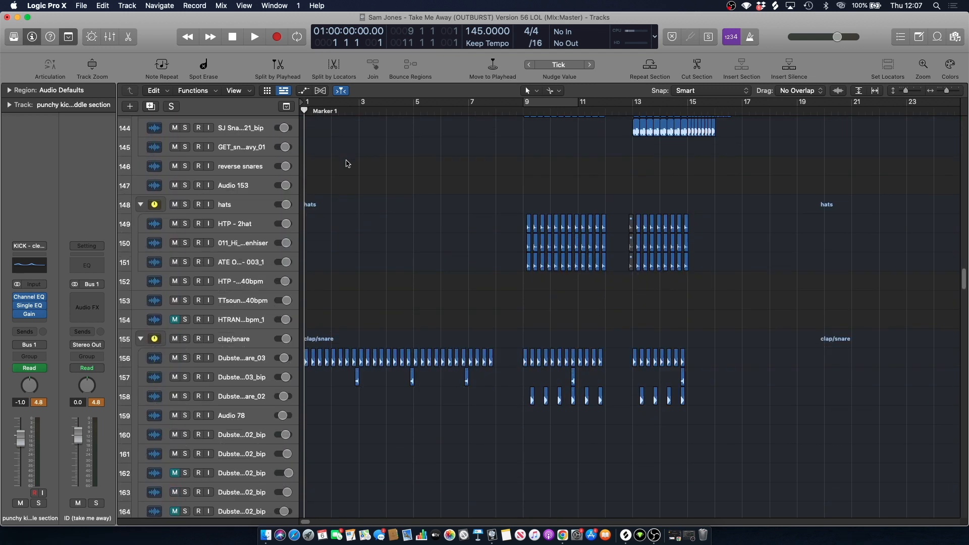
scroll(349, 165, down, 2)
key(space)
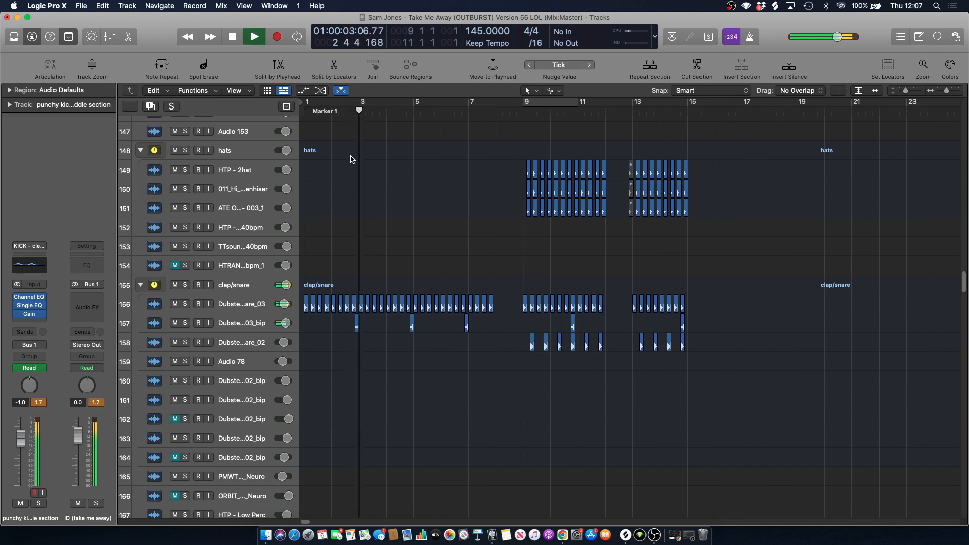
key(space)
scroll(360, 187, down, 1)
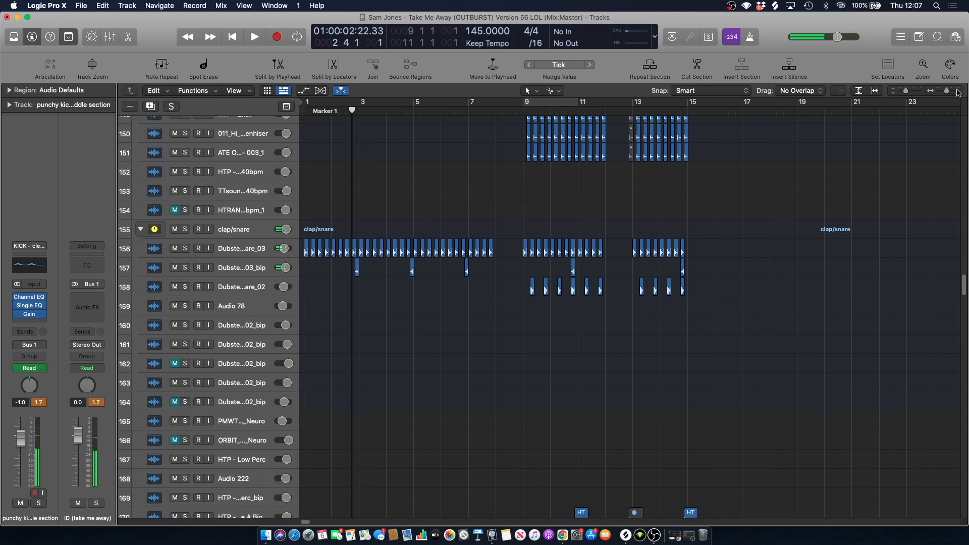
Listen closely to the reversed Dubstep snare region leading into bar 3, replaying from where the region begins.
drag(949, 91, 952, 92)
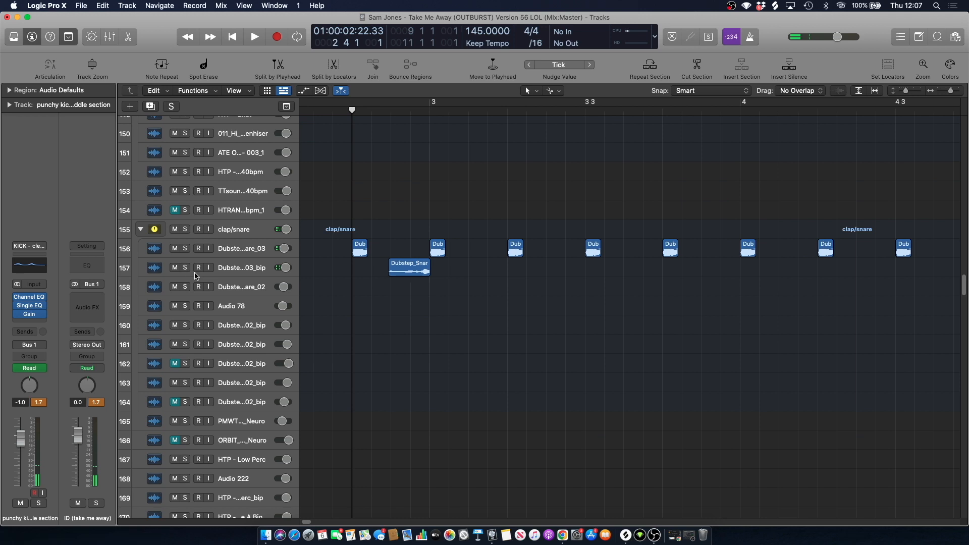
key(space)
key(space)
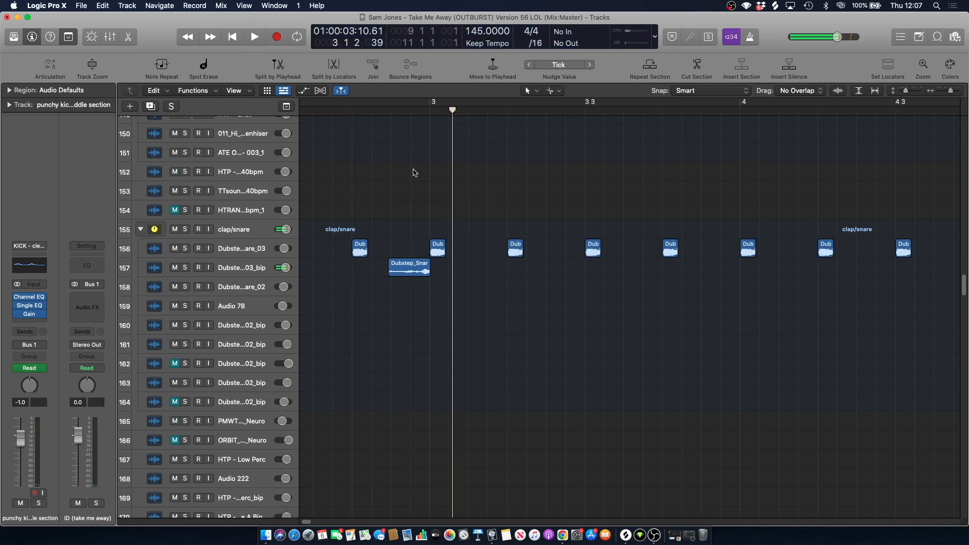
click(387, 111)
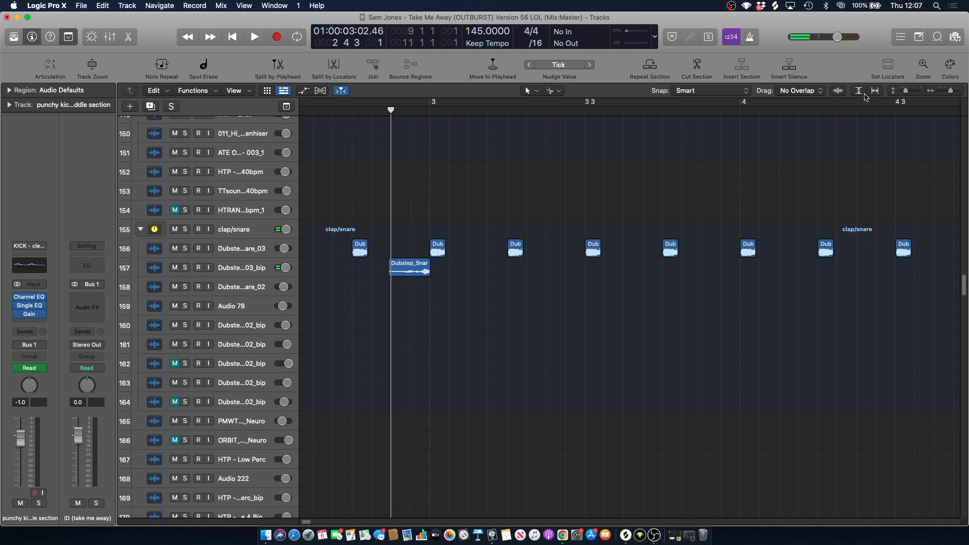
drag(957, 93, 954, 92)
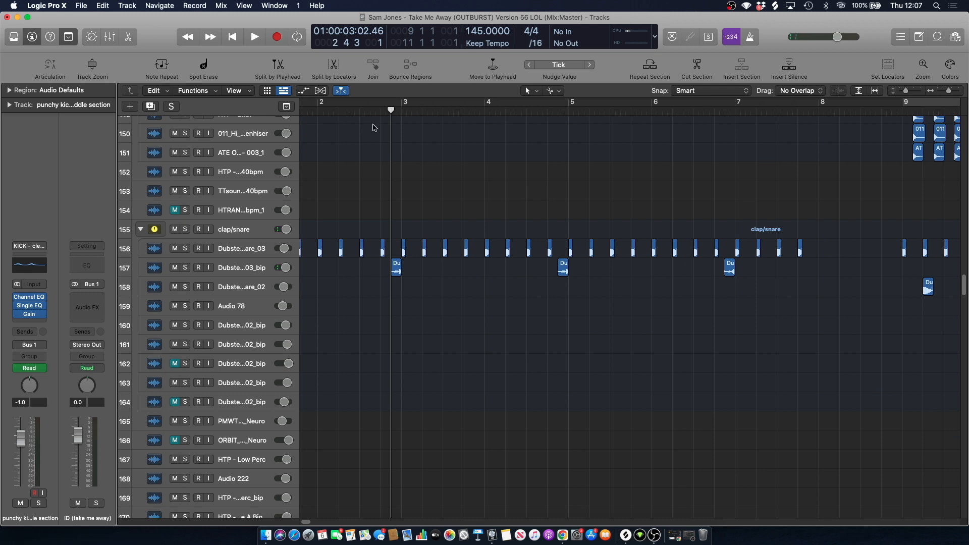
key(space)
scroll(400, 177, down, 10)
scroll(400, 177, up, 3)
key(space)
Set a cycle range from bar 1 to bar 8 and solo the HTRANCE Perc Loop track.
drag(307, 522, 301, 525)
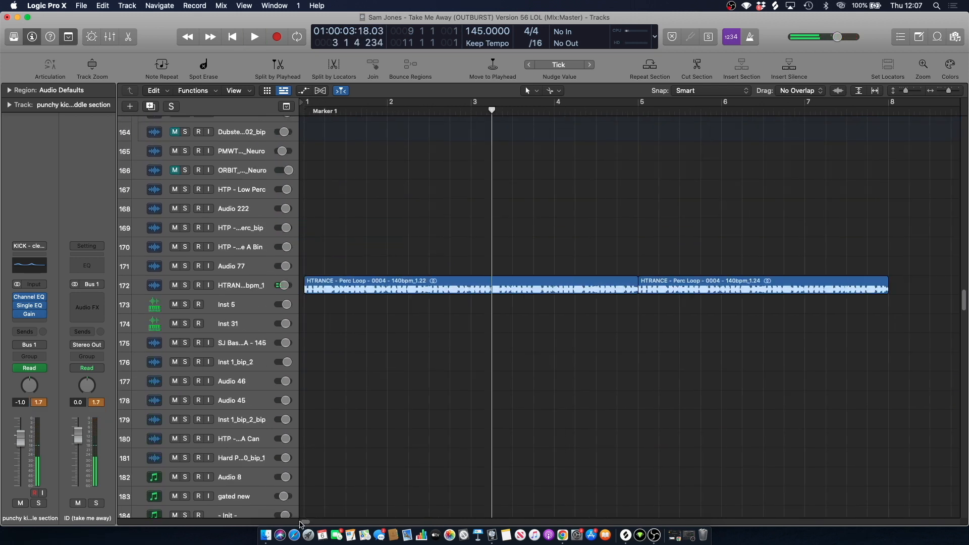
drag(306, 108, 888, 103)
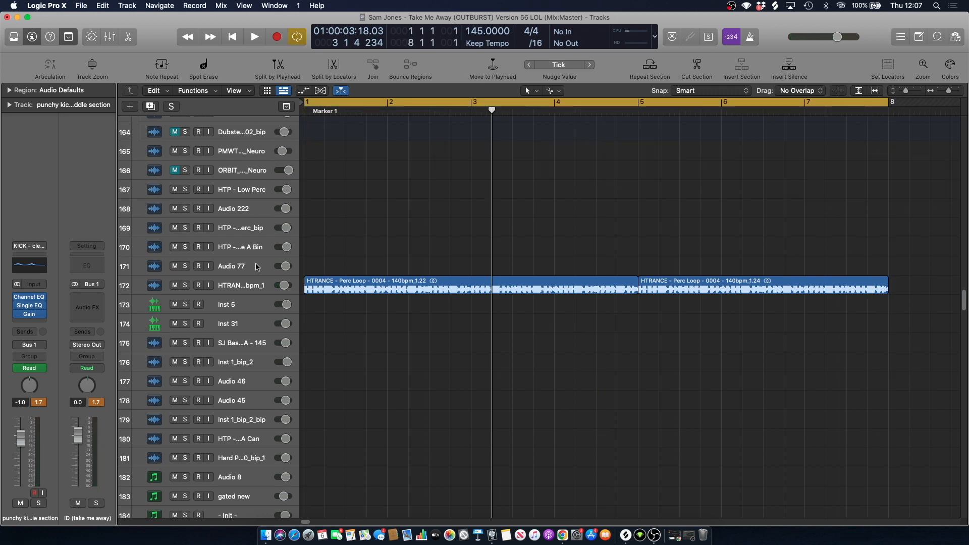
click(258, 289)
key(s)
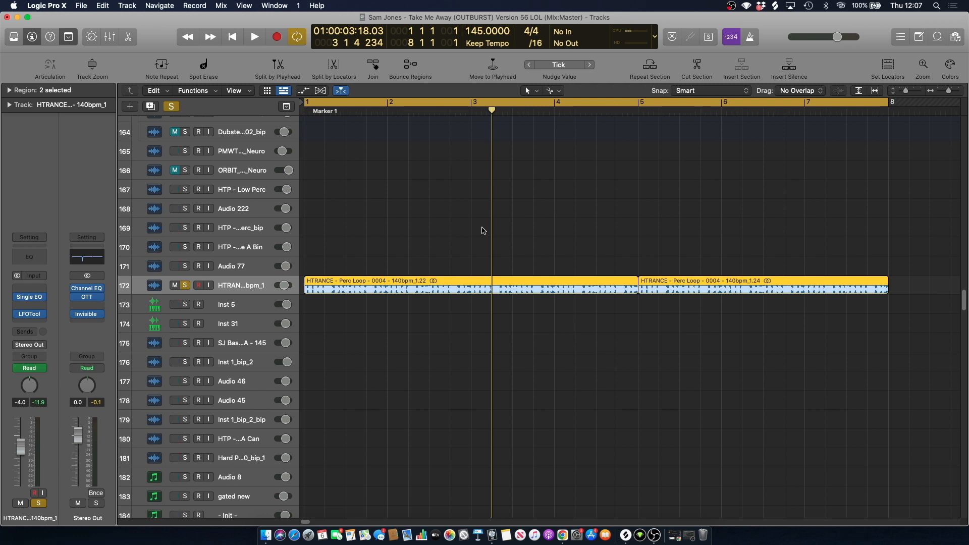
Show track automation and listen to the soloed perc loop with its Single EQ bypassed.
drag(949, 91, 946, 91)
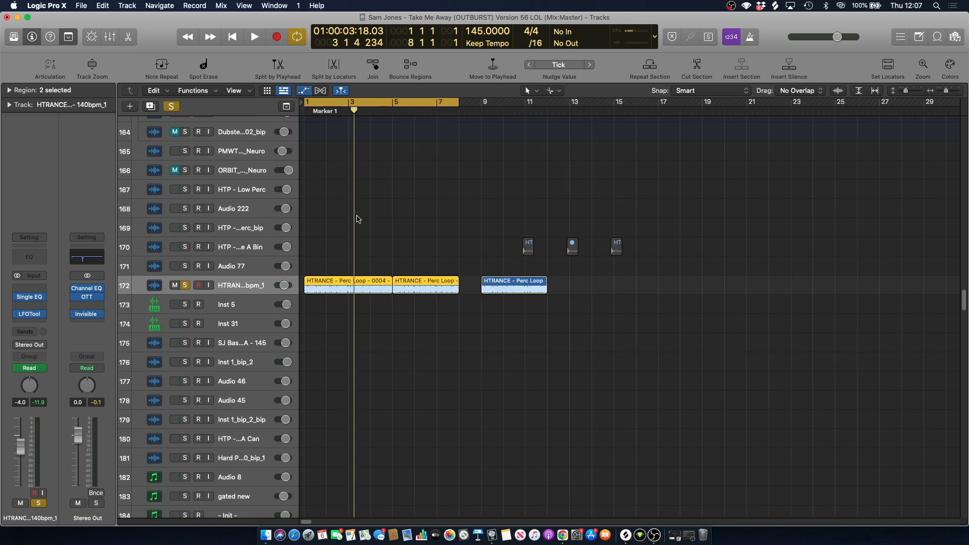
key(a)
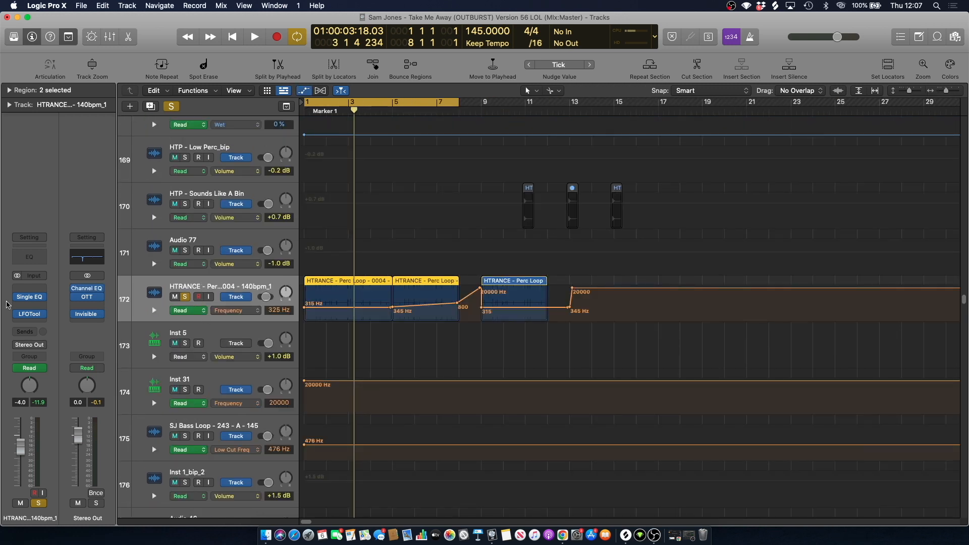
mouse_move(18, 316)
key(space)
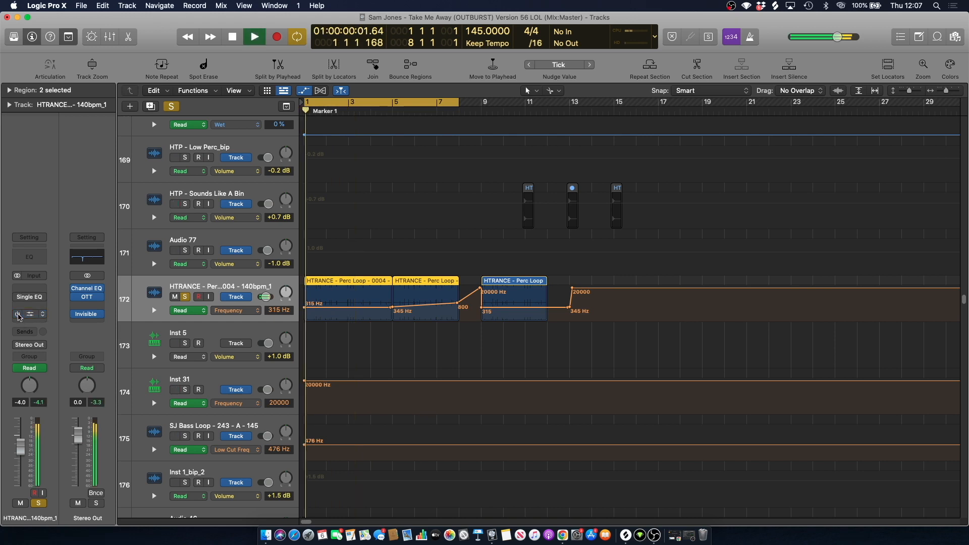
key(space)
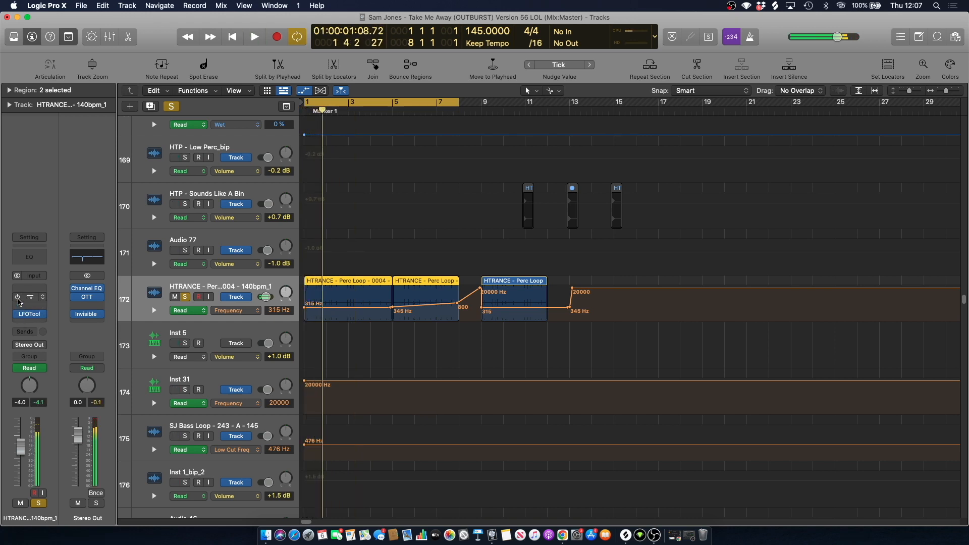
Open the perc loop's Single EQ, listen with the high cut active, and close the plug-in.
click(28, 298)
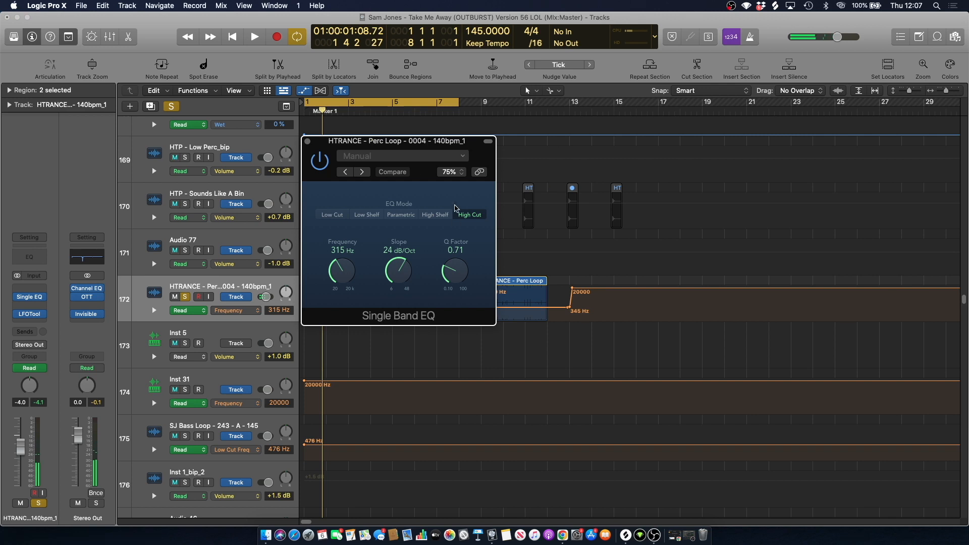
key(space)
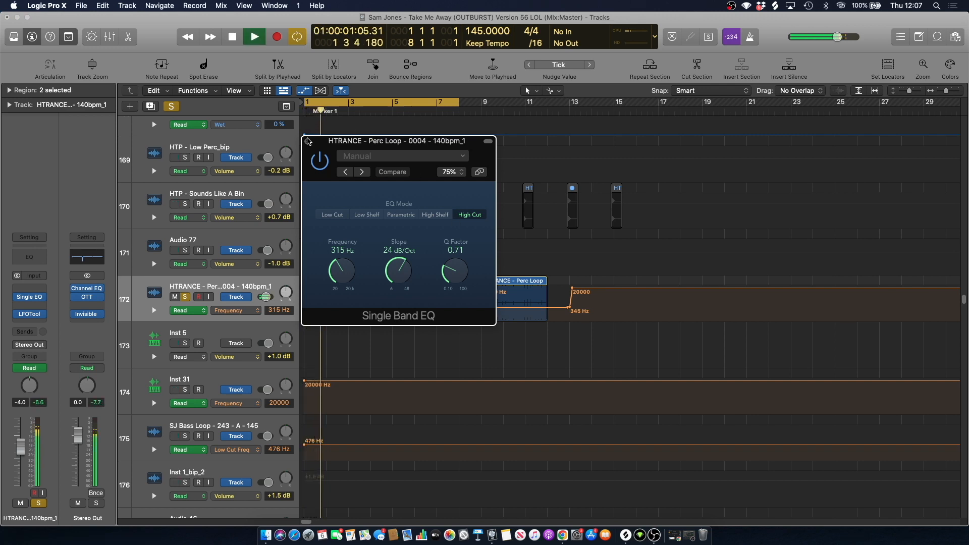
key(space)
click(309, 141)
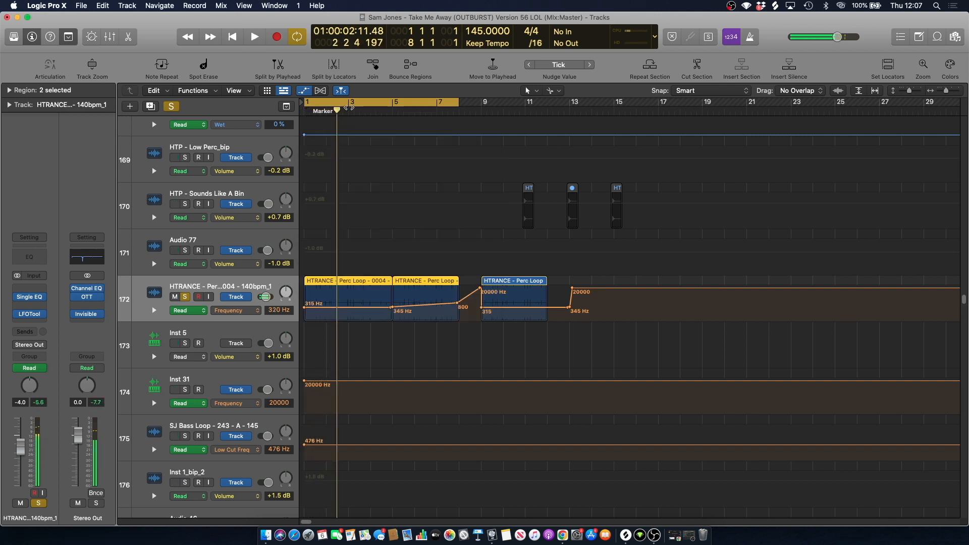
Turn off cycle and solo, place the playhead at bar 5, and inspect the perc loop's LFOTool during playback.
click(394, 108)
click(171, 106)
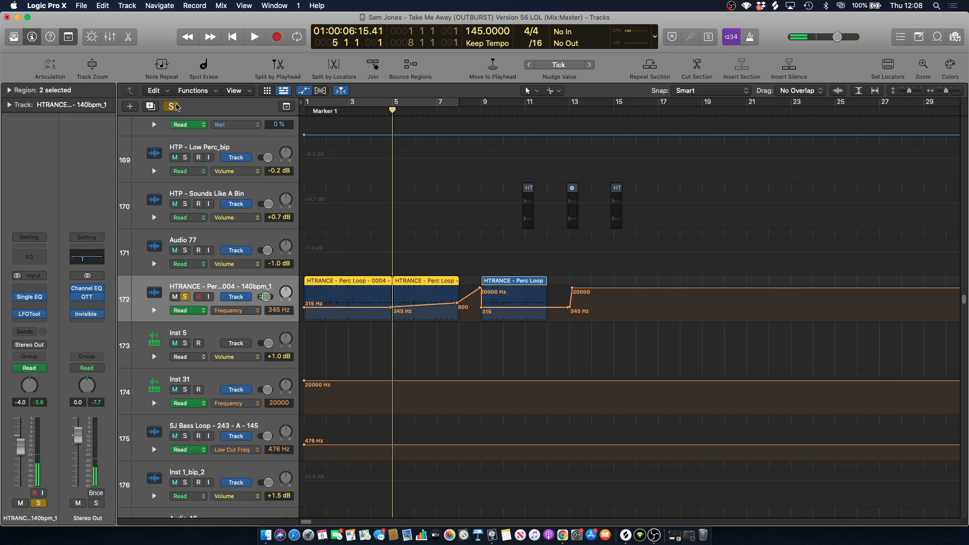
click(29, 314)
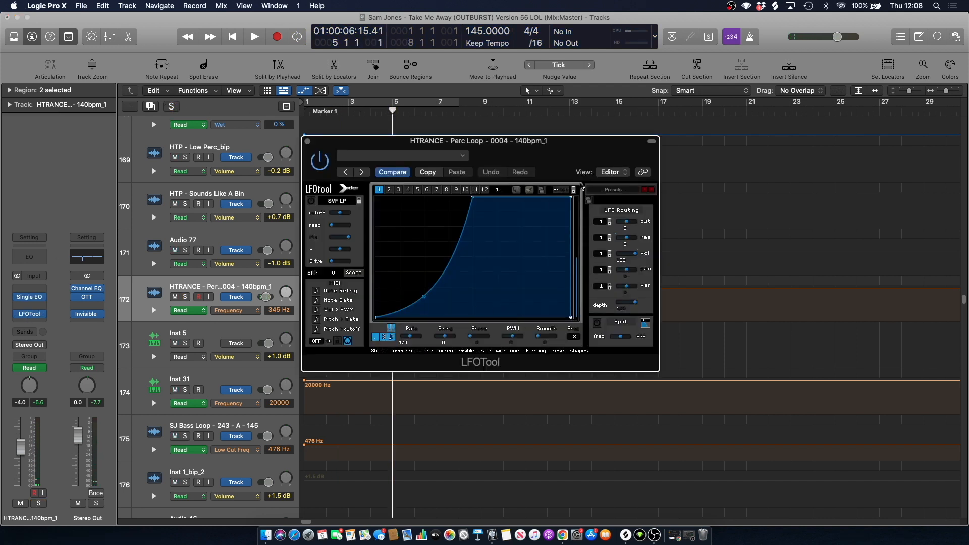
drag(572, 197, 568, 197)
key(space)
key(space)
click(308, 141)
Listen to the perc loop's rising frequency automation in the full mix, and return to the start with automation hidden.
key(super+a)
key(space)
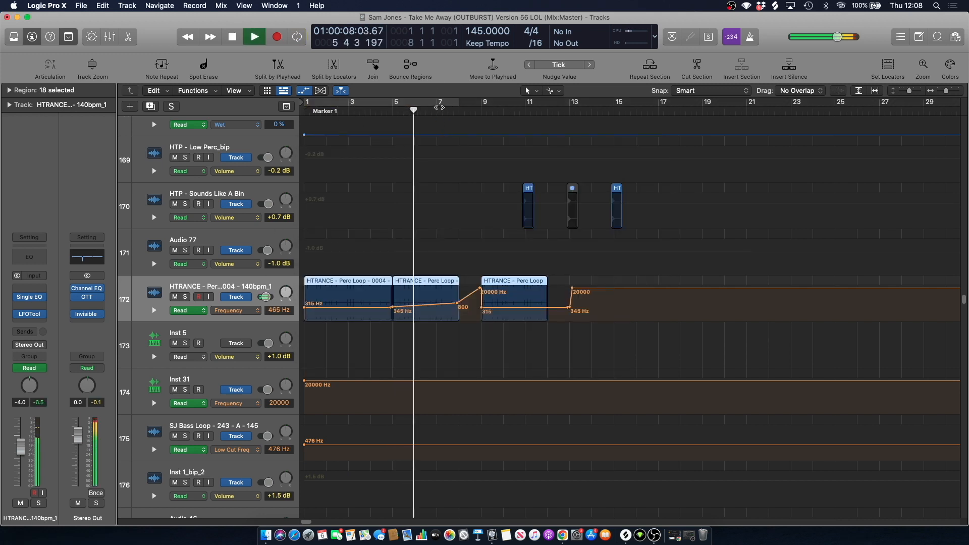
key(space)
key(Return)
key(a)
Select the Beat-It Hard Kick 150bpm track and its first short muted region just after bar 1.
scroll(340, 176, up, 10)
scroll(340, 177, down, 5)
scroll(339, 176, down, 15)
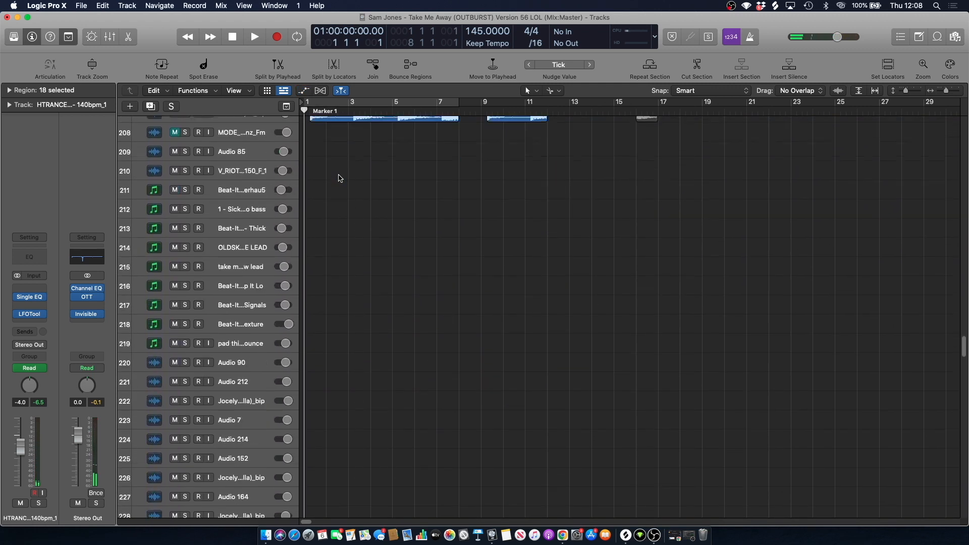
click(339, 159)
click(222, 260)
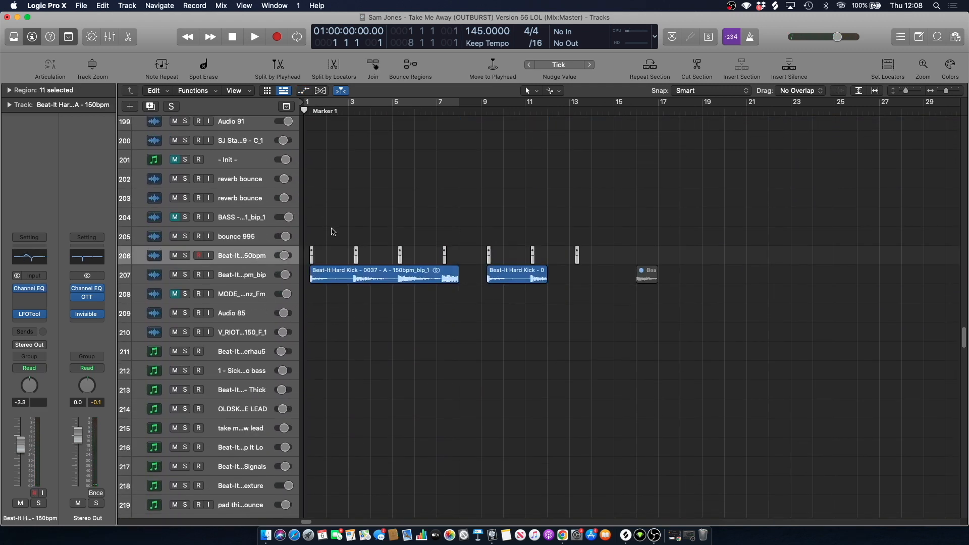
click(313, 252)
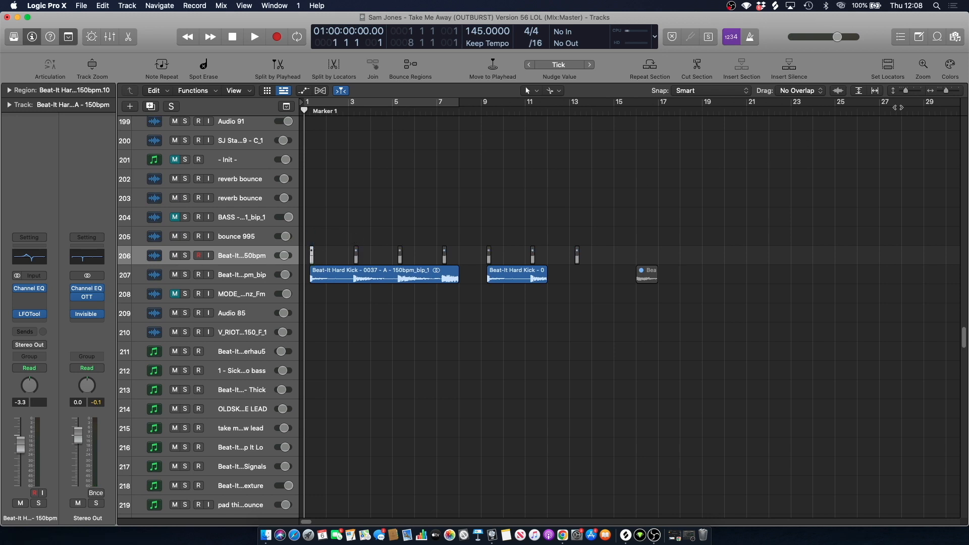
click(957, 94)
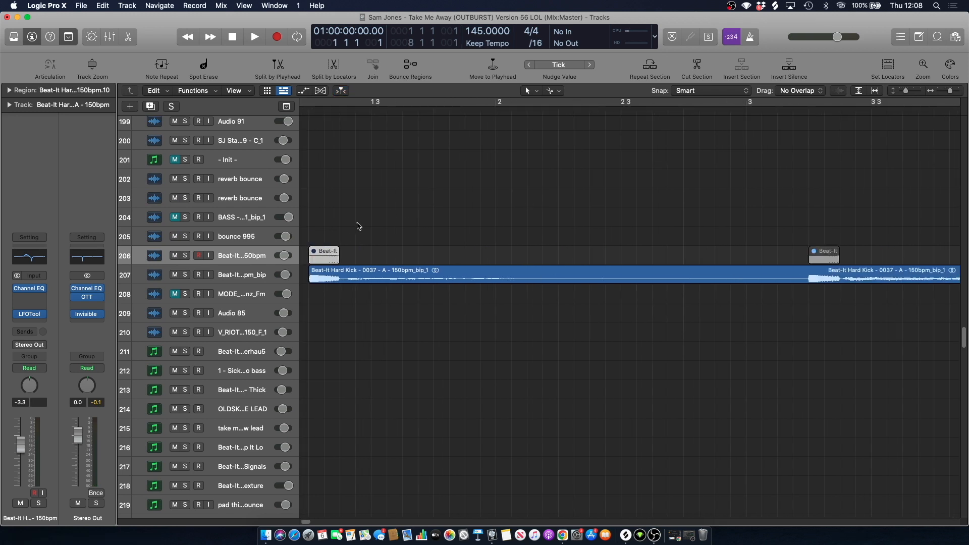
Unmute the first Beat-It Hard Kick region, listen to it in solo, and clear the track's solo.
click(328, 224)
key(Escape)
click(185, 256)
key(space)
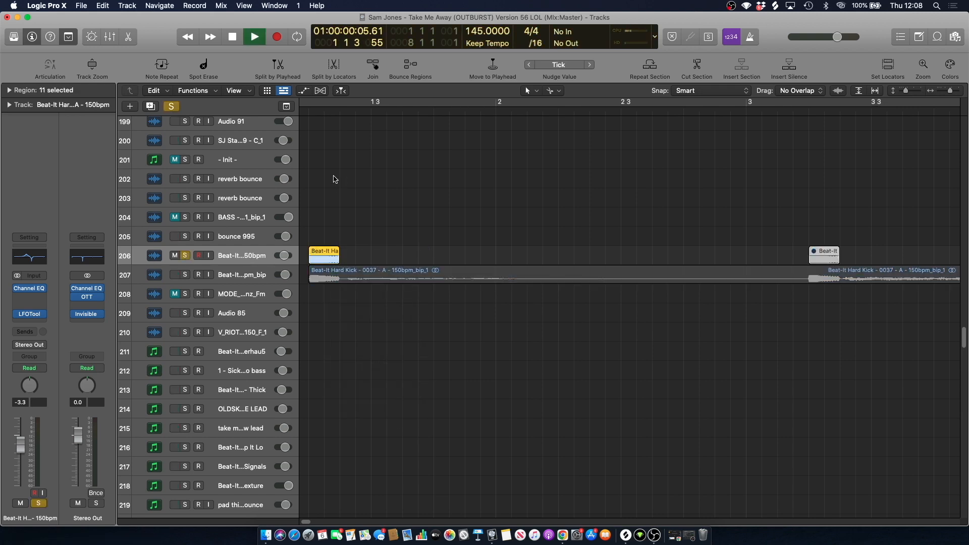
key(space)
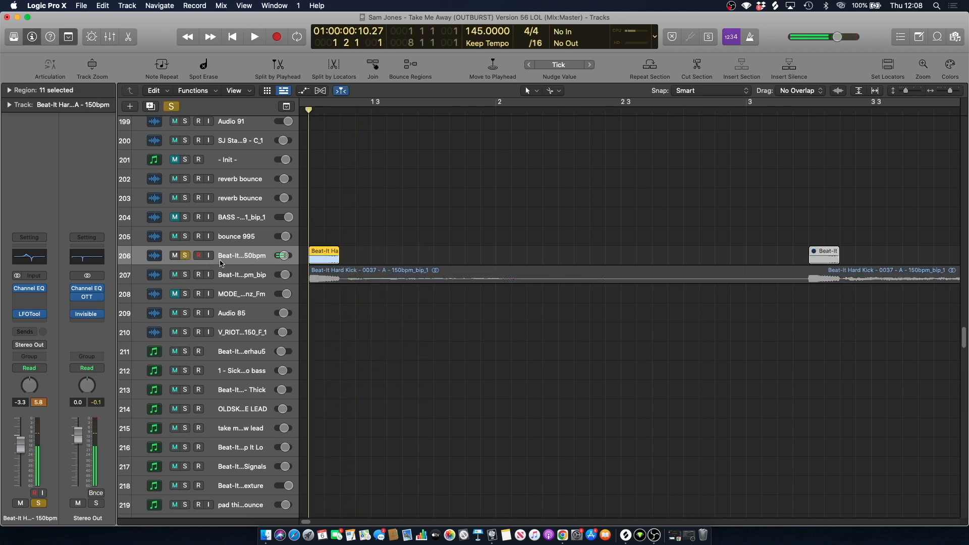
click(187, 257)
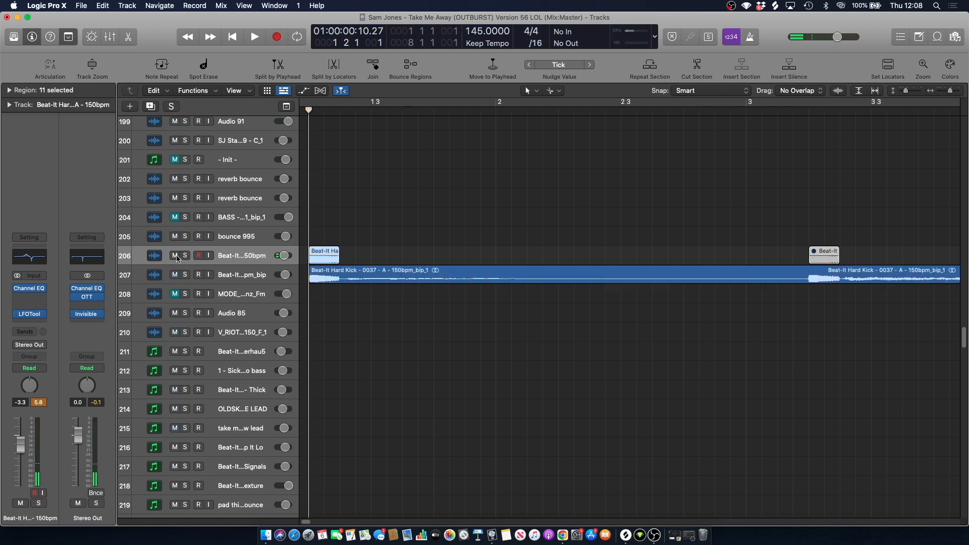
Mute the first Beat-It Hard Kick region again and leave no regions selected.
drag(953, 91, 941, 96)
key(z)
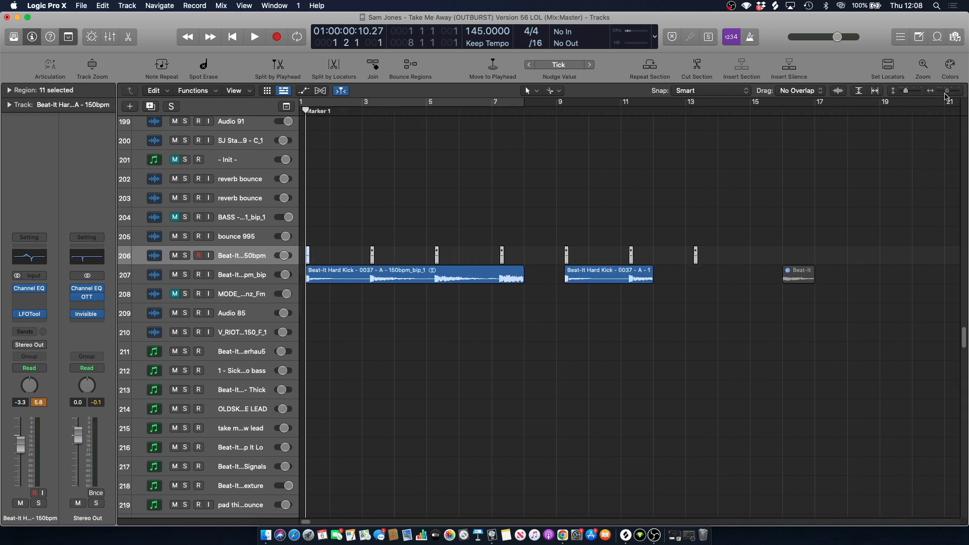
right_click(312, 252)
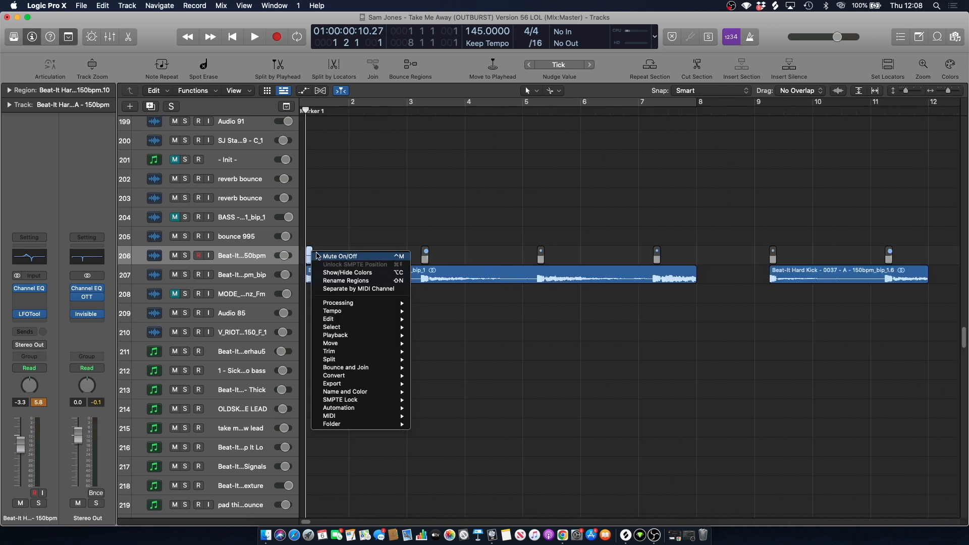
click(344, 203)
click(344, 203)
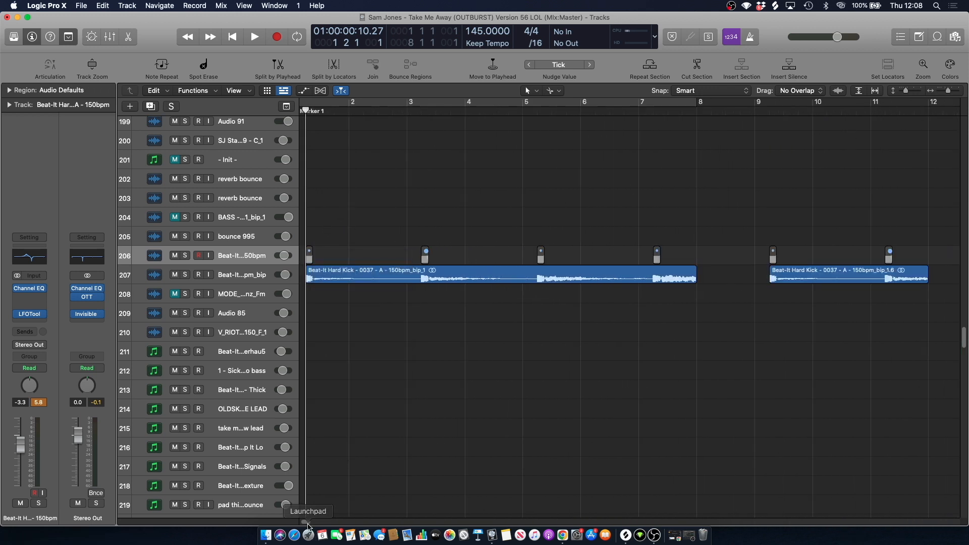
Turn on the bar 1 to 8 cycle and listen to the bounced Beat-It Hard Kick track in solo.
drag(307, 522, 302, 524)
click(322, 99)
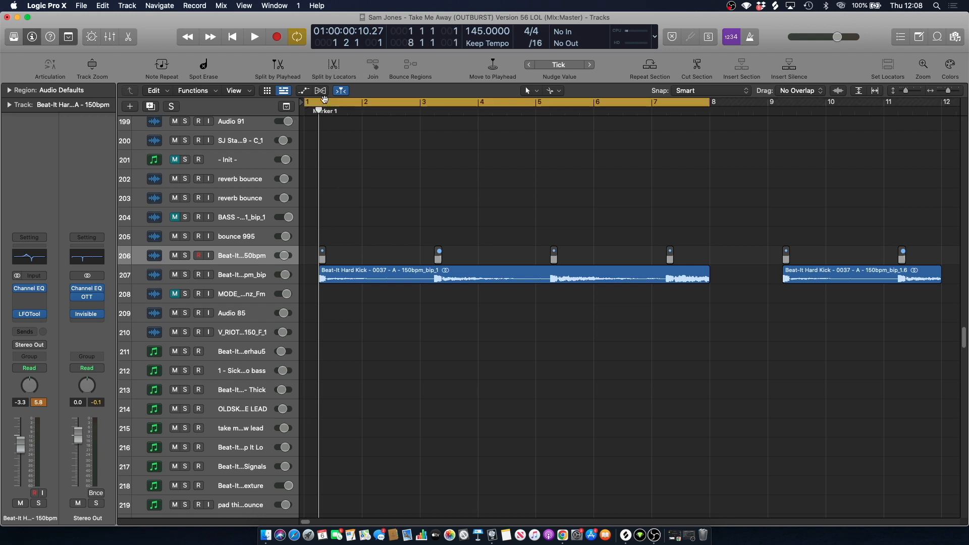
click(225, 277)
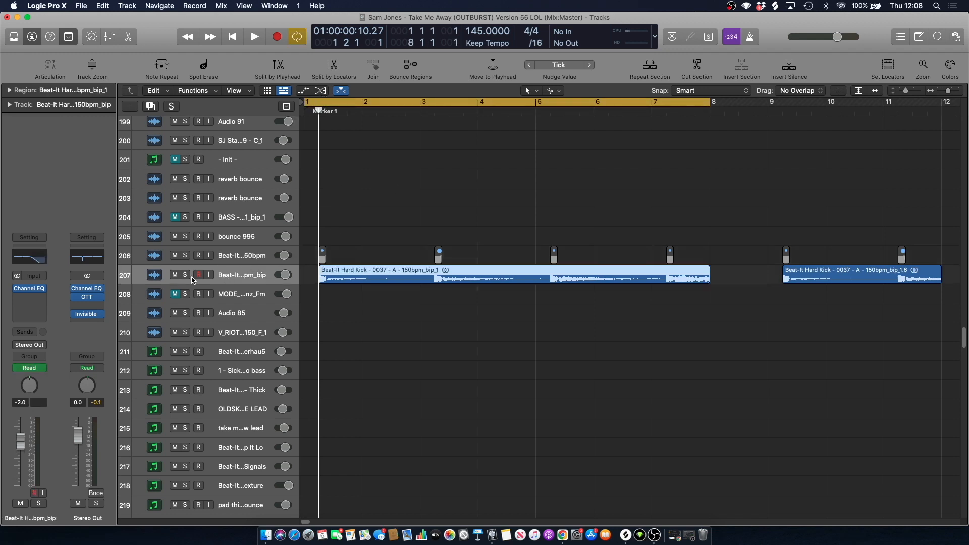
click(186, 275)
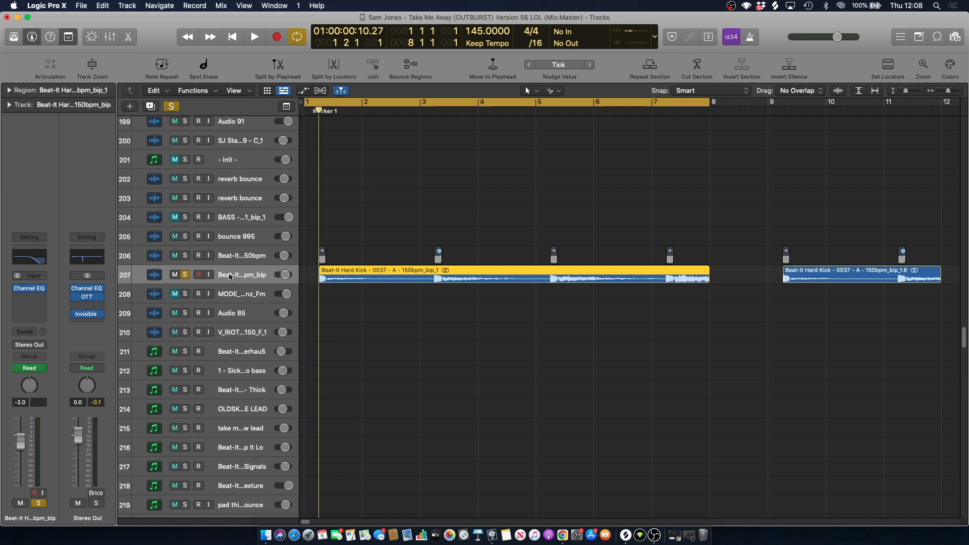
key(space)
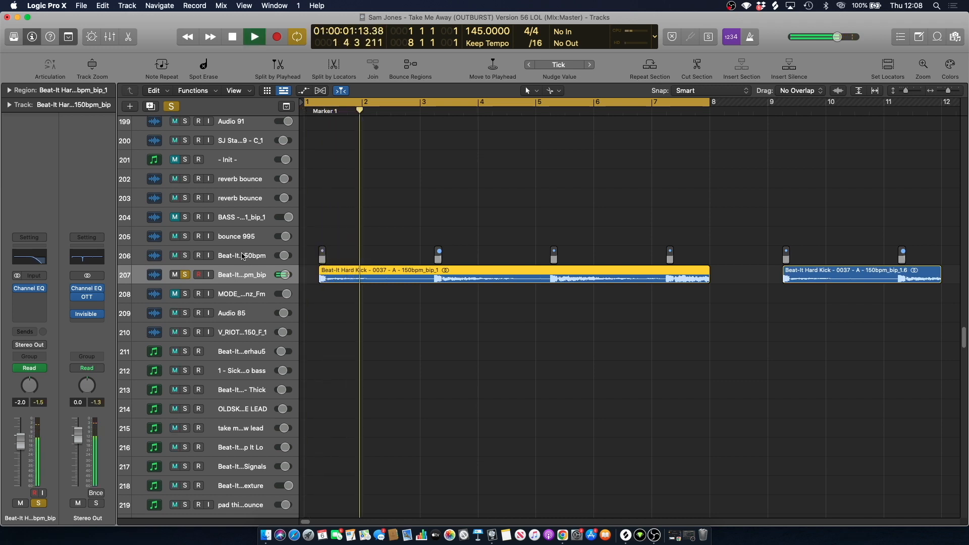
key(space)
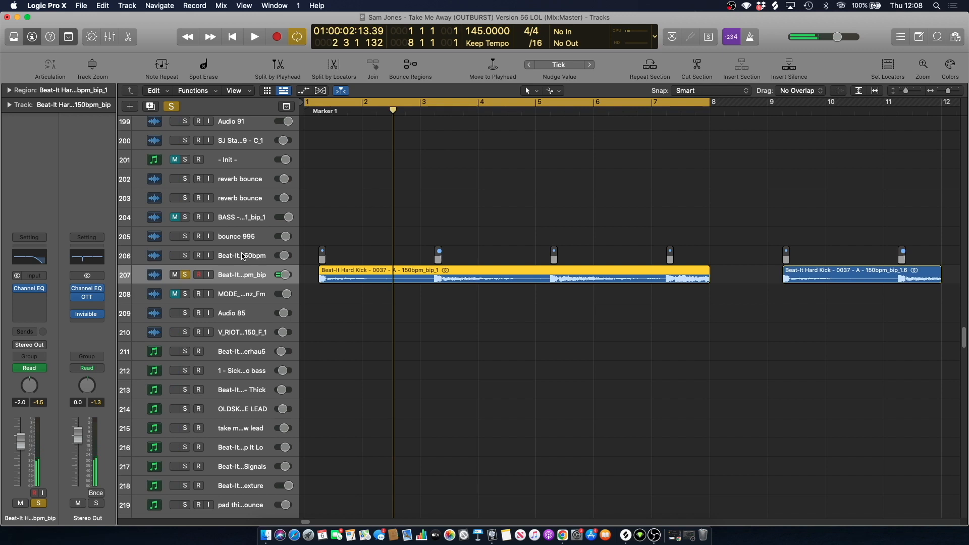
Move the solo from the bounced track to the Beat-It Hard Kick 150bpm track and bypass its LFOTool, playing it briefly.
click(243, 256)
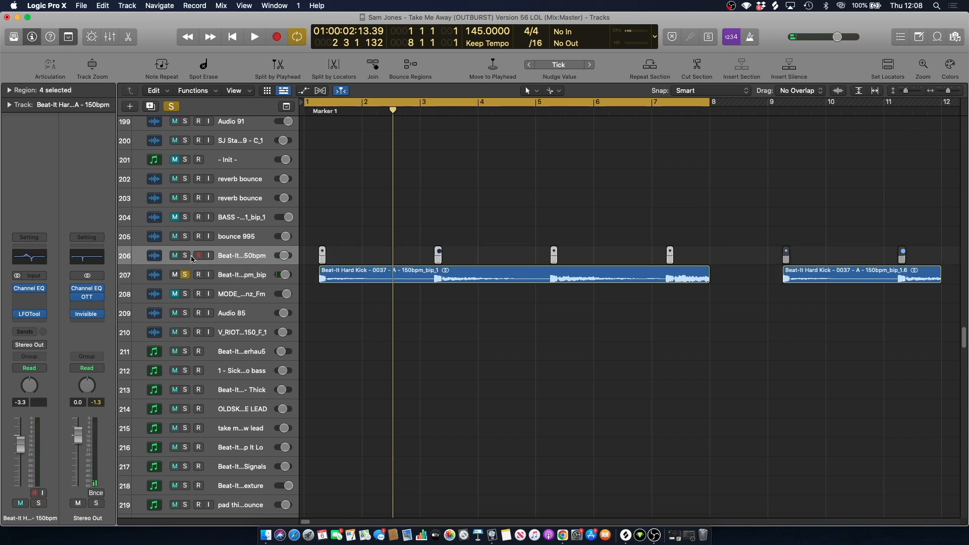
click(186, 275)
click(186, 256)
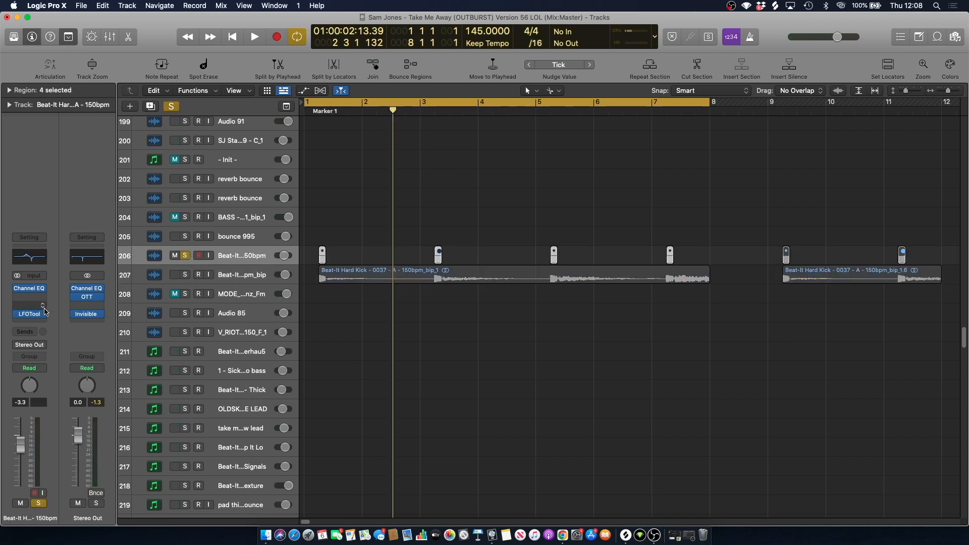
click(17, 314)
key(space)
key(space)
Unmute the first short region just after bar 1 on the Beat-It Hard Kick 150bpm track.
drag(308, 228, 322, 249)
right_click(322, 248)
click(328, 252)
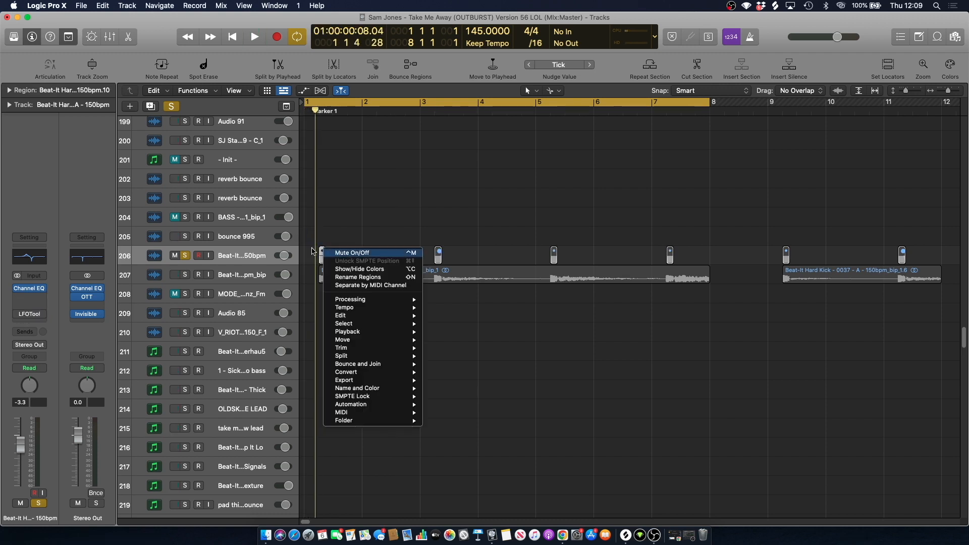
Insert ChromaVerb in the slot between Channel EQ and LFOTool on the Beat-It Hard Kick 150bpm track.
click(25, 298)
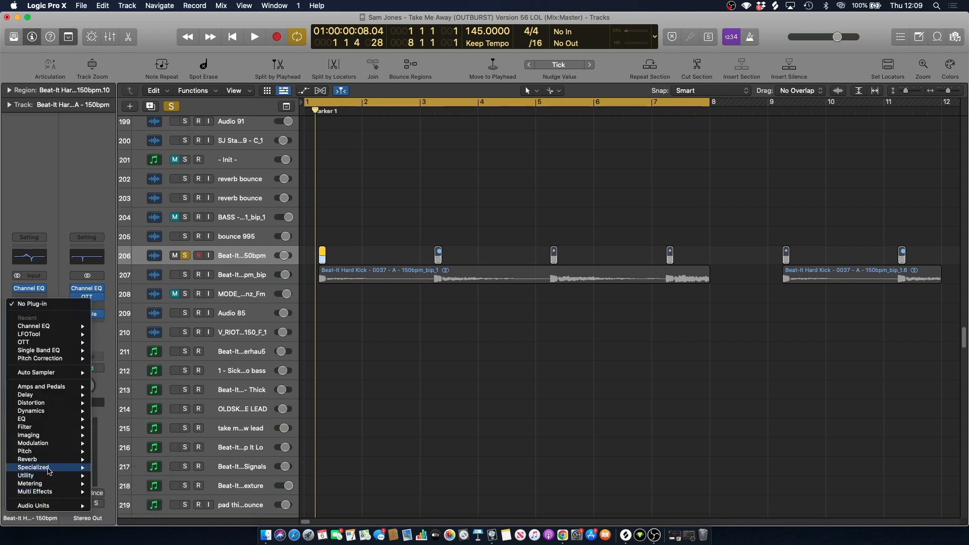
mouse_move(50, 460)
mouse_move(144, 459)
click(203, 459)
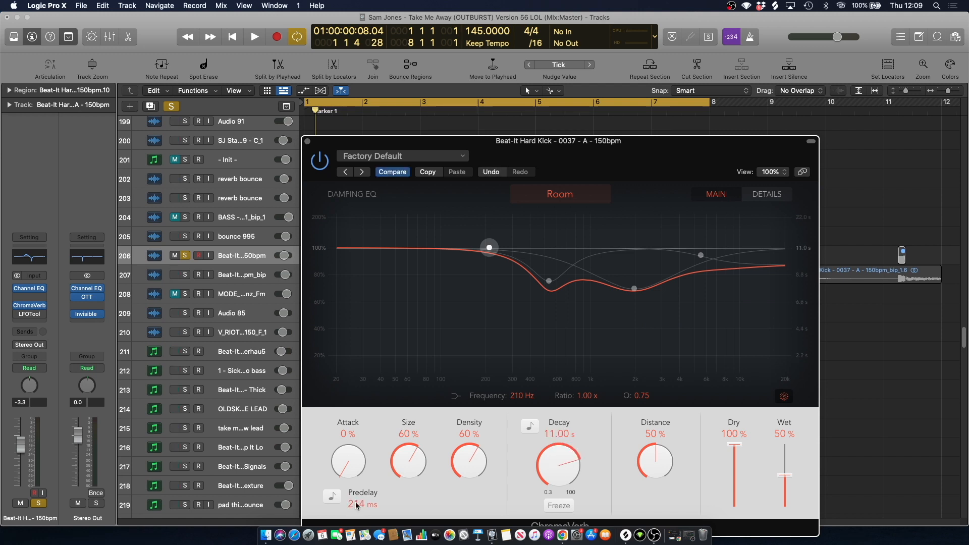
Listen to the hard kick with ChromaVerb active, bypass ChromaVerb for a comparison playback, and close its window.
key(space)
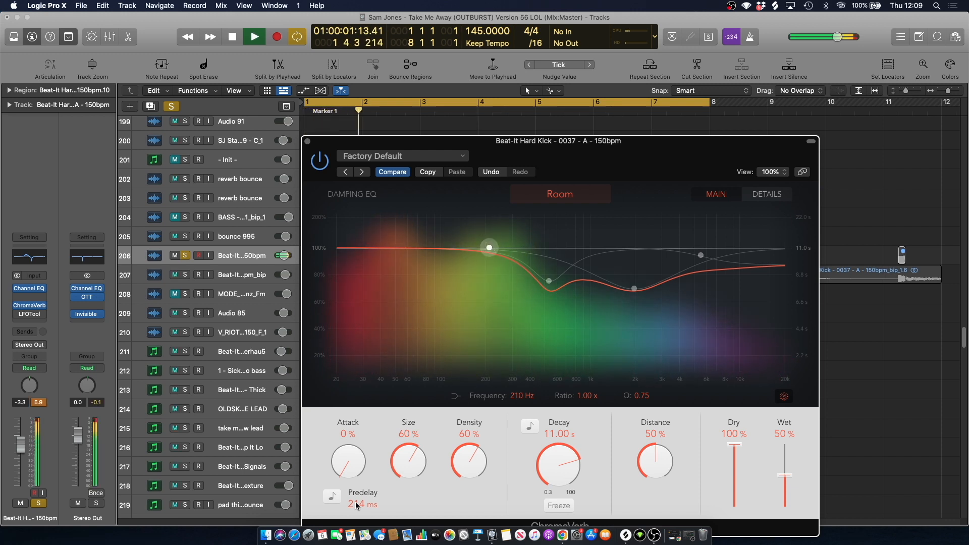
key(space)
click(316, 165)
key(space)
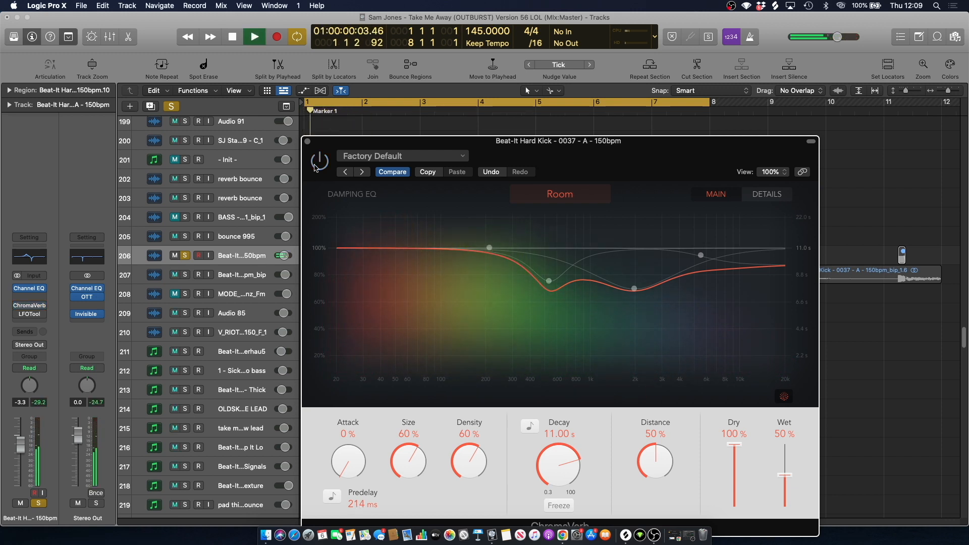
key(space)
click(307, 141)
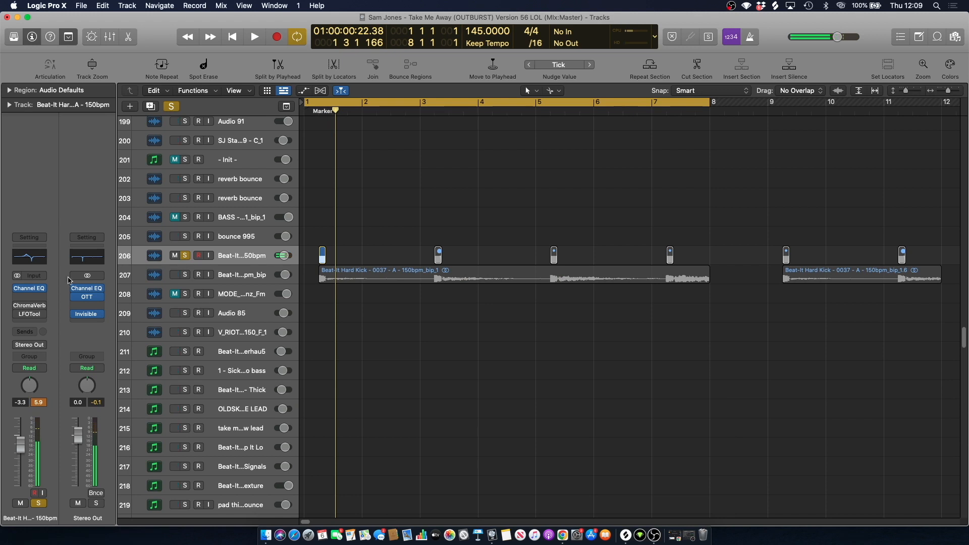
Re-enable LFOTool on the Beat-It Hard Kick 150bpm track and clear the track's solo.
click(14, 314)
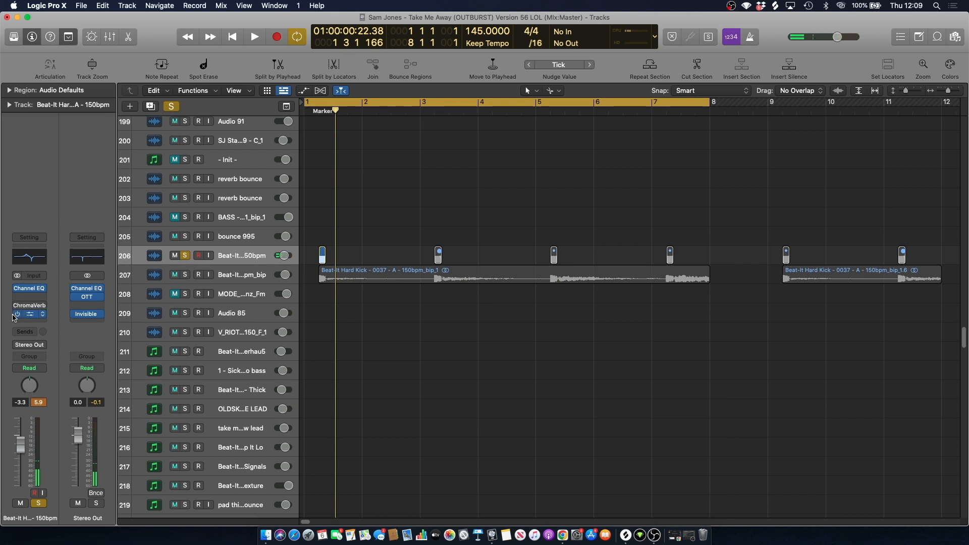
click(186, 256)
Mute the short hard kick region just after bar 1 again.
drag(330, 227, 322, 253)
right_click(322, 253)
click(383, 176)
Turn off the cycle and play the full mix with more of the arrangement in view.
key(c)
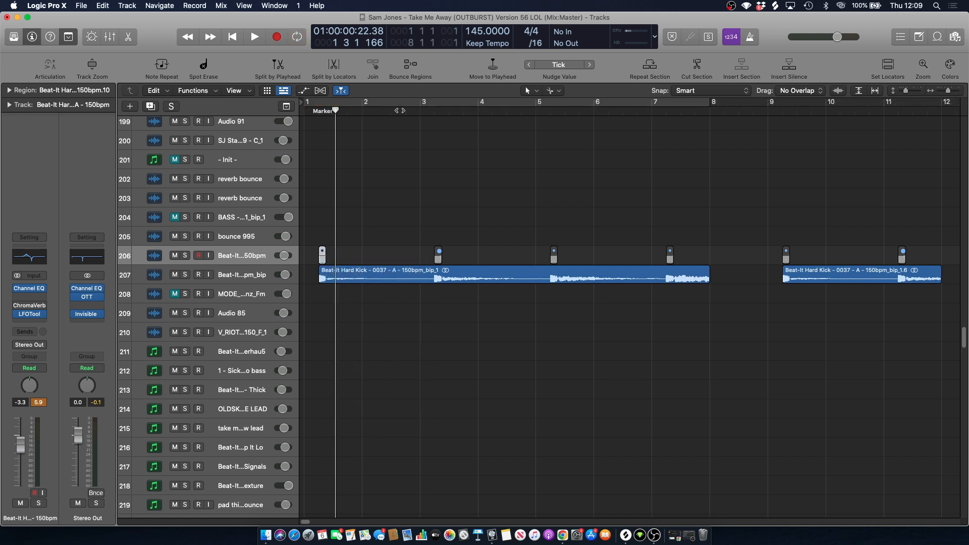
key(space)
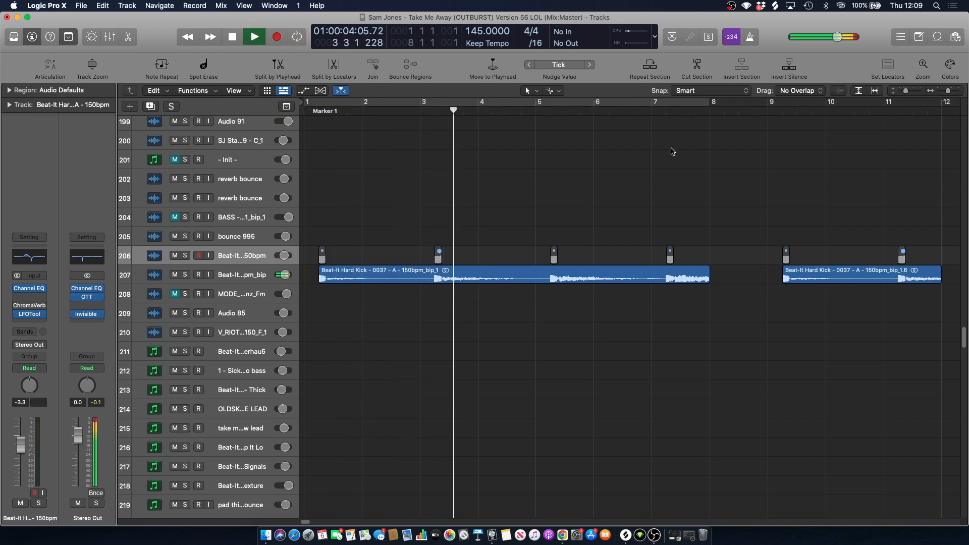
drag(950, 92, 946, 92)
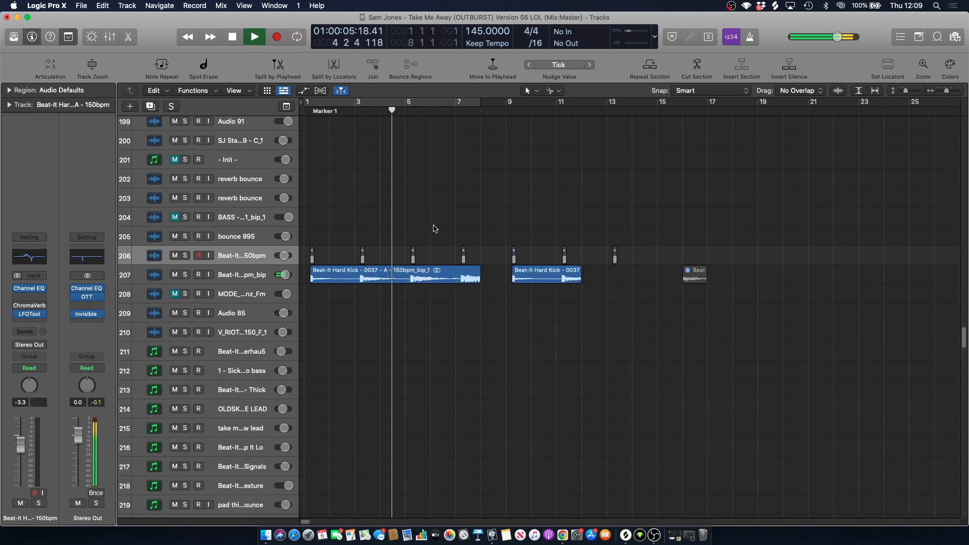
Listen to the bounced Beat-It Hard Kick track in solo, clear the solo, and play it again in the full mix.
click(186, 275)
key(space)
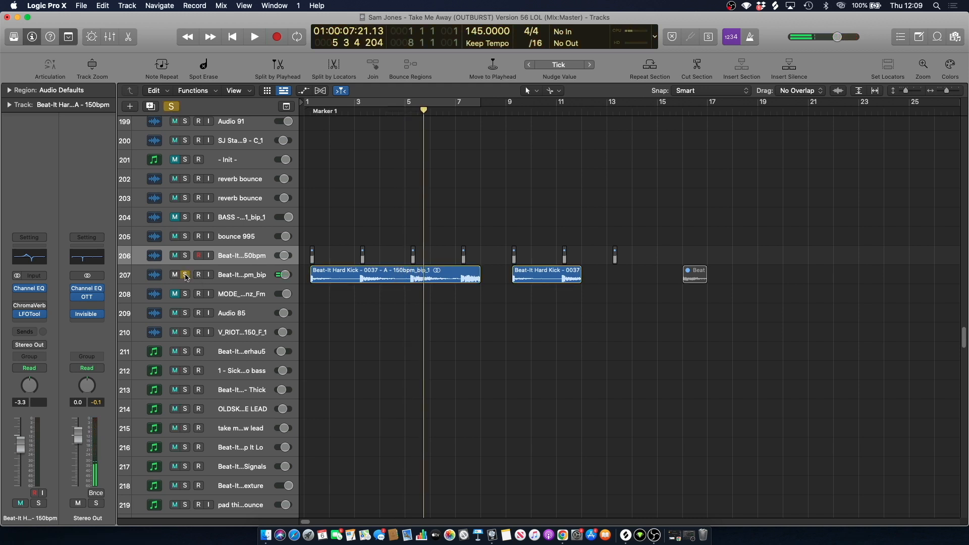
click(186, 275)
key(space)
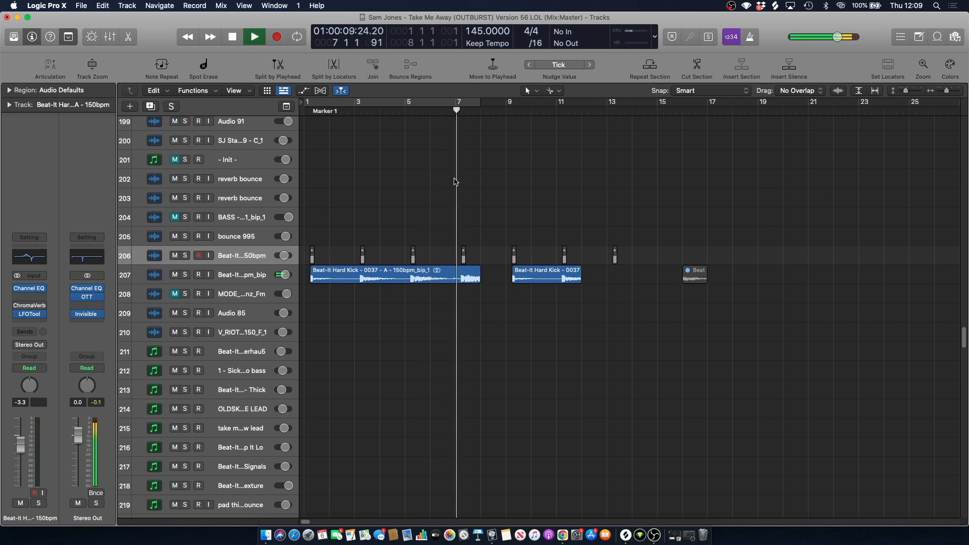
key(space)
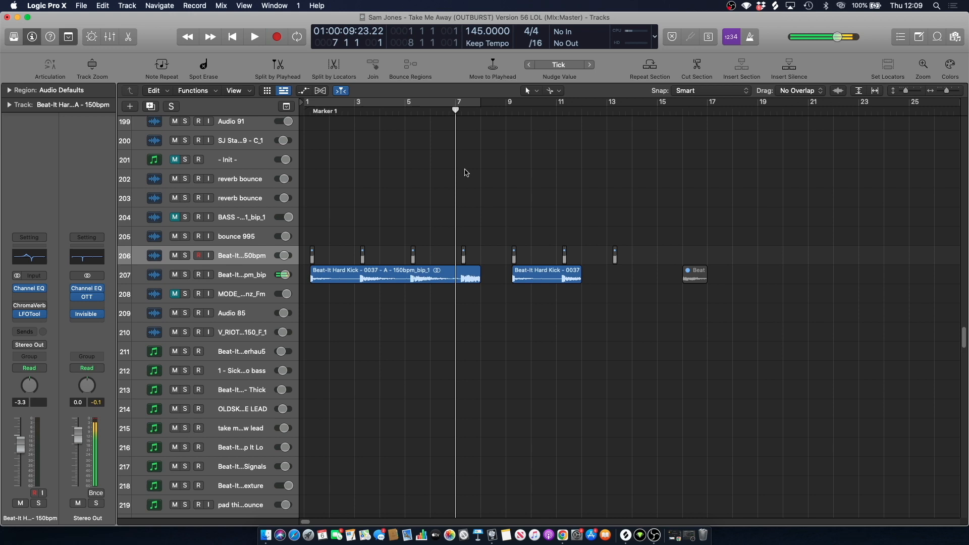
Find the sm_rr_keys_good_chord_bip track with the region ending at bar 8, listen to it in solo, and clear the solo.
scroll(454, 190, down, 10)
scroll(454, 189, down, 20)
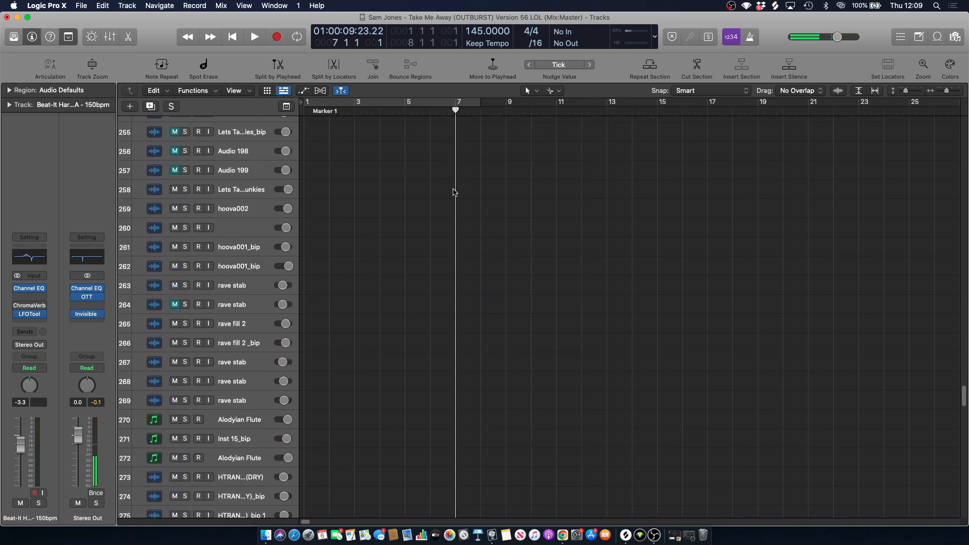
scroll(454, 191, up, 2)
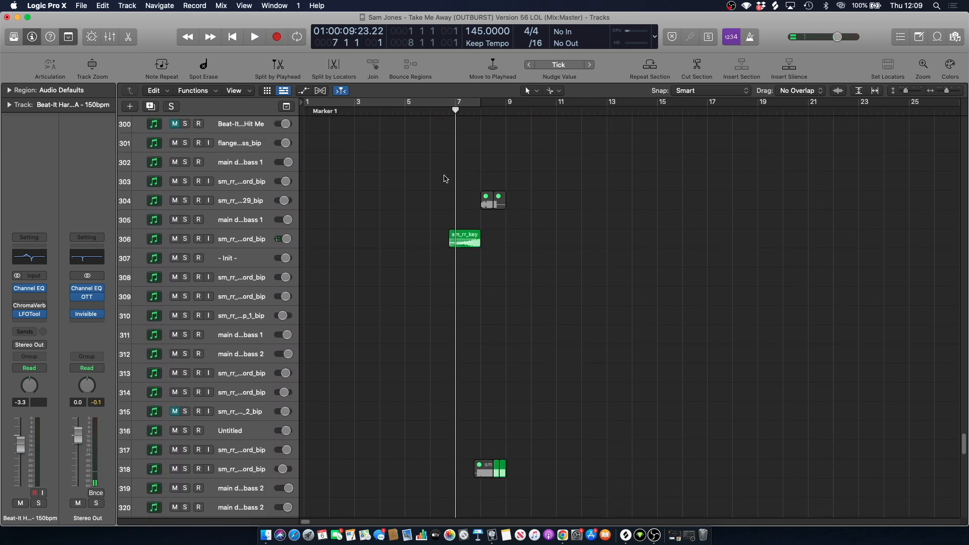
click(225, 241)
key(s)
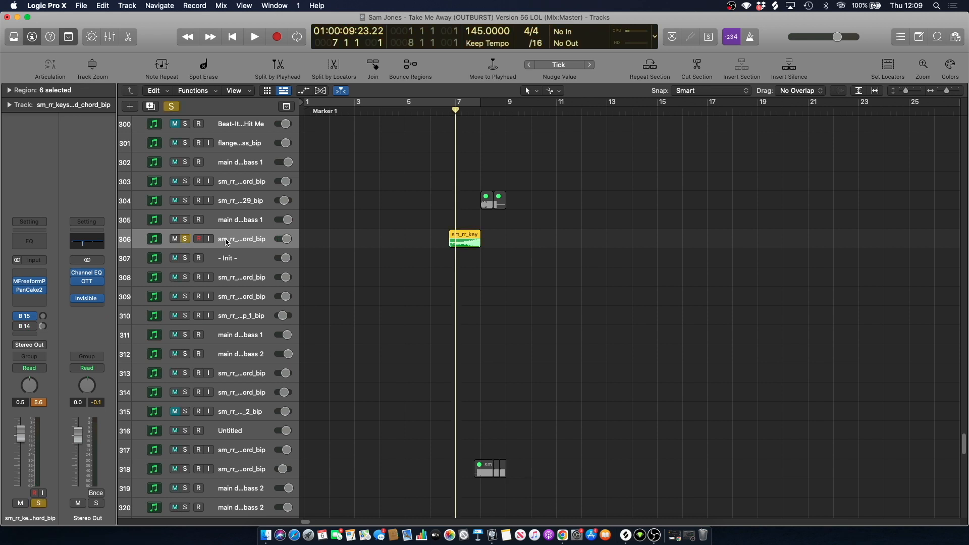
key(space)
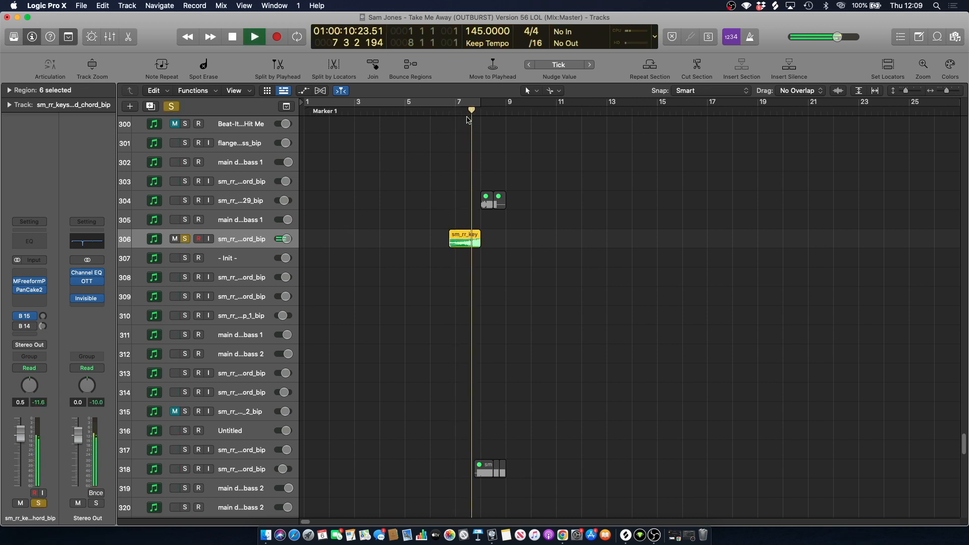
key(space)
click(299, 231)
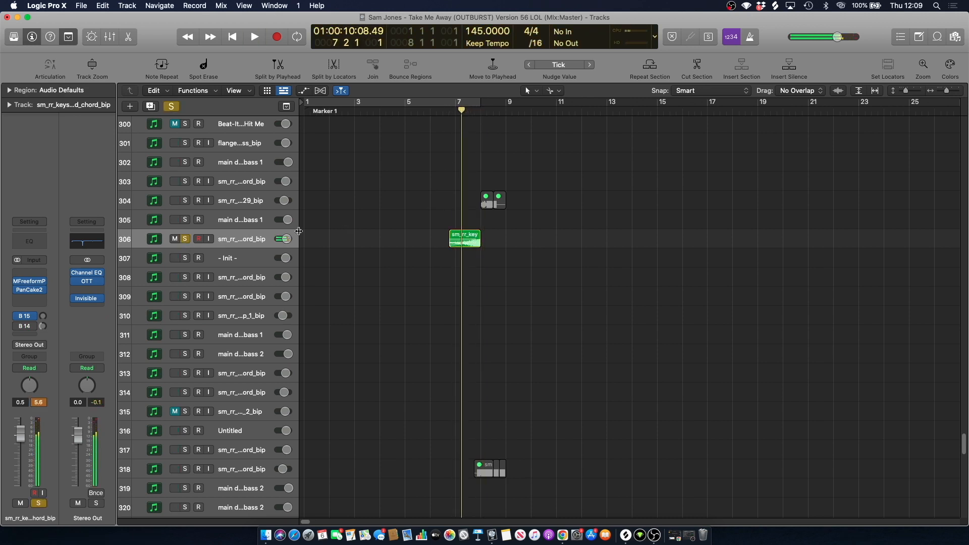
click(187, 240)
click(236, 241)
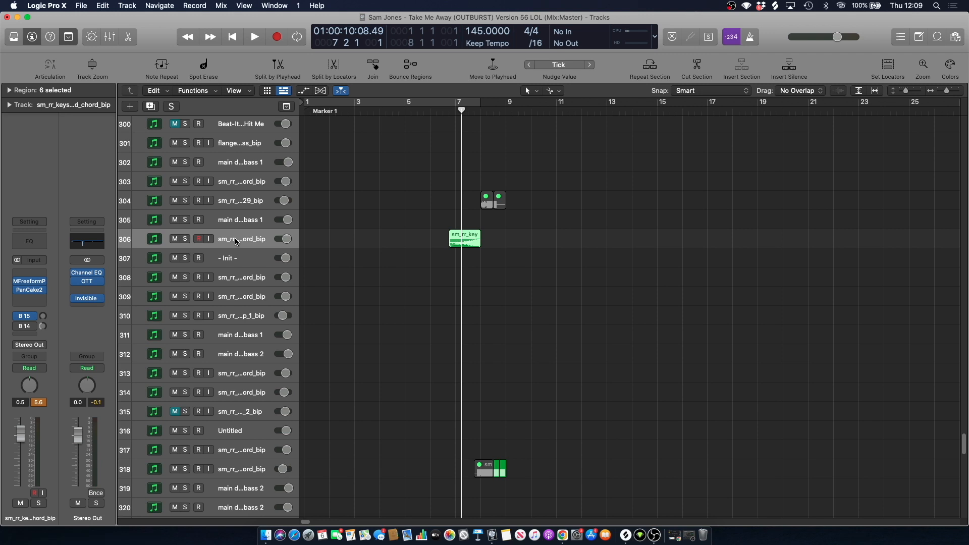
click(335, 177)
Check the Mac's storage information for its internal and external drives, and close the window.
click(13, 5)
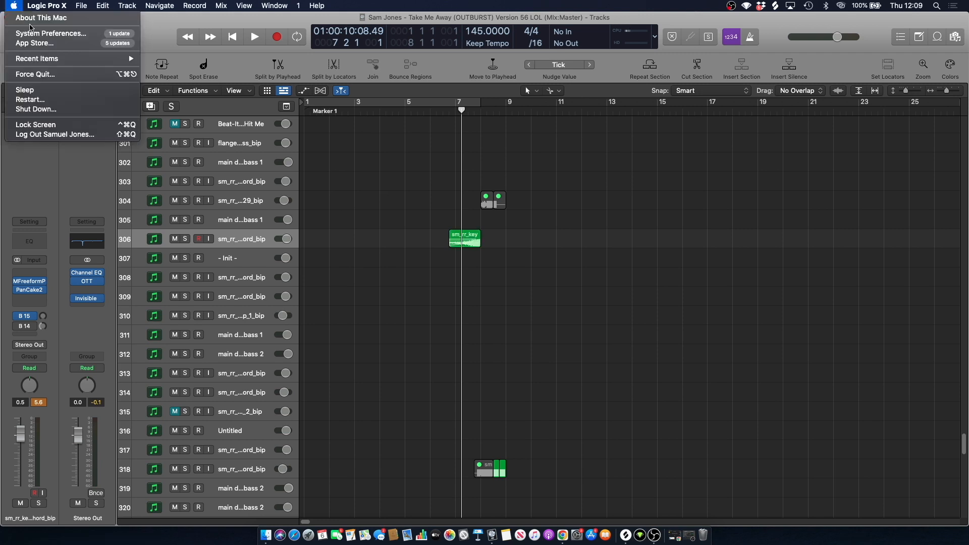
click(33, 19)
click(485, 118)
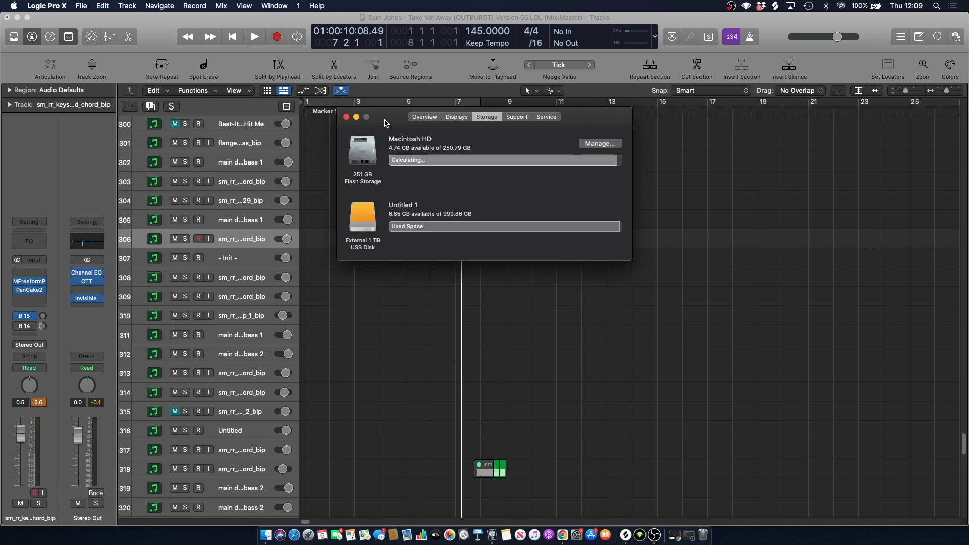
click(345, 117)
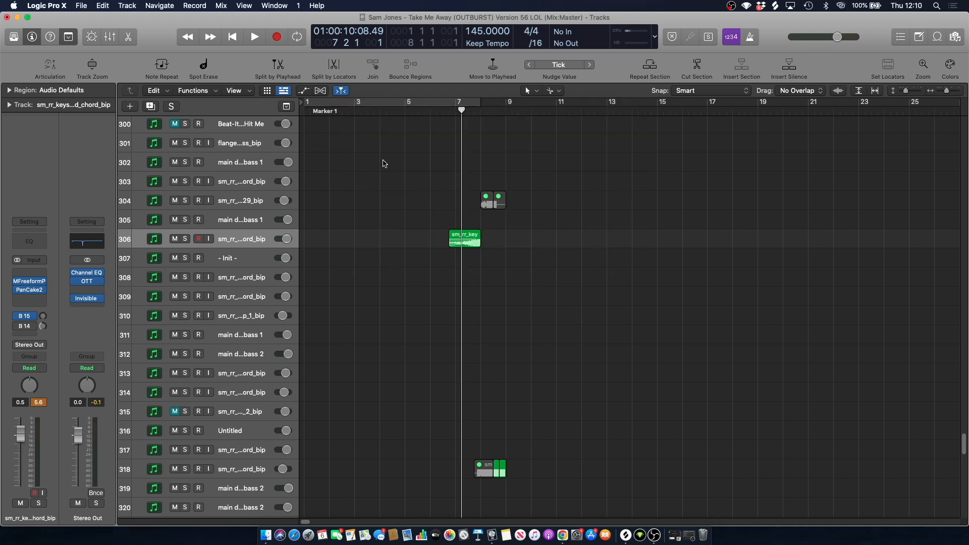
Solo sm_rr_keys_good_chord_bip, bypass MFreeformPhase and PanCake2, and listen to it from bar 7.
click(456, 108)
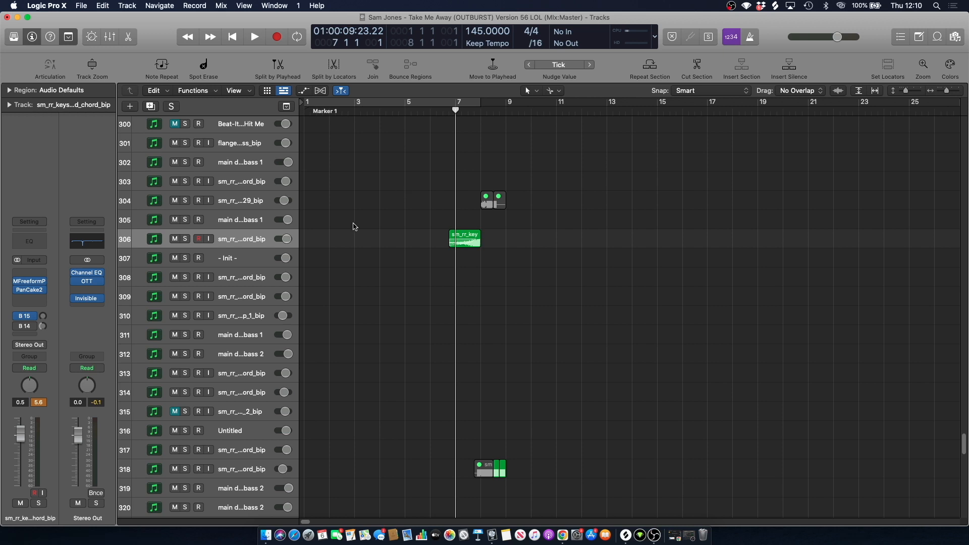
click(229, 242)
key(s)
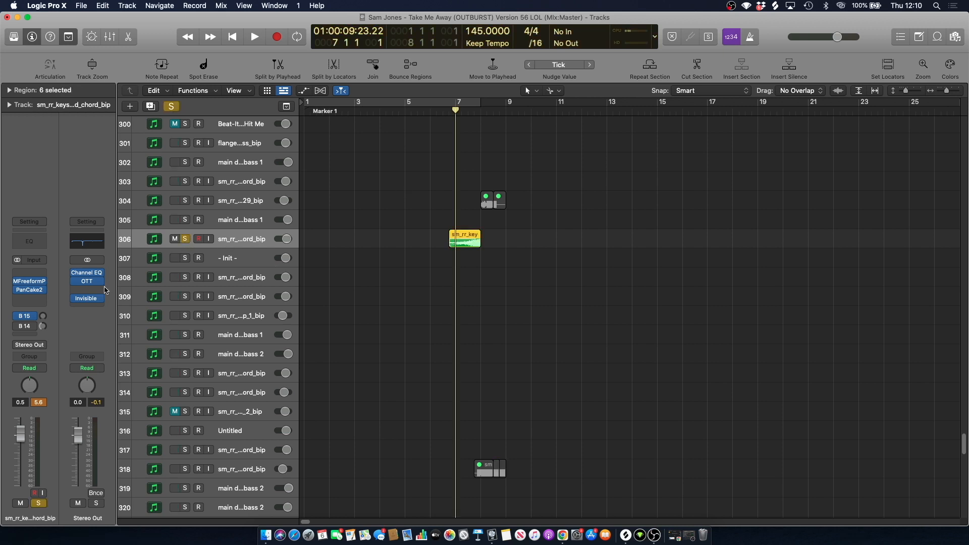
click(18, 281)
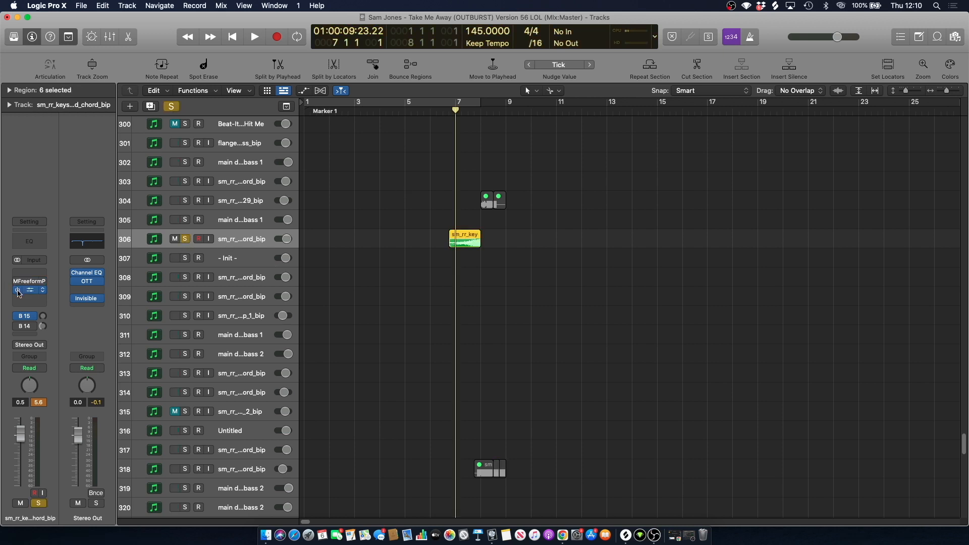
key(space)
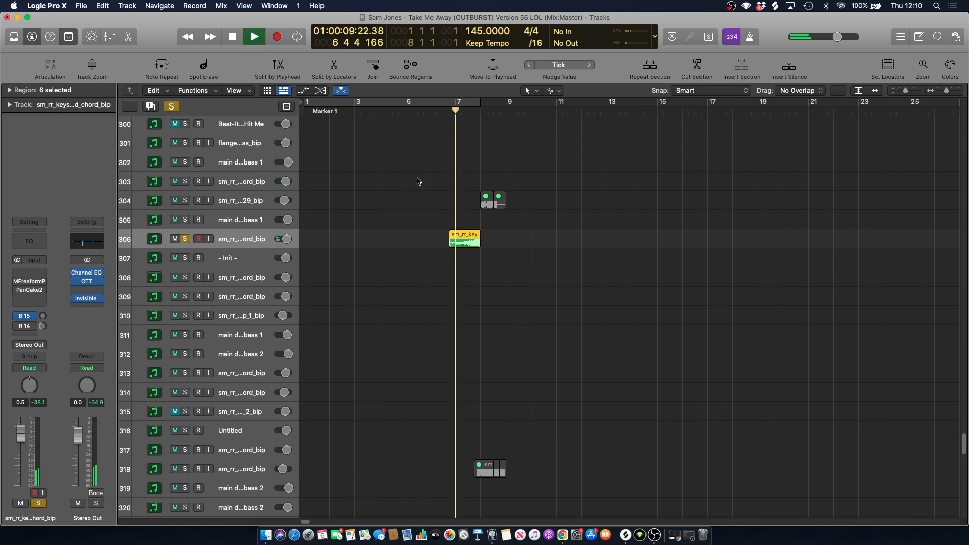
key(space)
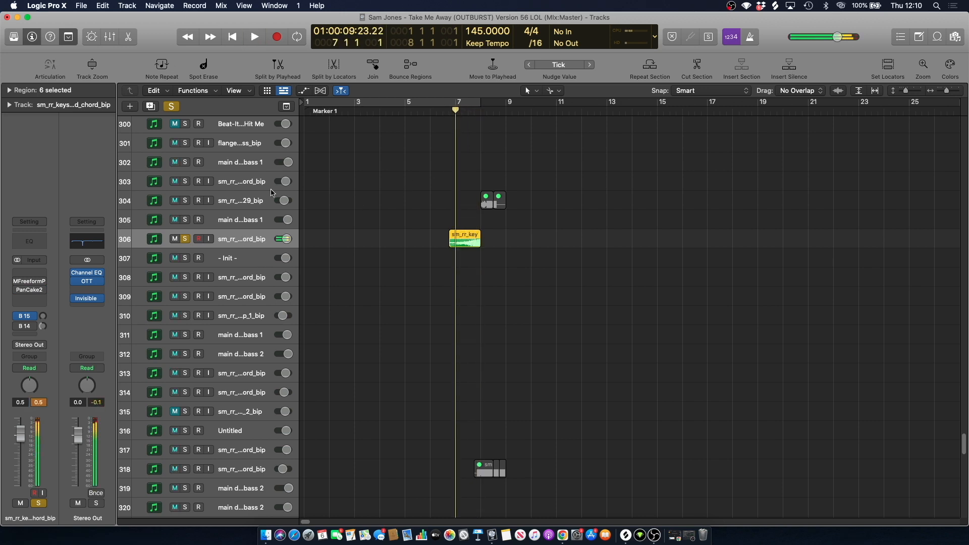
Re-enable MFreeformPhase and PanCake2, listen from bar 7 with the MFreeformPhase window open, and close the window.
click(34, 283)
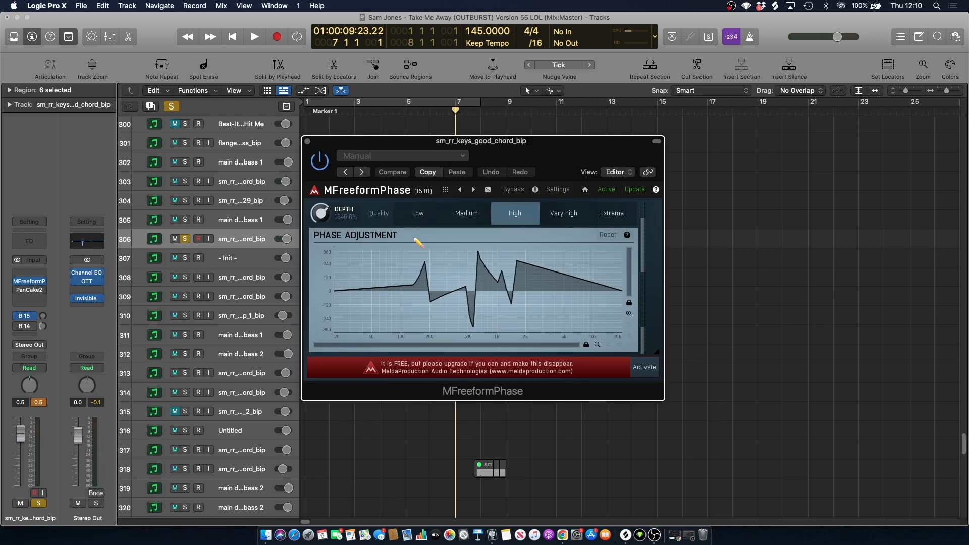
click(455, 110)
key(space)
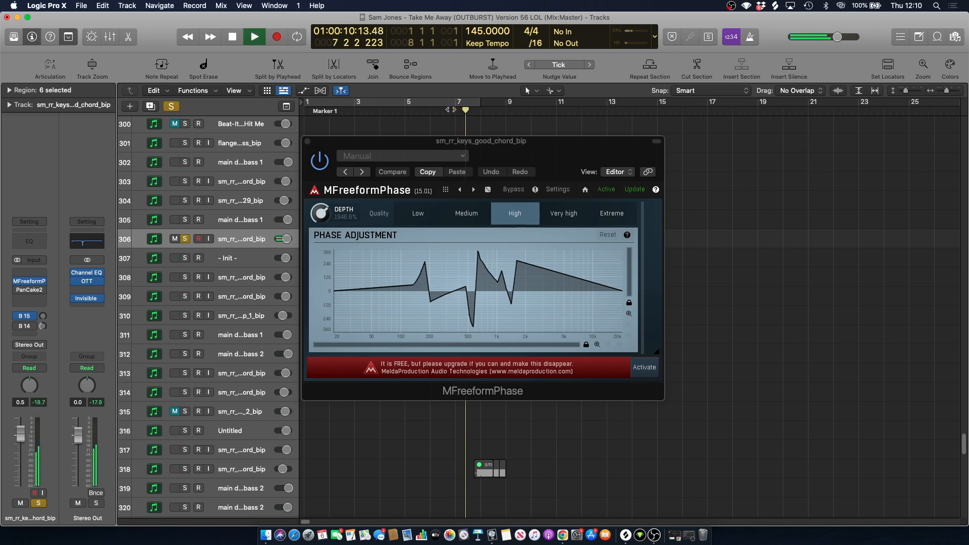
key(space)
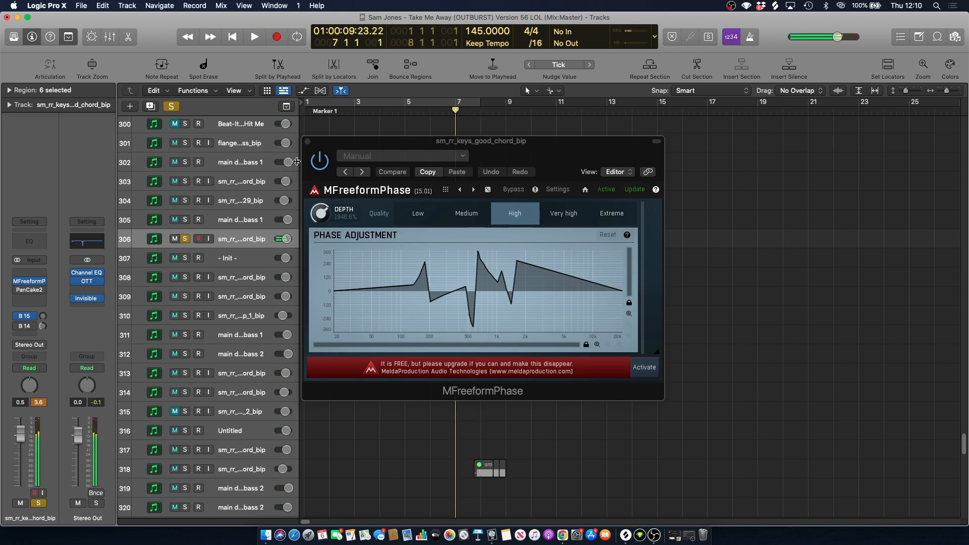
click(307, 140)
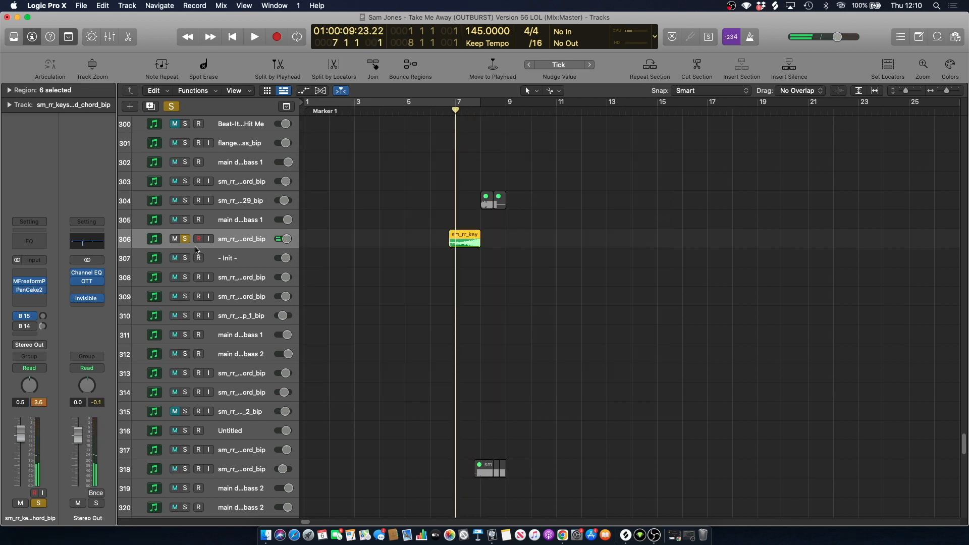
Play the soloed chord track from bar 7 with its volume automation shown, and hide the automation.
key(space)
key(a)
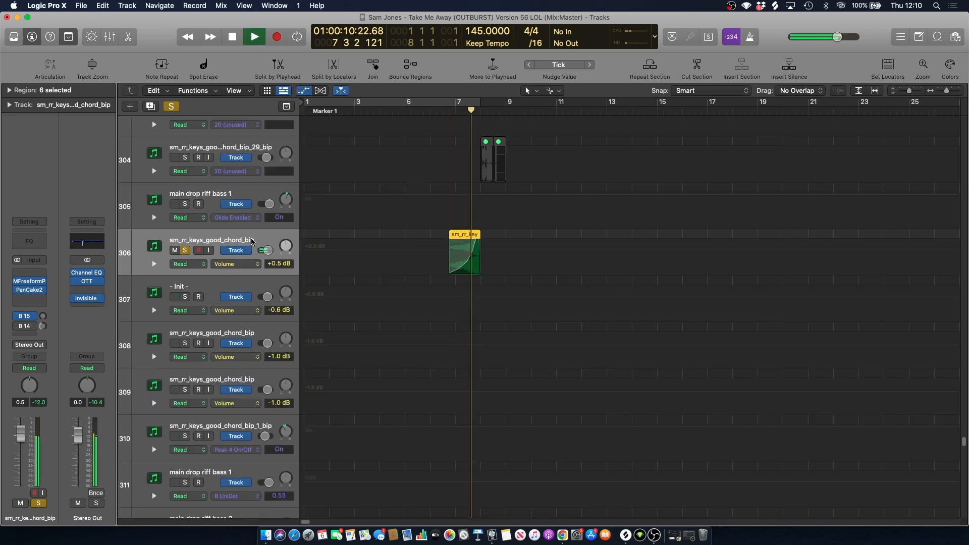
key(space)
key(a)
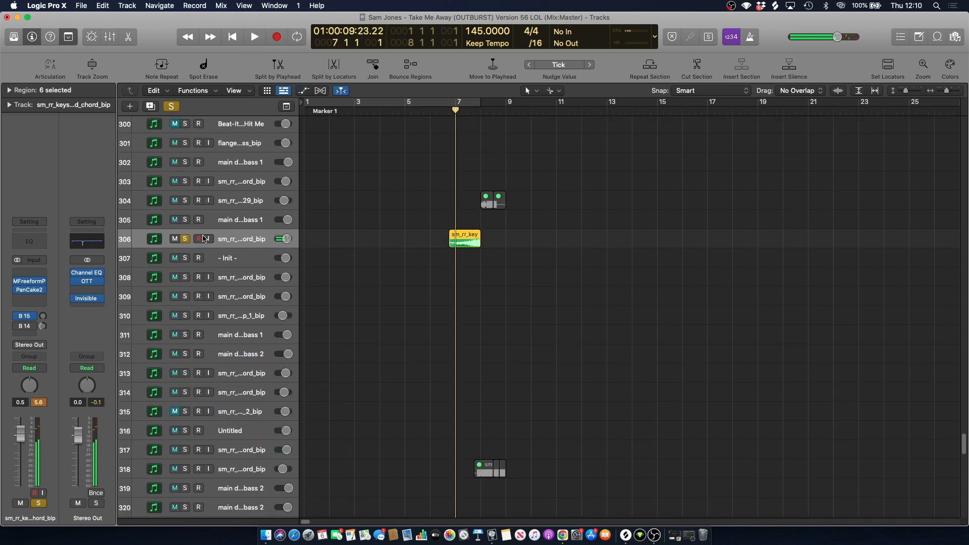
Unsolo the sm_rr_keys_good_chord_bip track and play the full mix from bar 7 while returning to the vocal tracks.
click(186, 238)
click(380, 204)
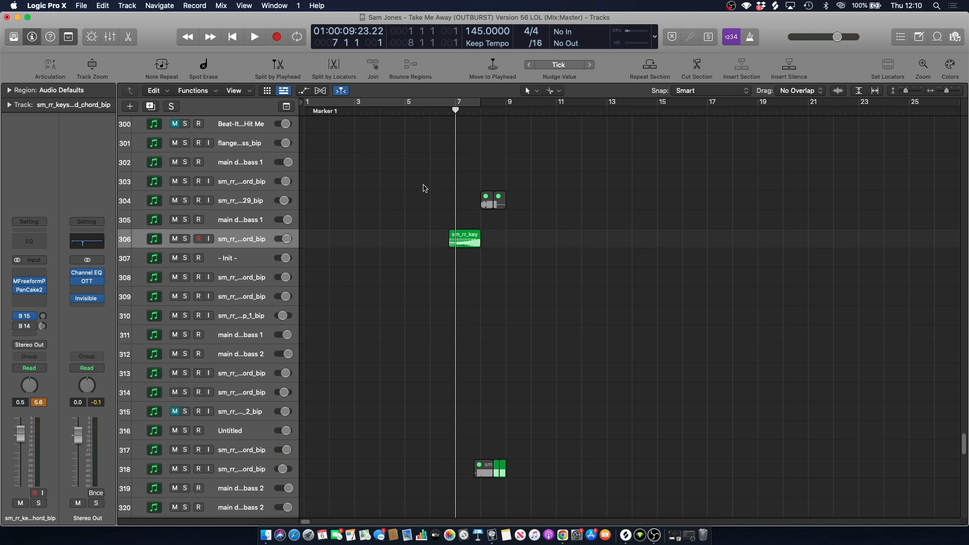
key(space)
scroll(456, 181, up, 15)
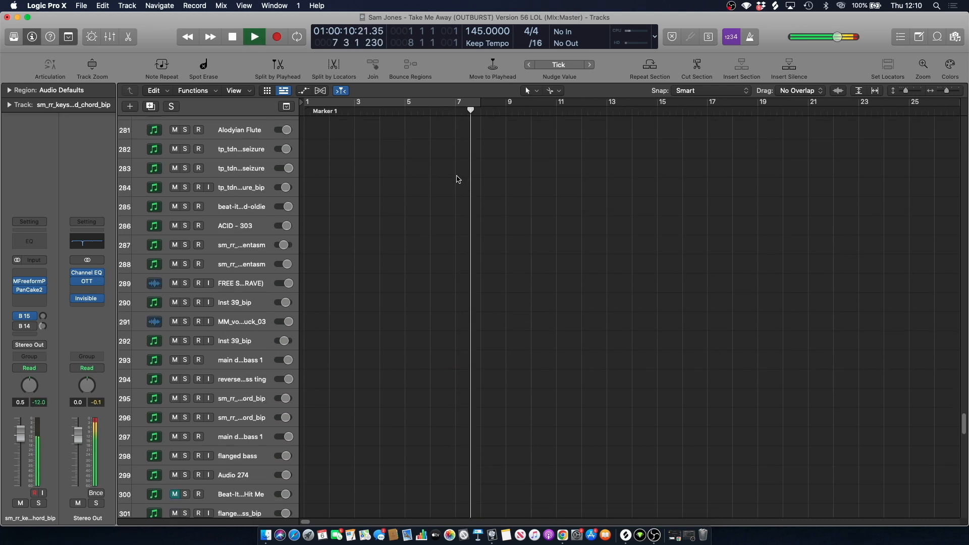
scroll(458, 187, up, 6)
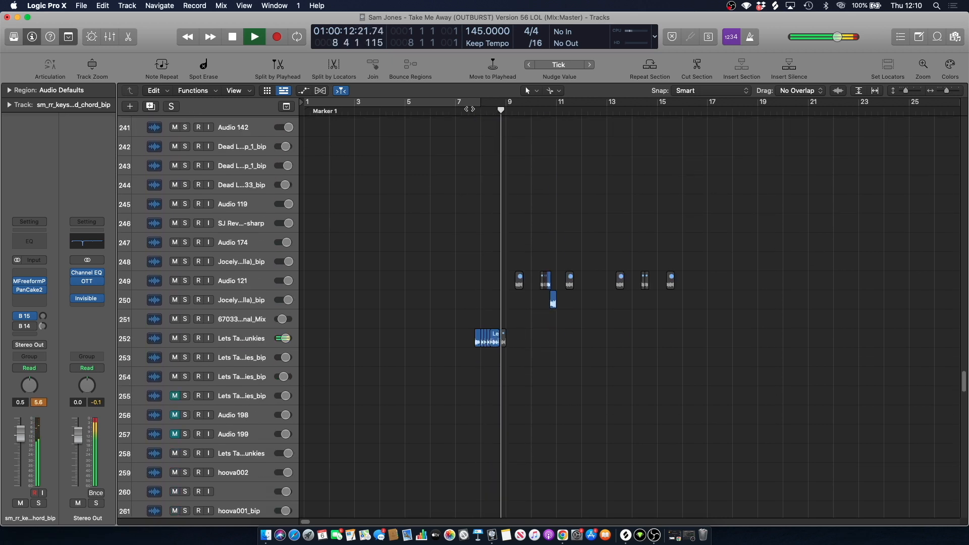
key(space)
Solo vocal track 252, set a cycle range from 7 4 1 1 to 10 2 2 1, and listen to it.
click(949, 91)
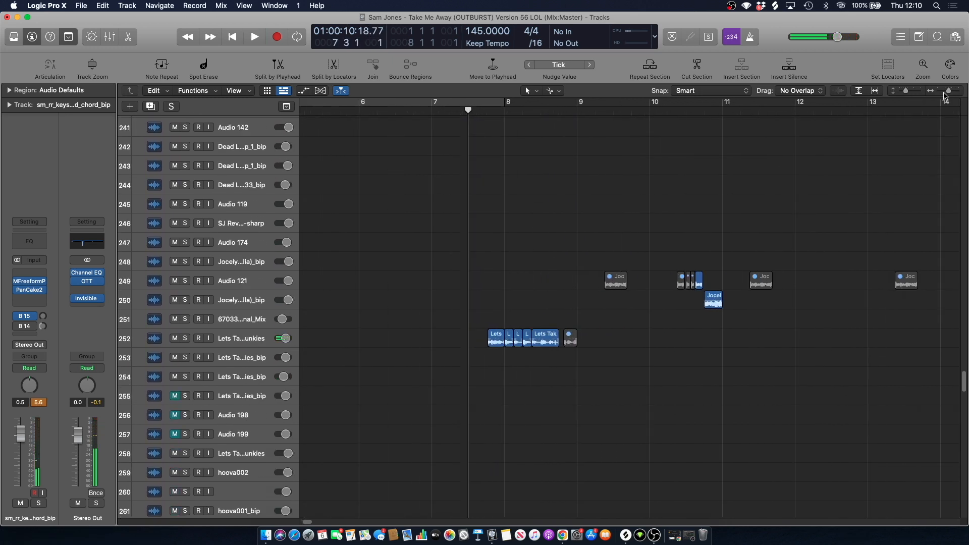
click(234, 342)
key(s)
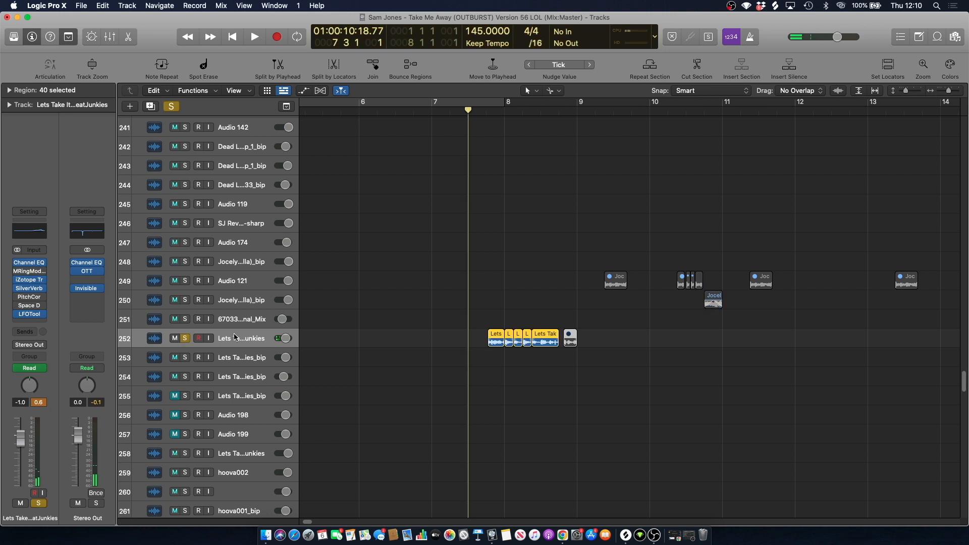
drag(484, 108, 672, 108)
key(space)
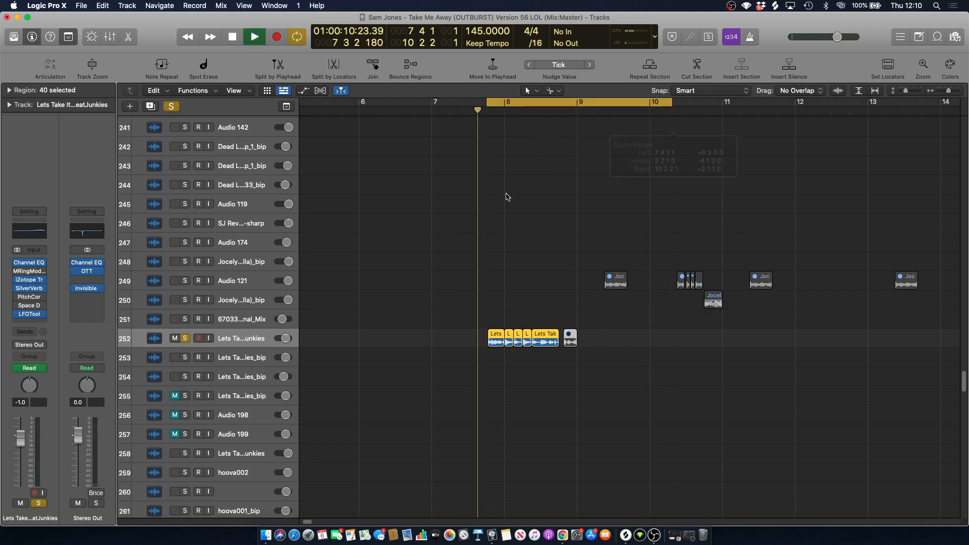
key(space)
Read the full name of soloed vocal track 252 in its editable name field, leaving the name as it is.
click(465, 270)
click(225, 340)
mouse_move(19, 281)
click(335, 277)
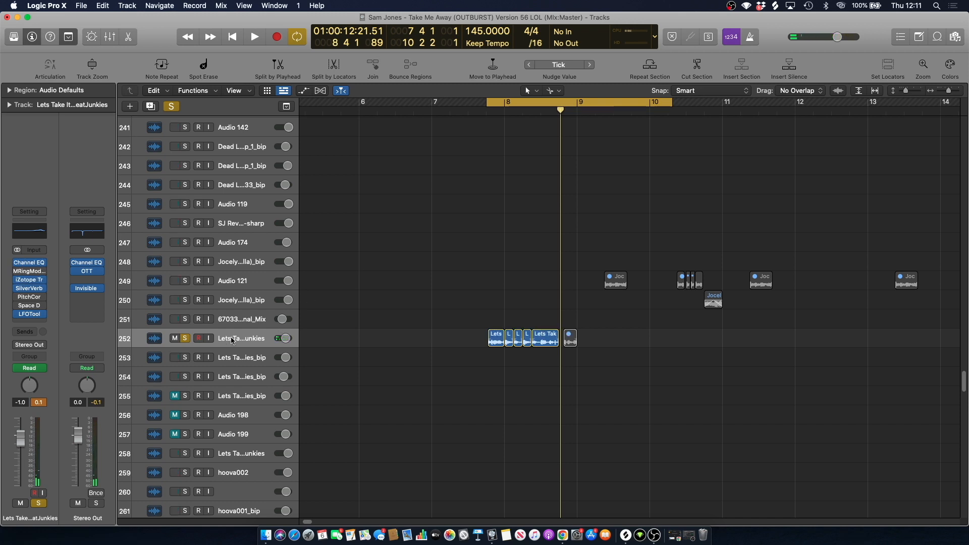
double_click(232, 342)
key(Right)
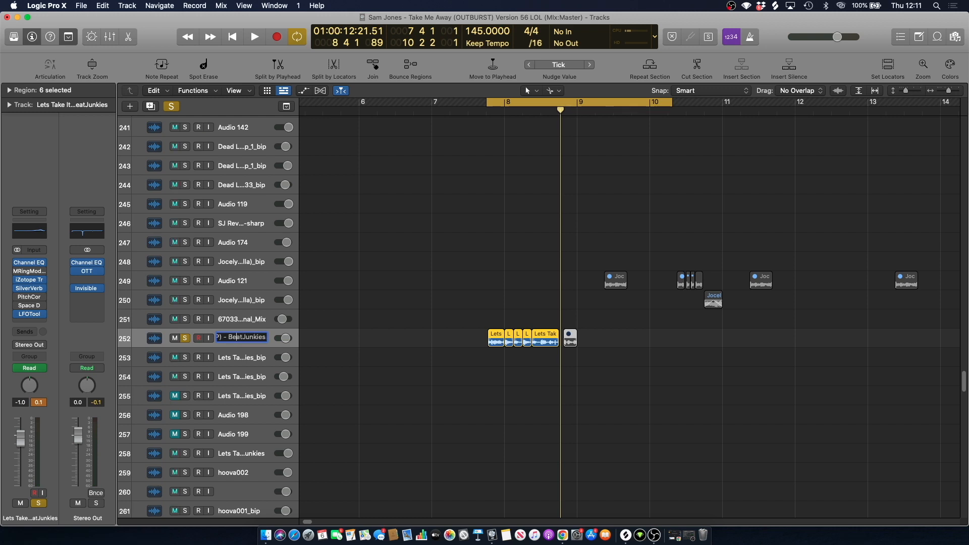
key(Left)
key(Left)
key(Left)
key(Left)
key(Left)
key(Left)
key(Left)
key(Left)
key(Left)
key(Left)
key(Left)
key(Left)
click(367, 295)
click(240, 336)
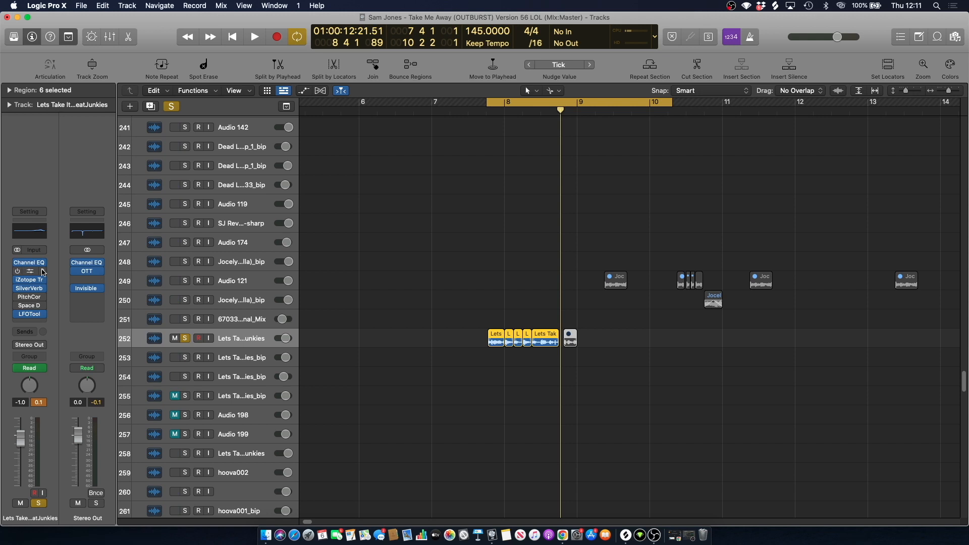
Try replacing the chopped vocal pieces by extending the first region past bar 10, listen to it, and undo the edits.
click(379, 269)
mouse_move(510, 322)
mouse_down()
mouse_move(544, 346)
mouse_move(676, 346)
mouse_up()
key(Delete)
click(514, 179)
key(space)
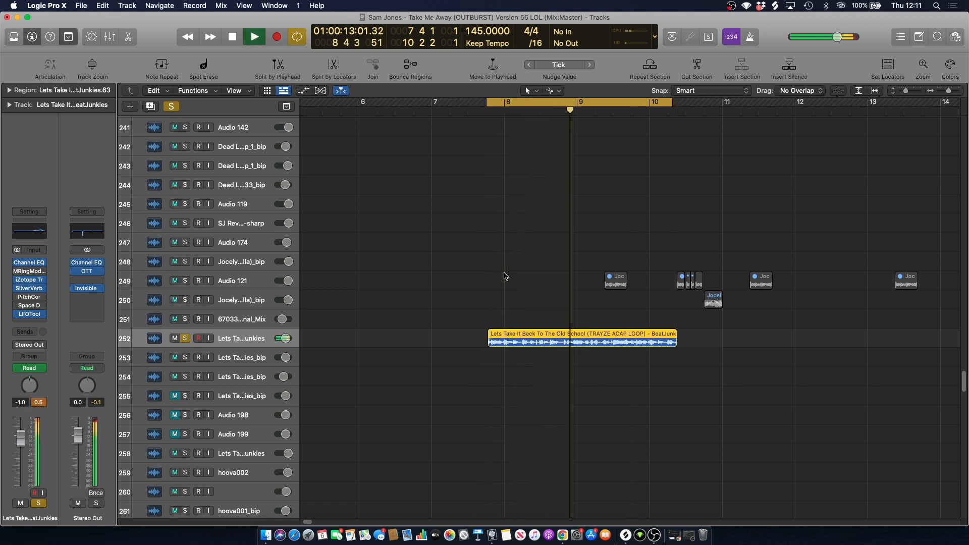
key(space)
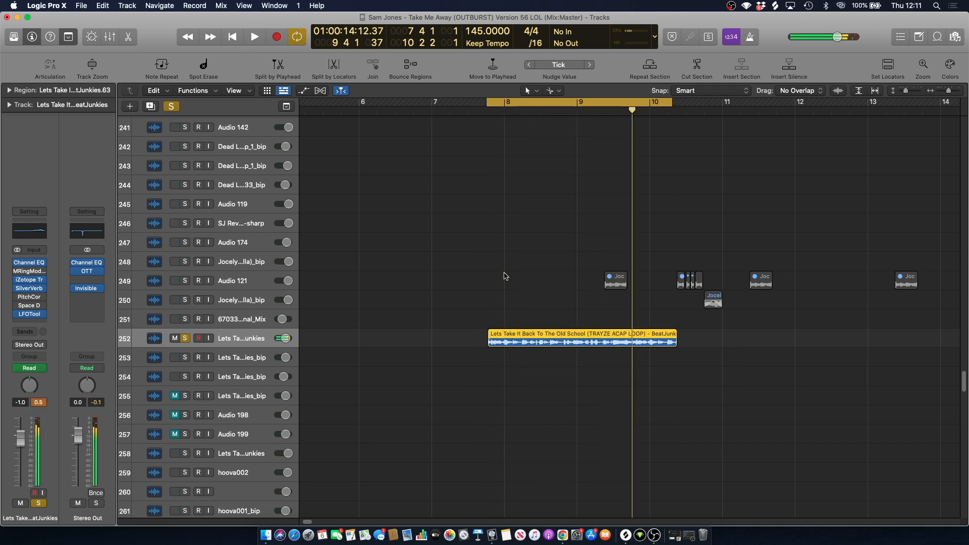
key(ctrl+z)
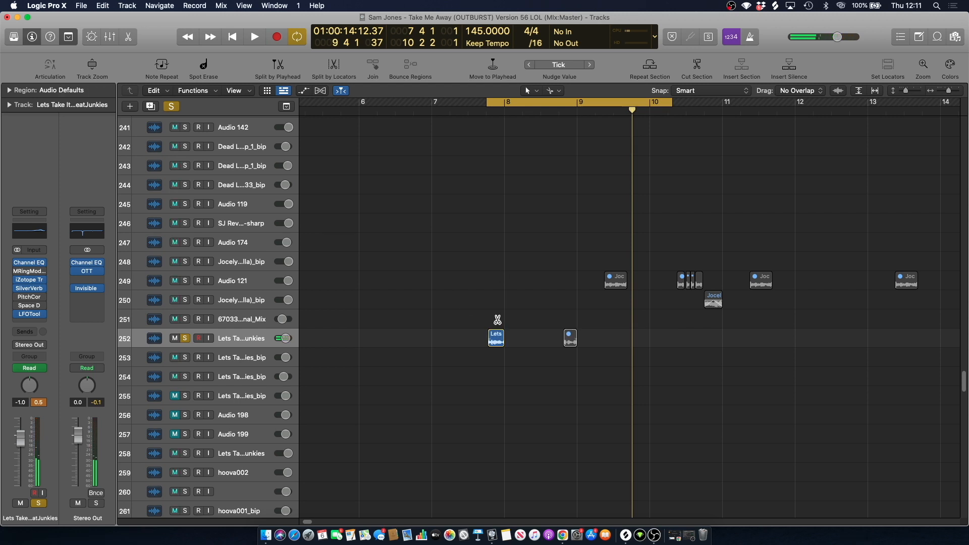
key(super+shift+z)
click(329, 337)
Play the chopped vocal from the cycle start, view its Channel EQ curve, and close the plug-in window.
click(244, 342)
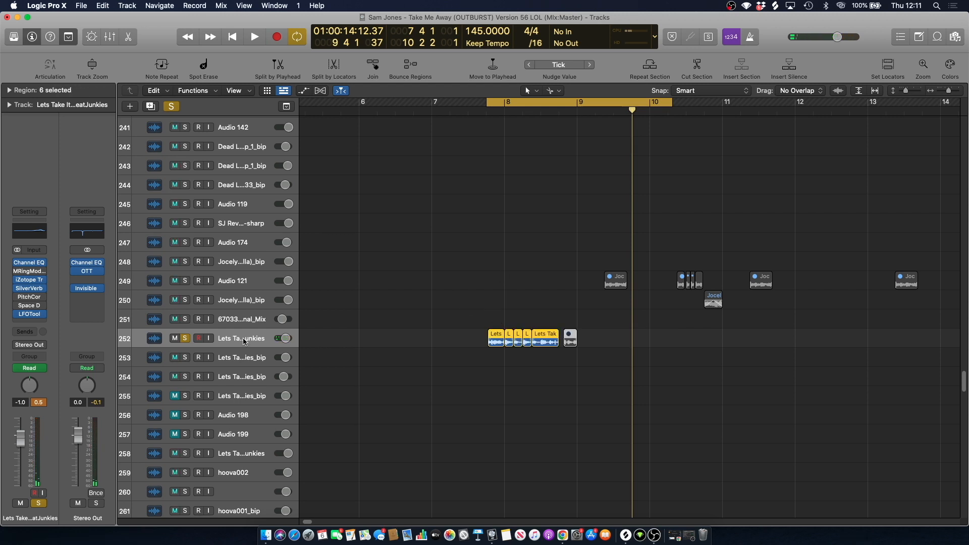
key(shift+space)
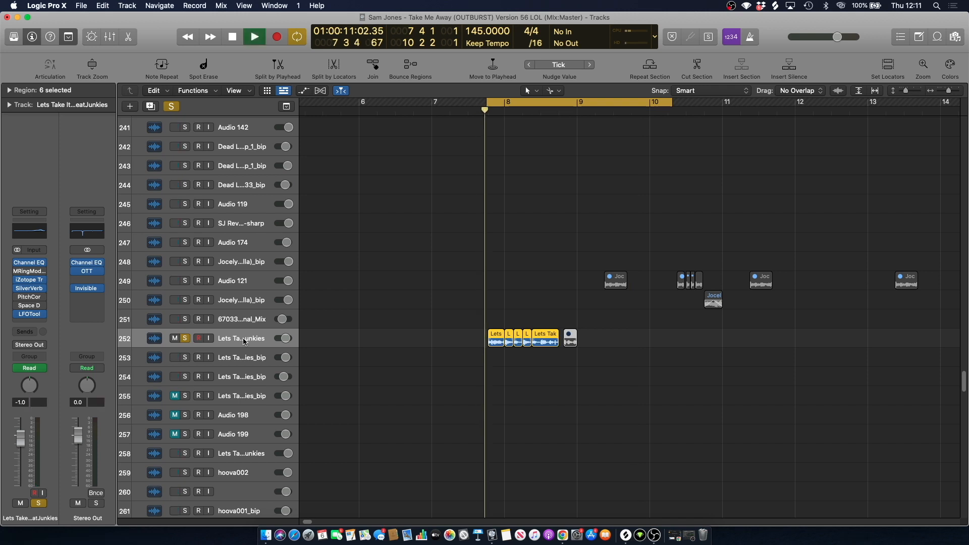
key(space)
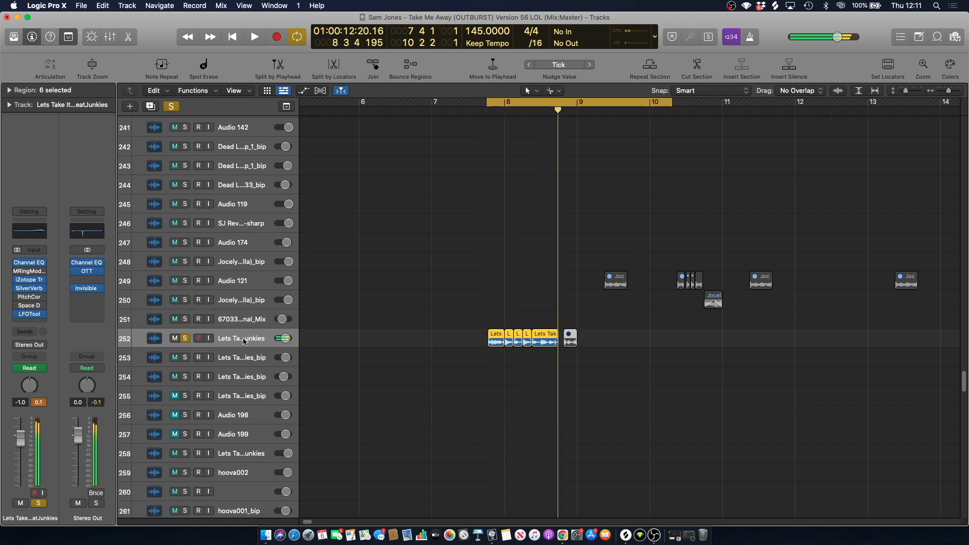
click(29, 230)
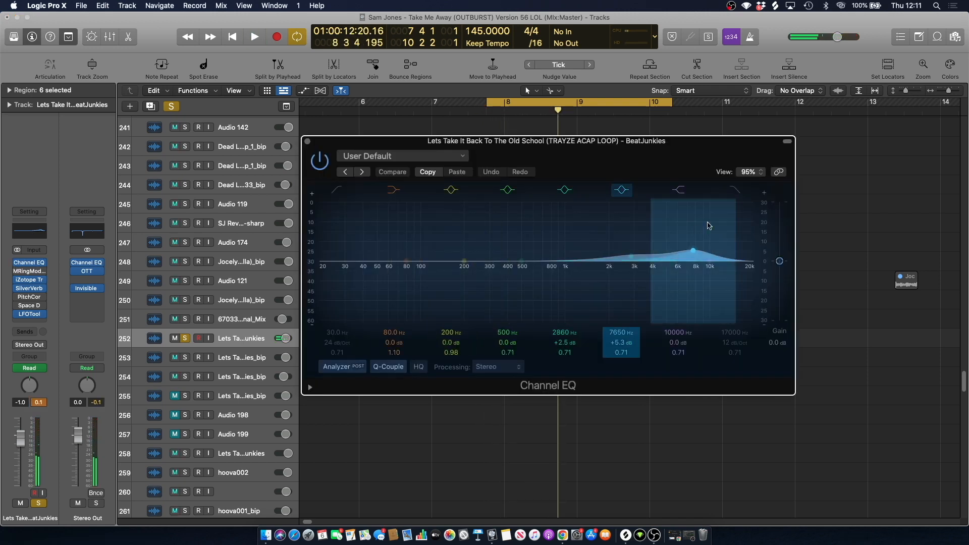
click(308, 142)
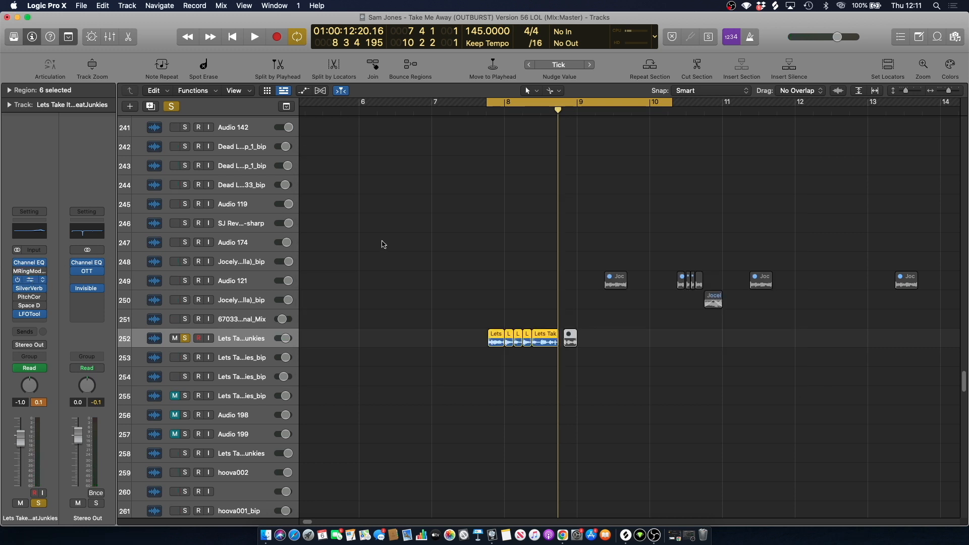
Listen to the vocal with iZotope Trash 2 open, view the SilverVerb settings, and close both plug-in windows.
key(space)
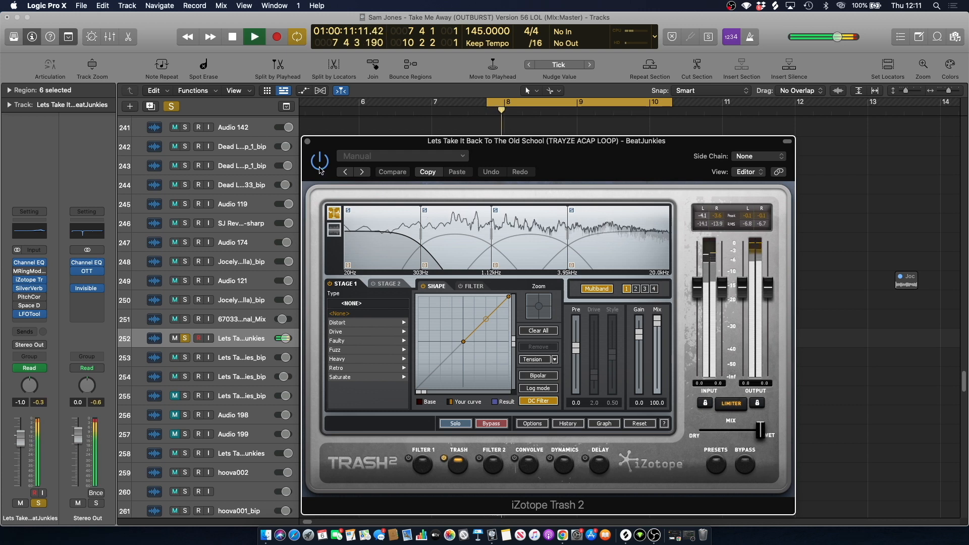
key(space)
click(308, 141)
click(443, 177)
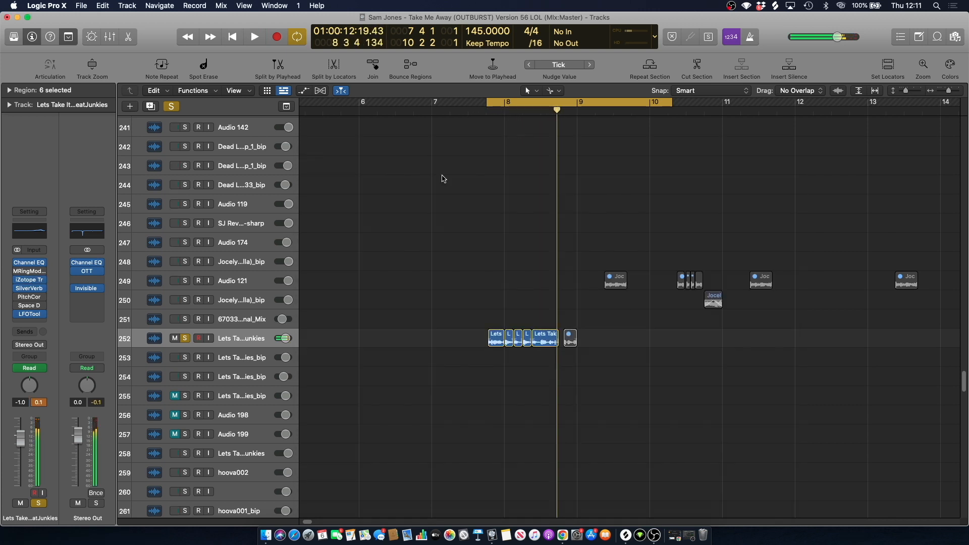
click(29, 288)
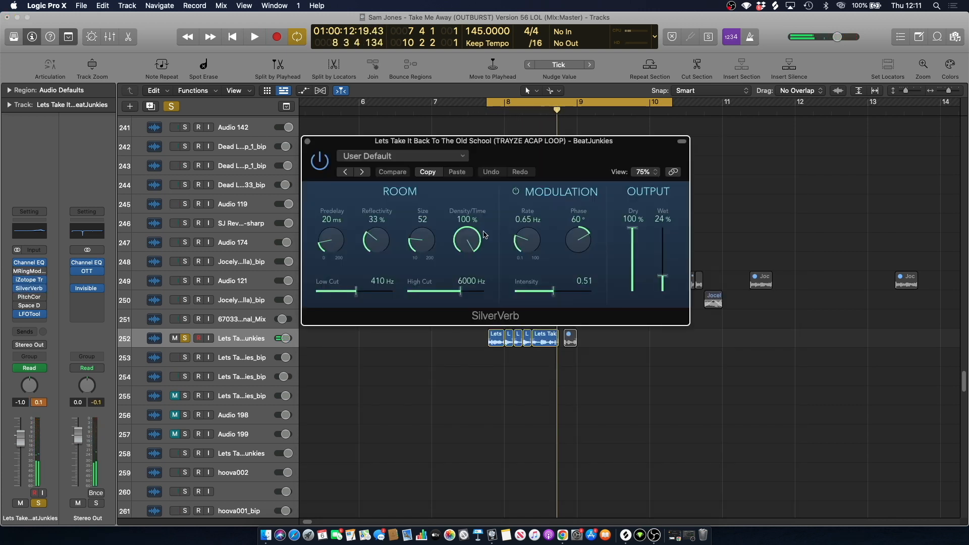
click(307, 142)
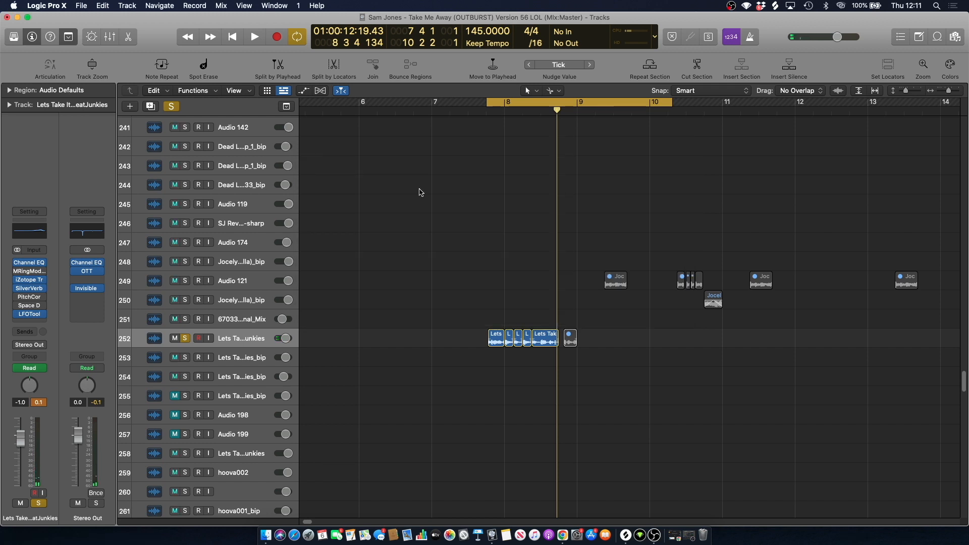
Play the soloed vocal, examine its LFOTool volume shape, and close the plug-in window.
click(226, 339)
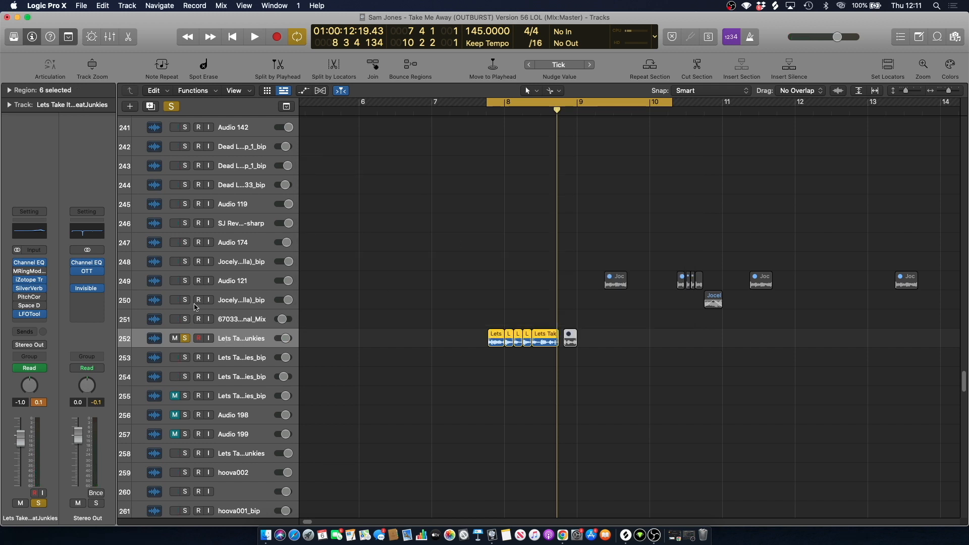
key(space)
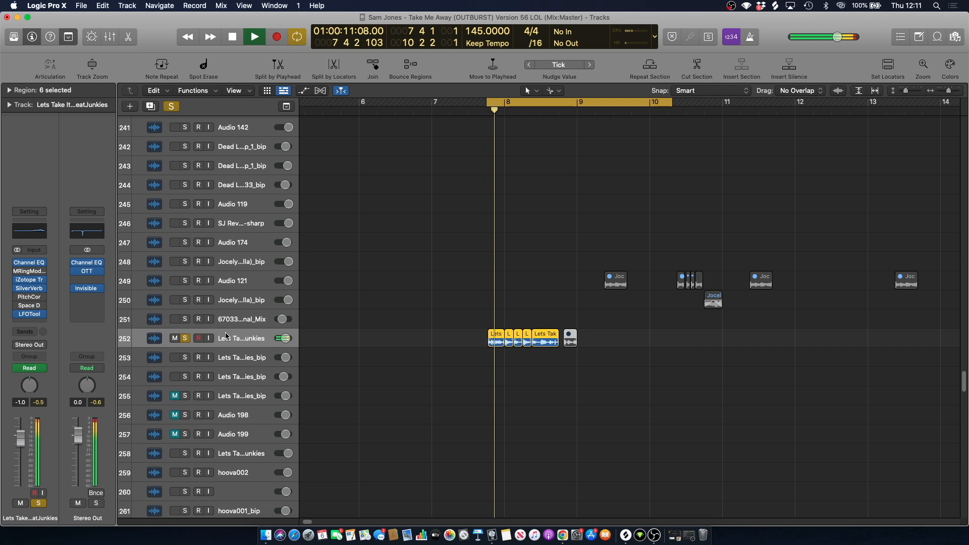
click(29, 314)
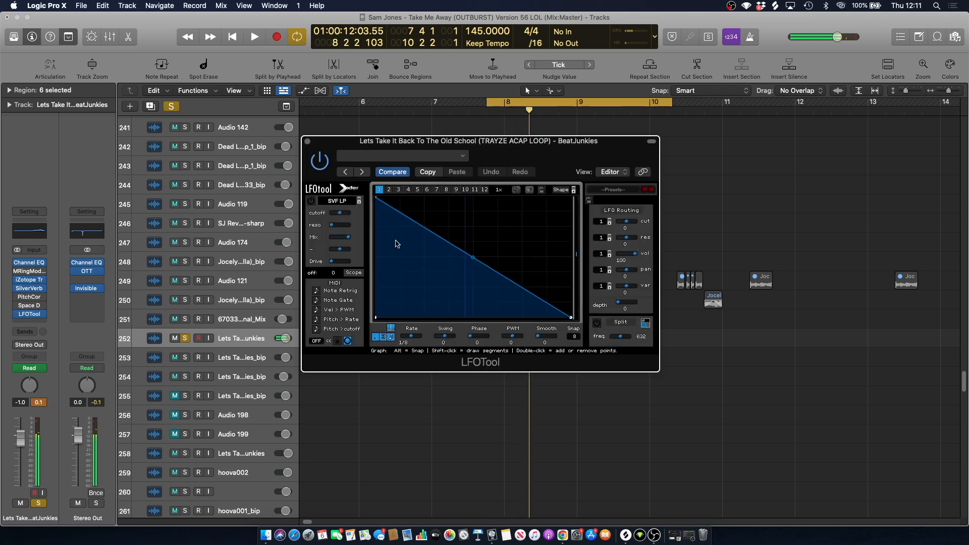
key(space)
click(307, 141)
click(438, 204)
key(space)
Show the track automation and examine the LFO Depth curve on the vocal track.
click(242, 343)
click(502, 249)
key(a)
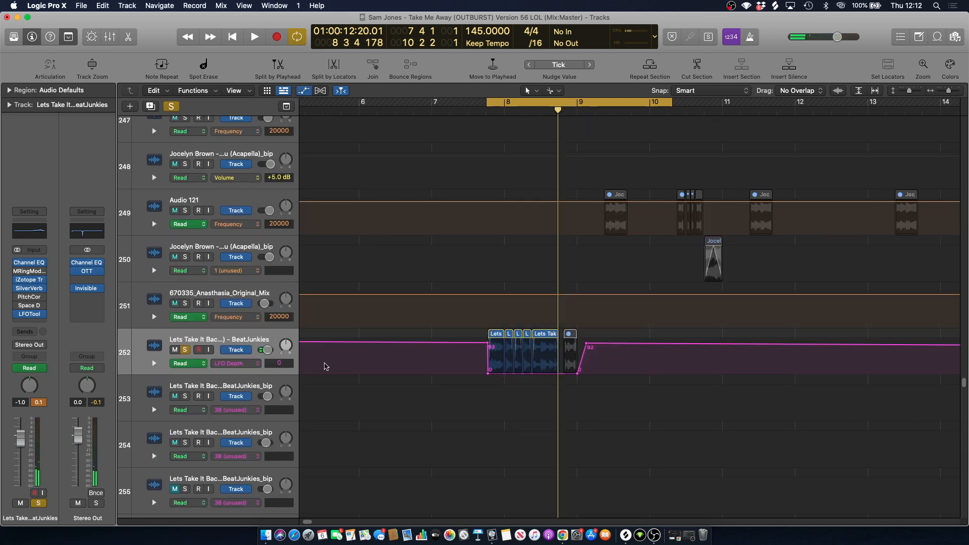
click(255, 342)
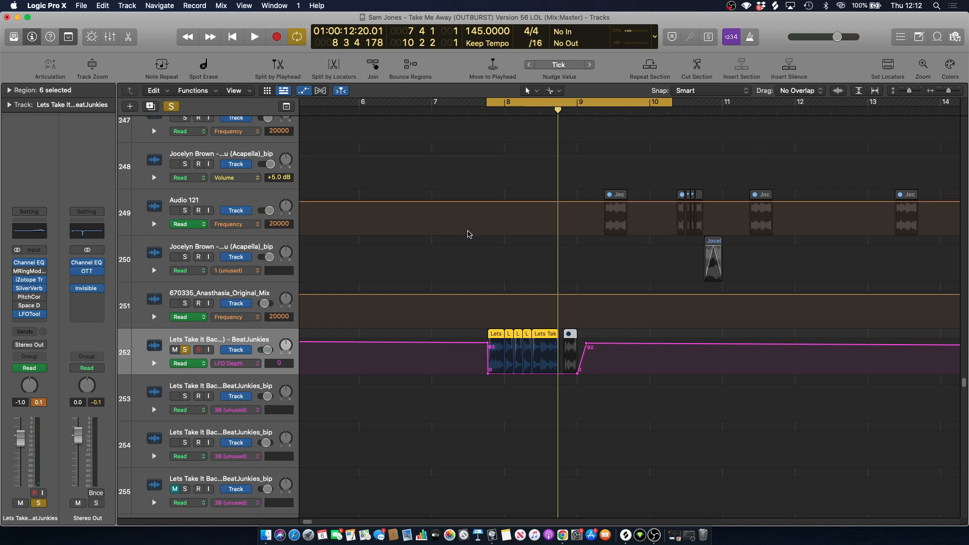
Switch off the cycle range and the vocal track's solo, and hide the automation.
click(504, 102)
click(178, 109)
key(a)
click(457, 180)
Play the full mix from just before bar 8 while moving down to the bounced chord tracks.
scroll(456, 180, down, 5)
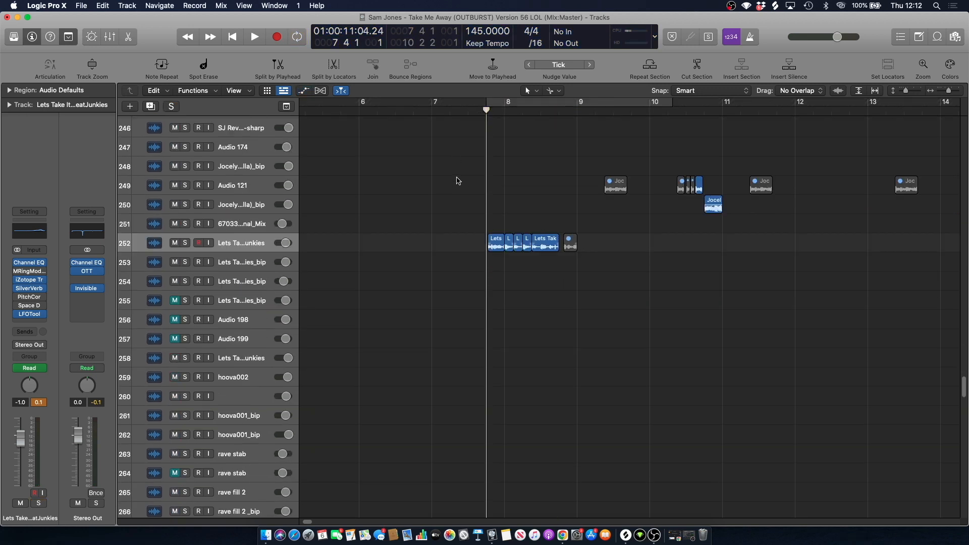
key(space)
scroll(459, 180, down, 12)
scroll(503, 232, down, 12)
key(space)
Solo the sm_rr_keys_good_chord_bip track 318 and set a cycle range from 8 3 1 1 to 10 1 1 1.
scroll(308, 278, up, 2)
click(245, 287)
key(s)
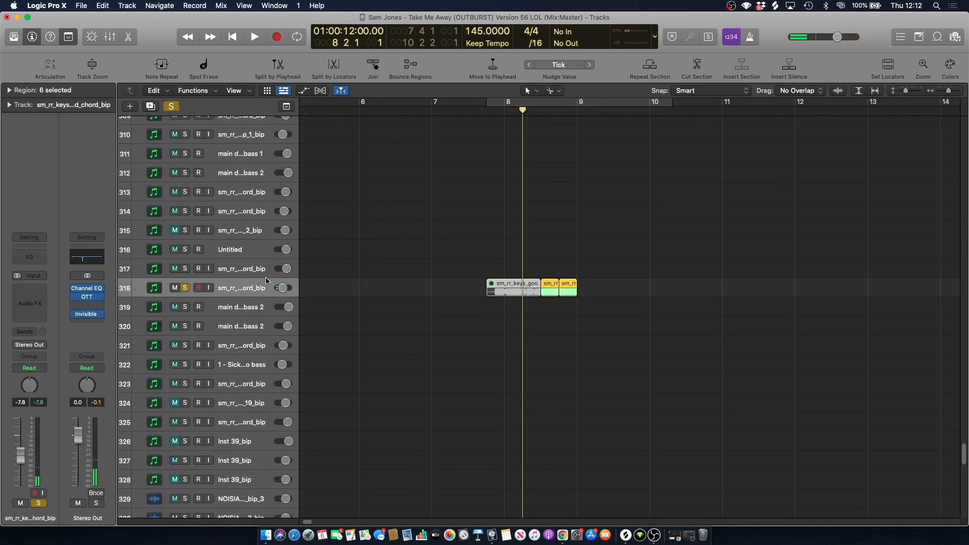
drag(948, 90, 951, 90)
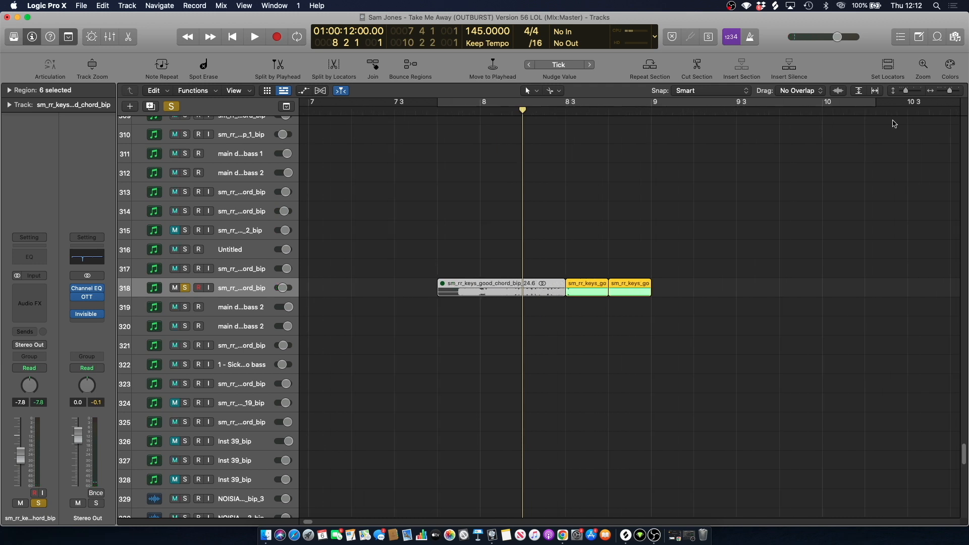
click(635, 186)
drag(570, 104, 745, 102)
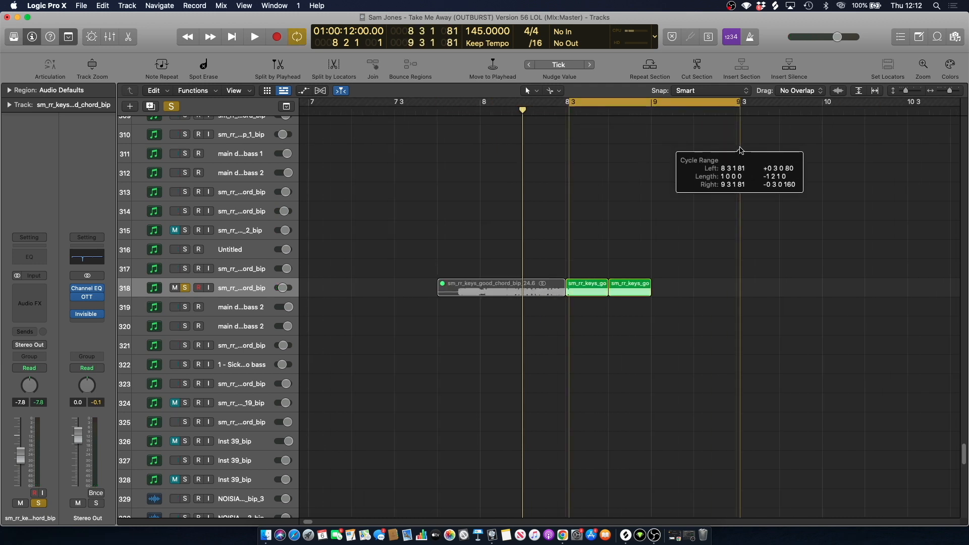
drag(568, 102, 567, 102)
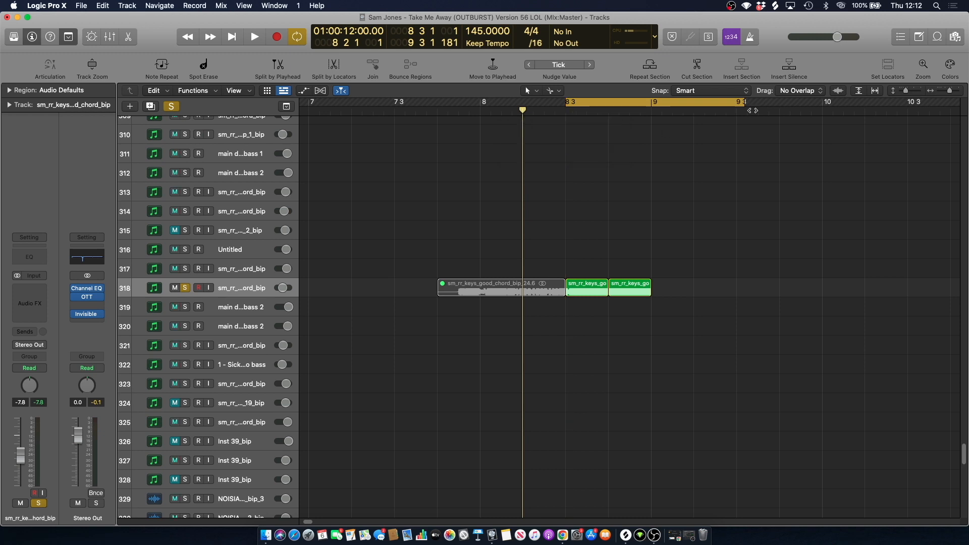
drag(744, 105, 822, 104)
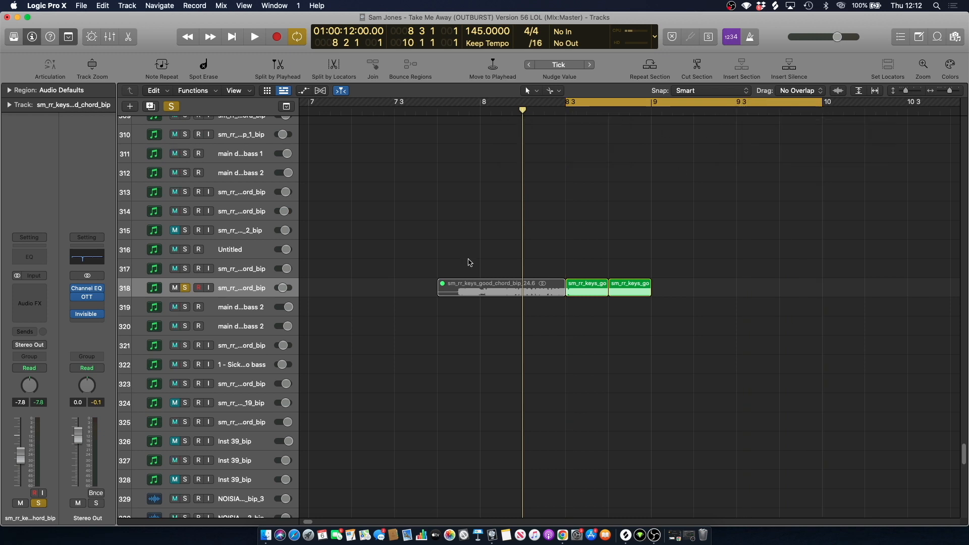
Listen to the two soloed chord regions from the cycle start, and unsolo track 318.
click(233, 291)
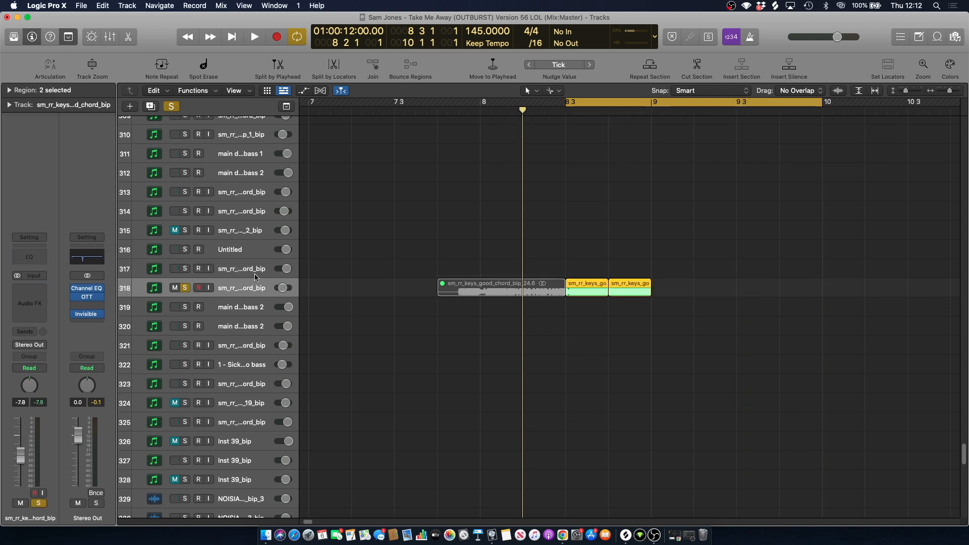
key(space)
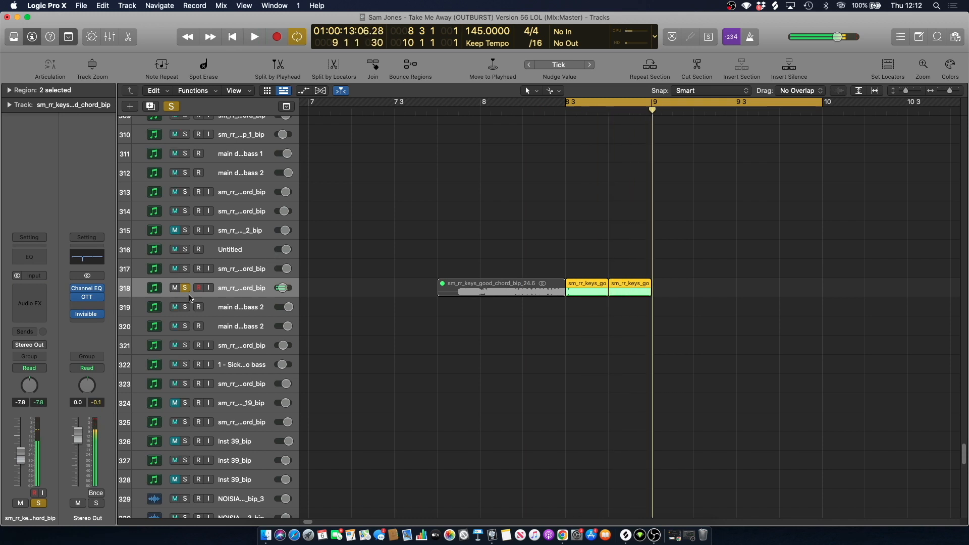
click(186, 289)
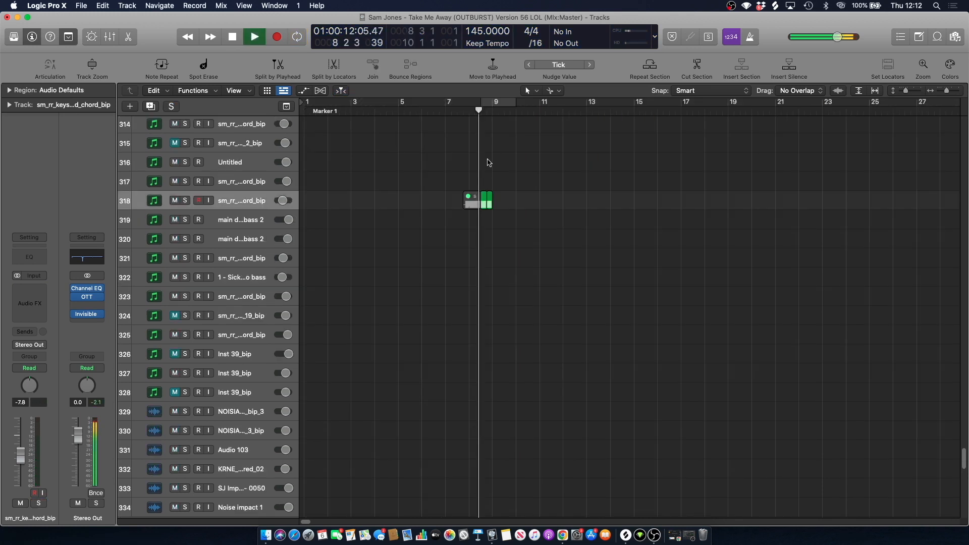
Move down to the Crash cymbal track 348, solo it and listen to its region from bar 9.
scroll(489, 163, down, 10)
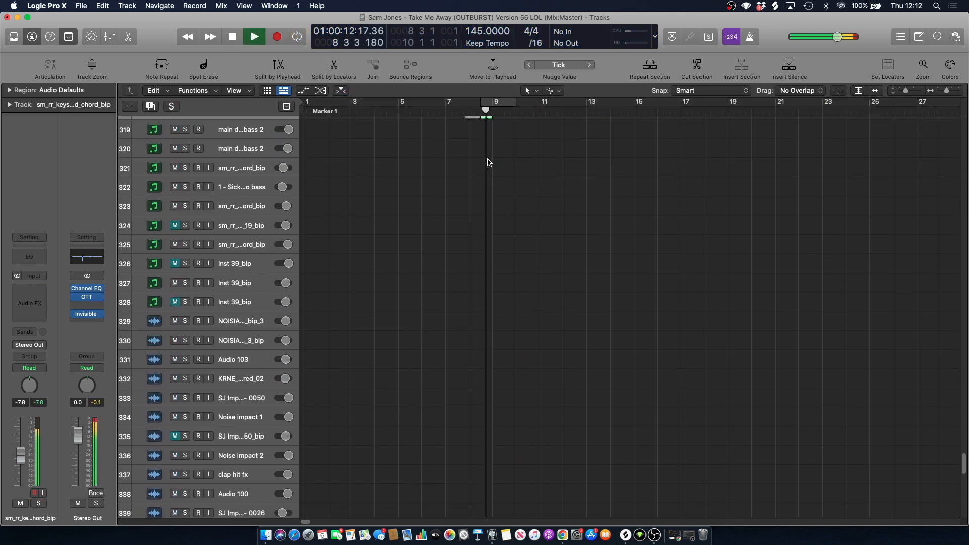
scroll(489, 162, down, 5)
key(space)
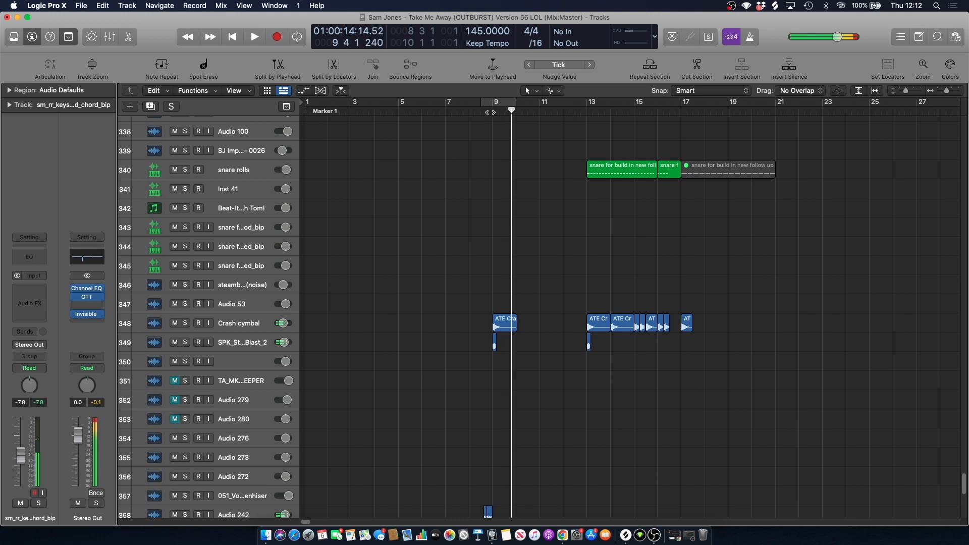
scroll(483, 181, down, 2)
scroll(483, 180, down, 3)
click(183, 198)
click(463, 153)
key(space)
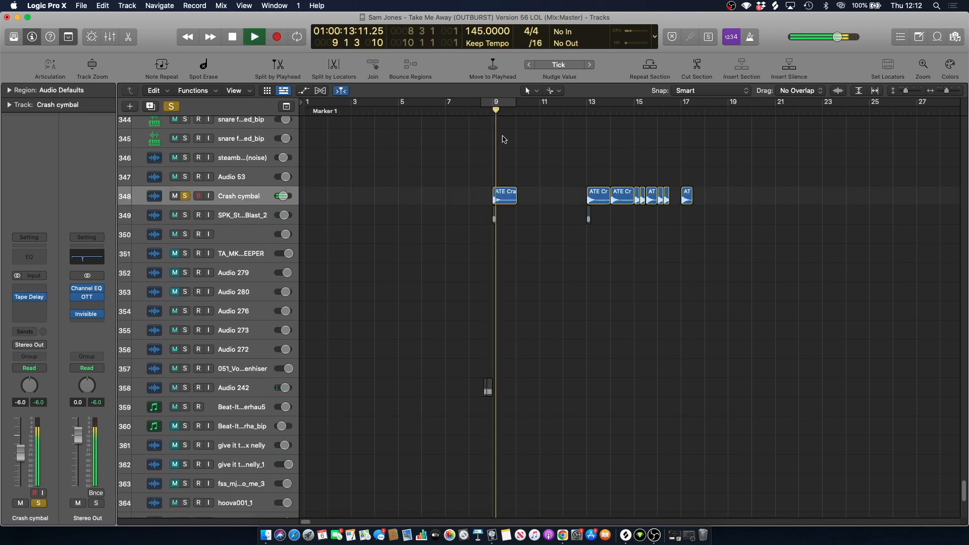
key(space)
Set a cycle range from 9 1 1 1 to 12 1 1 1 and unsolo the Crash cymbal track.
drag(496, 103, 565, 102)
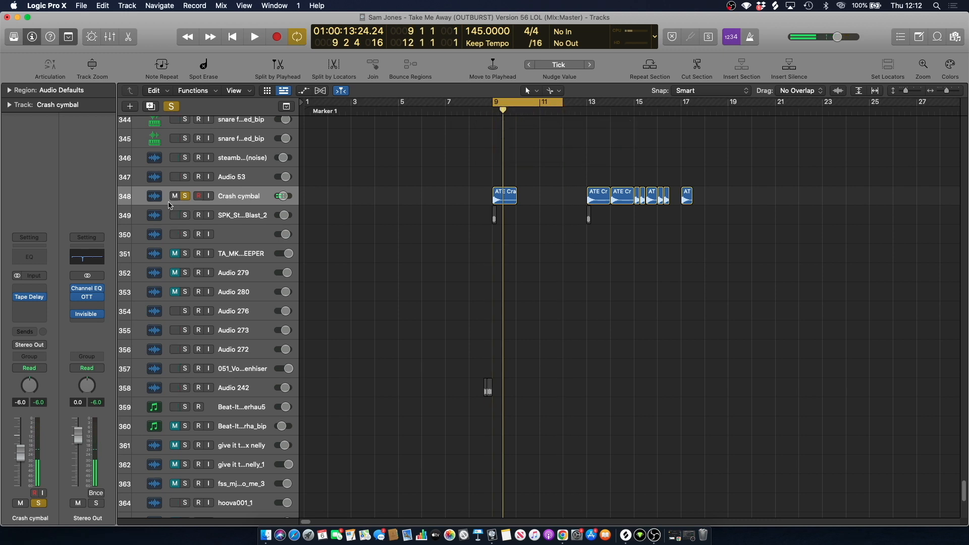
click(185, 197)
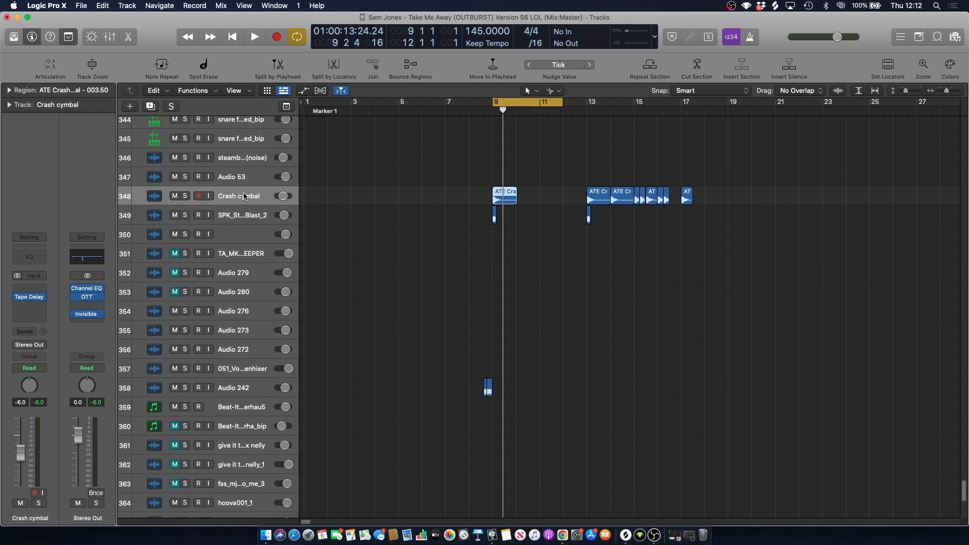
Inspect the Crash cymbal track's Tape Delay while auditioning it in solo, and leave the plug-in with solo and cycle off.
click(30, 296)
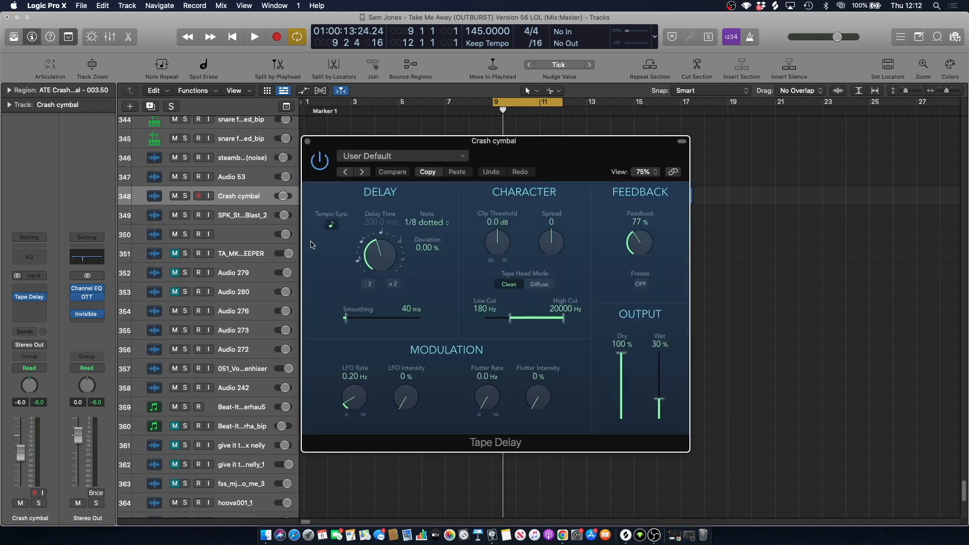
key(space)
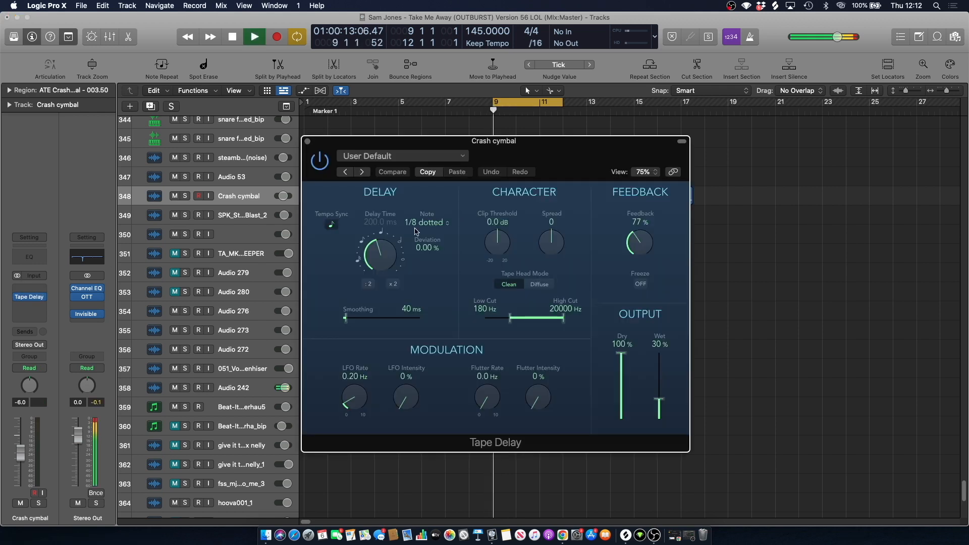
click(185, 196)
key(space)
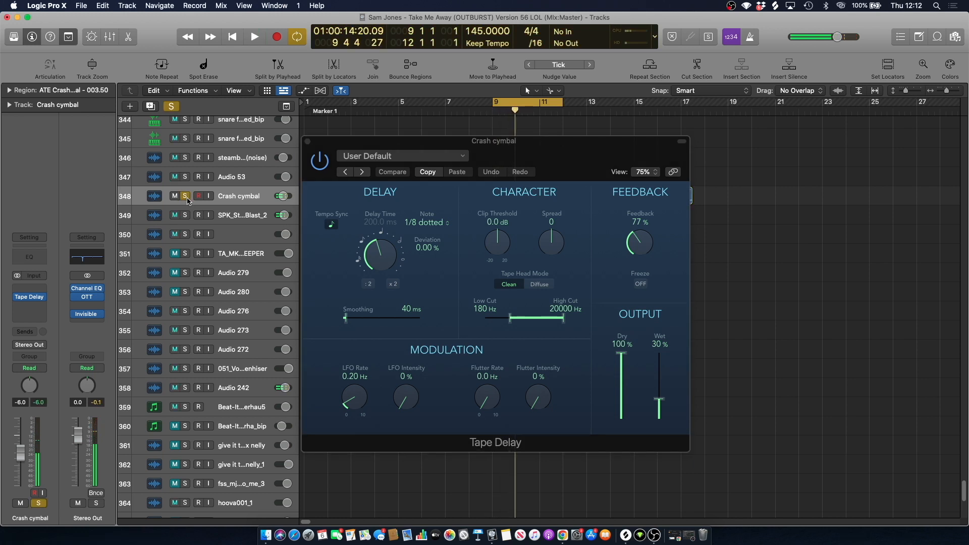
click(185, 197)
click(308, 141)
click(448, 145)
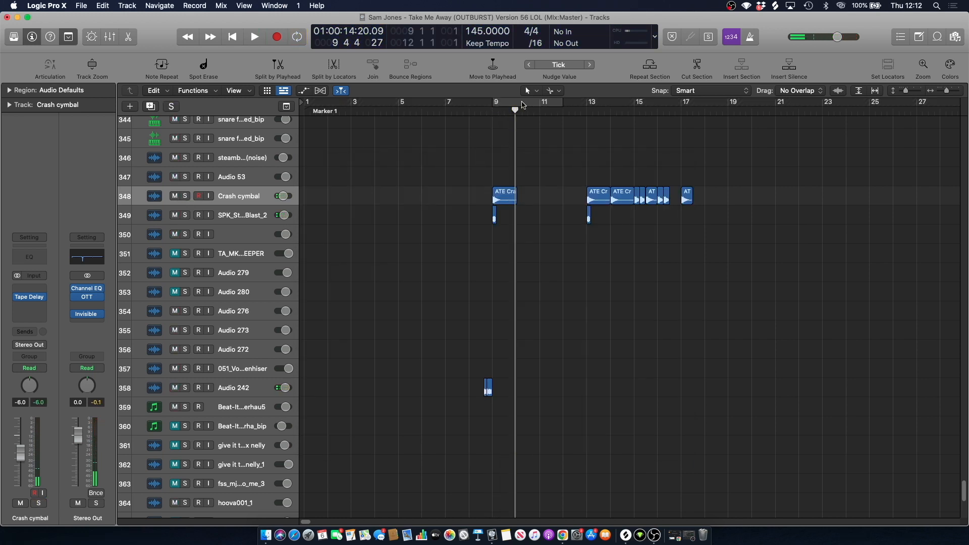
Solo the SPK_SteamBlast_2 track 349 and listen to its region from bar 9 with the cycle range on.
click(491, 112)
click(230, 216)
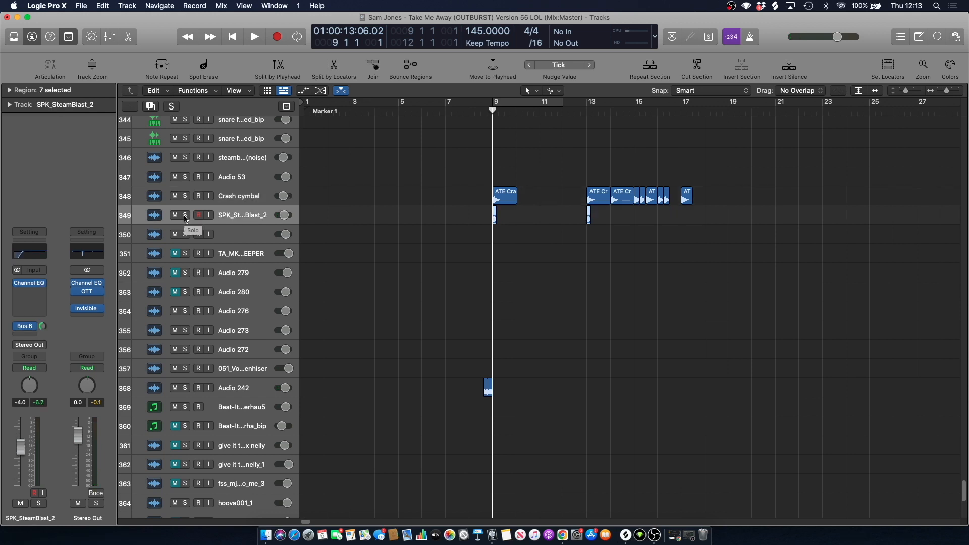
click(185, 215)
click(522, 96)
click(406, 175)
click(226, 217)
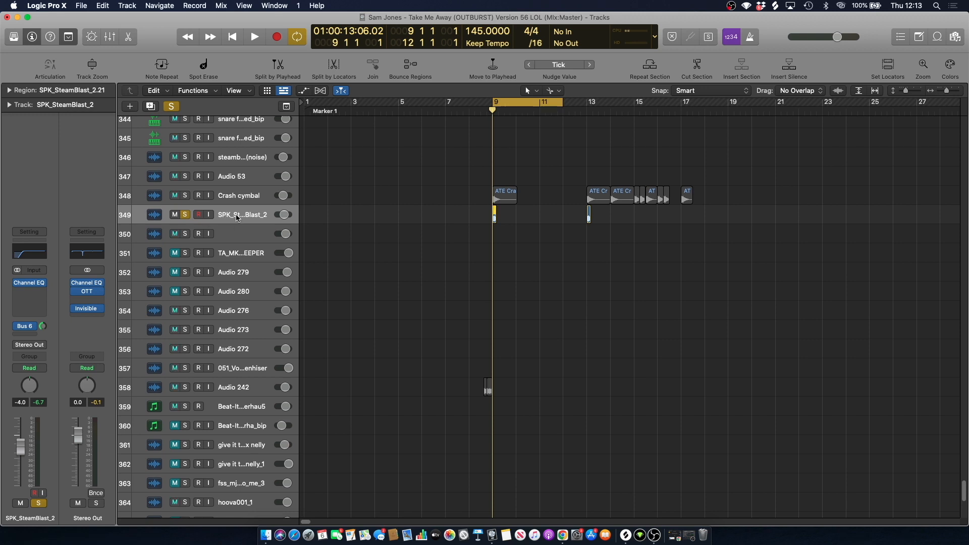
click(946, 91)
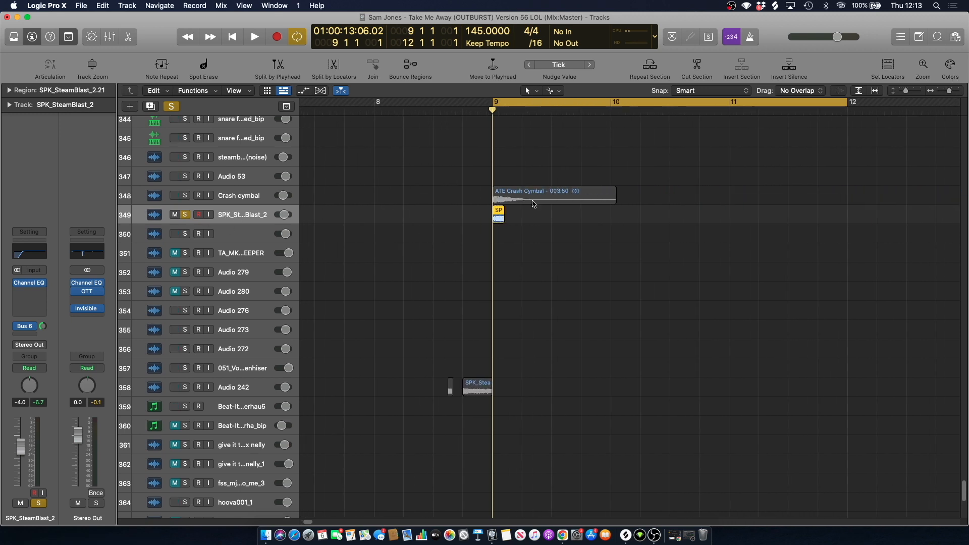
key(space)
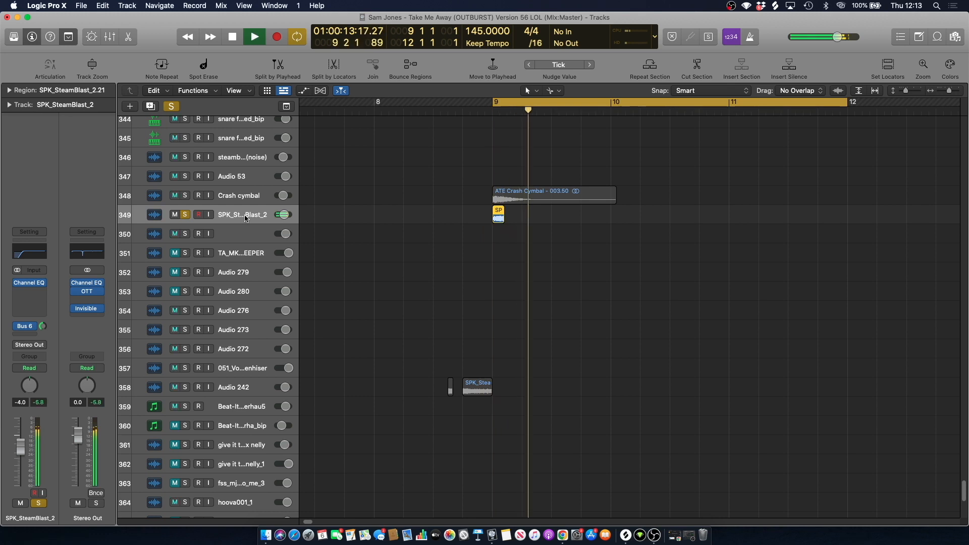
Examine the SilverVerb settings on Aux 4, reached through the SPK_SteamBlast_2 track's Bus 6 send.
click(28, 327)
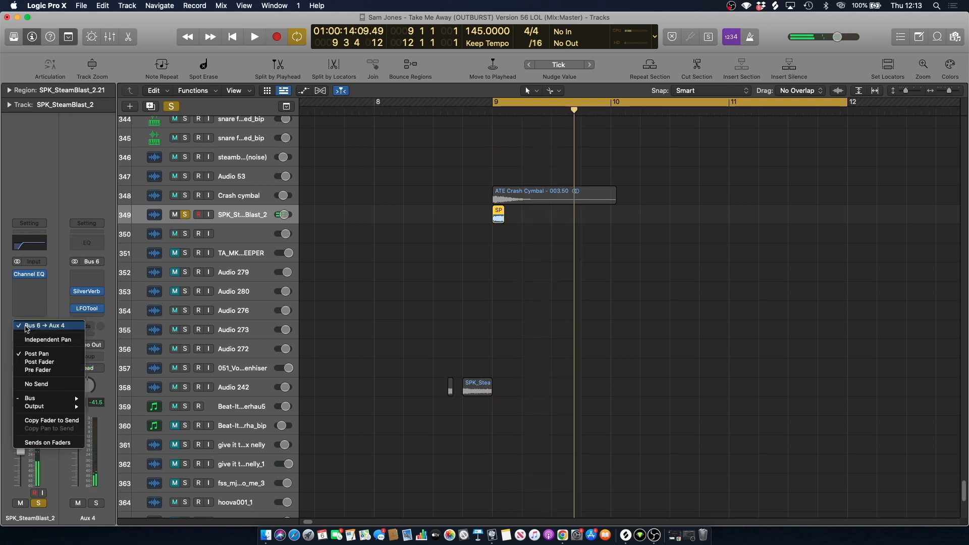
click(23, 370)
click(87, 291)
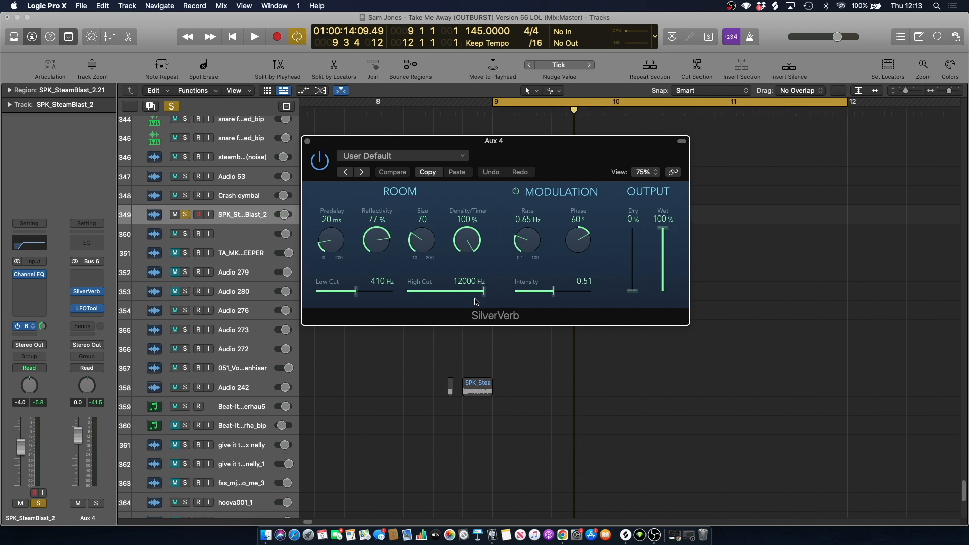
click(309, 142)
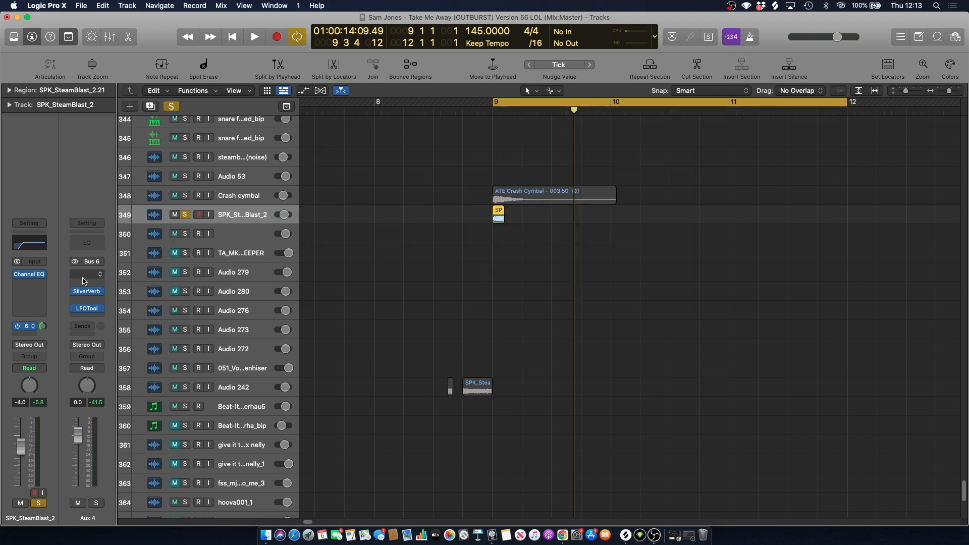
Open LFOTool on Aux 4, enable its Scope and audition the sidechained reverb in the loop, closing the plug-in at the end.
click(87, 309)
key(space)
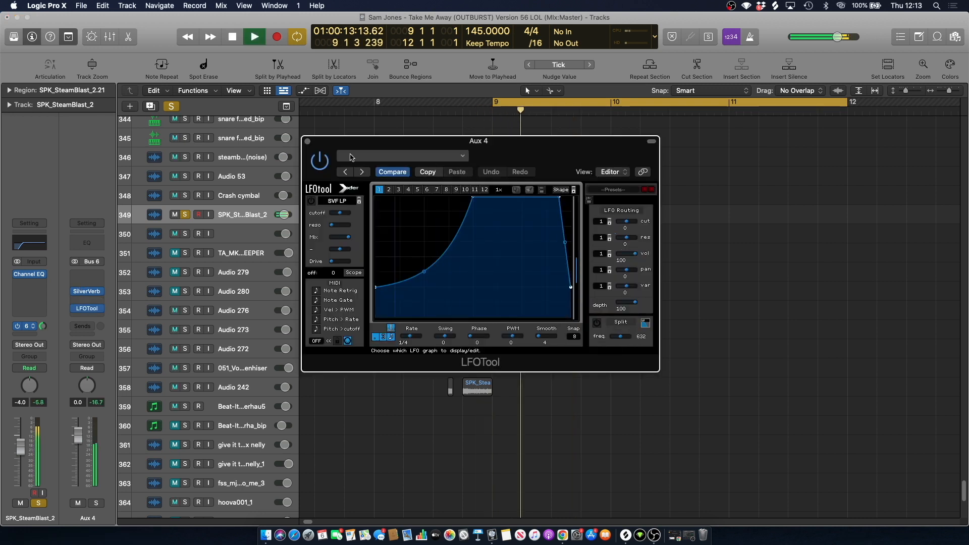
click(355, 273)
key(space)
key(space)
key(space)
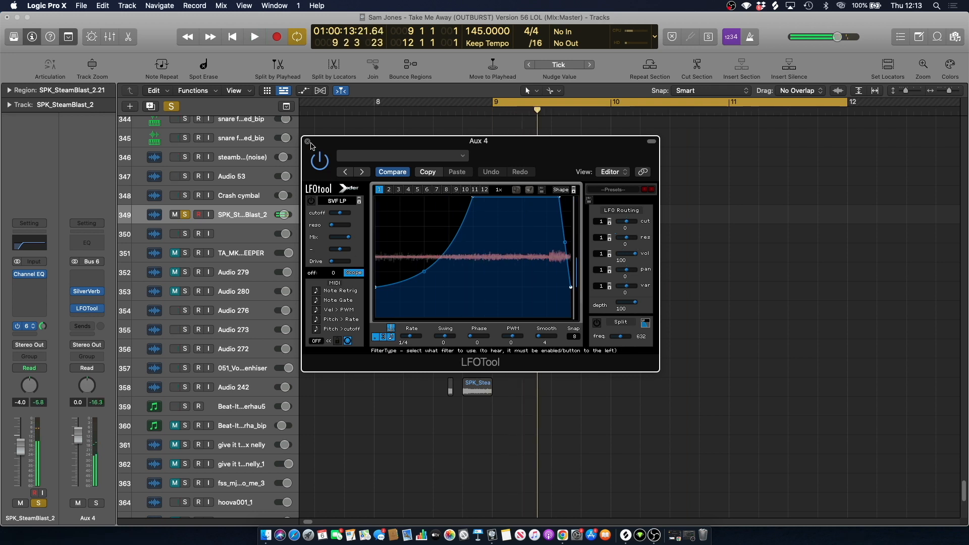
click(307, 141)
Unsolo the SPK_SteamBlast_2 track and switch off the cycle range.
click(390, 161)
key(ctrl+s)
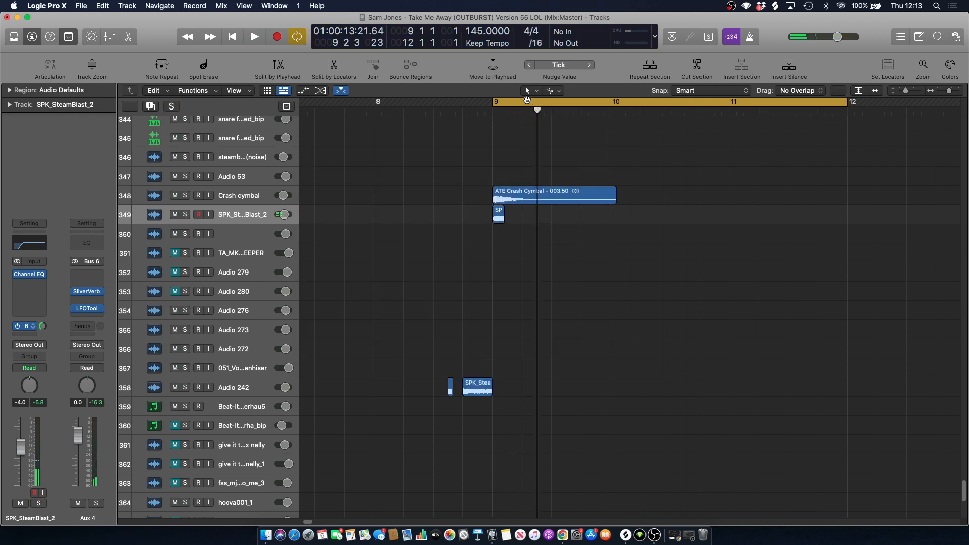
click(527, 99)
Play the full mix from 8 2 3 1 and move down to the Audio 242 track's regions.
click(463, 105)
key(space)
key(space)
click(433, 106)
scroll(430, 210, down, 5)
click(360, 108)
click(418, 114)
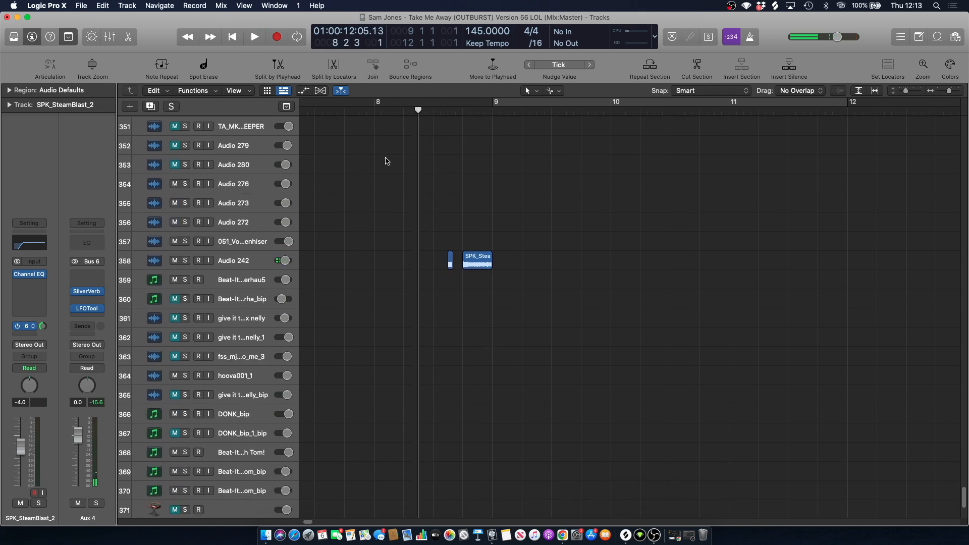
key(space)
key(space)
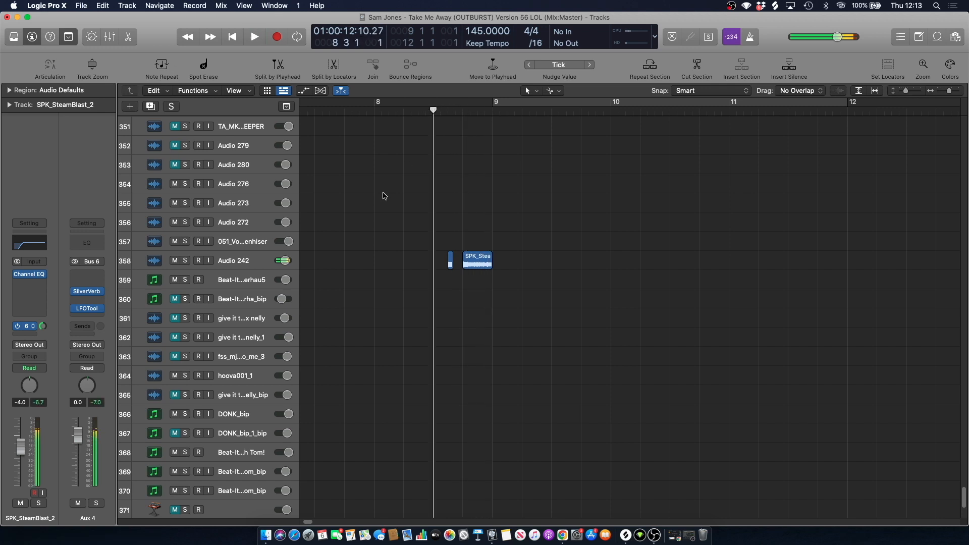
Solo the Audio 242 track 358 and listen to it with its Channel EQ open, closing the EQ at the end.
click(185, 261)
click(240, 262)
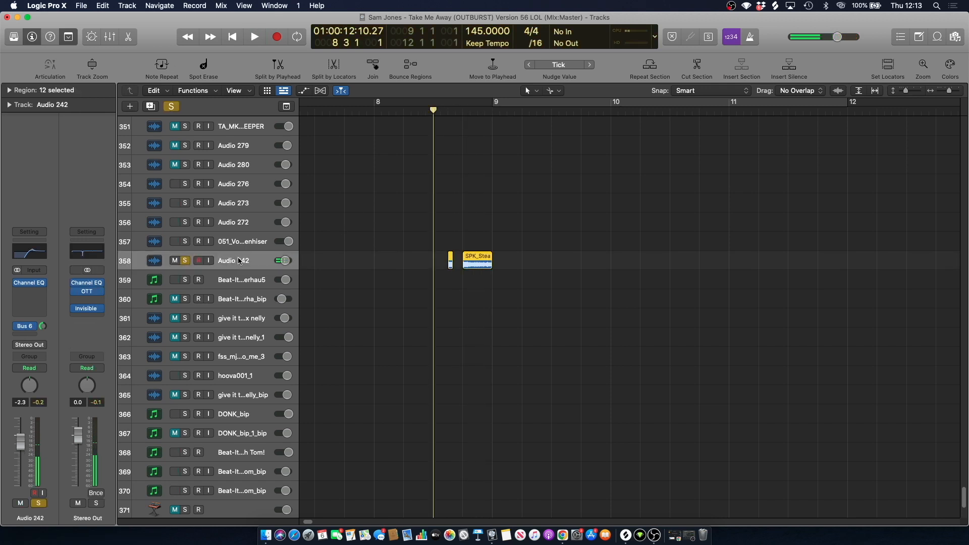
click(35, 254)
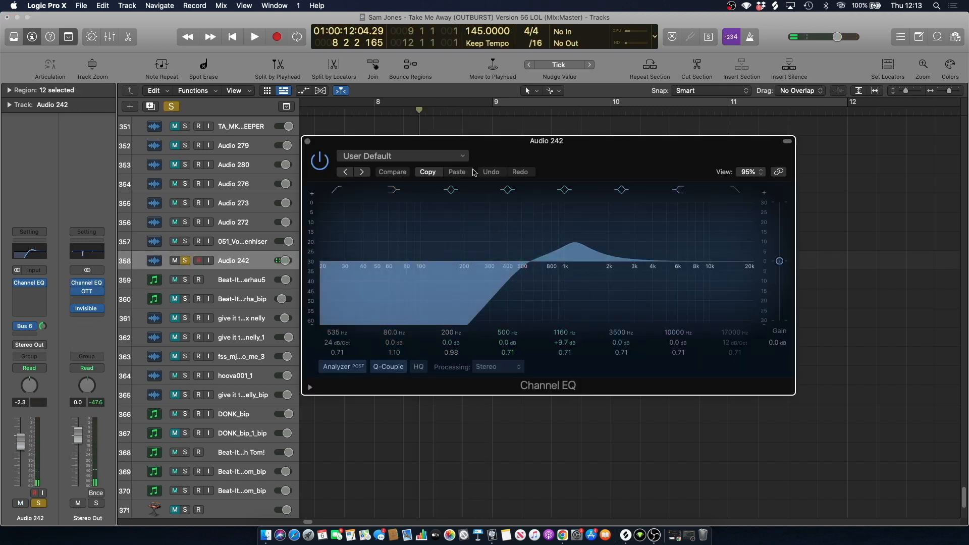
key(space)
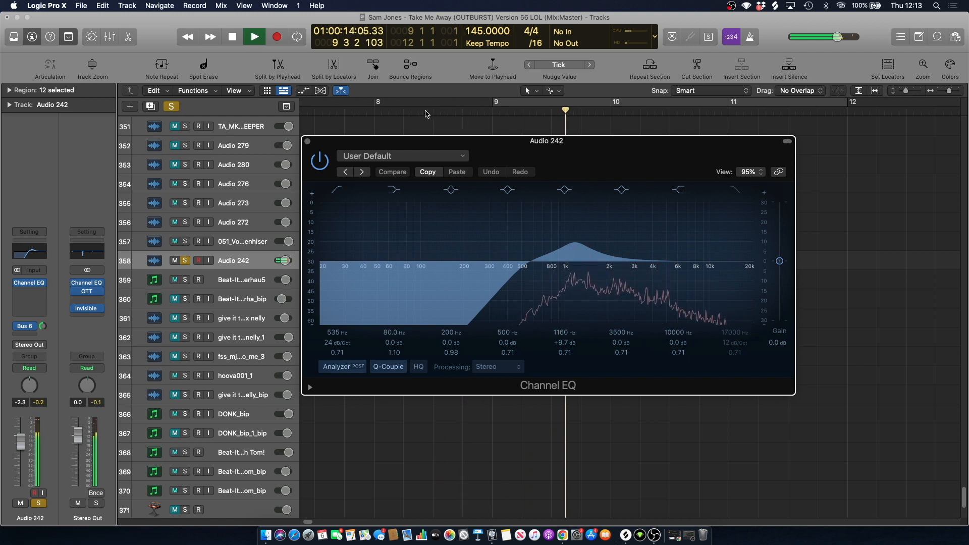
key(space)
click(307, 142)
Clear the solo and play the full mix again from just before bar 8 with a wider stretch of the timeline in view.
click(165, 110)
click(380, 104)
key(space)
key(space)
click(358, 111)
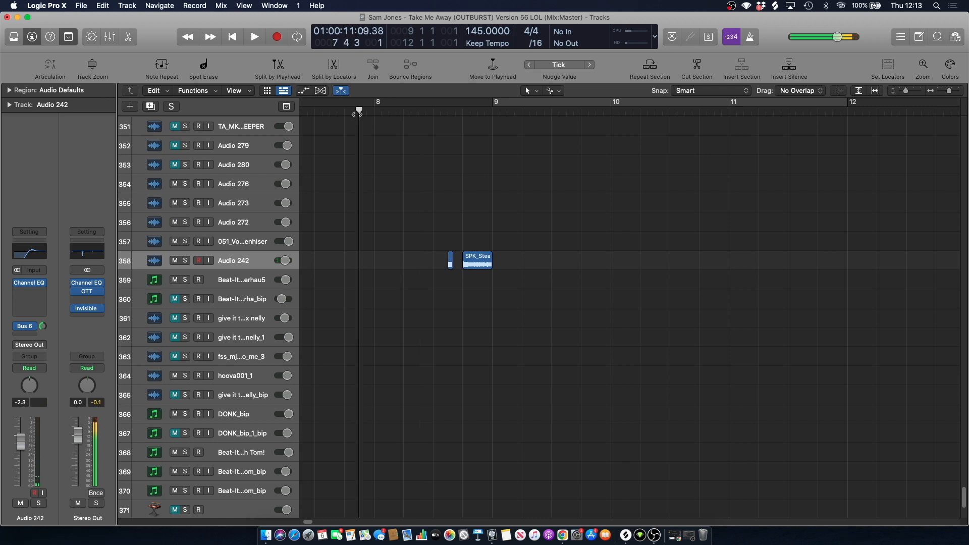
drag(950, 92, 947, 92)
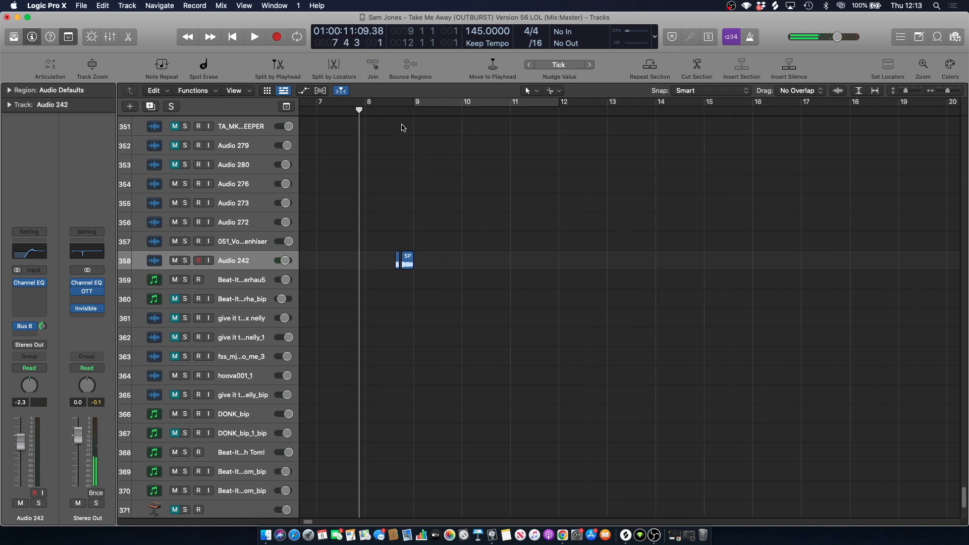
key(space)
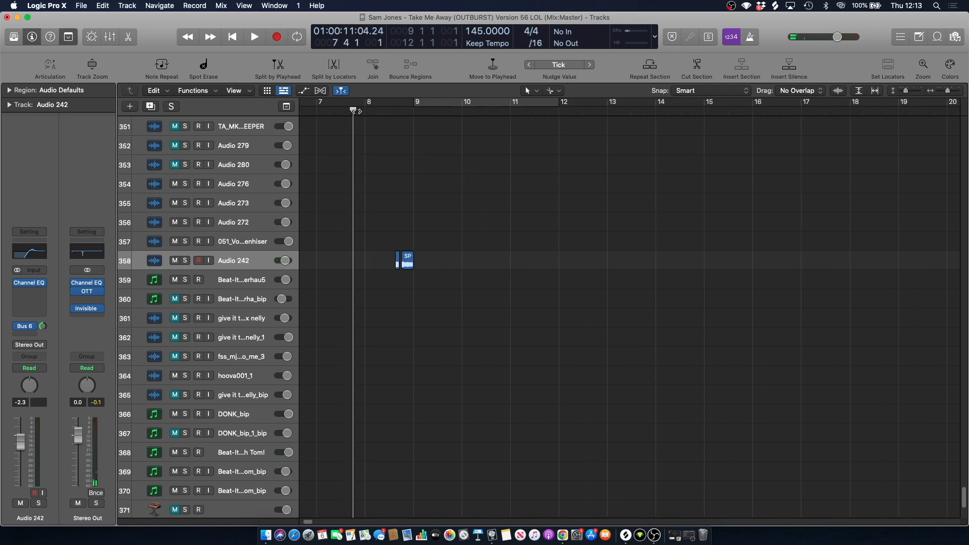
scroll(426, 160, down, 5)
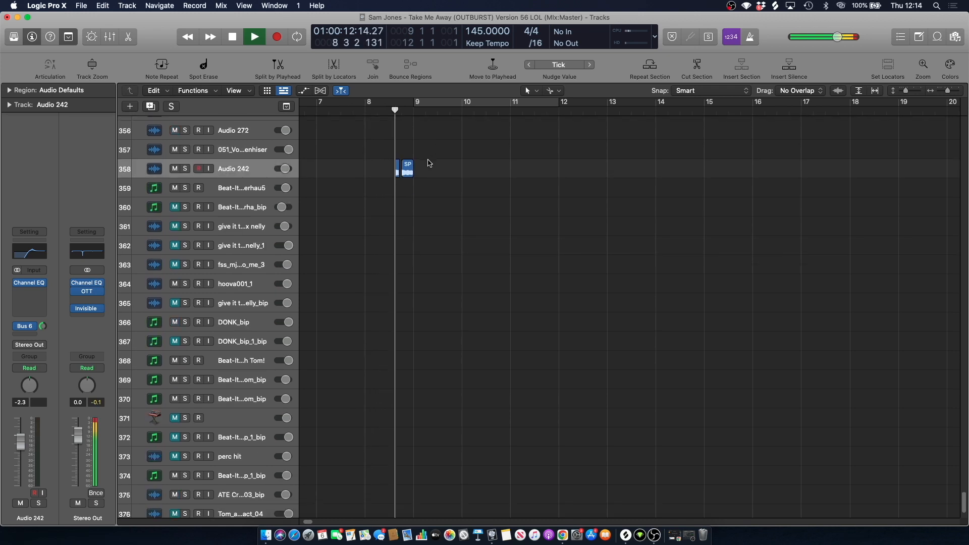
Stop playback, return to the first tracks of the project and place the playhead at 9 1 1 1.
scroll(429, 165, up, 15)
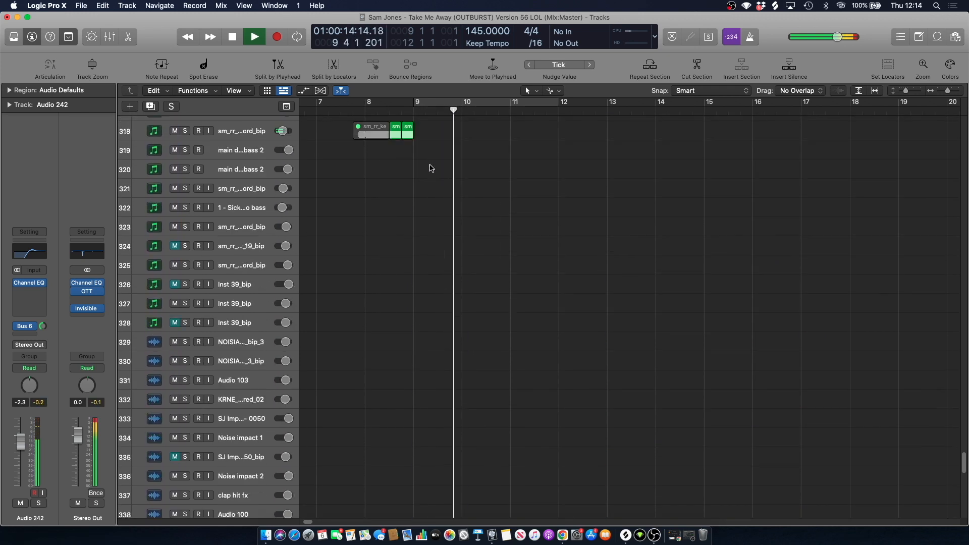
scroll(429, 167, up, 15)
key(space)
scroll(438, 169, up, 12)
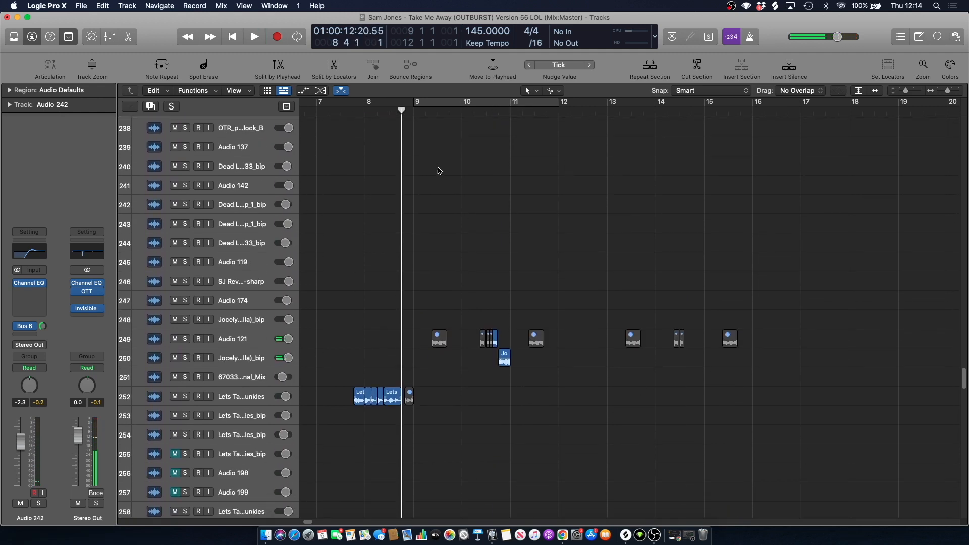
scroll(438, 173, up, 20)
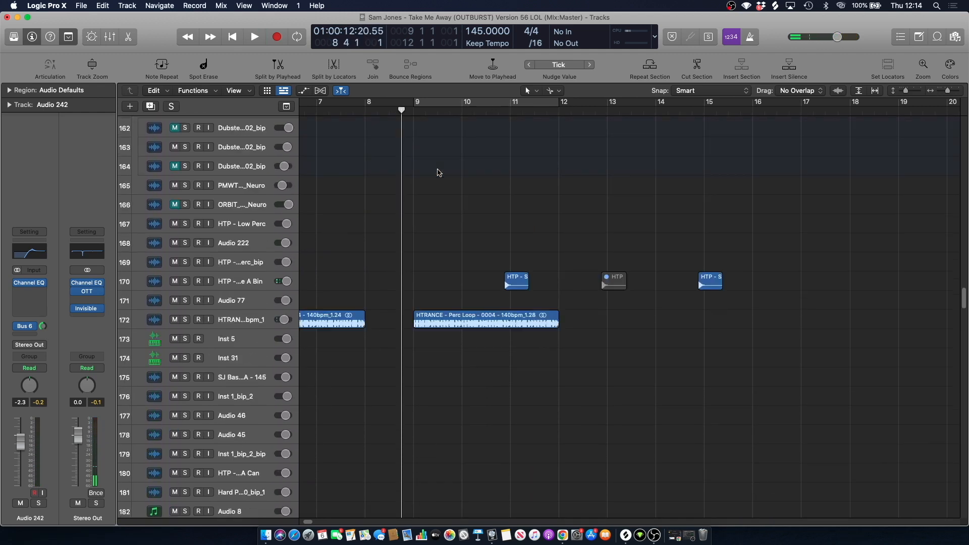
scroll(438, 172, up, 17)
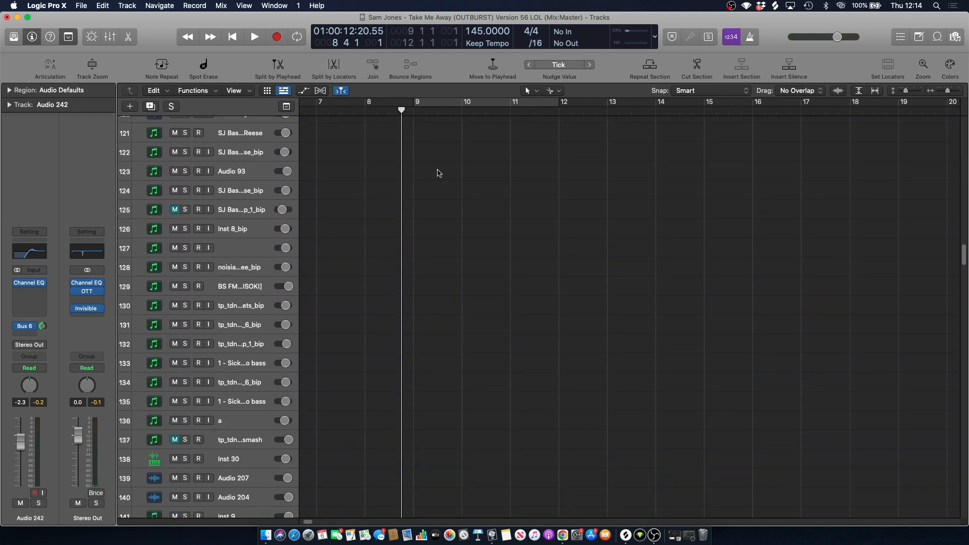
scroll(439, 175, up, 20)
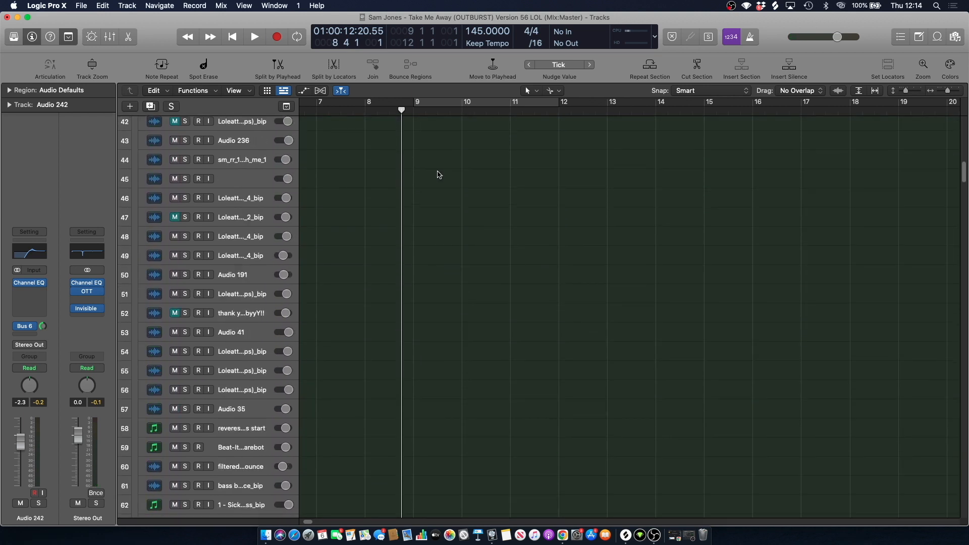
scroll(437, 176, up, 7)
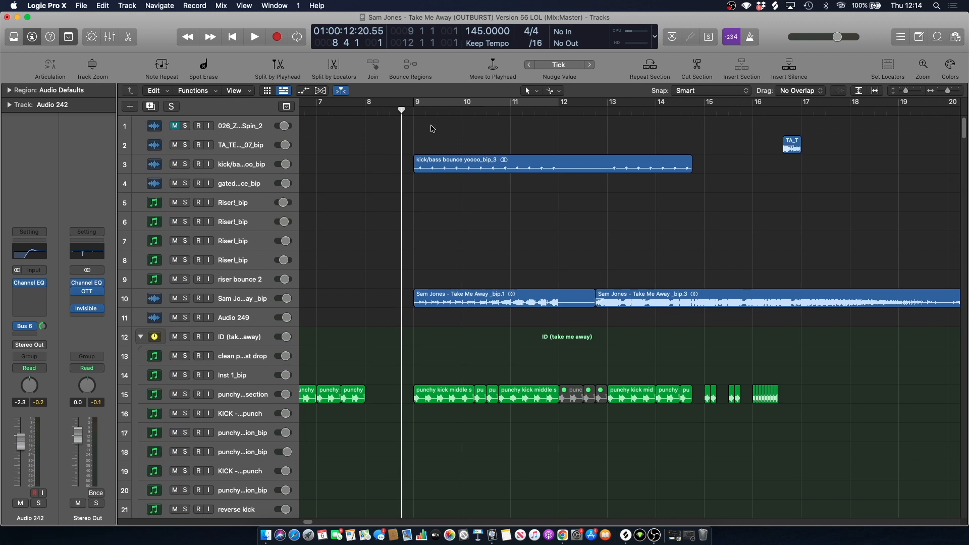
click(407, 111)
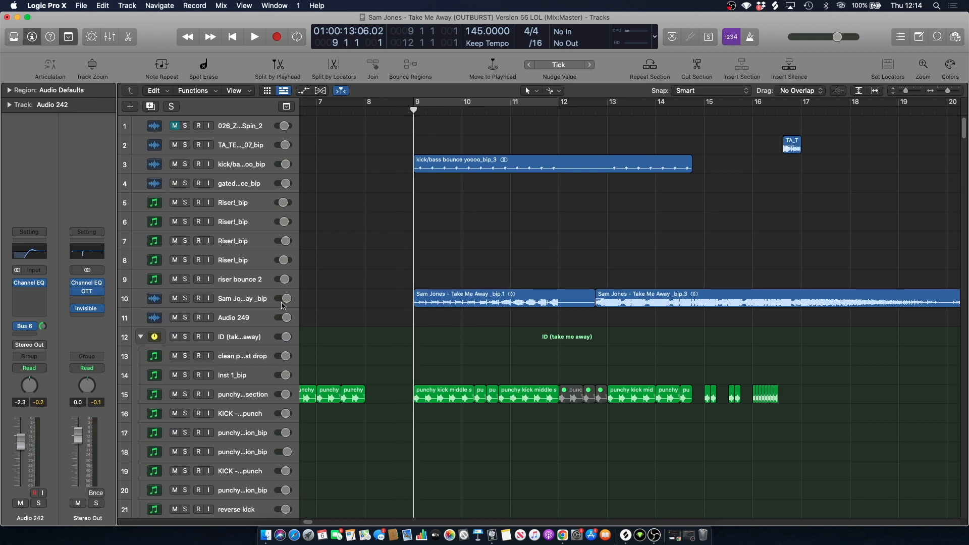
Solo the Take Me Away bounce on track 10 and keep that track selected.
click(231, 300)
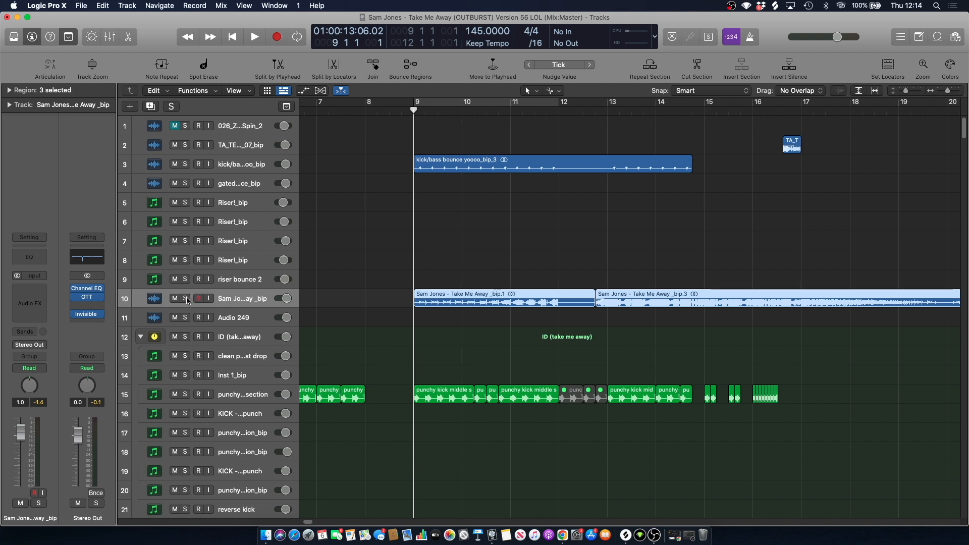
key(s)
drag(950, 91, 946, 94)
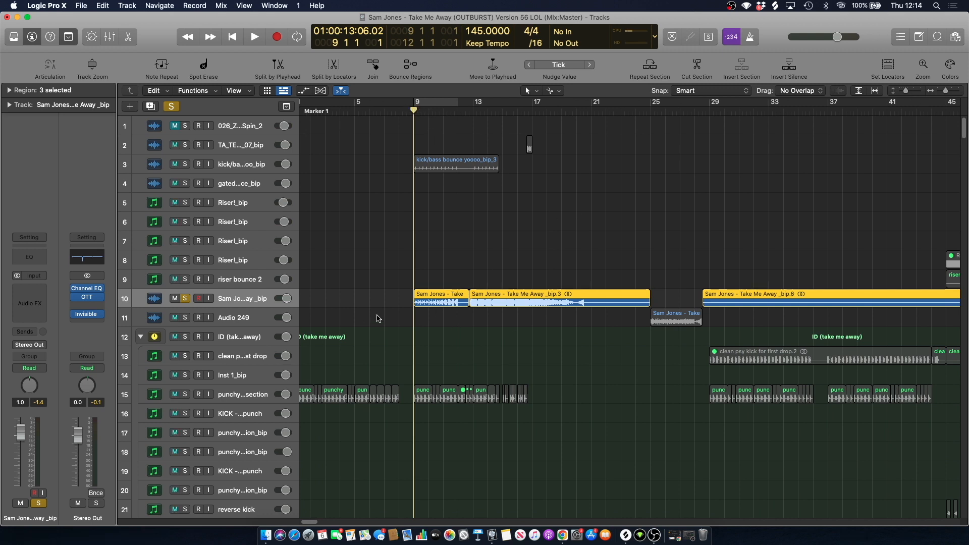
click(498, 263)
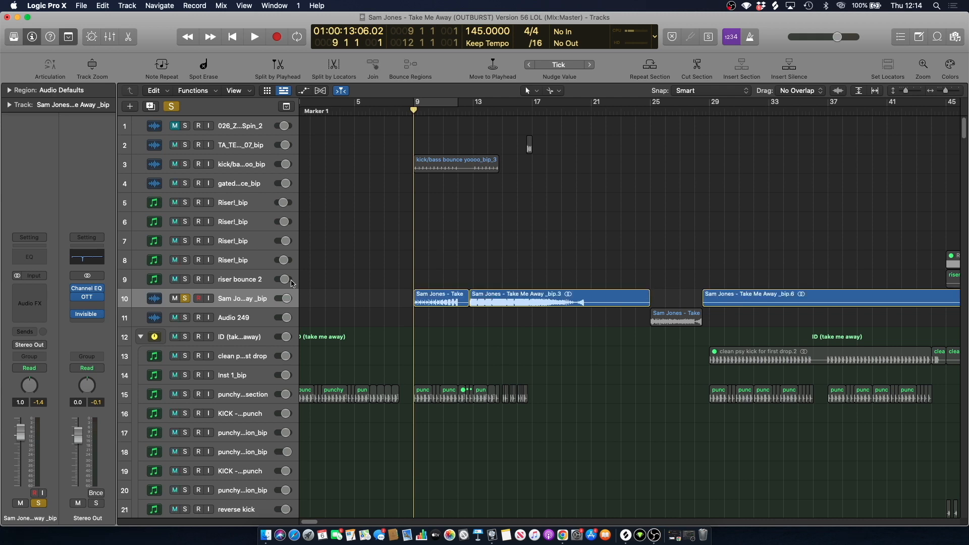
click(230, 300)
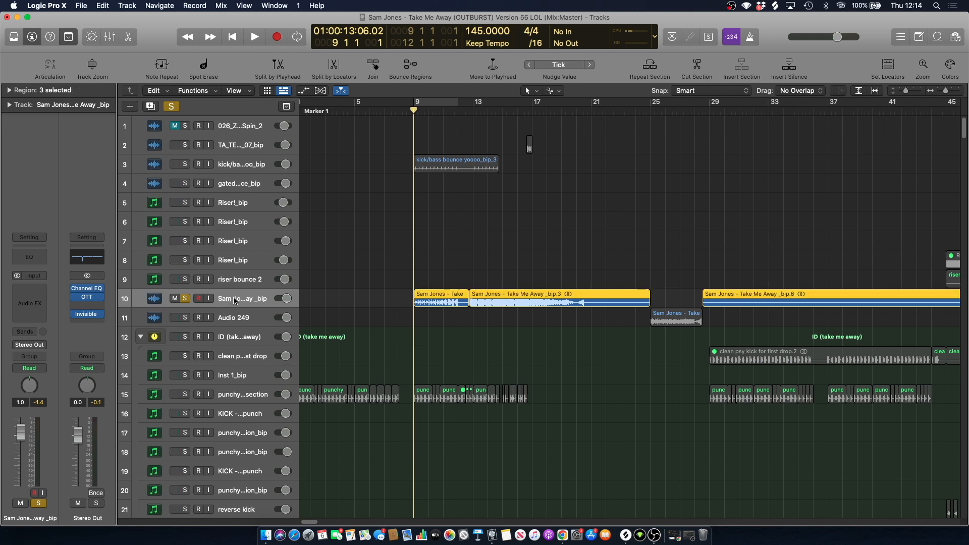
Play the soloed track 10 from 9 1 1 1, glance at its automation and listen to its ending around bar 20.
key(space)
key(a)
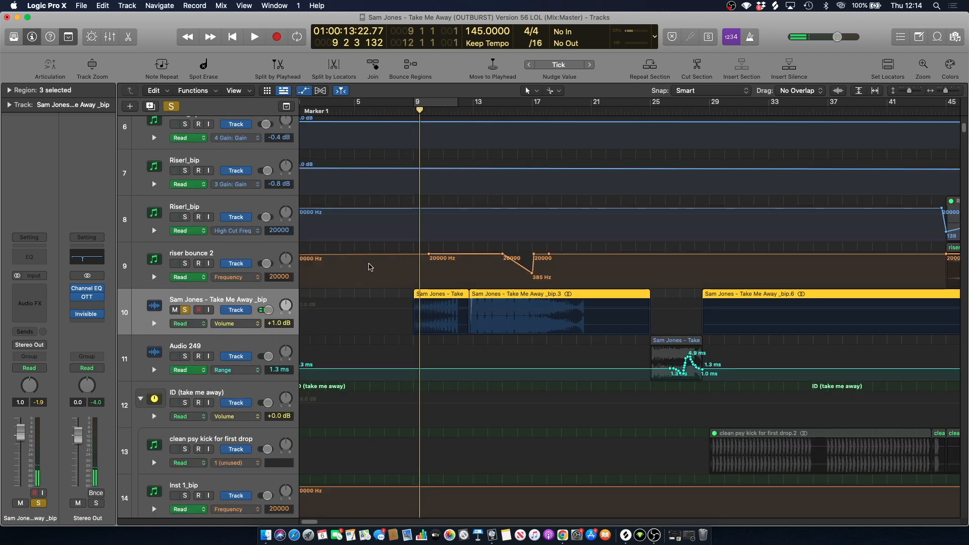
key(a)
key(space)
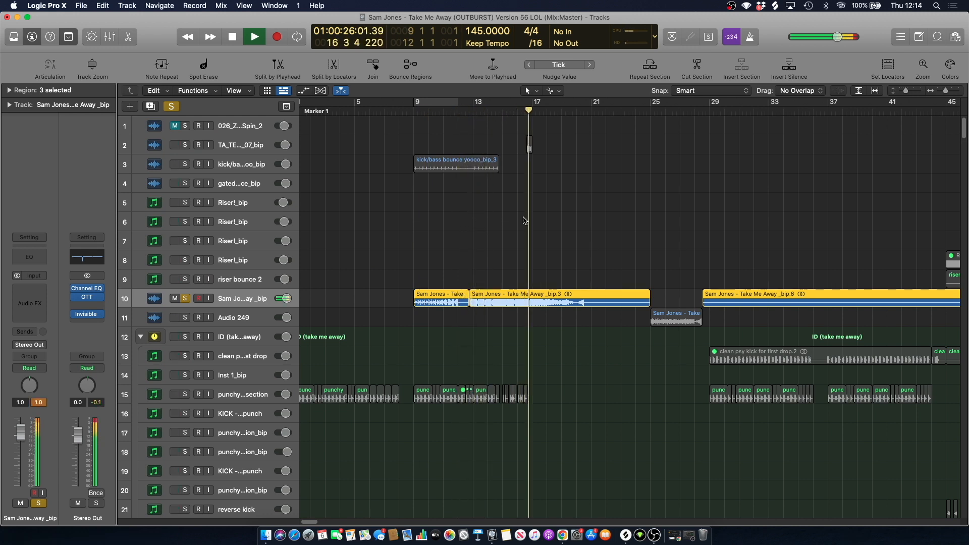
click(579, 109)
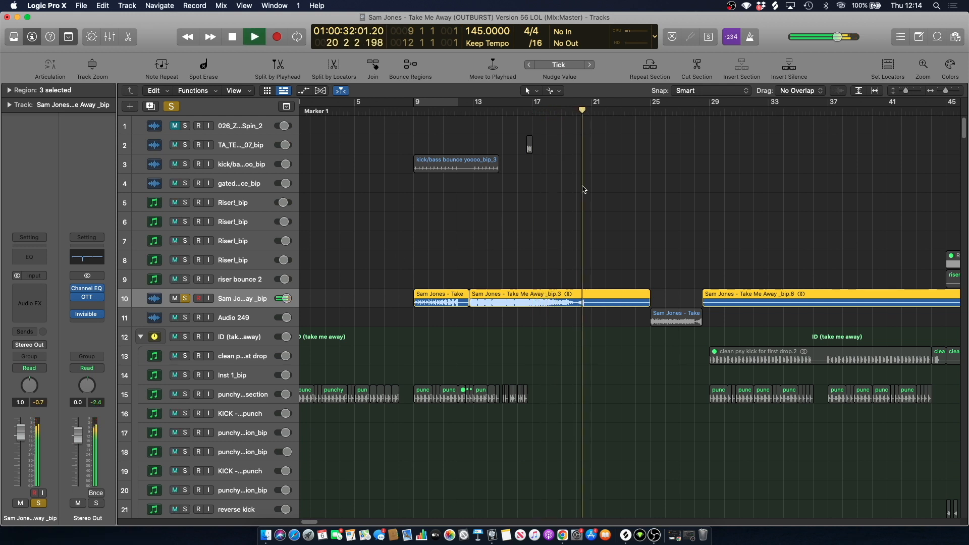
key(space)
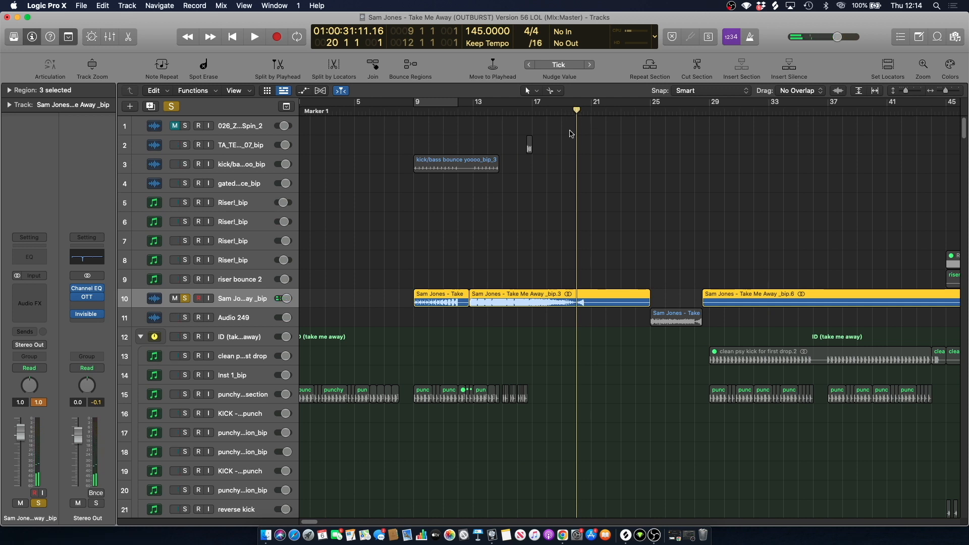
Clear the solo on track 10 and return the playhead to 9 1 1 1.
click(515, 254)
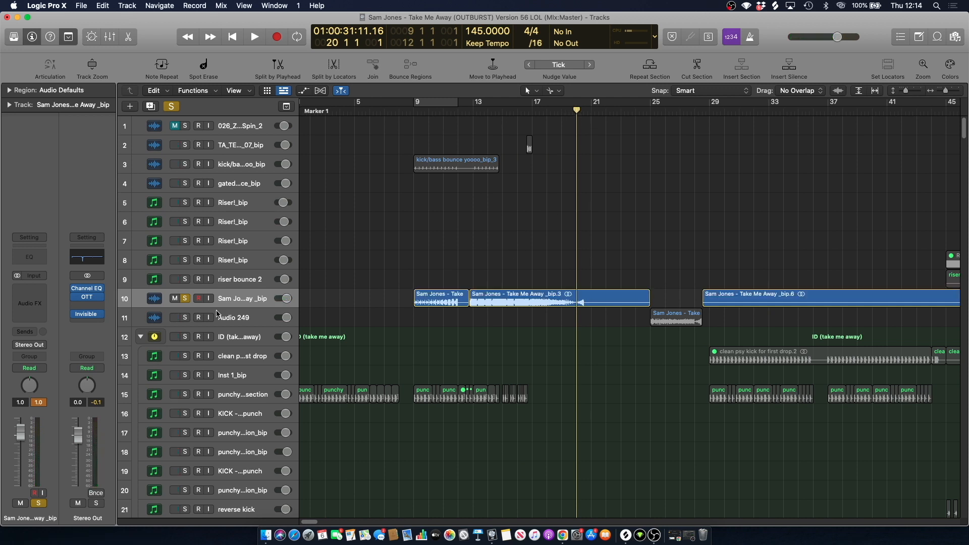
click(186, 299)
click(415, 110)
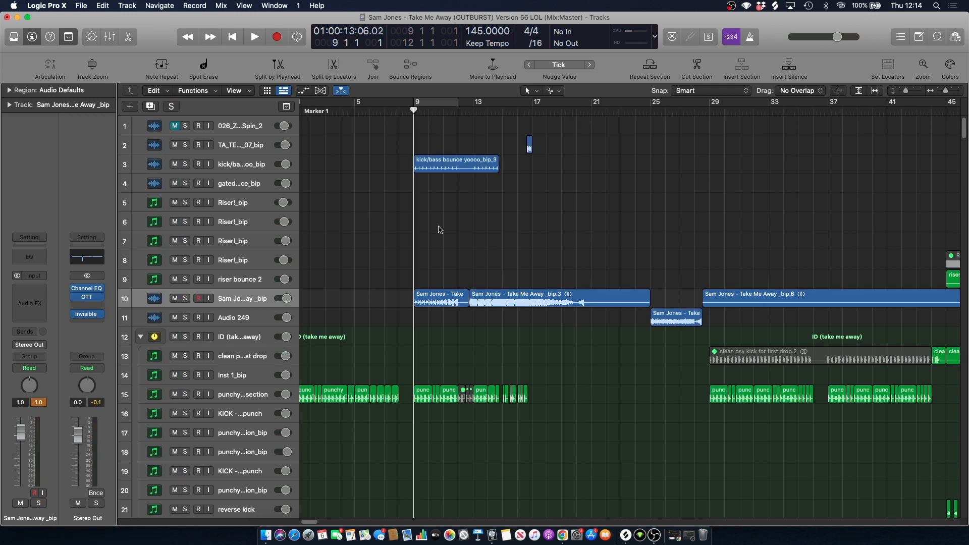
Play from 9 1 1 1, solo the kick/bass bounce track 3 during playback to listen to it, and stop.
key(space)
click(183, 167)
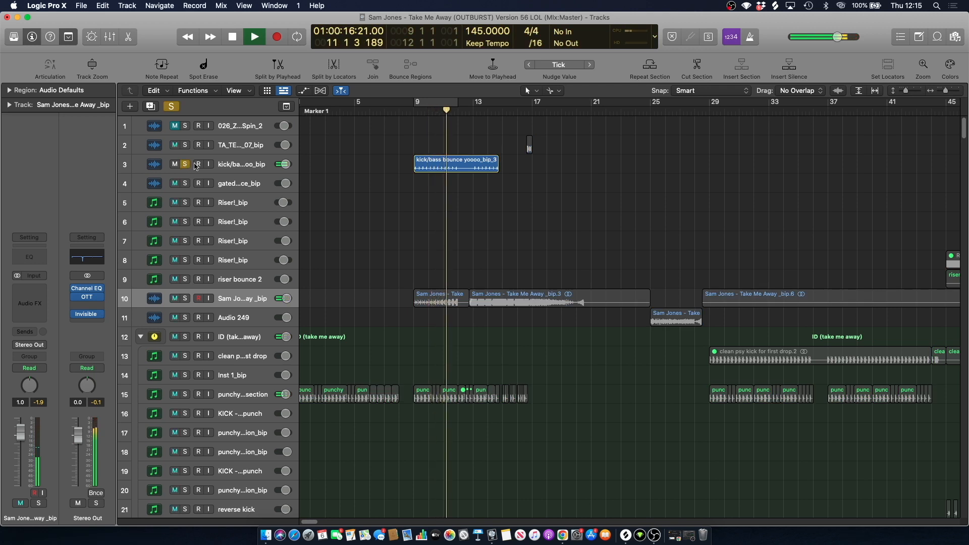
key(space)
click(176, 161)
double_click(247, 165)
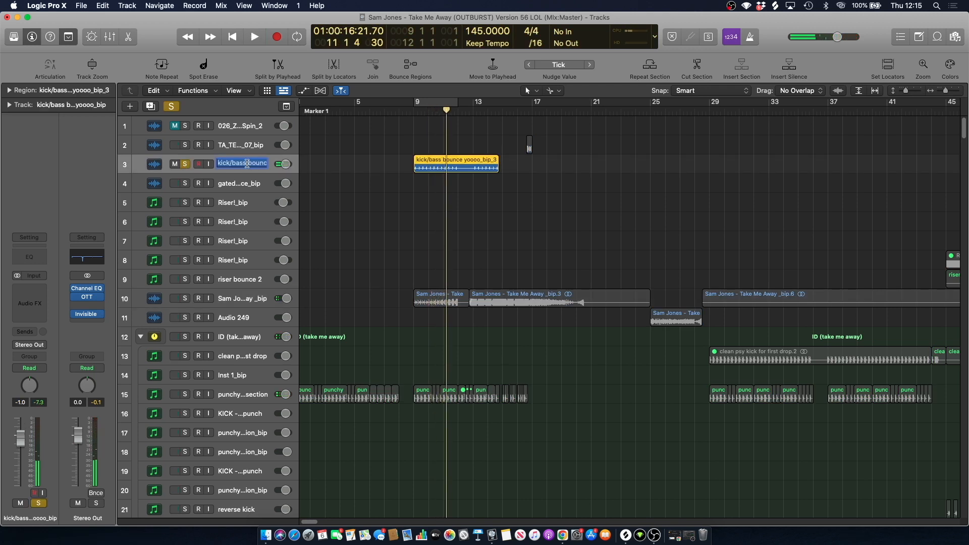
click(326, 150)
key(space)
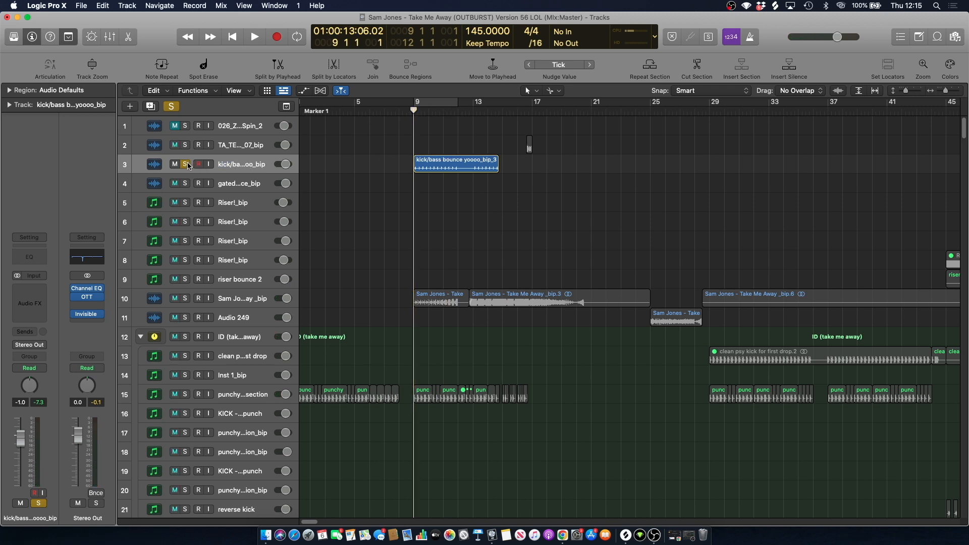
Clear the solo on track 3, play the full mix while reaching the bass bounce tracks, and place the playhead at 11 1 1 1.
click(185, 165)
key(space)
scroll(396, 178, down, 8)
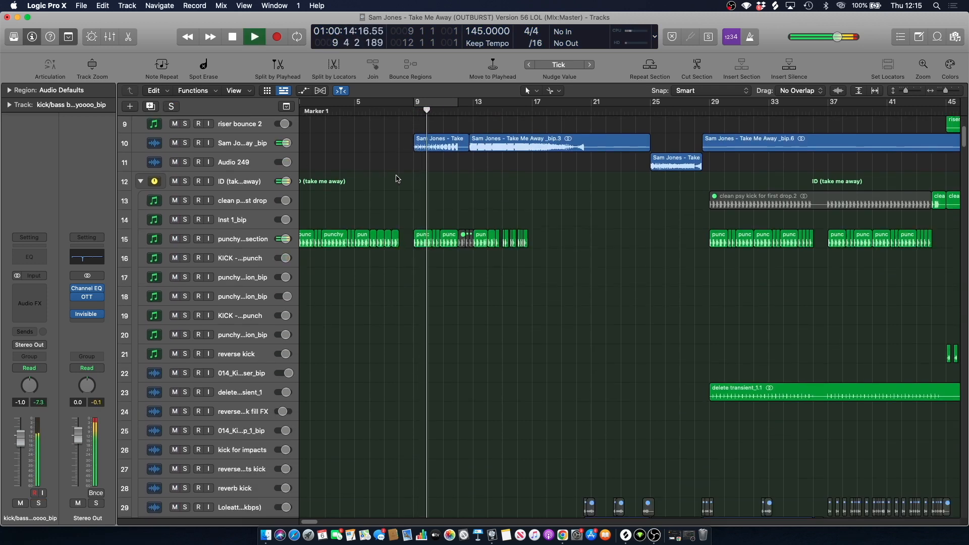
scroll(397, 178, down, 20)
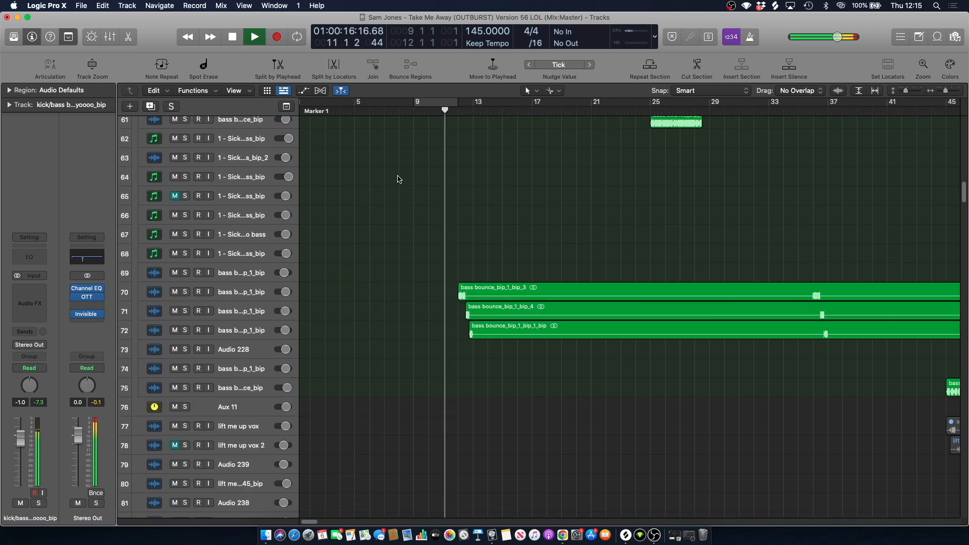
scroll(398, 179, down, 1)
key(space)
scroll(439, 179, down, 1)
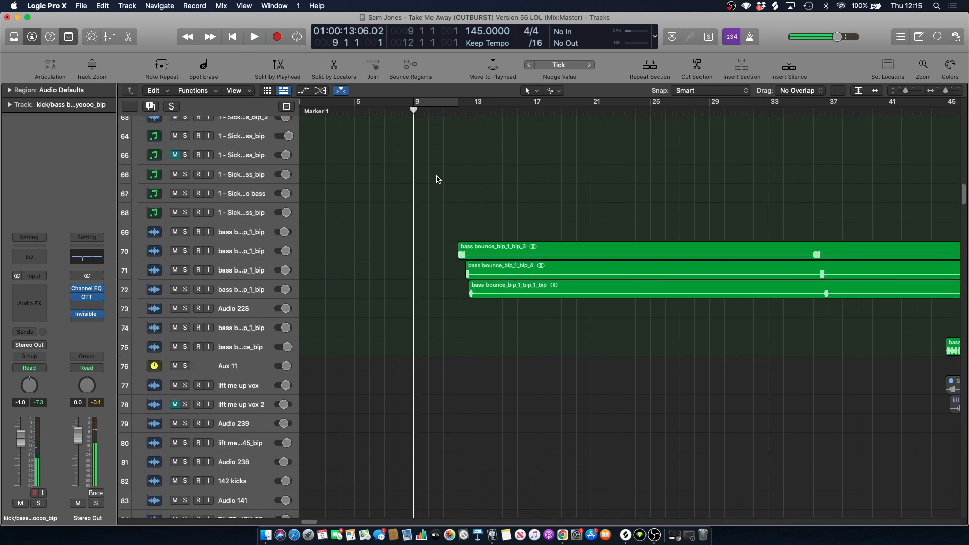
click(444, 114)
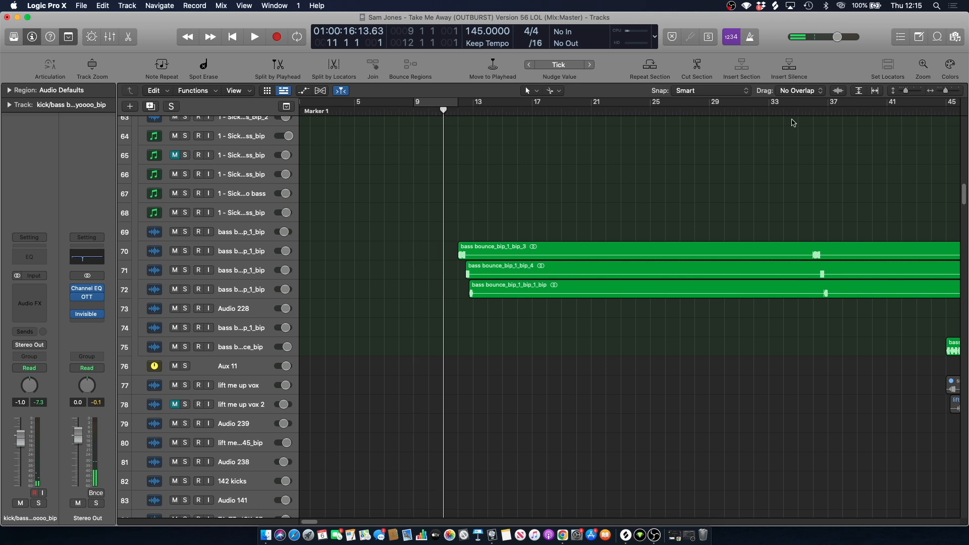
Turn on the cycle from bar 9 to bar 12 and play the full mix at the SJ Bass Loop tracks.
click(950, 92)
click(459, 112)
key(space)
click(393, 109)
click(364, 114)
scroll(450, 187, down, 15)
scroll(428, 272, down, 4)
key(c)
key(space)
Solo the SJ Bass Loop track 112 to identify its sound, clear the solo and select the track.
click(187, 280)
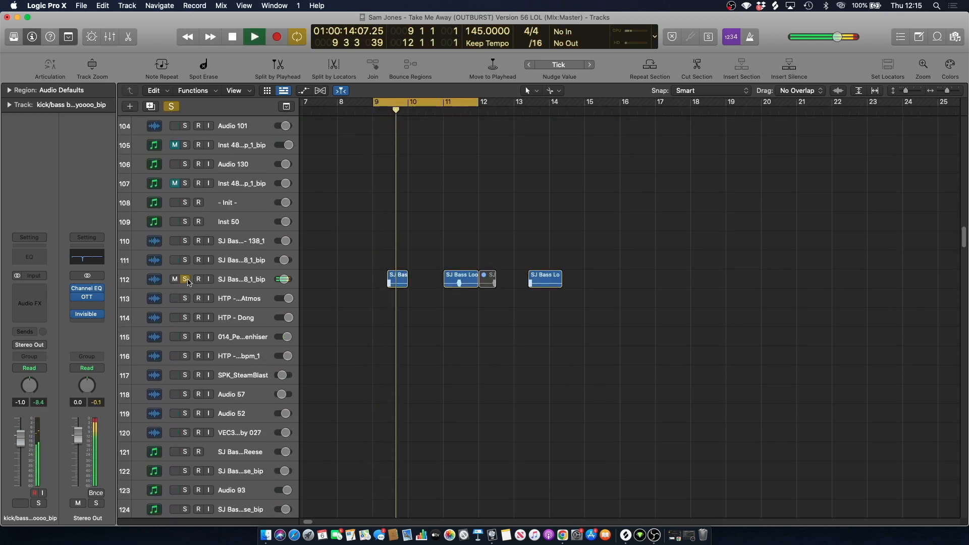
key(space)
click(187, 280)
click(246, 281)
click(382, 204)
click(247, 275)
click(366, 221)
click(239, 270)
Set the cycle range from 9 2 1 1 to 10 1 1 1 and solo the SJ Bass Loop track 112.
click(394, 104)
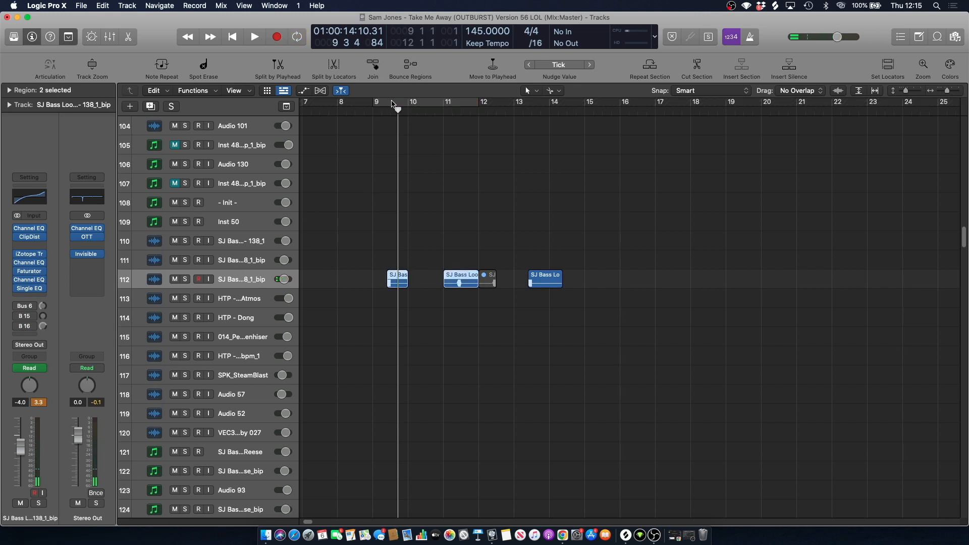
mouse_move(375, 105)
mouse_down()
mouse_move(483, 103)
mouse_move(383, 106)
mouse_up()
drag(386, 108, 384, 103)
key(space)
key(space)
click(186, 280)
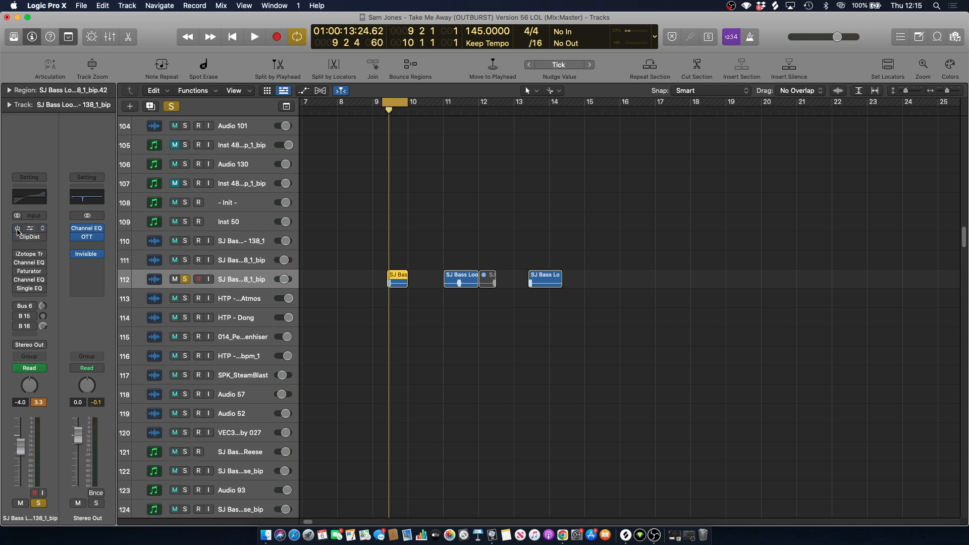
Play the bass loop with its plug-ins bypassed and compare it with the first Channel EQ enabled, viewing the EQ curve.
key(space)
key(space)
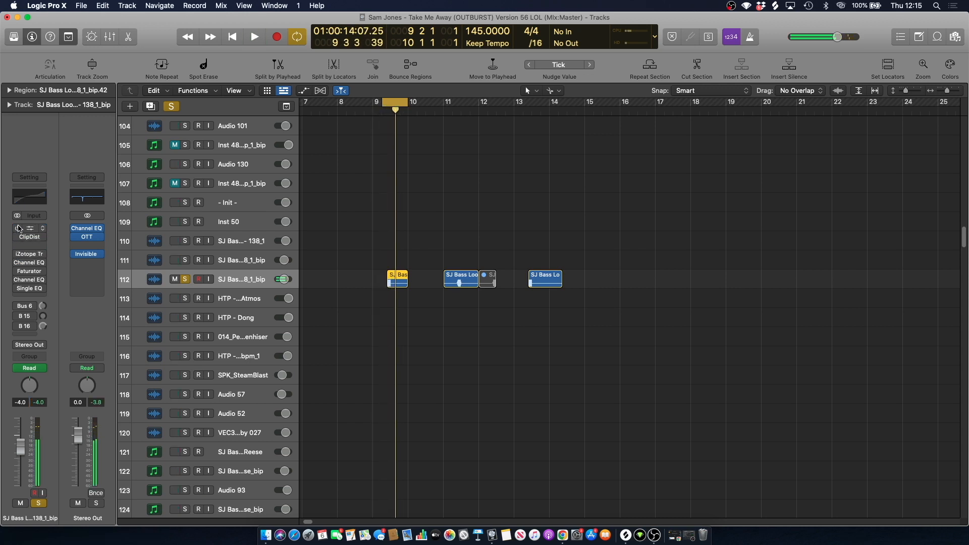
click(26, 199)
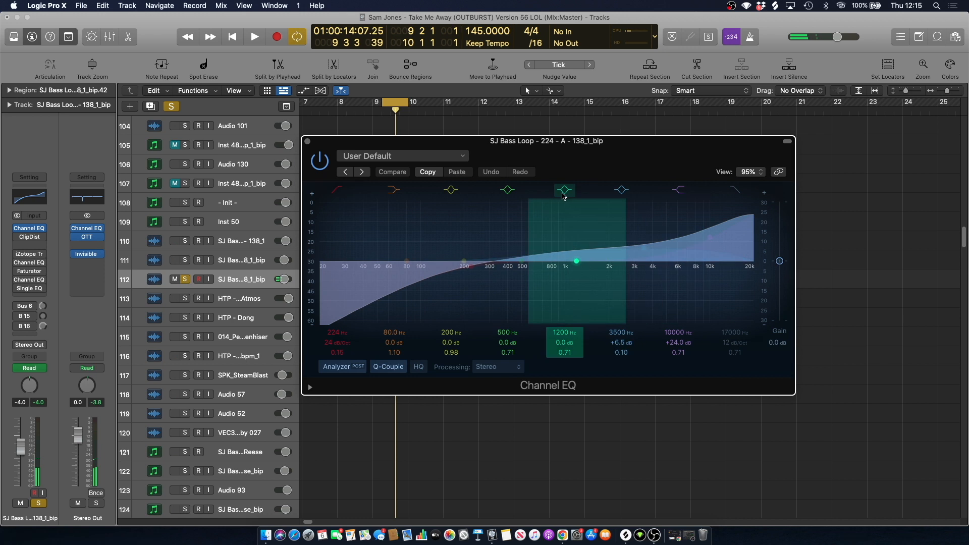
click(307, 142)
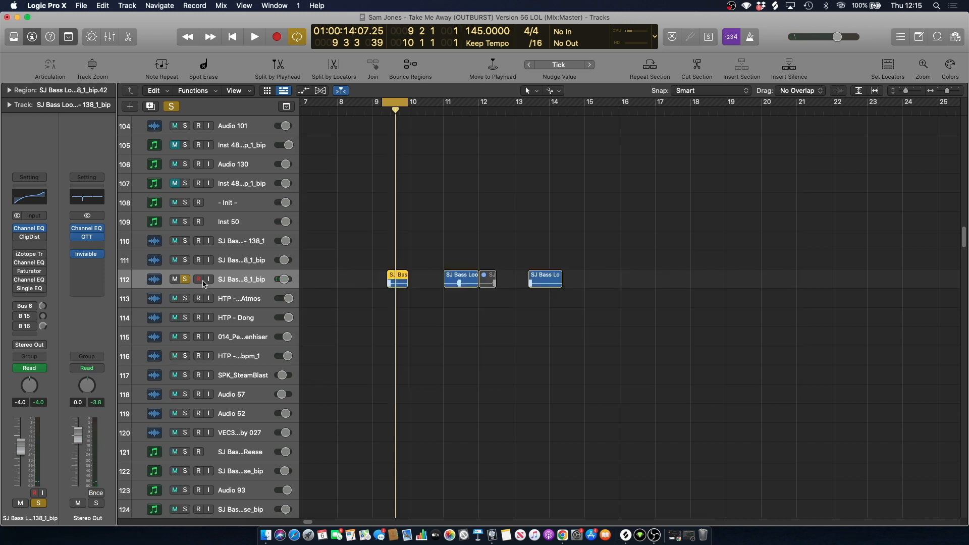
key(space)
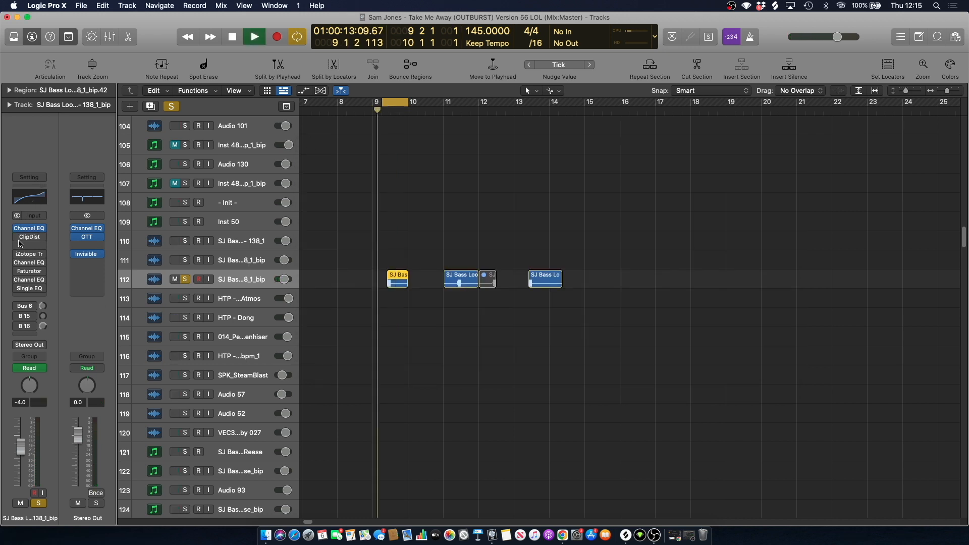
key(space)
Enable the Clip Distortion on track 112, show its settings while playing the loop, and close it.
click(29, 238)
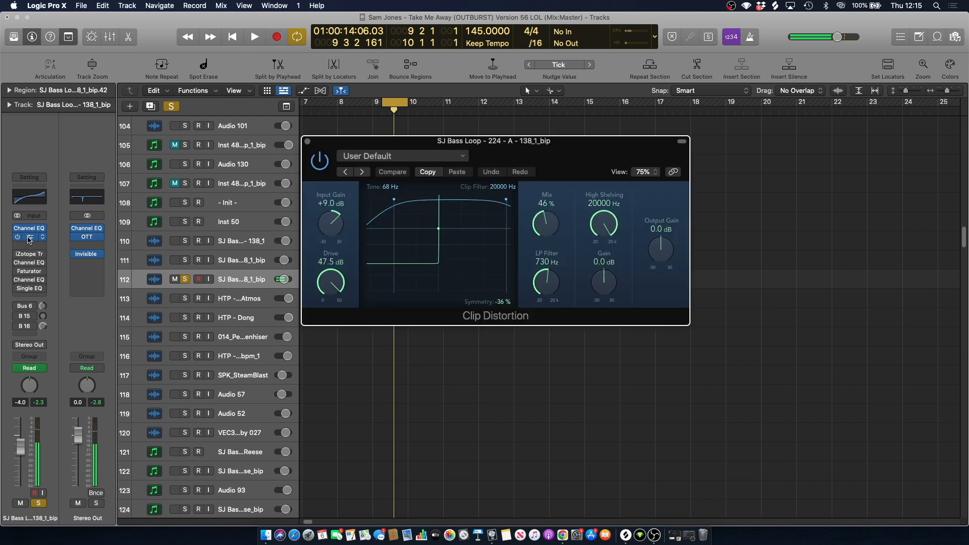
key(space)
key(space)
click(307, 142)
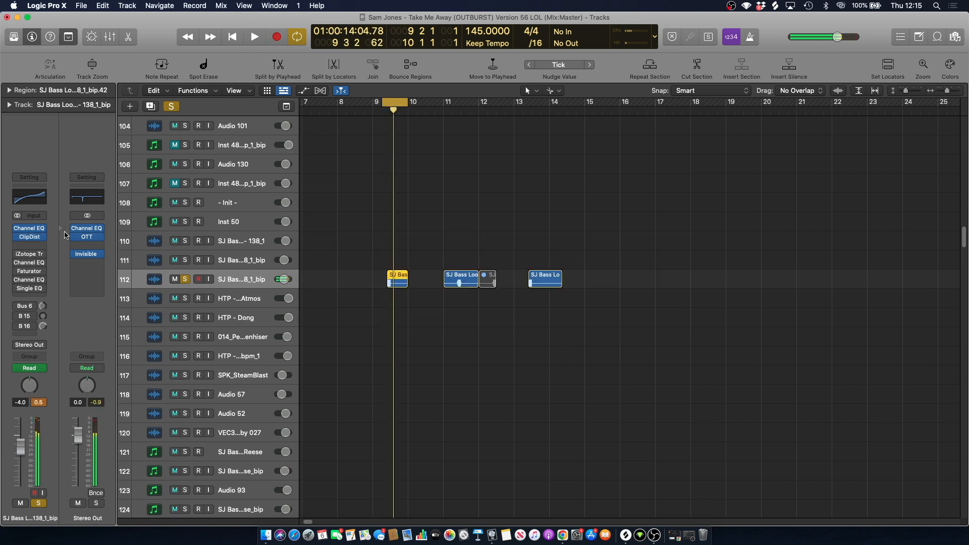
Enable iZotope Trash 2 on track 112, view it while playing the loop, and close it.
click(28, 256)
key(space)
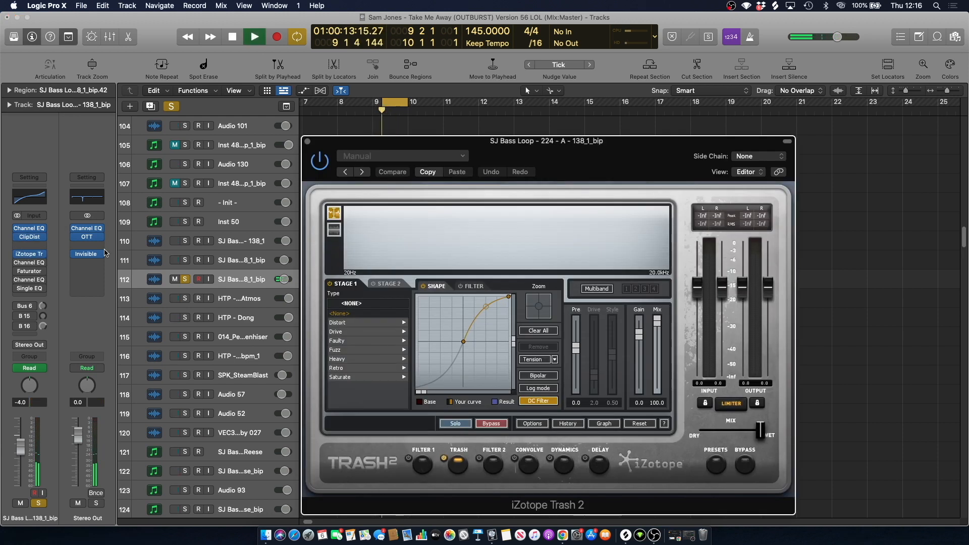
key(space)
click(308, 142)
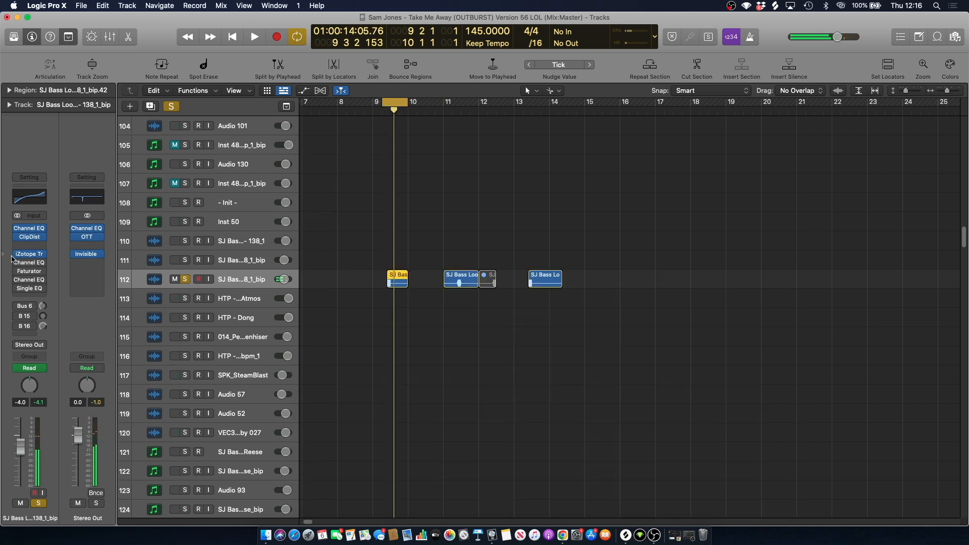
Enable the second Channel EQ, placed after Trash 2, view its low cut while playing the loop, and close it.
click(31, 263)
key(space)
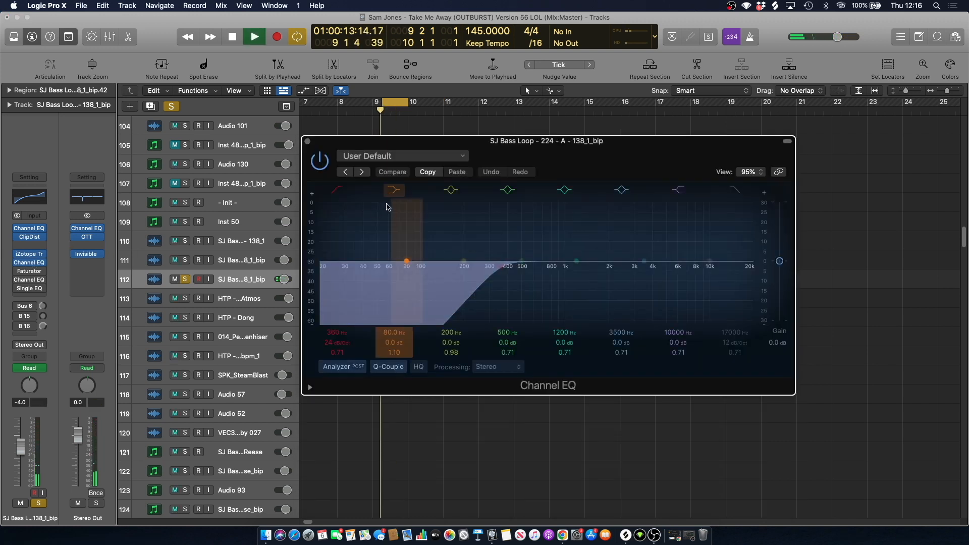
key(space)
click(308, 142)
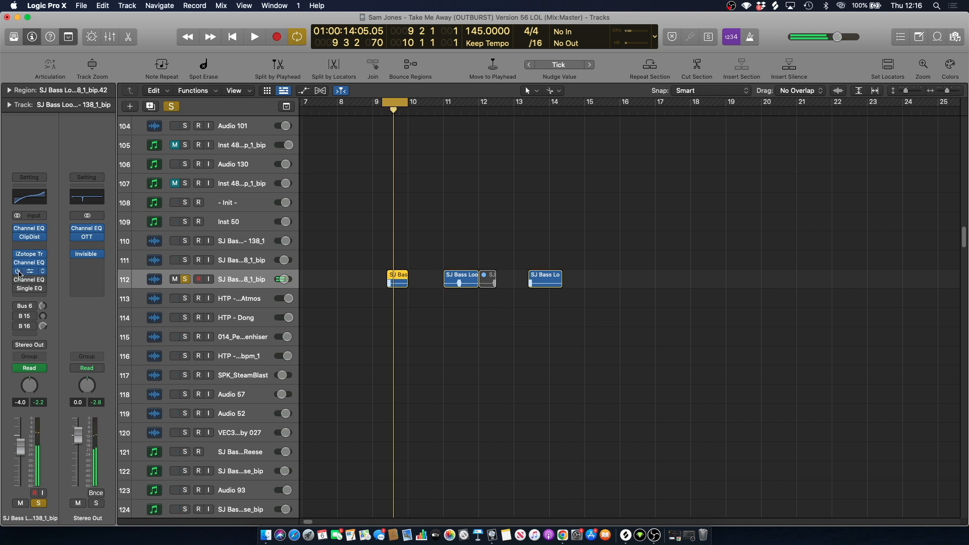
Enable the Faturator on track 112, view it while playing the loop, and close it.
click(26, 273)
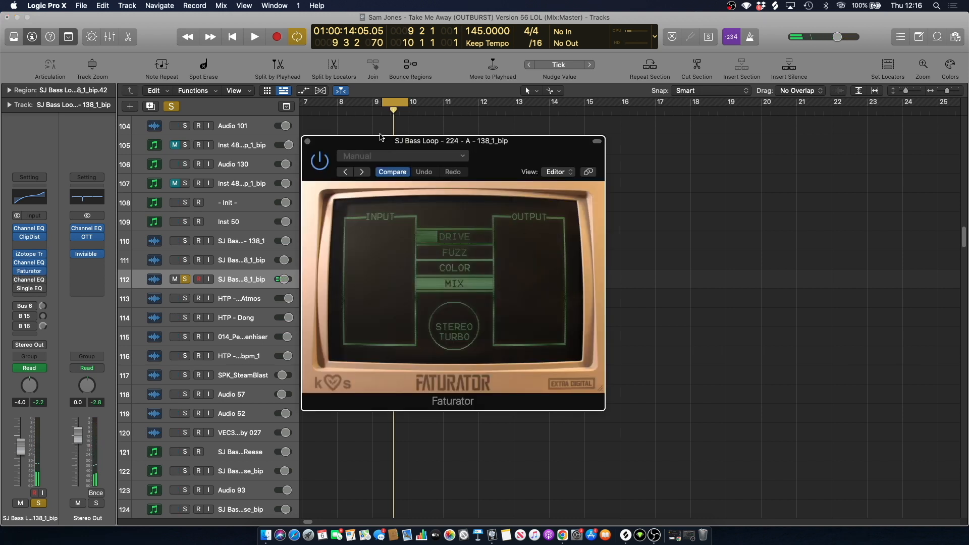
key(space)
key(space)
click(307, 142)
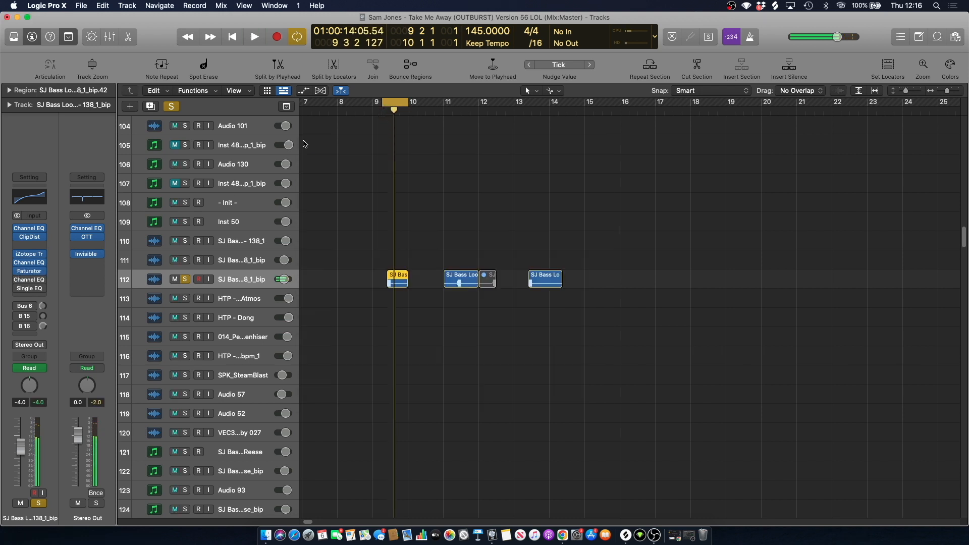
Enable the third Channel EQ, placed after the Faturator, view its boosts while playing the loop, and close it.
click(29, 280)
key(space)
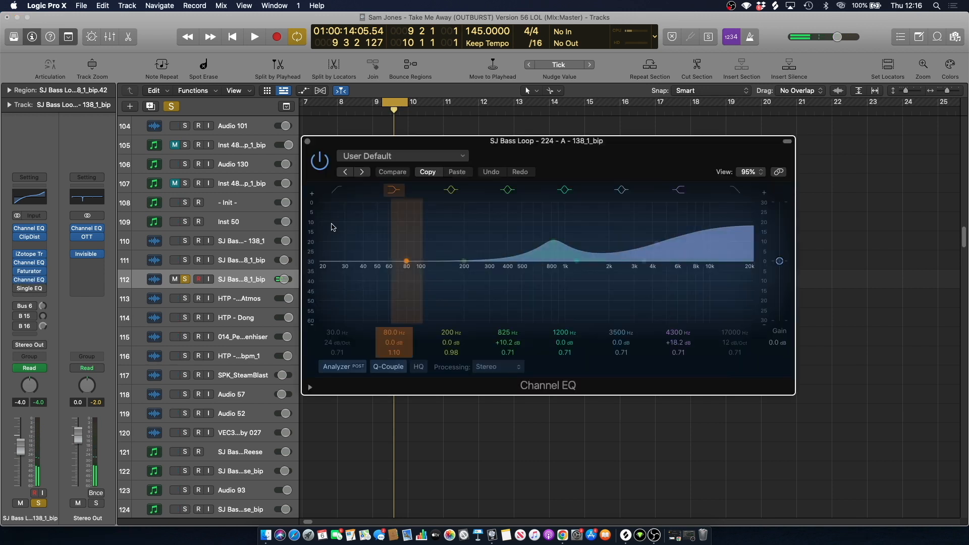
key(space)
click(307, 141)
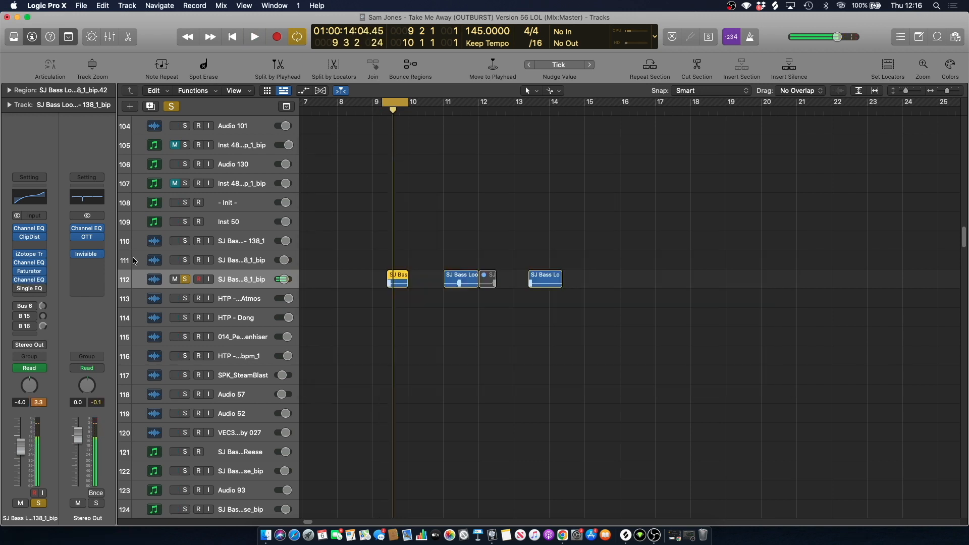
Enable the Single EQ on track 112, view its high cut, close it, and show the track automation.
click(28, 289)
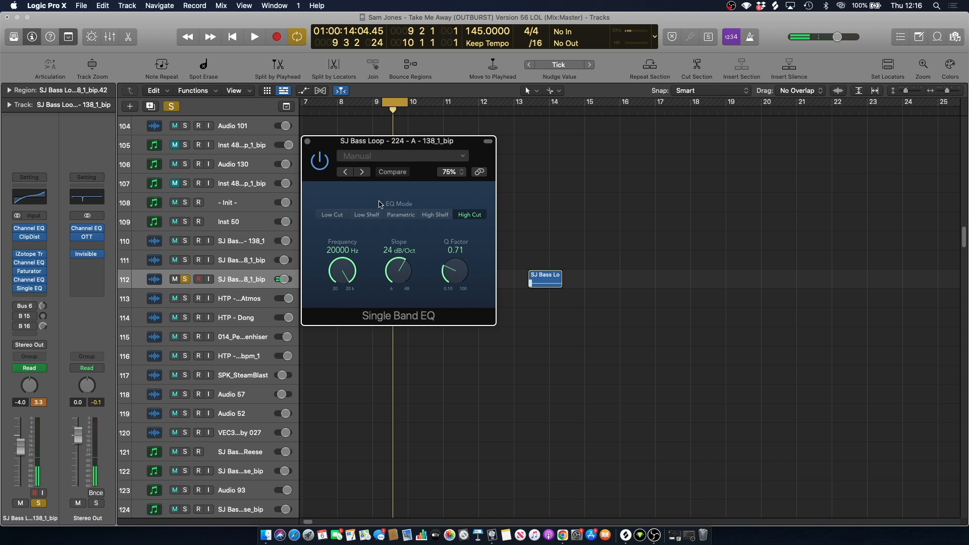
click(307, 142)
key(a)
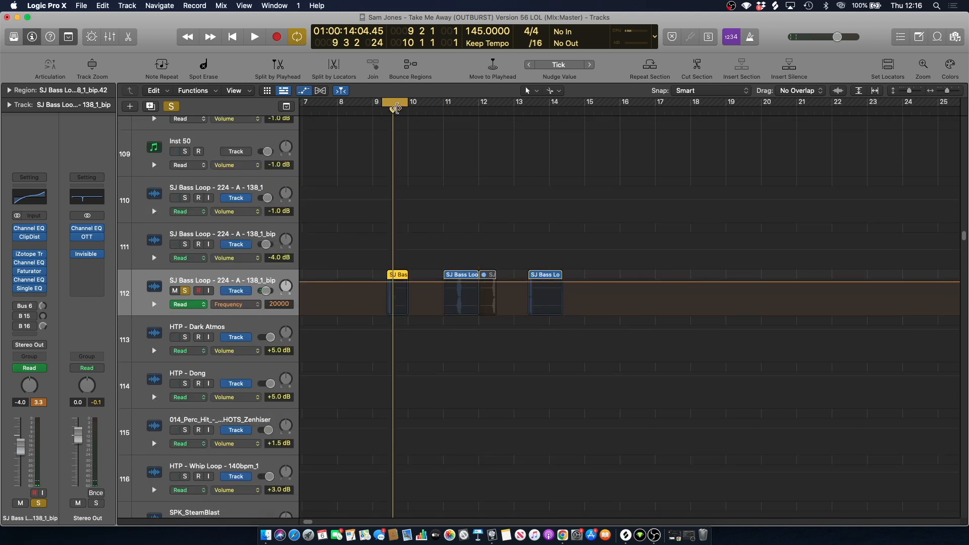
Turn off the cycle range and play the soloed bass loop on track 112 from bar 9 through its next regions.
click(394, 103)
click(372, 108)
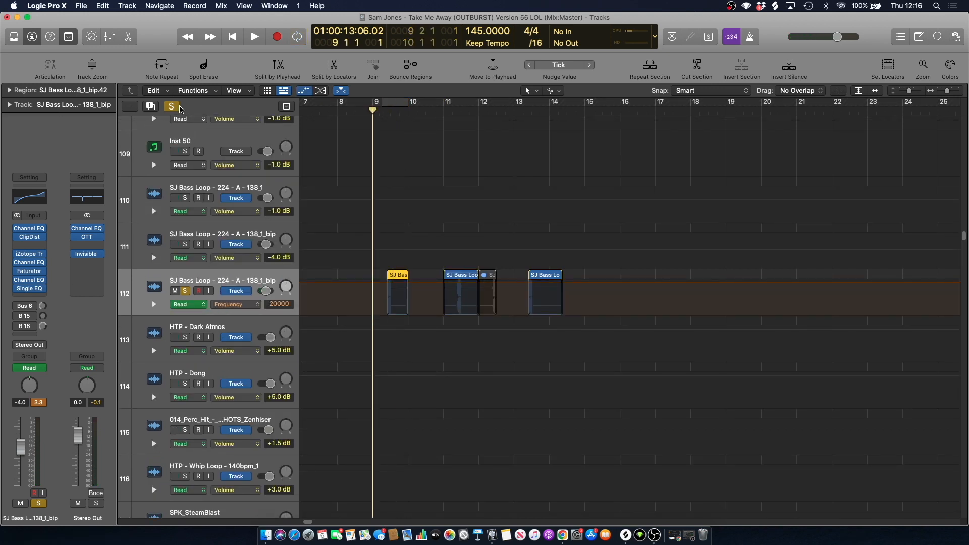
key(space)
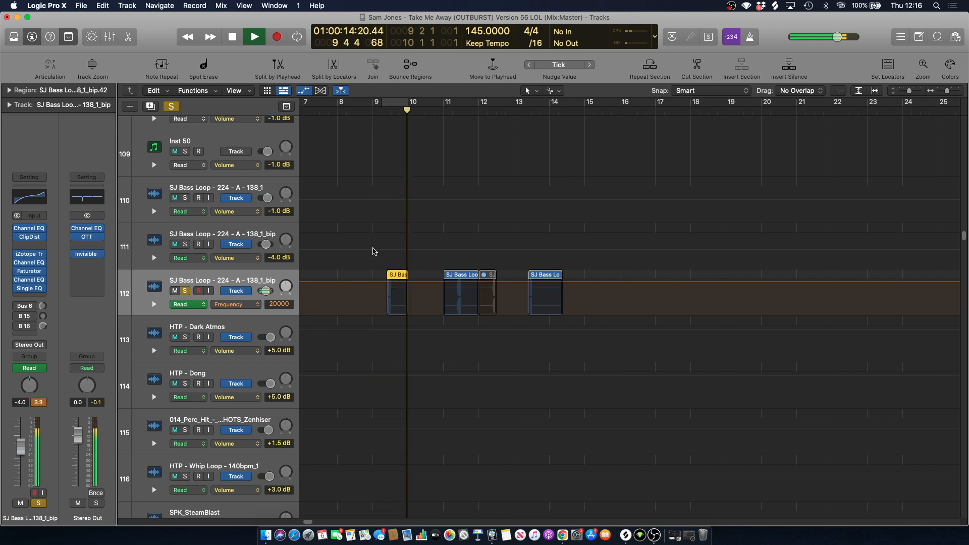
key(super+a)
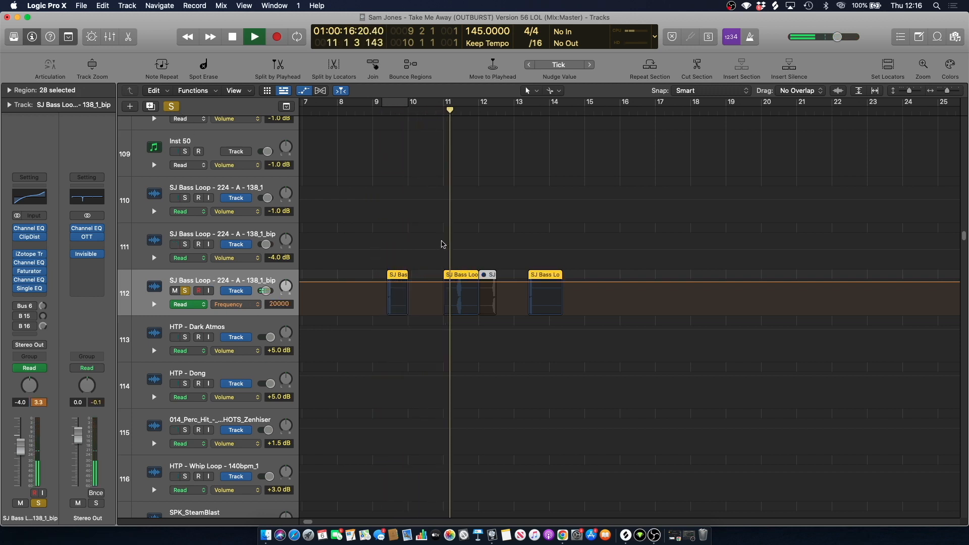
key(space)
click(424, 110)
click(380, 114)
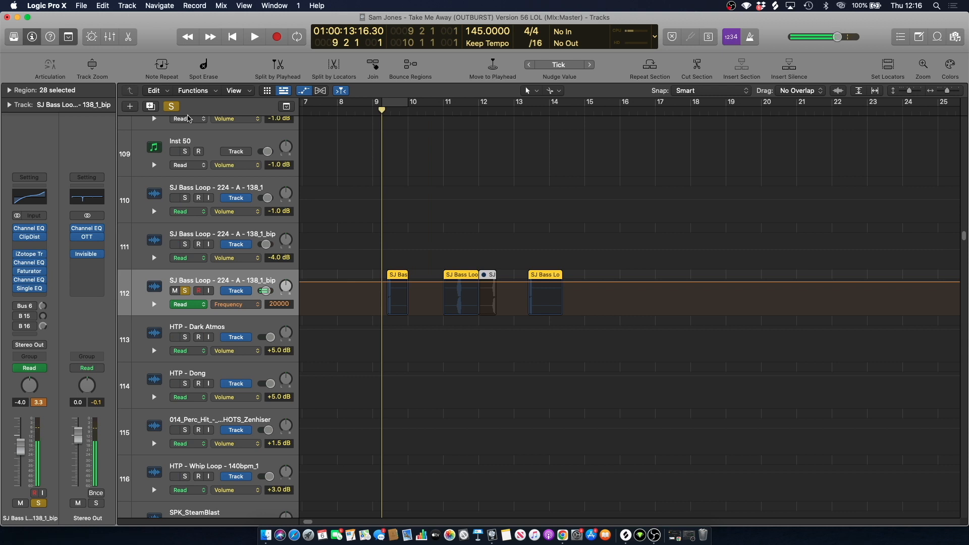
Turn off the solo on track 112 and hide the track automation.
key(s)
click(374, 111)
key(a)
key(super+Up)
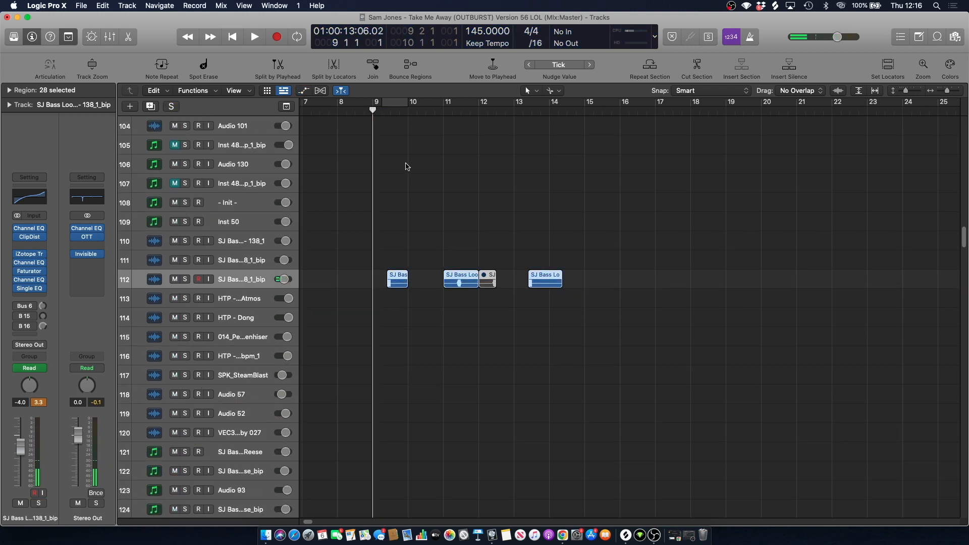
Play the full mix from bar 9 while viewing the snare and hat track stacks.
key(space)
scroll(399, 180, down, 15)
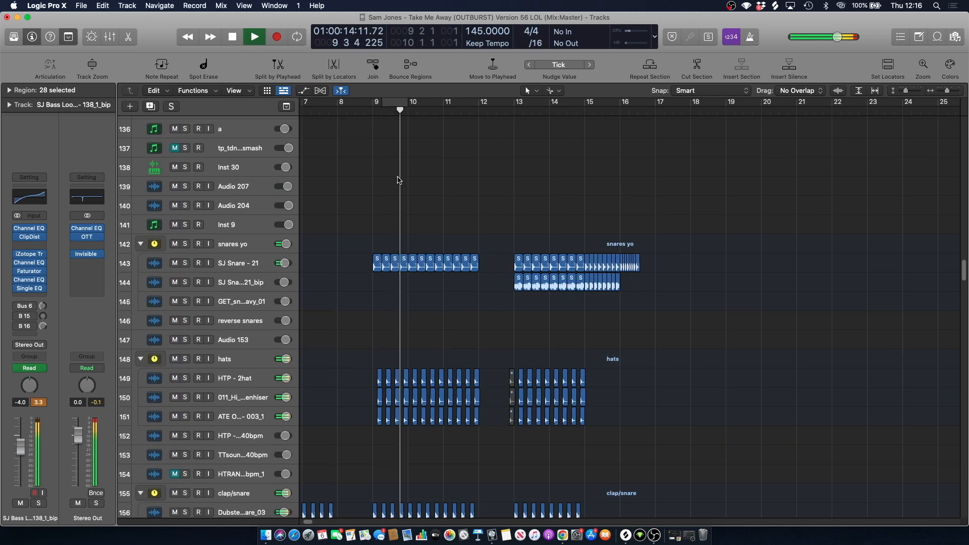
click(408, 165)
key(space)
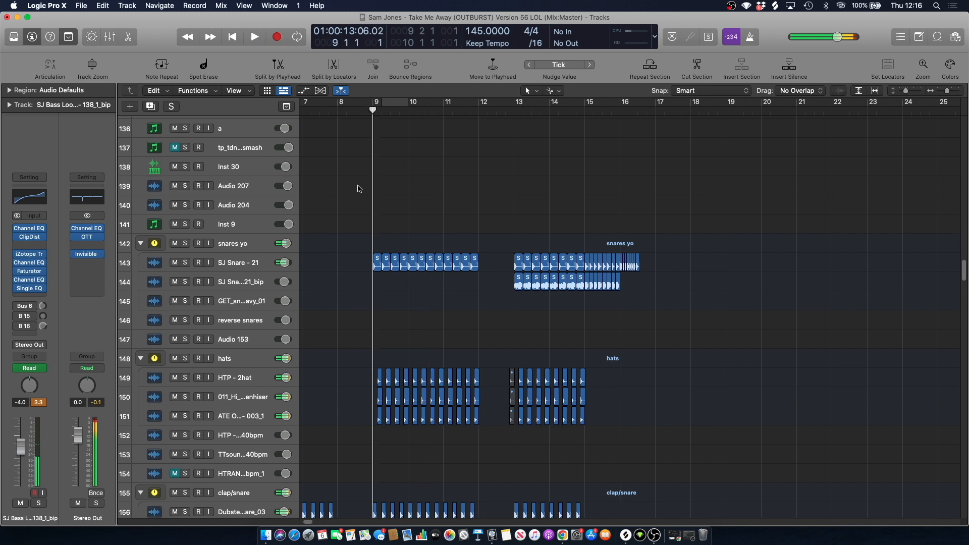
Solo the "snares yo" stack and play it from bar 13.
click(184, 244)
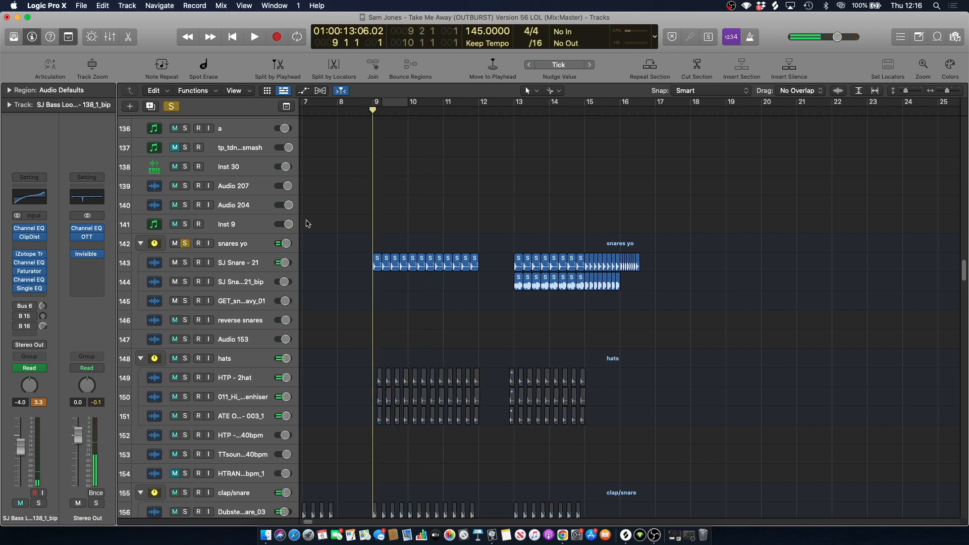
click(514, 109)
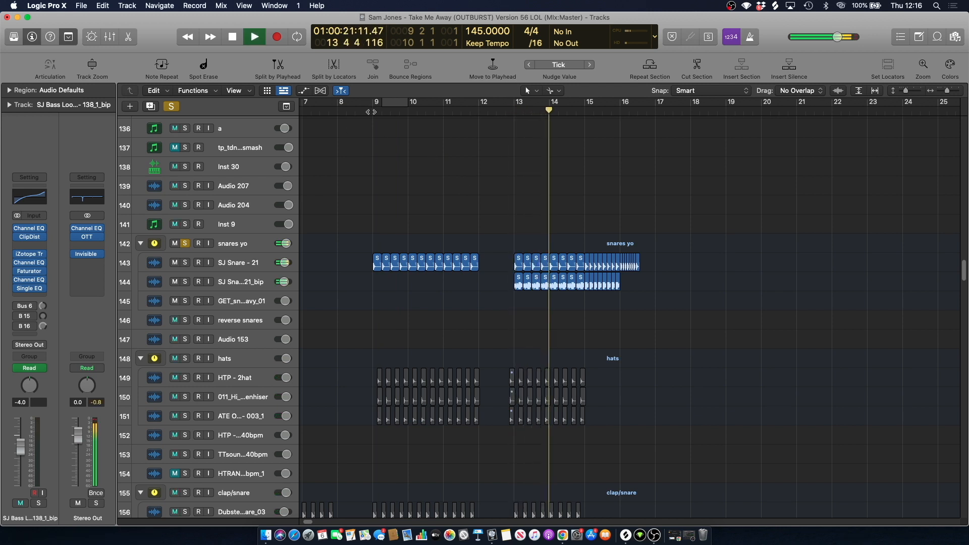
key(space)
Add the "hats" stack to the solo and play the snares and hats together from bar 9.
click(185, 359)
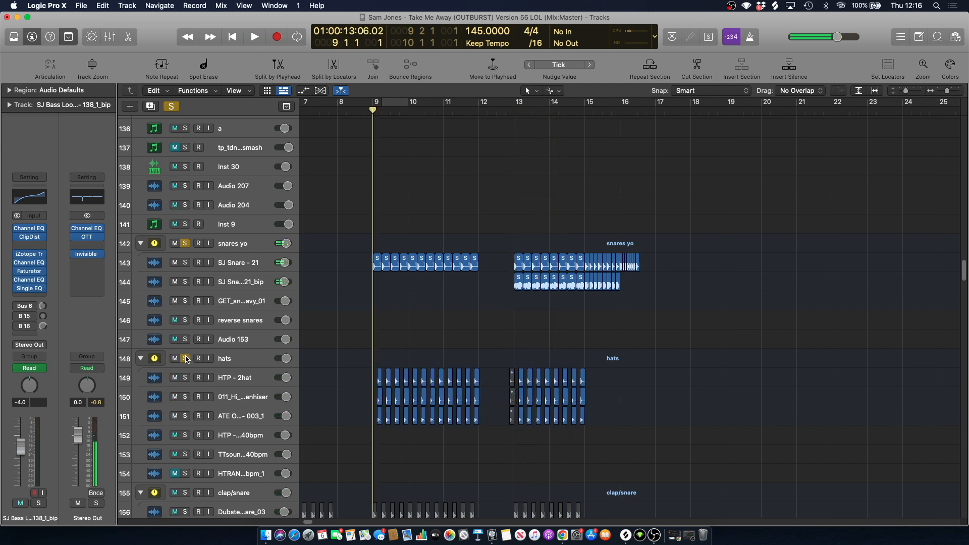
key(space)
scroll(367, 272, down, 4)
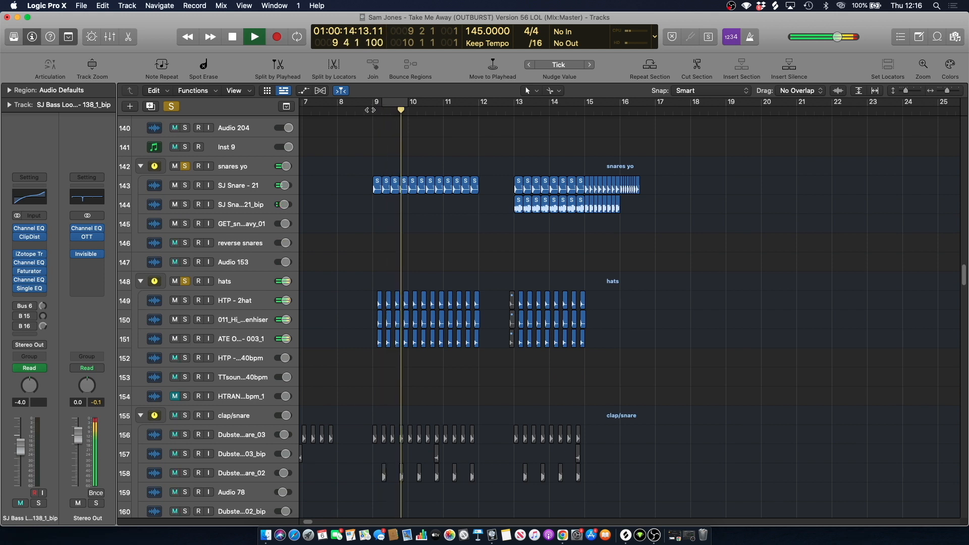
key(space)
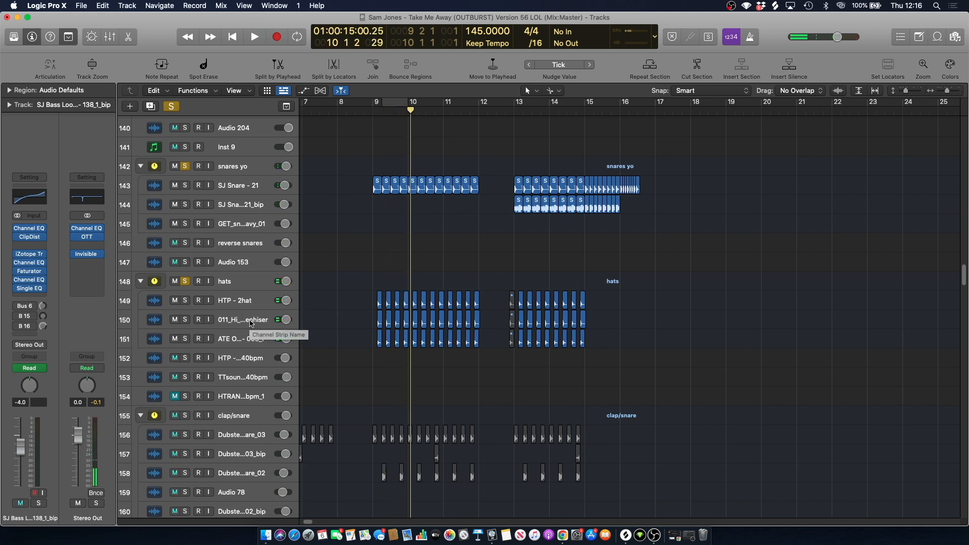
Select hi-hat track 150 and open-hat track 151 to view their channel strips, and replay the soloed stacks from bar 9.
double_click(251, 320)
key(Return)
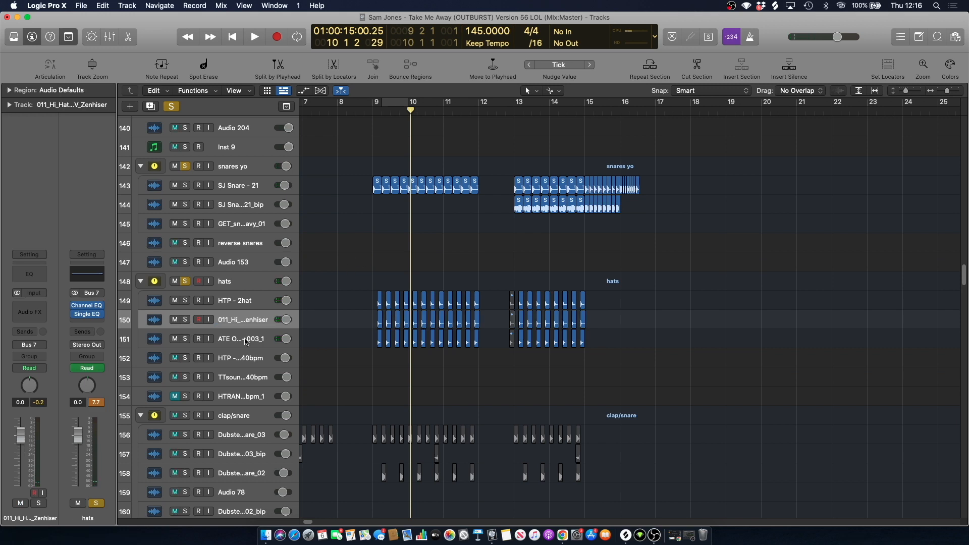
double_click(246, 341)
click(345, 232)
click(371, 113)
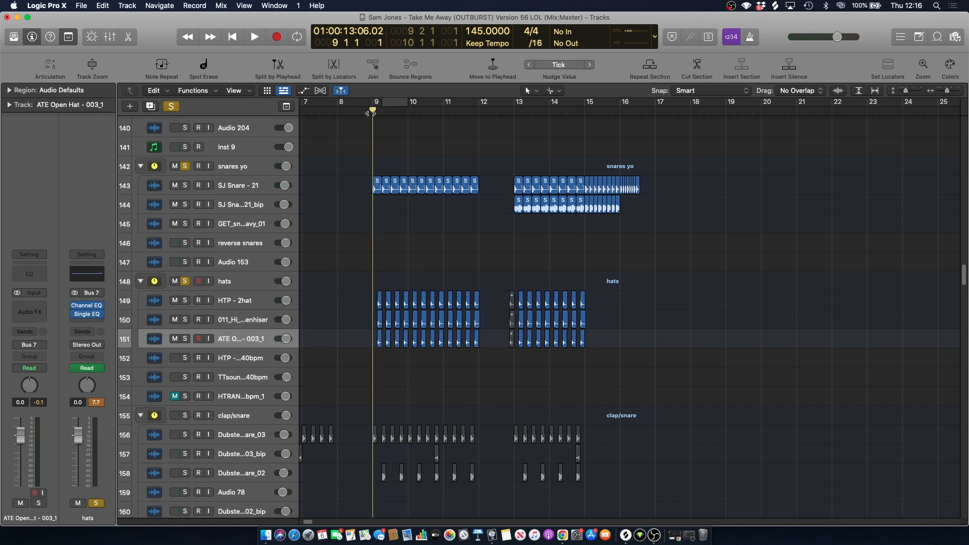
key(space)
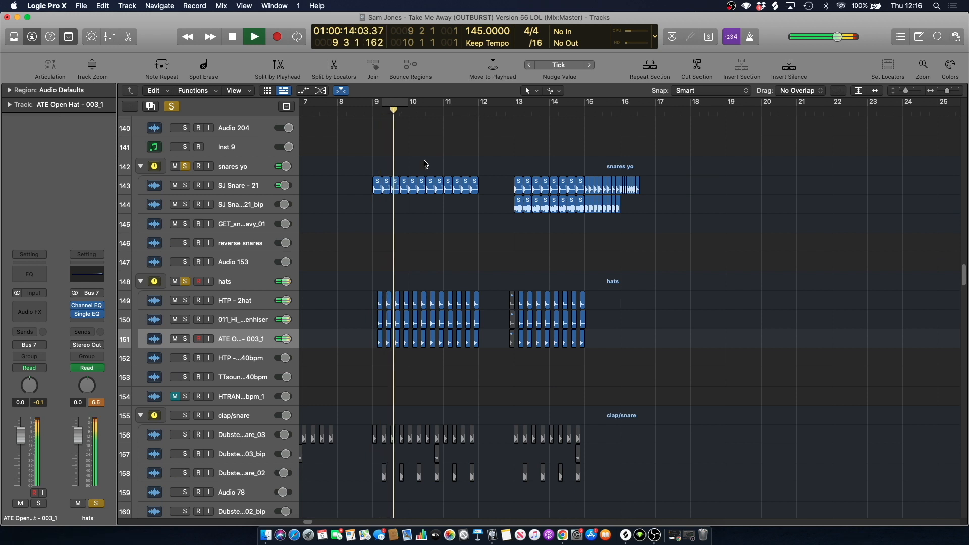
key(space)
Leave only the "snares yo" stack soloed, select it, and play the snare build from bar 13.
click(185, 166)
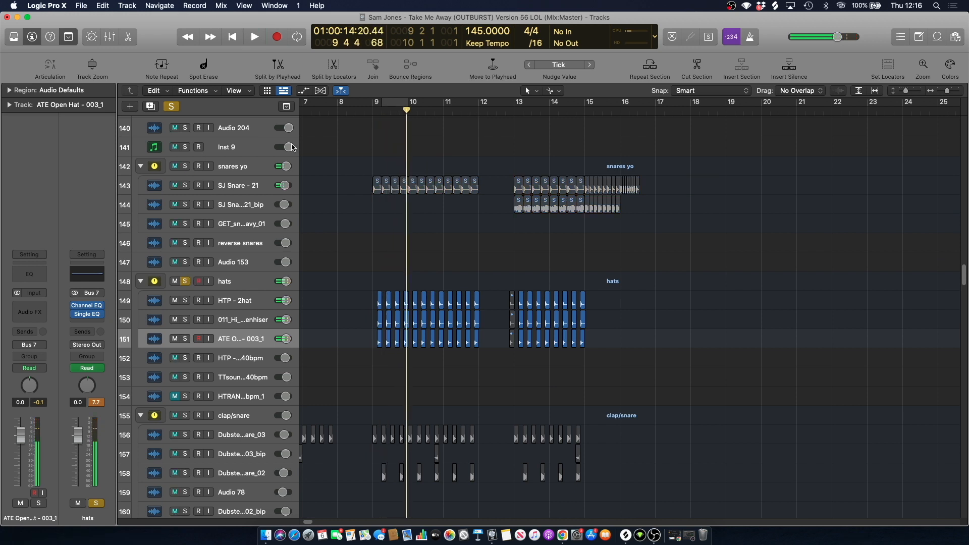
click(185, 281)
click(185, 166)
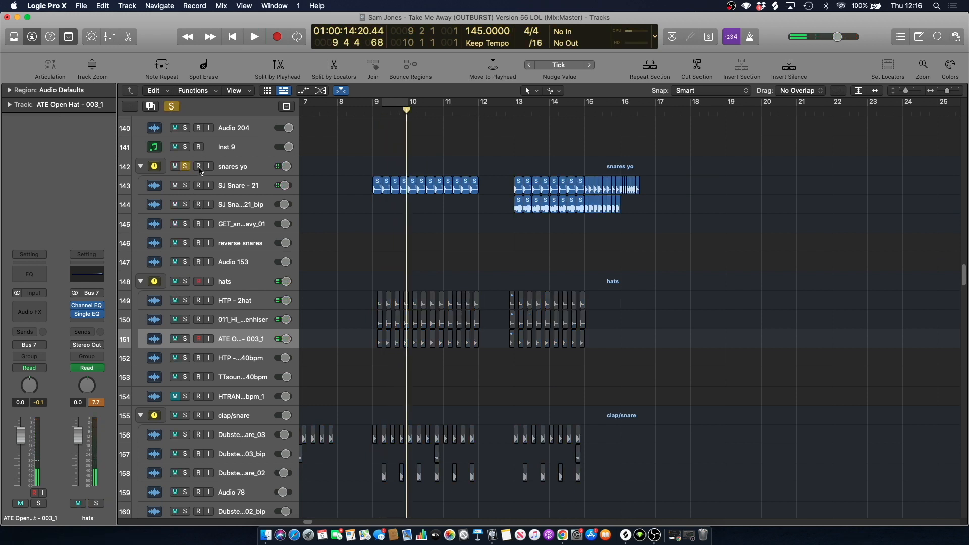
click(255, 162)
click(509, 107)
key(space)
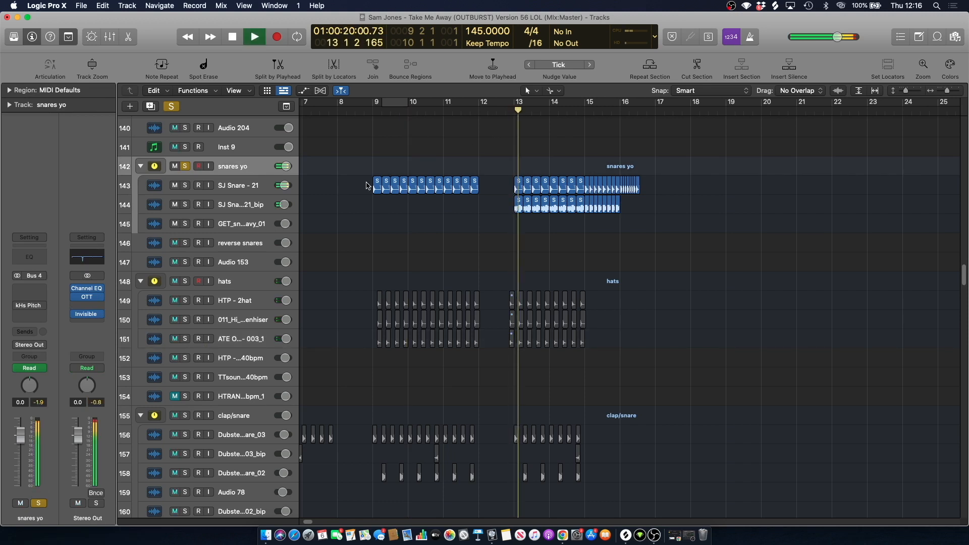
key(space)
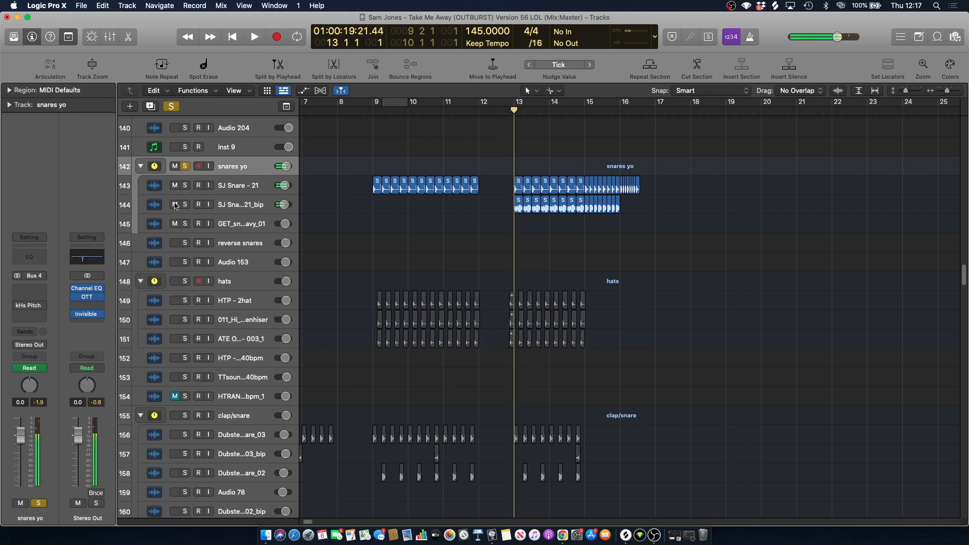
Mute the layered snare on track 144 and play the remaining snare build from bar 13.
click(175, 205)
key(space)
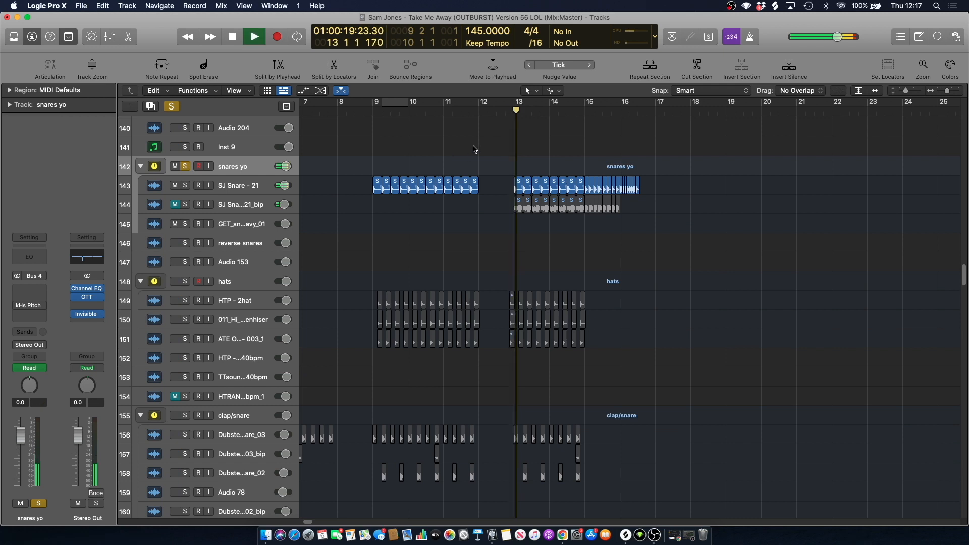
key(space)
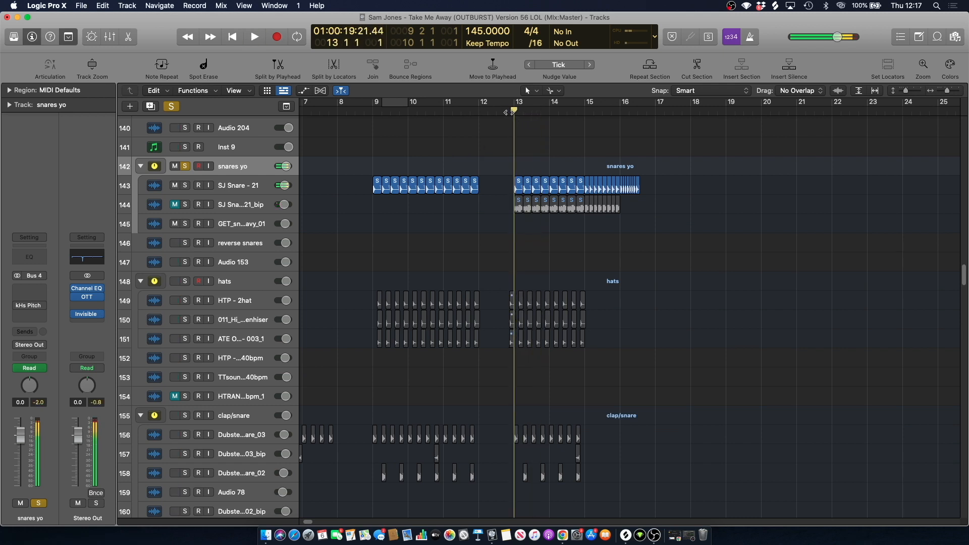
Solo only the snare layer on track 144, play it from bar 13, and turn its solo off.
click(187, 204)
click(185, 167)
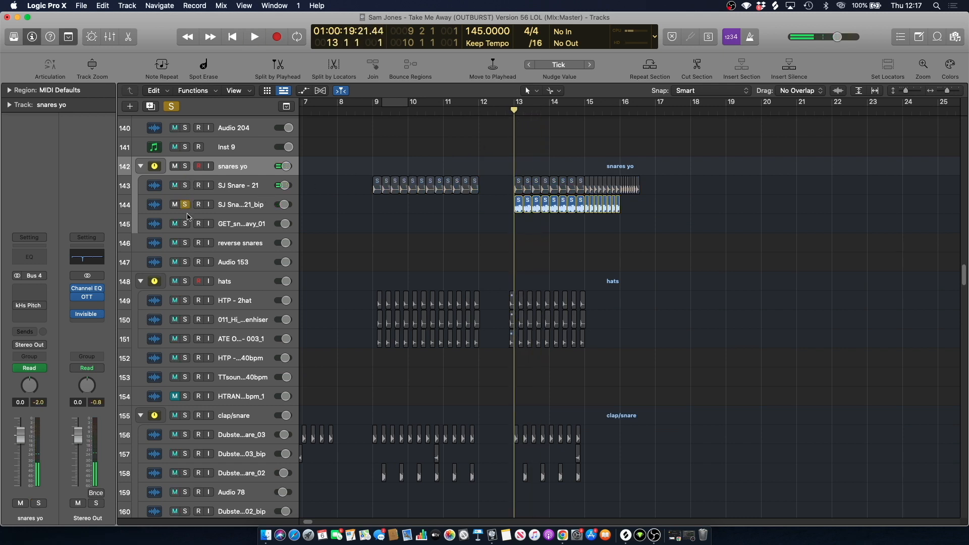
click(225, 204)
key(space)
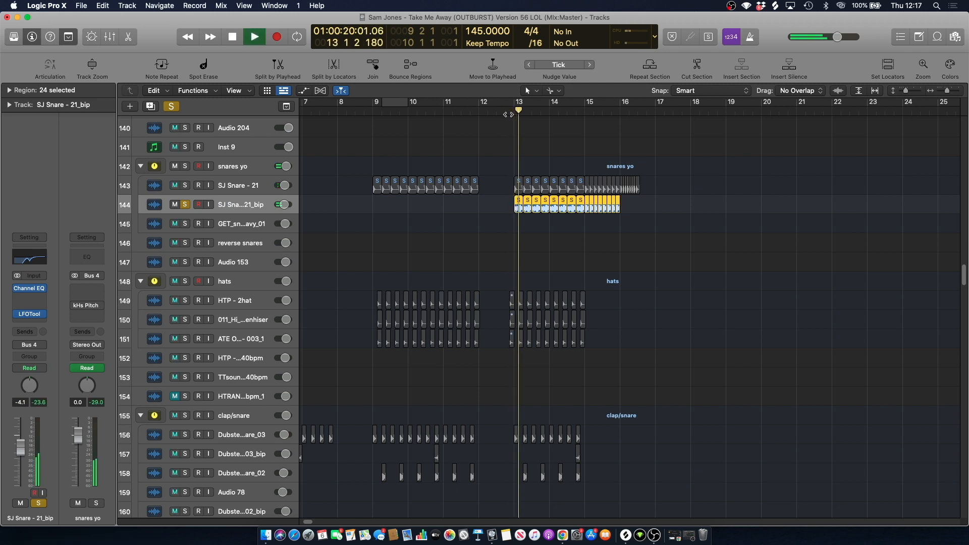
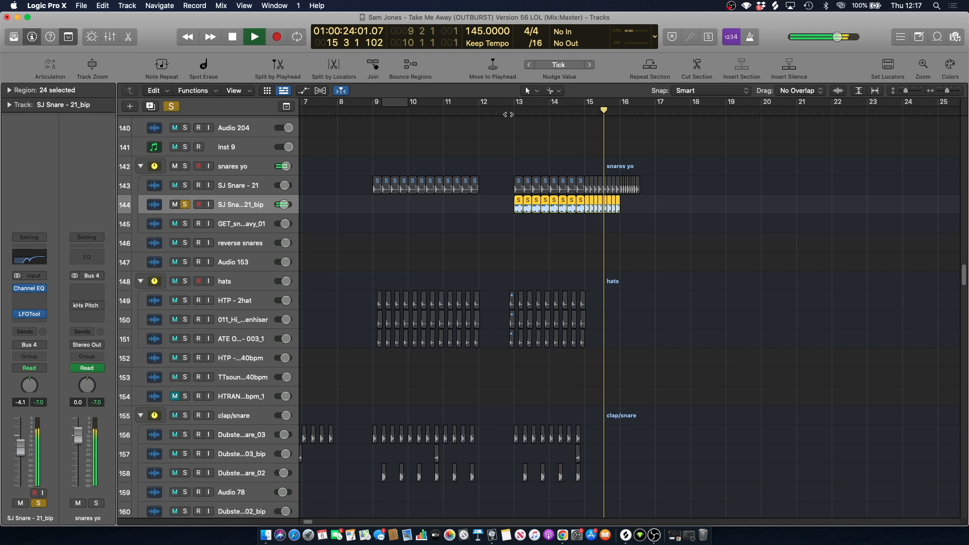
key(space)
click(265, 194)
click(184, 205)
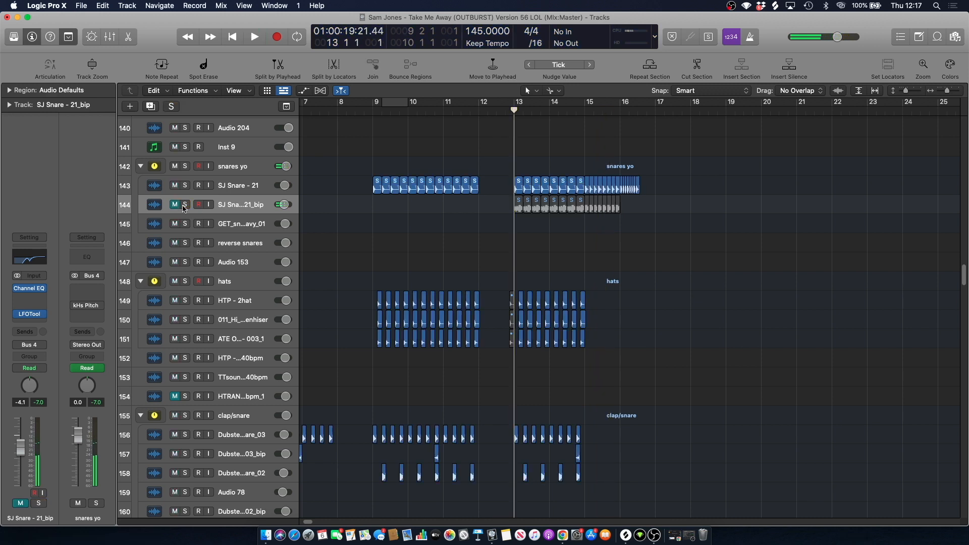
Audition the "HTP - 2hat" track 149 in solo from bar 9 and turn its solo off.
click(373, 119)
scroll(399, 260, down, 3)
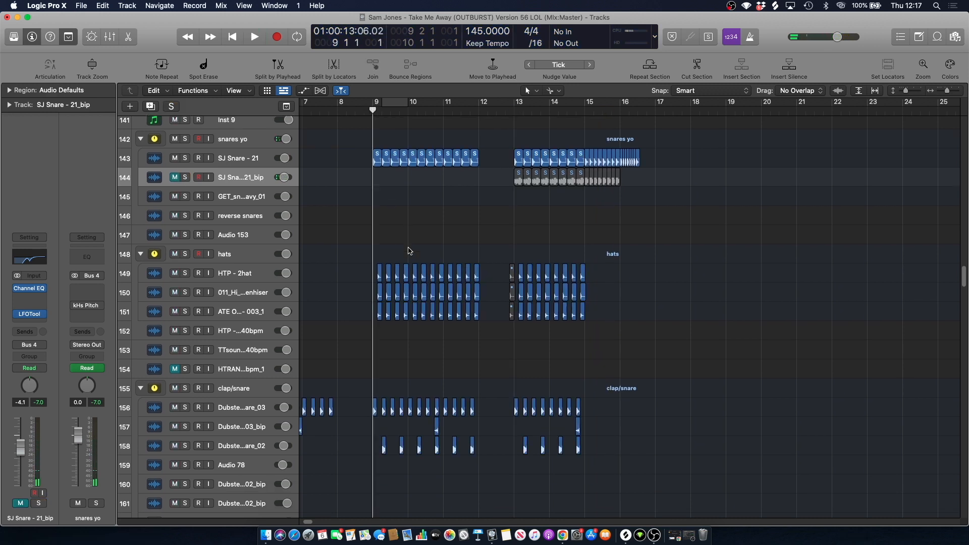
click(185, 249)
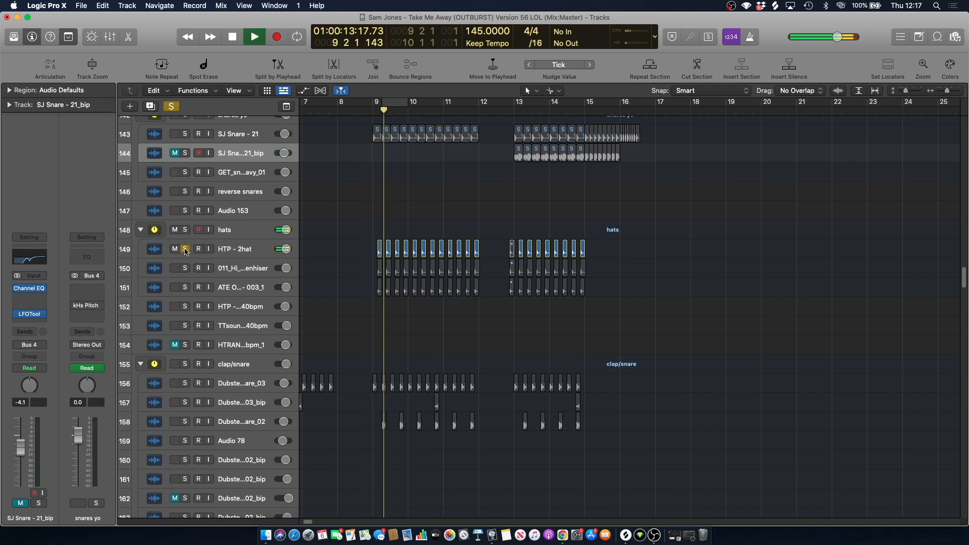
click(186, 248)
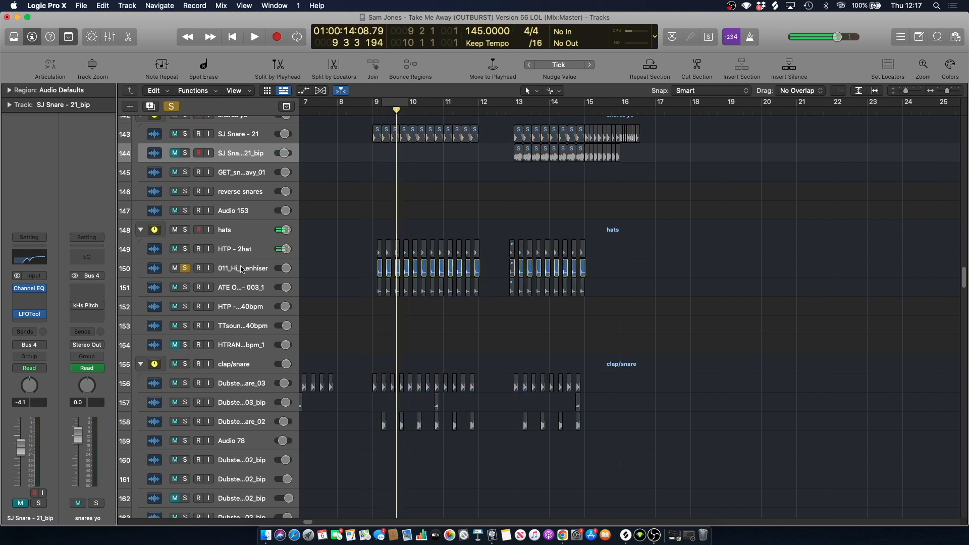
Audition the 011 hi-hat on track 150 in solo and turn its solo off.
click(185, 268)
key(space)
key(space)
click(185, 268)
Audition the ATE Open Hat on track 151 in solo from bar 9 and turn its solo off.
click(185, 287)
click(371, 104)
key(space)
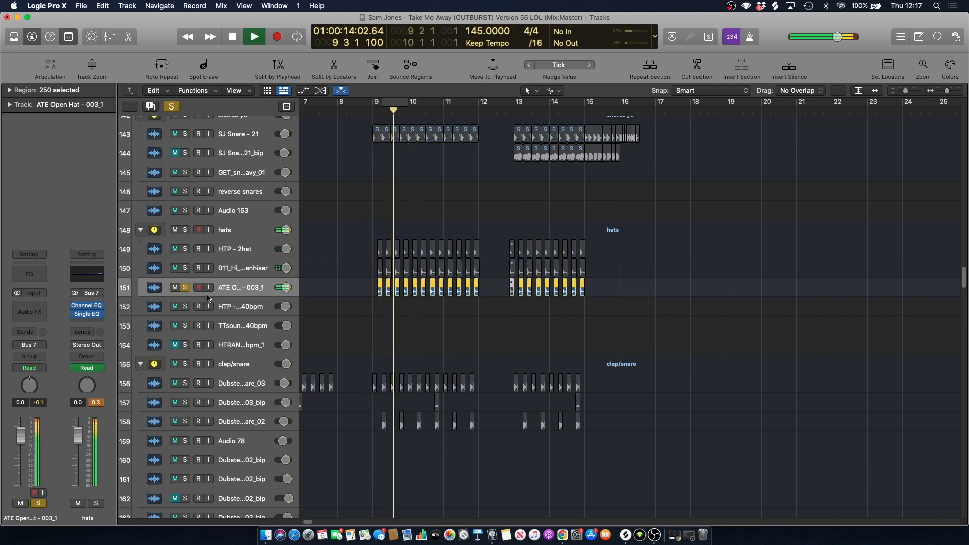
key(space)
click(186, 287)
Audition the first track of the clap/snare stack, track 156, in solo from just before bar 9, and turn its solo off.
scroll(356, 192, down, 5)
click(355, 166)
click(365, 104)
scroll(347, 226, down, 3)
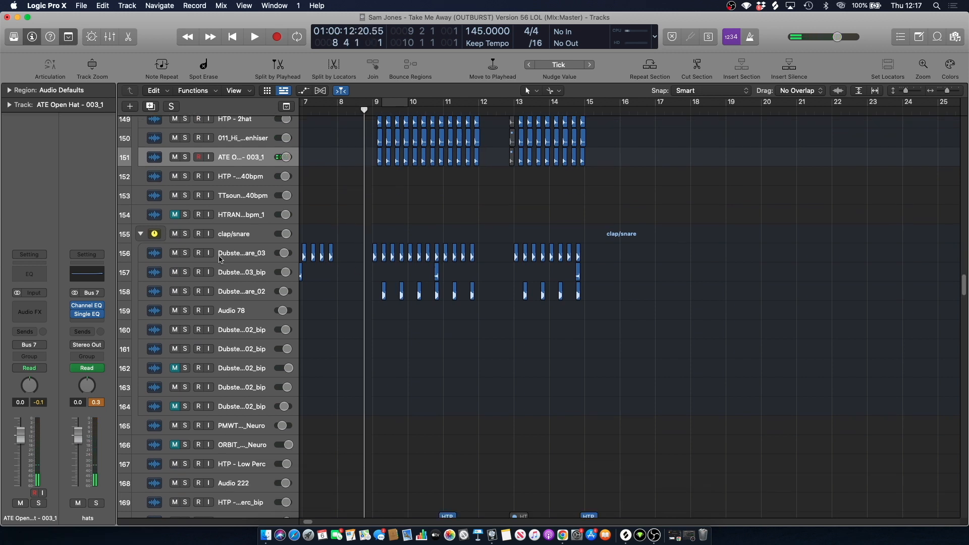
click(186, 253)
key(space)
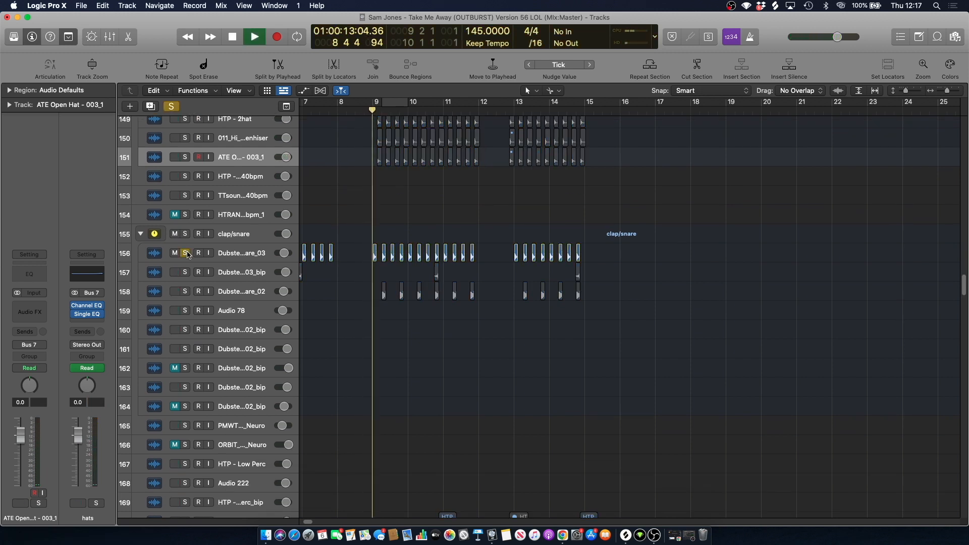
key(space)
click(186, 253)
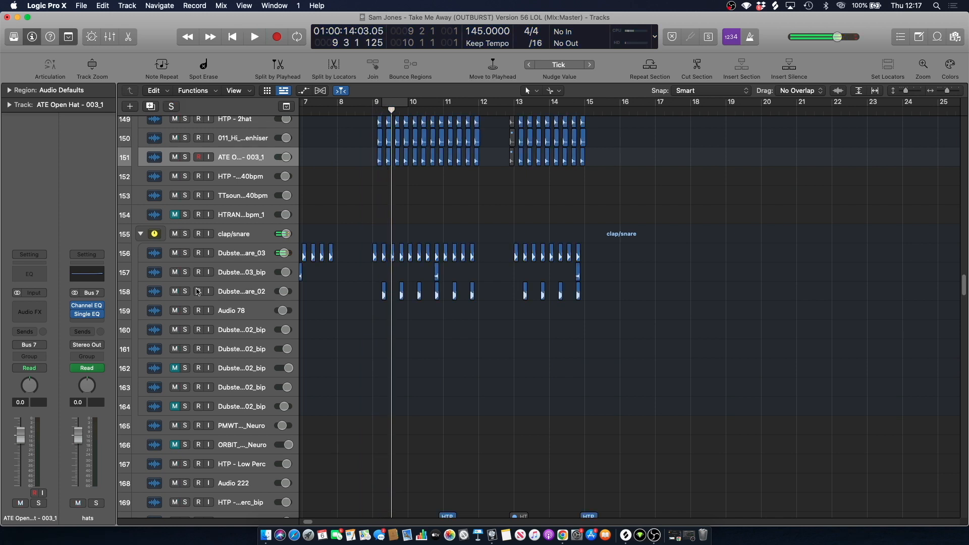
Play the full mix from around bar 9 and select the Dubstep_Snare_02 track 158.
key(space)
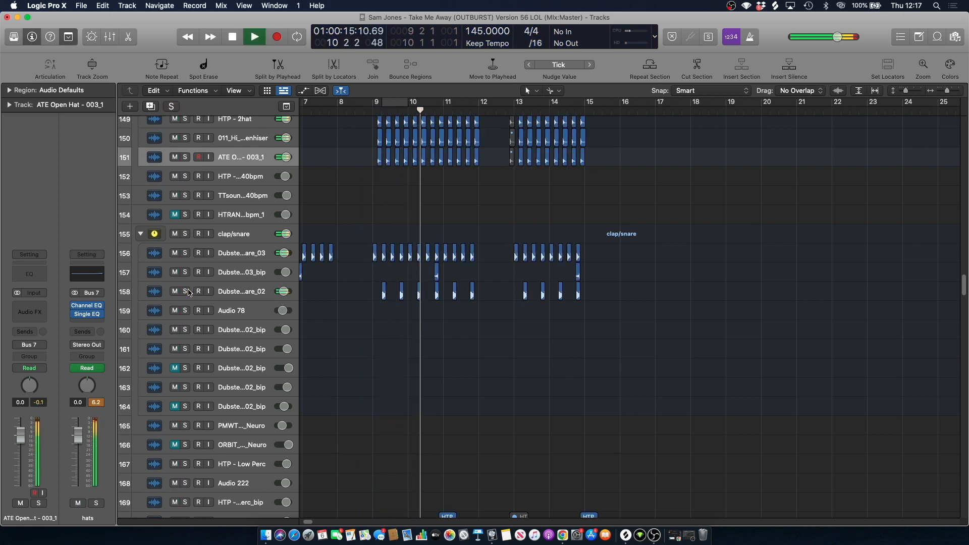
key(space)
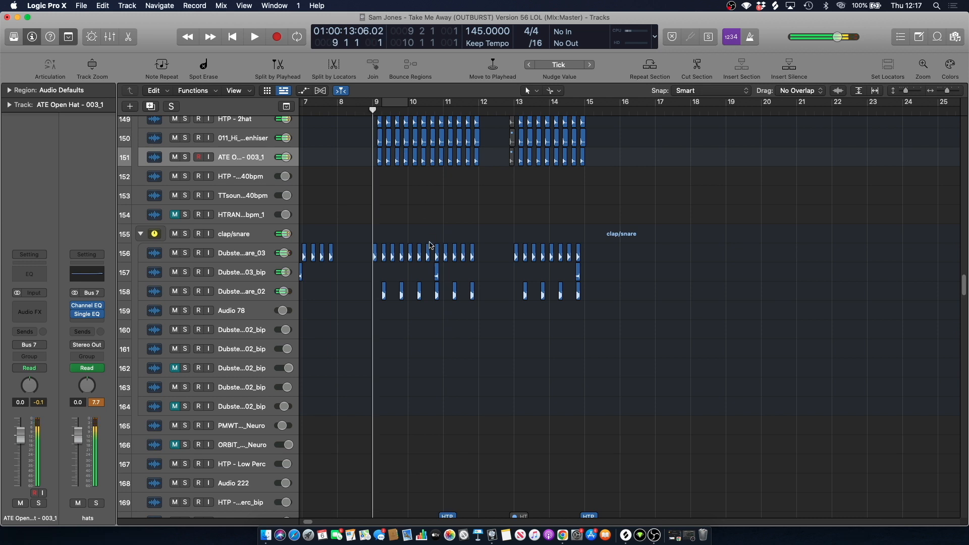
click(256, 289)
scroll(423, 196, down, 5)
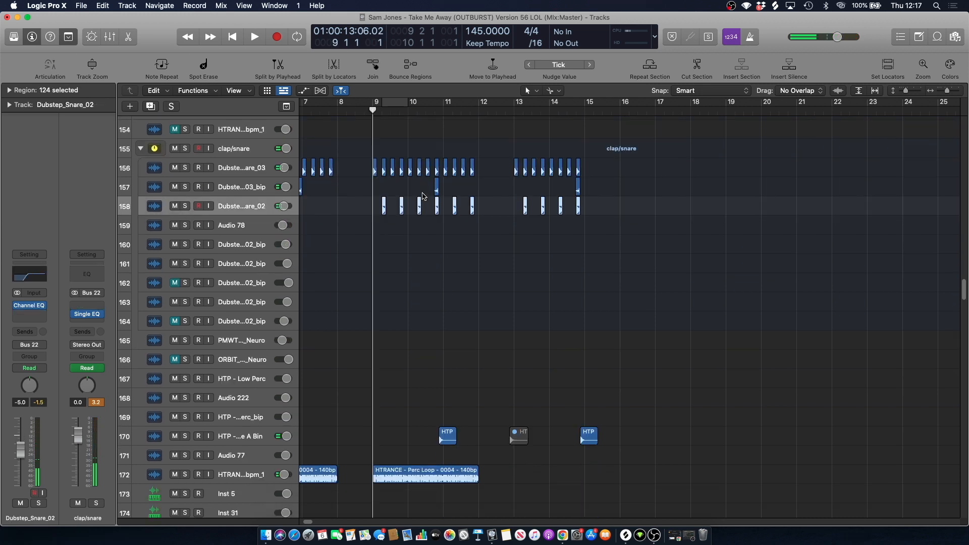
Play the full mix from bar 9 while browsing down through the tracks to Audio 121, track 249.
scroll(438, 355, down, 3)
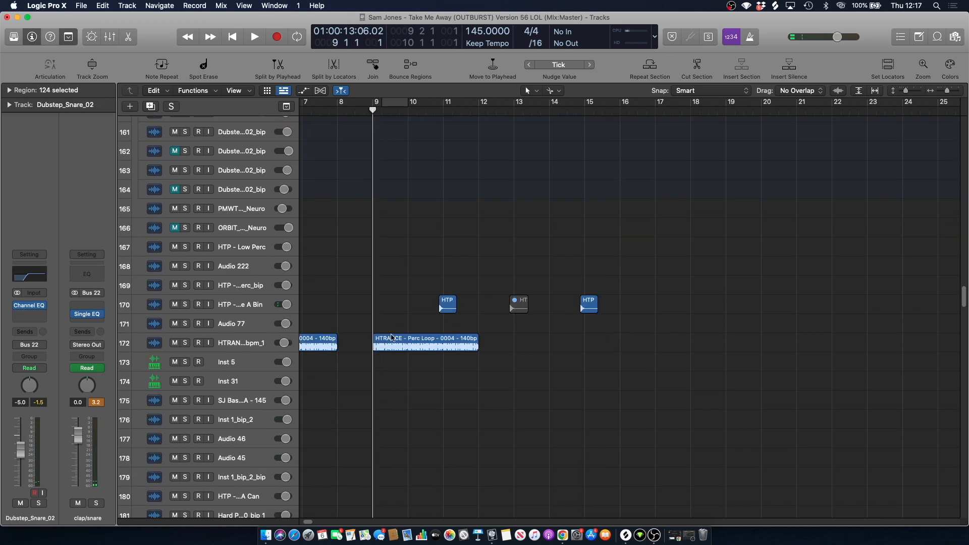
scroll(432, 303, down, 15)
right_click(434, 299)
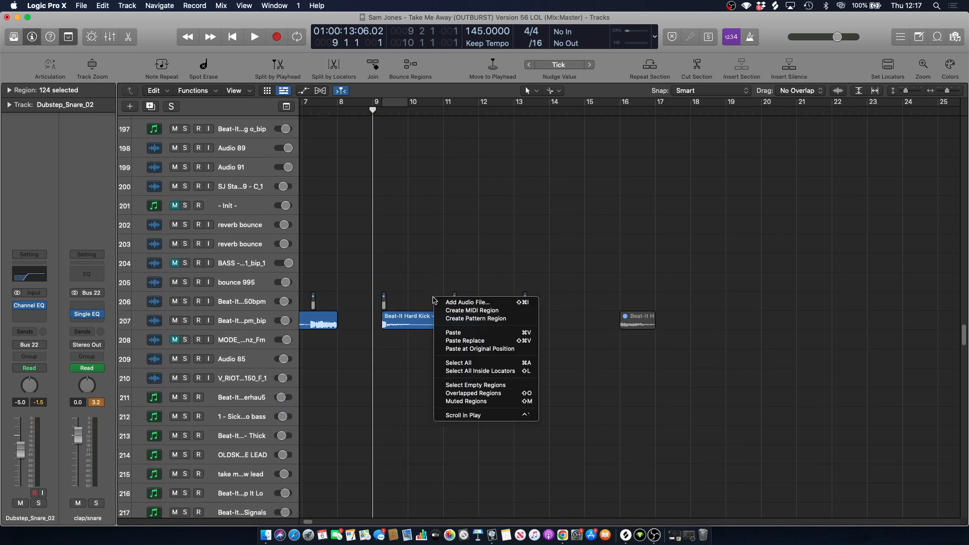
scroll(412, 238, down, 1)
key(space)
scroll(409, 202, down, 15)
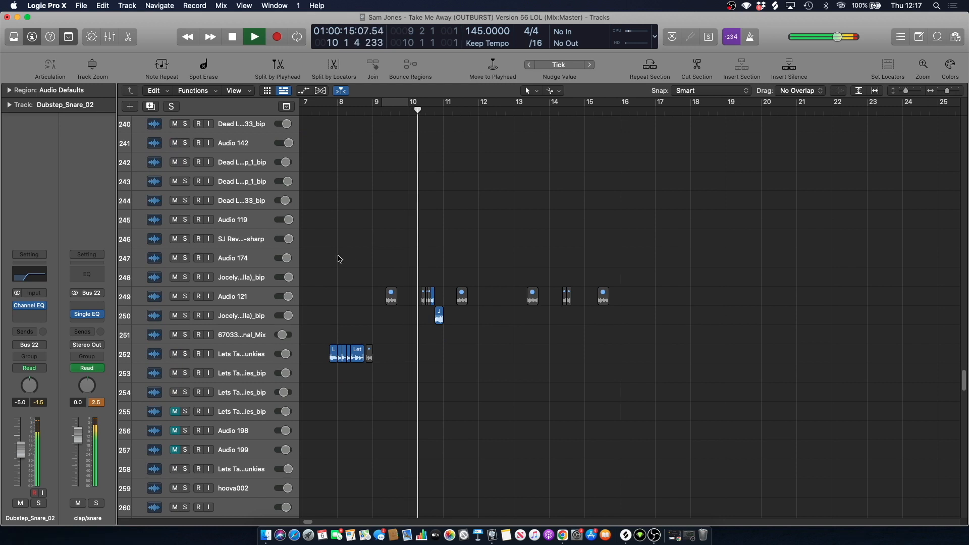
key(space)
Audition the Audio 121 vocal track 249 in solo from bar 10, together with the vocal track 250 below it.
click(222, 297)
click(185, 297)
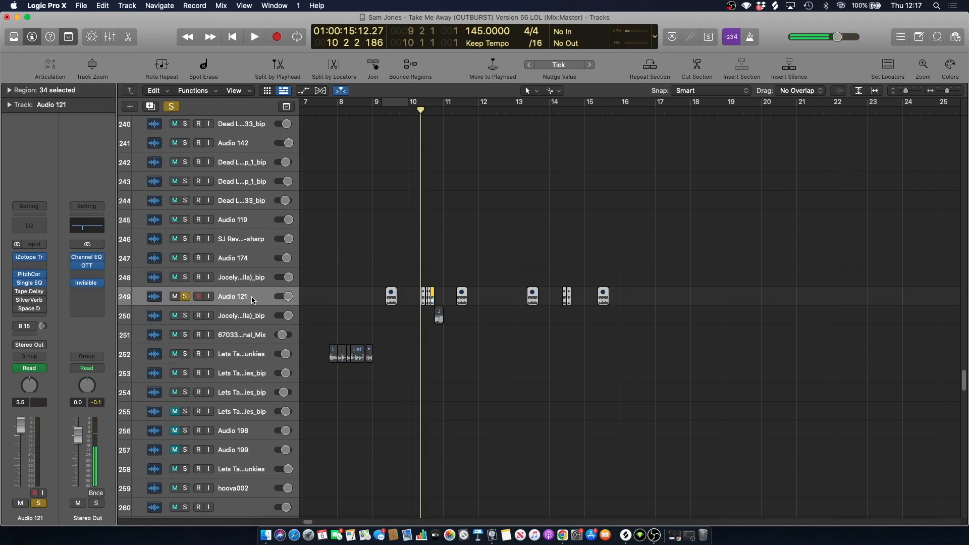
key(space)
key(space)
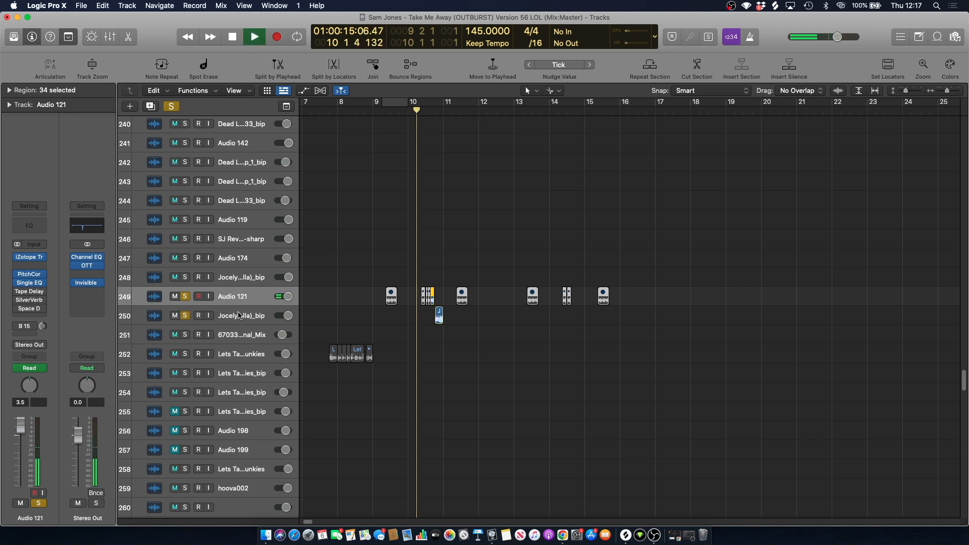
key(space)
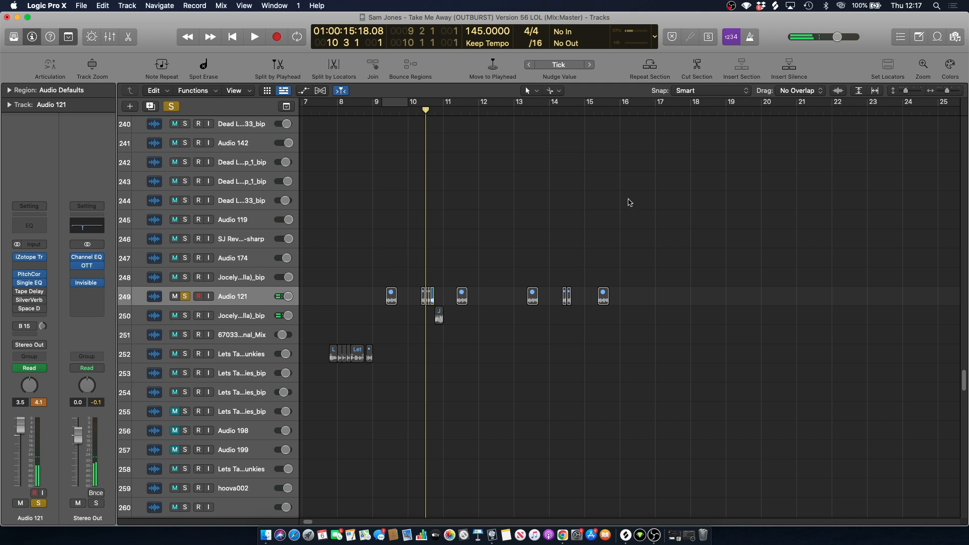
mouse_move(947, 94)
mouse_down()
mouse_move(958, 94)
mouse_move(948, 94)
mouse_up()
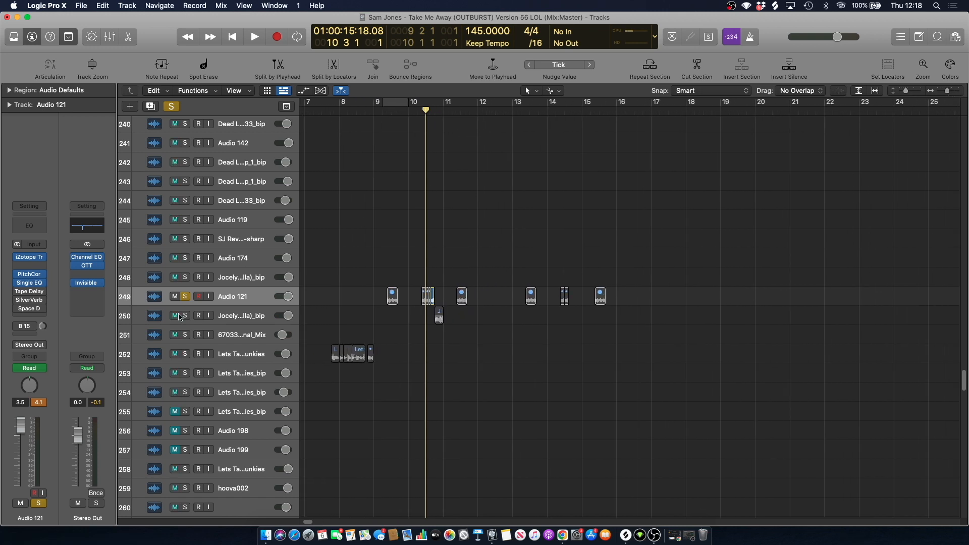
Turn off the Audio 121 solo and play the vocal in the full mix around bar 10.
click(186, 295)
key(super+a)
key(space)
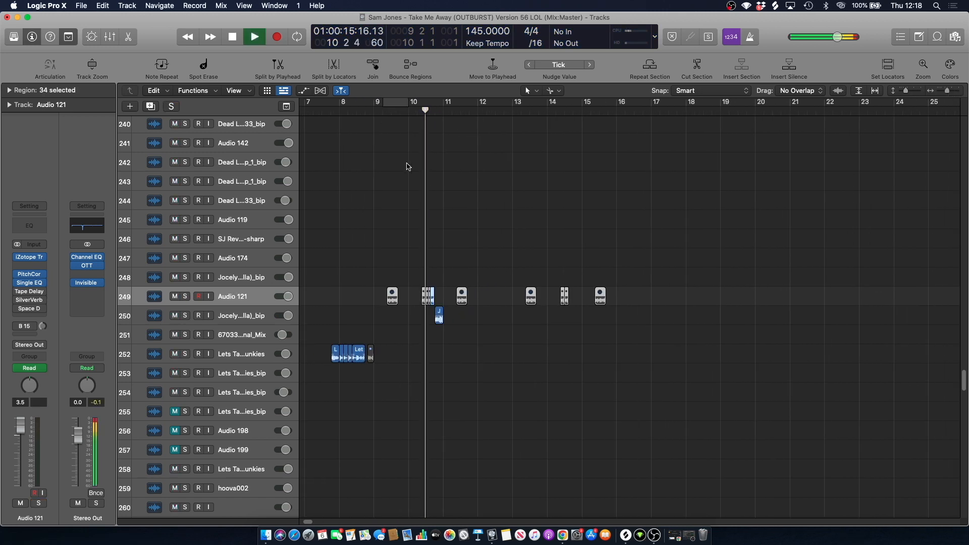
key(space)
click(347, 196)
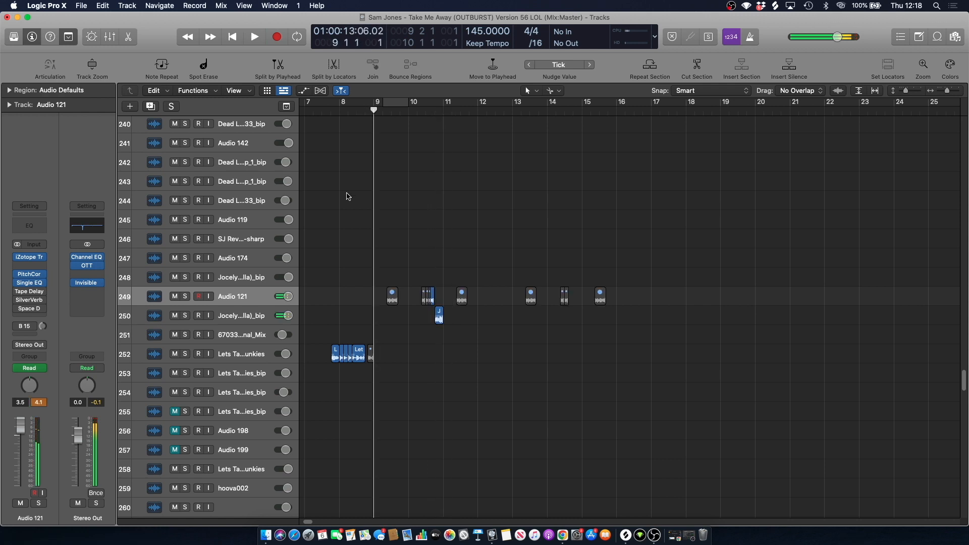
key(super+a)
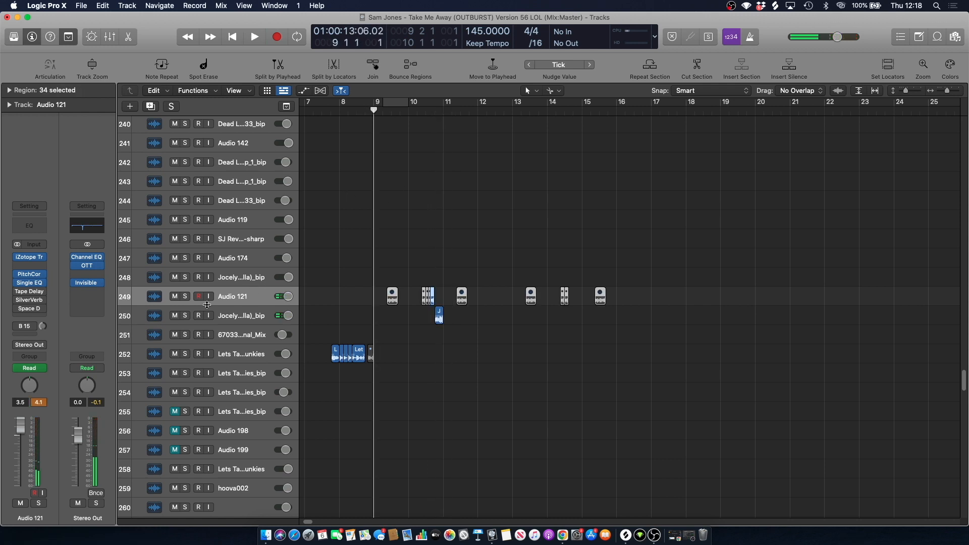
Audition Audio 121 in solo from bar 10 with its iZotope, PitchCor and Single EQ plug-ins bypassed.
click(185, 301)
click(419, 112)
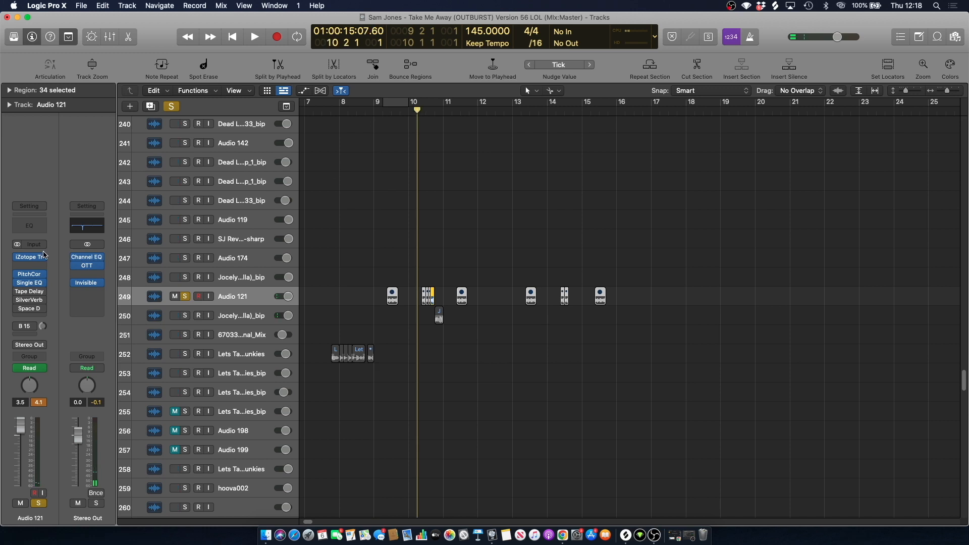
key(space)
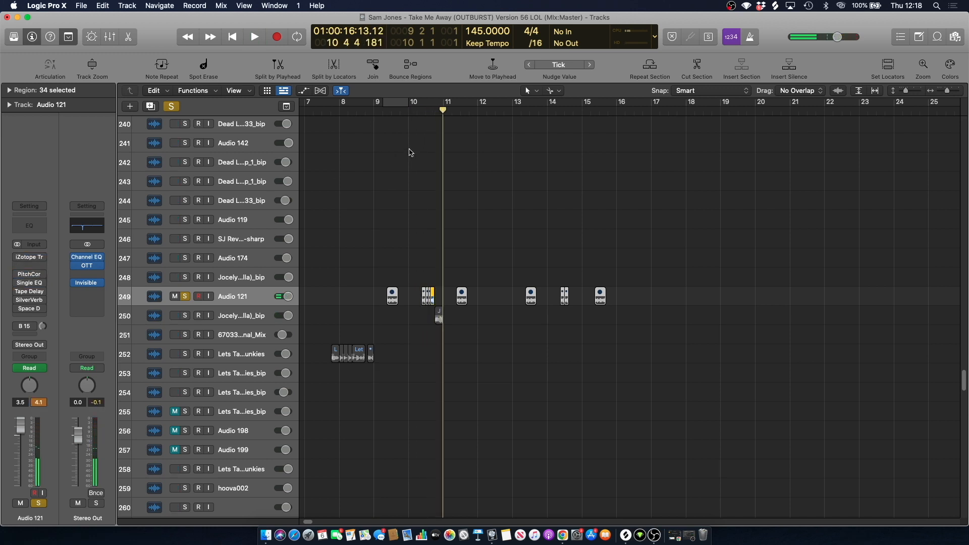
key(space)
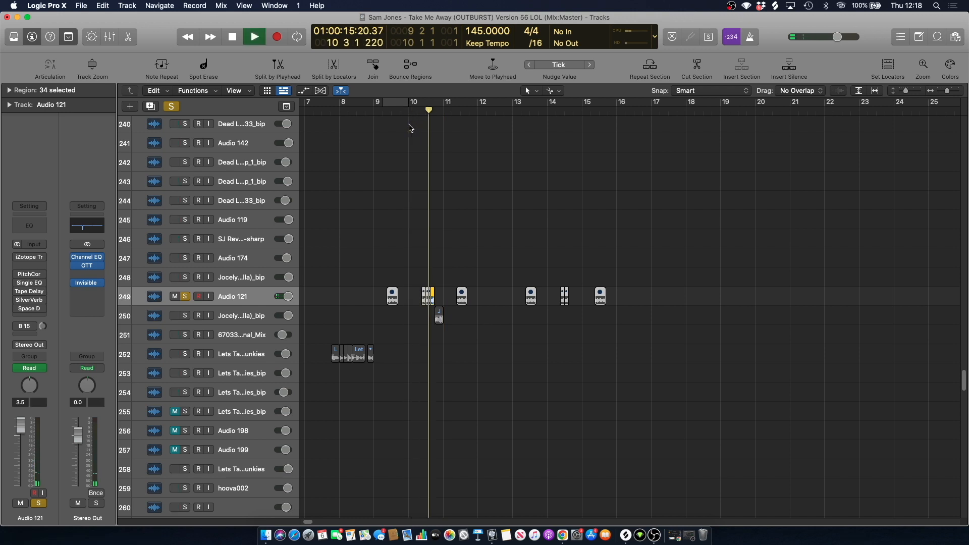
key(space)
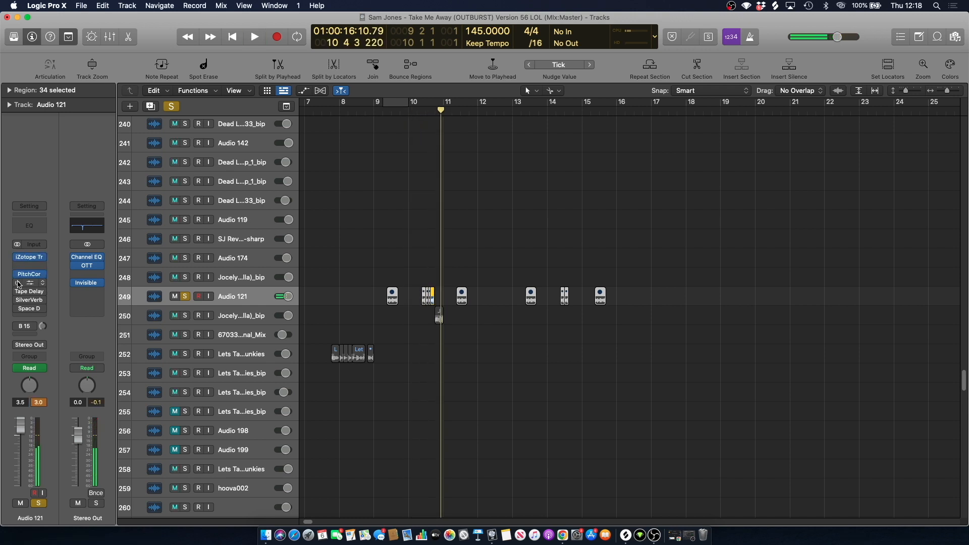
Audition Audio 121 with its plug-ins re-enabled, turn its solo off and play it in the full mix.
key(space)
key(space)
key(s)
key(space)
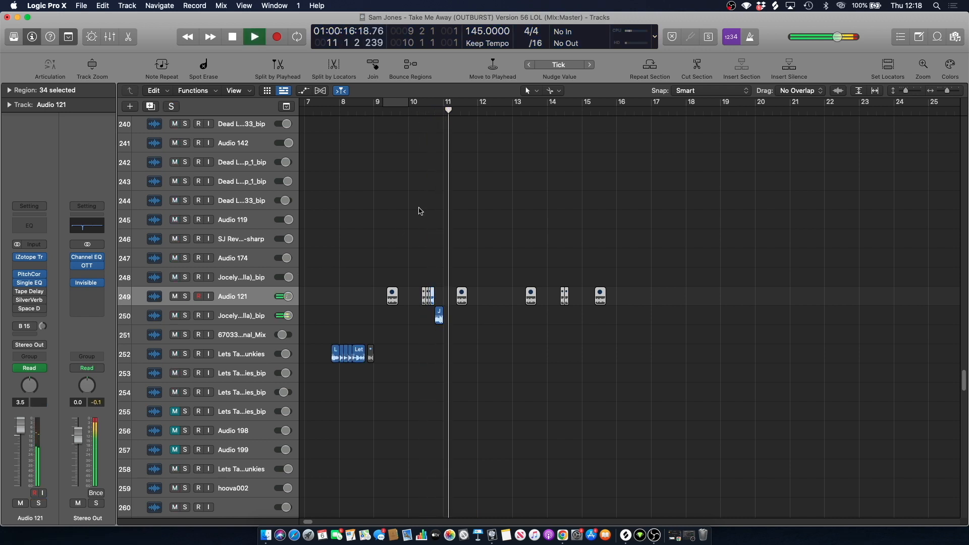
key(space)
Audition the vocal track 250 in solo from bar 10, turn its solo off and replay it in the full mix.
click(185, 316)
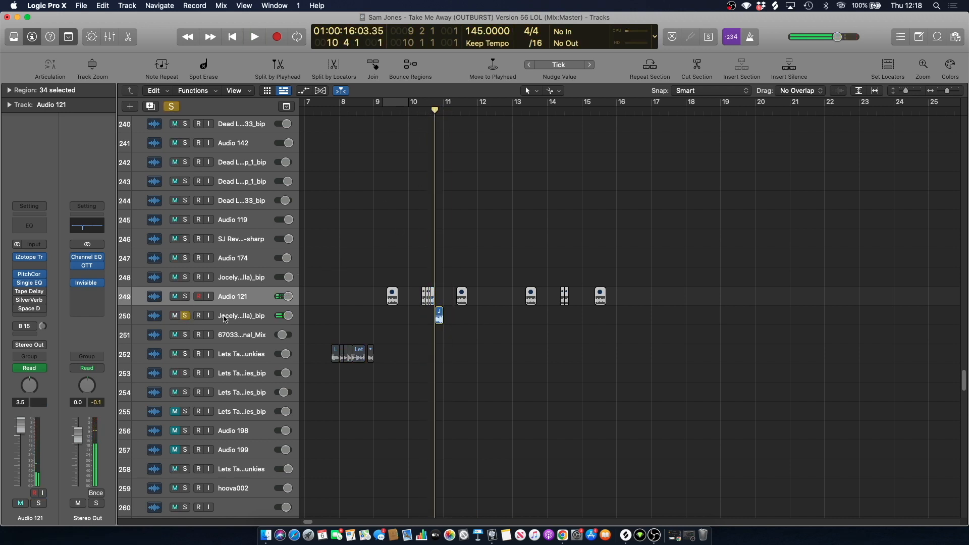
click(230, 317)
key(space)
key(space)
click(427, 111)
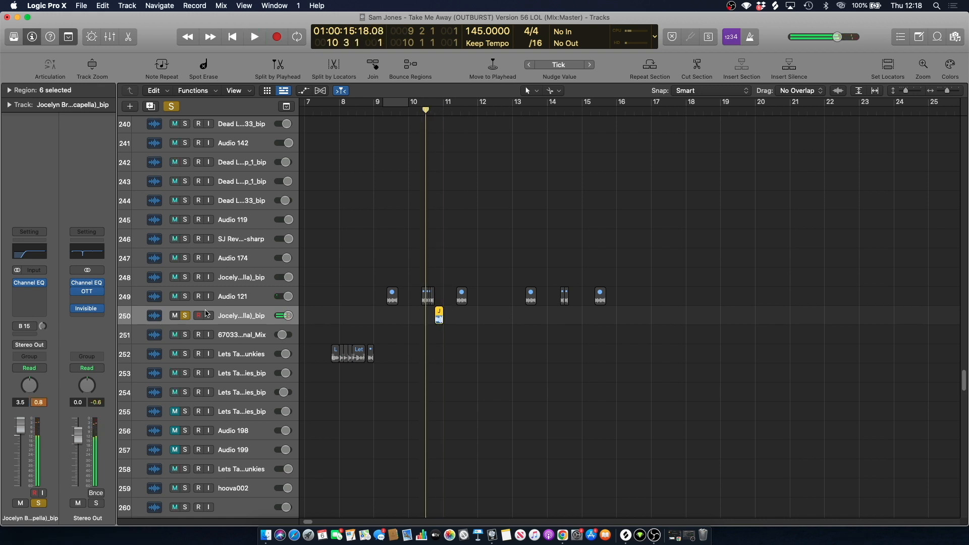
click(190, 316)
key(space)
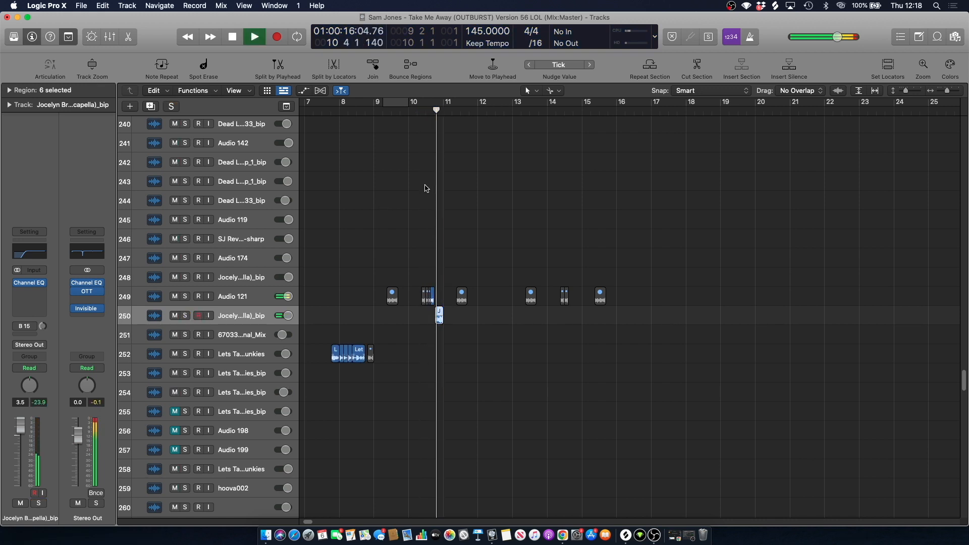
key(space)
Browse the lower tracks to the crash cymbals and back to the Beat-It Hard Kick, and play the full mix from bar 10.
scroll(429, 211, down, 10)
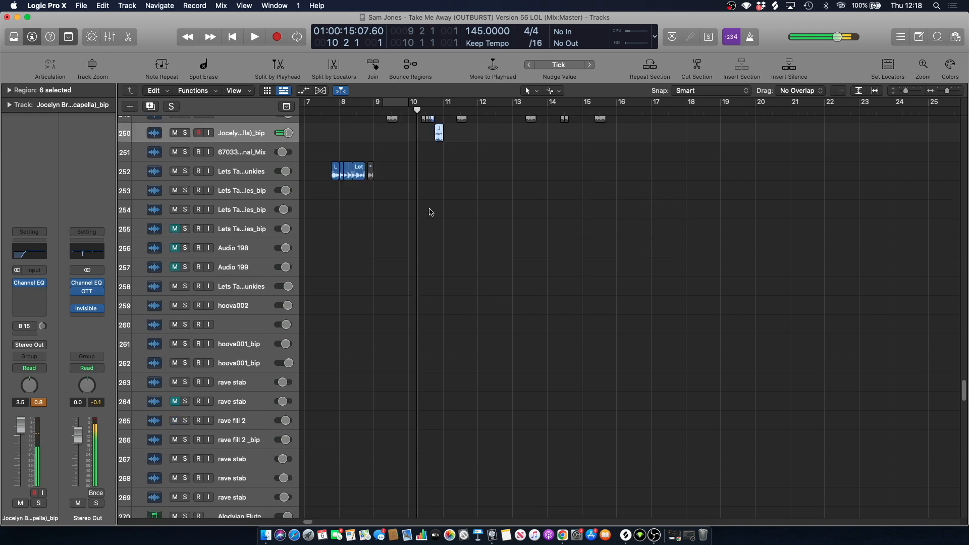
scroll(429, 212, down, 20)
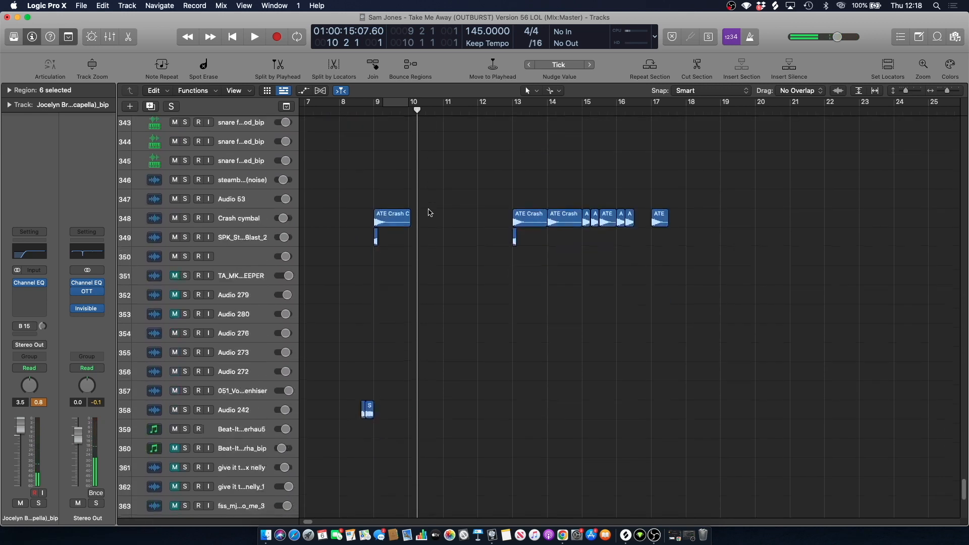
drag(963, 508, 929, 340)
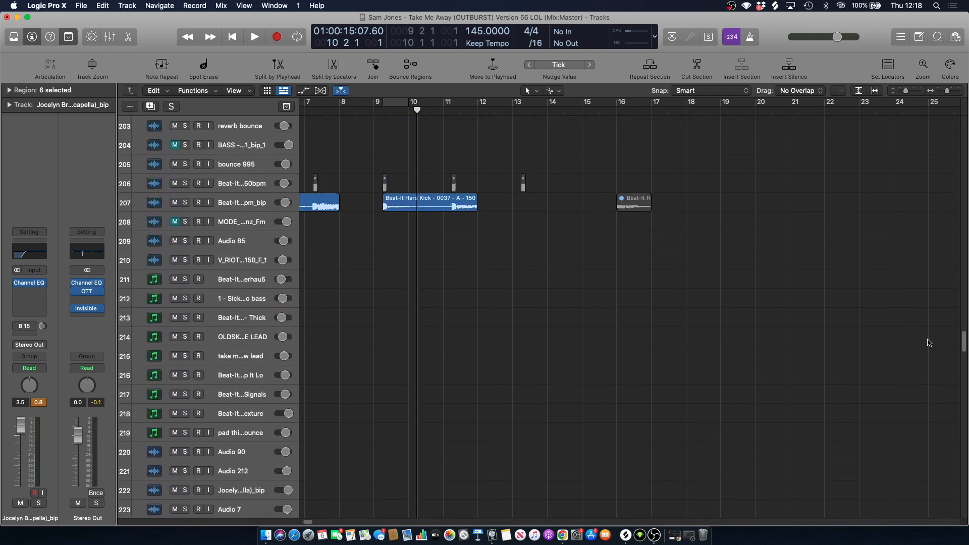
key(space)
click(949, 92)
key(space)
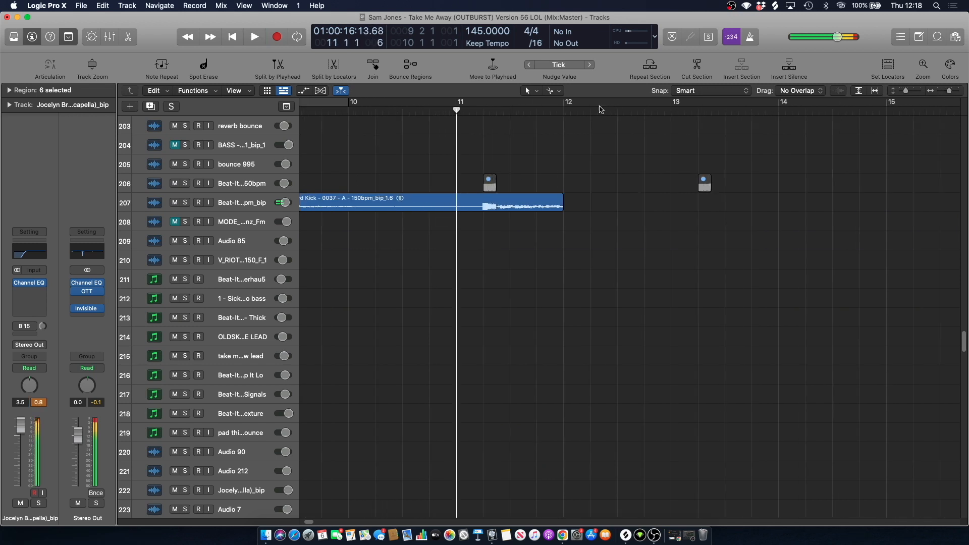
click(415, 112)
Audition the "HTP - Sounds Like A Bin" track 170 in solo from the end of bar 10 and turn its solo off.
drag(964, 342, 964, 416)
drag(964, 454, 963, 518)
drag(963, 307, 958, 295)
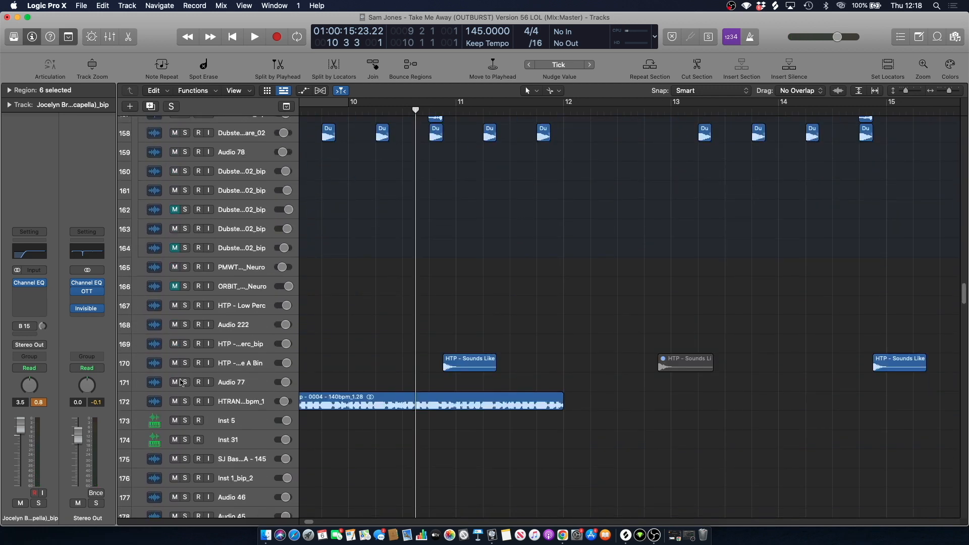
key(space)
click(185, 363)
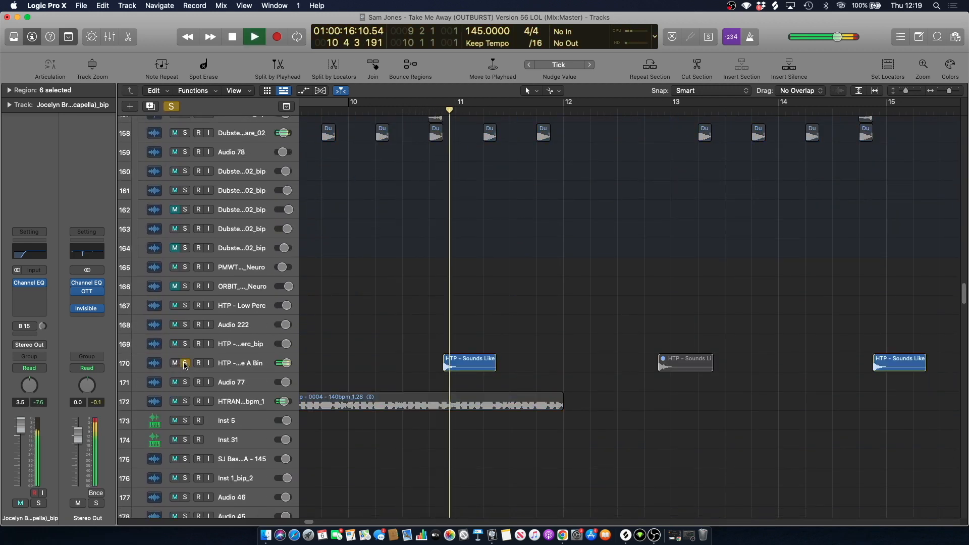
click(226, 363)
click(433, 109)
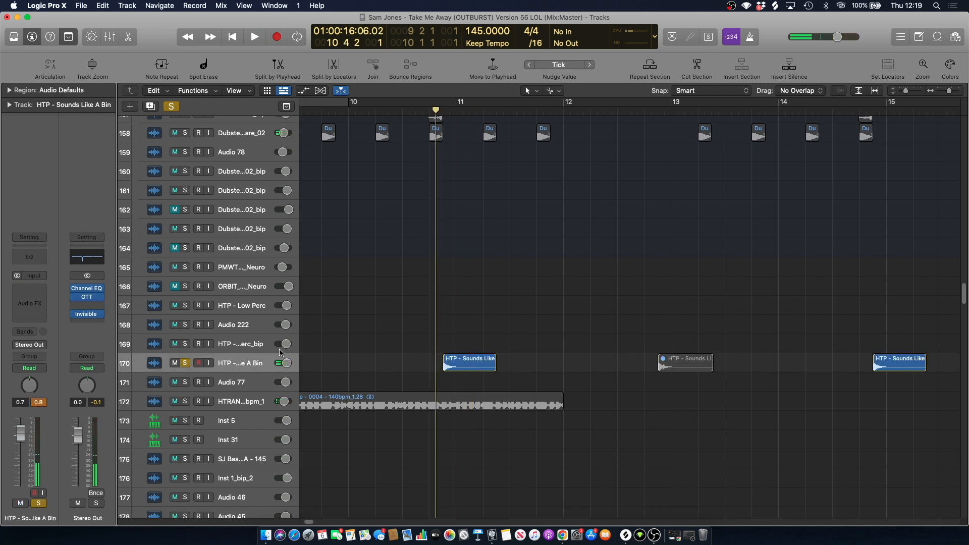
click(187, 368)
Replay track 170 in solo from the end of bar 10 into bar 11, turn its solo off and reset the playhead.
click(245, 343)
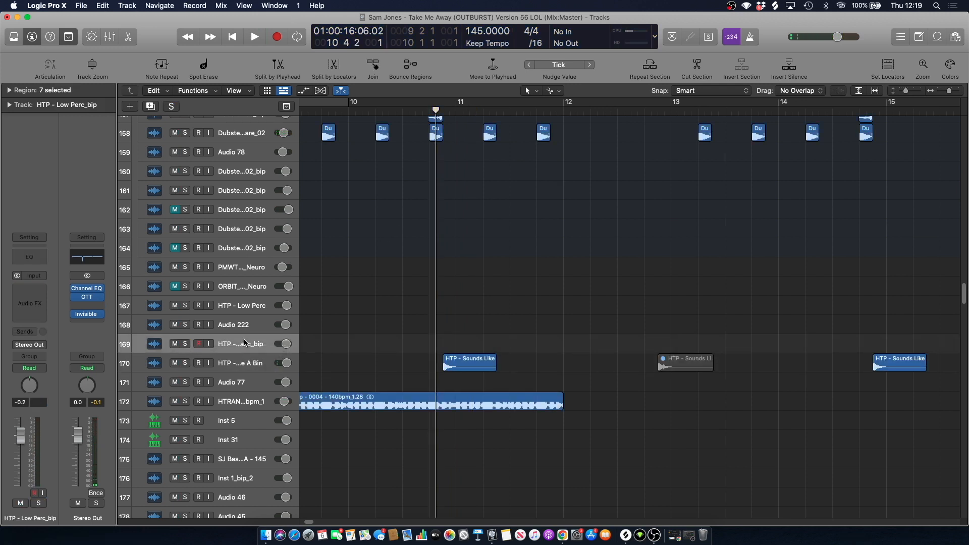
click(245, 360)
click(186, 364)
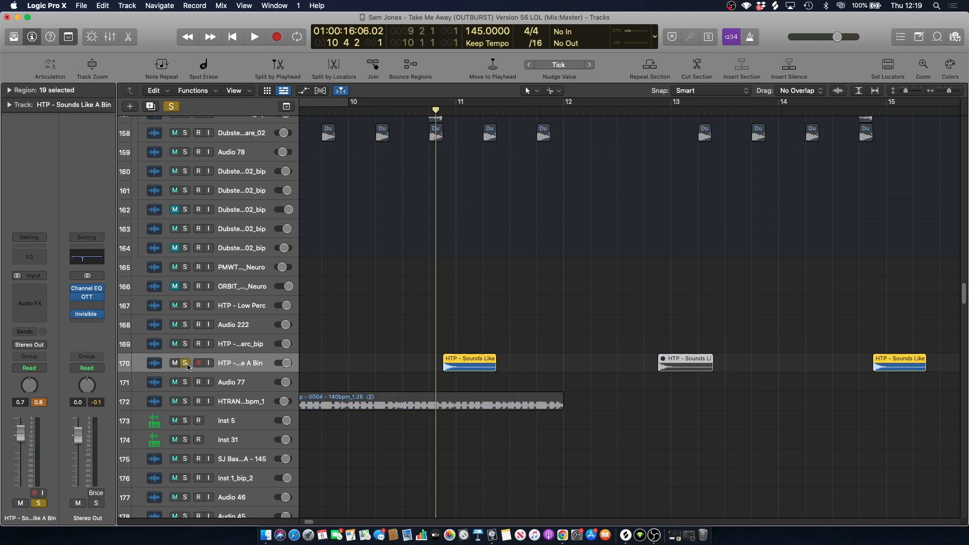
key(space)
key(space)
click(186, 364)
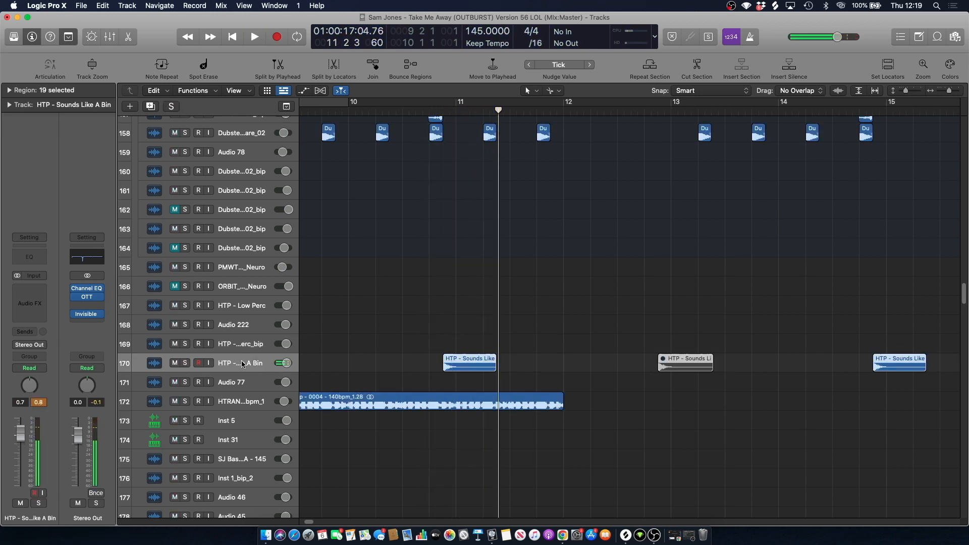
click(434, 151)
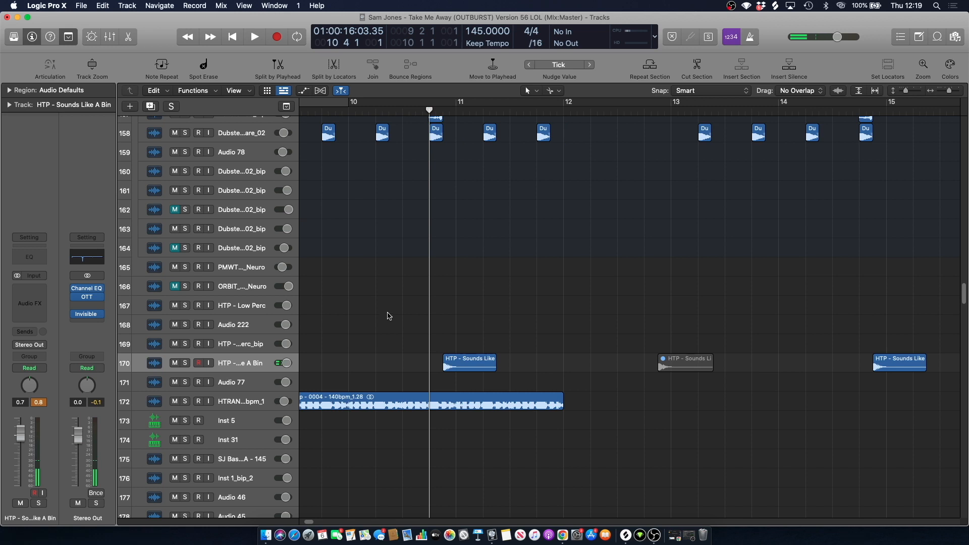
Play the full mix from the end of bar 10 past bar 12 while viewing the snare and hat stacks.
drag(950, 91, 946, 92)
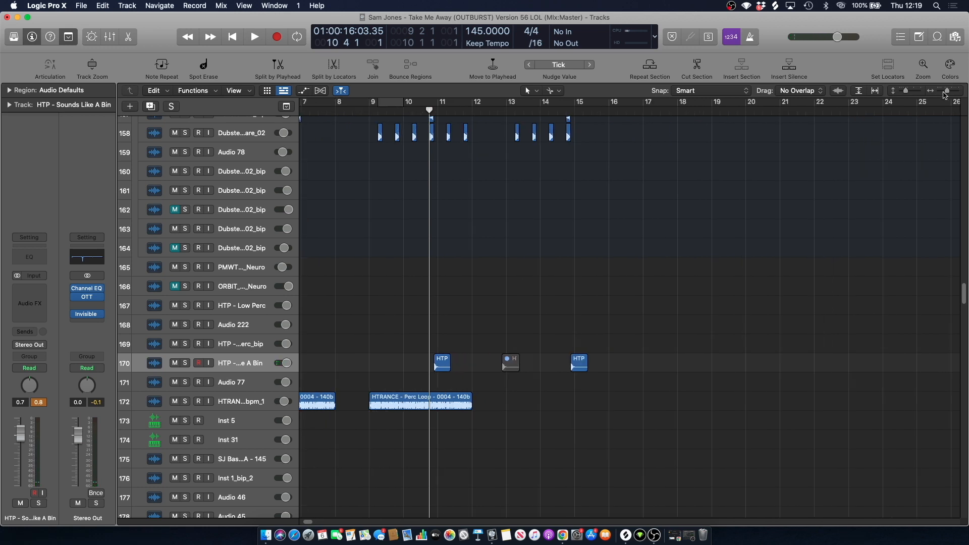
scroll(505, 273, up, 10)
key(space)
scroll(470, 232, up, 3)
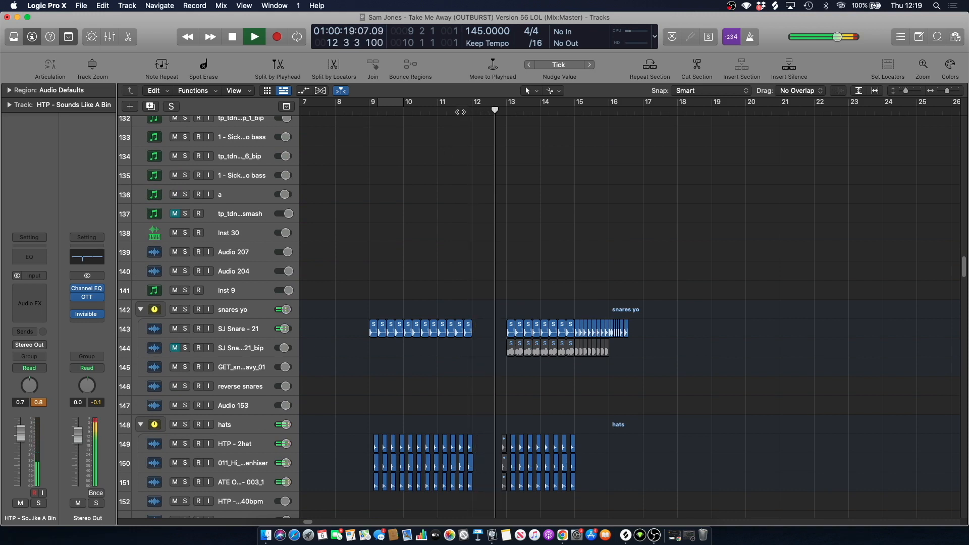
key(space)
Place the playhead near the end of bar 11 and browse the track list to the bass bounce regions on tracks 70 to 72.
click(461, 112)
scroll(460, 112, down, 16)
scroll(461, 112, down, 20)
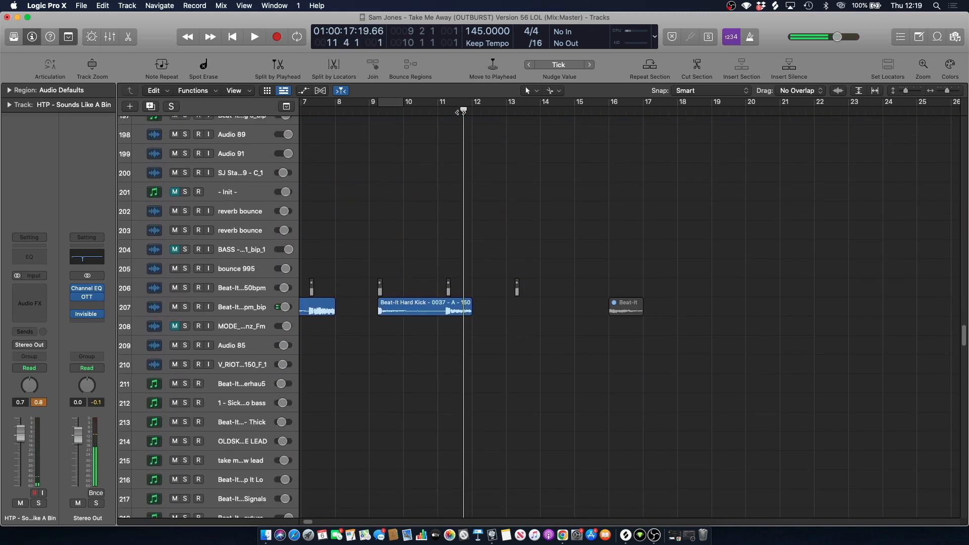
scroll(461, 112, down, 4)
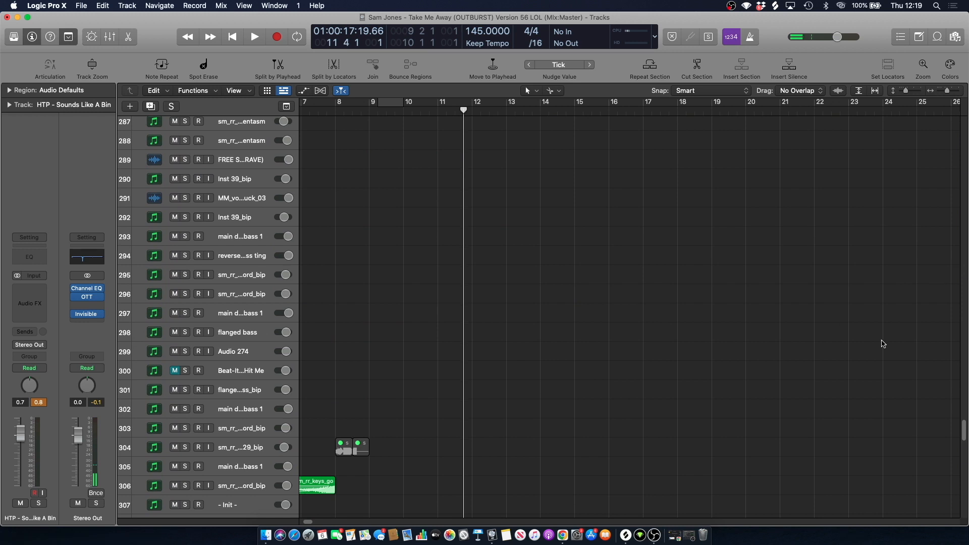
drag(965, 435, 928, 209)
scroll(928, 210, down, 7)
scroll(929, 222, up, 13)
scroll(579, 203, down, 4)
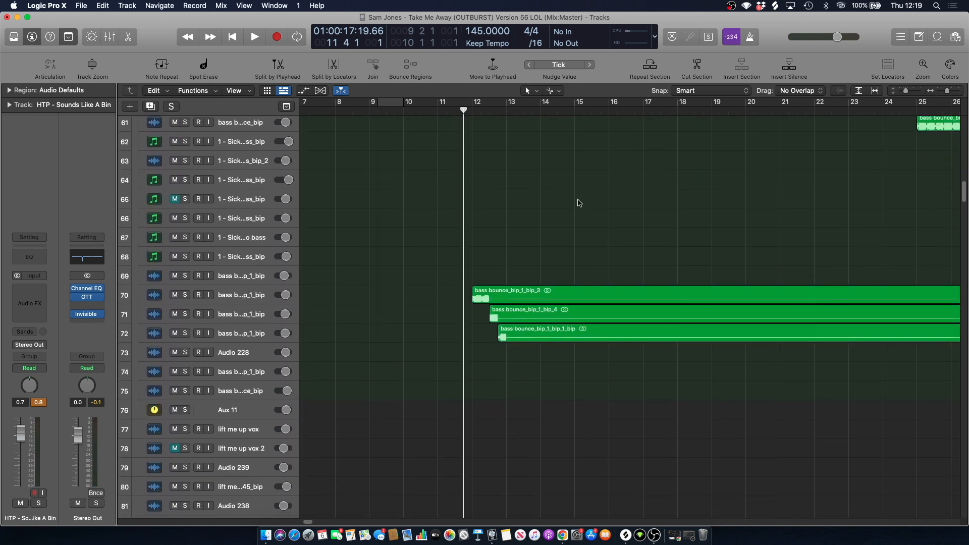
drag(951, 95, 951, 97)
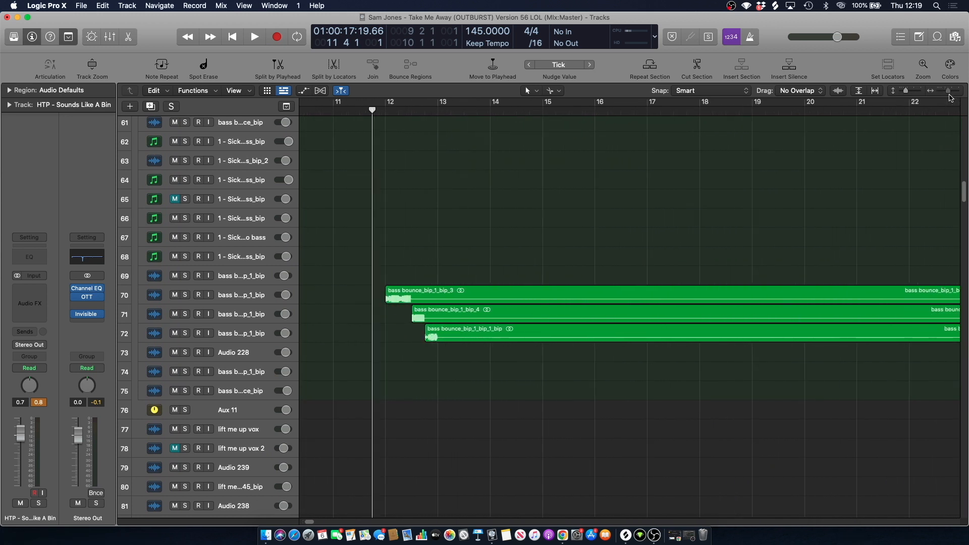
Look through the channel strips of the Sick techno bass and bass bounce tracks between 65 and 71.
click(225, 297)
click(226, 278)
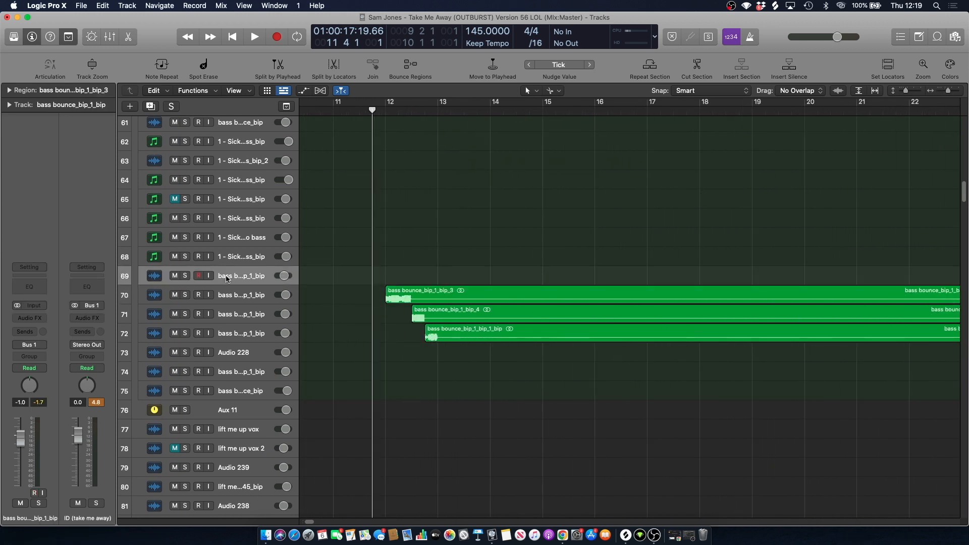
click(232, 257)
click(236, 241)
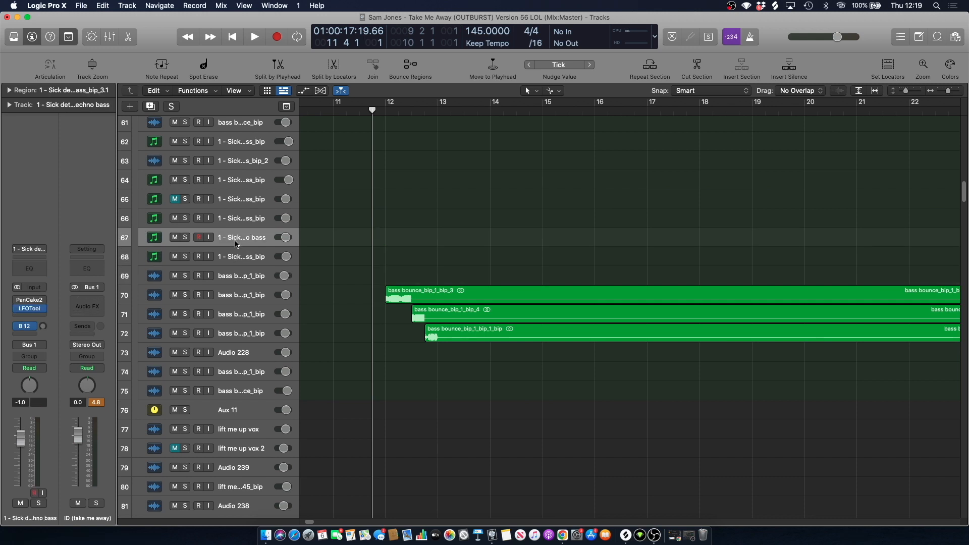
click(248, 219)
click(248, 202)
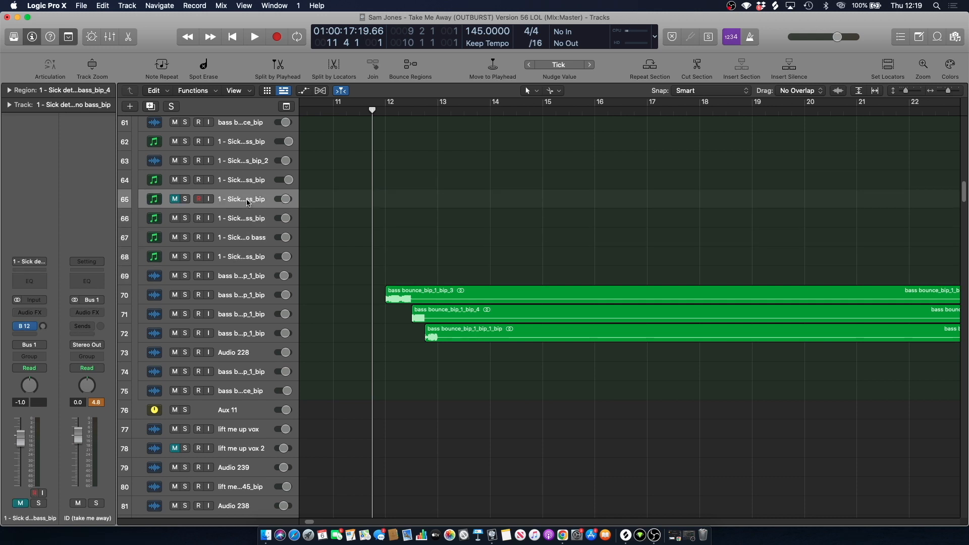
click(254, 281)
click(248, 302)
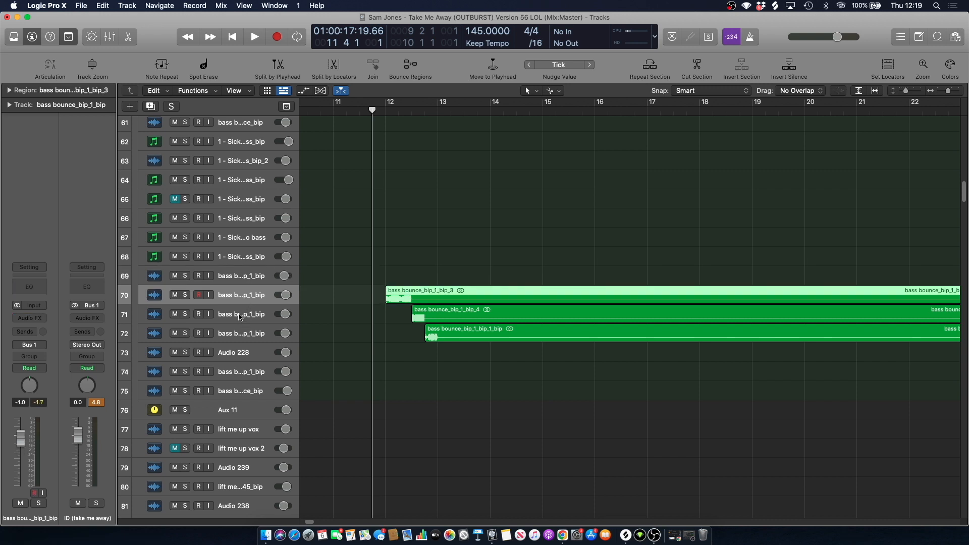
click(239, 316)
Audition bass bounce track 70 in solo with the cycle range over the first half of bar 12.
click(186, 294)
click(241, 295)
key(space)
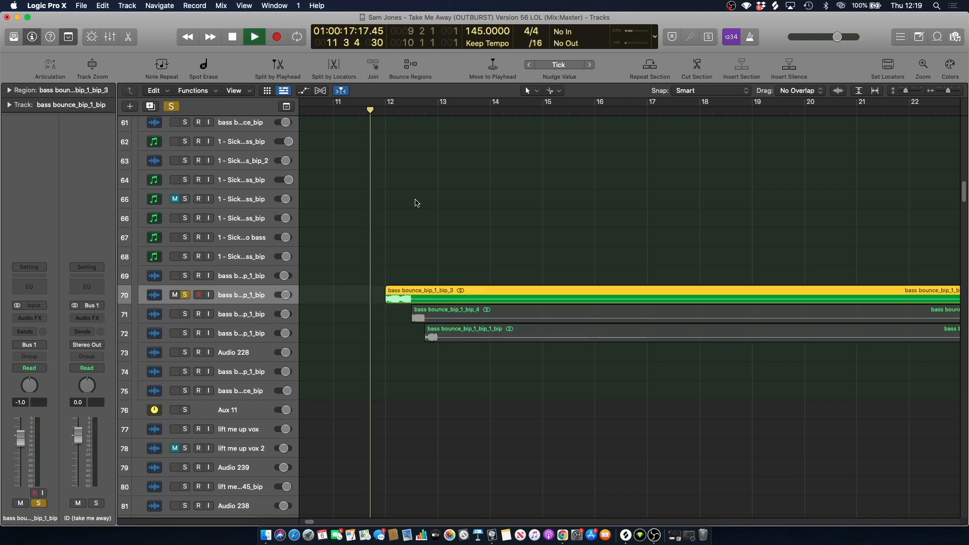
drag(386, 104, 412, 107)
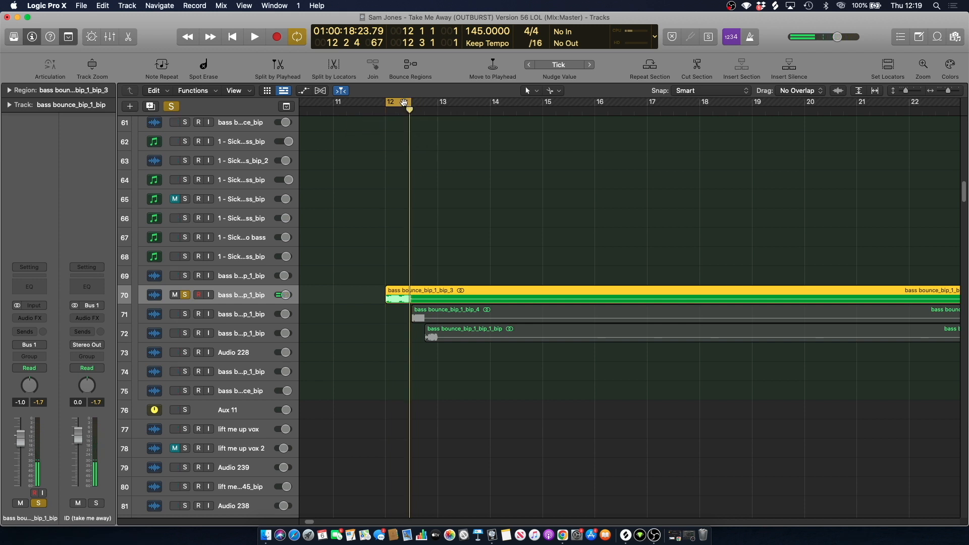
Insert a Channel EQ on track 70 with a 358 Hz low cut and 805 Hz boosts of +23.9 dB and +18.3 dB.
click(29, 283)
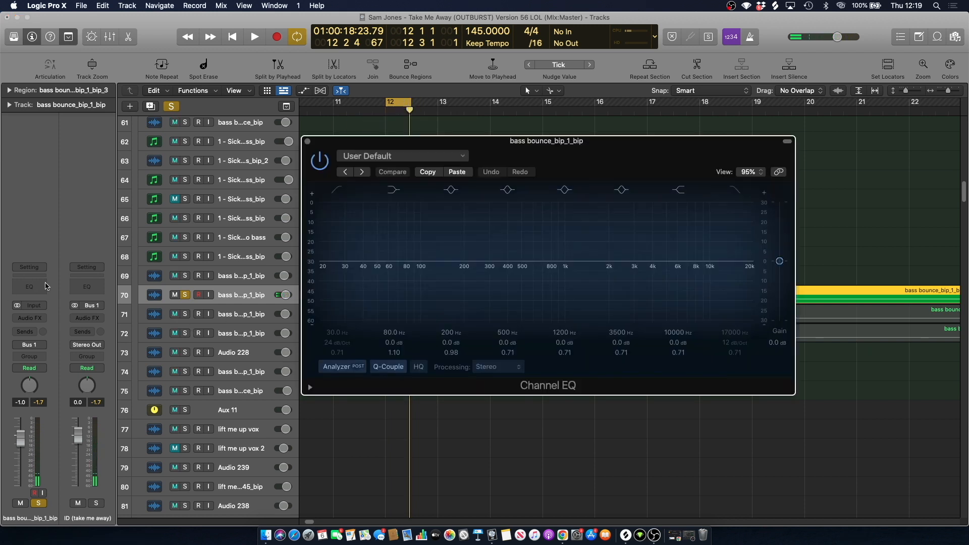
click(337, 190)
drag(337, 212, 495, 297)
drag(563, 277, 551, 214)
drag(624, 280, 552, 226)
Bypass track 70's Channel EQ and close the plug-in window.
click(320, 157)
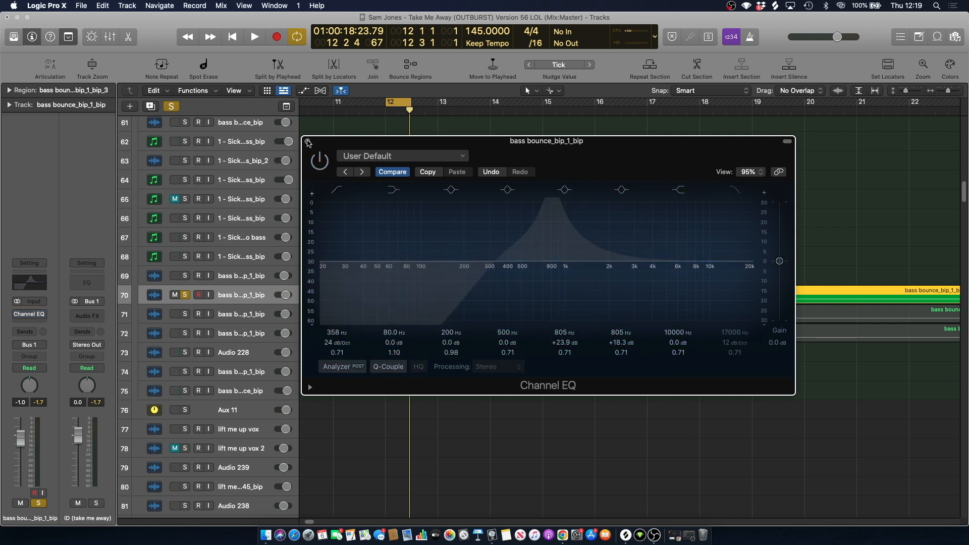
click(308, 142)
click(361, 206)
click(233, 298)
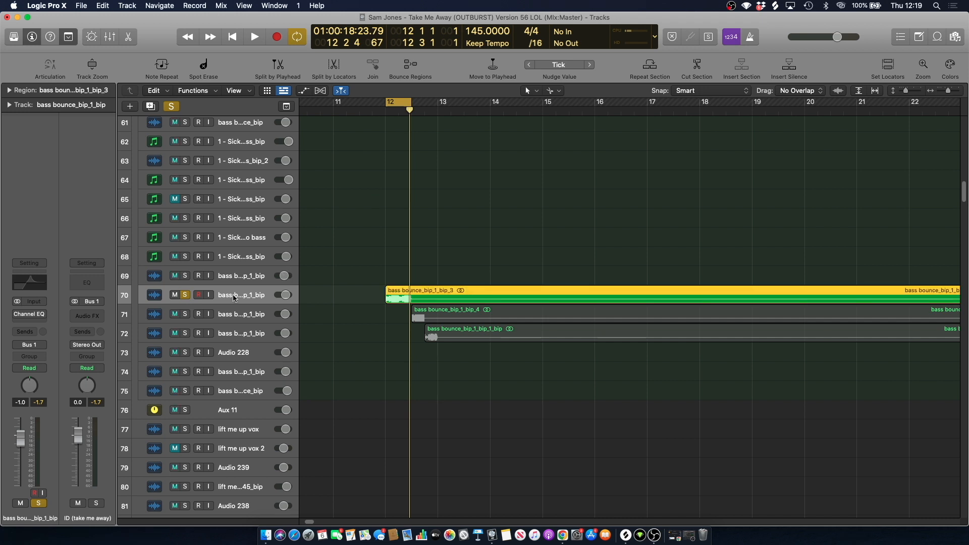
Solo bass bounce track 71 and play it with the cycle range extended over all of bar 12.
key(Down)
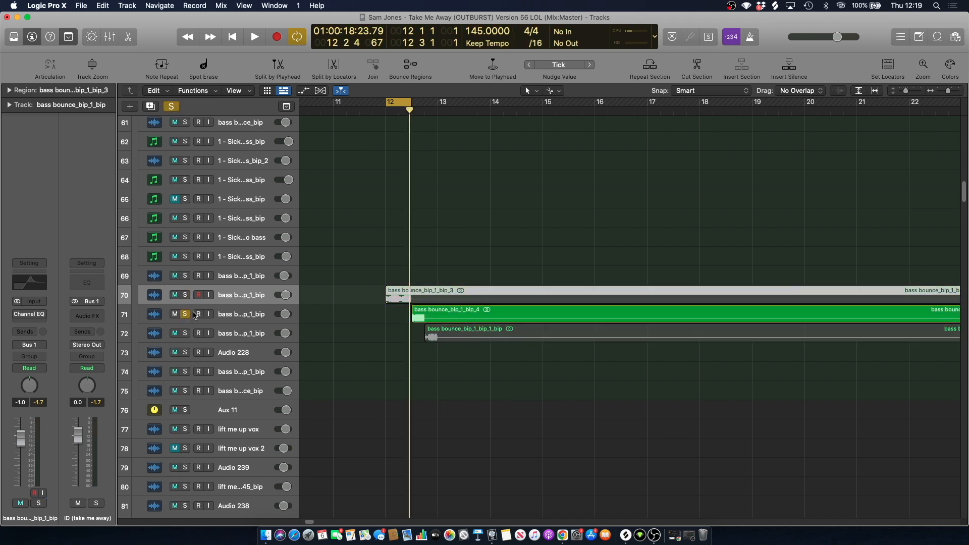
drag(410, 103, 437, 103)
key(space)
key(space)
Play tracks 70 and 71 together in solo over bar 12 and turn track 70's solo off.
click(184, 296)
key(space)
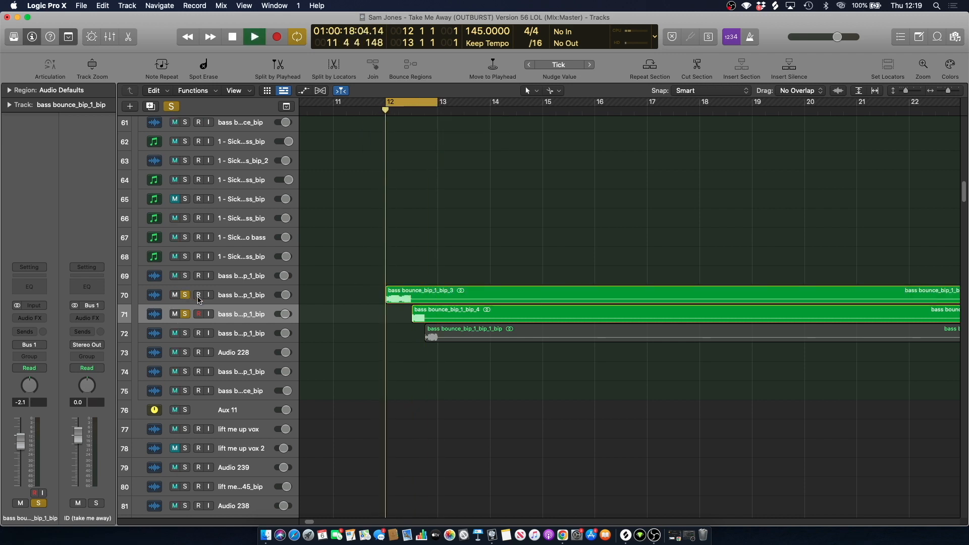
key(space)
click(187, 298)
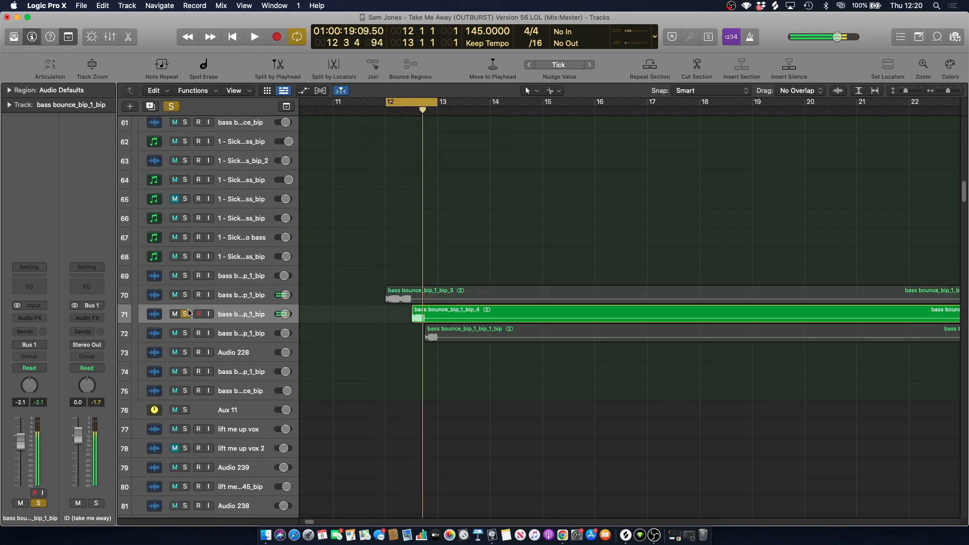
Solo bass bounce track 72 together with tracks 71 and 70 and play all three over bar 12.
click(186, 315)
click(187, 334)
click(240, 332)
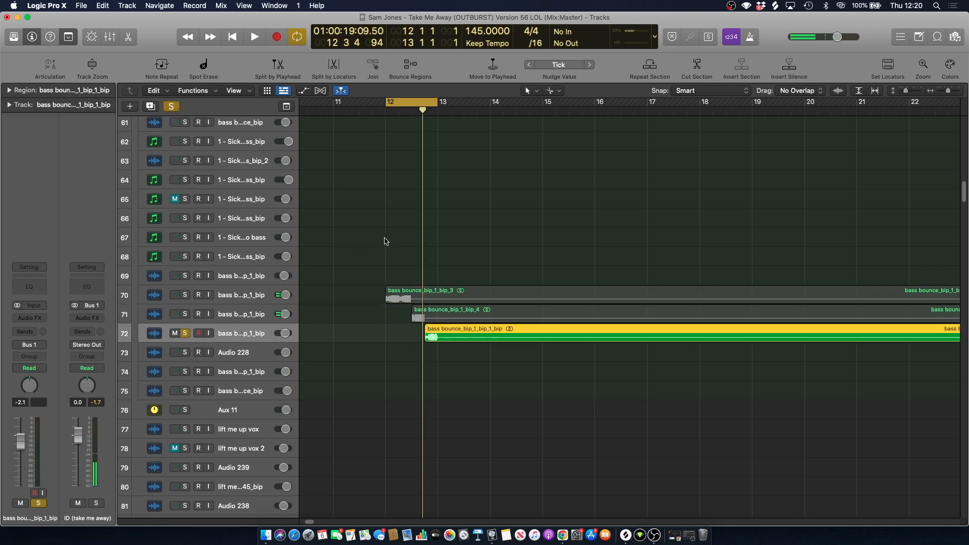
click(185, 314)
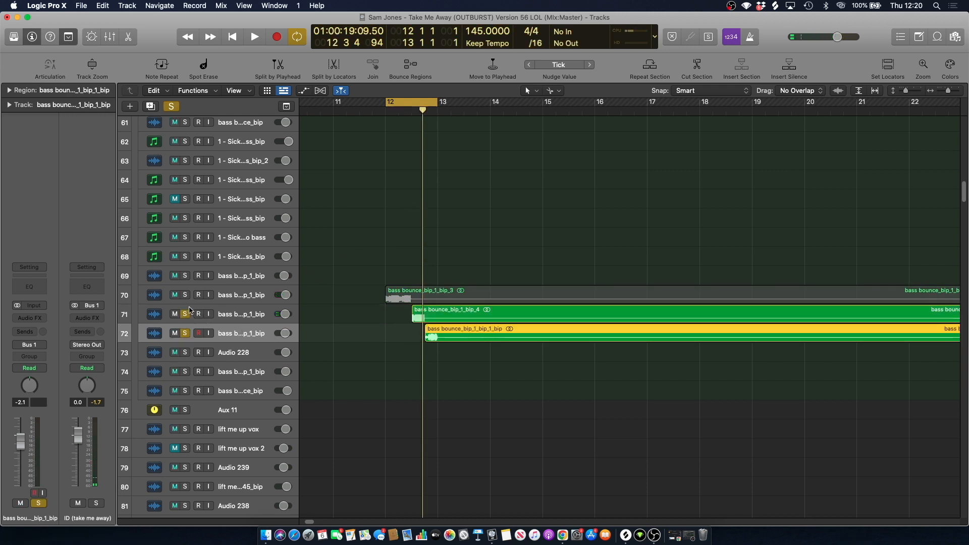
click(185, 295)
key(space)
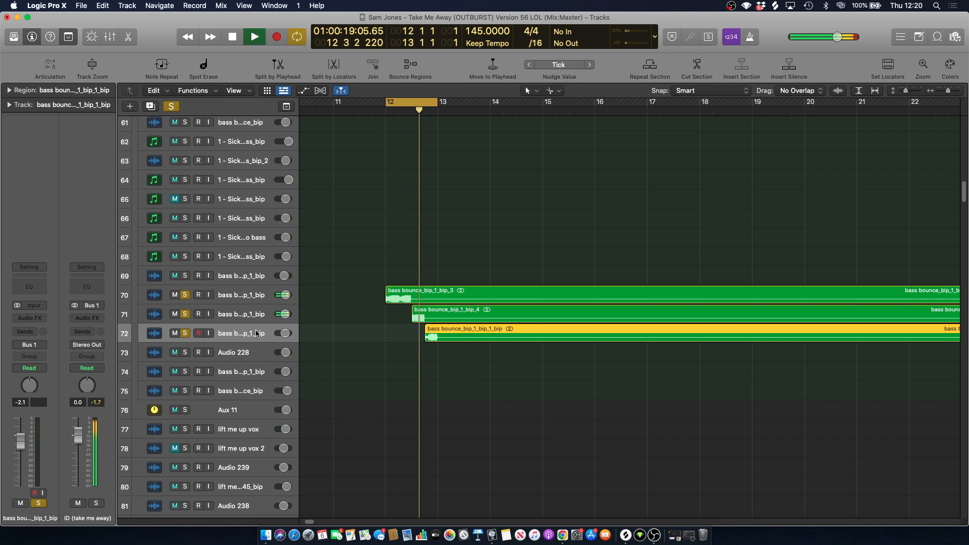
key(space)
Play track 72 alone in solo, switch the cycle off and clear all solos.
click(185, 295)
click(185, 314)
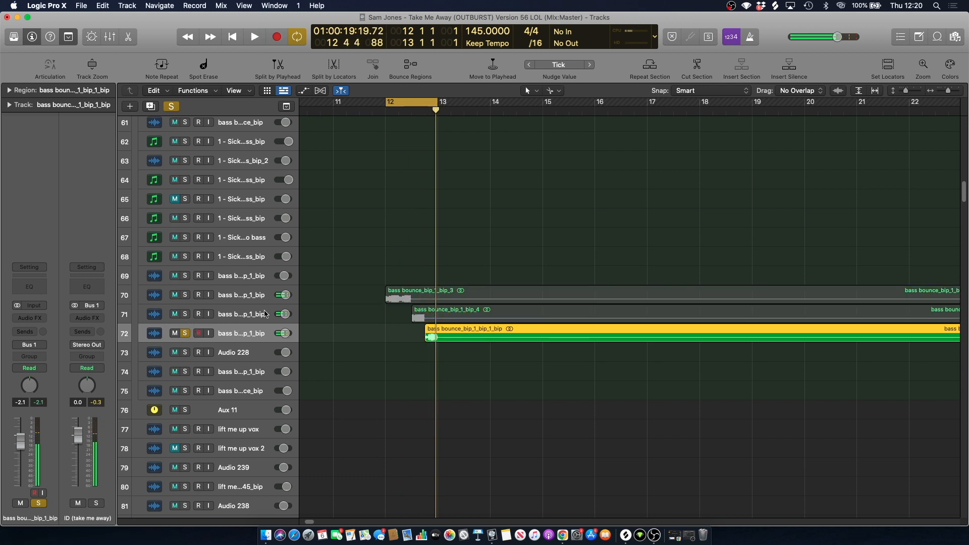
key(space)
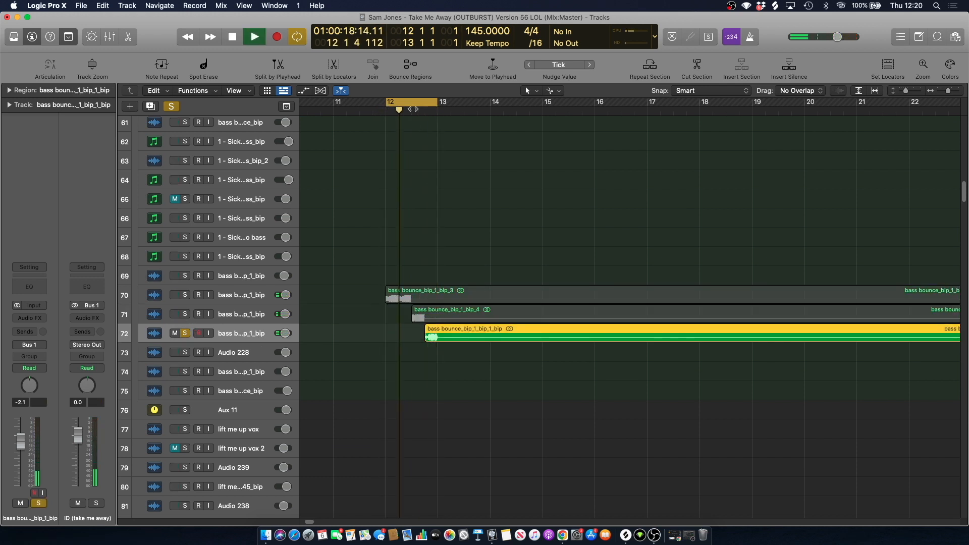
click(419, 101)
click(417, 120)
key(space)
click(171, 107)
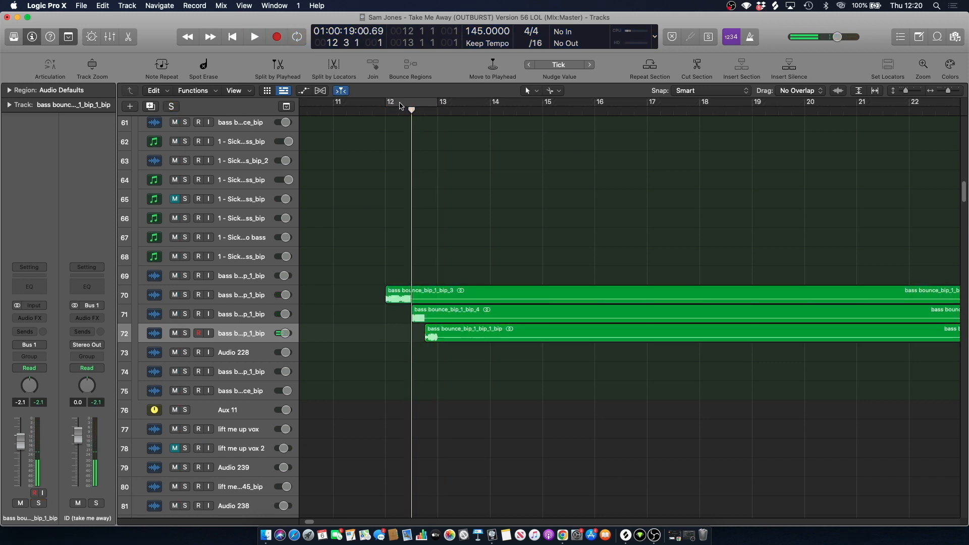
Play the full mix from beat 4 of bar 12 into bar 13 with the bass bounce tracks in view.
click(419, 147)
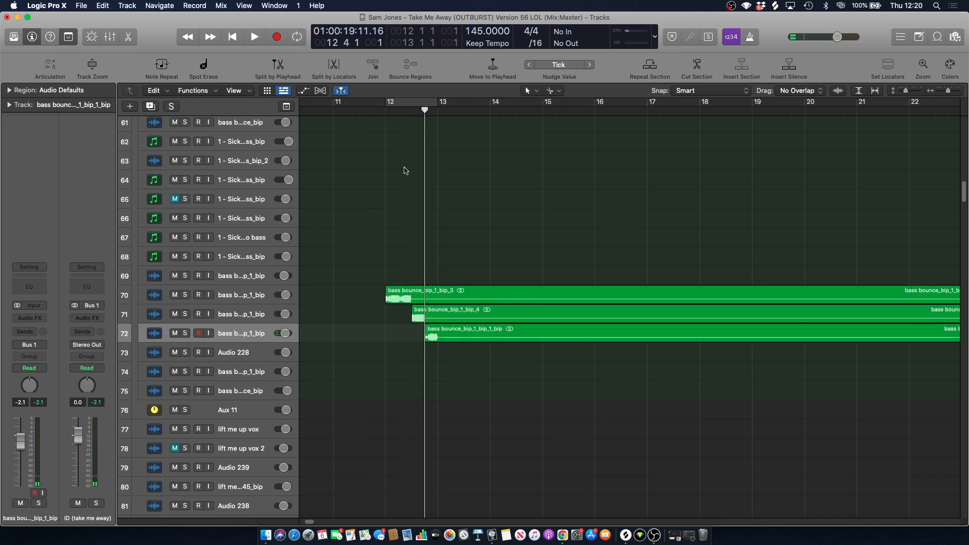
key(space)
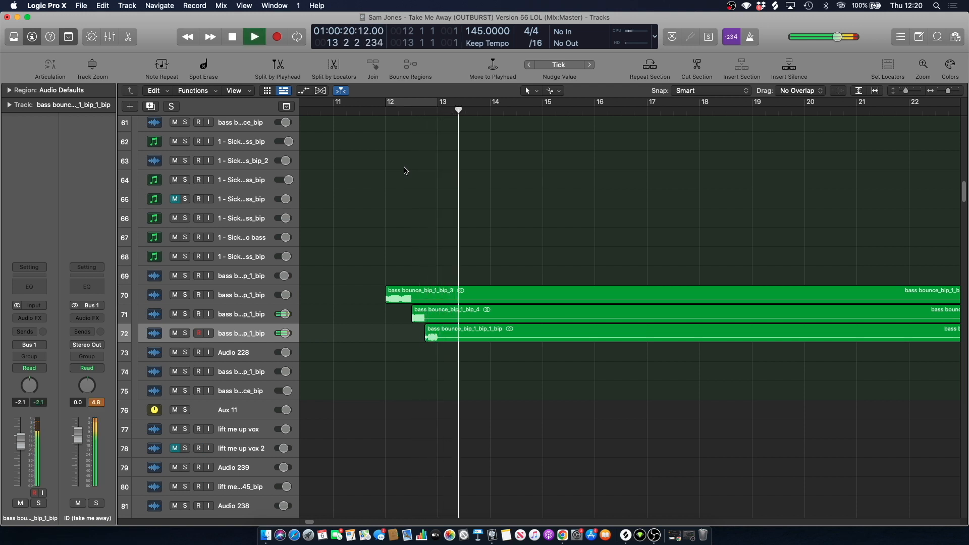
key(space)
Audition the Take Me Away bounce on track 10 in solo from beat 4 of bar 12 to bar 14 and turn its solo off.
scroll(439, 205, up, 8)
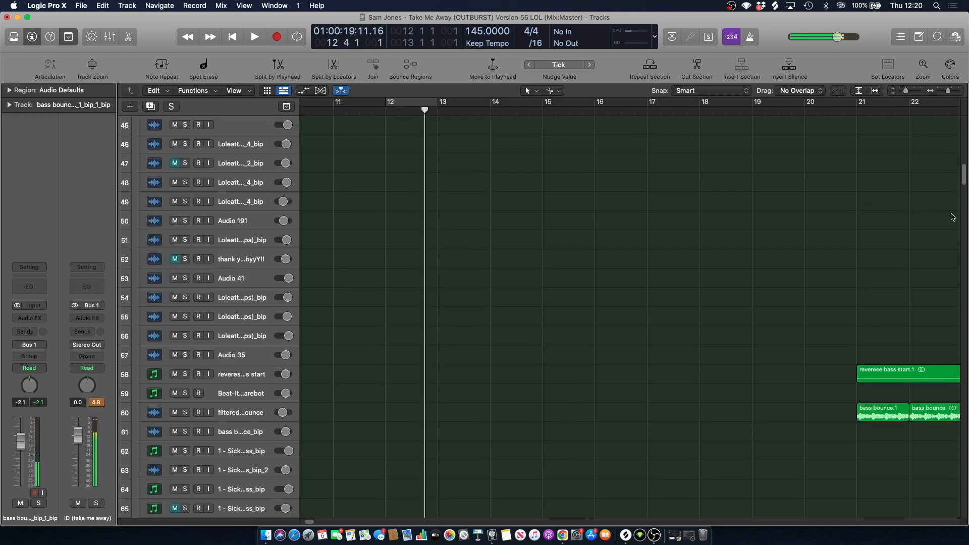
drag(964, 171, 955, 133)
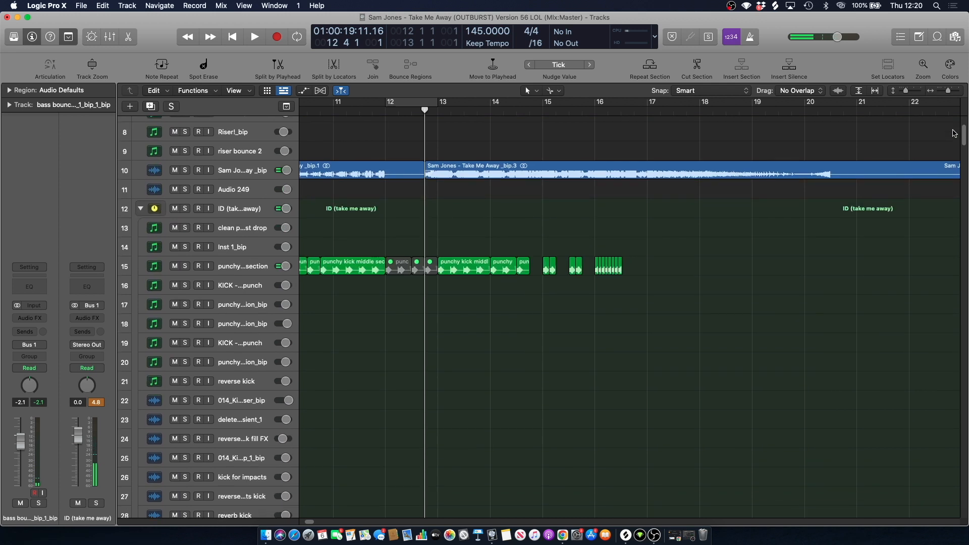
click(186, 171)
key(space)
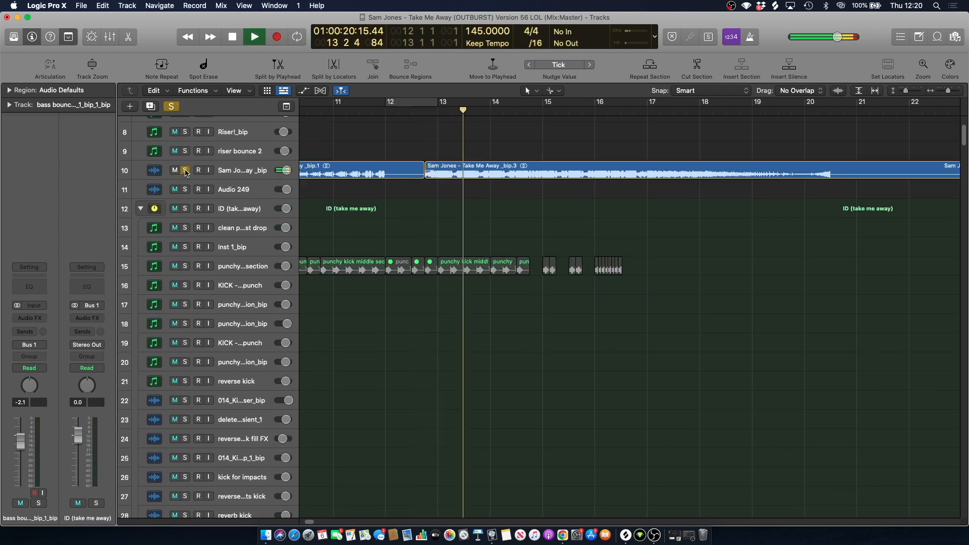
key(space)
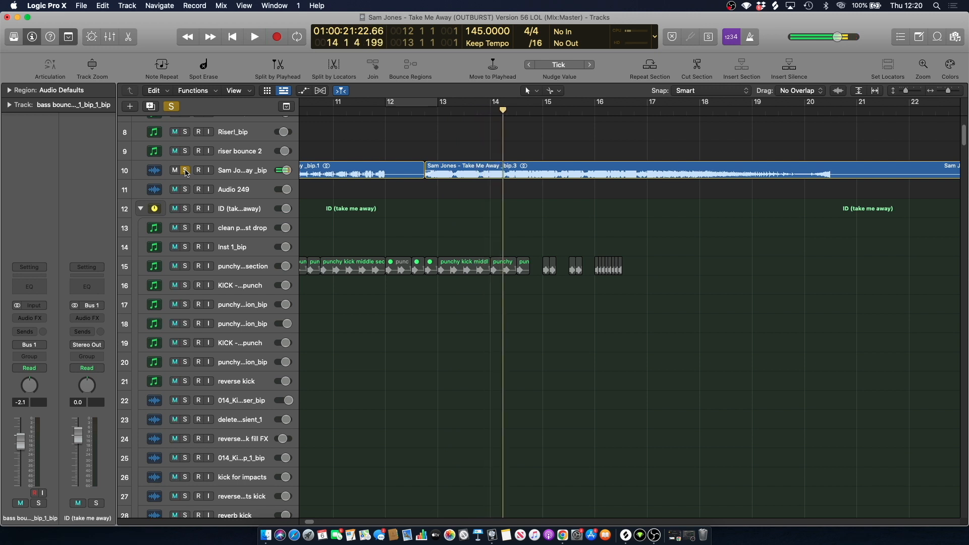
click(186, 171)
Play the full mix from bar 14 into bar 17 while browsing down to the snare, hat and clap stacks.
key(space)
scroll(476, 194, down, 5)
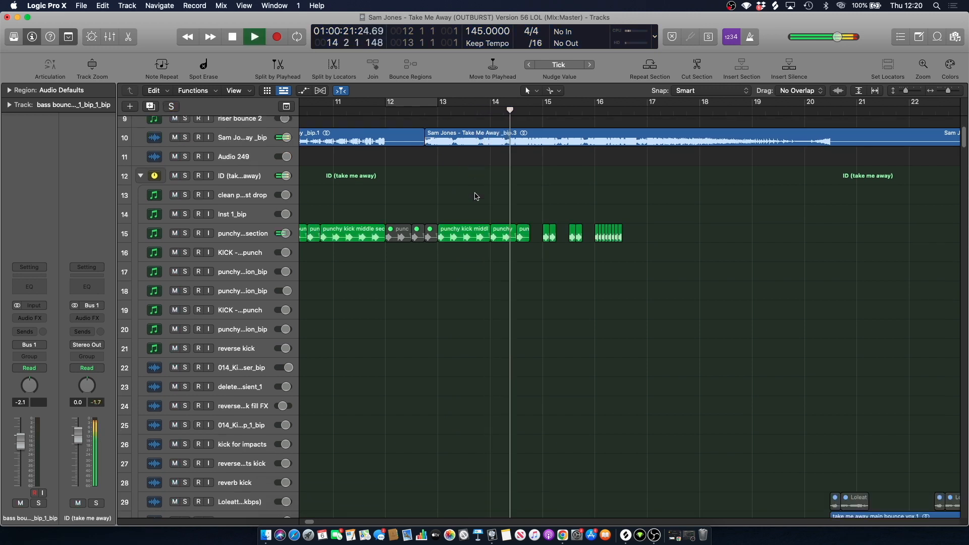
scroll(495, 242, up, 3)
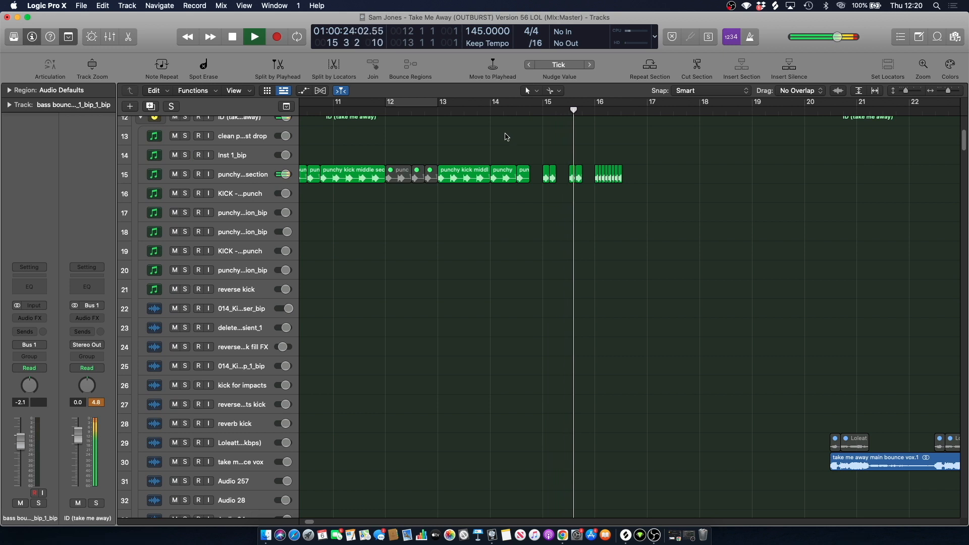
scroll(519, 181, down, 15)
scroll(522, 183, down, 20)
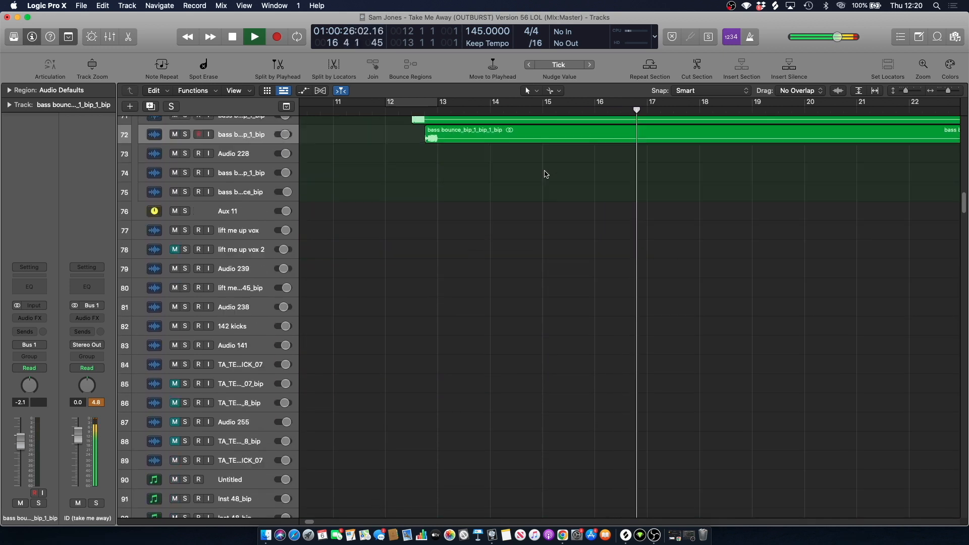
scroll(550, 183, down, 20)
key(space)
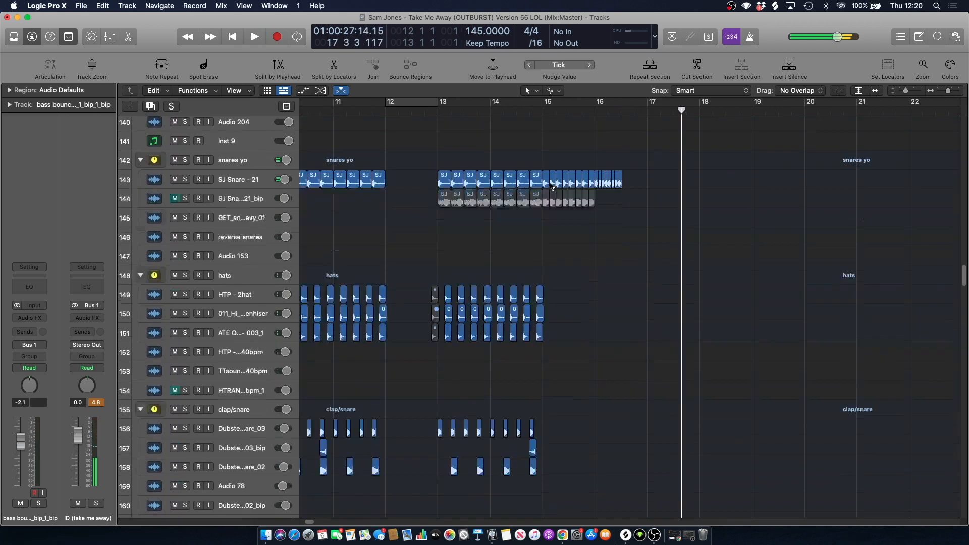
Audition the TA_TE bounce on track 2 in solo from the end of bar 15 into bar 17 and turn its solo off.
scroll(838, 291, up, 18)
drag(965, 252, 912, 81)
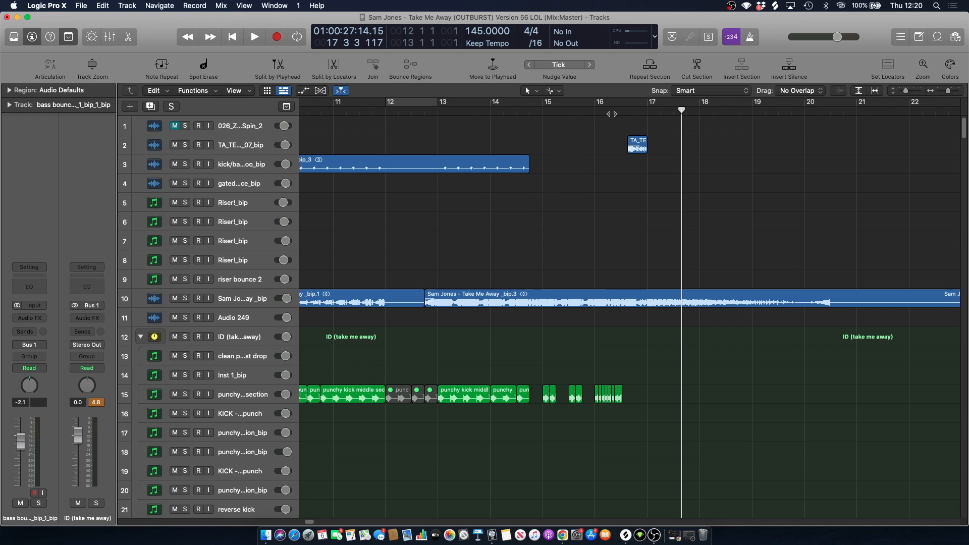
click(594, 110)
key(space)
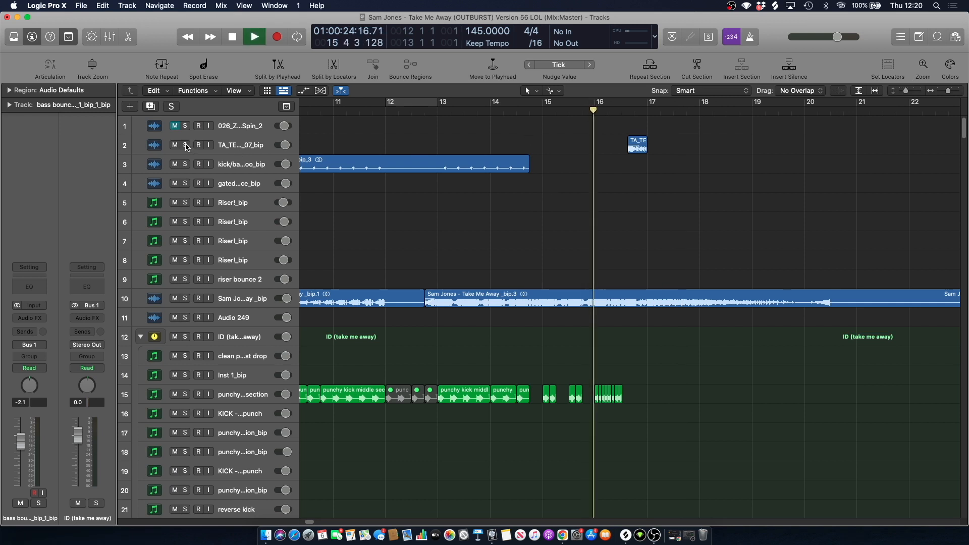
click(185, 146)
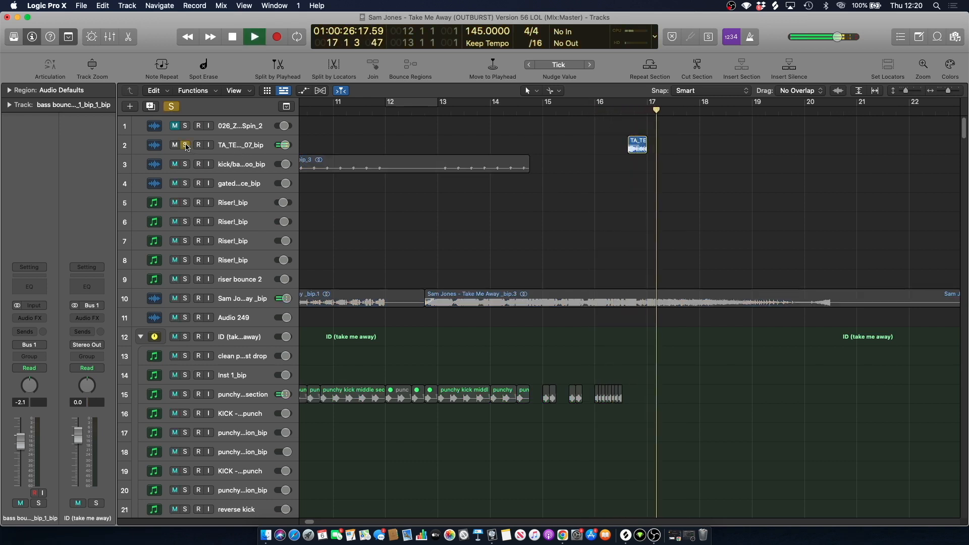
key(space)
click(186, 146)
Solo the Take Me Away bounce on track 10 and play it from beat 3 of bar 16 into bar 17.
click(232, 295)
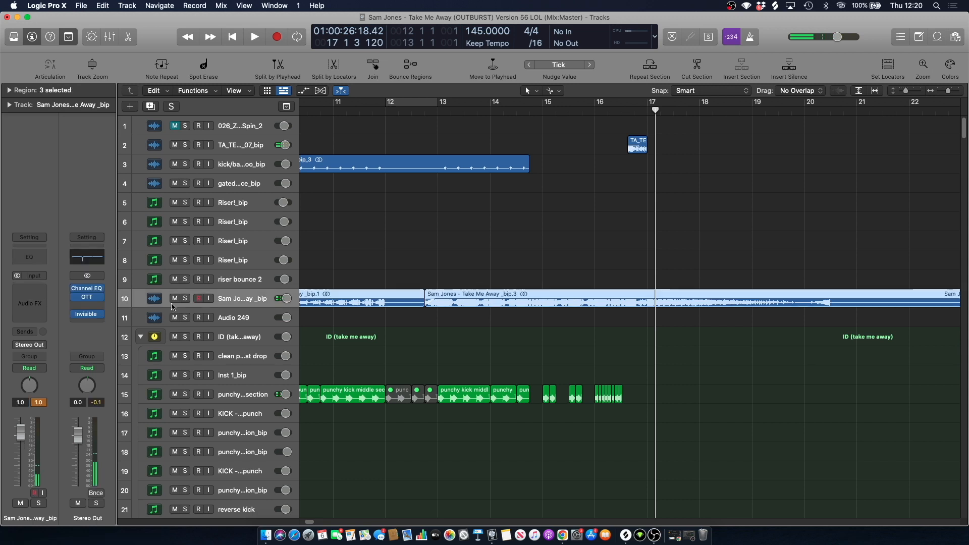
key(s)
click(621, 111)
key(space)
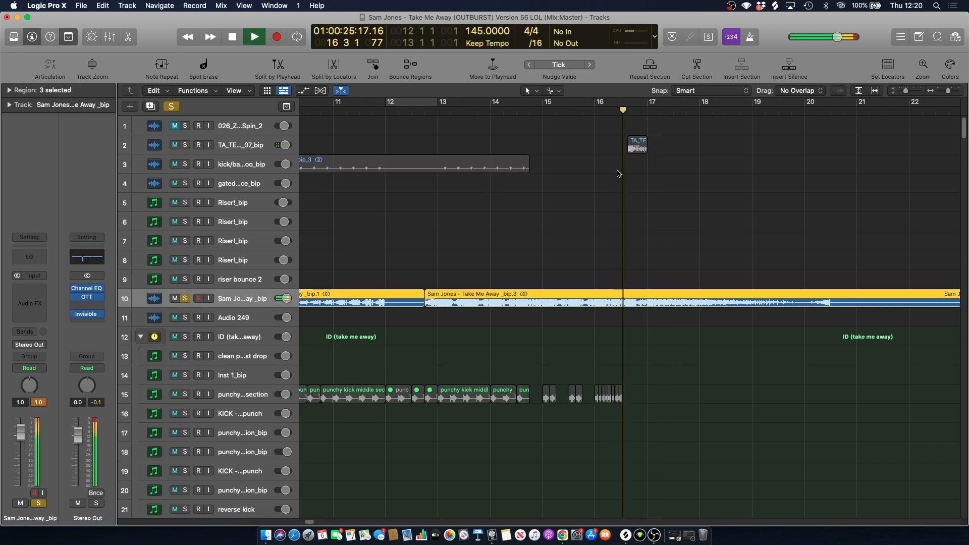
click(394, 490)
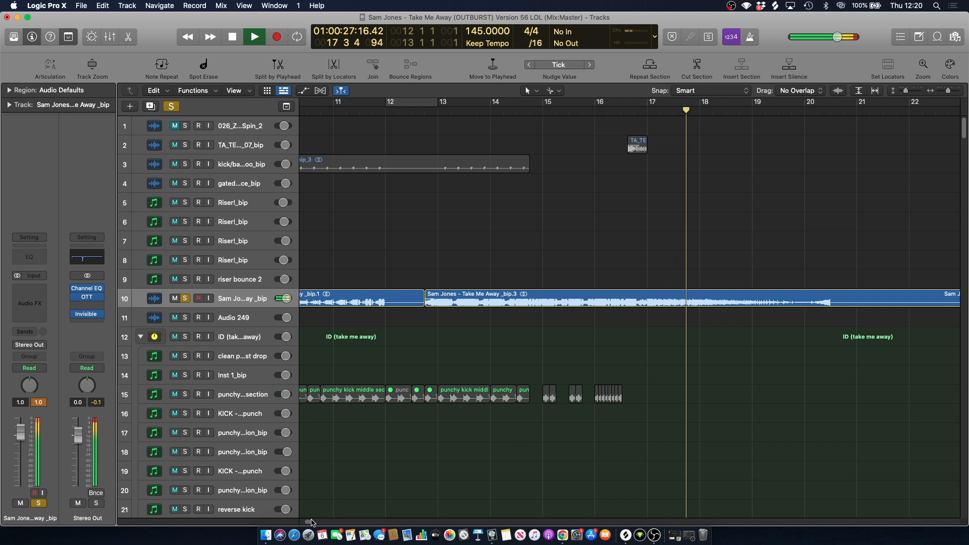
scroll(394, 364, left, 5)
key(space)
Play the soloed track 10 bounce from beat 4 of bar 16 to bar 20 and turn its solo off.
click(451, 112)
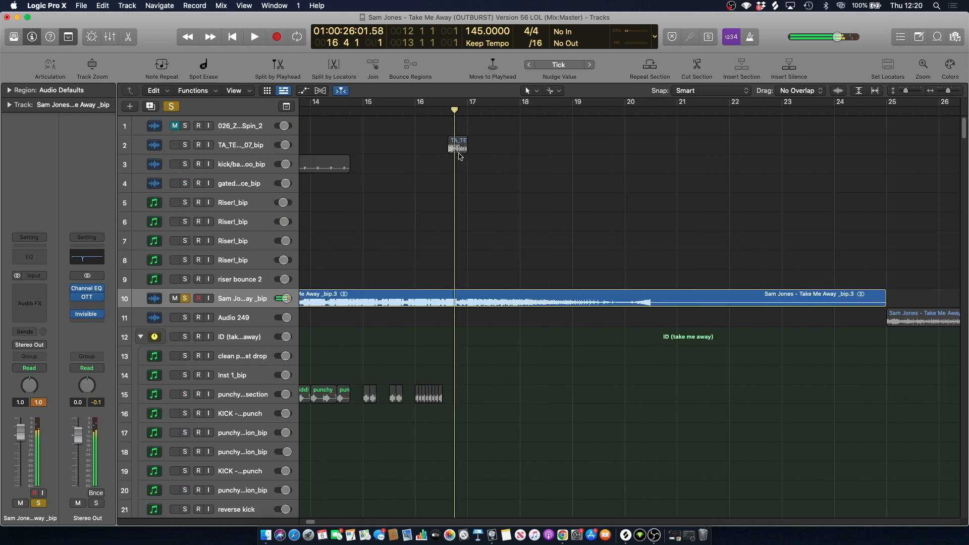
click(234, 304)
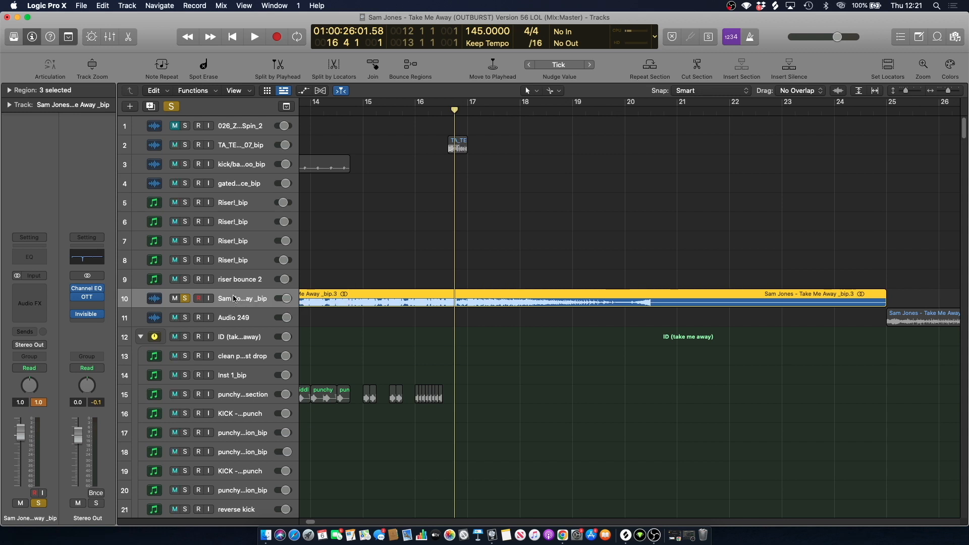
key(space)
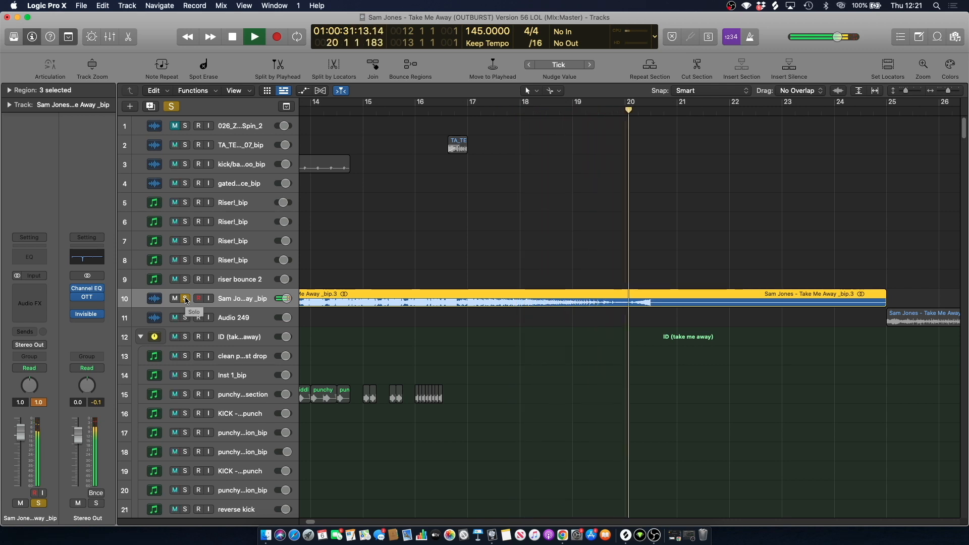
click(186, 298)
key(space)
Play the full mix from beat 4 of bar 16 into bar 20 while browsing down the track list past track 300.
click(441, 107)
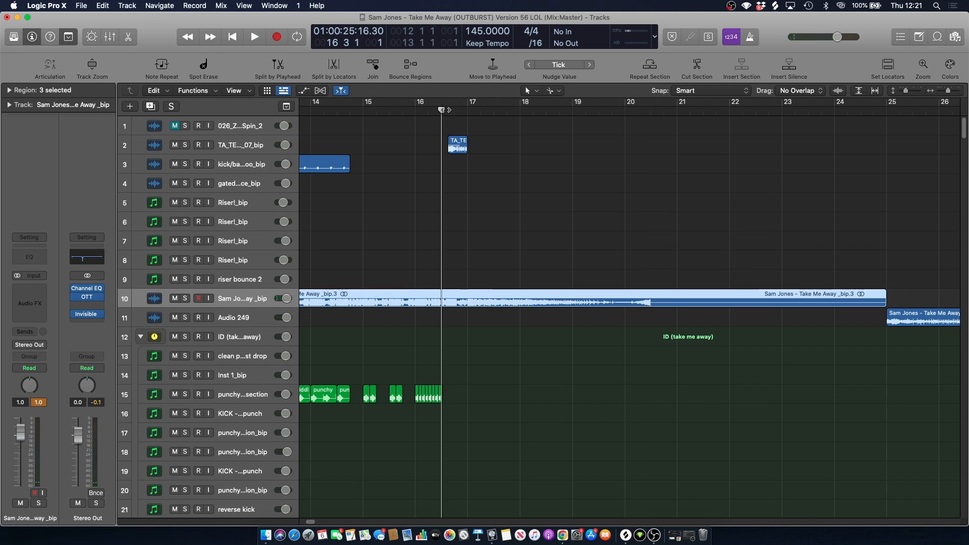
click(468, 108)
click(435, 169)
click(454, 108)
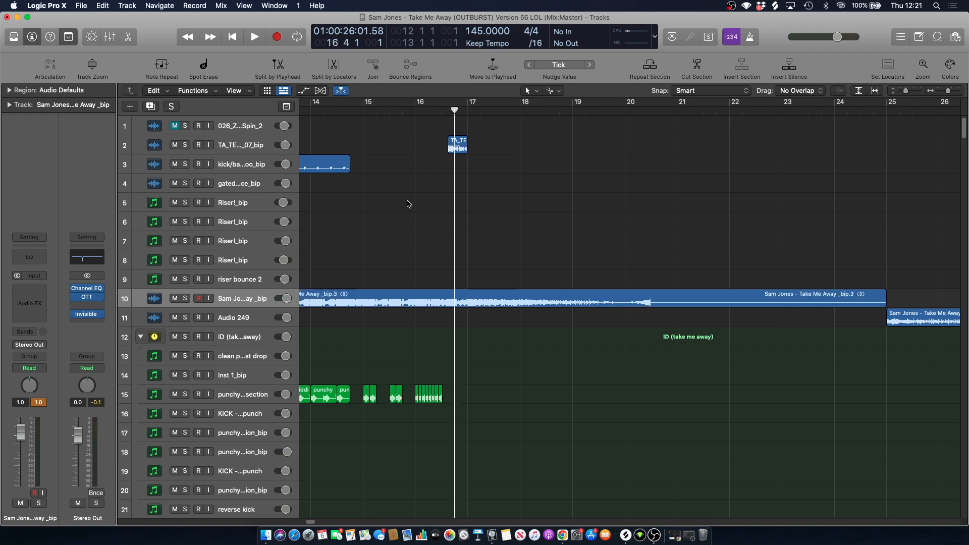
scroll(409, 204, down, 5)
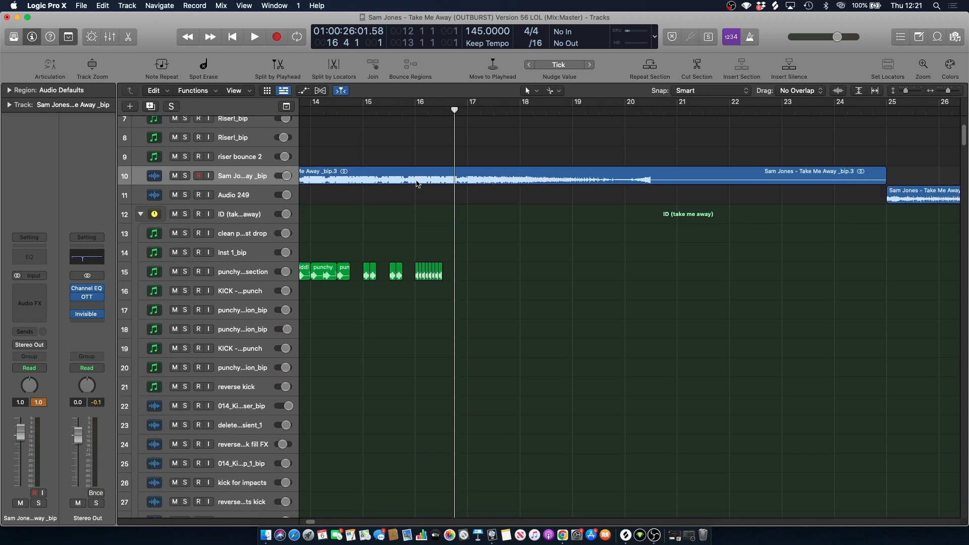
scroll(428, 227, down, 15)
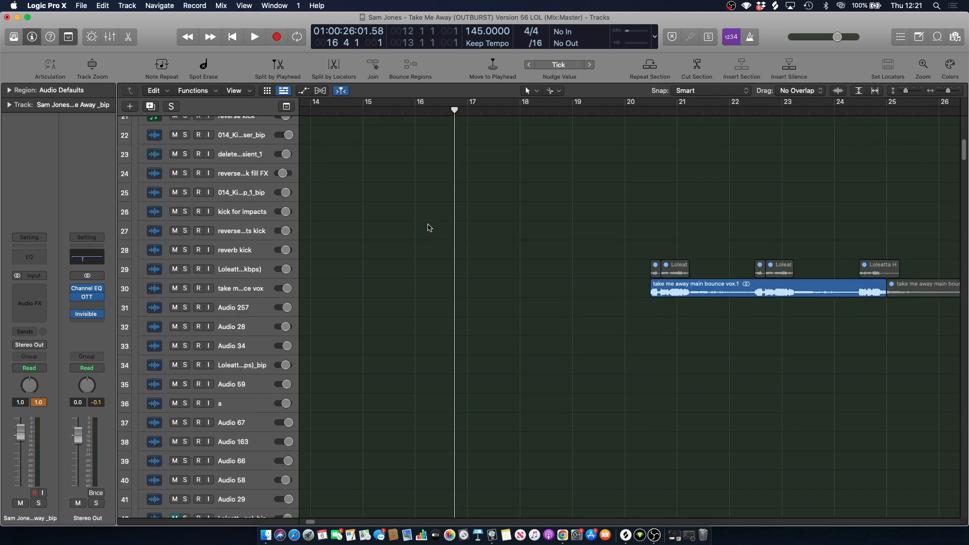
scroll(428, 228, down, 20)
key(space)
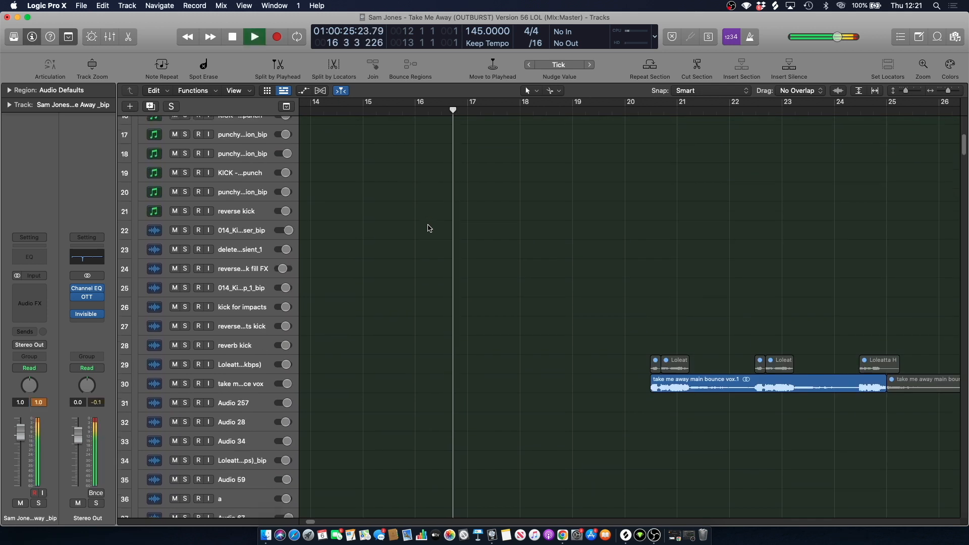
scroll(451, 227, down, 20)
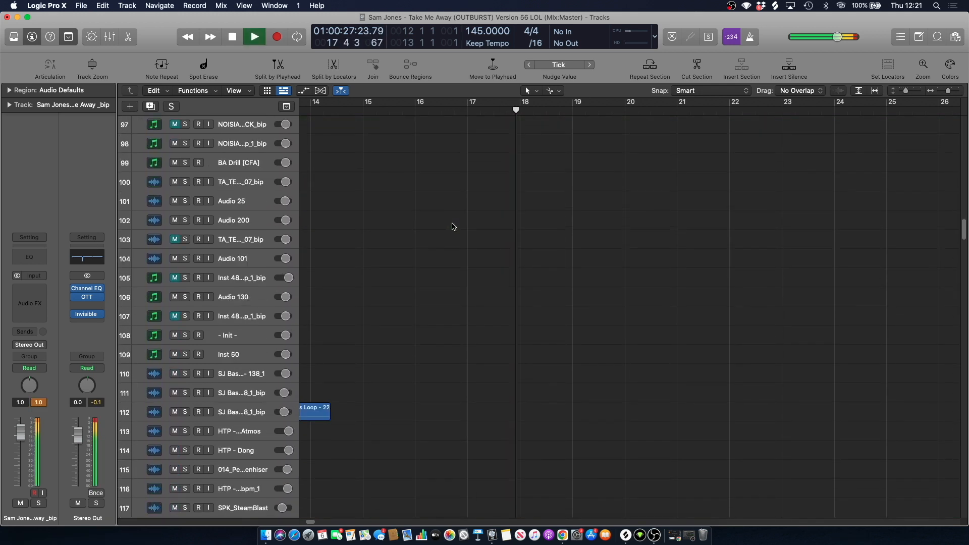
scroll(454, 228, down, 20)
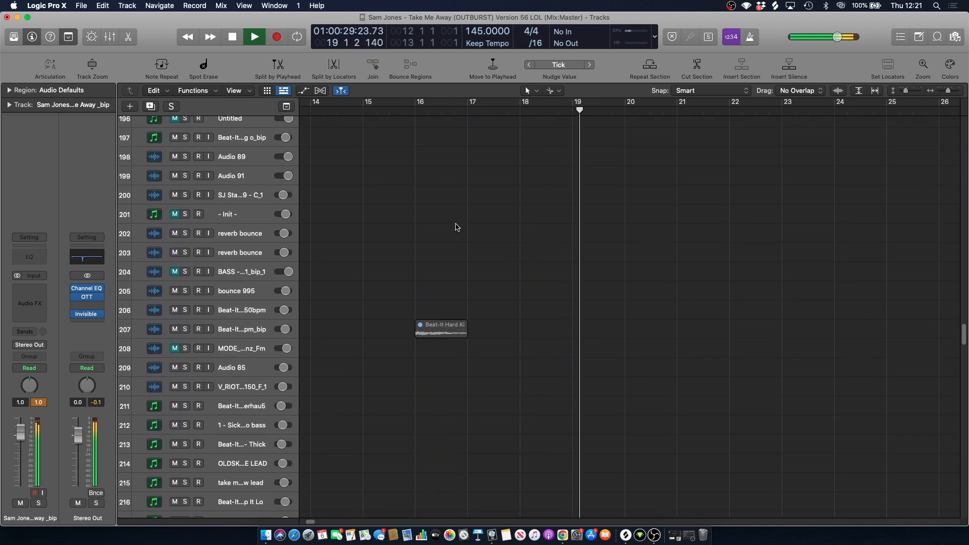
scroll(458, 227, down, 20)
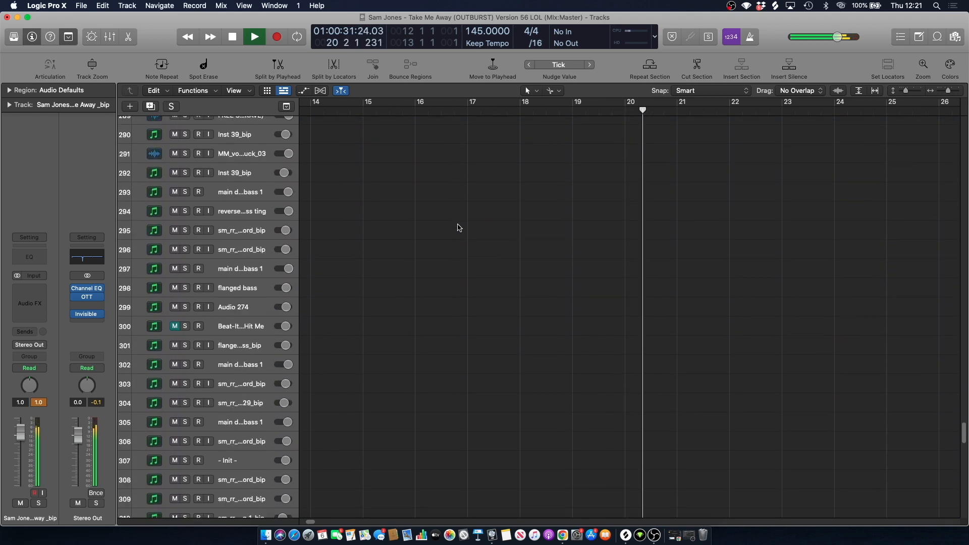
key(space)
Audition the take me away bounce vox on track 30 in solo from bar 20 through bar 21 and turn its solo off.
scroll(458, 228, down, 5)
drag(305, 524, 310, 525)
drag(965, 485, 888, 158)
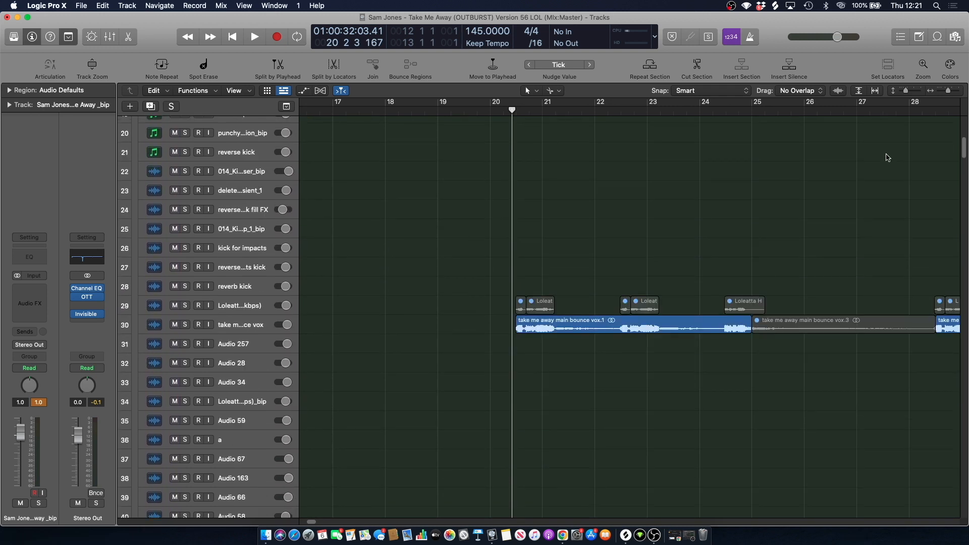
click(227, 323)
key(ctrl+s)
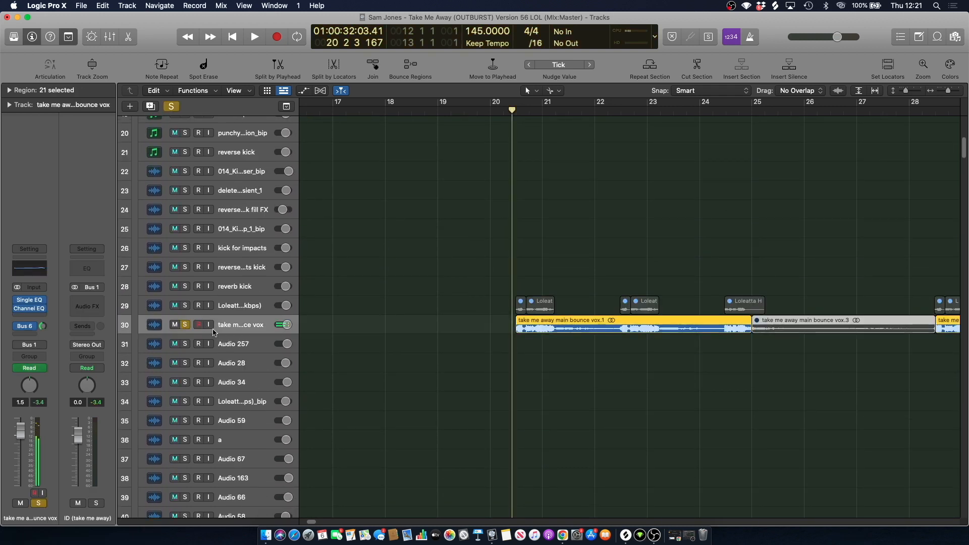
key(space)
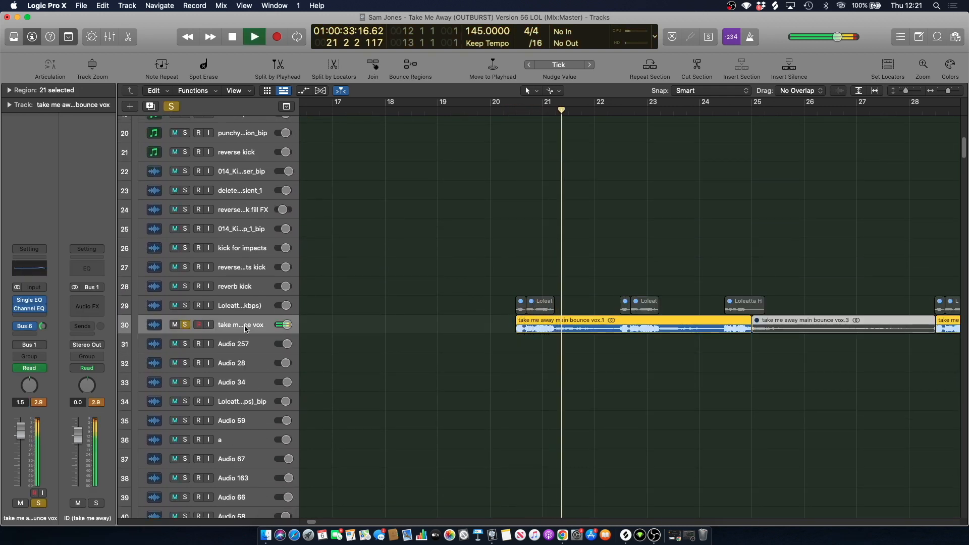
key(space)
key(ctrl+s)
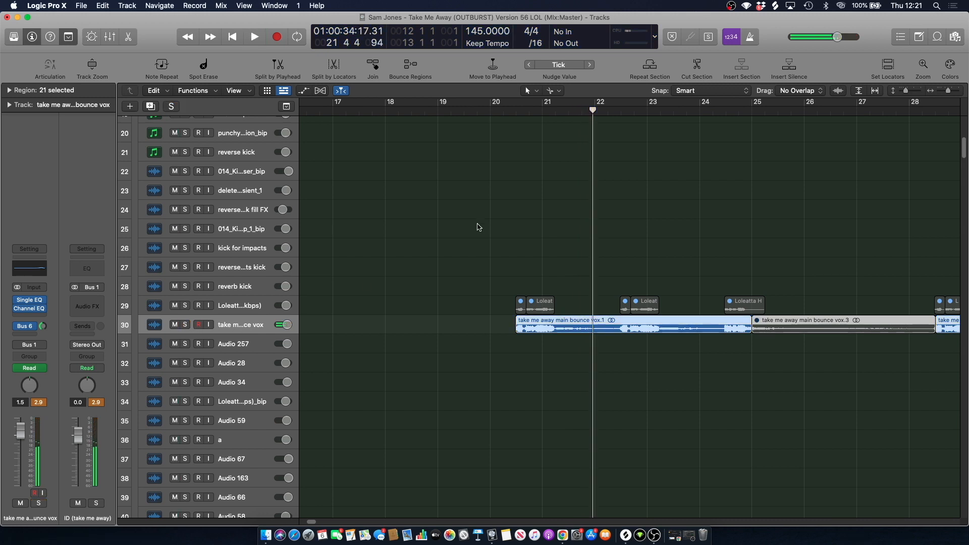
Place the playhead at beat 2 of bar 20, just before the vocal entry, and select the bounce vox track 30.
click(513, 107)
click(499, 168)
click(495, 112)
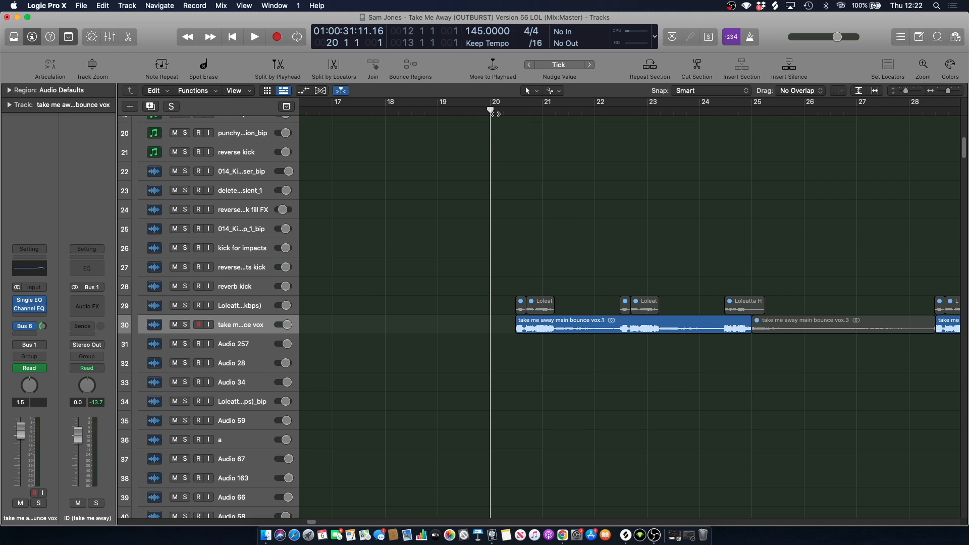
click(500, 111)
click(515, 112)
click(500, 112)
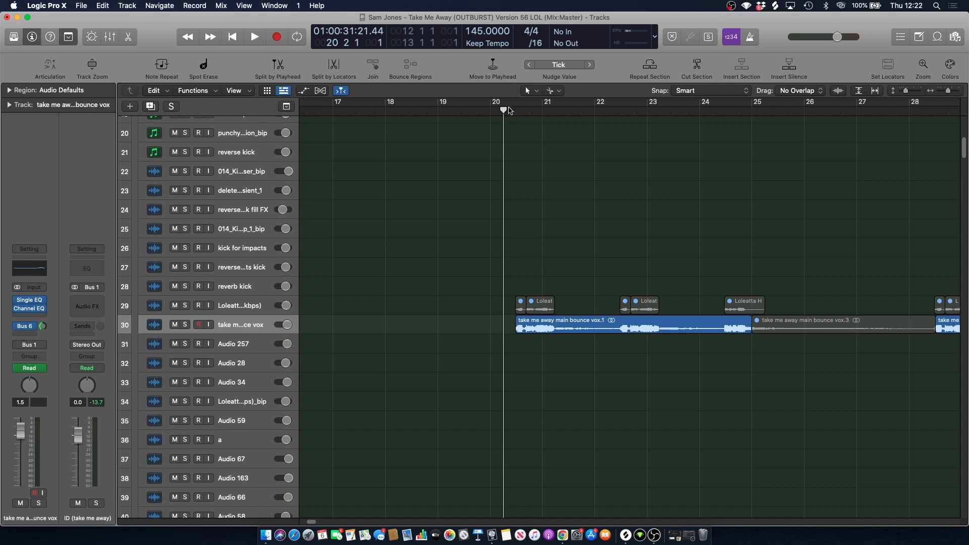
click(240, 324)
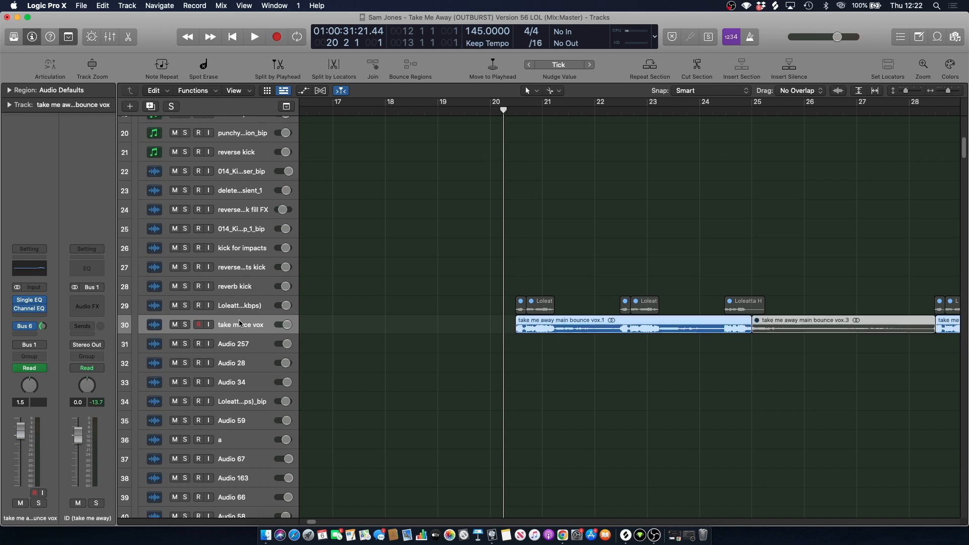
Solo the original Loleatta acapella on track 29 and unmute its first two regions in bars 20 and 21.
click(231, 302)
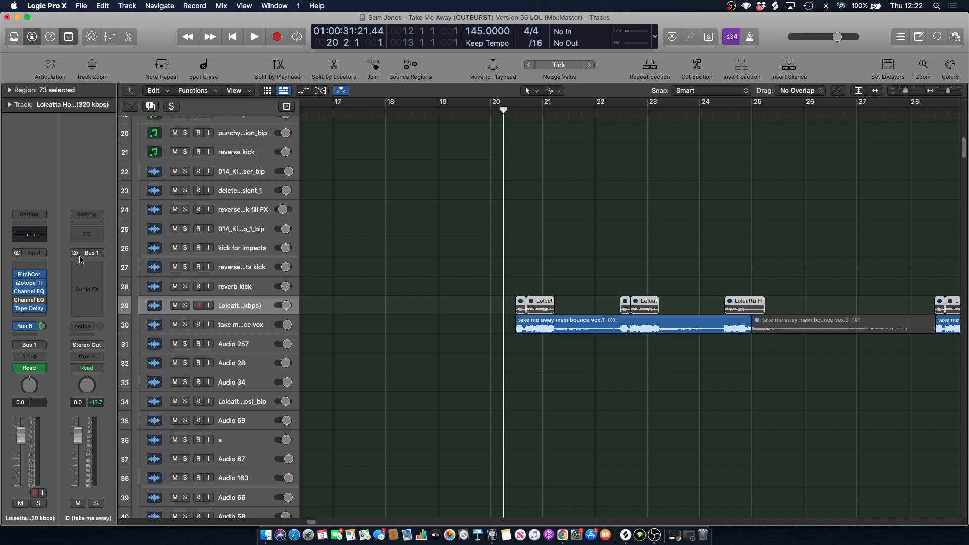
click(186, 306)
drag(412, 277, 546, 302)
right_click(547, 303)
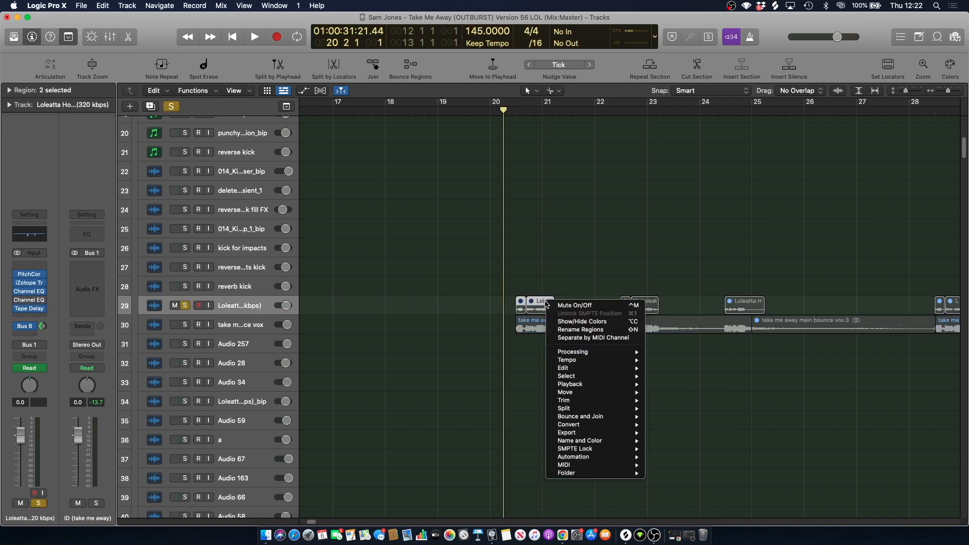
click(578, 306)
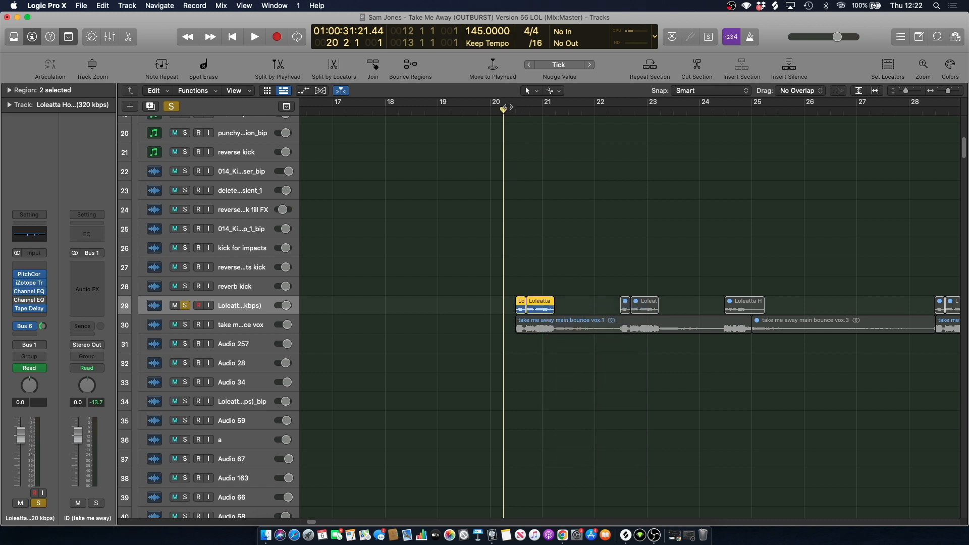
Set a cycle from beat 3 of bar 20 to bar 22 and play the soloed acapella regions.
drag(507, 105, 594, 106)
drag(499, 104, 516, 104)
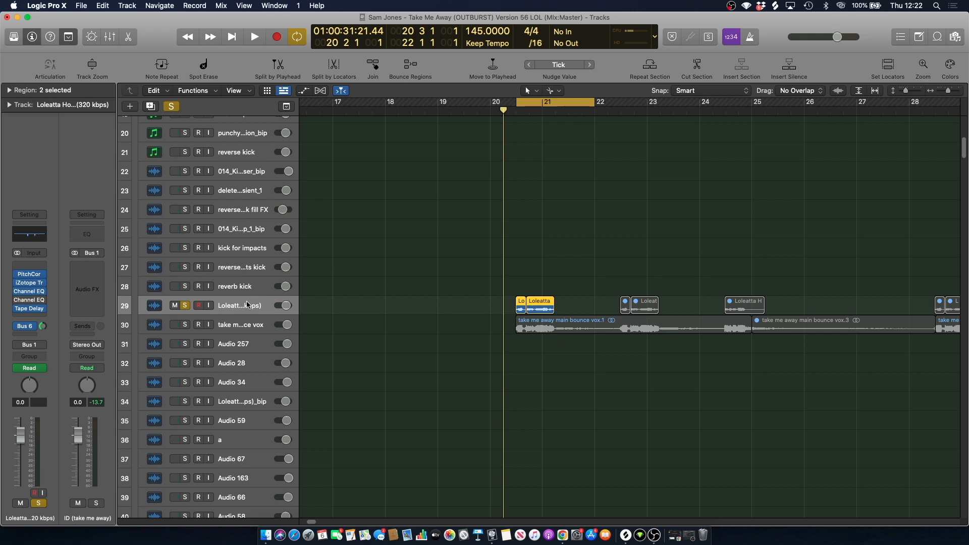
key(space)
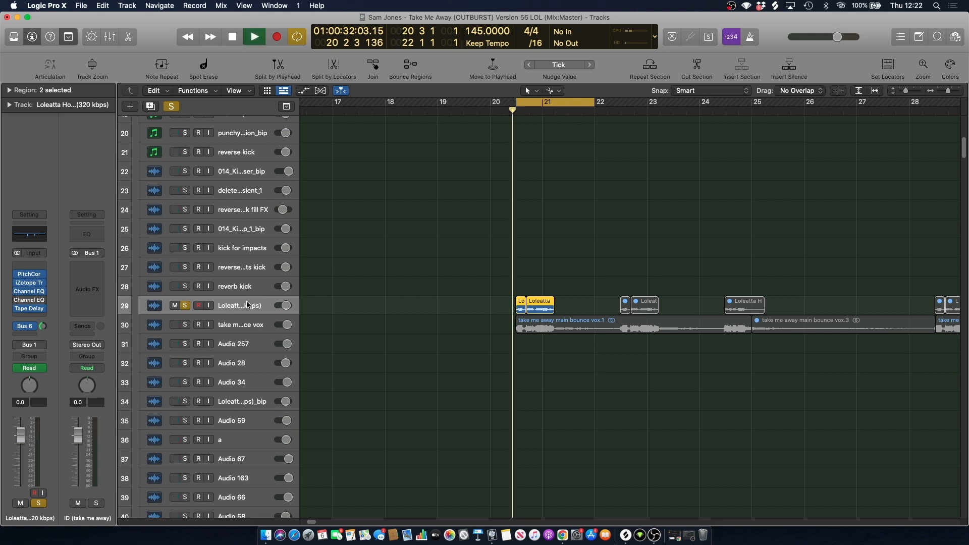
key(space)
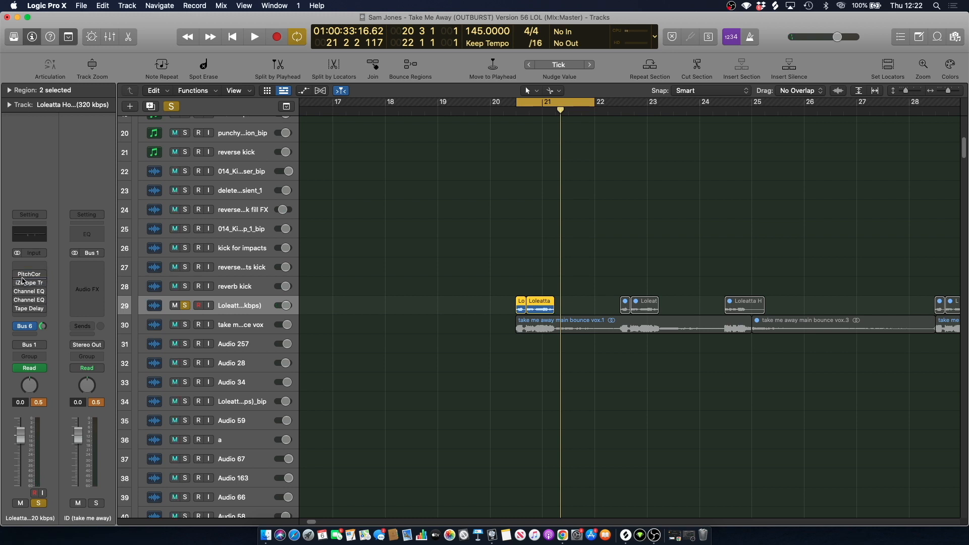
Audition the cycled acapella with only the Tape Delay active and the other track 29 plug-ins bypassed.
key(space)
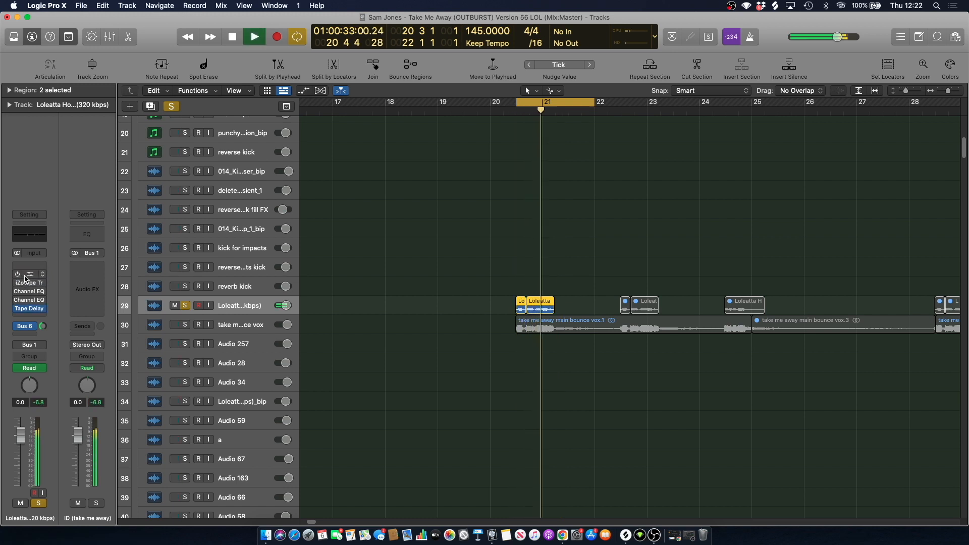
key(space)
key(space)
key(space)
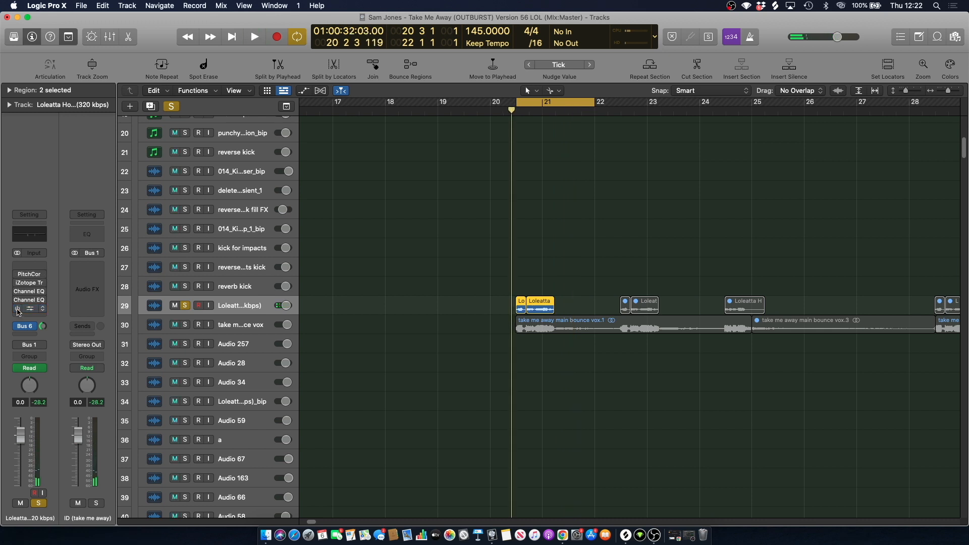
key(space)
key(space)
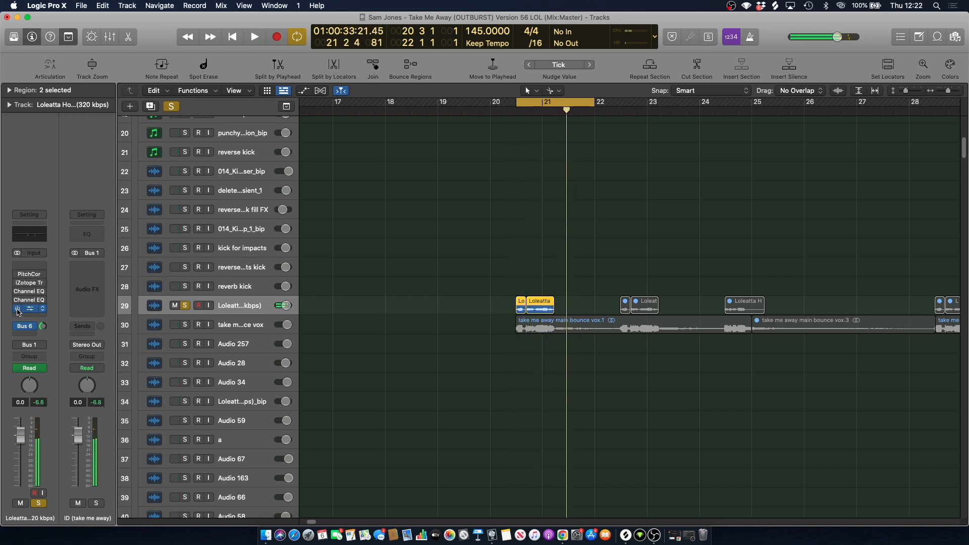
Open Pitch Correction on track 29, audition the acapella with it enabled and close its window.
click(27, 276)
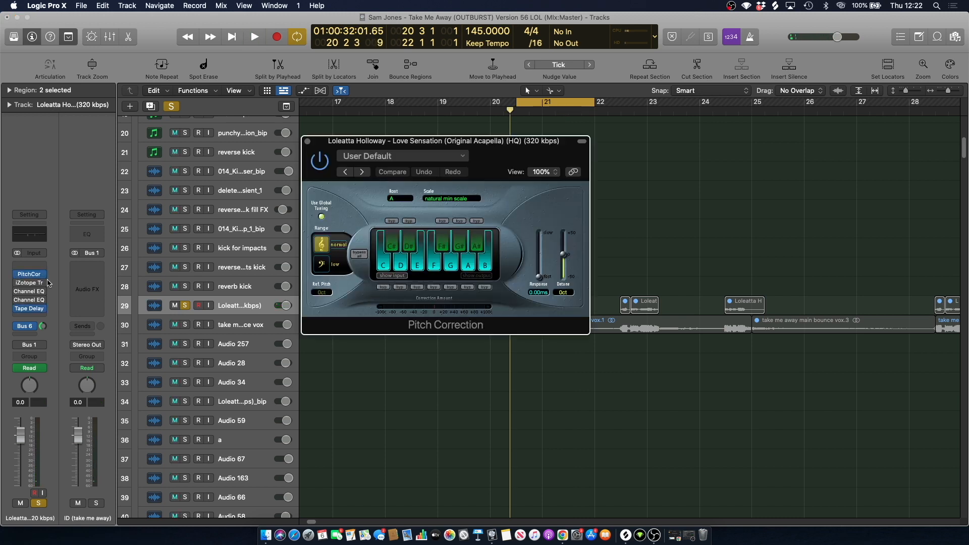
key(space)
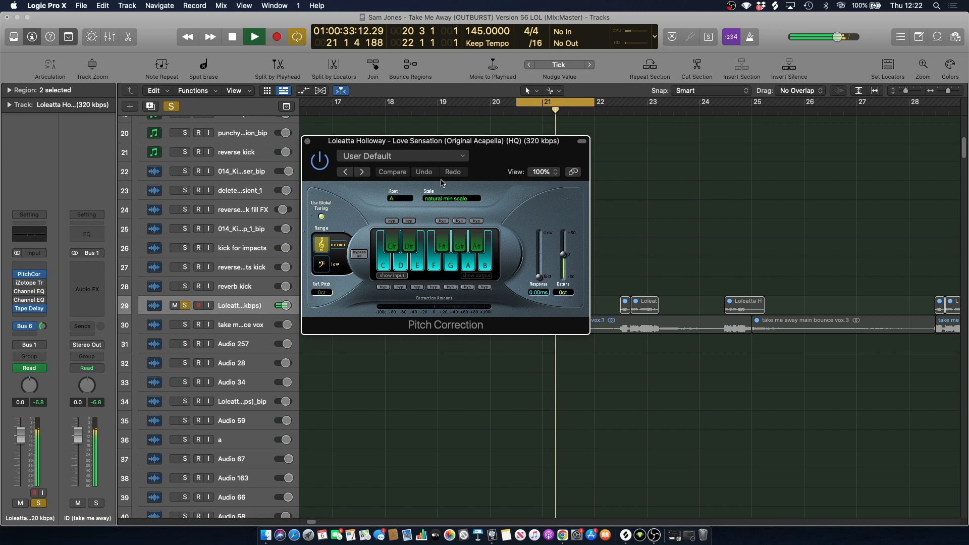
key(space)
click(307, 142)
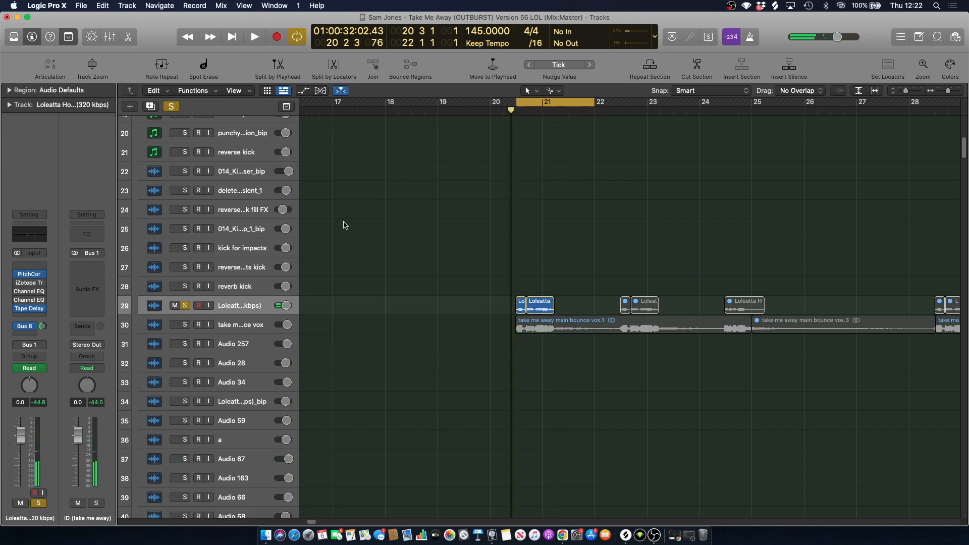
Open iZotope Trash 2 on track 29 and play the acapella with it enabled.
click(28, 284)
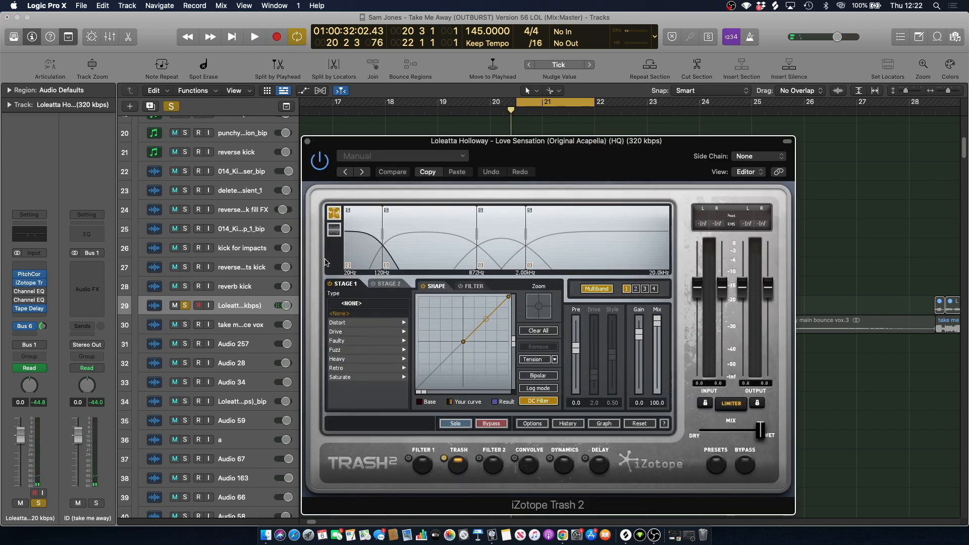
key(space)
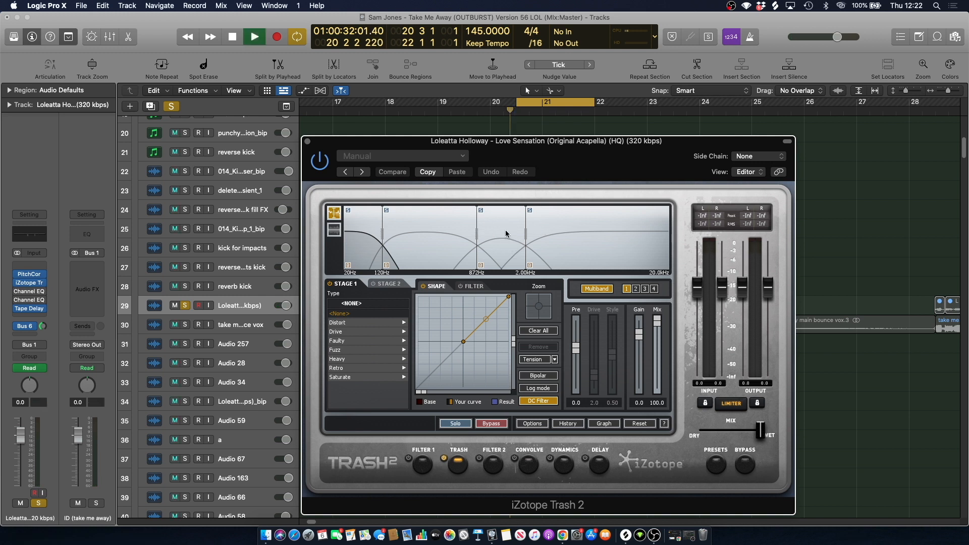
Review the Trash 2 distortion settings of each frequency band on vocal track 29, and close the plug-in.
key(space)
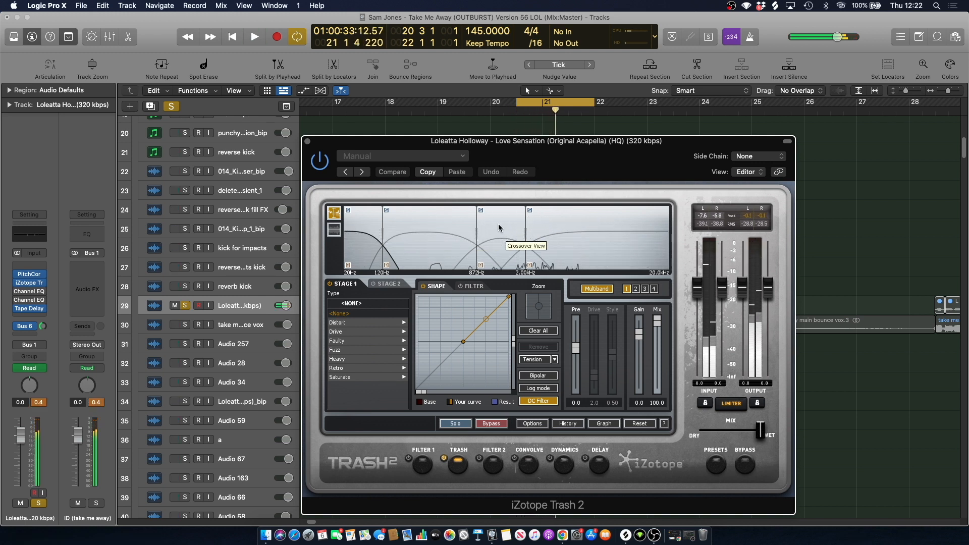
click(430, 226)
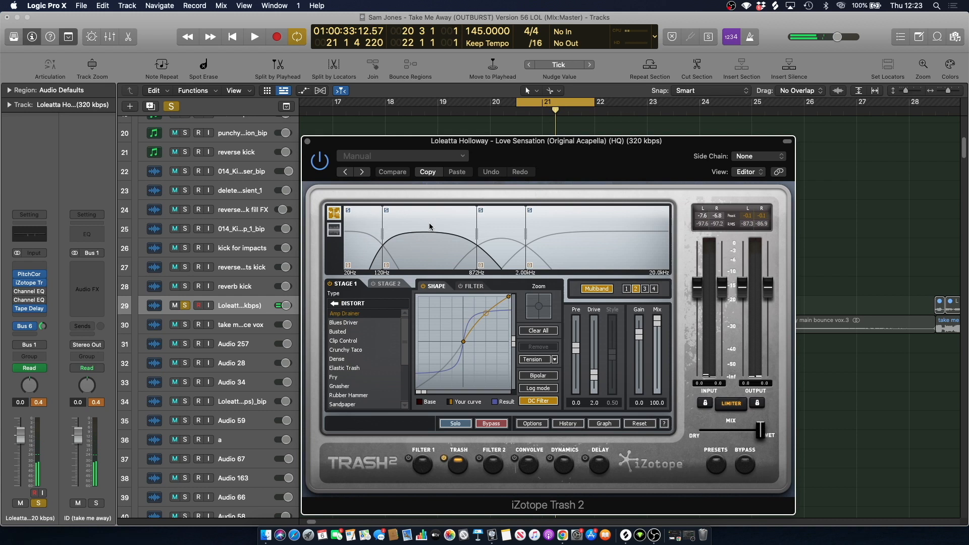
click(508, 221)
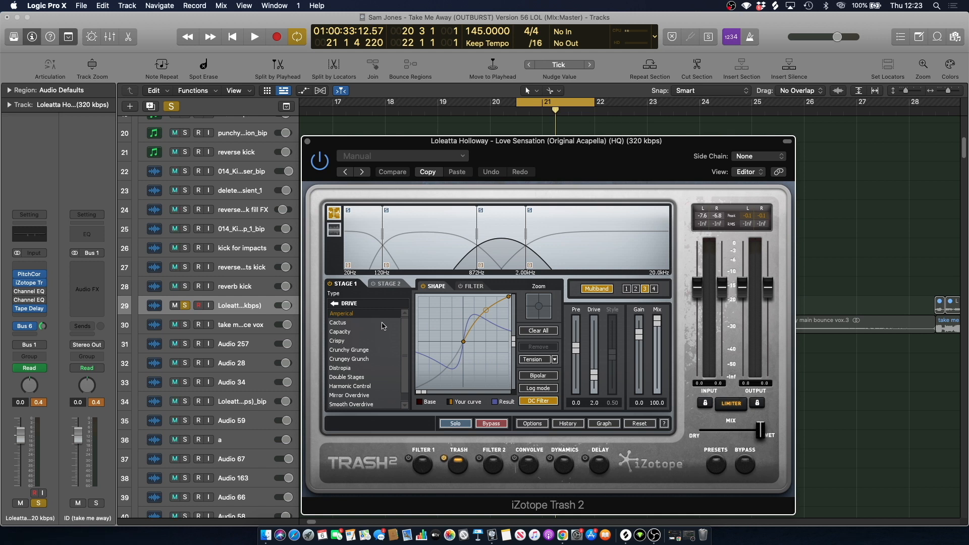
double_click(486, 310)
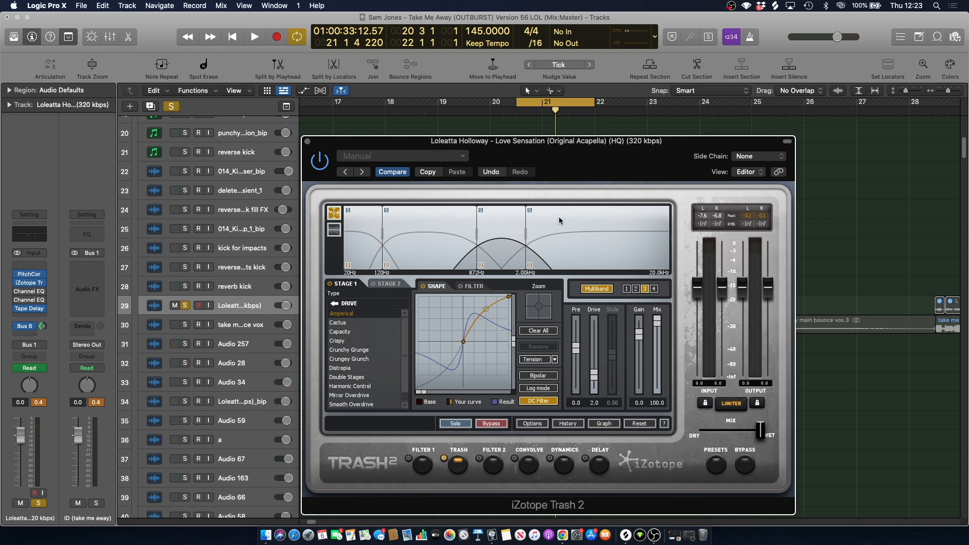
click(553, 236)
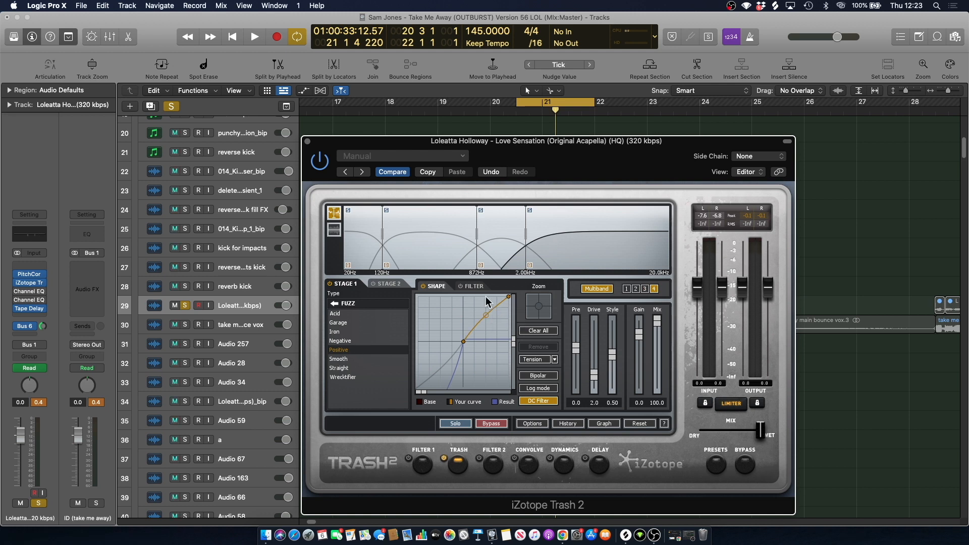
key(super+w)
Audition vocal track 29 with its first Channel EQ bypassed and re-enabled to compare the effect of the narrow cuts.
key(space)
key(space)
click(234, 313)
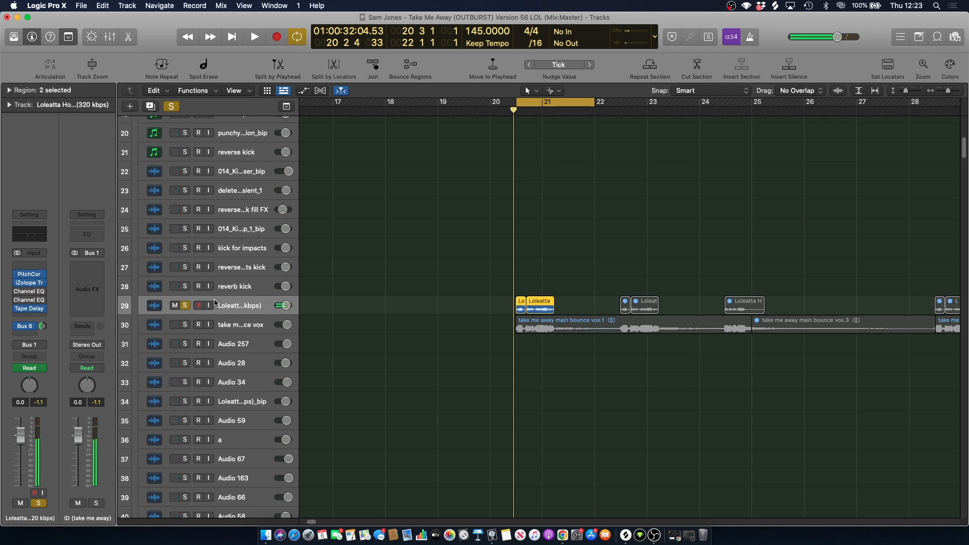
click(21, 291)
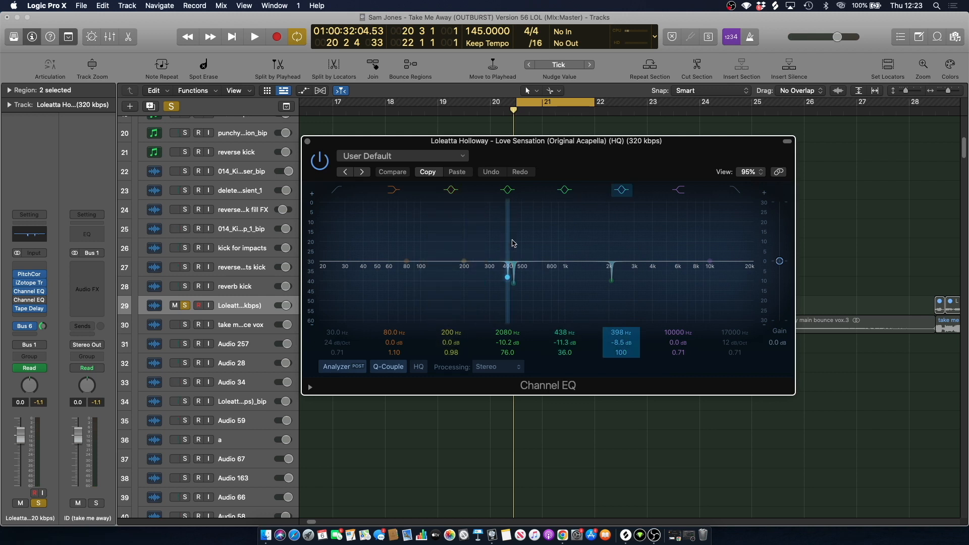
key(space)
click(320, 162)
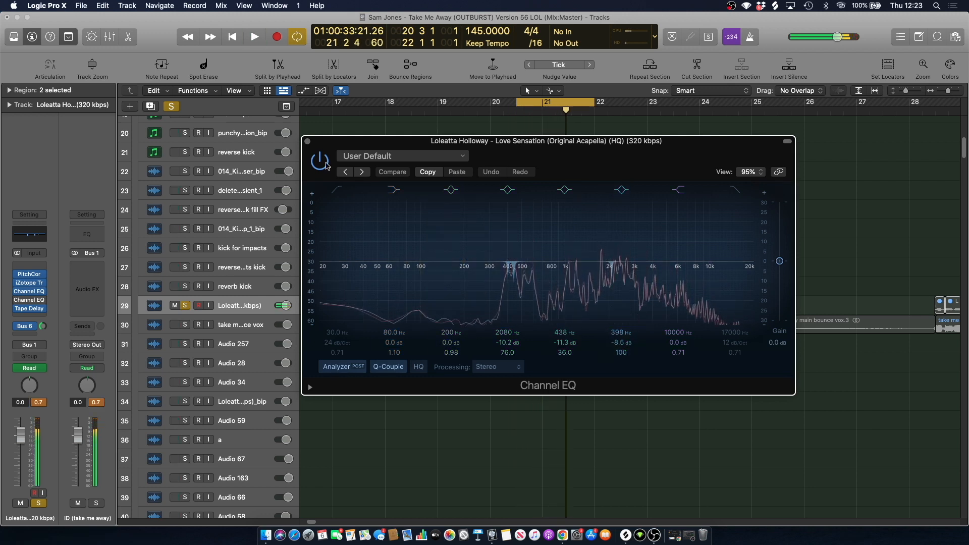
click(320, 162)
click(308, 142)
key(space)
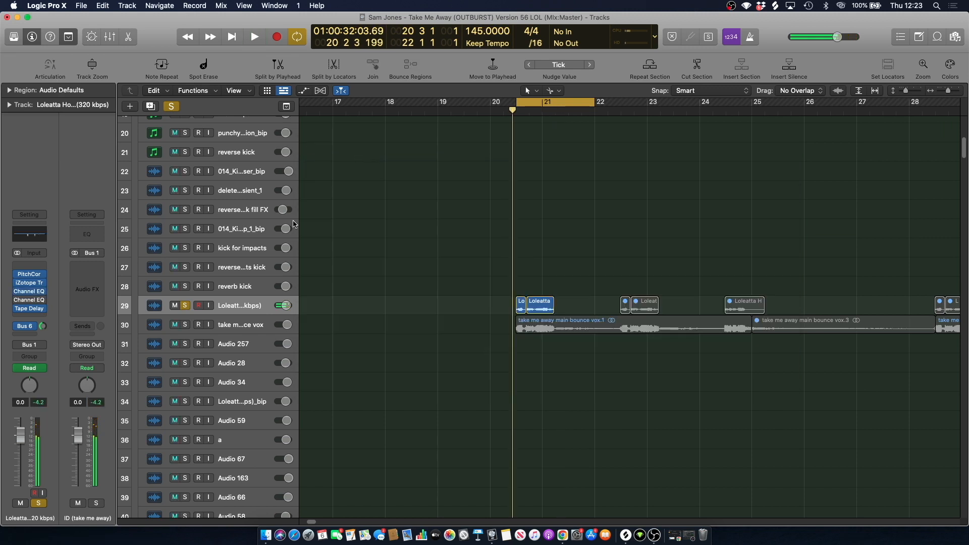
Review the Tape Delay settings on the vocal track and the SilverVerb settings on its Bus 6 reverb aux.
click(29, 309)
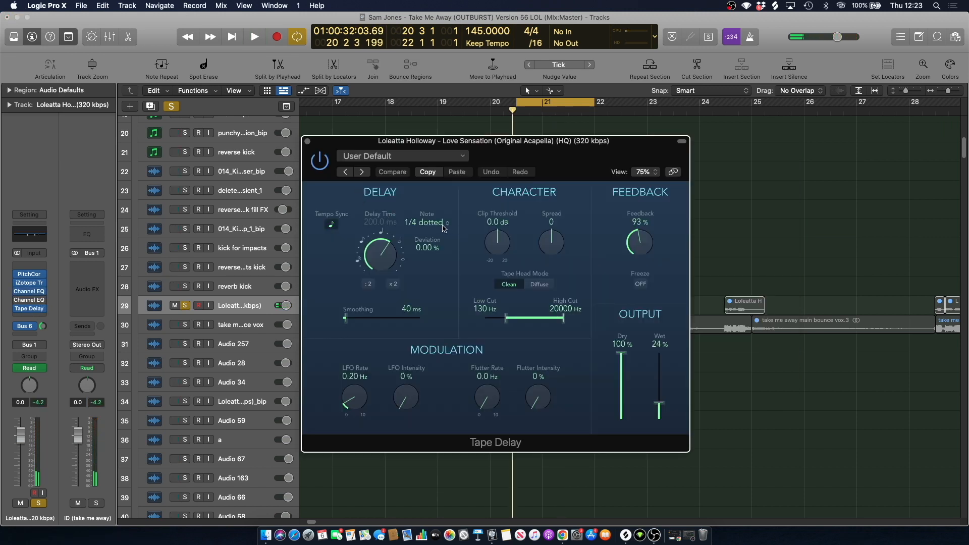
click(308, 141)
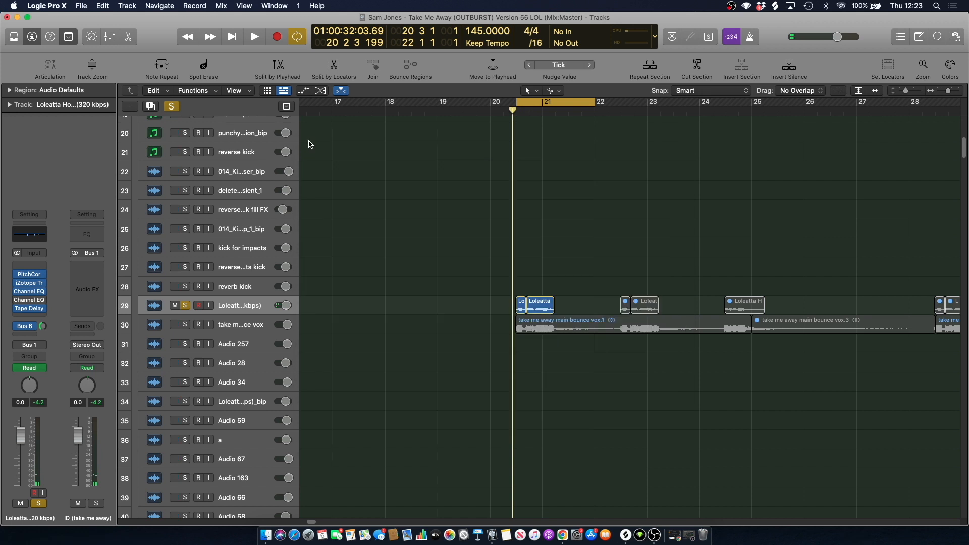
click(16, 331)
key(Escape)
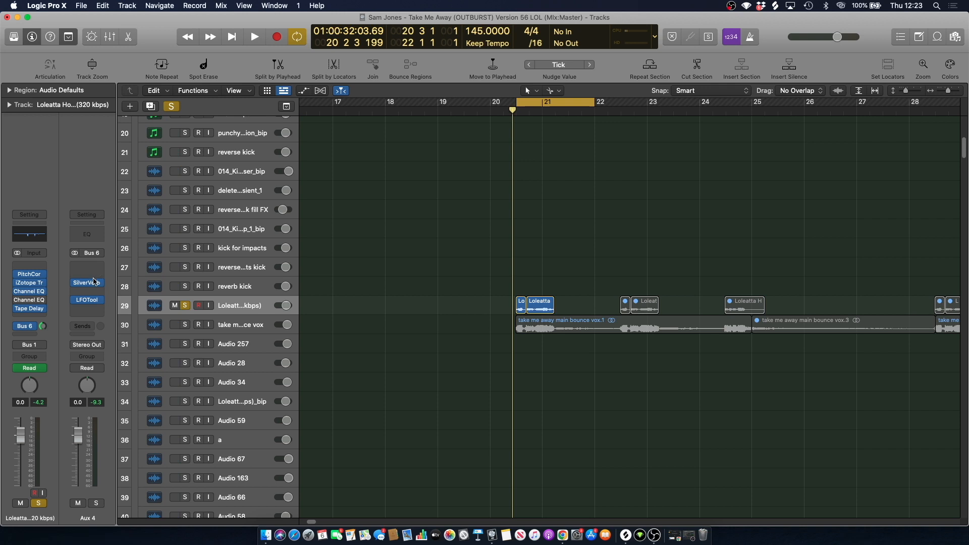
click(86, 282)
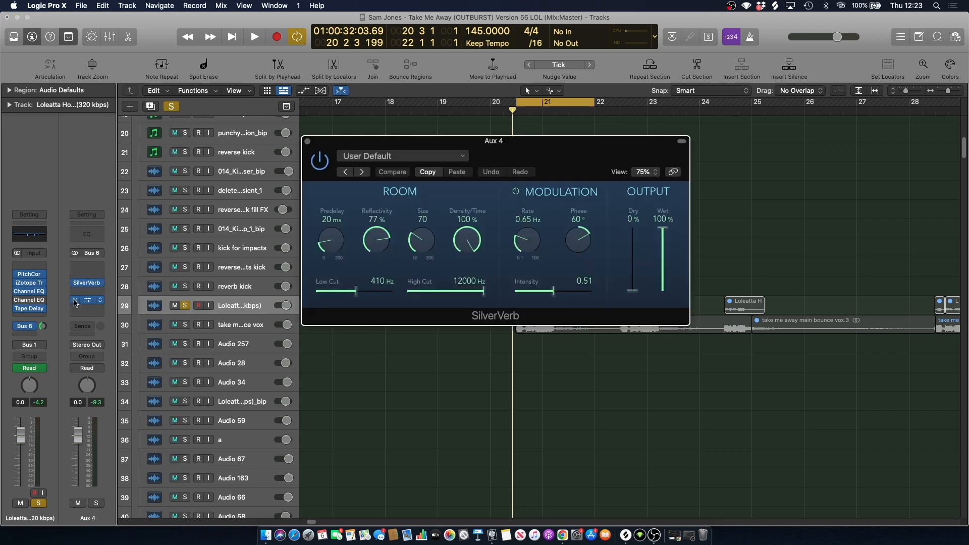
click(308, 141)
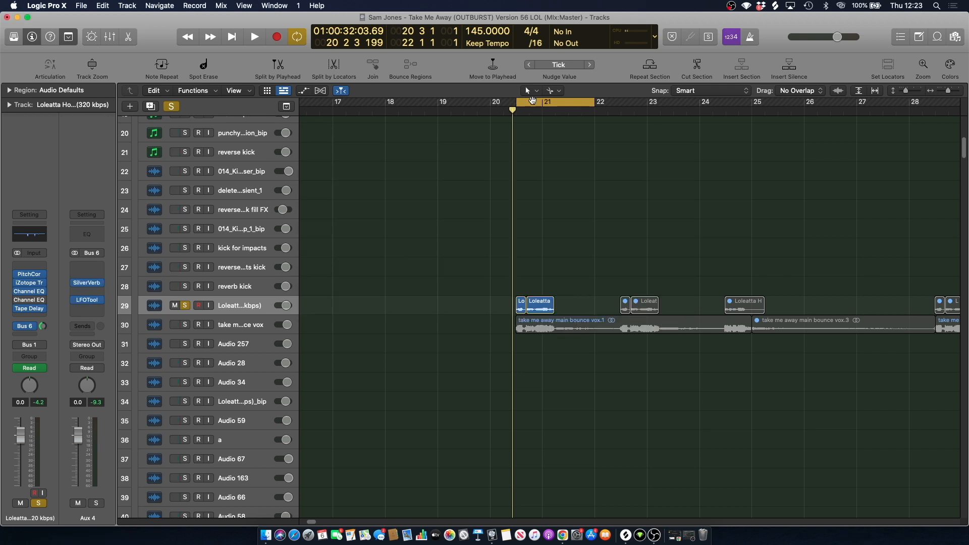
Turn off cycle and solo, mute the original vocal on track 29, and play the arrangement from bar 20.
click(533, 100)
key(comma)
click(171, 107)
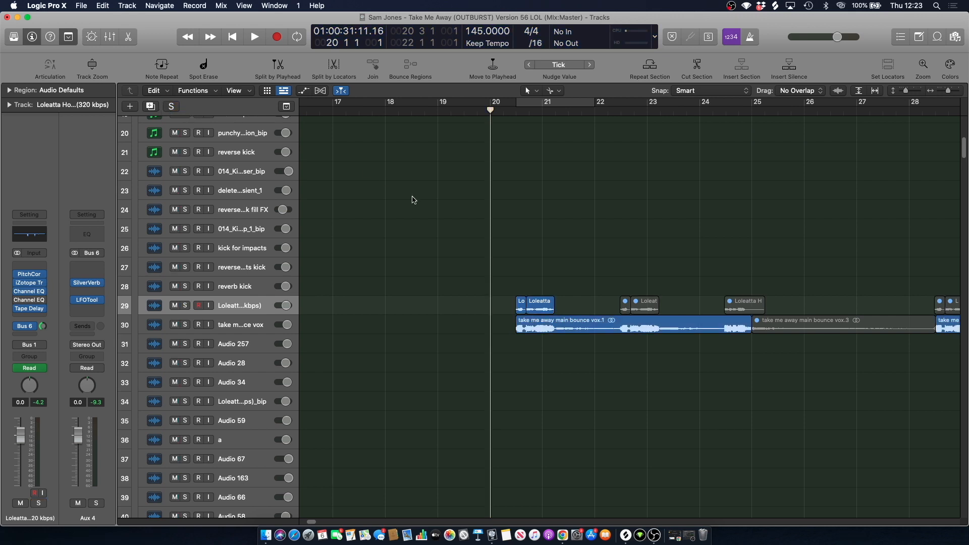
click(178, 306)
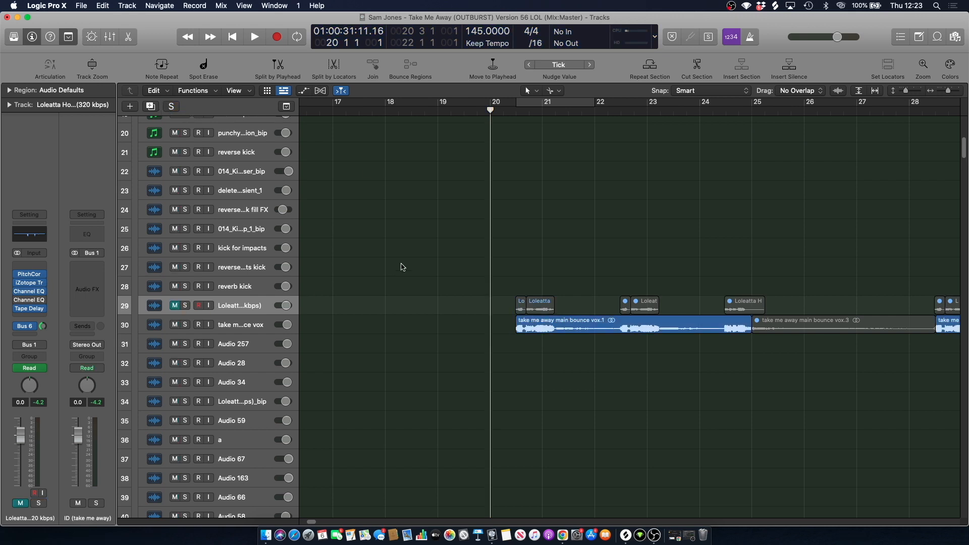
key(space)
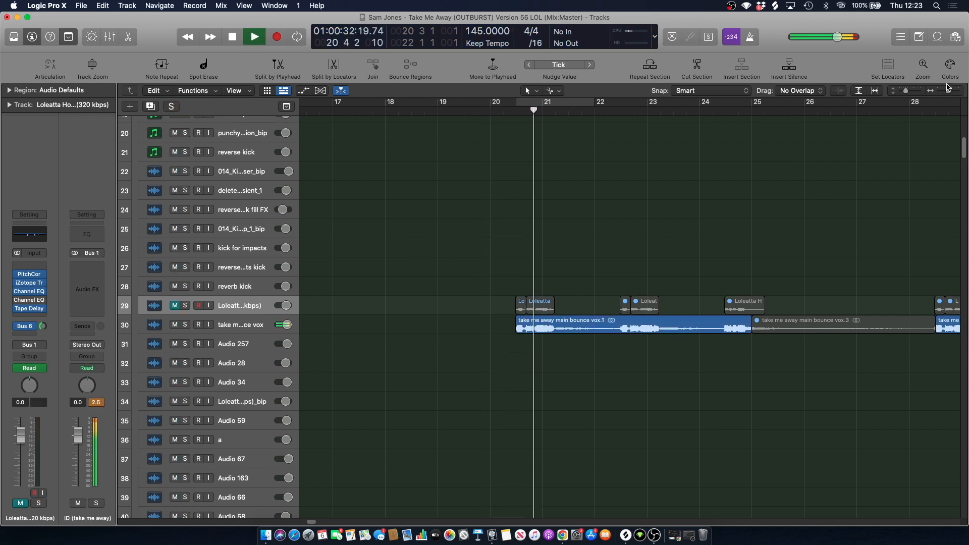
Find the filtered bass bounce track (track 60) in the arrangement and select it.
key(super+Left)
scroll(555, 230, up, 1)
scroll(555, 242, up, 5)
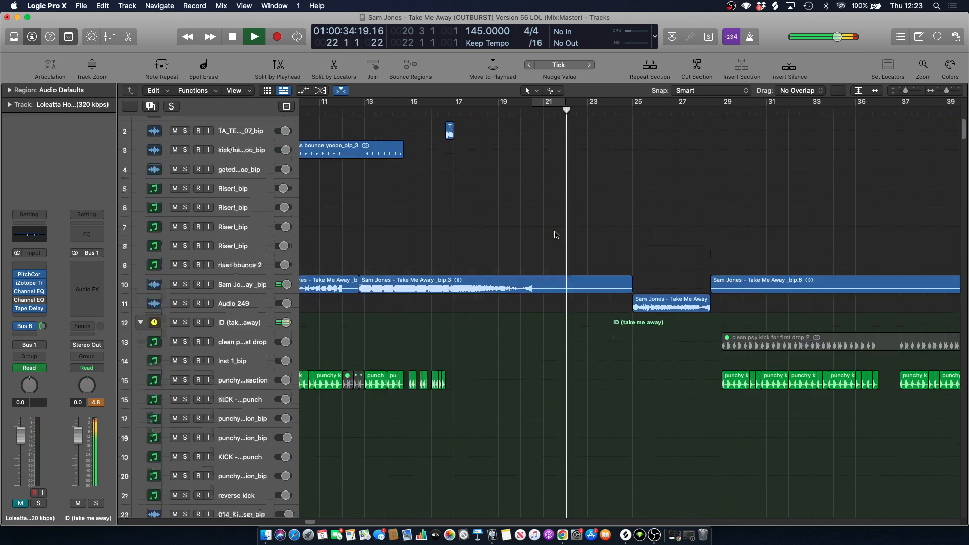
scroll(557, 272, down, 10)
scroll(557, 281, down, 5)
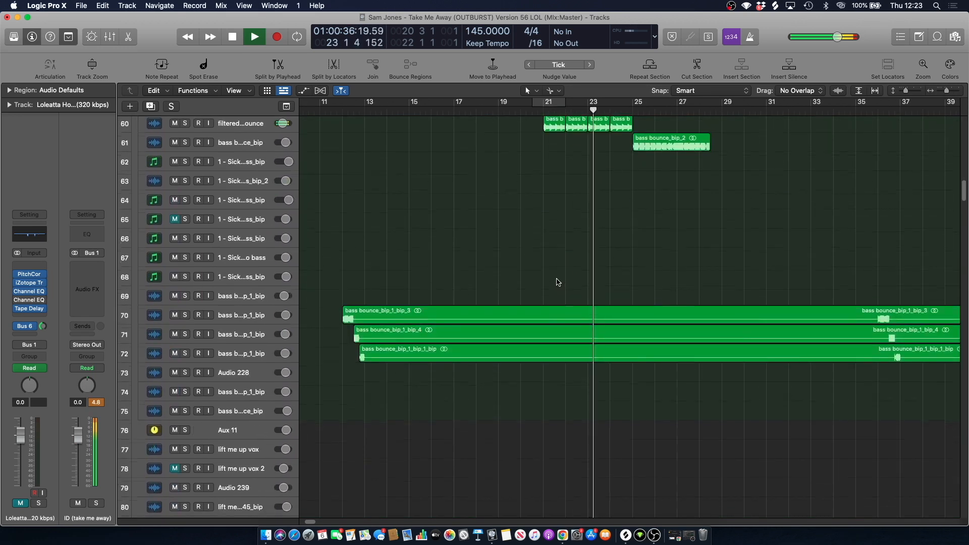
scroll(557, 281, up, 3)
click(244, 337)
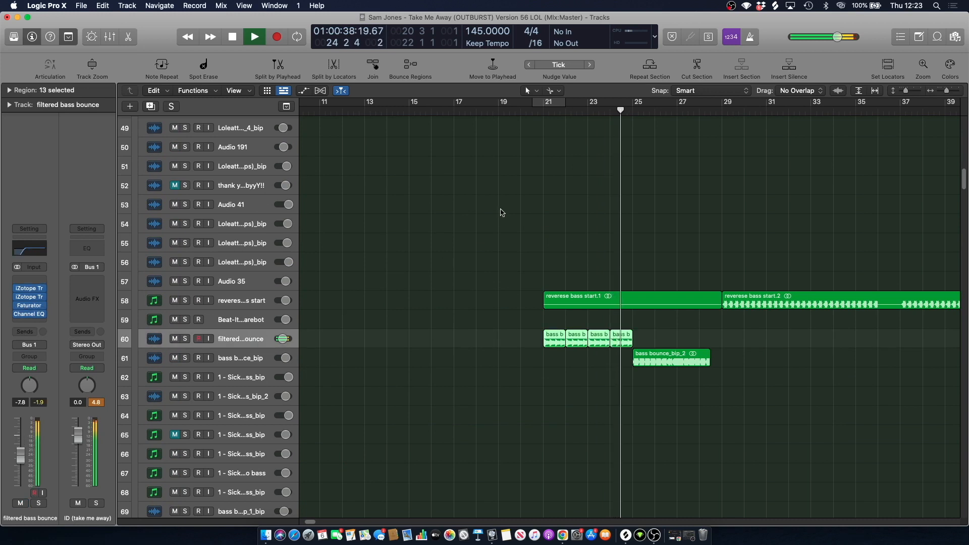
Set the cycle range from bar 21 to bar 29 and start playback there briefly.
scroll(417, 135, right, 5)
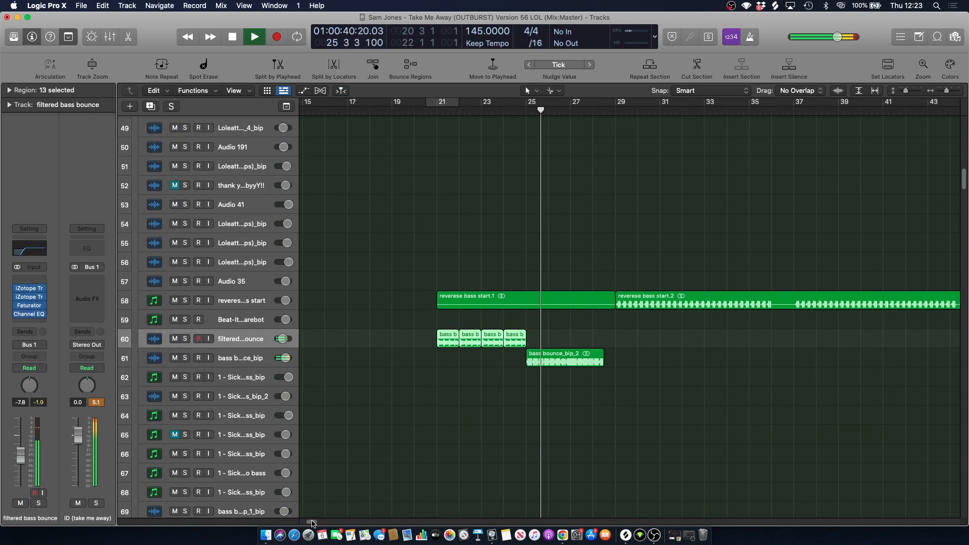
click(418, 135)
drag(410, 106, 548, 108)
key(space)
key(space)
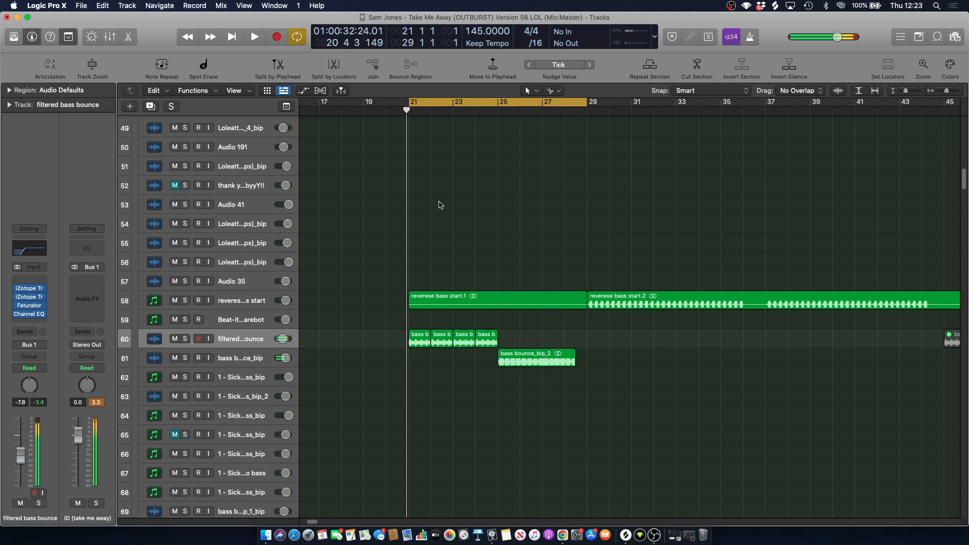
Solo the filtered bass bounce track, audition its regions, and check the track's automation lanes.
click(185, 339)
click(237, 340)
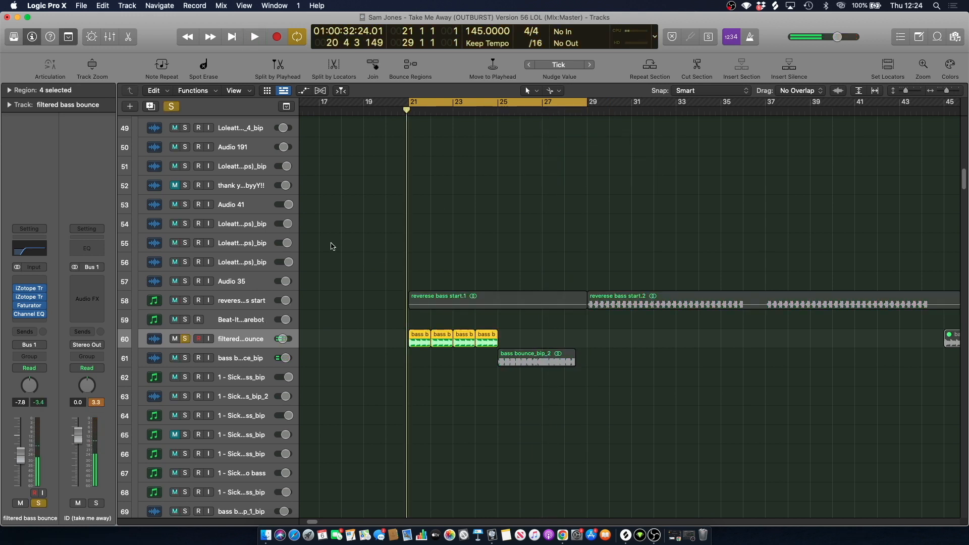
key(space)
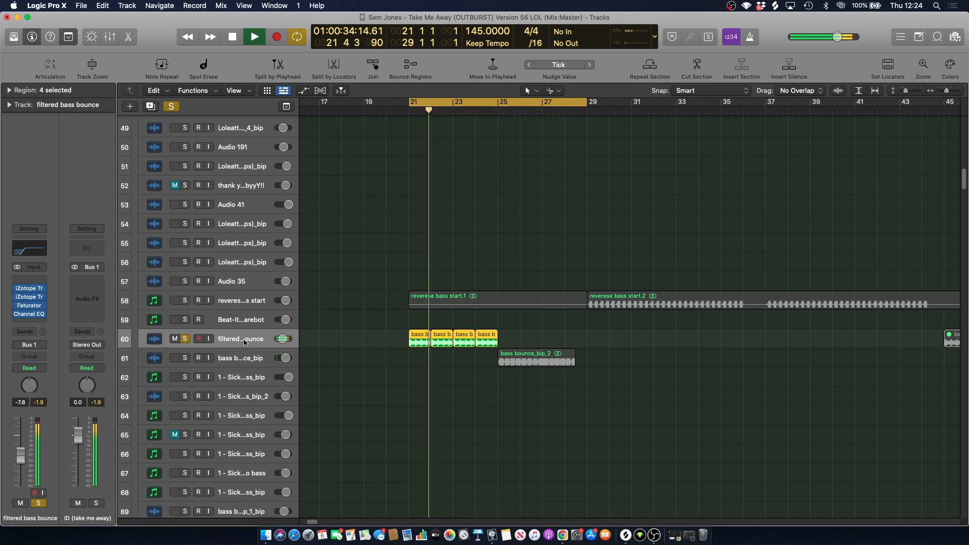
key(a)
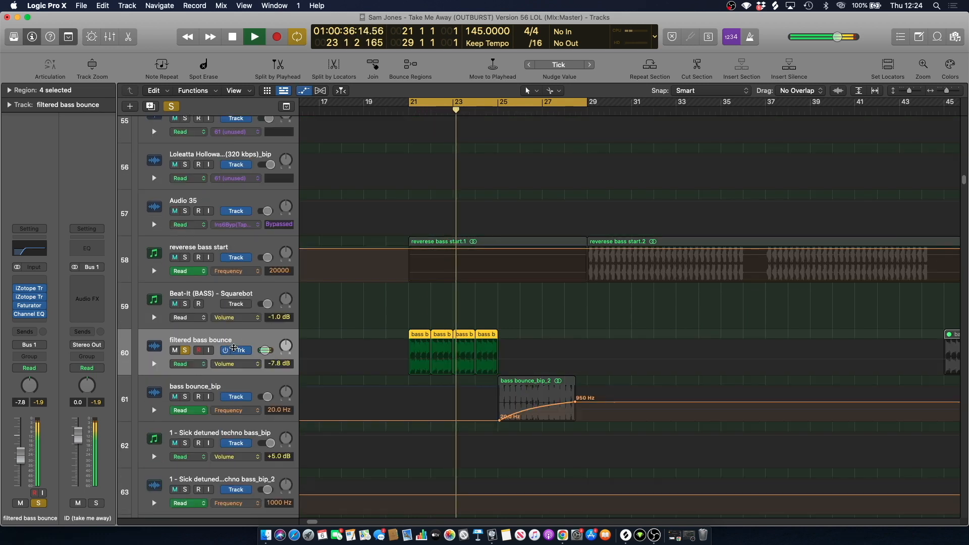
key(a)
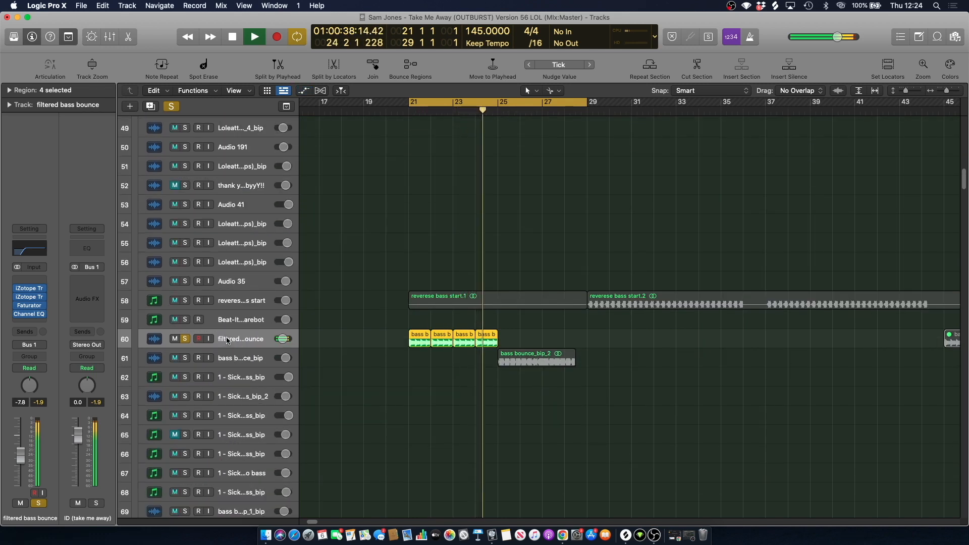
key(space)
key(s)
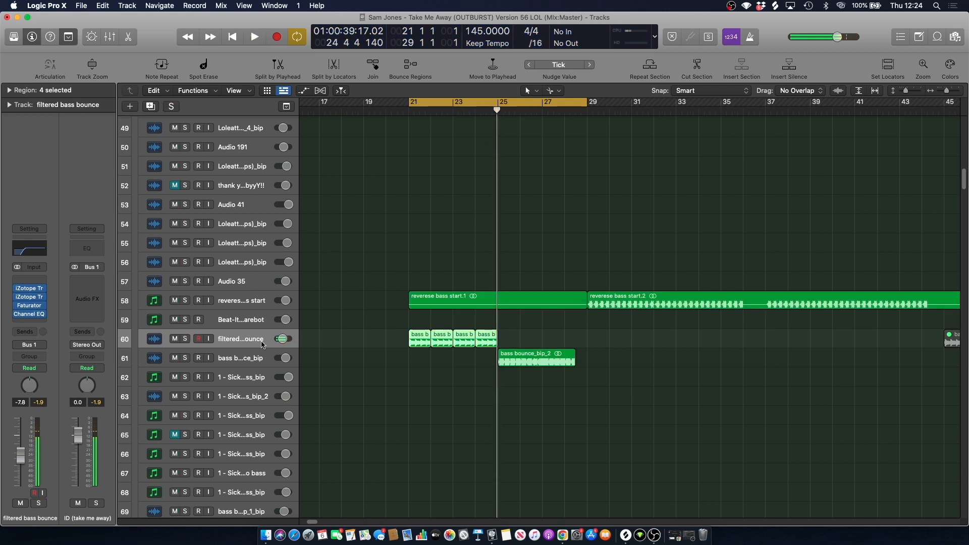
key(s)
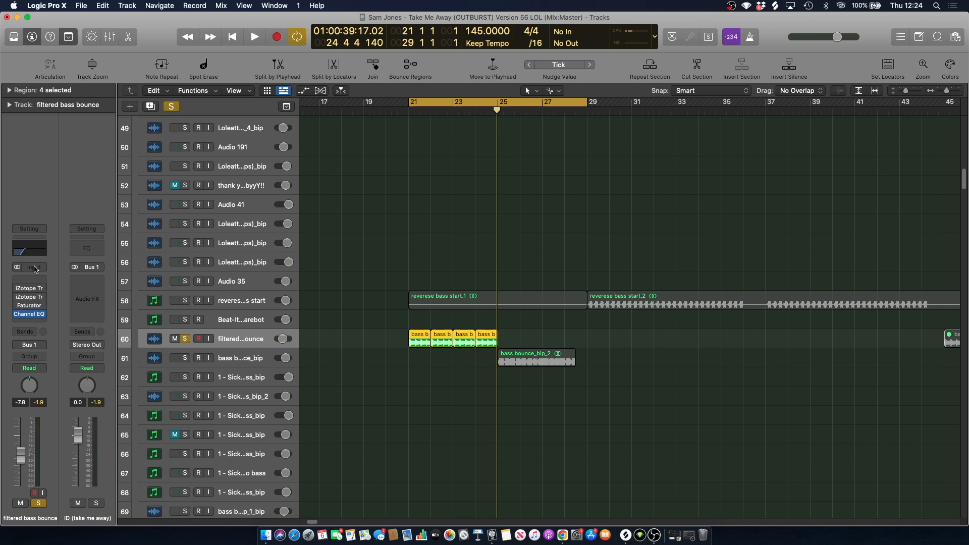
Audition the soloed bass with the Channel EQ low-cut band off, switch the band back on, and close the EQ.
click(31, 249)
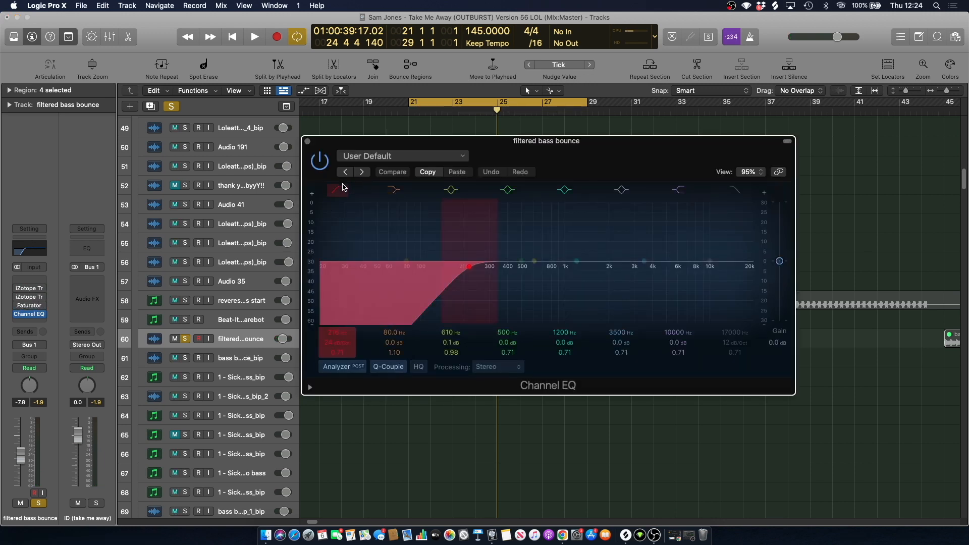
click(338, 190)
key(space)
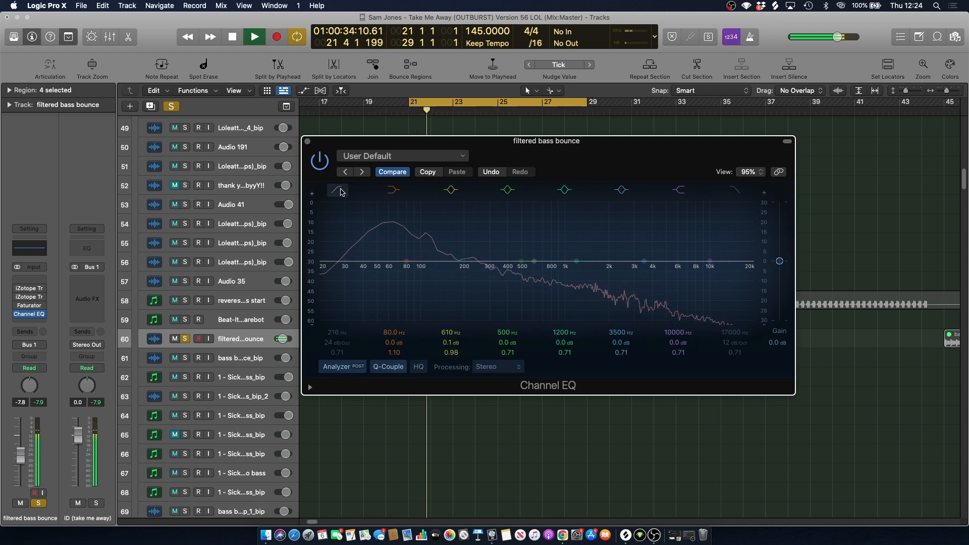
key(space)
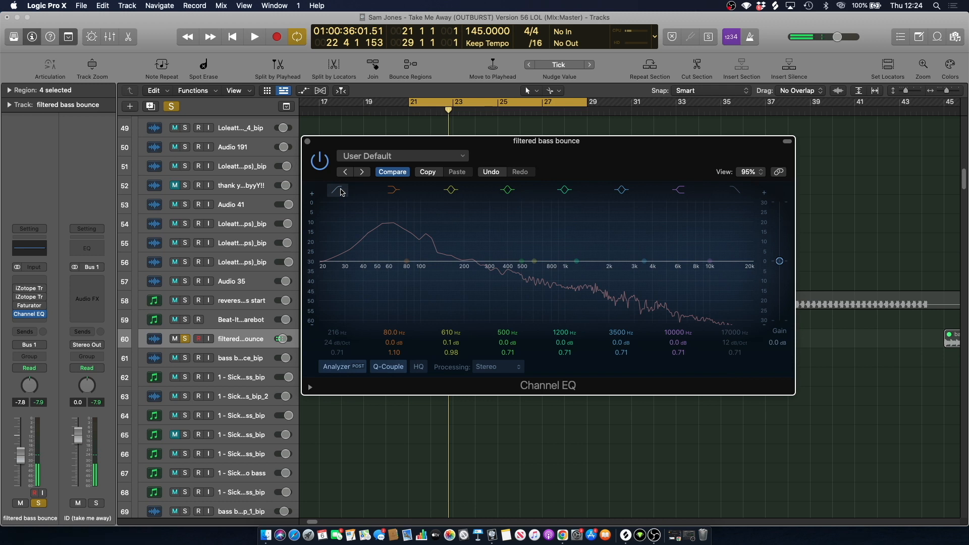
key(space)
key(space)
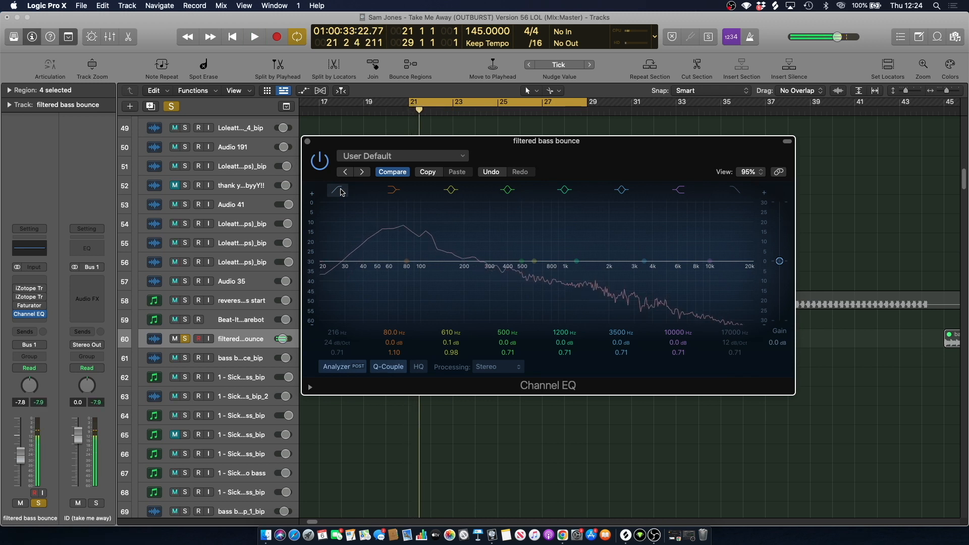
click(341, 192)
click(307, 142)
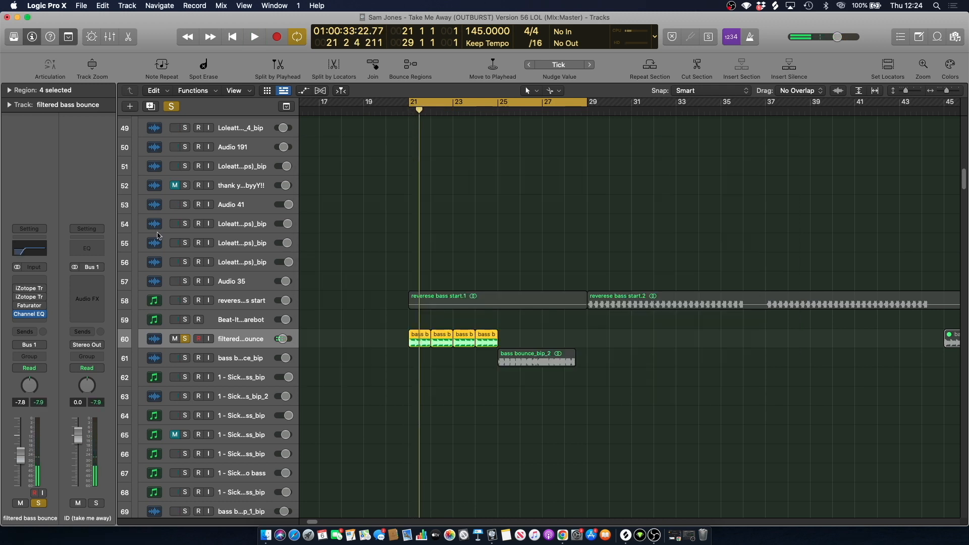
Switch on the first iZotope Trash 2 on the filtered bass bounce, review its band distortion types, and audition the soloed bass.
click(26, 290)
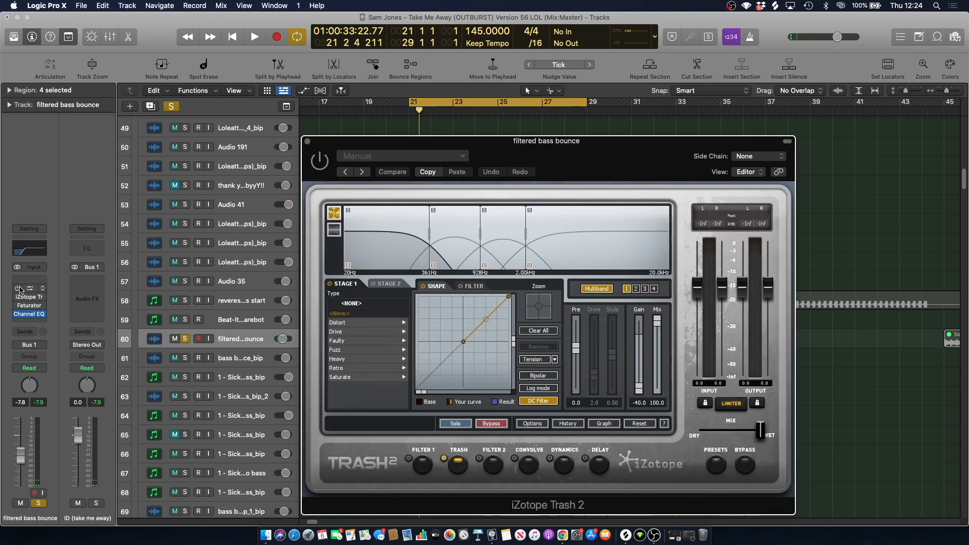
click(444, 223)
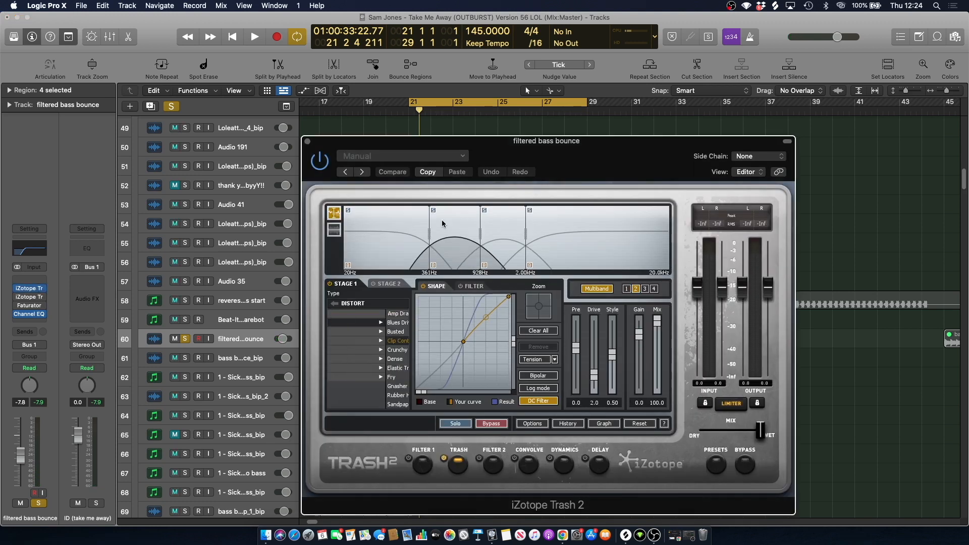
click(506, 223)
click(551, 221)
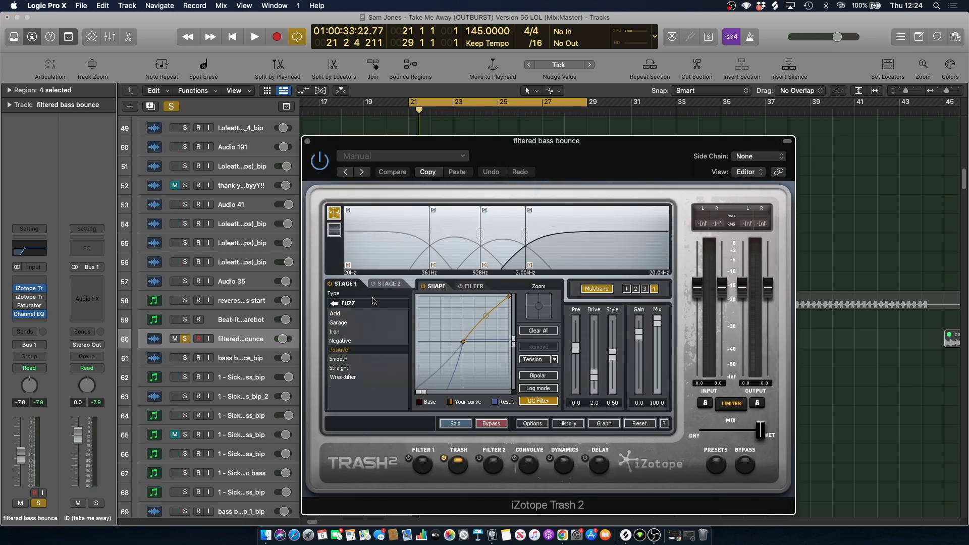
key(space)
click(307, 142)
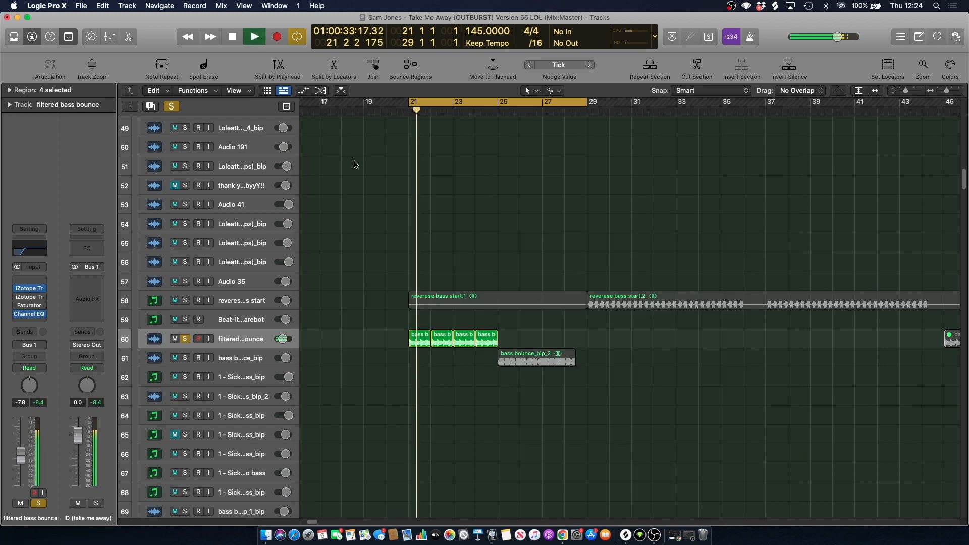
key(space)
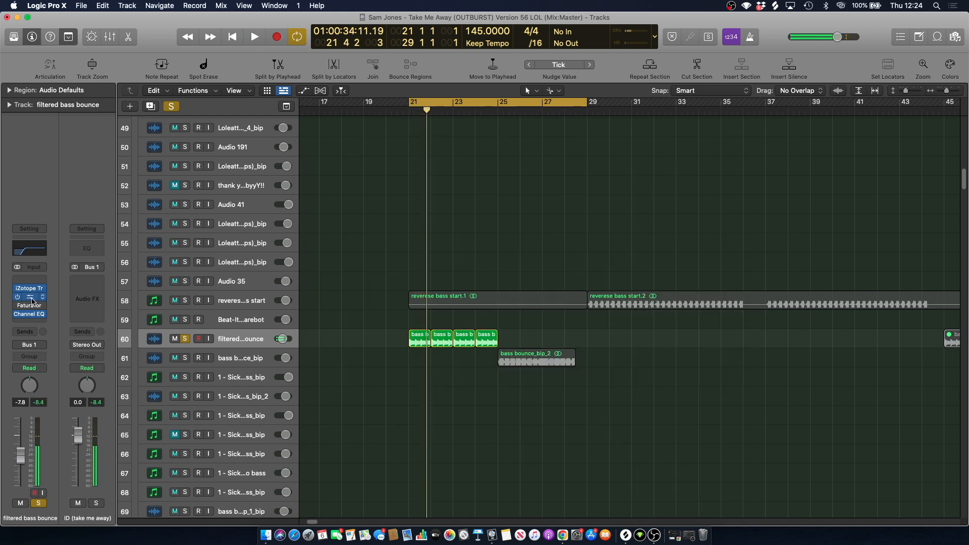
Switch on the second iZotope Trash 2 on the filtered bass bounce and audition the soloed bass through it.
click(31, 299)
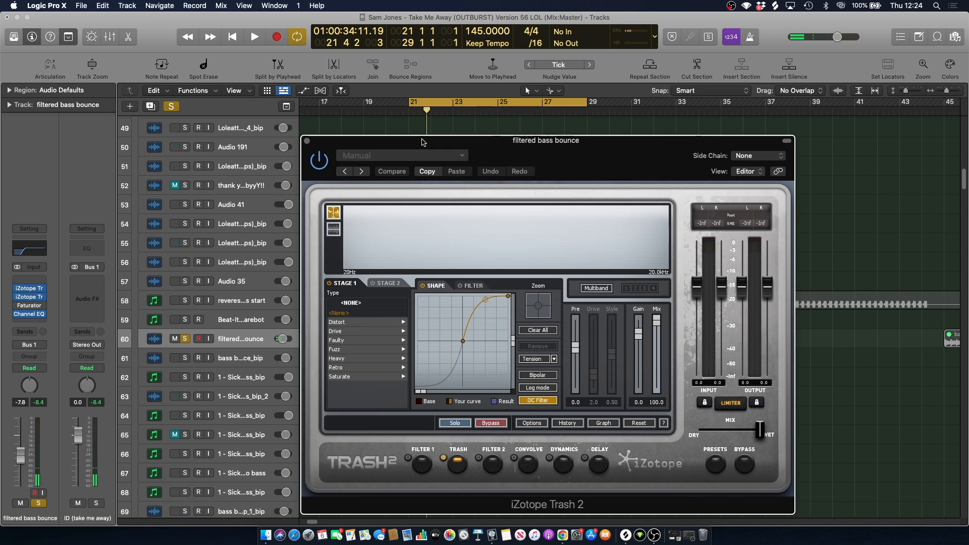
drag(420, 139, 400, 112)
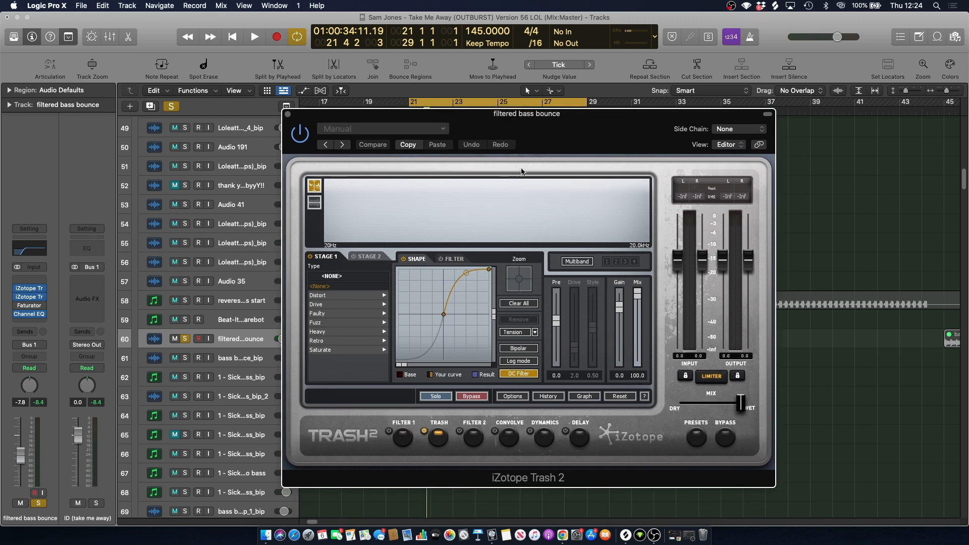
key(space)
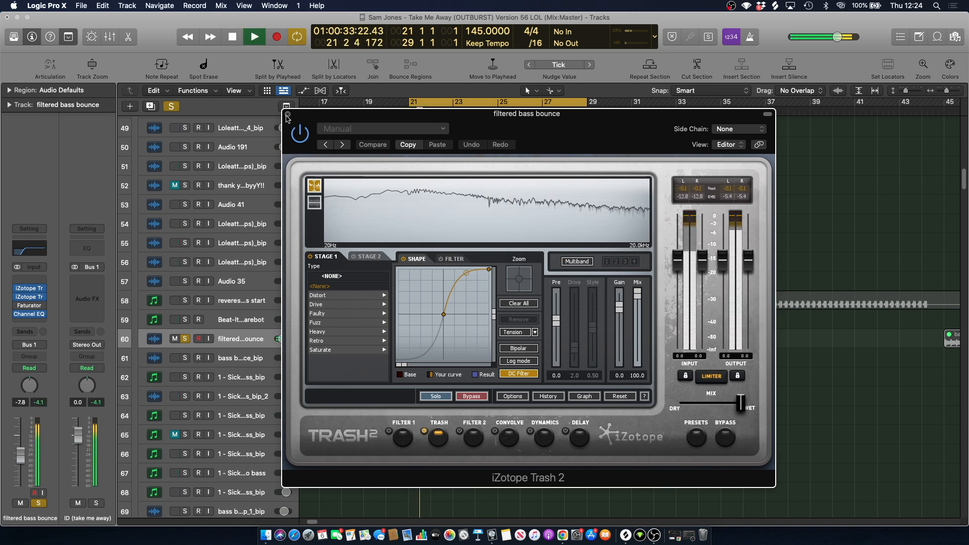
key(super+w)
key(space)
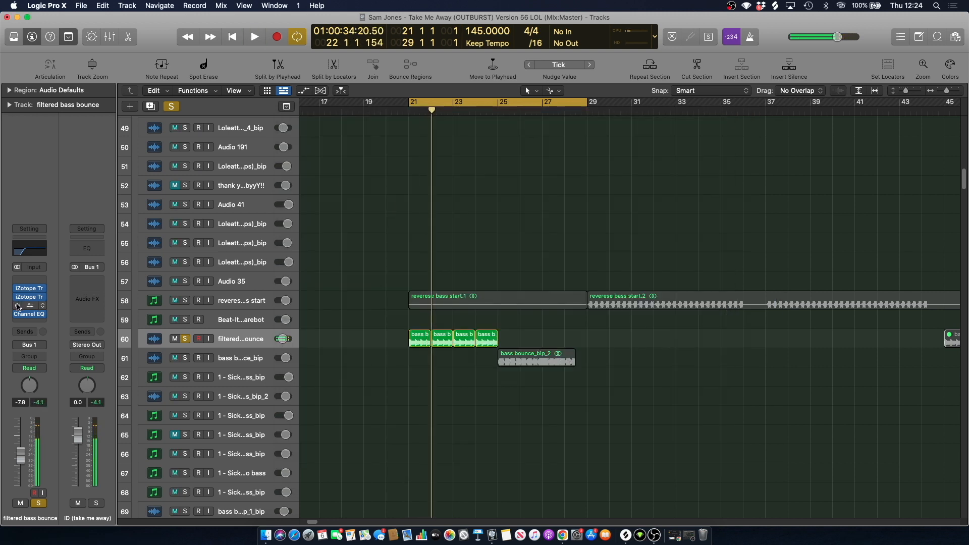
Switch on Faturator on the filtered bass bounce, audition the soloed bass through it, and close the plug-in.
click(31, 307)
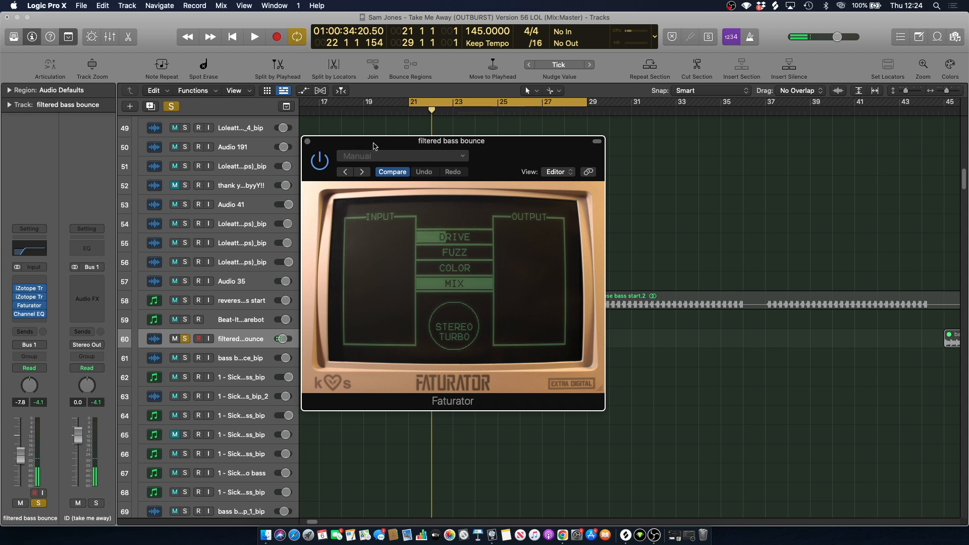
drag(373, 145, 383, 128)
key(space)
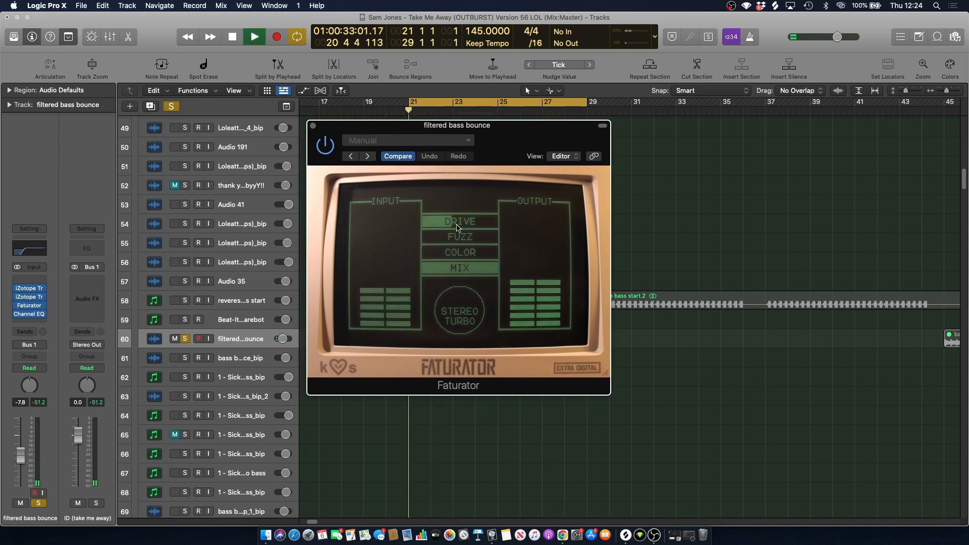
key(space)
click(313, 126)
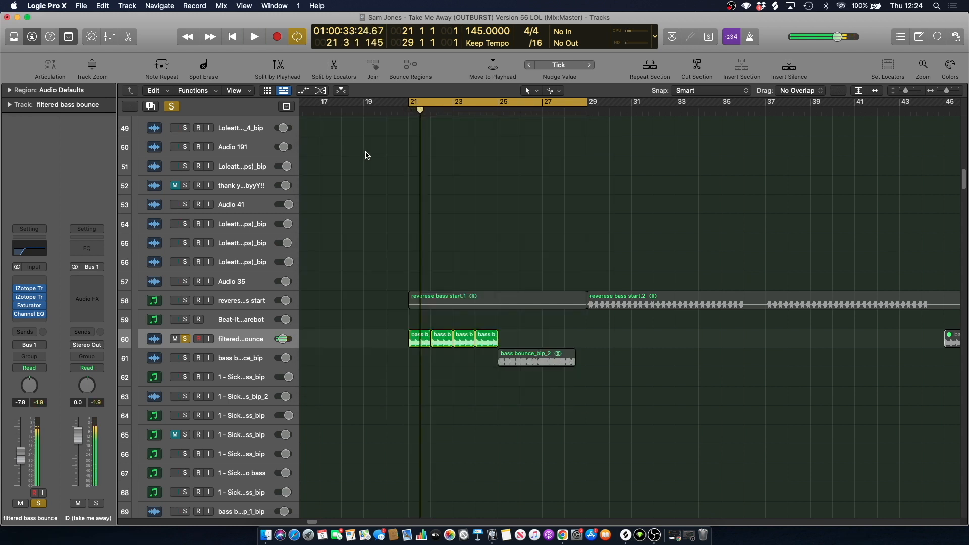
Check the filtered bass bounce's Channel EQ curve, clear the track's solo, and audition the bass in the full mix.
click(29, 314)
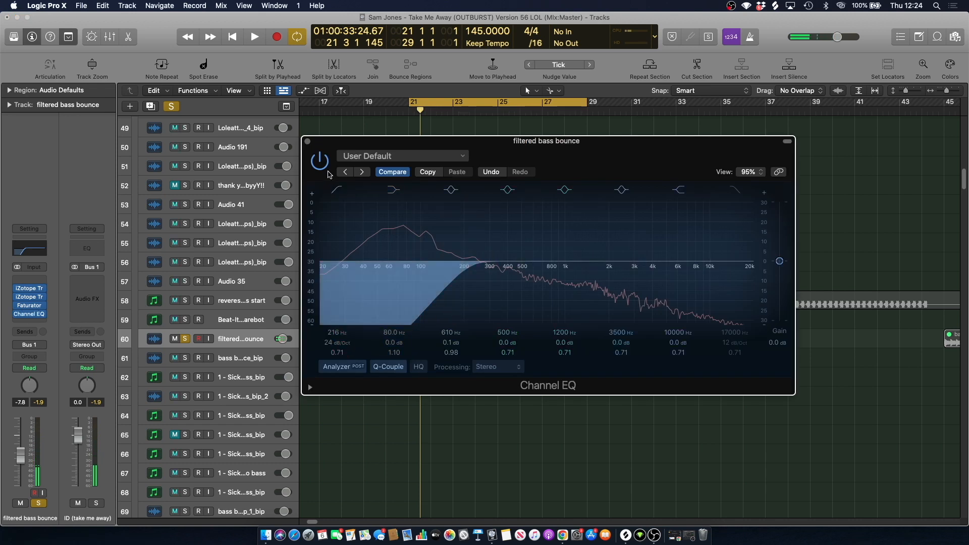
click(308, 142)
key(space)
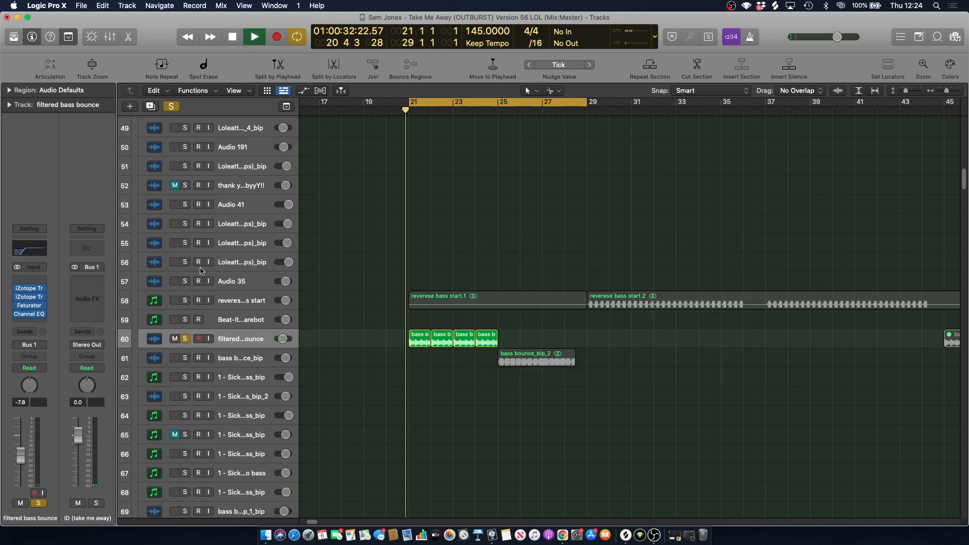
click(185, 339)
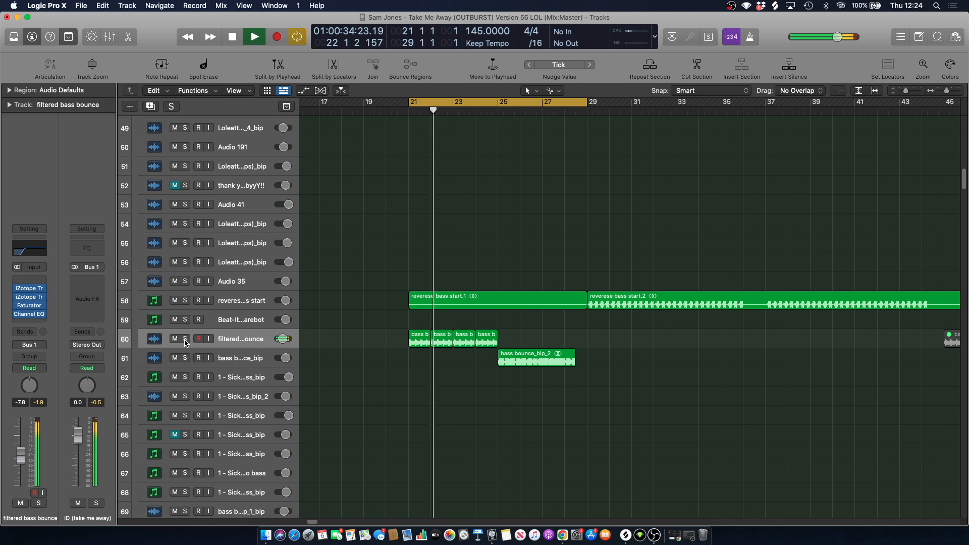
click(243, 340)
scroll(406, 235, down, 3)
click(403, 234)
key(space)
Solo the bass bounce_bip track (track 61) and place the playhead at bar 25 with the cycle switched off.
click(233, 215)
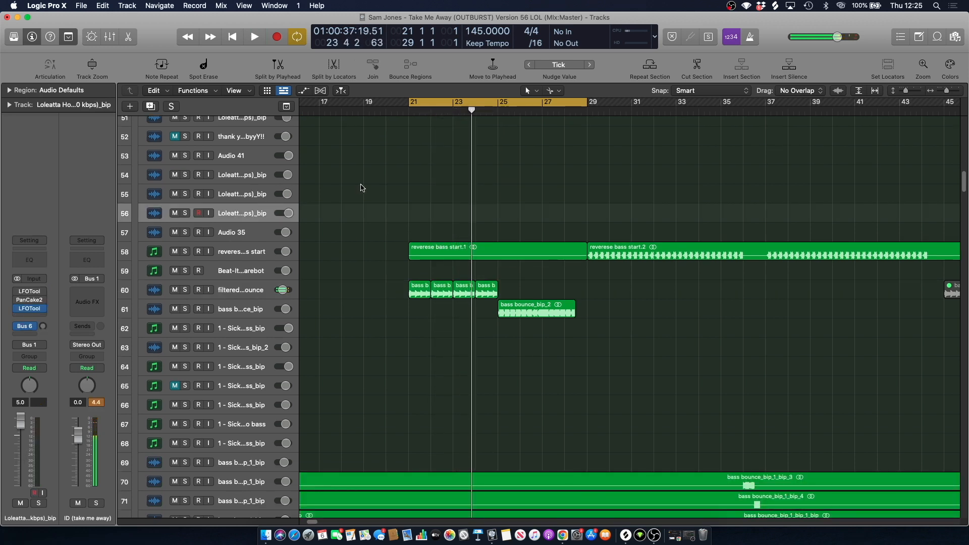
click(231, 307)
key(s)
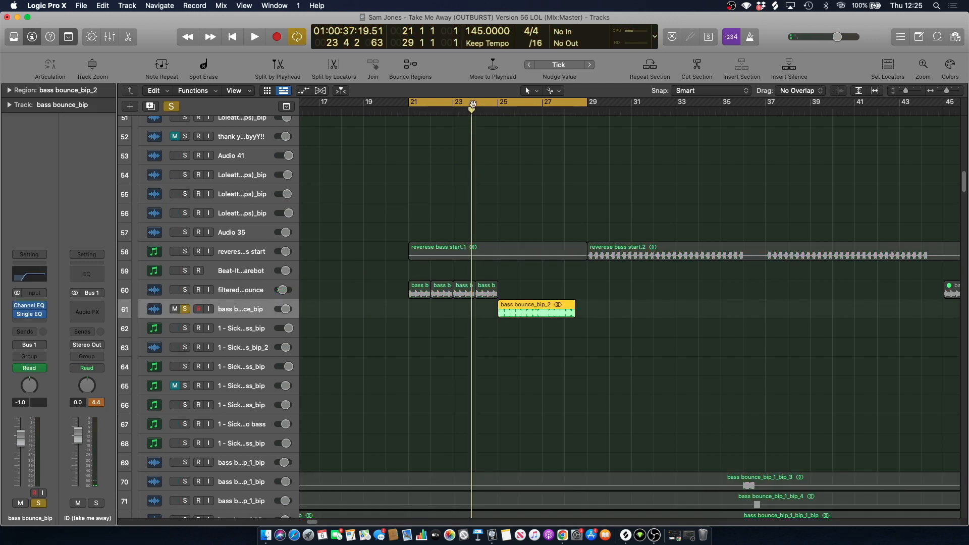
click(477, 104)
click(497, 111)
click(468, 154)
click(232, 307)
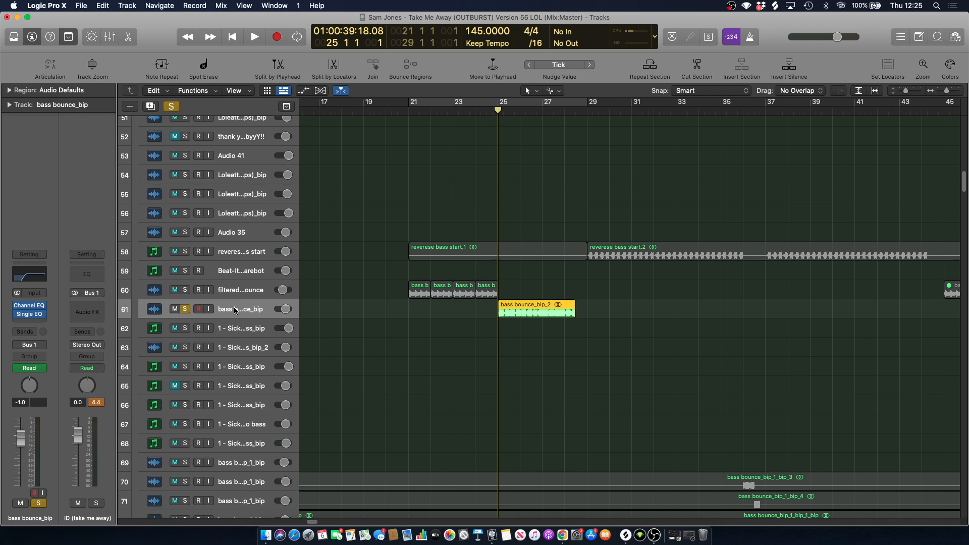
Audition the soloed bass bounce_bip with a cycle range from bar 25 to bar 29 and examine its frequency automation curve.
key(space)
drag(505, 106, 587, 104)
key(a)
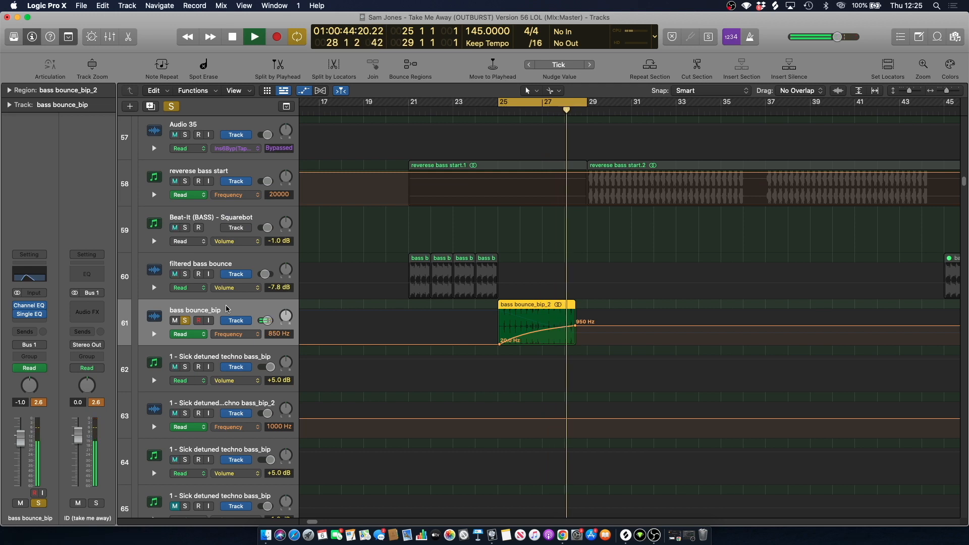
key(space)
click(510, 105)
key(space)
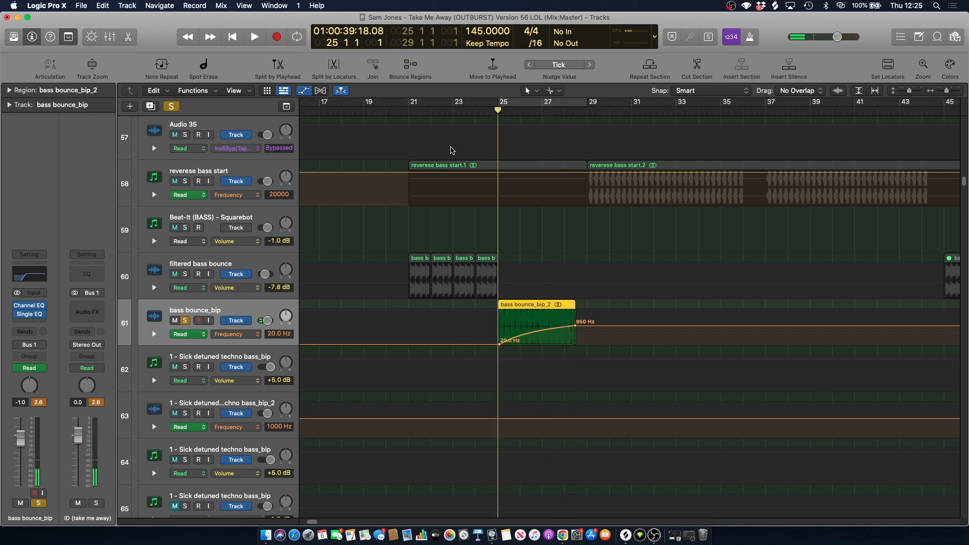
key(a)
Clear the solo and return to the first tracks in the list with the playhead just before bar 25.
click(415, 150)
click(432, 110)
click(169, 110)
scroll(475, 210, up, 20)
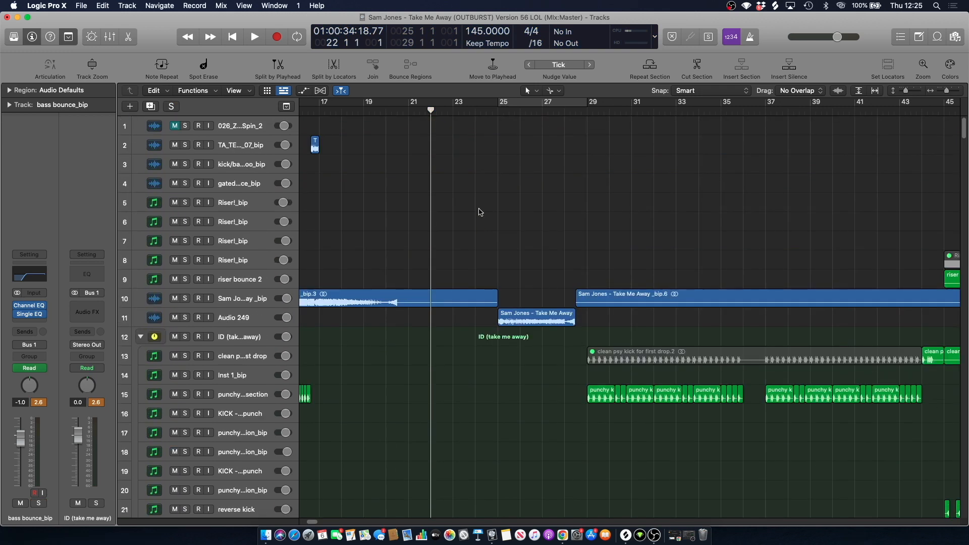
click(488, 108)
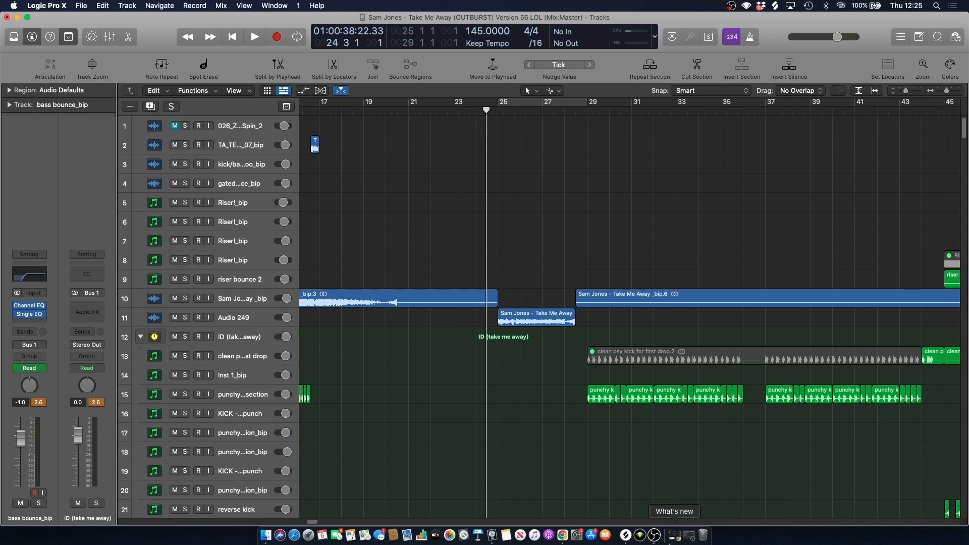
Switch to OBS to check that the recording is running, and minimize its window again.
click(689, 536)
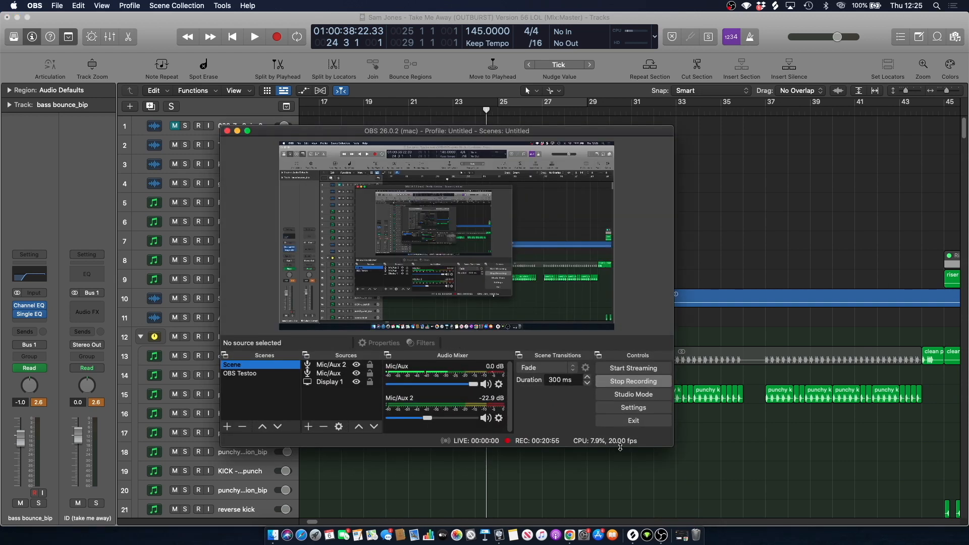
click(237, 132)
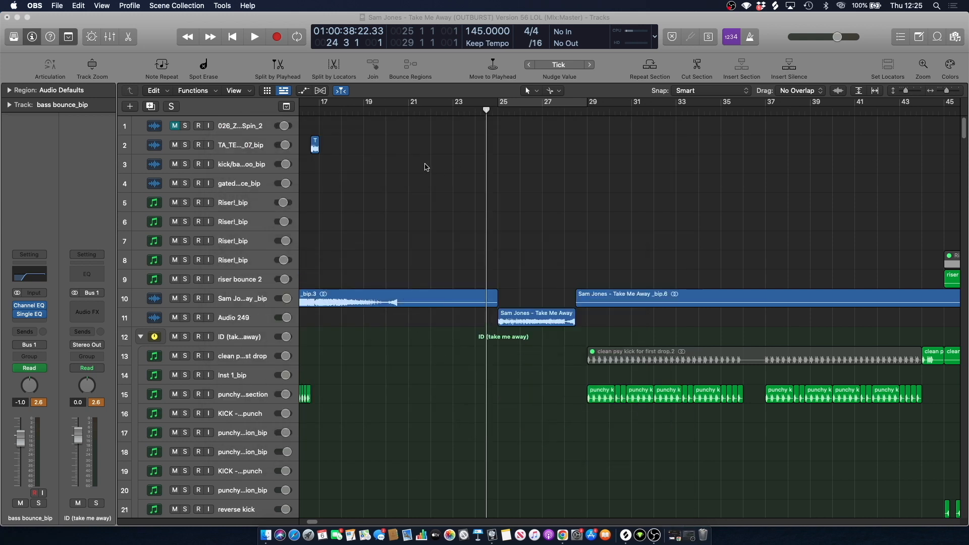
Solo the Audio 249 track, audition its region from bar 24 and again from bar 25, and clear the solo.
click(475, 111)
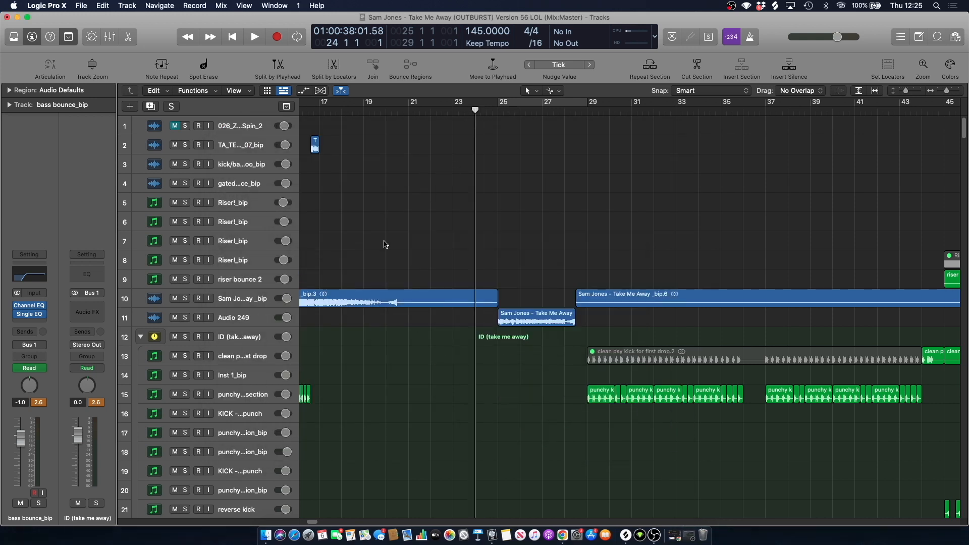
click(185, 317)
key(space)
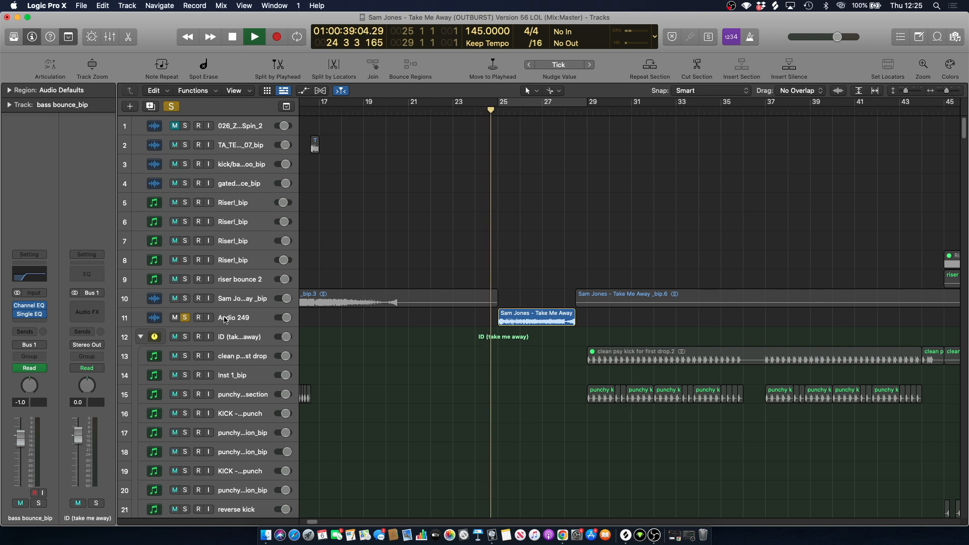
click(186, 319)
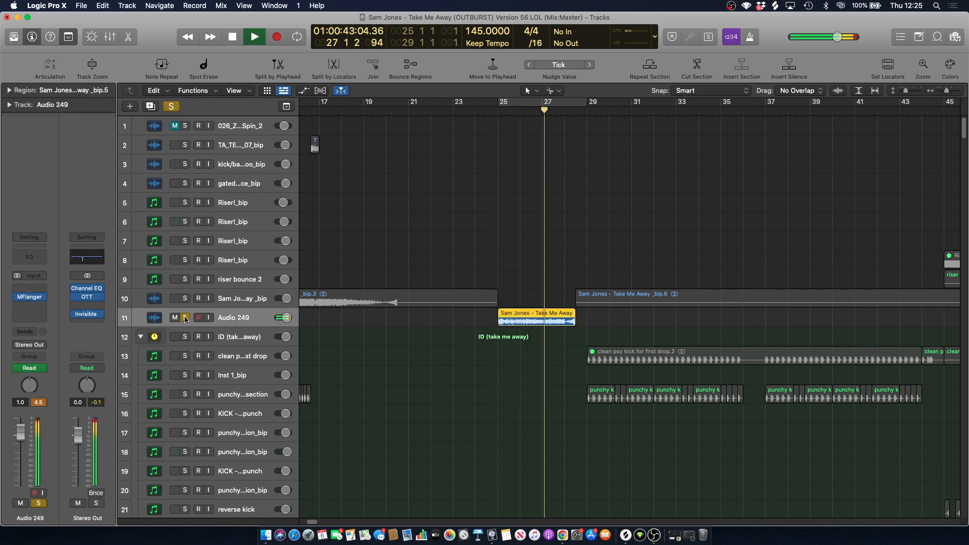
key(space)
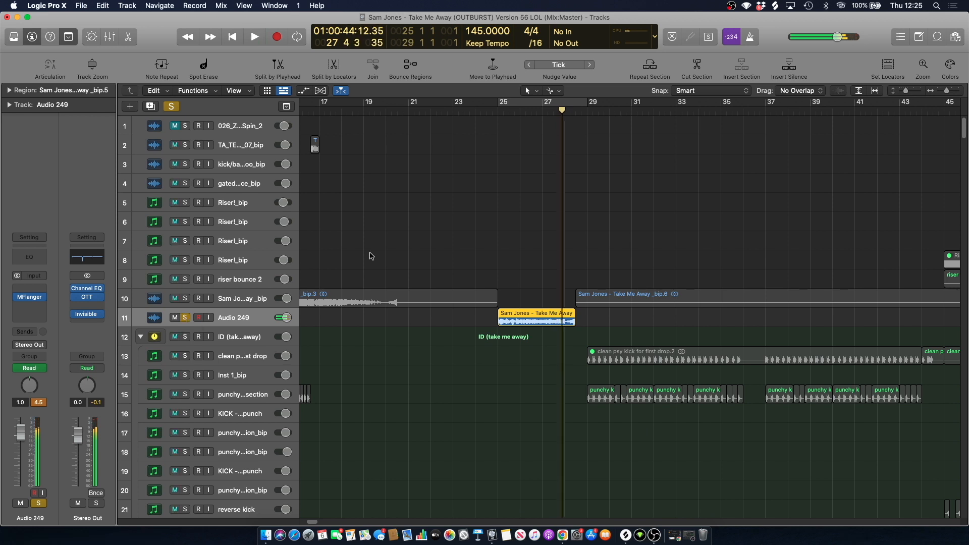
click(498, 110)
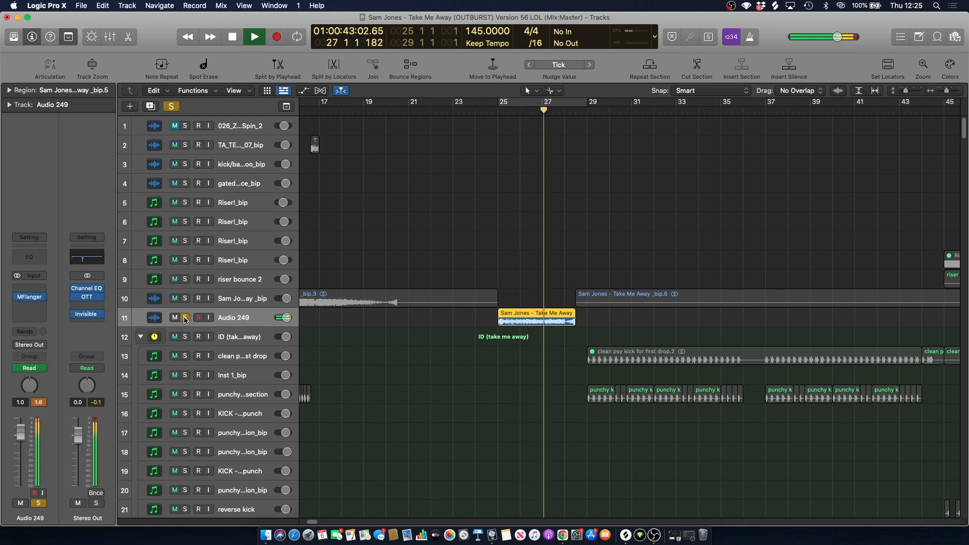
key(space)
key(s)
Play the full mix from bar 24 and look through the track list down to the last track.
click(488, 111)
scroll(454, 221, down, 20)
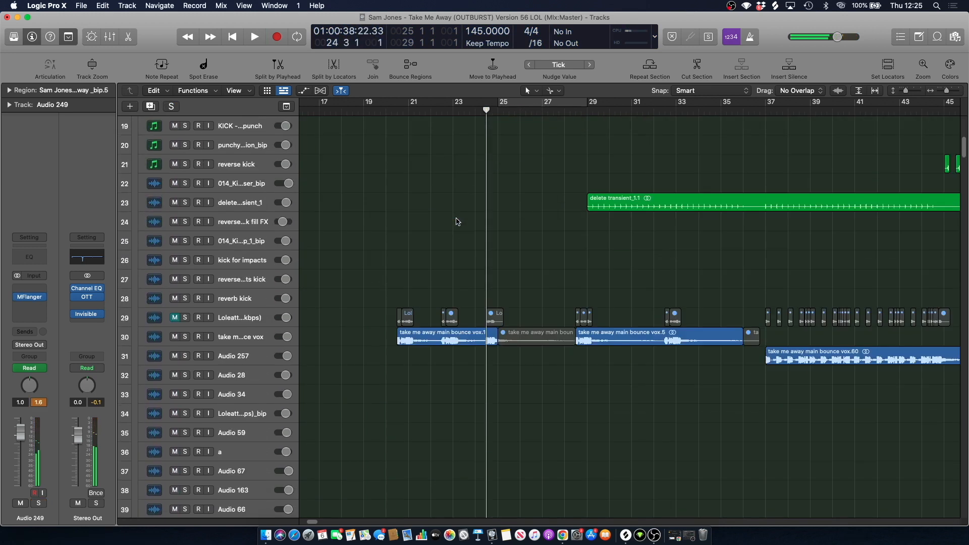
click(471, 124)
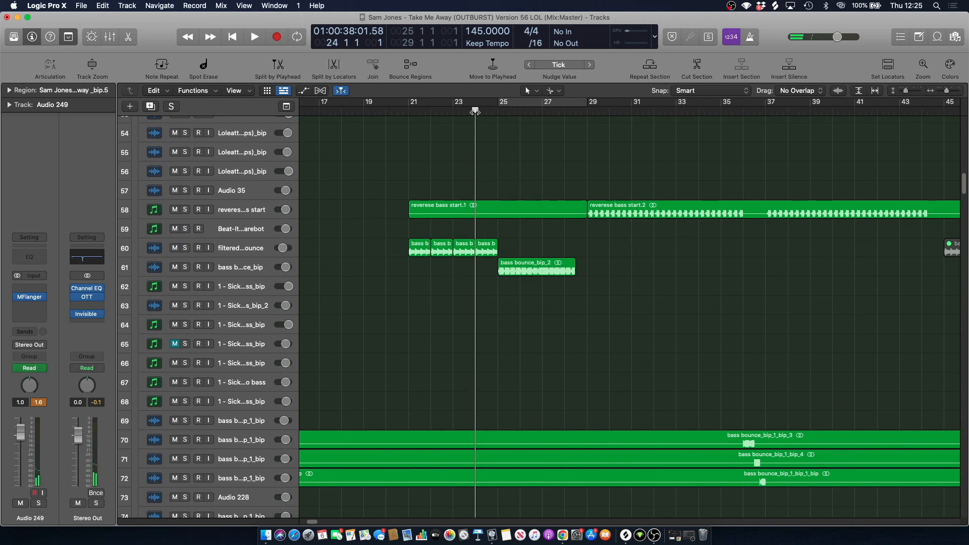
key(space)
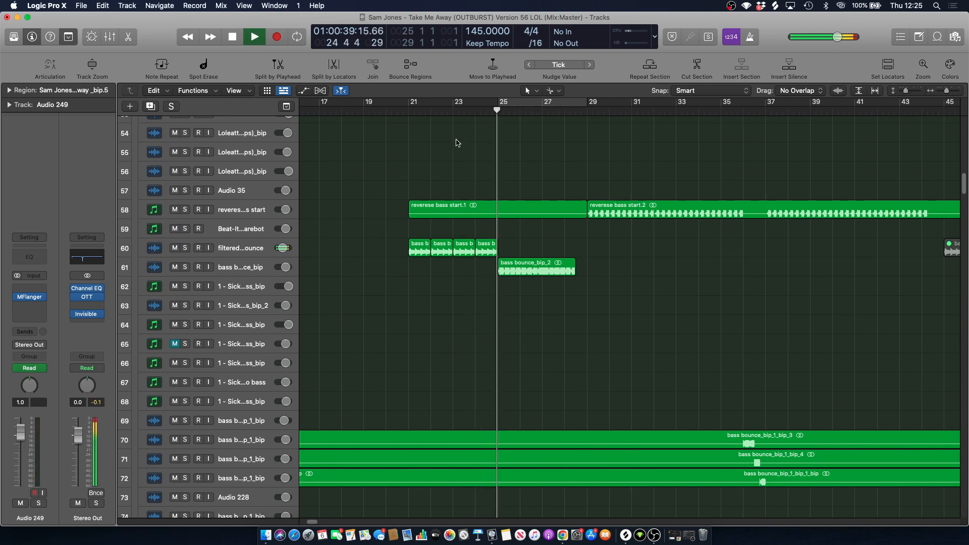
scroll(470, 151, down, 17)
scroll(482, 207, down, 20)
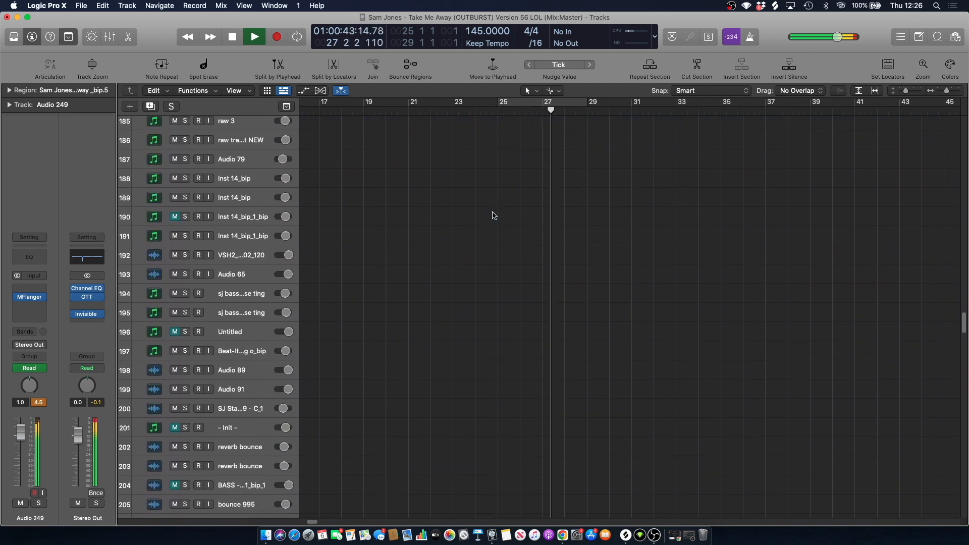
scroll(495, 216, down, 15)
key(space)
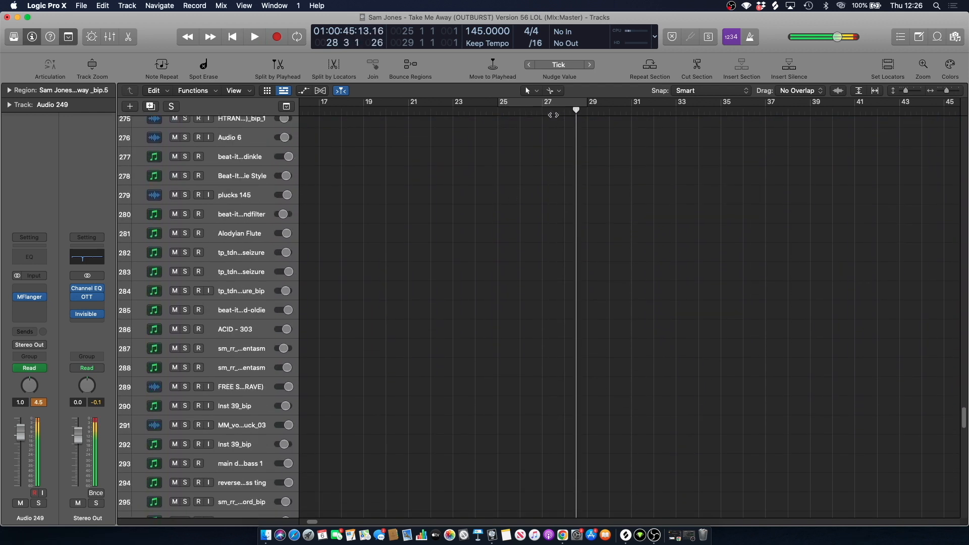
key(space)
scroll(530, 214, down, 20)
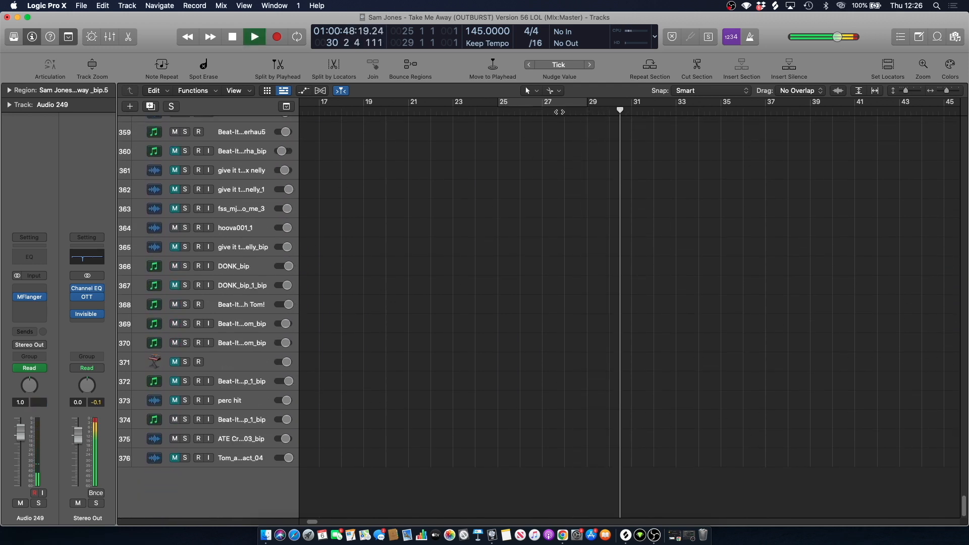
Stop playback, return to the bass tracks in the upper part of the track list, and select the reverese bass start track.
scroll(560, 112, up, 20)
scroll(561, 115, up, 20)
scroll(562, 114, up, 20)
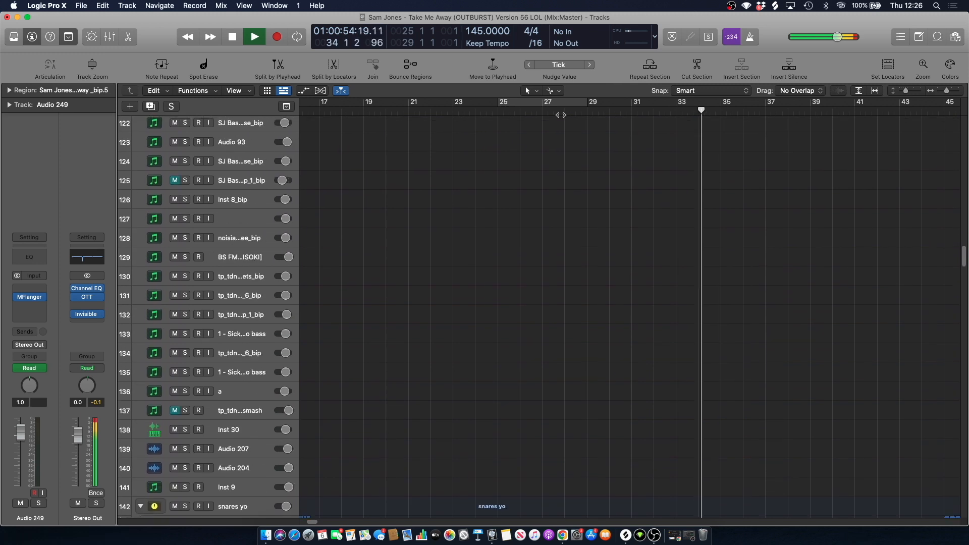
scroll(561, 114, up, 20)
key(space)
scroll(544, 198, up, 4)
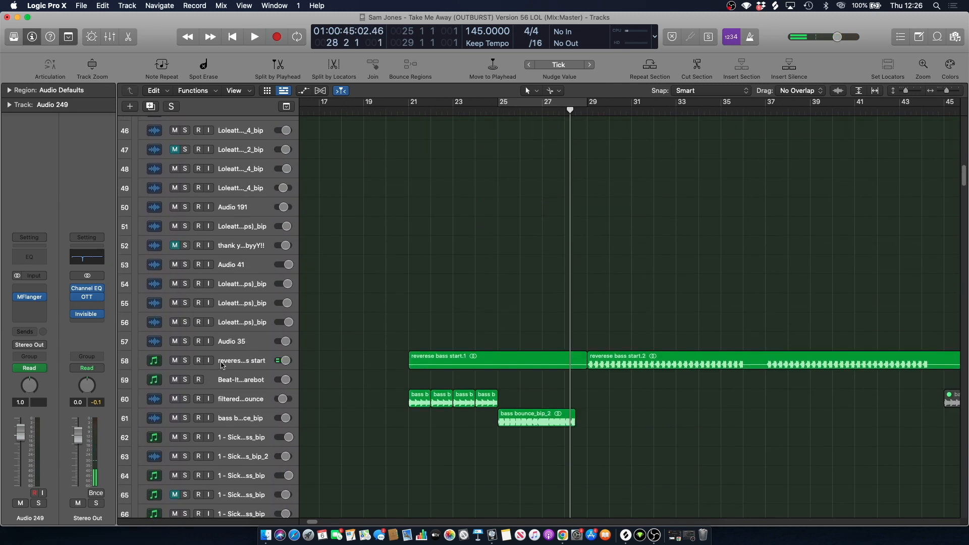
click(222, 365)
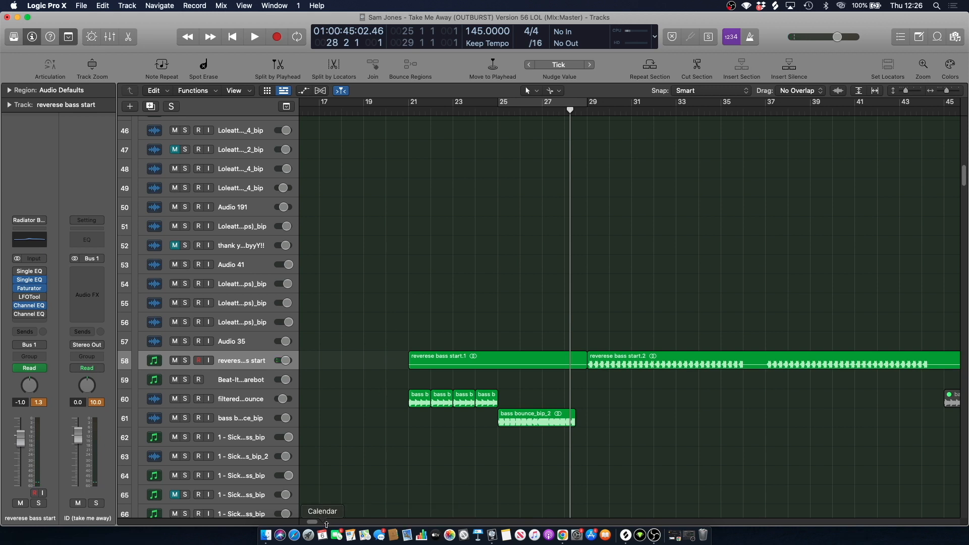
Set a cycle range from bar 29 to bar 33 and enlarge the view around the reverese bass start.2 region.
drag(317, 523, 318, 523)
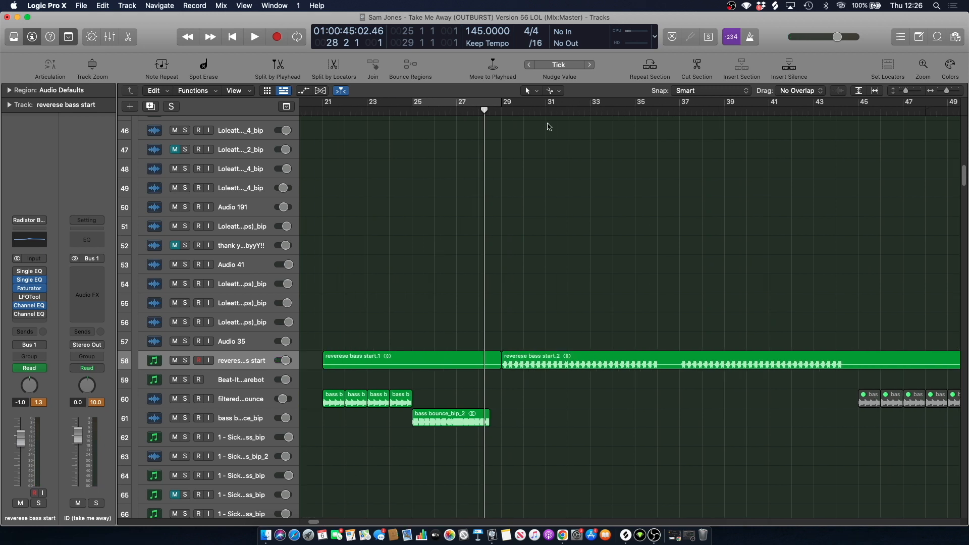
drag(502, 105, 554, 193)
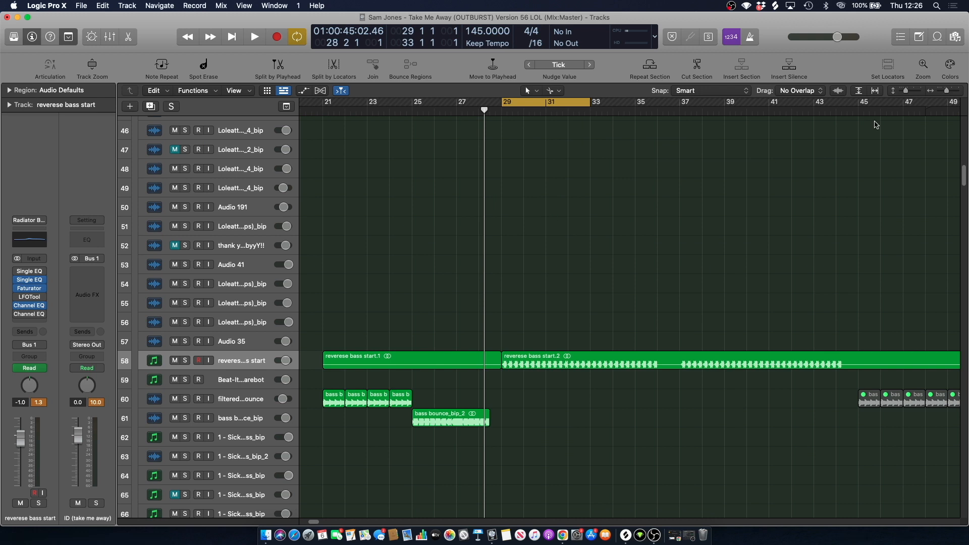
click(909, 91)
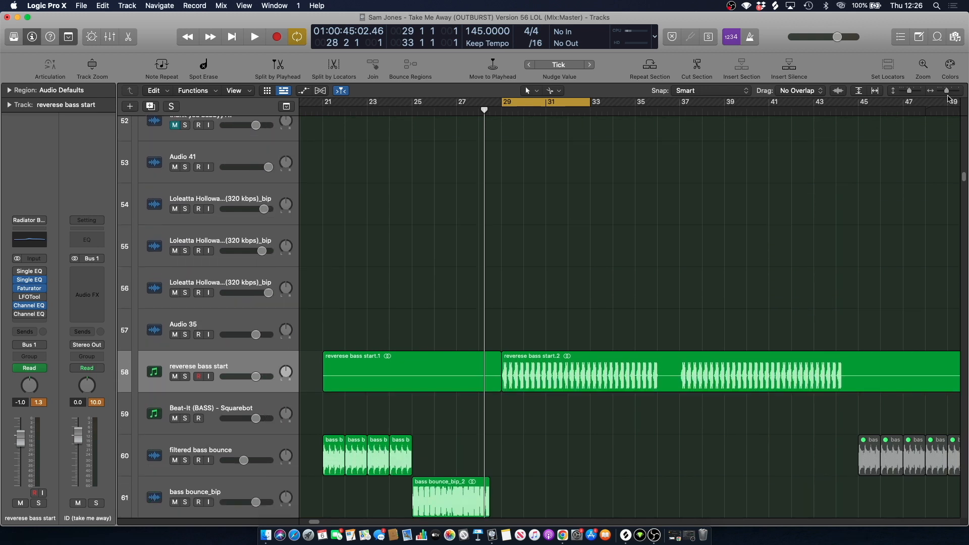
click(948, 91)
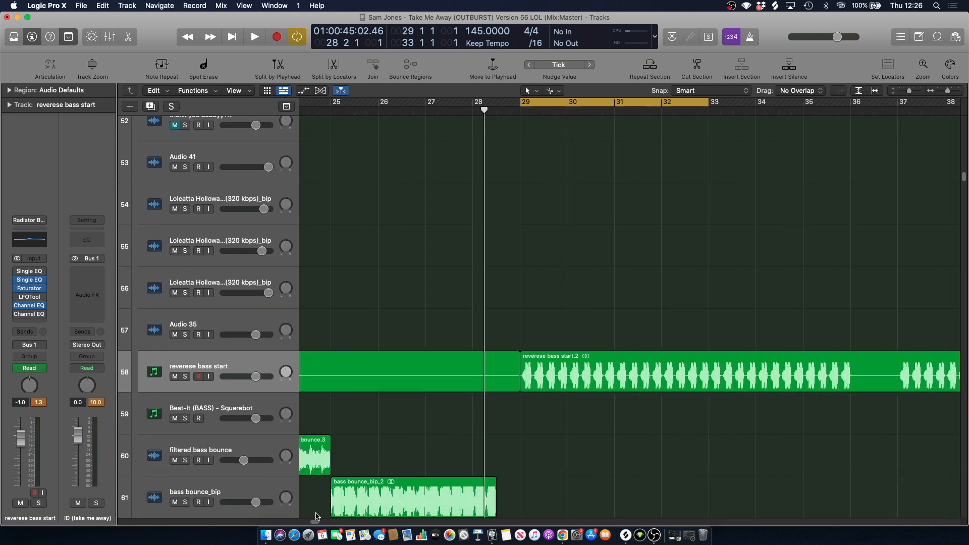
scroll(315, 523, right, 5)
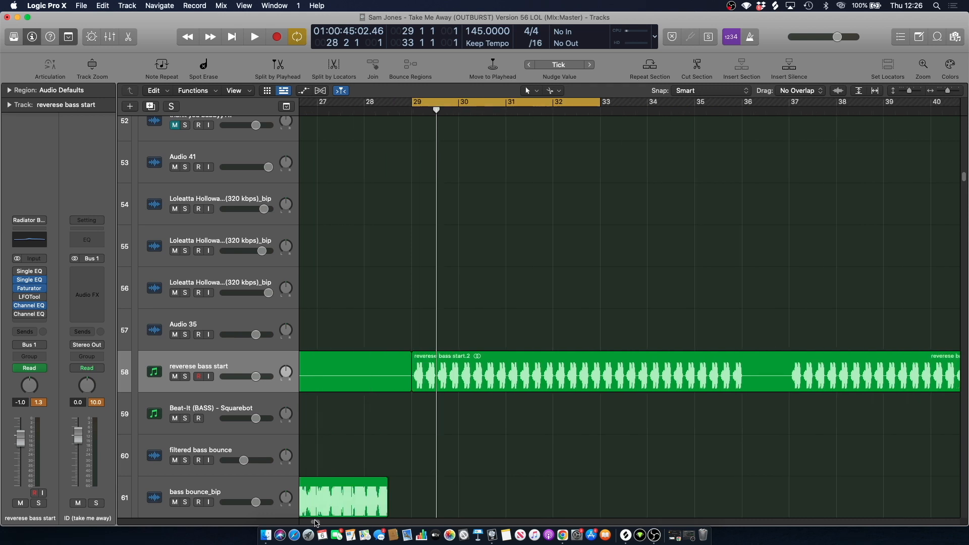
key(Right)
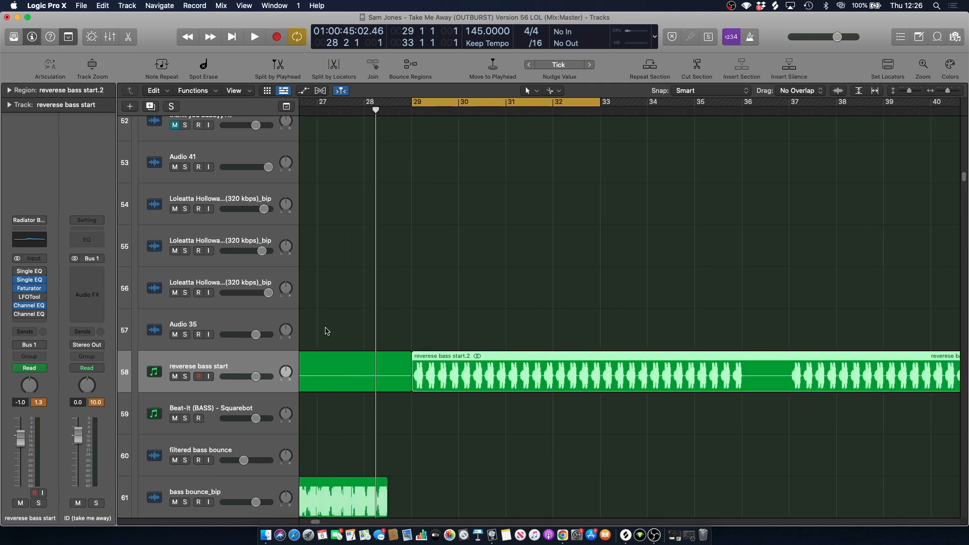
Solo the reverese bass start track and audition its region from just before bar 29.
scroll(419, 224, down, 2)
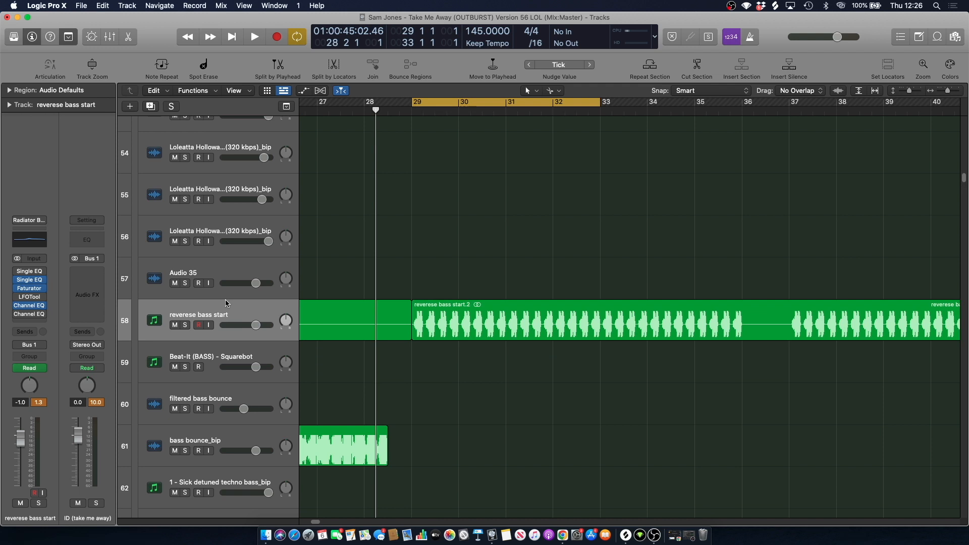
key(Right)
click(185, 326)
key(space)
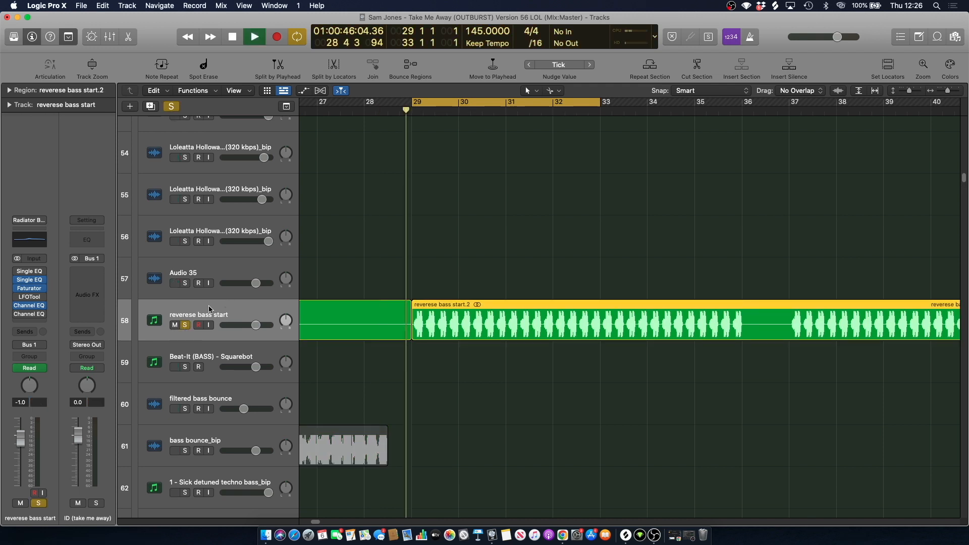
key(space)
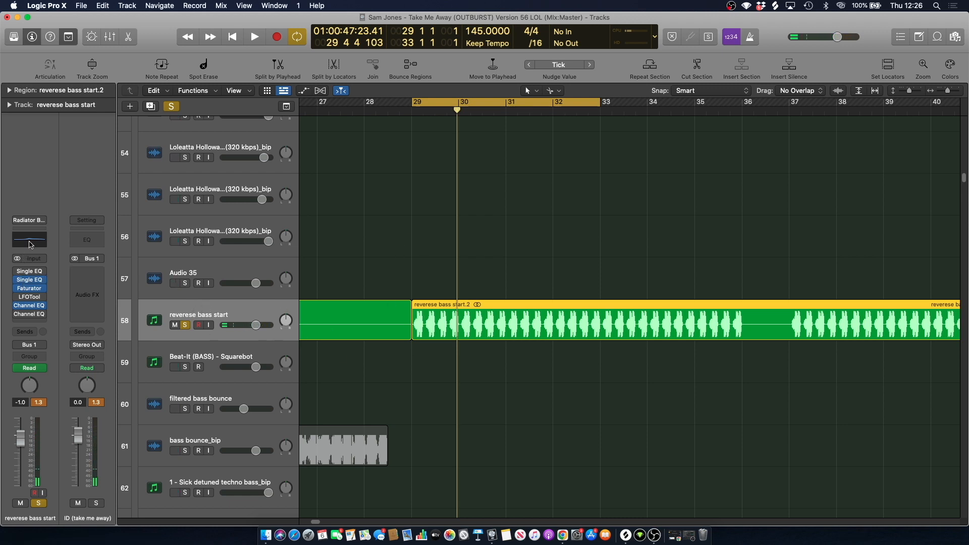
Check the automation of the soloed reverese bass start track, and inspect its Channel EQ settings between short playbacks.
key(a)
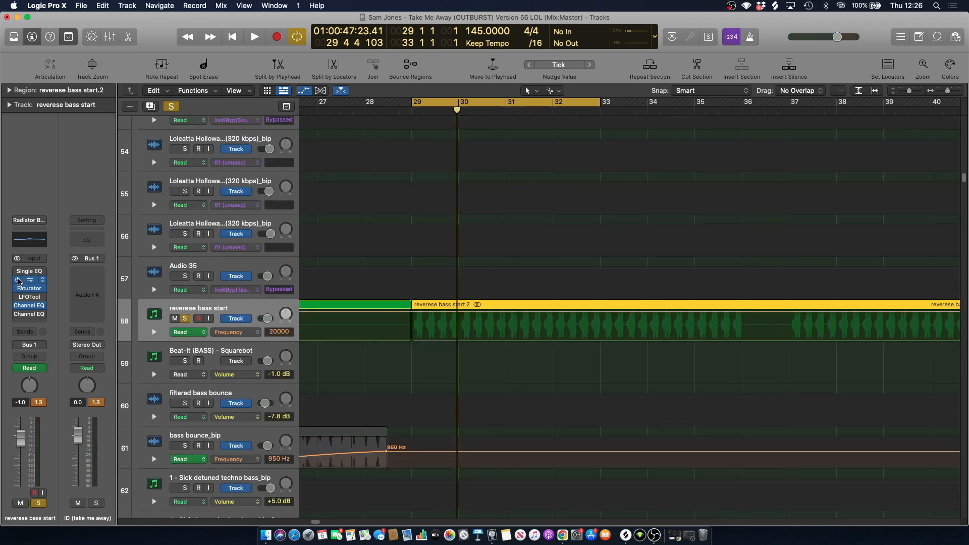
key(a)
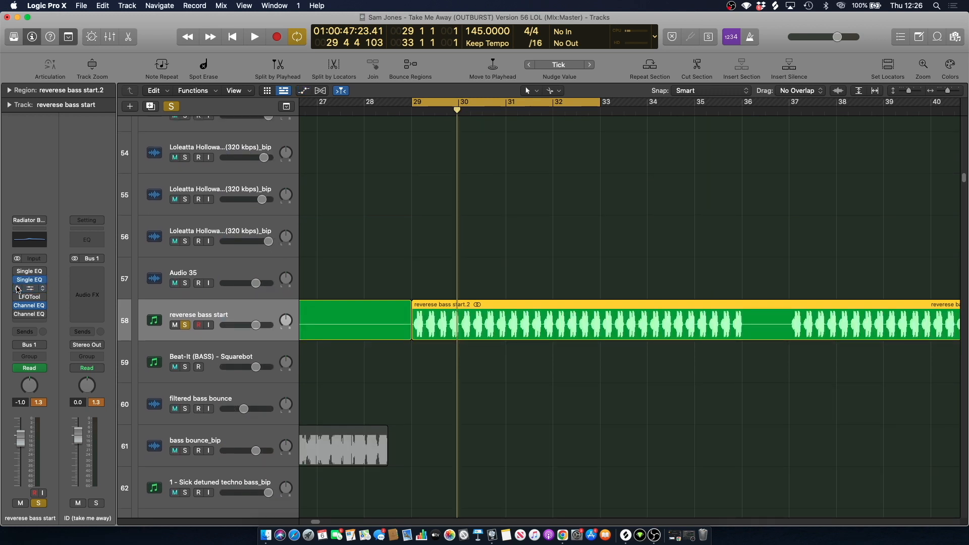
key(space)
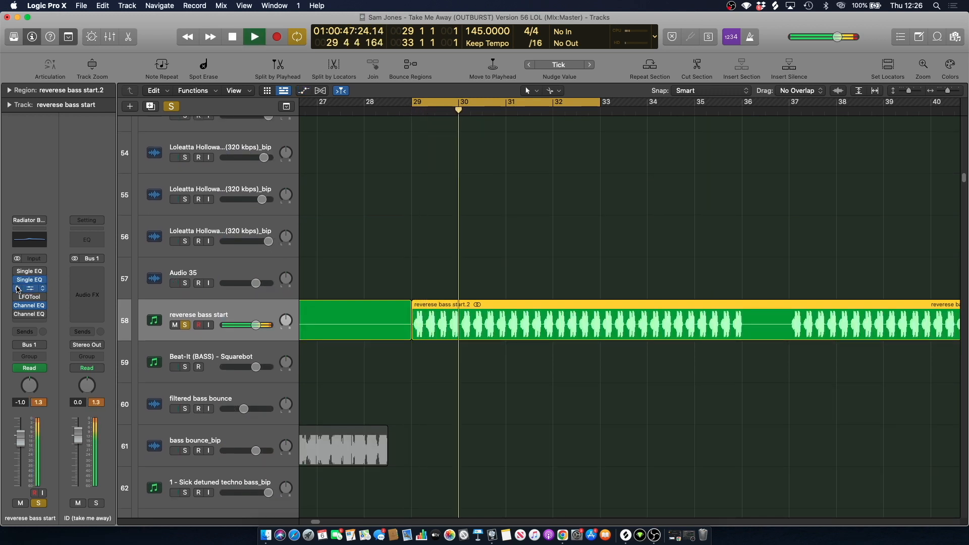
key(space)
click(27, 305)
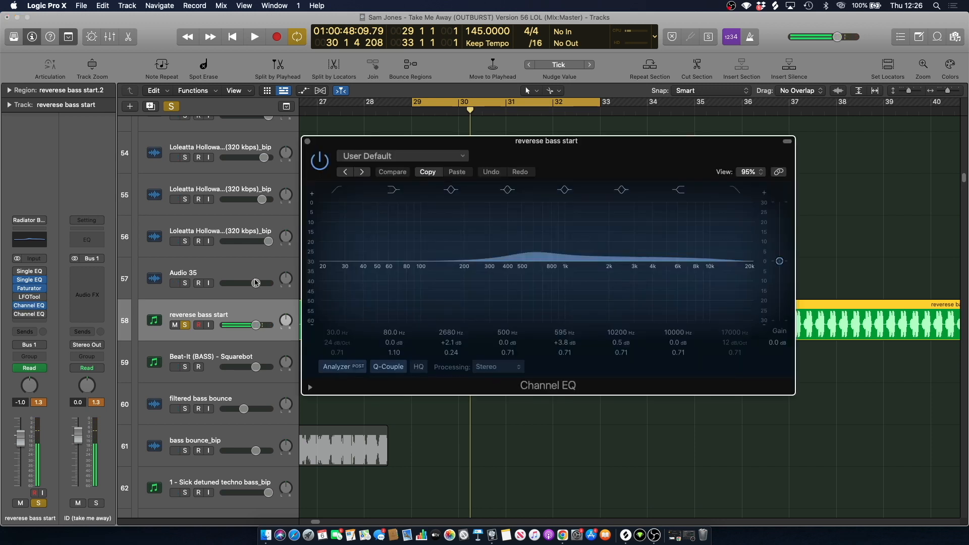
key(space)
key(space)
click(309, 141)
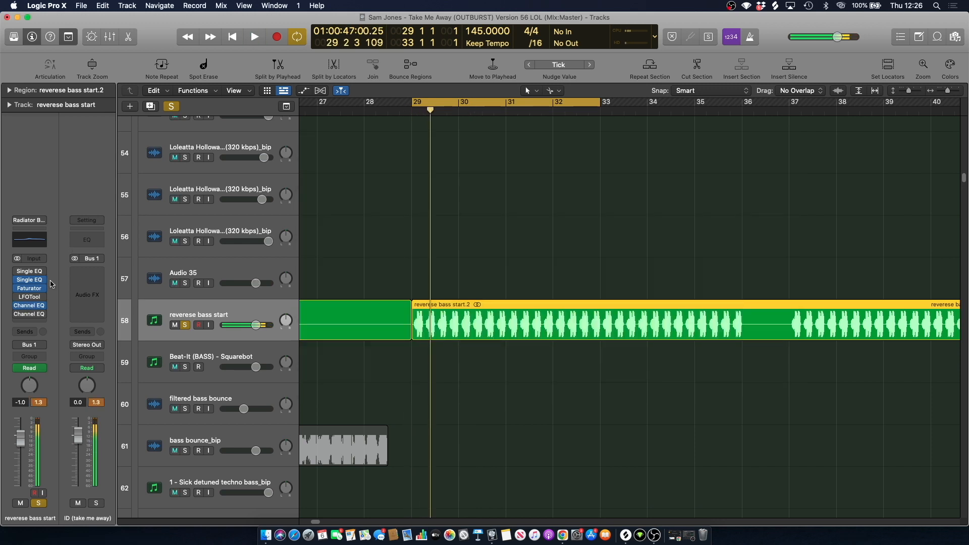
Audition the soloed reverese bass start track once more, clear its solo, and switch off the cycle range.
key(space)
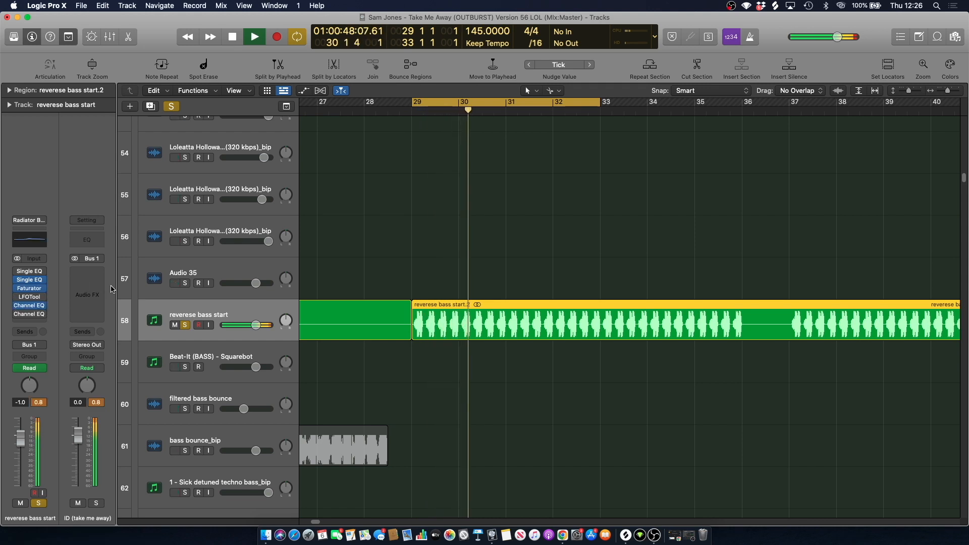
key(space)
key(s)
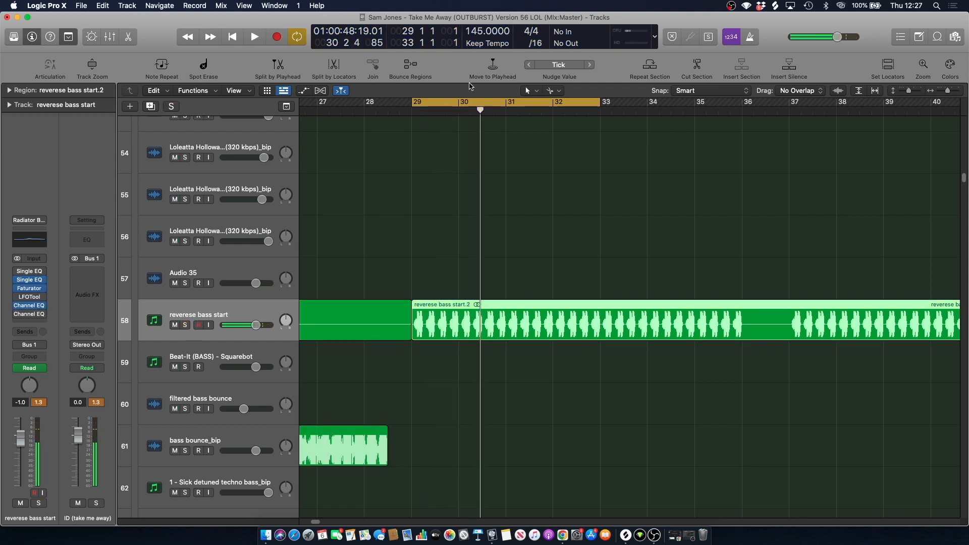
click(458, 99)
key(comma)
key(comma)
Play the full mix from bar 28 while looking through the track list to the hats tracks and back to the bass bounce tracks.
scroll(447, 162, up, 10)
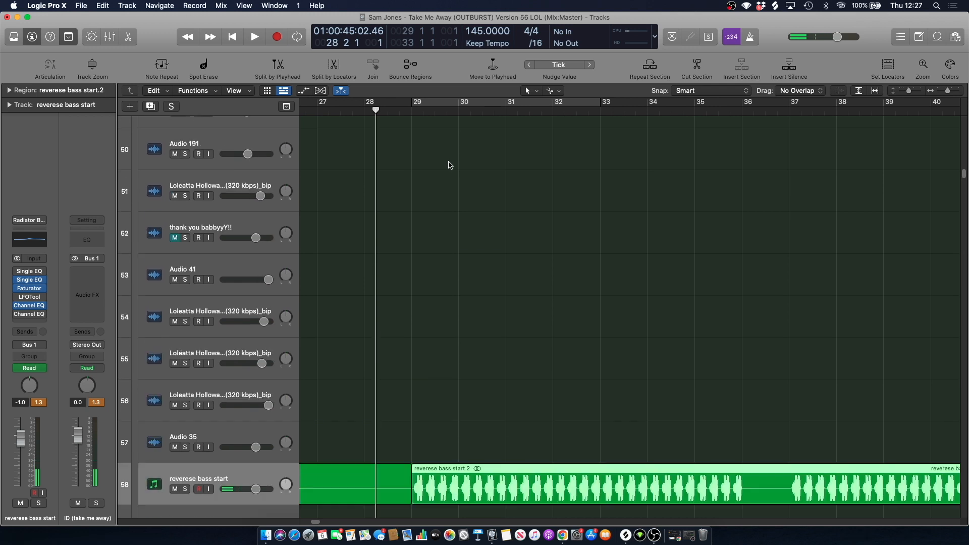
scroll(441, 173, down, 15)
key(space)
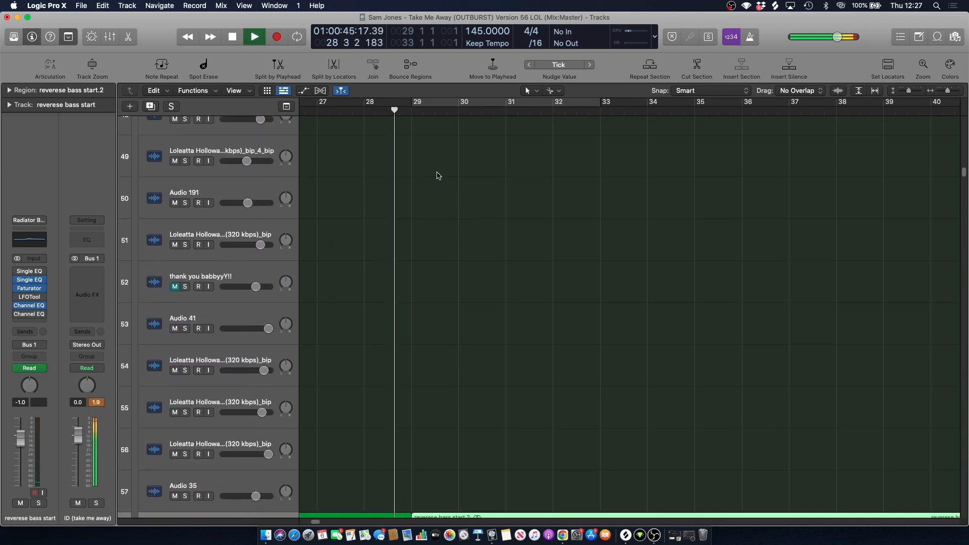
scroll(439, 176, down, 20)
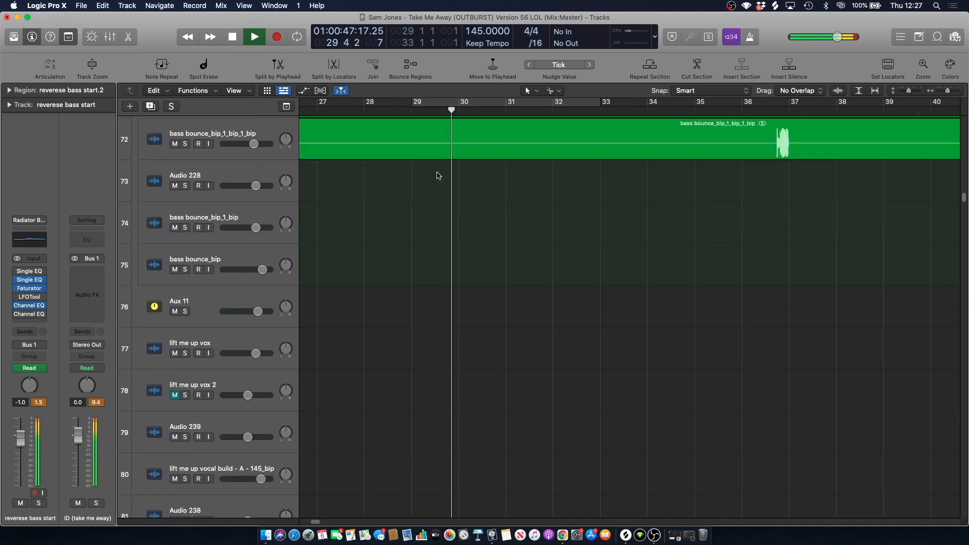
scroll(439, 175, down, 20)
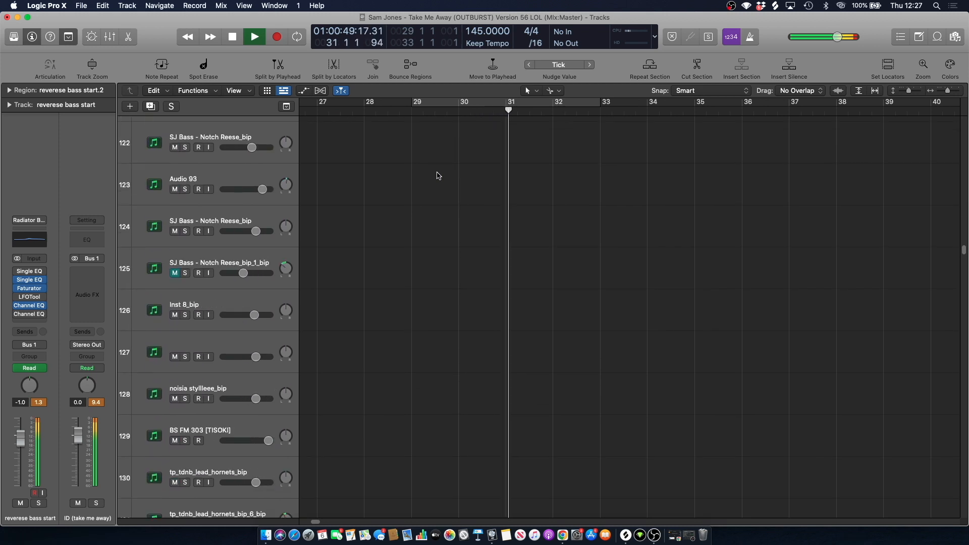
scroll(439, 175, down, 5)
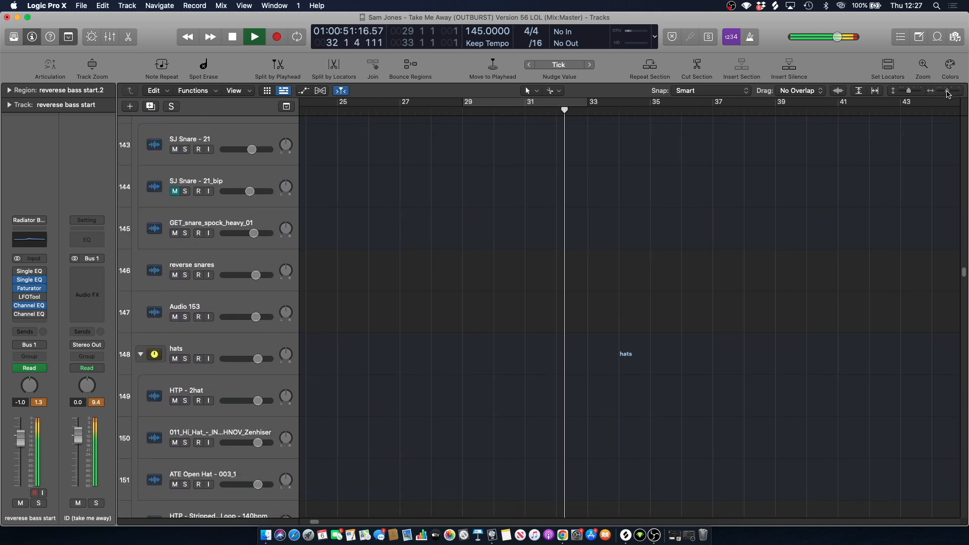
scroll(521, 305, down, 3)
scroll(409, 277, right, 3)
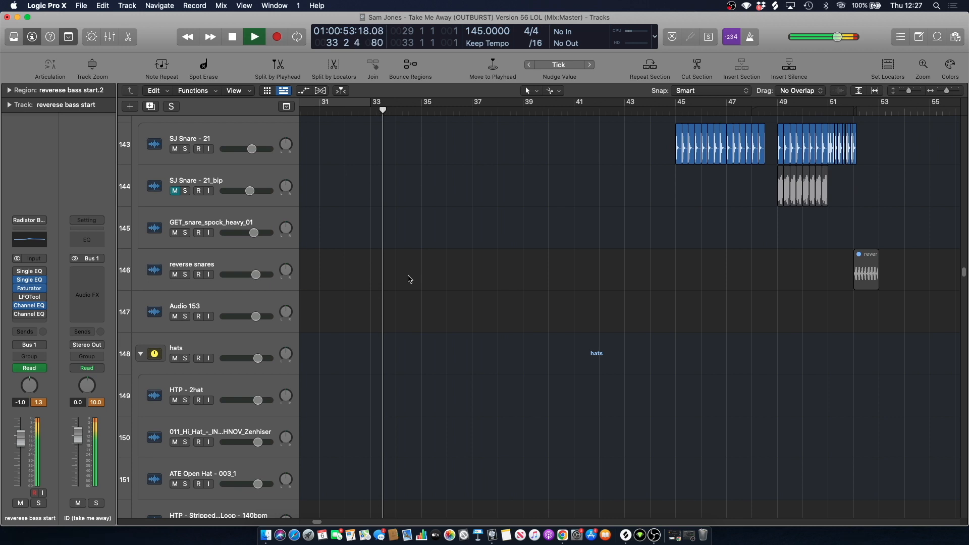
scroll(421, 305, up, 10)
scroll(418, 311, up, 20)
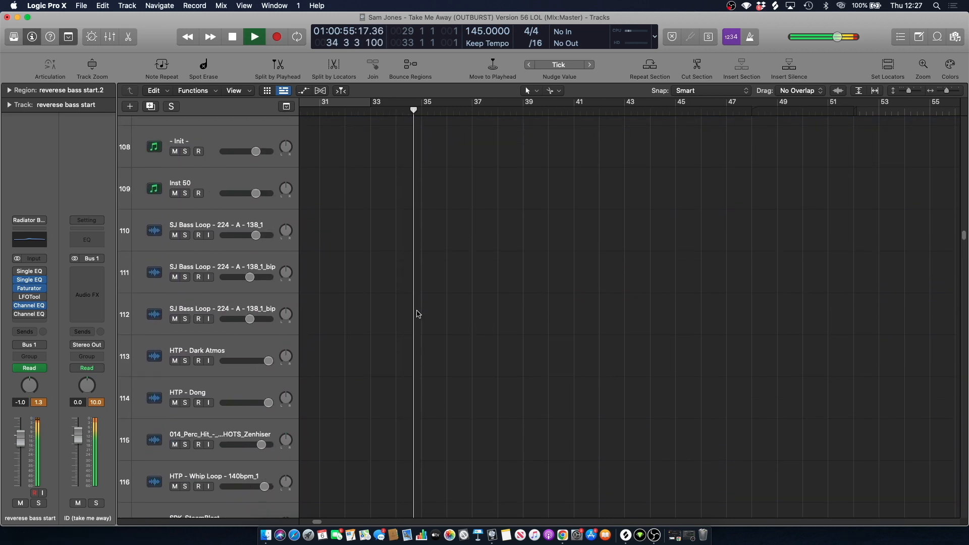
scroll(418, 311, up, 20)
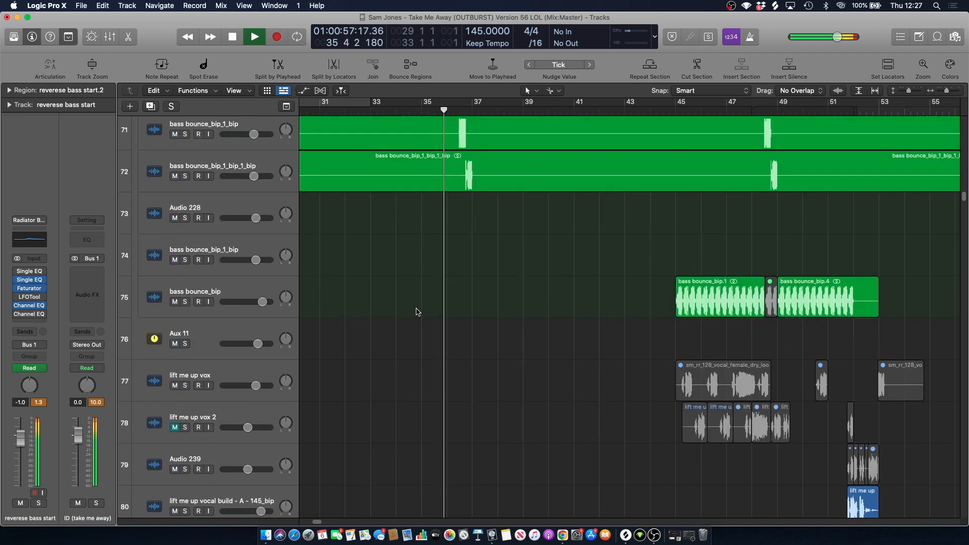
Audition the bass bounce hits in the mix from about bar 35.5 past bar 37, and park the playhead just before bar 37.
key(space)
mouse_move(441, 111)
mouse_down()
mouse_move(427, 112)
mouse_move(440, 112)
mouse_up()
key(space)
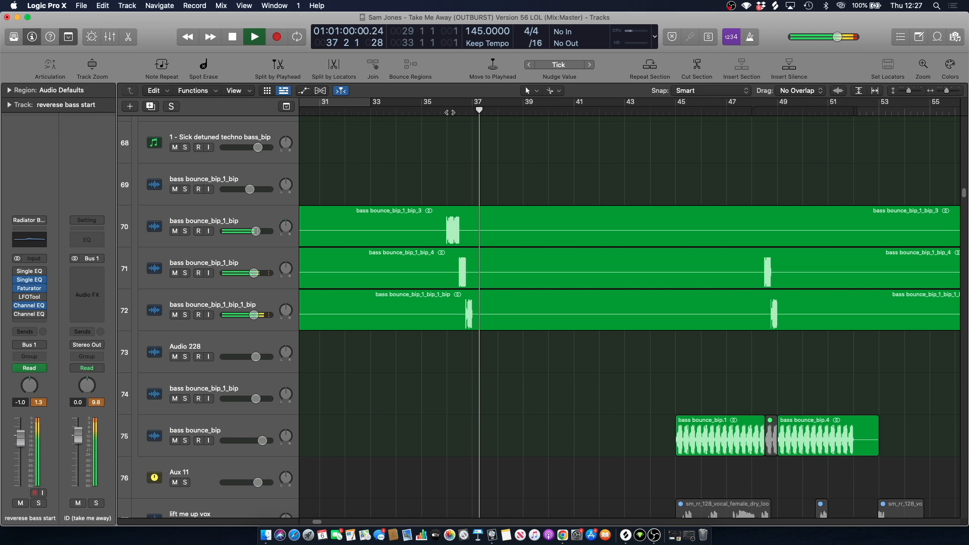
key(space)
click(465, 113)
Look through the track list for the take me away main bounce vox region that starts at bar 37.
scroll(465, 135, up, 13)
scroll(465, 168, down, 12)
scroll(465, 167, down, 20)
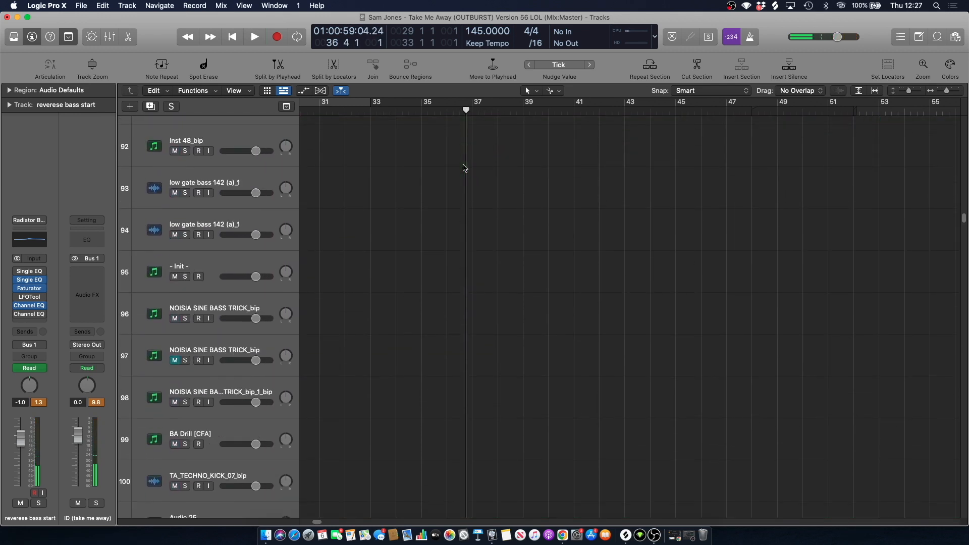
scroll(465, 168, down, 20)
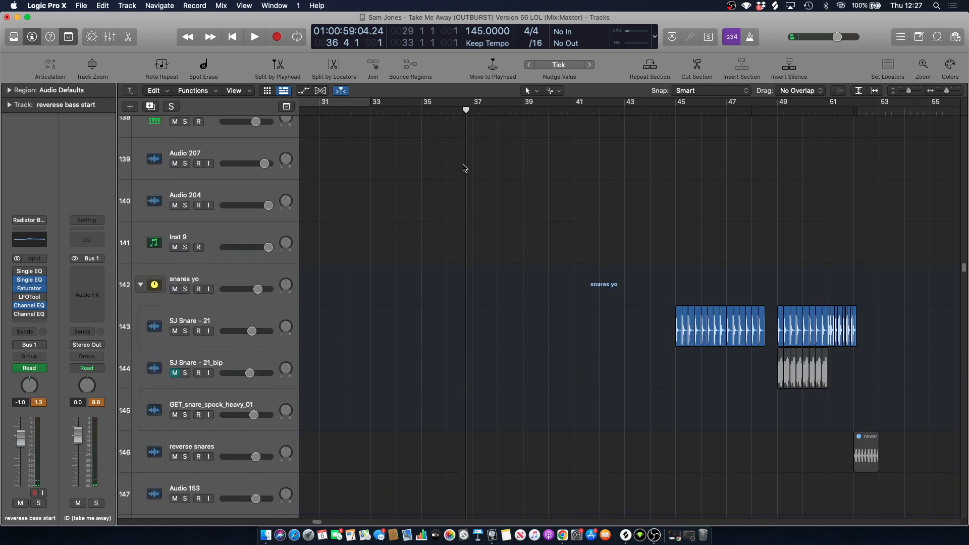
scroll(465, 168, down, 6)
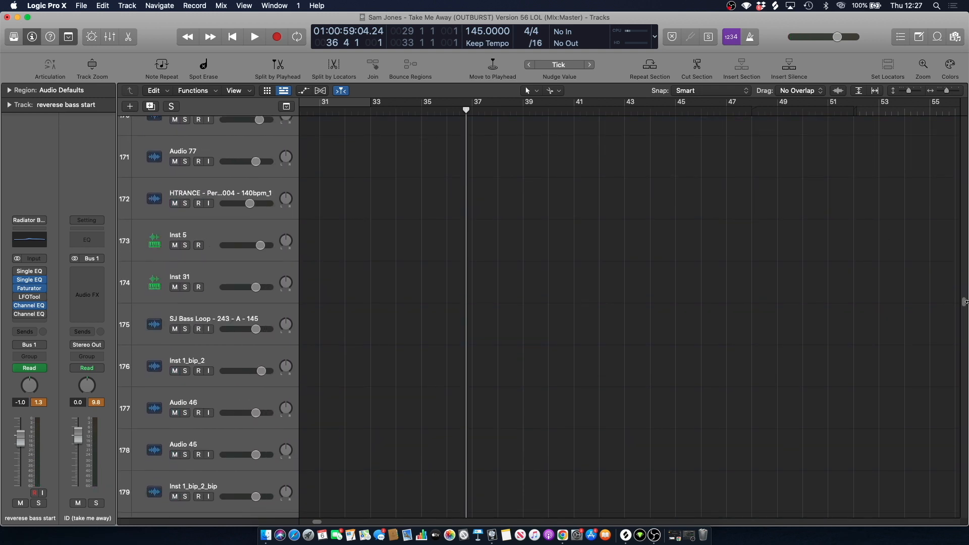
drag(965, 303, 929, 142)
scroll(423, 241, down, 5)
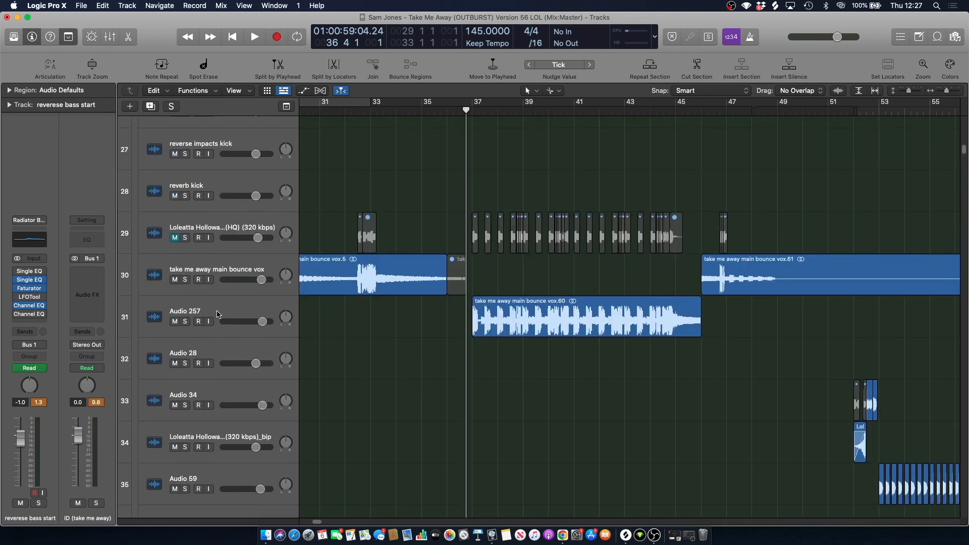
Solo Audio 257 and audition its vocal region, enlarge the view from bar 37, return the playhead before it, and clear the solo.
click(218, 314)
key(s)
key(space)
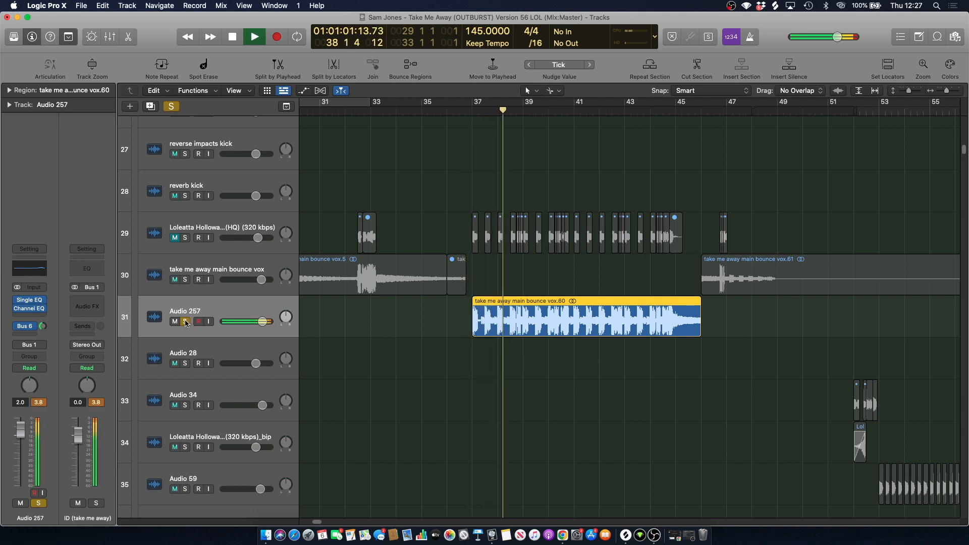
drag(947, 91, 953, 92)
click(468, 157)
click(346, 107)
key(space)
click(185, 322)
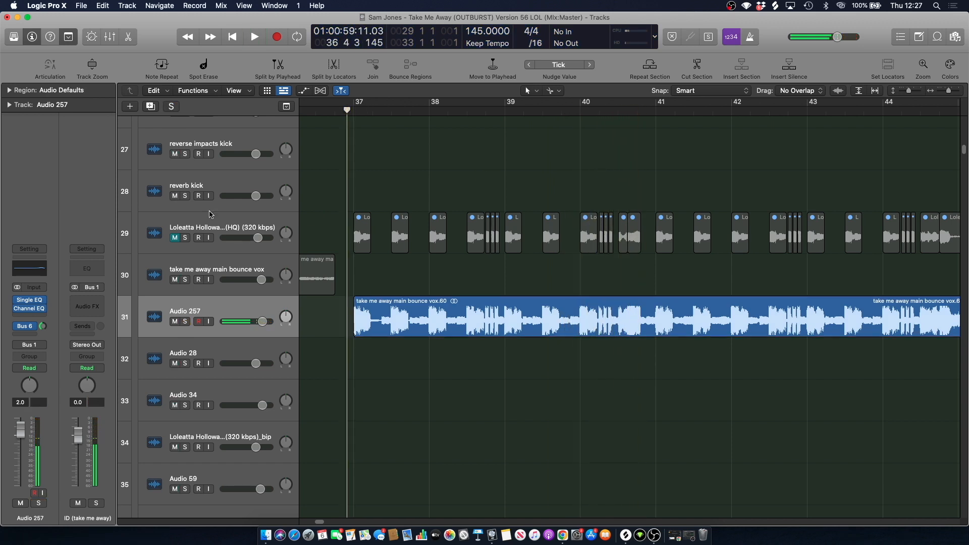
Select and solo the Loleatta Hollowa...(HQ) (320 kbps) track above the take me away main bounce vox track.
click(210, 211)
click(199, 224)
click(186, 237)
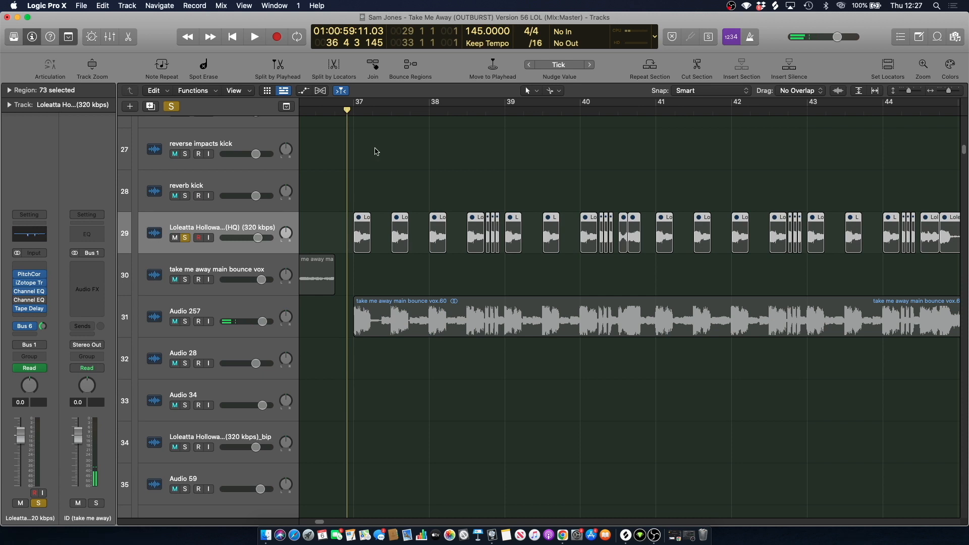
Unmute the chopped vocal regions between bars 37 and 41 on the Loleatta Holloway track.
drag(357, 178, 635, 248)
right_click(633, 225)
click(352, 131)
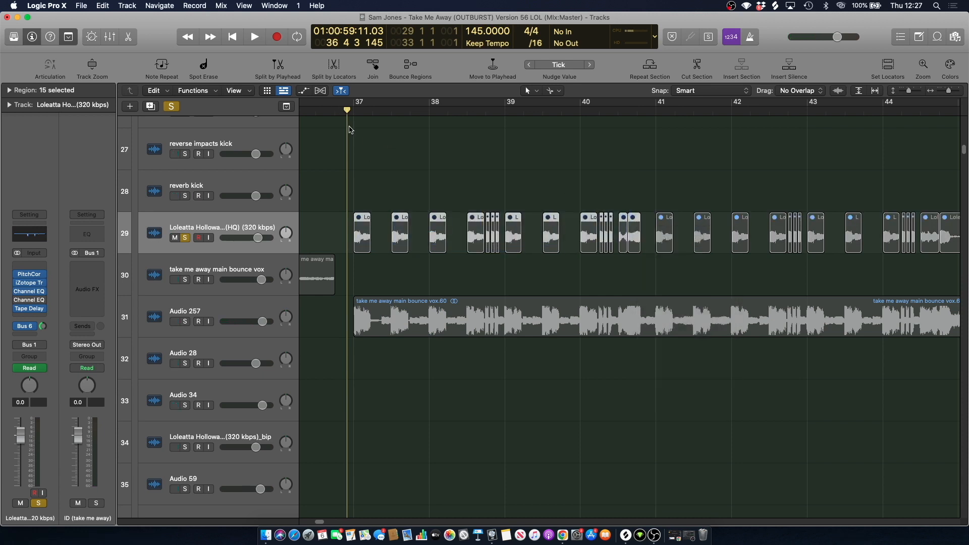
Audition the soloed vocal chops from bar 37 twice, and return the playhead to just before bar 37.
key(space)
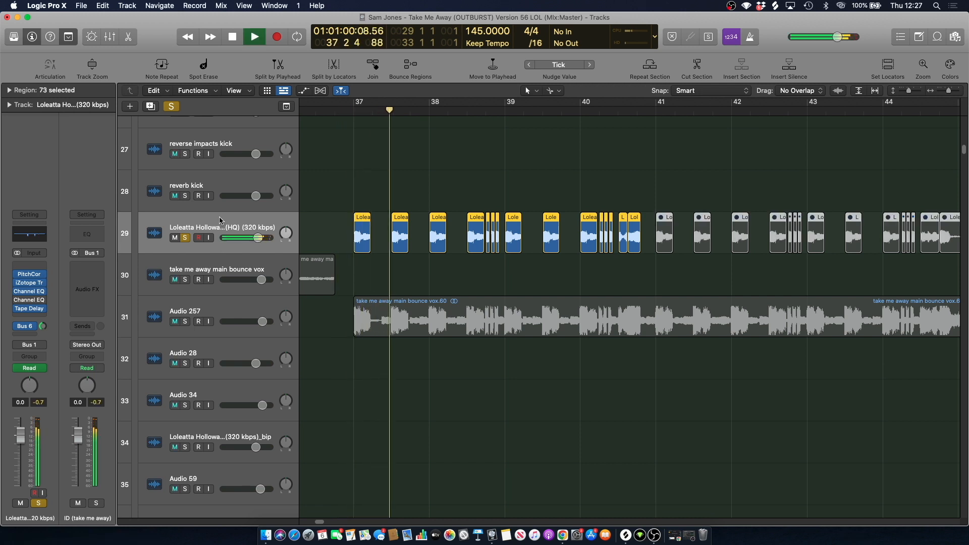
click(221, 222)
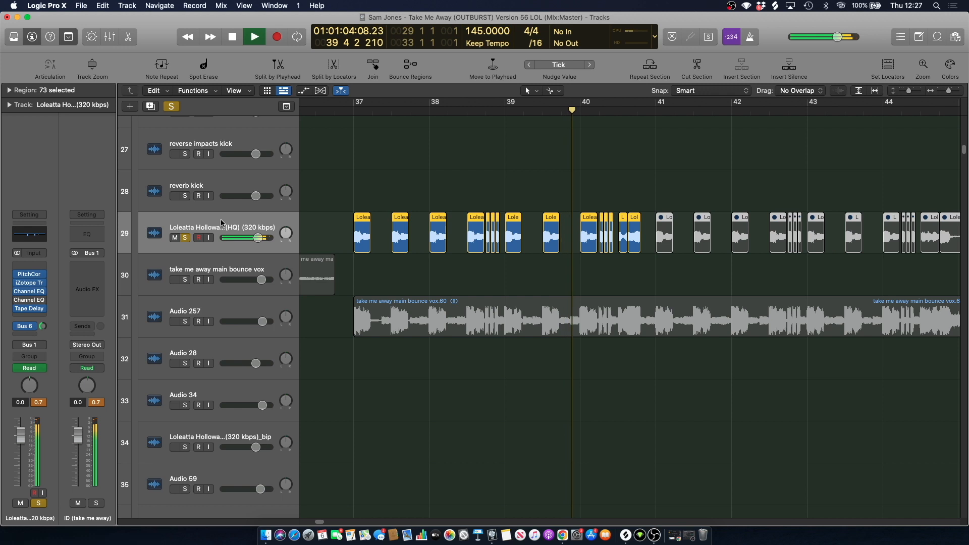
key(space)
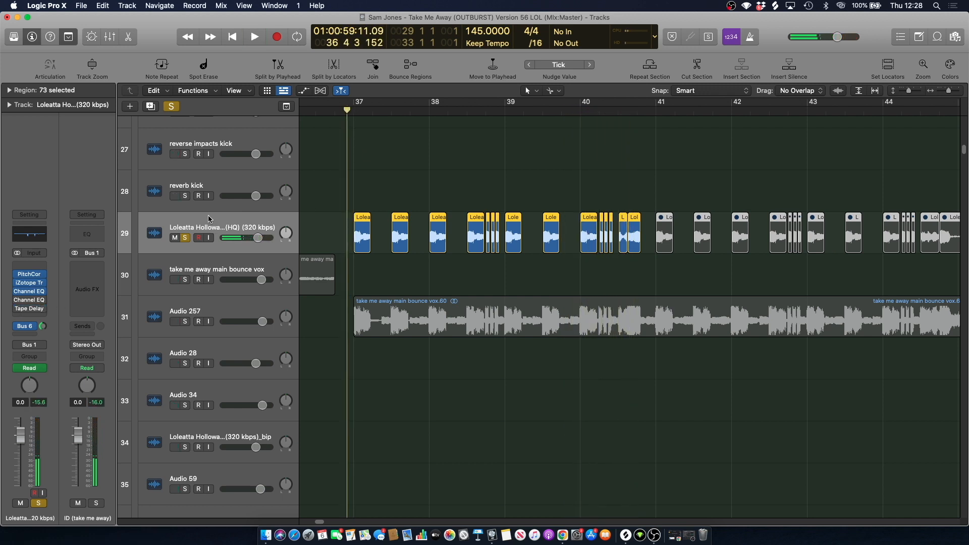
key(space)
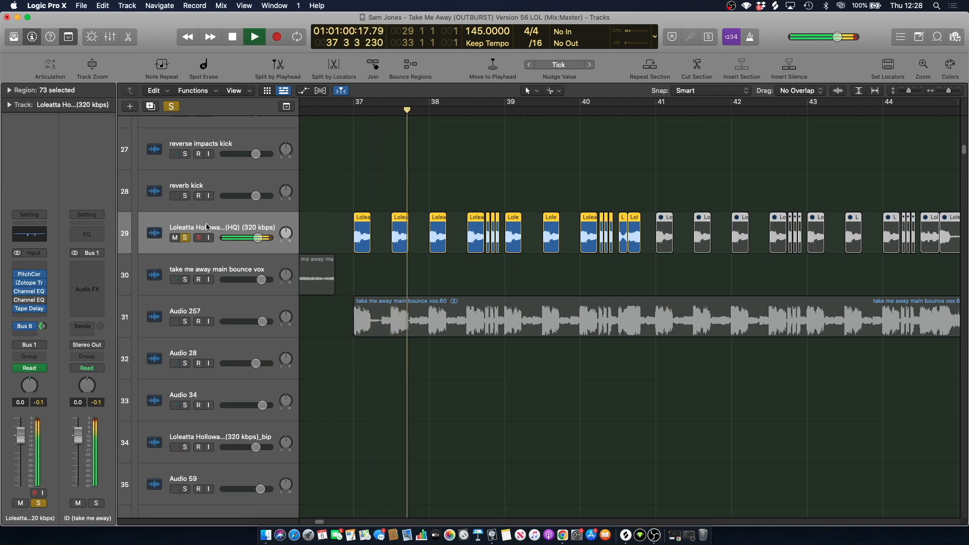
key(space)
click(337, 112)
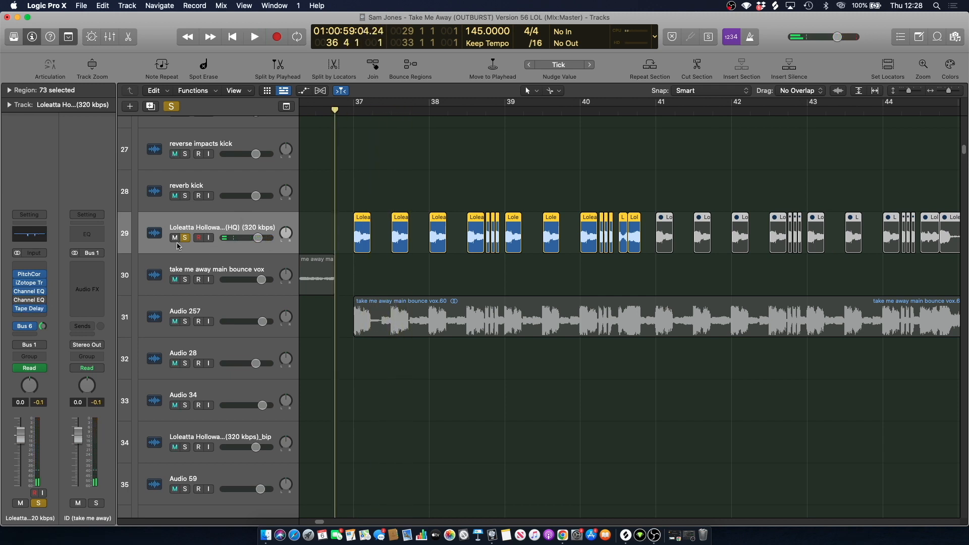
View the first Channel EQ on the Loleatta Holloway track, play the soloed chops past bar 39, and park the playhead before bar 37.
click(31, 293)
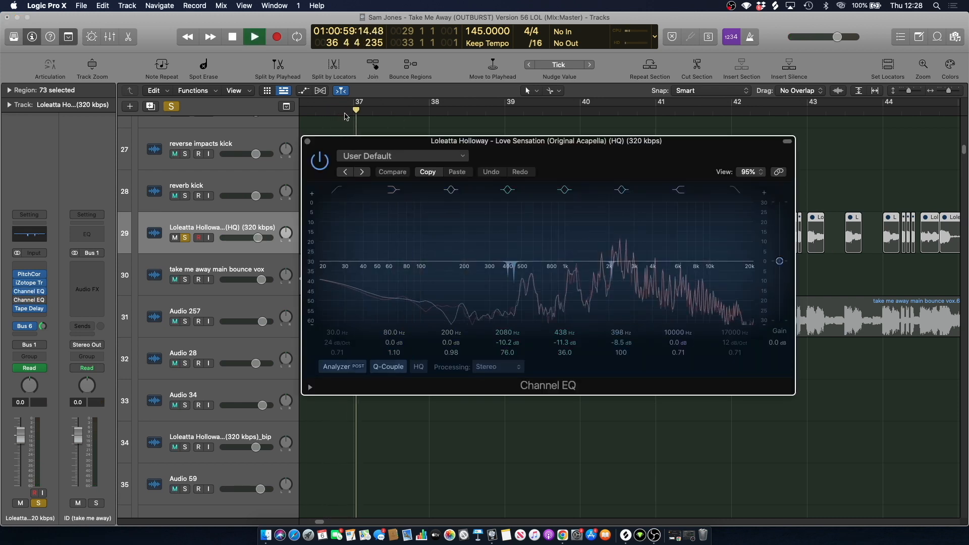
key(v)
mouse_move(949, 91)
mouse_down()
mouse_move(958, 91)
mouse_move(948, 91)
mouse_up()
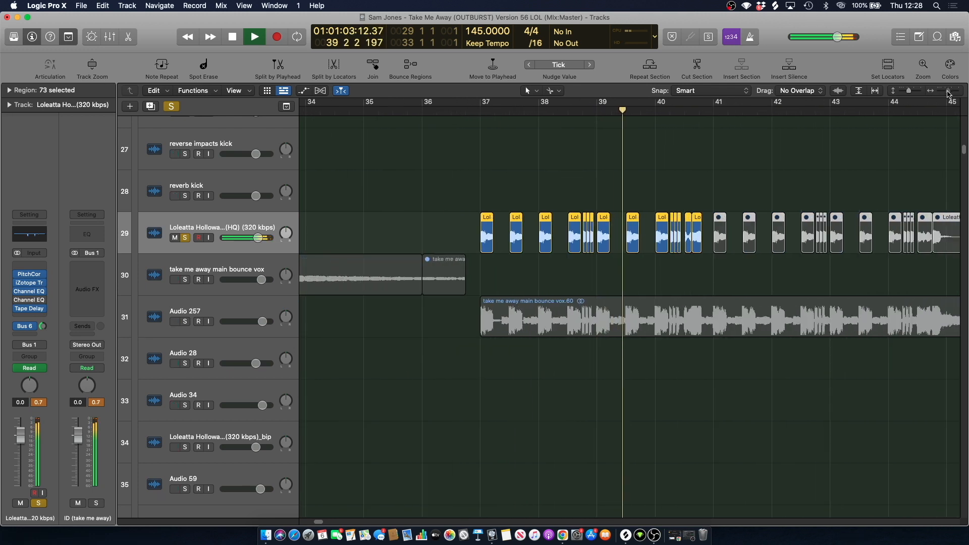
key(space)
click(497, 129)
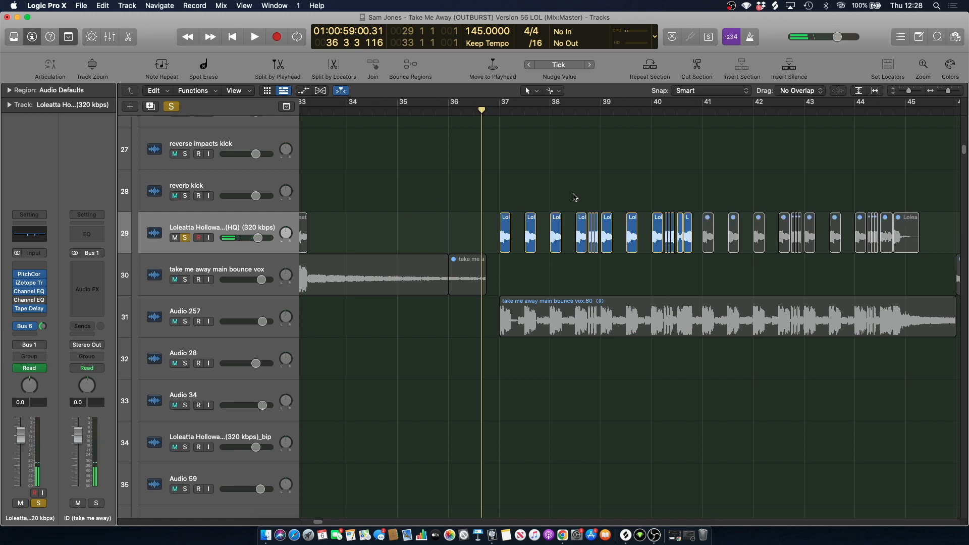
View the Pitch Correction settings on the Loleatta Holloway track, close them, and place the playhead at bar 37.
click(593, 107)
drag(949, 90, 947, 96)
click(29, 276)
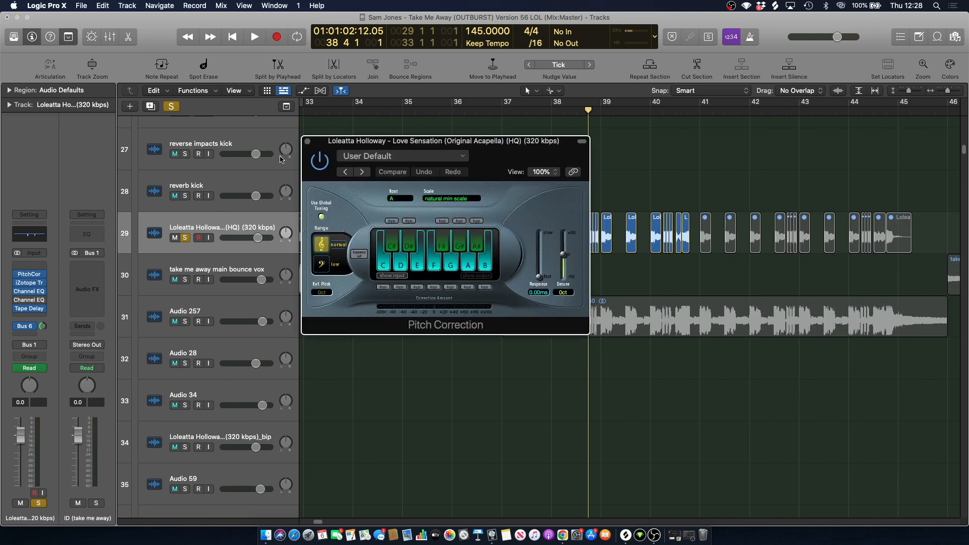
click(309, 141)
click(491, 113)
click(481, 112)
click(497, 113)
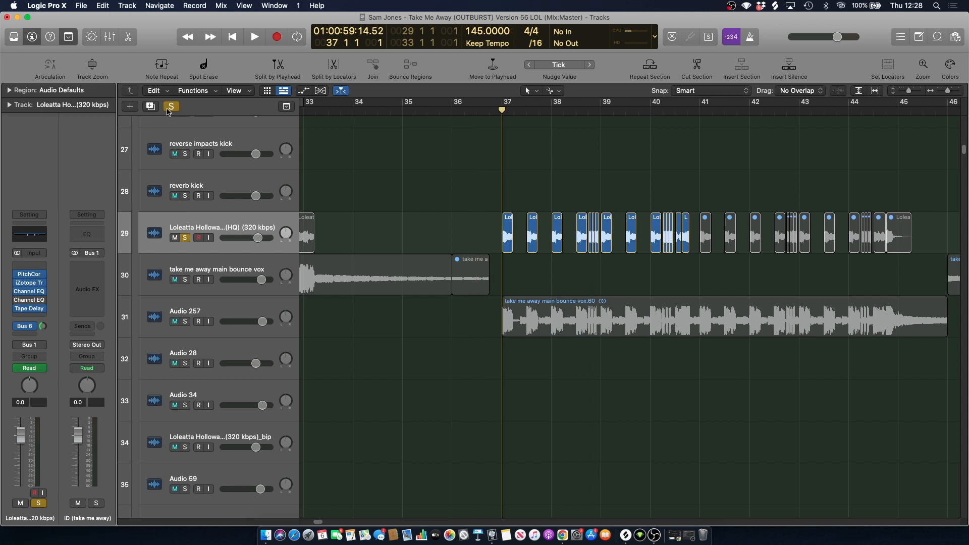
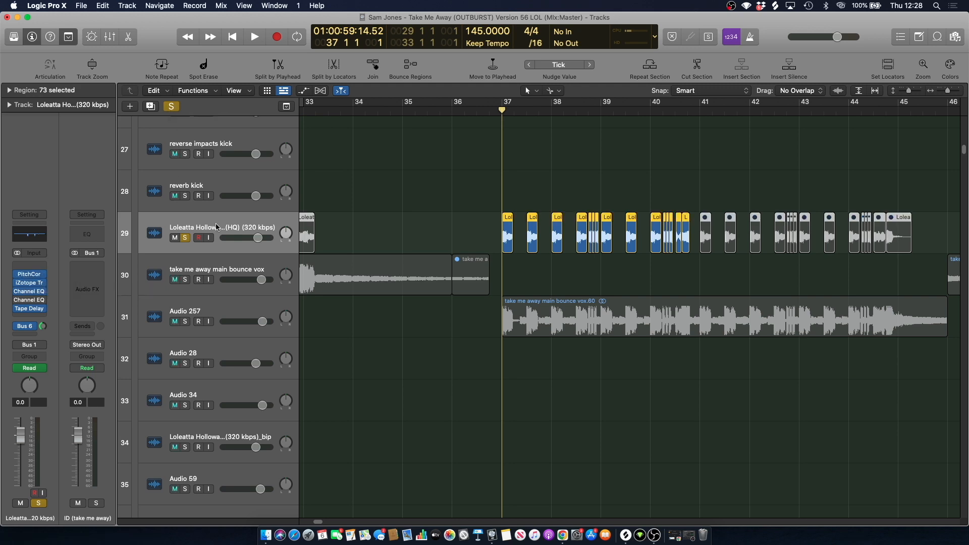
Clear the solo on the Loleatta Holloway track, mute the track, and position the playhead at bar 37.
click(185, 238)
click(174, 238)
click(476, 110)
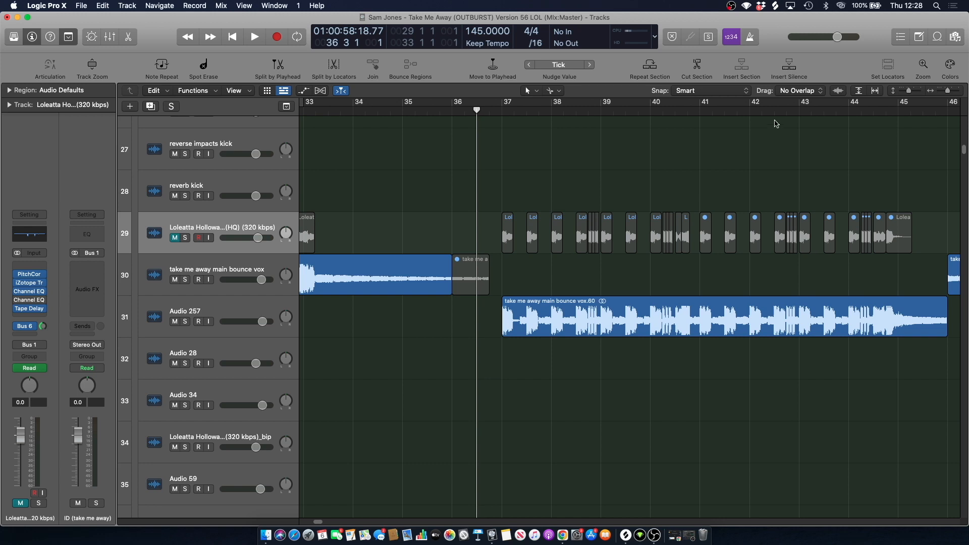
drag(947, 92, 943, 94)
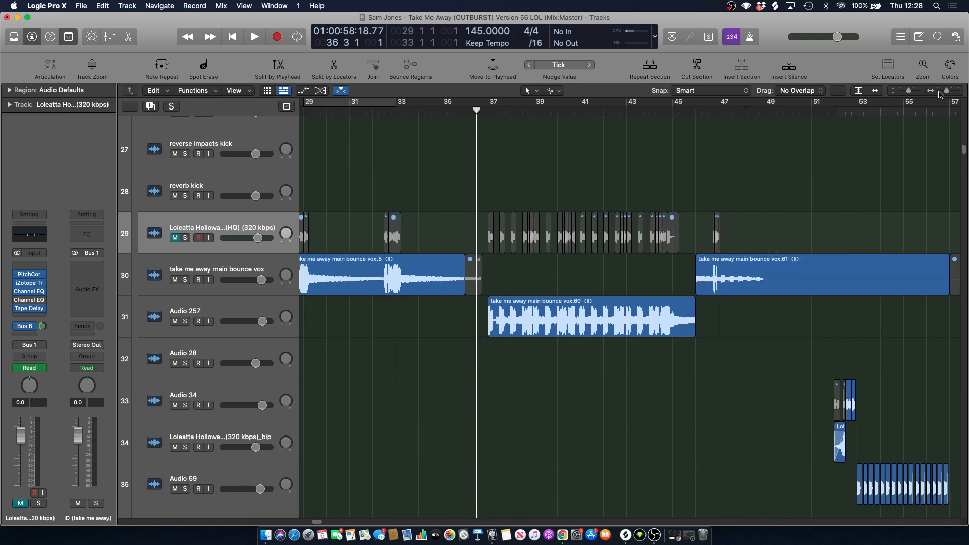
key(comma)
key(period)
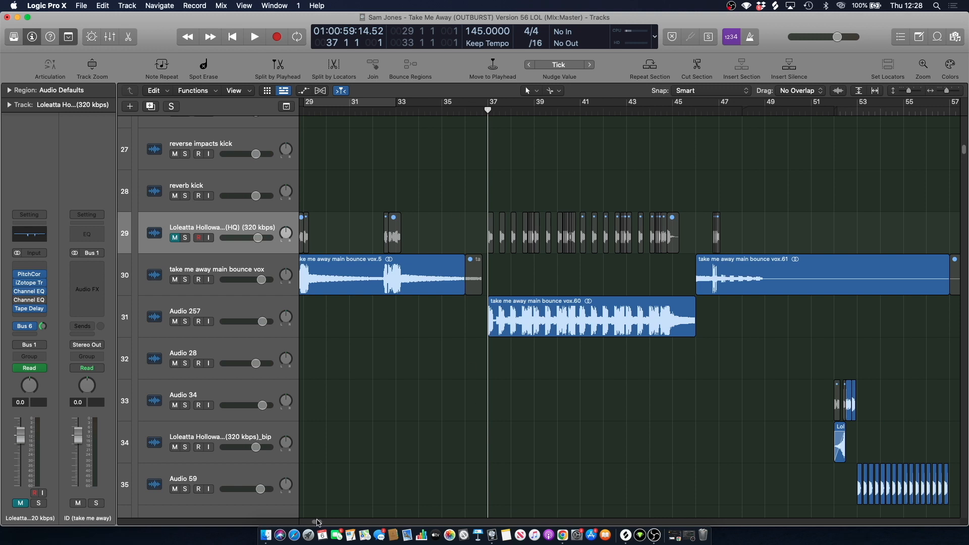
Audition the bounced vocal in the mix from bar 37 to about bar 44, replaying from about bar 43.
scroll(318, 523, right, 5)
key(space)
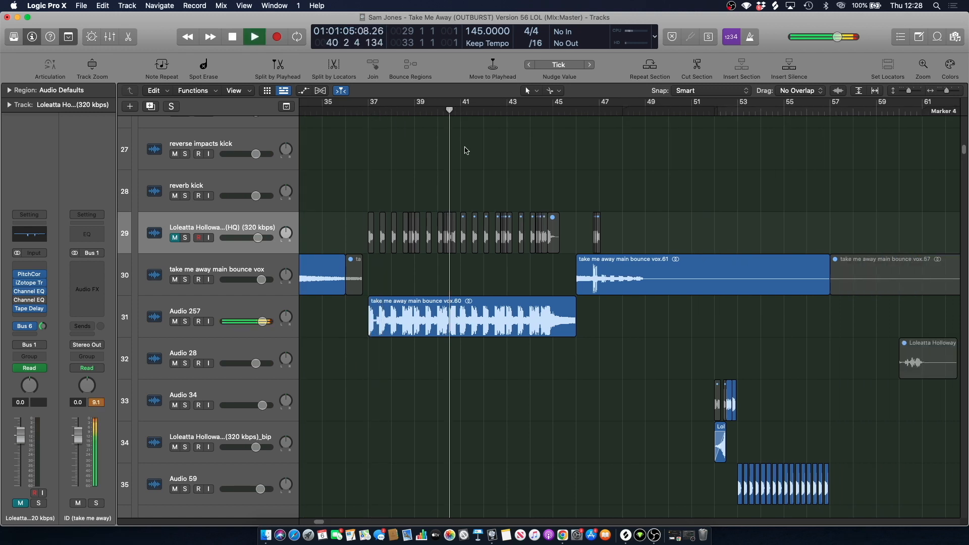
scroll(500, 143, down, 1)
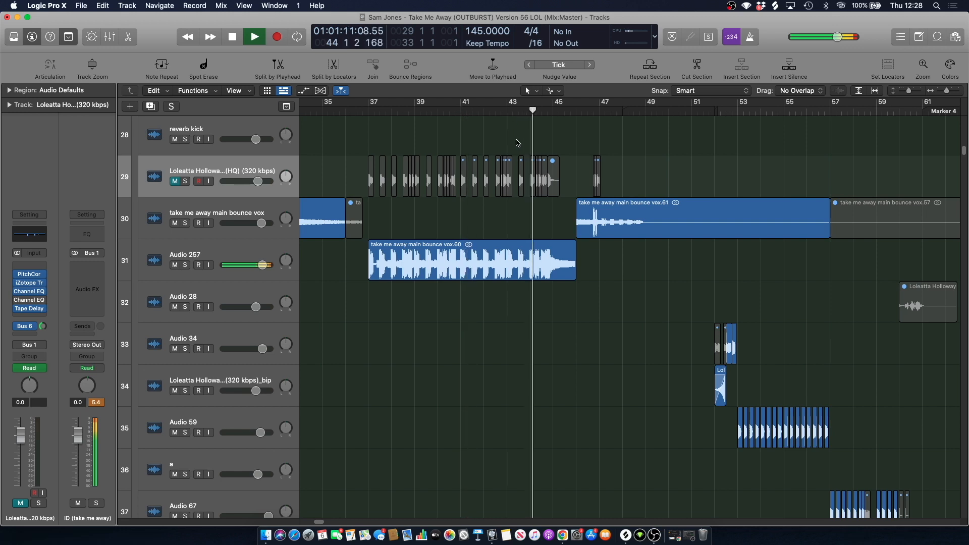
click(509, 112)
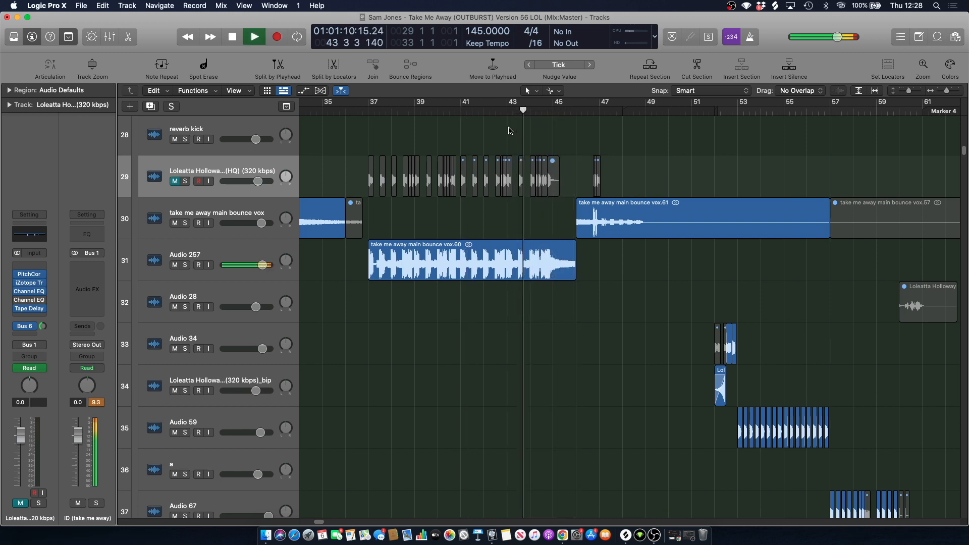
click(526, 121)
key(space)
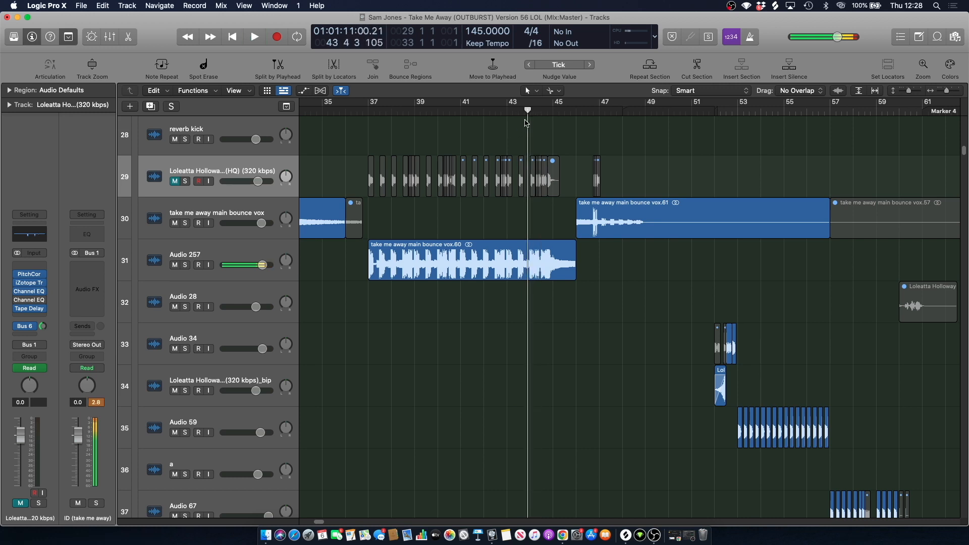
Solo the clean psy kick for first drop track, audition its kick fill at bar 44, and clear the solo.
click(948, 91)
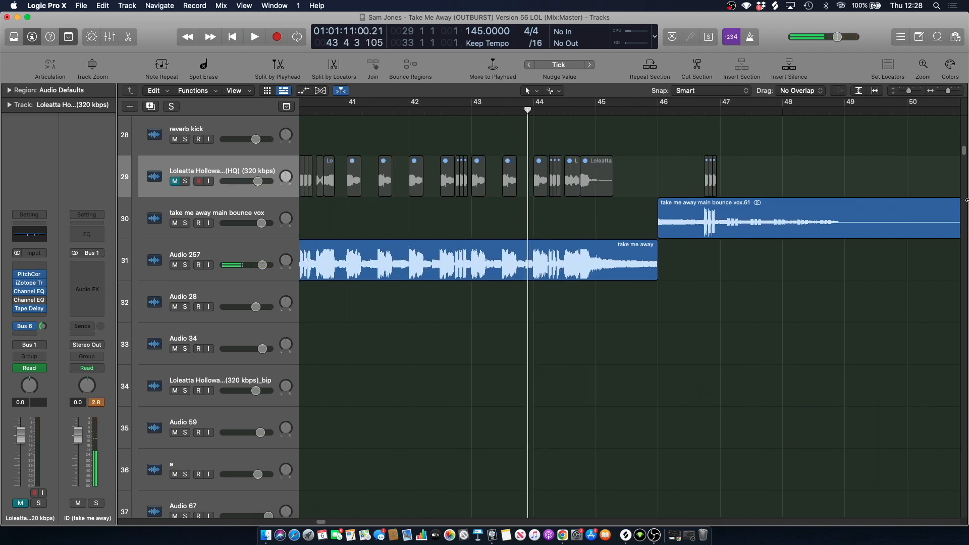
scroll(965, 151, up, 15)
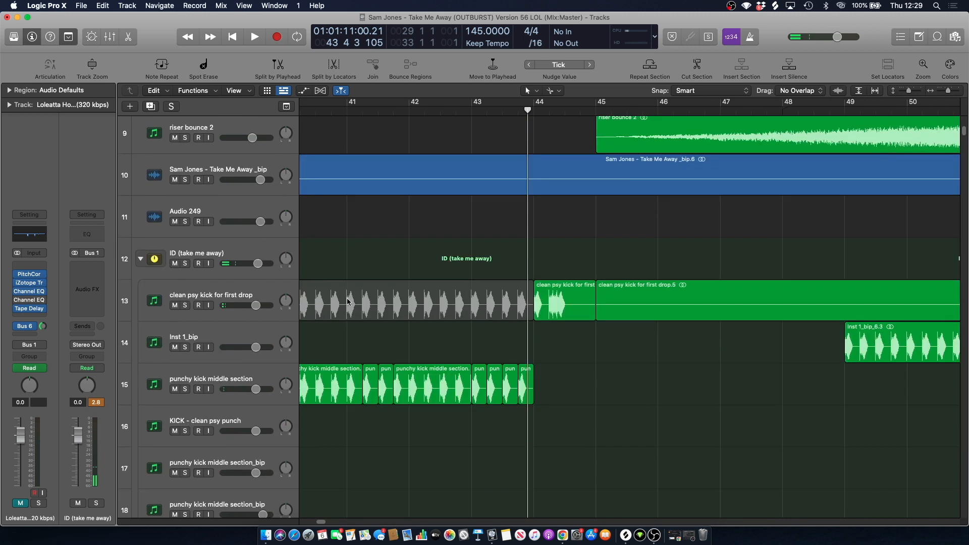
click(188, 291)
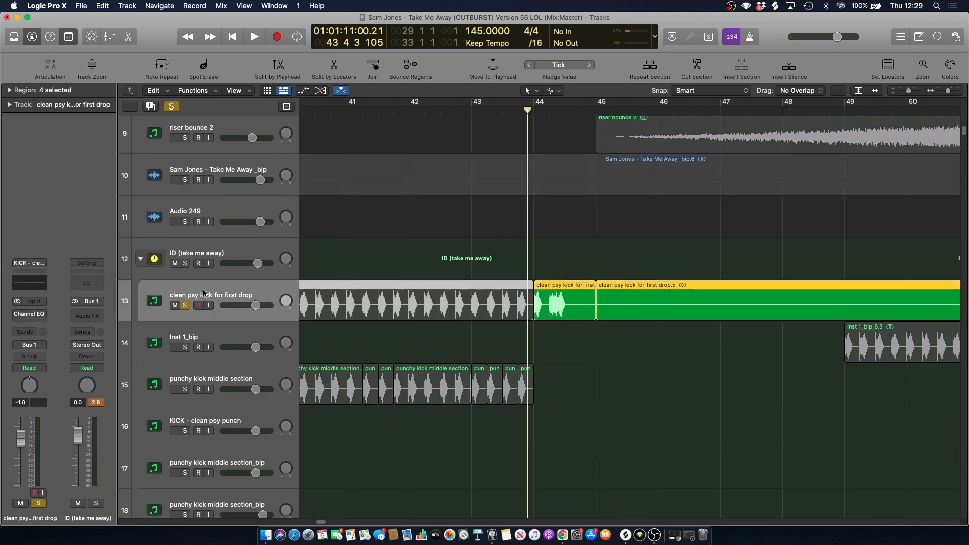
key(space)
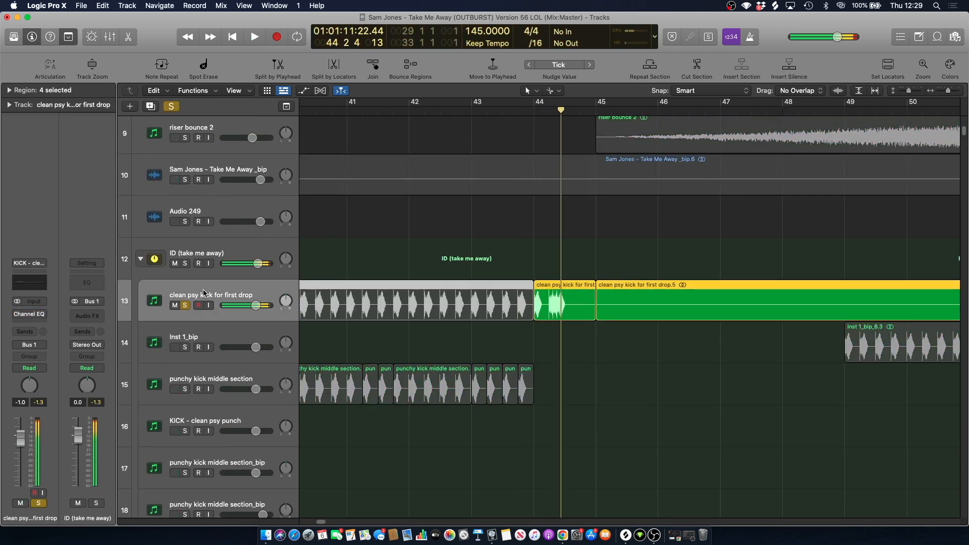
click(186, 306)
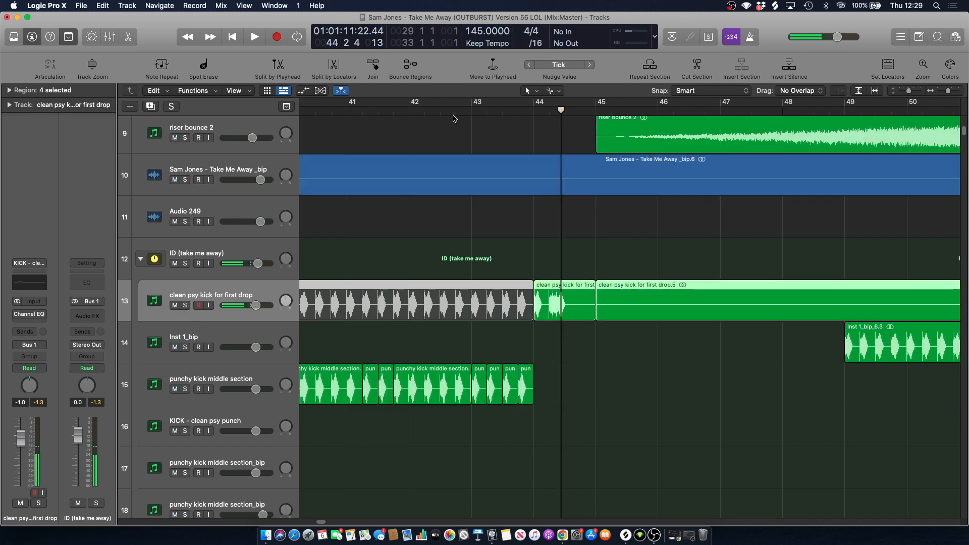
Audition the mix from before bar 43 through the kick fill into the reverse kicks, stopping at bar 46.
click(545, 238)
key(space)
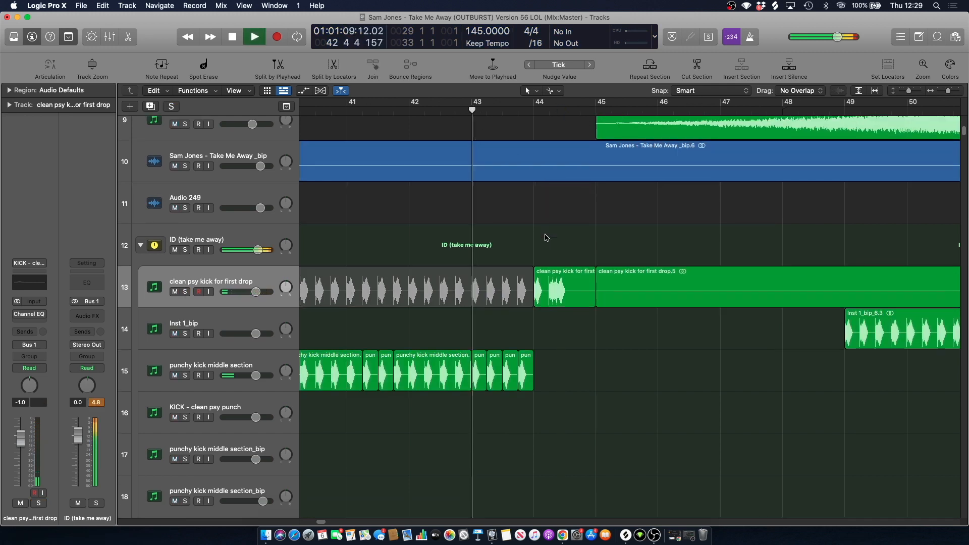
scroll(547, 238, down, 15)
scroll(547, 238, up, 9)
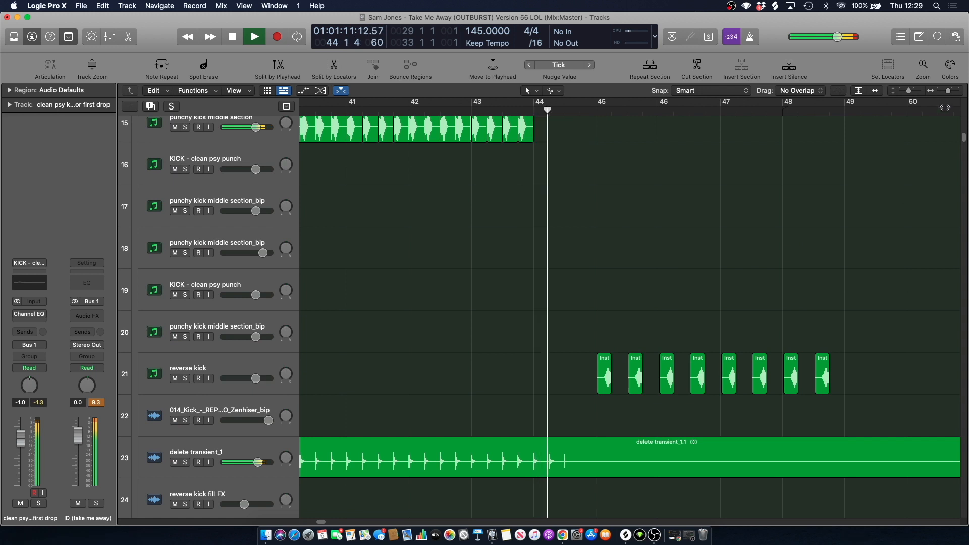
drag(948, 94, 947, 94)
drag(322, 520, 324, 522)
key(space)
Cycle bars 45 to 49, solo the reverse kick track to audition its hits, and clear the solo.
drag(410, 104, 554, 133)
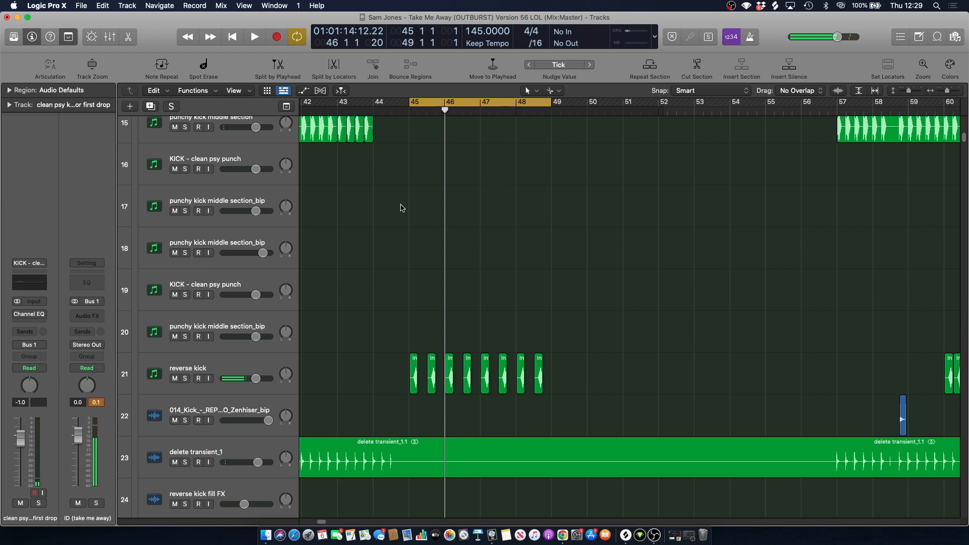
click(205, 364)
key(s)
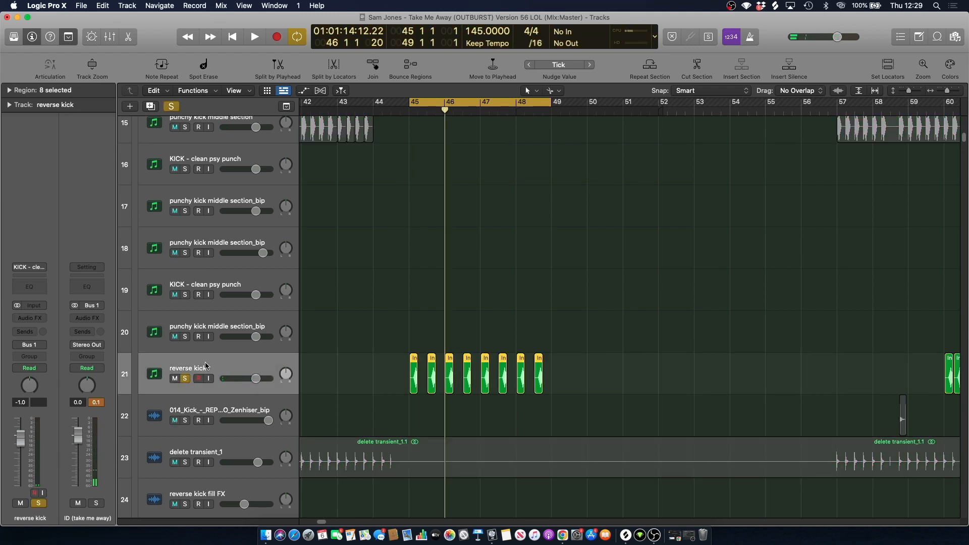
key(space)
key(space)
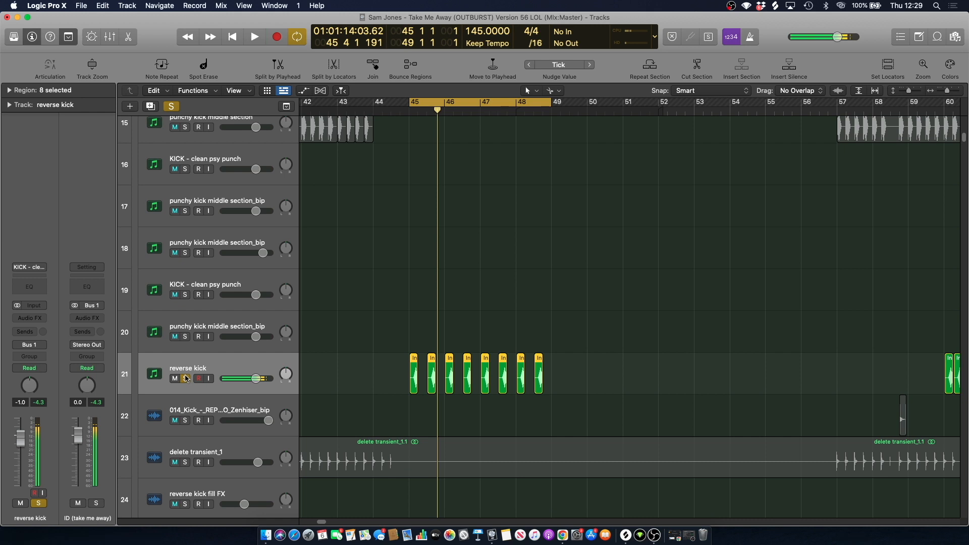
click(186, 379)
Play the mix from bar 45, select the take me away main bounce vox track, and turn off the cycle.
key(space)
scroll(409, 280, down, 12)
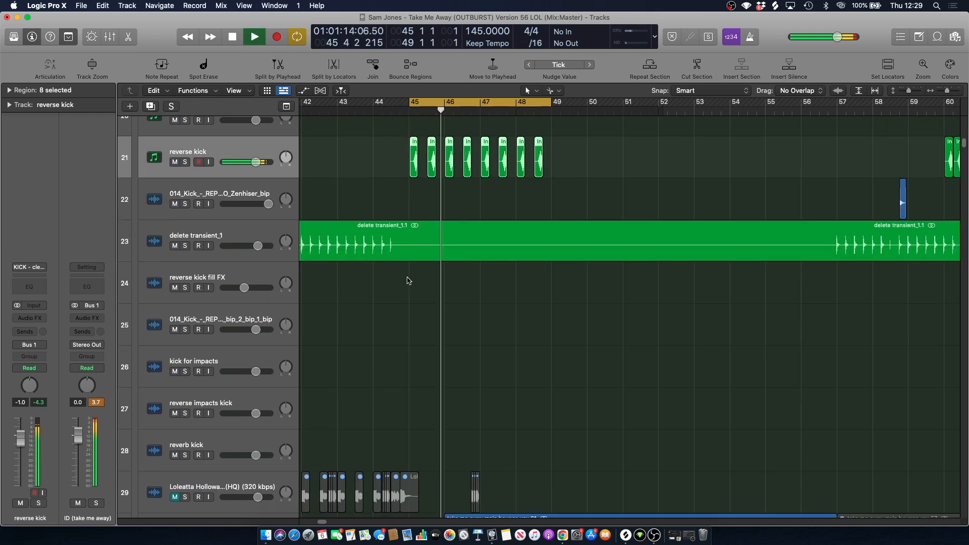
click(209, 234)
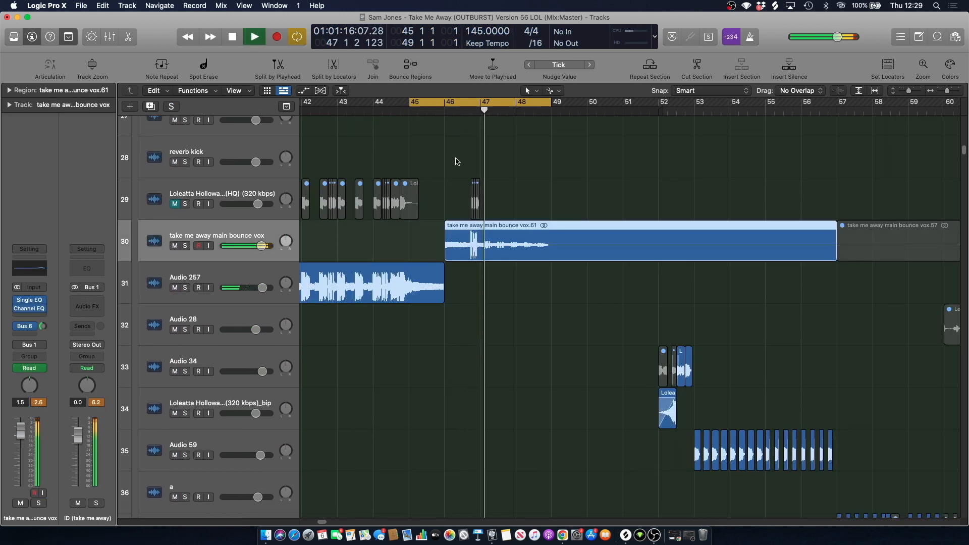
key(c)
key(space)
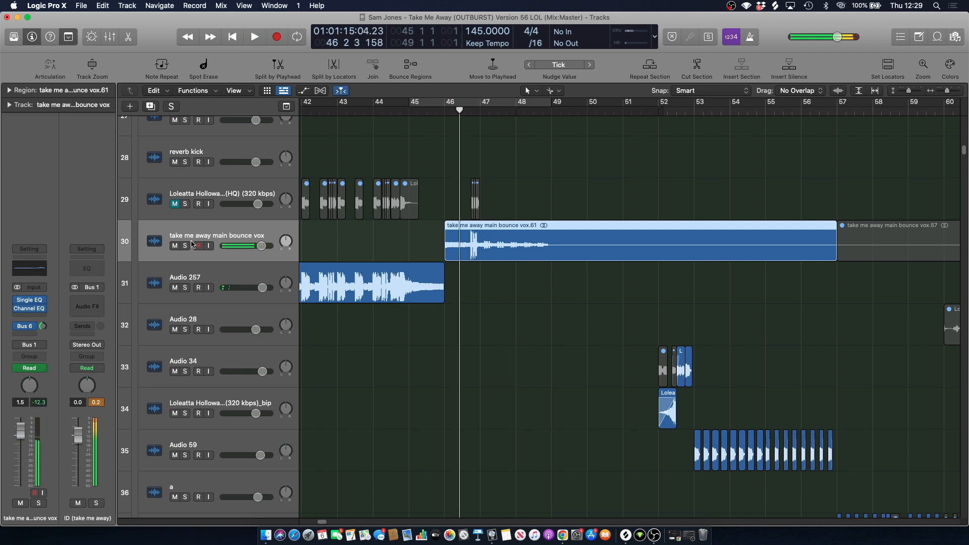
Solo the take me away main bounce vox track, audition its vocal hit before bar 47, and clear the solo.
click(185, 245)
key(shift+f)
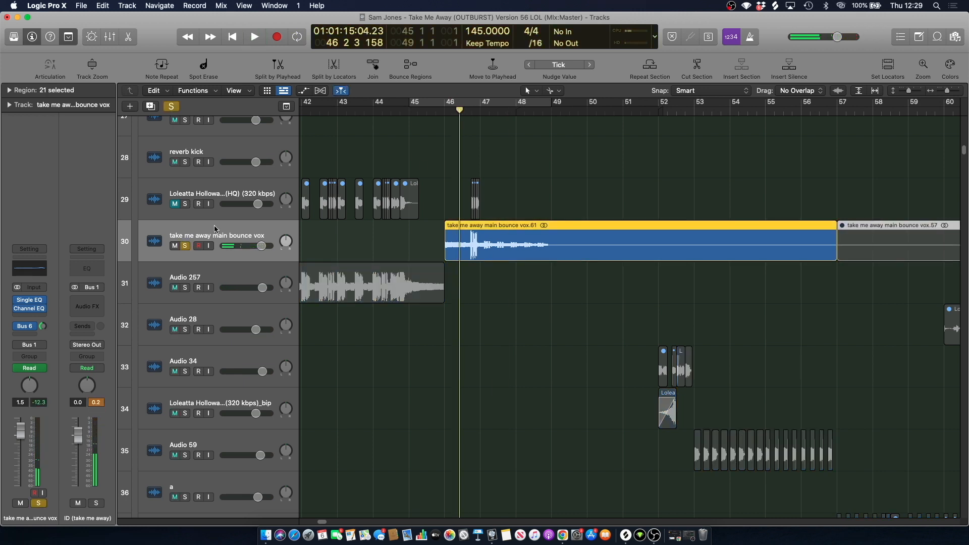
key(space)
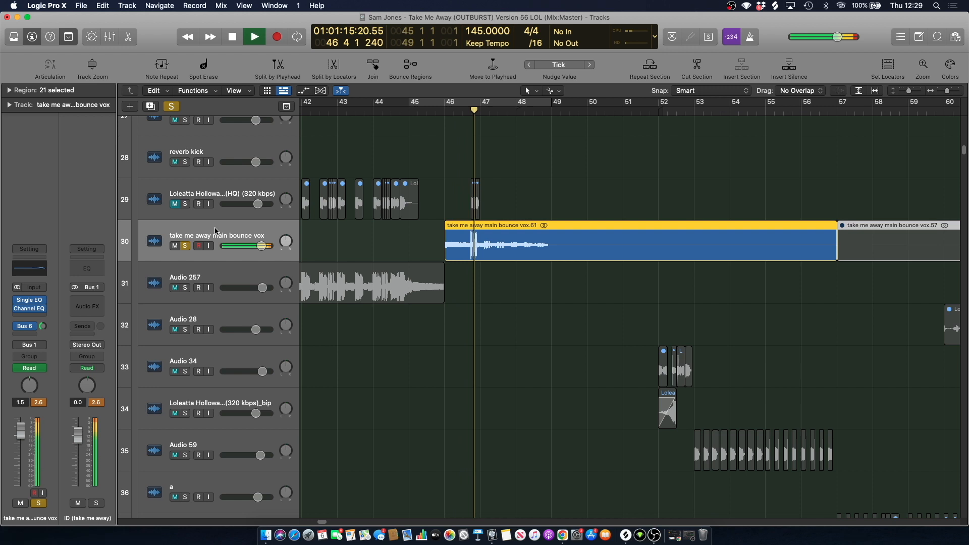
click(185, 246)
click(185, 245)
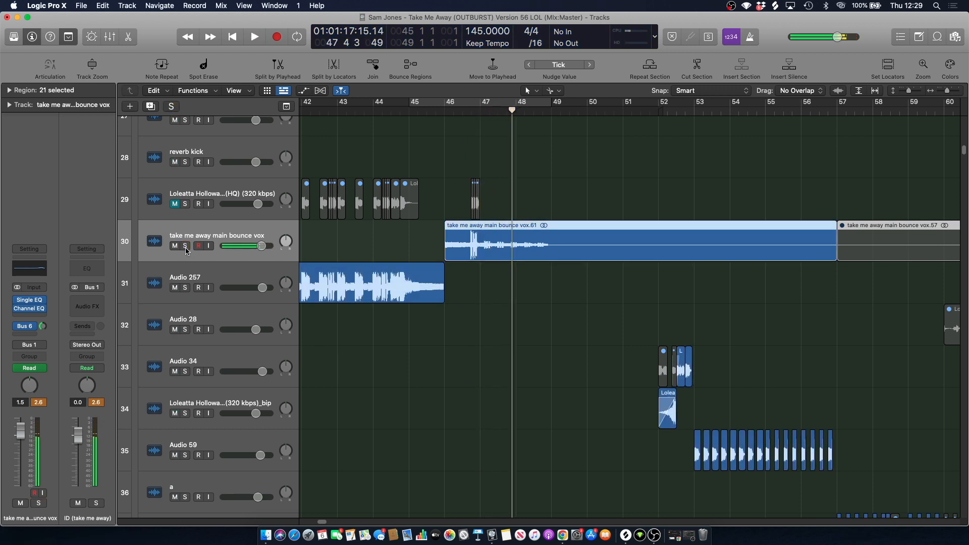
Stop playback, select the Audio 29 vocal track, and place the playhead just before its chopped regions at bar 48.
key(space)
scroll(542, 190, up, 1)
scroll(535, 197, down, 10)
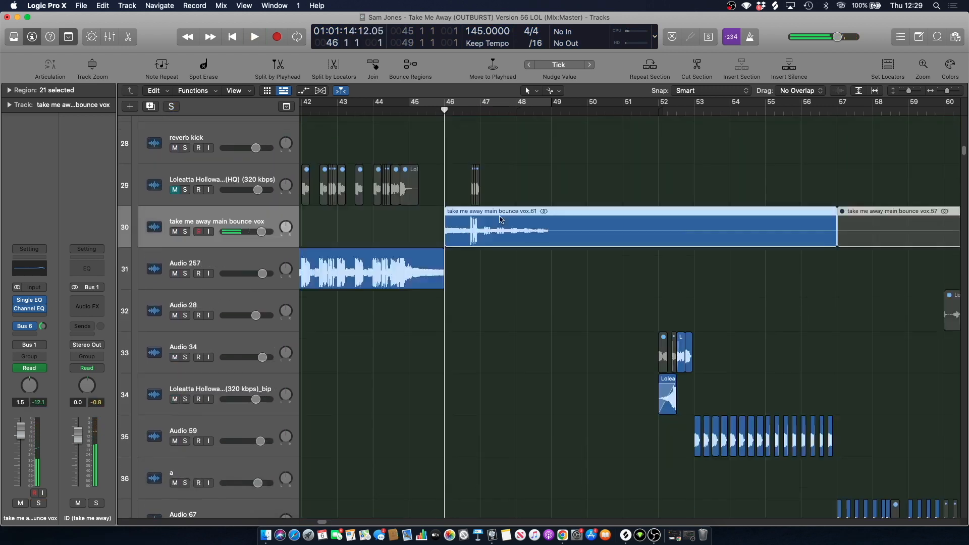
click(215, 298)
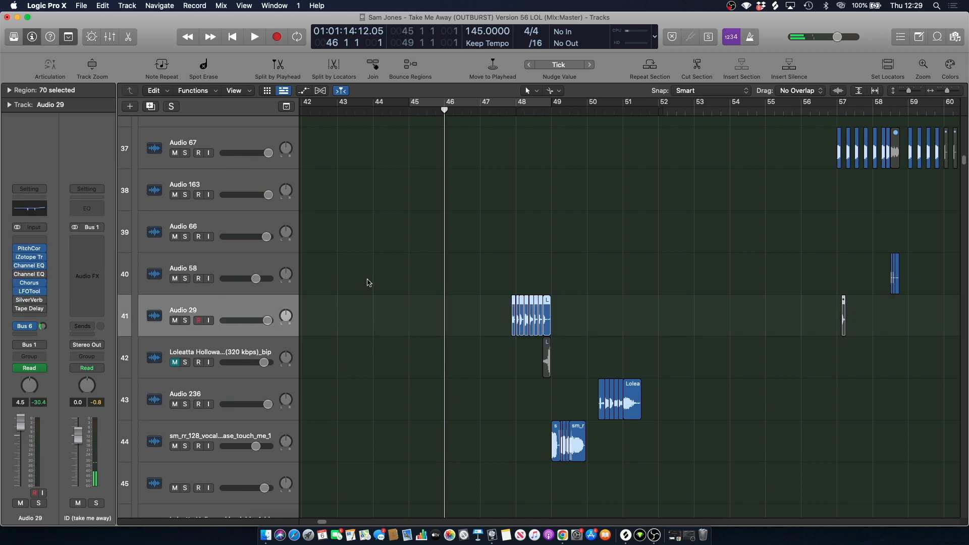
click(508, 108)
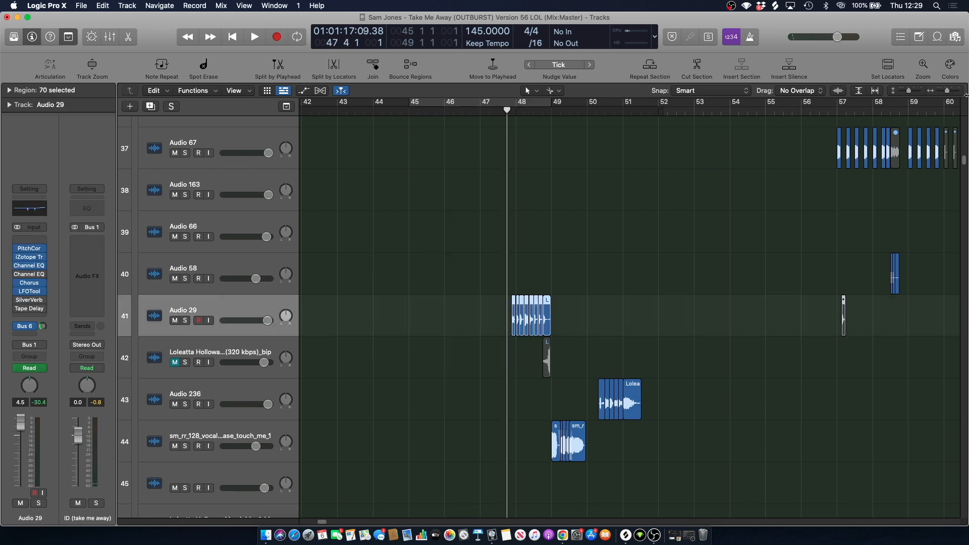
drag(951, 92, 955, 94)
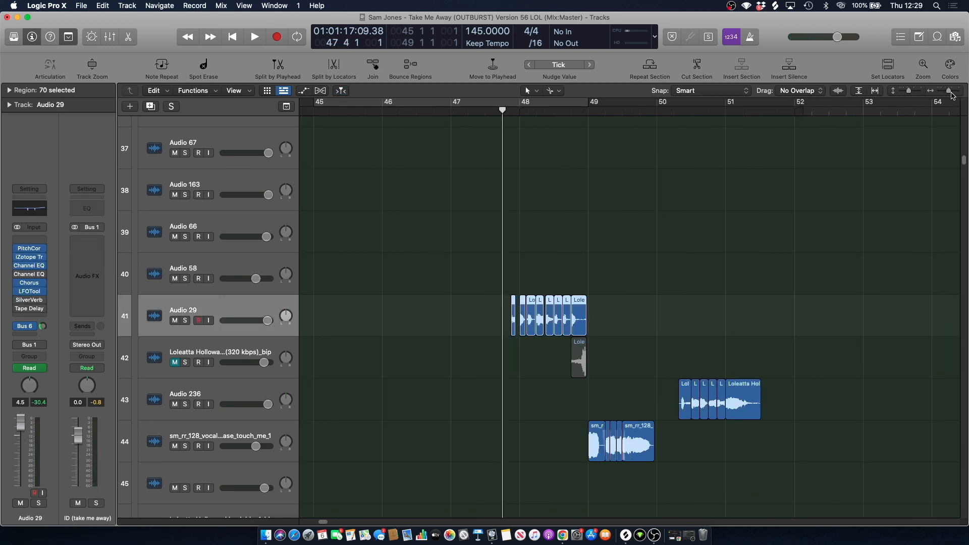
Solo the Audio 29 track, audition its vocal chops around bar 48 twice, and clear the solo.
click(185, 321)
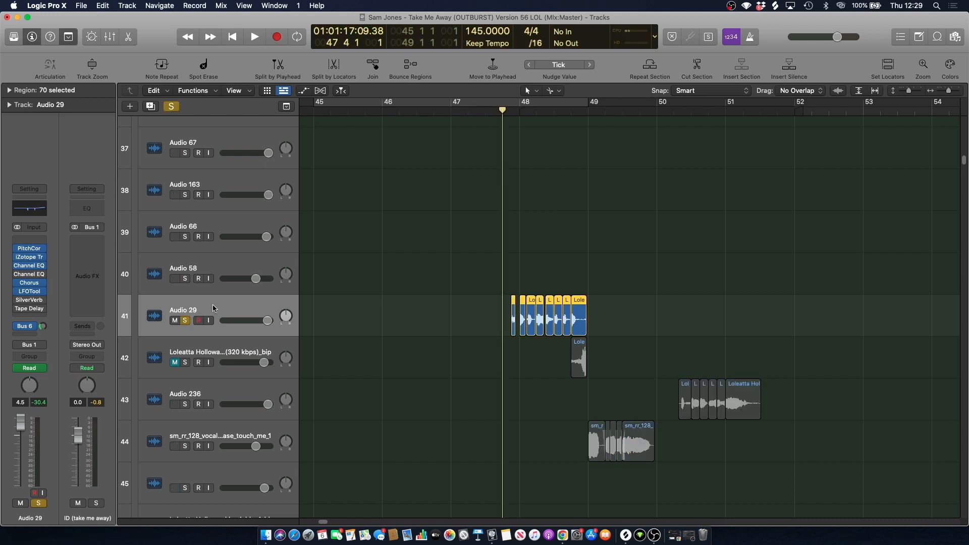
key(space)
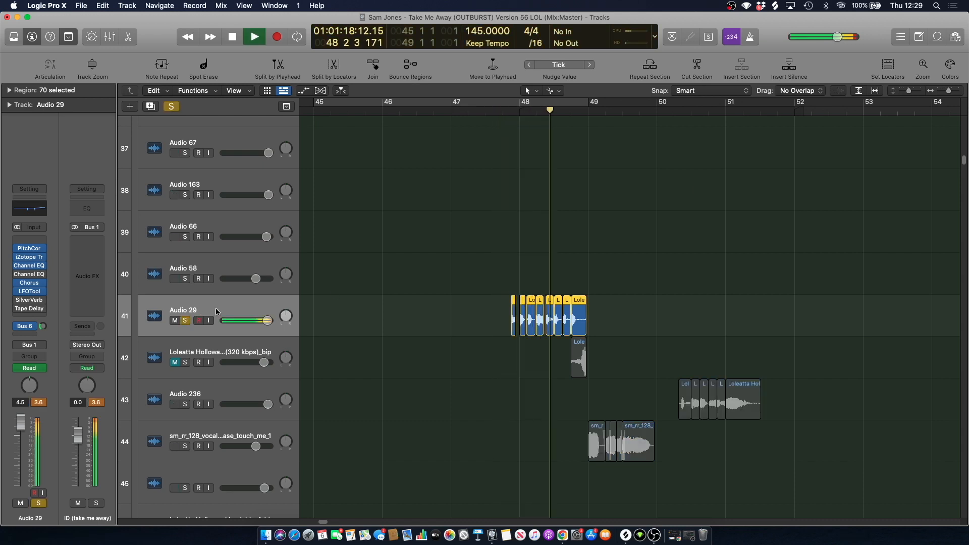
key(space)
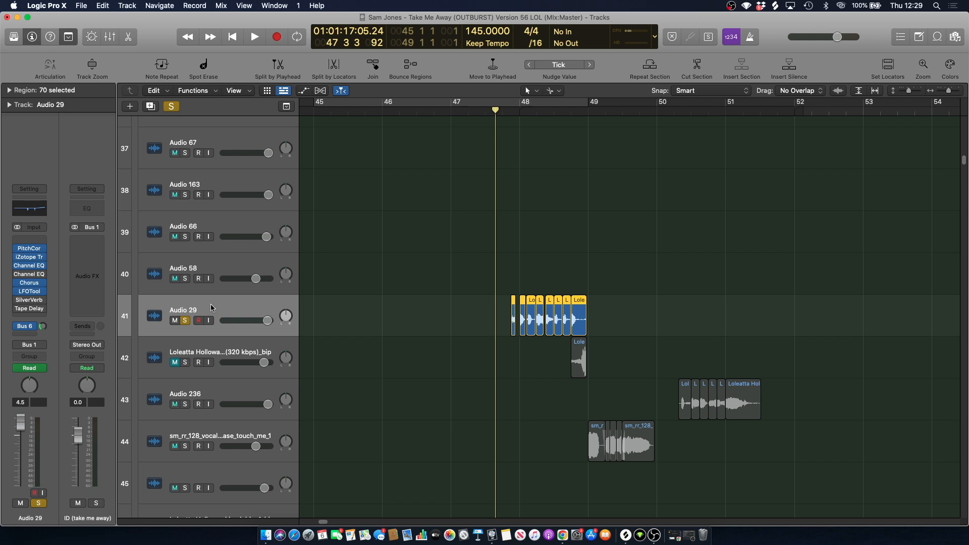
key(space)
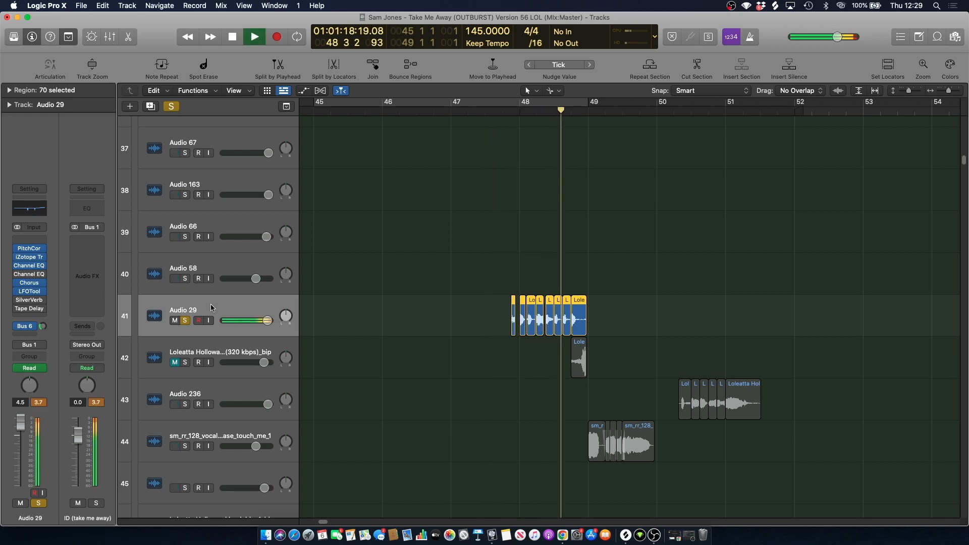
key(space)
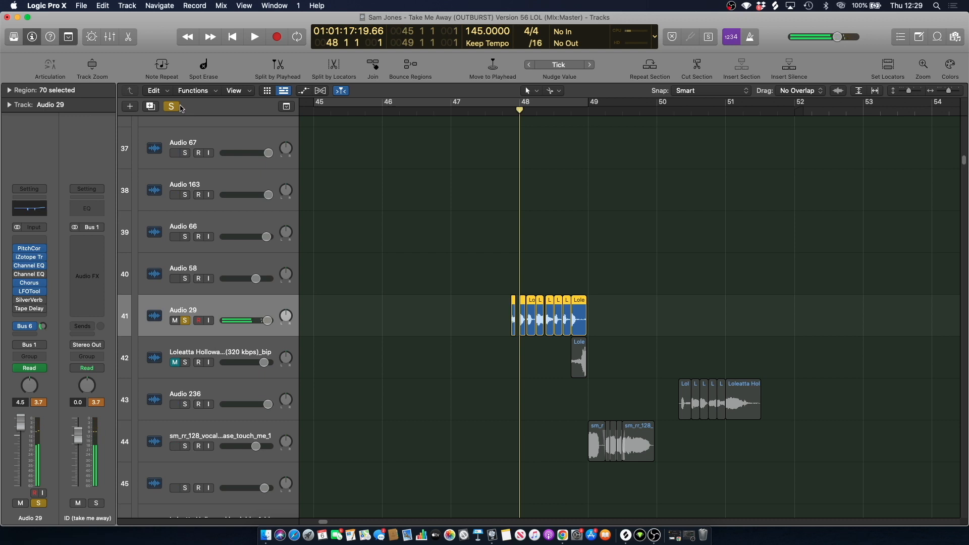
click(177, 106)
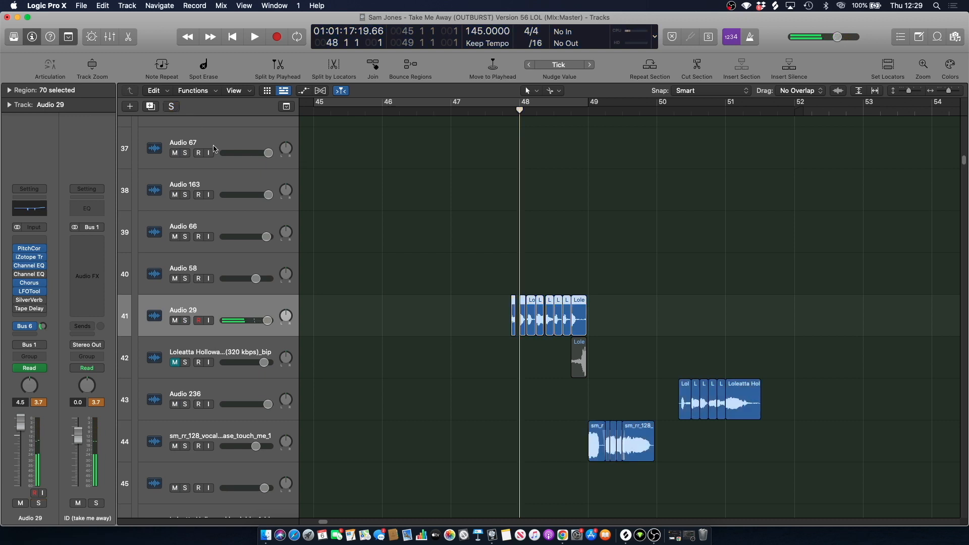
Solo the Audio 29, Audio 236 and touch me vocal tracks and audition their call-and-response from bar 48 past bar 50.
click(185, 447)
click(185, 320)
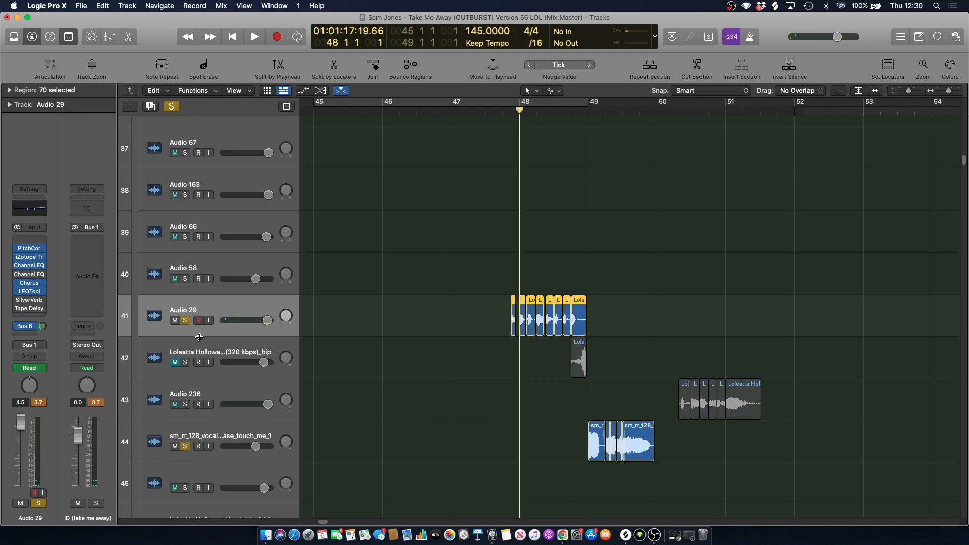
click(186, 404)
key(space)
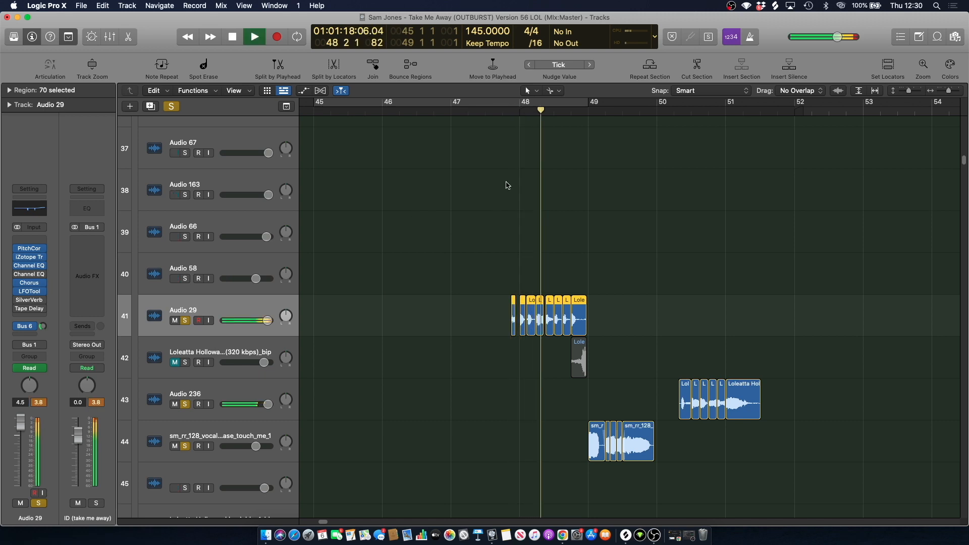
scroll(328, 516, right, 5)
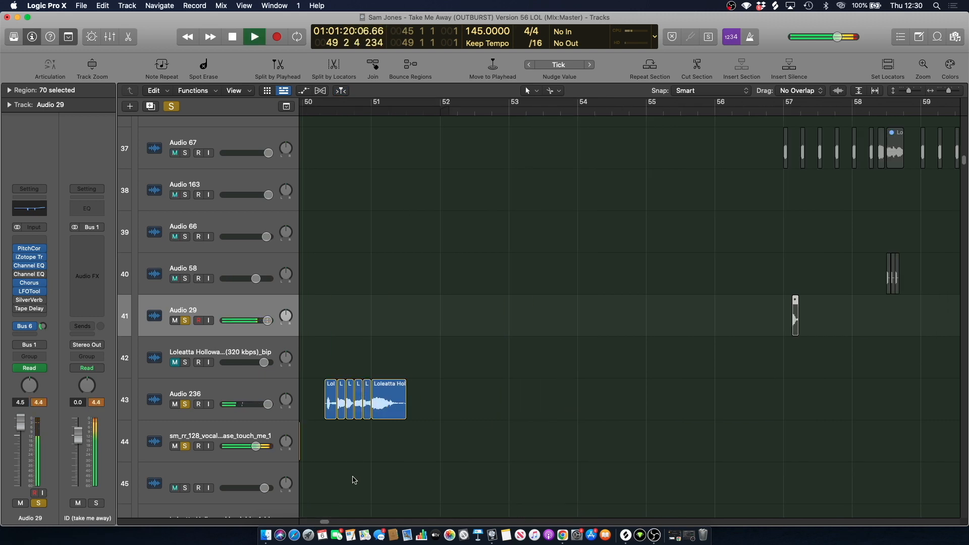
scroll(476, 212, left, 4)
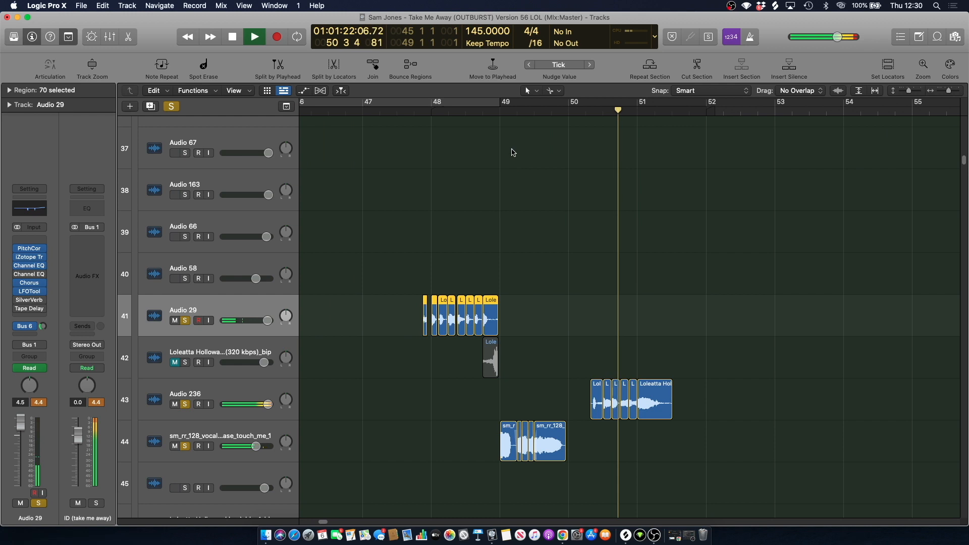
key(space)
Replay the three soloed vocal tracks from just before bar 48, stopping partway through the Audio 29 chops.
scroll(472, 169, down, 1)
scroll(471, 162, down, 5)
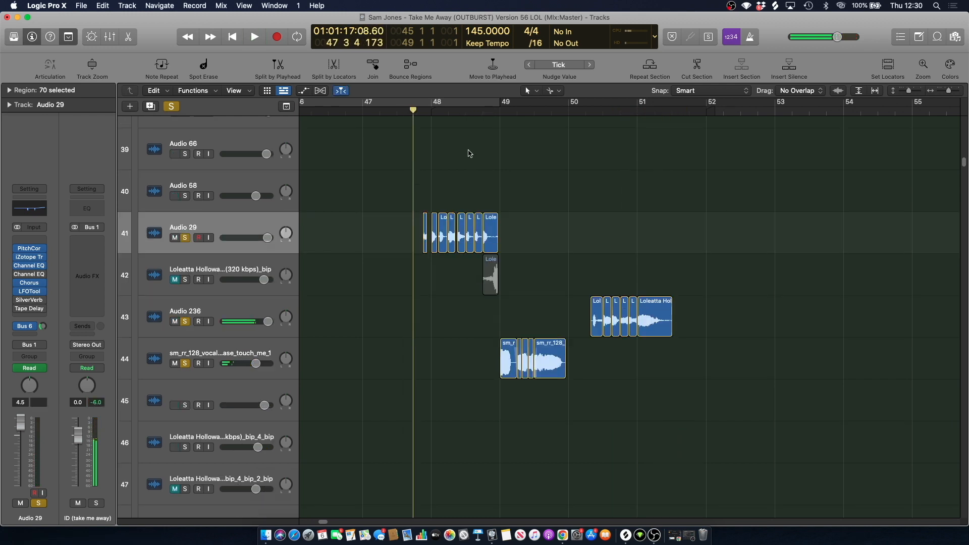
click(949, 93)
key(space)
click(259, 220)
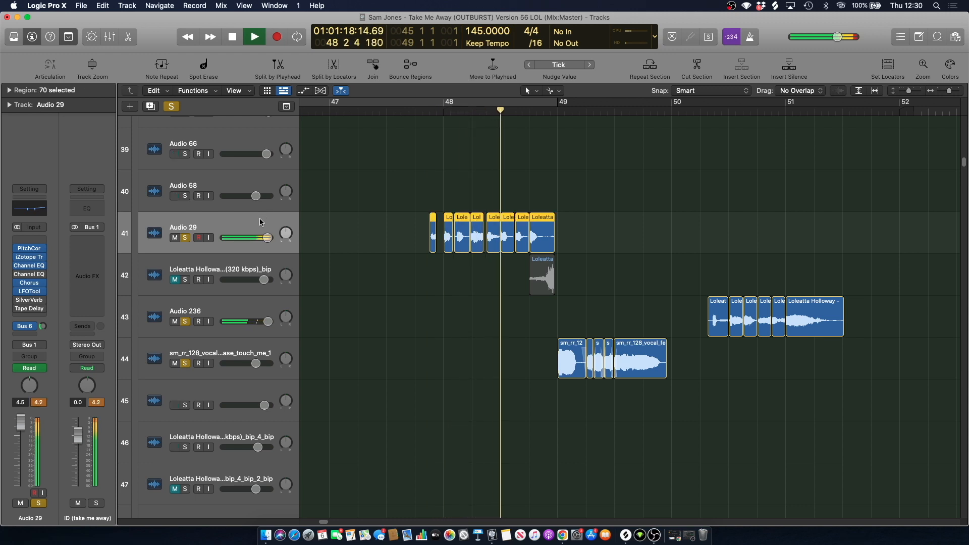
key(space)
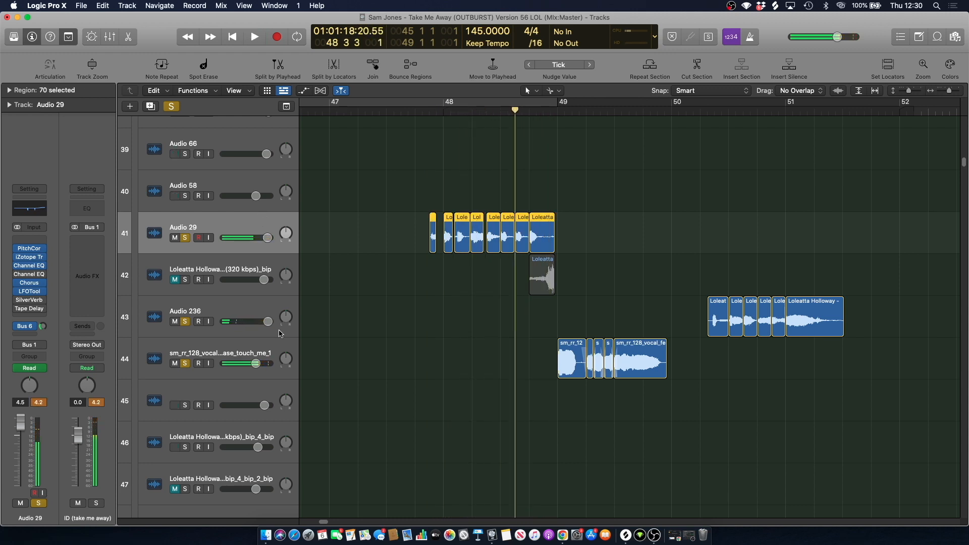
Select the touch me vocal track and play the soloed vocals from just before bar 48 through the touch me phrase.
click(204, 350)
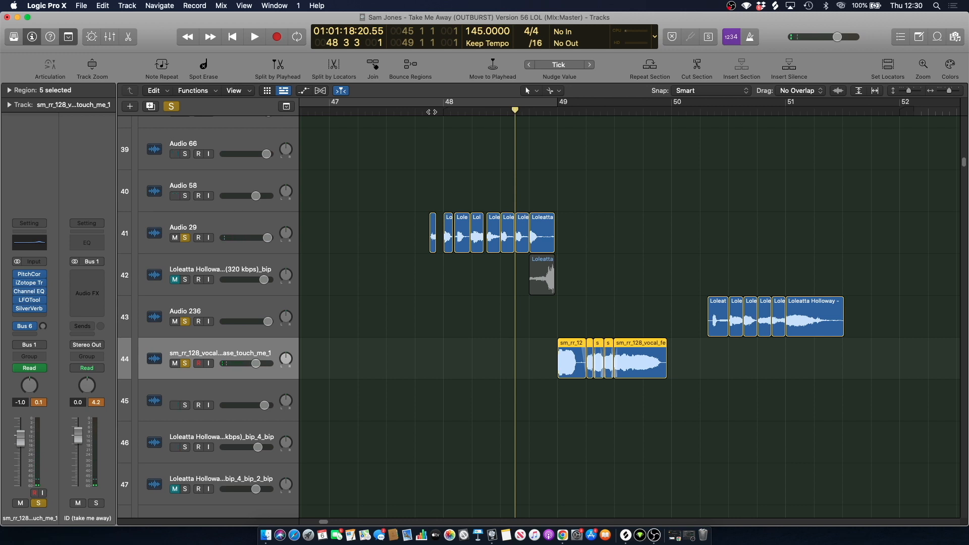
key(space)
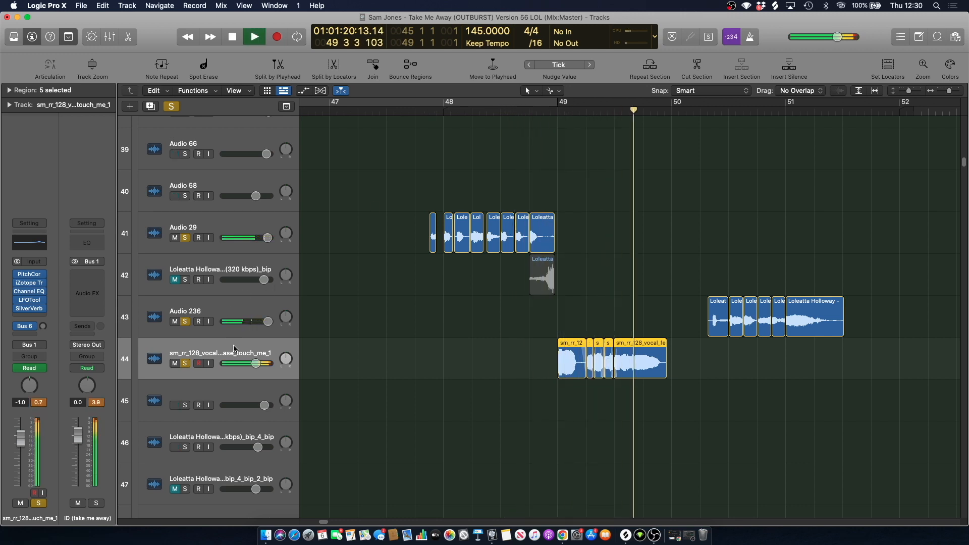
key(space)
Cycle bars 49 to 50, leave only the touch me vocal soloed, and audition it dry with all its plug-ins bypassed.
drag(562, 104, 678, 105)
click(188, 241)
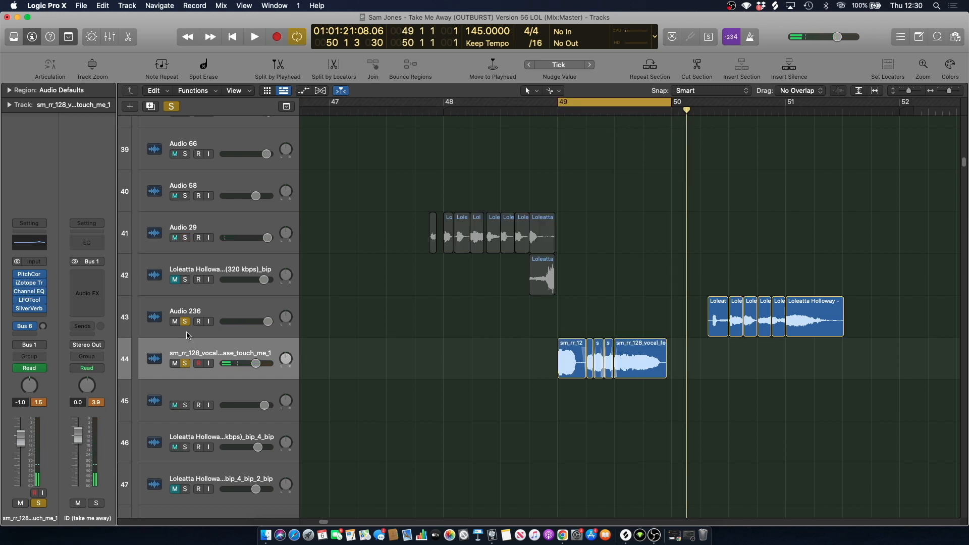
click(187, 324)
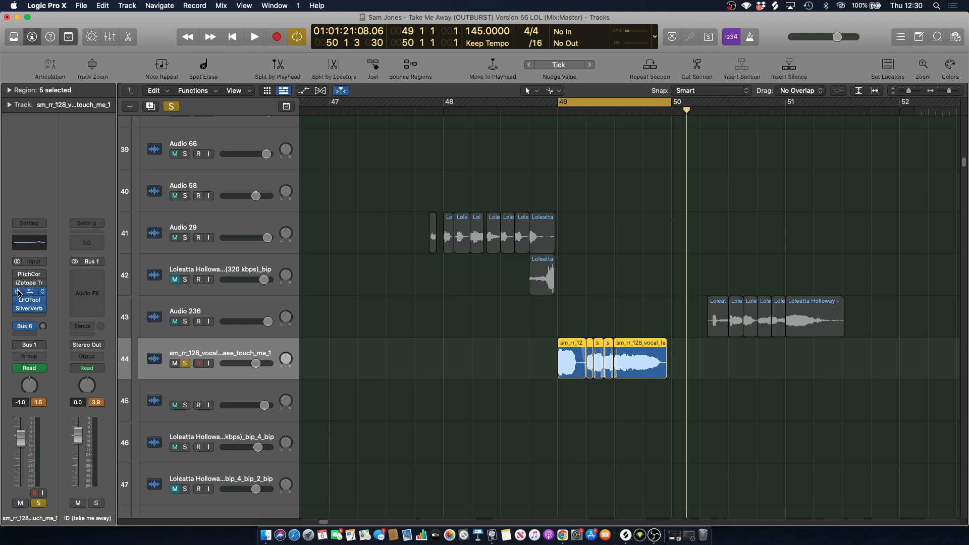
key(space)
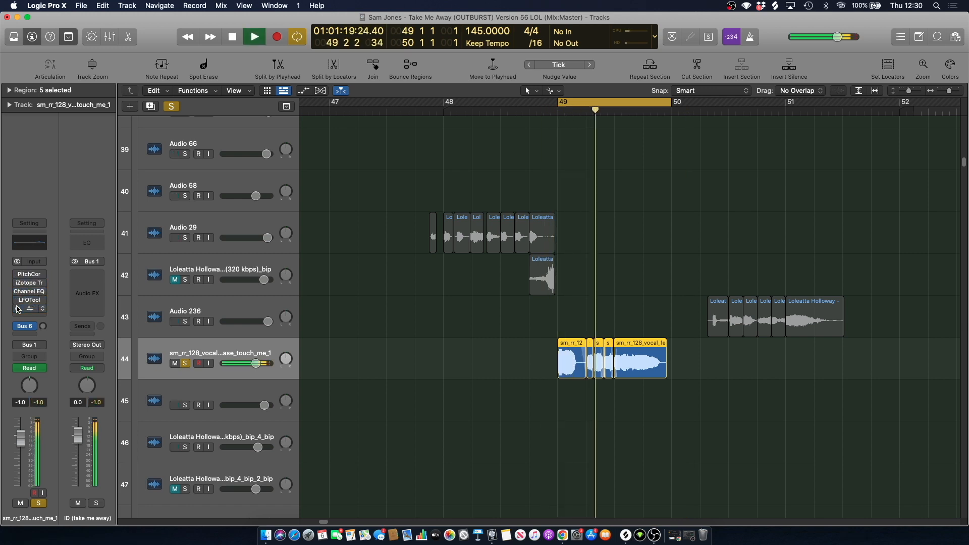
key(space)
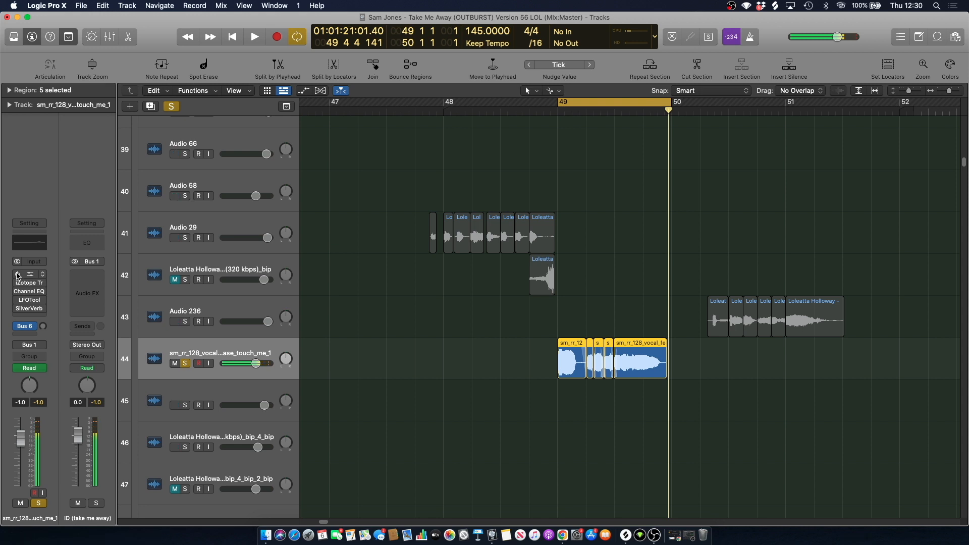
Re-enable PitchCor, iZotope Tr and Channel EQ on the touch me vocal one at a time, auditioning the cycled phrase between changes.
key(space)
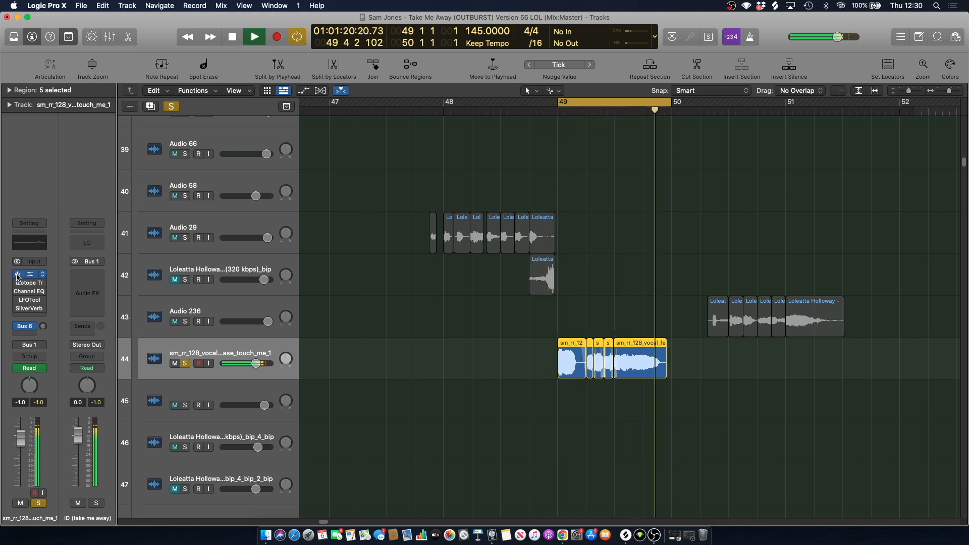
key(space)
key(space)
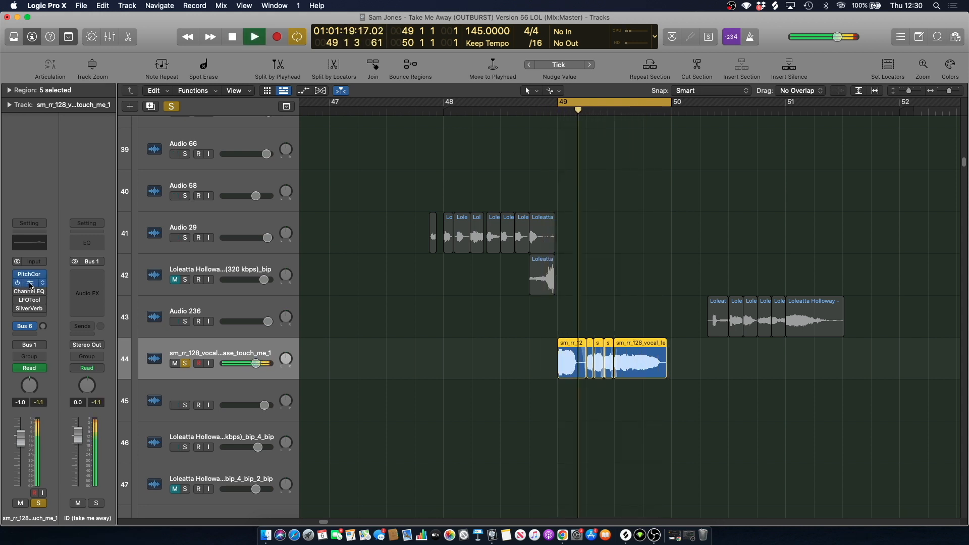
key(space)
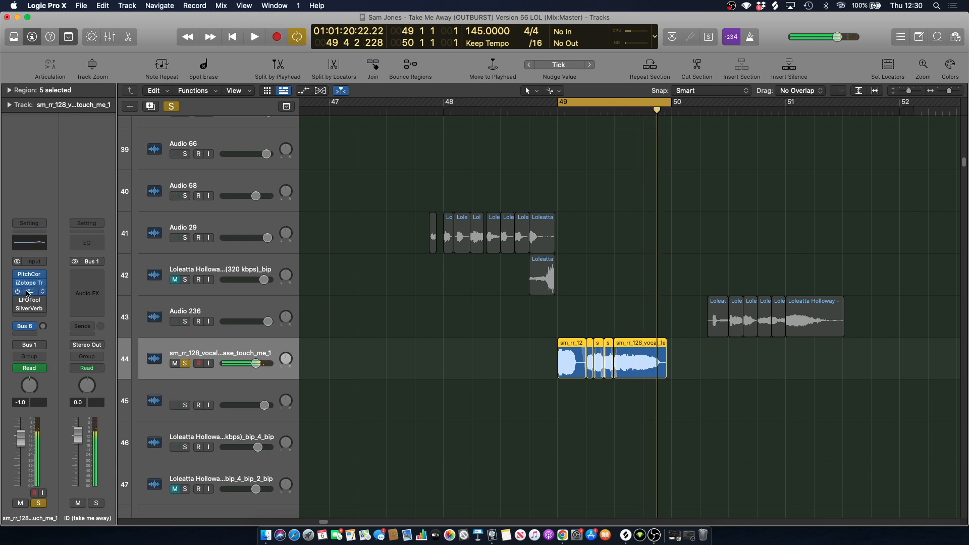
key(space)
key(space)
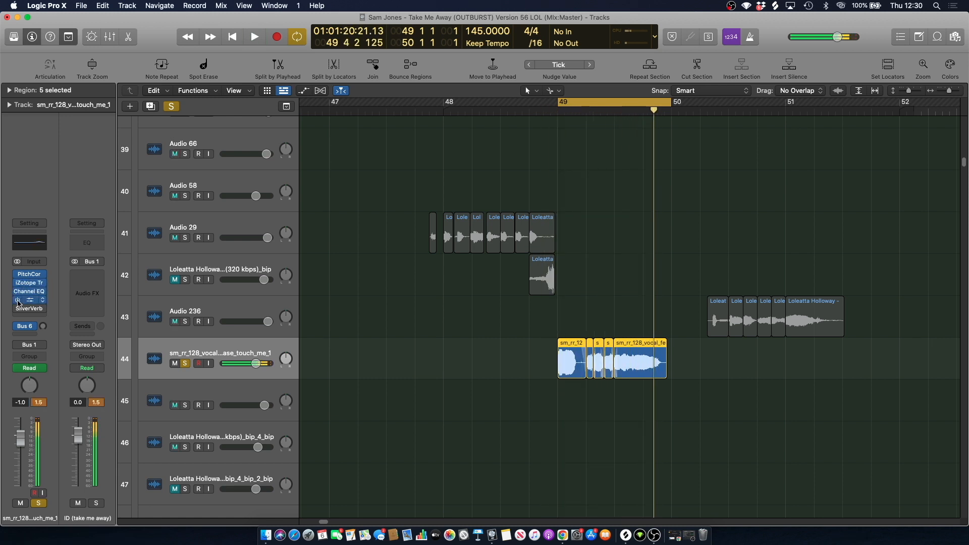
Enable LFOTool on the touch me vocal, open it to examine its settings while the phrase plays, and close it.
click(30, 301)
key(space)
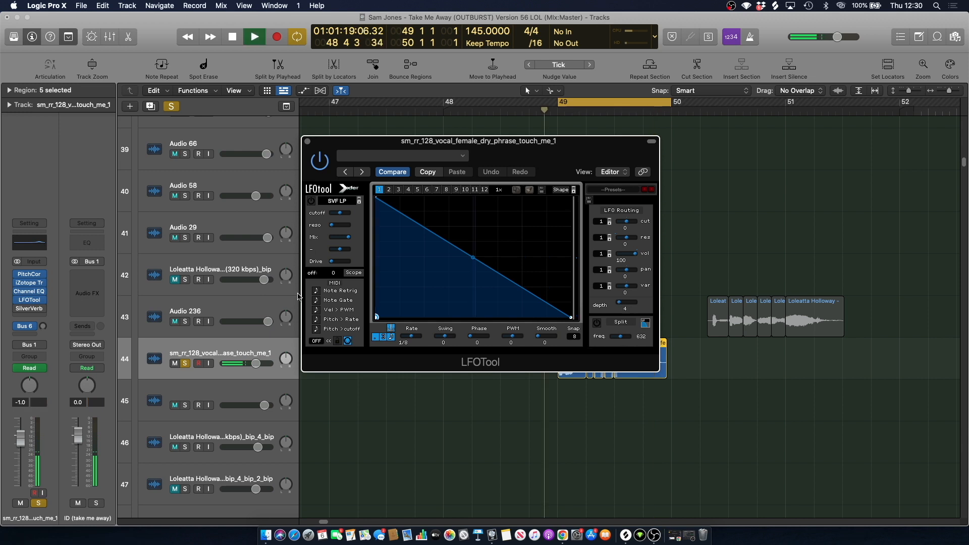
key(space)
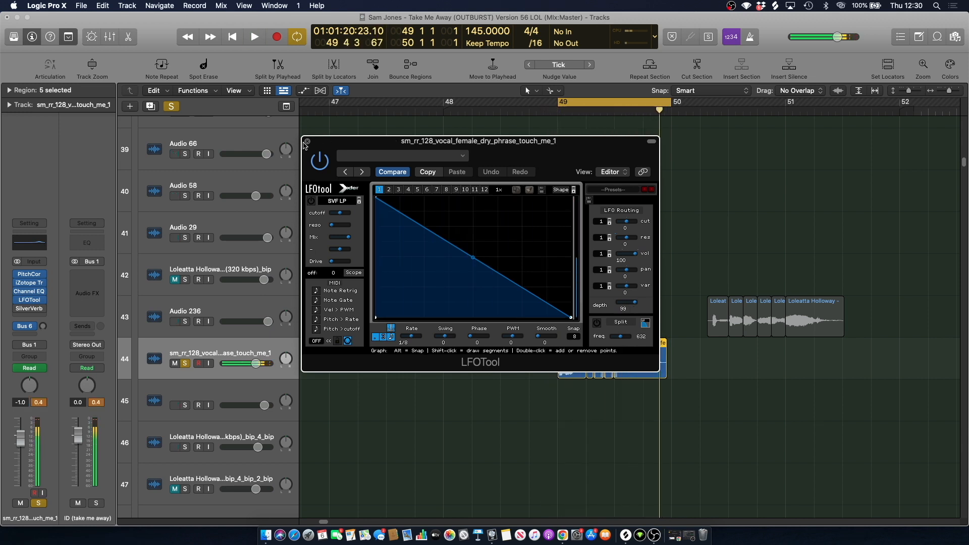
click(307, 141)
Audition the touch me vocal with SilverVerb re-enabled in its full chain, turn off the cycle, and clear the solo.
key(space)
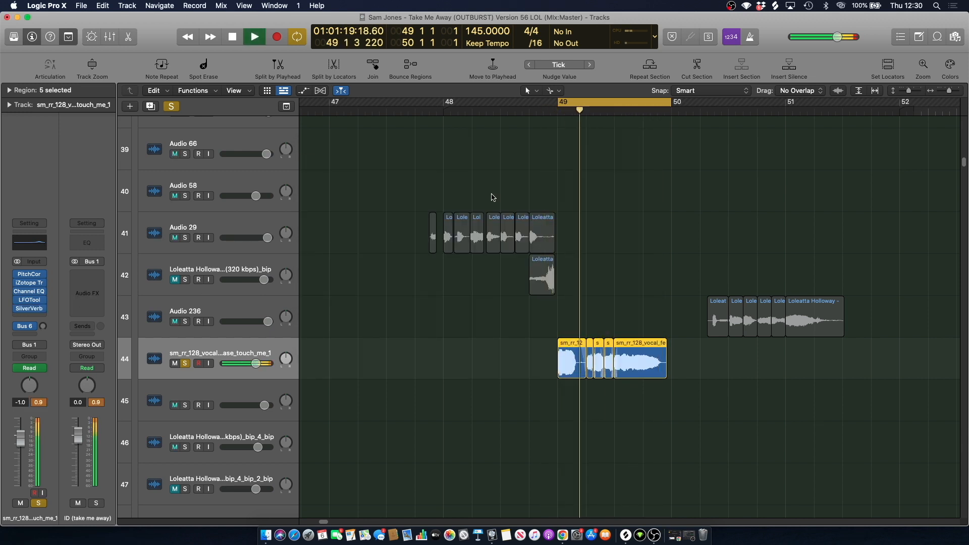
click(578, 109)
double_click(547, 110)
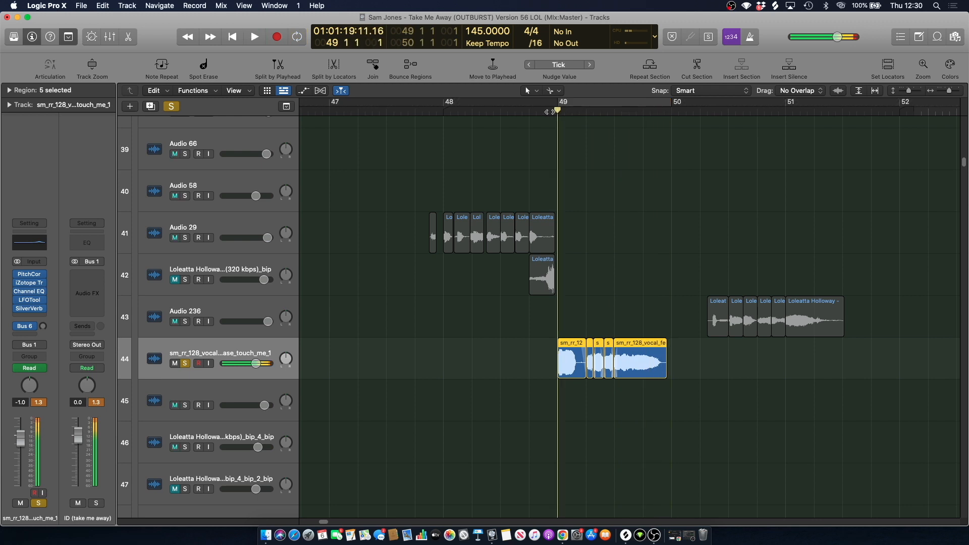
click(507, 143)
click(171, 107)
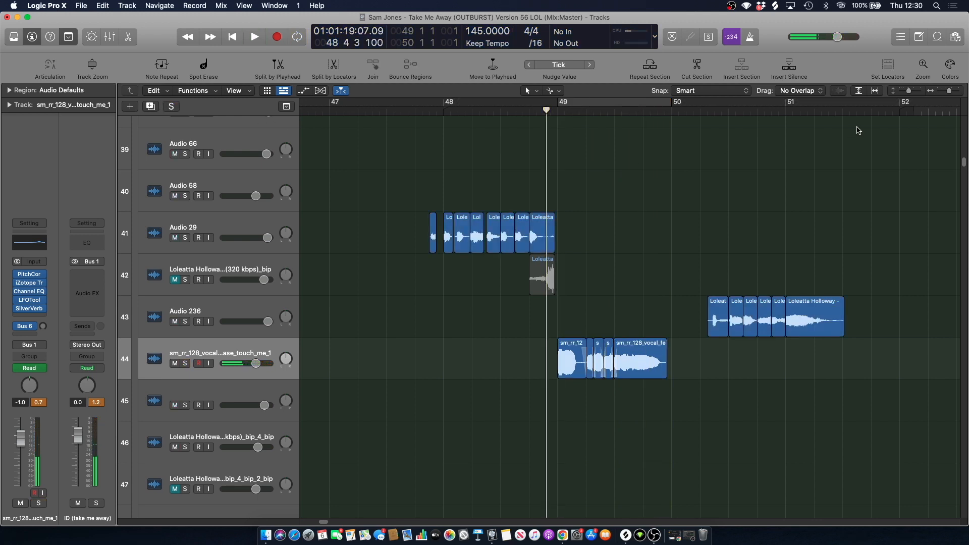
Play the mix from just before bar 49, and solo and select the Audio 236 vocal track during playback.
drag(950, 93, 947, 92)
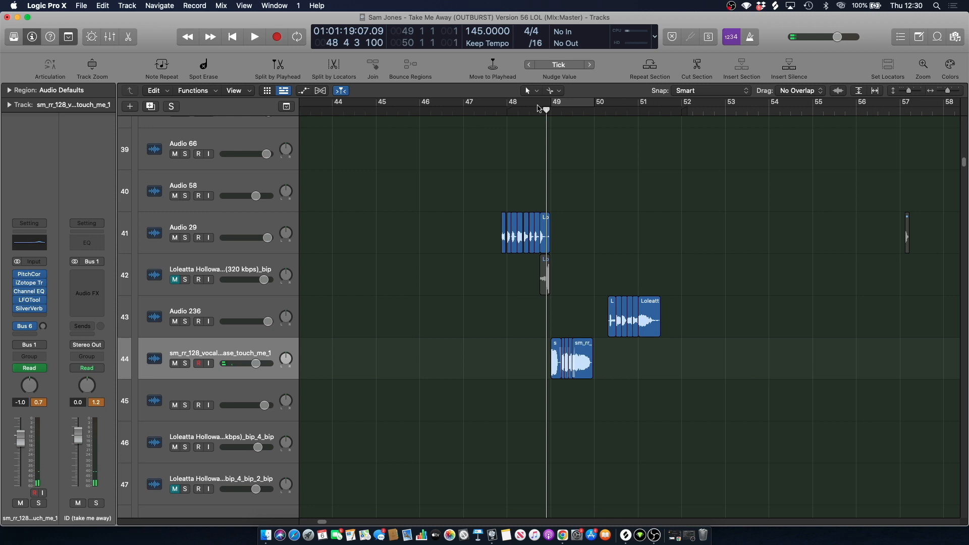
key(space)
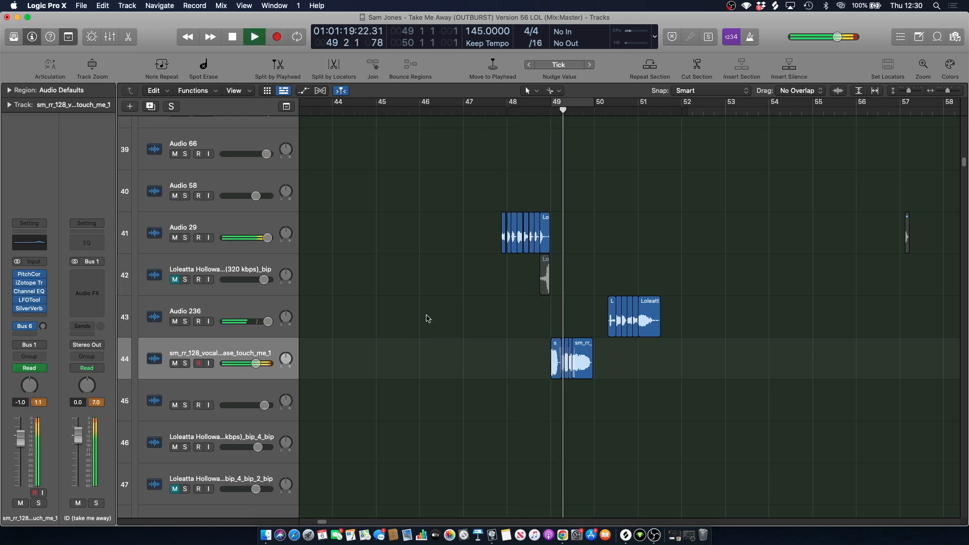
click(185, 322)
click(196, 315)
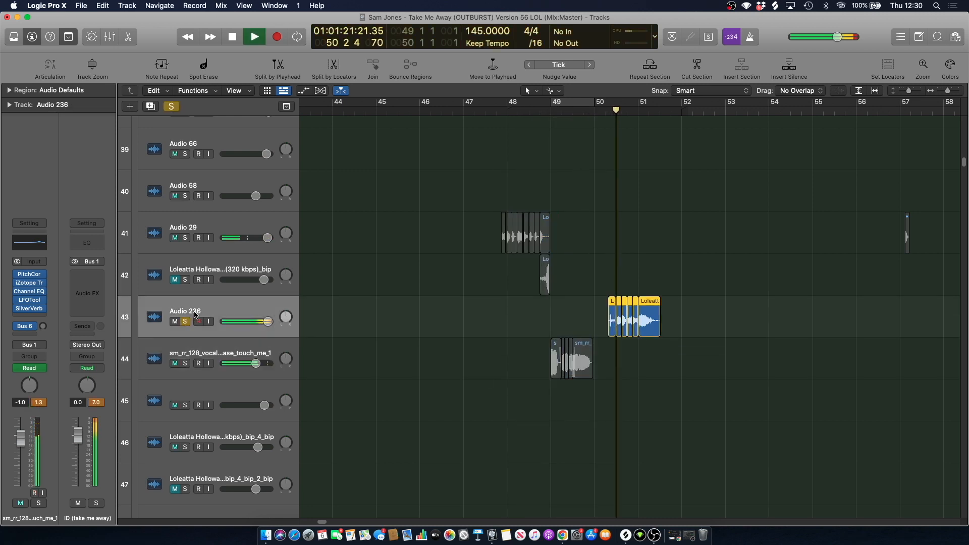
Stop playback, clear the Audio 236 solo, and play the mix from bar 50 to hear the phrase in context.
key(space)
click(596, 111)
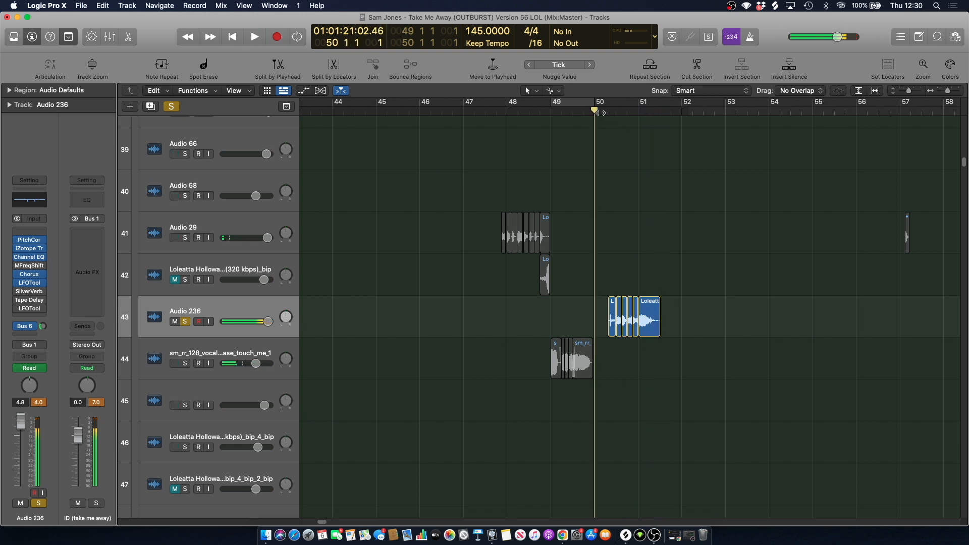
click(182, 324)
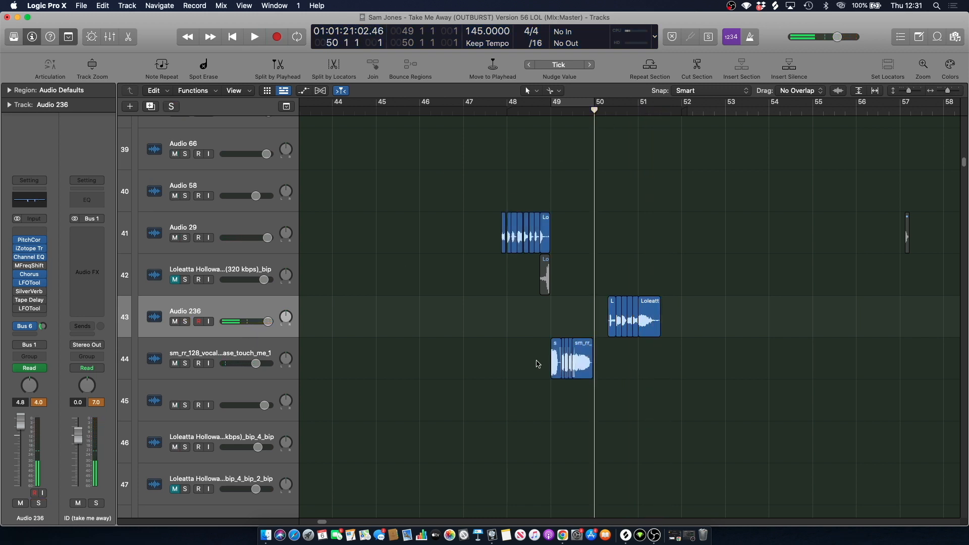
key(space)
scroll(324, 523, right, 5)
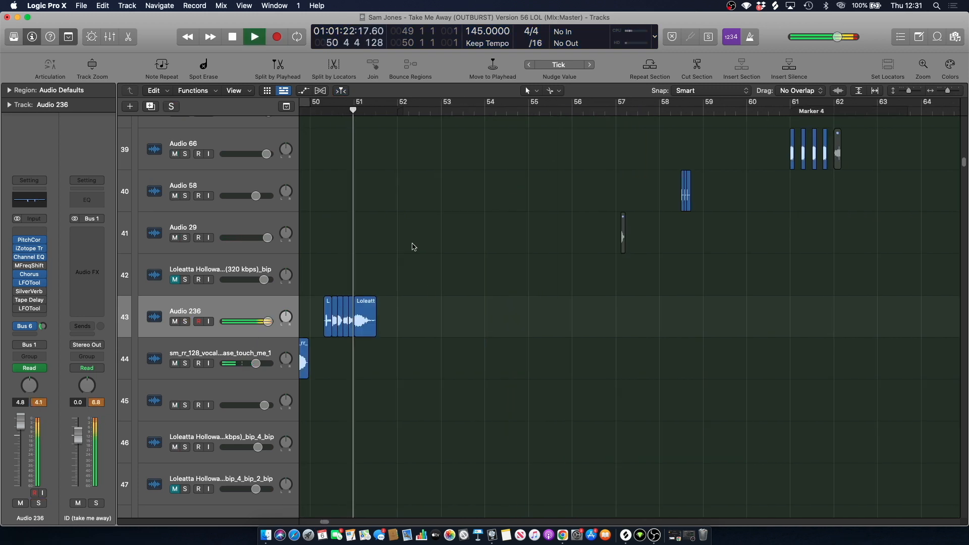
scroll(418, 251, up, 9)
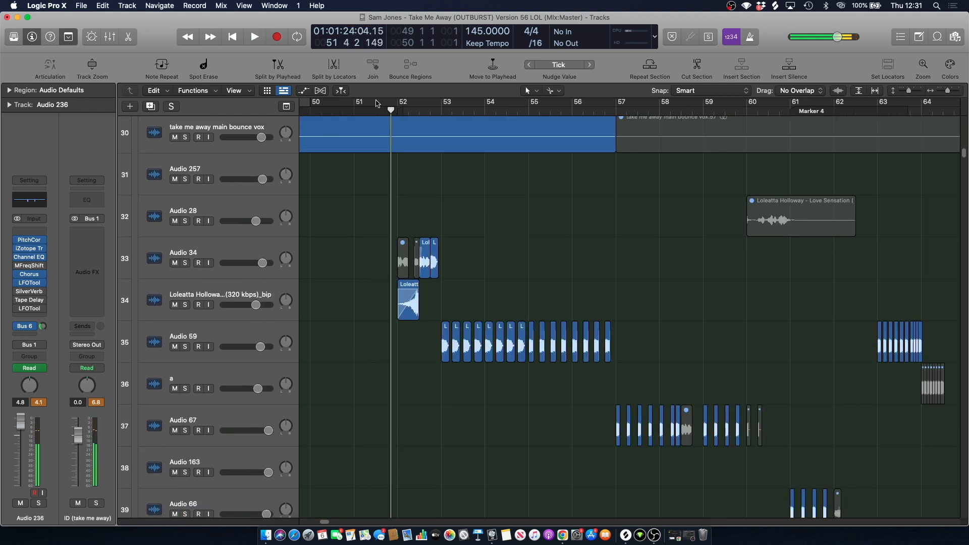
Audition the lift me up vocal build track soloed from bar 51 beat 3, and clear its solo.
click(376, 104)
scroll(393, 209, down, 20)
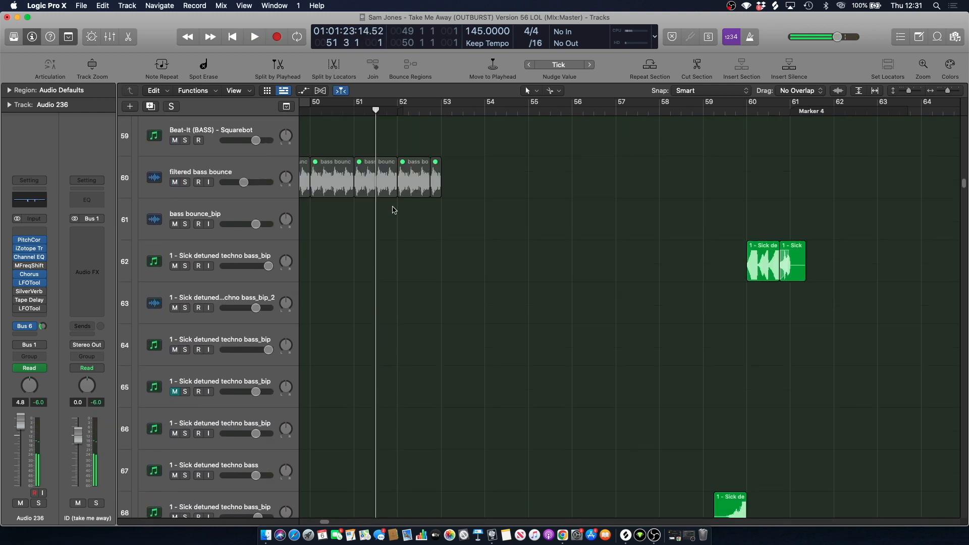
scroll(393, 210, down, 15)
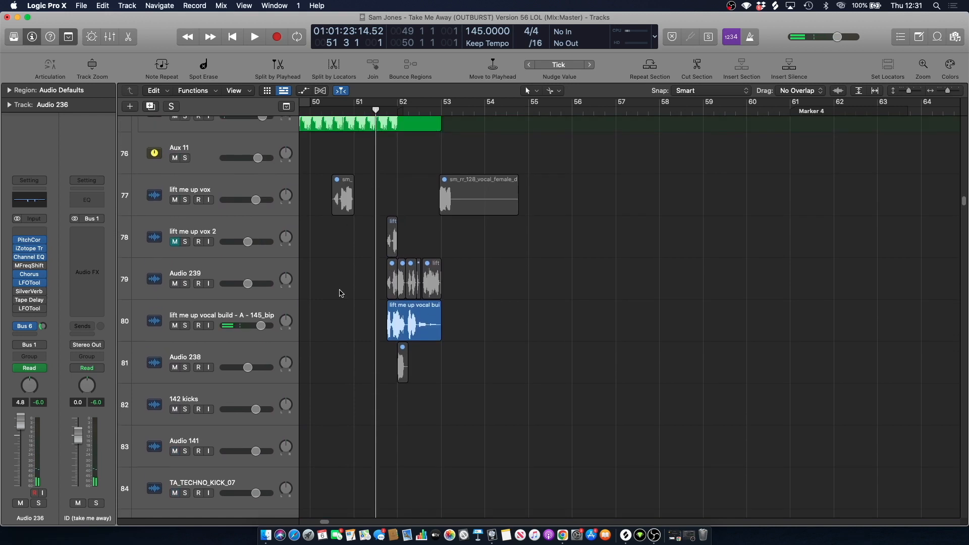
click(194, 325)
click(186, 326)
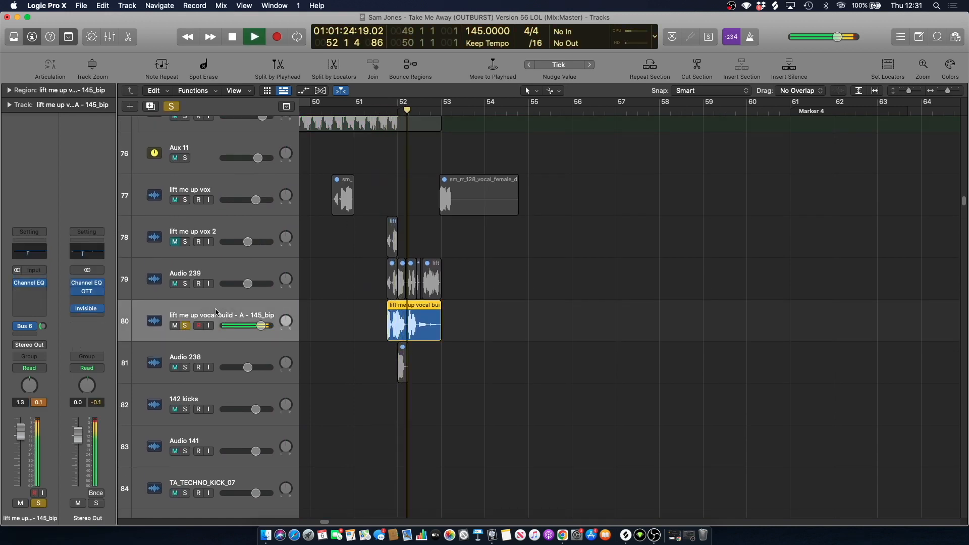
key(space)
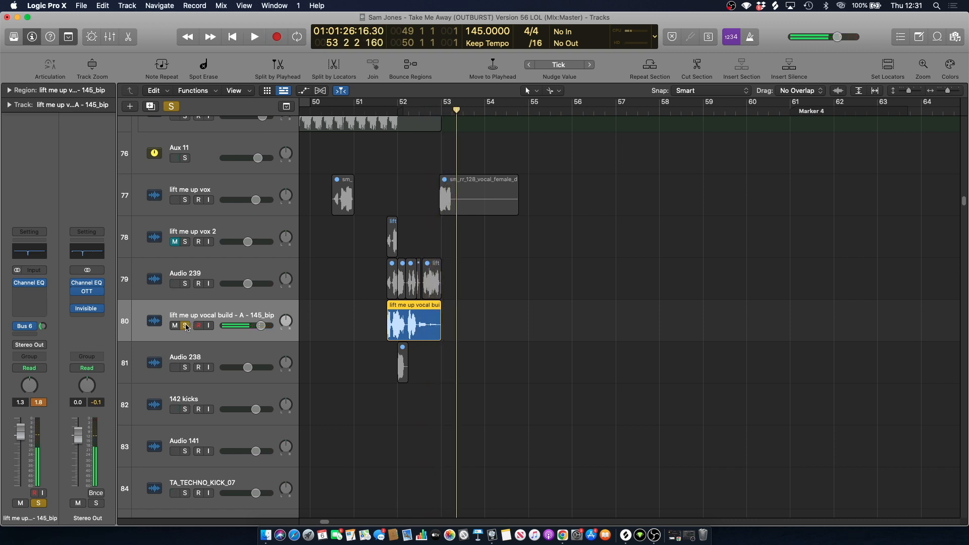
click(186, 326)
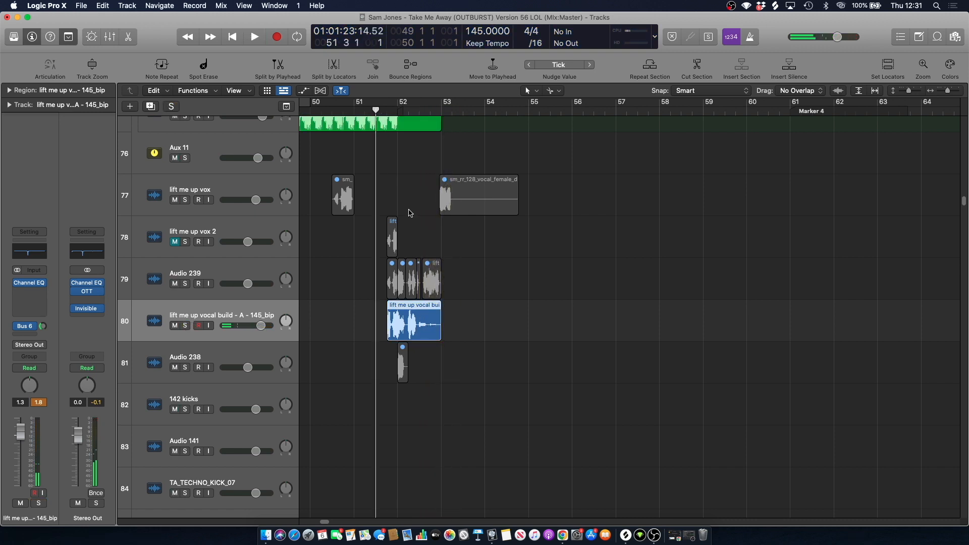
Play the full mix from bar 51 beat 3 to hear the lift me up vocal build in context.
key(space)
scroll(403, 222, up, 10)
scroll(402, 227, up, 5)
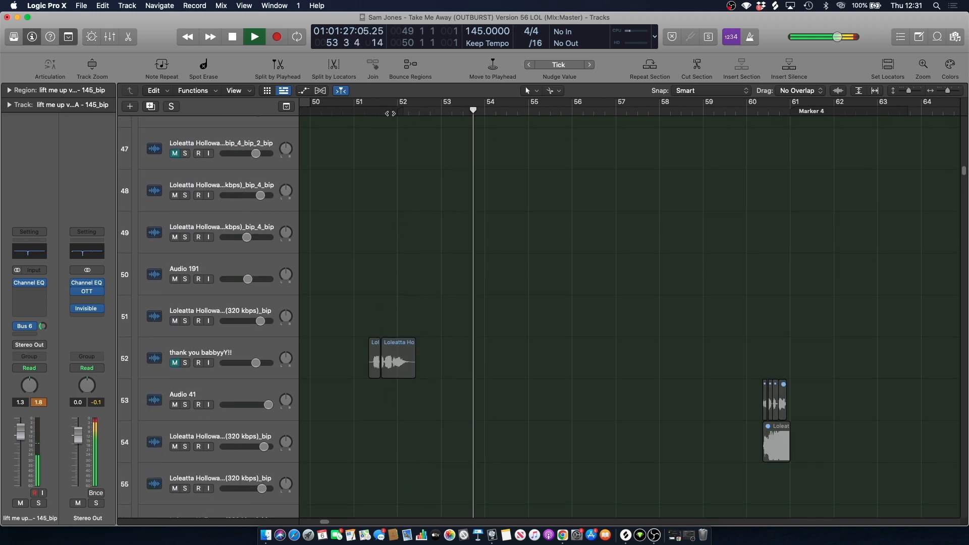
key(space)
Move the playhead to just before bar 50 beat 2 and briefly play the mix.
click(349, 105)
click(321, 111)
click(311, 111)
click(343, 112)
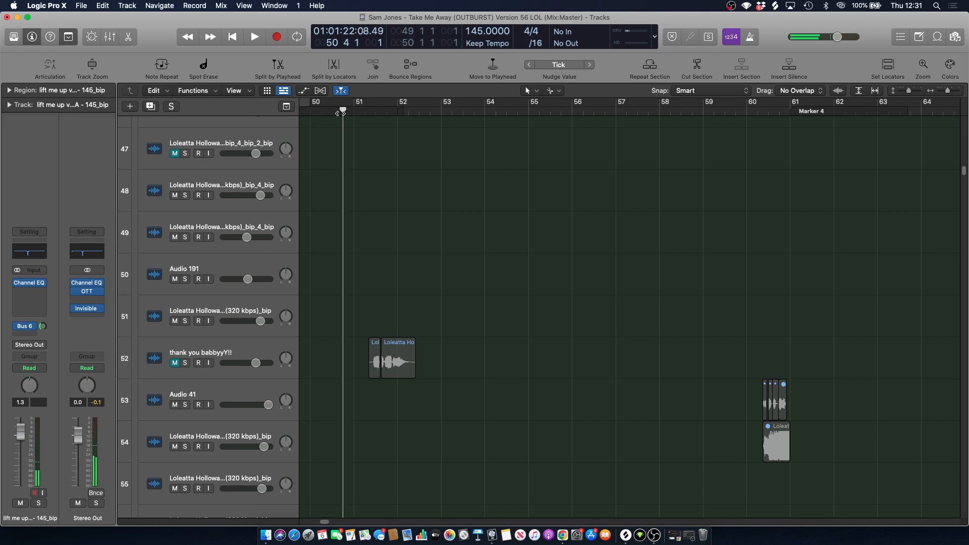
click(324, 112)
scroll(347, 120, up, 10)
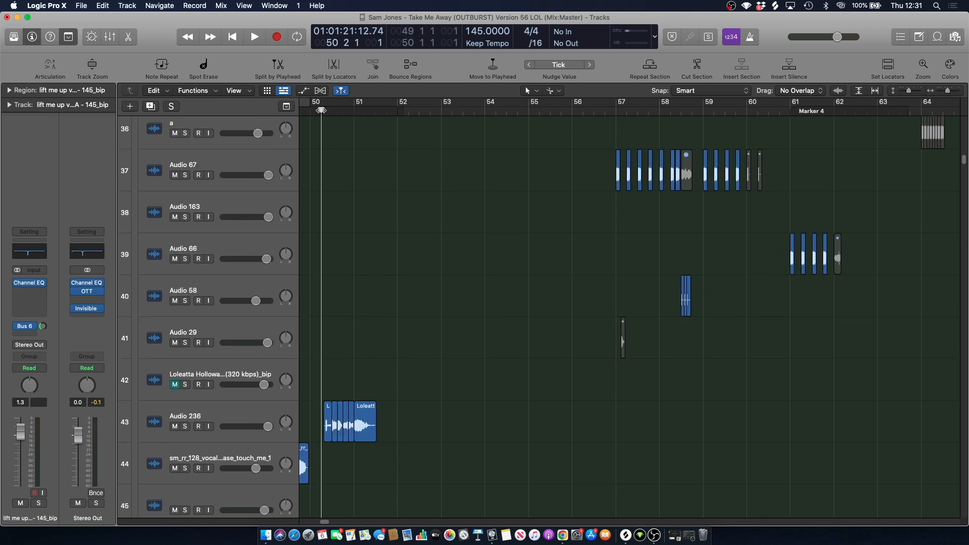
scroll(399, 227, up, 10)
key(space)
scroll(387, 230, up, 4)
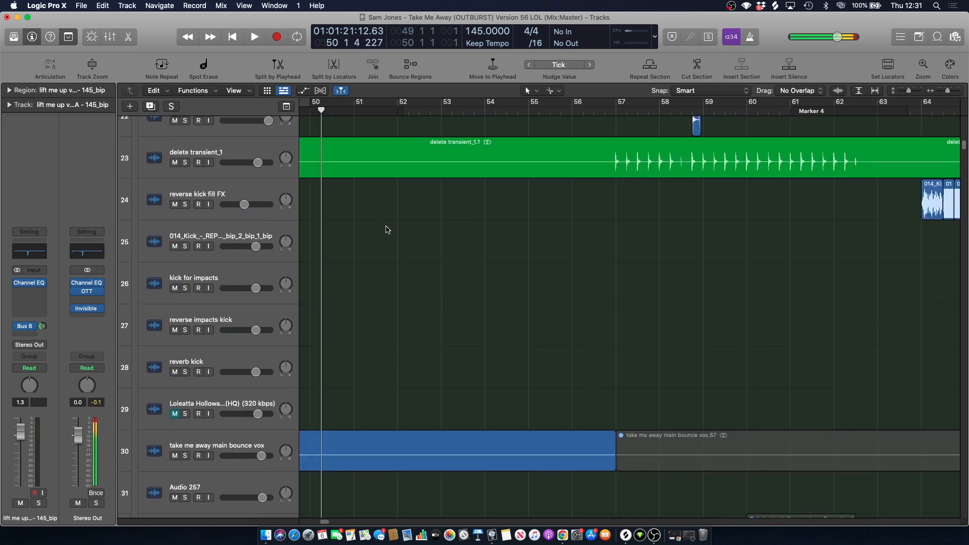
Review the kick and riser tracks, return to the vocal tracks, and play the mix into bar 52.
scroll(376, 219, up, 5)
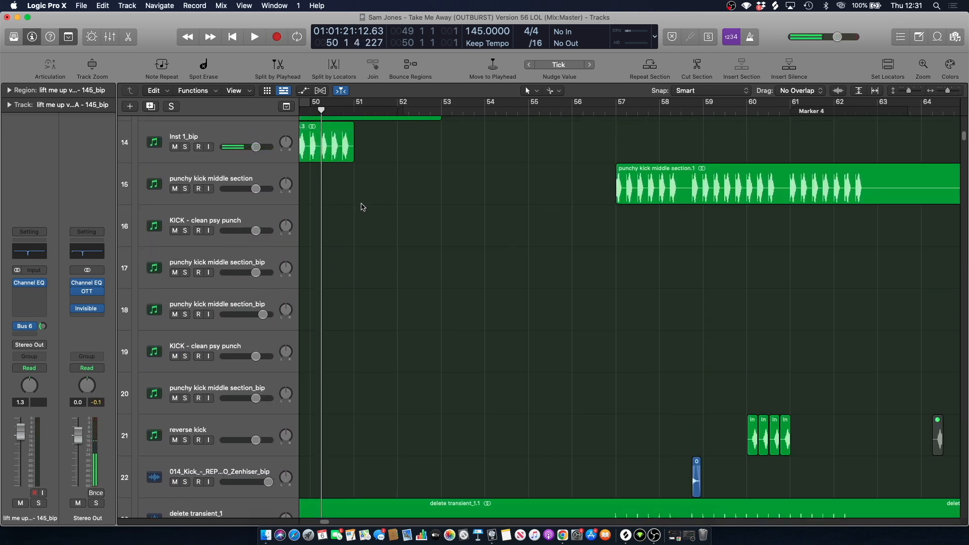
scroll(362, 207, up, 6)
scroll(361, 187, up, 3)
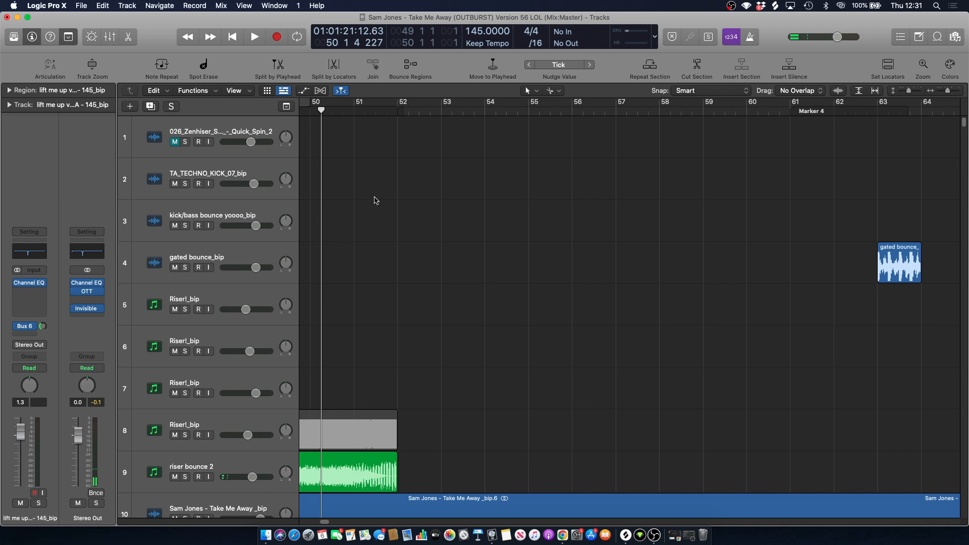
scroll(377, 202, down, 15)
scroll(376, 203, down, 8)
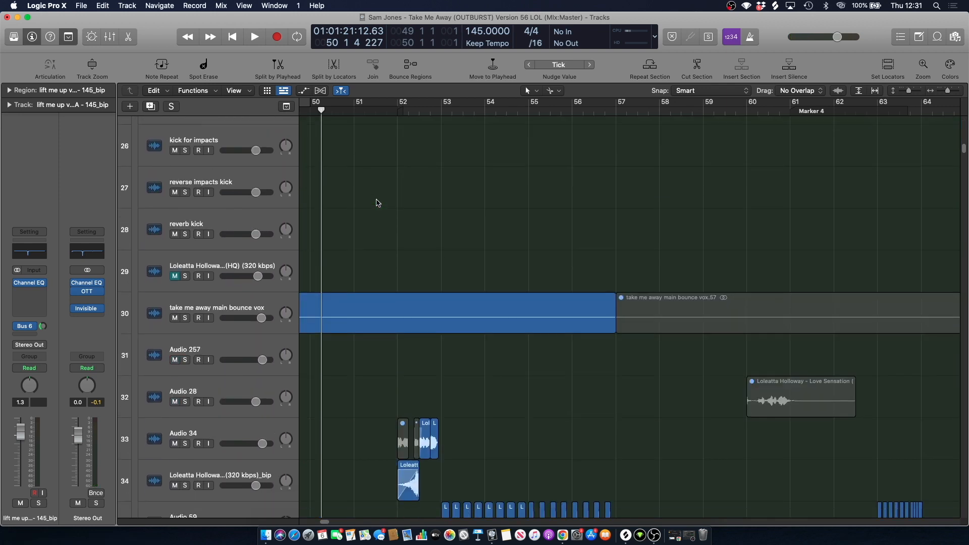
key(space)
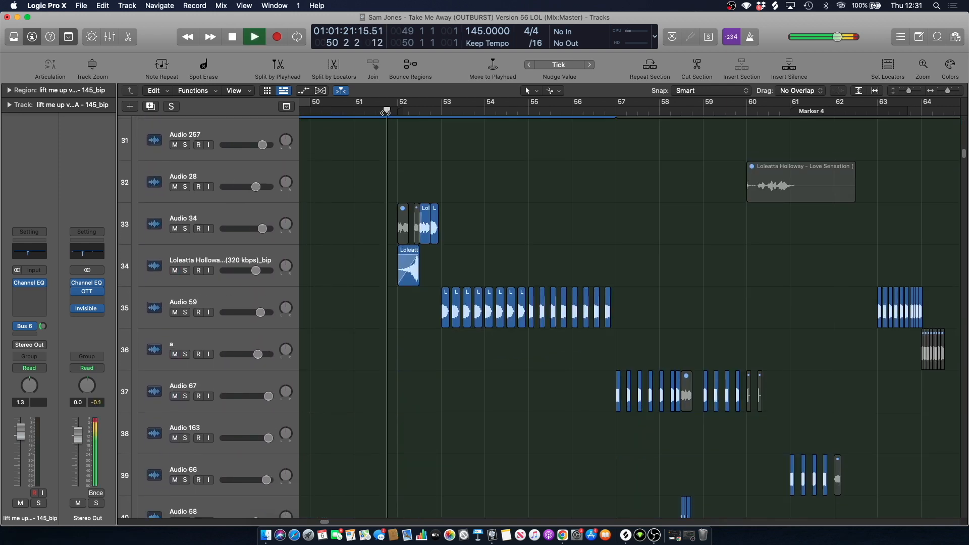
key(space)
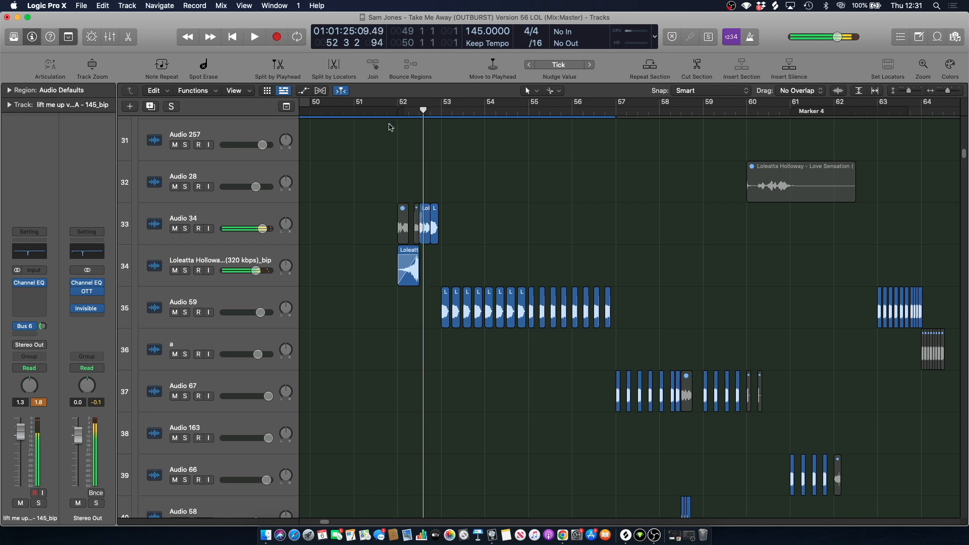
Audition Audio 34 soloed from bar 51 beat 4, add the reversed Loleatta Holloway vocal on track 34, and clear both solos.
click(383, 113)
click(205, 223)
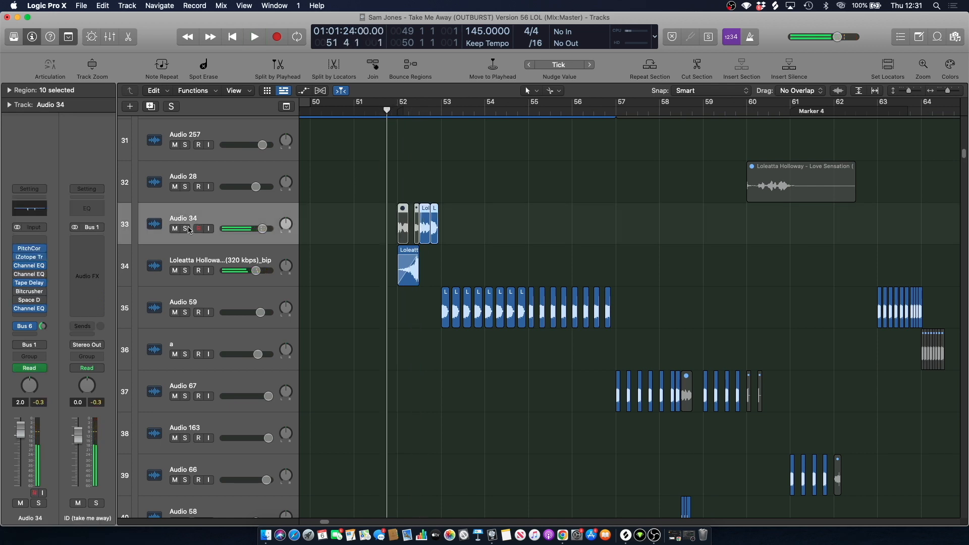
key(s)
key(space)
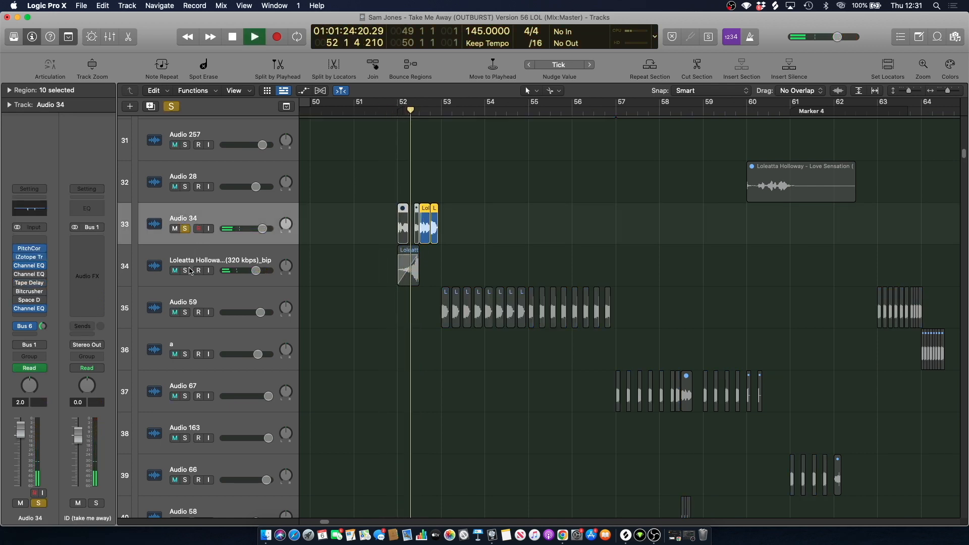
click(186, 270)
key(space)
key(space)
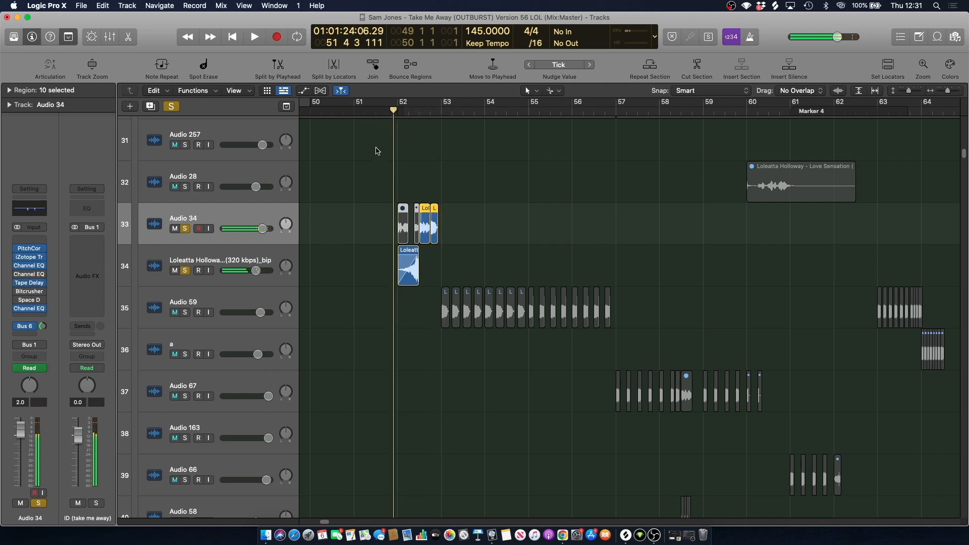
click(171, 106)
Set the cycle range from bar 53 to bar 61 and audition the Audio 59 vocal chops soloed.
drag(444, 107, 789, 136)
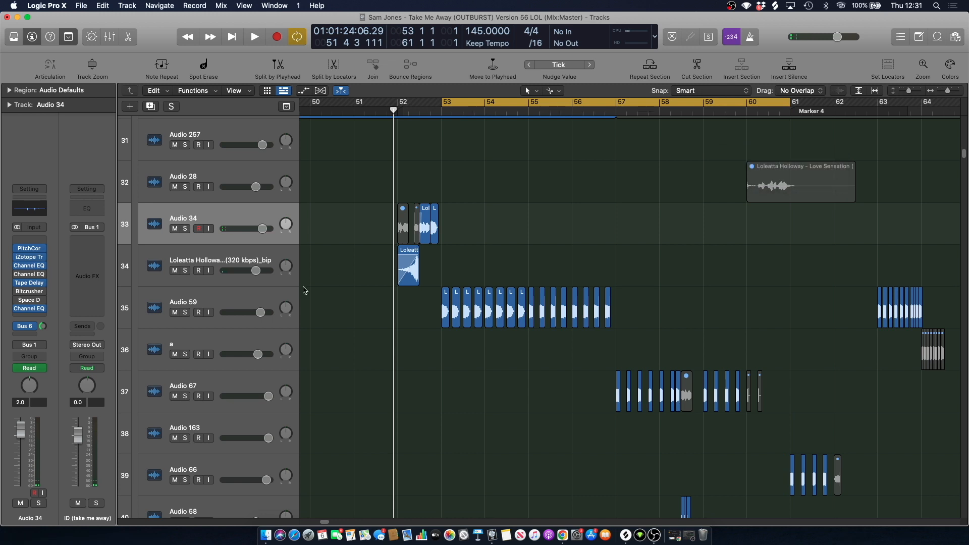
click(222, 292)
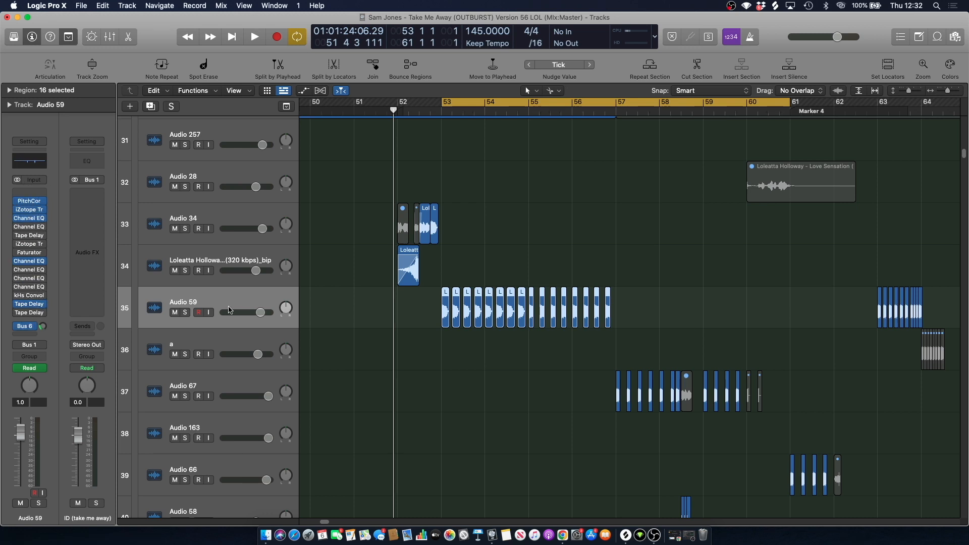
click(185, 312)
key(space)
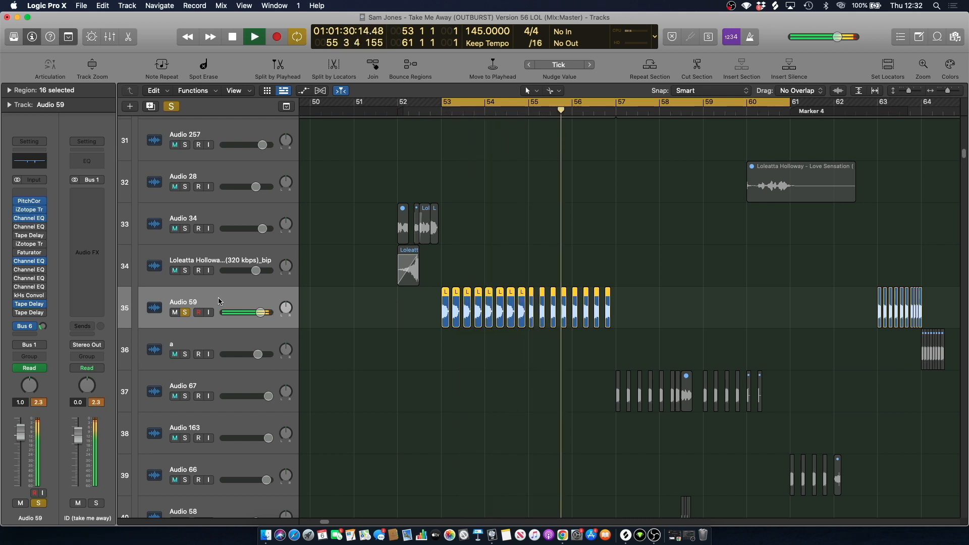
key(space)
click(444, 105)
drag(445, 105, 792, 144)
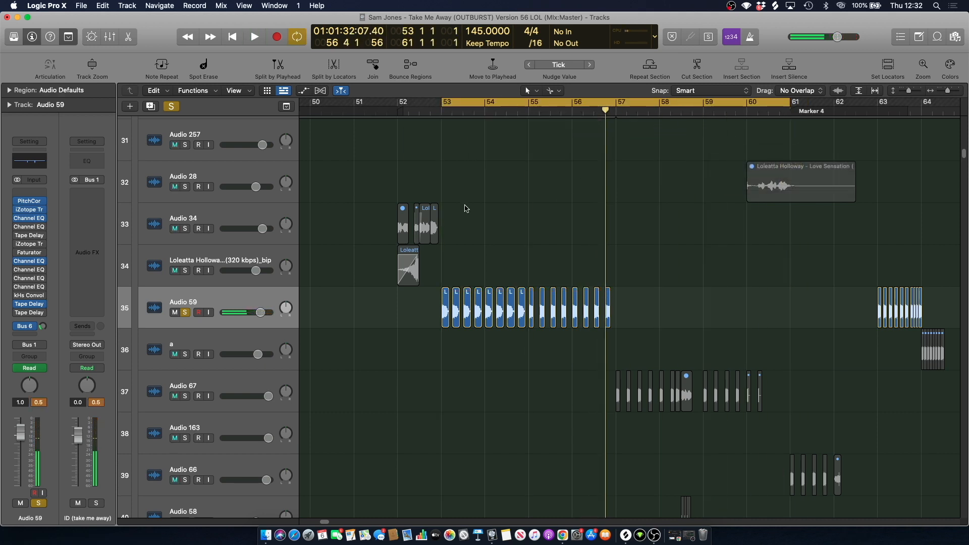
click(31, 204)
click(307, 142)
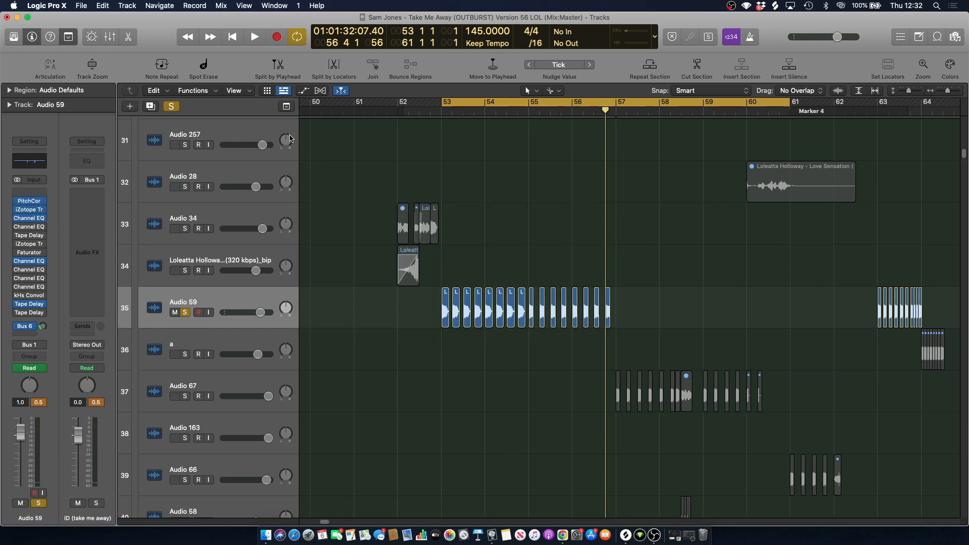
Clear the solo and play the cycled section from bar 53 in the full mix.
click(171, 109)
key(space)
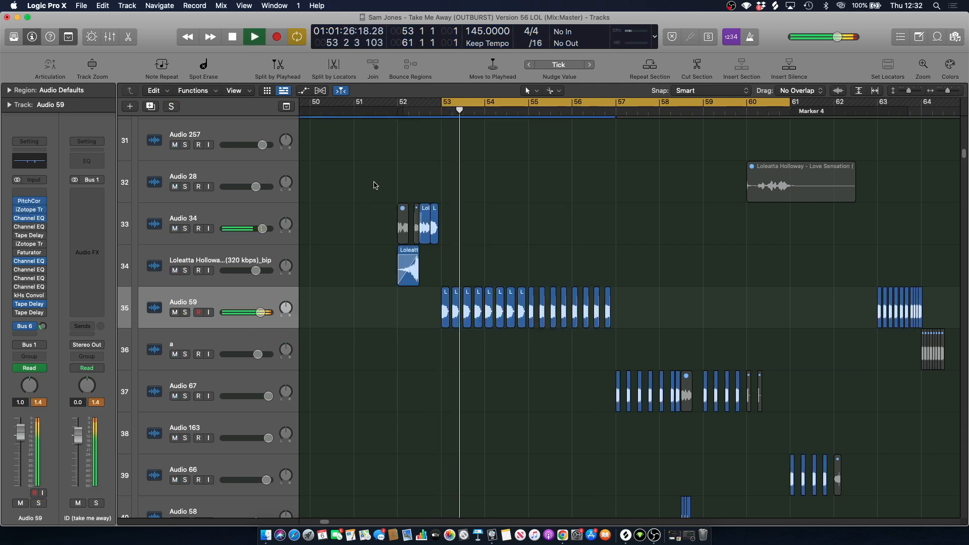
scroll(374, 186, down, 2)
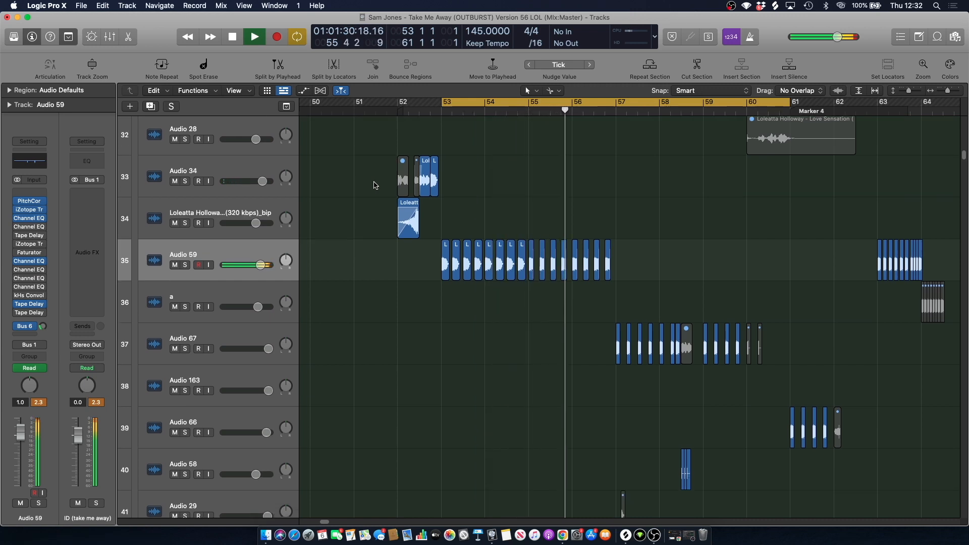
key(space)
Solo Audio 59 again, shorten the cycle range to bars 55 to 57, and audition the chops.
click(237, 262)
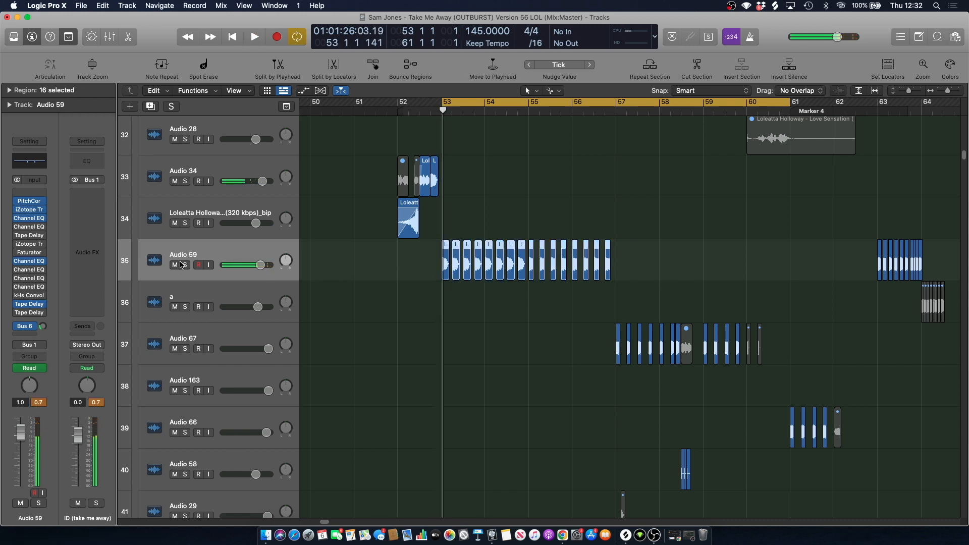
key(s)
click(535, 103)
drag(535, 104, 621, 118)
key(space)
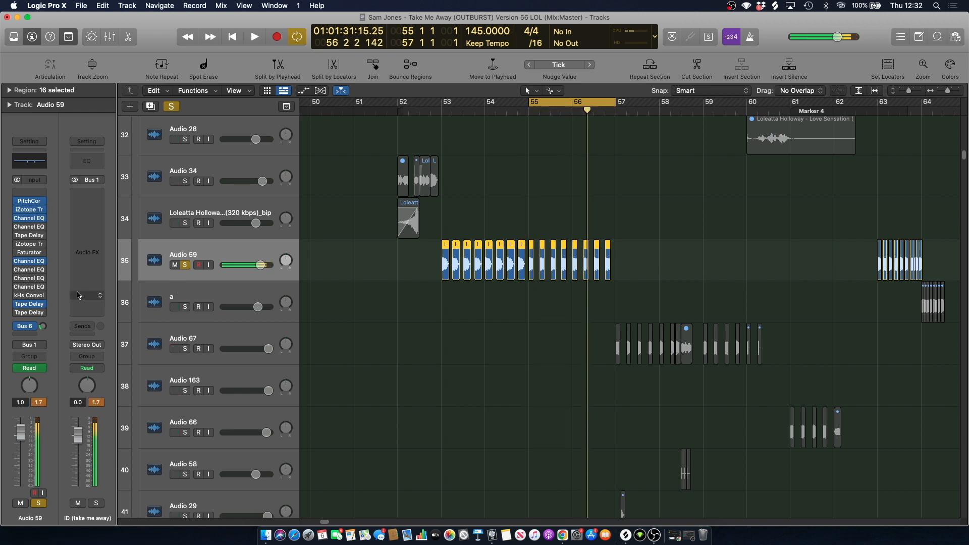
Solo Audio 67 alongside Audio 59, turn off the cycle, audition both from bar 55, and clear the solos.
click(186, 350)
click(585, 101)
key(space)
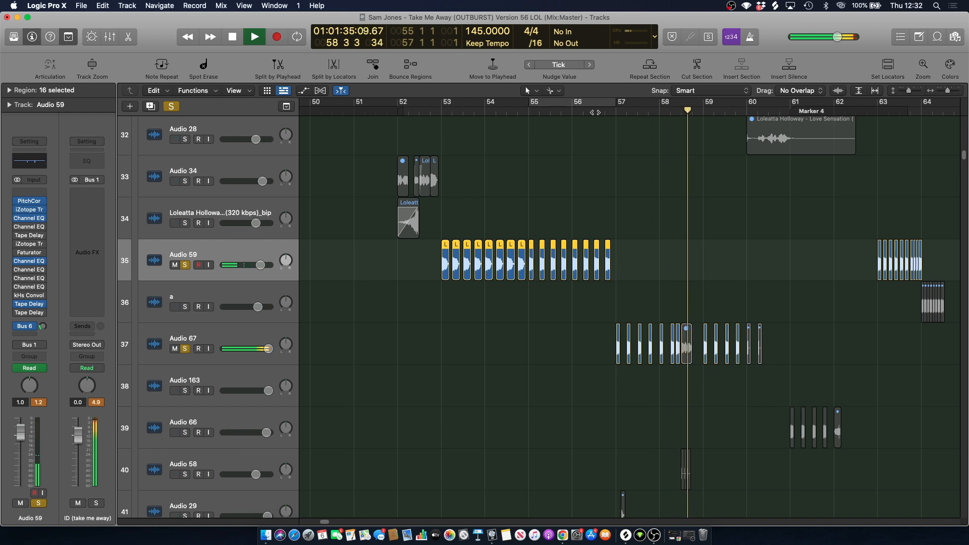
key(space)
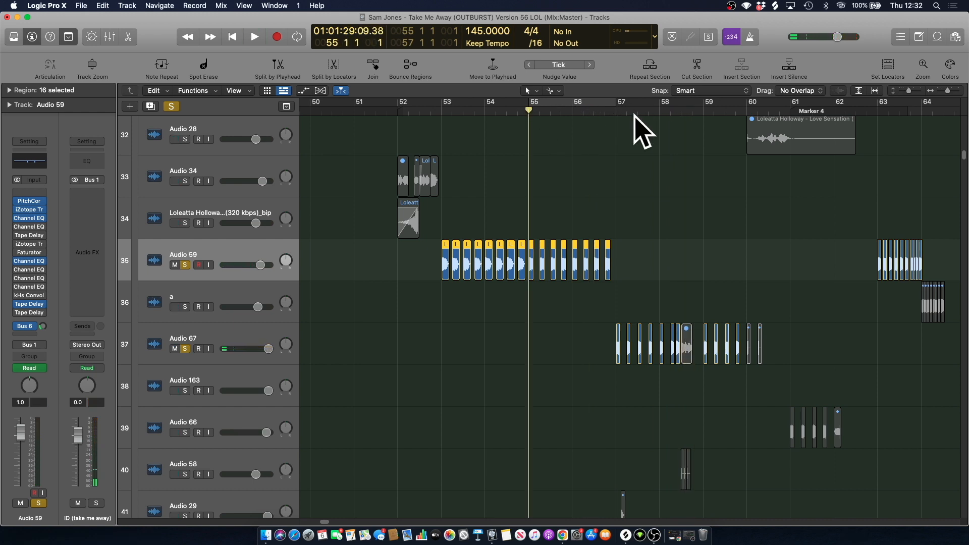
key(space)
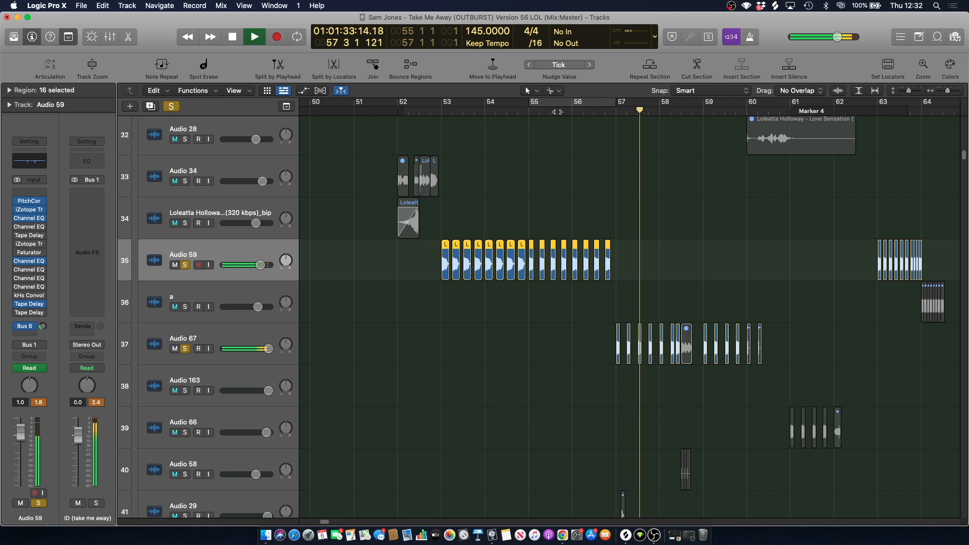
key(space)
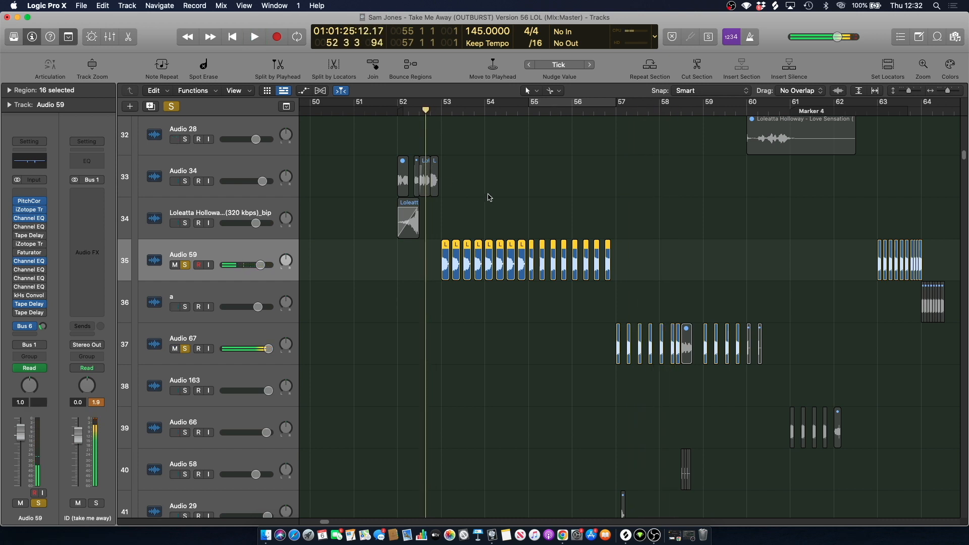
click(172, 106)
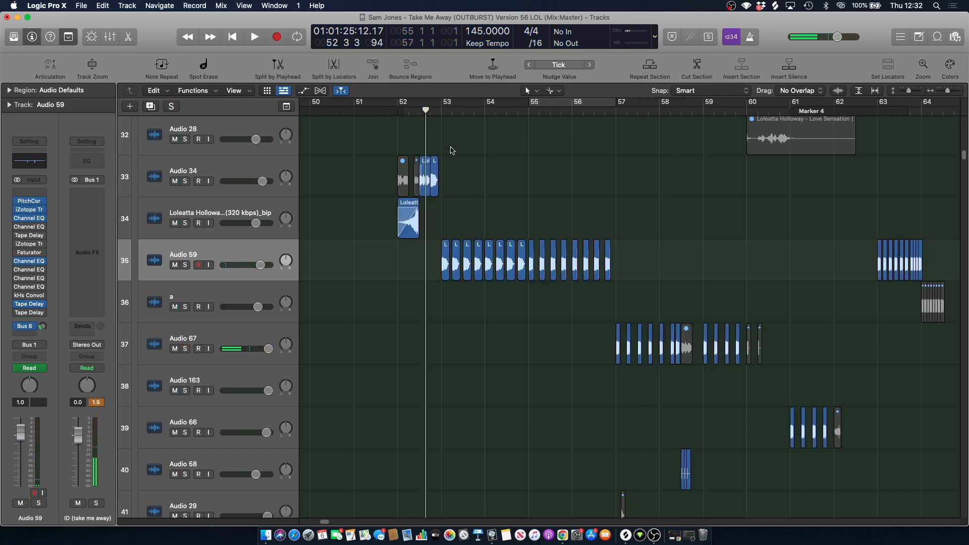
Solo the VSH2_Loop_FX_TicTok_02_120 track and audition its loop leading up to bar 57.
scroll(451, 152, down, 15)
scroll(451, 160, down, 20)
scroll(448, 161, down, 12)
drag(965, 233, 965, 323)
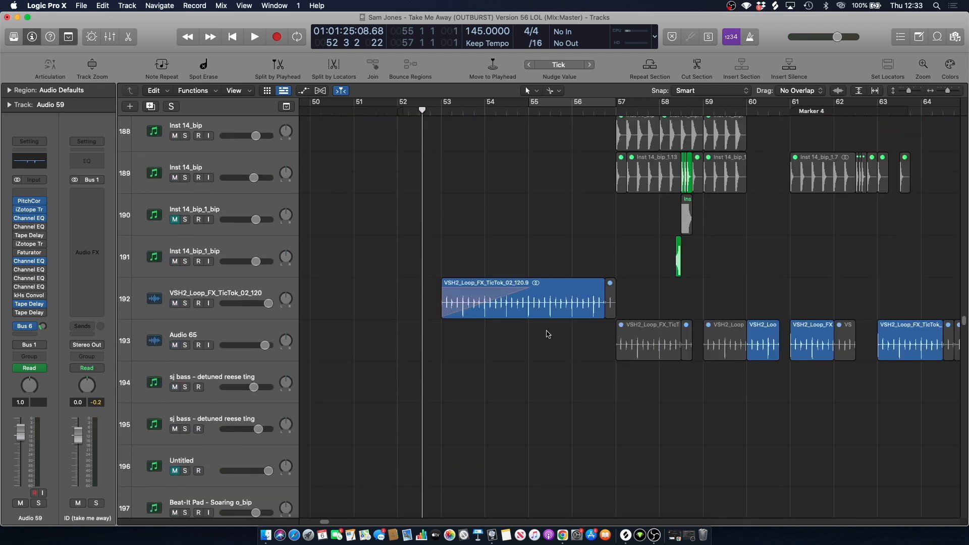
click(234, 288)
click(186, 304)
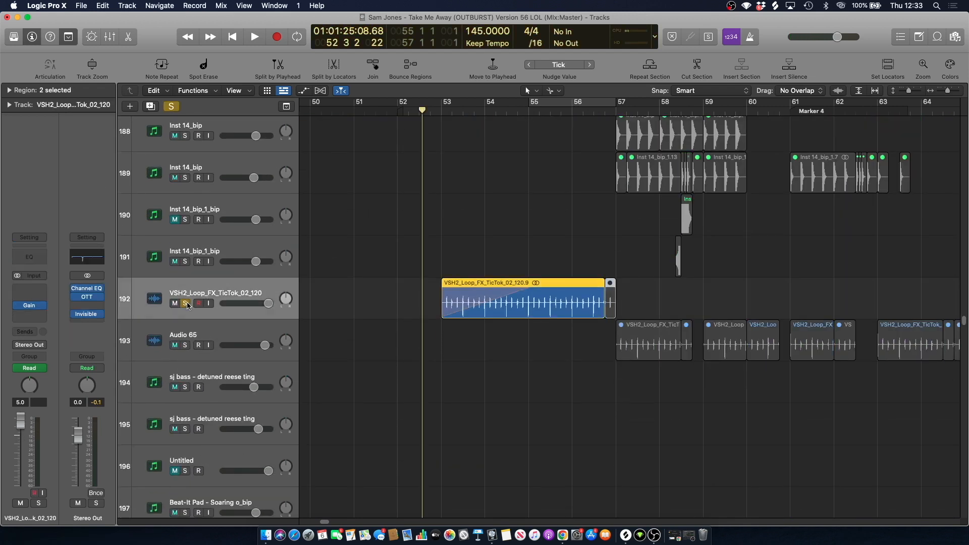
key(space)
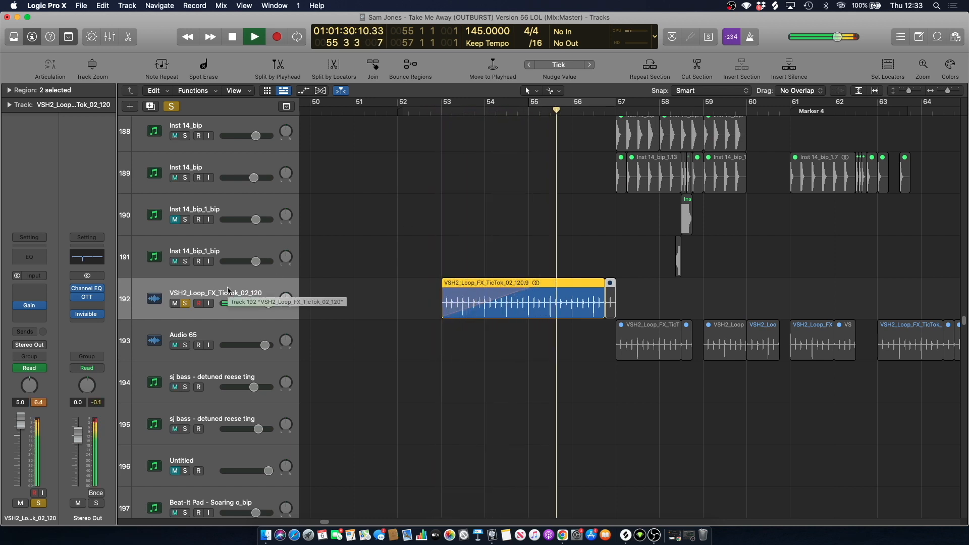
key(space)
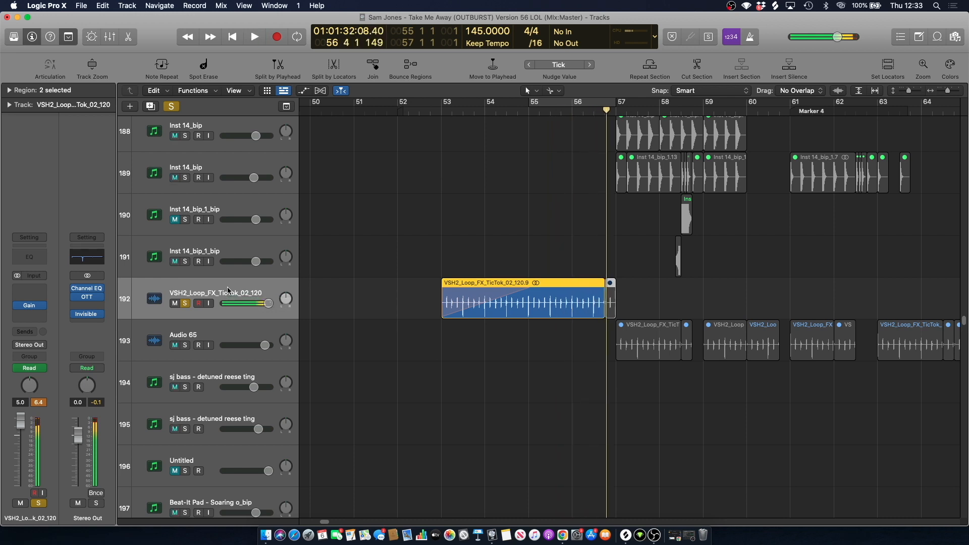
Clear the solo on the TicTok loop and audition it in the full mix from bar 54 and from bar 52.
click(186, 304)
click(519, 112)
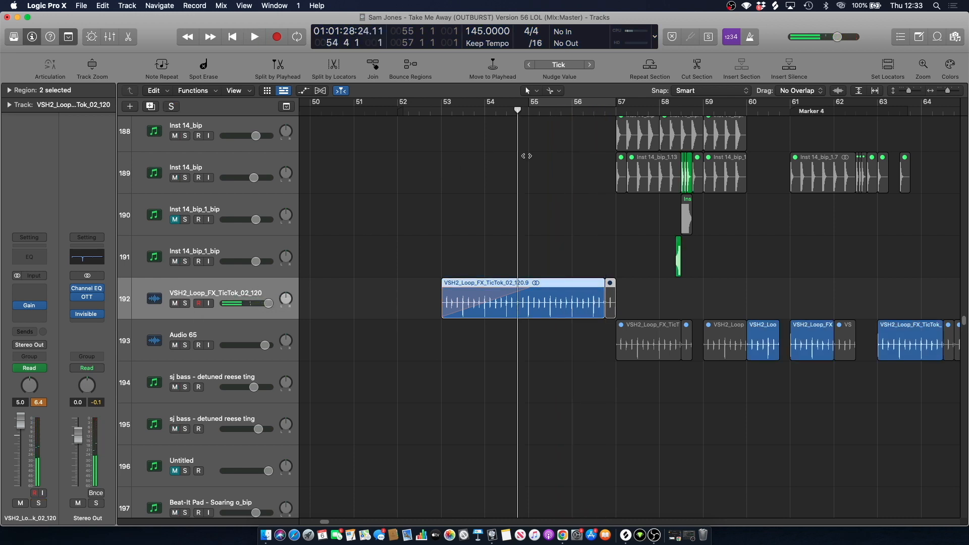
key(space)
scroll(525, 173, up, 10)
scroll(525, 173, down, 4)
scroll(525, 173, down, 5)
click(509, 138)
key(space)
click(430, 109)
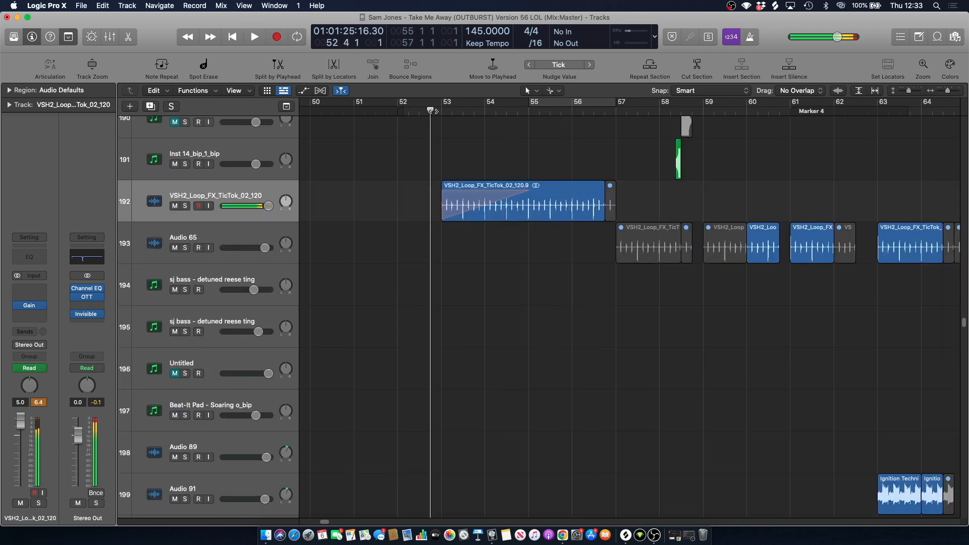
Solo SJ Bass - Notch Reese_bip on track 122, set the cycle range from bar 56 to bar 60, and audition it.
scroll(512, 165, down, 20)
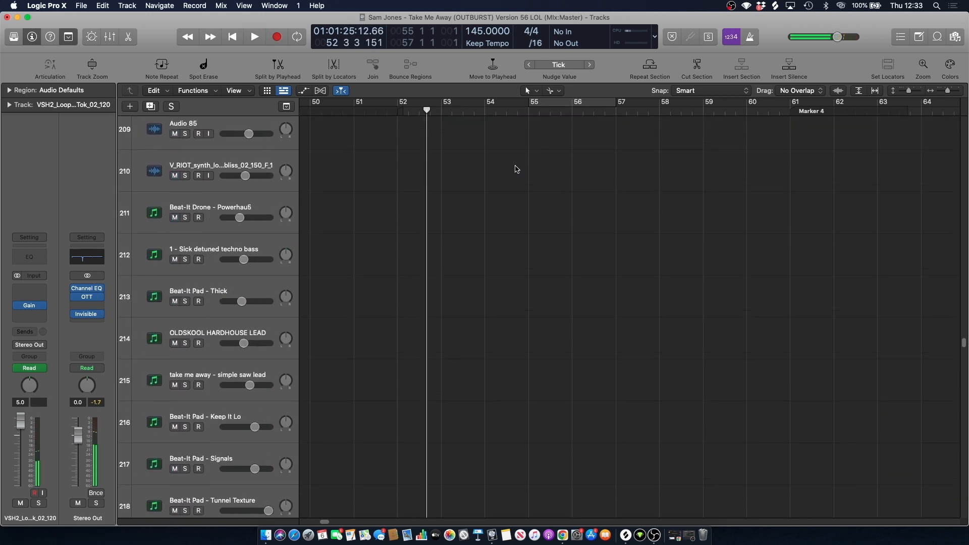
scroll(516, 169, down, 8)
drag(964, 376, 893, 250)
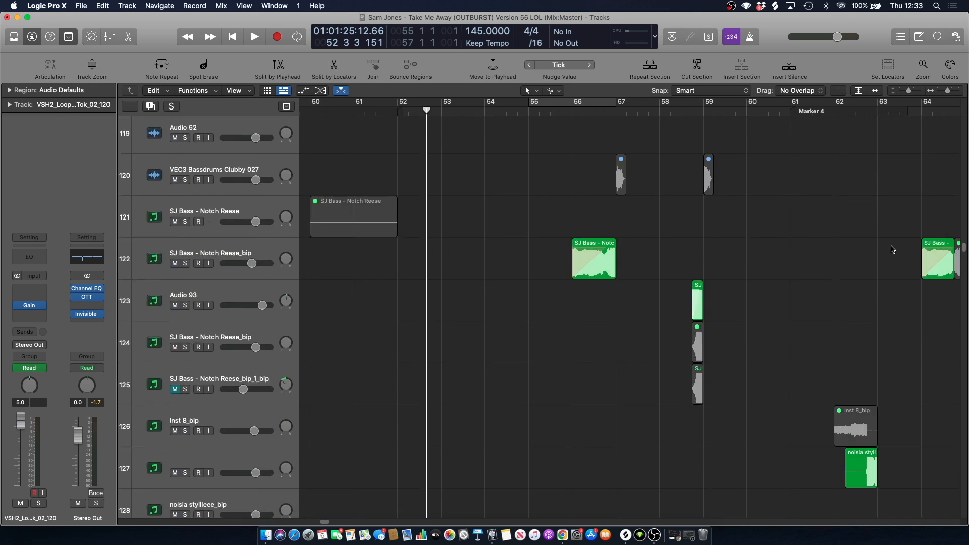
click(171, 275)
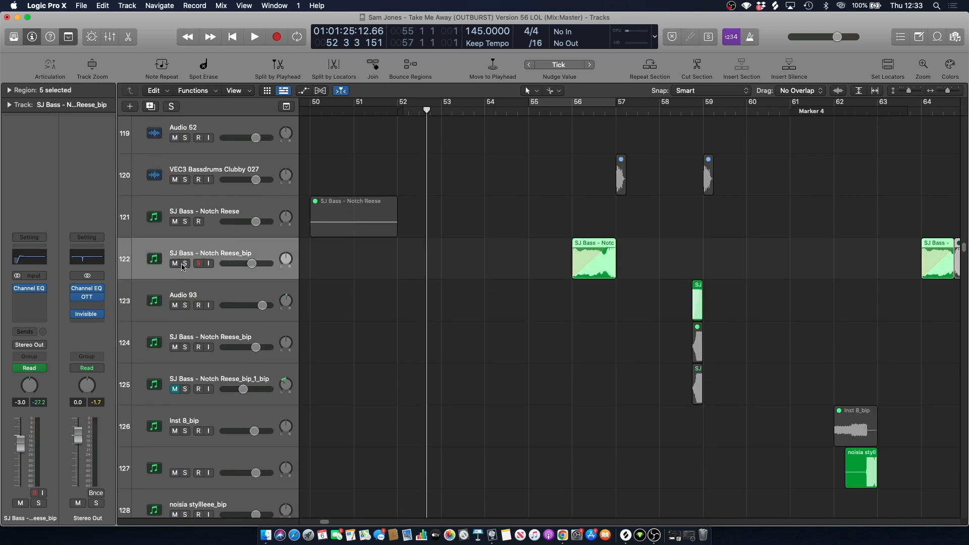
click(185, 264)
drag(569, 108, 746, 108)
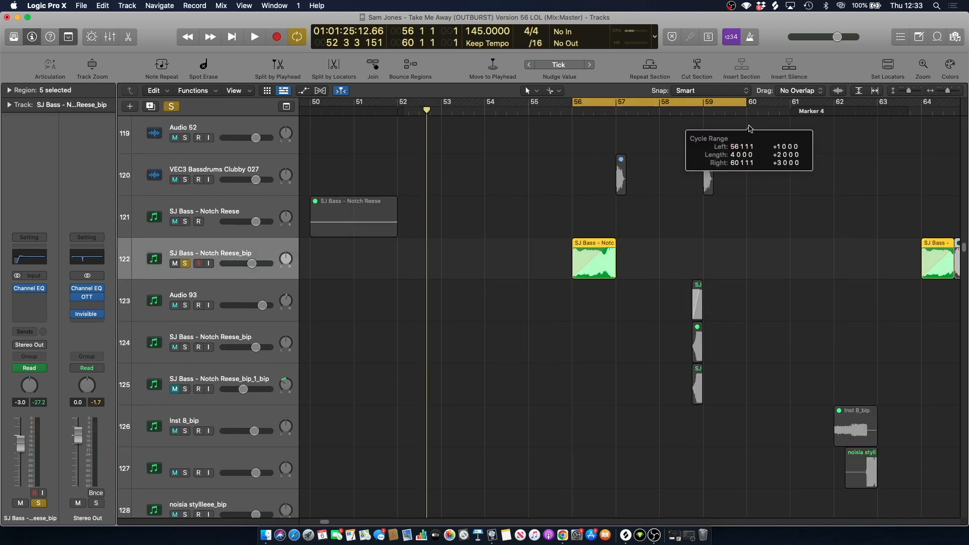
key(space)
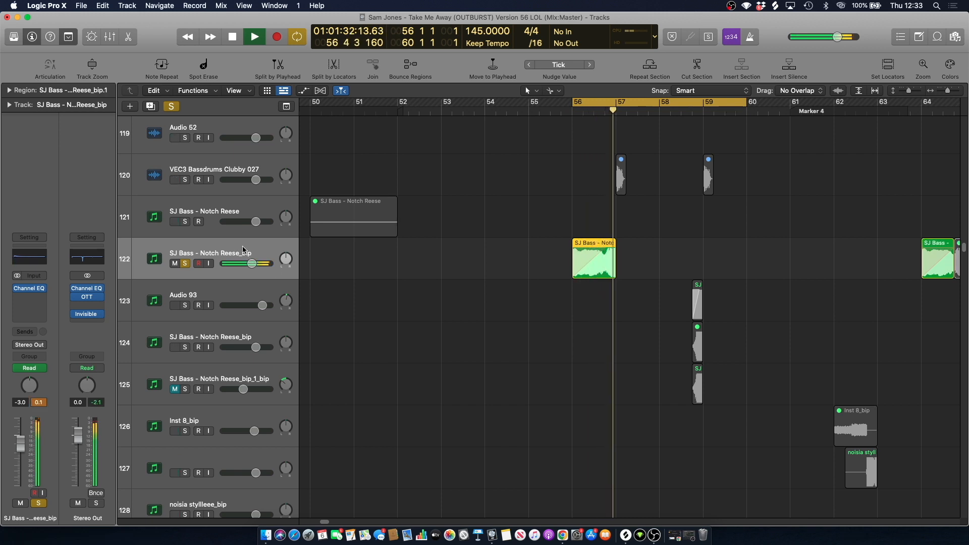
key(space)
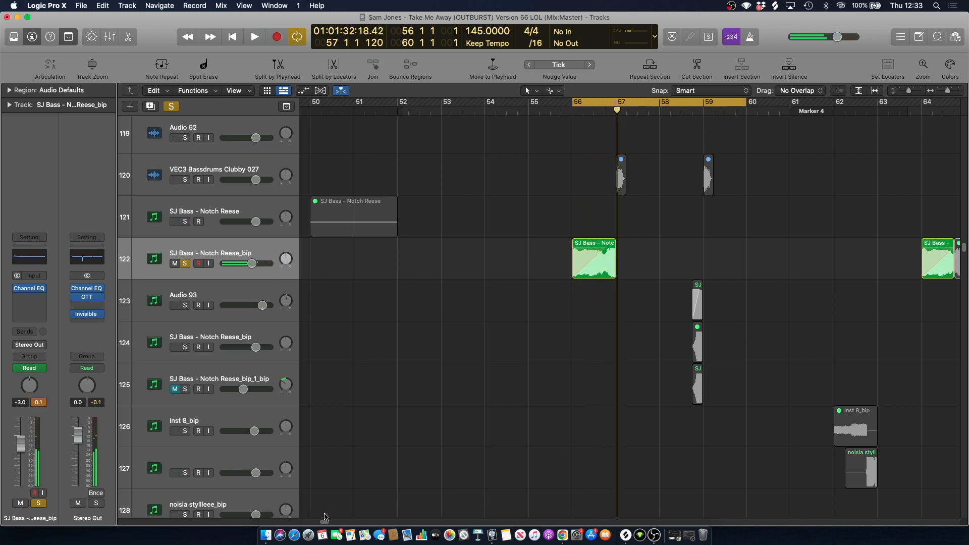
Show the parameters of the Notch Reese_bip region at bar 56, set its opening fade to Fade In, and audition it.
scroll(353, 439, right, 5)
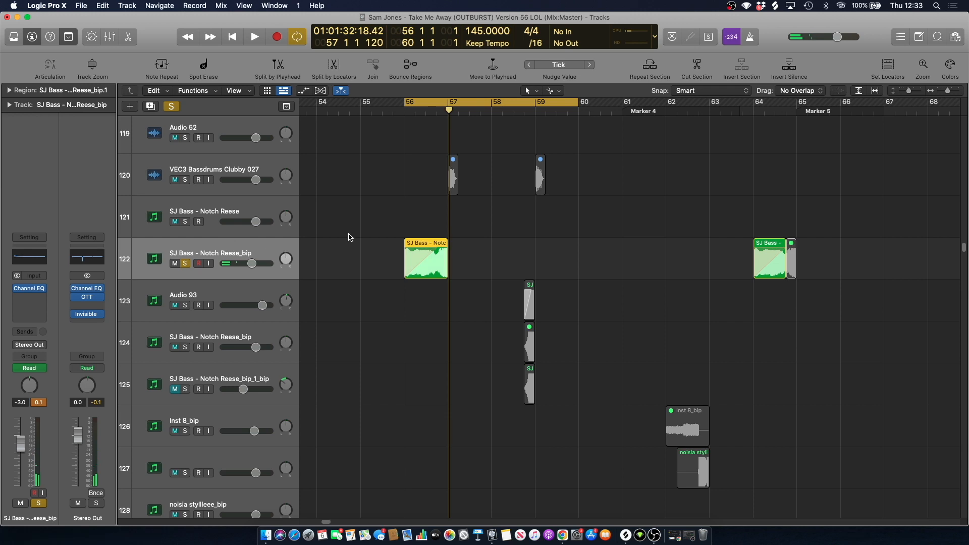
drag(379, 210, 447, 289)
click(9, 90)
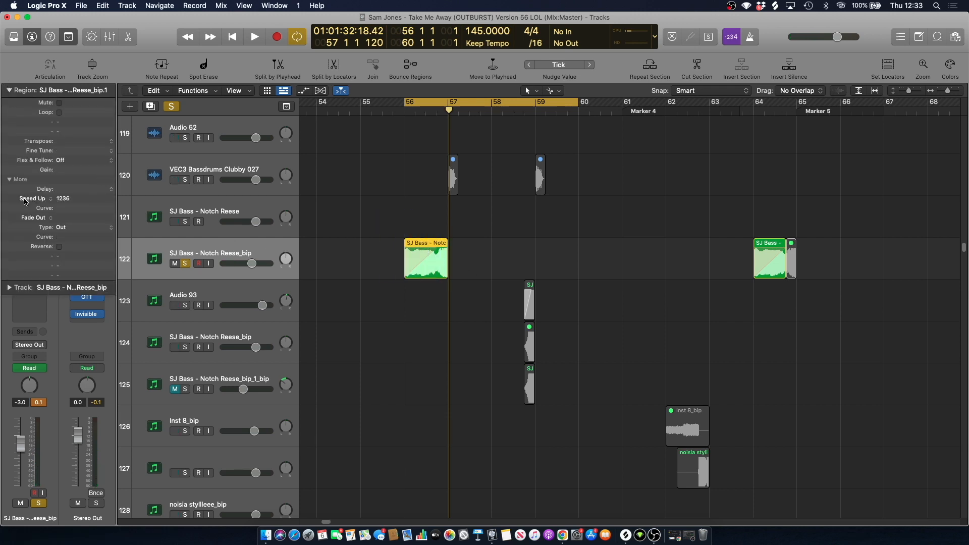
key(space)
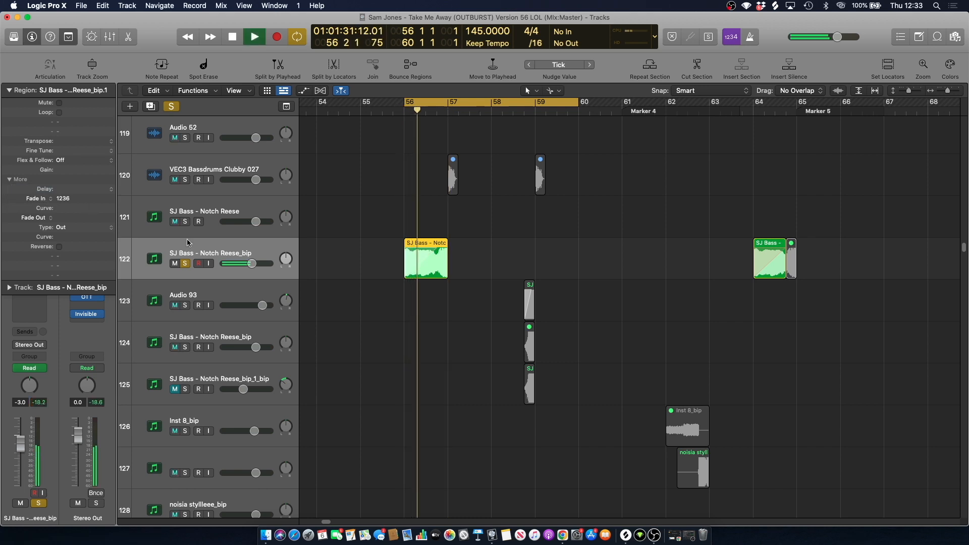
key(space)
Set the opening fade of the Notch Reese_bip region at bar 56 to Speed Up and audition it soloed.
click(36, 199)
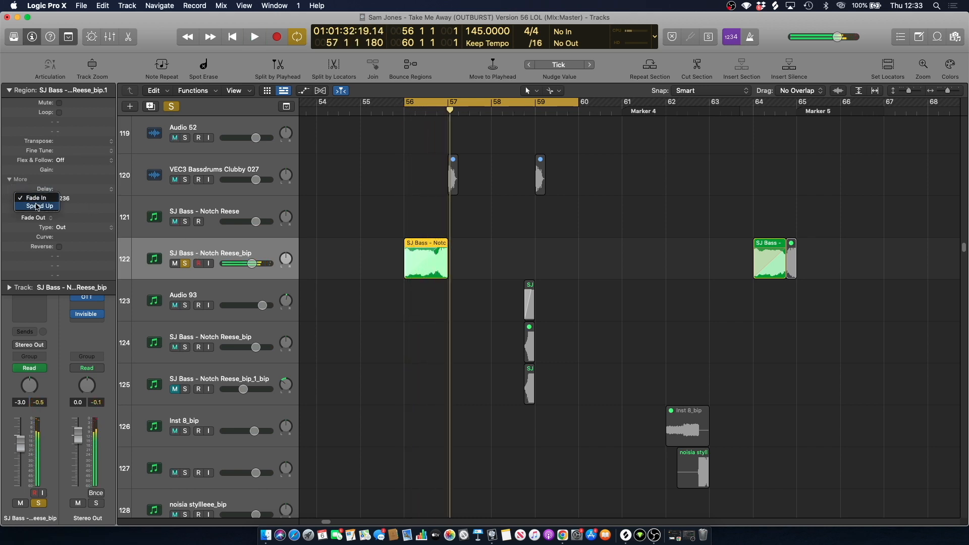
key(space)
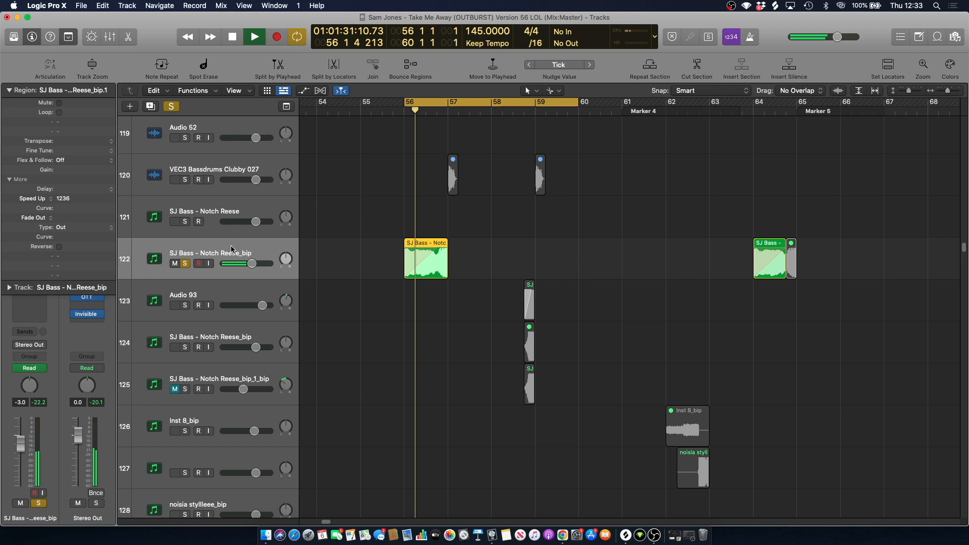
key(space)
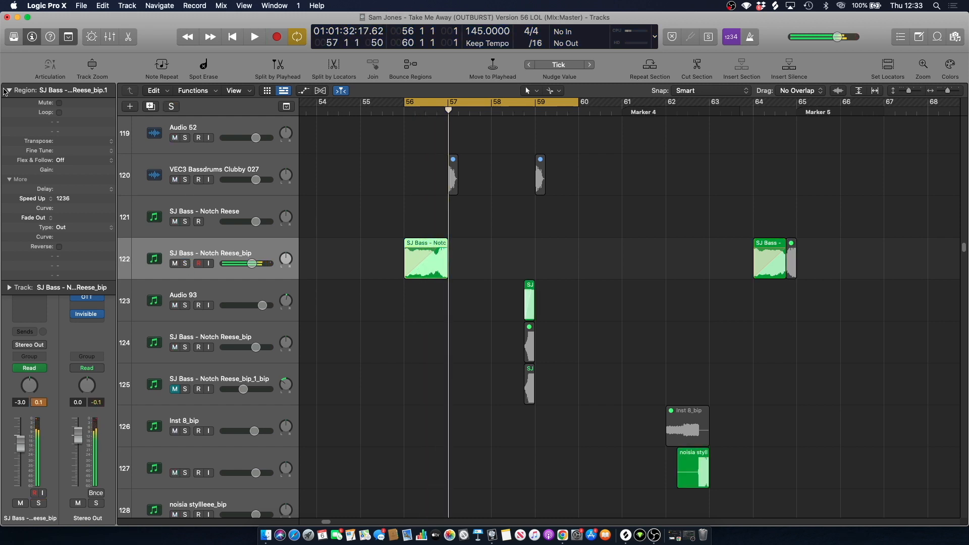
Collapse the region parameters, turn off the cycle, and audition the Notch Reese_bip riser in the full mix from bar 56.
click(7, 90)
click(427, 102)
click(404, 112)
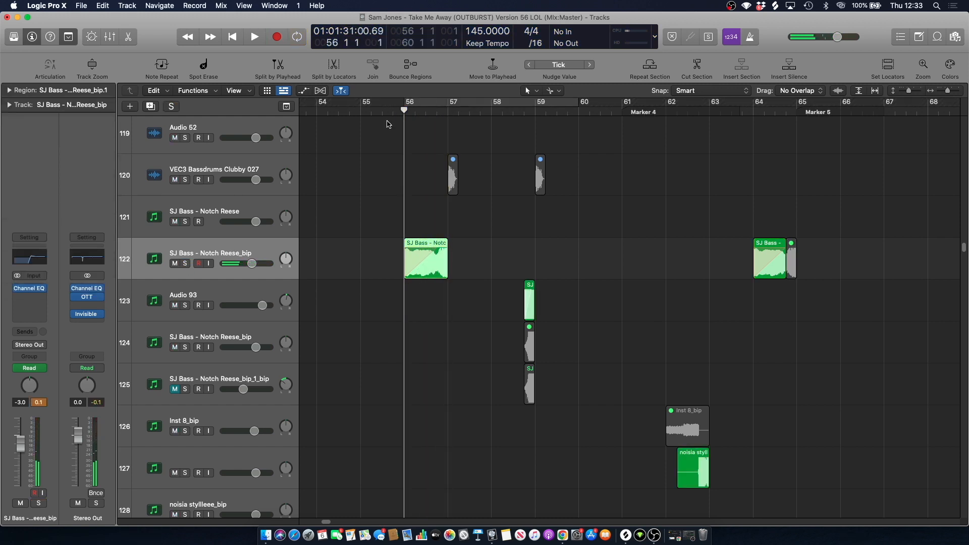
click(382, 147)
key(space)
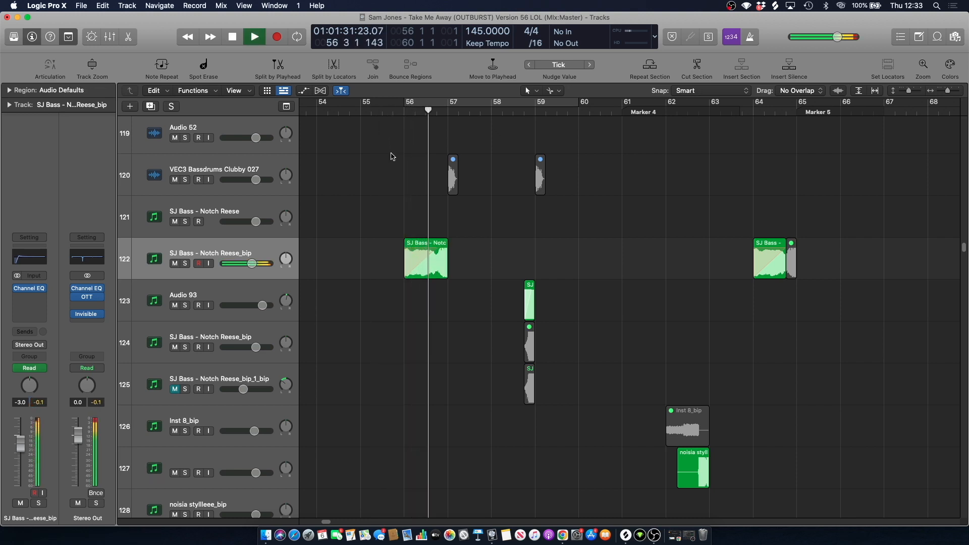
click(428, 109)
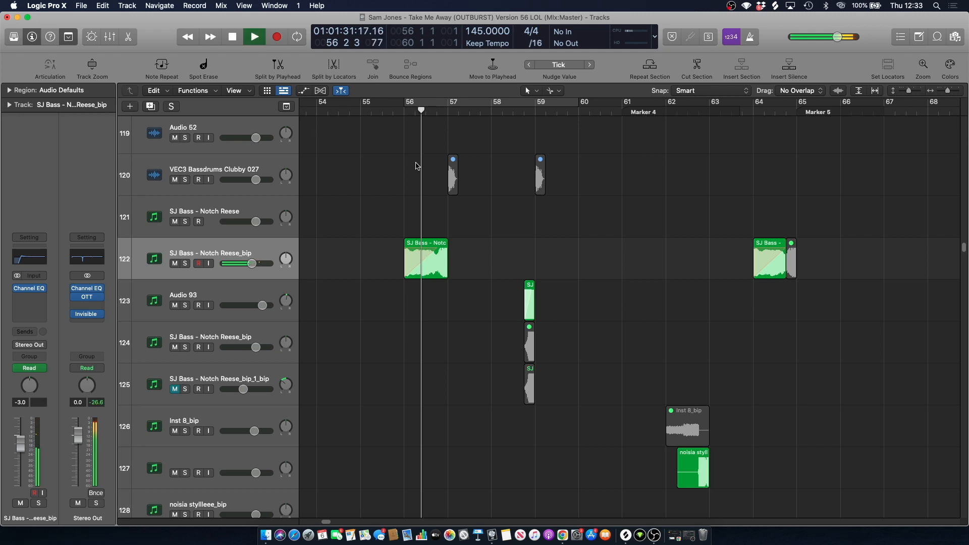
click(436, 109)
scroll(428, 166, up, 10)
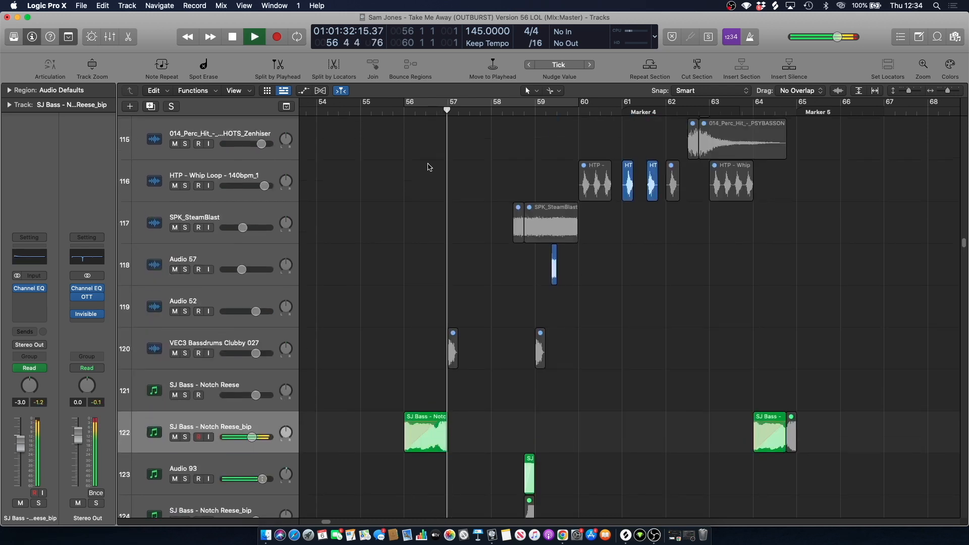
scroll(429, 172, up, 6)
key(space)
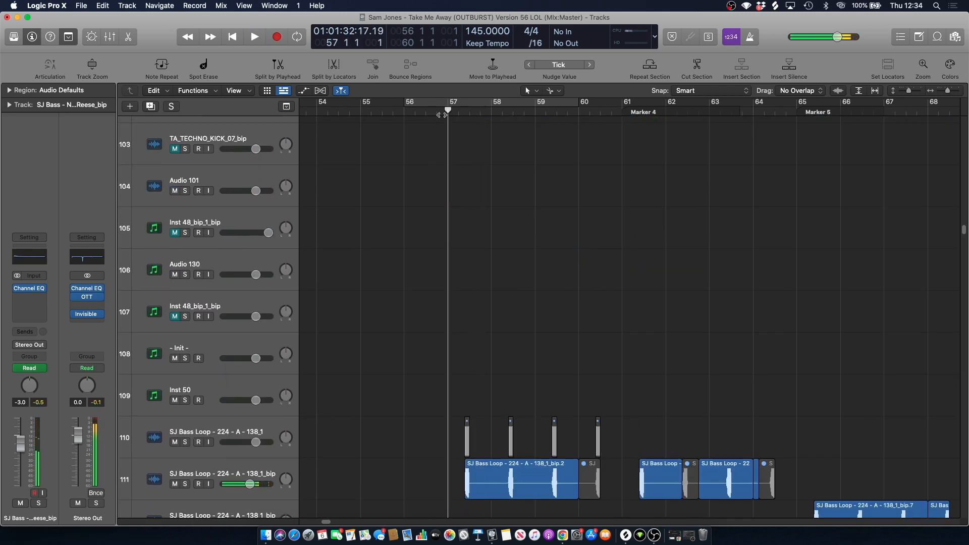
Set the cycle range from bar 57 to bar 61 over the punchy kick middle section and enlarge the timeline around it.
scroll(434, 197, up, 20)
scroll(435, 202, up, 20)
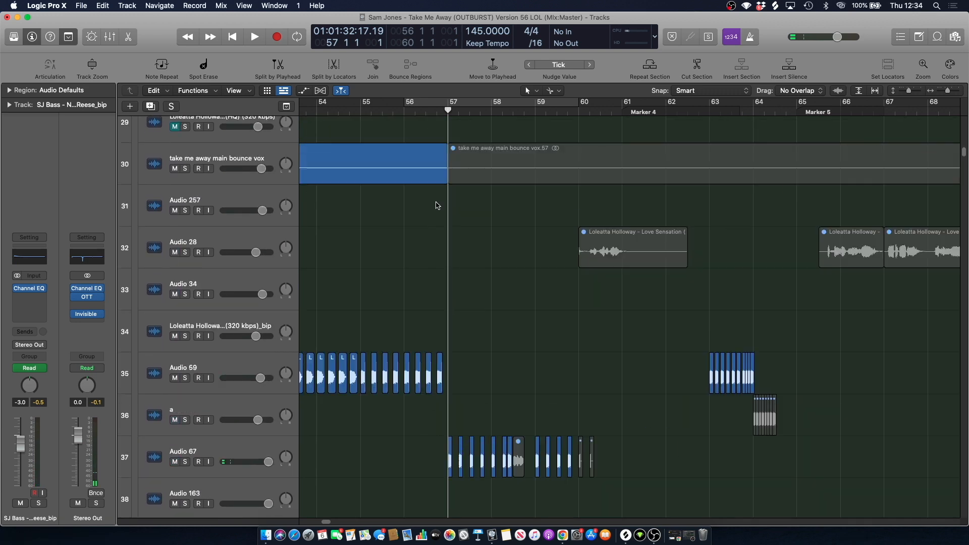
scroll(437, 205, up, 8)
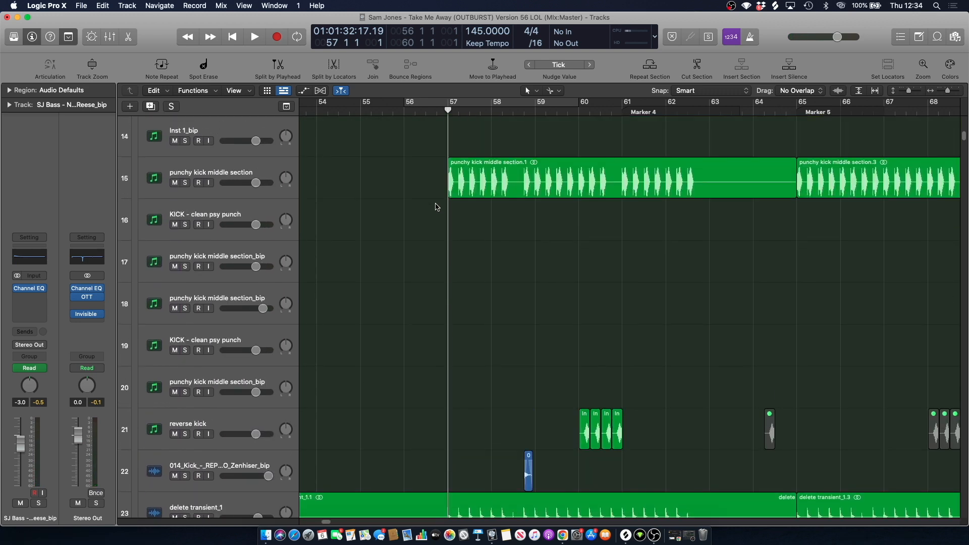
drag(450, 104, 622, 104)
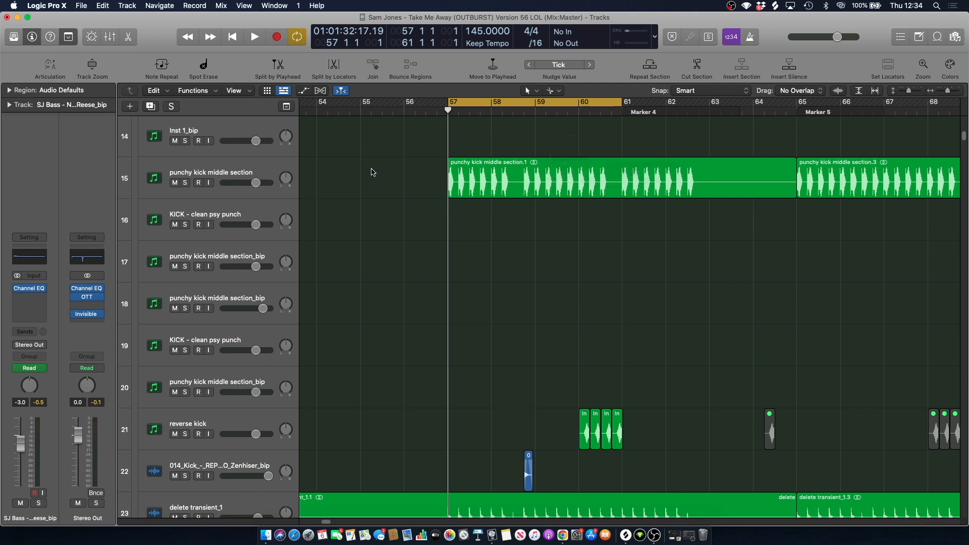
scroll(400, 175, down, 2)
scroll(400, 177, up, 3)
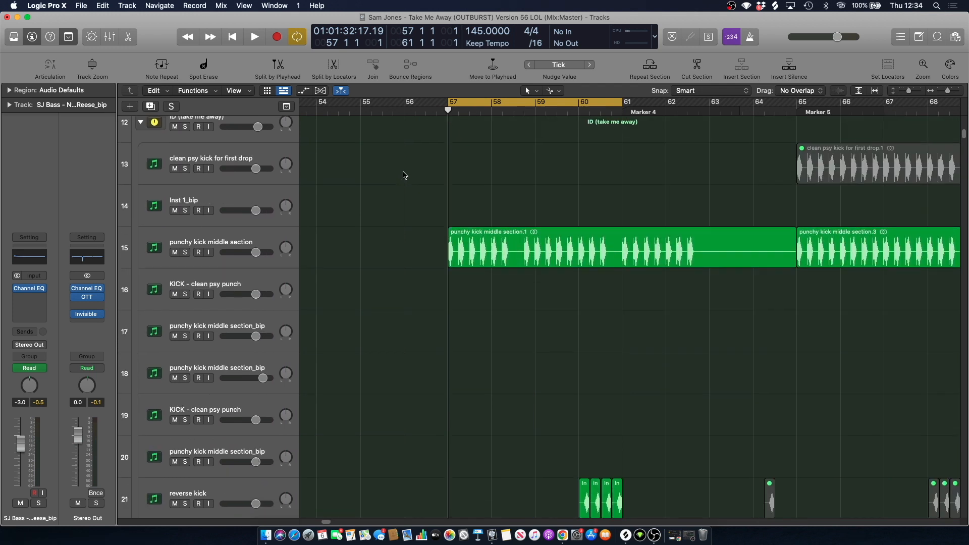
scroll(401, 181, down, 2)
drag(949, 88, 951, 88)
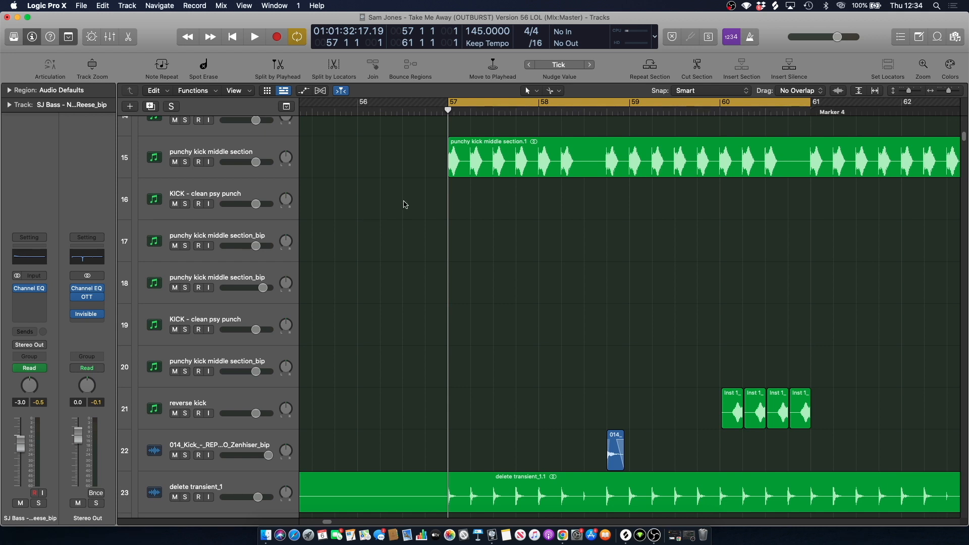
Solo the punchy kick middle section track, audition it from bar 57, and clear the solo.
click(185, 161)
key(space)
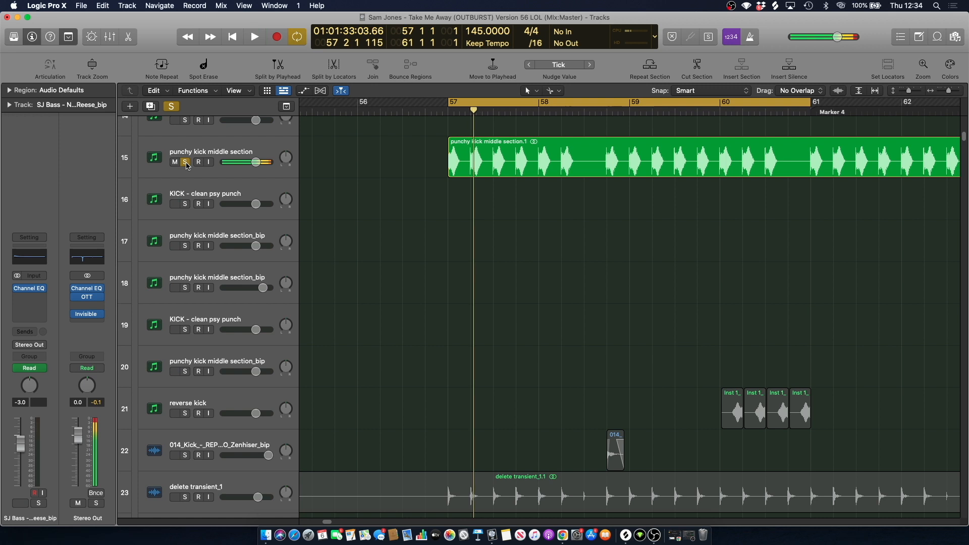
click(186, 162)
Solo delete transient_1, audition it, clear the solo, and listen to both kick layers in the full mix.
click(187, 498)
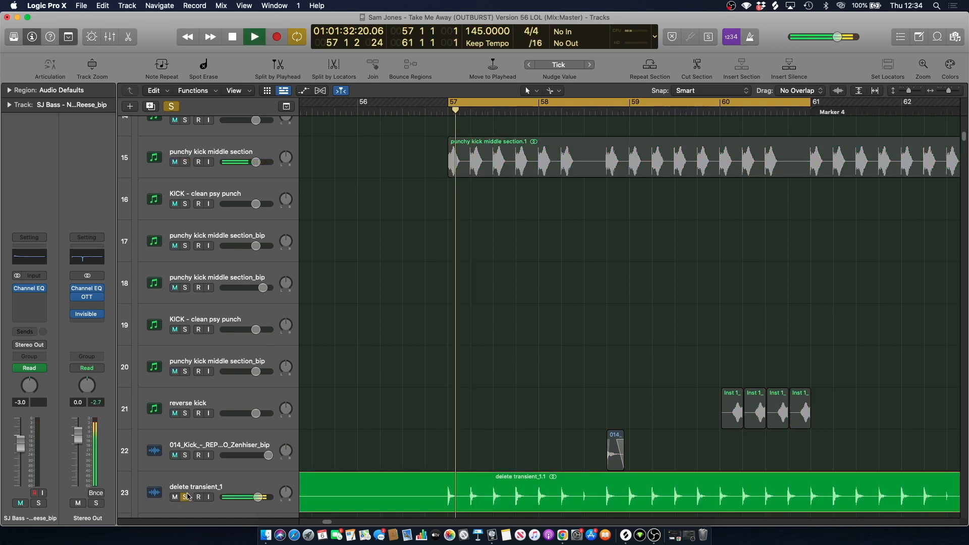
click(188, 498)
scroll(413, 253, down, 5)
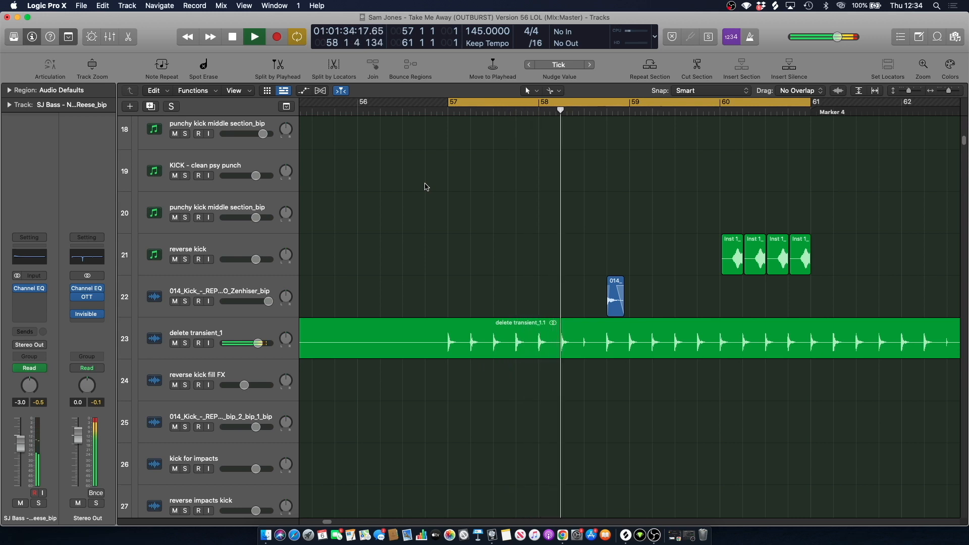
key(space)
Look through the track list from the kick layers down to the Audio 45 and gated tracks, and audition the full mix from bar 57.
scroll(455, 146, up, 15)
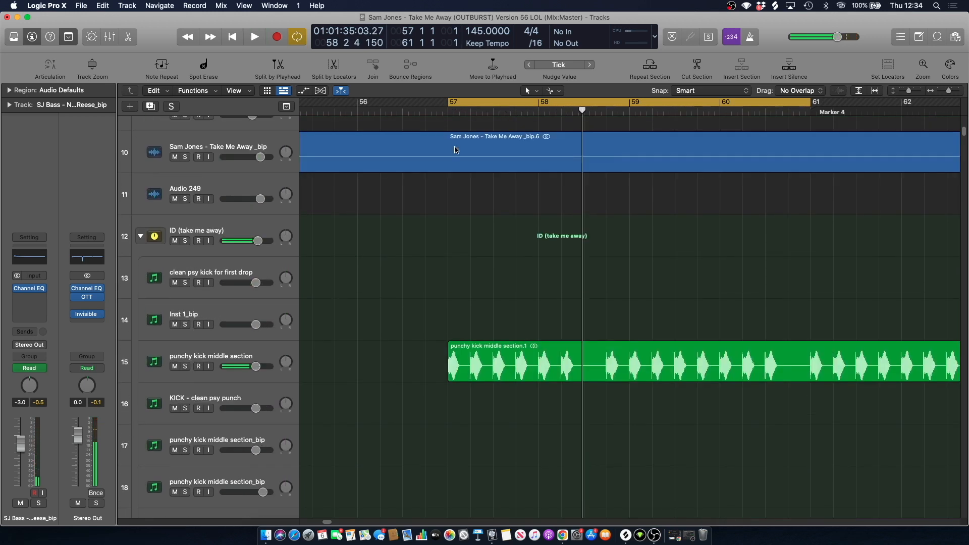
scroll(456, 154, down, 20)
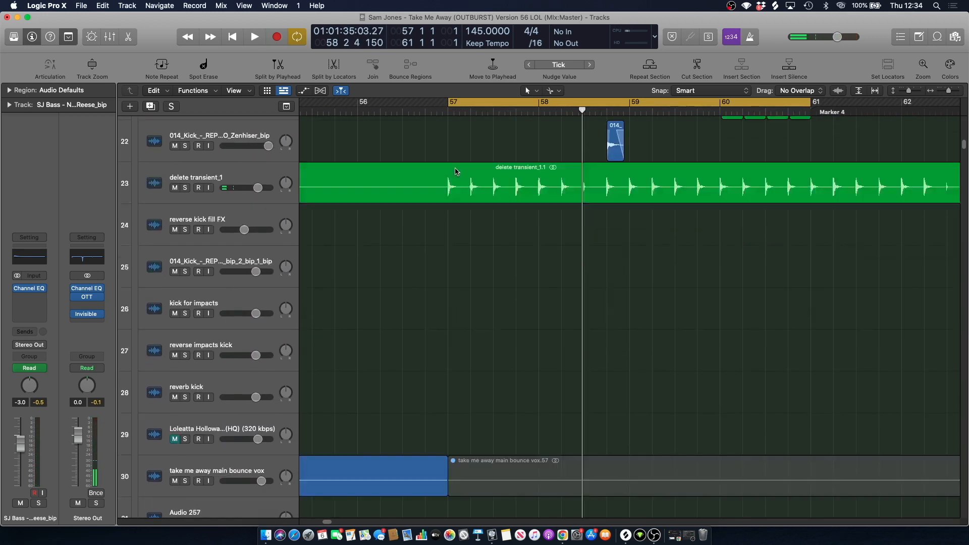
scroll(457, 171, down, 20)
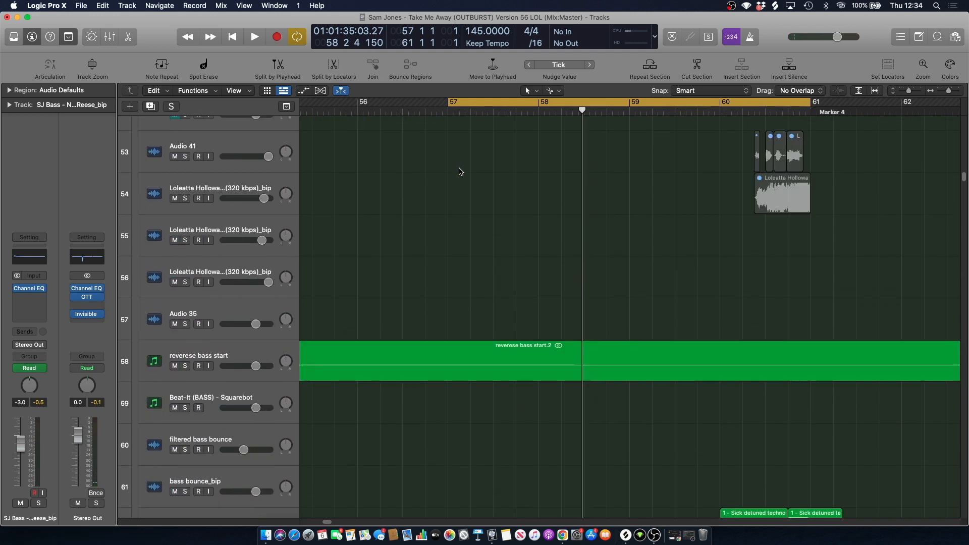
scroll(461, 173, down, 5)
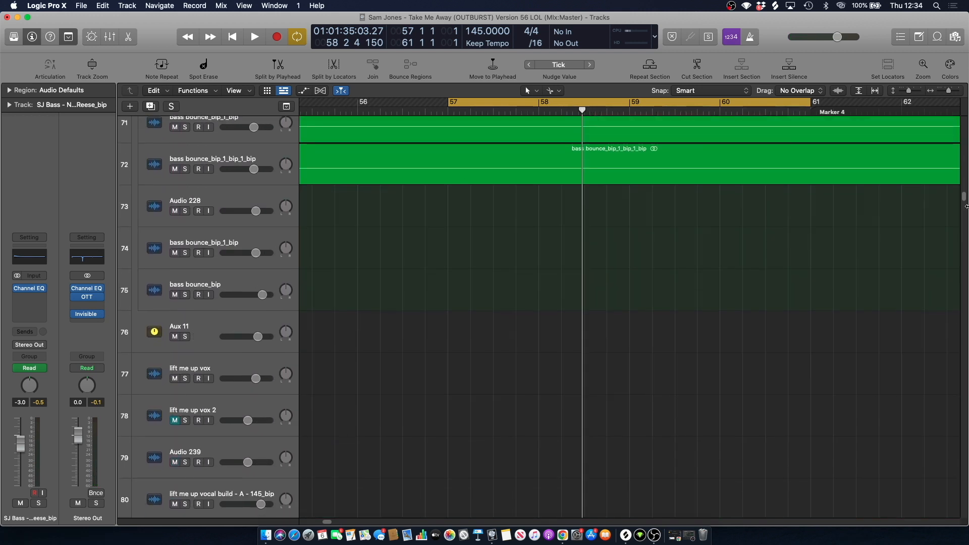
drag(966, 195, 966, 398)
drag(963, 455, 952, 12)
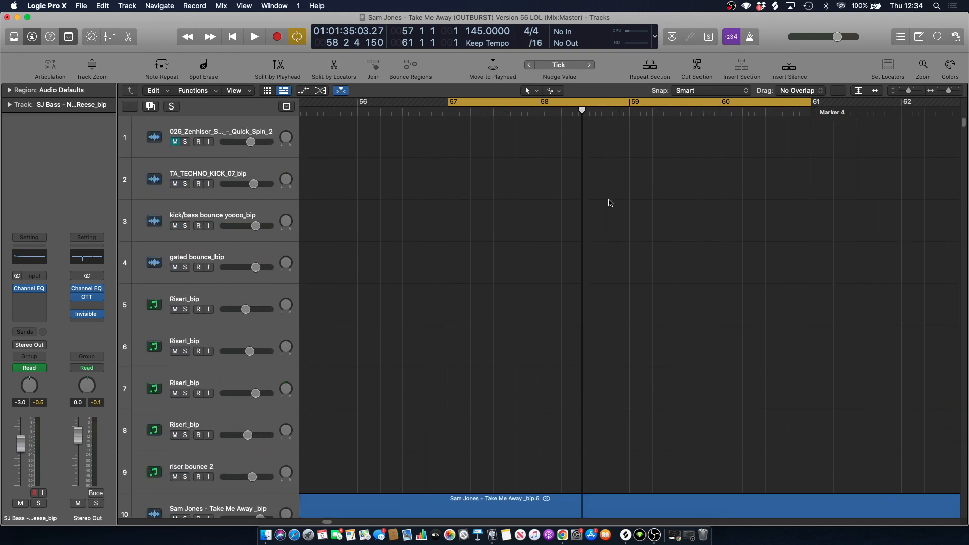
scroll(547, 195, down, 10)
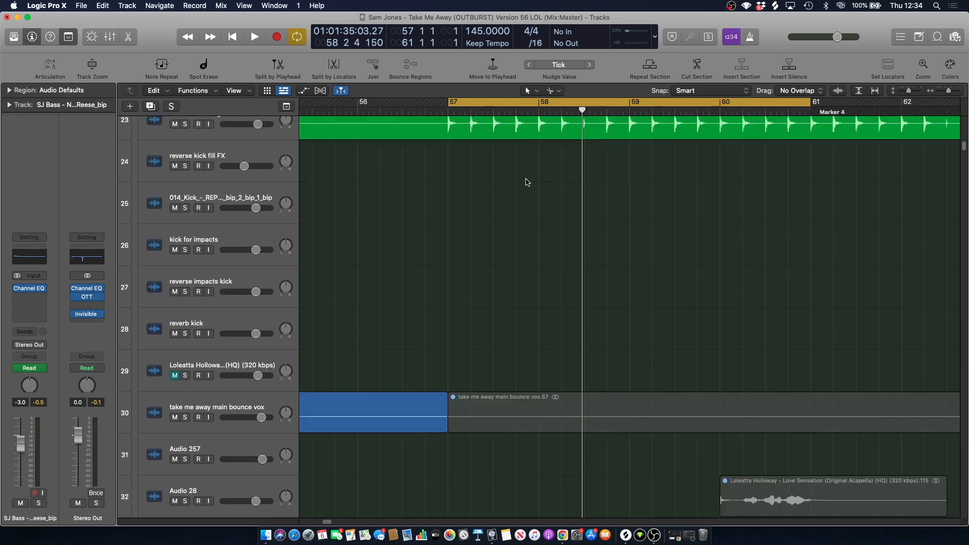
scroll(527, 182, down, 10)
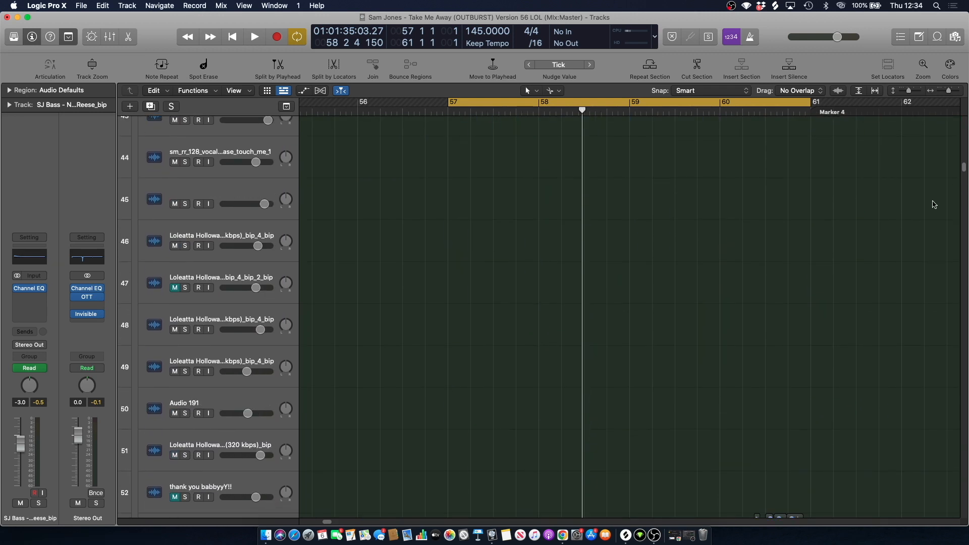
drag(964, 168, 965, 309)
key(space)
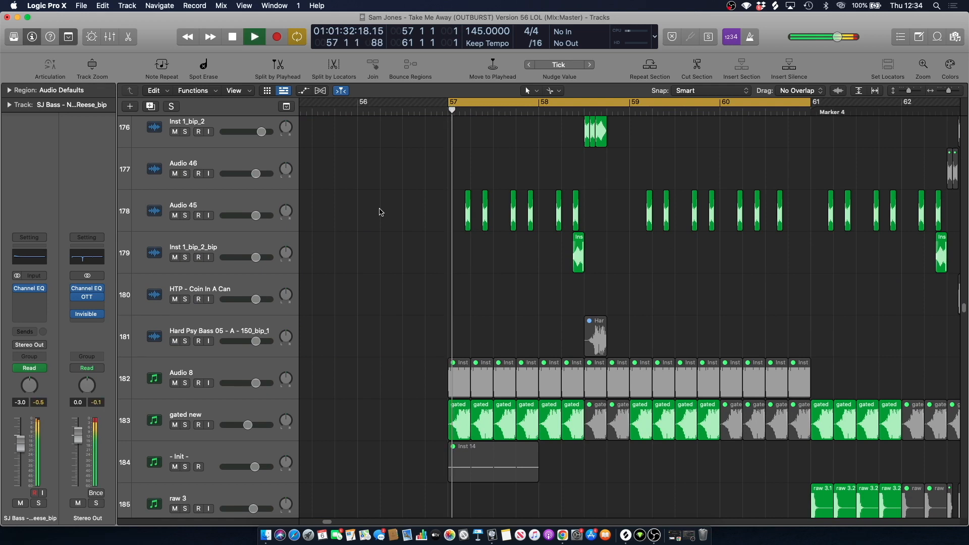
key(space)
Solo the Audio 45 track and audition its short hits from bar 57.
click(188, 212)
click(185, 216)
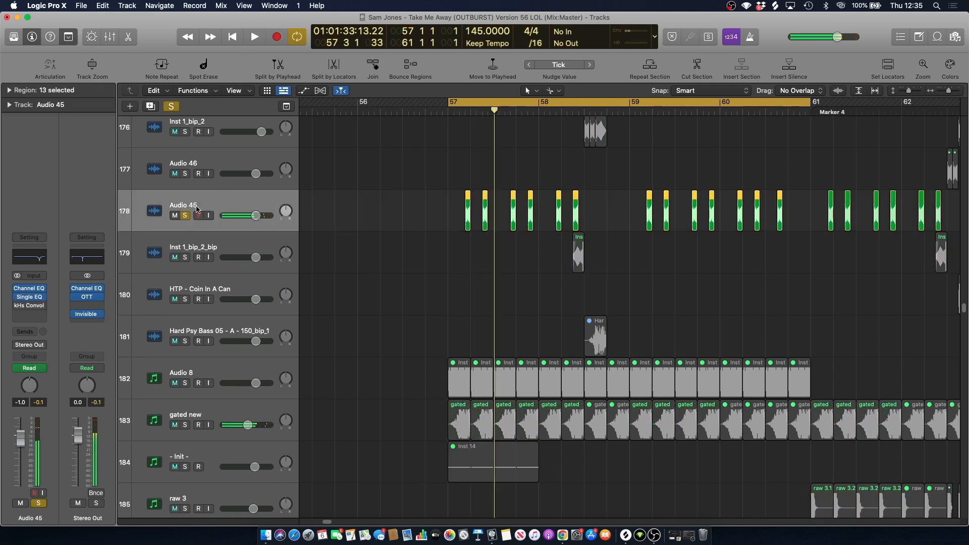
key(space)
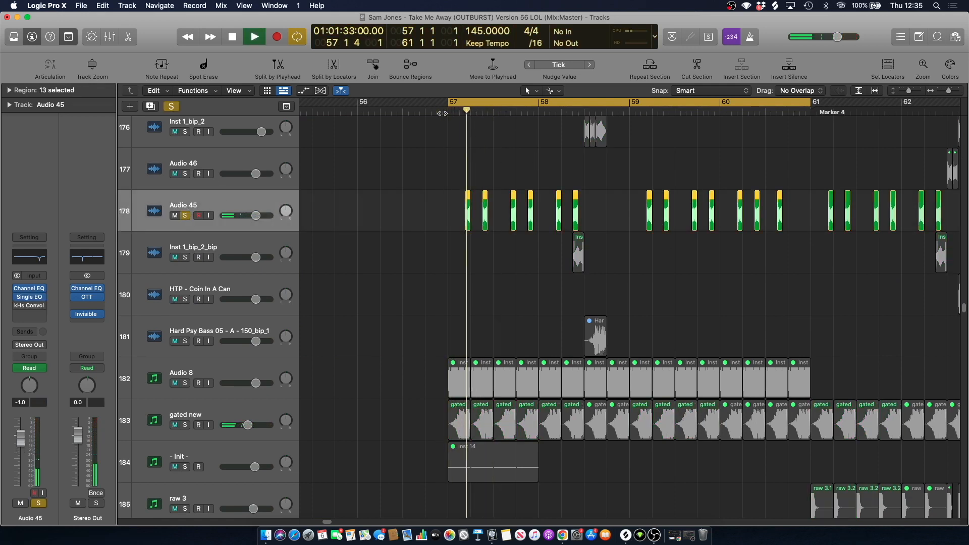
Inspect the Channel EQ and Single Band EQ settings on Audio 45, closing each plug-in window.
click(37, 263)
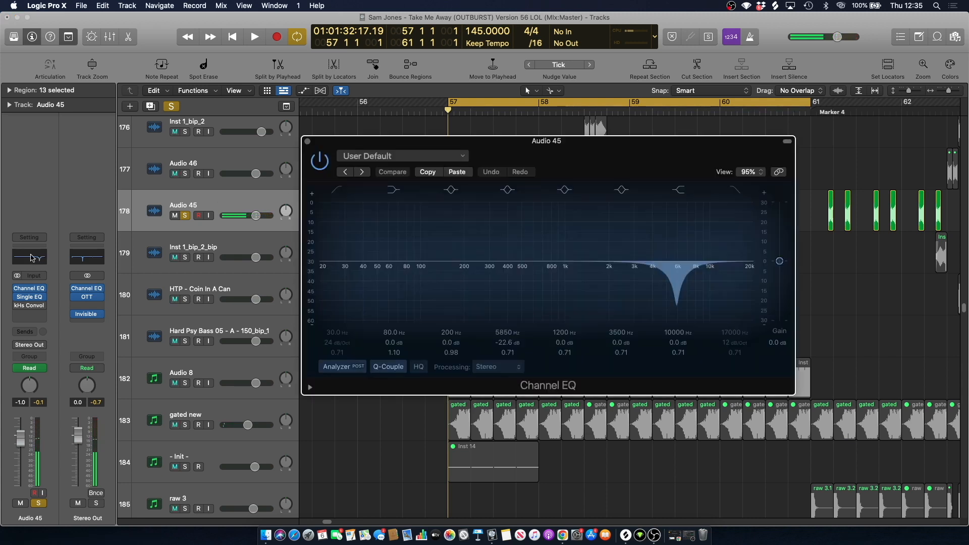
click(307, 142)
click(29, 299)
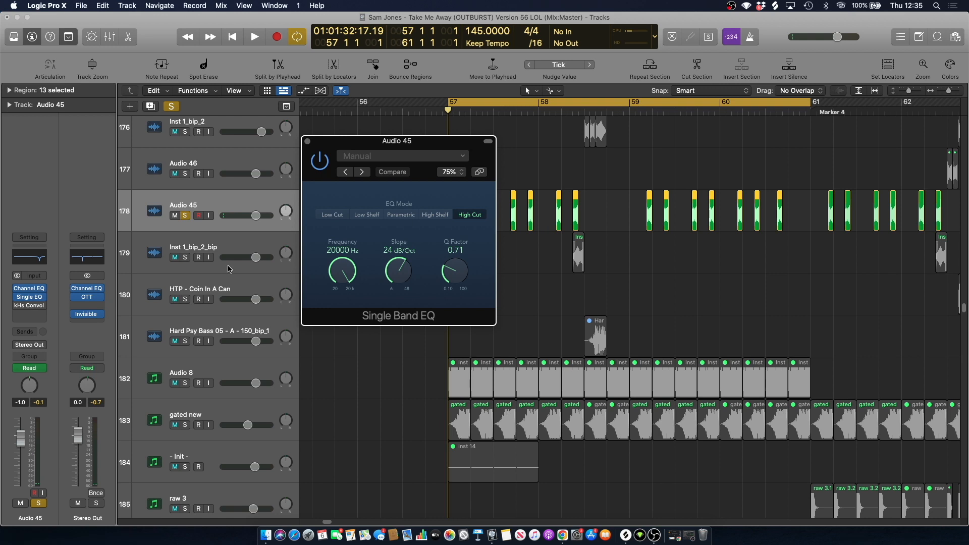
click(308, 141)
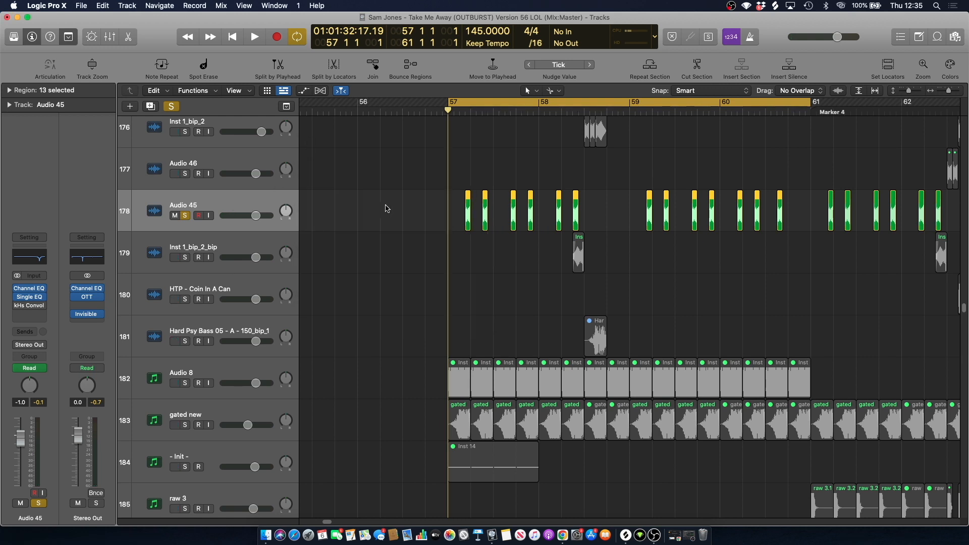
Add punchy kick middle section and delete transient_1 to the solo, audition them together with Audio 45, and clear all solos.
drag(964, 310, 936, 138)
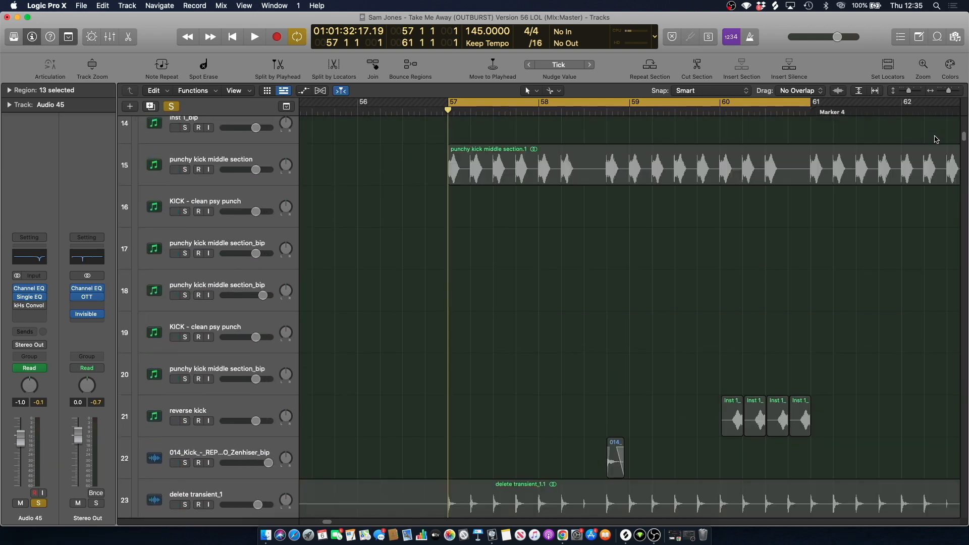
click(187, 171)
scroll(415, 217, down, 5)
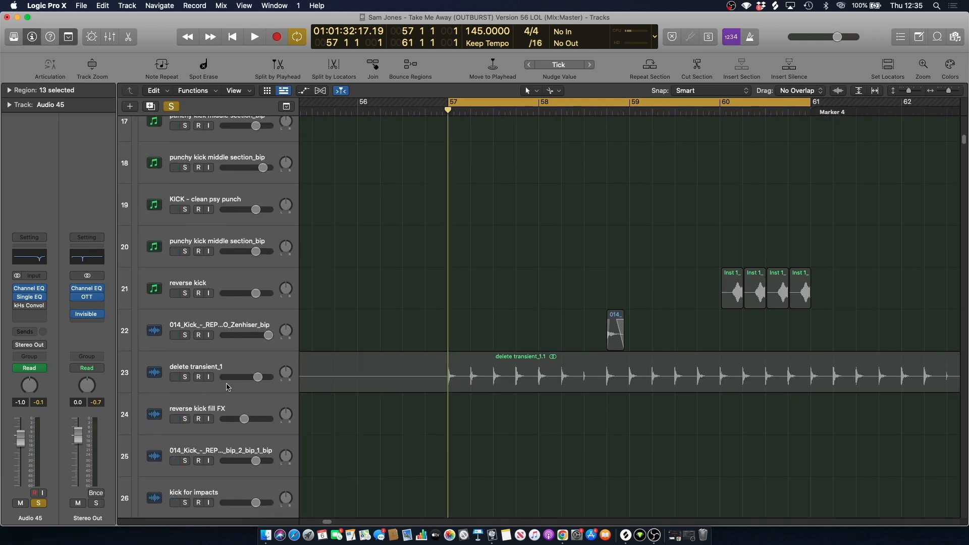
click(186, 376)
key(space)
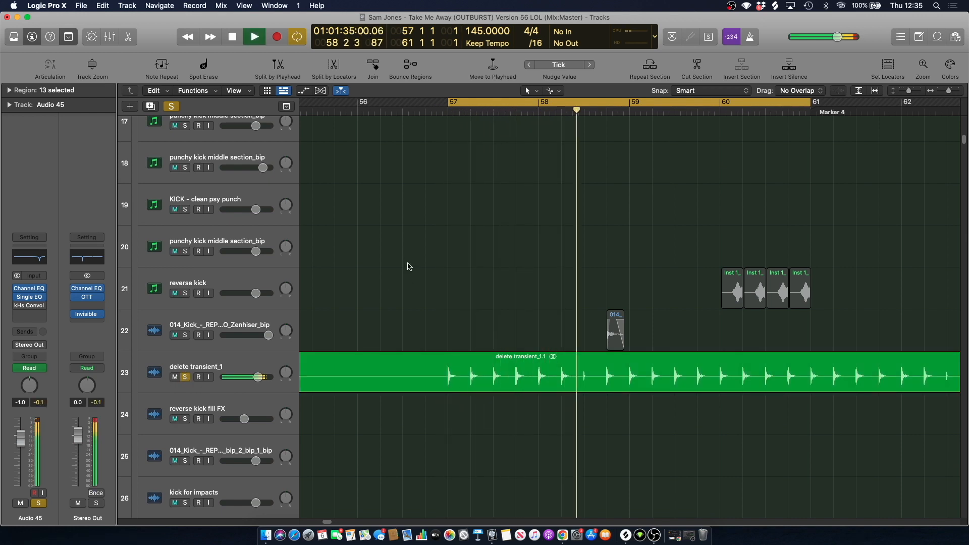
key(space)
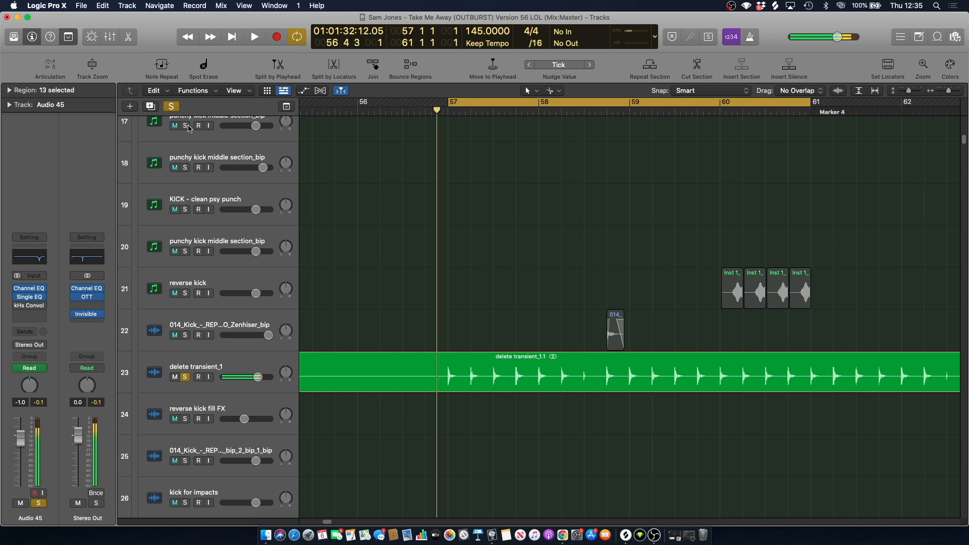
click(171, 107)
Solo the gated new track, audition it from bar 57, and clear the solo.
scroll(499, 212, down, 10)
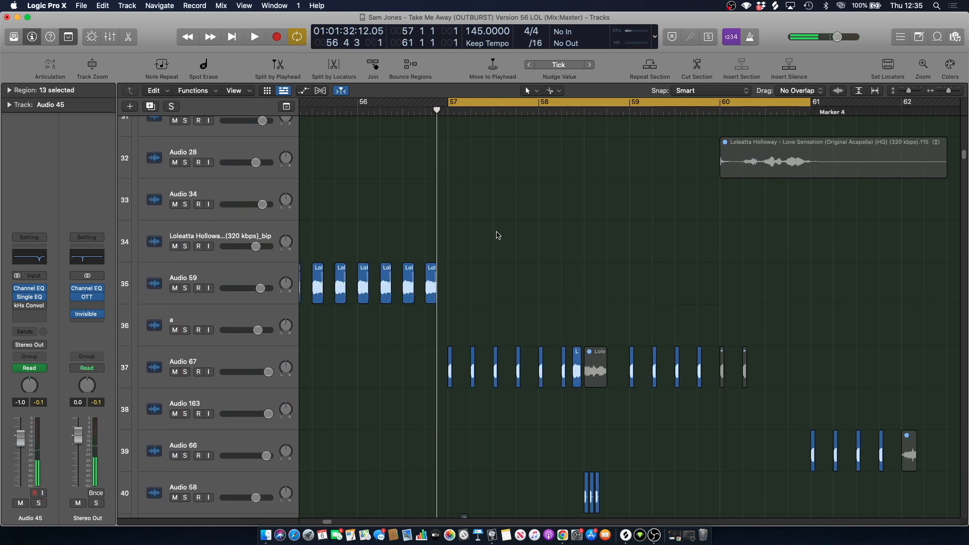
scroll(492, 237, down, 20)
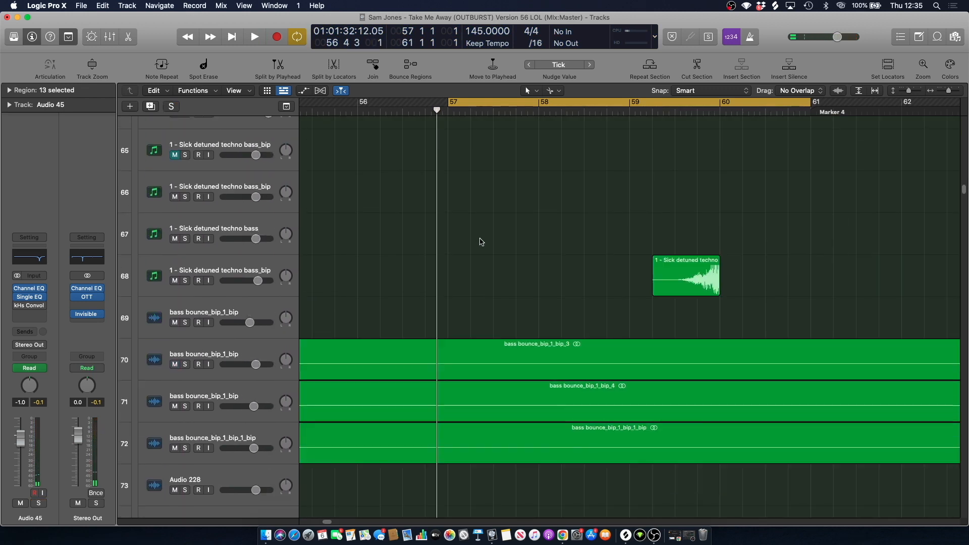
scroll(536, 242, down, 6)
drag(962, 214, 965, 314)
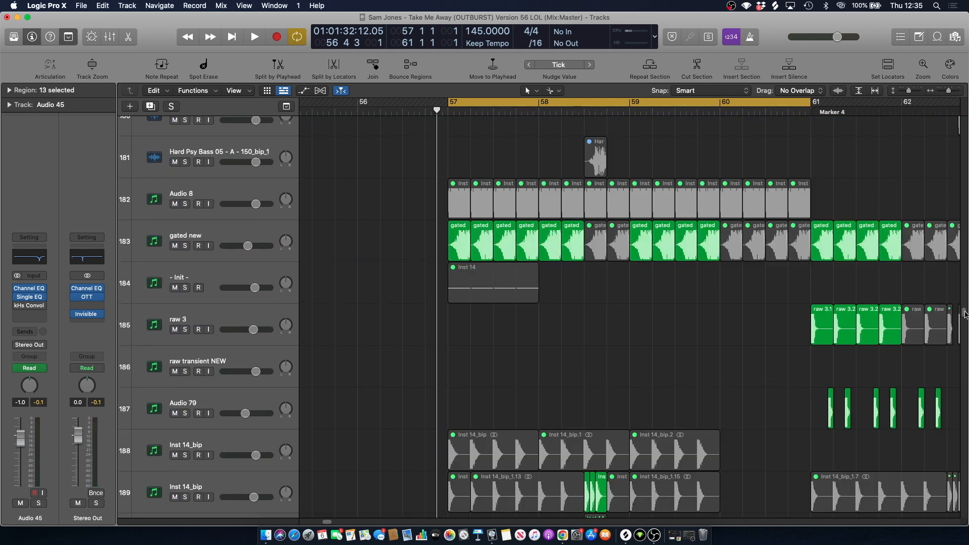
click(199, 229)
key(s)
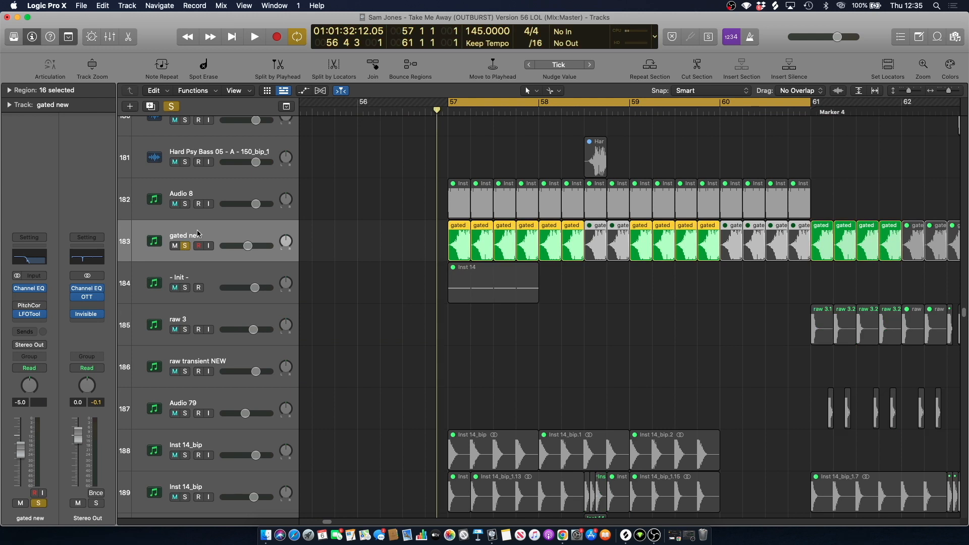
key(space)
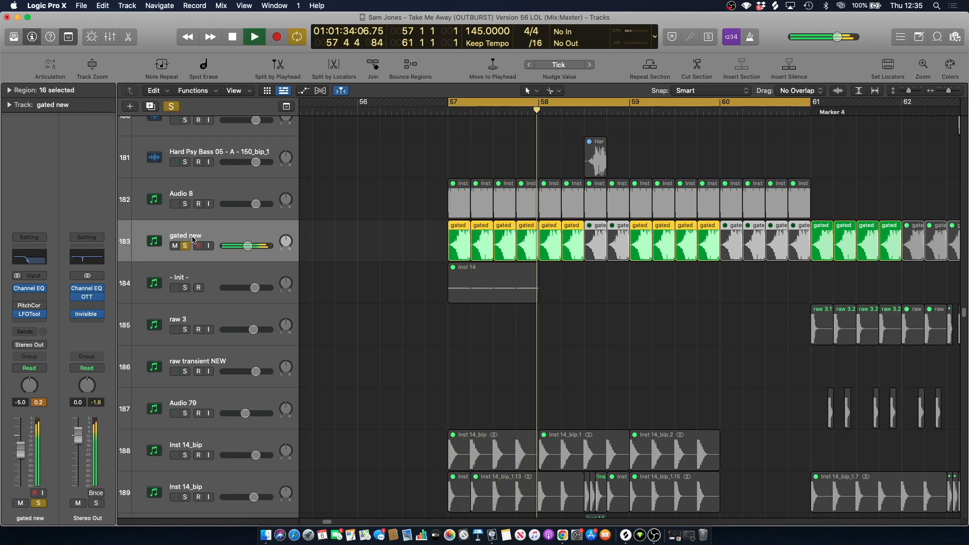
key(space)
key(s)
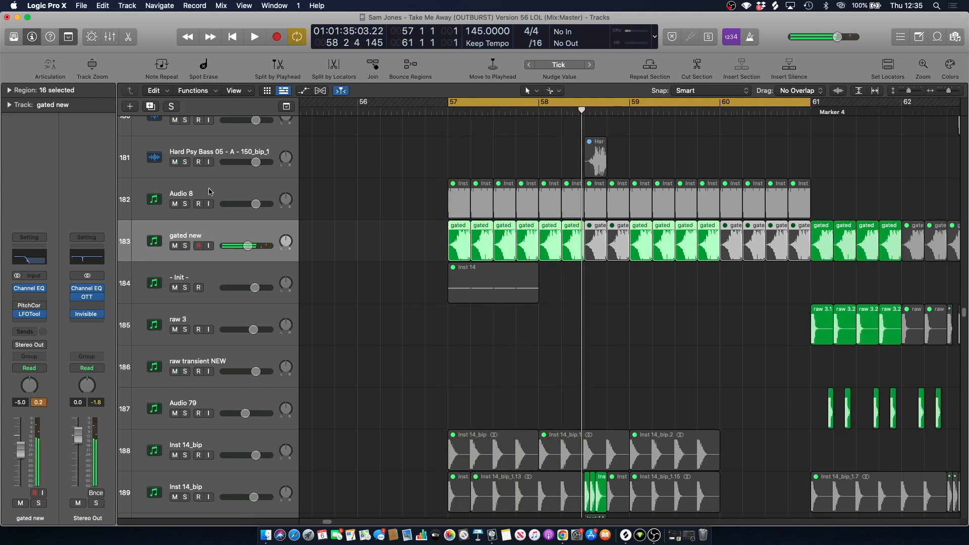
Select all the muted Audio 8 regions between bars 57 and 61 and unmute them.
click(210, 192)
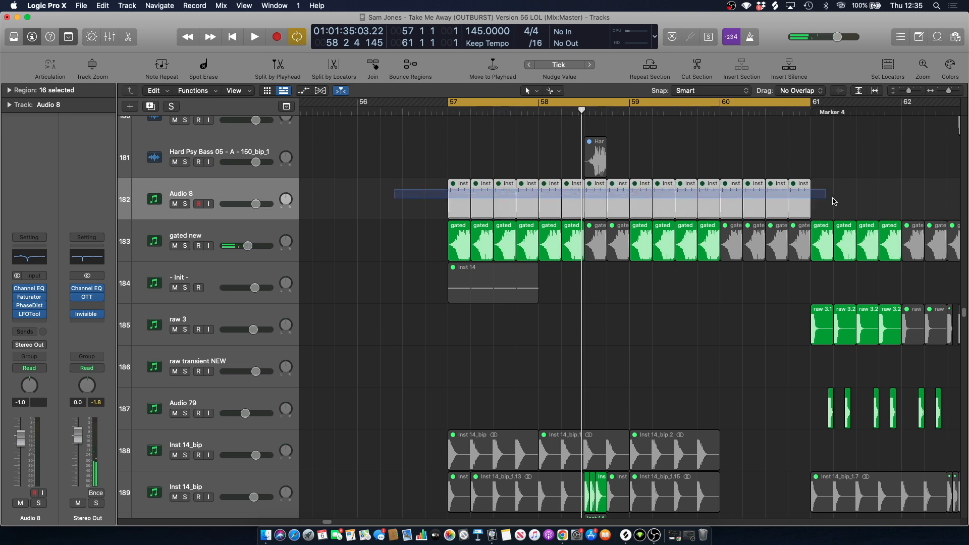
scroll(354, 188, up, 2)
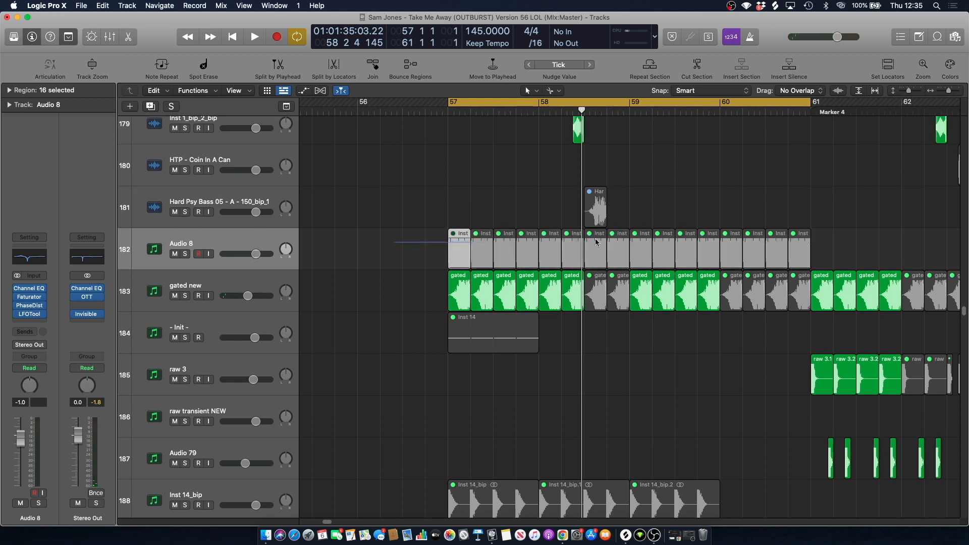
right_click(455, 241)
click(476, 244)
click(454, 175)
click(160, 254)
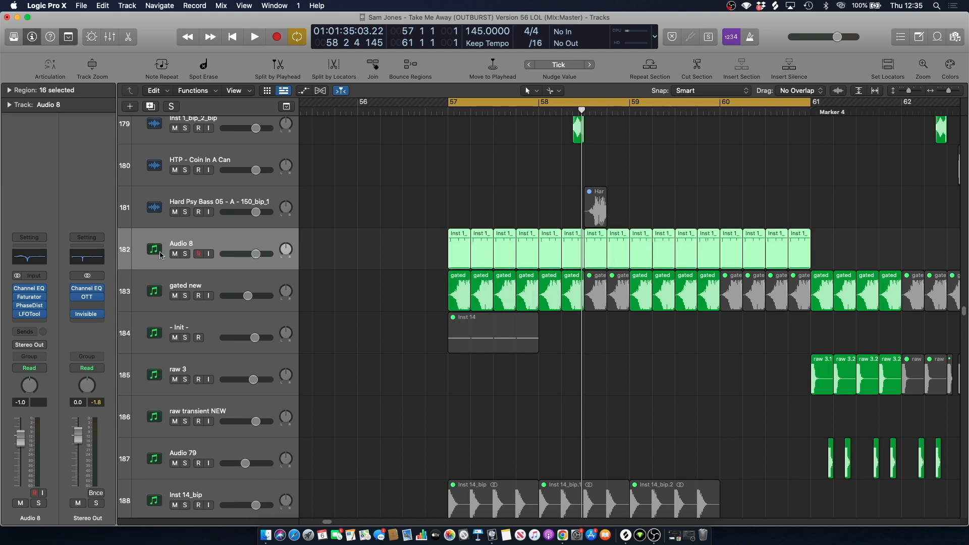
Solo Audio 8 and audition its regions from bar 57, first with its insert effects active and again with them bypassed.
click(186, 255)
key(space)
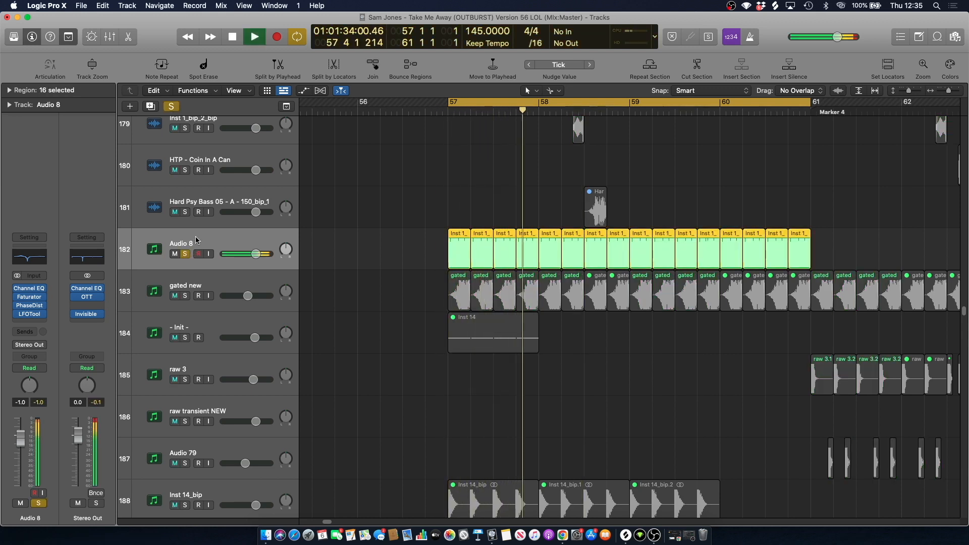
key(space)
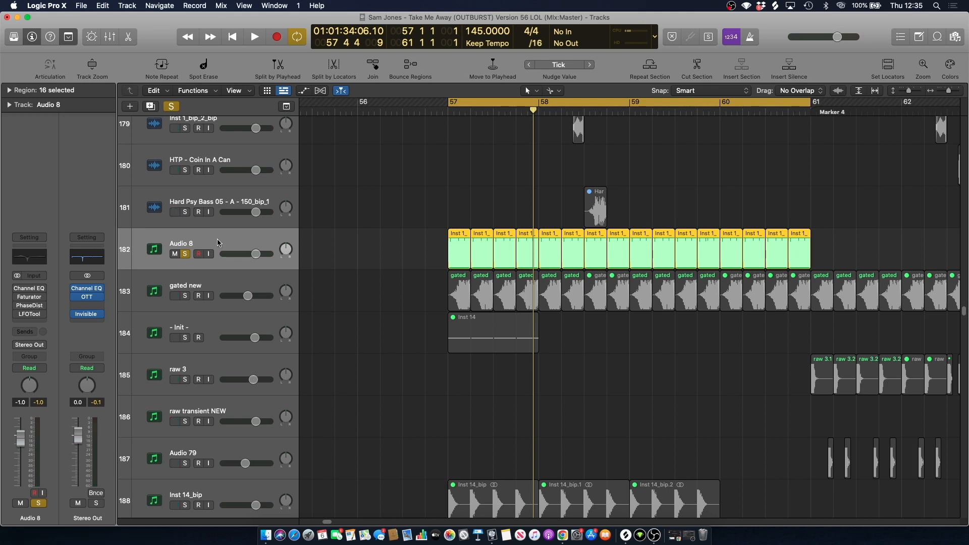
key(space)
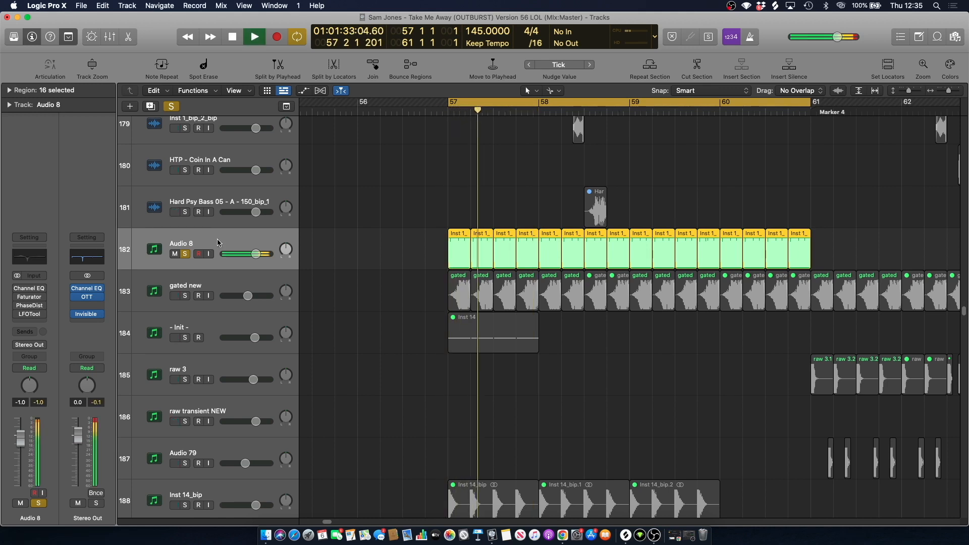
key(space)
Extend the first Audio 8 region in both directions to expose its full bounced audio, audition it, and undo both length changes.
click(461, 256)
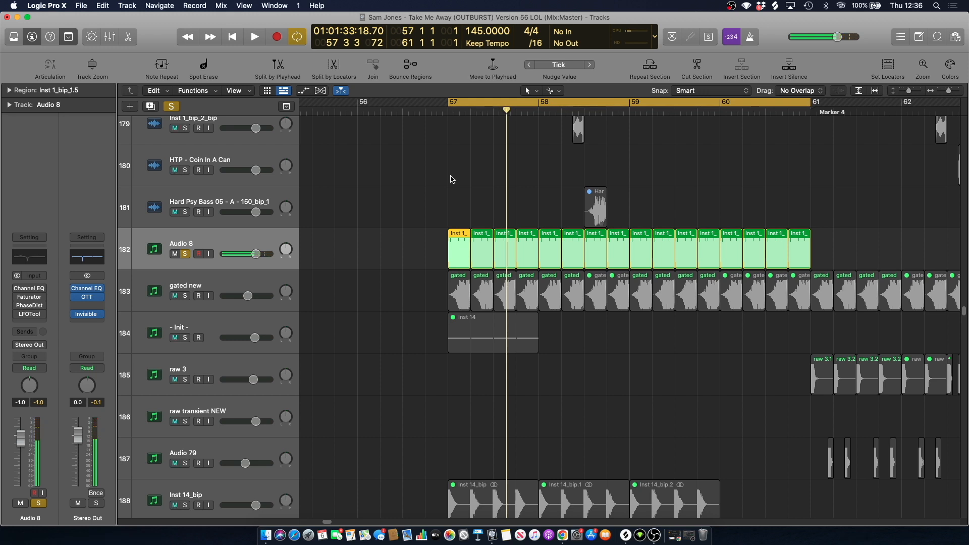
drag(465, 264, 576, 264)
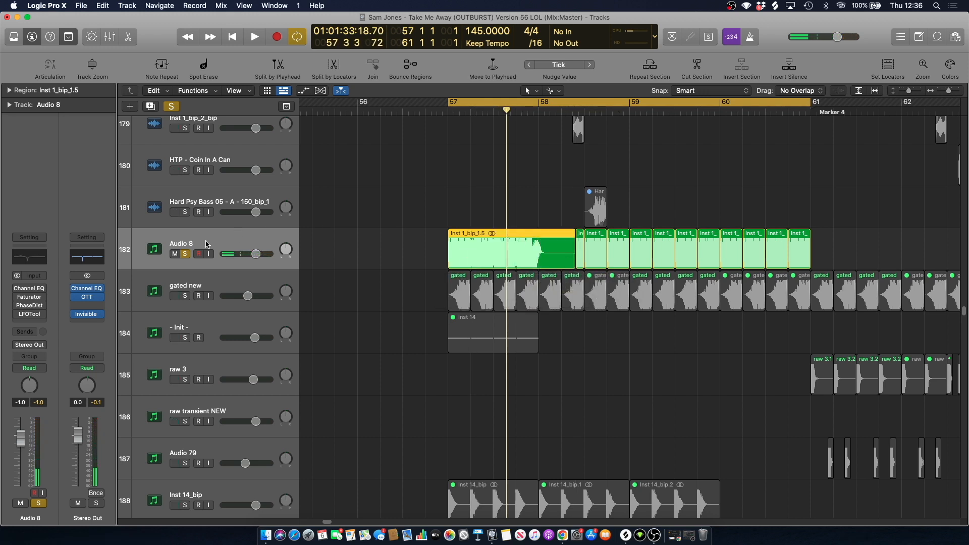
key(space)
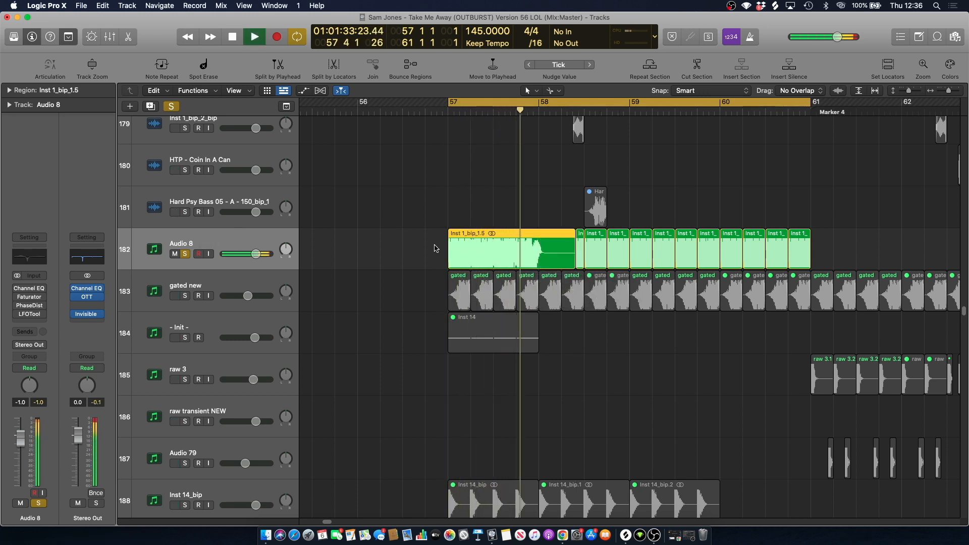
key(space)
drag(430, 259, 392, 259)
key(space)
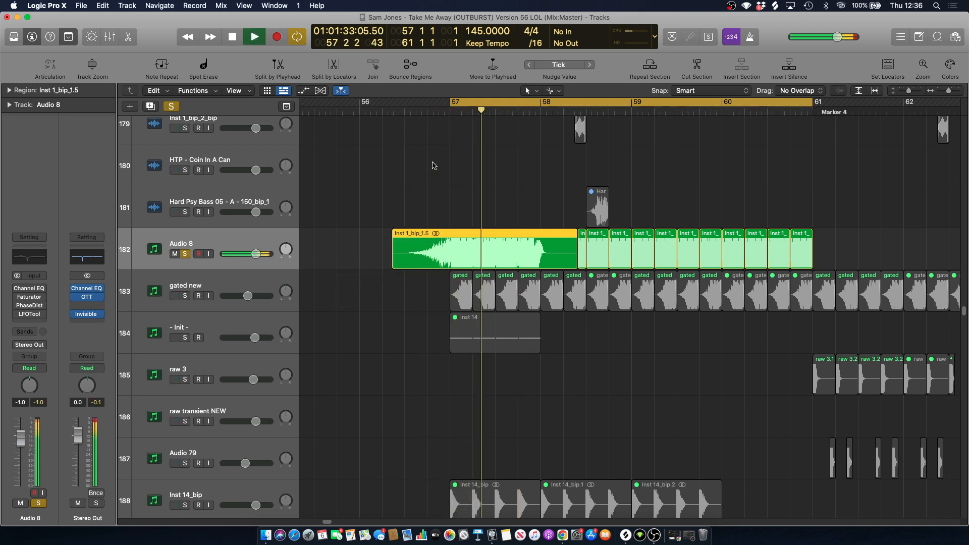
key(space)
key(super+z)
key(super+z)
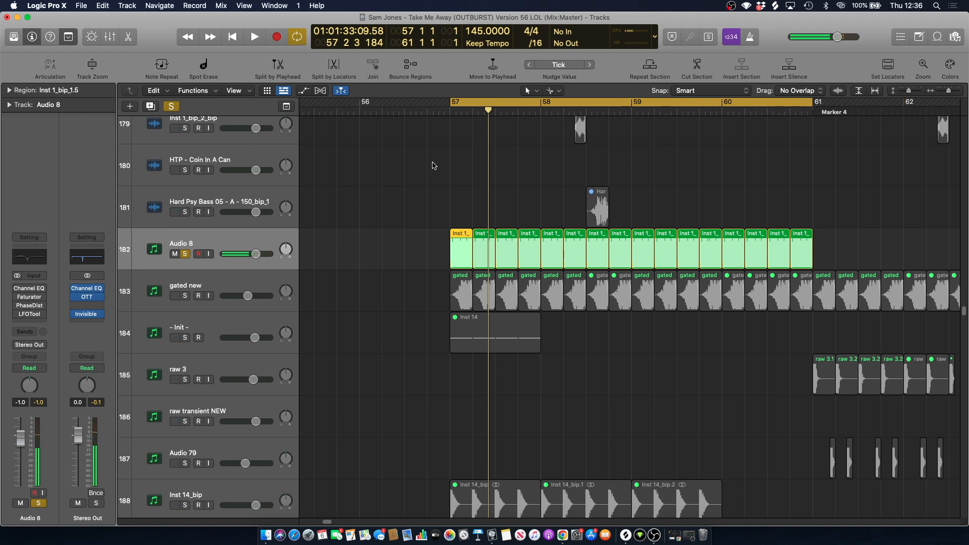
Shorten the cycle range to the first beat of bar 57 and audition the soloed Audio 8 region with its inserts bypassed.
drag(456, 102, 472, 102)
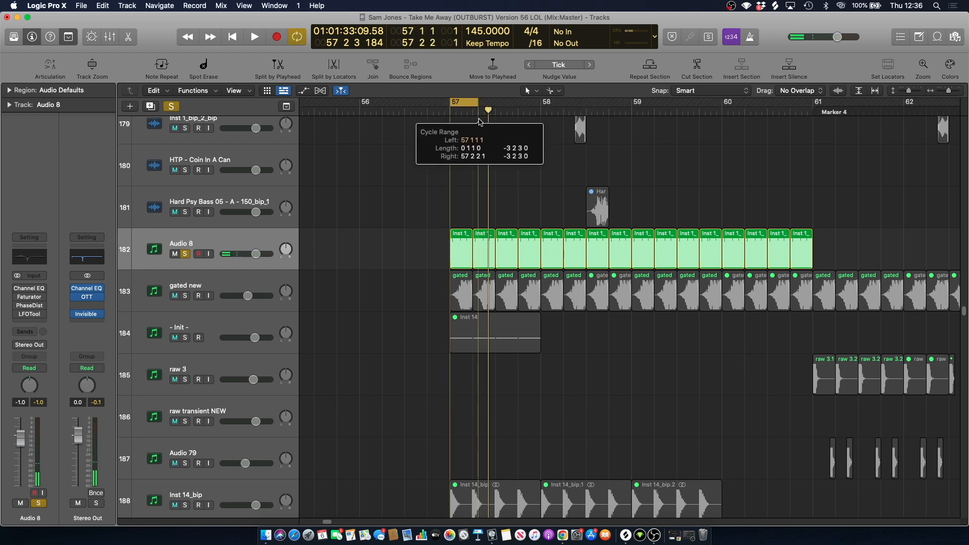
key(space)
click(211, 240)
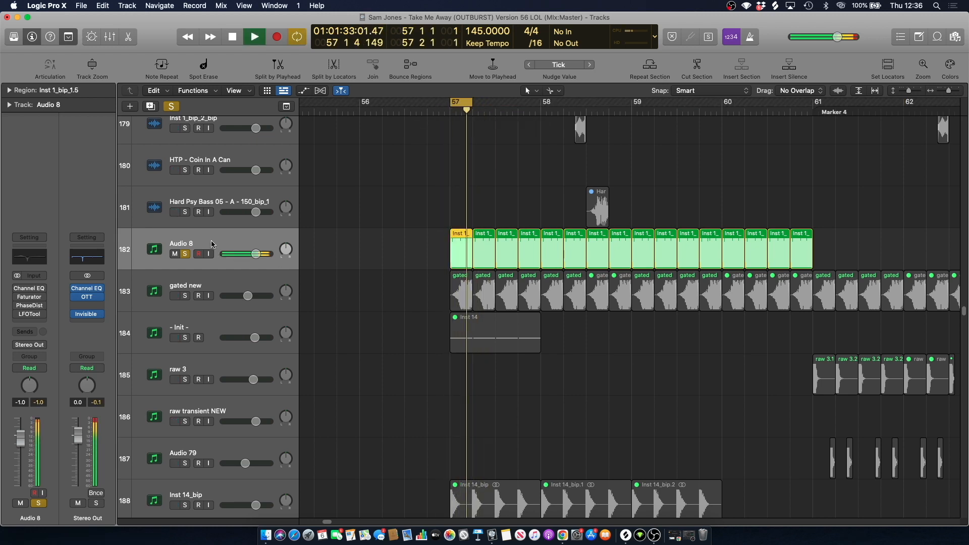
key(space)
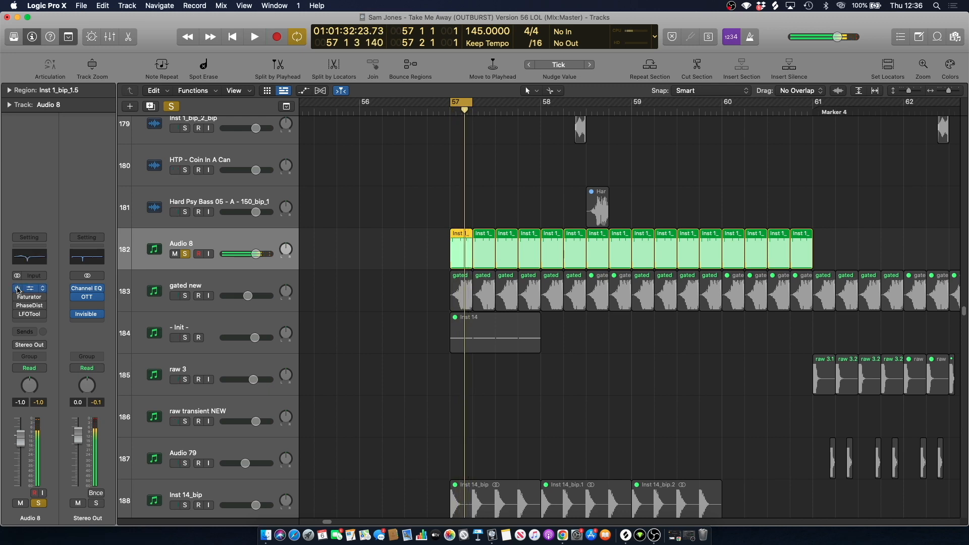
Activate the Channel EQ on Audio 8, audition the loop while inspecting the EQ curve, and close the plug-in.
click(28, 261)
key(space)
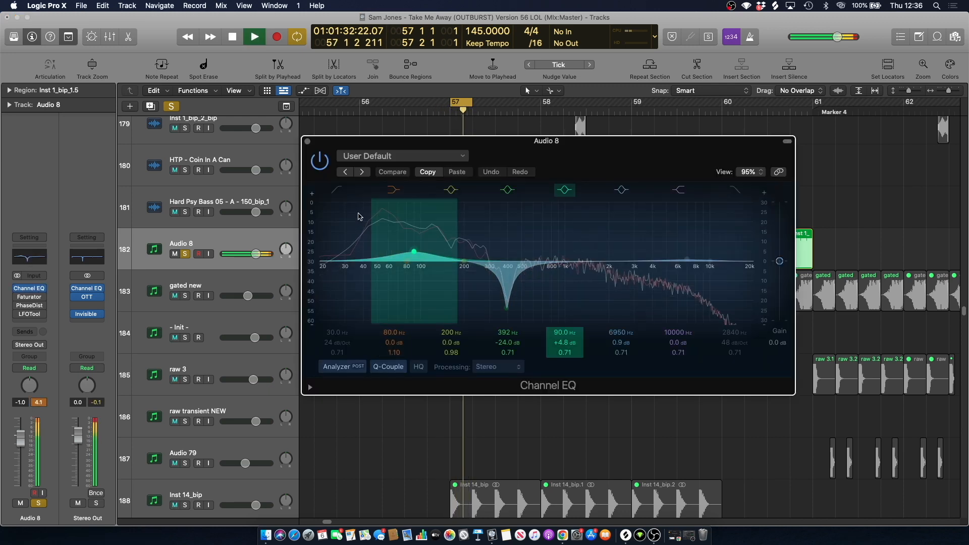
key(space)
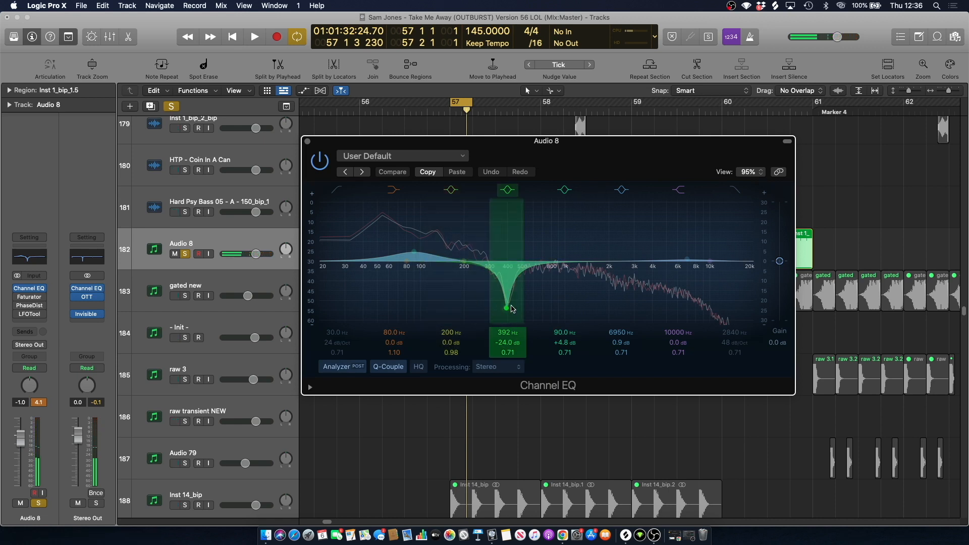
key(space)
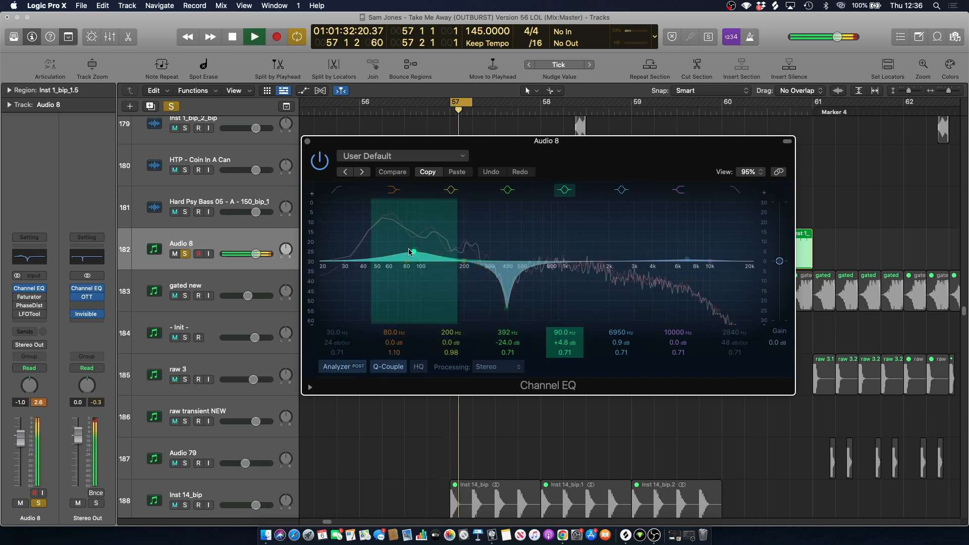
key(space)
click(308, 142)
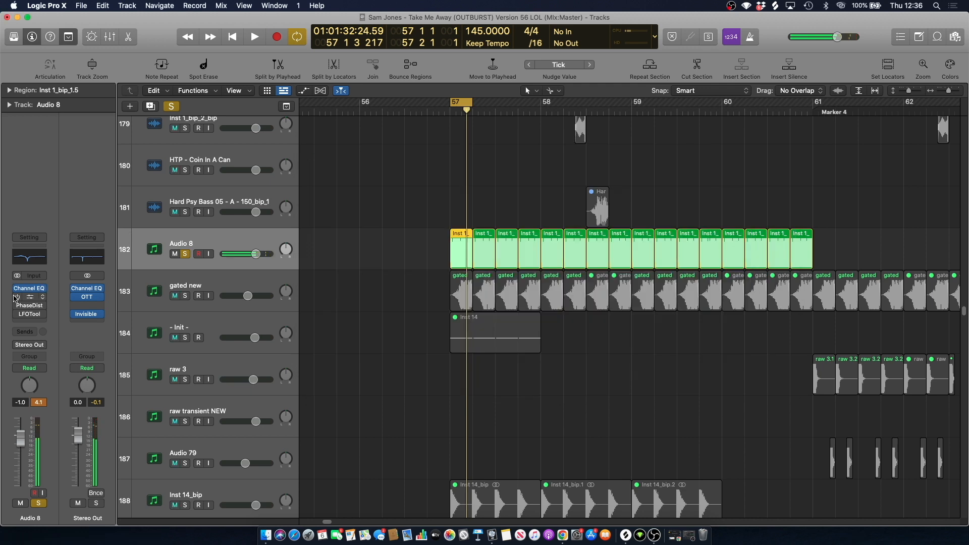
Activate the Faturator on Audio 8, audition the loop with it, and close the plug-in.
click(25, 298)
key(space)
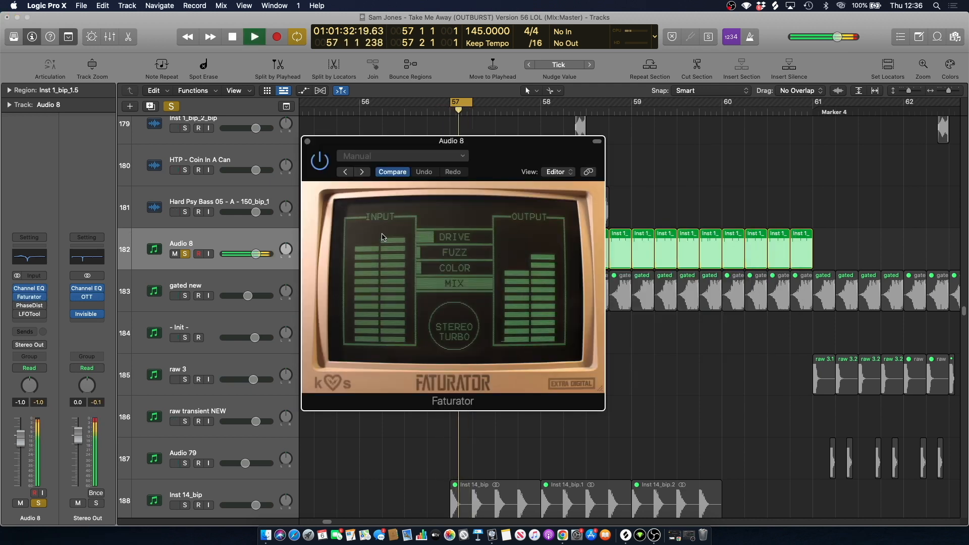
key(space)
click(307, 141)
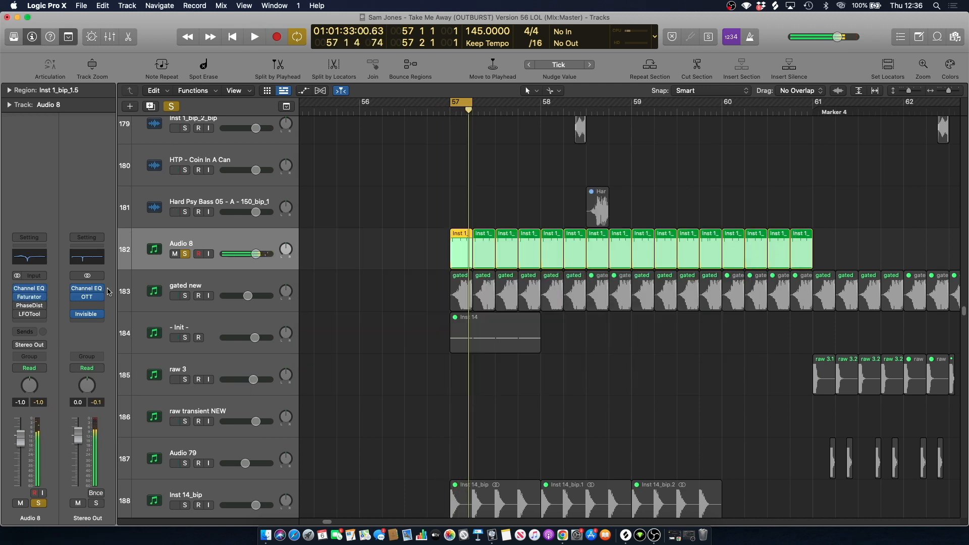
Activate the Phase Distortion on Audio 8, inspect its settings, and audition the loop with it added.
click(30, 307)
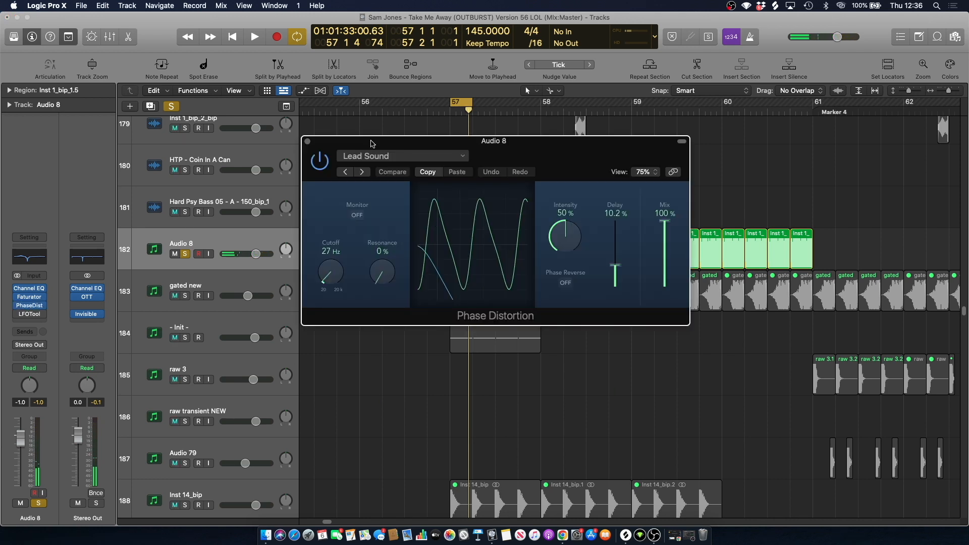
drag(372, 144, 376, 139)
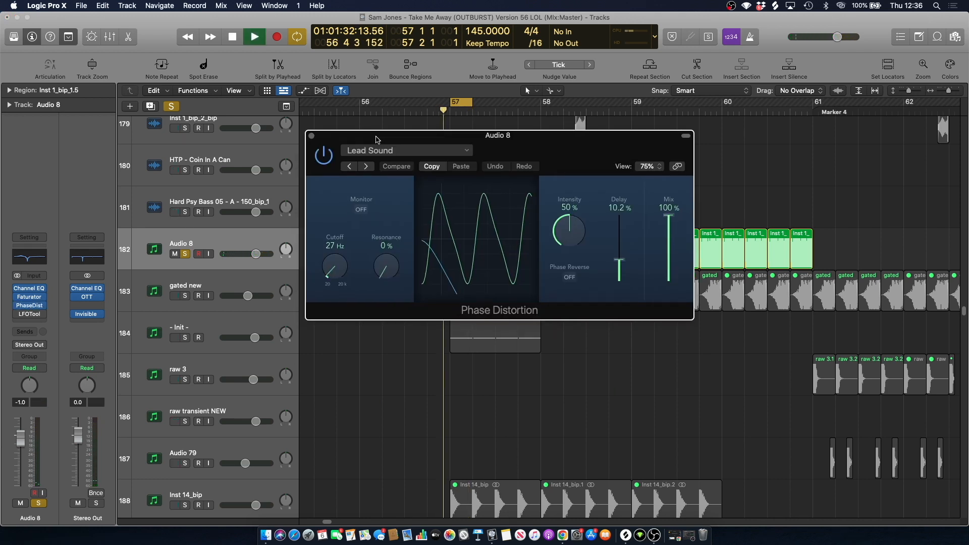
key(space)
click(311, 136)
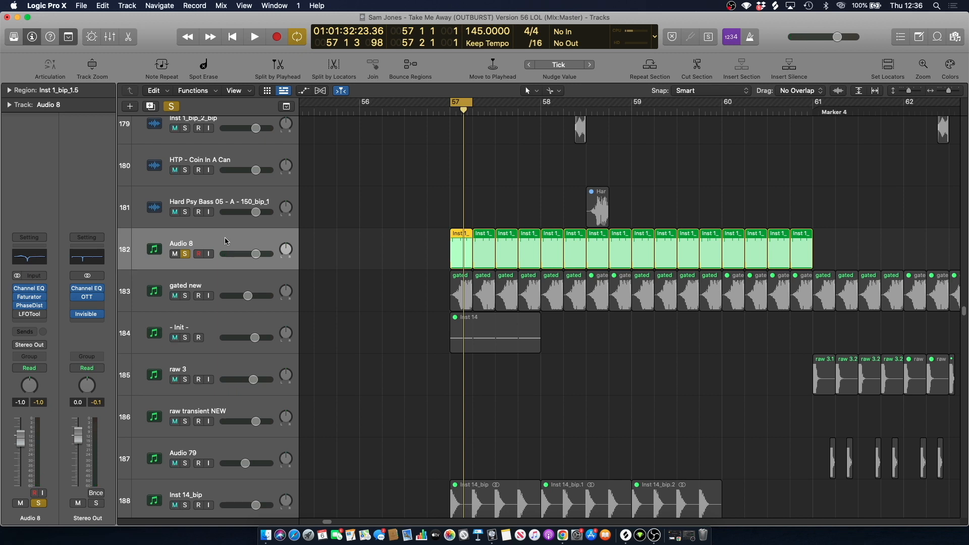
key(space)
mouse_move(19, 317)
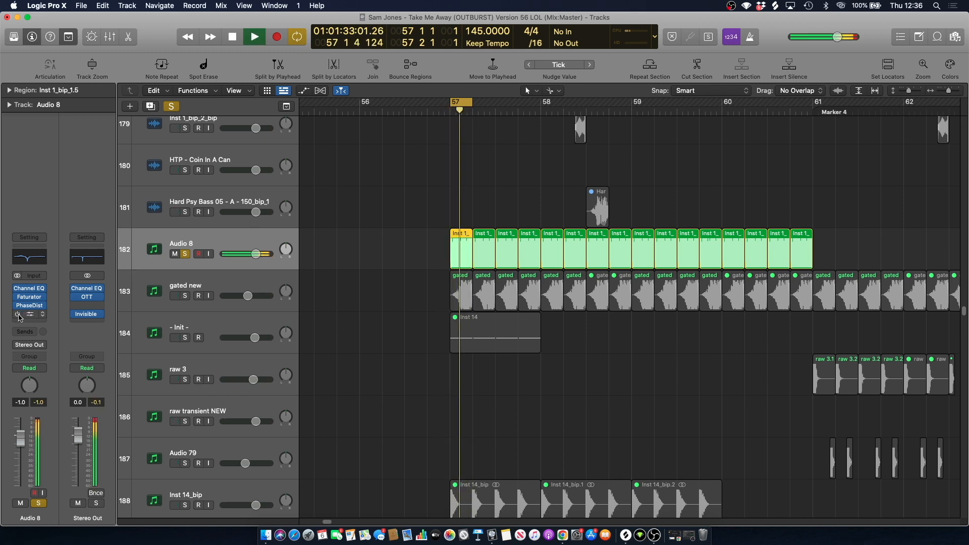
key(space)
Activate the LFOTool on Audio 8, audition the loop with its volume shape applied, and close the plug-in.
click(24, 317)
key(space)
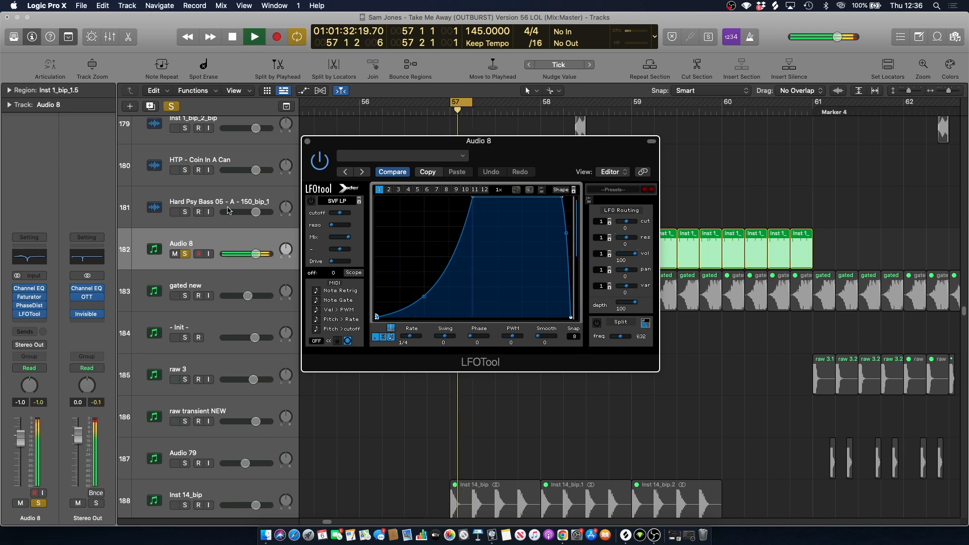
click(308, 144)
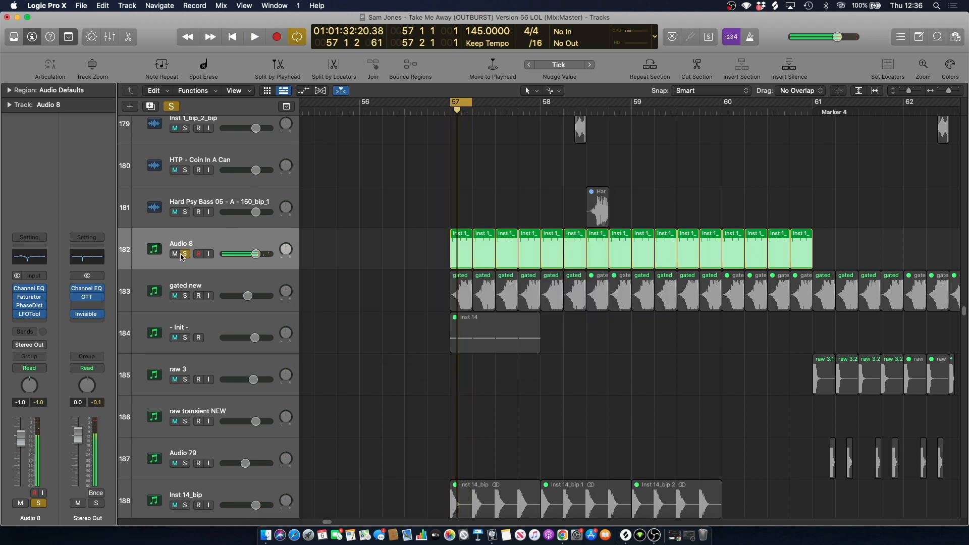
Unsolo and mute Audio 8, and solo the gated new track to audition its looped first region.
click(182, 257)
click(175, 254)
click(201, 278)
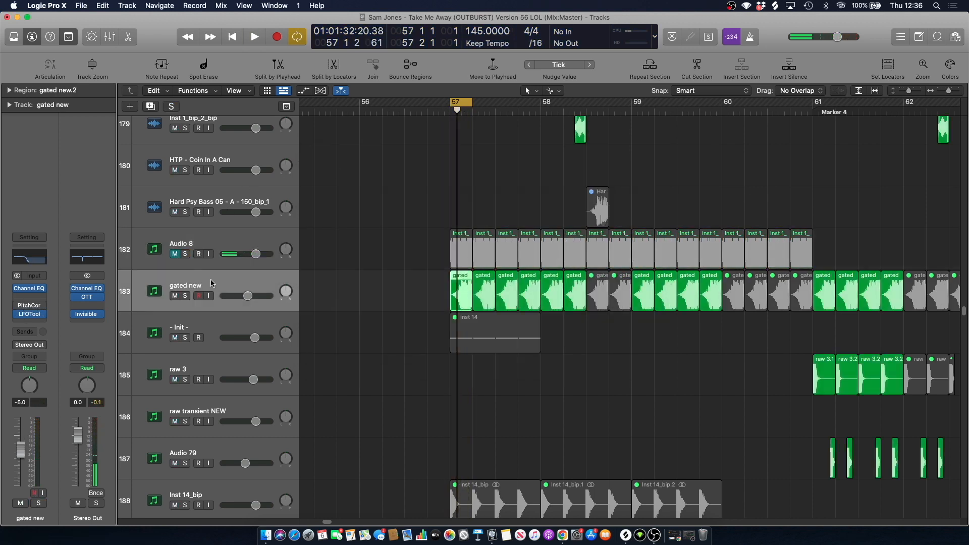
click(185, 296)
key(space)
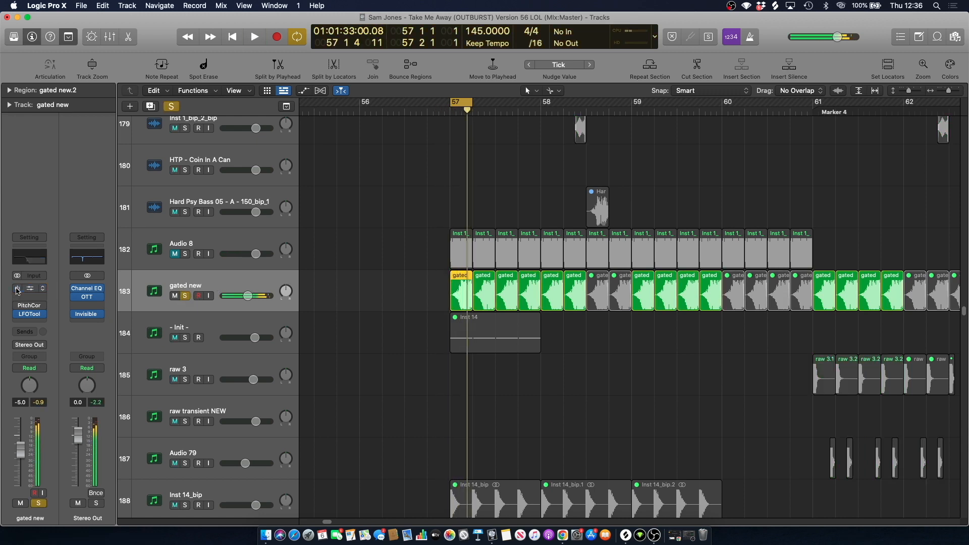
key(space)
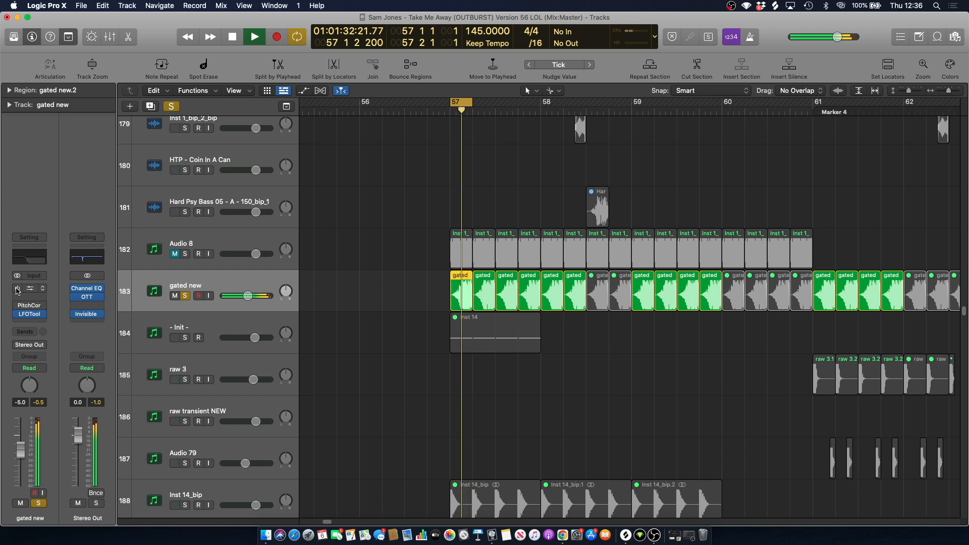
key(space)
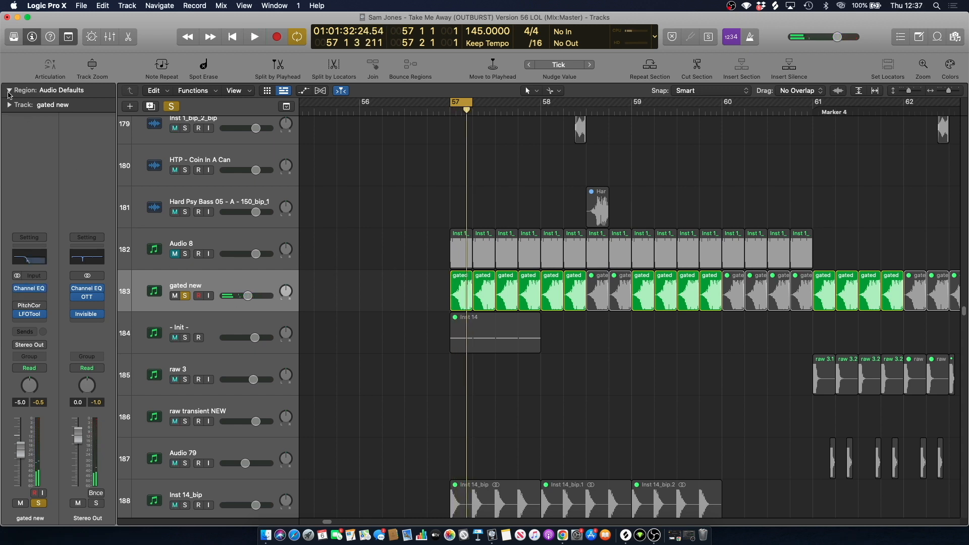
Inspect the gated new region's parameters, and audition the full mix from before bar 57 with cycling and solo off.
click(9, 91)
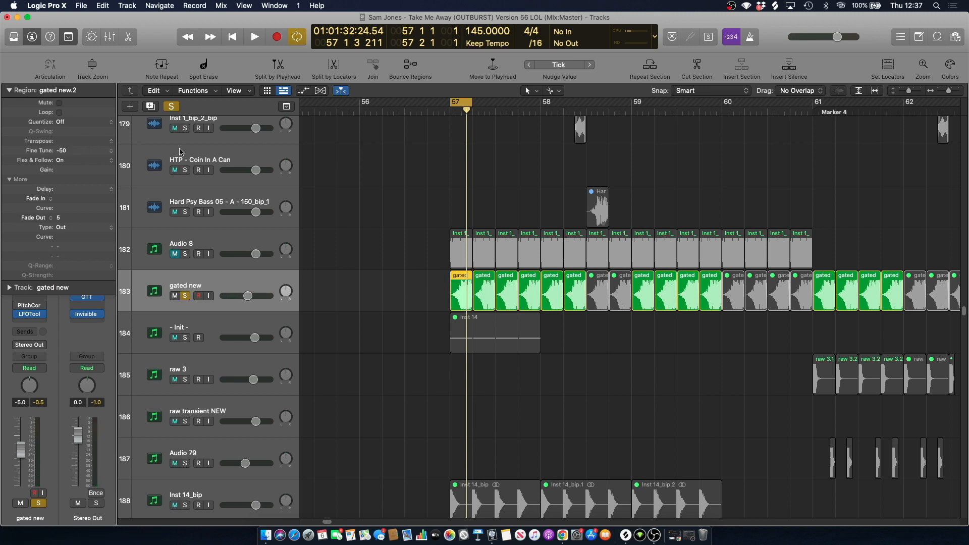
click(456, 103)
click(416, 109)
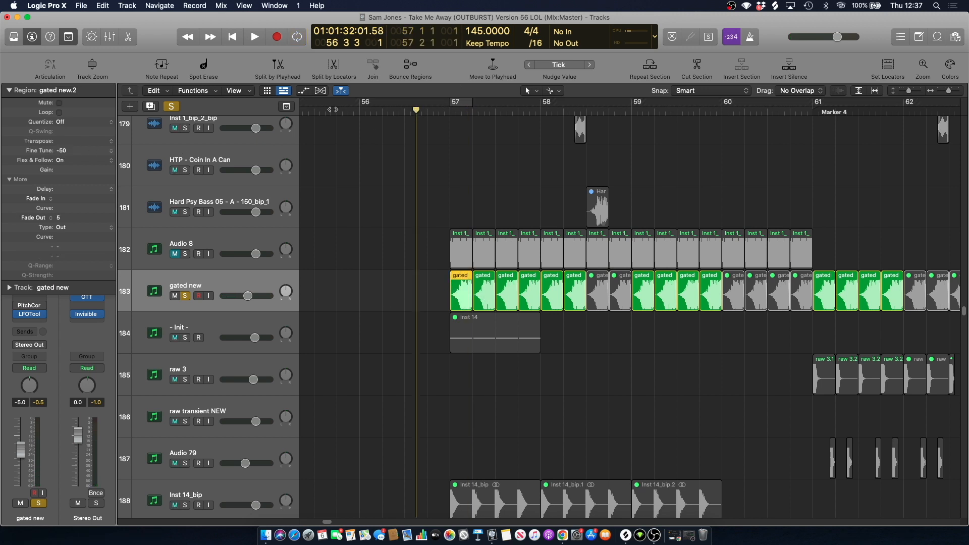
click(170, 106)
click(374, 215)
key(space)
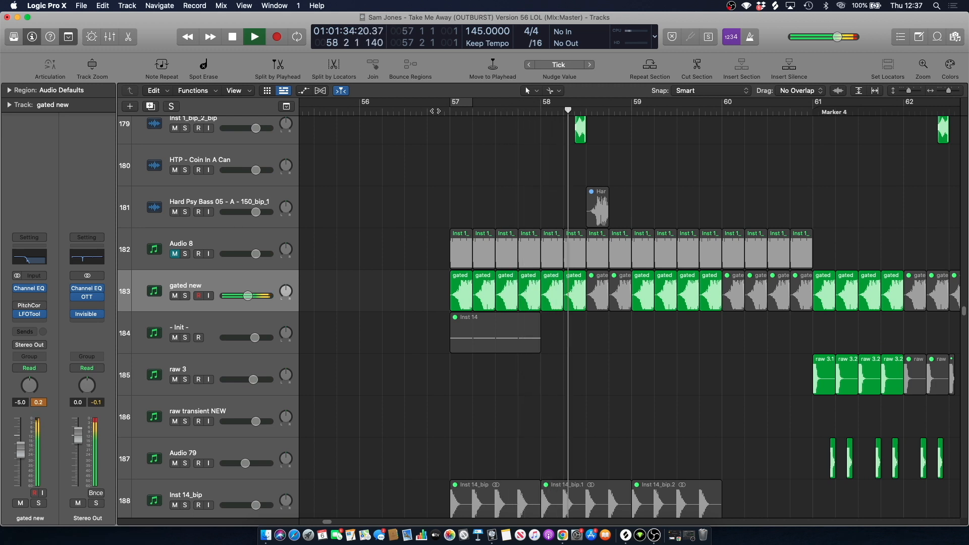
key(space)
Play the full mix again around bar 58 with the Audio 45 and Inst 1_bip_2_bip regions in view.
scroll(520, 168, up, 2)
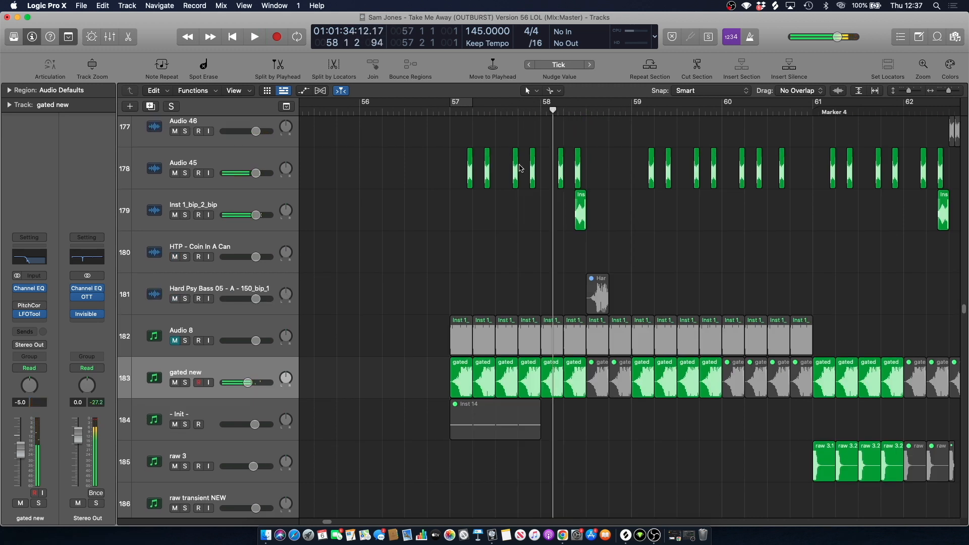
key(space)
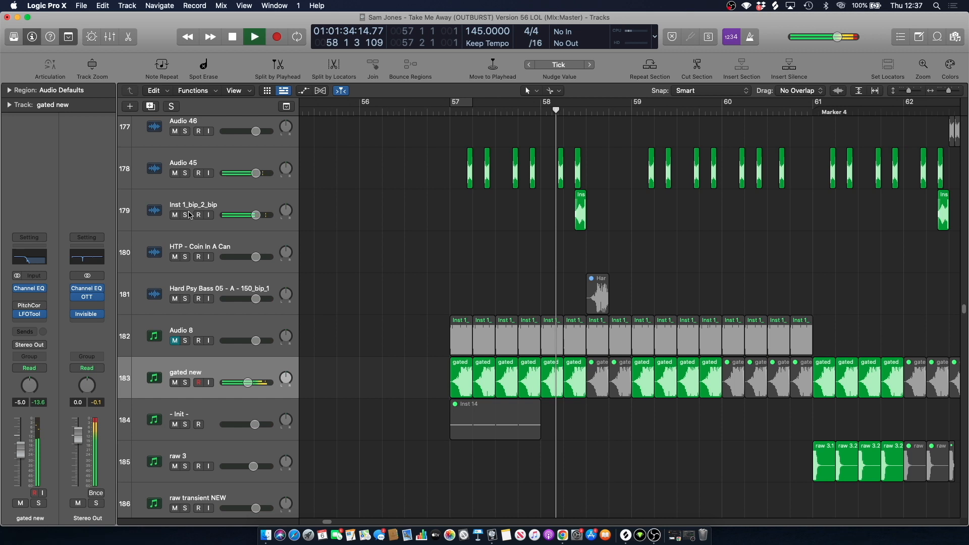
key(space)
Solo the Inst 1_bip_2 track, audition its regions from beat 2 of bar 58, and clear the solo.
click(564, 114)
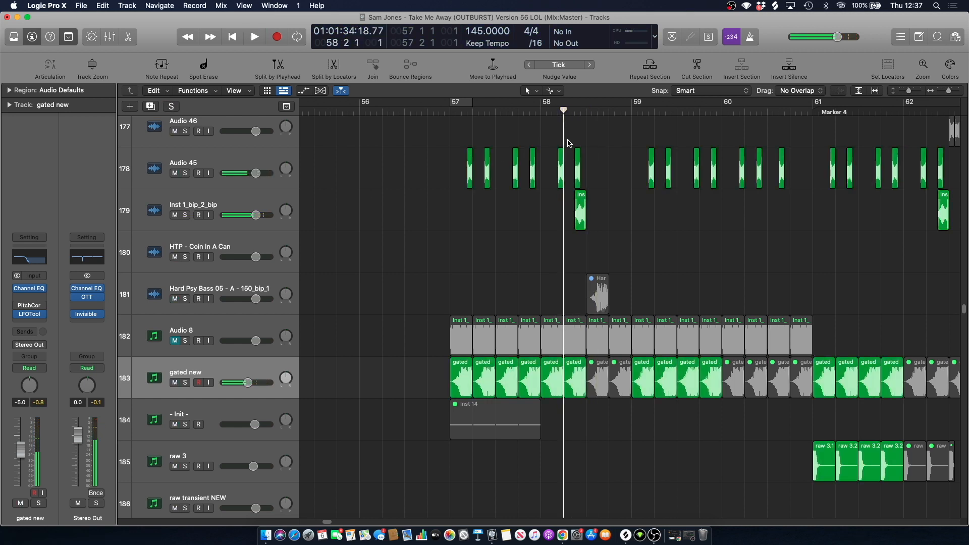
scroll(530, 202, up, 6)
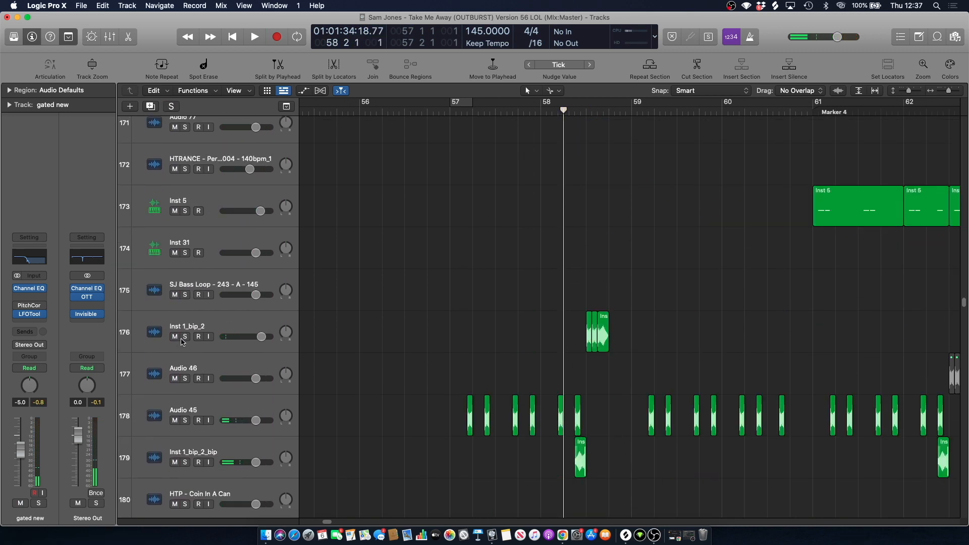
click(184, 339)
key(space)
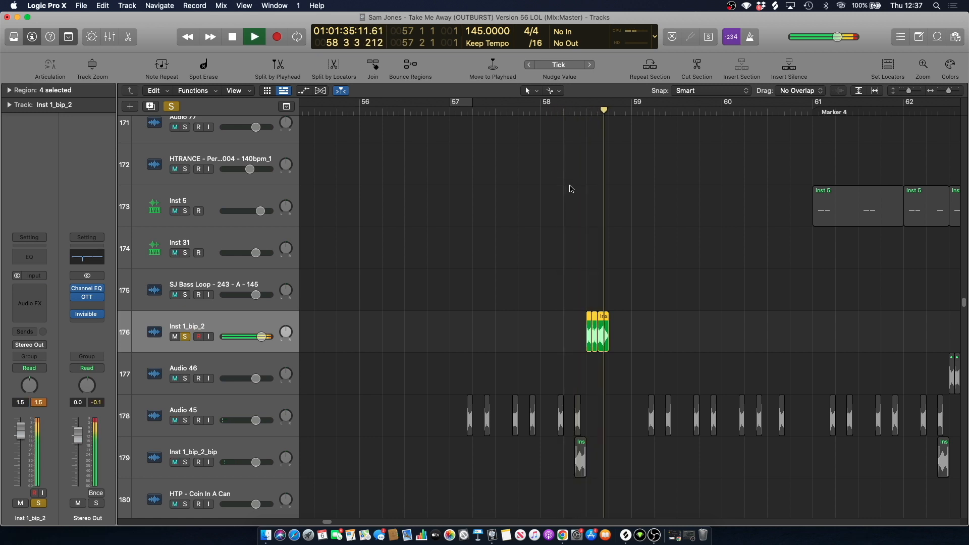
key(space)
key(s)
Solo the Inst 14_bip track 189 and the Inst 14_bip_1_bip track 191 and audition their fill in bar 58.
scroll(572, 253, up, 4)
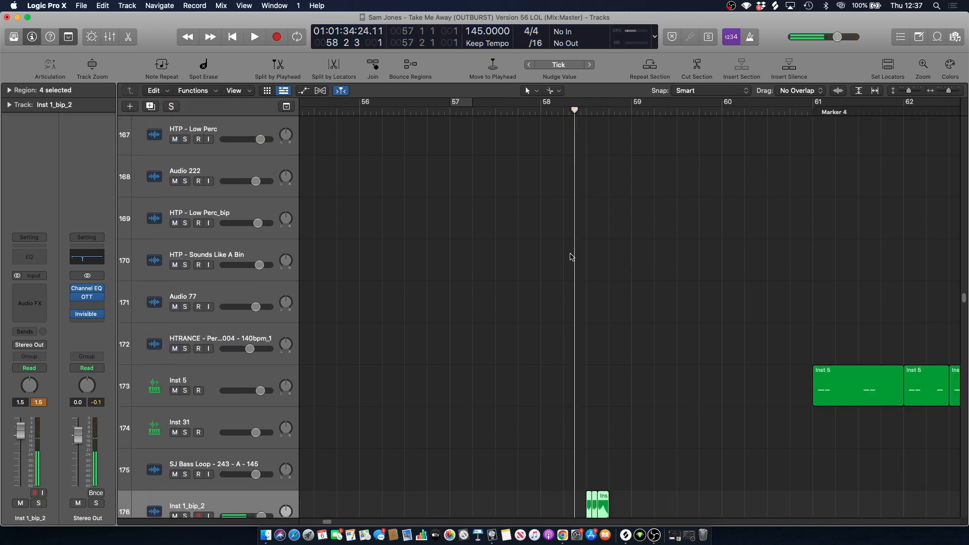
scroll(922, 237, up, 7)
drag(964, 296, 949, 322)
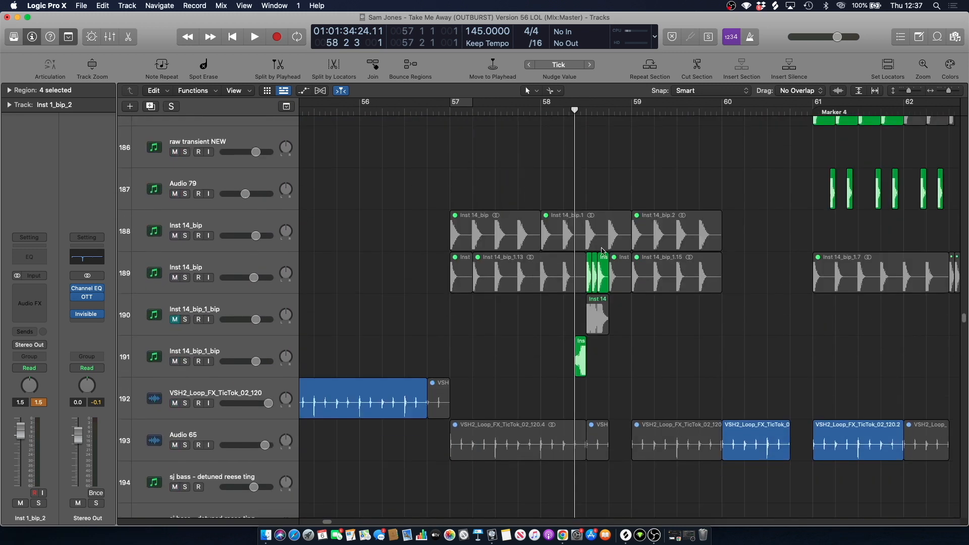
click(197, 277)
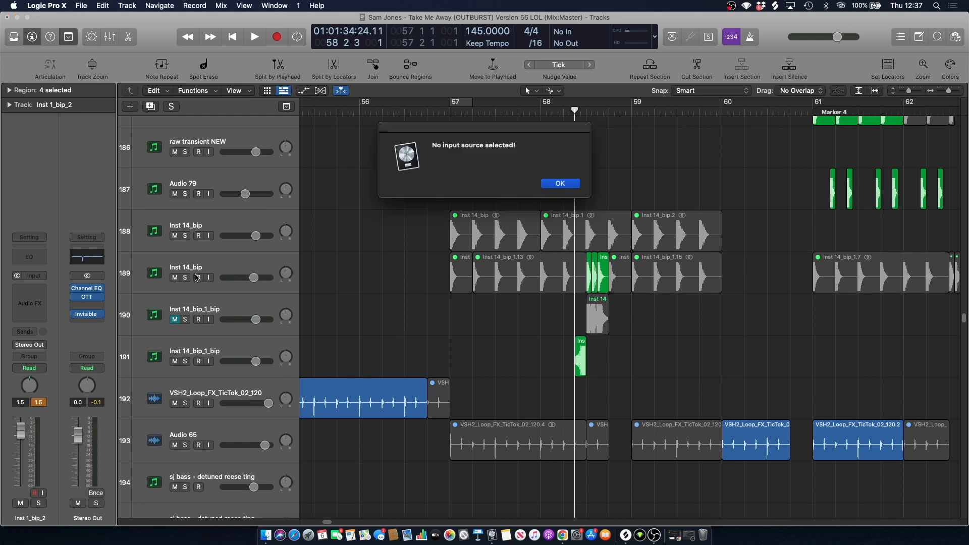
click(540, 183)
click(186, 278)
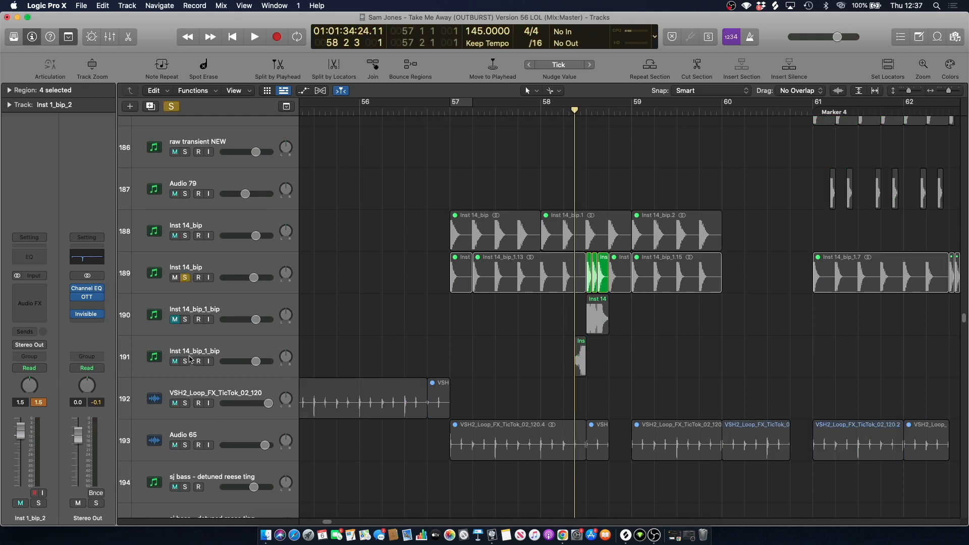
key(space)
key(space)
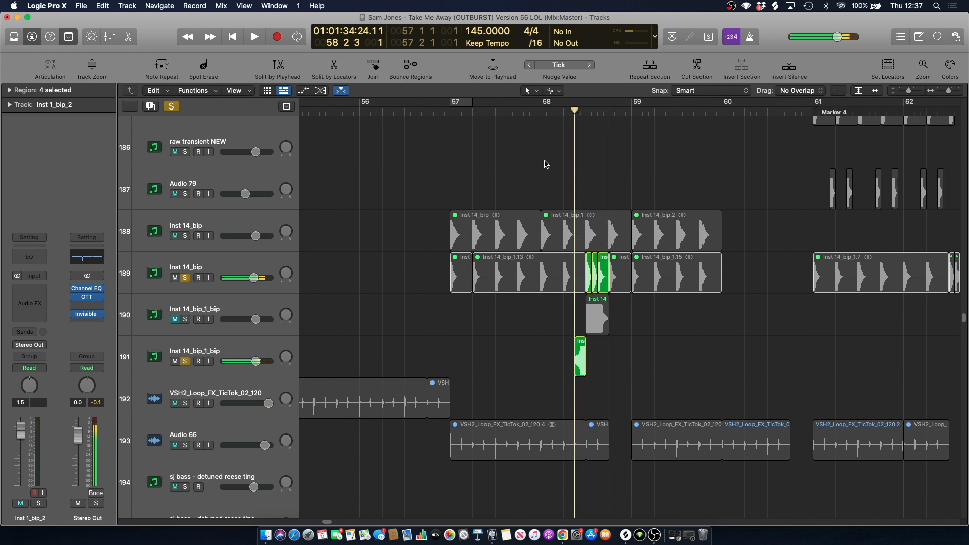
key(space)
key(space)
Cycle beat 3 of bar 58 and audition the soloed fill regions on the Inst 14_bip track 189.
drag(594, 105, 609, 105)
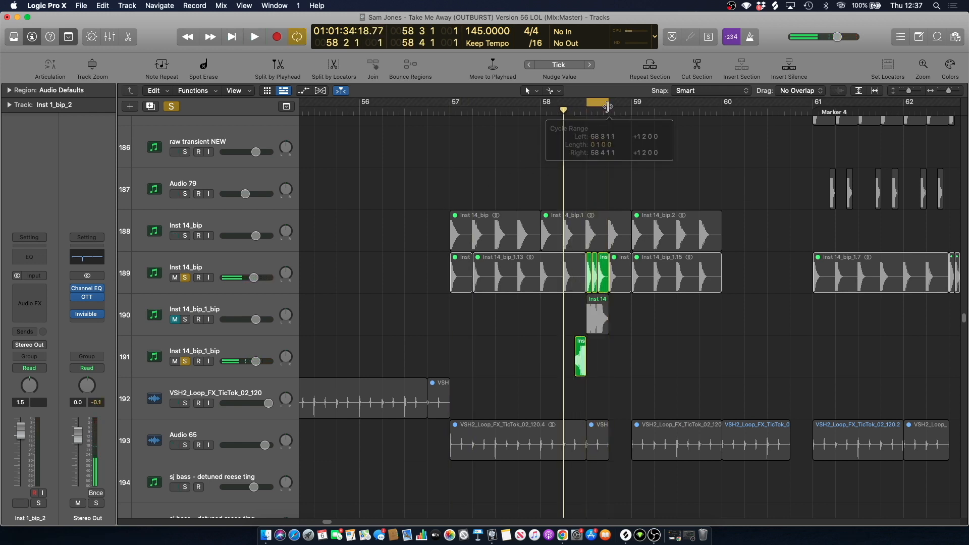
click(953, 92)
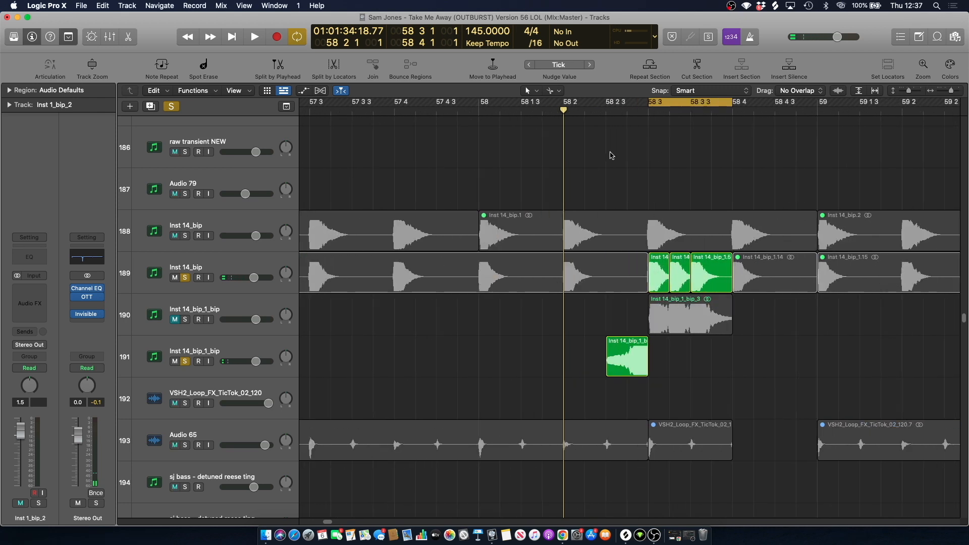
scroll(327, 525, right, 5)
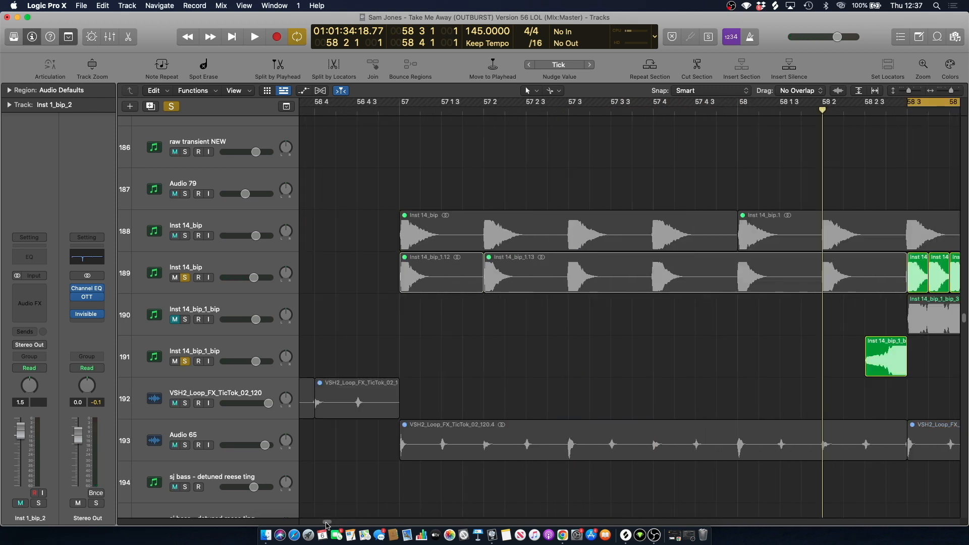
click(183, 363)
click(212, 268)
key(space)
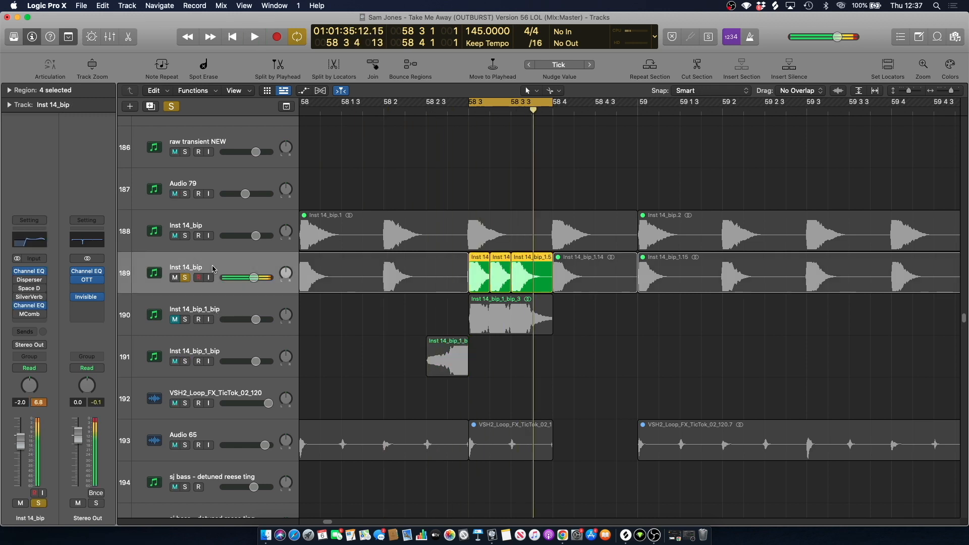
key(space)
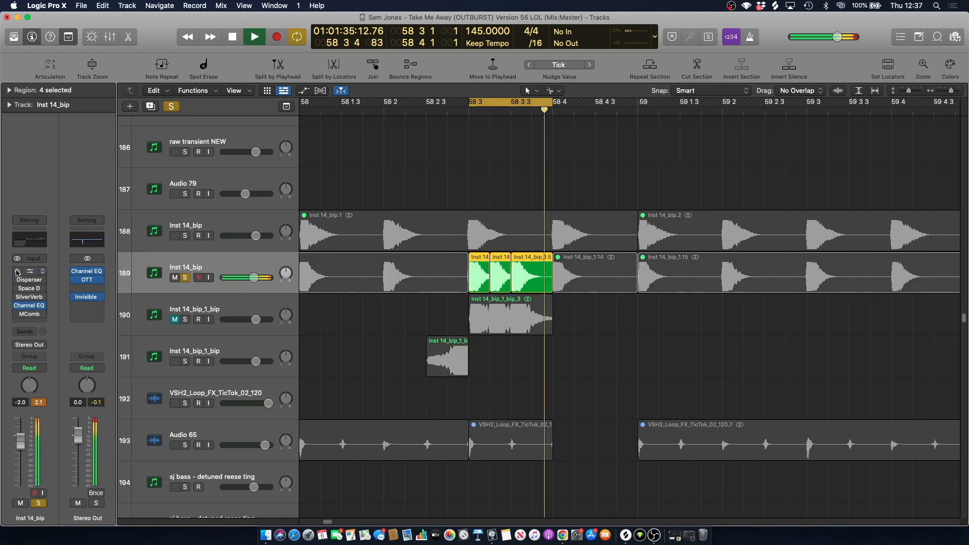
Clear the solo and cycling, and play the full mix through the fill at beats 2 and 3 of bar 58.
click(192, 279)
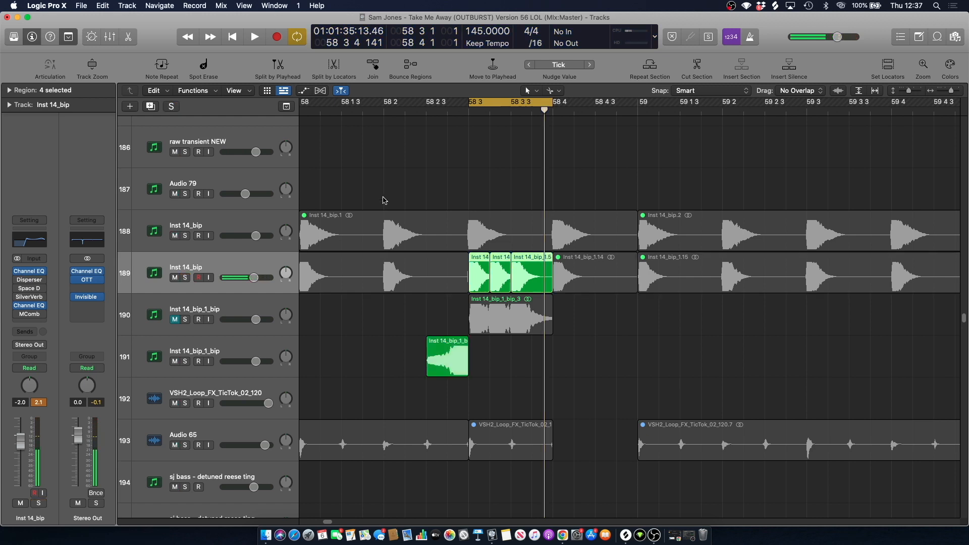
click(499, 101)
key(space)
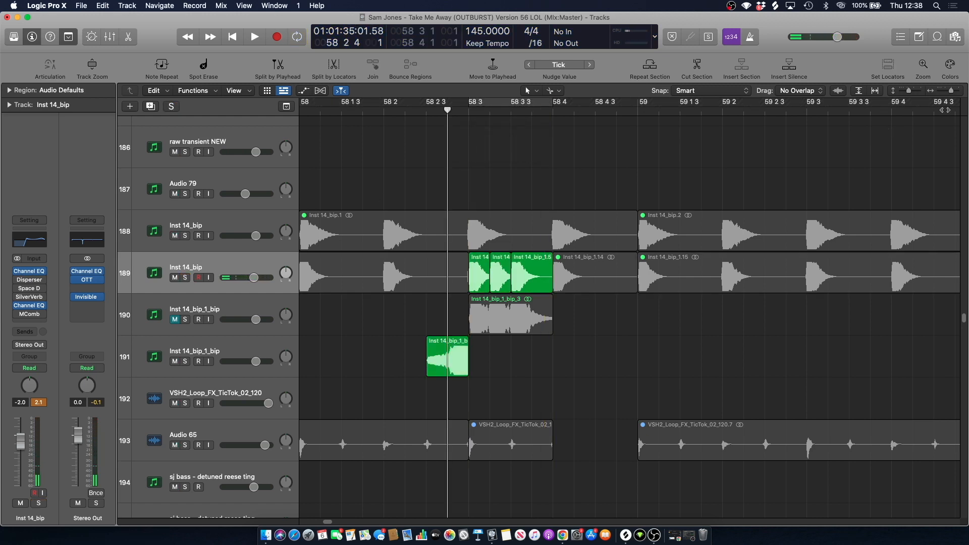
drag(952, 93, 948, 93)
scroll(515, 181, up, 8)
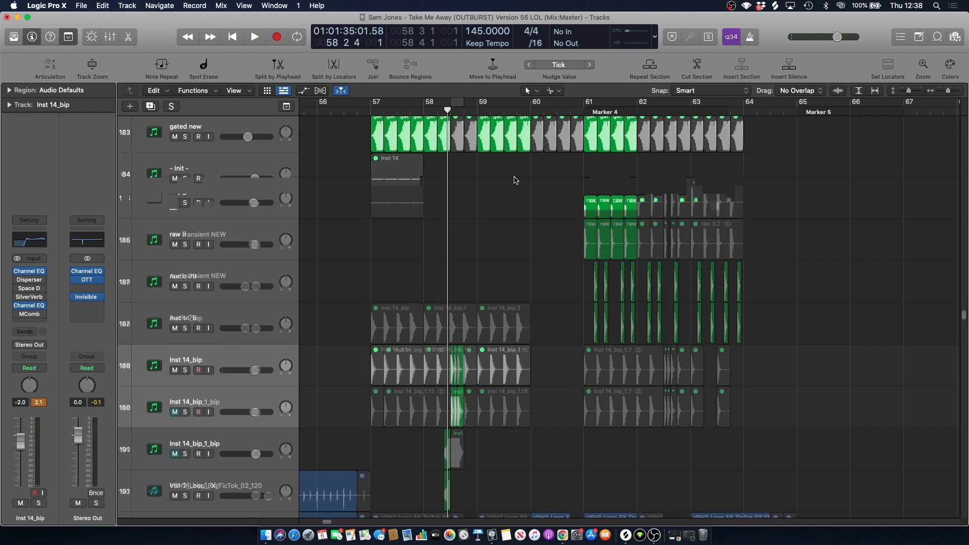
scroll(515, 180, down, 3)
key(space)
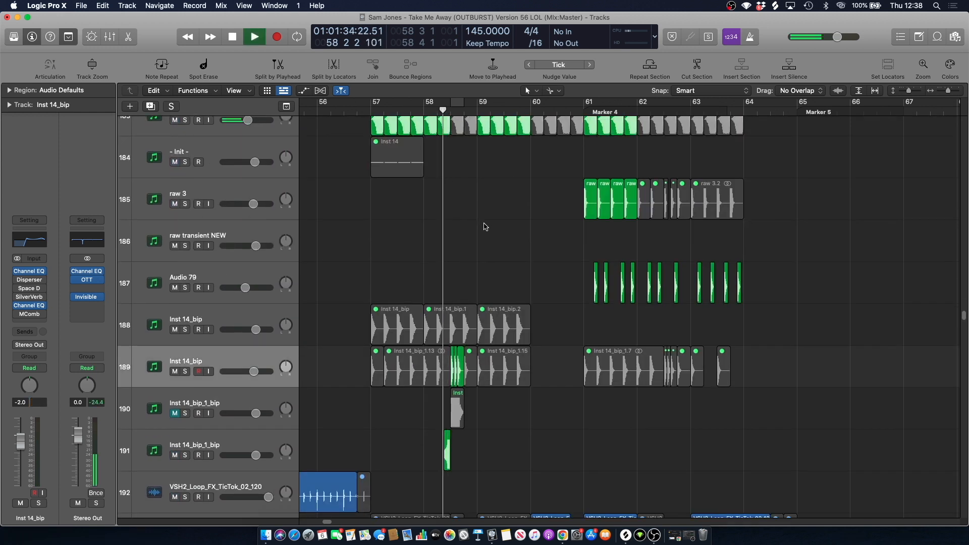
scroll(486, 227, down, 1)
key(space)
Bring the 014_Kick Zenhiser_bip track 22 into view and play the full mix from beat 3 of bar 58.
scroll(493, 227, up, 10)
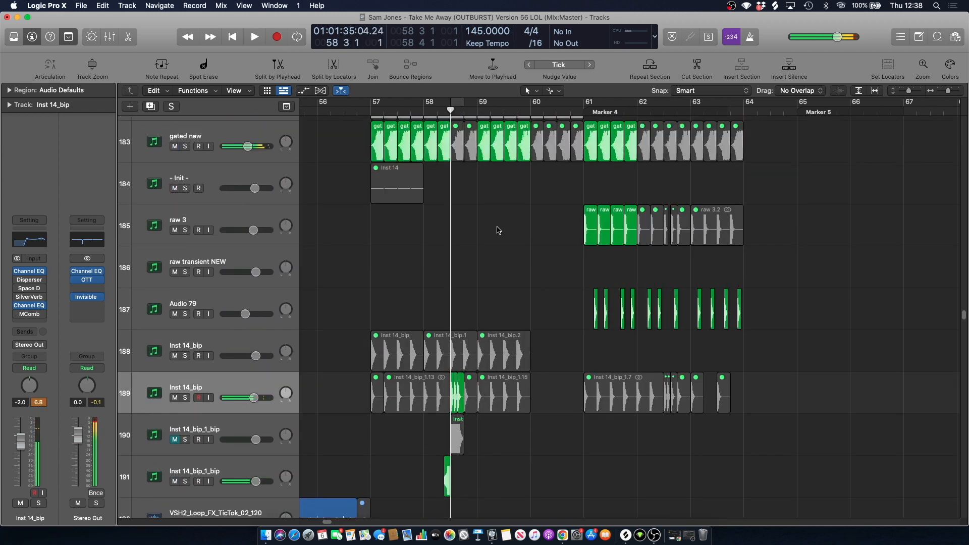
scroll(499, 229, up, 20)
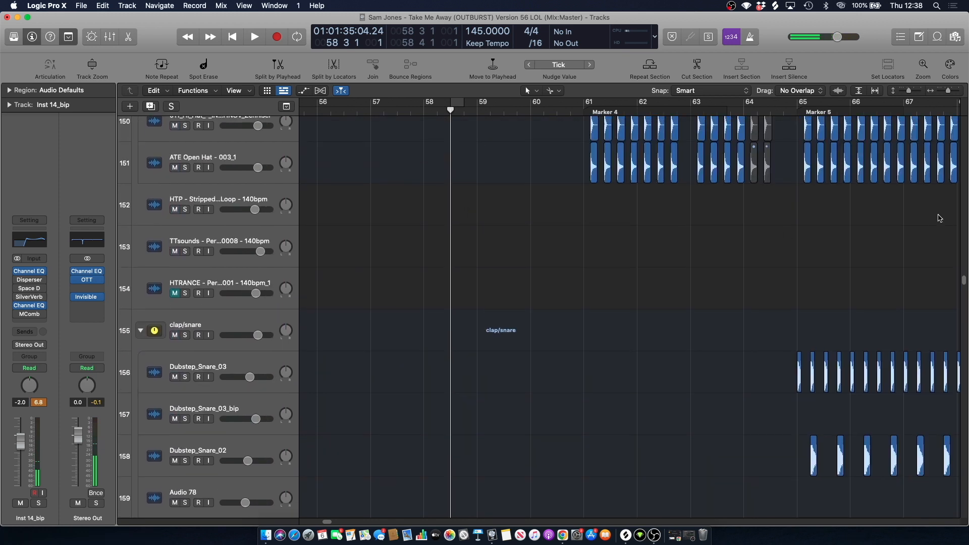
drag(965, 282, 935, 146)
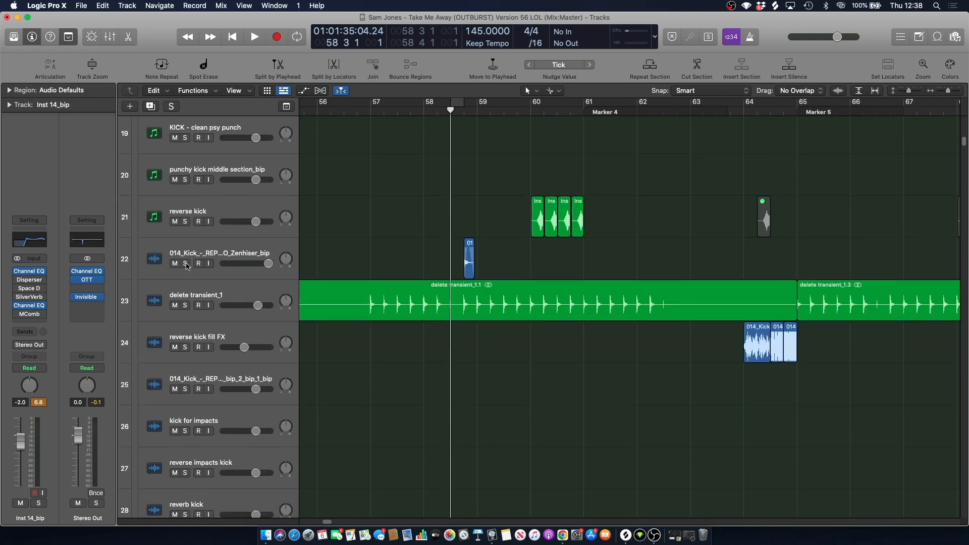
key(space)
key(space)
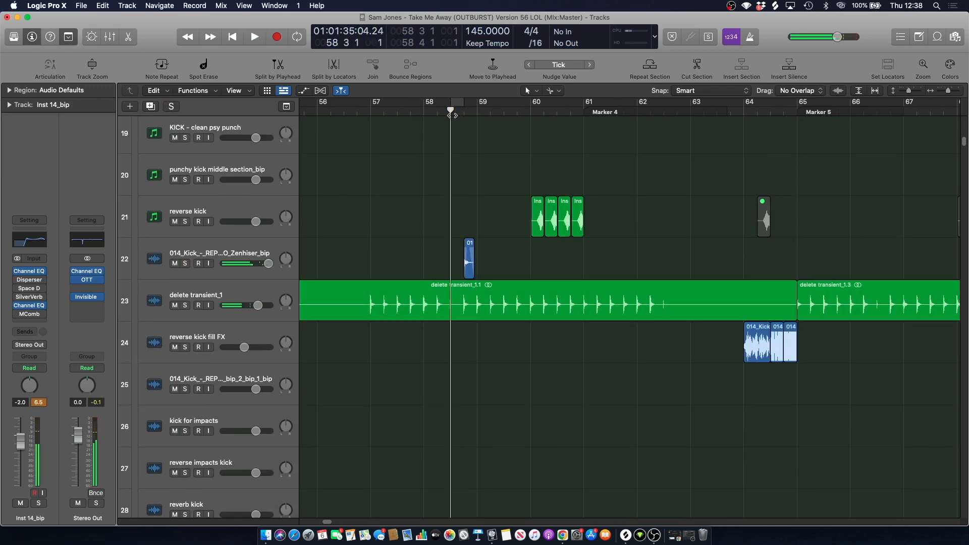
key(space)
key(space)
Compare the bar 58 fill with the 014_Kick Zenhiser_bip track 22 muted and unmuted.
click(175, 263)
key(space)
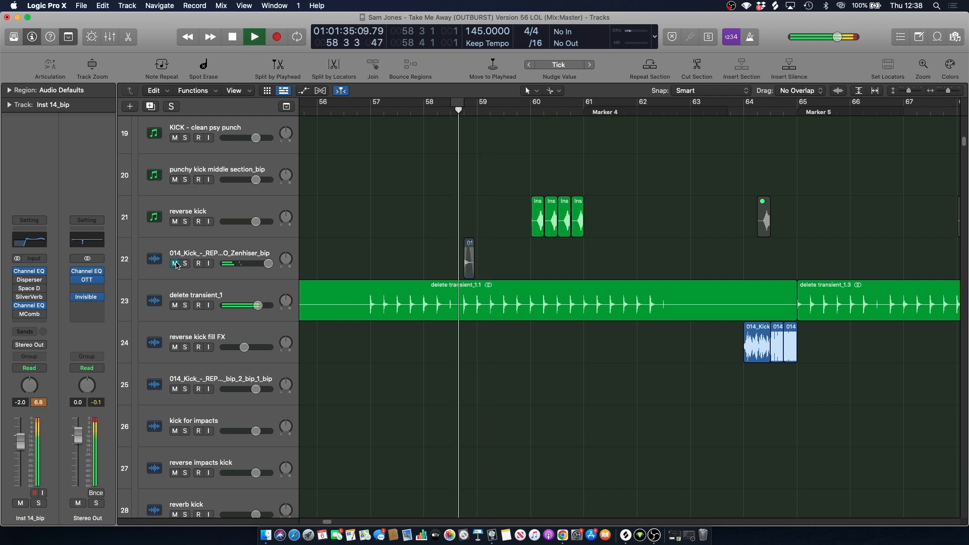
key(space)
key(space)
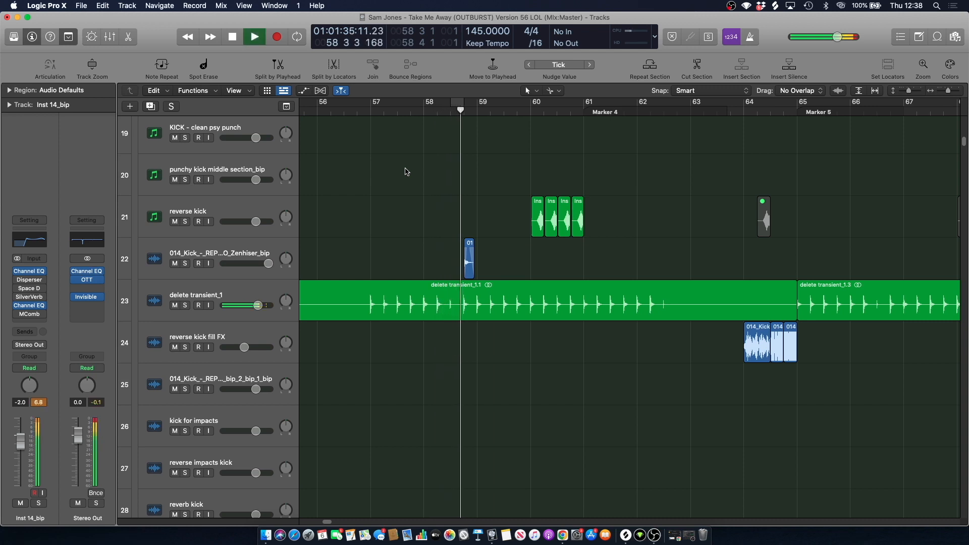
key(space)
Solo the Audio 93 and SJ Bass - Notch Reese_bip track 122, and audition their regions in bars 56 and 58.
scroll(474, 181, down, 15)
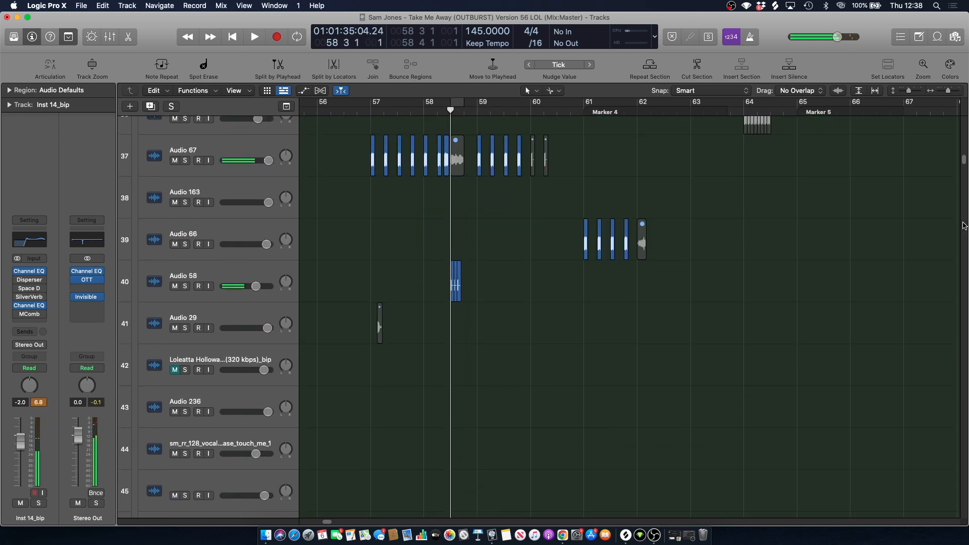
drag(965, 164, 913, 254)
scroll(496, 220, up, 3)
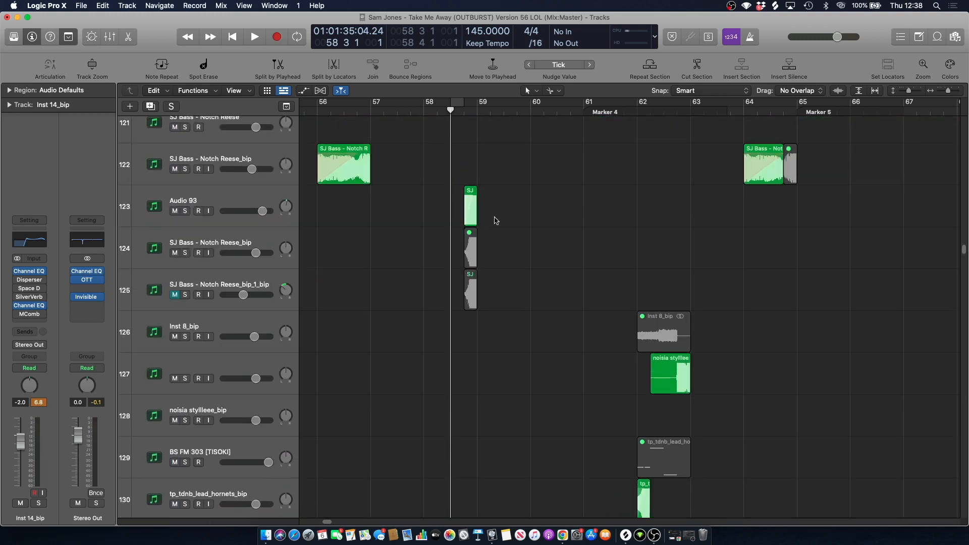
click(201, 204)
key(s)
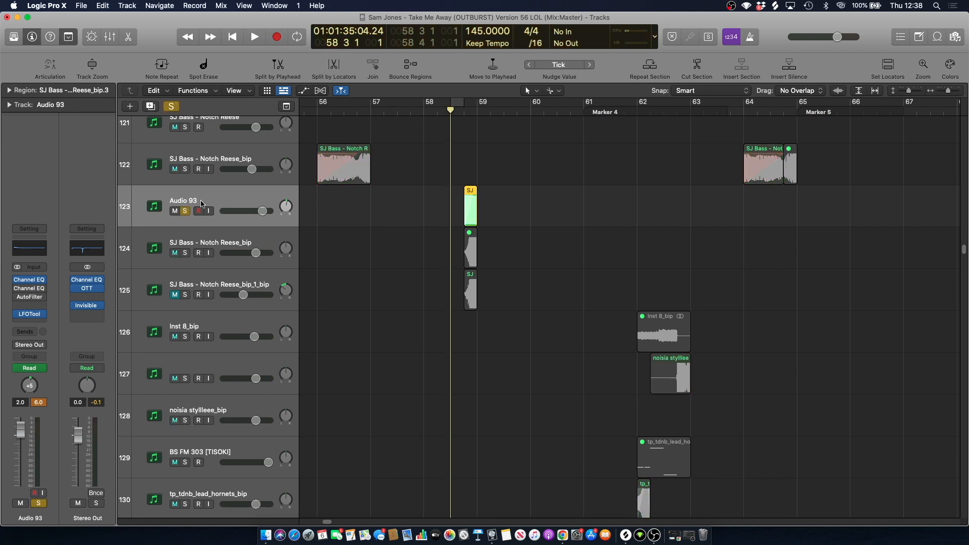
click(185, 169)
key(space)
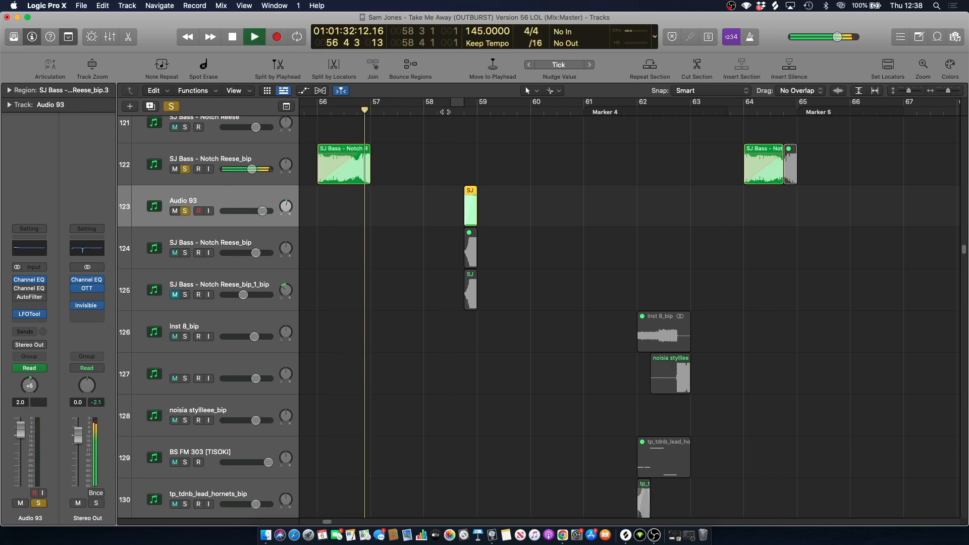
click(452, 111)
key(space)
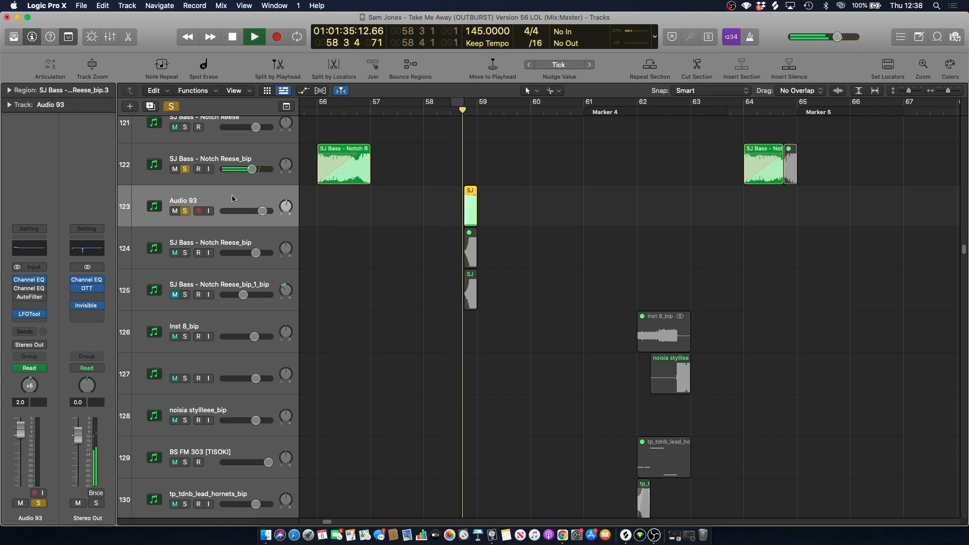
key(space)
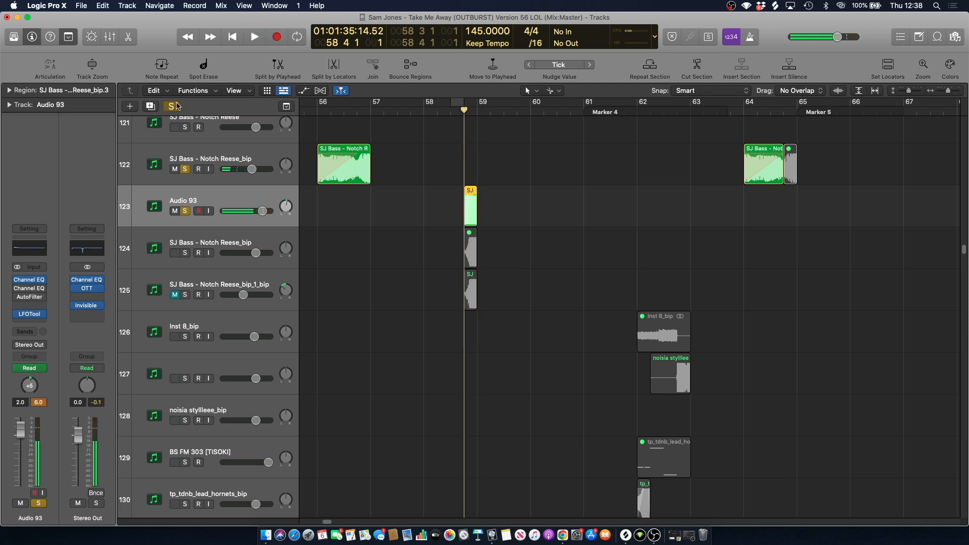
Clear the solo and play the full mix from beat 3 of bar 58 to hear the Audio 93 bass in context.
click(171, 106)
key(space)
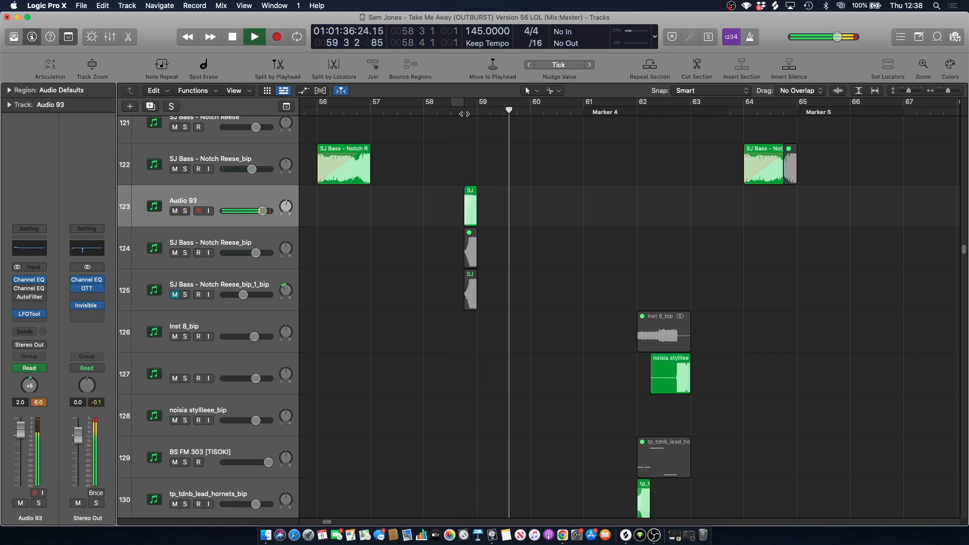
scroll(465, 114, up, 7)
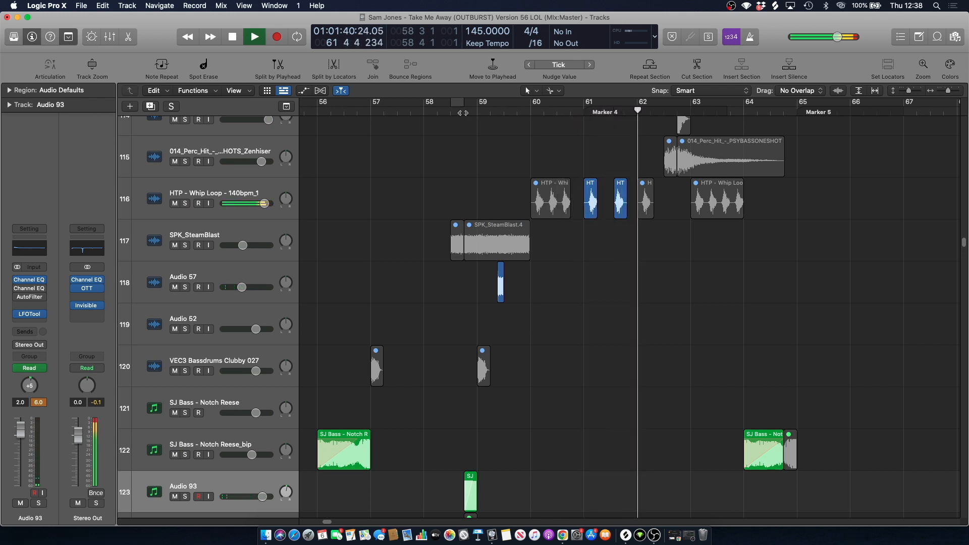
key(space)
Look through the whole track list for further layers used around bars 57 to 60.
scroll(477, 194, up, 4)
scroll(477, 194, down, 20)
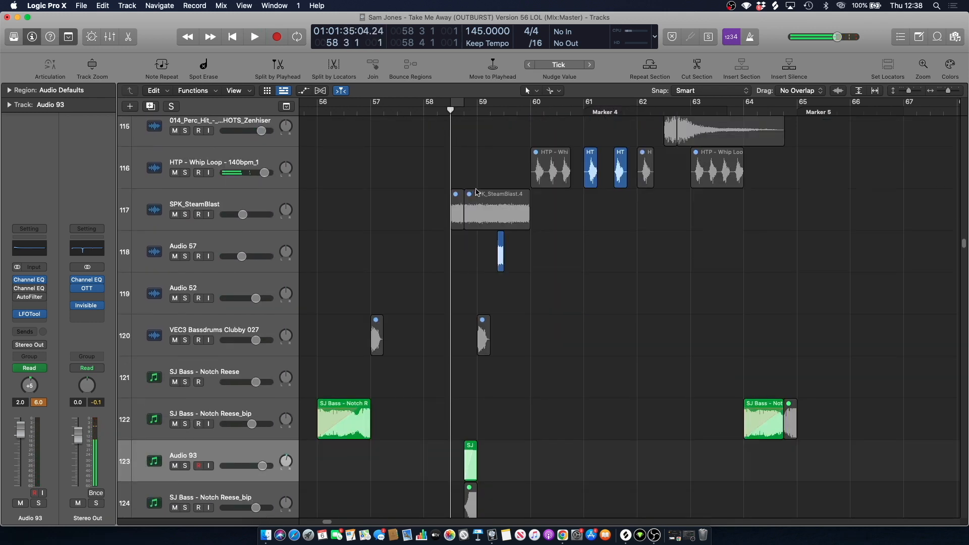
scroll(671, 224, down, 6)
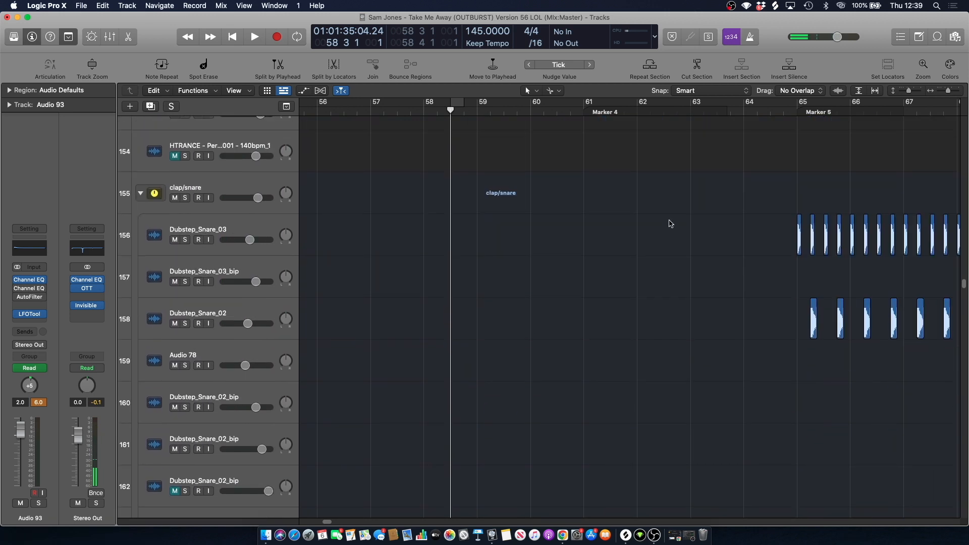
drag(964, 286, 964, 504)
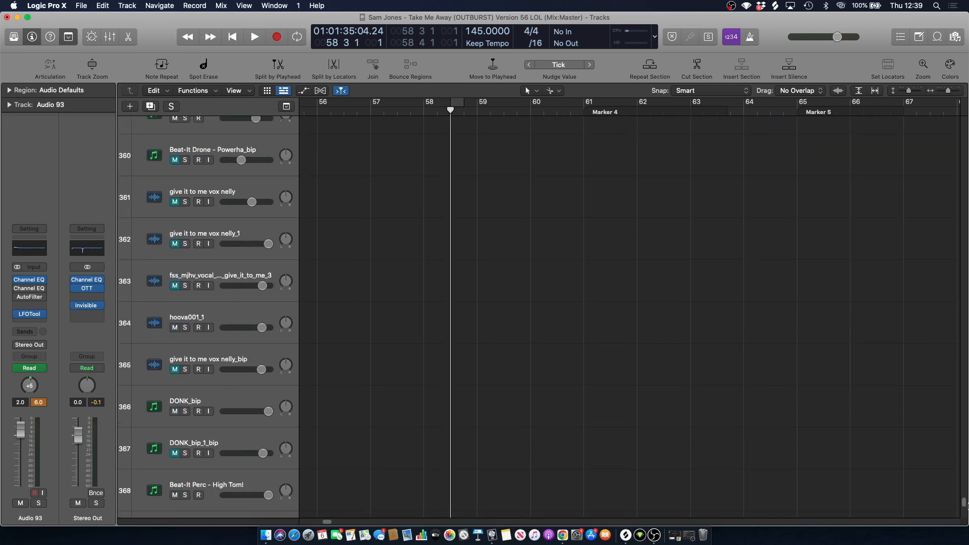
drag(964, 336, 964, 222)
scroll(939, 192, up, 20)
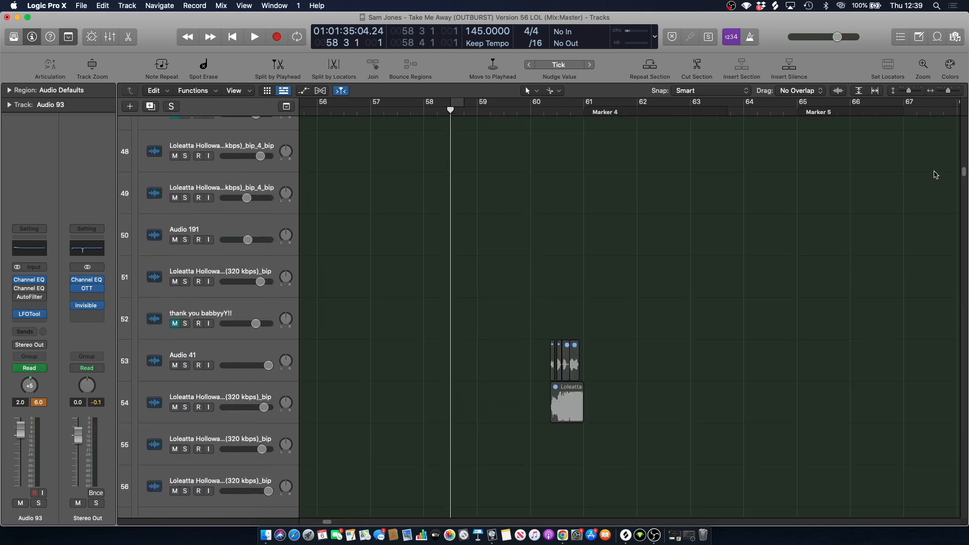
scroll(932, 141, up, 10)
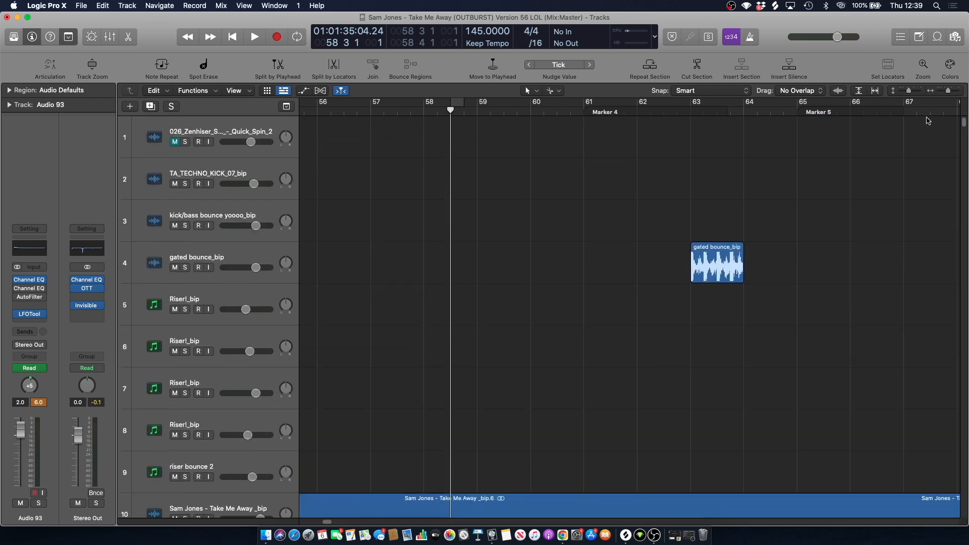
scroll(928, 123, down, 10)
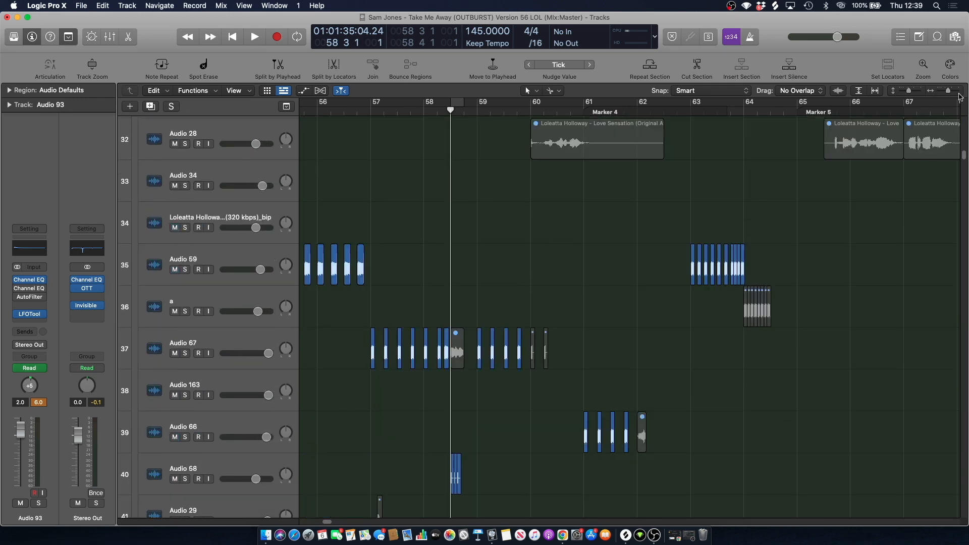
Solo the SJ Bass Loop - 224 - A - 138_1_bip track 111 and audition its region from beat 2 of bar 57.
drag(948, 90, 950, 90)
drag(965, 158, 952, 238)
click(357, 108)
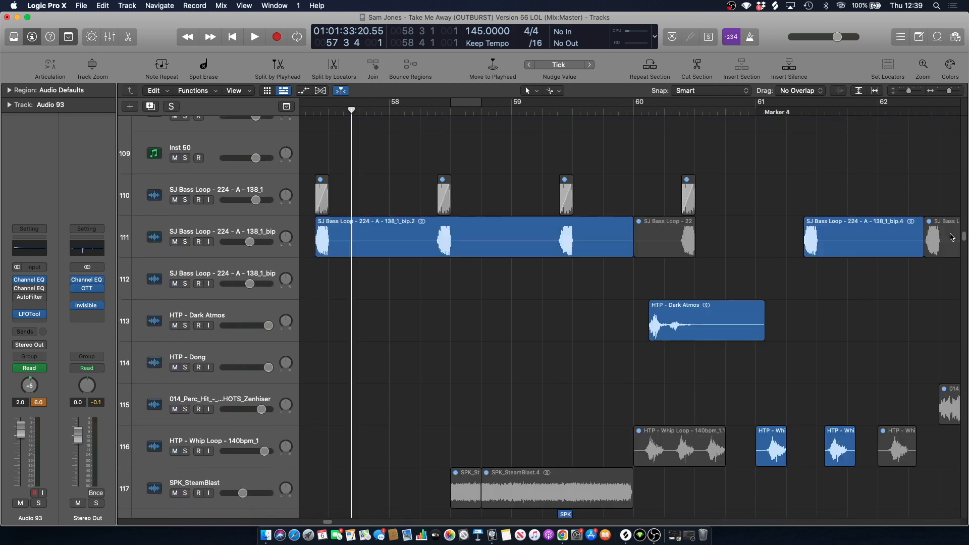
click(193, 235)
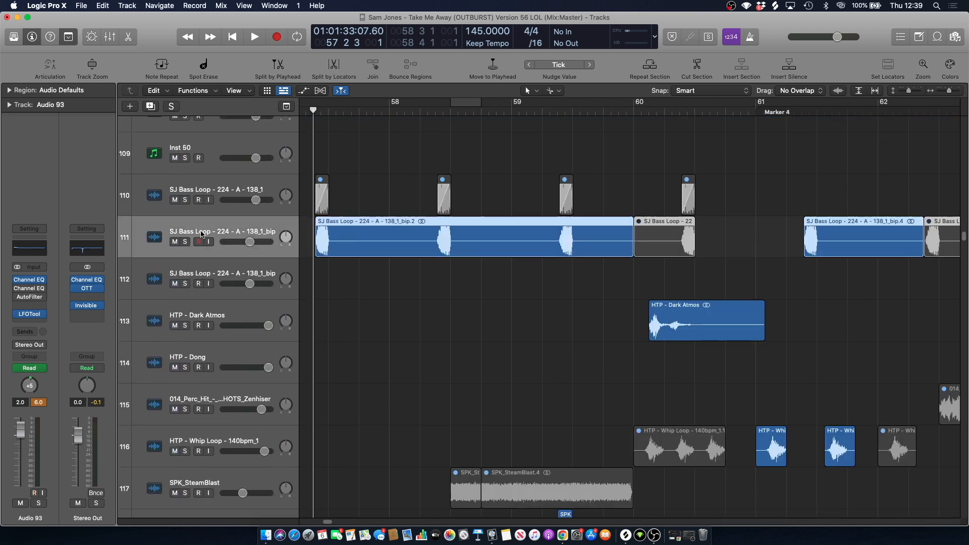
key(ctrl+s)
key(space)
key(space)
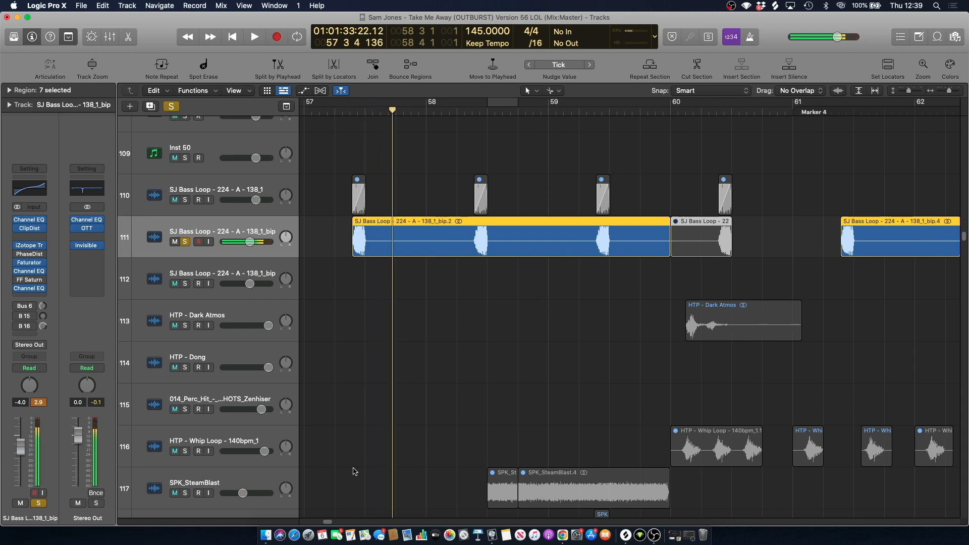
Replay the soloed SJ Bass Loop track 111 from late bar 56 with a wider range of bars in view.
scroll(529, 166, left, 5)
click(653, 105)
drag(954, 90, 942, 91)
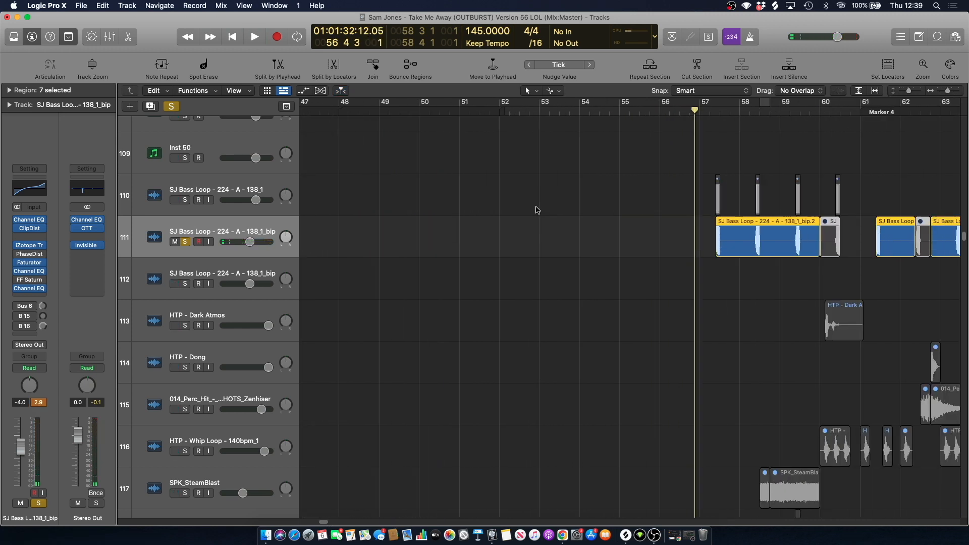
click(546, 190)
click(191, 237)
key(space)
drag(324, 523, 328, 524)
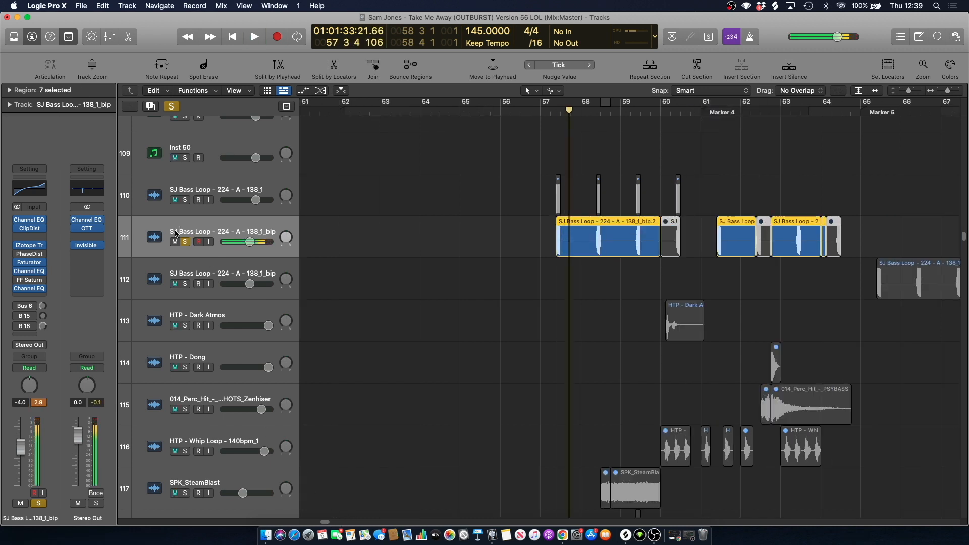
Clear the solo on the SJ Bass Loop track 111 and play the full mix leading into bar 58.
key(s)
click(532, 148)
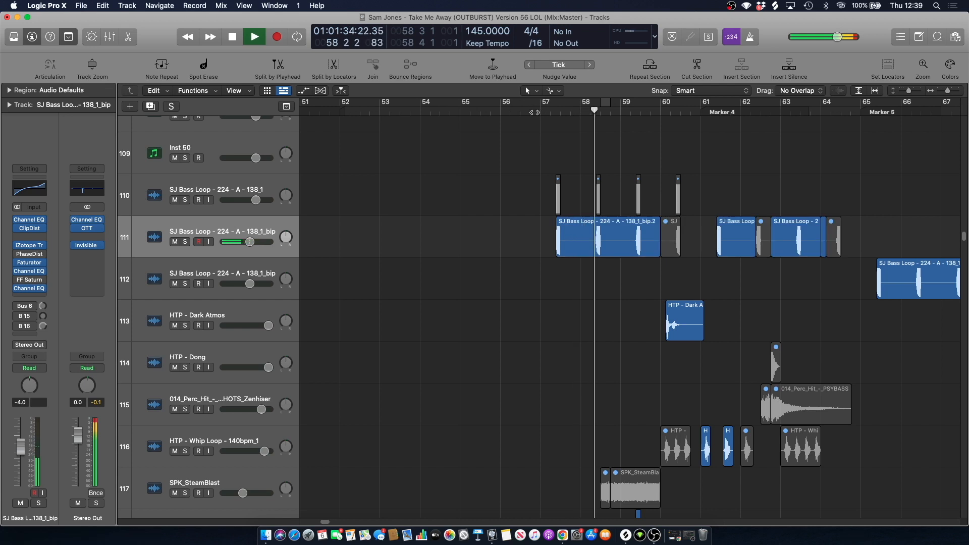
key(space)
Mute the SJ Bass Loop track 111, play the mix without it from beat 4 of bar 56, and unmute it.
click(175, 242)
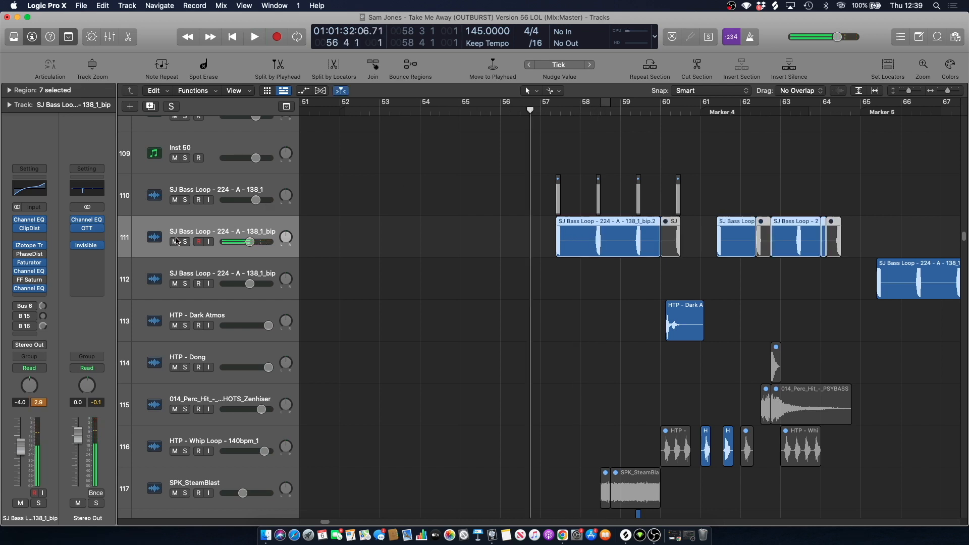
key(space)
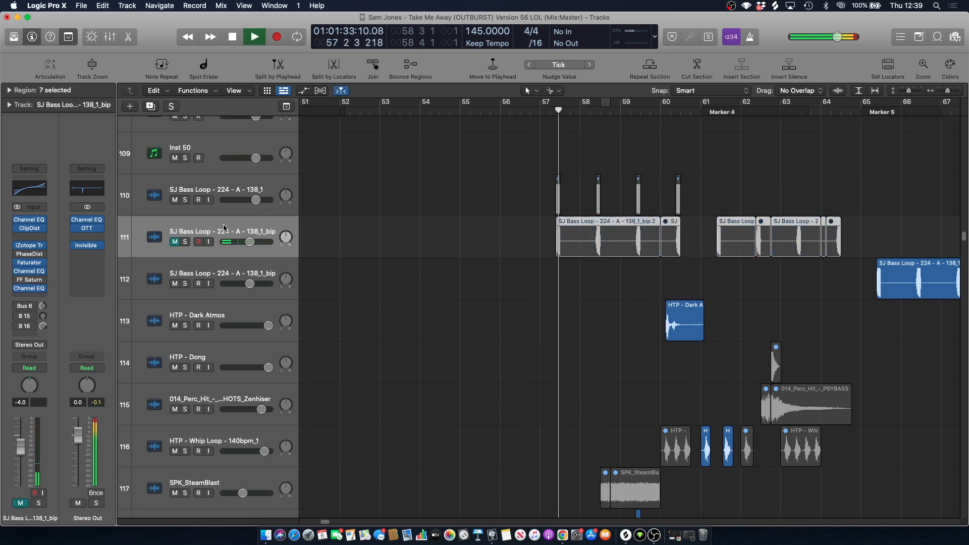
key(space)
click(175, 242)
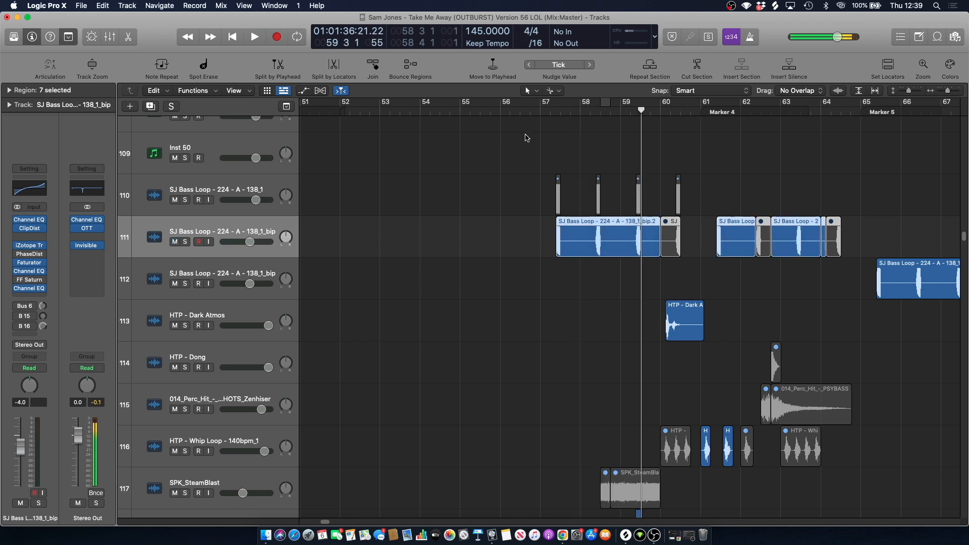
Play the full mix from beat 3 of bar 56 with the SJ Bass Loop track 111 included.
key(comma)
key(comma)
key(comma)
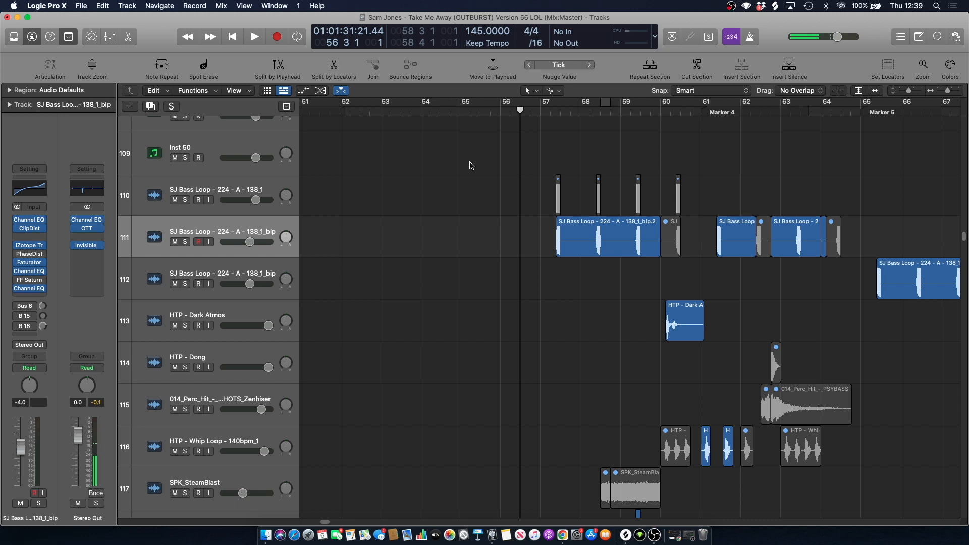
key(space)
key(space)
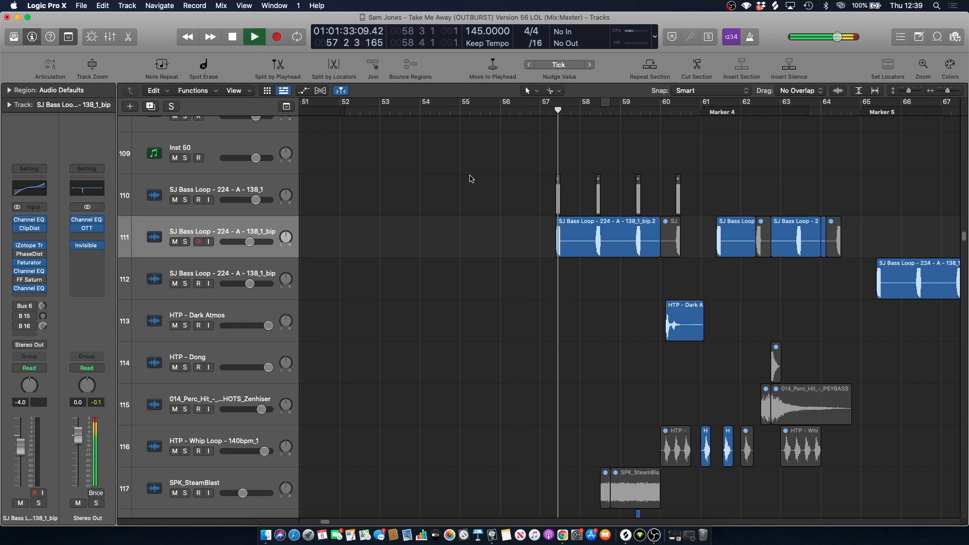
Play the full arrangement from beat 4 of bar 59 into Marker 4.
scroll(404, 333, right, 5)
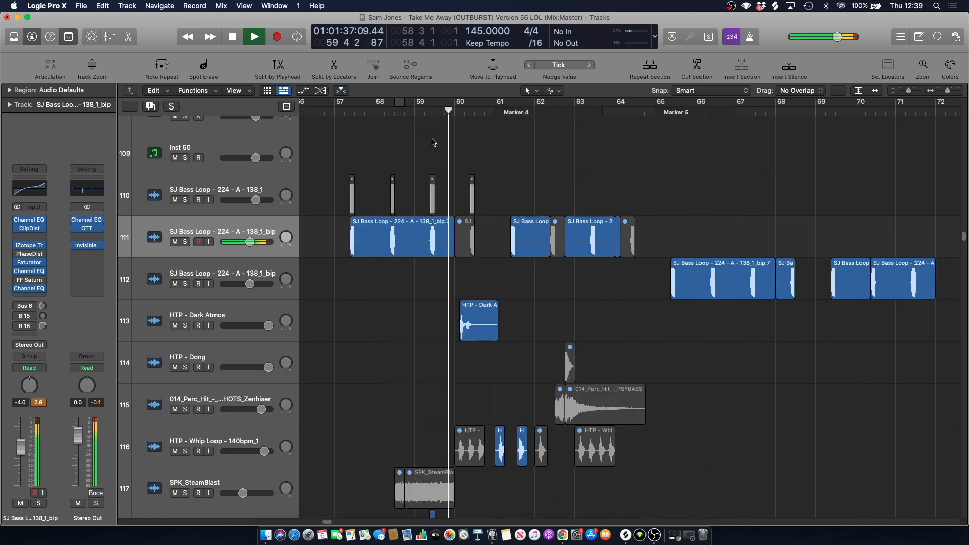
click(433, 110)
key(space)
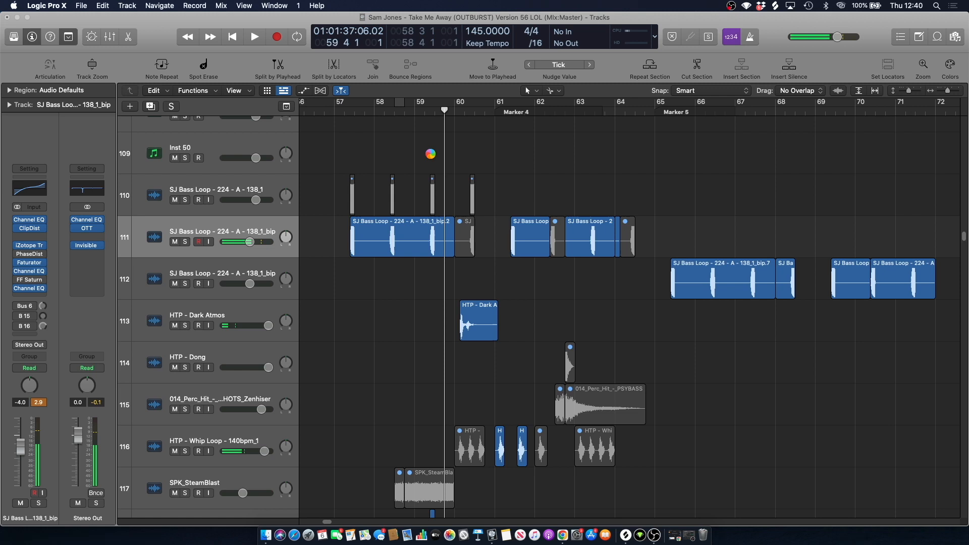
mouse_move(433, 110)
mouse_down()
mouse_move(449, 111)
mouse_move(432, 122)
mouse_up()
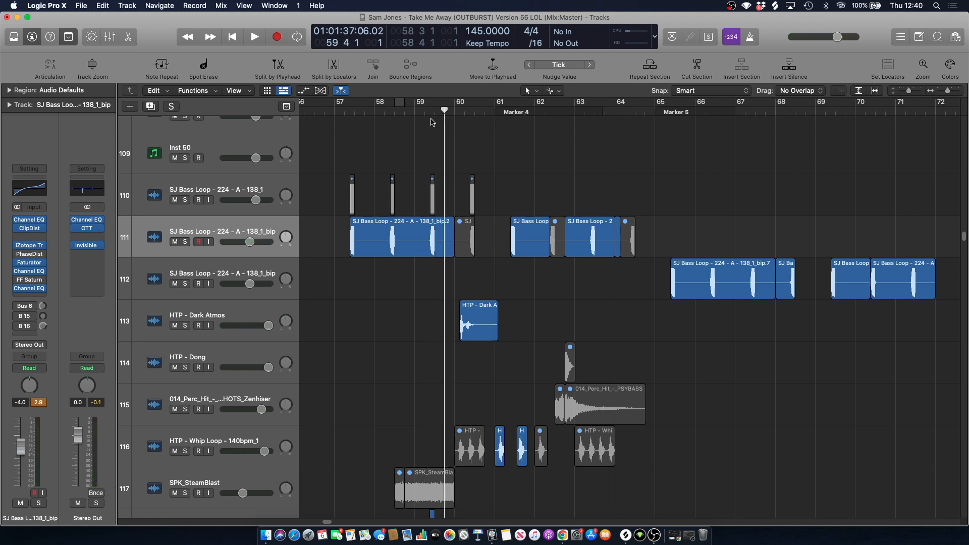
key(space)
key(super+Right)
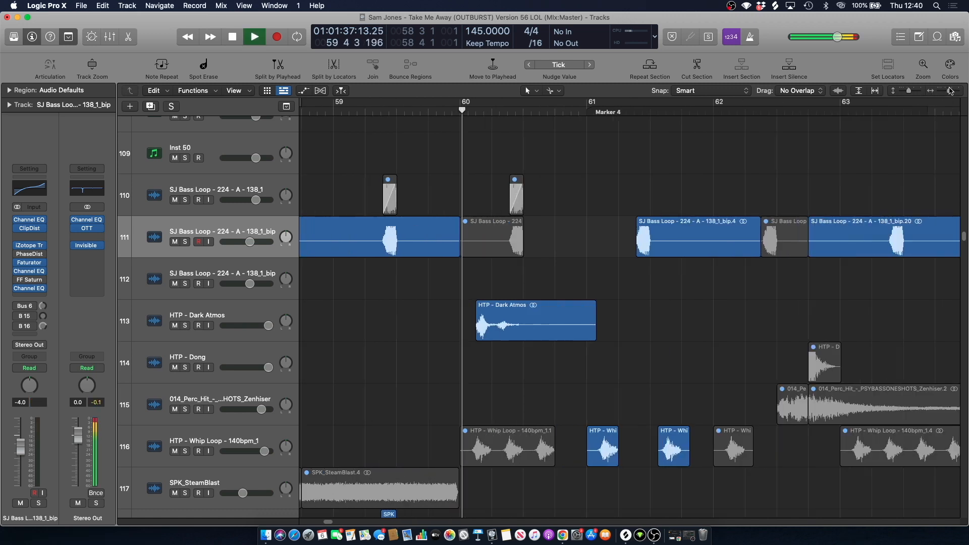
Stop playback and place the playhead at the start of bar 60, auditioning the full mix there.
key(space)
drag(485, 110, 445, 110)
click(463, 109)
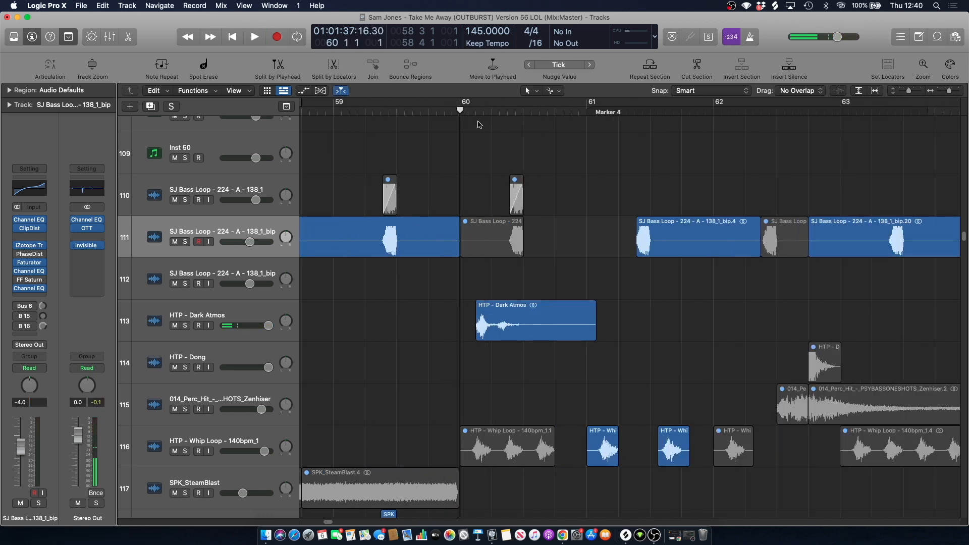
drag(452, 111, 463, 112)
click(457, 109)
Solo the HTP - Dark Atmos track, listen to its region at bar 60, and unsolo it.
click(209, 313)
key(s)
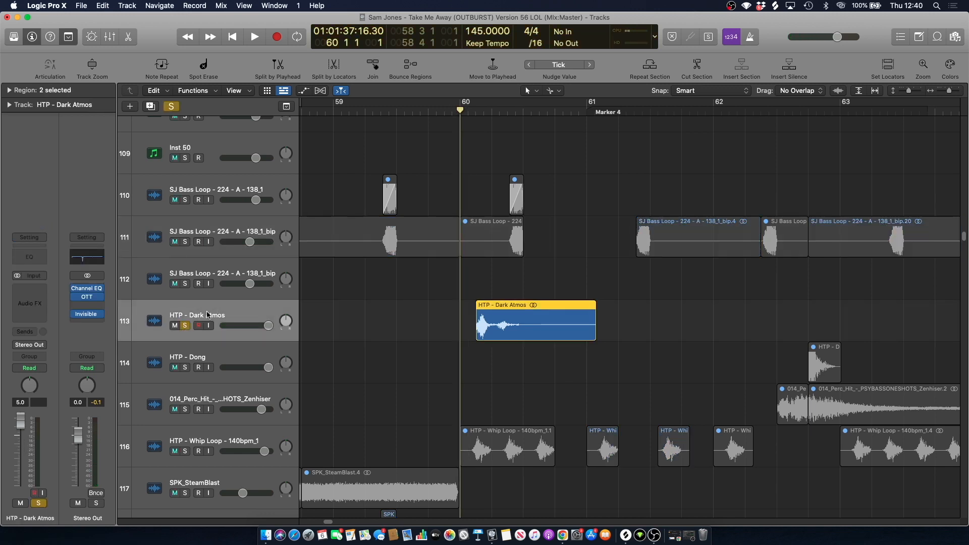
key(space)
key(space)
key(s)
Play the full mix from bar 60 to hear the Dark Atmos sample in context.
click(457, 115)
click(470, 133)
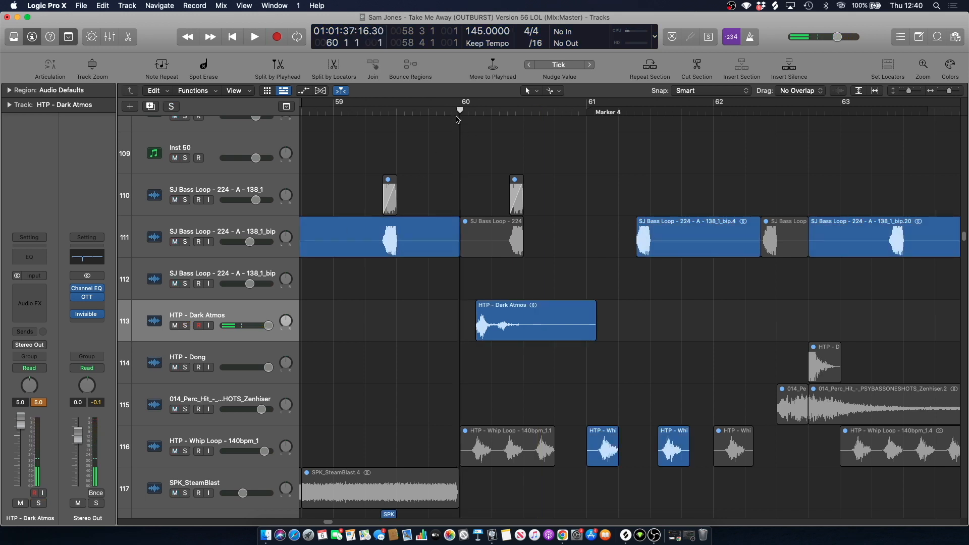
key(space)
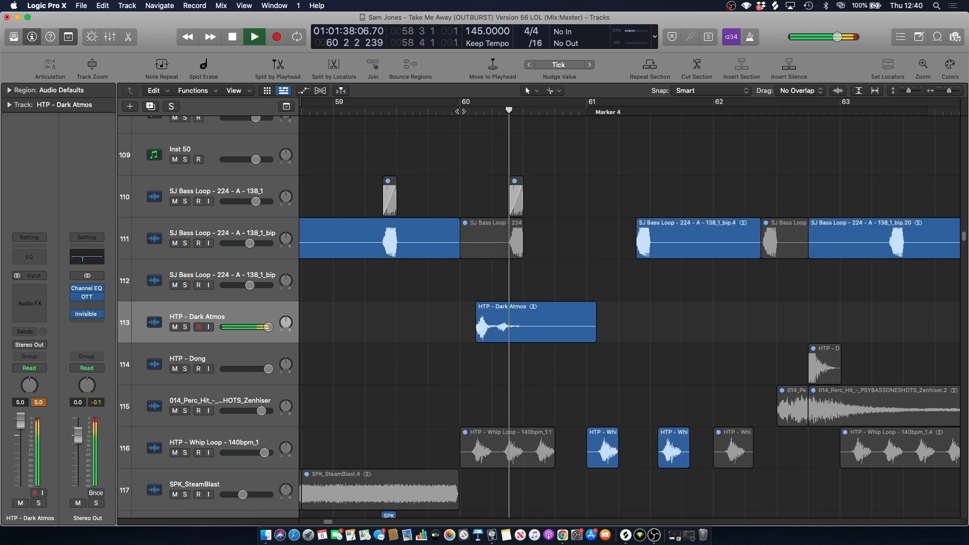
key(space)
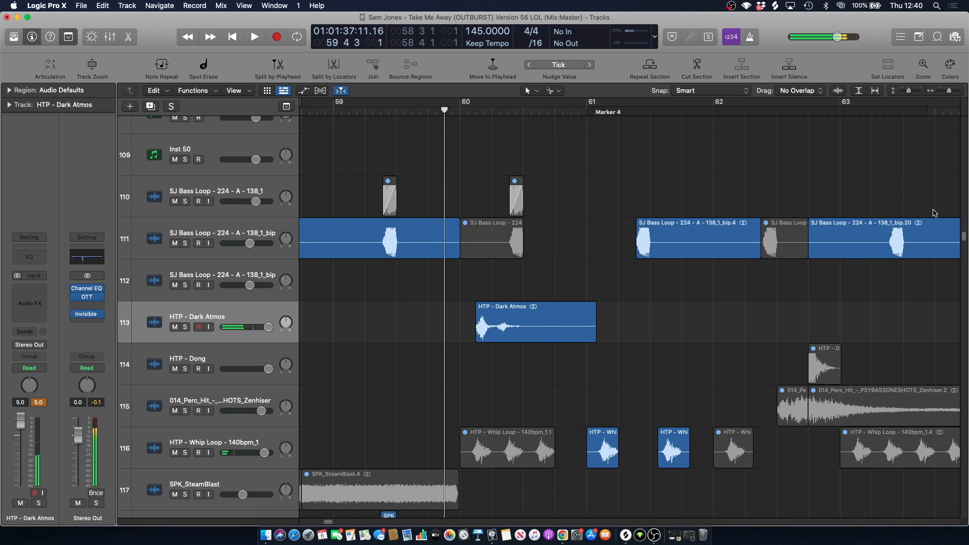
Solo the Sick detuned techno bass track 62 and play it in a cycle from bar 60 to 62 2 4.
drag(965, 243, 959, 188)
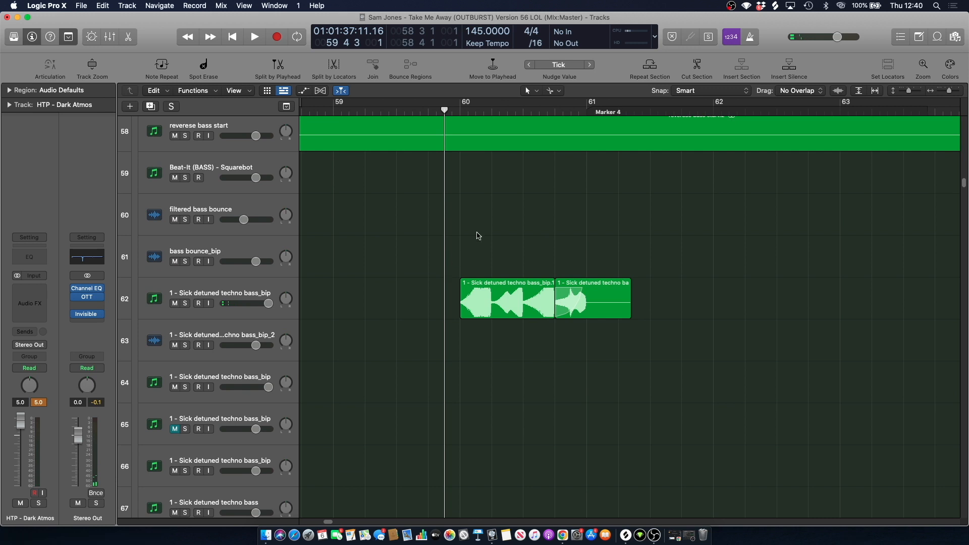
click(227, 293)
key(s)
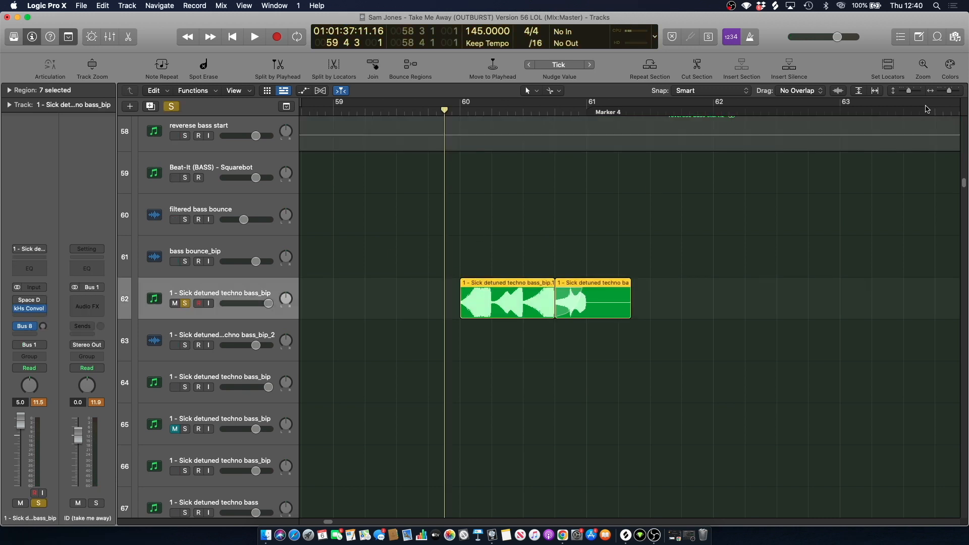
mouse_move(953, 92)
mouse_down()
mouse_move(939, 97)
mouse_move(949, 97)
mouse_up()
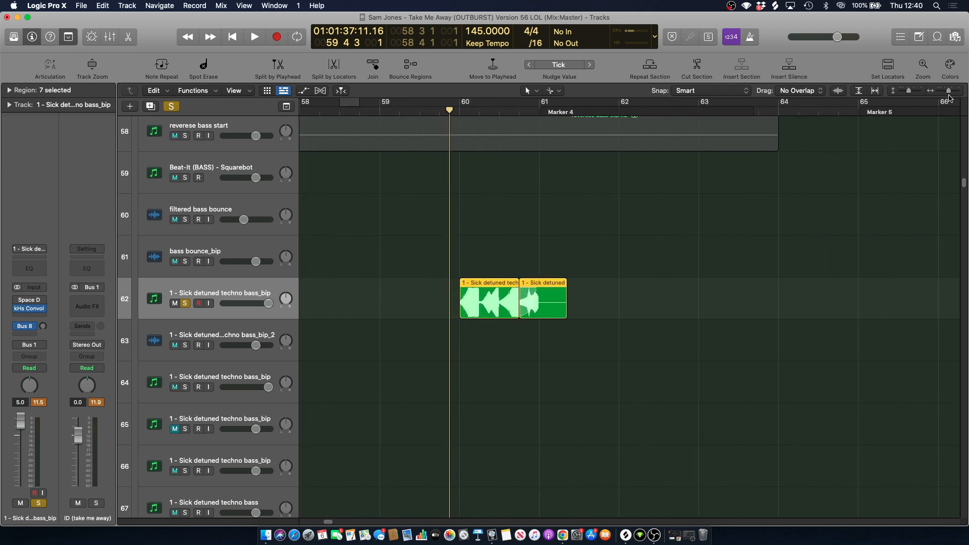
drag(464, 106, 653, 105)
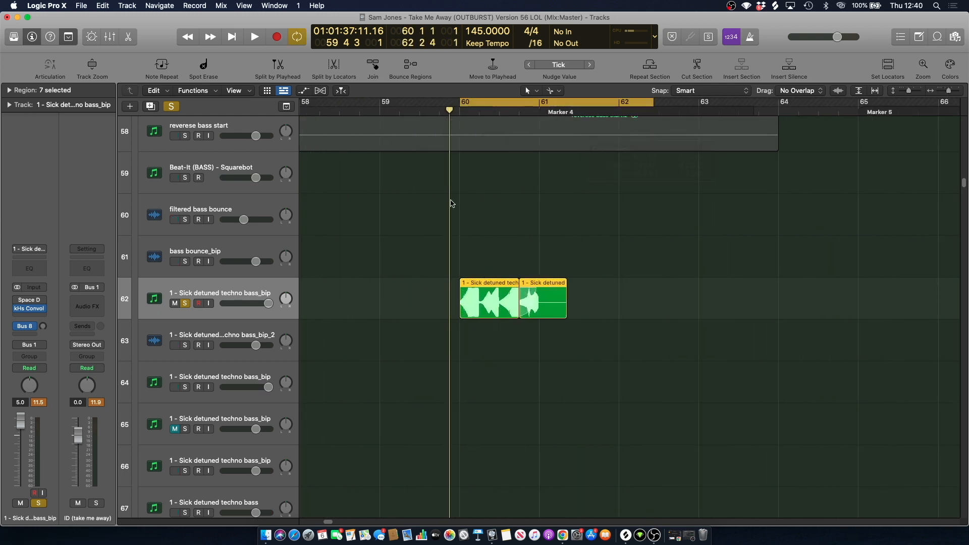
key(space)
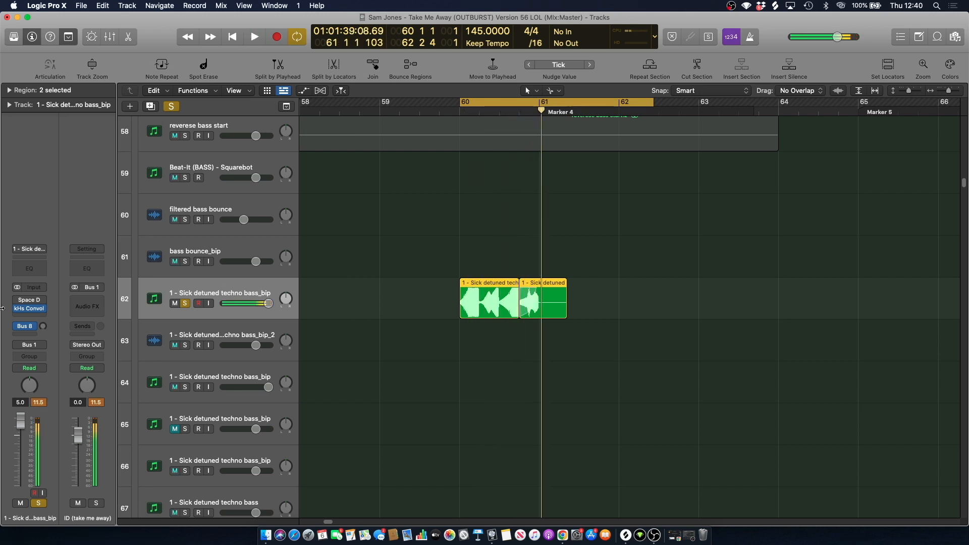
Compare the bass with kHs Convolver bypassed and active, shortening the cycle to end at 61 3 1.
click(16, 309)
key(space)
key(space)
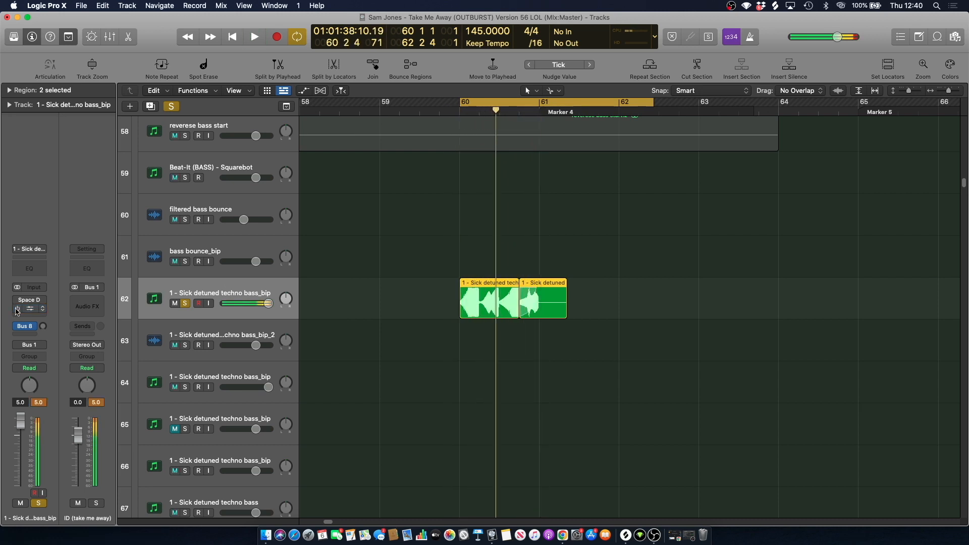
drag(470, 103, 579, 104)
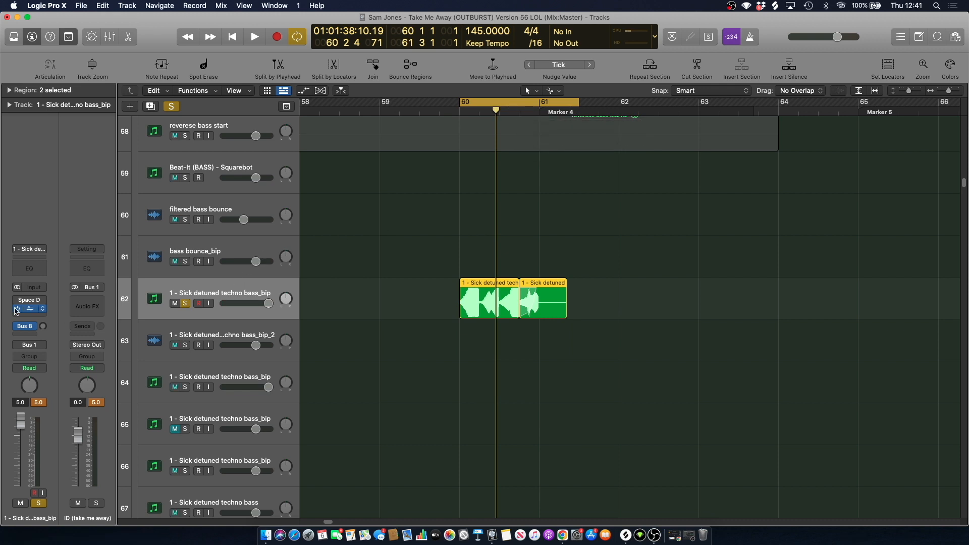
key(space)
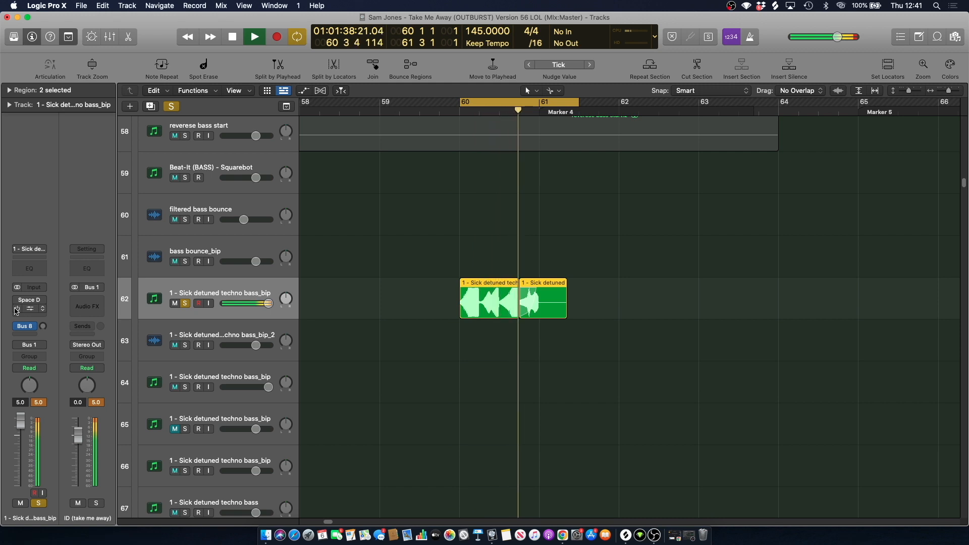
key(space)
Inspect the kHs Convolver settings on the techno bass track while playing it, and close the plug-in window.
click(29, 311)
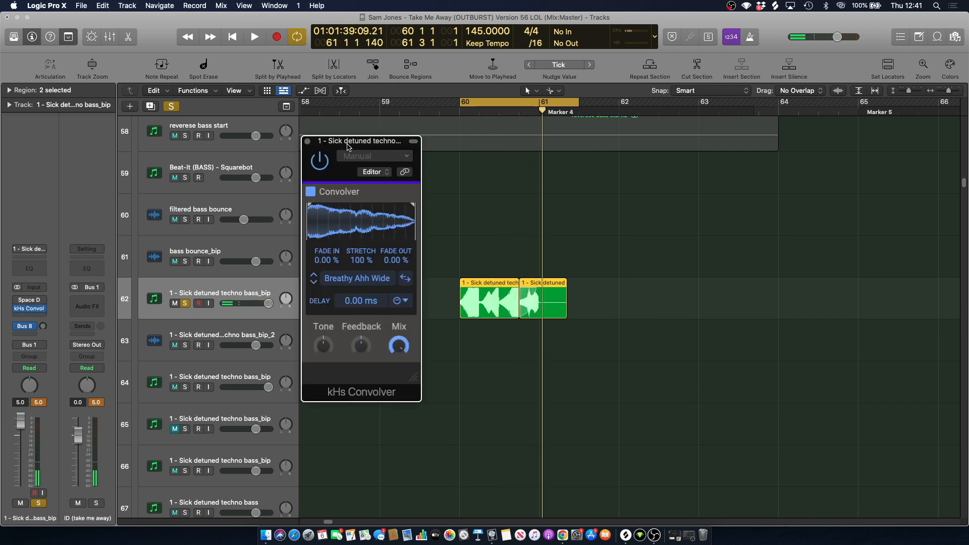
key(space)
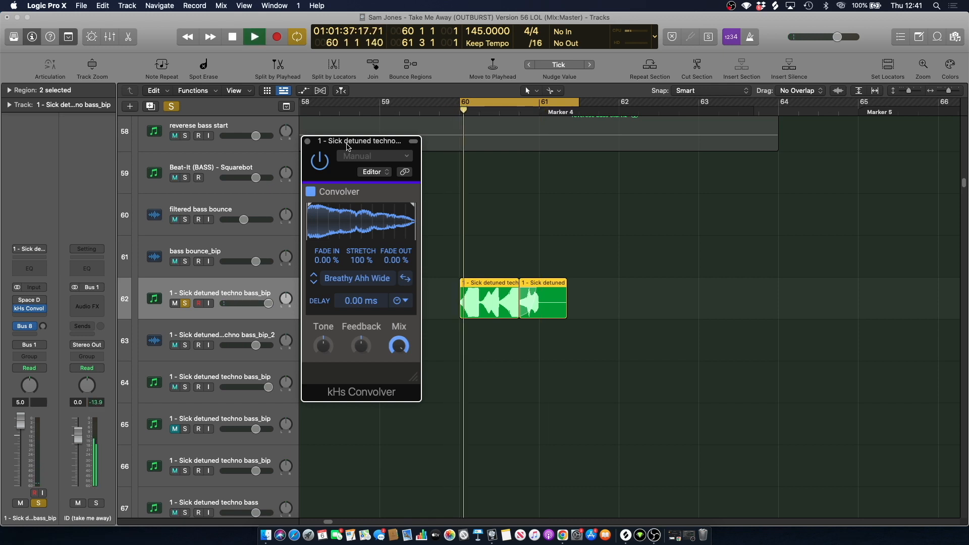
click(308, 142)
key(space)
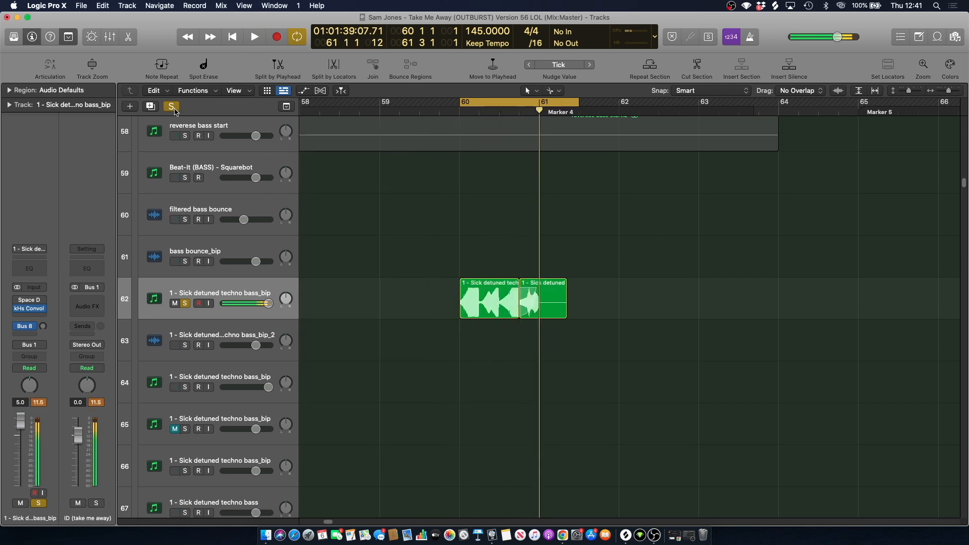
Unsolo the techno bass, disable the cycle, and play the full mix from bar 60.
key(s)
click(492, 101)
key(space)
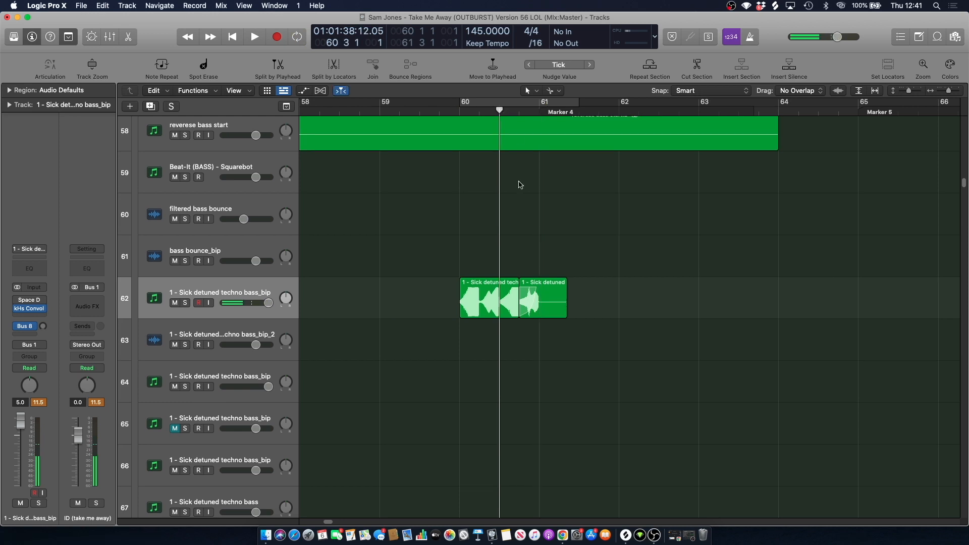
scroll(515, 202, down, 10)
scroll(514, 204, down, 8)
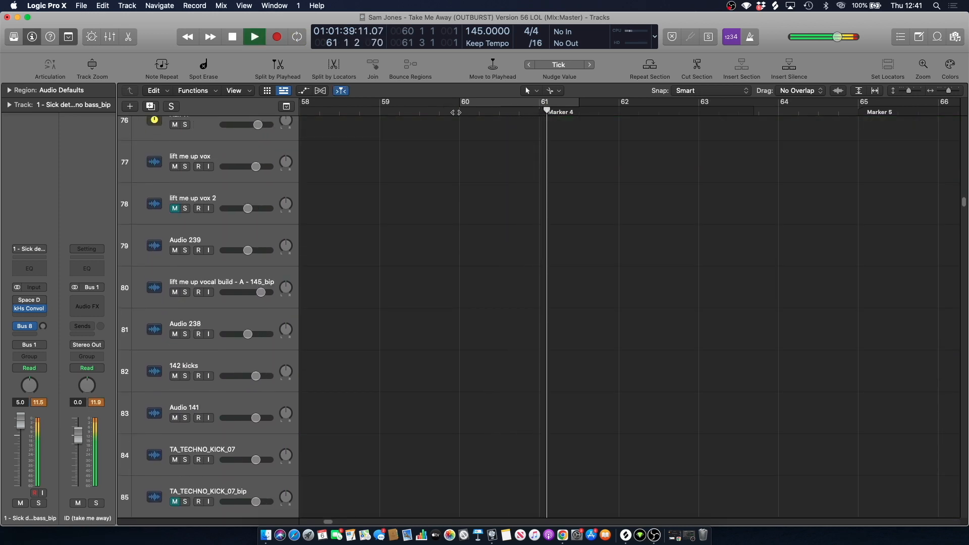
key(space)
Find the Audio 90 vocal track, solo it, and play its chopped regions from just before bar 60.
scroll(465, 219, down, 20)
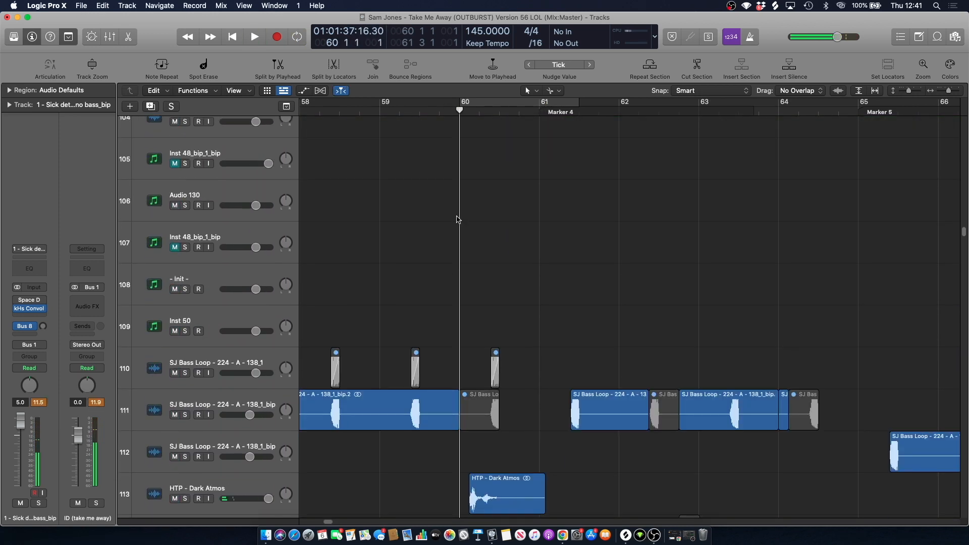
scroll(412, 277, down, 20)
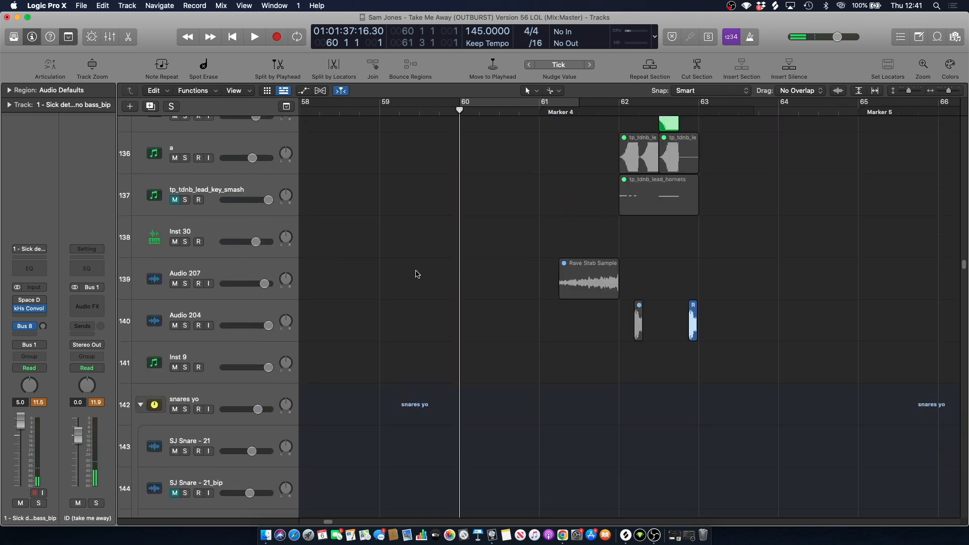
scroll(419, 273, down, 20)
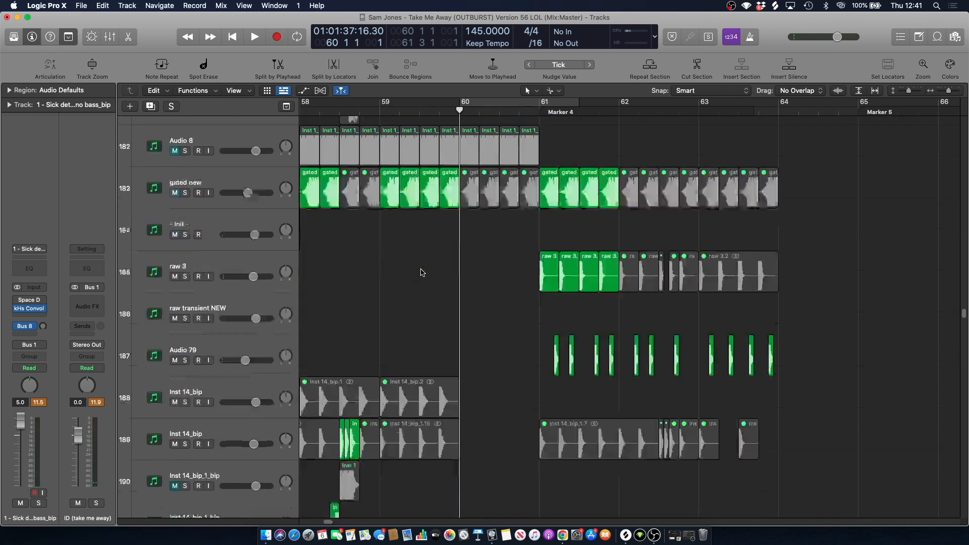
scroll(426, 272, down, 12)
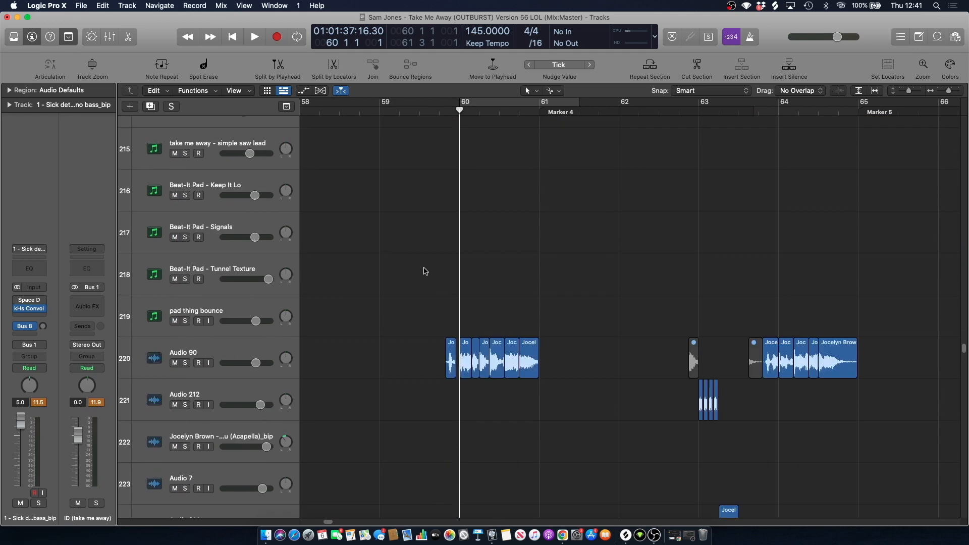
click(185, 296)
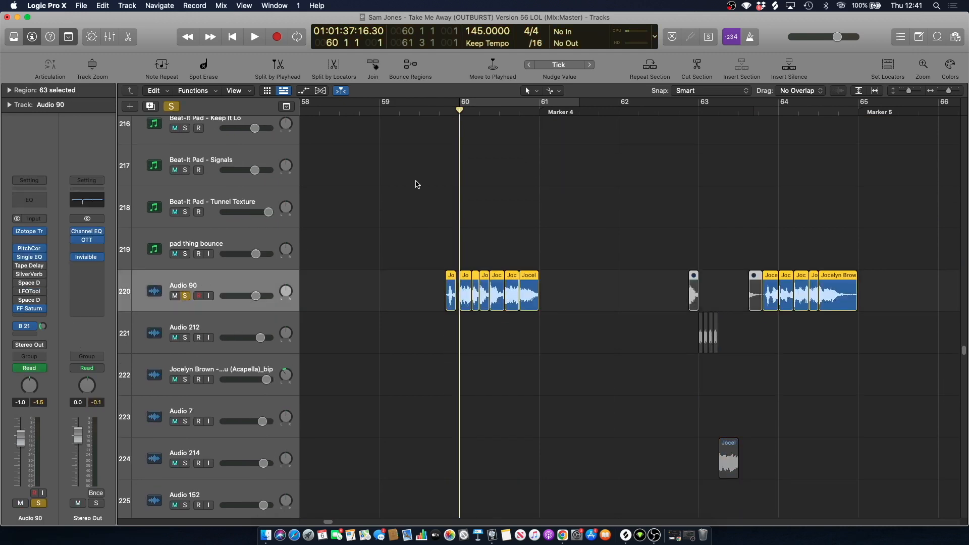
click(440, 109)
key(space)
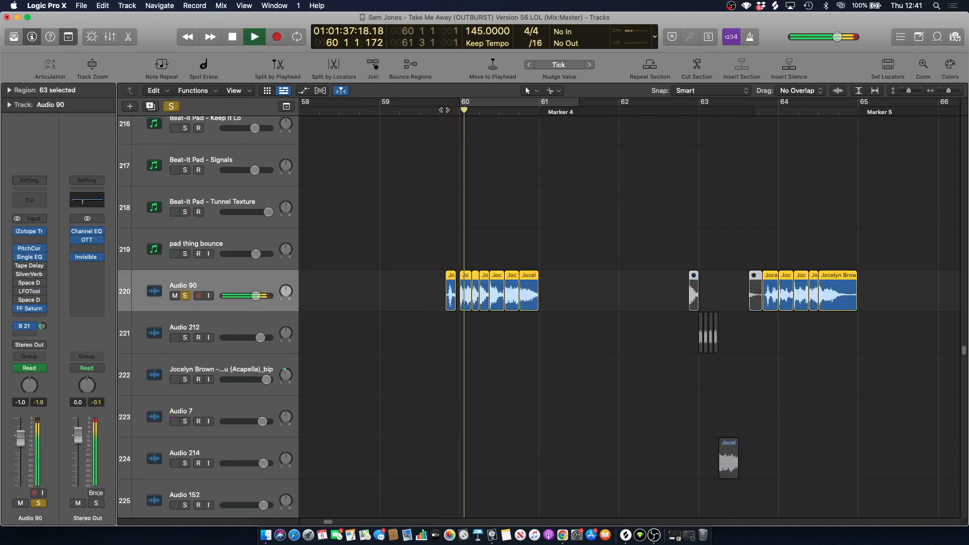
key(space)
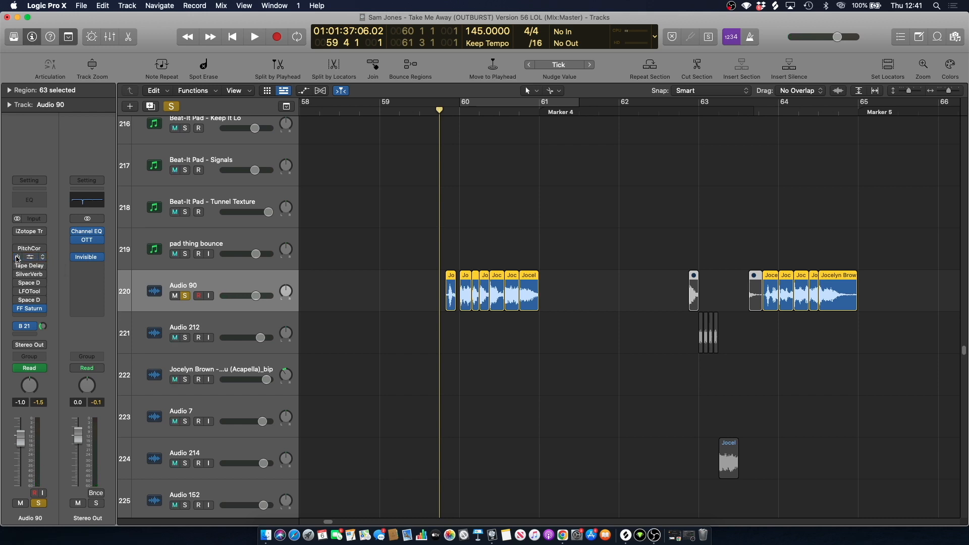
Cycle bar 60 and compare the soloed Audio 90 vocal while reactivating its iZotope Tr and PitchCor plug-ins.
click(487, 103)
key(space)
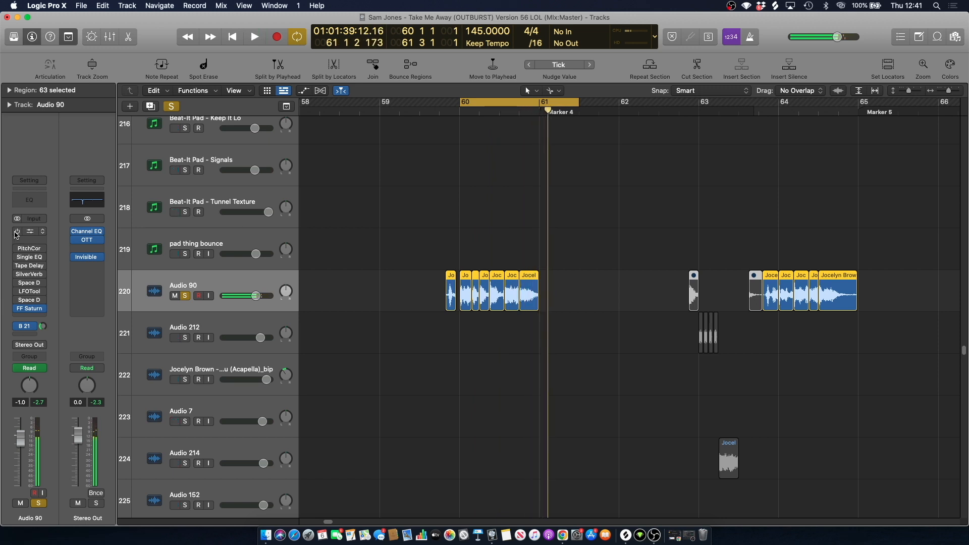
key(space)
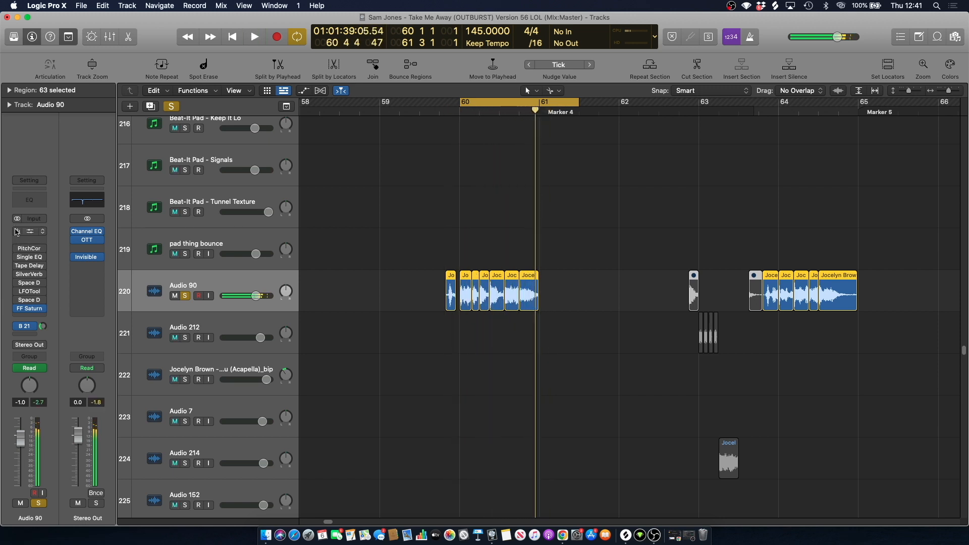
key(space)
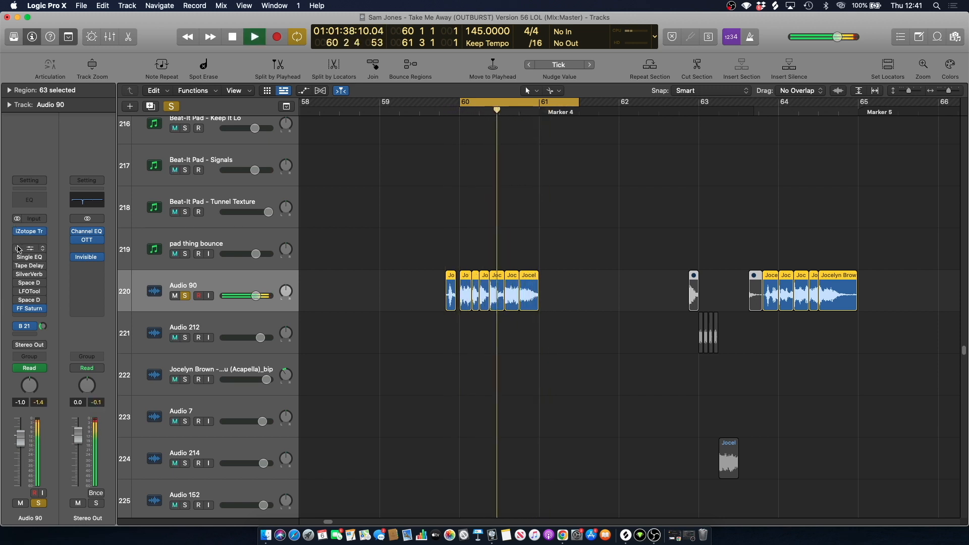
key(space)
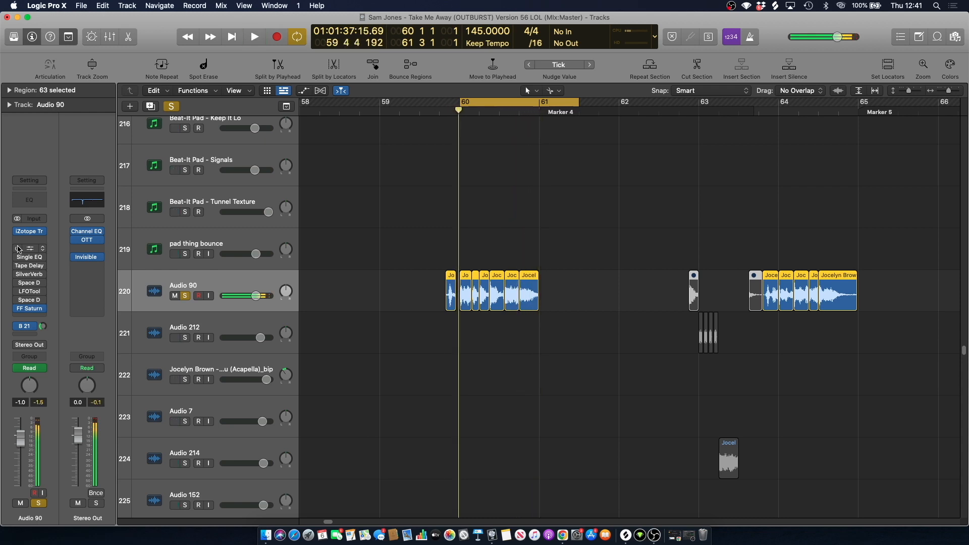
key(space)
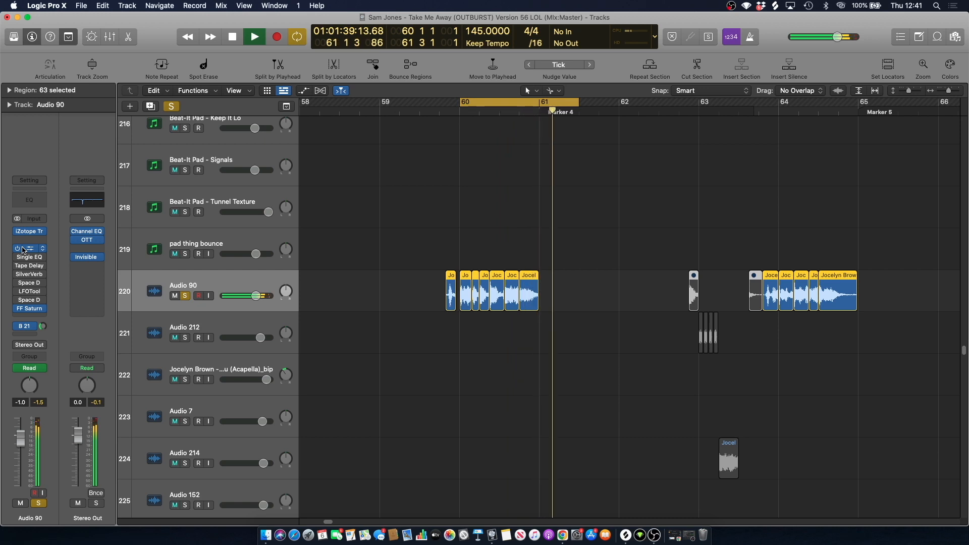
key(space)
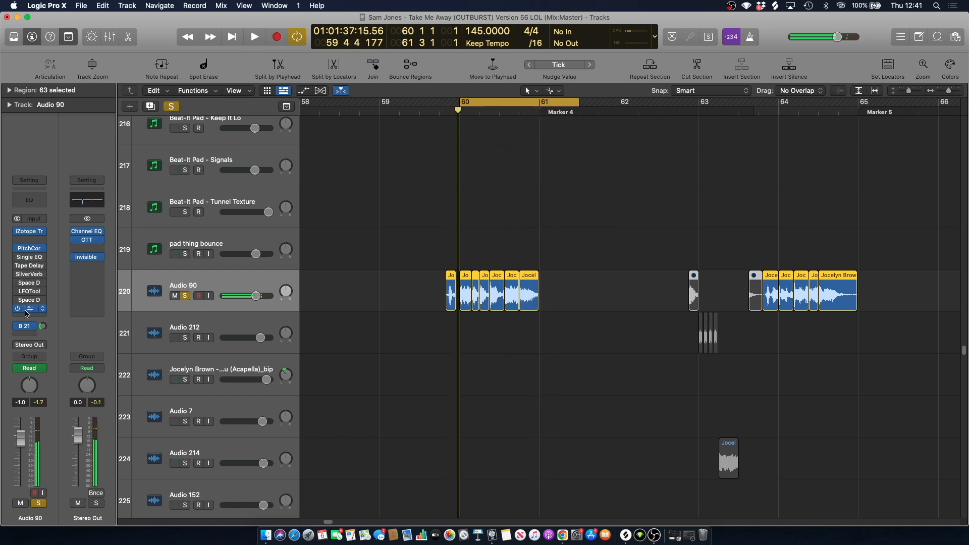
Inspect the FF Saturn settings on Audio 90 during playback, close the plug-in window, and stop playback.
click(28, 309)
key(space)
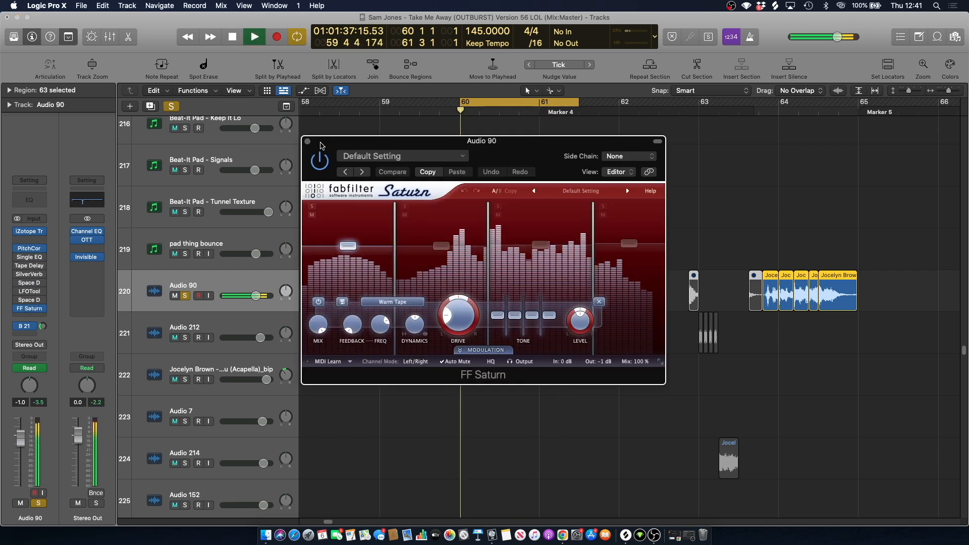
click(308, 142)
click(312, 143)
key(space)
Disable the cycle, unsolo Audio 90, and play the full mix from before bar 60.
click(495, 103)
click(420, 111)
click(171, 106)
key(space)
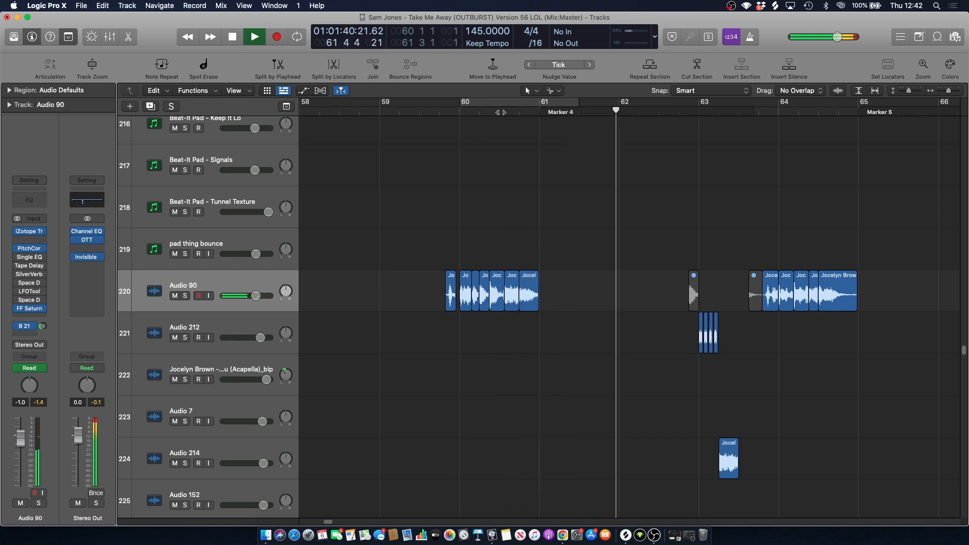
click(500, 111)
key(space)
Find the raw 3 track, solo it for playback leading into bar 61, and unsolo it.
scroll(555, 166, up, 8)
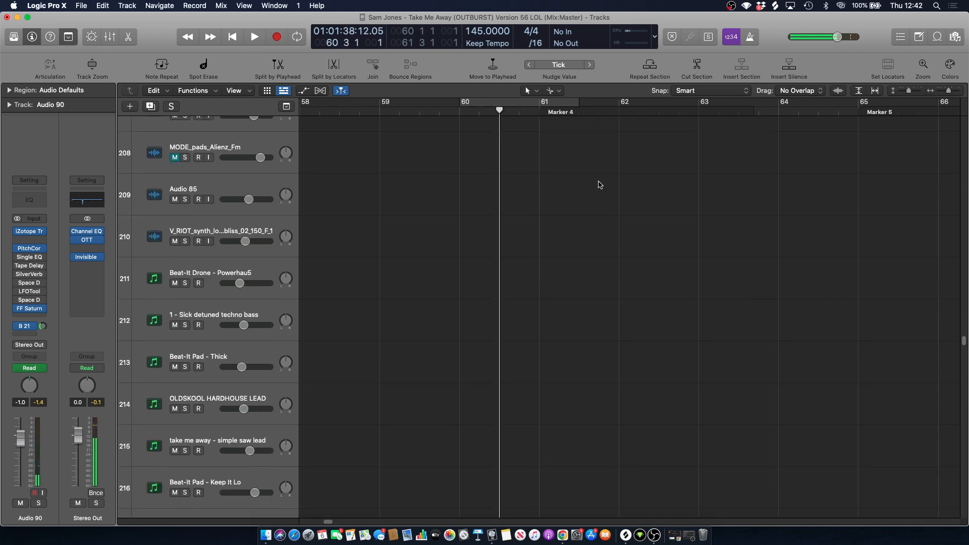
drag(965, 345, 960, 318)
click(202, 297)
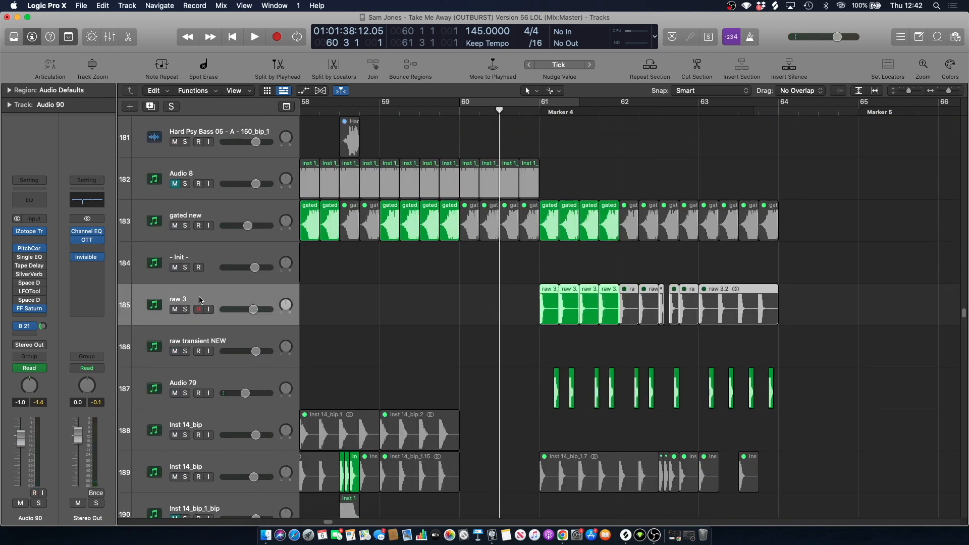
click(185, 310)
key(space)
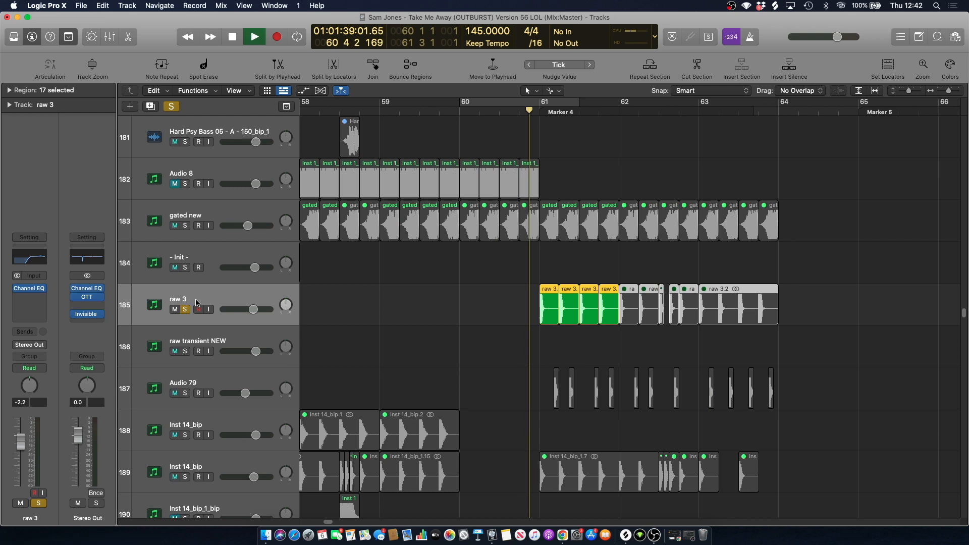
key(space)
key(s)
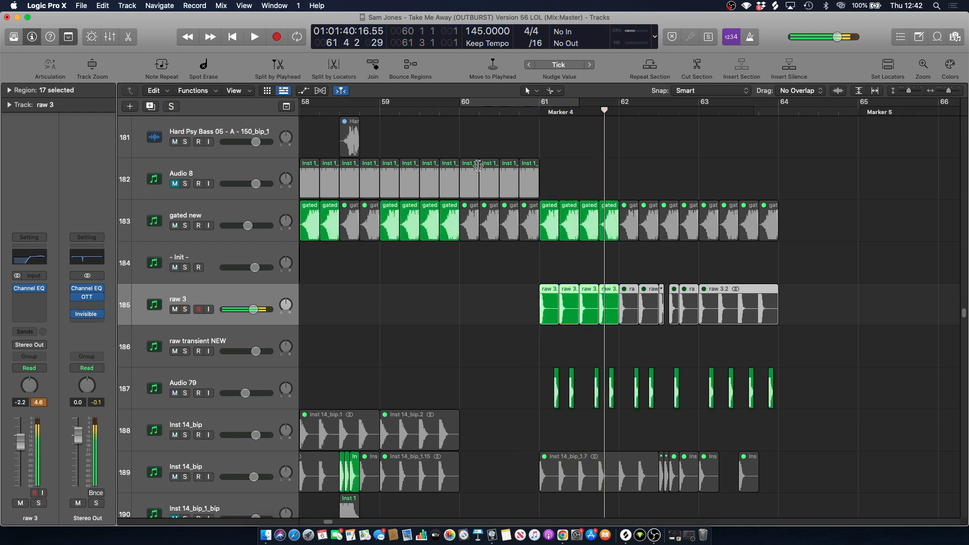
Play the full mix from just before bar 61, and restart it from bar 61.
click(527, 113)
key(space)
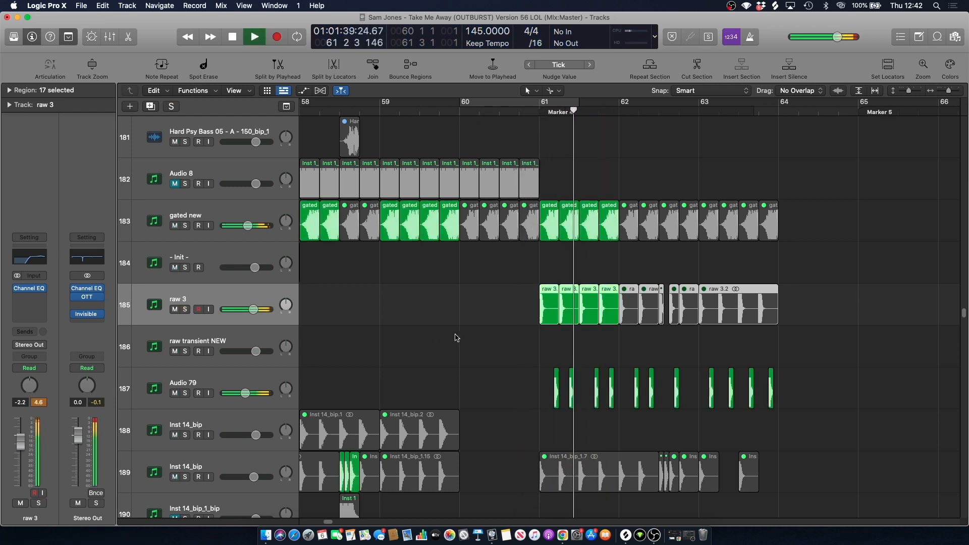
scroll(465, 283, down, 3)
click(471, 238)
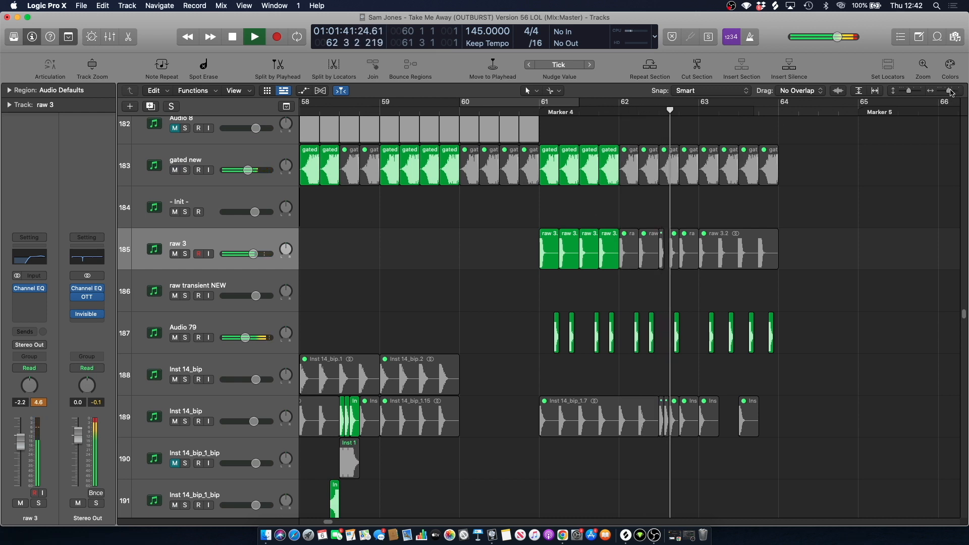
key(super+Left)
key(space)
click(601, 114)
key(space)
Stop playback and examine the track list for regions that sound from bar 61 onwards.
scroll(588, 191, down, 10)
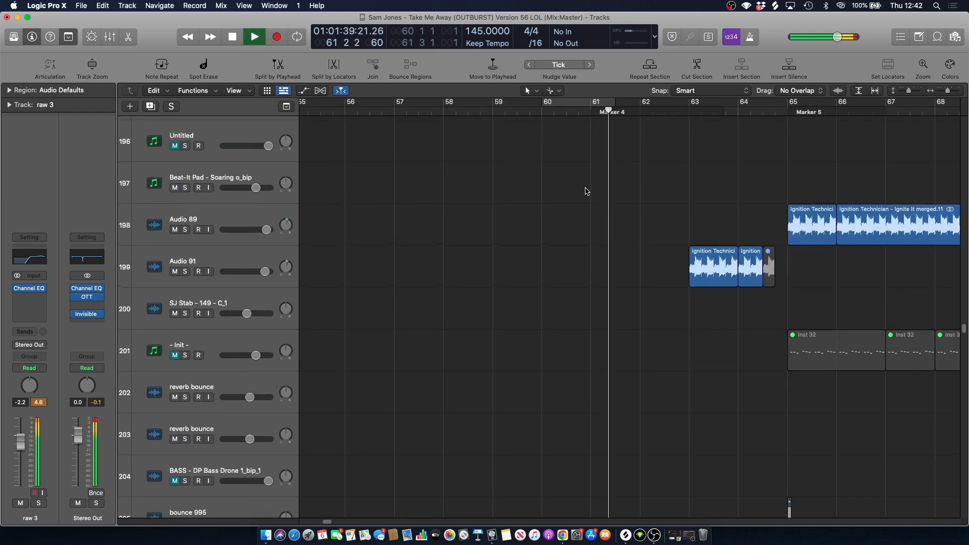
scroll(593, 202, down, 13)
key(space)
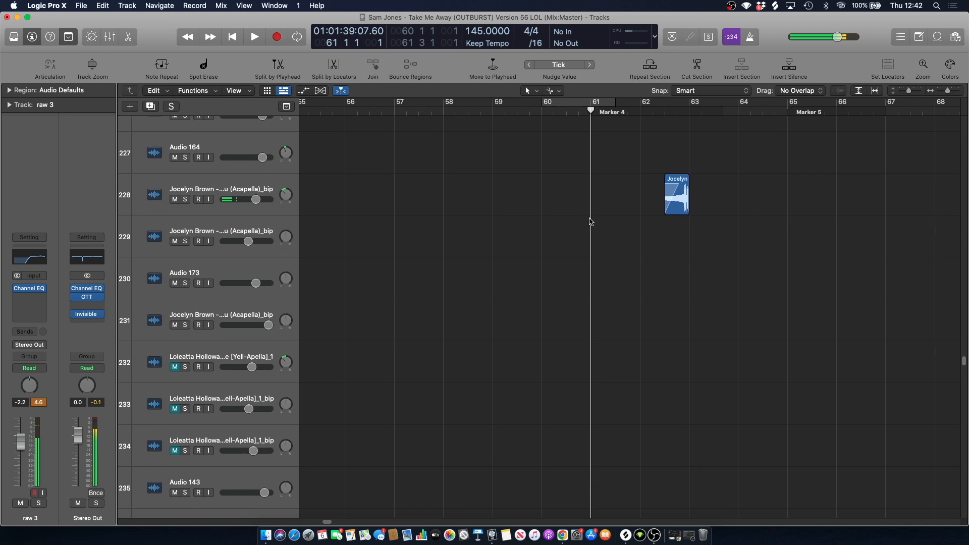
scroll(585, 217, down, 17)
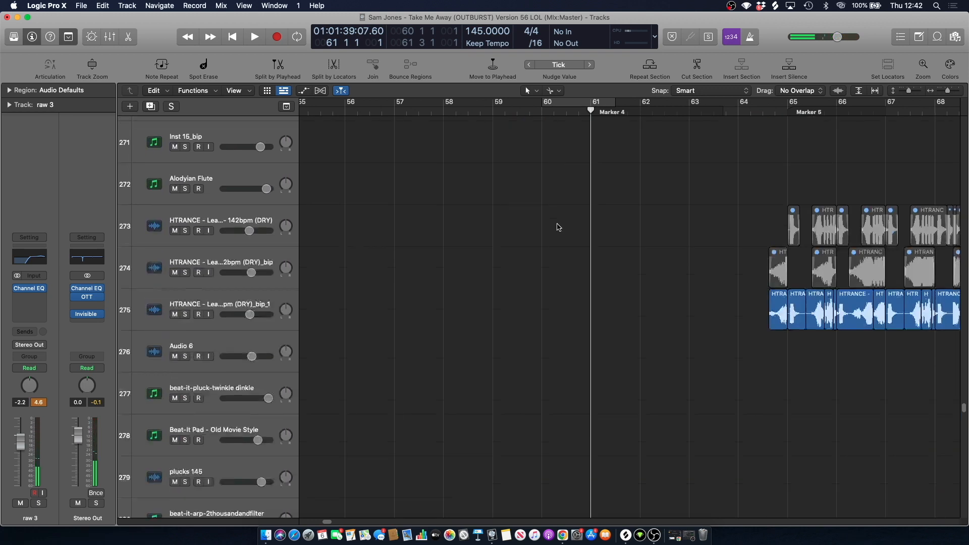
scroll(559, 228, down, 4)
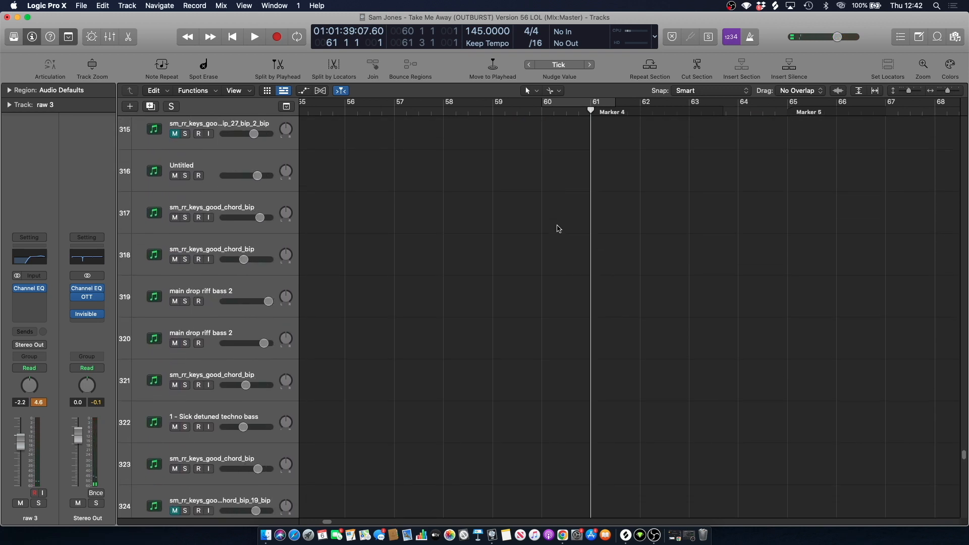
scroll(559, 229, down, 20)
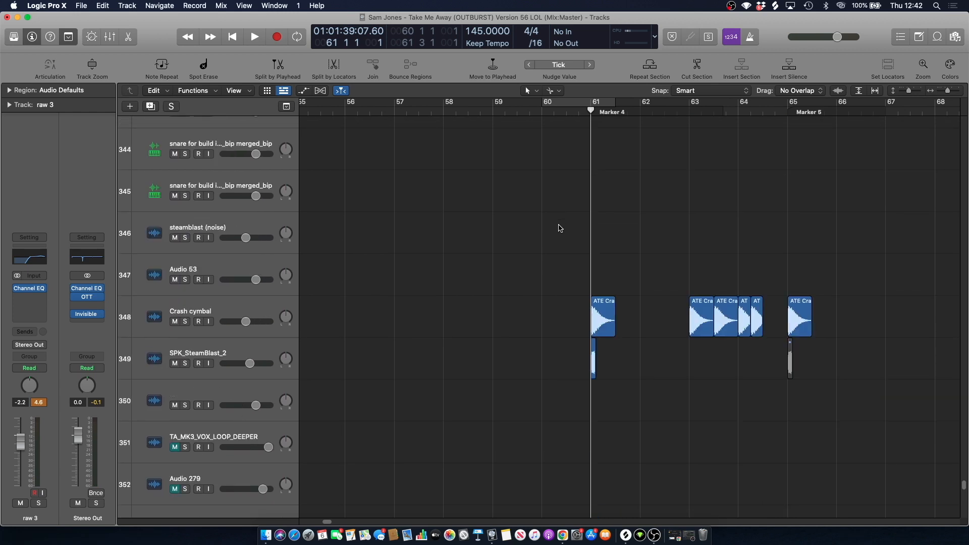
scroll(559, 229, down, 10)
drag(948, 91, 949, 92)
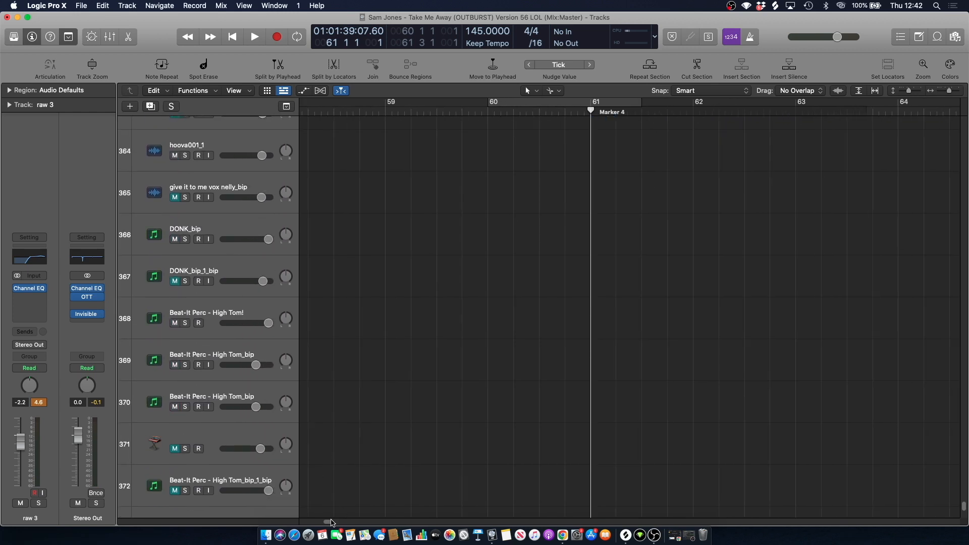
scroll(332, 523, right, 5)
mouse_move(964, 506)
mouse_down()
mouse_move(960, 484)
mouse_move(960, 500)
mouse_up()
drag(953, 435, 941, 296)
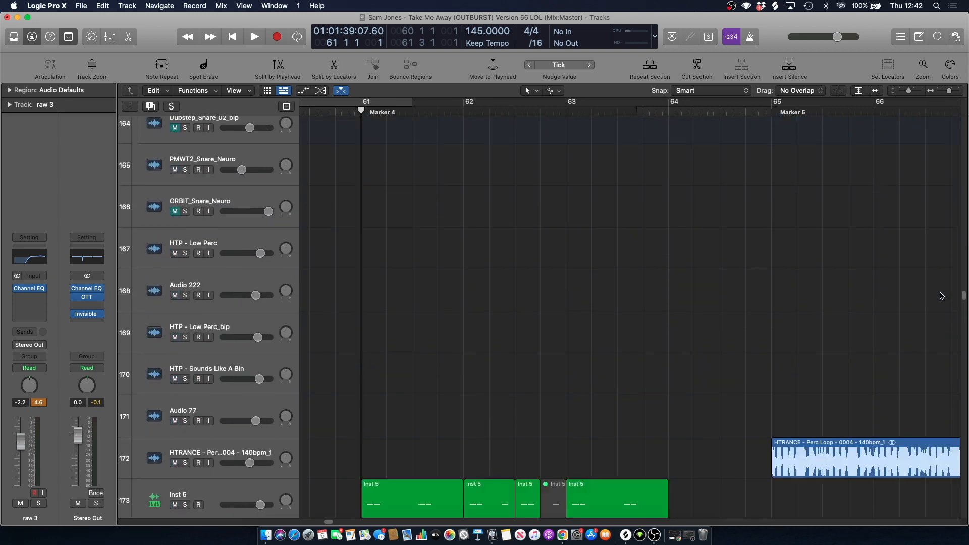
Solo the Inst 5 track, play its regions from just before bar 61, and unsolo it.
scroll(941, 296, down, 5)
click(185, 246)
key(space)
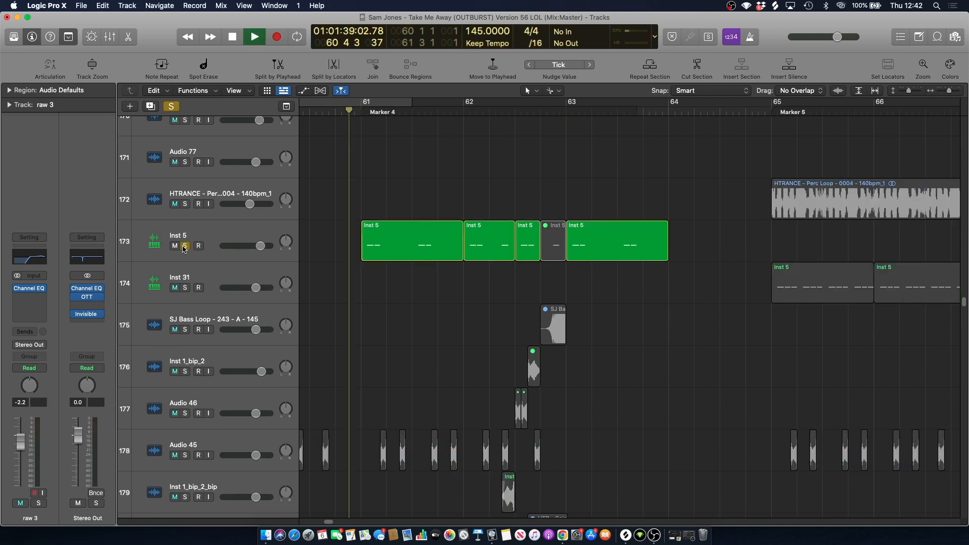
key(space)
click(185, 246)
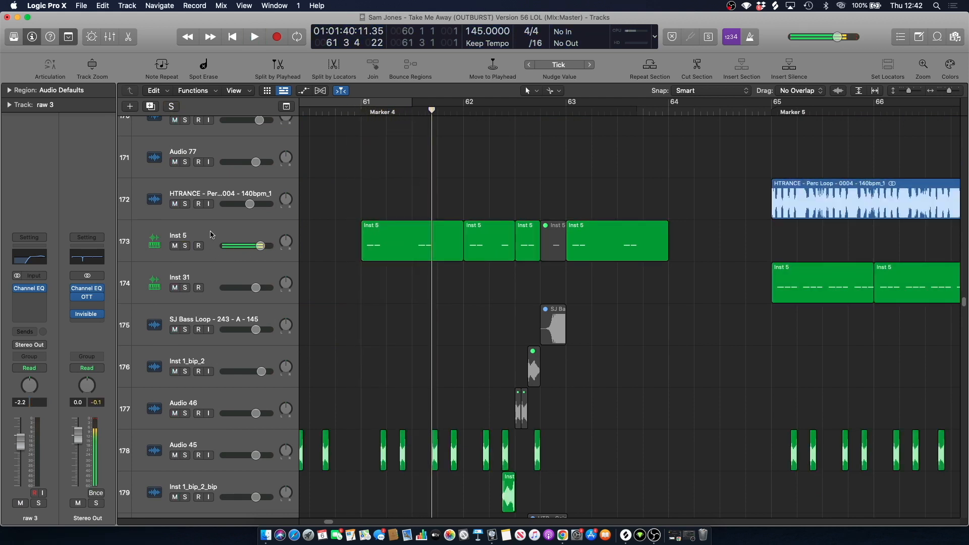
Select the Inst 5 track and play it within the full mix from bar 61.
click(212, 236)
key(shift+space)
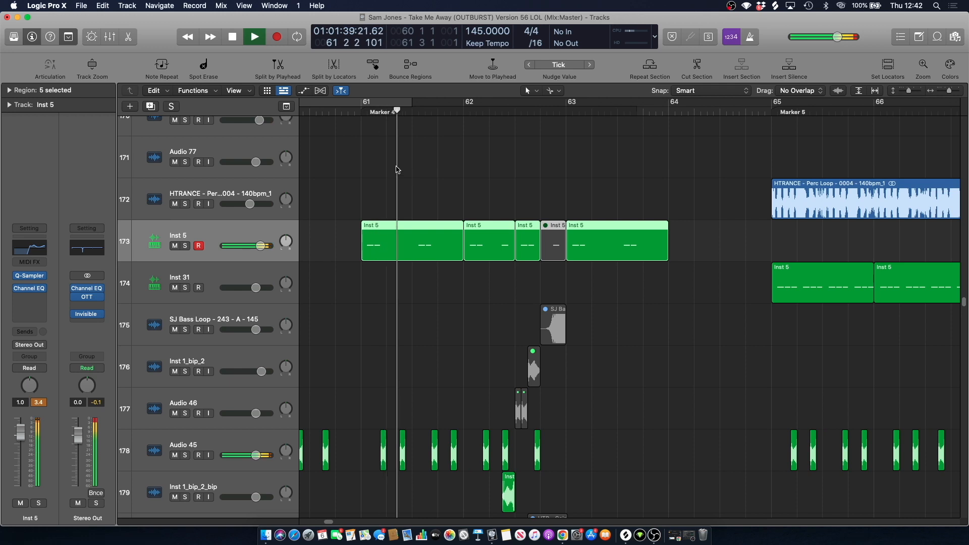
key(space)
Find the hats track stack, solo it for playback from bar 61, and unsolo it.
scroll(434, 231, up, 5)
scroll(433, 231, up, 15)
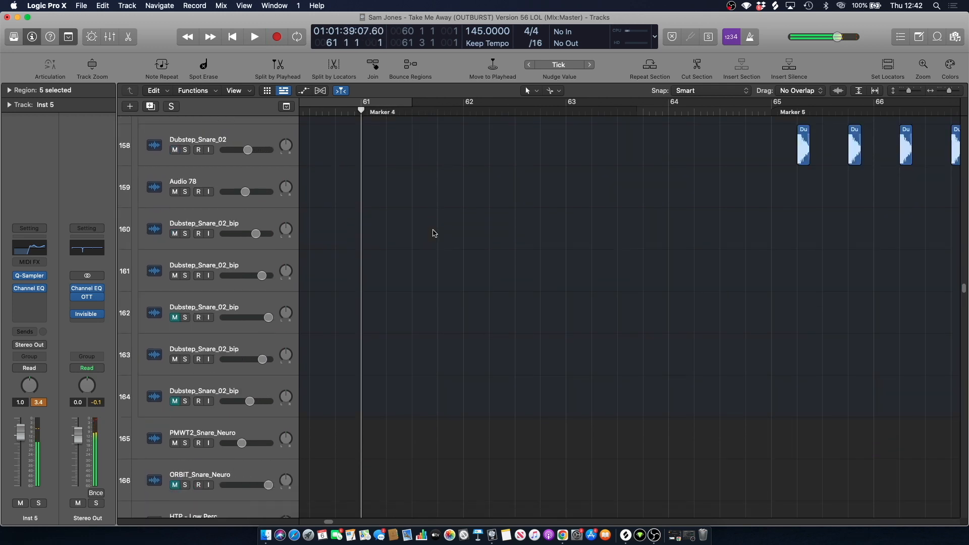
scroll(433, 242, down, 4)
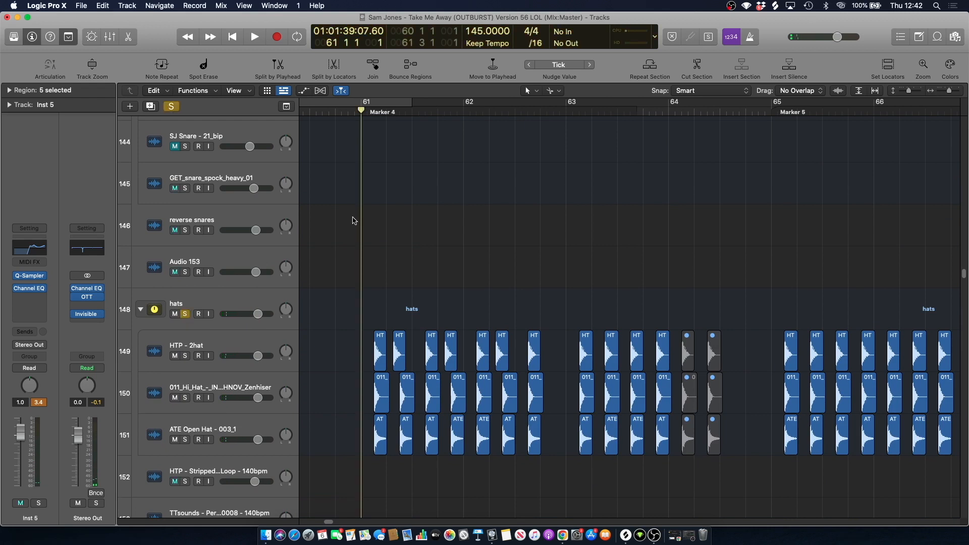
scroll(353, 221, down, 2)
key(space)
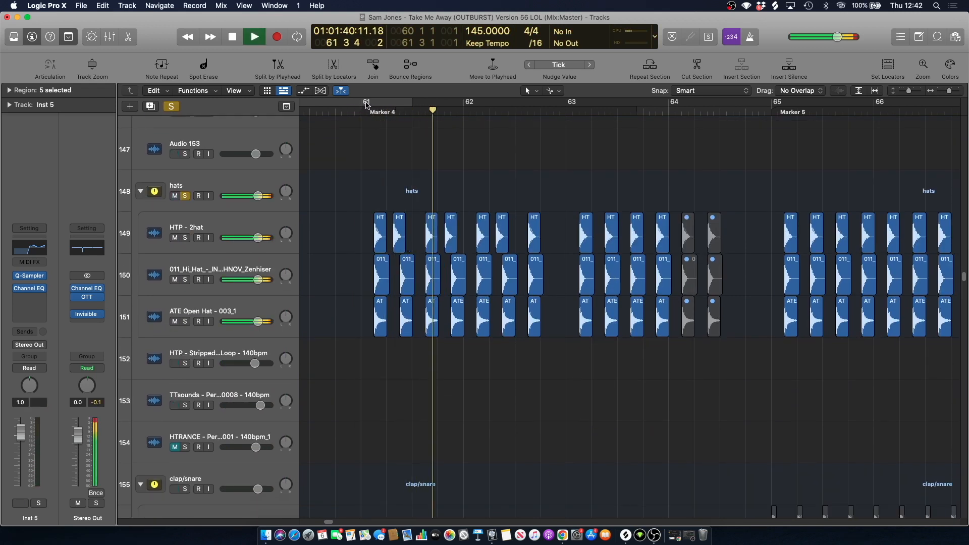
key(space)
click(187, 196)
Find the tp_tdnb_lead_hornets tracks around bars 61 and 62 and play the full mix there.
key(space)
scroll(424, 207, up, 20)
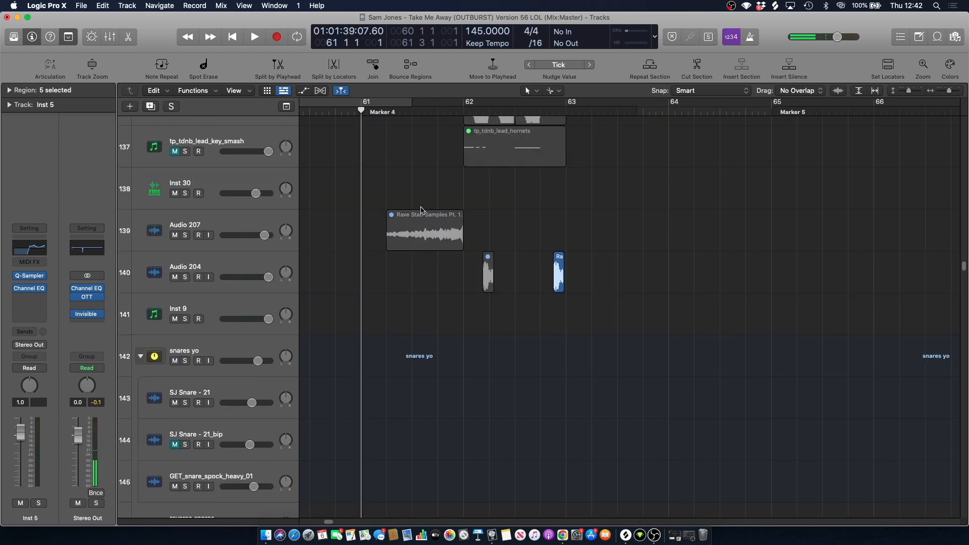
scroll(422, 202, down, 10)
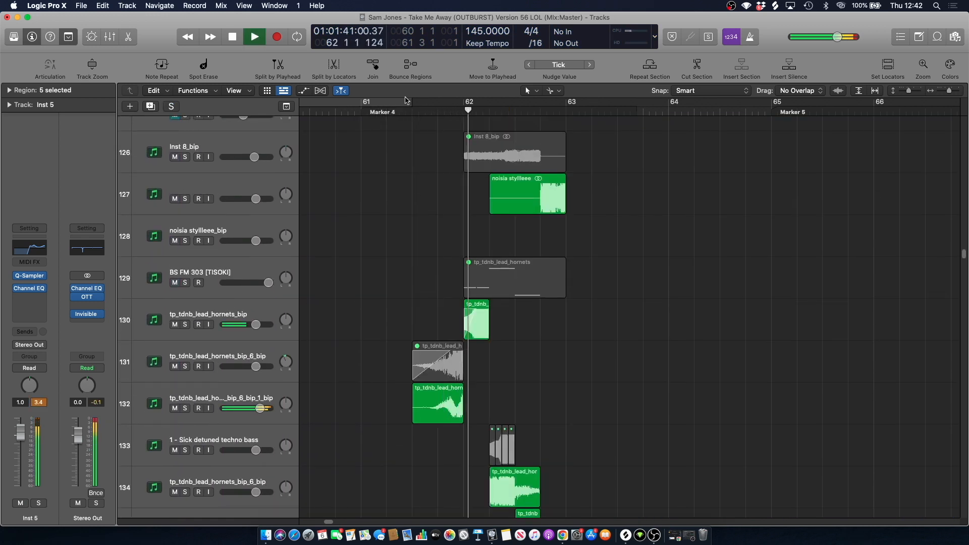
key(space)
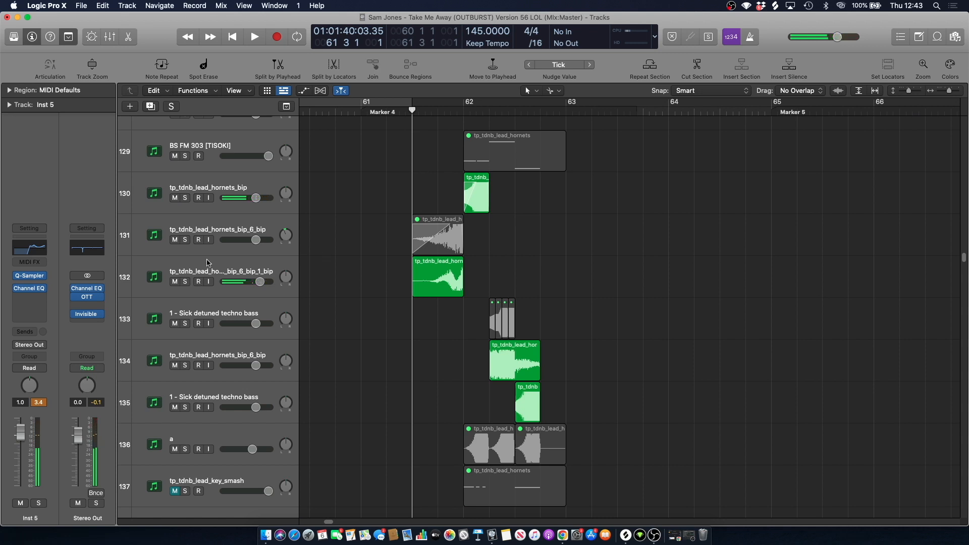
Solo track 132 with the tp_tdnb_lead_hornets region, play it from 61 3 1, and unsolo it.
click(208, 267)
key(s)
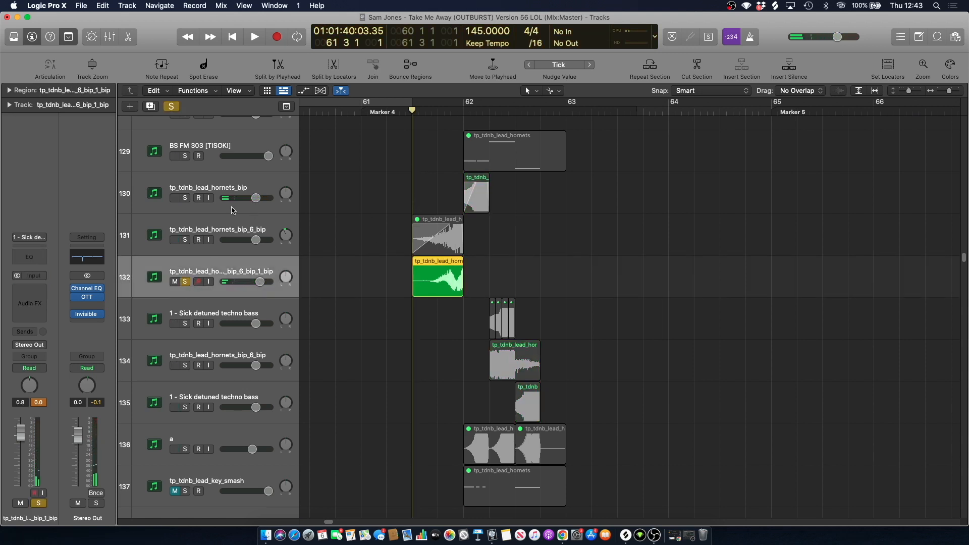
key(space)
key(space)
click(187, 282)
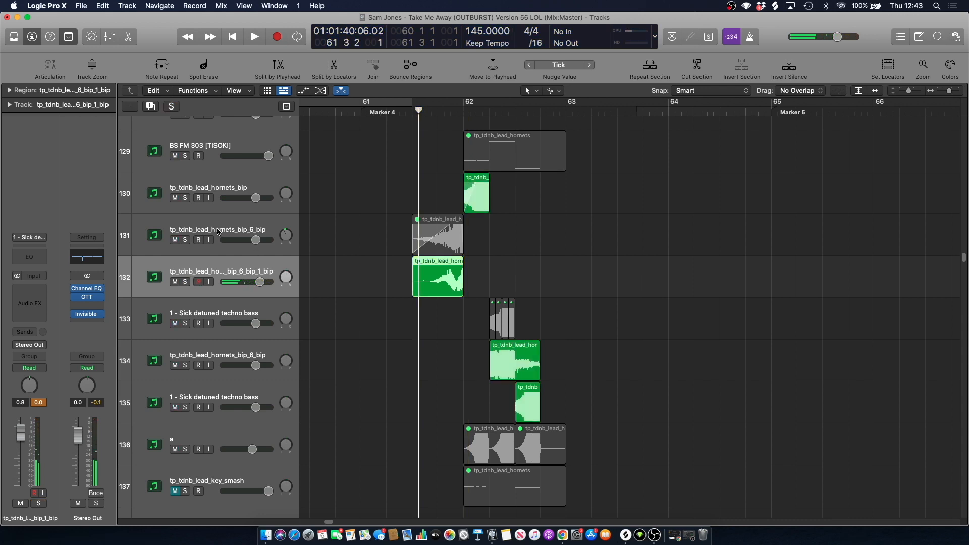
Unmute the region before bar 62 on the tp_tdnb_lead_hornets_bip_6_bip track, and solo the track for playback.
click(222, 224)
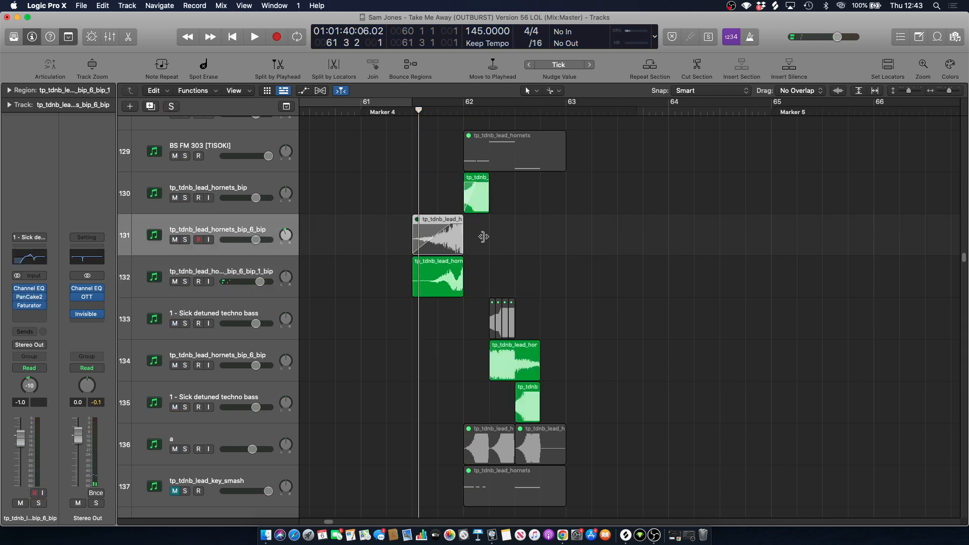
right_click(453, 238)
click(438, 173)
right_click(459, 220)
click(482, 229)
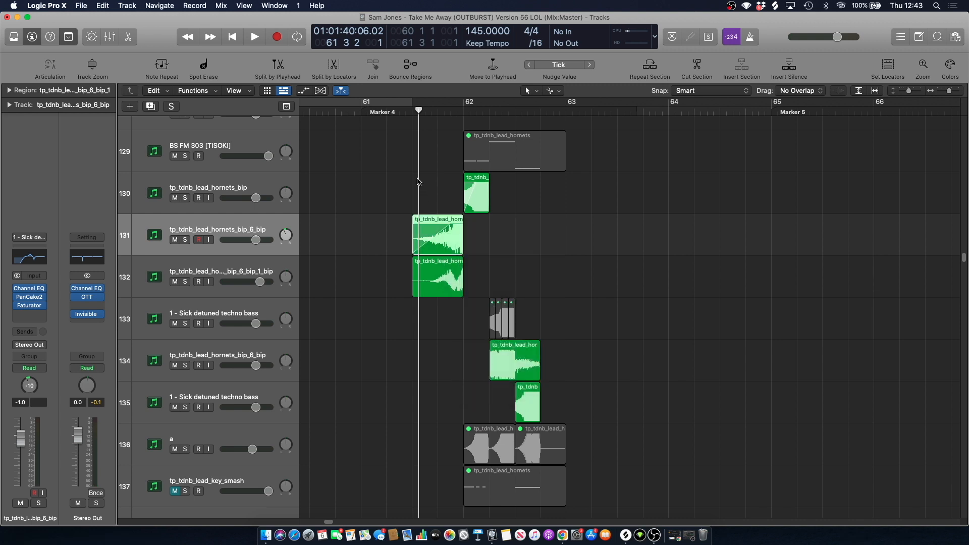
click(186, 240)
key(space)
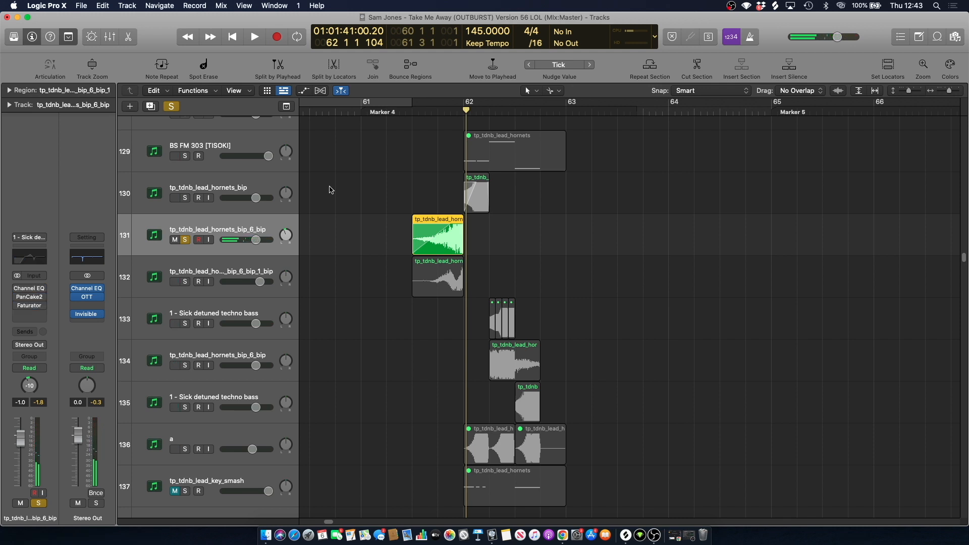
Play the soloed tp_tdnb_lead_hornets_bip_6_bip track from 61 3 1 with its effects bypassed.
click(414, 111)
key(space)
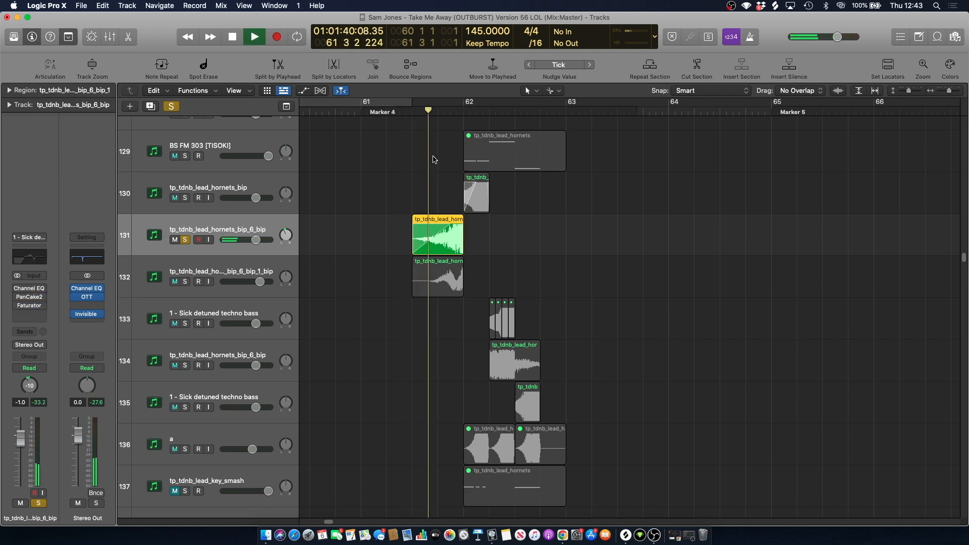
key(space)
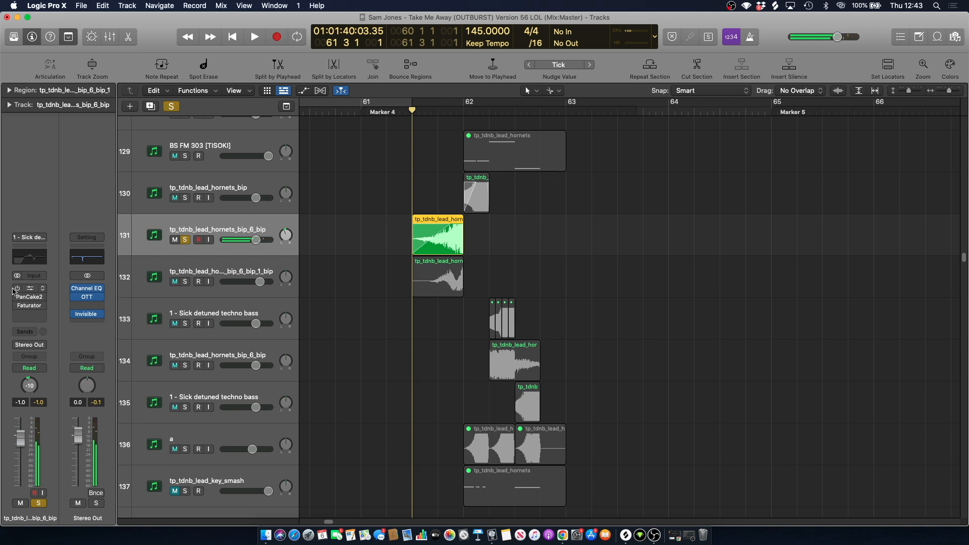
Turn on the Channel EQ of track 131, view its curve, and play the soloed track with it.
click(37, 255)
key(space)
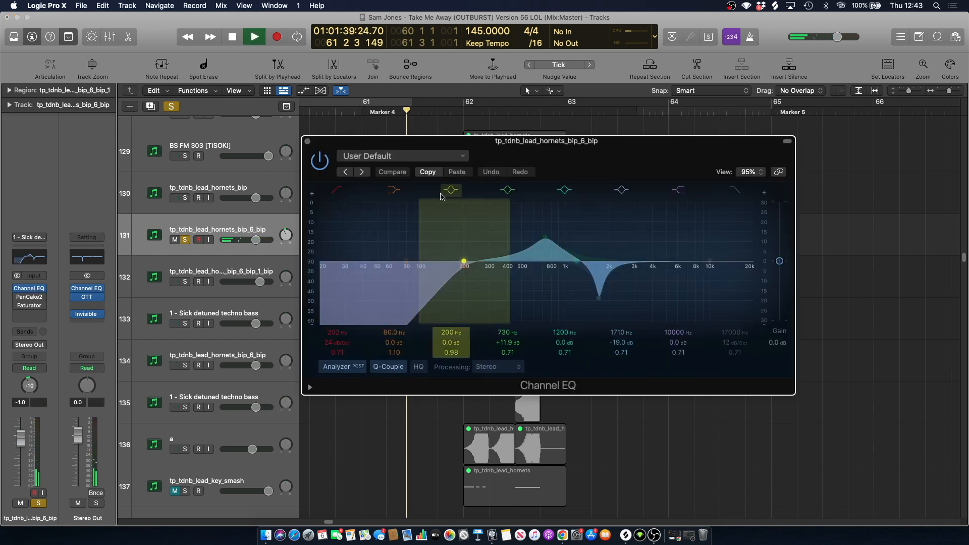
click(308, 142)
key(space)
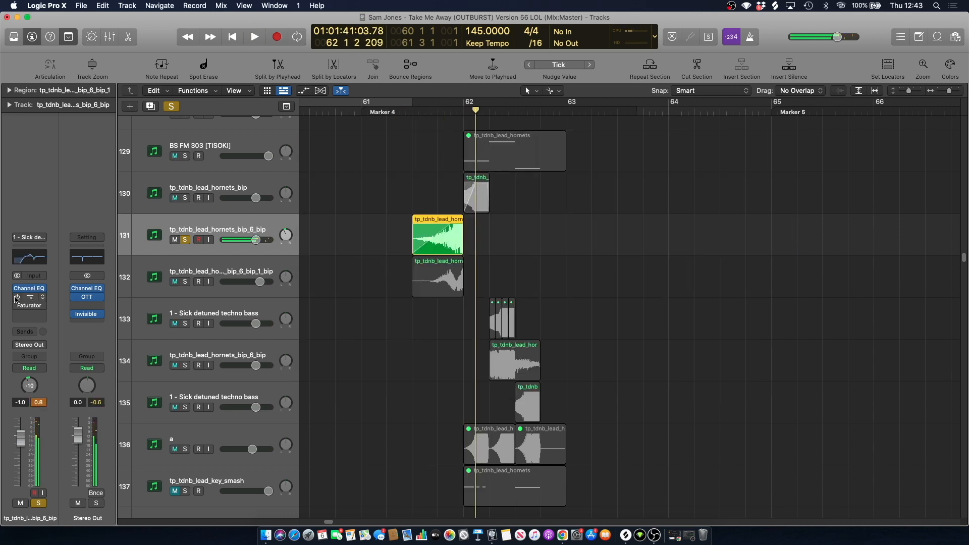
Turn on PanCake2 and Faturator on track 131, play the track with all effects, and clear the solo.
click(35, 307)
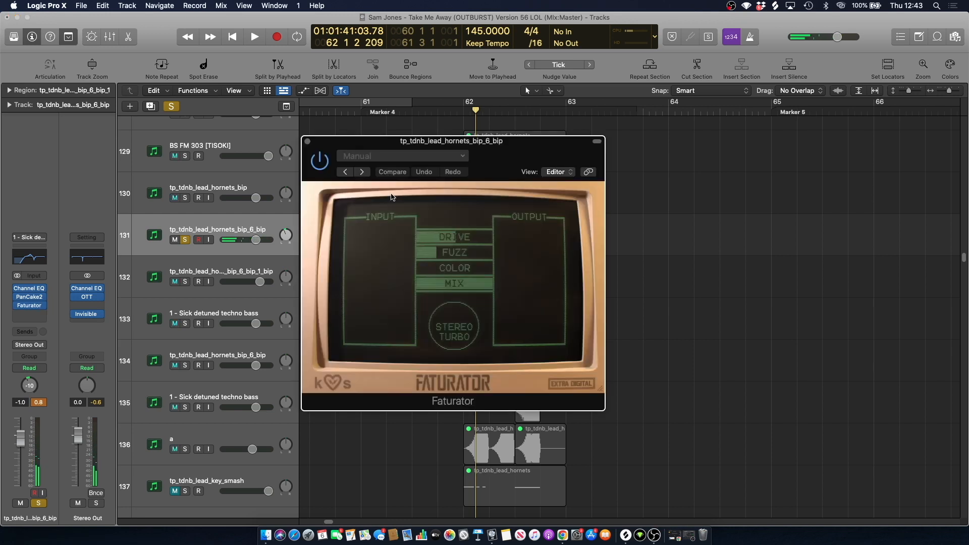
key(space)
key(v)
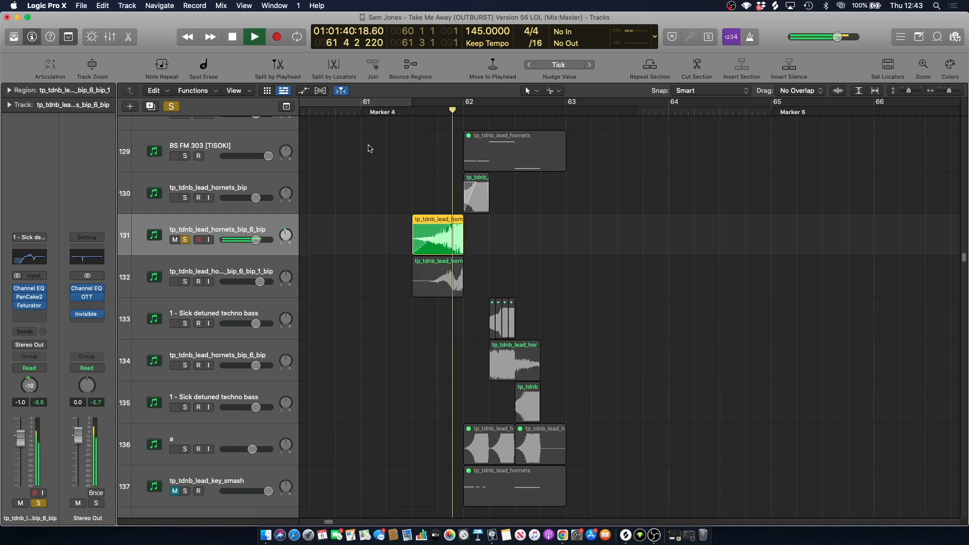
key(space)
click(412, 120)
click(172, 107)
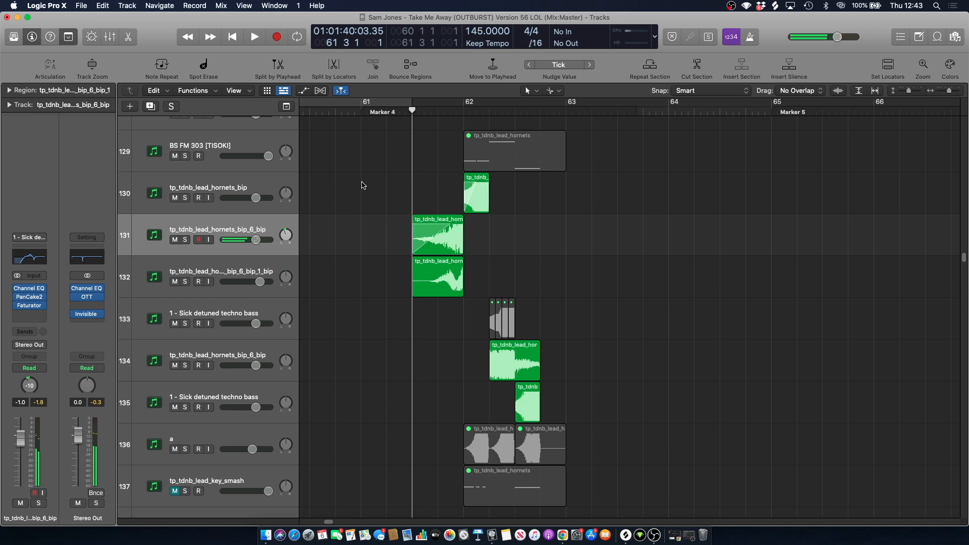
Mute track 131 and play the full mix through bar 62.
click(175, 239)
key(space)
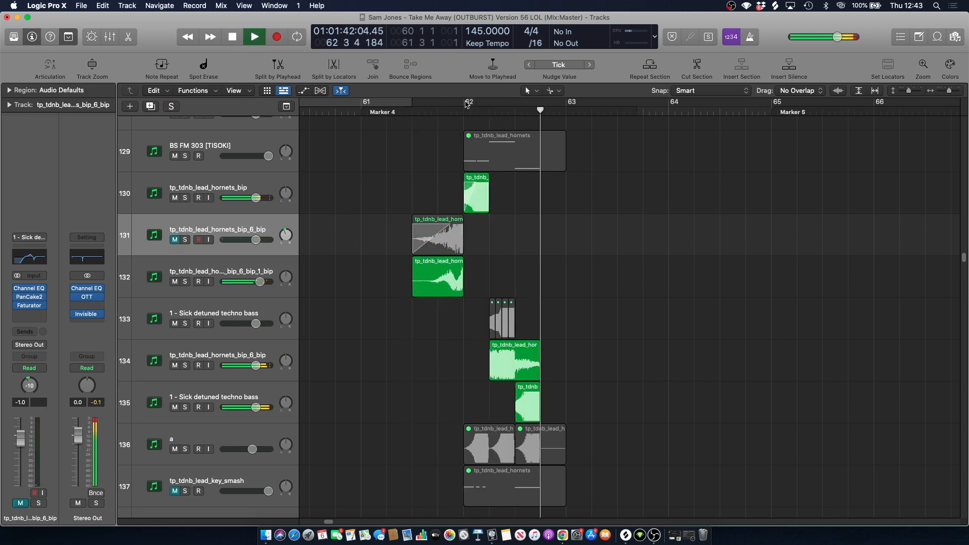
key(space)
Cycle bar 62, solo tracks 130, 134 and 135 together for playback, and clear the solos.
drag(469, 102, 565, 102)
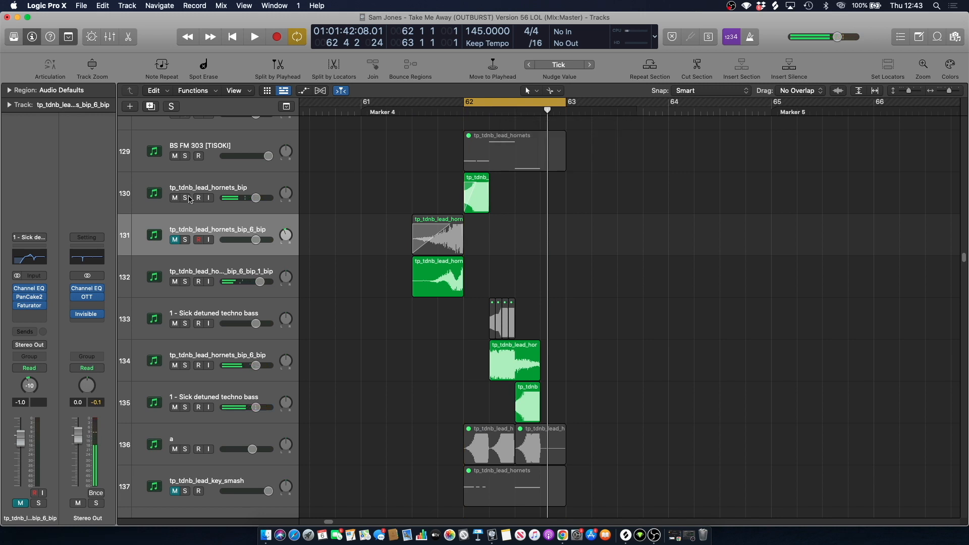
click(185, 198)
click(237, 210)
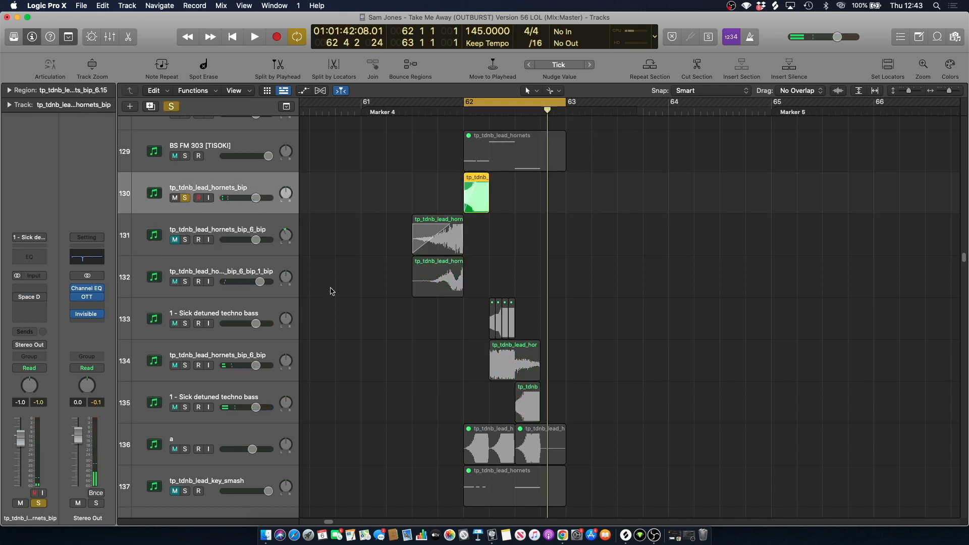
click(186, 365)
click(186, 407)
key(space)
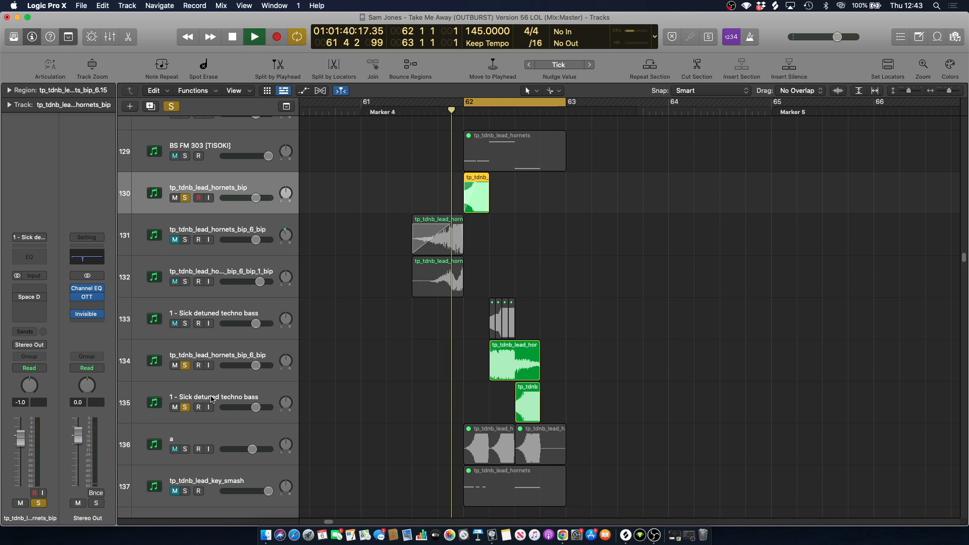
key(space)
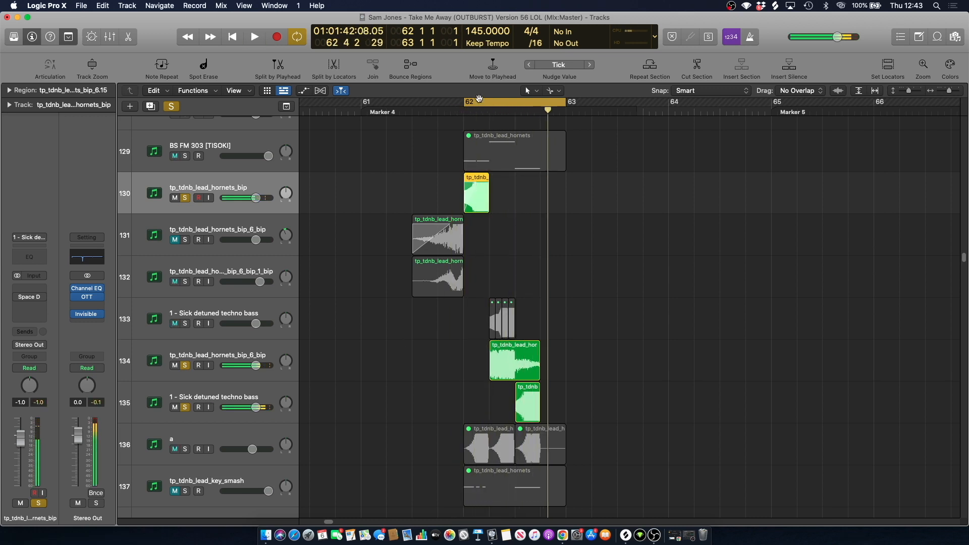
click(172, 107)
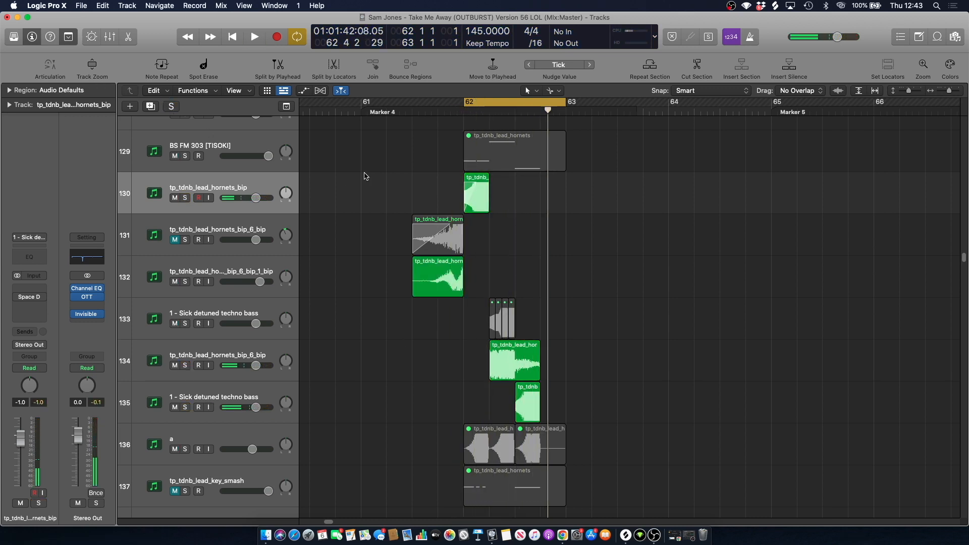
Unmute the tp_tdnb_lead_hornets region on the BS FM 303 [TISOKI] track, and play that track soloed over bar 62.
right_click(467, 139)
click(398, 142)
click(250, 141)
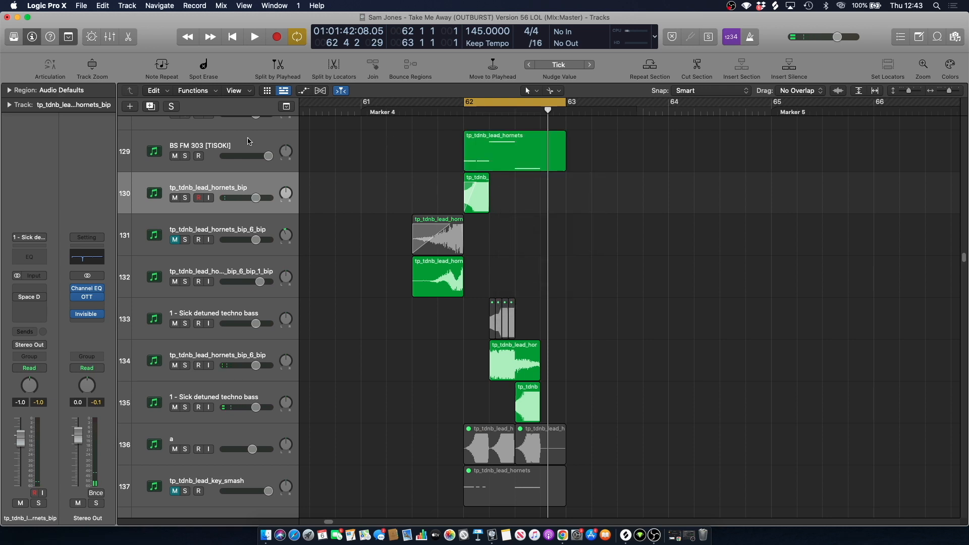
click(186, 156)
scroll(384, 153, up, 2)
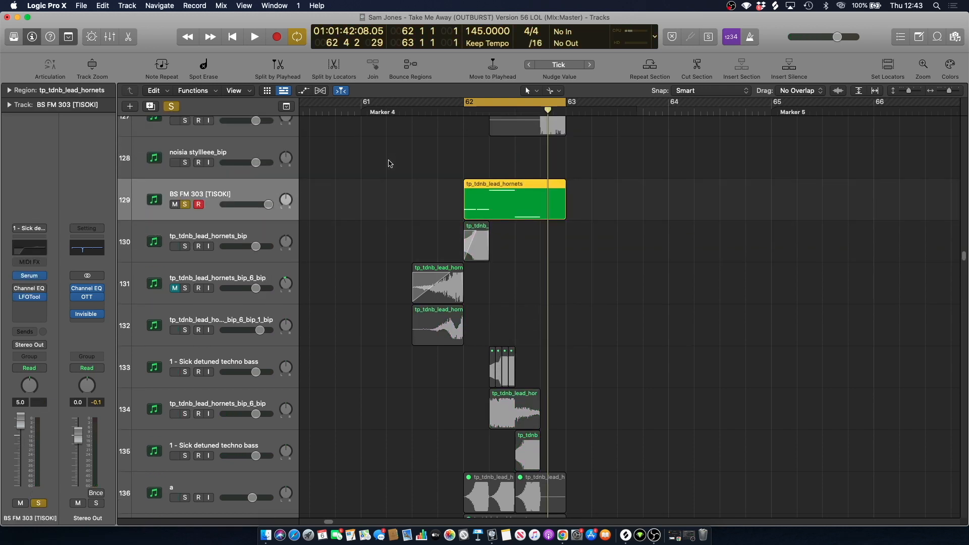
key(space)
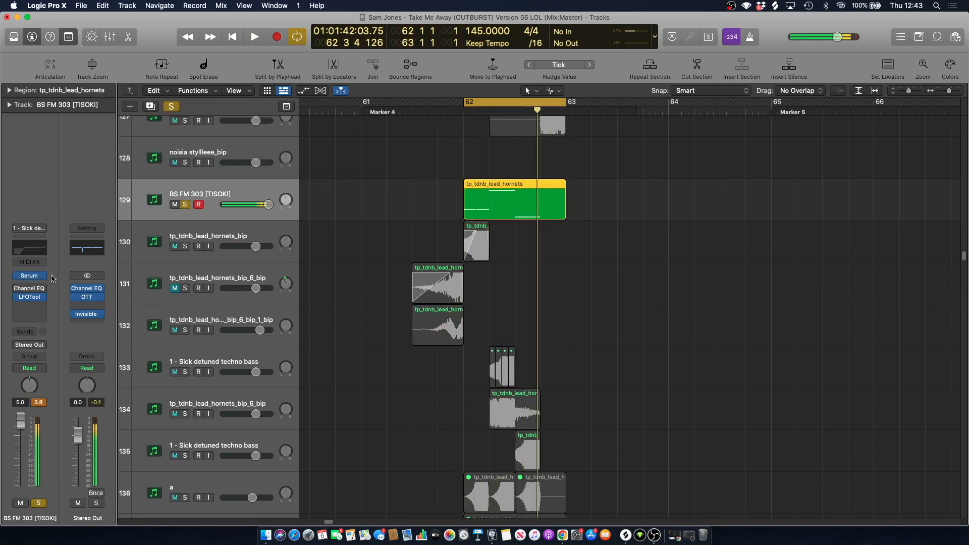
View the Serum patch on the BS FM 303 [TISOKI] track, close it, and replay the soloed track.
key(v)
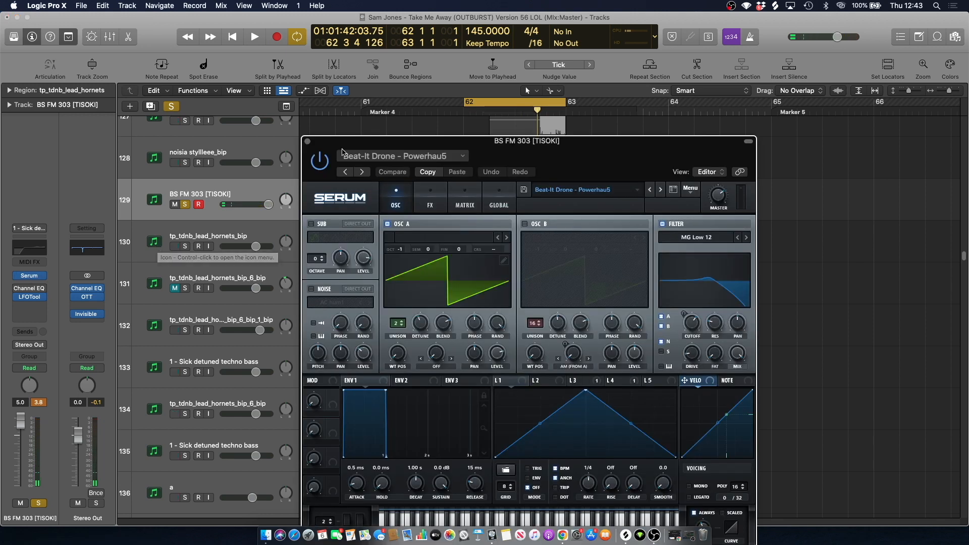
click(308, 141)
click(407, 166)
key(space)
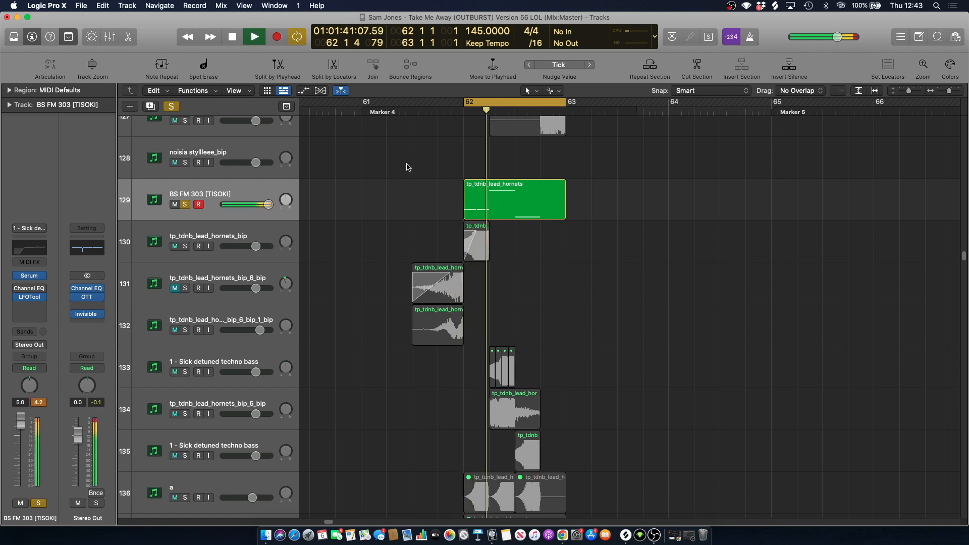
key(space)
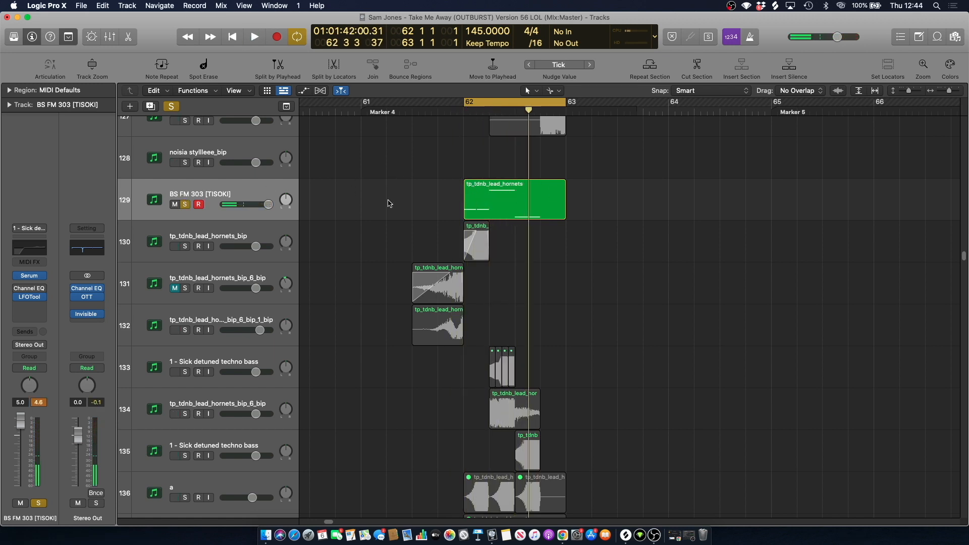
key(space)
key(space)
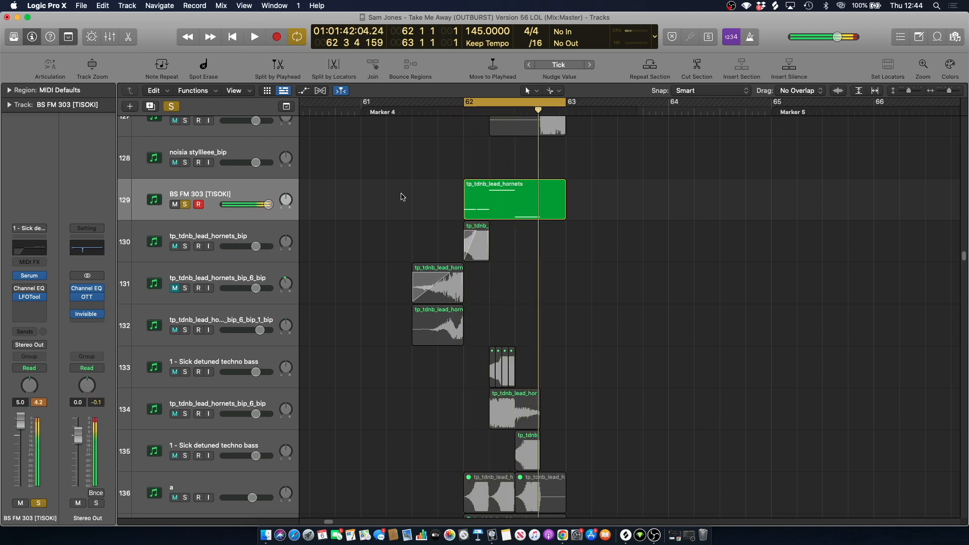
Examine the MIDI notes of the BS FM 303 [TISOKI] region in the Piano Roll, and close the editor.
key(p)
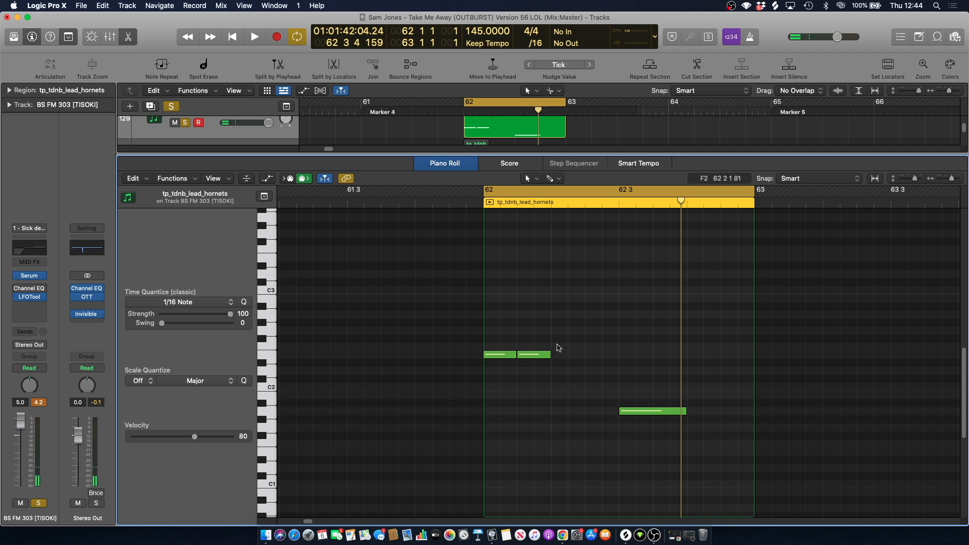
scroll(560, 347, up, 3)
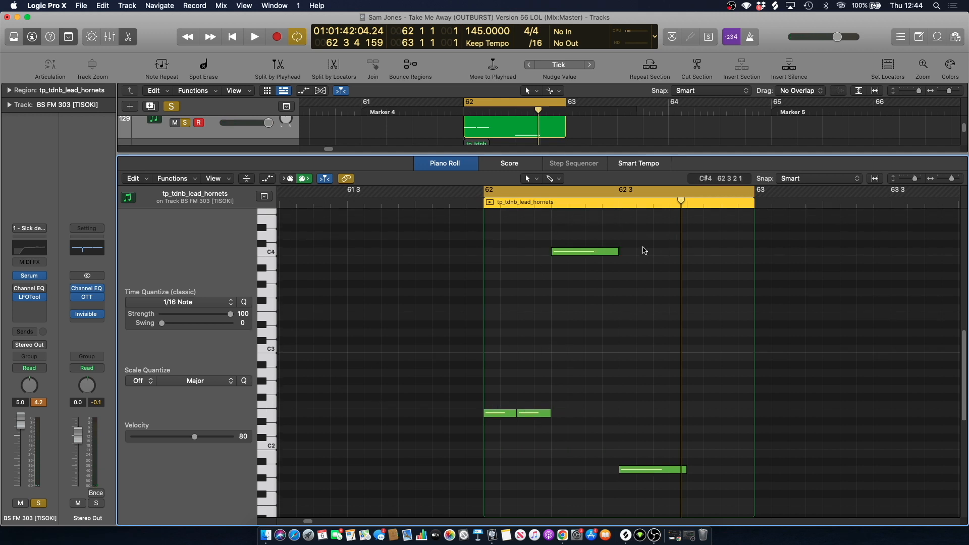
scroll(633, 422, down, 1)
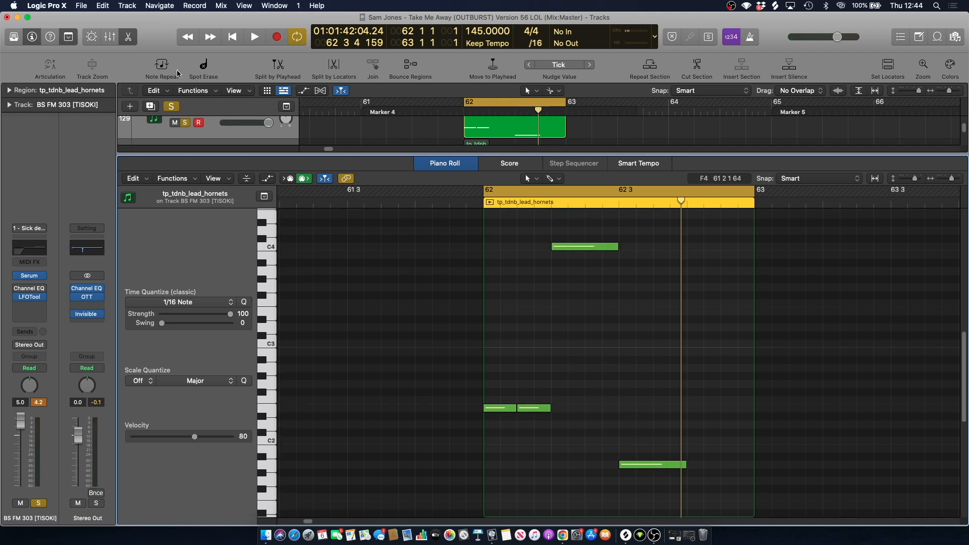
click(128, 36)
Play the soloed BS FM 303 [TISOKI] track once more, then unsolo and mute it.
key(space)
scroll(391, 187, up, 5)
click(380, 191)
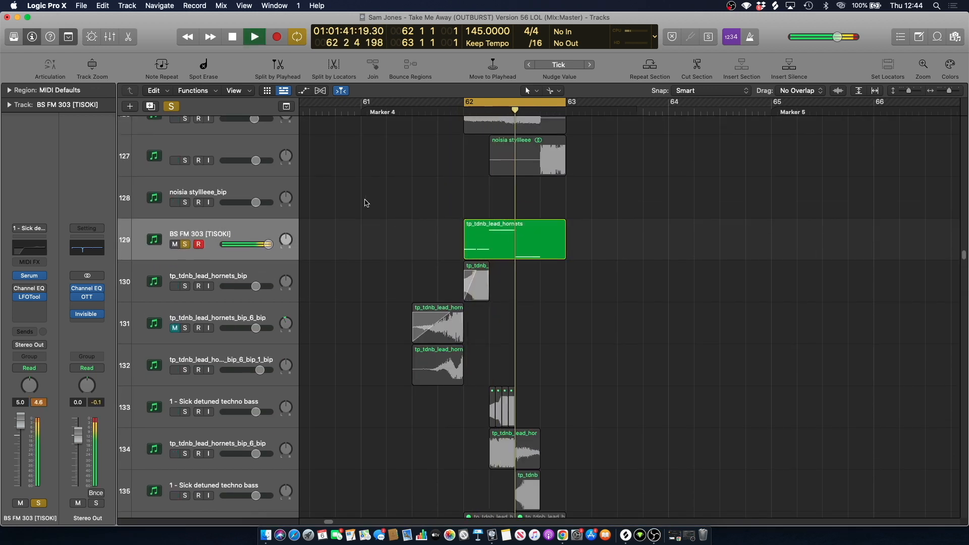
key(space)
click(186, 245)
click(200, 238)
click(174, 244)
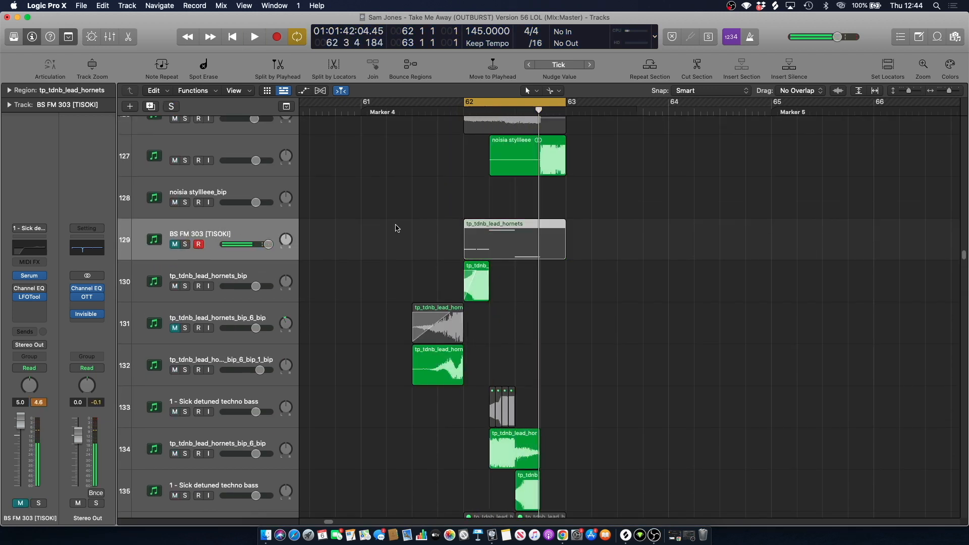
Solo tracks 130, 132, 134 and 135 together, play them through bar 62, and clear the solos.
scroll(394, 242, up, 1)
click(186, 376)
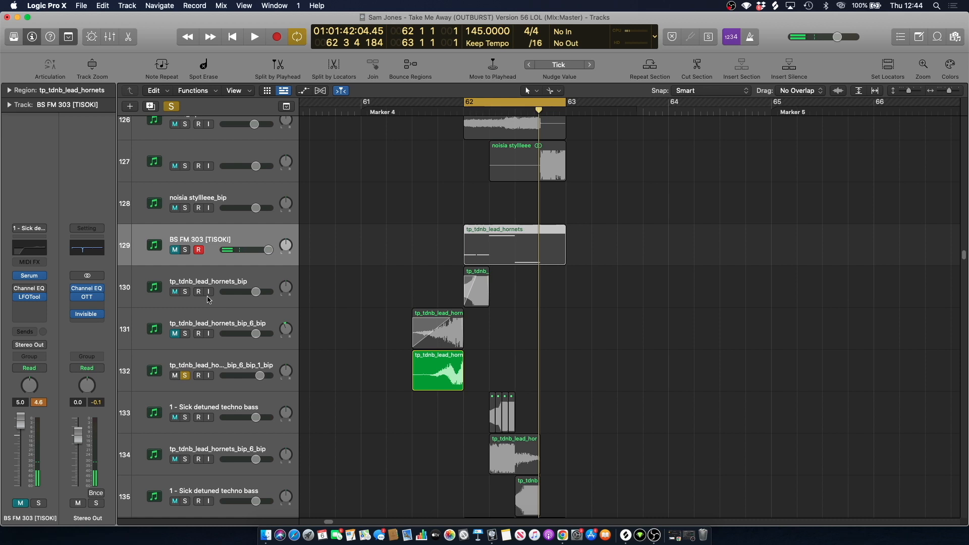
click(184, 460)
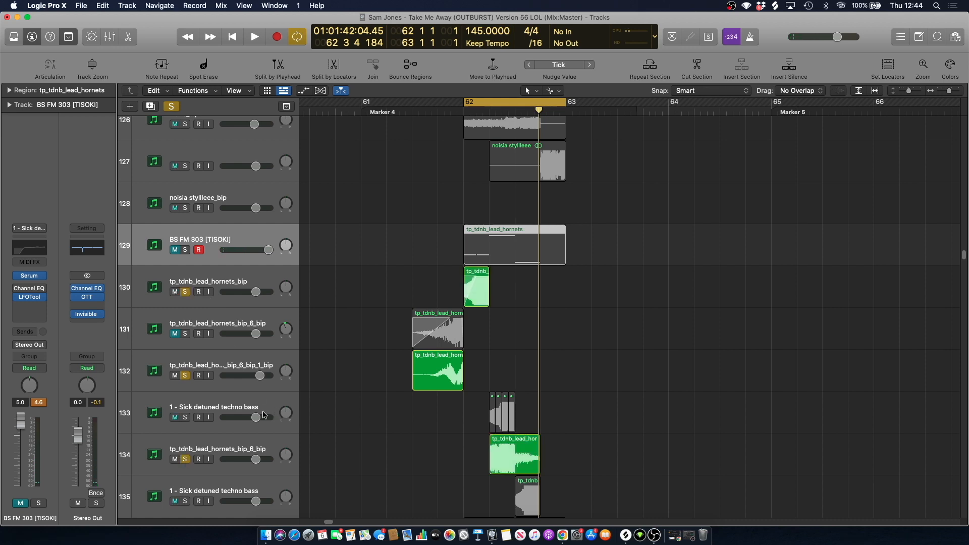
scroll(307, 396, down, 3)
scroll(357, 340, up, 5)
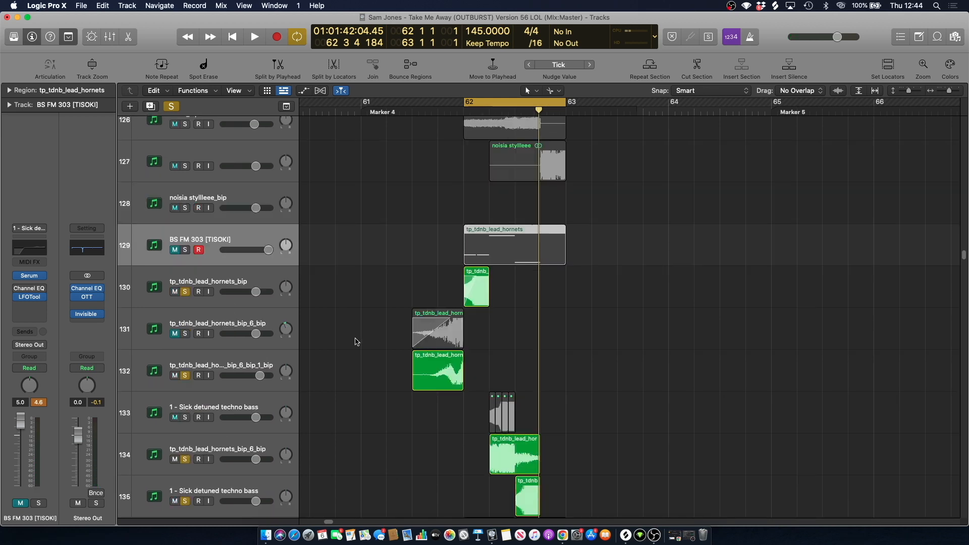
key(space)
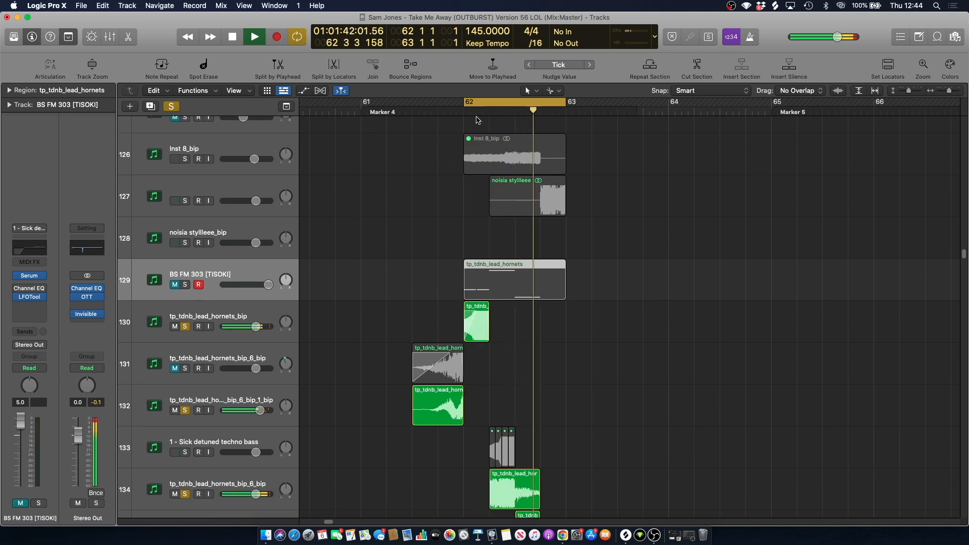
key(space)
click(171, 106)
Solo track 134, tp_tdnb_lead_hornets_bip_6_bip, play it through bar 62, and unsolo it.
scroll(381, 162, down, 3)
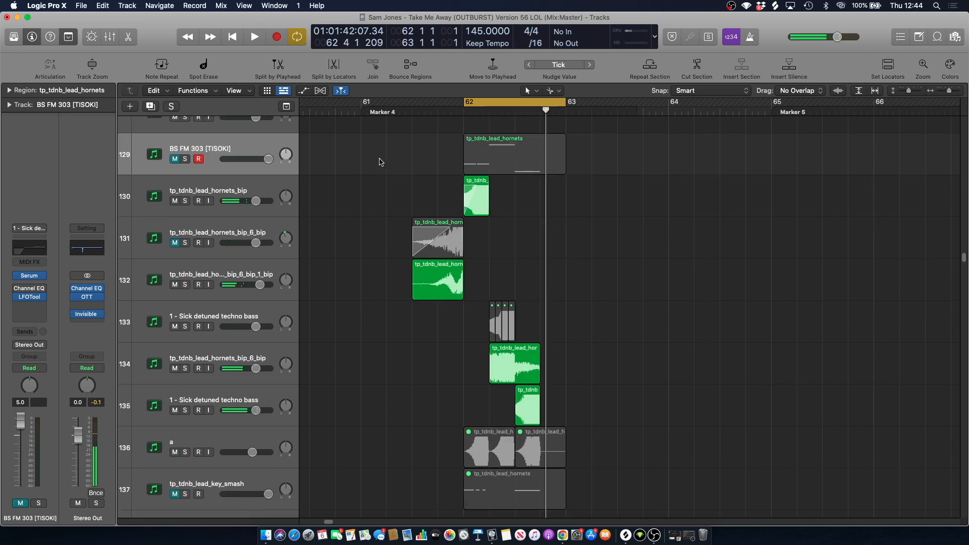
click(194, 358)
key(s)
key(space)
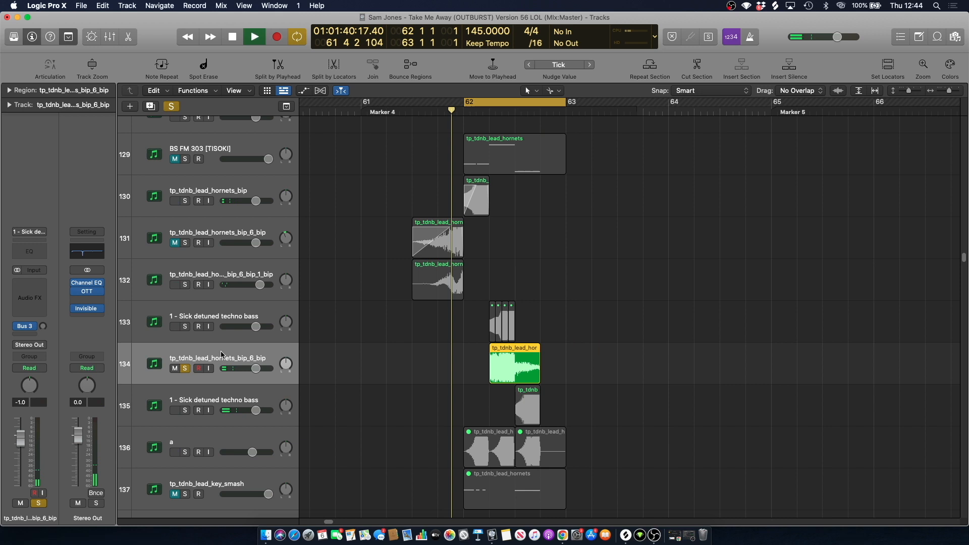
key(space)
key(s)
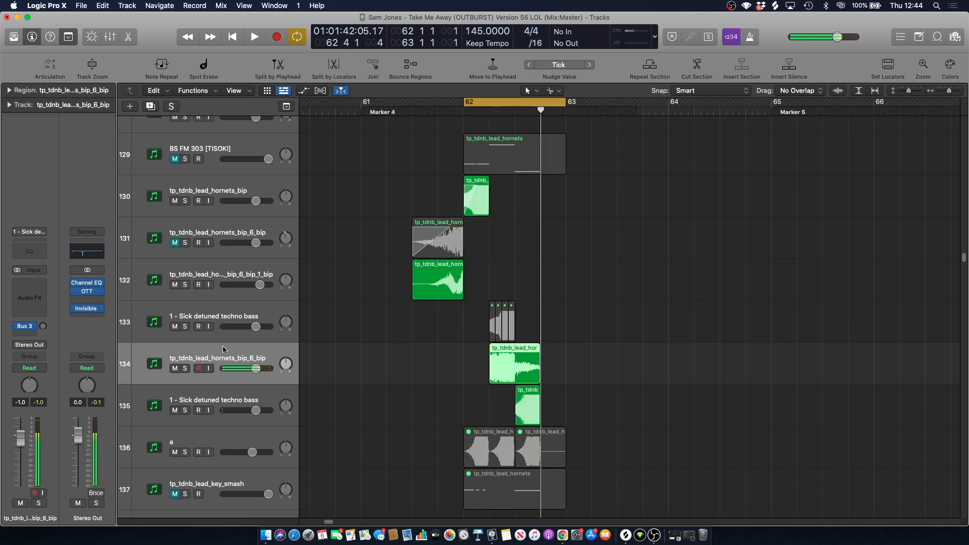
Turn off the cycle range and play the full mix from 61 4 1 through bar 62.
click(451, 108)
scroll(412, 191, up, 4)
drag(437, 109, 426, 109)
click(440, 109)
scroll(426, 147, up, 2)
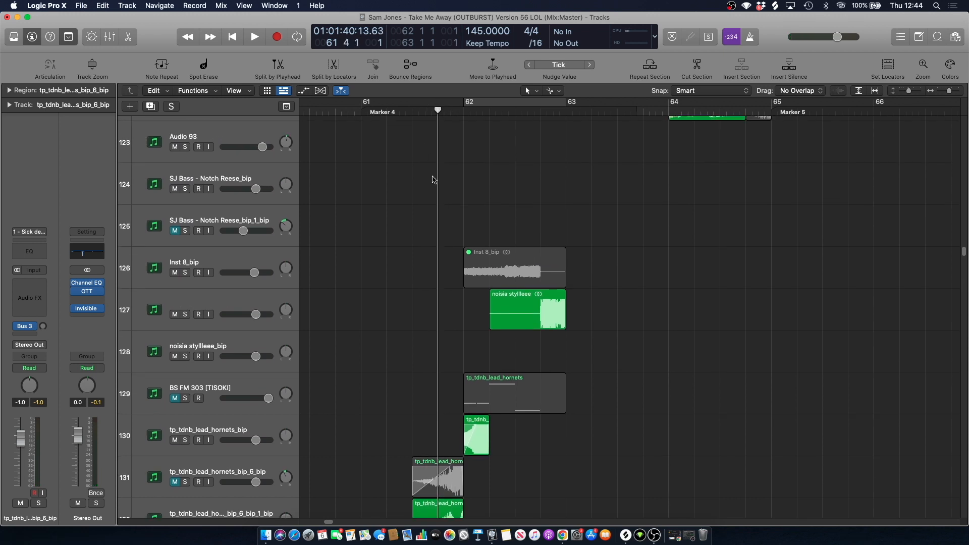
scroll(436, 181, up, 10)
scroll(454, 167, down, 9)
key(space)
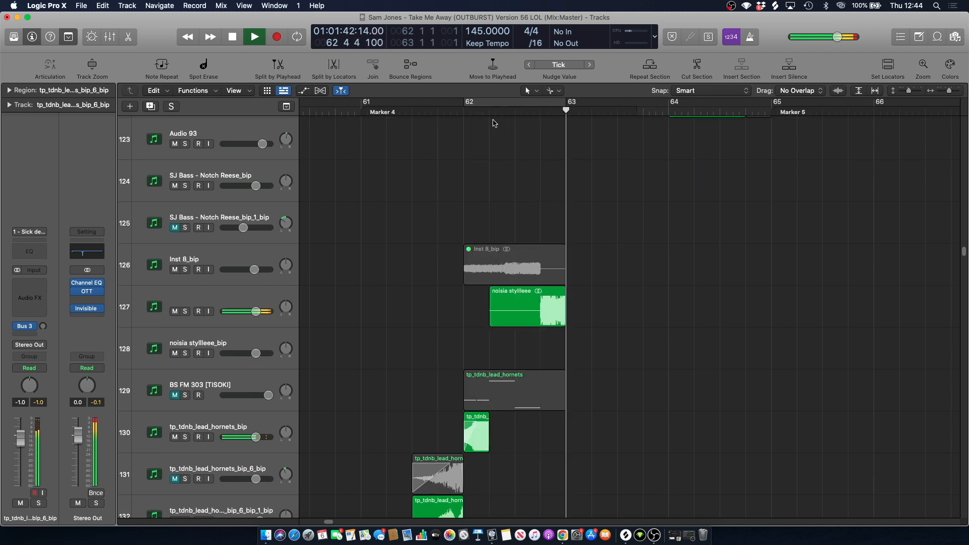
key(space)
Solo track 127 with the noisia styllleee region, play it through bar 62, and unsolo it.
scroll(394, 239, down, 2)
click(195, 268)
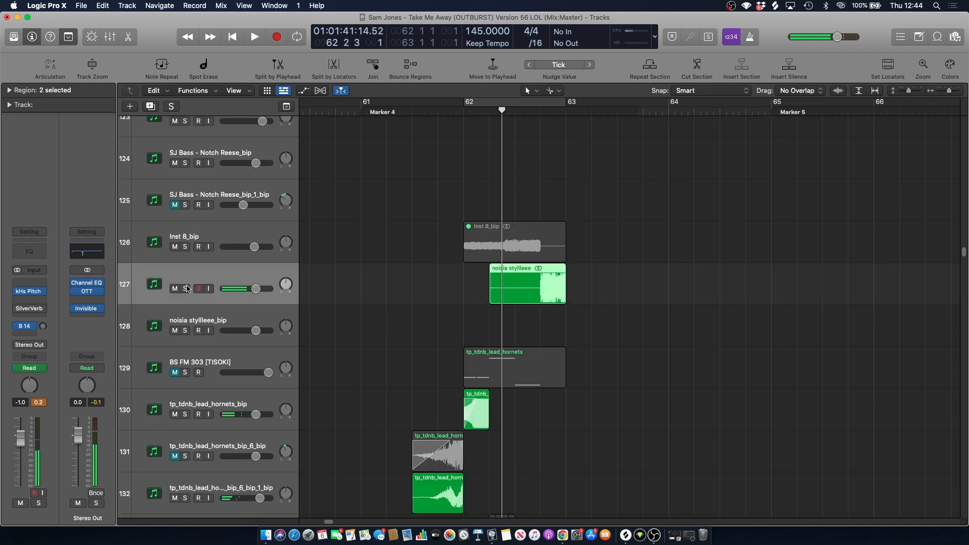
key(s)
key(space)
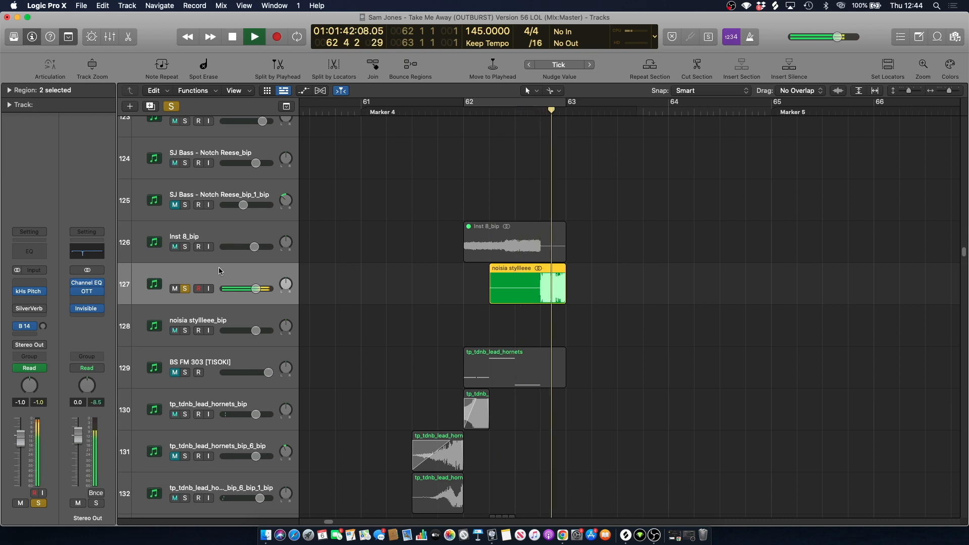
key(space)
click(186, 289)
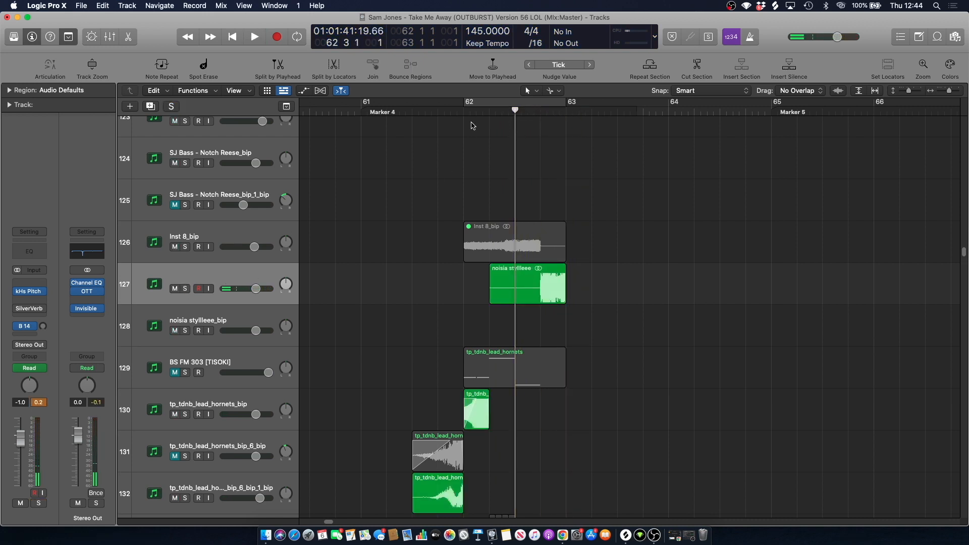
Play the full mix from the end of bar 61 through bar 62 into bar 63.
scroll(481, 177, down, 10)
key(space)
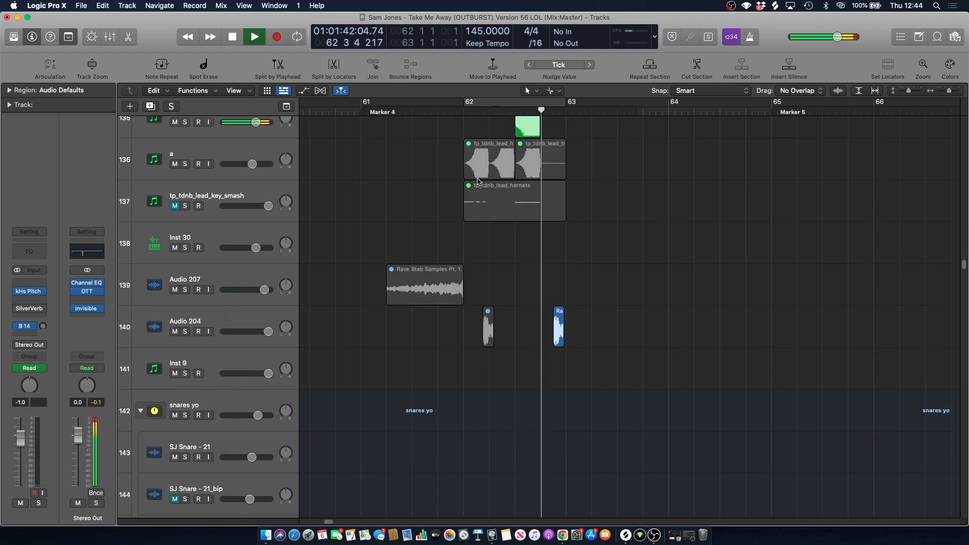
key(space)
key(space)
key(space)
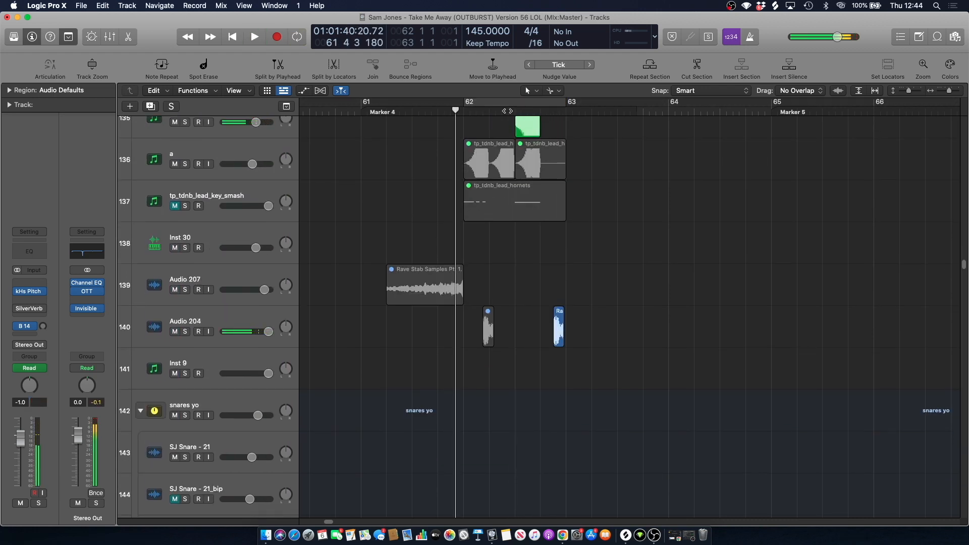
key(space)
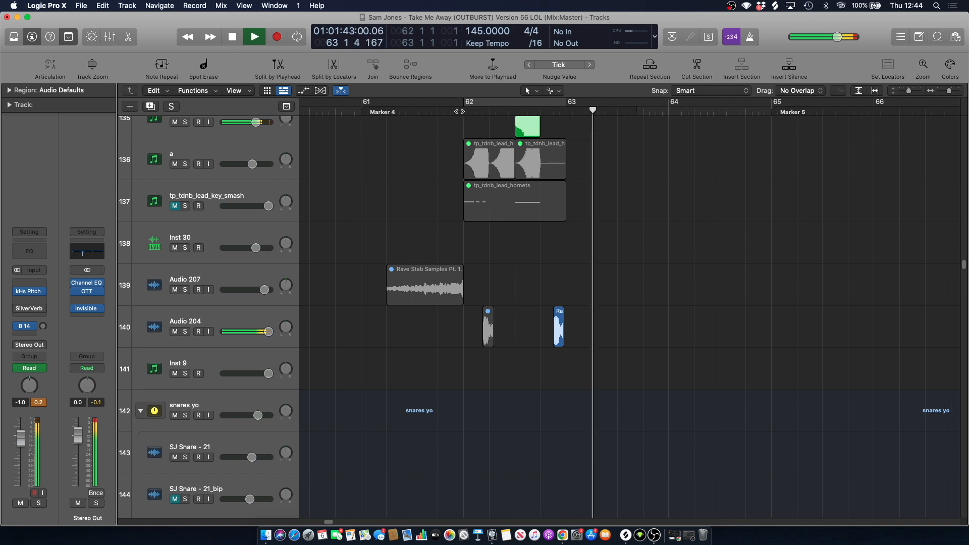
Solo track 140, Audio 204, play its short stabs through bar 62, and unsolo it.
scroll(443, 208, down, 5)
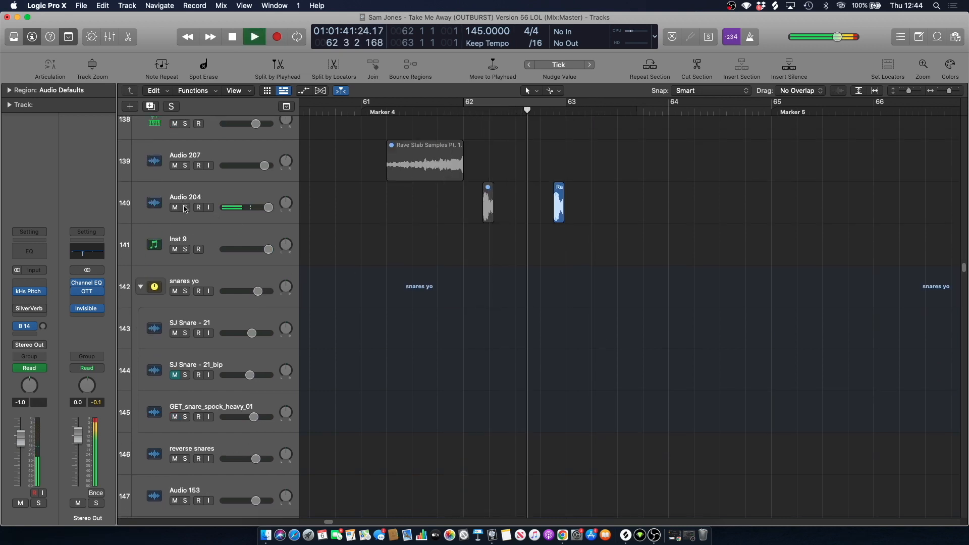
click(186, 207)
click(201, 198)
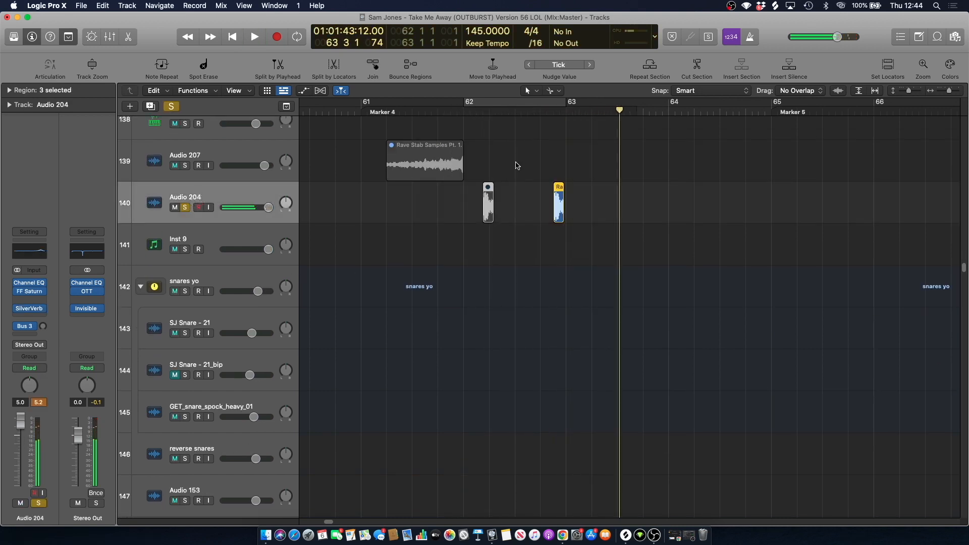
click(542, 110)
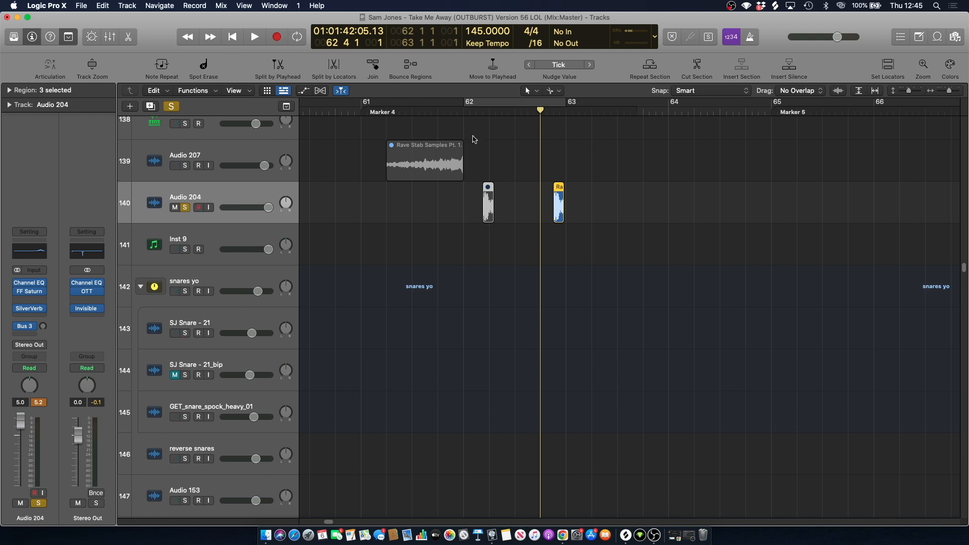
click(185, 208)
key(space)
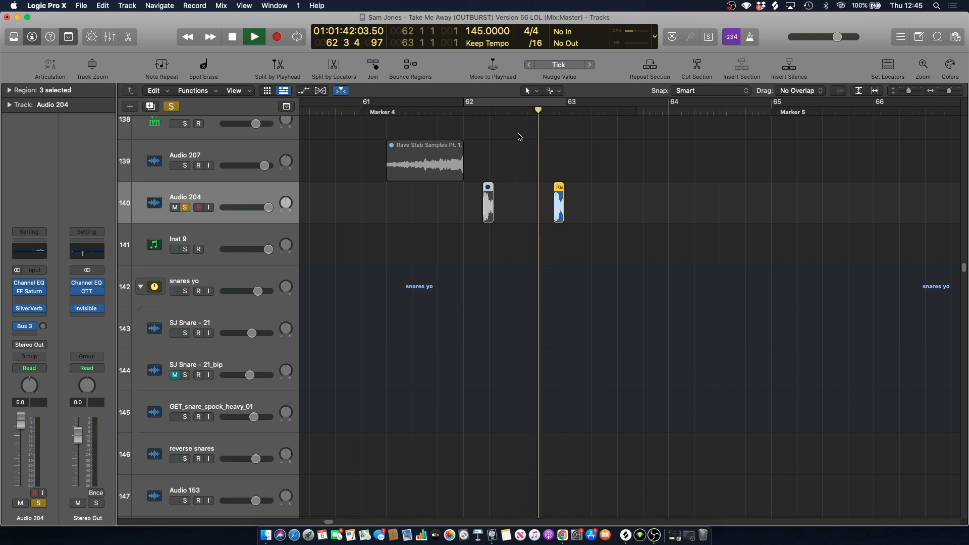
key(space)
Play the full mix through the transition into bar 63 and return the playhead to 62 4 1.
scroll(498, 152, up, 10)
scroll(497, 155, up, 20)
key(space)
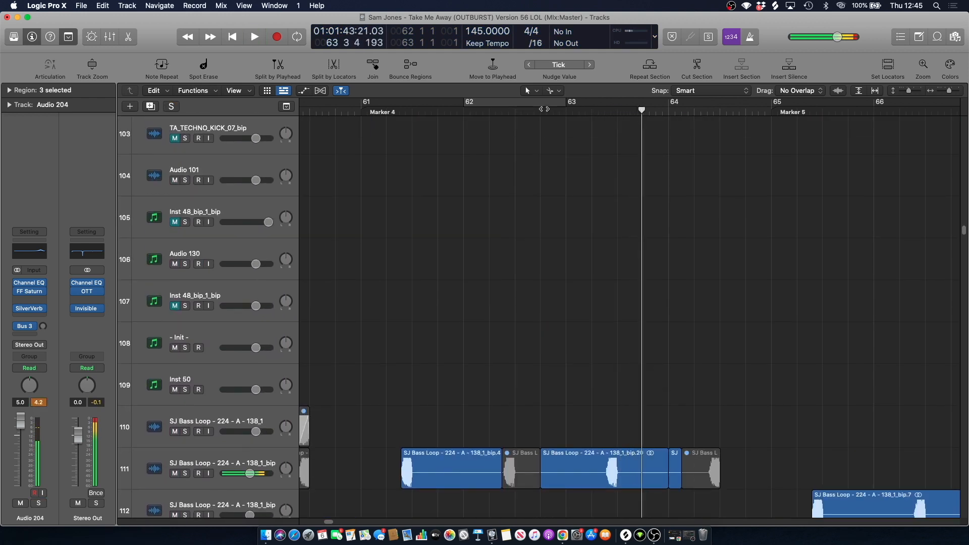
click(540, 109)
Solo track 35, Audio 59, play its chopped regions through bar 63 from 62 4 1, and unsolo it.
scroll(534, 174, up, 20)
drag(966, 206, 956, 153)
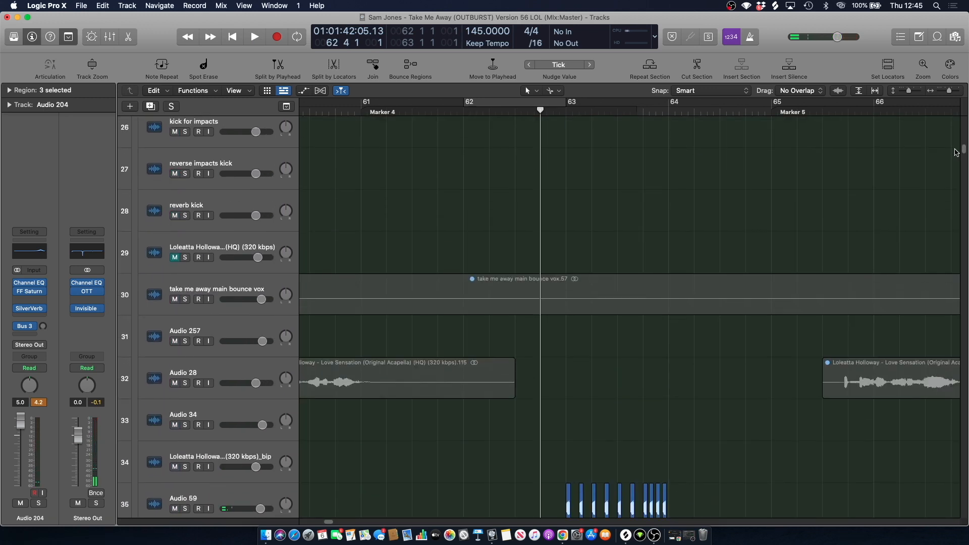
scroll(507, 310, down, 5)
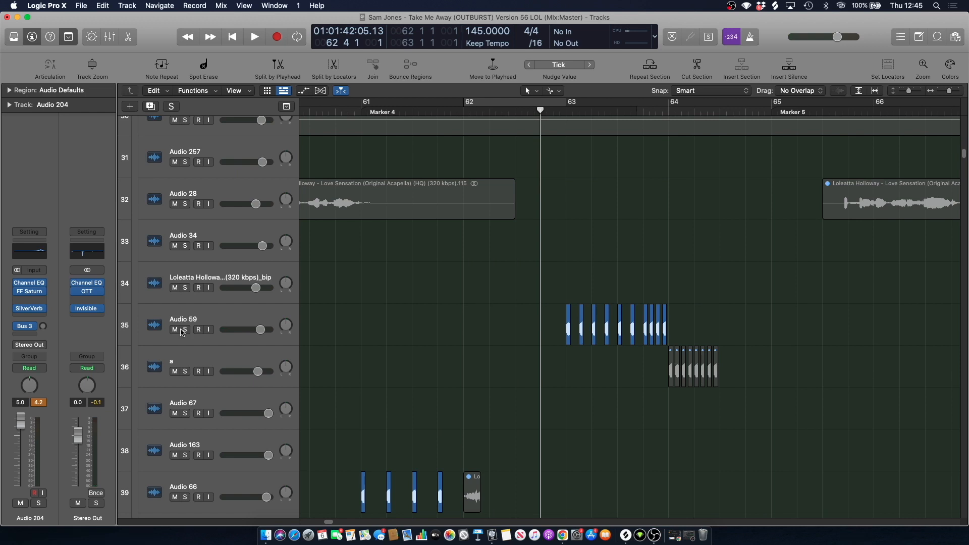
key(space)
click(190, 330)
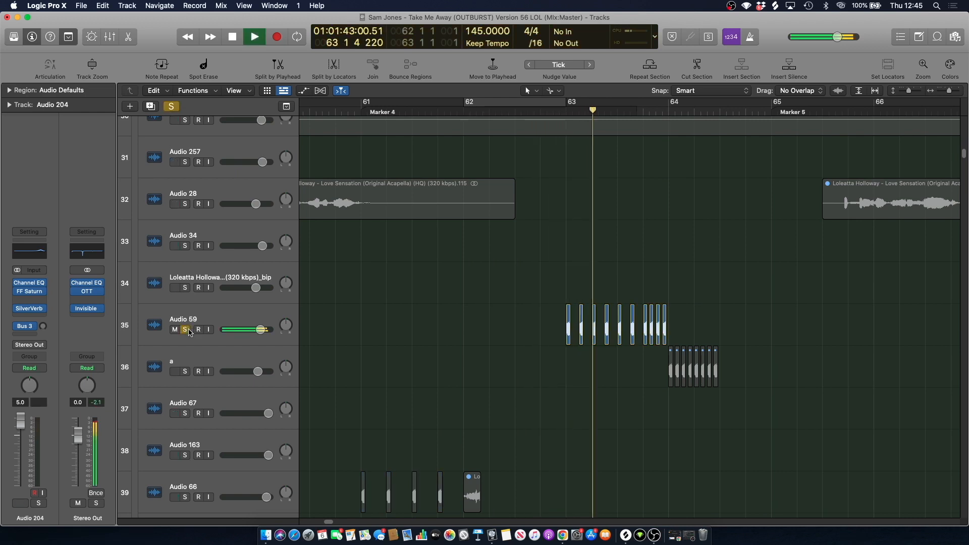
click(189, 330)
key(space)
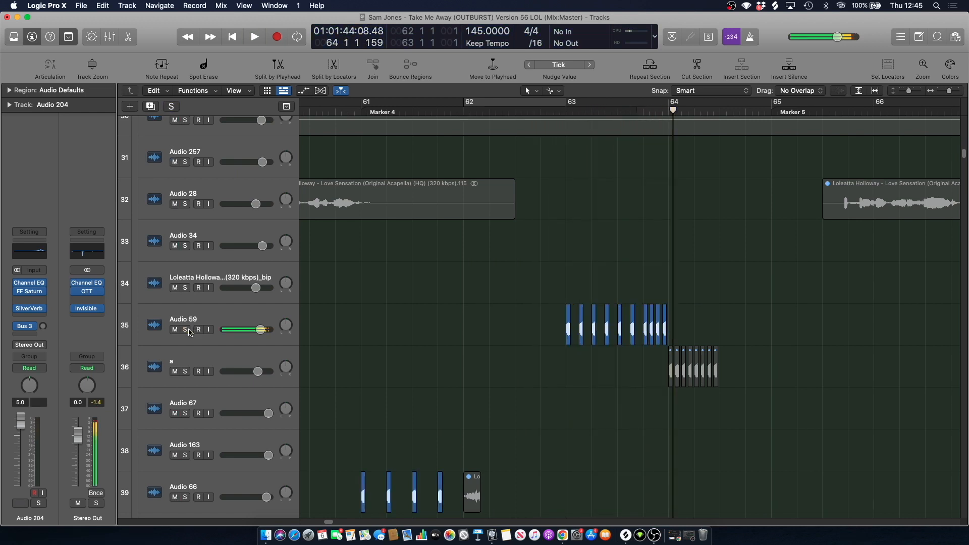
Play the full mix from late in bar 61 through bar 63.
click(441, 112)
key(space)
scroll(480, 217, up, 20)
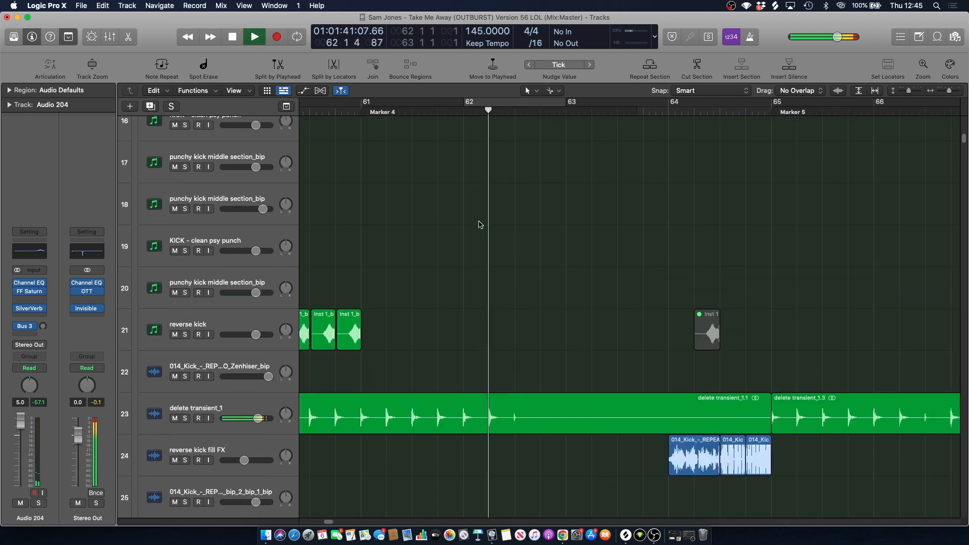
scroll(480, 226, up, 8)
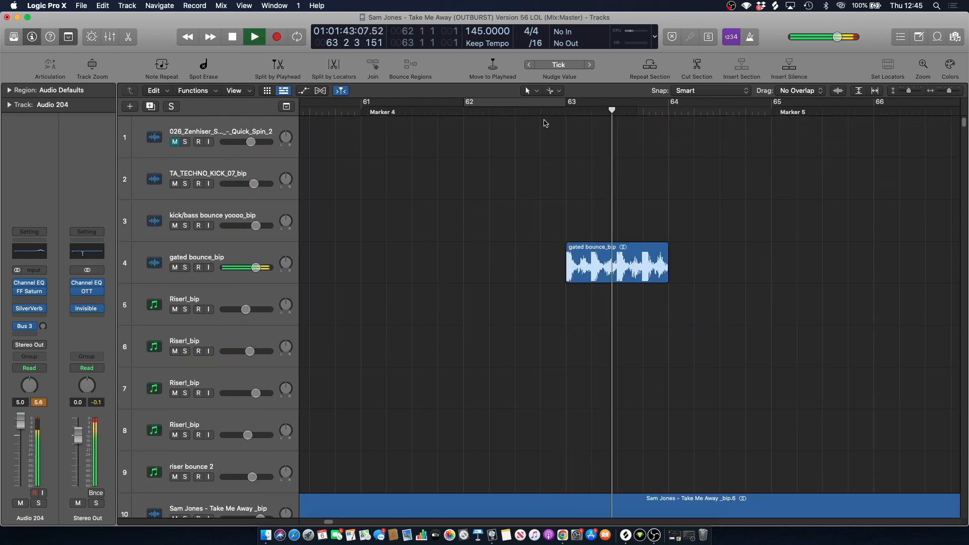
key(space)
Solo track 4, gated bounce_bip, play it from 62 3 4 through bar 63, and unsolo it.
click(532, 114)
click(214, 257)
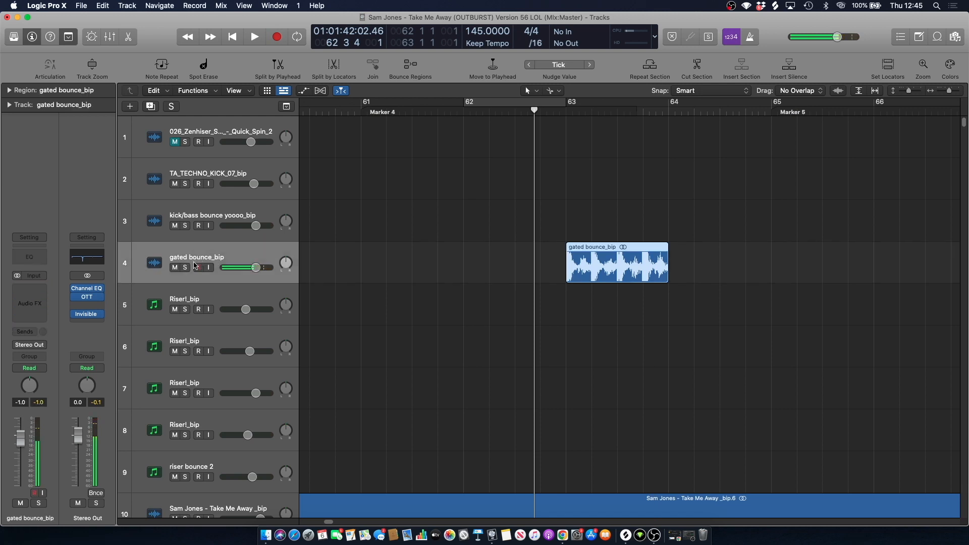
key(s)
key(space)
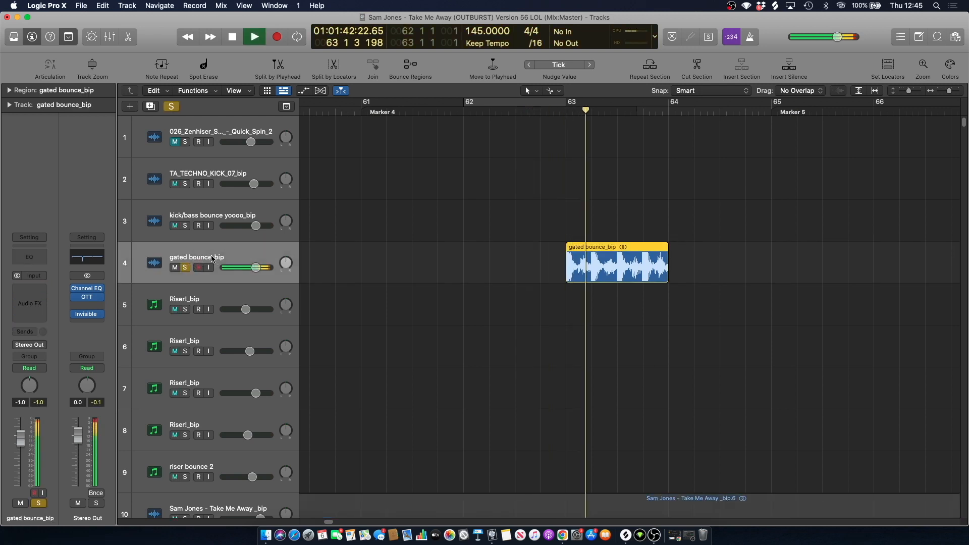
key(space)
click(186, 267)
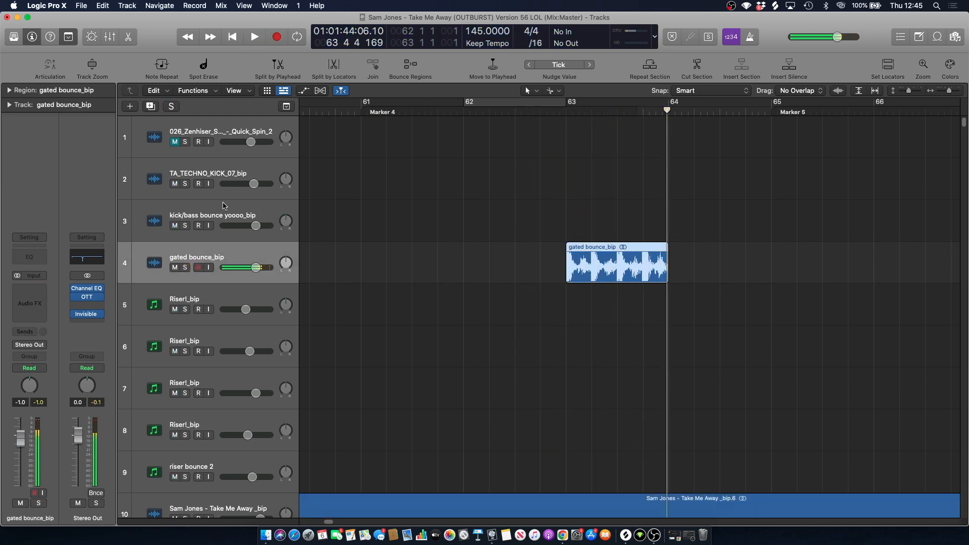
click(223, 207)
click(193, 261)
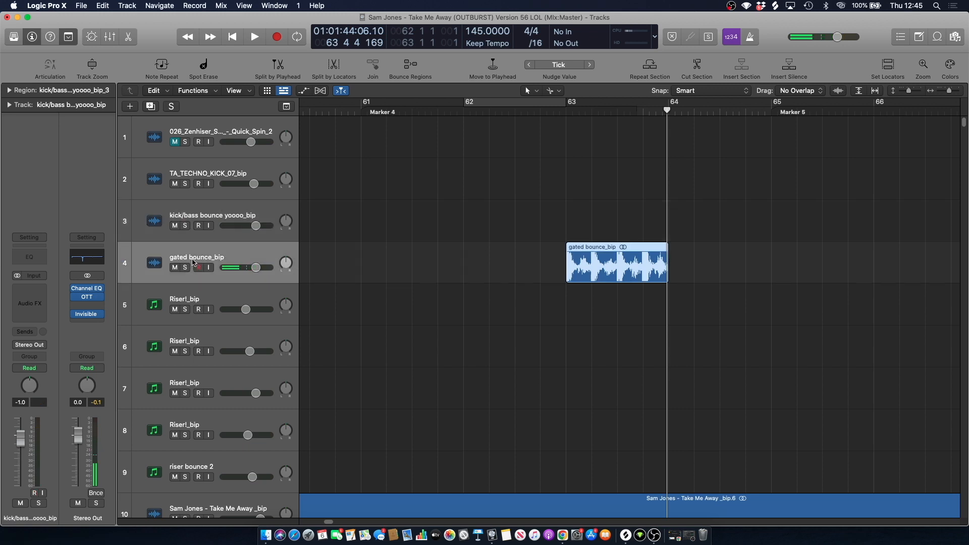
Solo tracks 221, 224 and 228 together and play the vocal chops from 62 4 2 through bar 63.
click(547, 111)
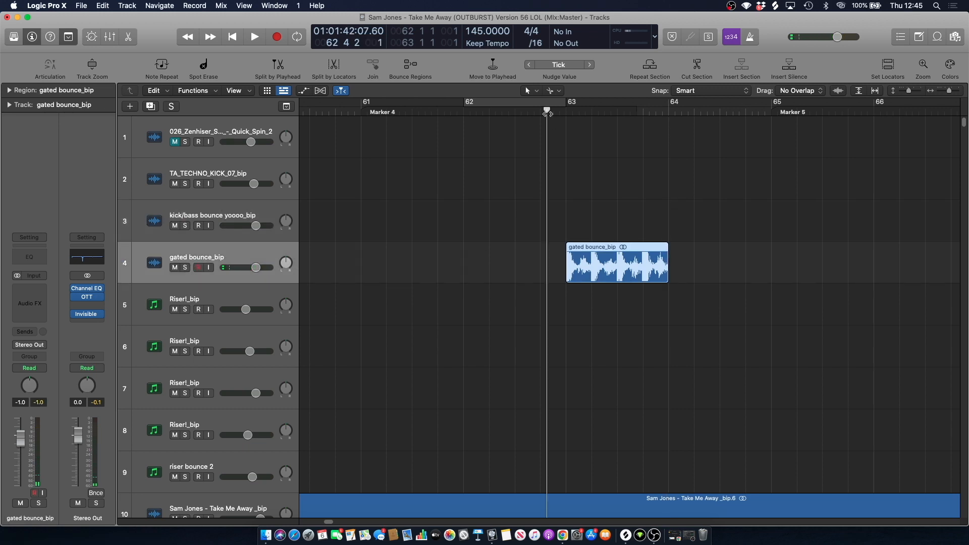
drag(962, 120, 965, 204)
drag(964, 220, 964, 354)
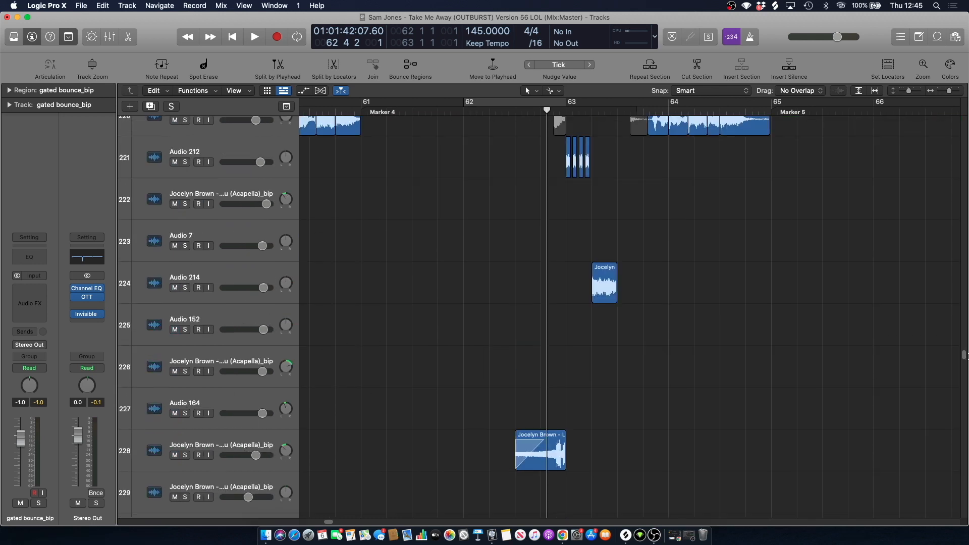
click(185, 162)
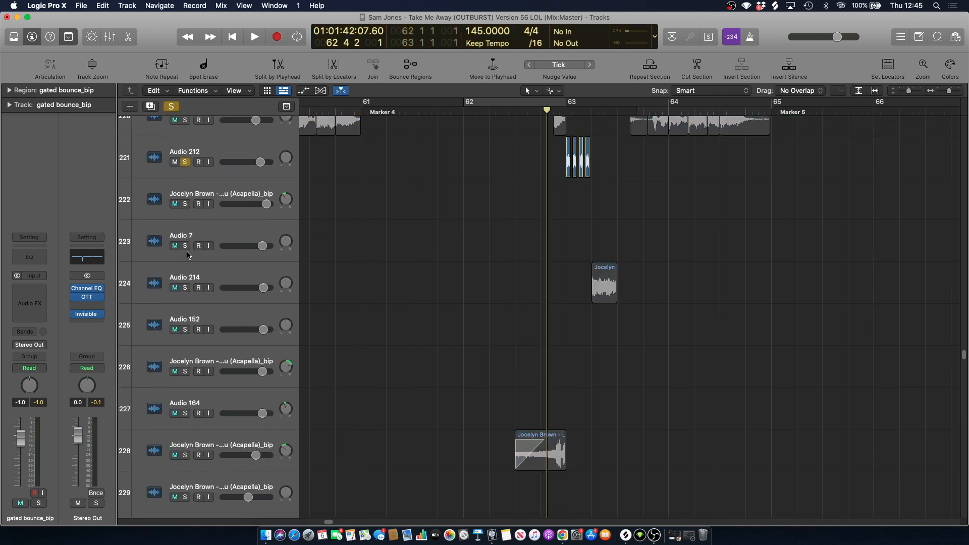
click(186, 456)
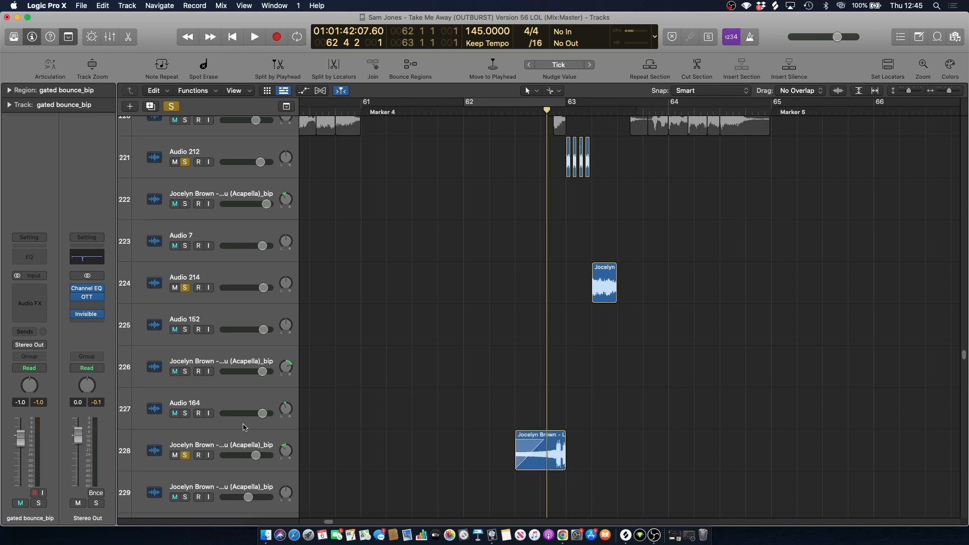
key(space)
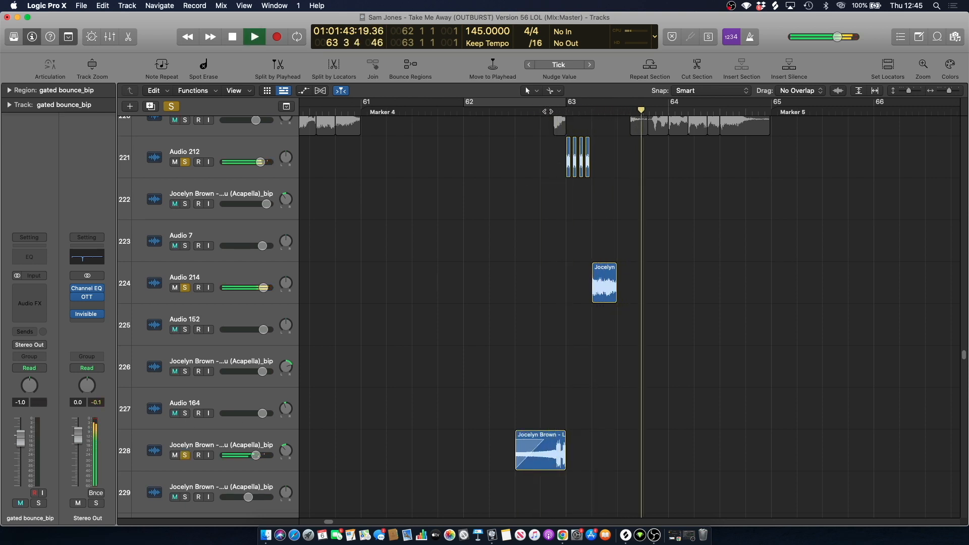
Replay the three soloed vocal tracks from 62 4 1 through bar 63.
key(comma)
scroll(519, 177, up, 3)
click(540, 109)
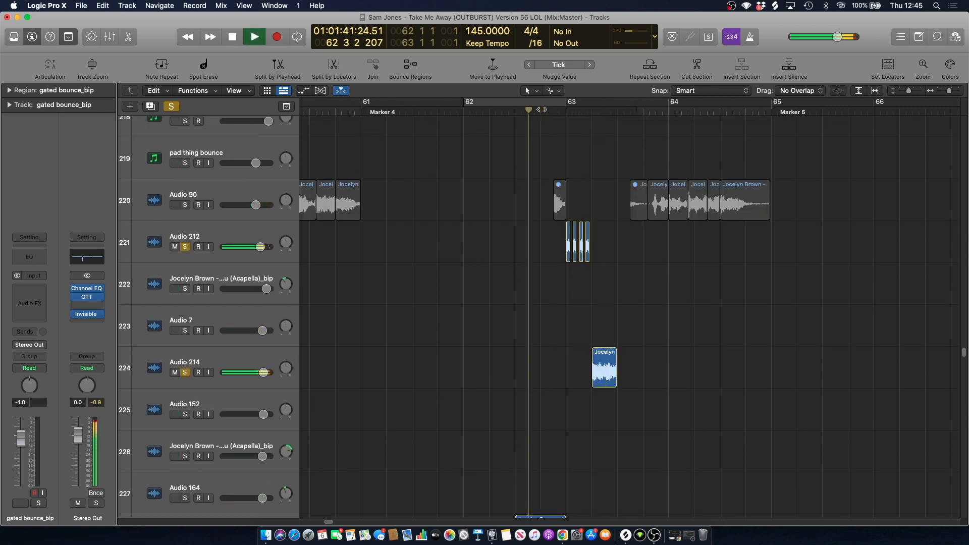
scroll(539, 107, down, 3)
click(538, 107)
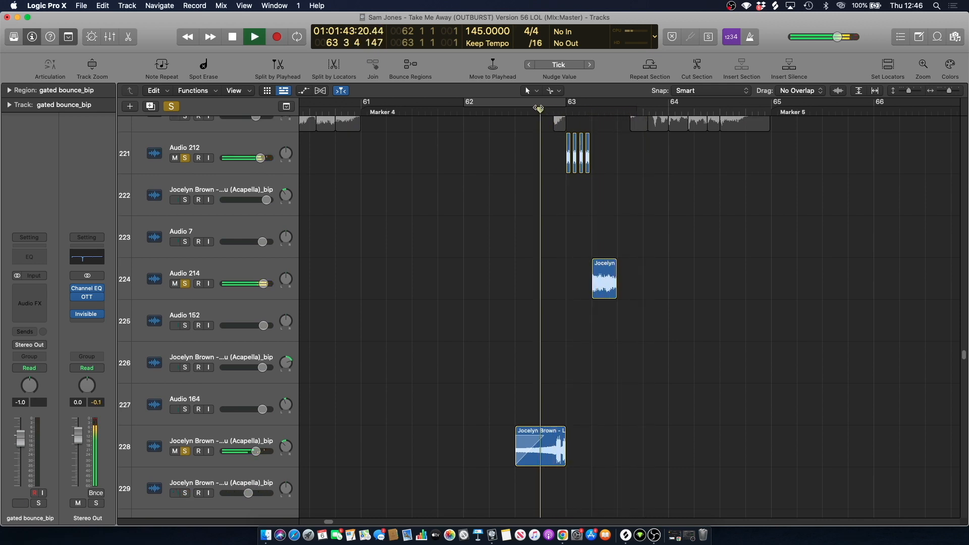
key(space)
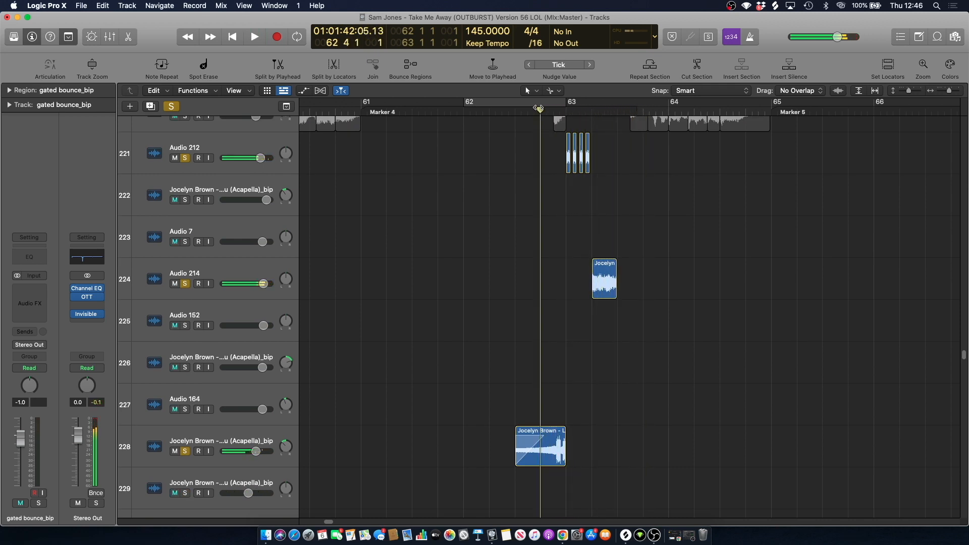
Clear all solos and play the full mix from 62 4 1 into bar 64.
click(171, 106)
key(space)
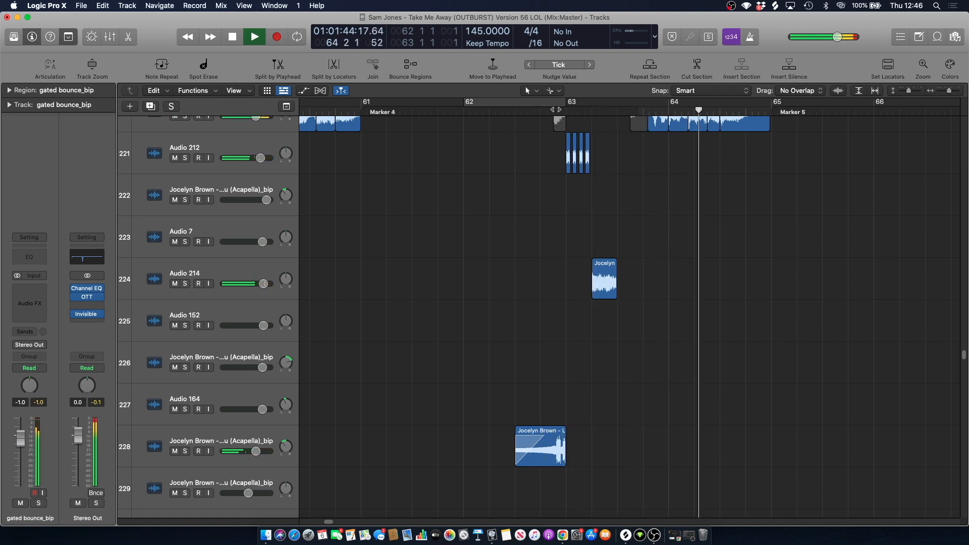
scroll(586, 111, up, 4)
key(space)
Solo track 220, Audio 90, and play its vocal chops from 63 3 1 through bar 64.
click(337, 233)
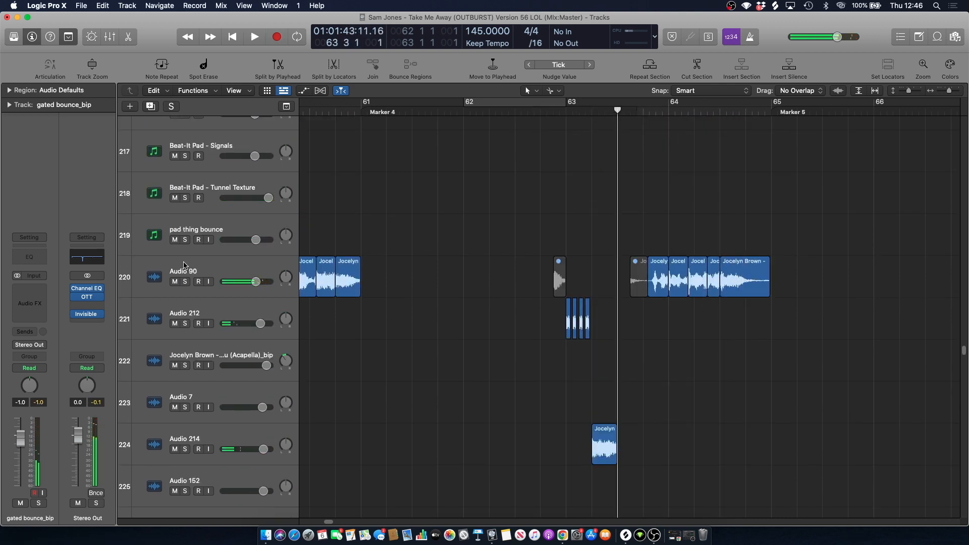
click(184, 267)
click(185, 282)
key(space)
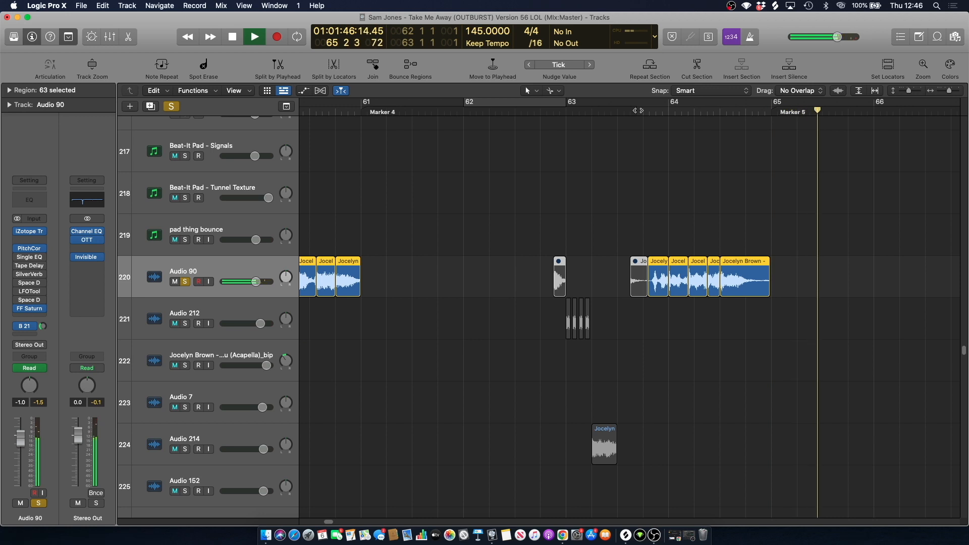
Bypass the iZotope Tr and PitchCor plug-ins on Audio 90 and replay its vocal from 63 3 1 through bar 64.
click(640, 131)
key(space)
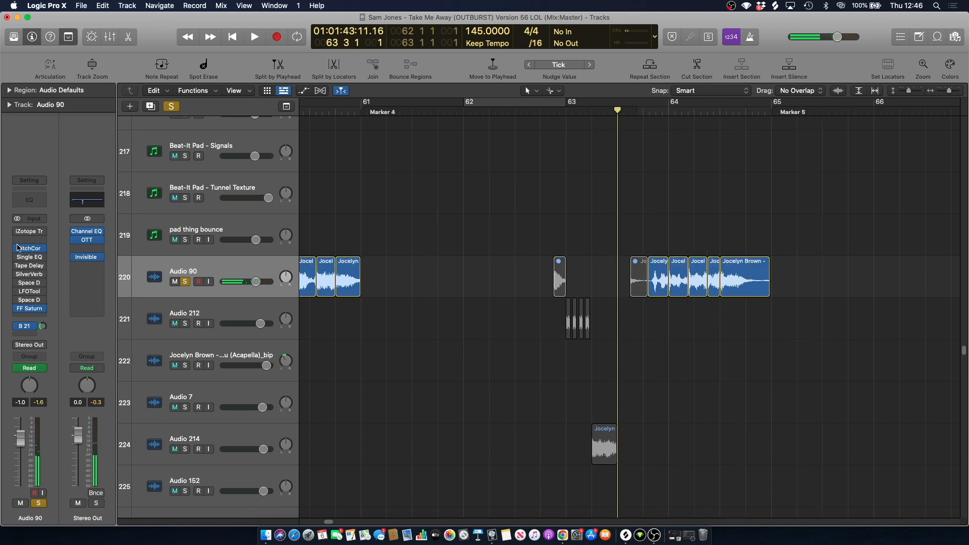
key(space)
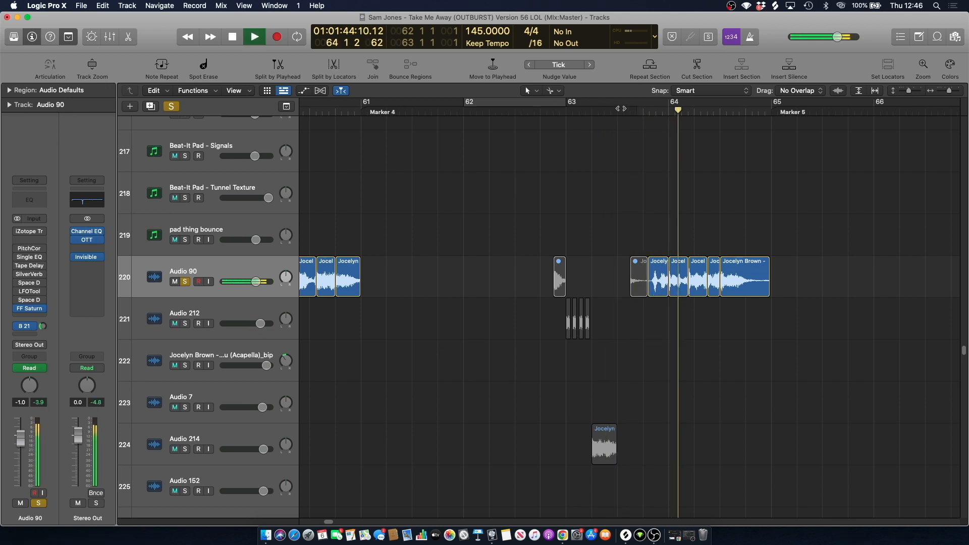
key(space)
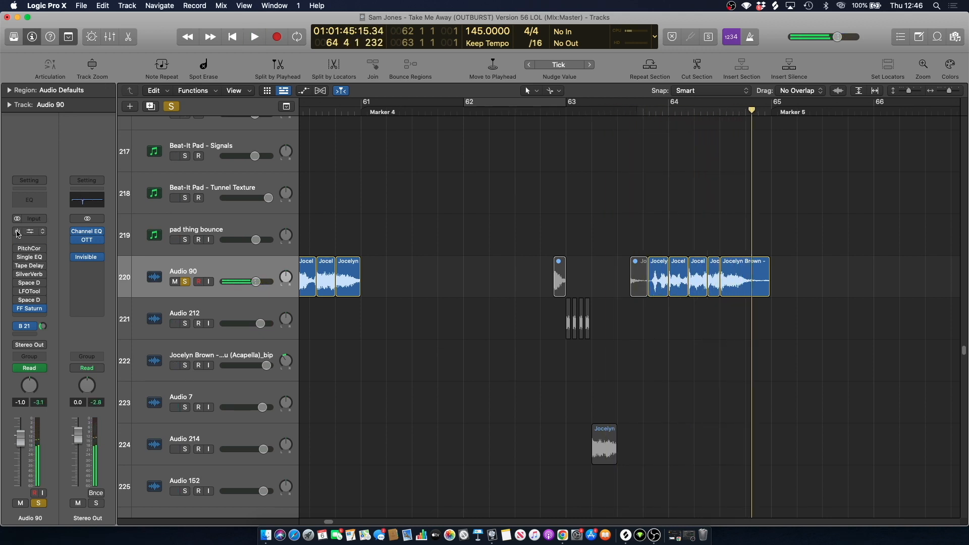
Clear all solos and play the full mix from 63 2 4 1 through the drop at Marker 5 into bar 66.
click(612, 115)
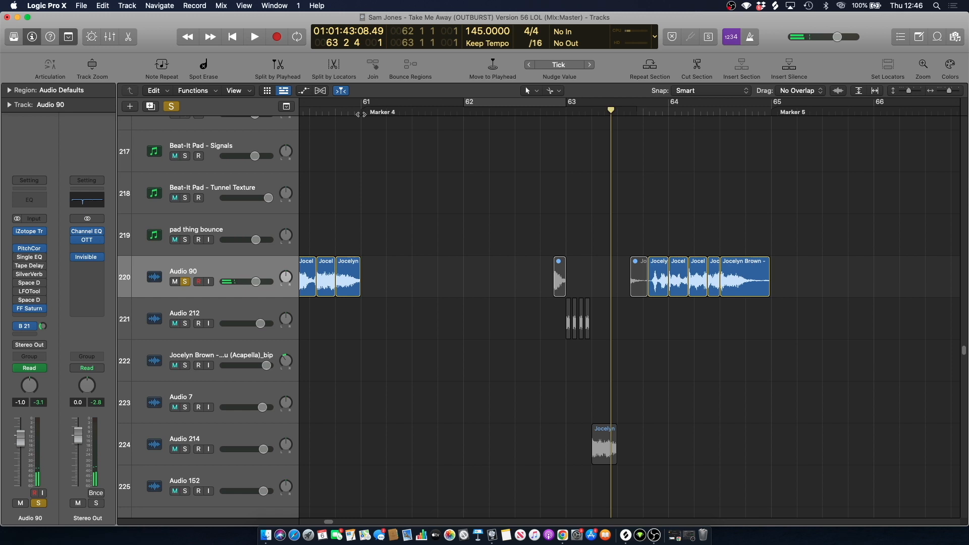
click(173, 106)
key(space)
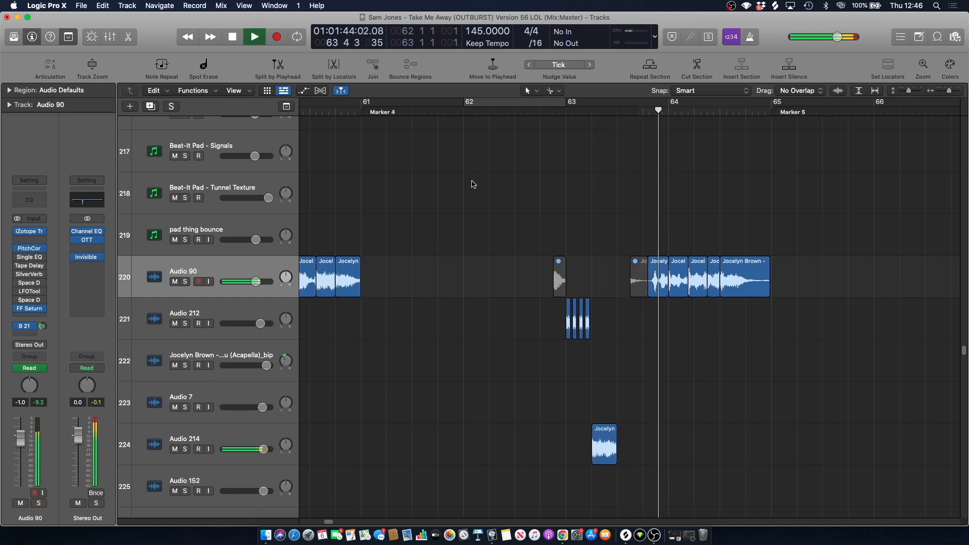
key(super+Left)
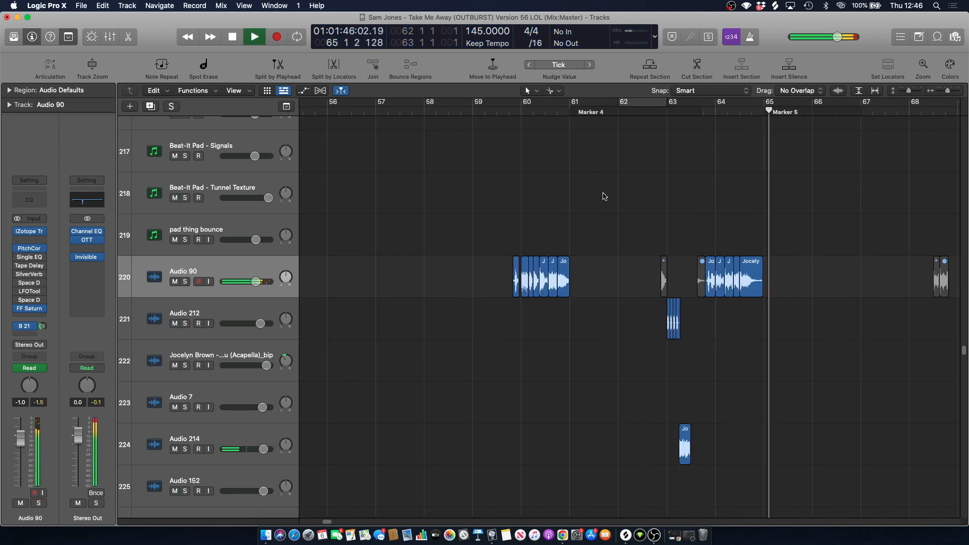
drag(327, 522, 329, 521)
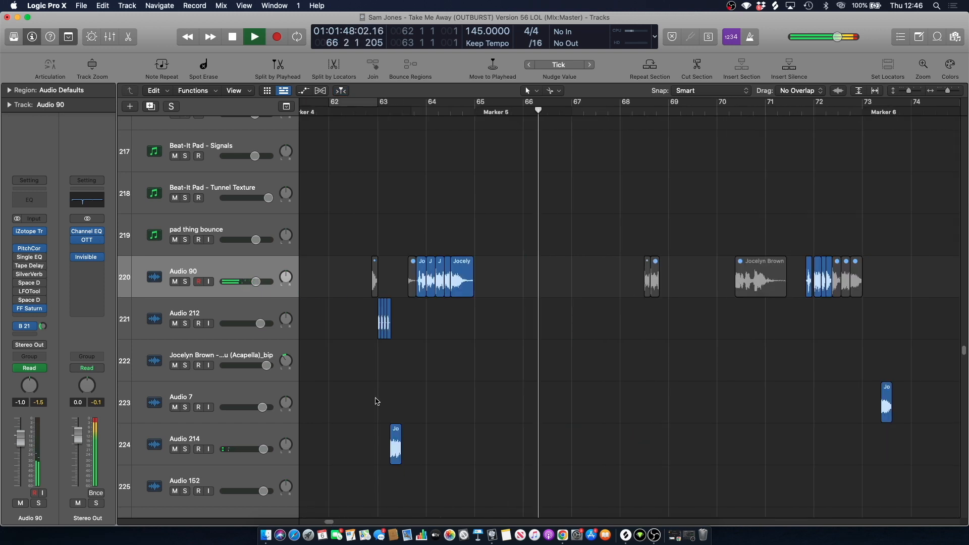
key(space)
Solo track 340, snare rolls, play it from the end of bar 62, and release its solo to hear it in the mix.
scroll(399, 202, down, 15)
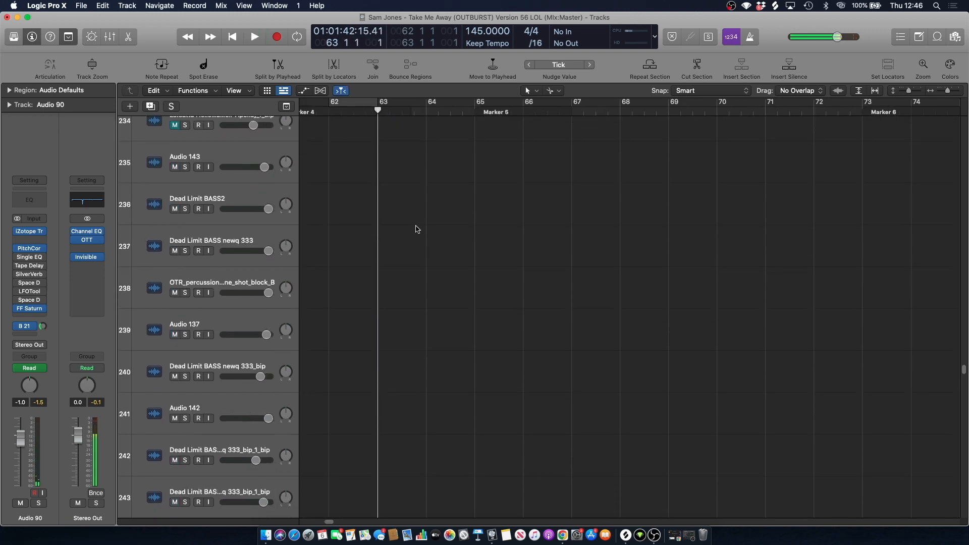
scroll(408, 228, down, 20)
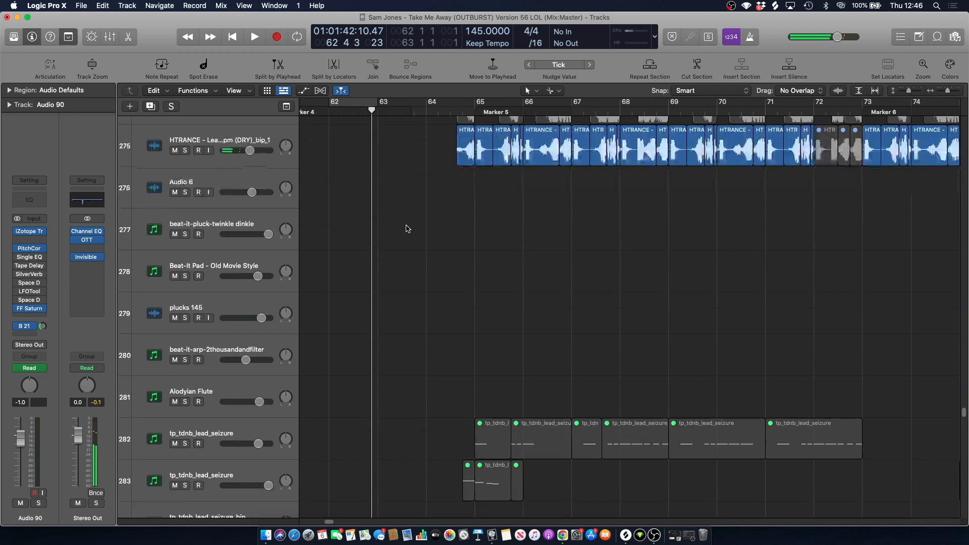
scroll(408, 229, down, 20)
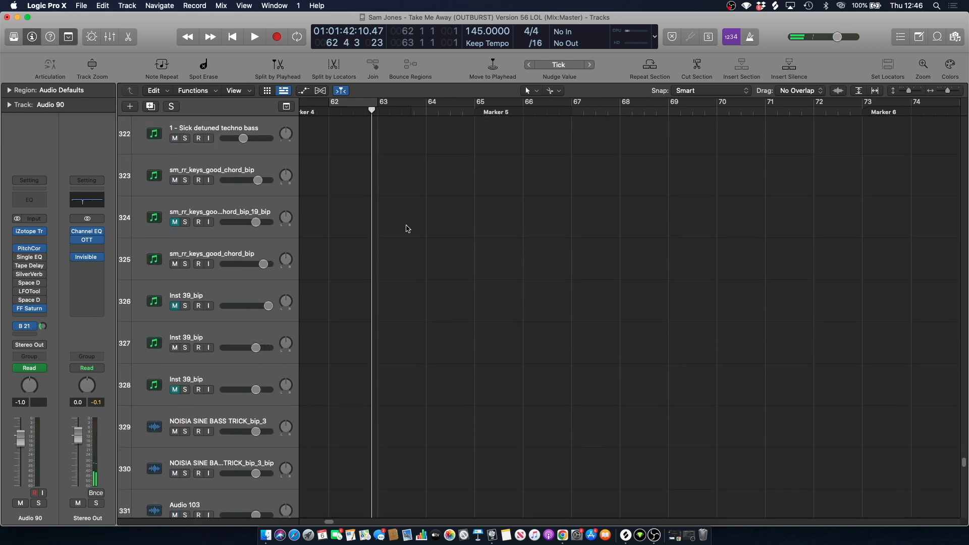
drag(964, 469, 963, 480)
click(185, 240)
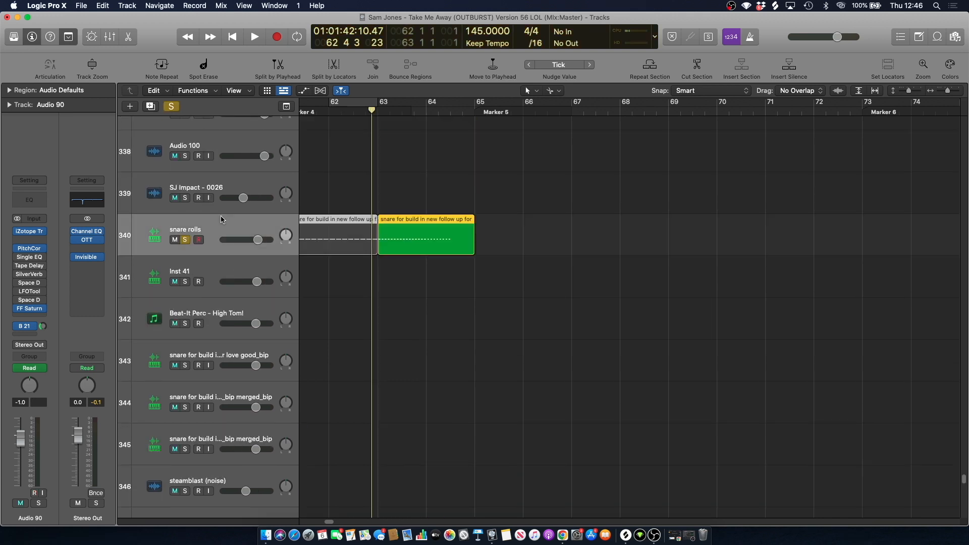
key(space)
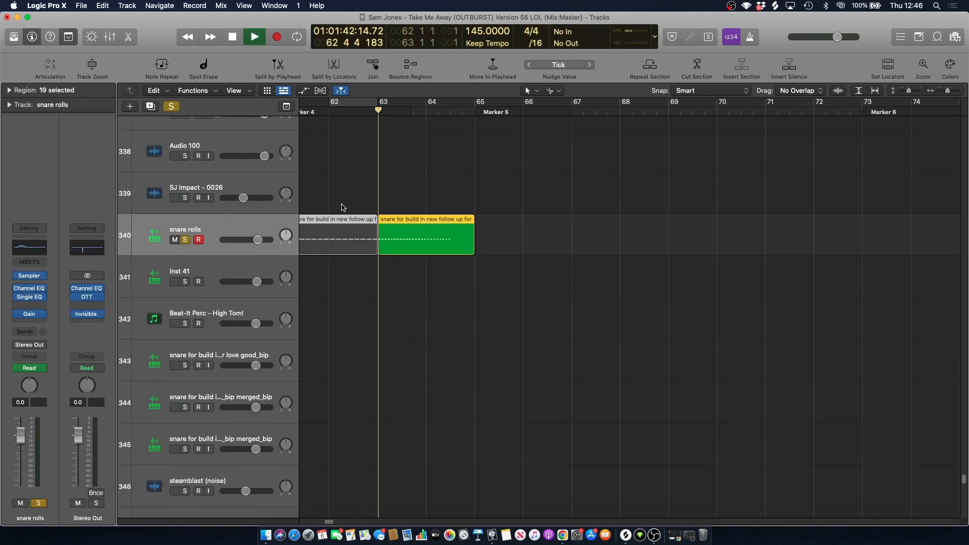
click(185, 241)
key(space)
Solo Audio 91 and Audio 89 and play their Ignition Technician regions from bar 63 into bar 65.
scroll(359, 219, down, 5)
scroll(398, 233, up, 15)
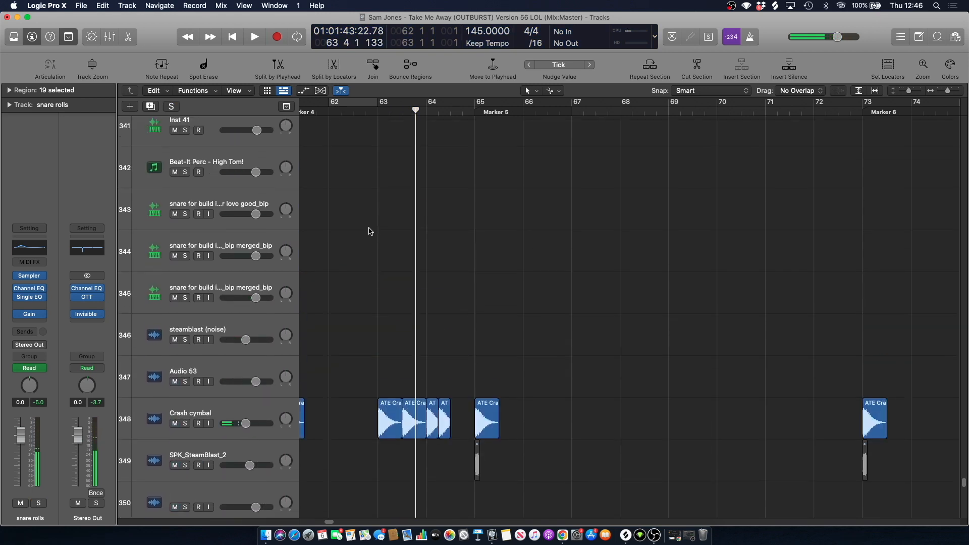
scroll(400, 237, up, 8)
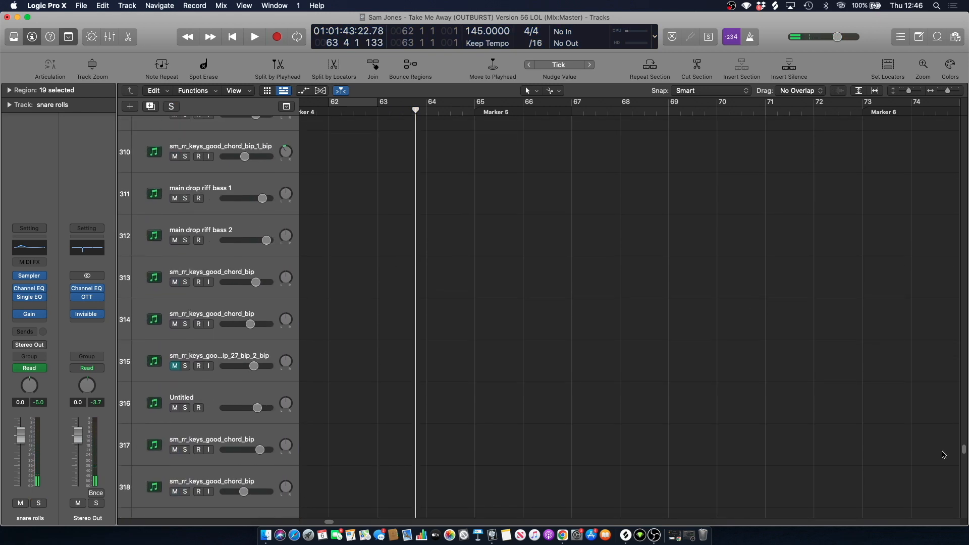
drag(965, 449, 949, 328)
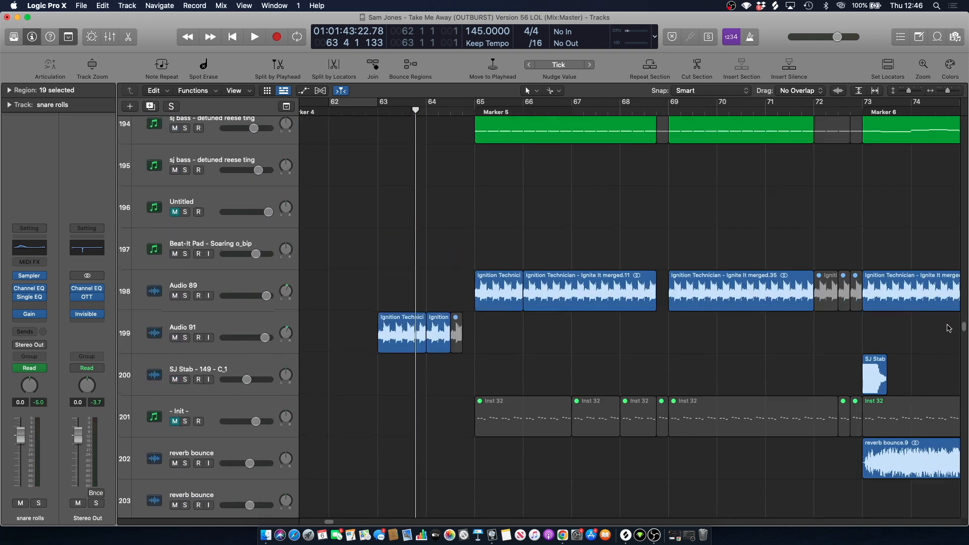
click(241, 319)
click(186, 338)
click(186, 296)
click(368, 108)
key(space)
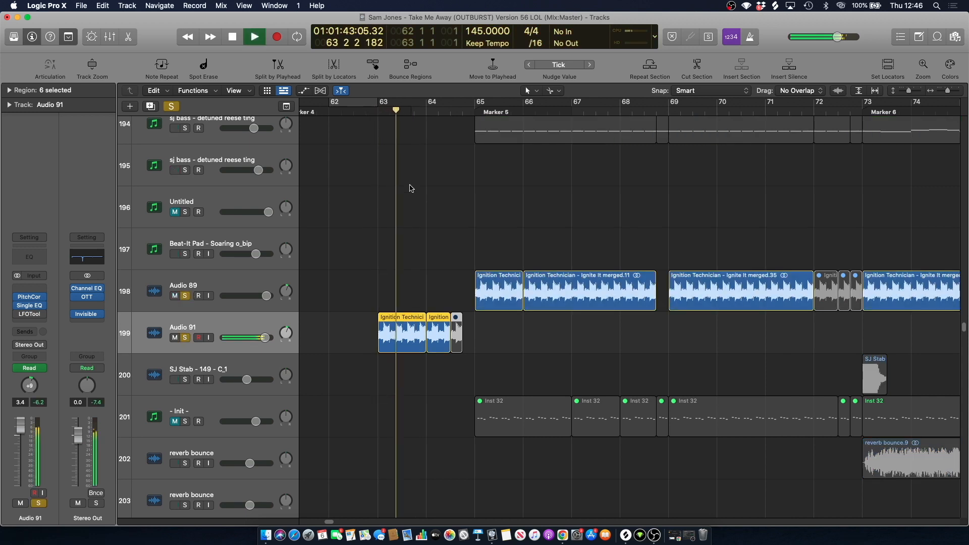
key(space)
key(space)
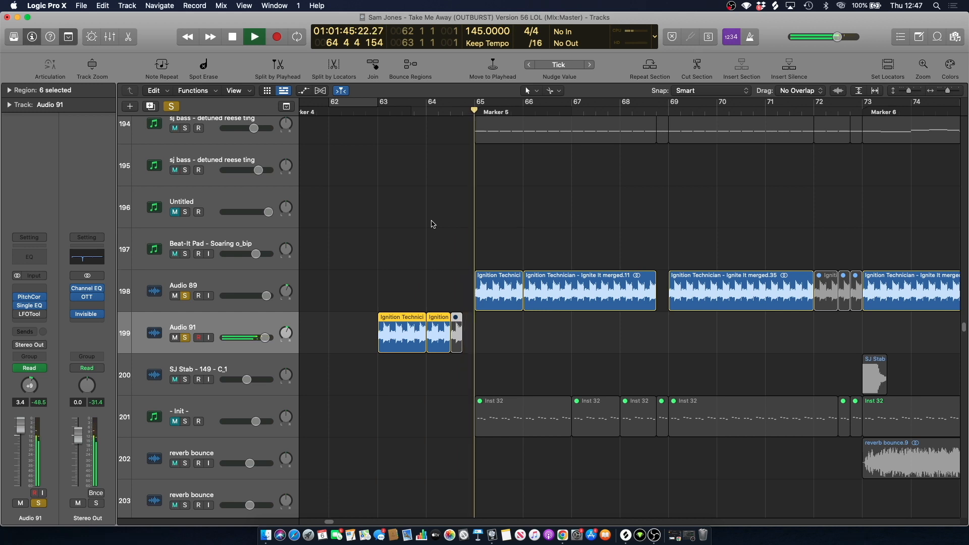
key(space)
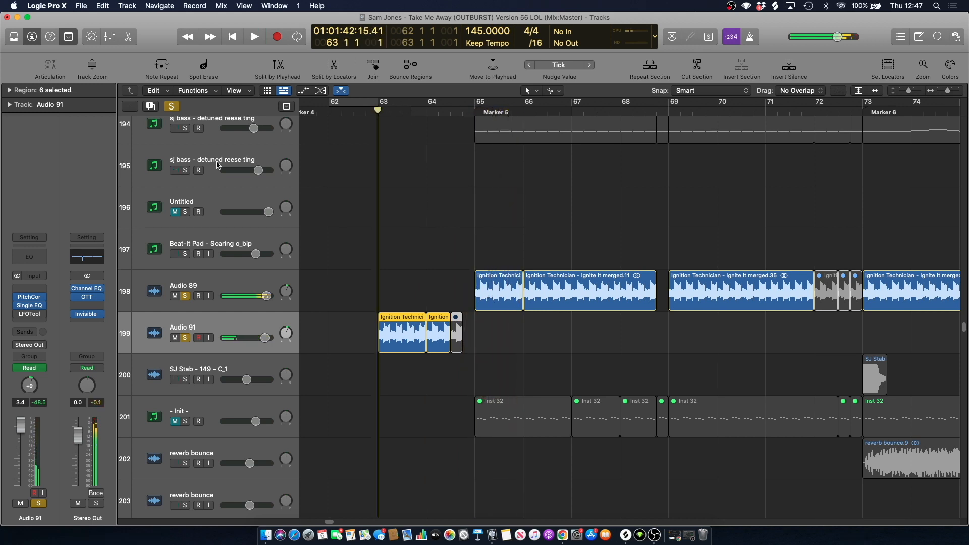
Clear all solos and move the playhead to 65 1 1 1 at Marker 5.
click(172, 105)
click(355, 208)
key(super+z)
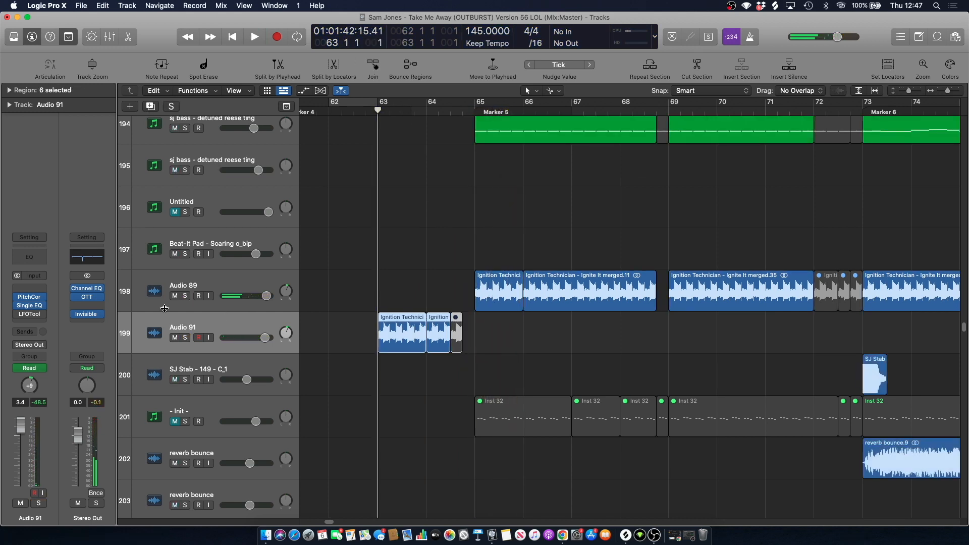
click(770, 194)
drag(947, 90, 947, 96)
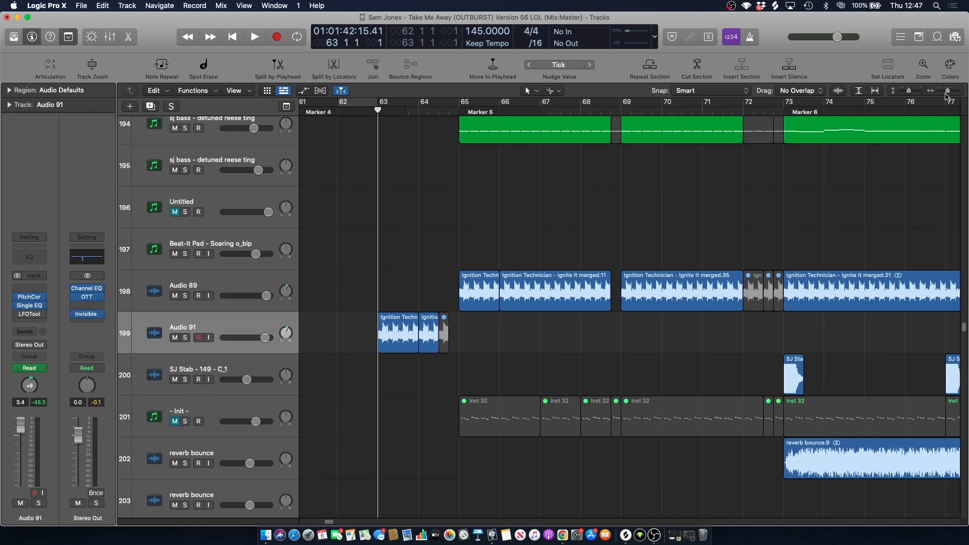
key(alt+period)
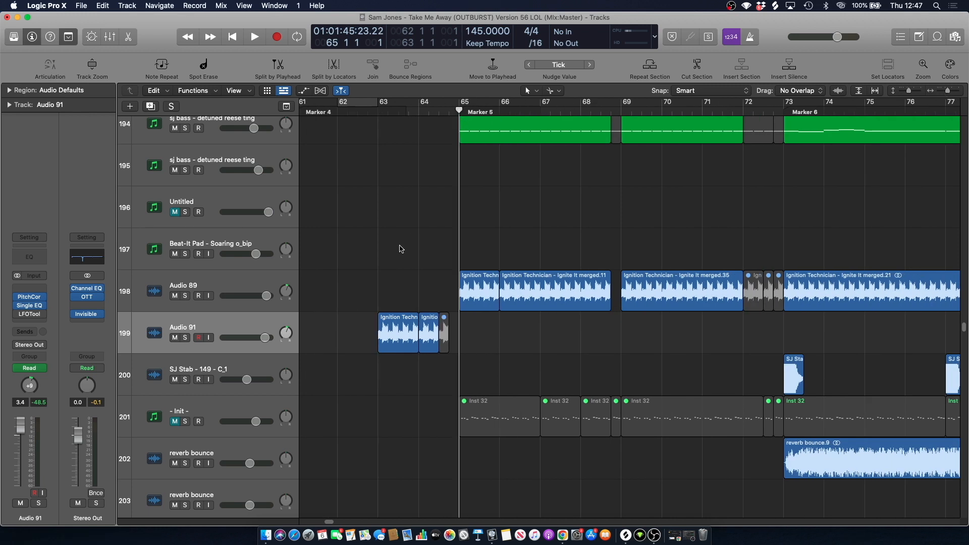
Solo Audio 89 and Audio 91 and play them across Marker 5 from 64 4 1 1.
click(186, 296)
click(212, 281)
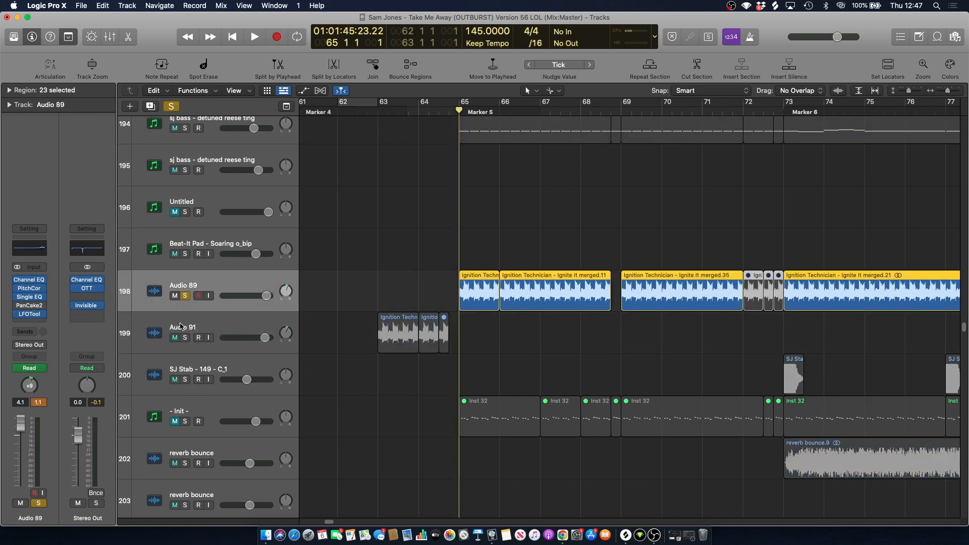
click(185, 338)
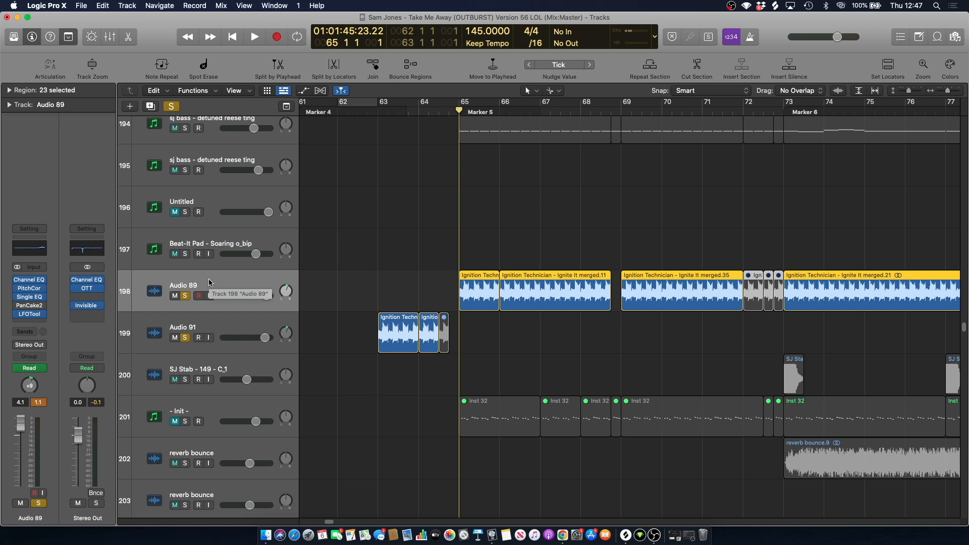
key(space)
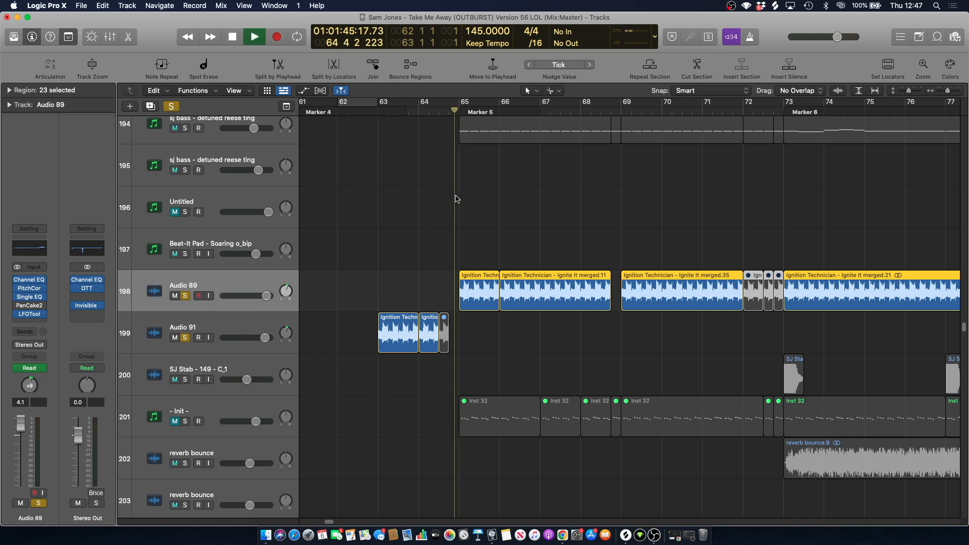
key(space)
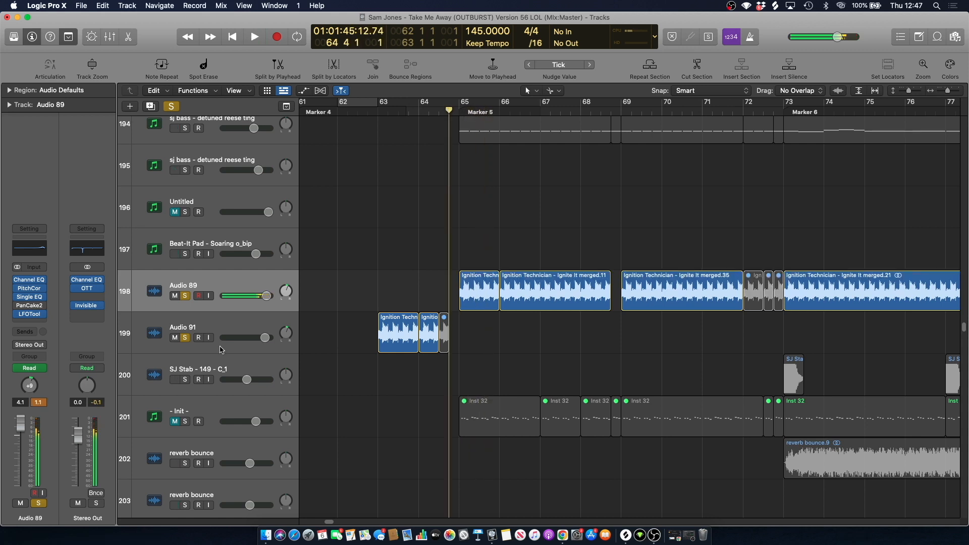
Replay the soloed Audio 89 and Audio 91 tracks from 63 1 1 1.
click(371, 113)
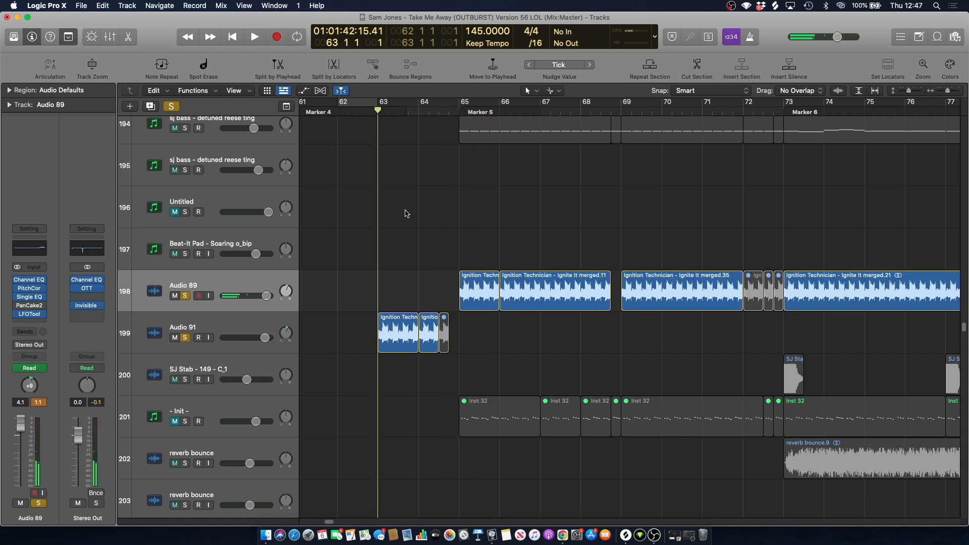
key(space)
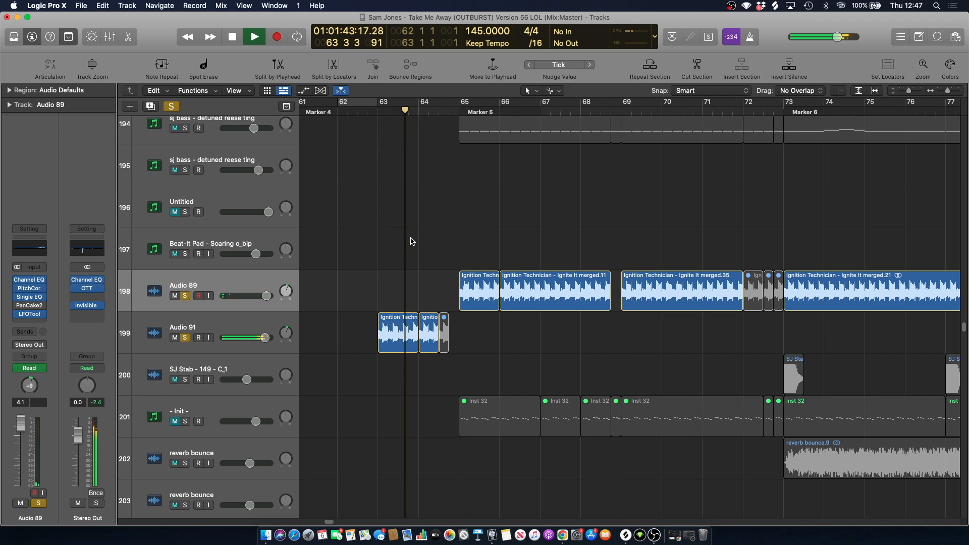
key(space)
Keep only Audio 89 soloed and play it from 65 1 1 1 with the Scope enabled in its LFOTool plug-in.
click(464, 118)
click(185, 338)
click(122, 302)
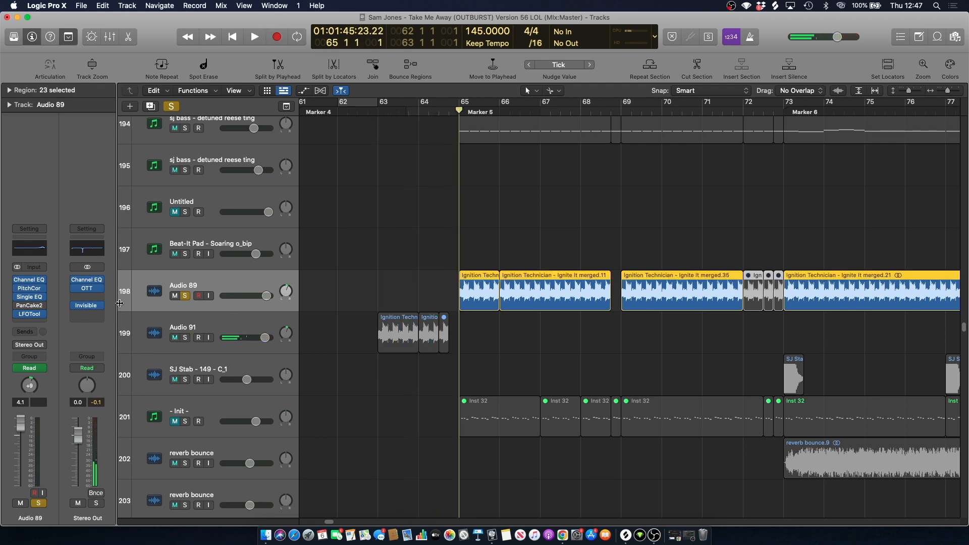
click(32, 315)
key(space)
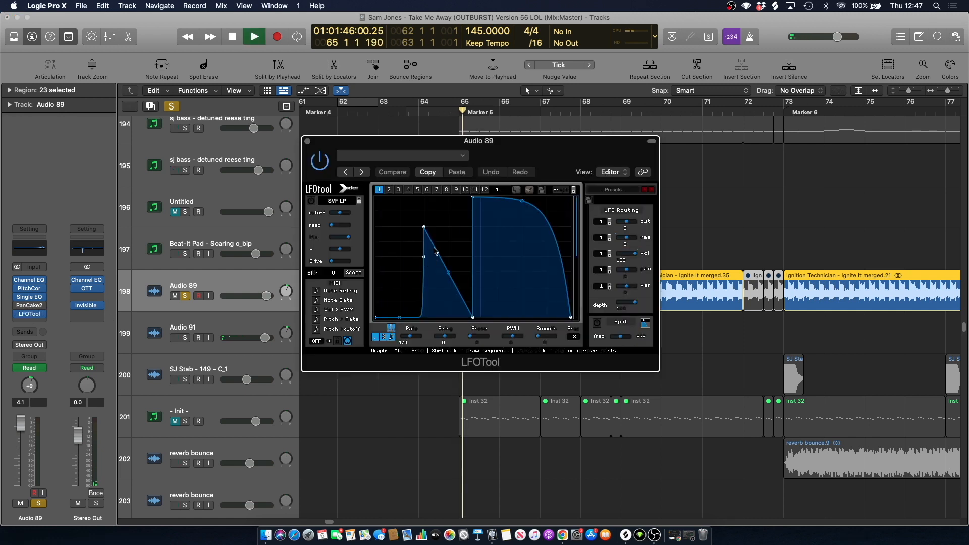
click(349, 274)
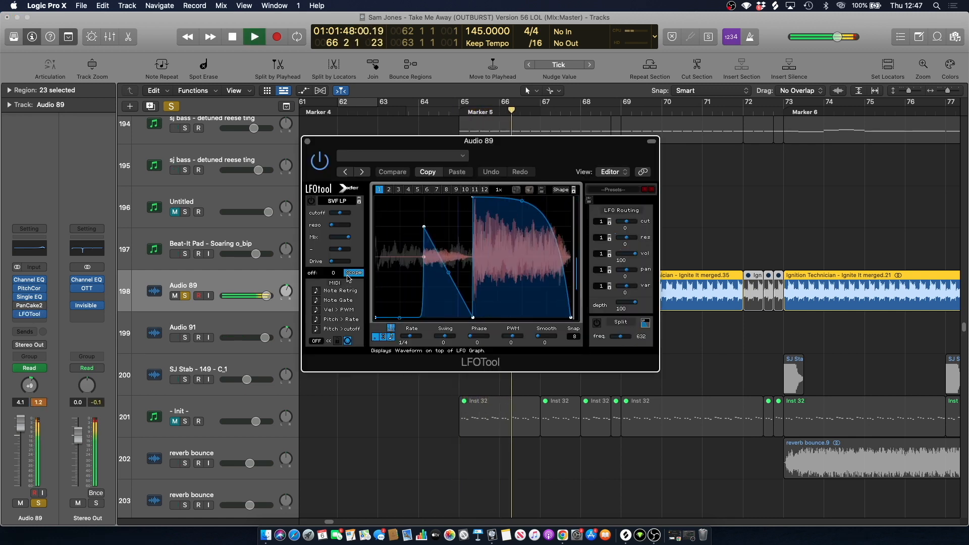
key(space)
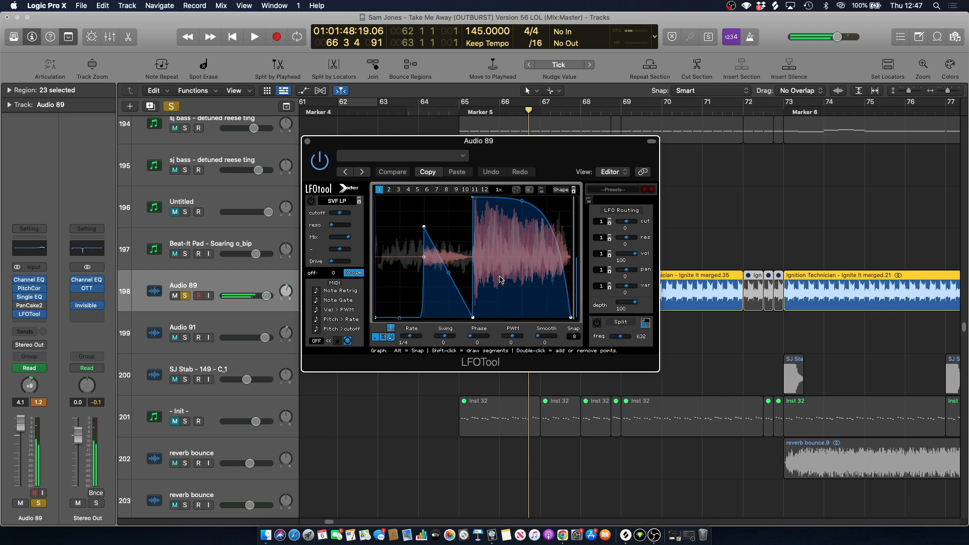
click(306, 141)
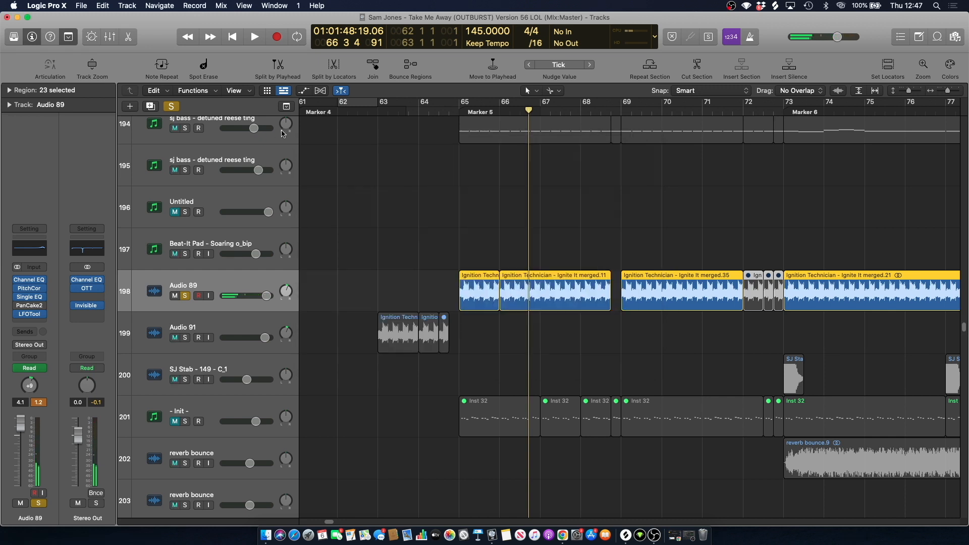
Clear all solos and play the full mix from 64 2 1 1 into Marker 5.
click(172, 106)
click(429, 110)
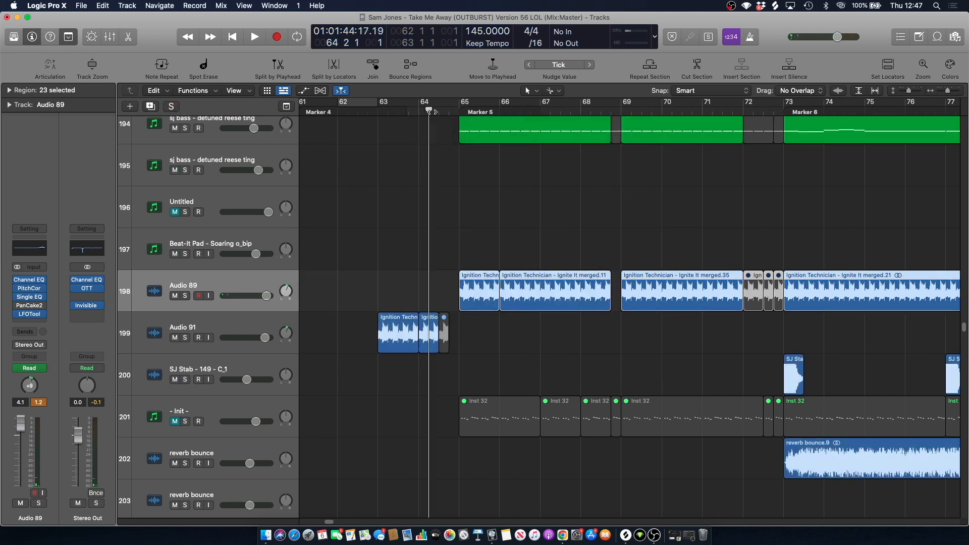
click(423, 175)
key(space)
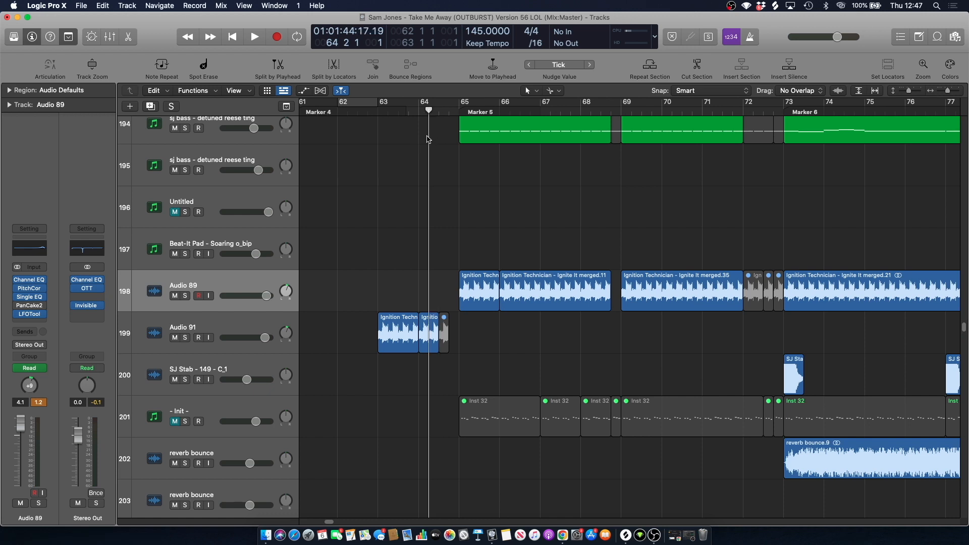
scroll(427, 140, up, 1)
key(space)
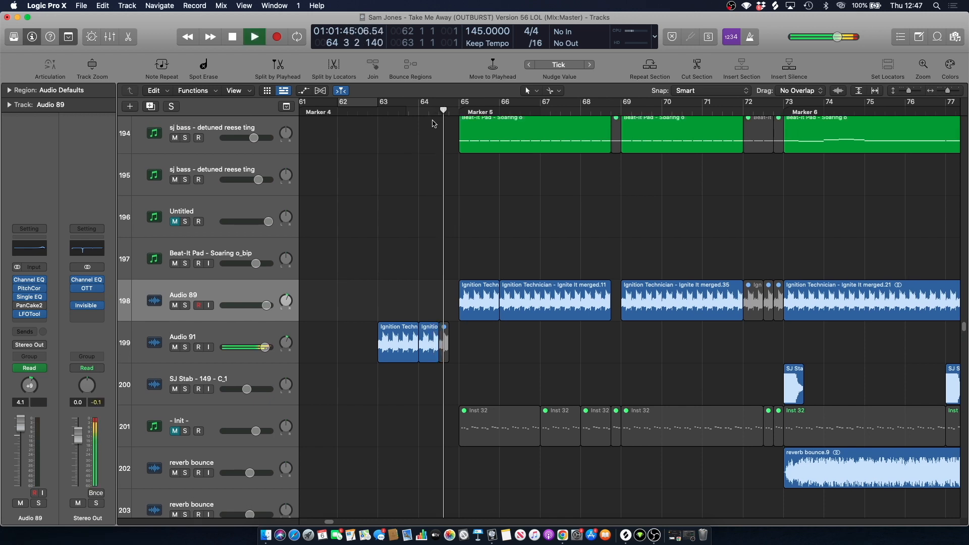
key(space)
key(space)
Solo track 24, reverse kick fill FX, and play its fill from bar 63 through bar 64.
drag(965, 330, 952, 142)
scroll(912, 163, down, 2)
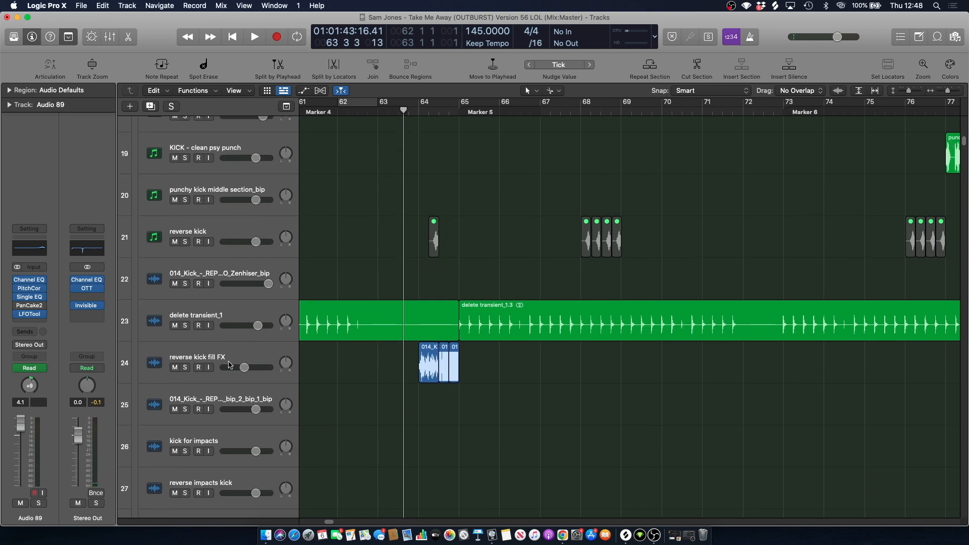
click(182, 364)
click(184, 368)
key(space)
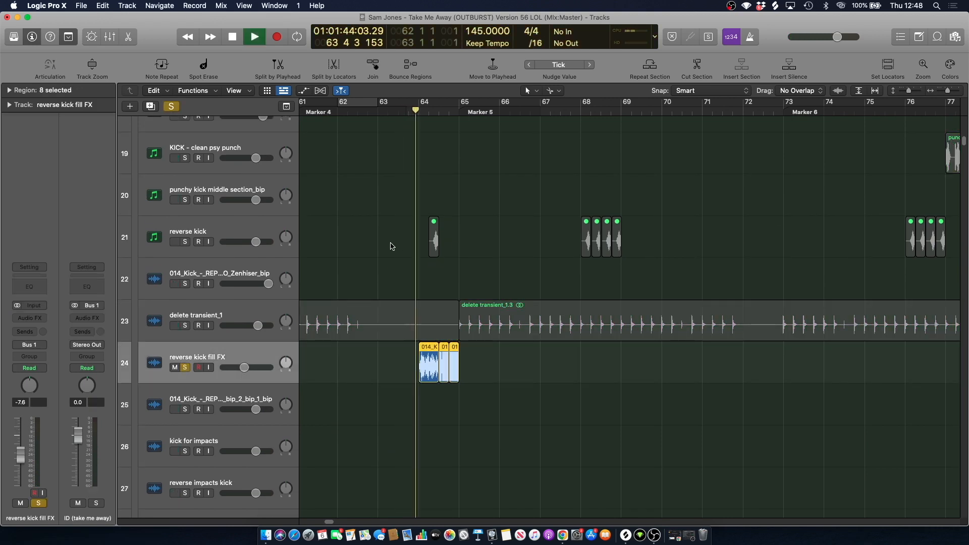
key(space)
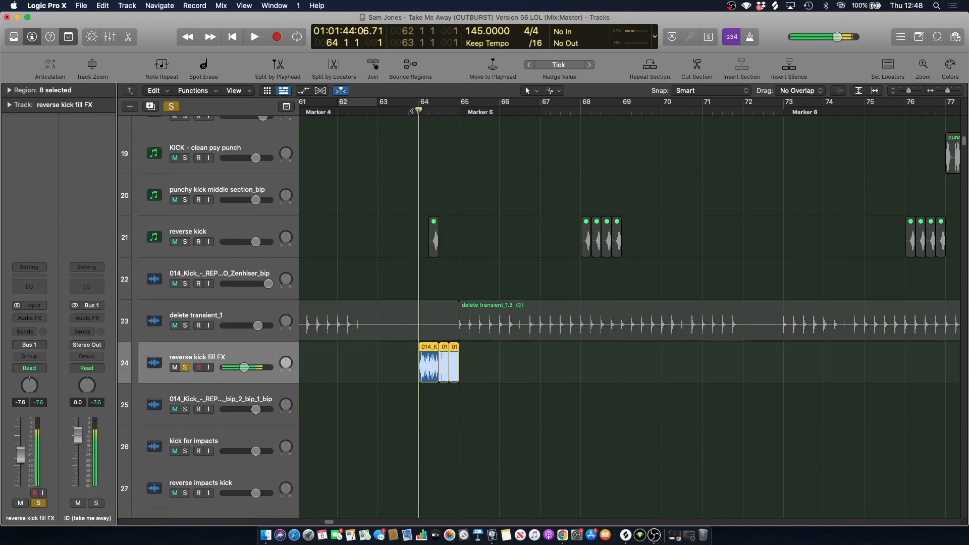
Reverse the last fill region on track 24, reverse kick fill FX, in the audio file editor and play the soloed fill from bar 64.
click(954, 93)
click(554, 302)
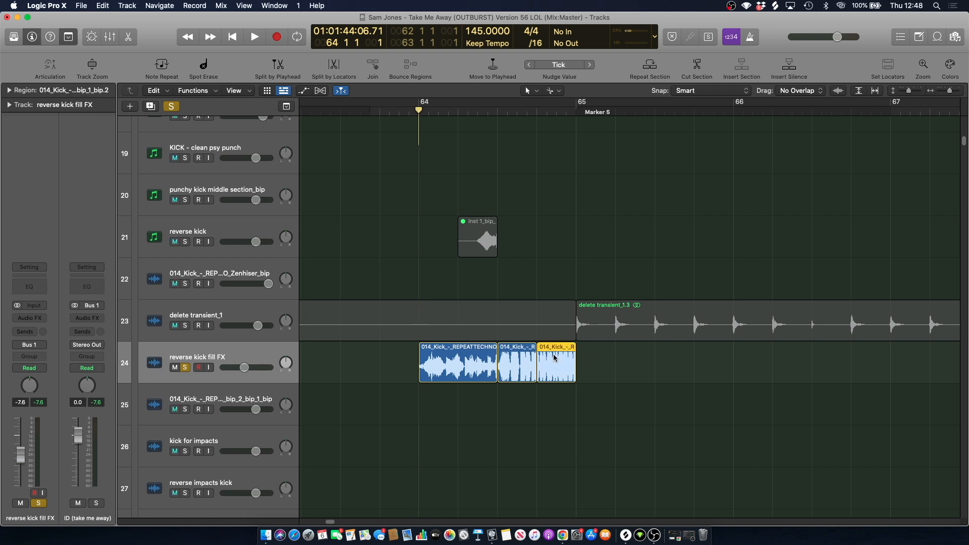
key(e)
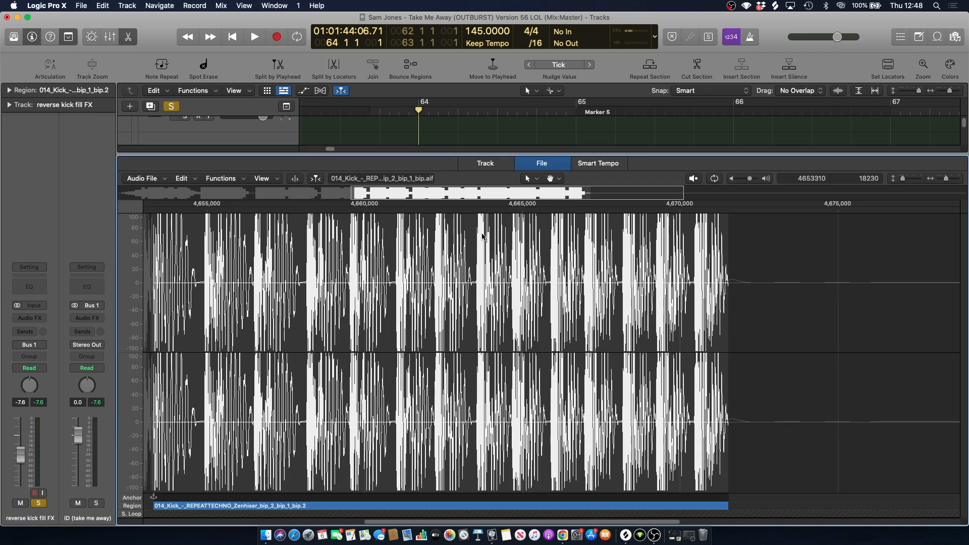
click(225, 177)
click(240, 239)
click(130, 36)
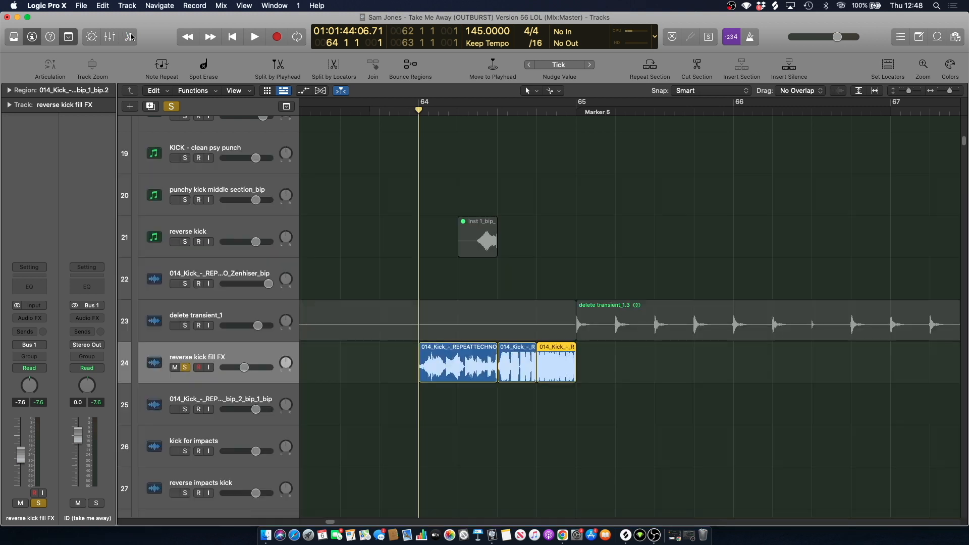
key(space)
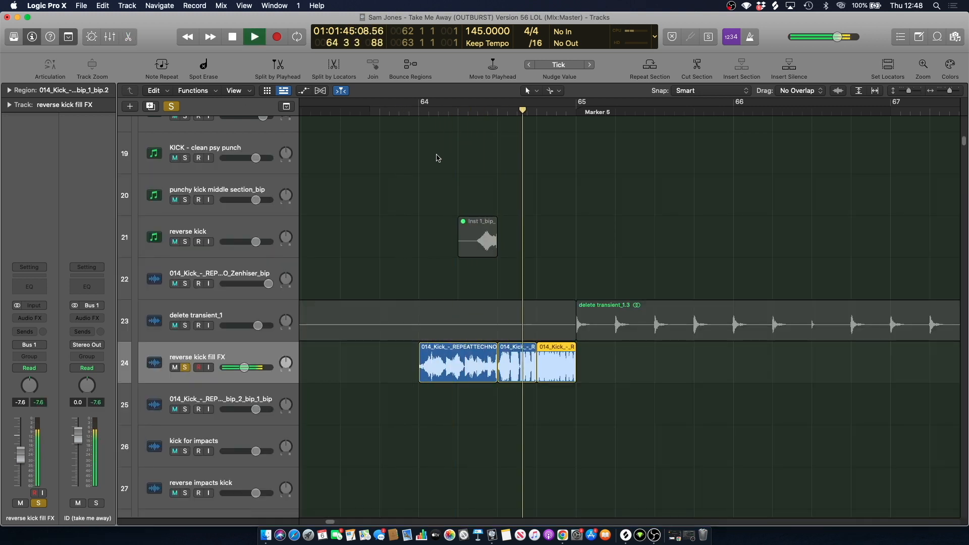
key(space)
Reverse the last fill region on track 24 again to restore its original direction.
click(550, 241)
double_click(551, 363)
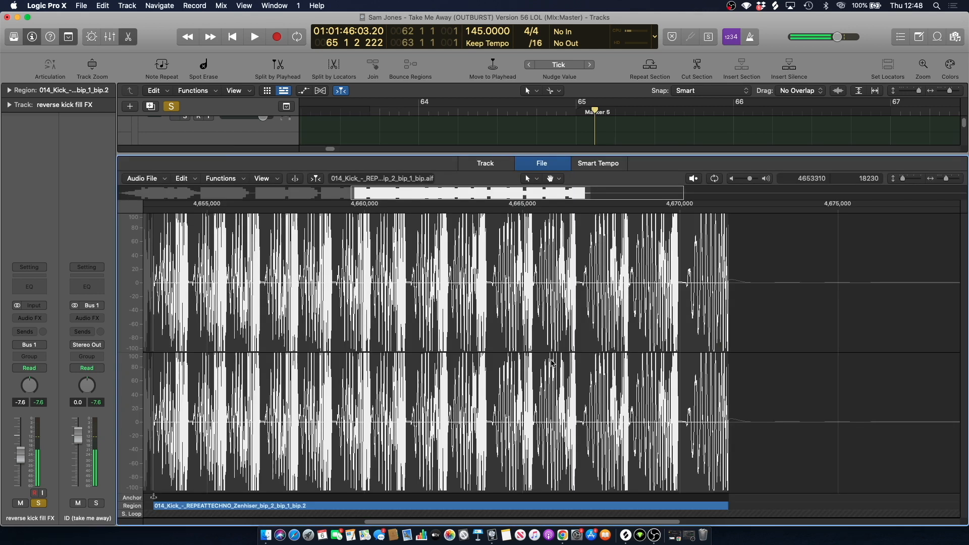
click(222, 181)
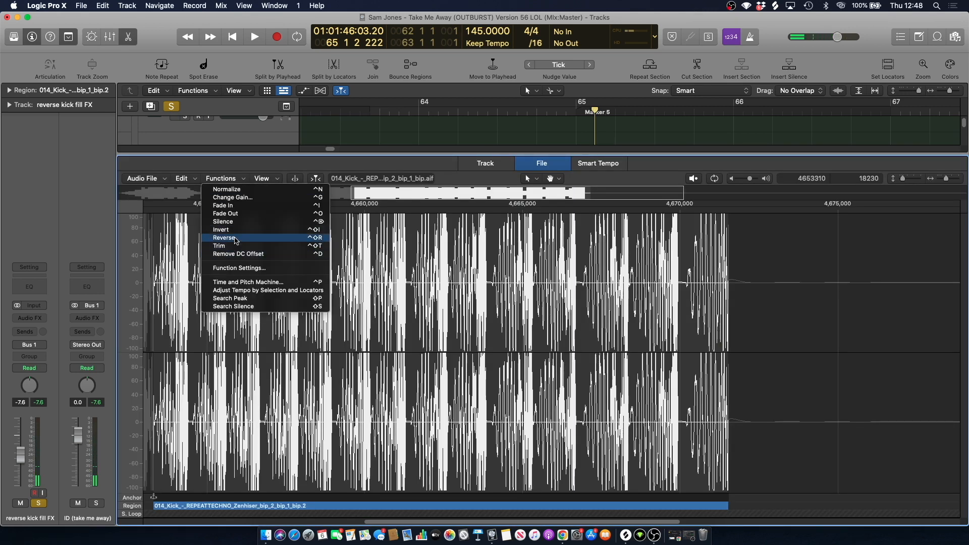
click(258, 237)
click(128, 36)
Play the soloed reverse kick fill FX track from 64 1 4 1 to the end of the fill and unsolo it.
click(449, 111)
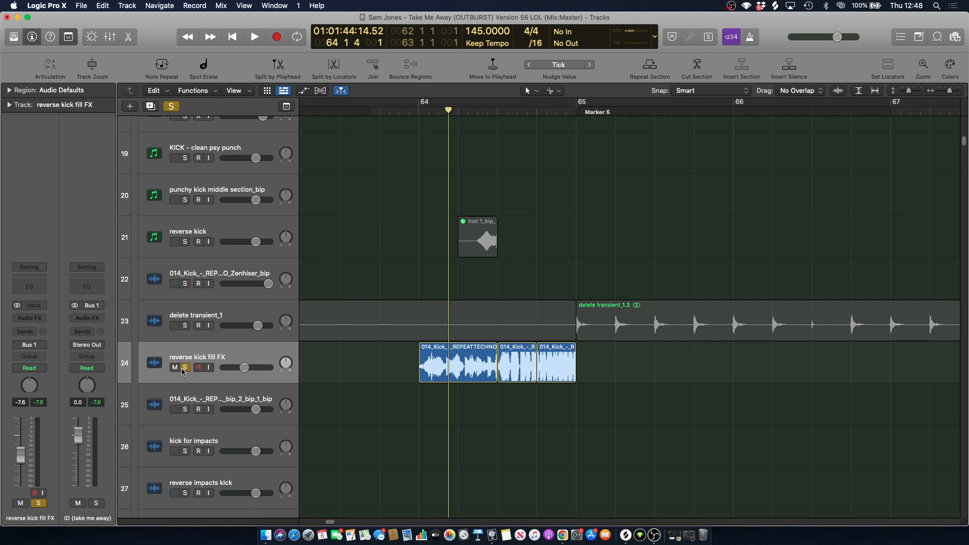
key(space)
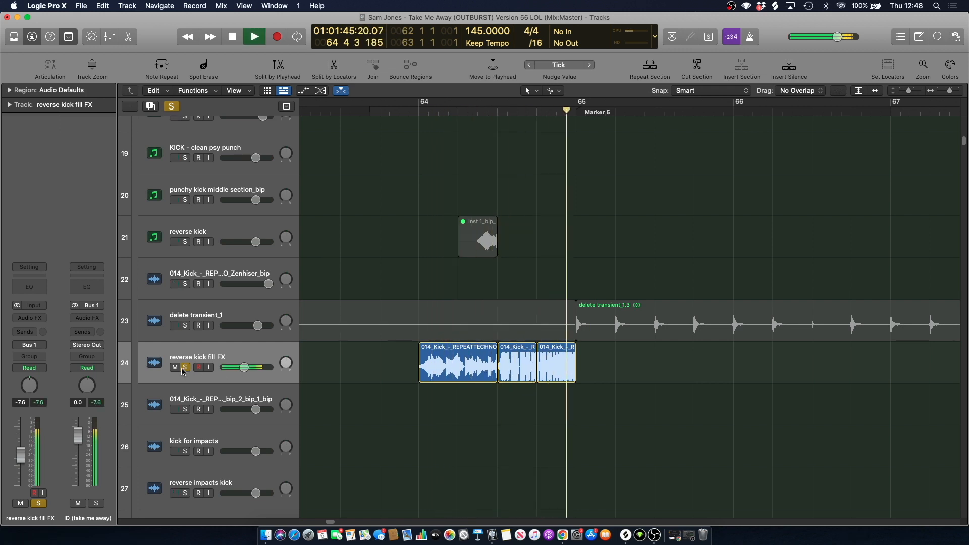
click(185, 367)
key(space)
Extend the second fill region on track 24 past bar 65 and play the track soloed from 64 1 3 1.
click(445, 109)
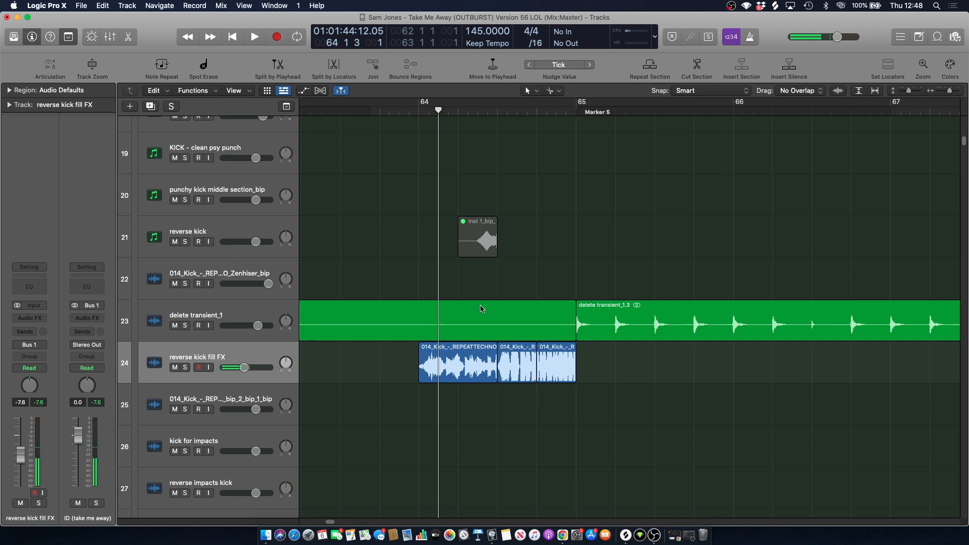
drag(533, 376, 640, 377)
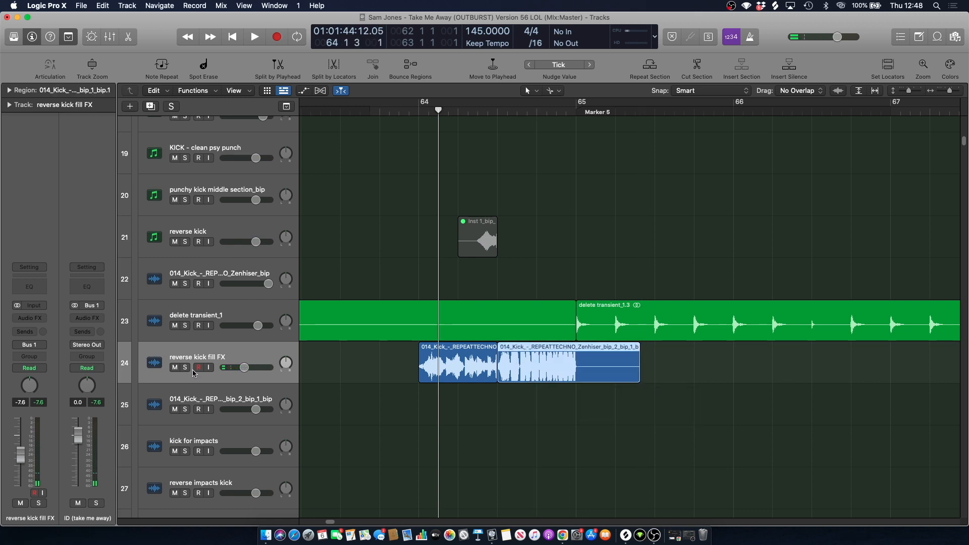
click(187, 369)
key(space)
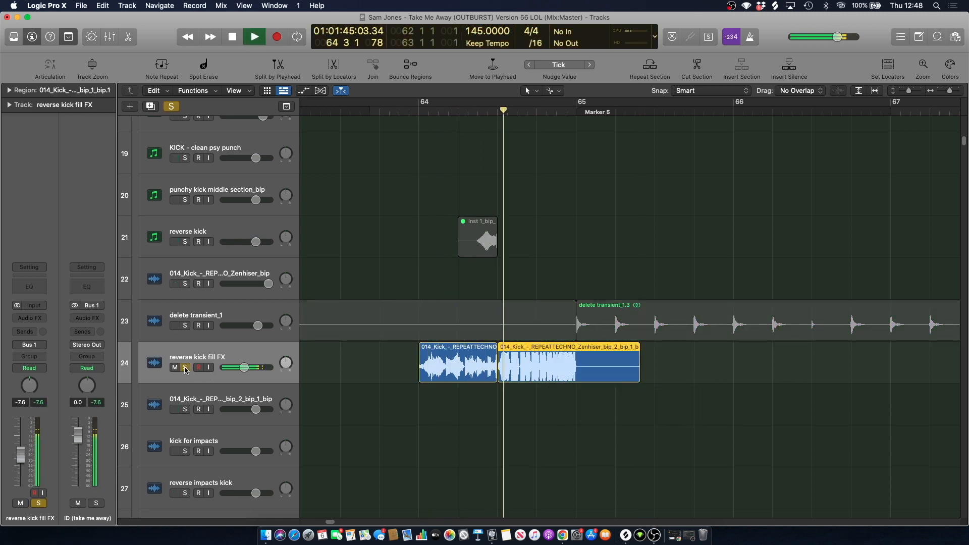
key(space)
Try extending the first fill region on track 24 past bar 65, and undo the region length changes.
click(436, 178)
click(467, 359)
drag(497, 376, 608, 377)
key(super+z)
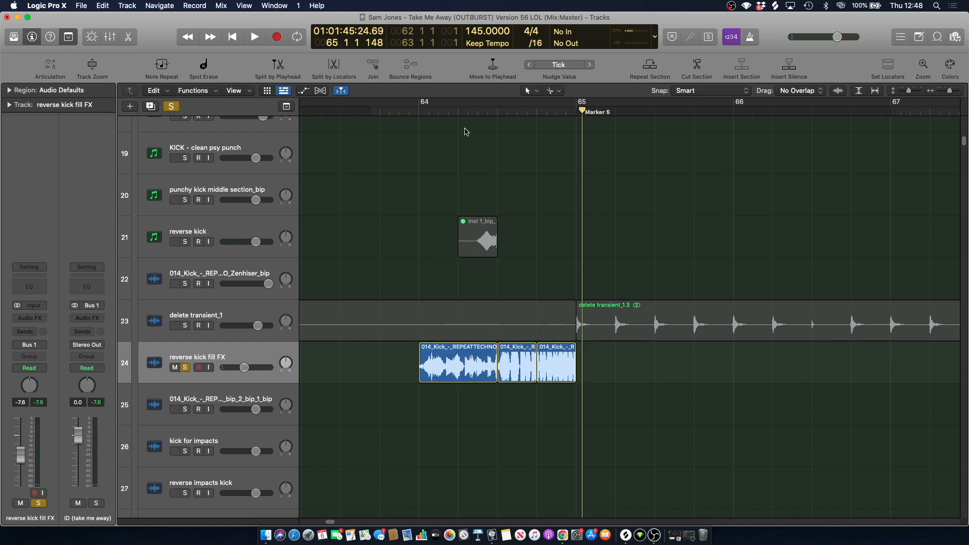
Clear all solos and play the full mix from 64 2 3 1 while looking through the kick, vocal and bass tracks.
click(473, 108)
click(169, 106)
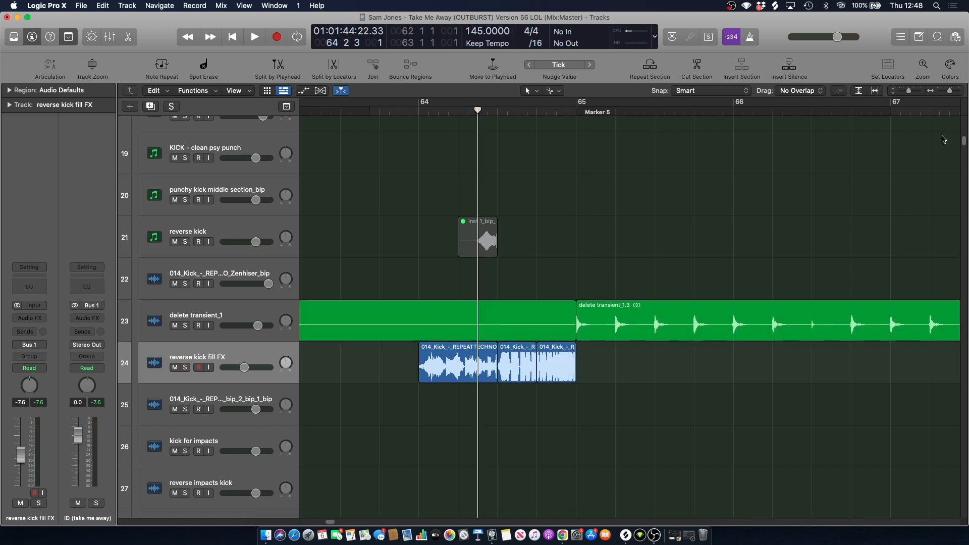
drag(954, 93, 948, 92)
key(space)
scroll(553, 229, down, 16)
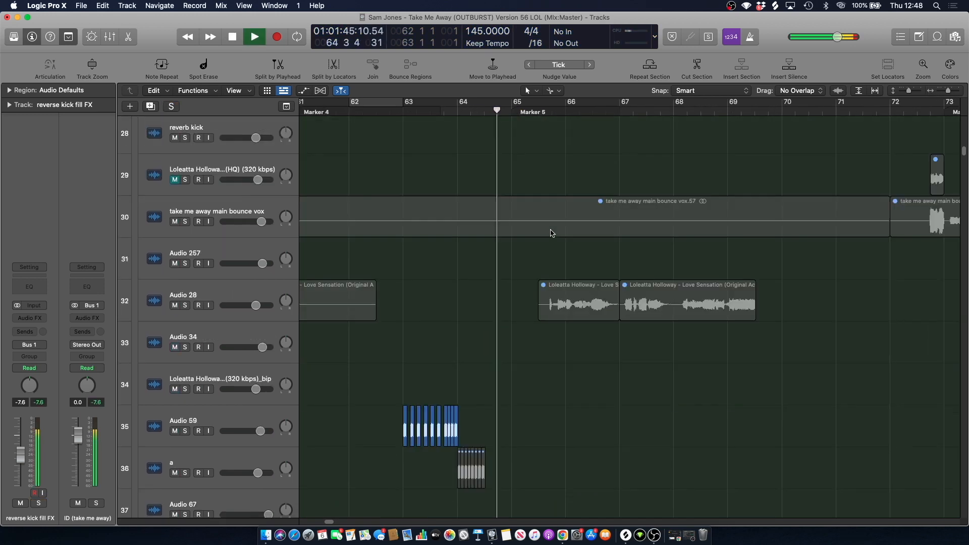
scroll(534, 270, down, 20)
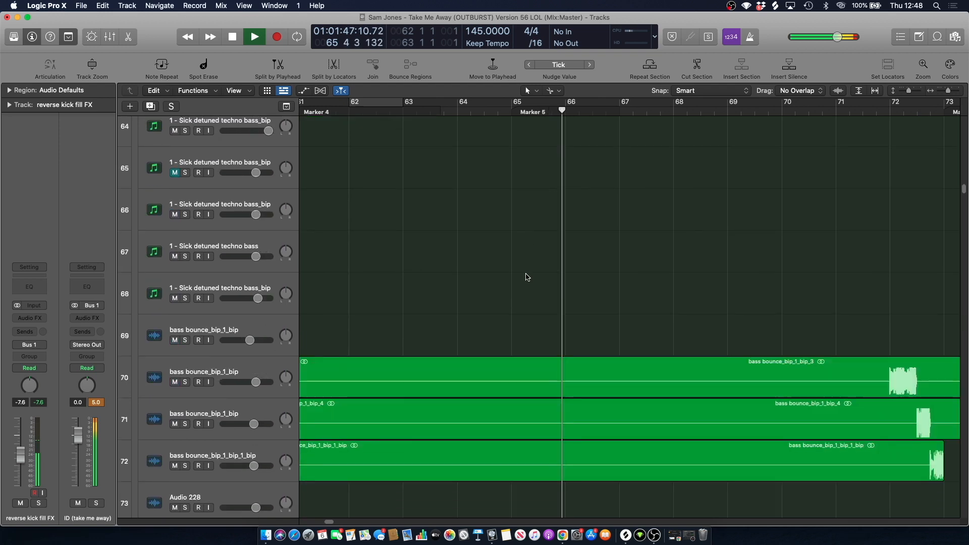
scroll(525, 273, down, 9)
key(space)
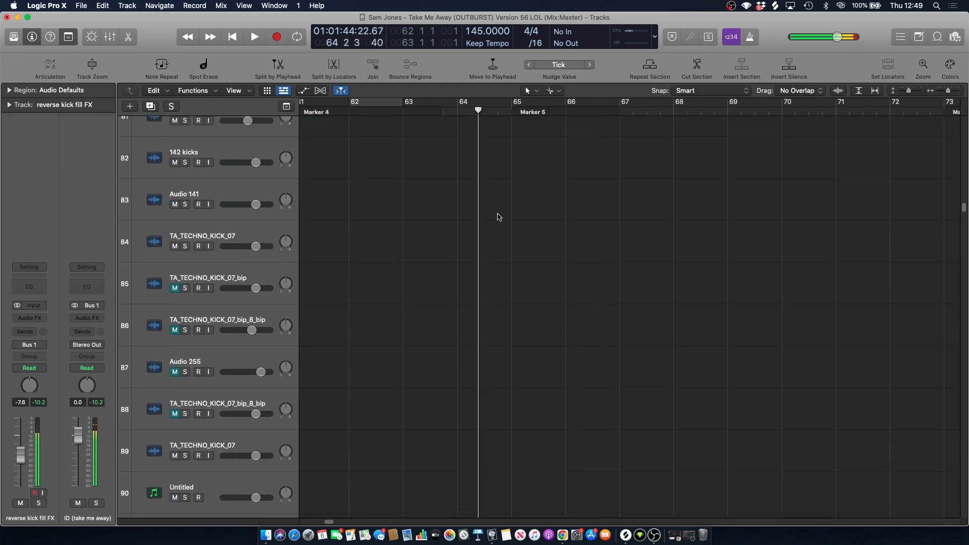
Replay the mix from 64 4 1 1 into Marker 5 and examine the active tracks from the bass loops down to the percussion.
click(497, 109)
scroll(481, 184, down, 15)
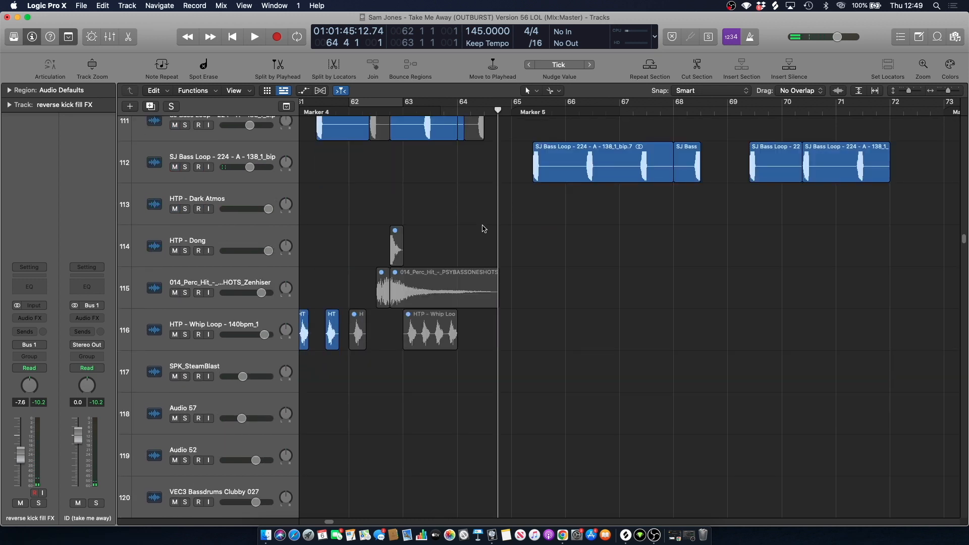
scroll(483, 228, up, 2)
click(526, 108)
key(space)
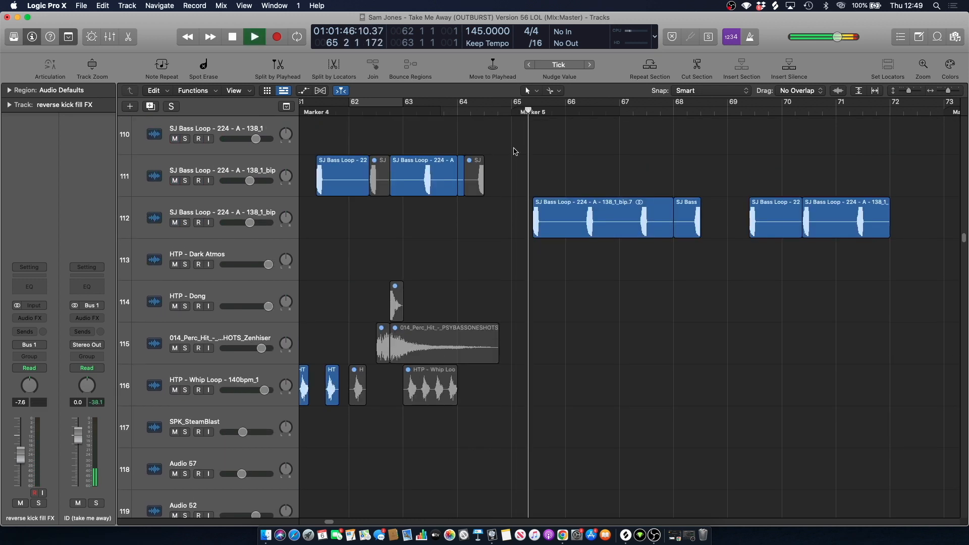
key(space)
scroll(519, 217, down, 8)
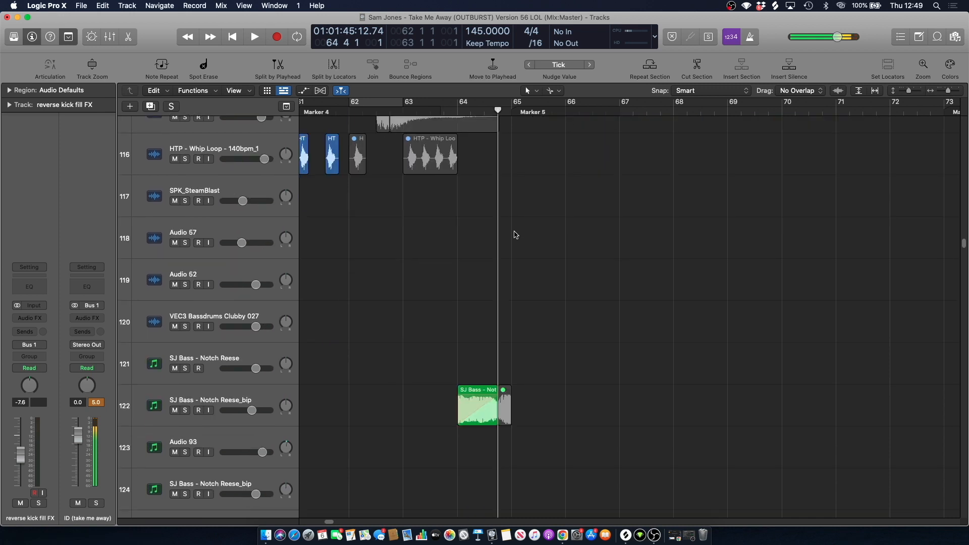
scroll(515, 235, down, 15)
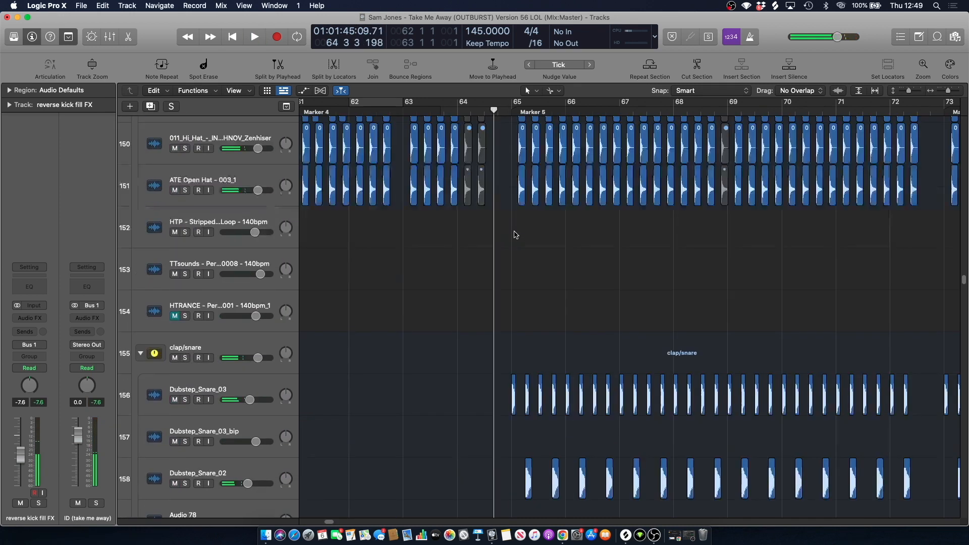
scroll(515, 232, down, 14)
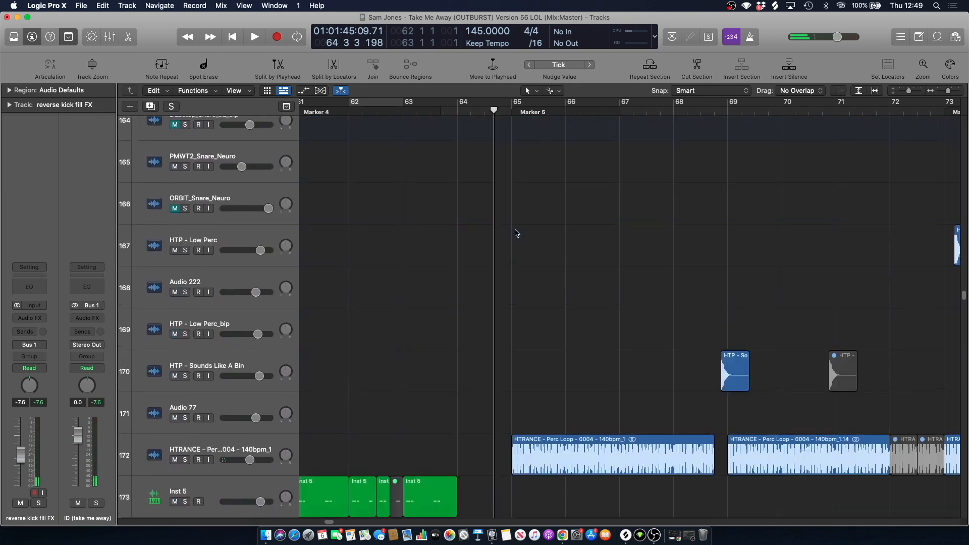
Solo track 172, the HTRANCE perc loop, and play it from the start of Marker 5.
key(space)
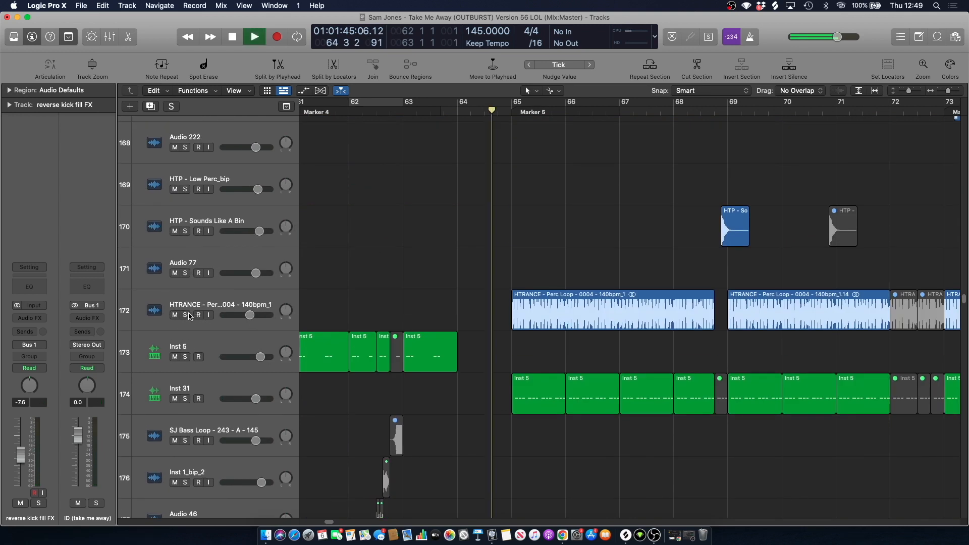
click(185, 315)
click(199, 309)
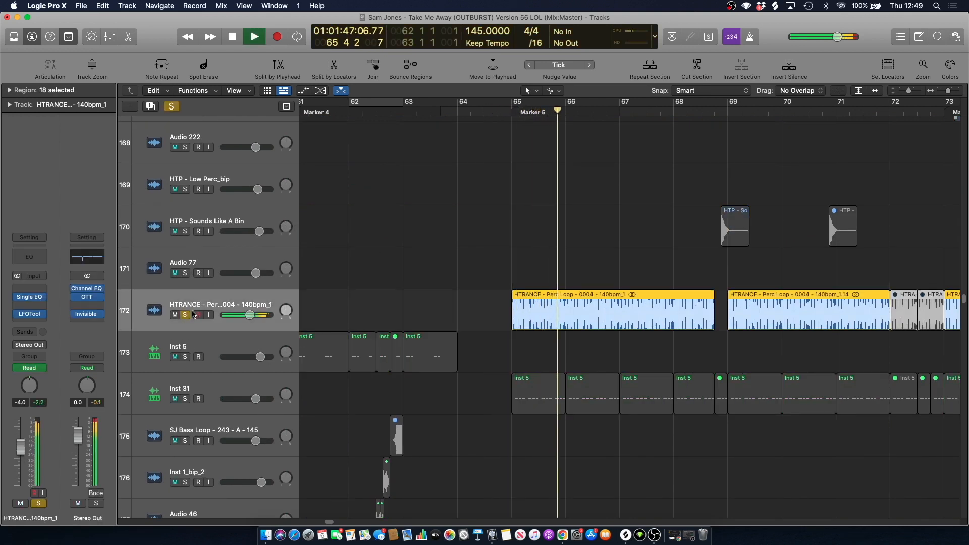
key(space)
click(504, 115)
key(space)
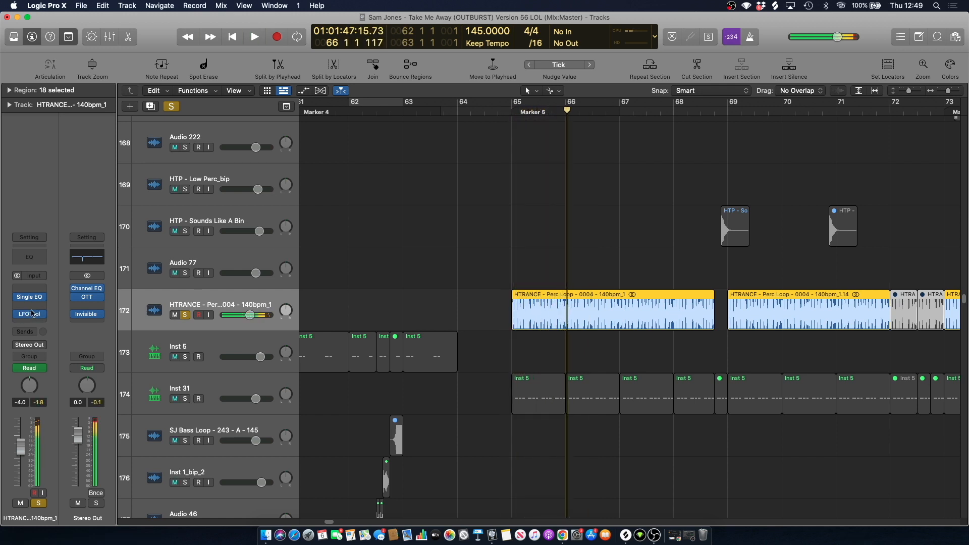
key(space)
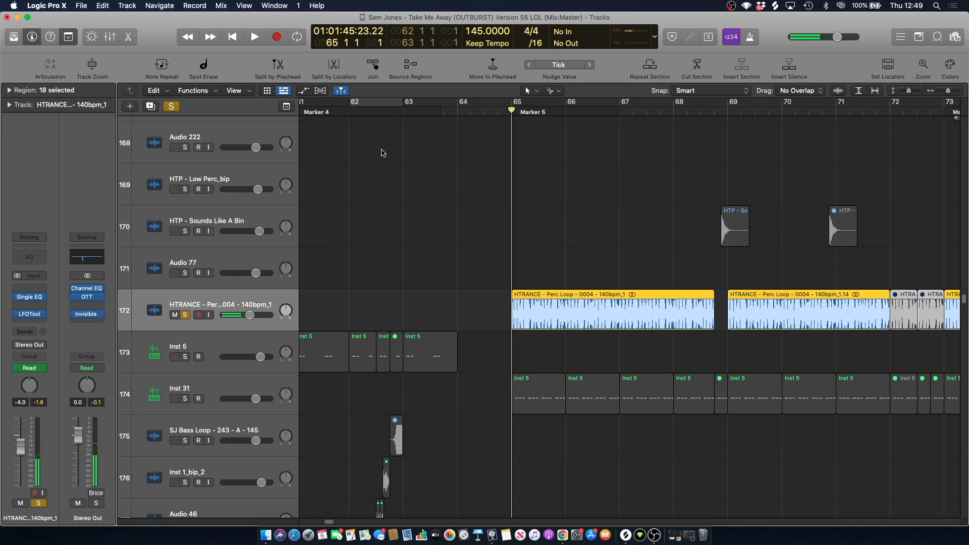
Clear the perc loop's solo, audition track 174, Inst 31, soloed in Marker 5, and unsolo it.
click(172, 106)
key(space)
scroll(454, 202, down, 4)
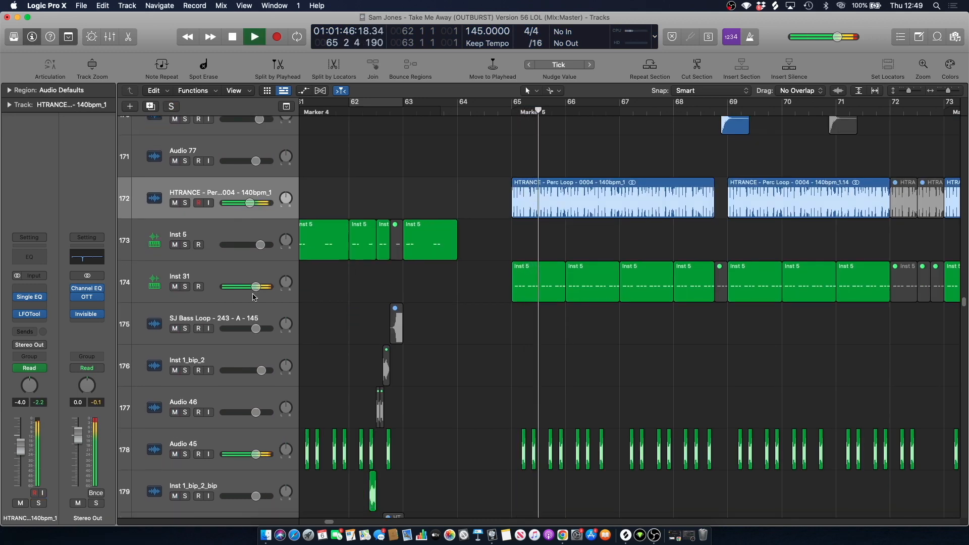
click(185, 288)
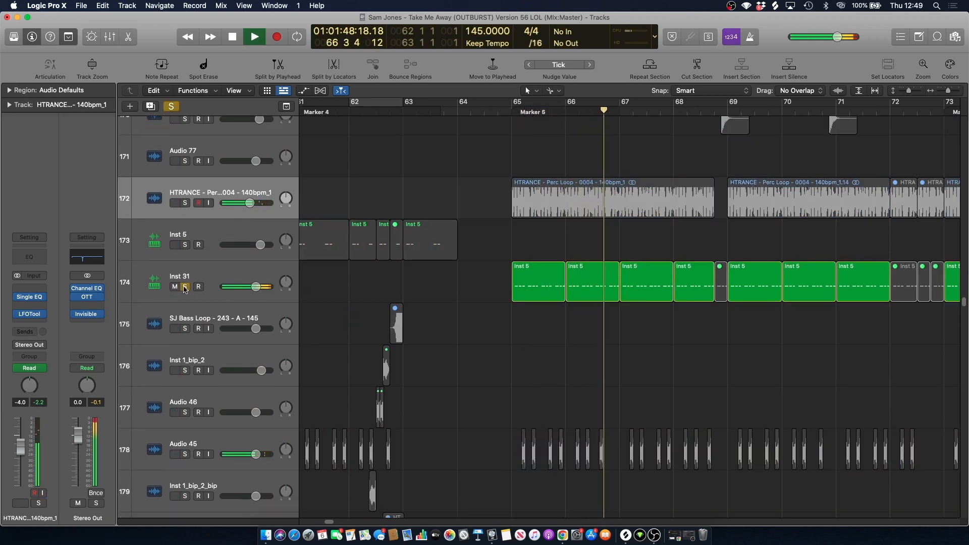
key(space)
click(185, 288)
key(space)
scroll(413, 310, down, 3)
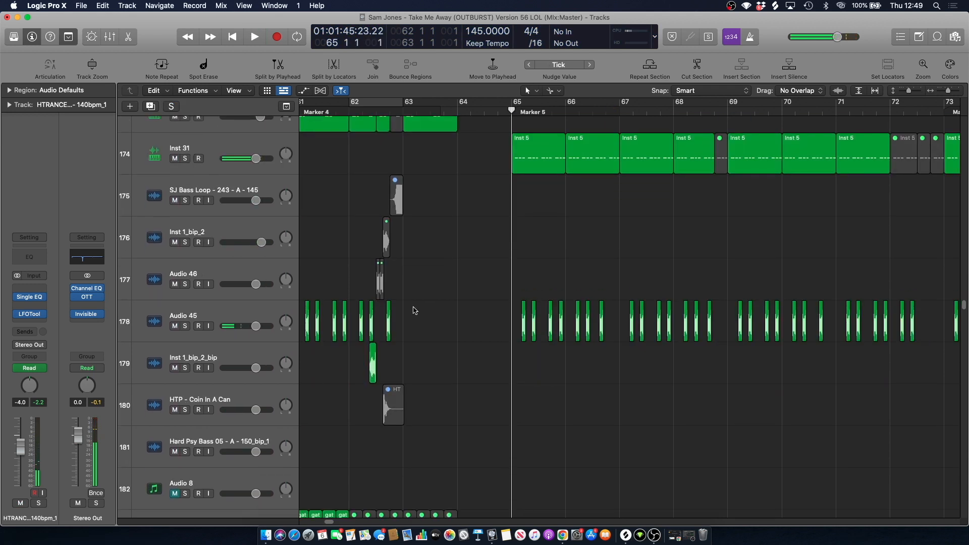
Solo track 178, Audio 45, play it from 65 1 1 1, and unsolo it to hear it in the mix.
click(187, 328)
key(space)
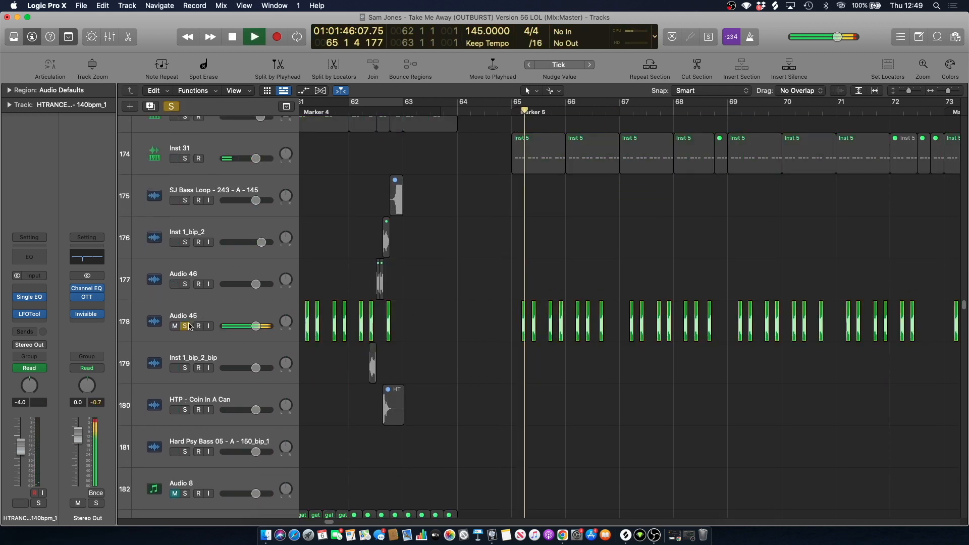
click(188, 329)
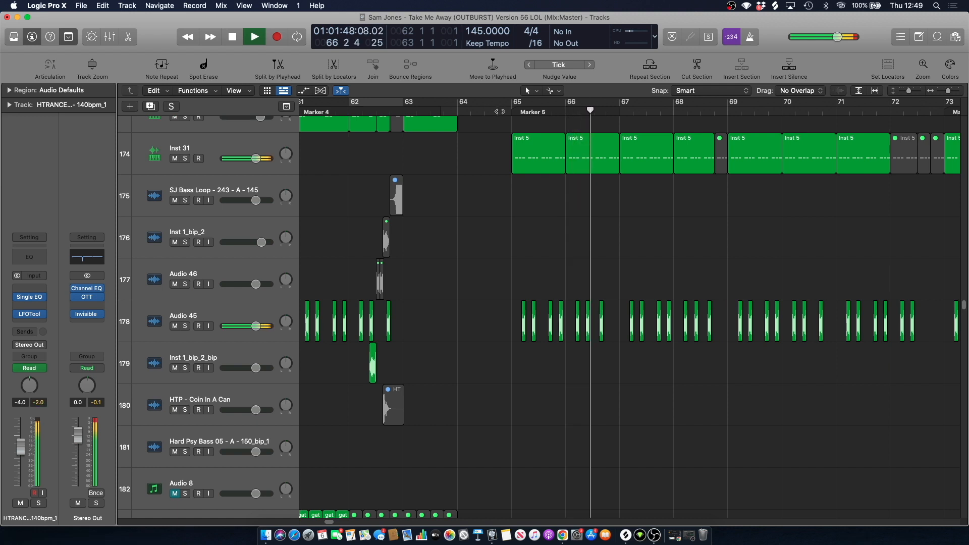
key(space)
click(501, 185)
Solo track 194, sj bass - detuned reese ting, and play it with the cycle range set from bar 65 to 73.
scroll(494, 191, down, 15)
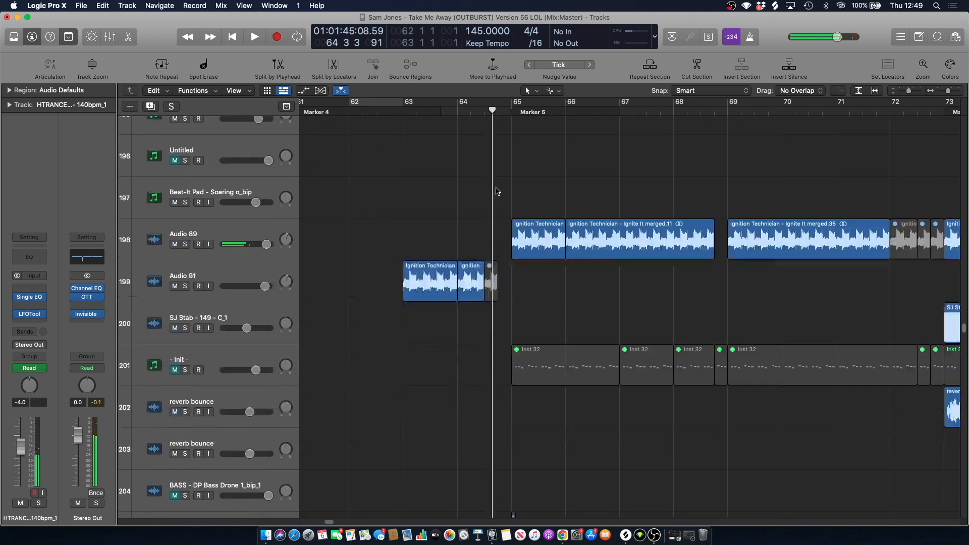
click(221, 228)
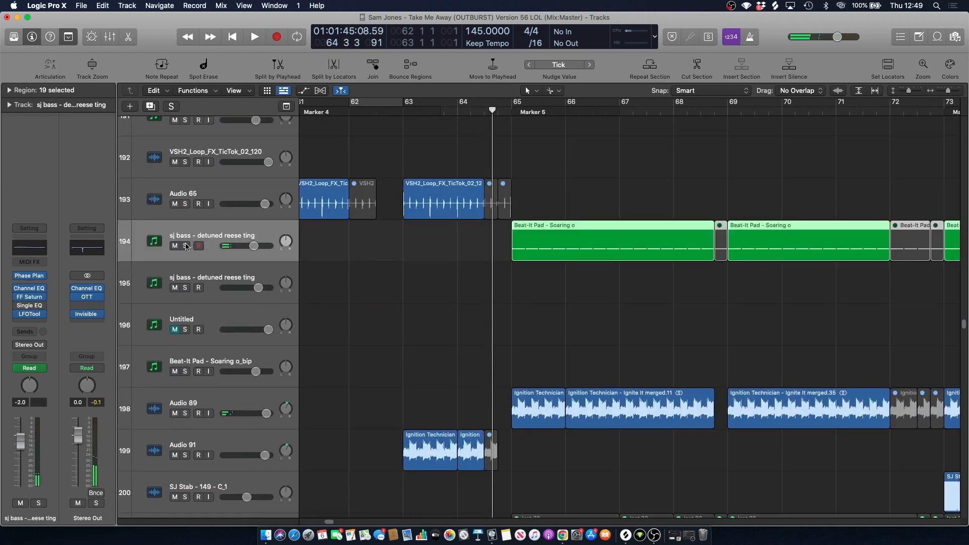
click(186, 246)
key(space)
key(space)
drag(517, 104, 949, 161)
key(space)
click(222, 238)
Extend the cycle range to bar 89 with the detuned reese ting track selected.
key(super+Left)
key(super+Left)
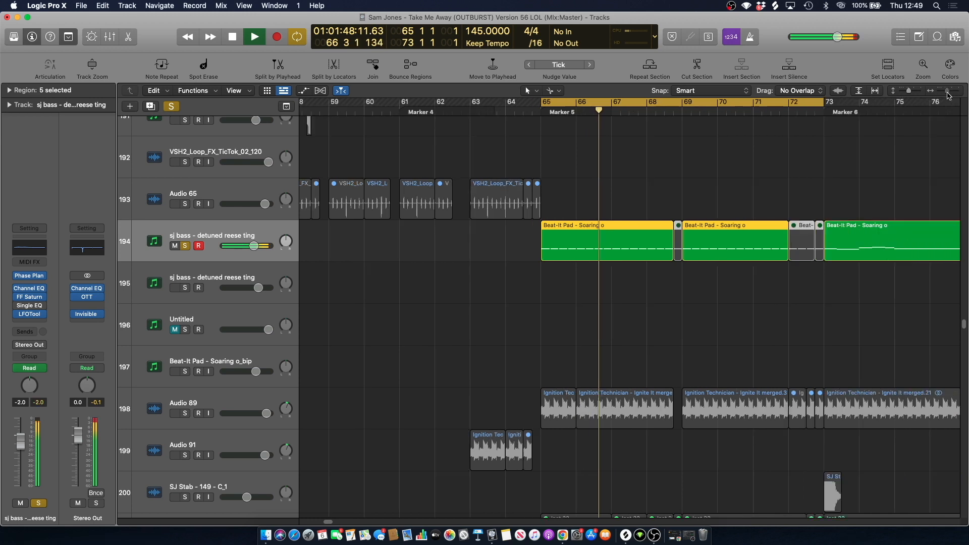
drag(701, 103, 934, 104)
click(222, 237)
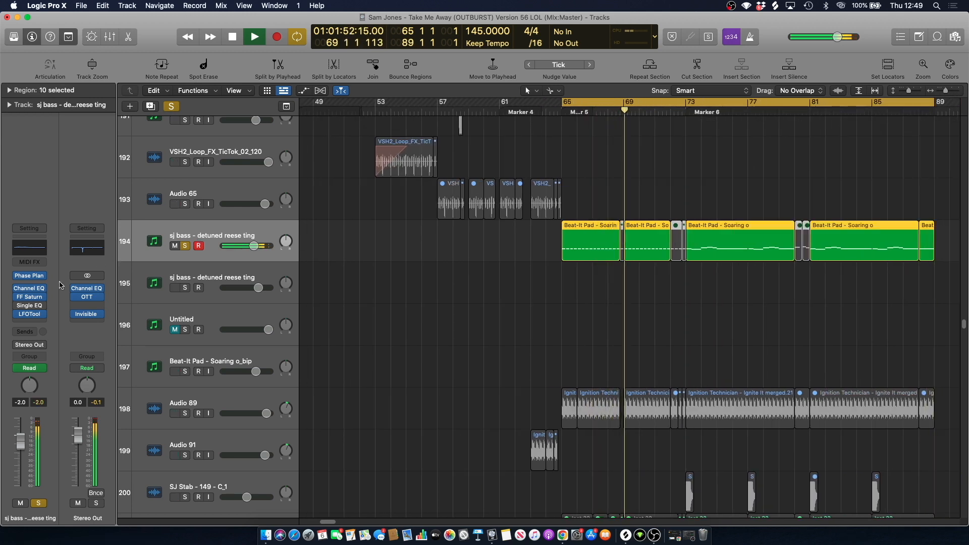
Open the Phase Plant instrument on track 194 and place its window so the oscillators in Group 1 can be examined.
click(30, 276)
drag(382, 240, 620, 252)
click(604, 243)
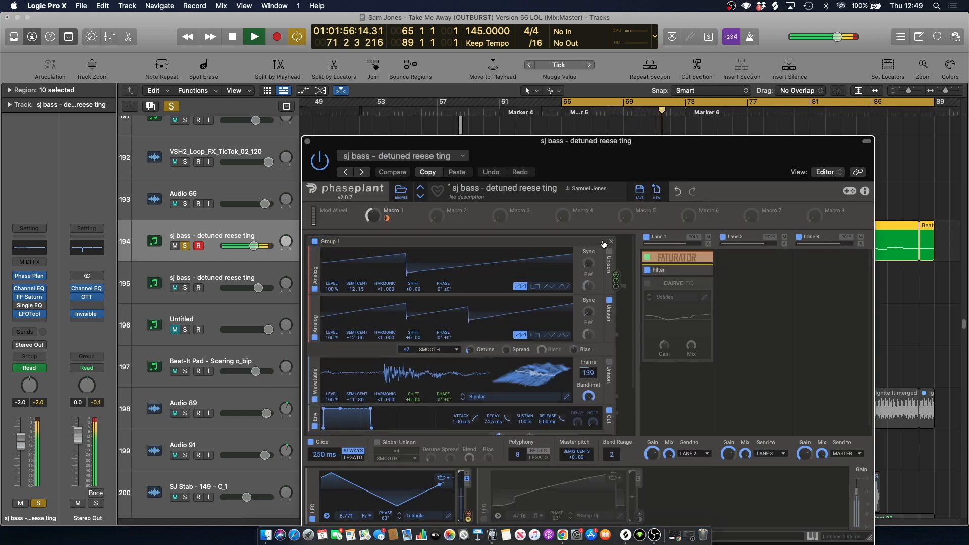
Turn off the cycle, play the soloed detuned reese from bar 73 and close the Phase Plant window.
key(space)
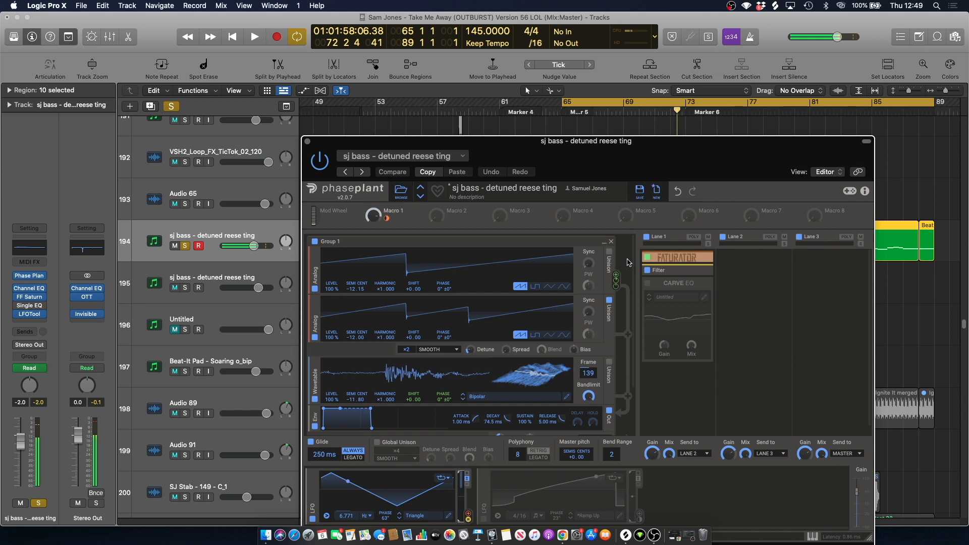
click(673, 108)
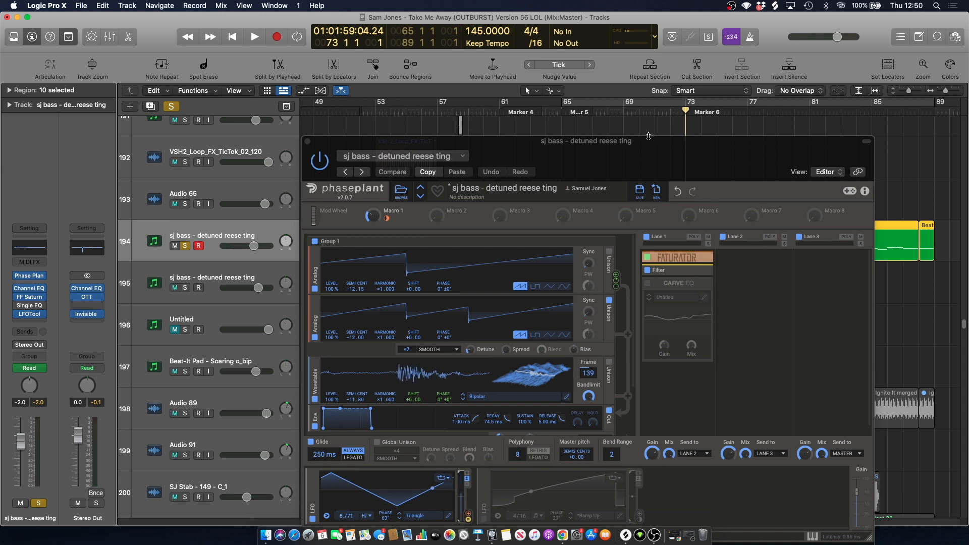
key(space)
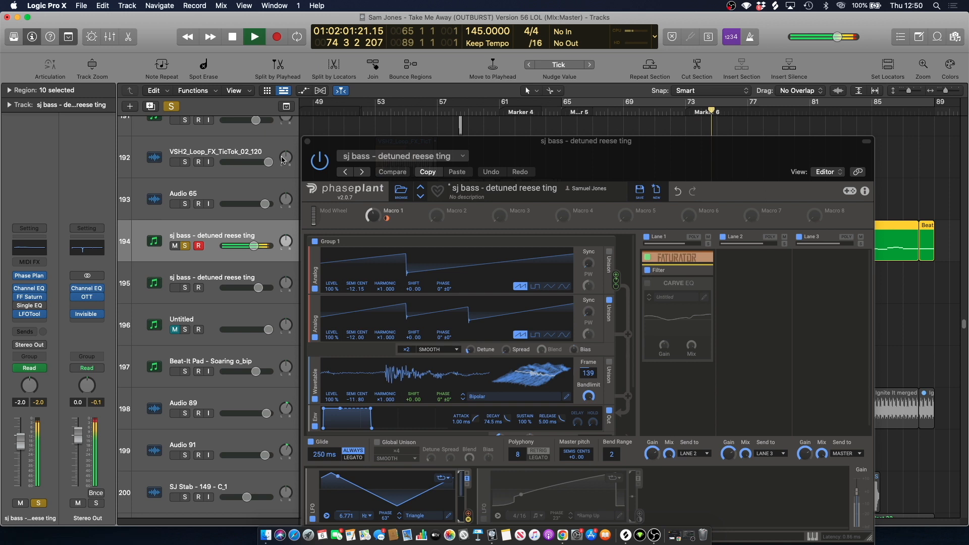
click(307, 141)
click(545, 151)
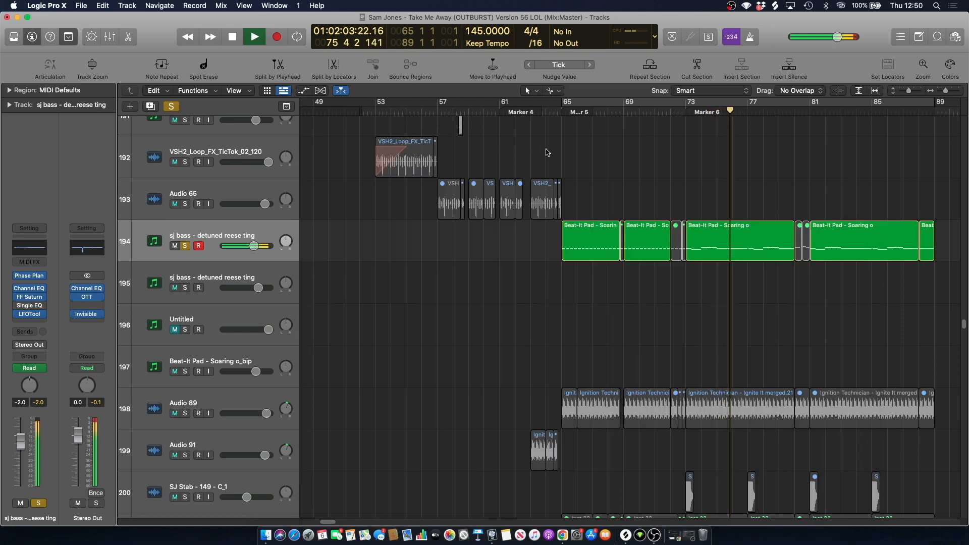
Examine the notes of track 194's region starting at bar 73 in the Piano Roll, stop playback and close the editor.
click(740, 239)
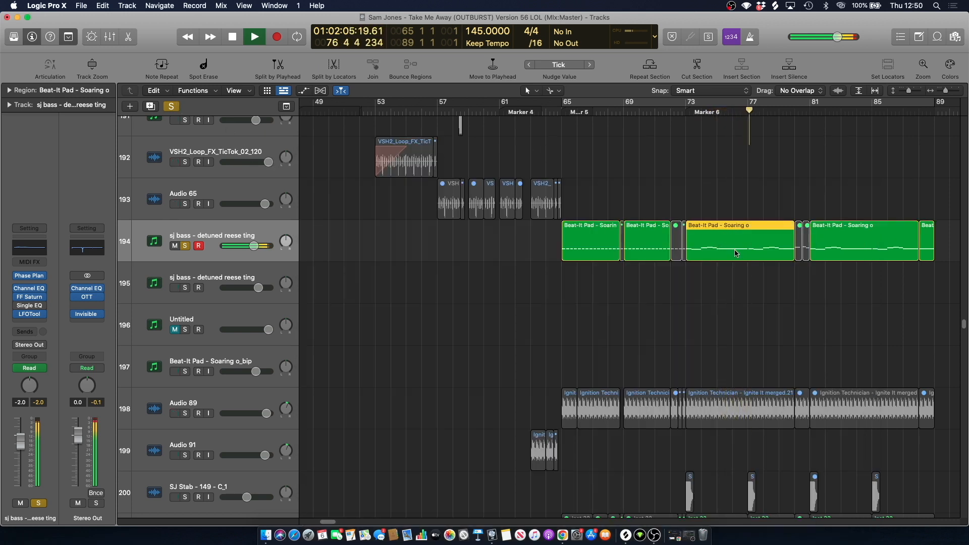
key(e)
key(super+Left)
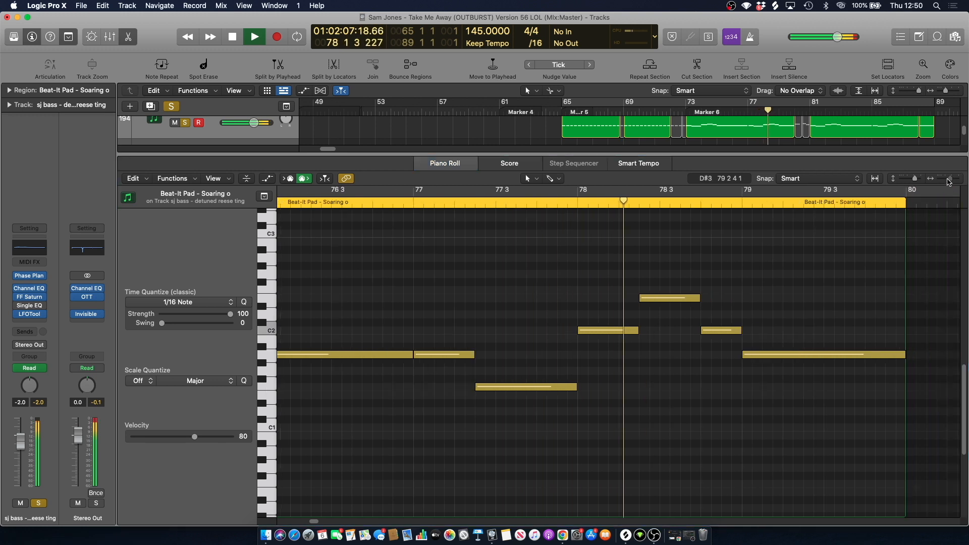
key(space)
click(131, 37)
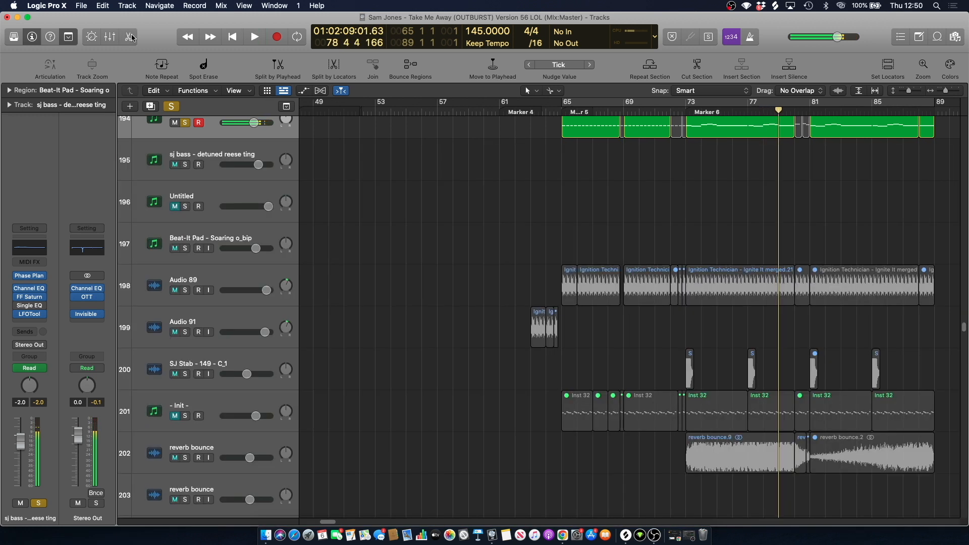
Clear the solo on the detuned reese ting track and play the full mix from bar 65.
click(179, 107)
scroll(572, 310, up, 3)
click(572, 309)
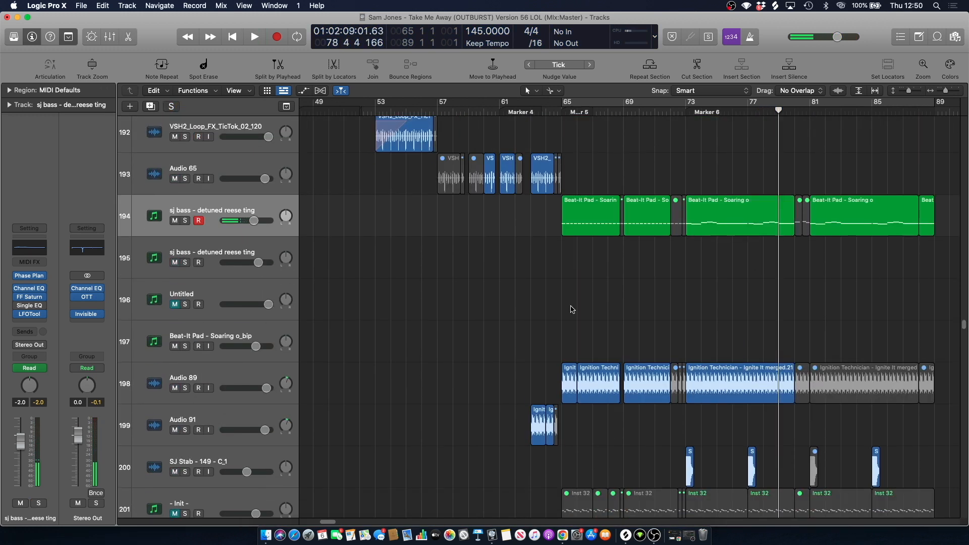
drag(331, 522, 333, 522)
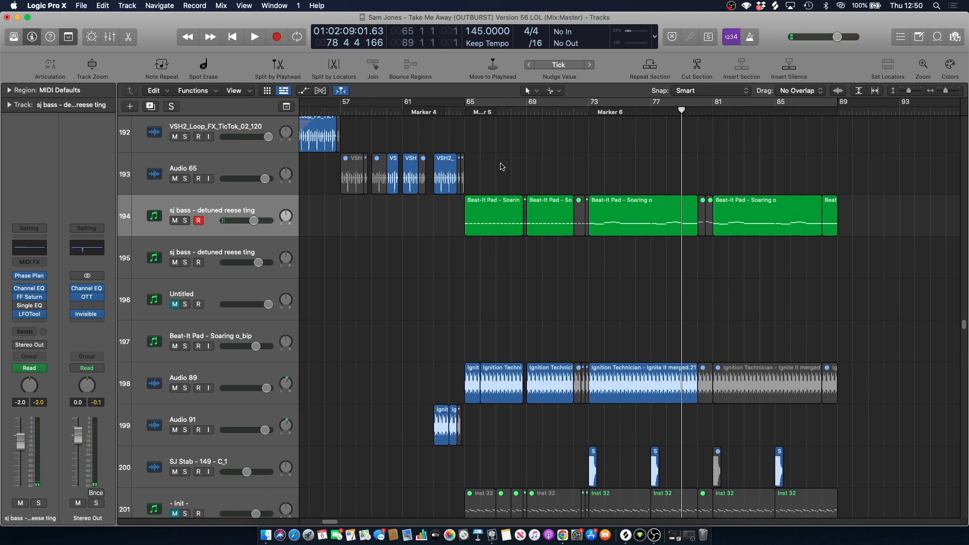
click(464, 111)
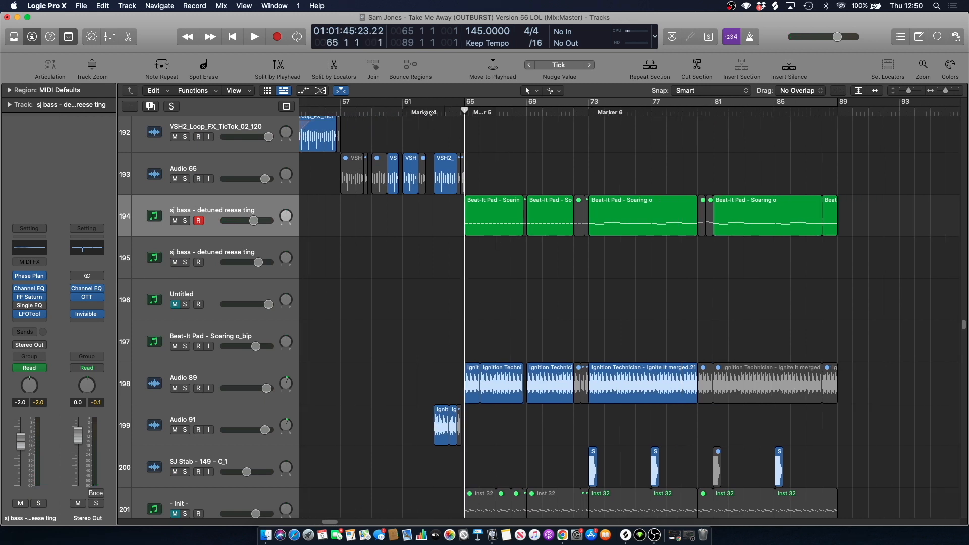
click(838, 112)
click(464, 110)
click(448, 112)
key(period)
key(comma)
key(period)
key(space)
Look through the lower tracks during playback for the HTRANCE lead line tracks 273 to 275, and stop playback.
scroll(476, 206, down, 3)
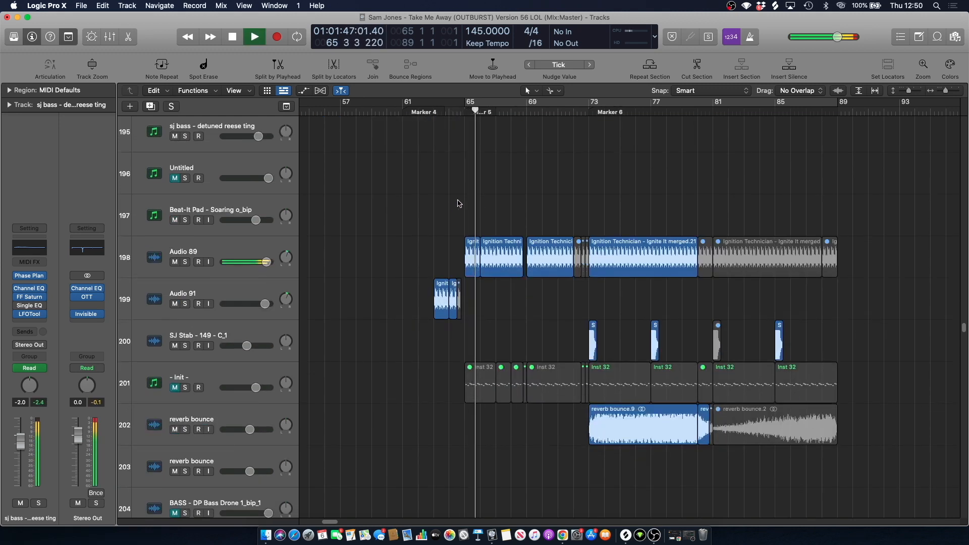
scroll(456, 201, down, 3)
scroll(485, 222, down, 20)
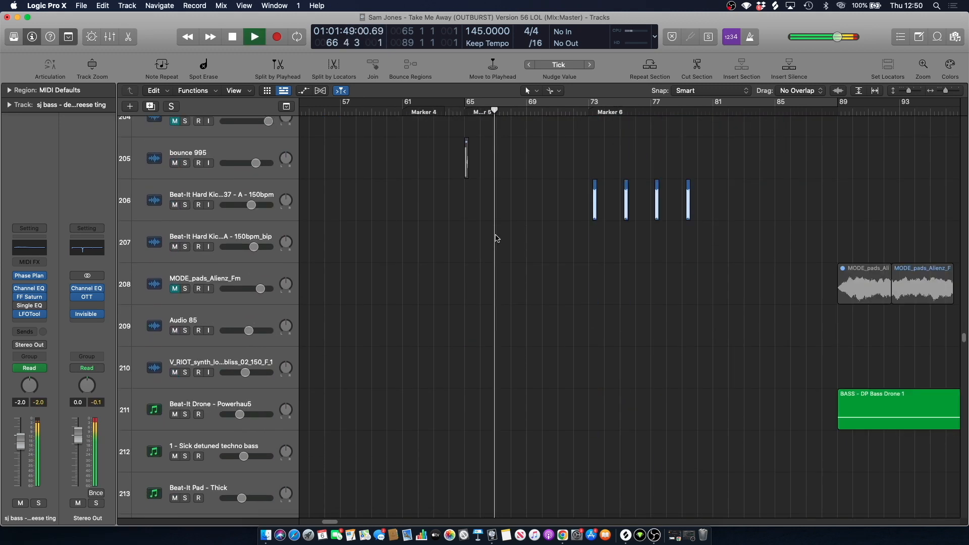
scroll(494, 237, up, 5)
scroll(492, 232, down, 20)
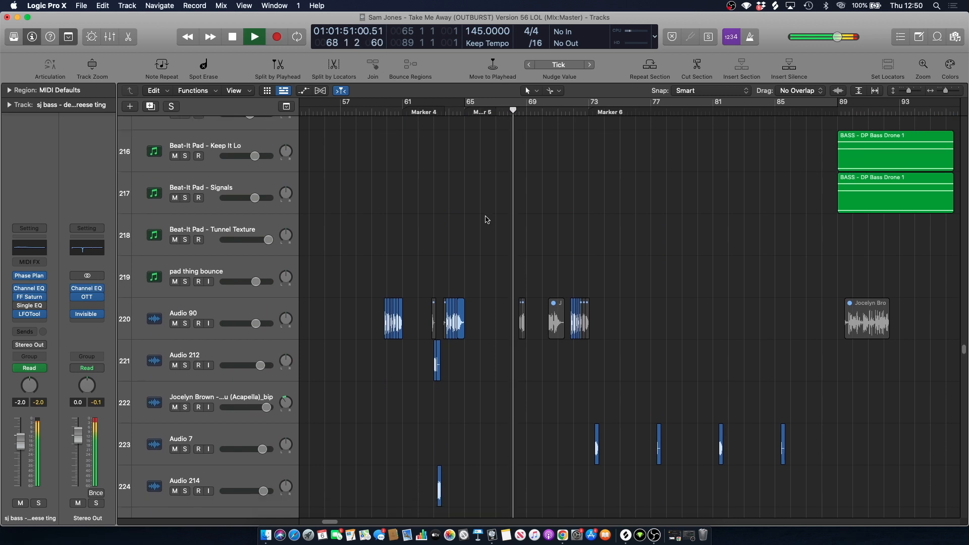
scroll(485, 217, down, 10)
scroll(477, 177, up, 5)
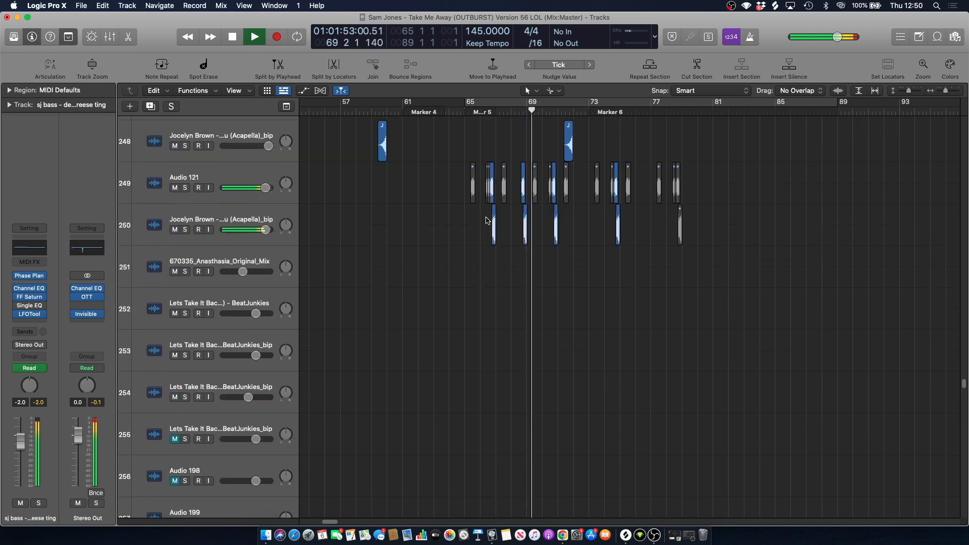
scroll(473, 160, down, 1)
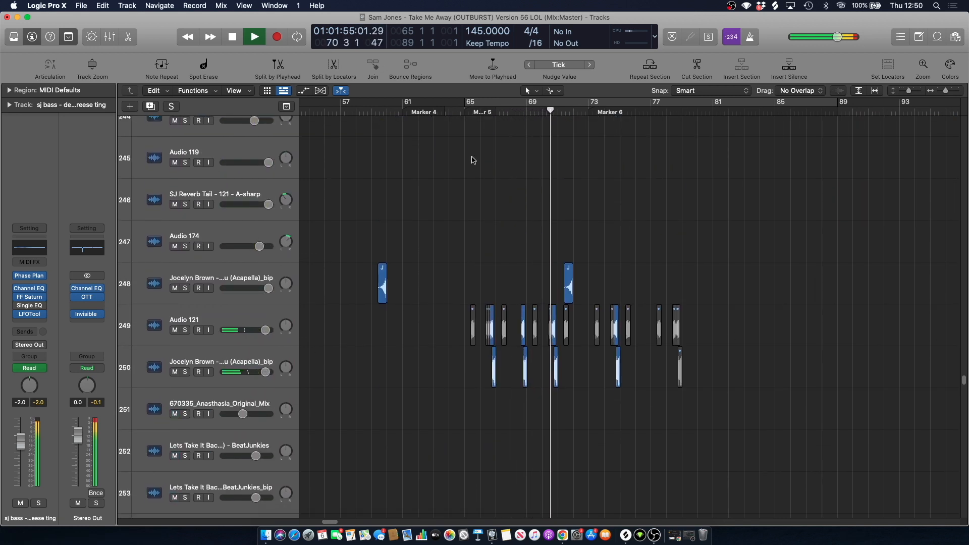
scroll(473, 160, down, 15)
key(space)
scroll(477, 255, down, 15)
scroll(440, 242, up, 2)
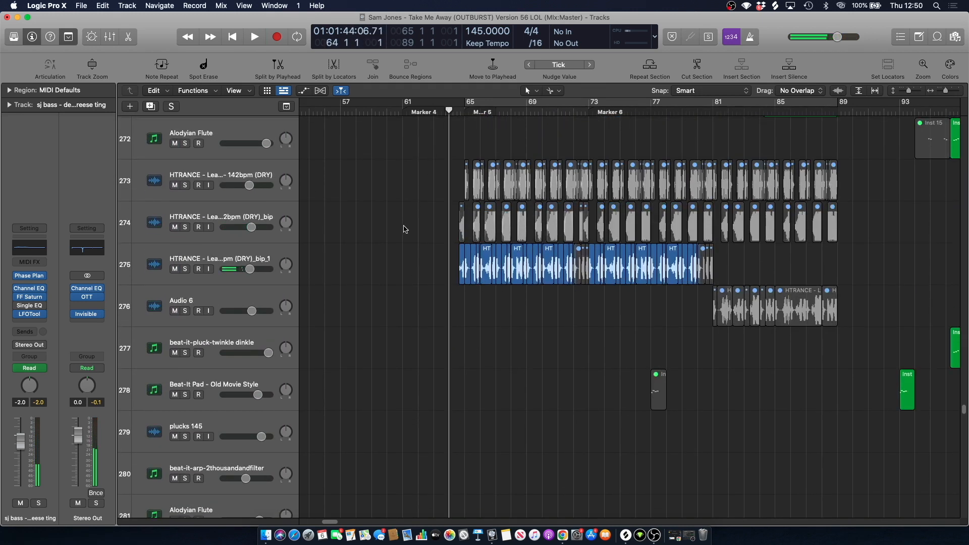
Solo track 275, the HTRANCE lead ending in bip_1, play it with the bar 65 to 89 cycle on, and unsolo it.
click(216, 256)
key(s)
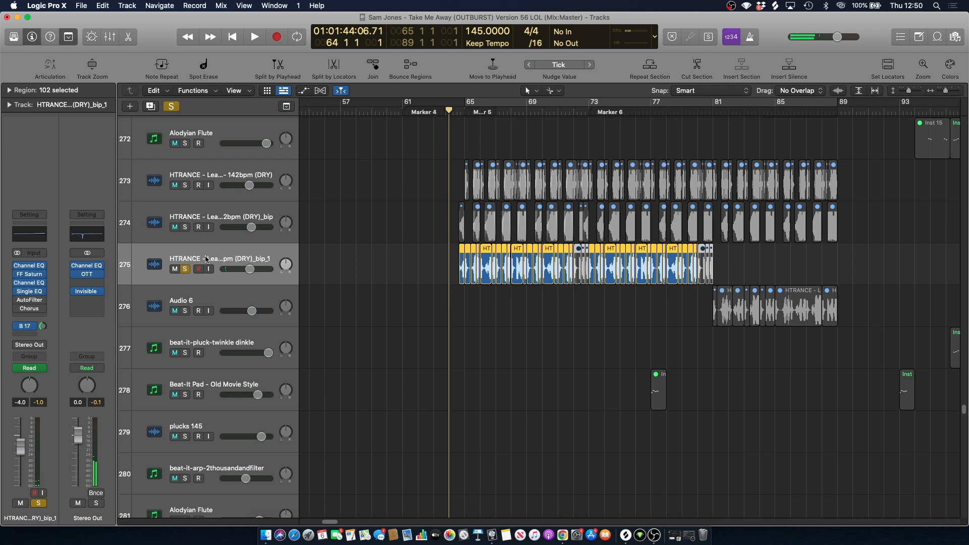
click(497, 103)
click(253, 254)
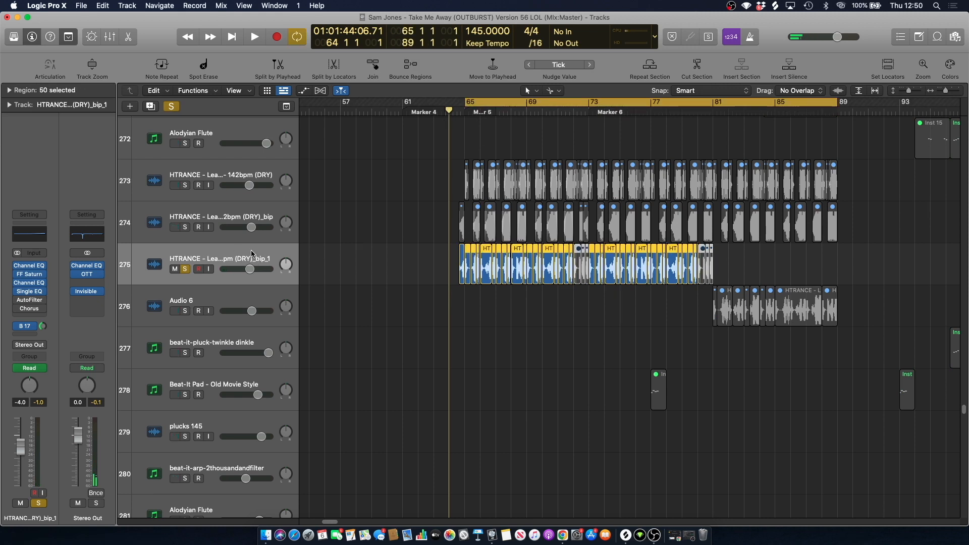
key(space)
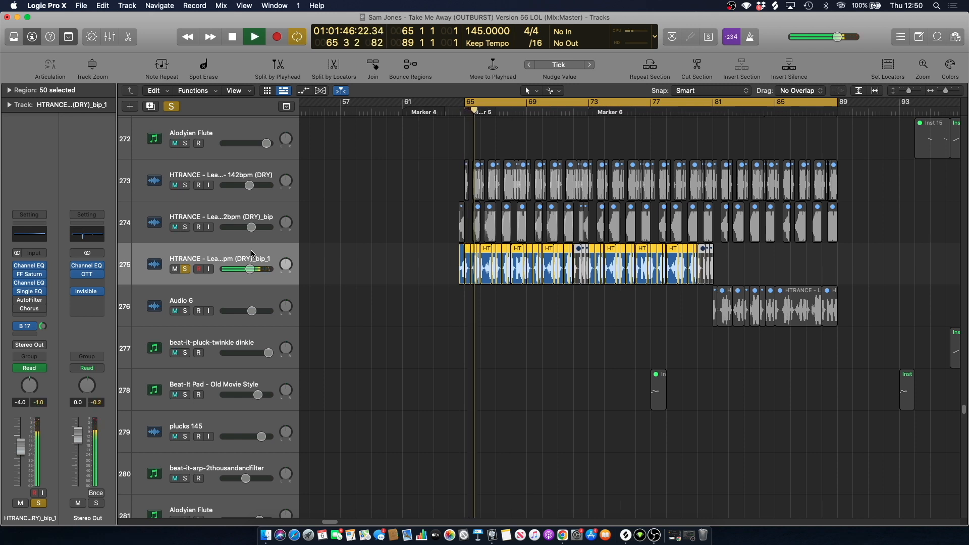
drag(946, 90, 948, 91)
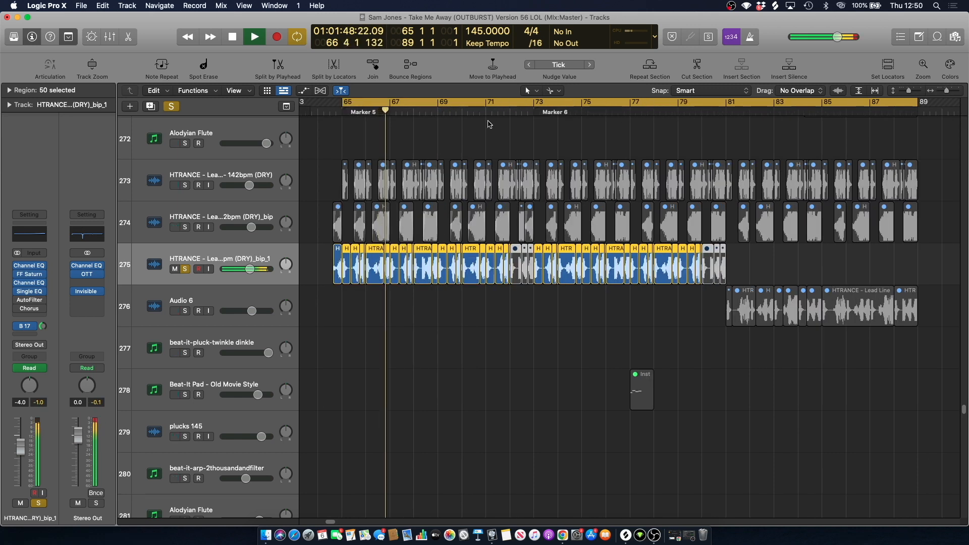
click(364, 106)
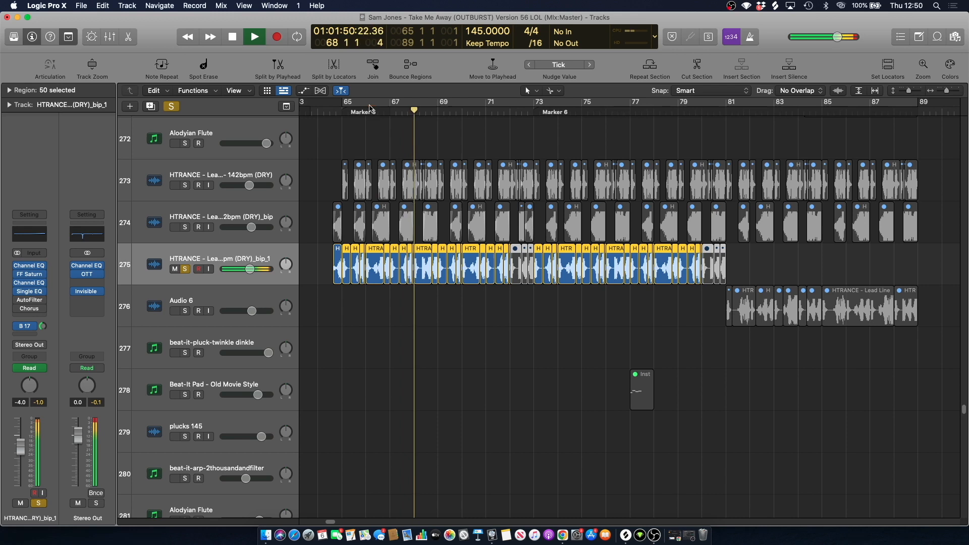
click(370, 109)
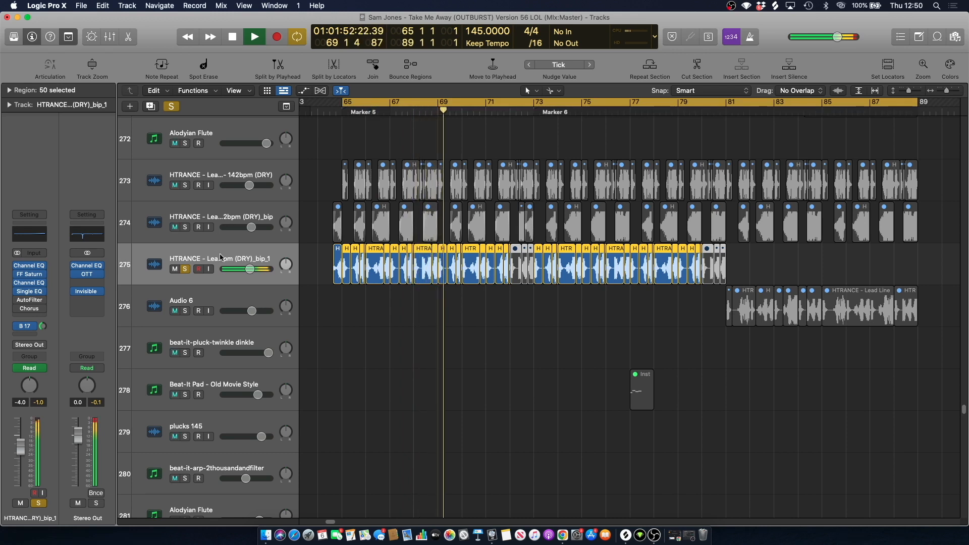
key(space)
click(186, 269)
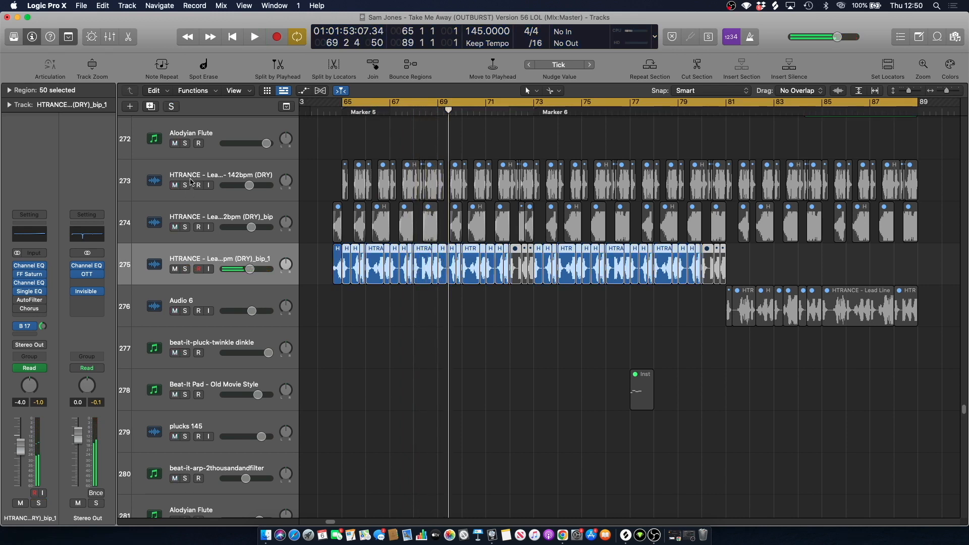
Solo track 273, the dry HTRANCE lead, unmute its regions between bars 65 and 73, and play them.
click(185, 185)
drag(328, 158, 540, 173)
right_click(521, 167)
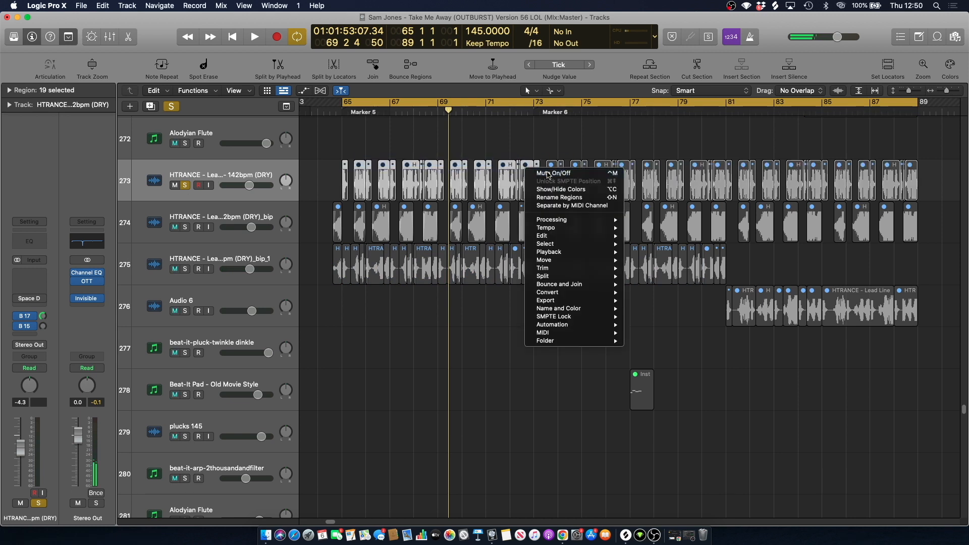
click(543, 173)
key(space)
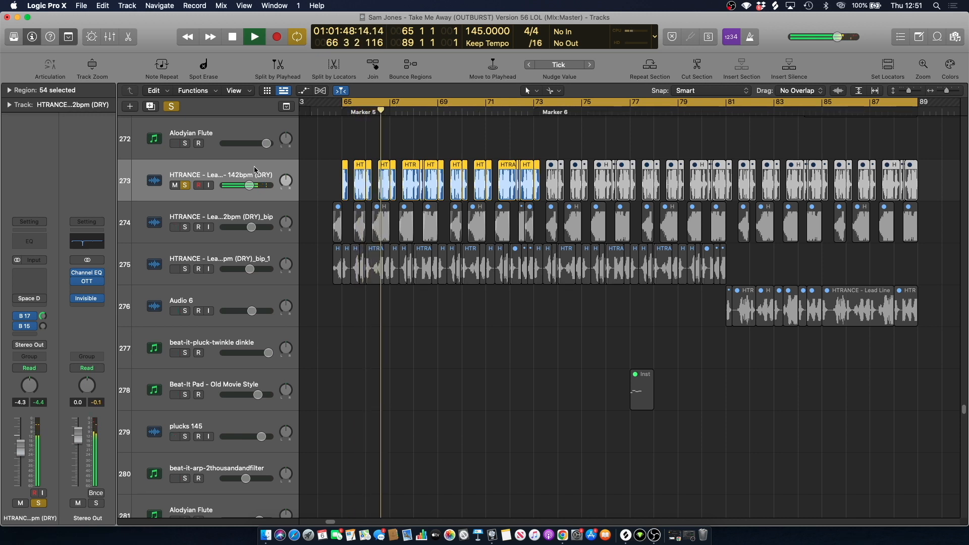
click(354, 151)
key(space)
Try one continuous 4-bar region from bar 65 on track 273 in place of the chopped regions, play it, and undo the change.
drag(353, 152, 427, 184)
key(Delete)
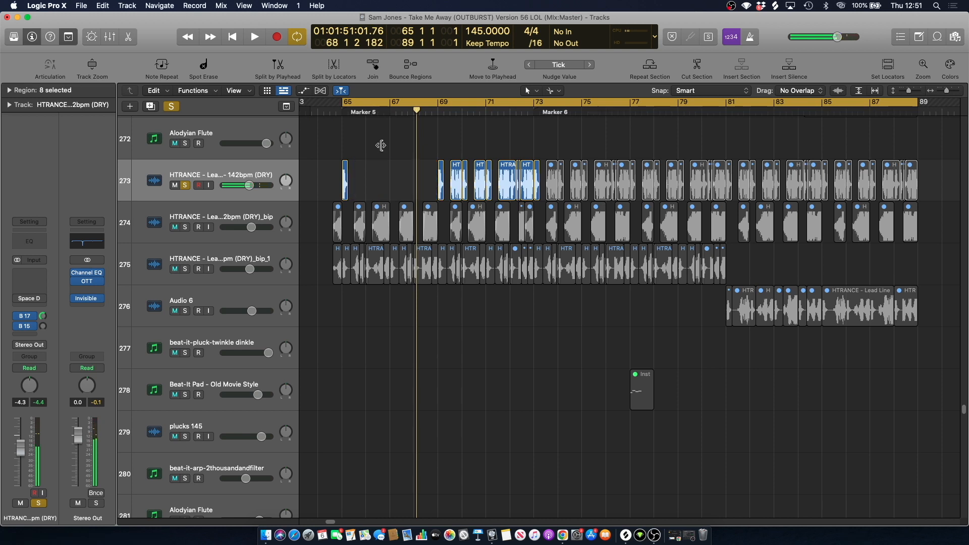
drag(346, 191, 435, 193)
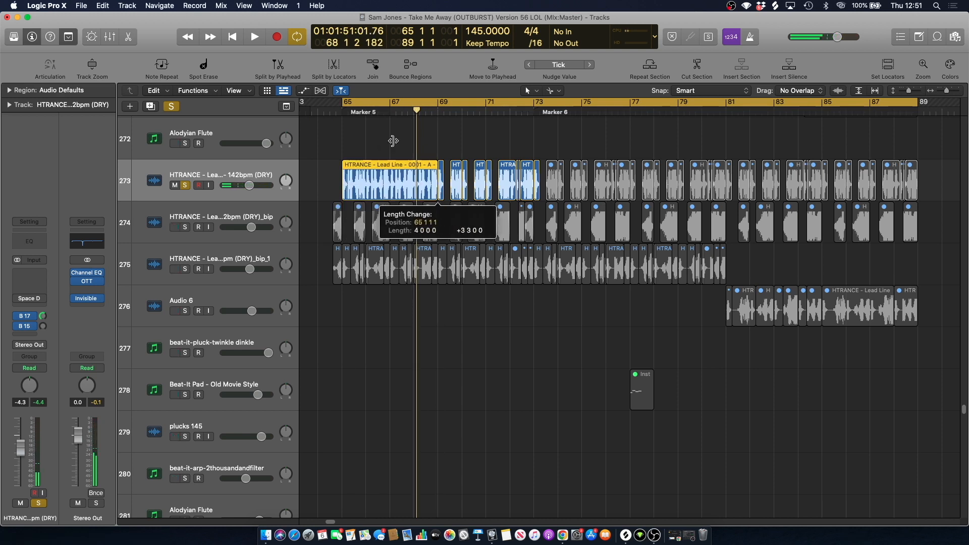
key(space)
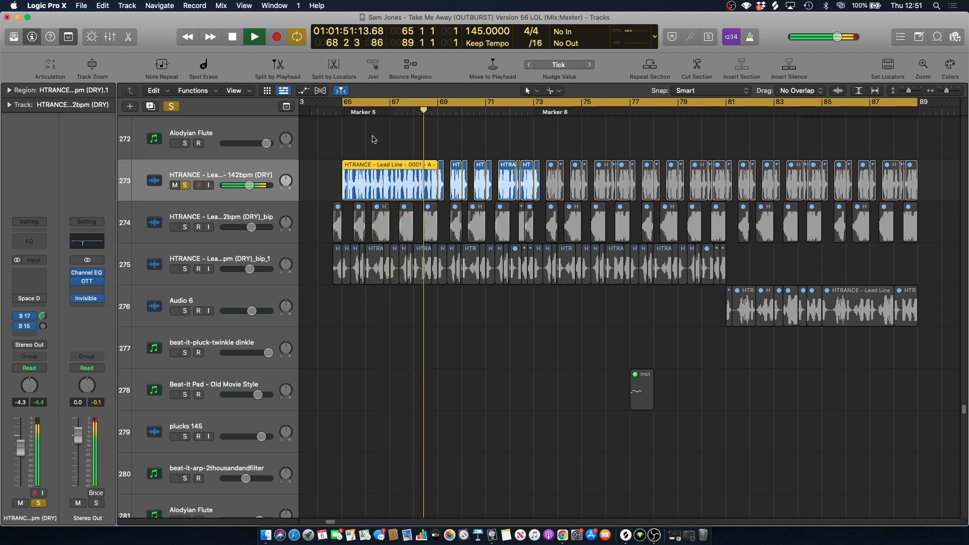
key(space)
key(super+z)
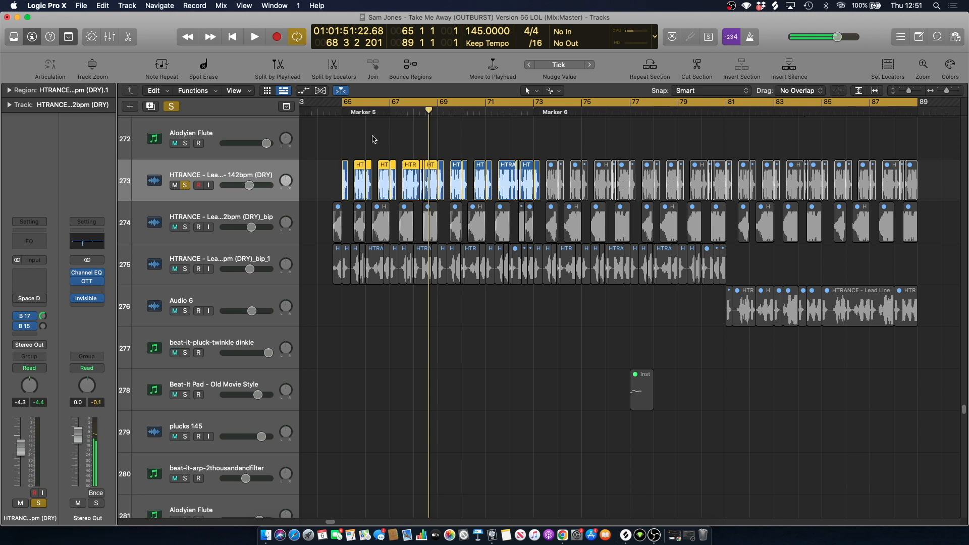
key(space)
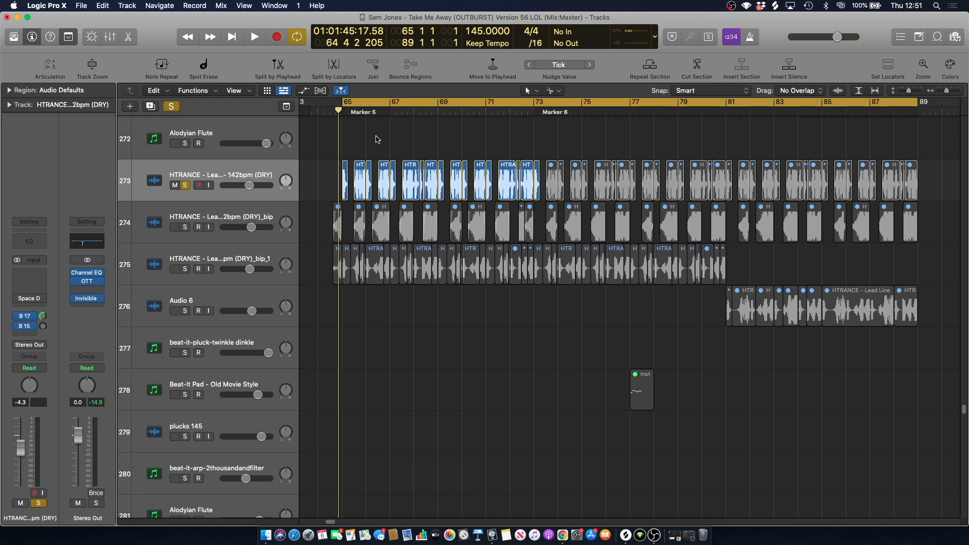
Solo only track 274, unmute its first eight regions from just before bar 65 to bar 72, and play them.
click(185, 227)
drag(323, 216, 500, 225)
right_click(503, 221)
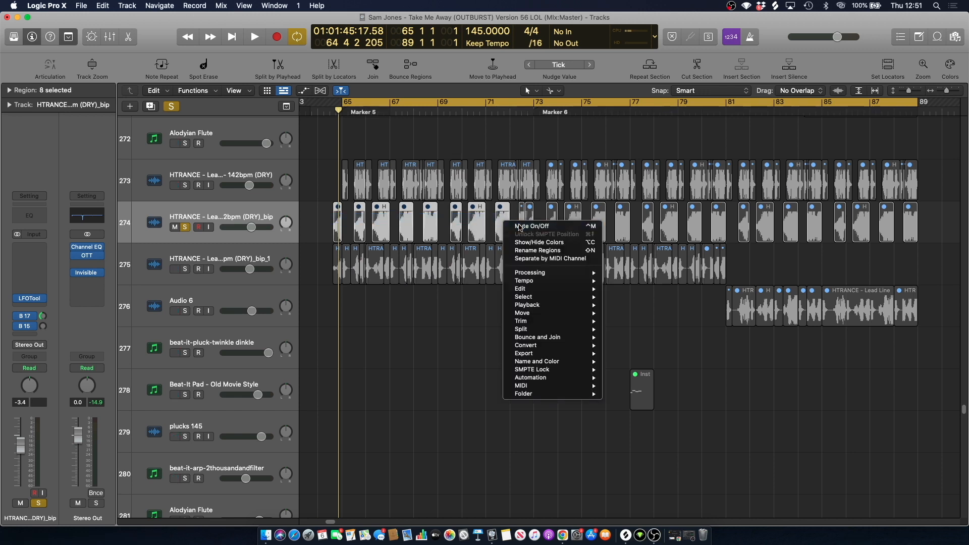
click(520, 227)
click(220, 212)
key(space)
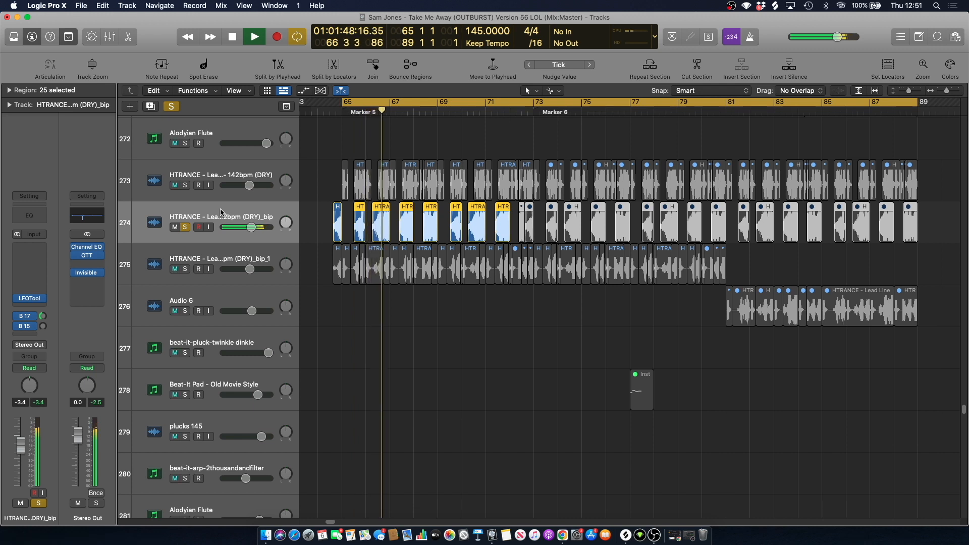
key(space)
key(space)
key(space)
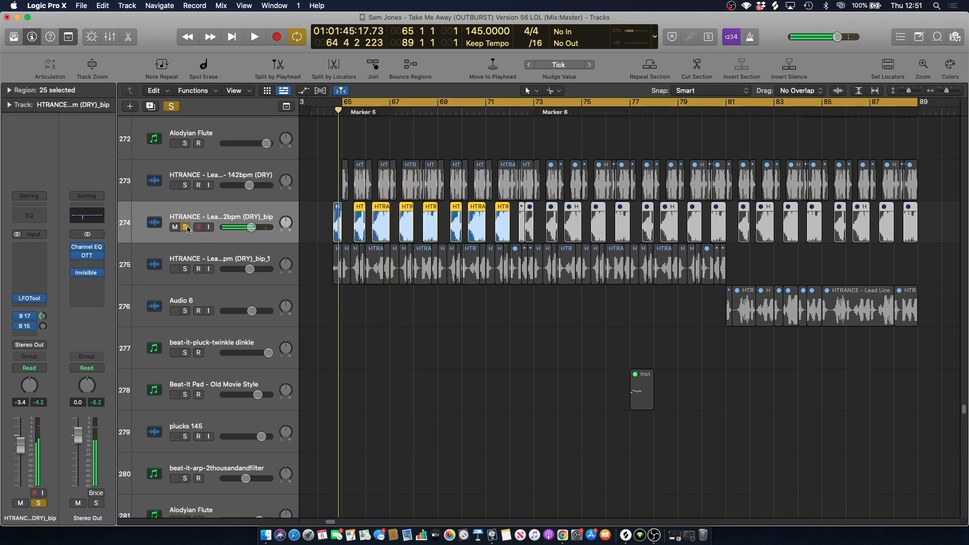
Solo tracks 273 and 274 together, play both HTRANCE lead layers, and clear all solos.
click(186, 227)
click(186, 185)
click(186, 227)
key(space)
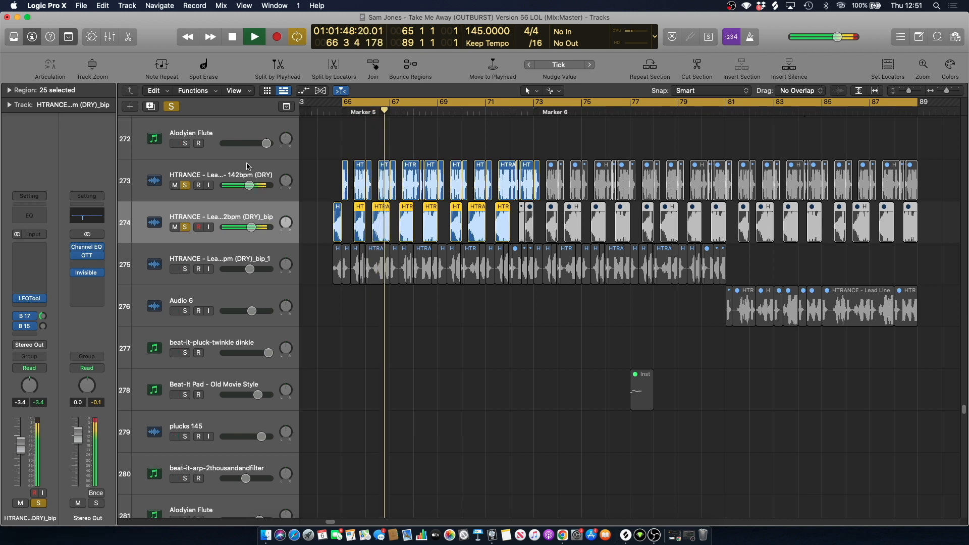
key(space)
click(171, 106)
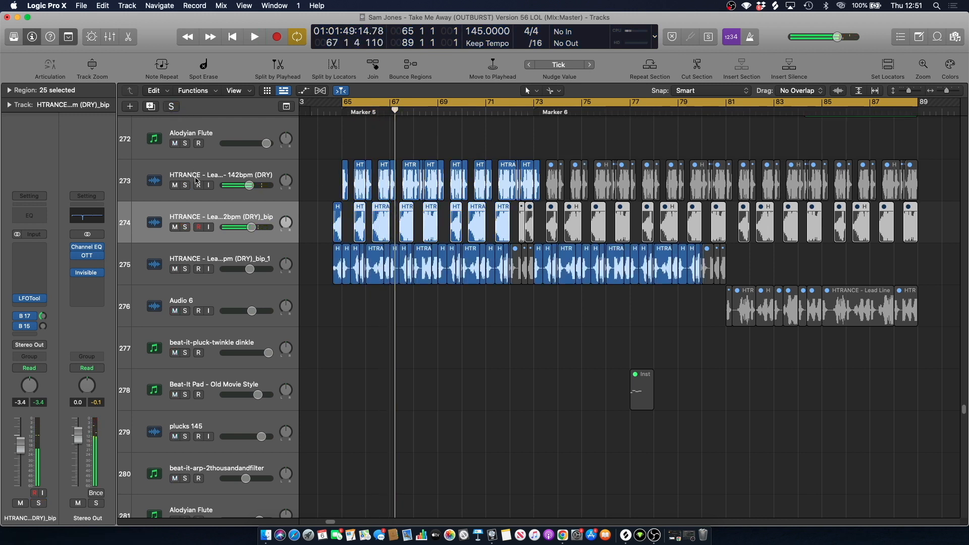
Mute tracks 273 and 274, solo track 275, the bounced HTRANCE lead, and play it.
click(175, 185)
click(175, 227)
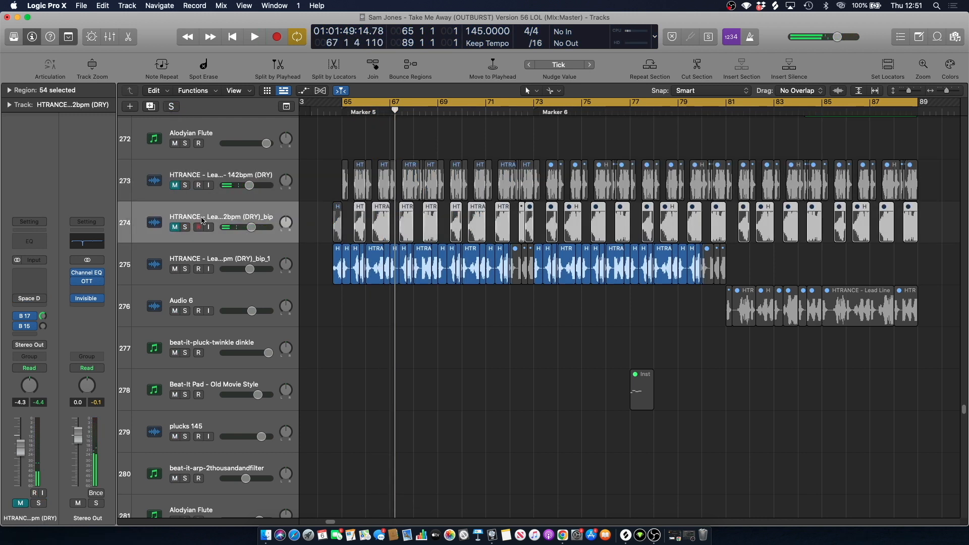
click(230, 264)
key(s)
key(space)
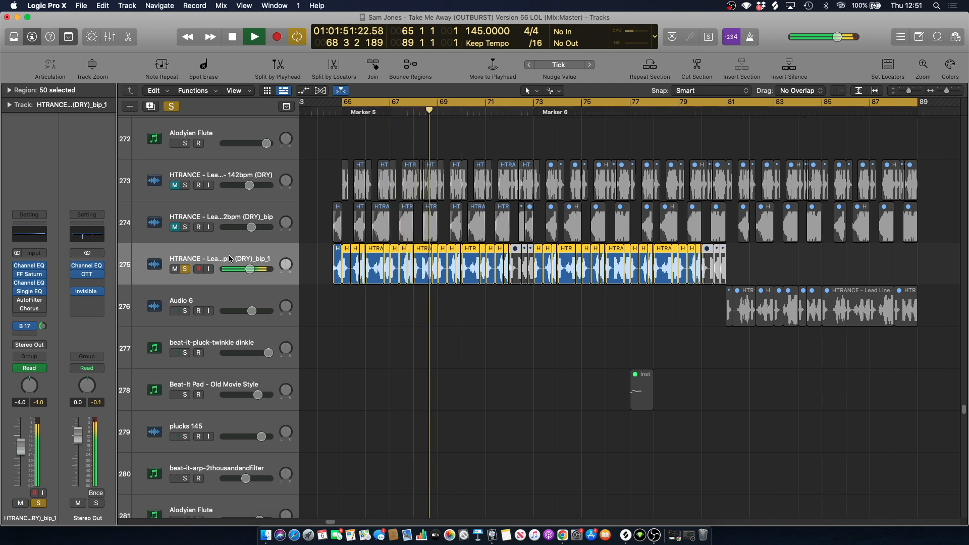
key(space)
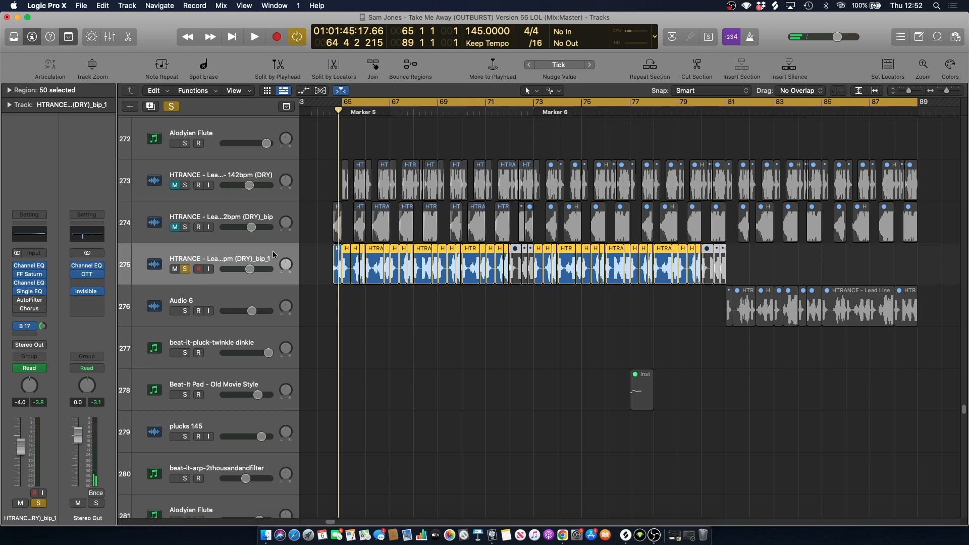
Inspect track 275's Channel EQ, FF Saturn, second Channel EQ and Single Band EQ settings, closing each plug-in after viewing.
click(28, 268)
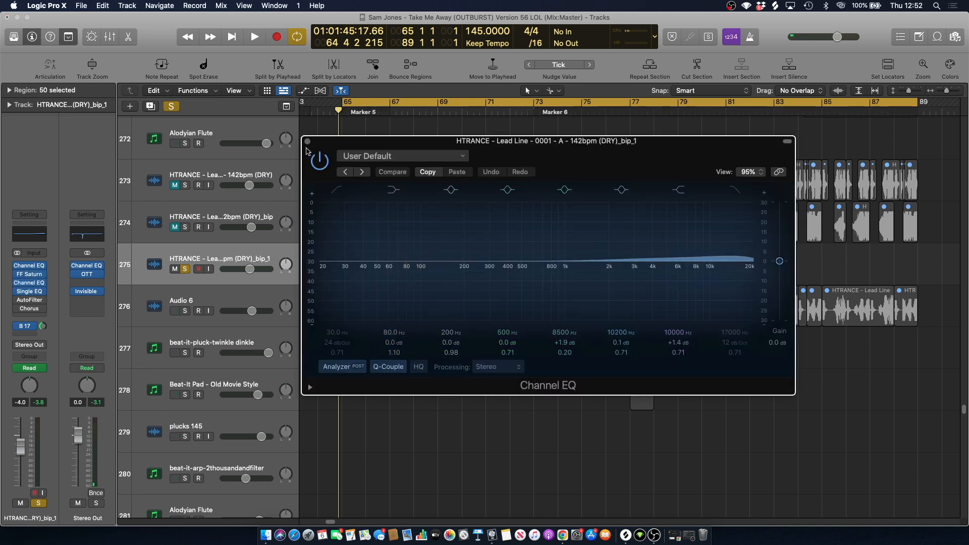
click(308, 142)
click(30, 234)
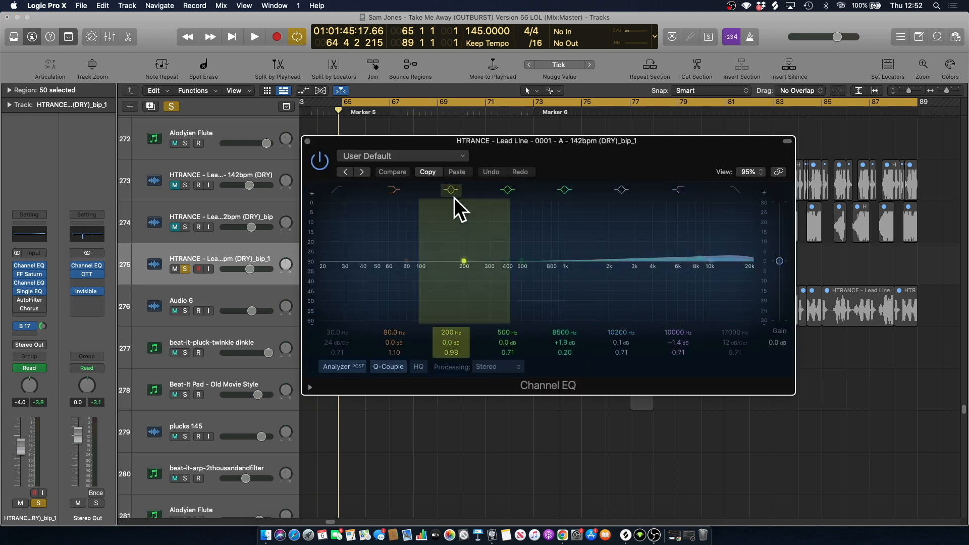
click(307, 142)
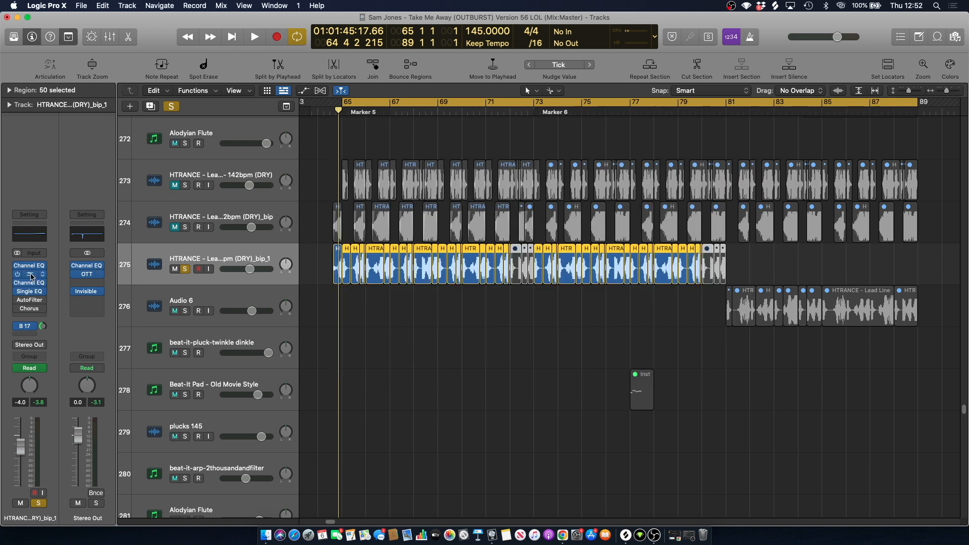
click(31, 277)
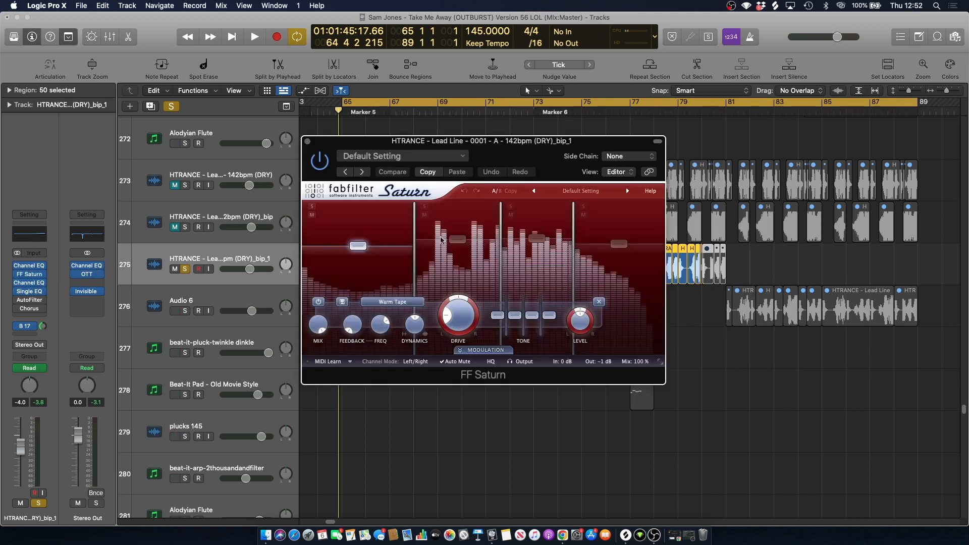
click(307, 142)
click(29, 285)
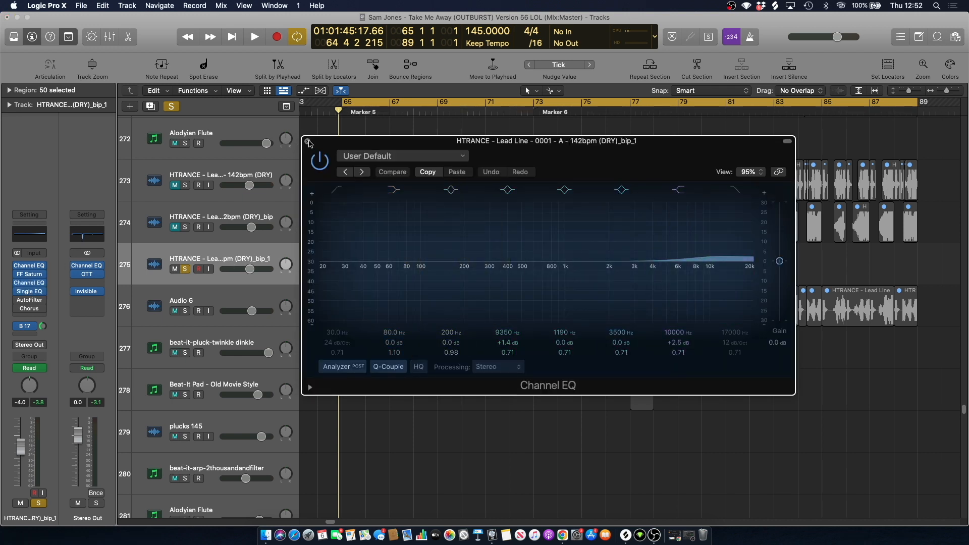
click(308, 142)
click(34, 292)
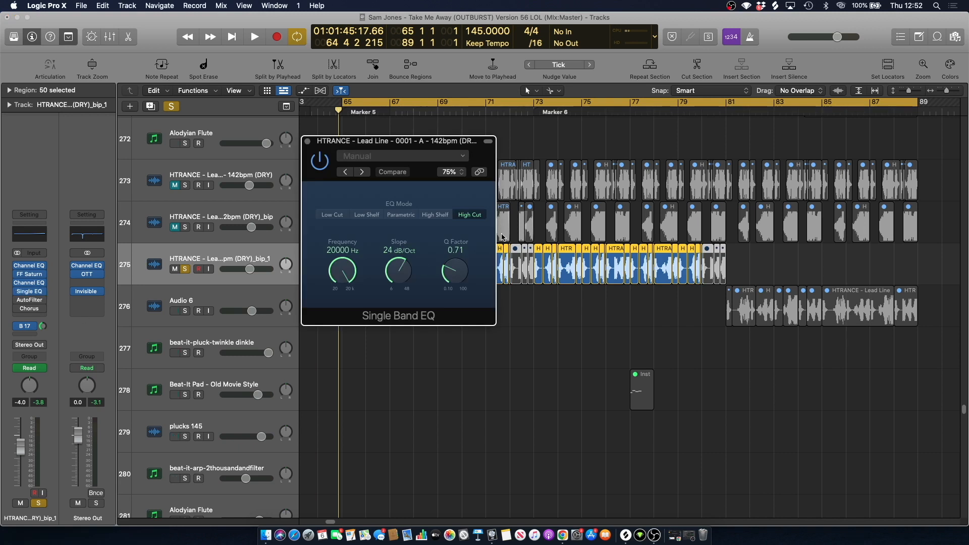
click(309, 142)
Turn off the cycle range and the solo, and play the full mix from around bar 66.
click(452, 103)
click(414, 112)
click(342, 112)
click(423, 132)
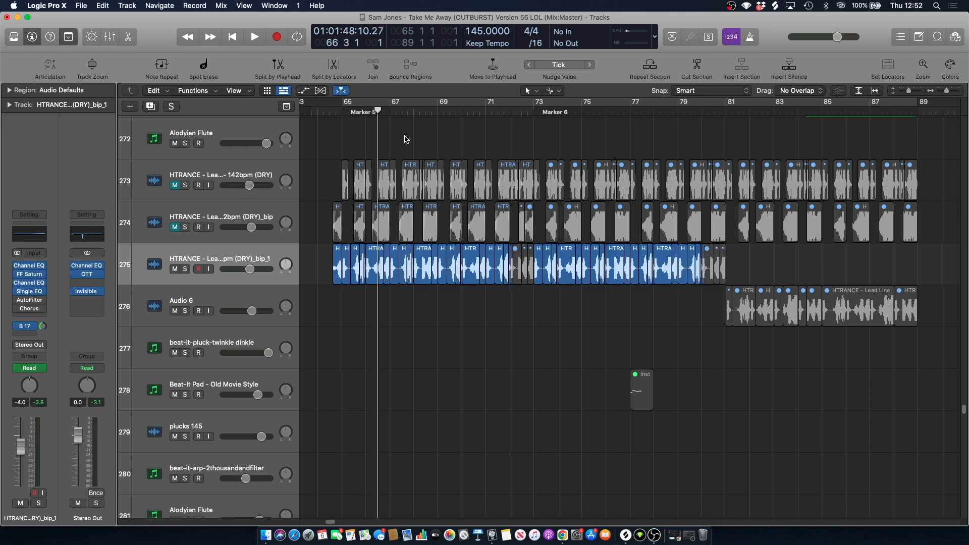
key(space)
Look through the lower tracks for regions leading into bar 73 and select track 358, Audio 242.
scroll(406, 140, down, 10)
scroll(442, 193, down, 20)
scroll(441, 193, down, 20)
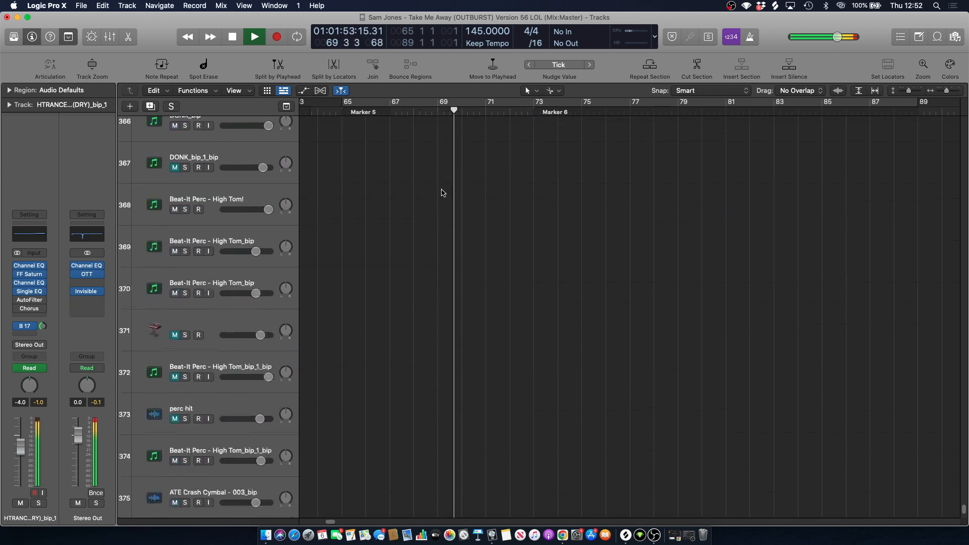
scroll(442, 195, up, 12)
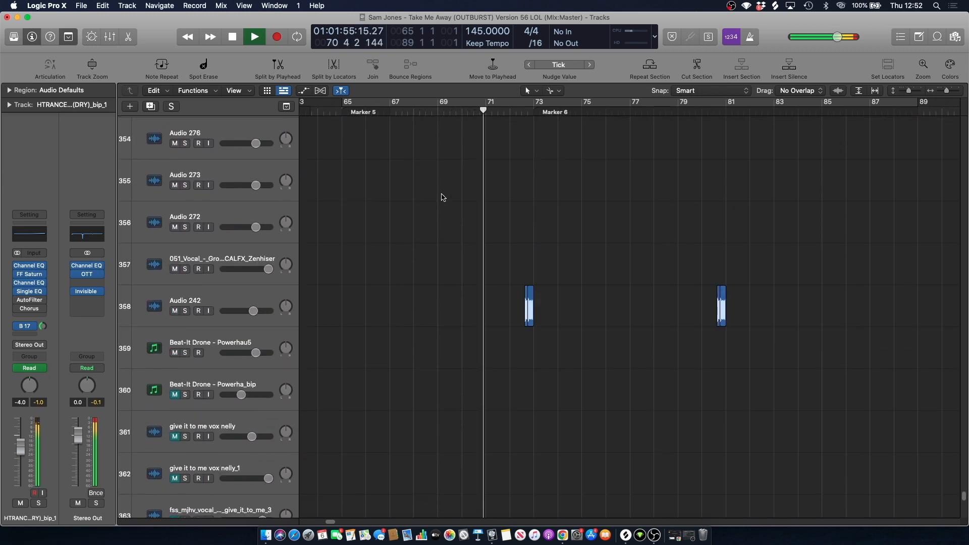
scroll(442, 202, up, 2)
scroll(385, 298, right, 3)
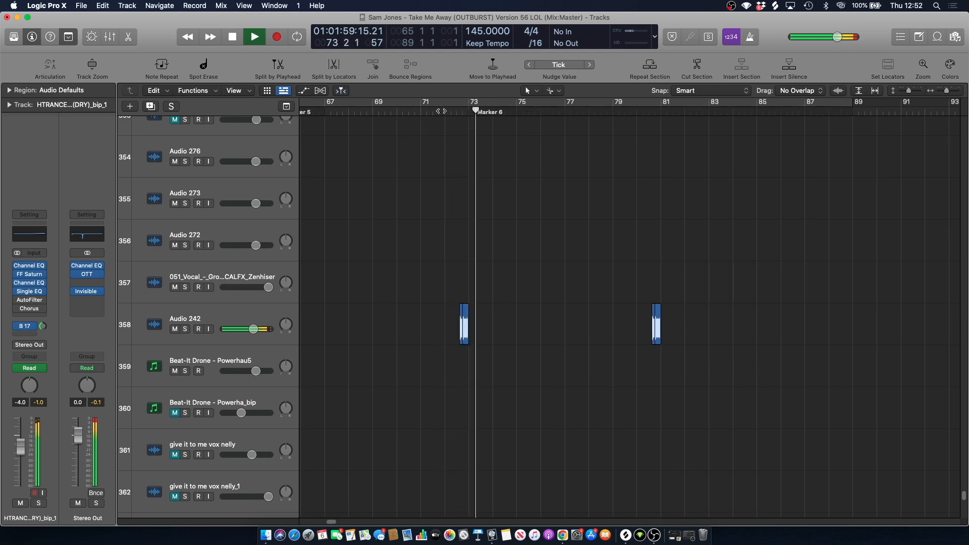
click(187, 330)
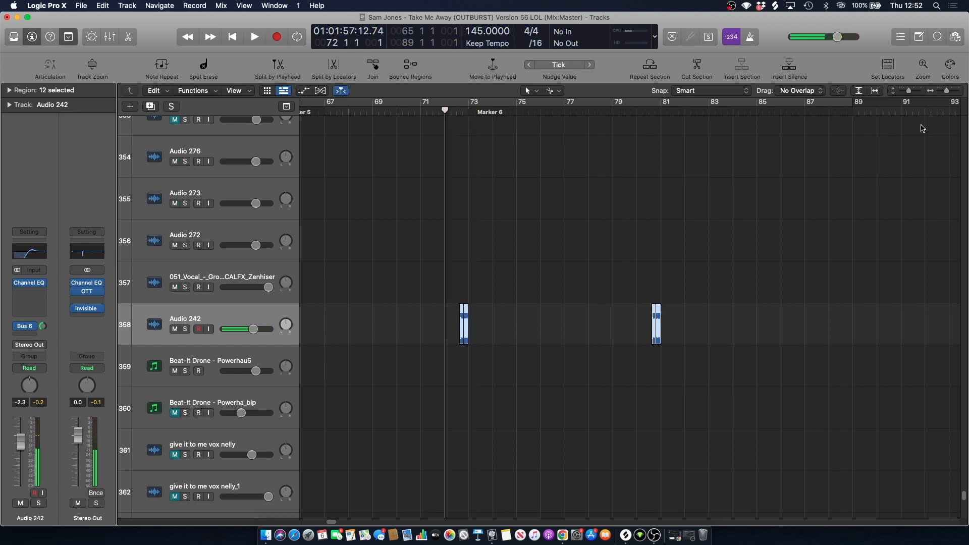
Enlarge the timeline around Marker 6 and play the bar 72 to 73 transition while examining the tracks above.
click(948, 95)
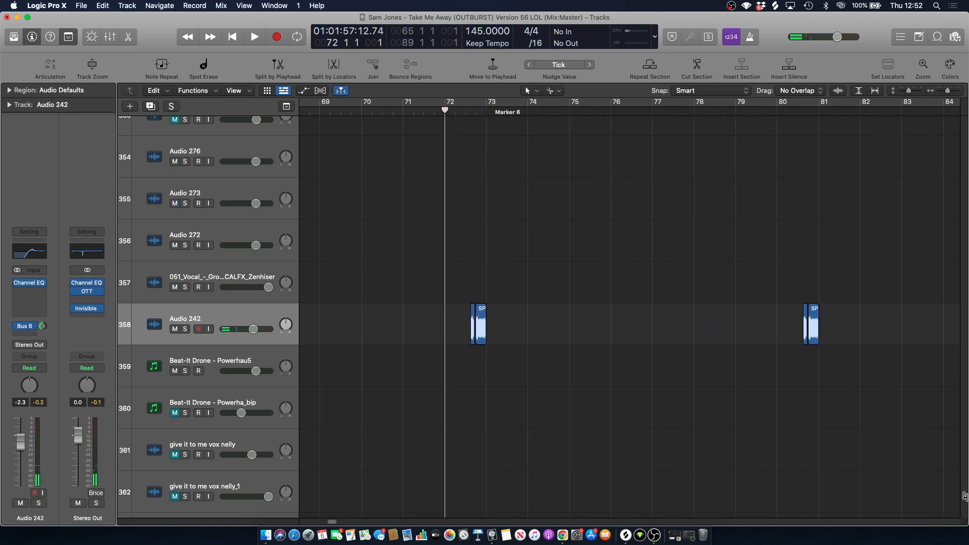
drag(964, 499, 961, 465)
drag(953, 430, 937, 357)
scroll(747, 292, up, 1)
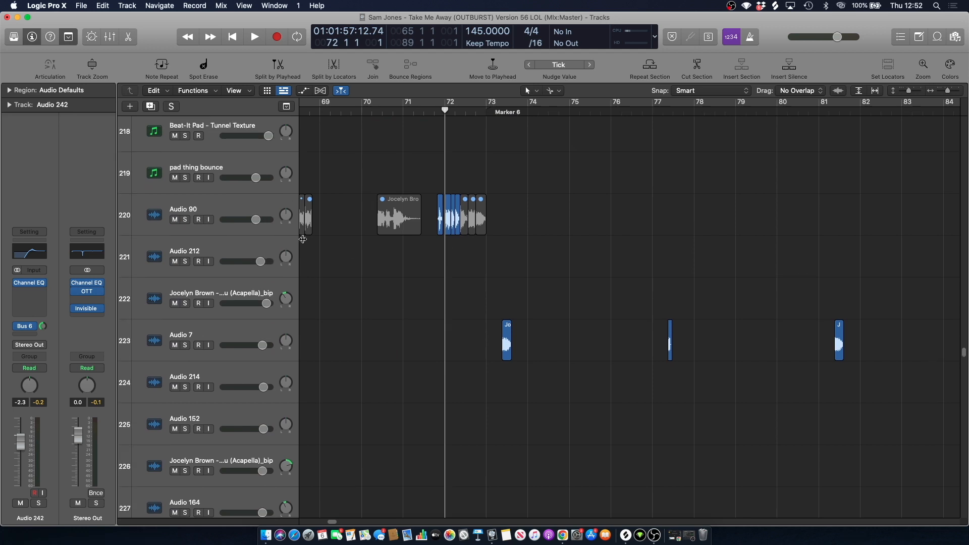
key(space)
scroll(424, 194, up, 10)
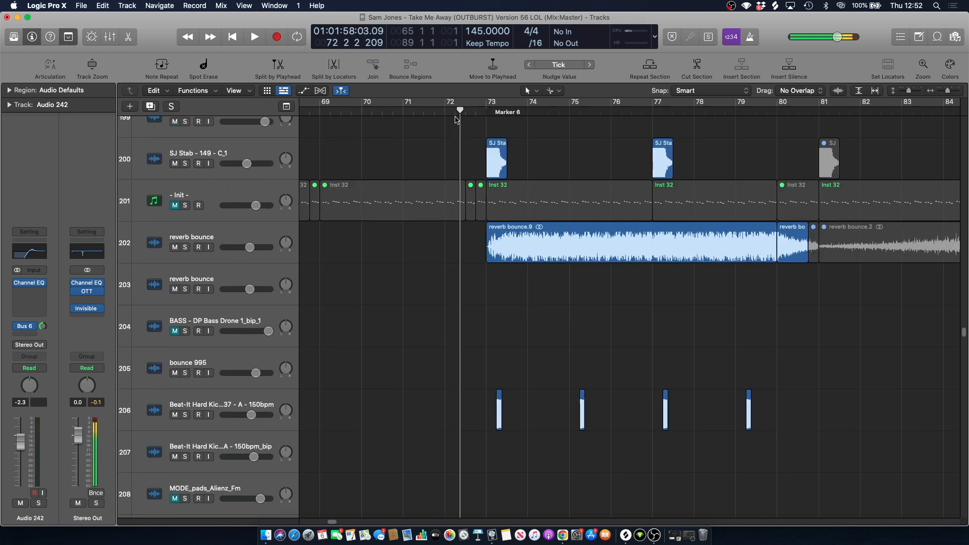
scroll(442, 146, up, 6)
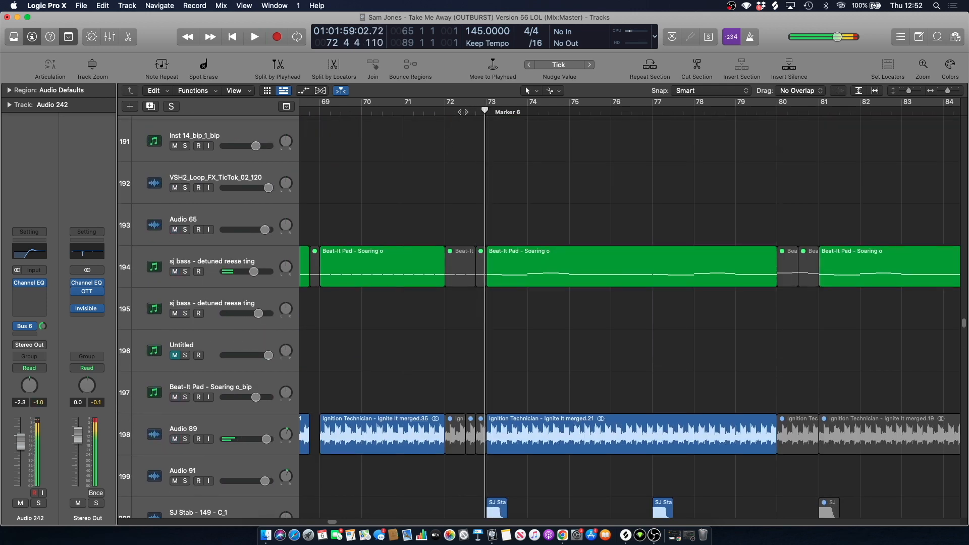
key(space)
Find the Loleatta Holloway vocal on track 54, solo it, and play its region just before bar 73.
scroll(490, 176, up, 20)
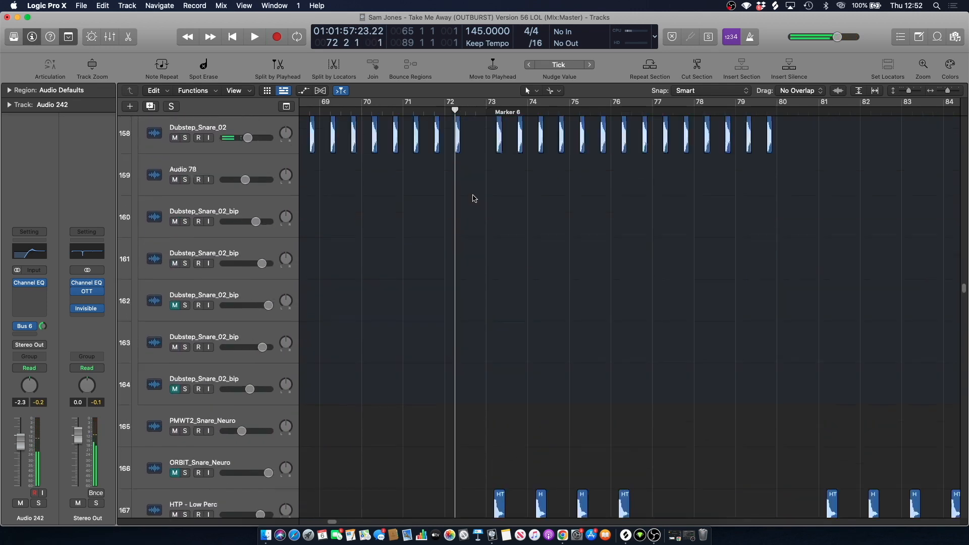
scroll(474, 199, up, 20)
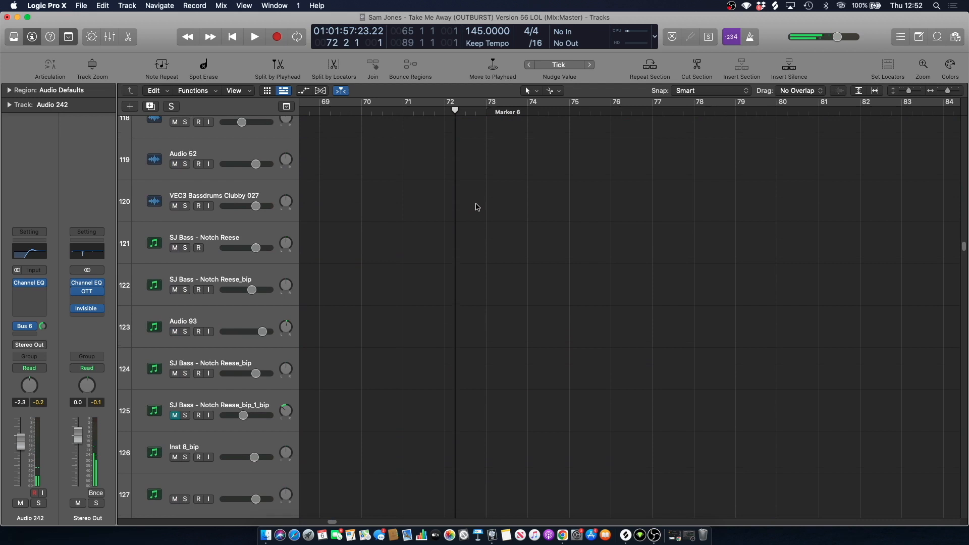
scroll(475, 205, up, 20)
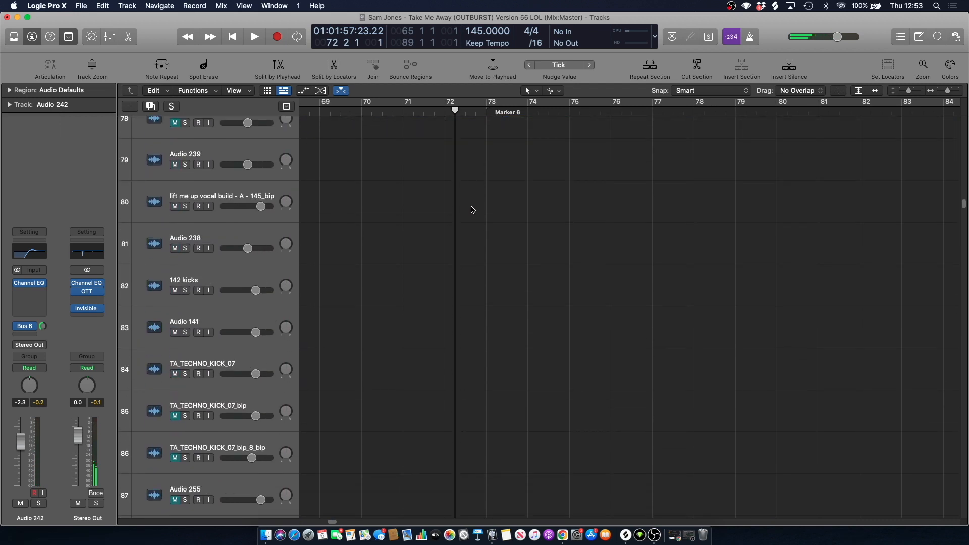
scroll(473, 211, up, 15)
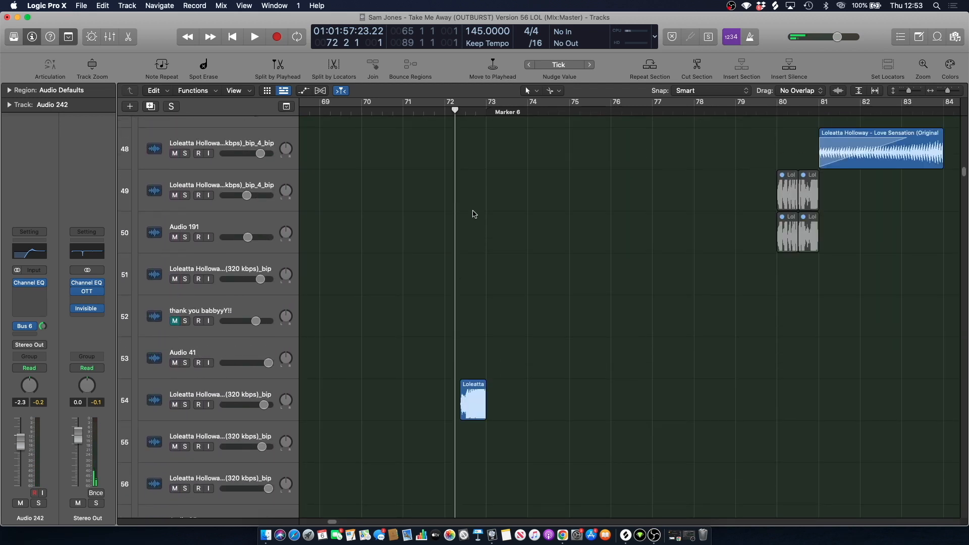
click(215, 338)
key(s)
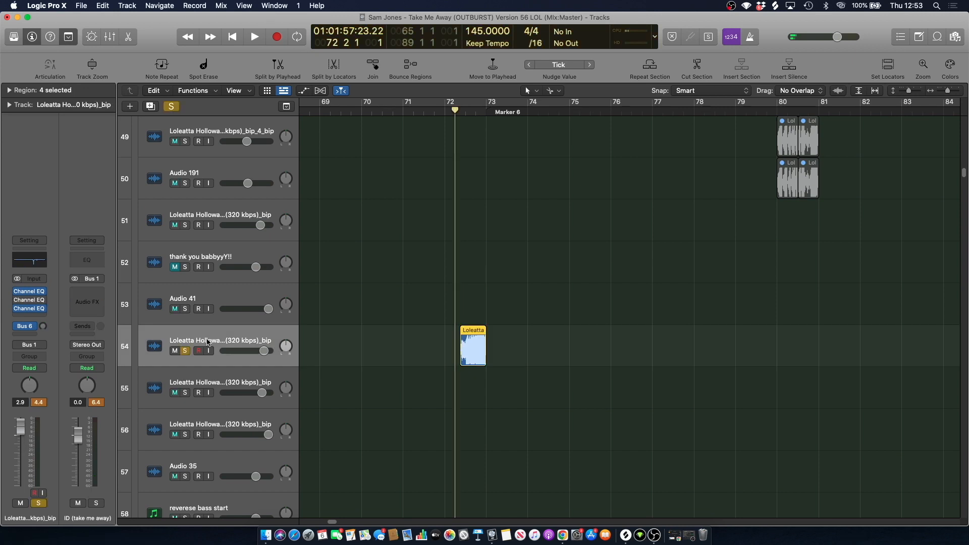
key(space)
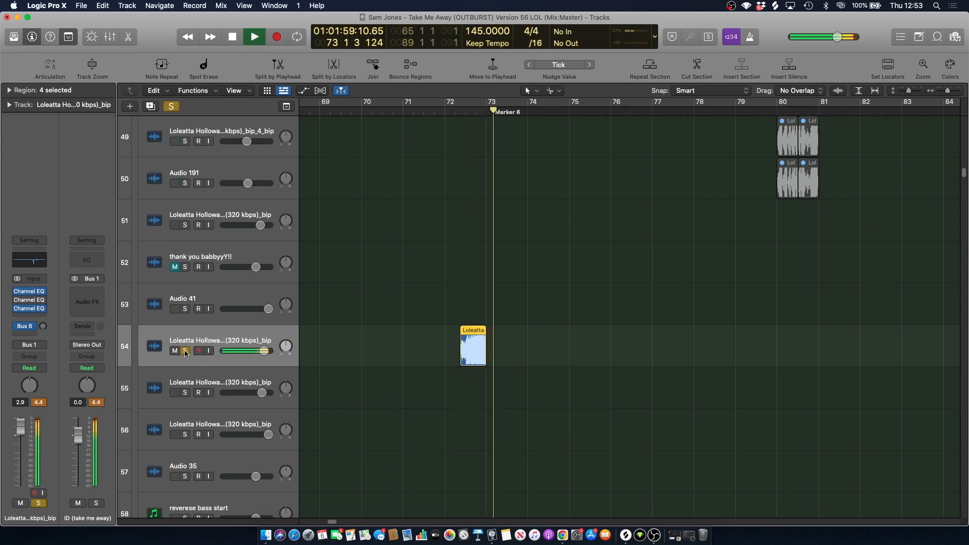
key(space)
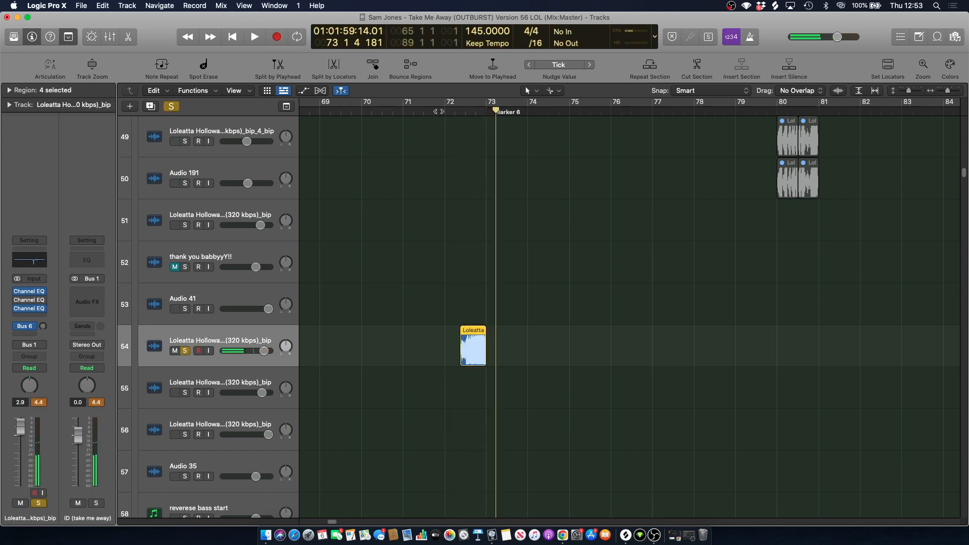
Cycle bar 72 to 73, play the track 54 vocal with its Channel EQs bypassed, then restore the EQs and clear the solo and cycle.
drag(447, 102, 489, 103)
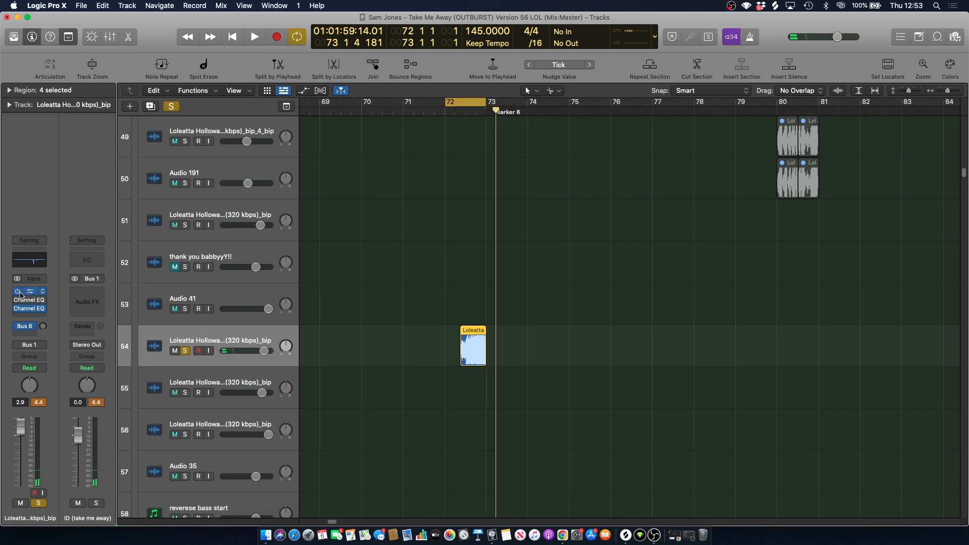
key(space)
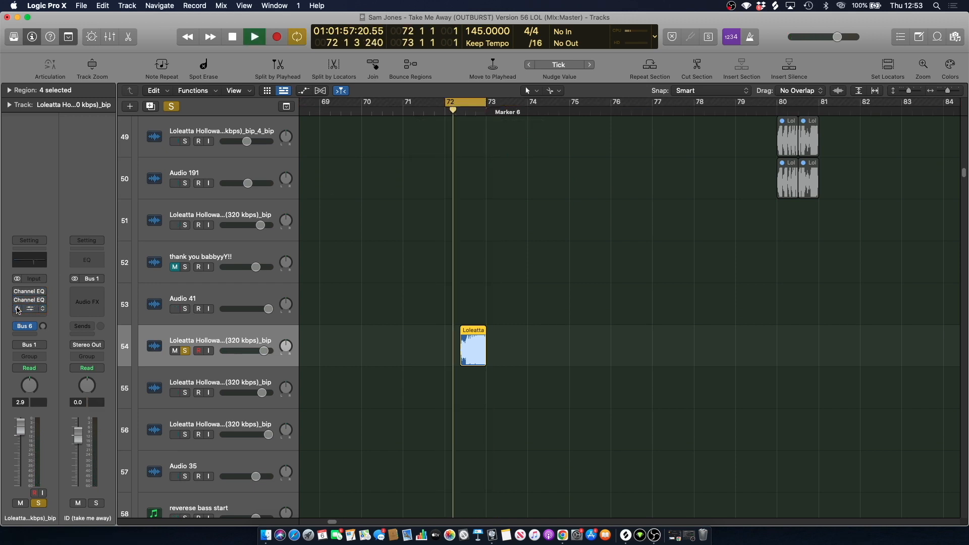
key(space)
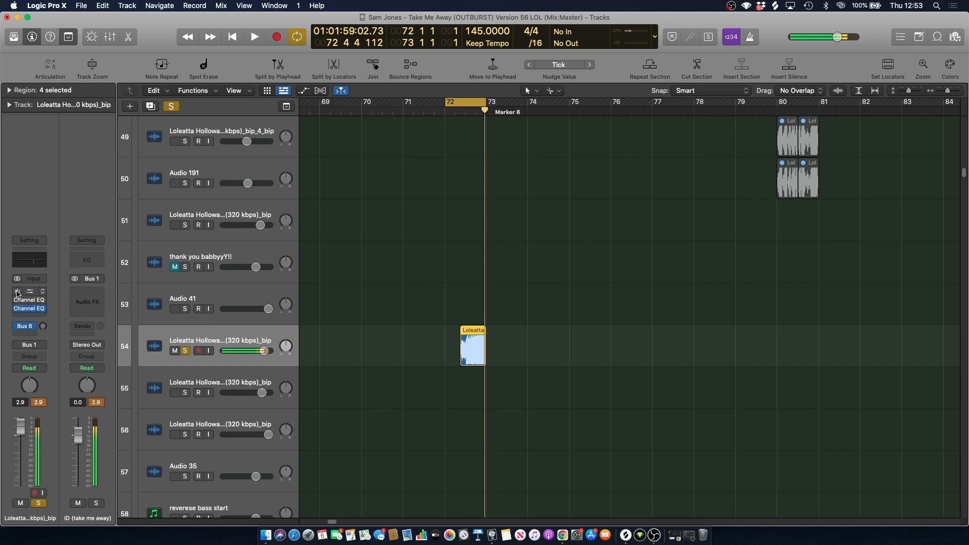
click(462, 109)
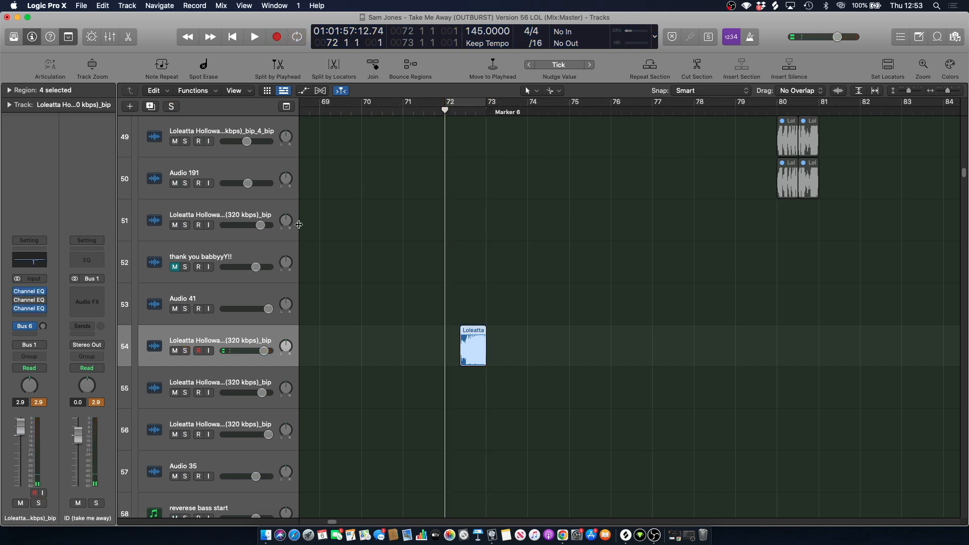
Play the track 54 vocal within the full mix from beat 2 of bar 72 into bar 73.
click(455, 111)
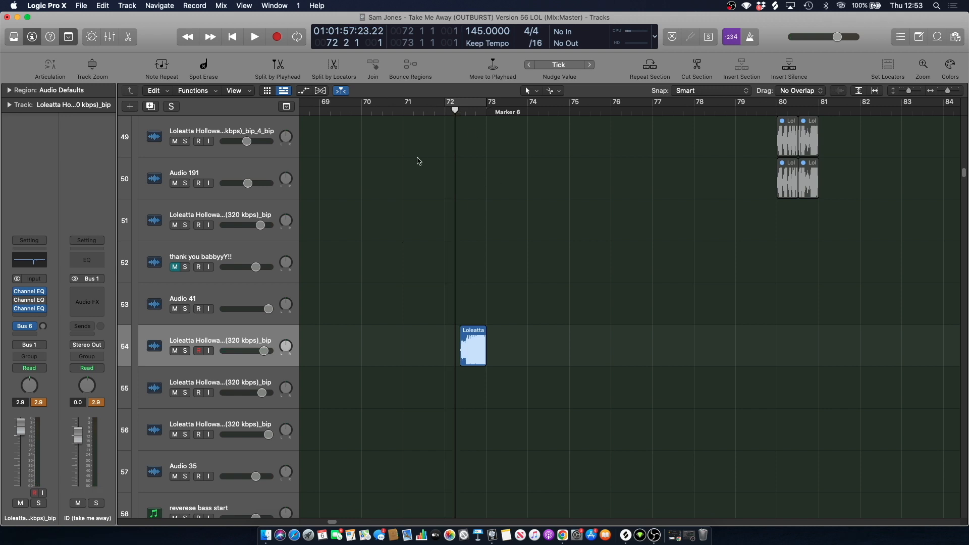
key(space)
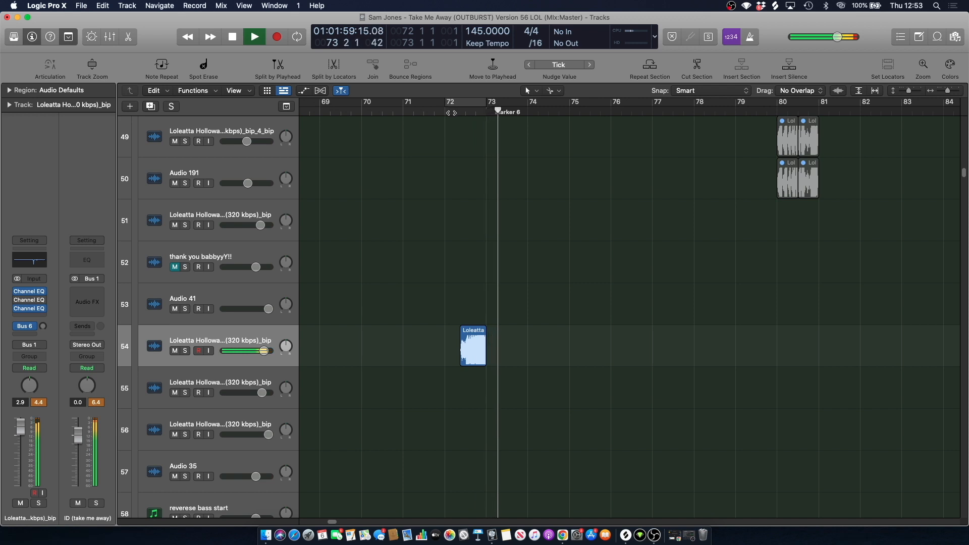
key(space)
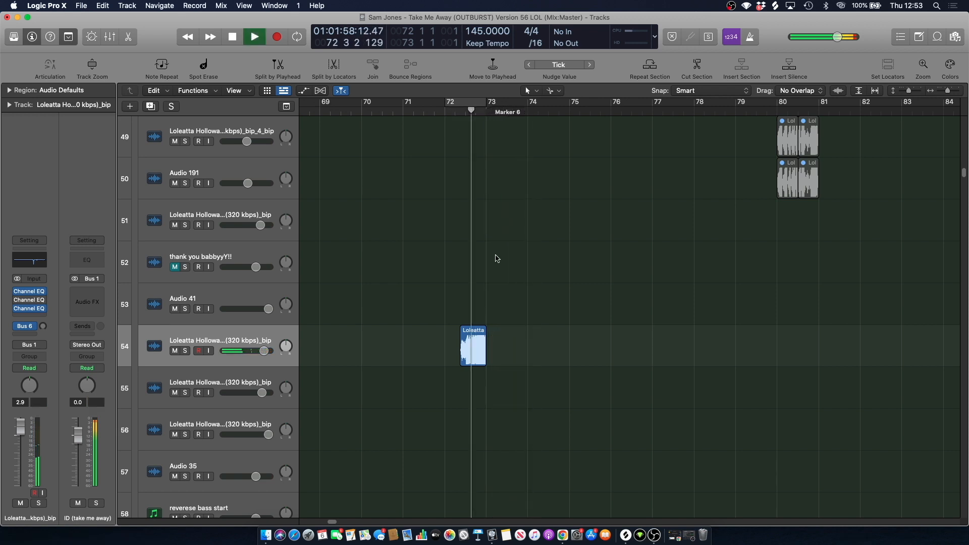
Find the SJ Stab track (200) and set a cycle range from bar 73 to bar 81.
scroll(495, 260, down, 10)
scroll(494, 262, down, 20)
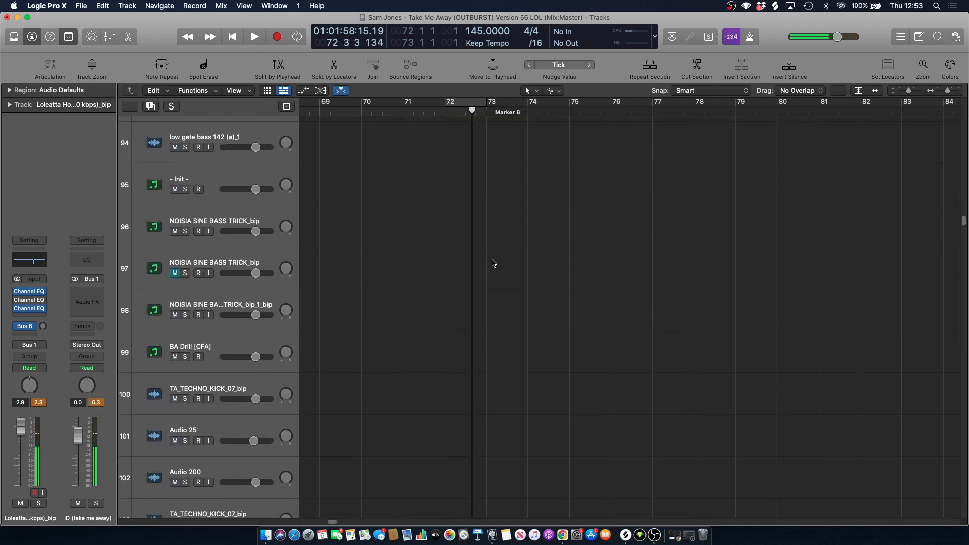
scroll(494, 263, down, 20)
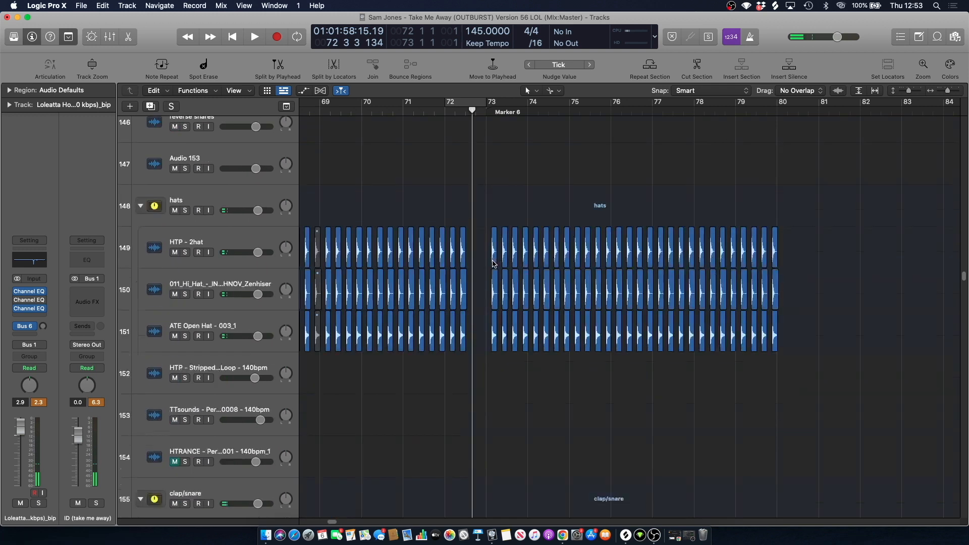
scroll(494, 264, down, 15)
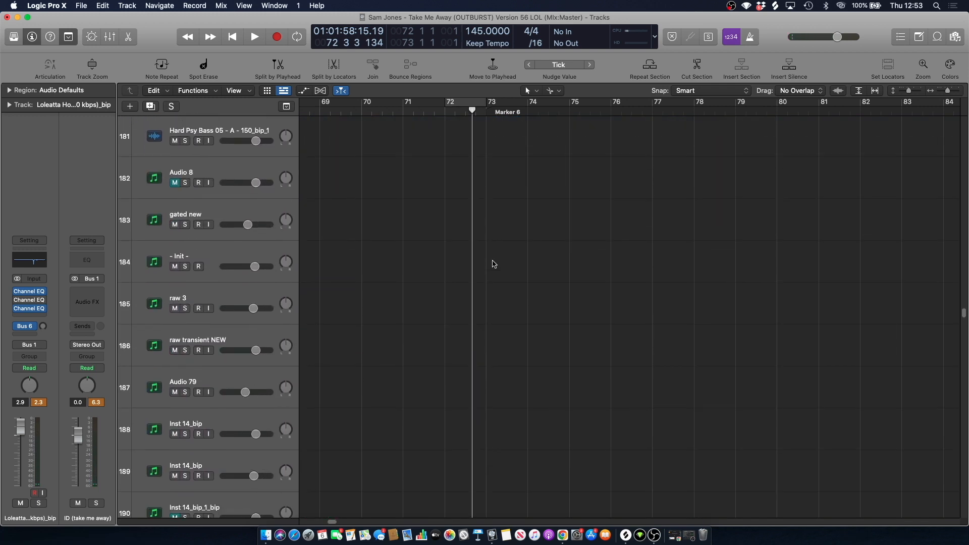
scroll(399, 205, up, 3)
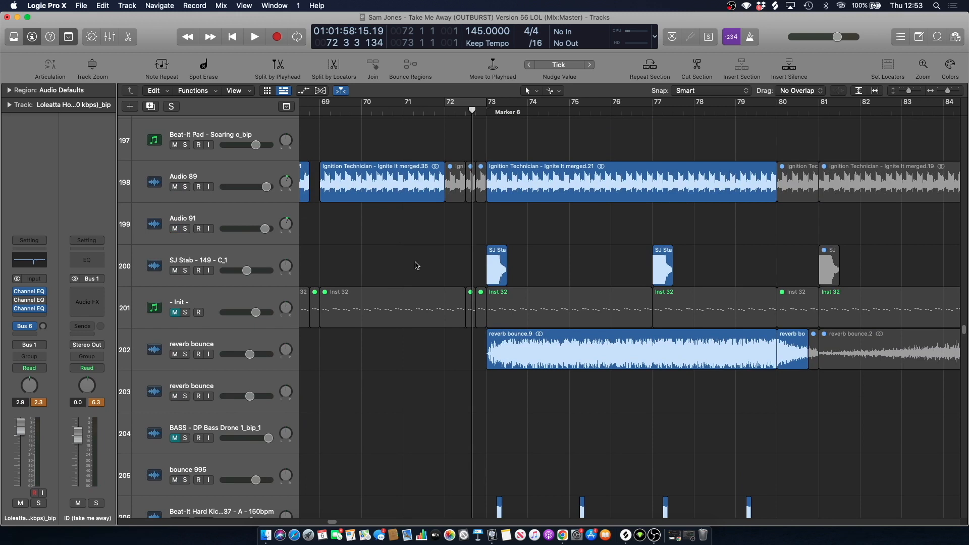
click(204, 258)
drag(488, 103, 817, 153)
Solo the SJ Stab track and play its first stab at bar 73.
scroll(427, 346, down, 2)
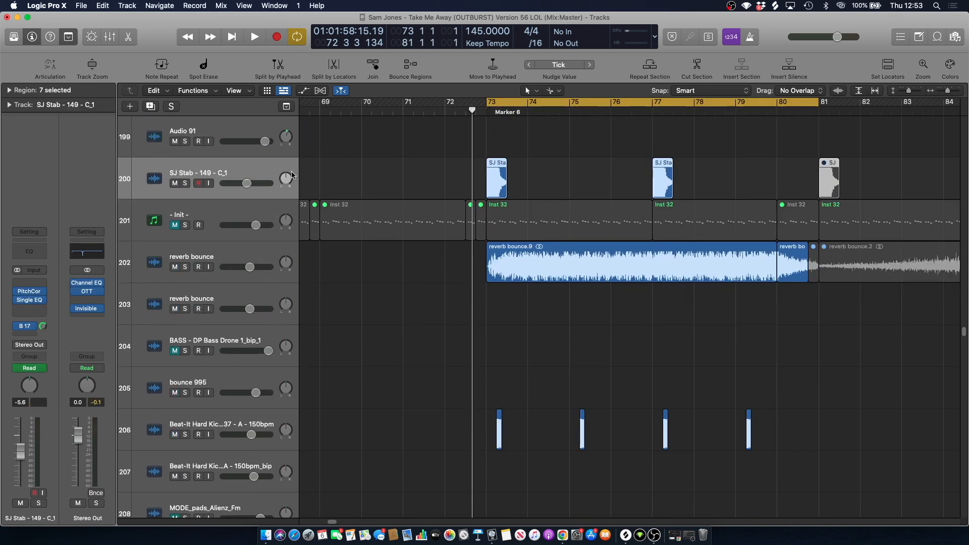
click(184, 184)
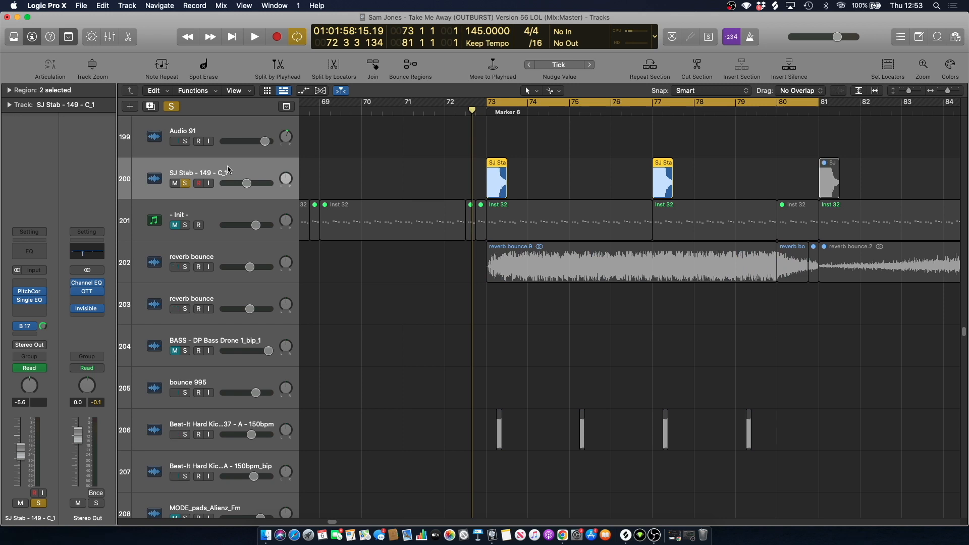
key(space)
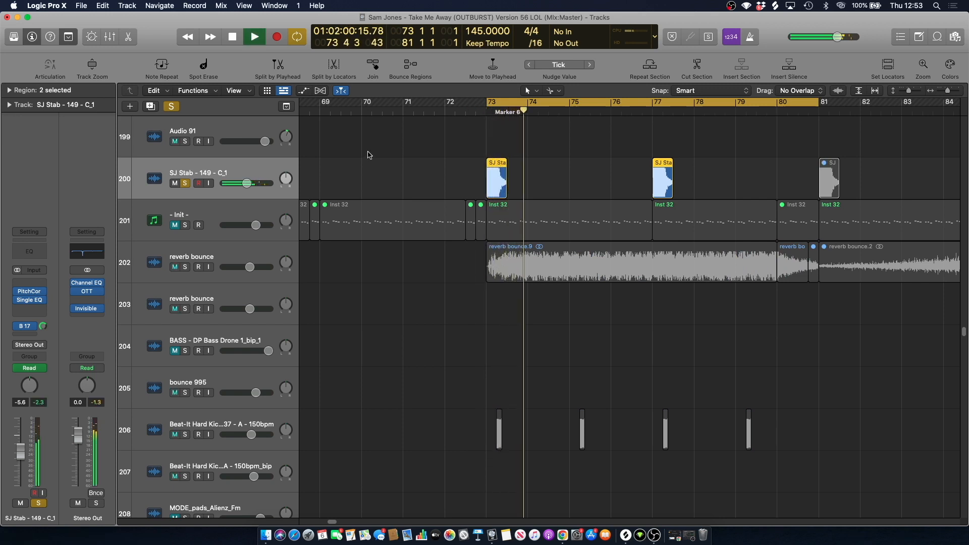
key(space)
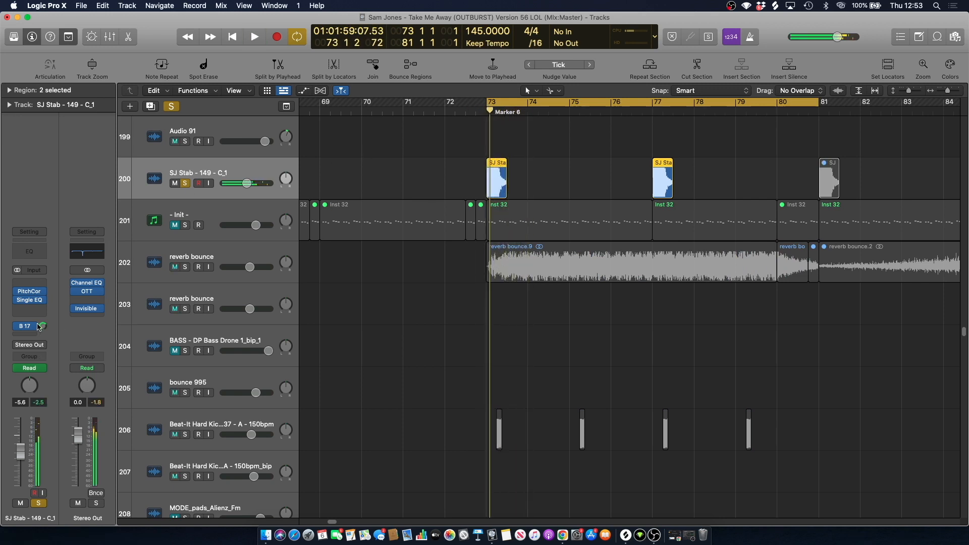
Play the second SJ Stab at bar 77 with the cycle off, then restore the cycle and clear the solo.
click(533, 101)
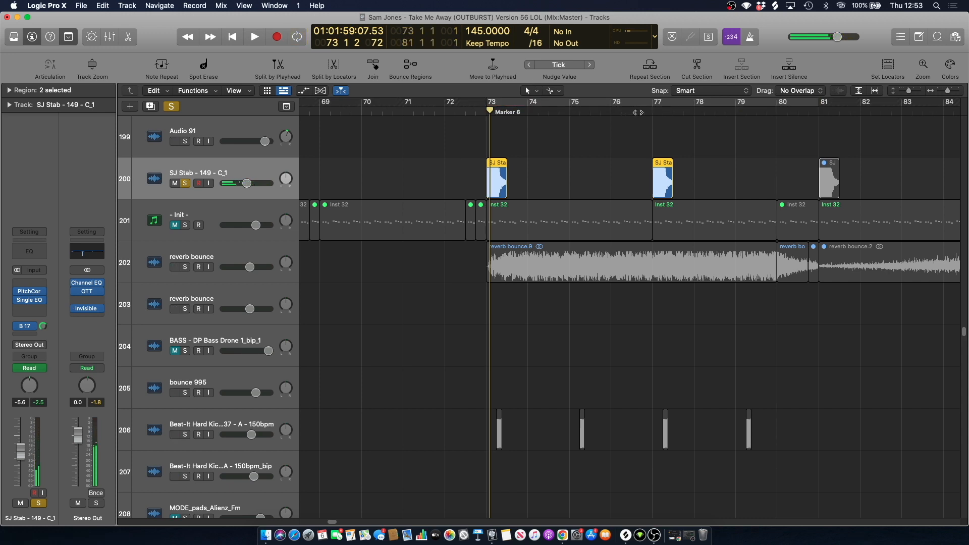
double_click(638, 112)
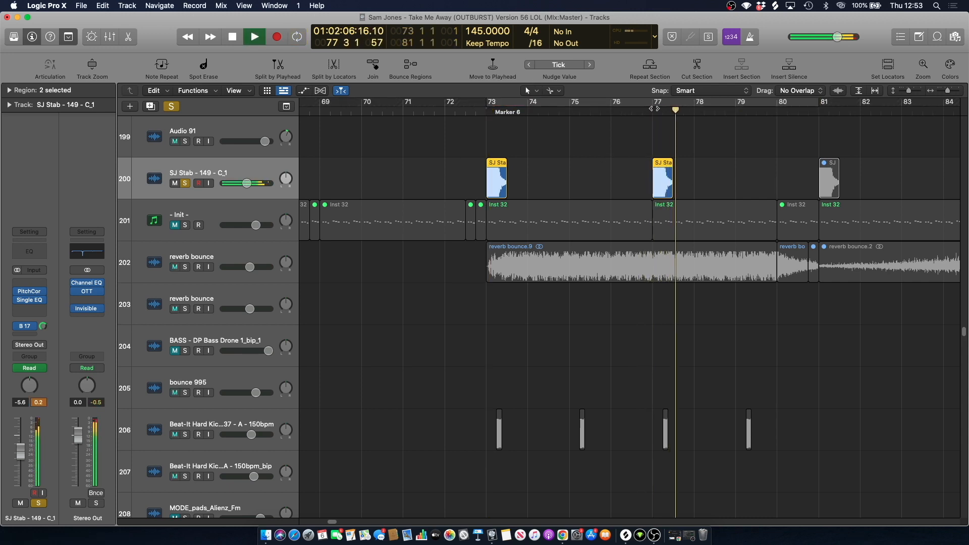
key(space)
key(c)
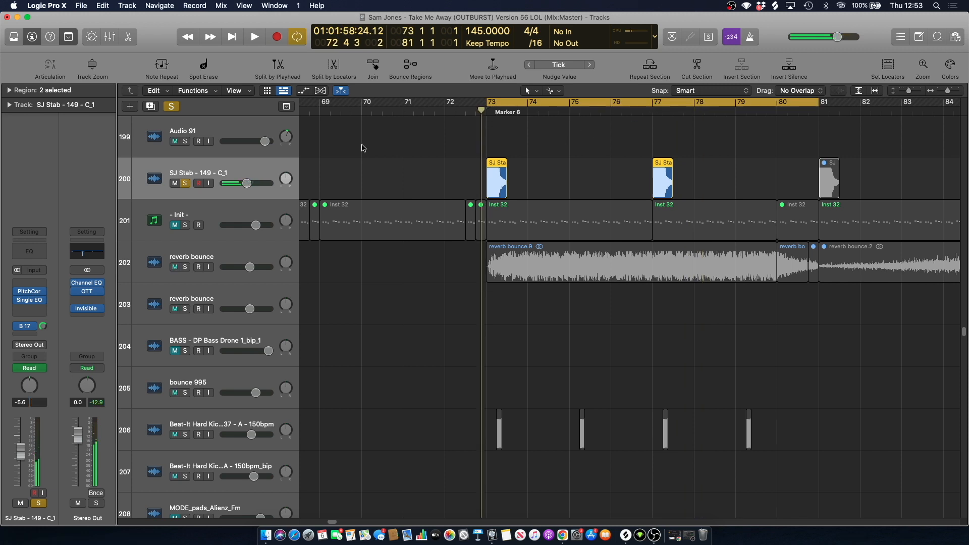
click(186, 183)
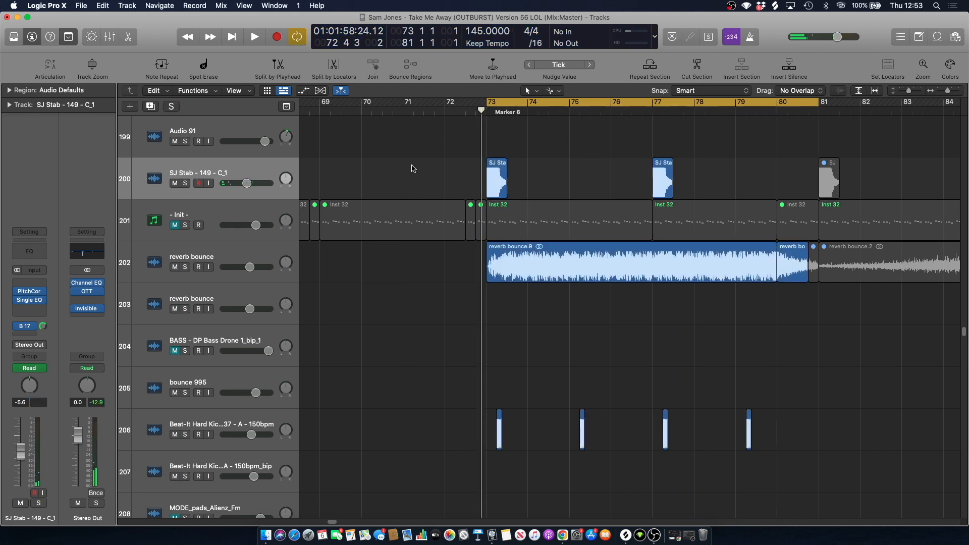
Play the soloed reverb bounce (track 202) and SJ Stab from bar 73, add Beat-It Hard Kick track 206, then clear all solos.
click(214, 260)
click(185, 267)
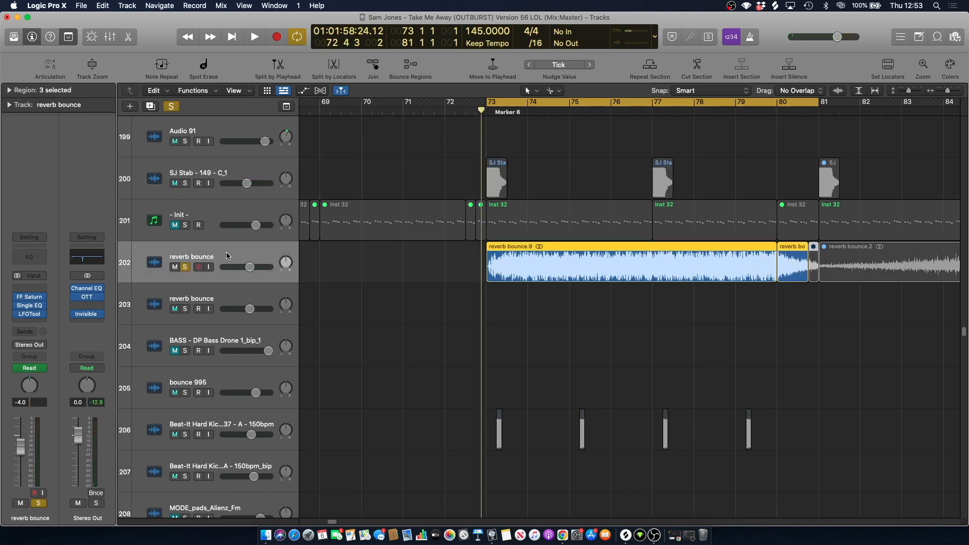
click(569, 296)
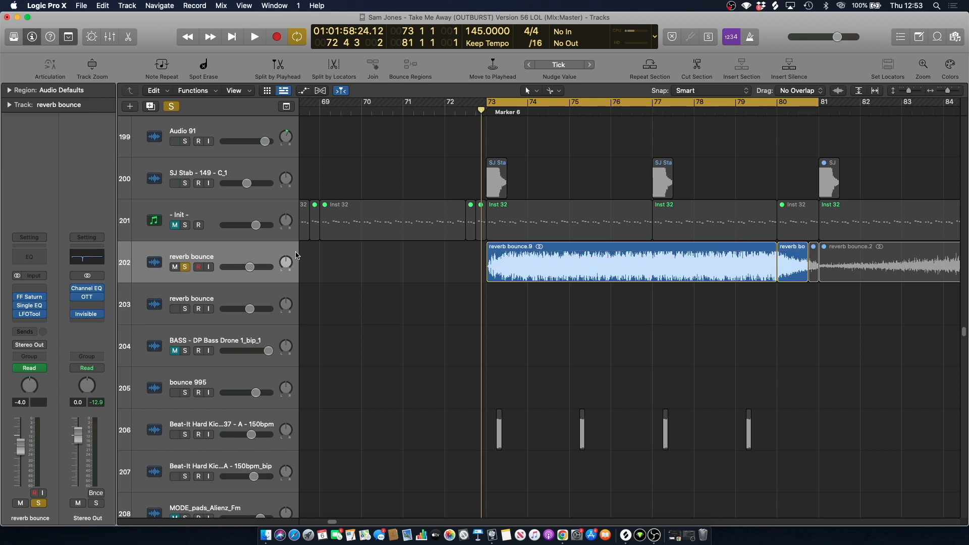
click(187, 183)
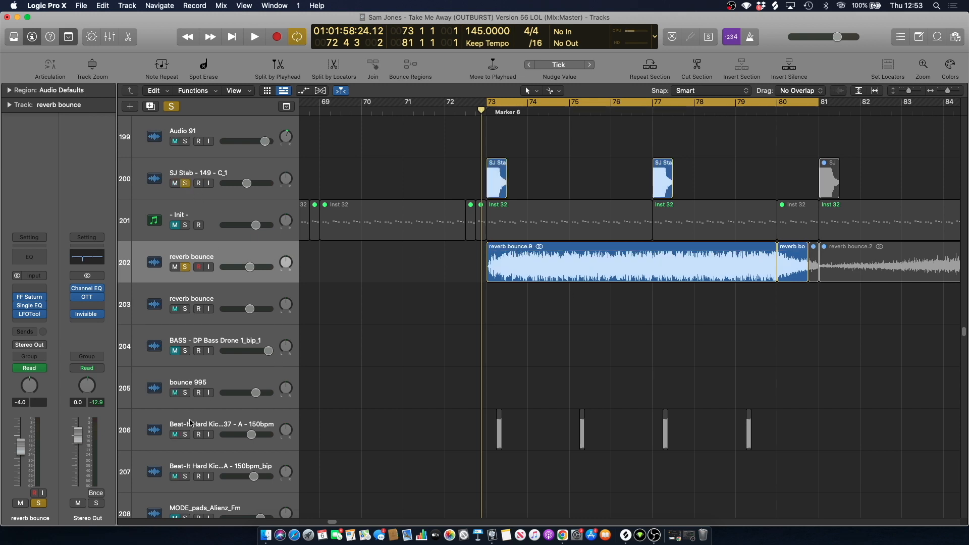
key(space)
click(187, 435)
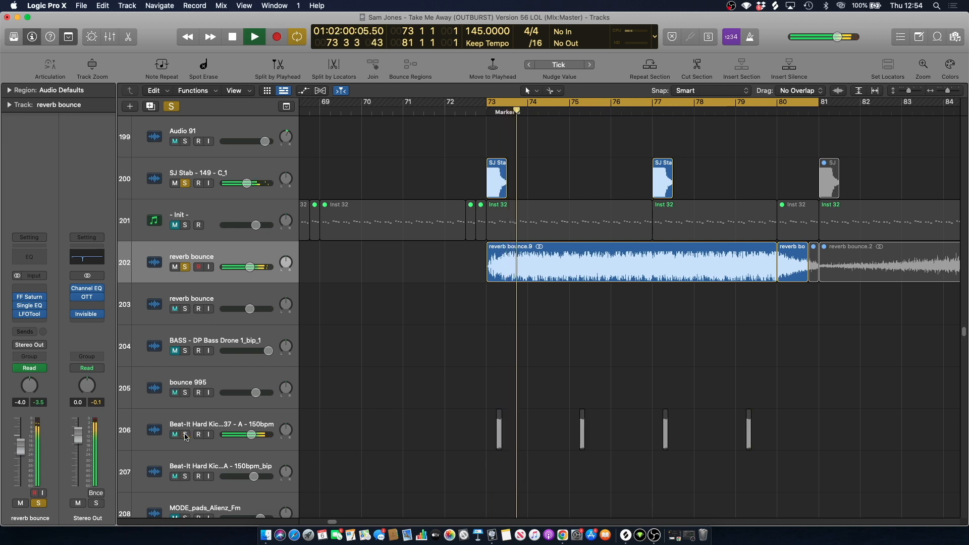
click(171, 106)
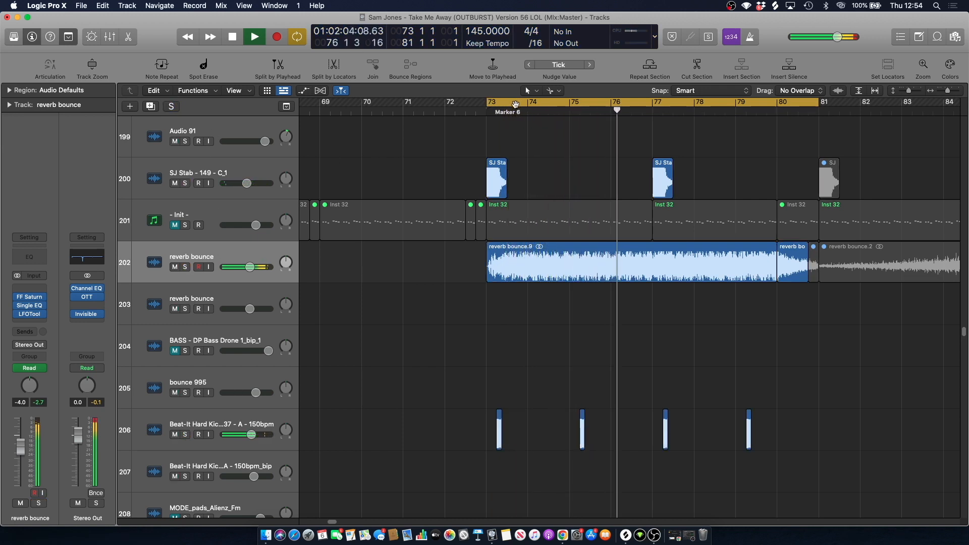
Turn off the cycle, play the full mix from bar 72, and compare it with the track 202 reverb bounce muted and unmuted.
key(c)
key(comma)
key(comma)
key(comma)
key(comma)
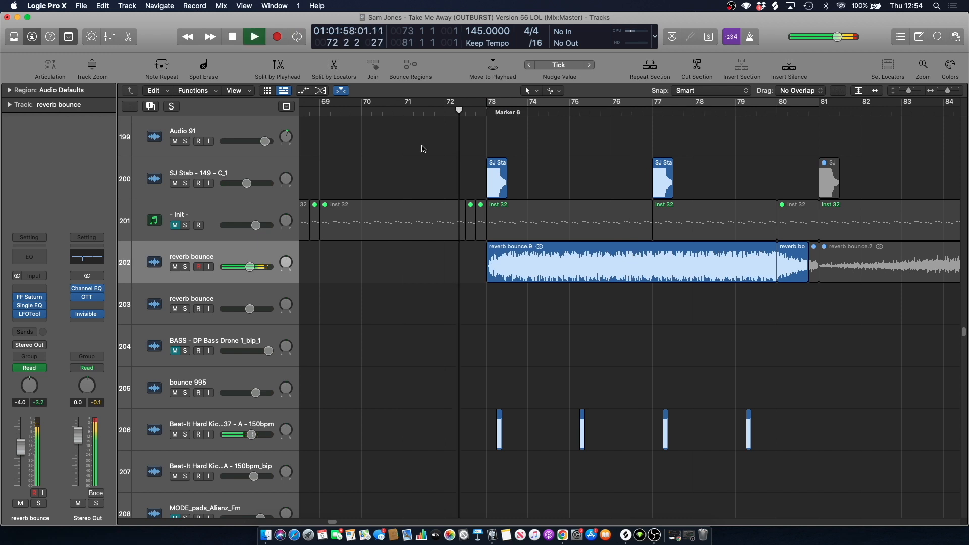
click(174, 267)
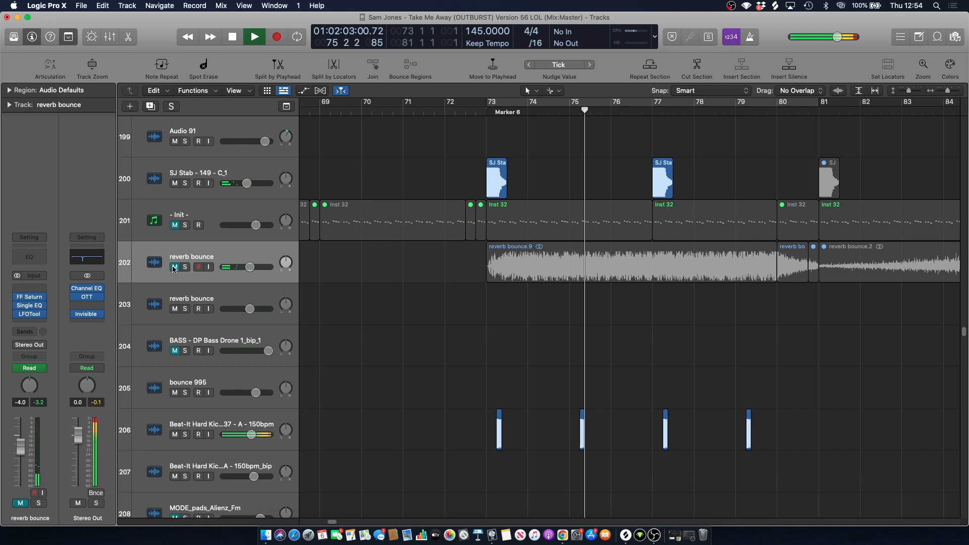
click(174, 267)
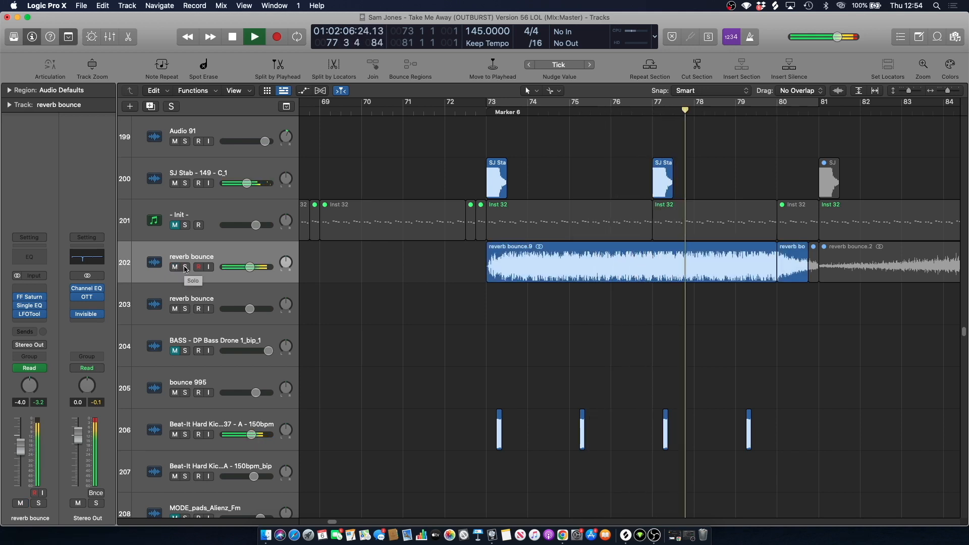
Cycle from bar 73 and compare the track 202 reverb bounce soloed and within the full mix, leaving it unsoloed.
click(186, 267)
key(space)
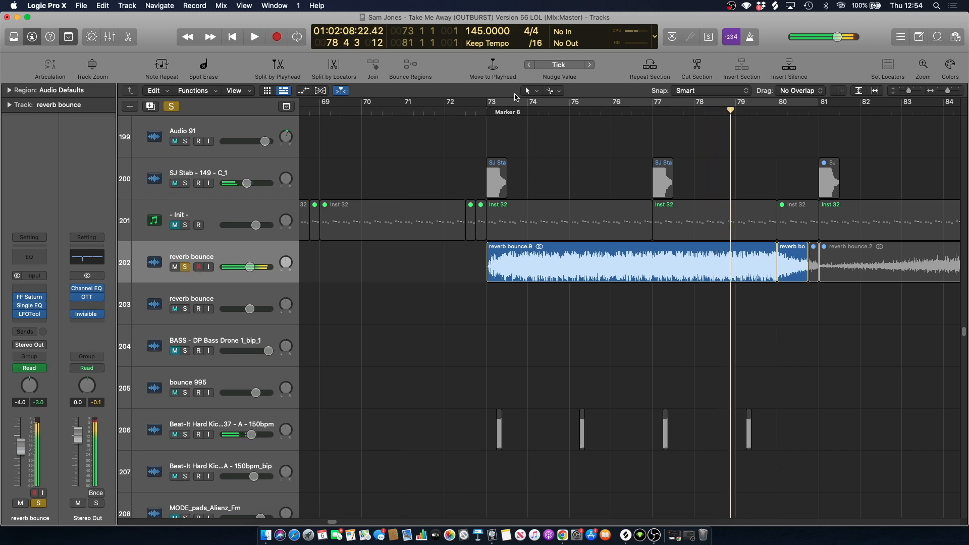
click(514, 101)
click(229, 249)
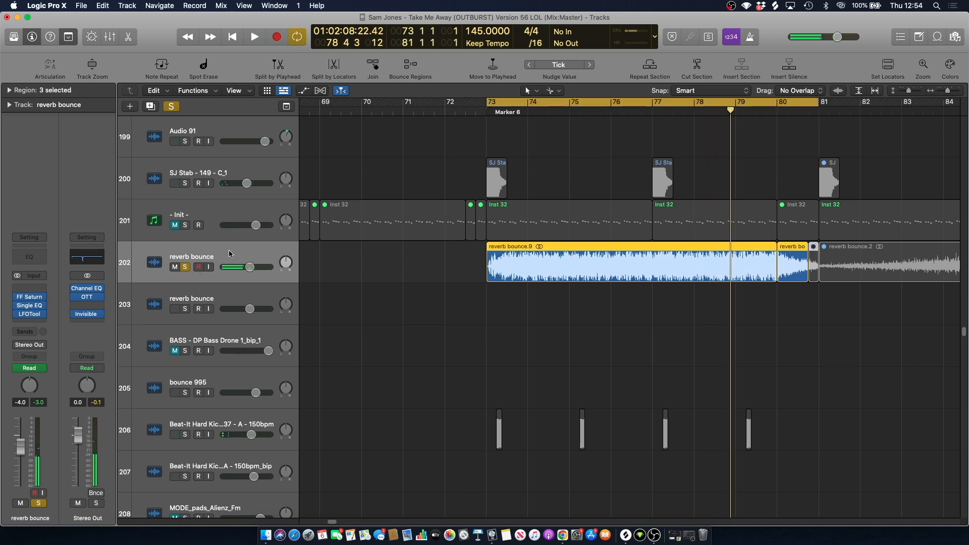
key(space)
click(186, 267)
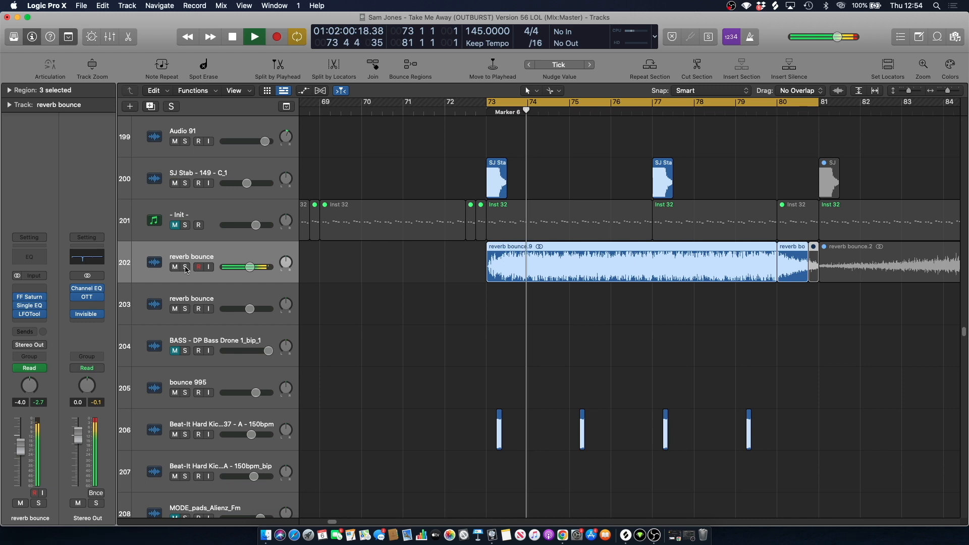
click(186, 268)
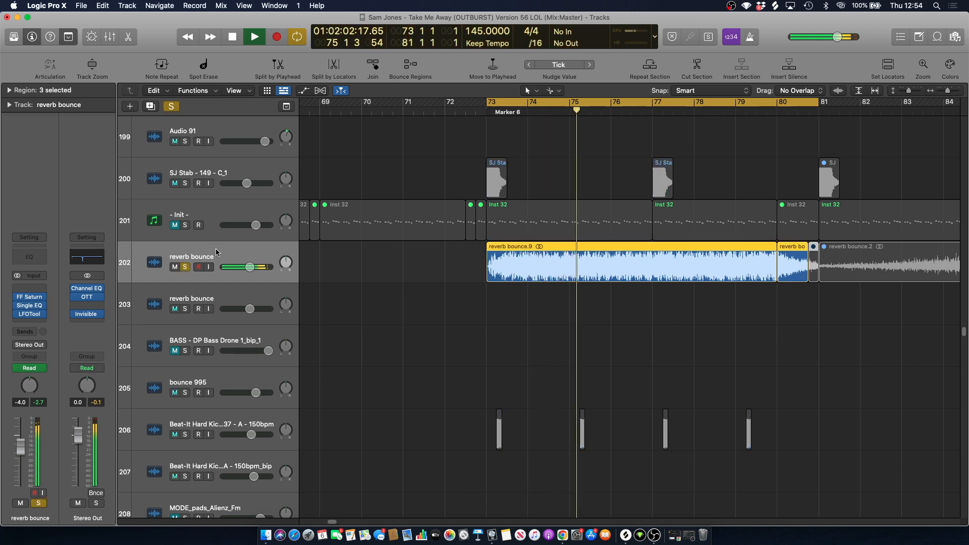
click(184, 267)
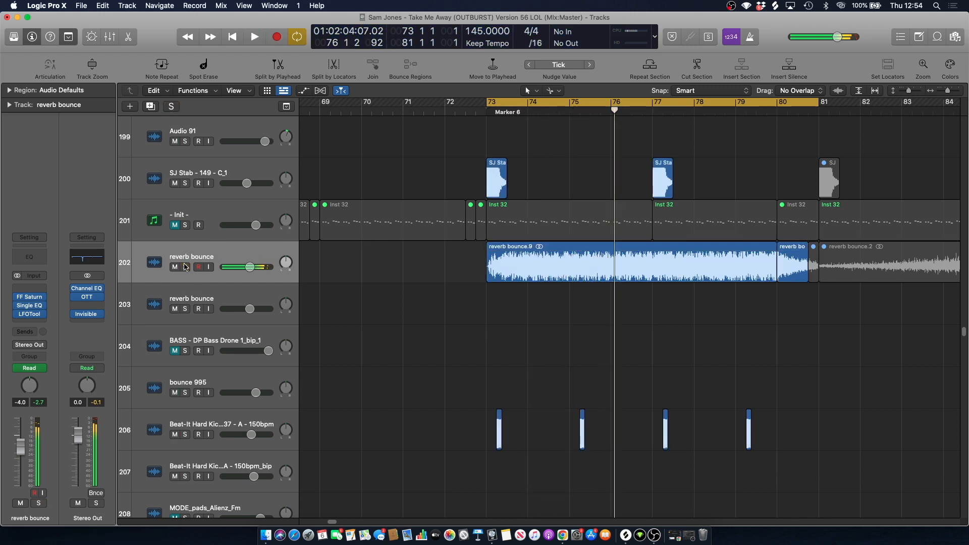
Mute the track 202 reverb bounce, solo the - Init - track (201), play its Inst 32 regions, and inspect its Serum patch.
click(175, 267)
click(186, 226)
click(557, 216)
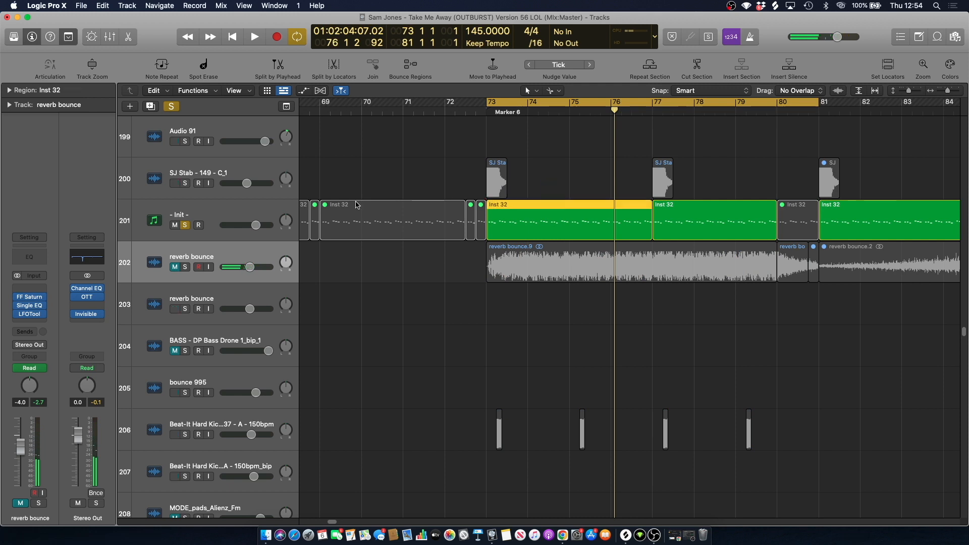
click(267, 203)
key(space)
click(29, 244)
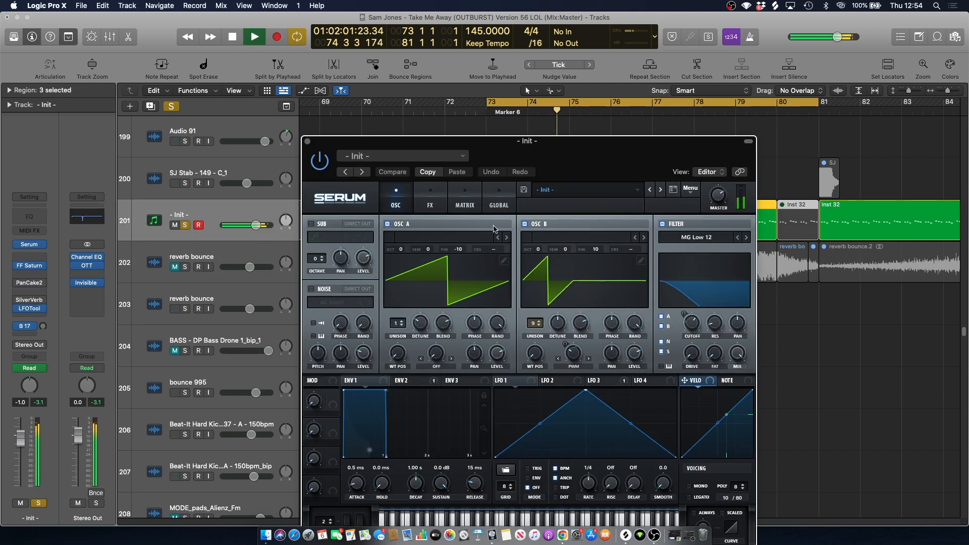
key(space)
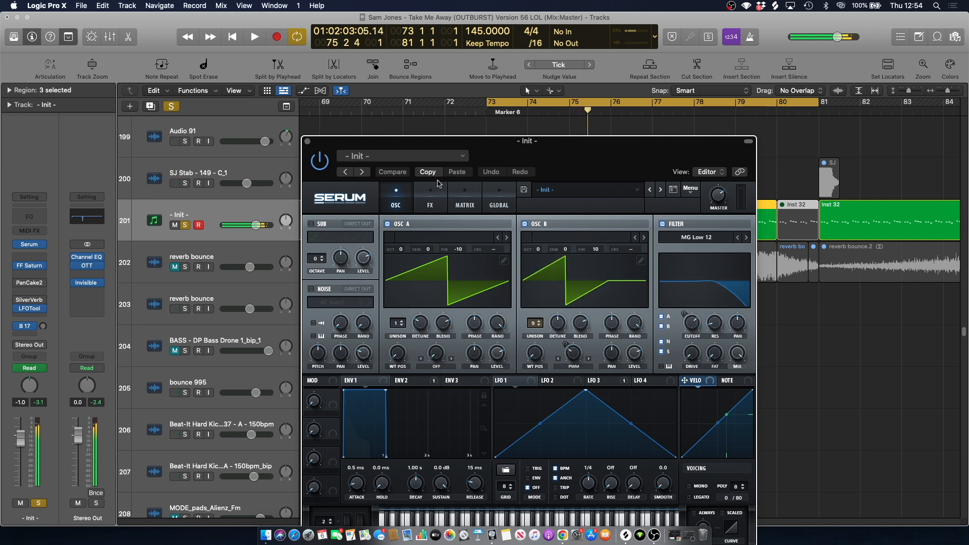
click(308, 142)
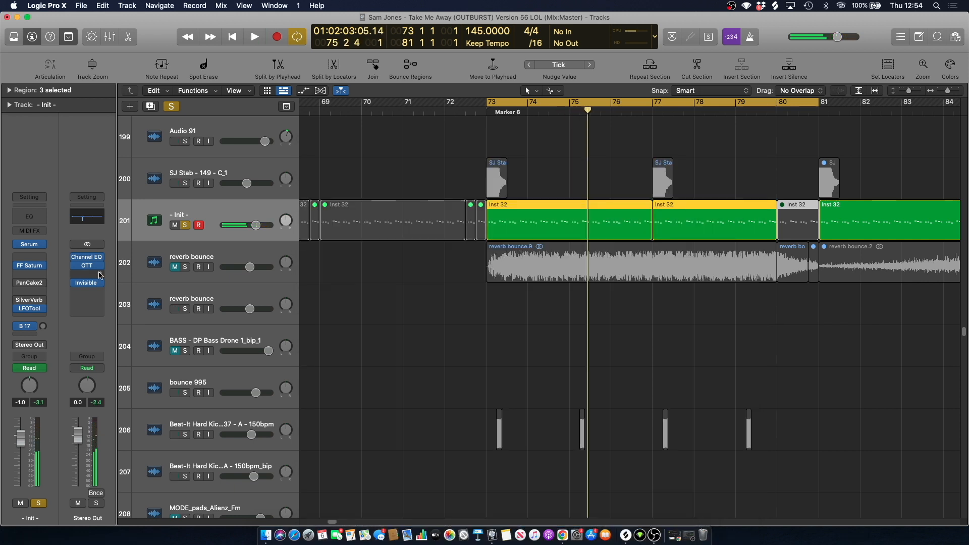
Show the Bus 17 aux chain while playing track 201 from bar 73, then clear the solo and cycle and return to bar 72.
click(40, 326)
key(space)
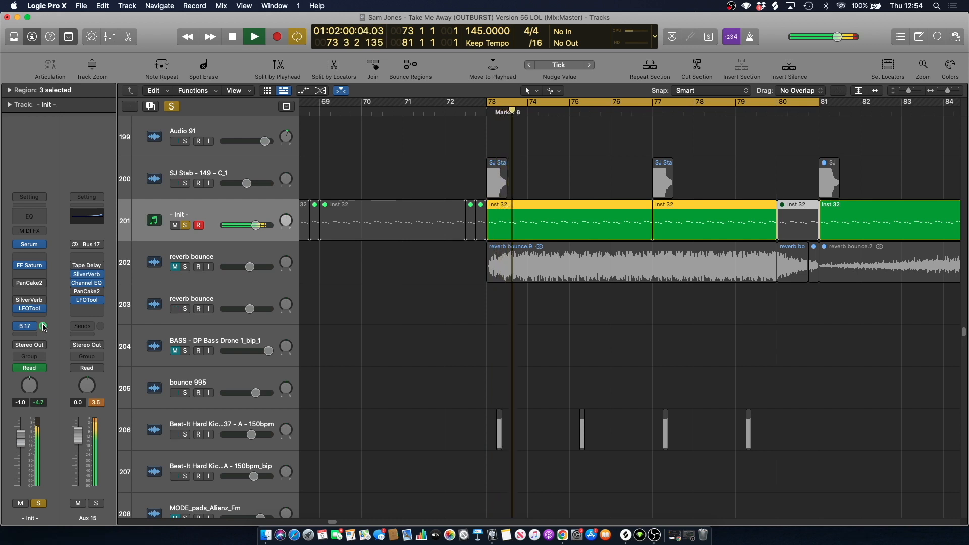
key(space)
click(186, 225)
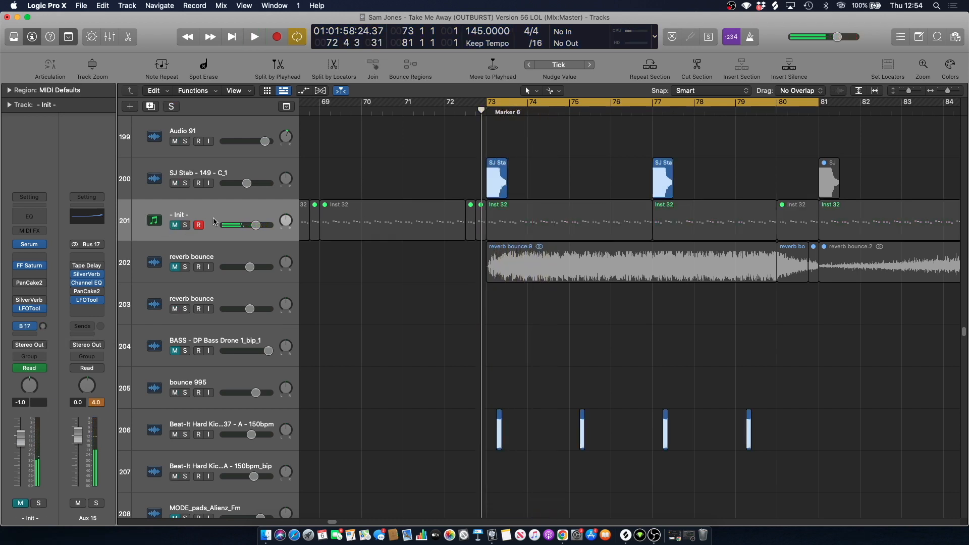
click(505, 103)
click(475, 112)
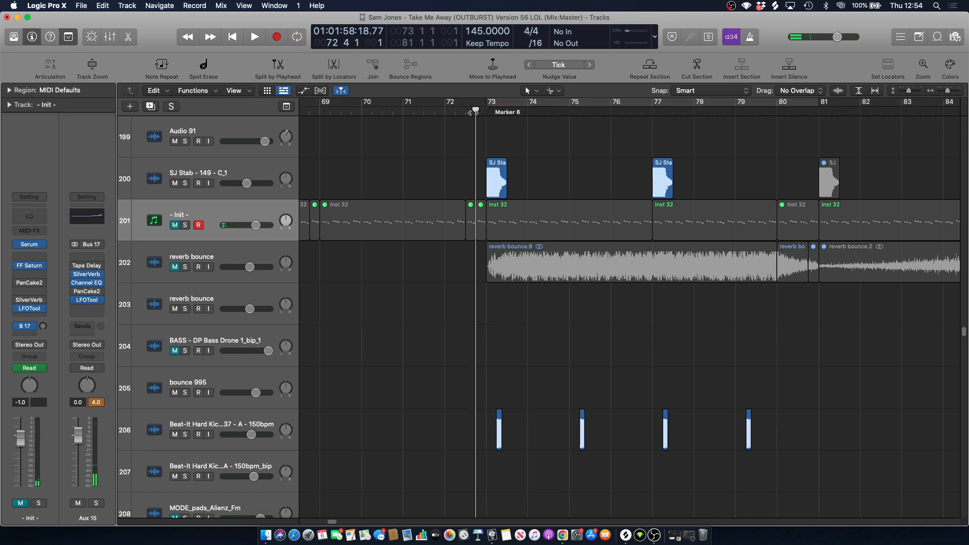
Find the Audio 7 track (223), solo it, and play its vocal chop with the cycle on from bar 73.
scroll(448, 244, down, 10)
scroll(438, 244, down, 10)
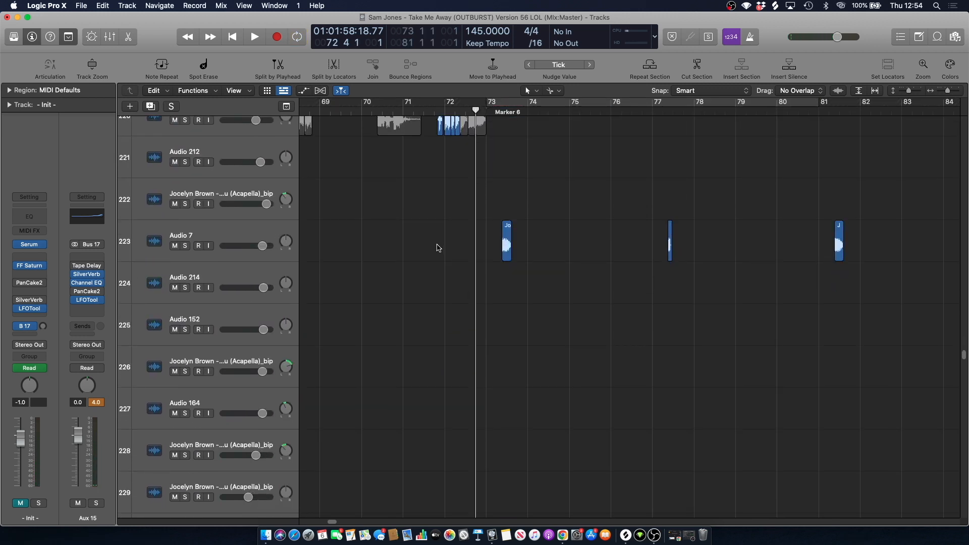
click(201, 240)
drag(939, 95, 915, 99)
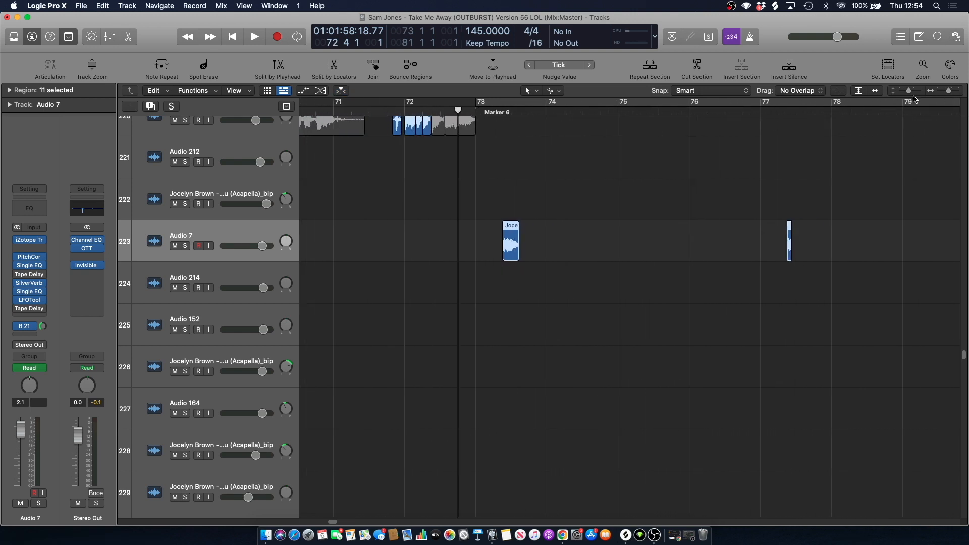
click(519, 105)
click(223, 232)
click(185, 246)
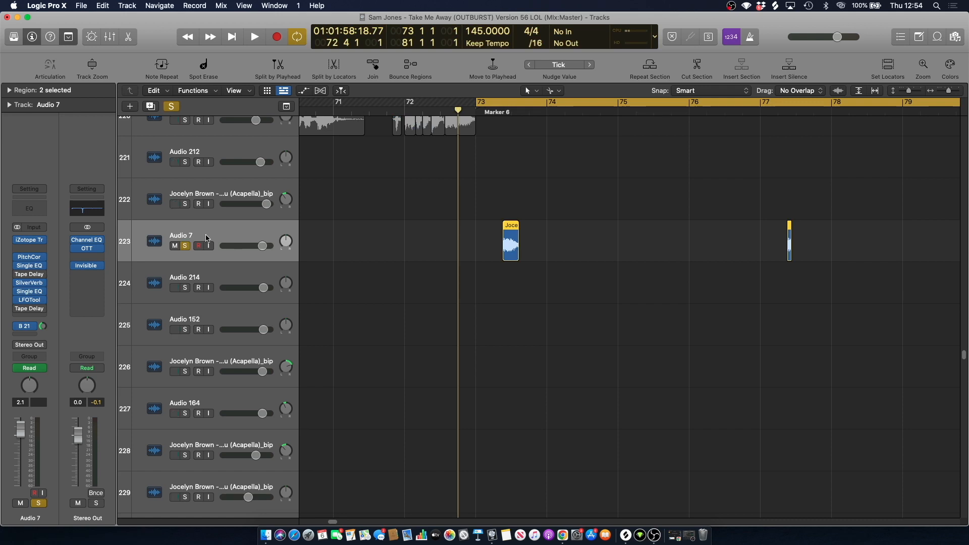
key(space)
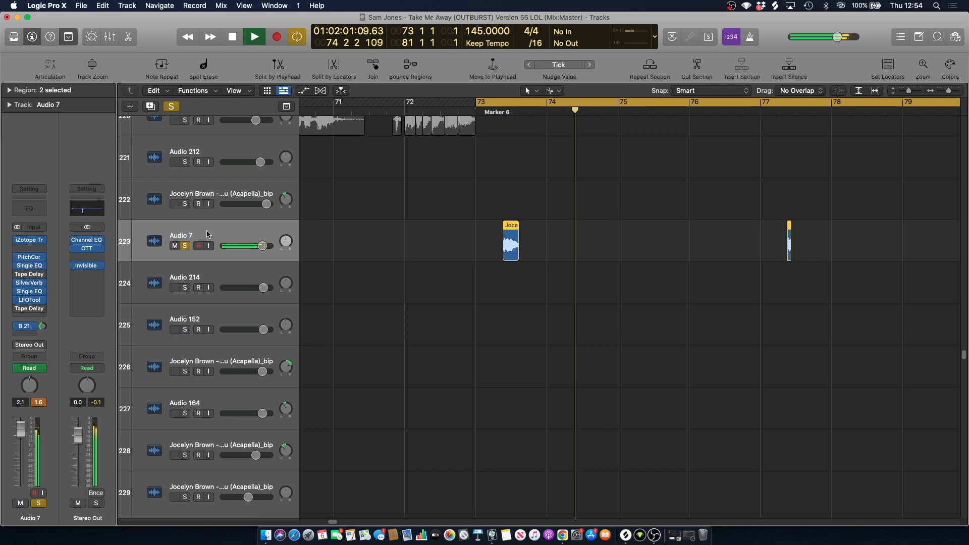
key(space)
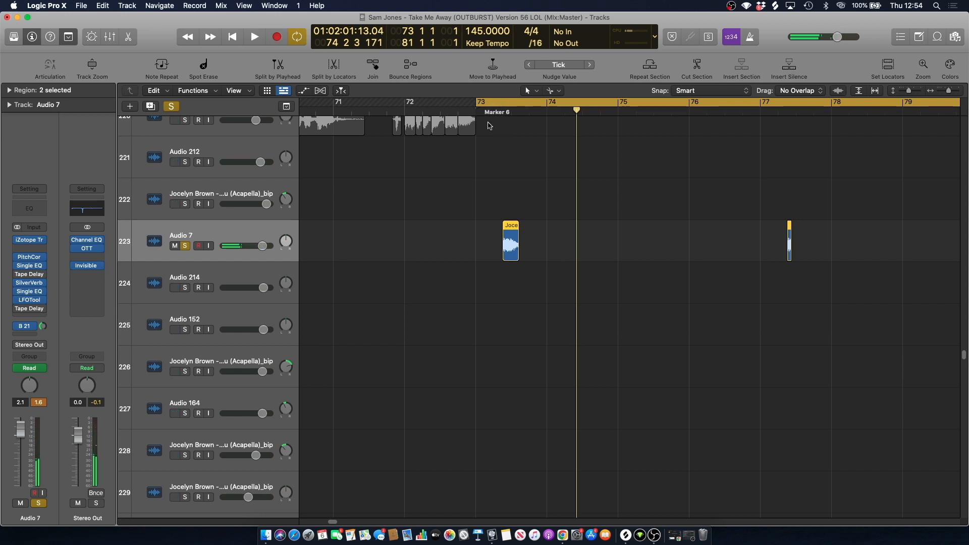
Clear the Audio 7 solo, hear the chop within the full mix, and turn off the cycle.
key(space)
click(185, 246)
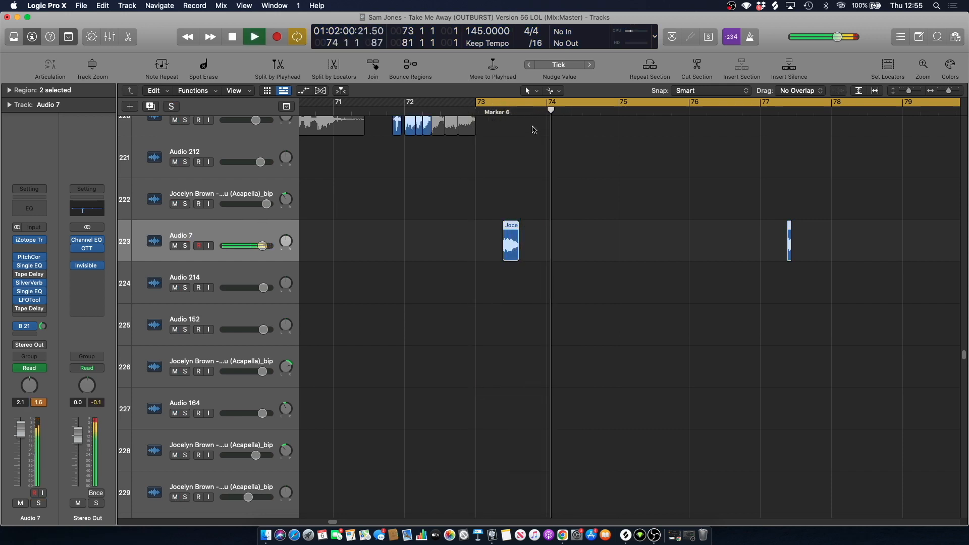
click(520, 104)
drag(949, 92, 921, 100)
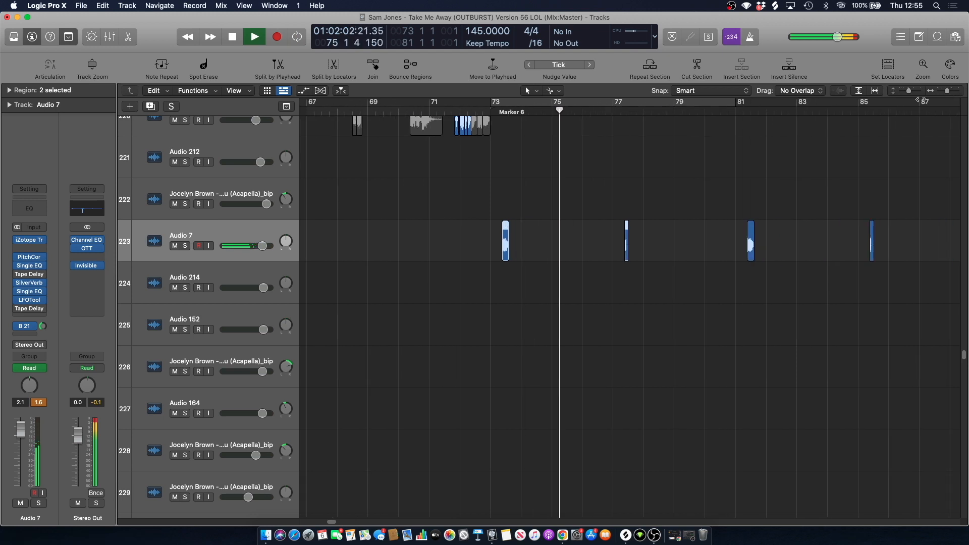
Unmute the track 202 reverb bounce and replay the full mix from just before bar 72.
scroll(539, 182, up, 8)
scroll(537, 189, down, 15)
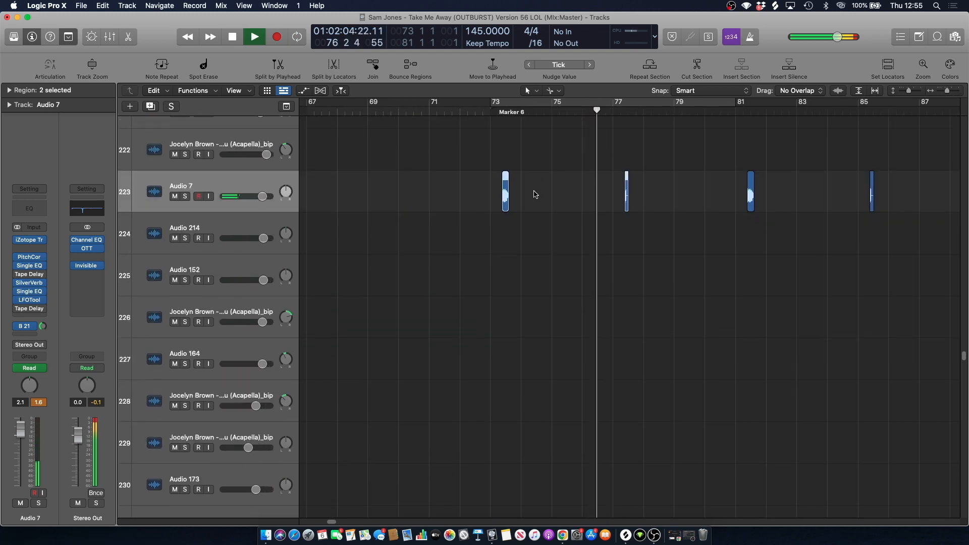
scroll(534, 194, up, 15)
scroll(527, 199, down, 4)
scroll(515, 166, up, 4)
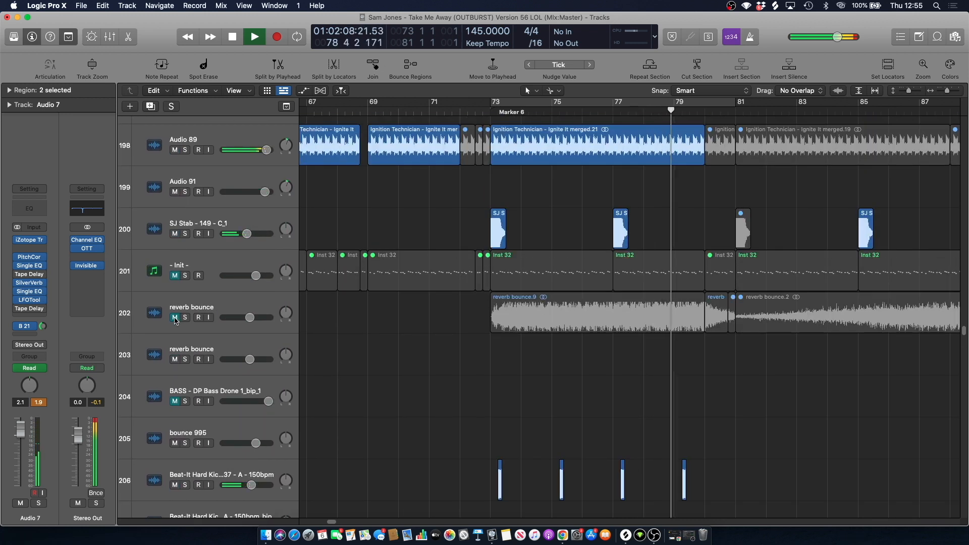
click(175, 318)
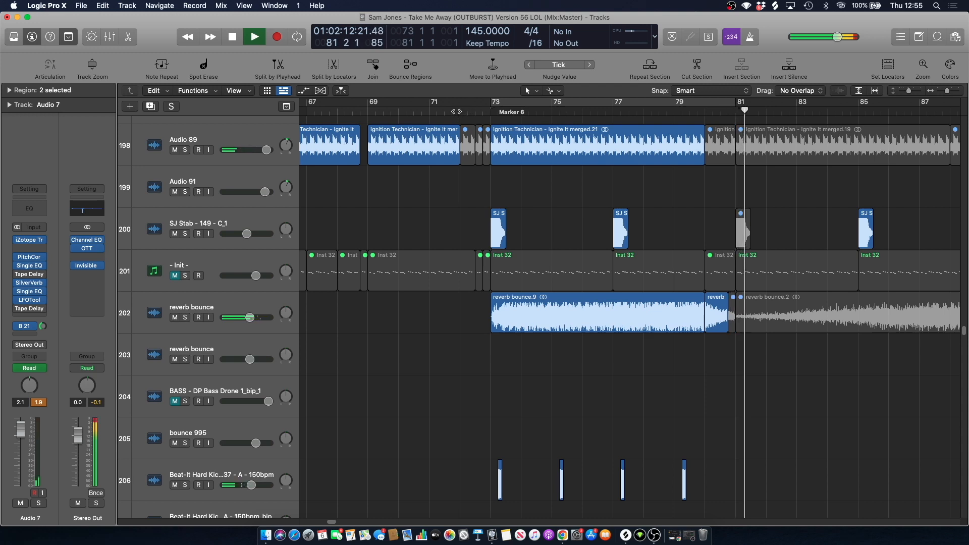
click(451, 112)
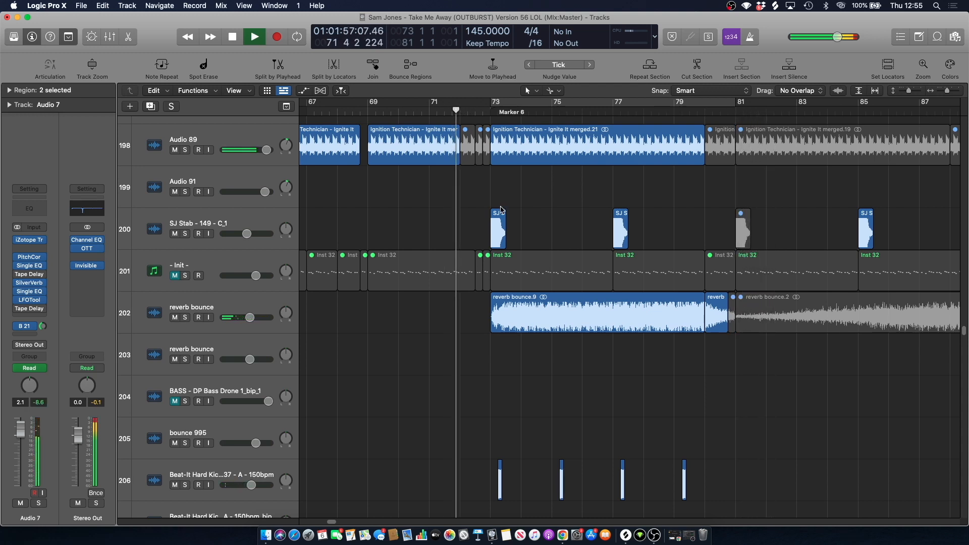
Locate the lower tp_tdnb_lead_seizure track (283) during playback, then stop and select it.
scroll(501, 223, down, 8)
scroll(501, 223, down, 5)
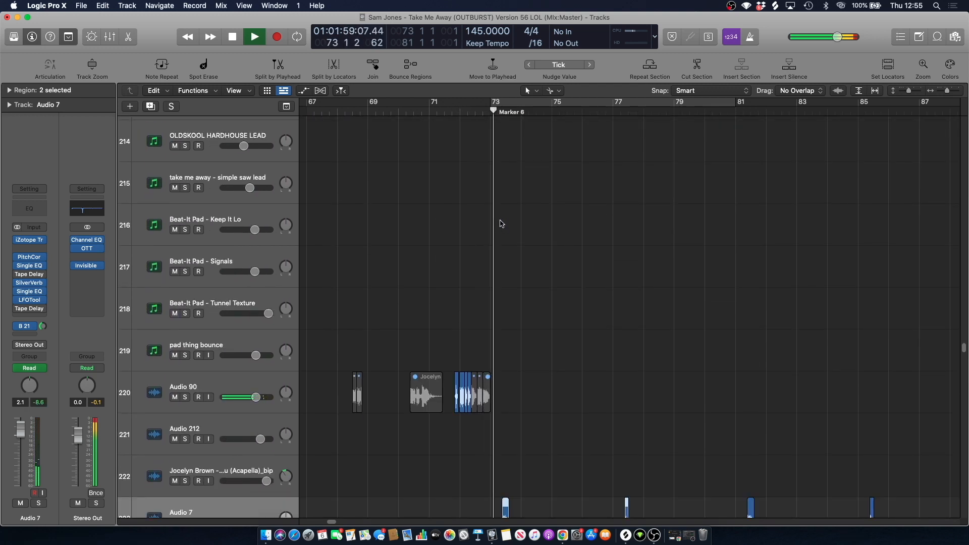
scroll(501, 223, down, 7)
scroll(507, 241, down, 20)
scroll(507, 242, down, 20)
click(527, 208)
key(space)
click(220, 257)
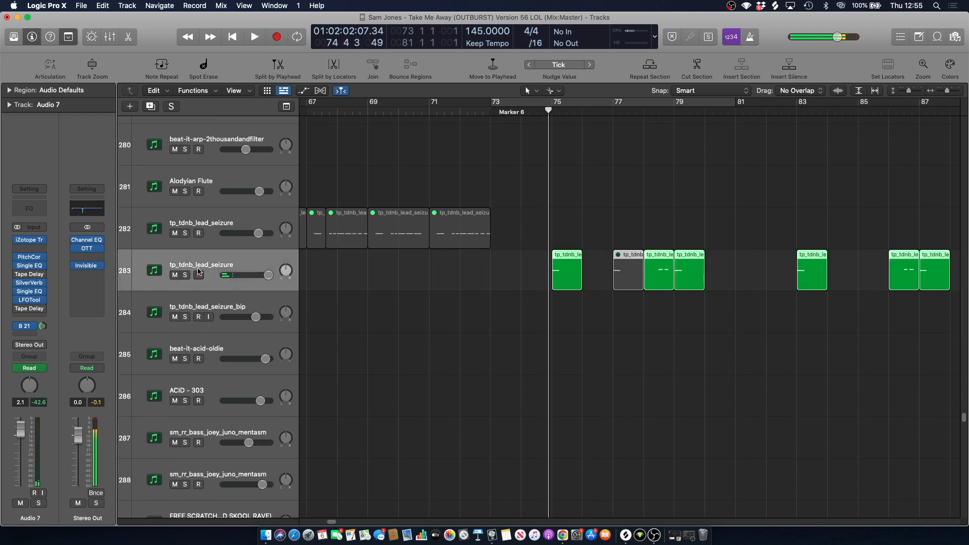
Solo track 283, play its lead regions in a cycle over bars 75 to 79, and replay them with the cycle off.
click(185, 275)
drag(548, 133, 673, 108)
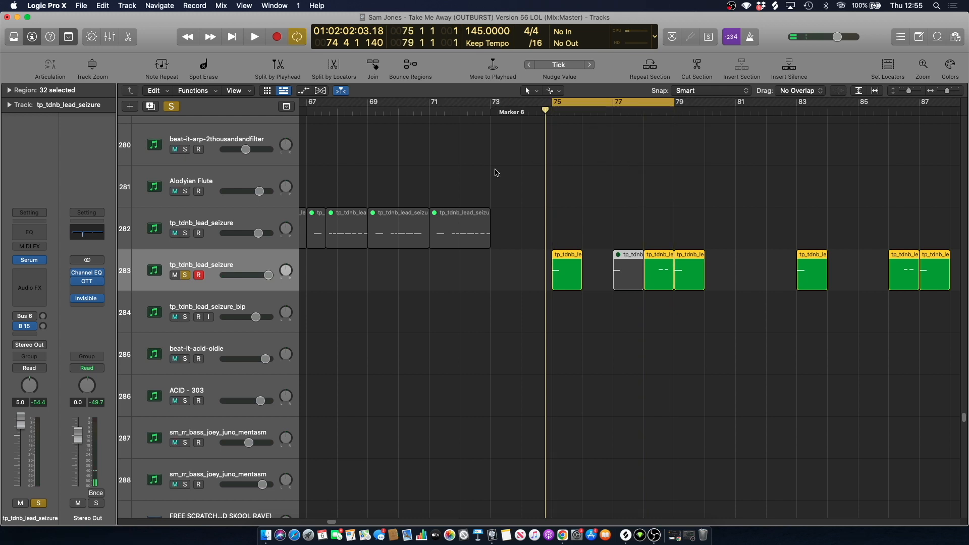
click(244, 261)
key(space)
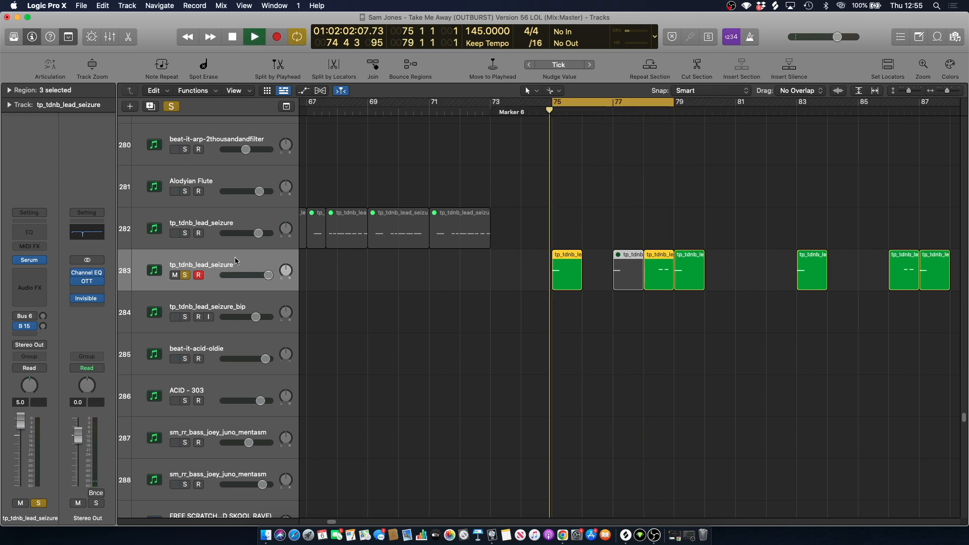
key(space)
click(585, 105)
key(space)
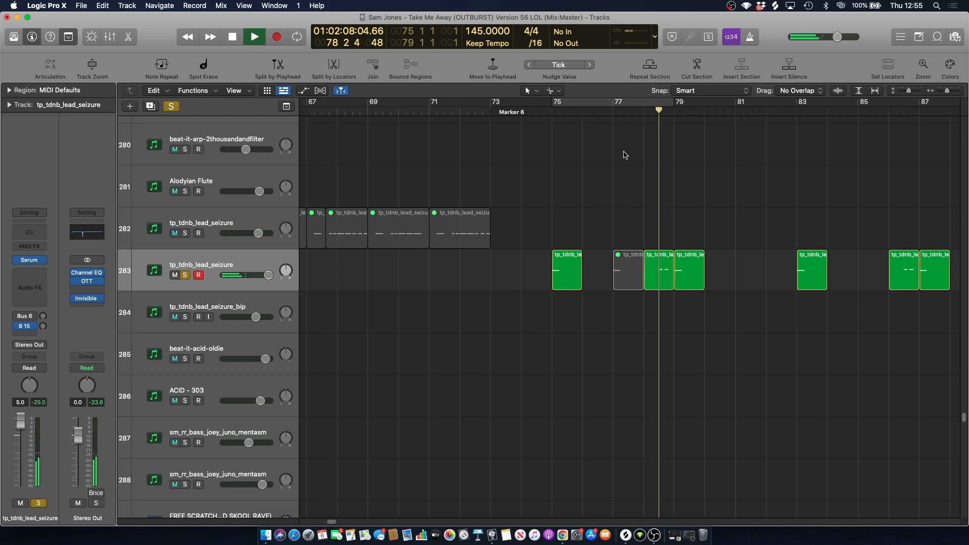
key(space)
Inspect the notes of track 283's bar 75 and bar 78 regions in the Piano Roll, then close the editor.
double_click(563, 268)
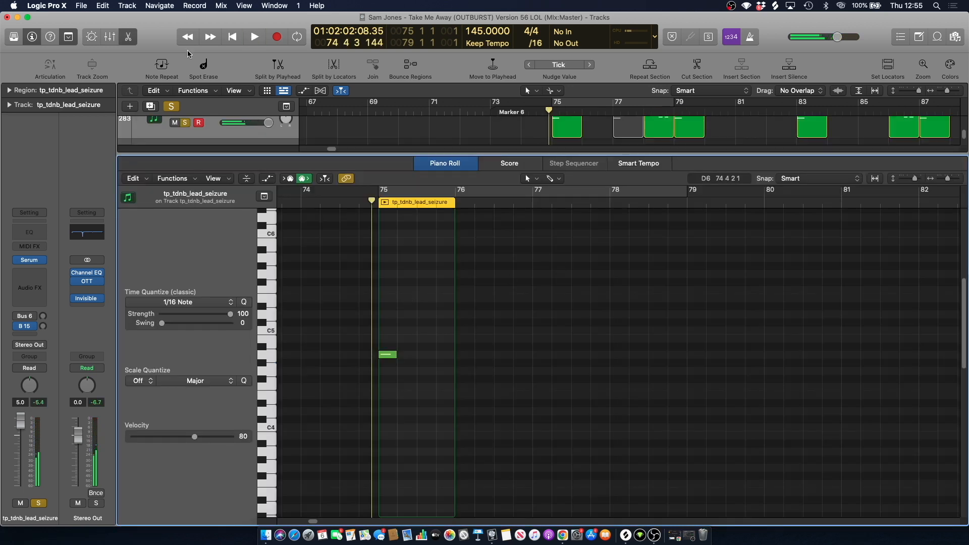
click(129, 37)
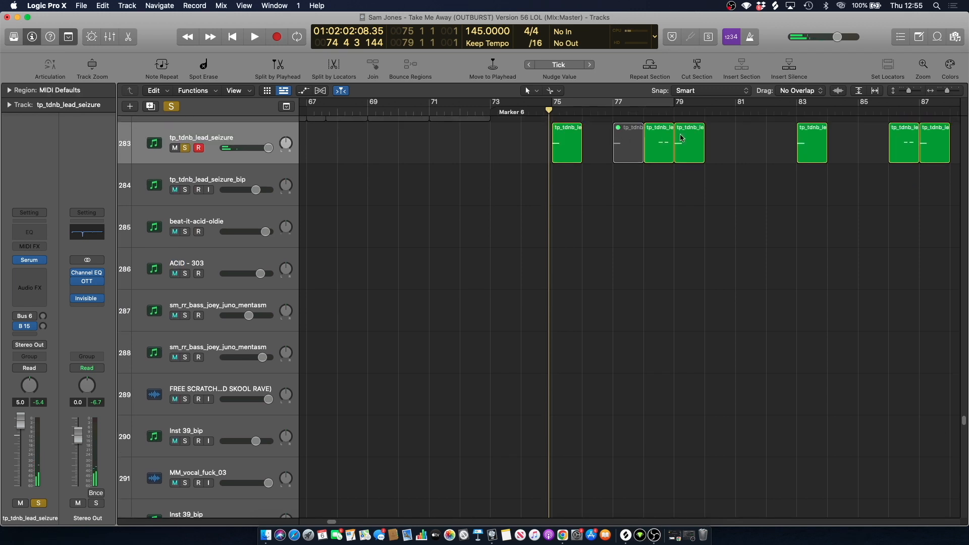
double_click(665, 139)
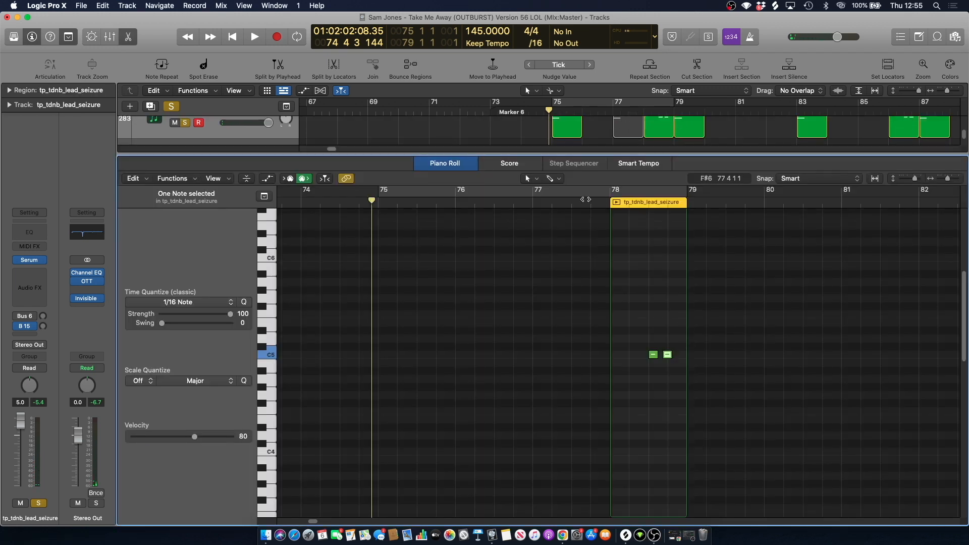
click(133, 36)
Clear the track 283 solo and play the lead within the full mix around bars 78 to 81.
scroll(511, 177, up, 5)
key(space)
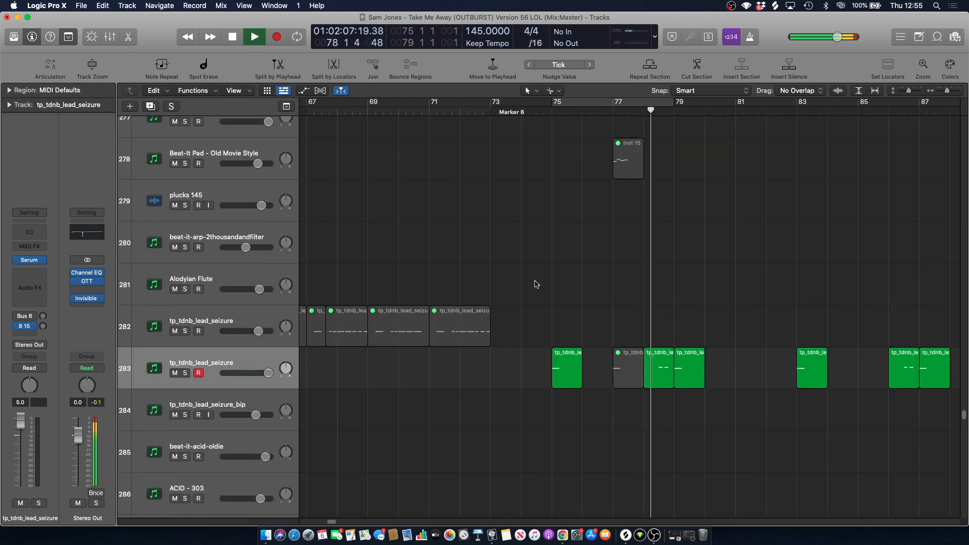
drag(331, 522, 334, 522)
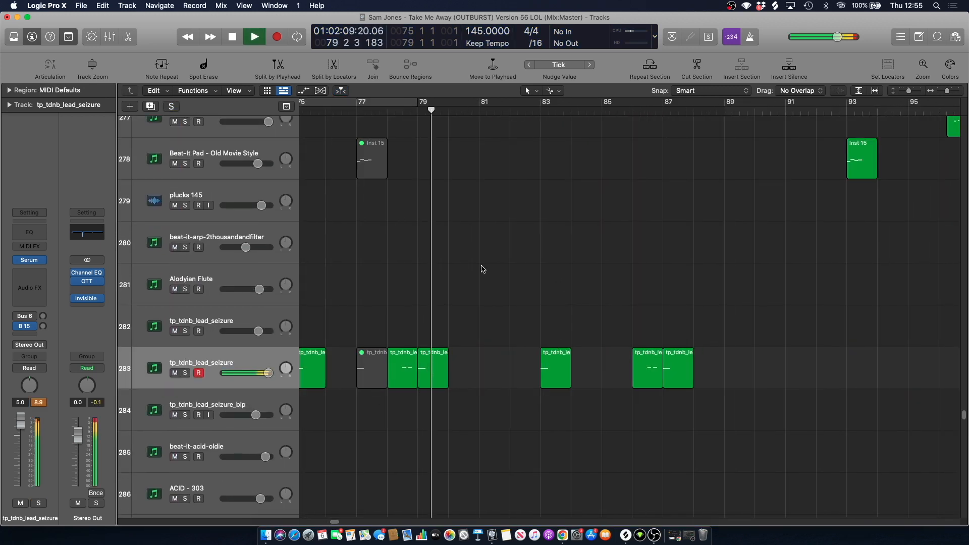
scroll(482, 269, up, 15)
scroll(456, 269, up, 20)
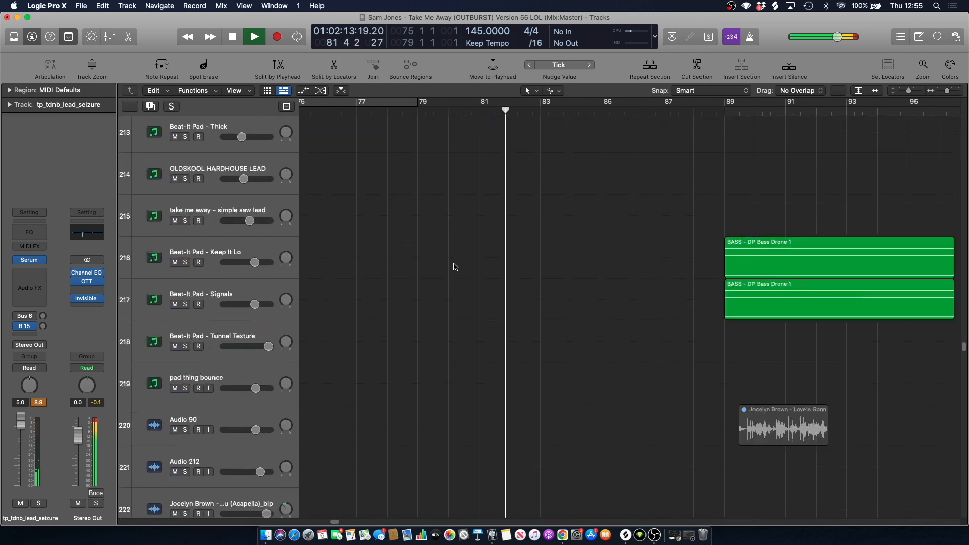
scroll(456, 267, up, 4)
key(space)
Solo the Sick detuned techno bass tracks 63, 66 and 68, play them around bar 80, and clear the solos.
drag(965, 339, 942, 188)
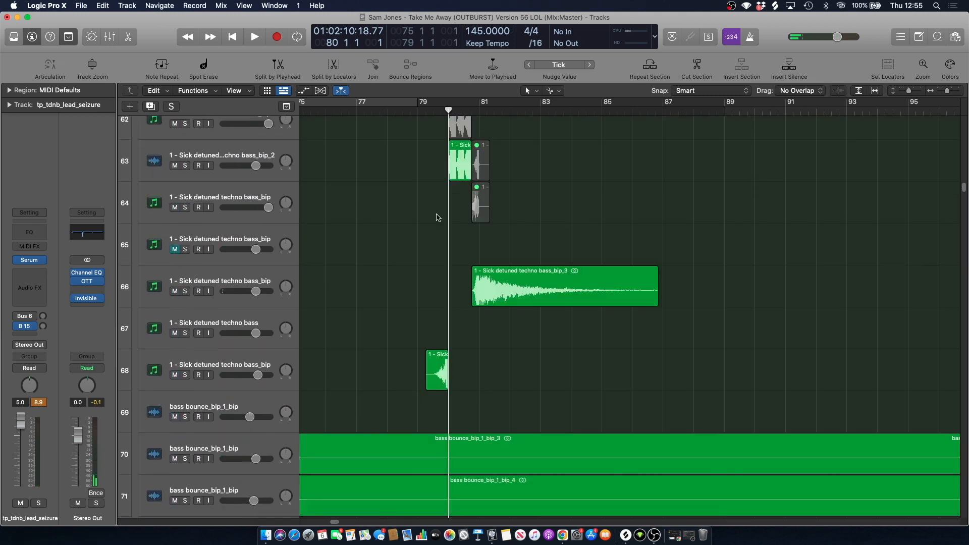
click(186, 166)
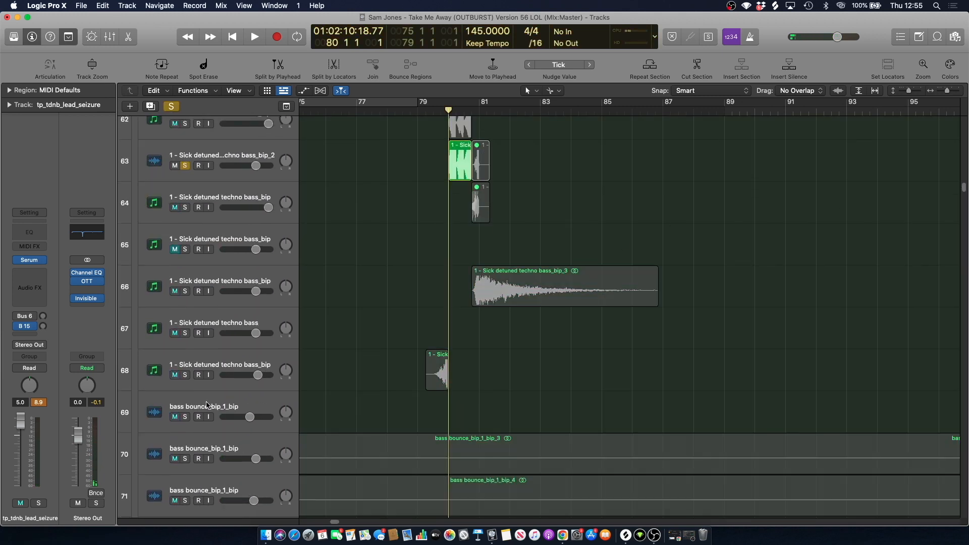
click(186, 292)
key(space)
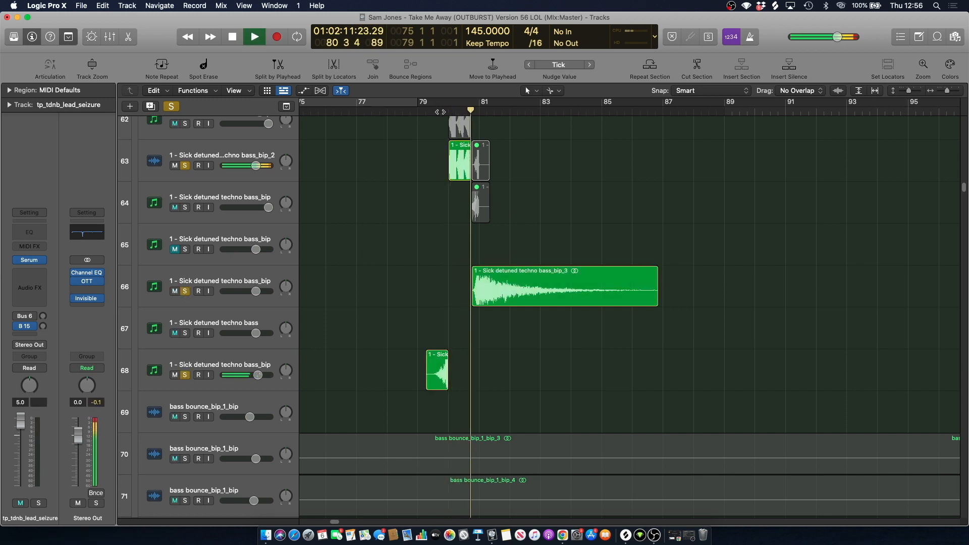
click(173, 107)
Find the HTP - Low Perc tracks (167 to 169) and play the full mix from bar 80.
scroll(474, 233, down, 8)
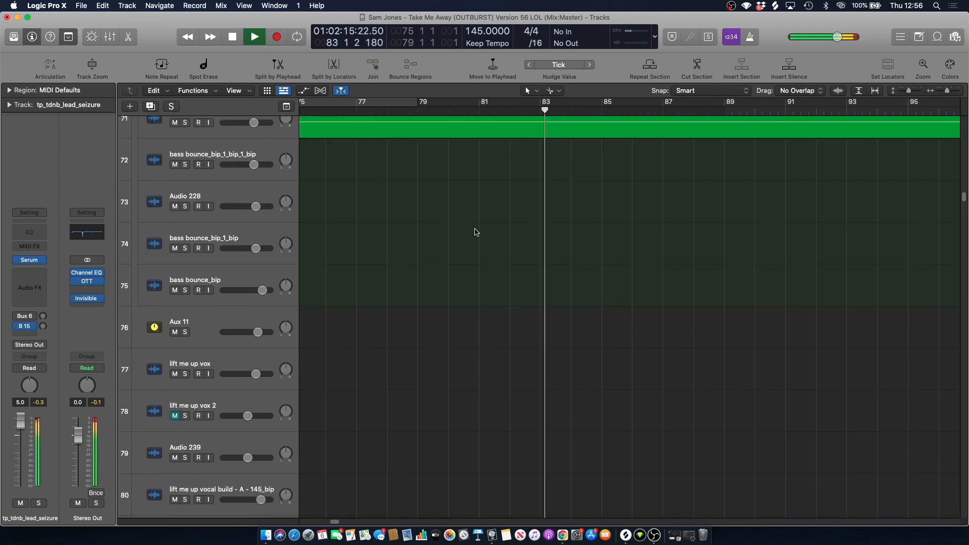
scroll(477, 232, down, 20)
scroll(479, 241, down, 18)
key(space)
scroll(486, 240, down, 20)
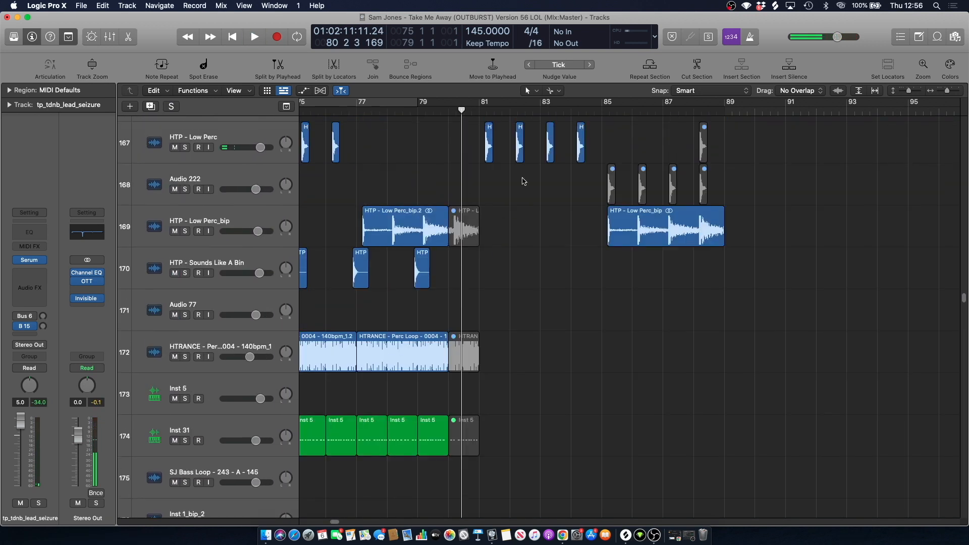
scroll(515, 182, up, 3)
key(space)
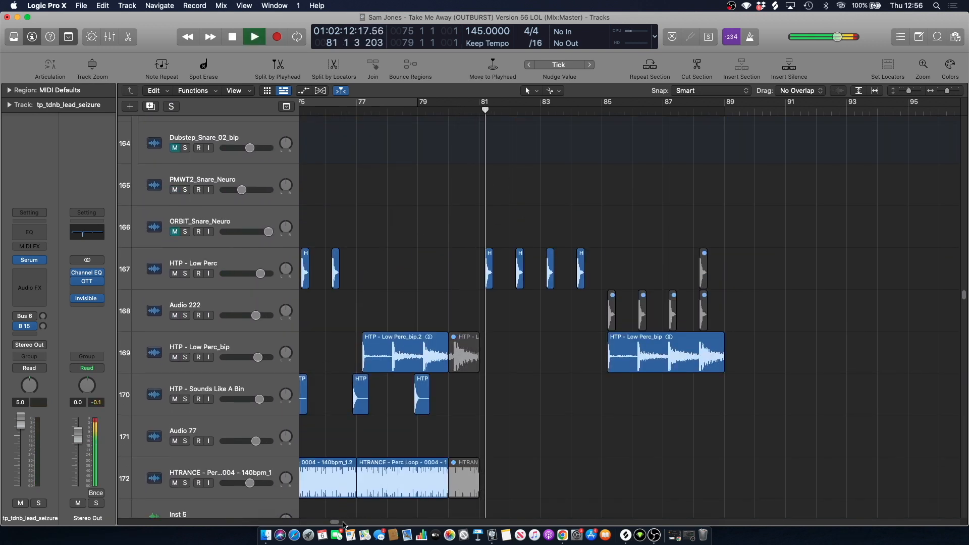
Solo HTP - Low Perc (track 167), play its hits from bar 81, and clear the solo.
scroll(329, 244, right, 5)
key(space)
click(190, 274)
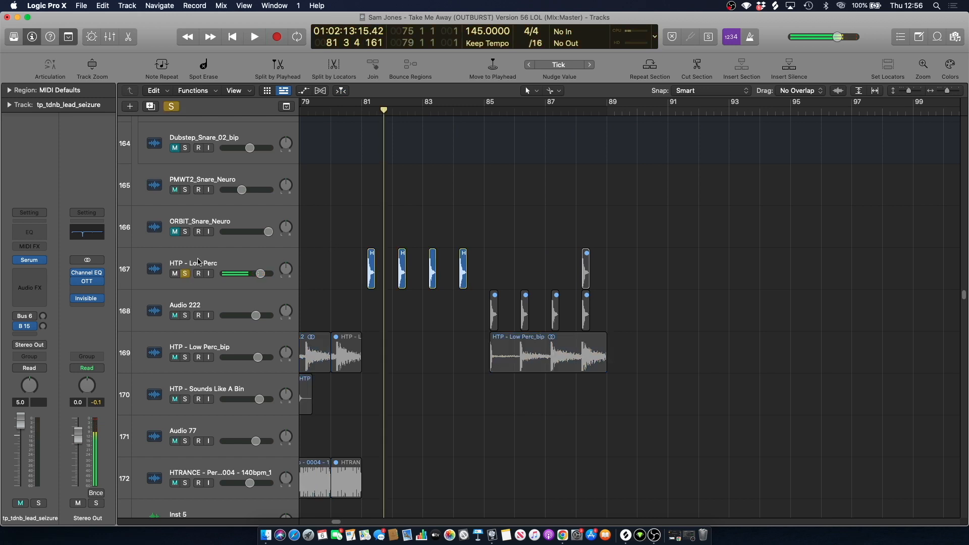
click(363, 108)
key(space)
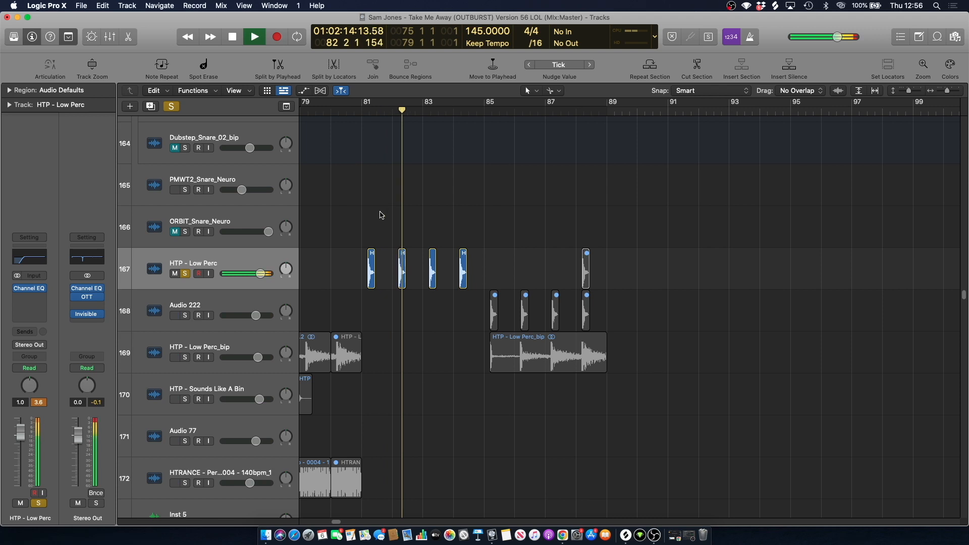
key(space)
click(187, 274)
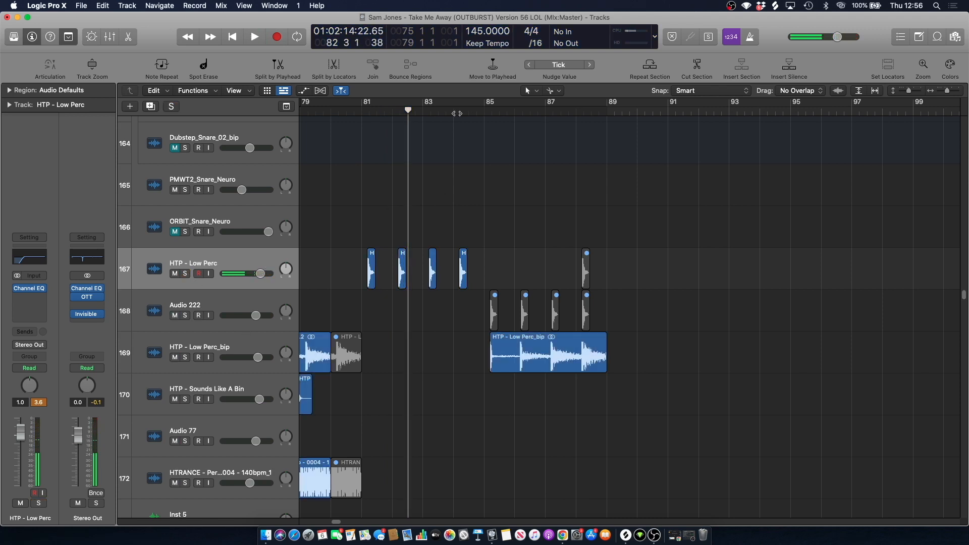
Solo HTP - Low Perc_bip (track 169), play its reversed-style bounce from bar 84, and clear the solo.
click(185, 358)
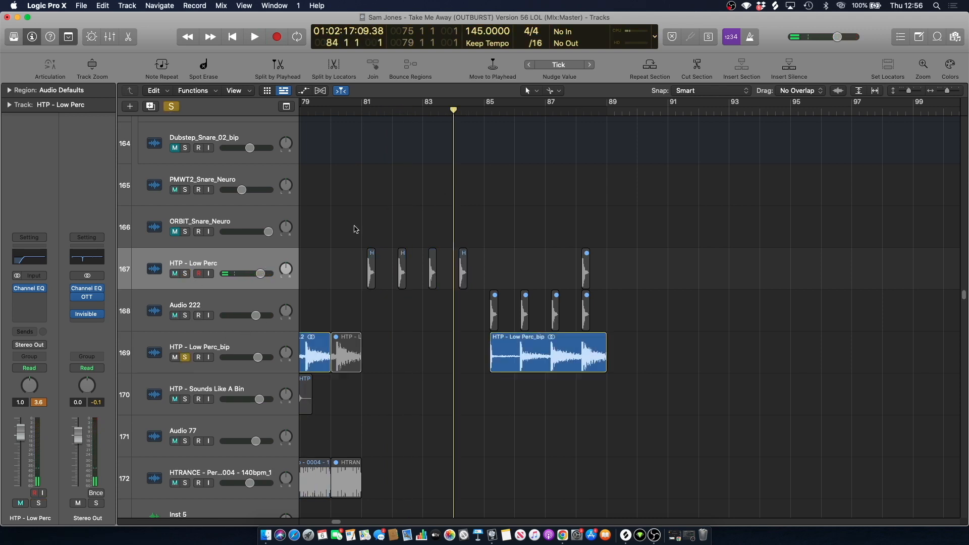
key(space)
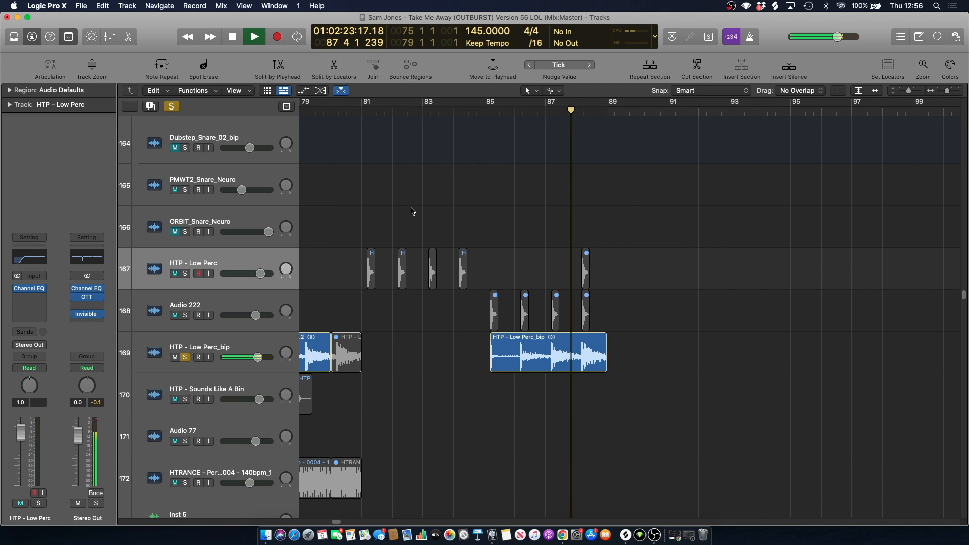
click(185, 358)
Play the full mix from bar 81 and look through the tracks from the snares and hats down to the pads and drones.
click(358, 109)
scroll(424, 182, up, 5)
key(comma)
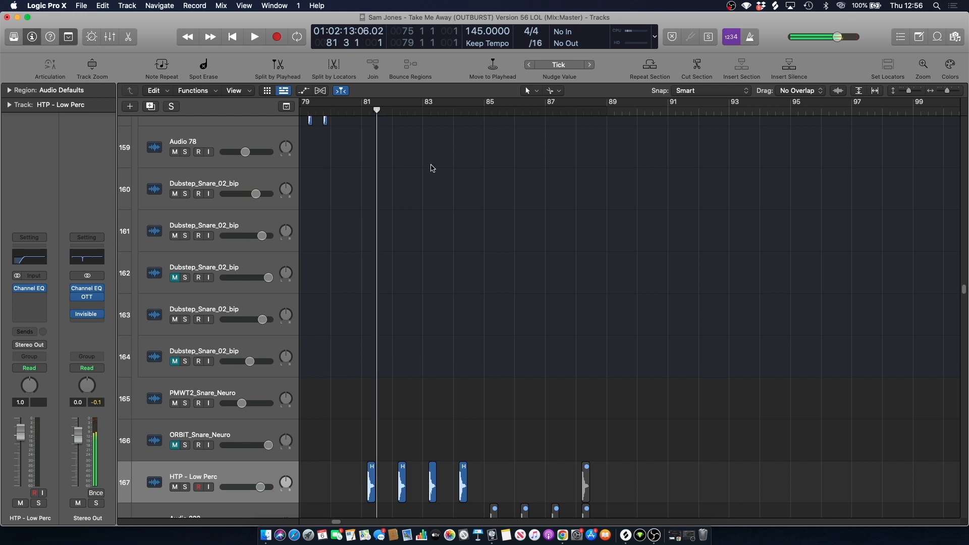
scroll(429, 172, down, 6)
scroll(422, 184, up, 12)
scroll(421, 187, up, 6)
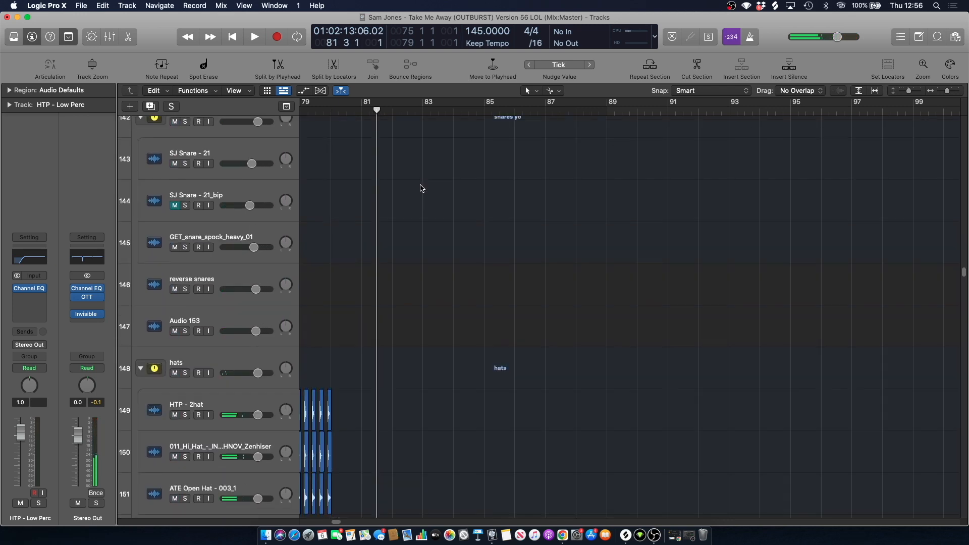
scroll(420, 186, down, 11)
key(space)
scroll(421, 216, down, 20)
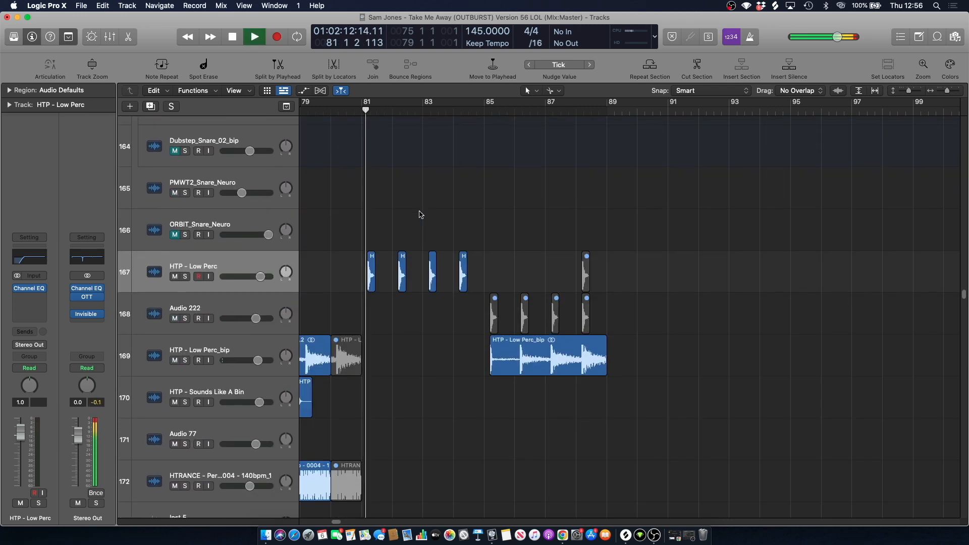
scroll(422, 216, down, 20)
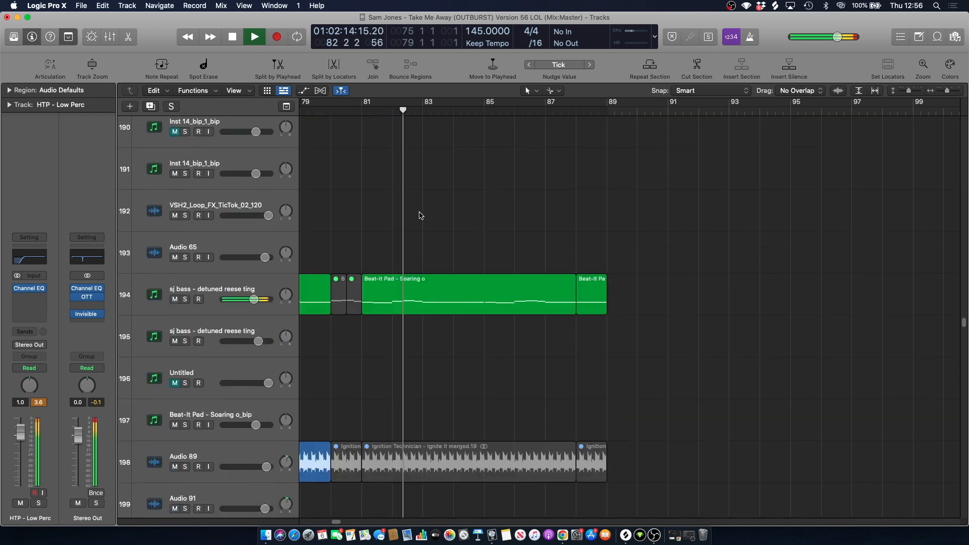
key(space)
scroll(419, 233, down, 20)
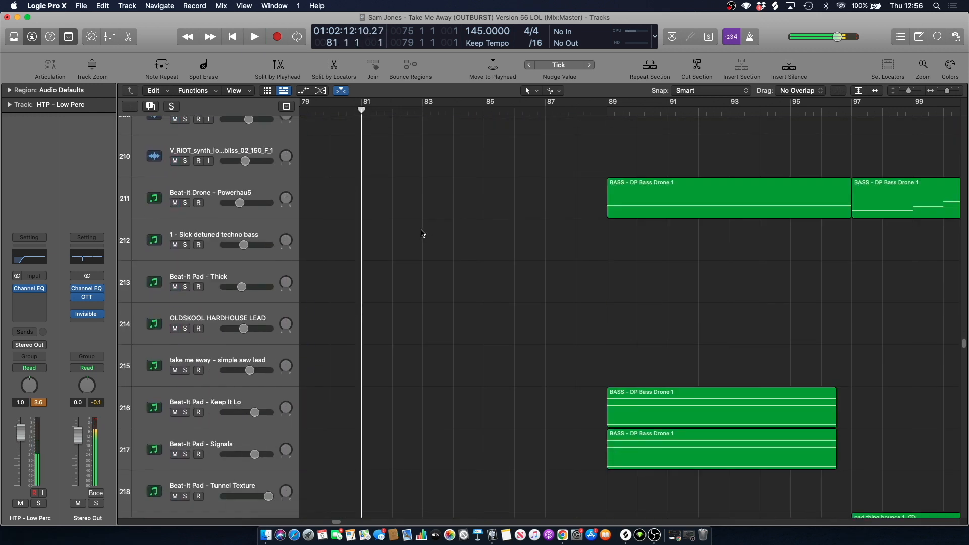
Solo the Loleatta Holloway vocal tracks 48 and 46 and play their two regions from bar 81.
drag(964, 429, 944, 157)
scroll(747, 182, down, 10)
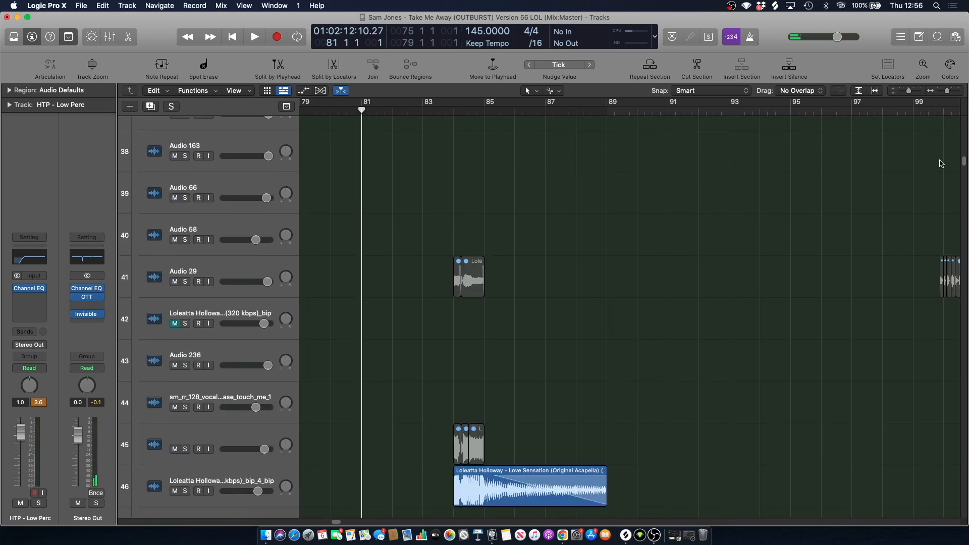
click(185, 316)
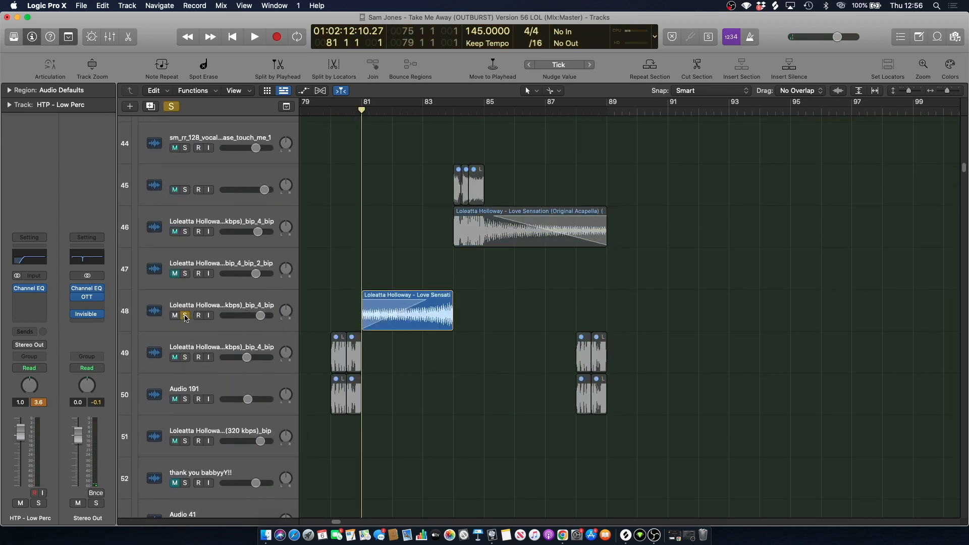
click(185, 231)
click(505, 229)
shift+click(419, 313)
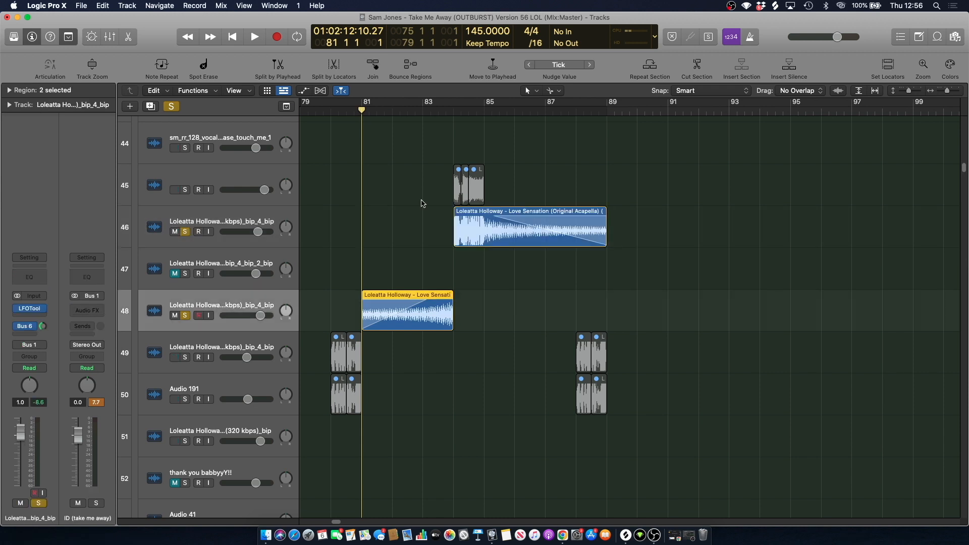
key(space)
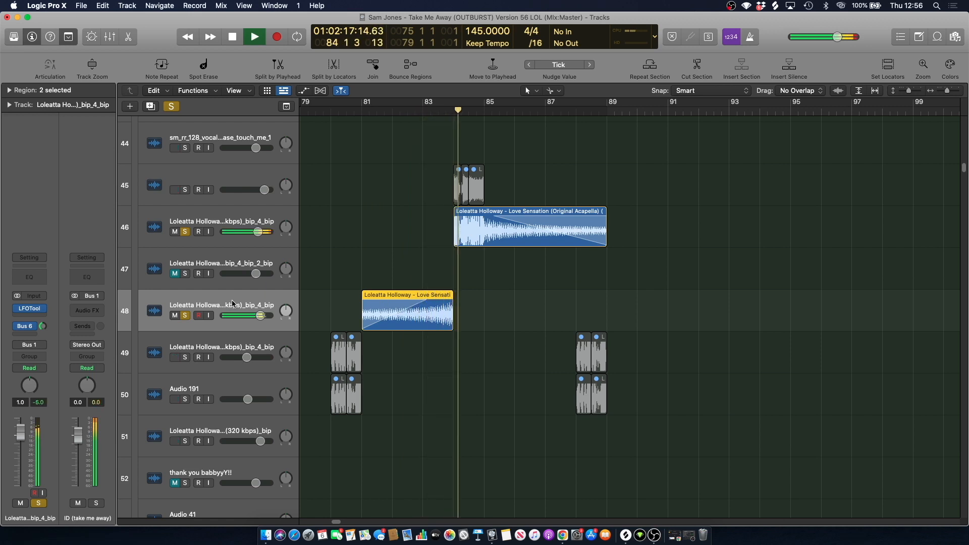
click(232, 222)
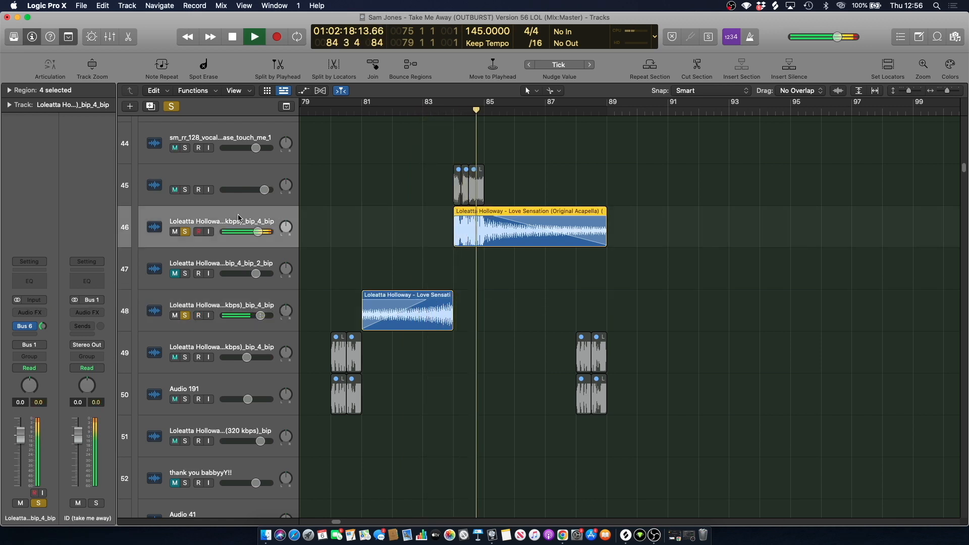
Play the soloed Loleatta Holloway vocal regions on tracks 46 and 48 around the transition at bar 84.
click(450, 112)
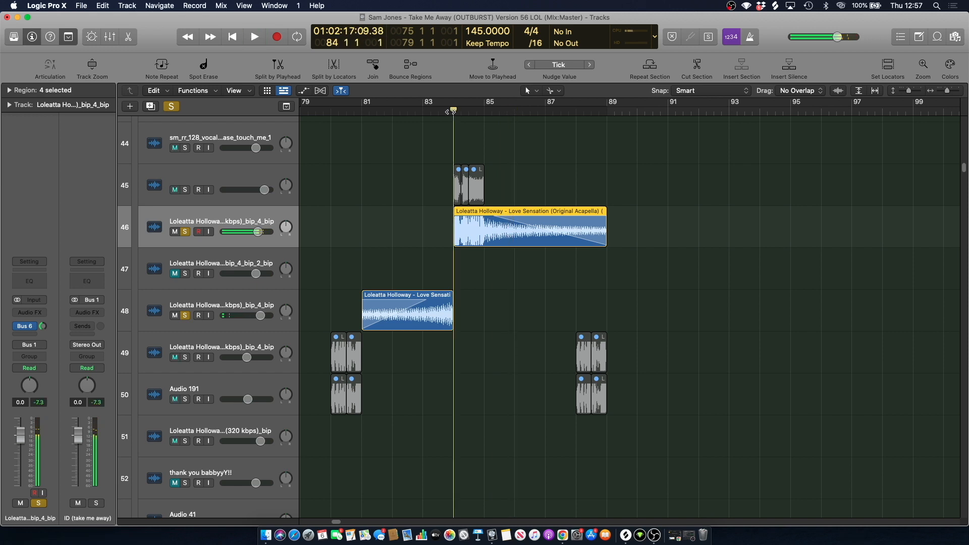
click(612, 158)
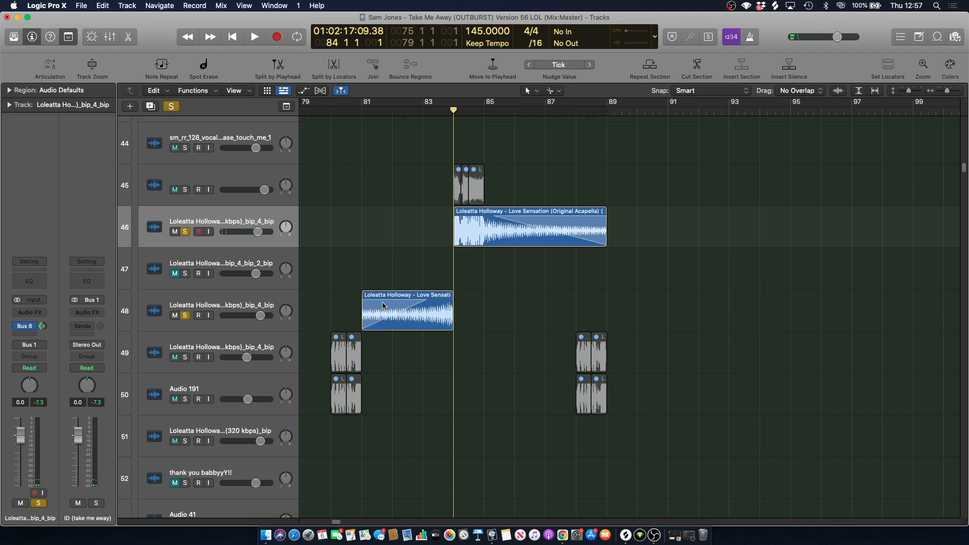
click(418, 117)
key(space)
key(Down)
key(Down)
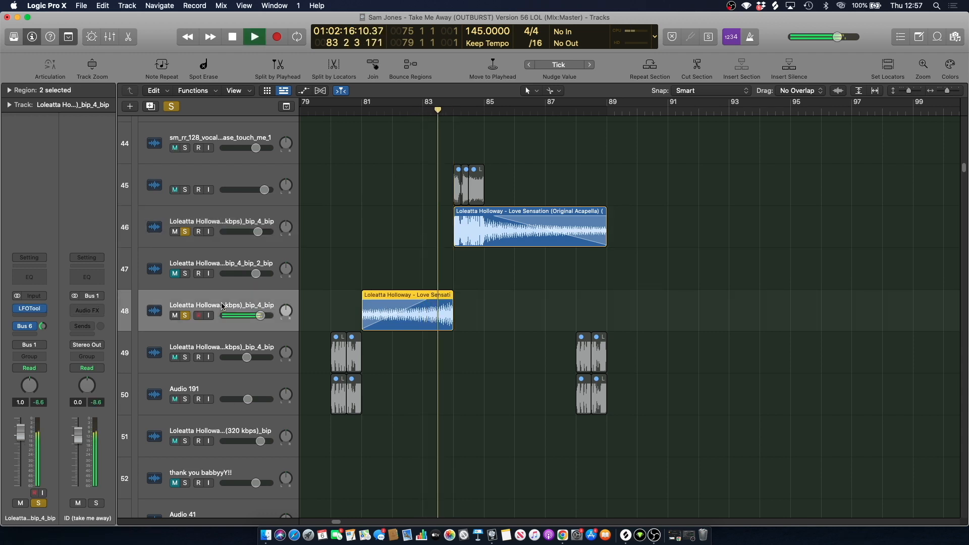
click(385, 202)
key(space)
click(202, 224)
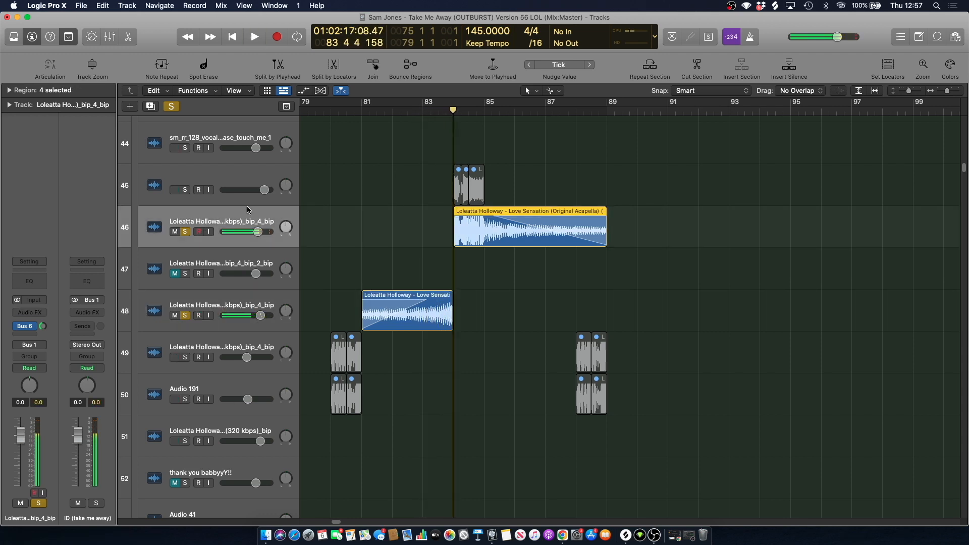
Unsolo track 48, audition the track 46 vocal alone from bar 84, and clear its solo.
click(185, 316)
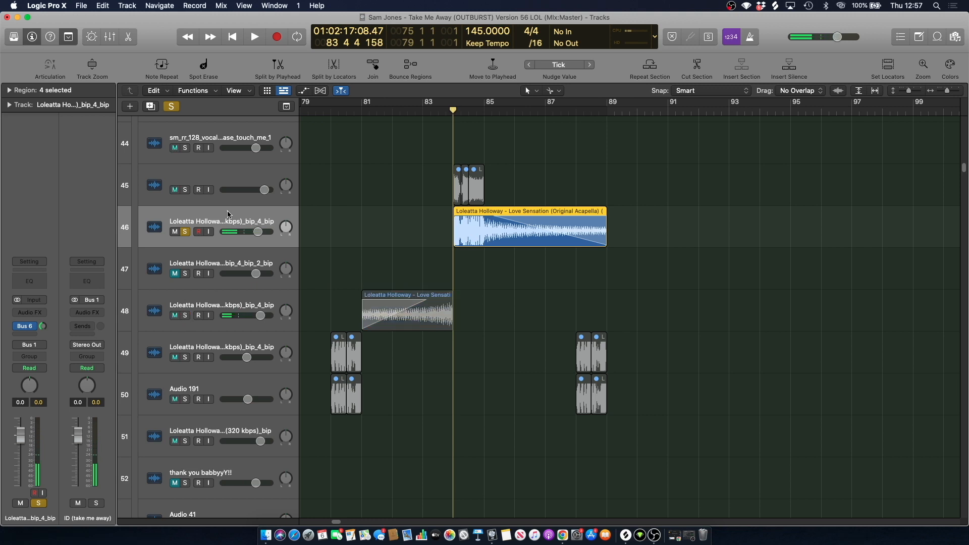
key(space)
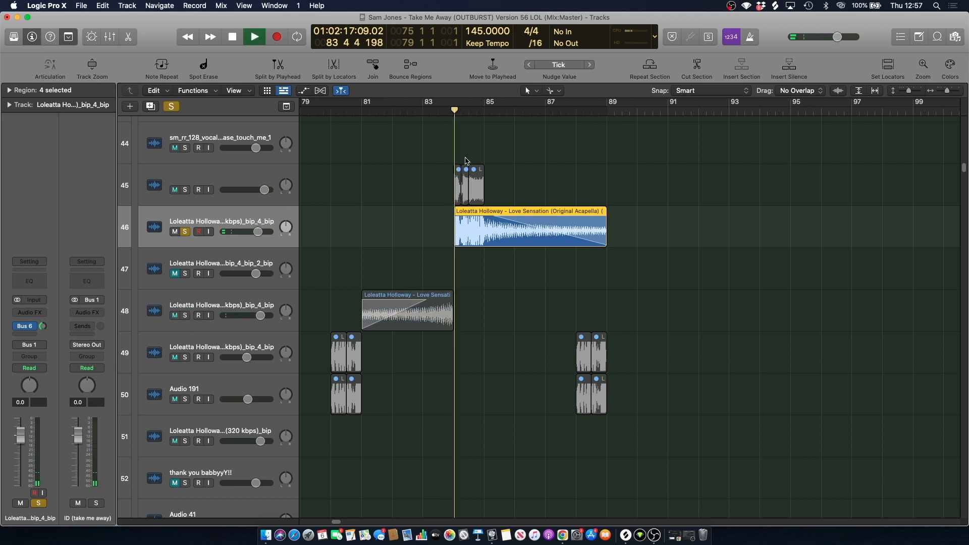
click(451, 114)
key(space)
click(193, 231)
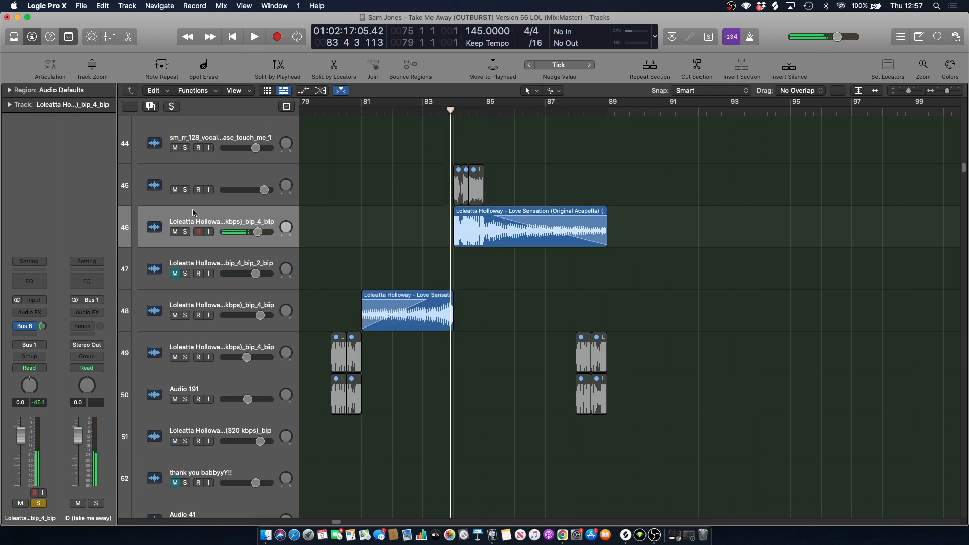
Unmute the three short vocal regions at bar 84 on track 45 and solo that track.
click(347, 170)
right_click(479, 173)
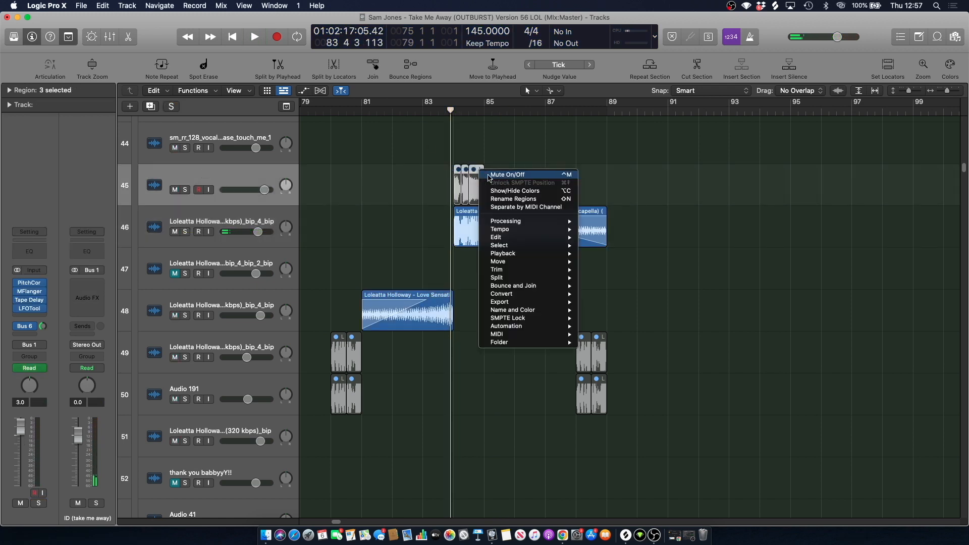
click(505, 174)
click(185, 190)
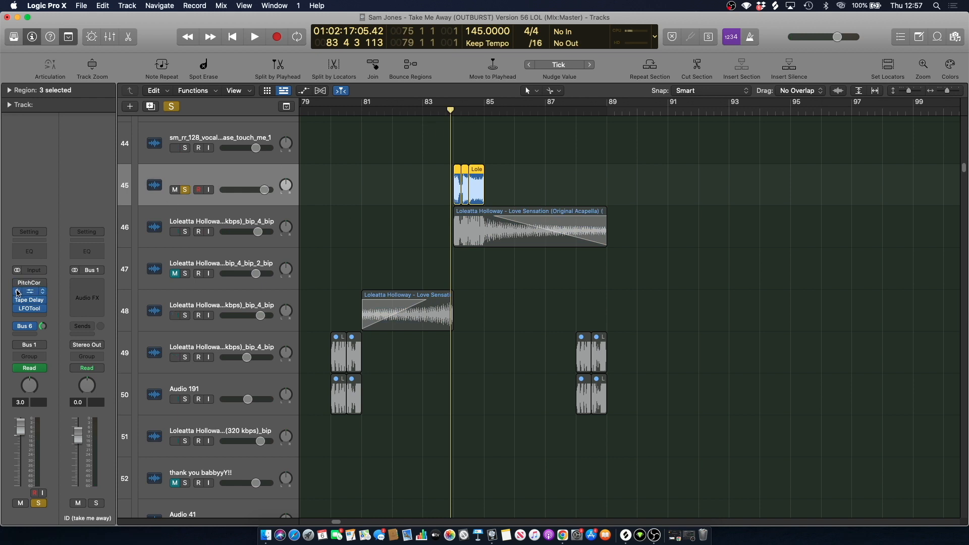
Play track 45 from bar 84 with its effects bypassed, and again with PitchCor and MFlanger enabled.
key(space)
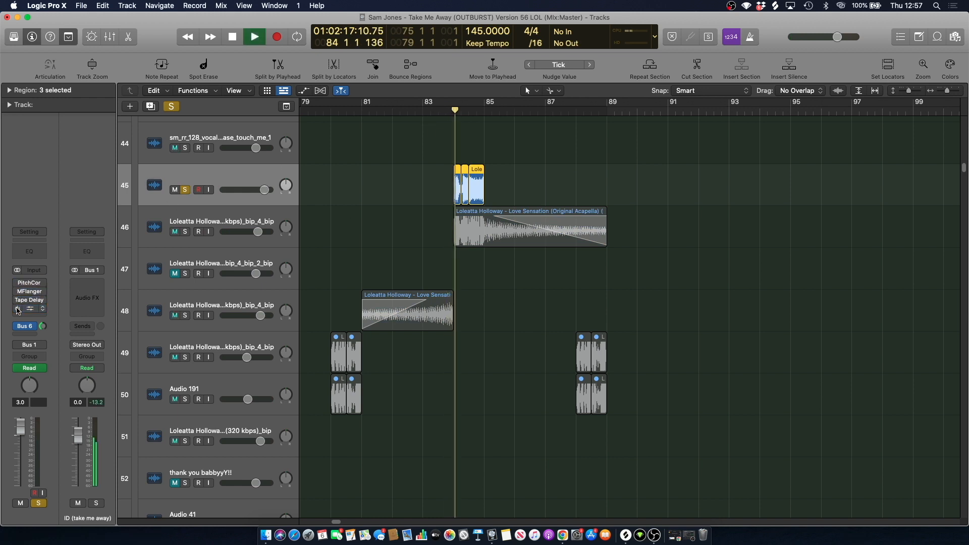
key(space)
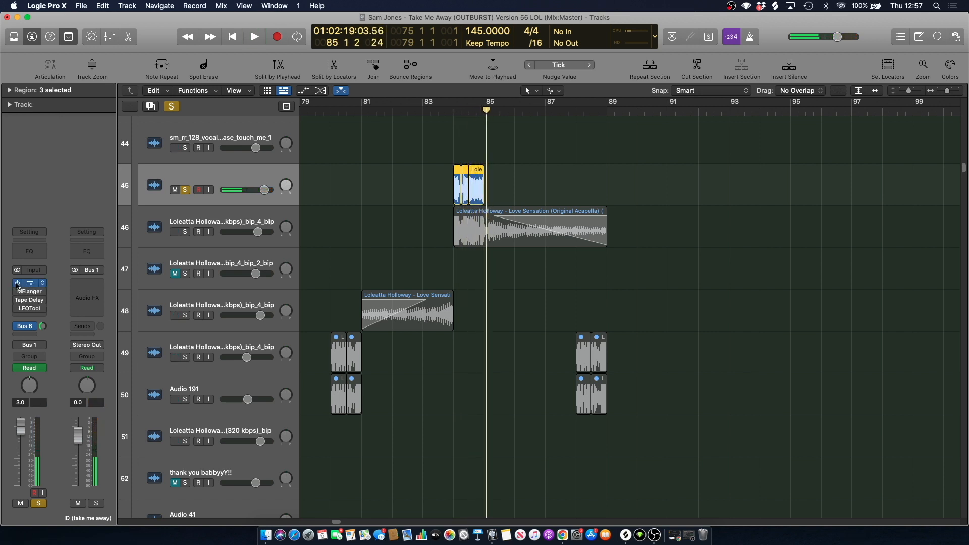
click(447, 115)
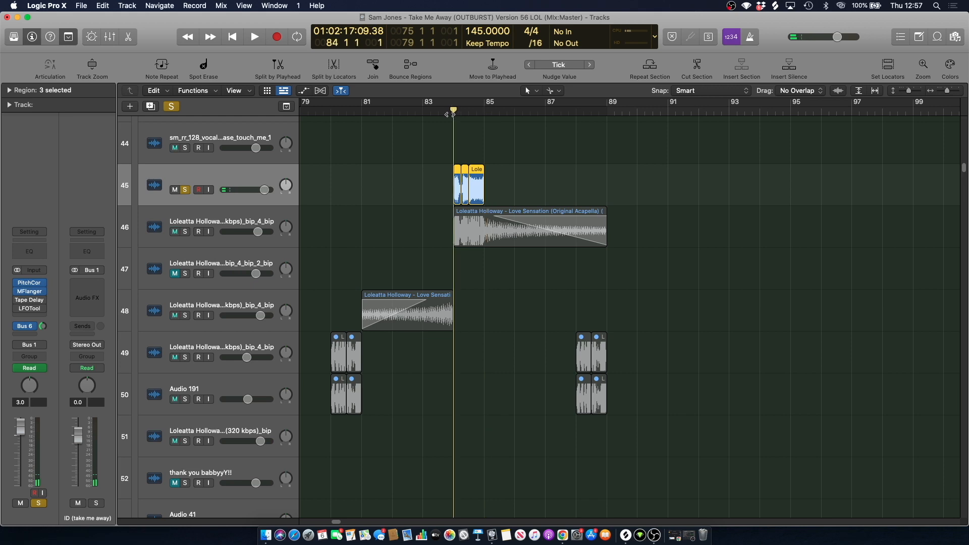
key(space)
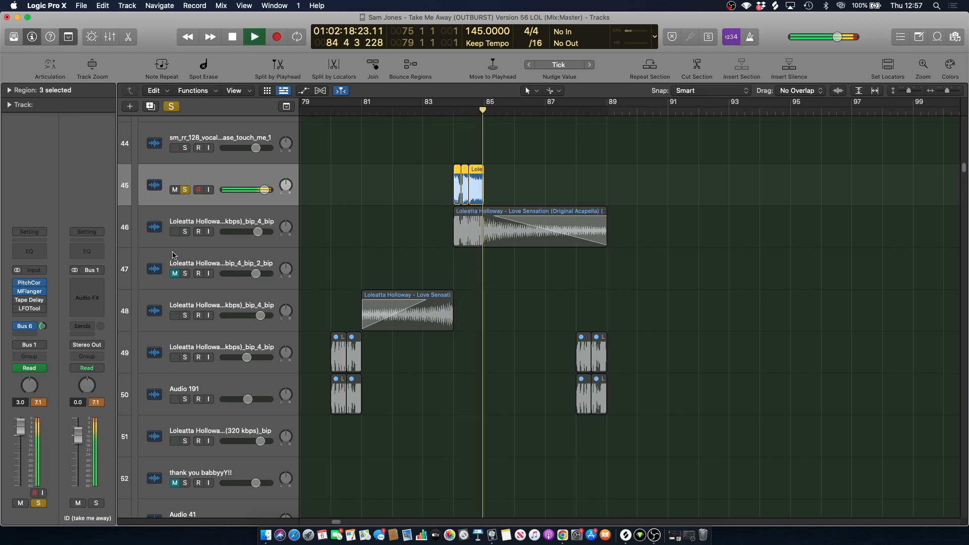
key(space)
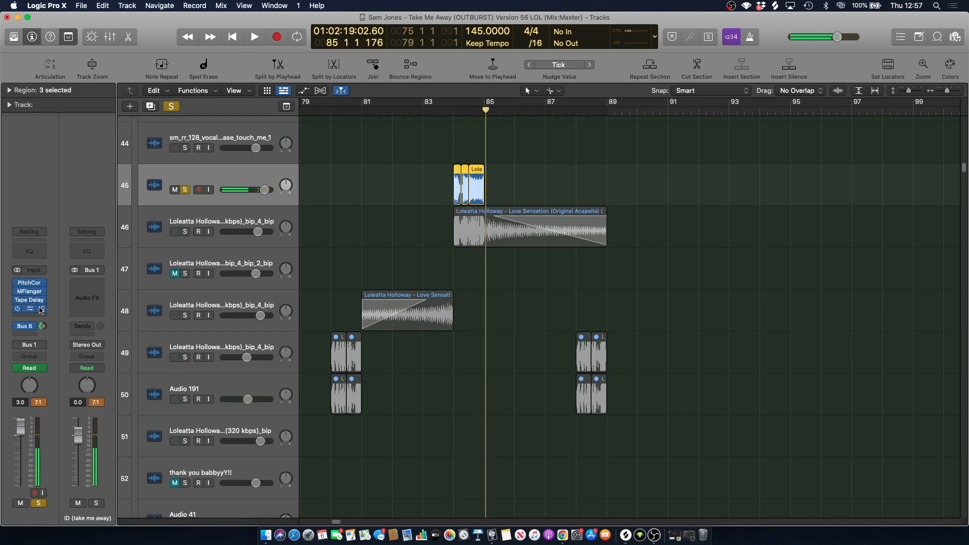
Open track 45's LFOTool plug-in, place its window below the vocal regions, and show the track automation.
click(35, 311)
click(307, 142)
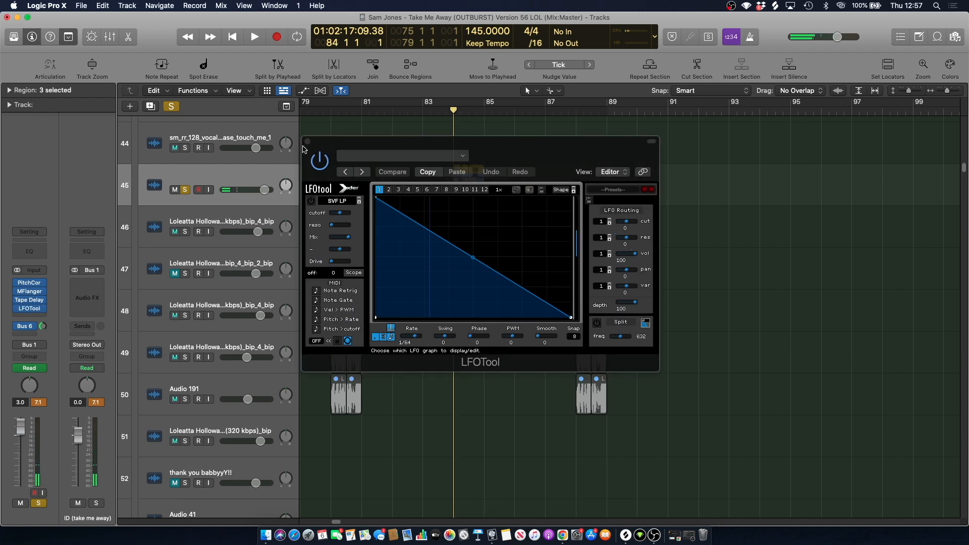
drag(947, 95, 951, 95)
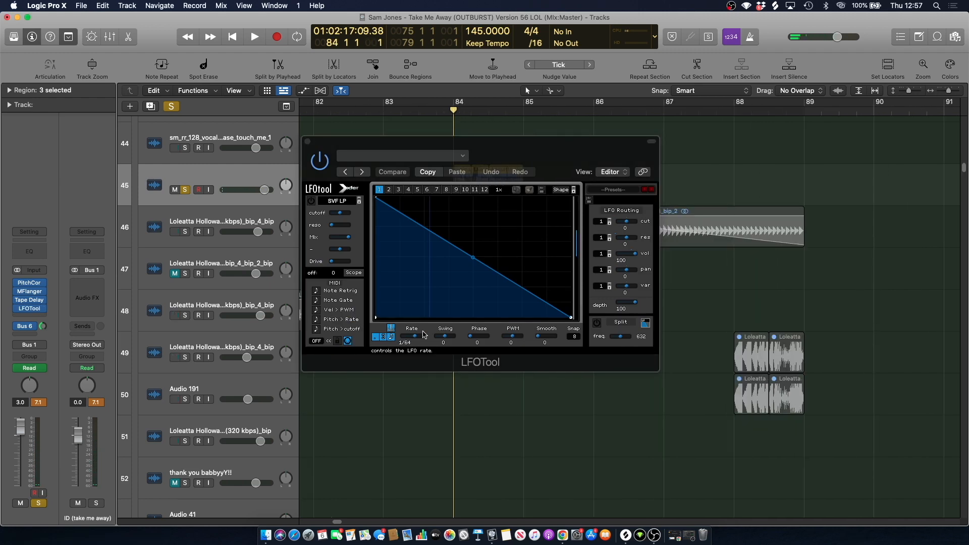
drag(409, 147, 444, 243)
key(a)
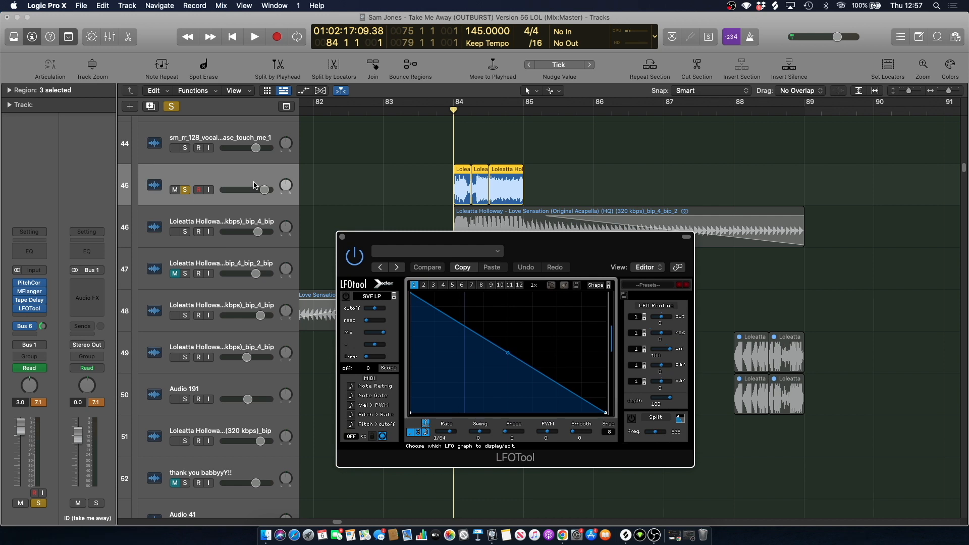
key(a)
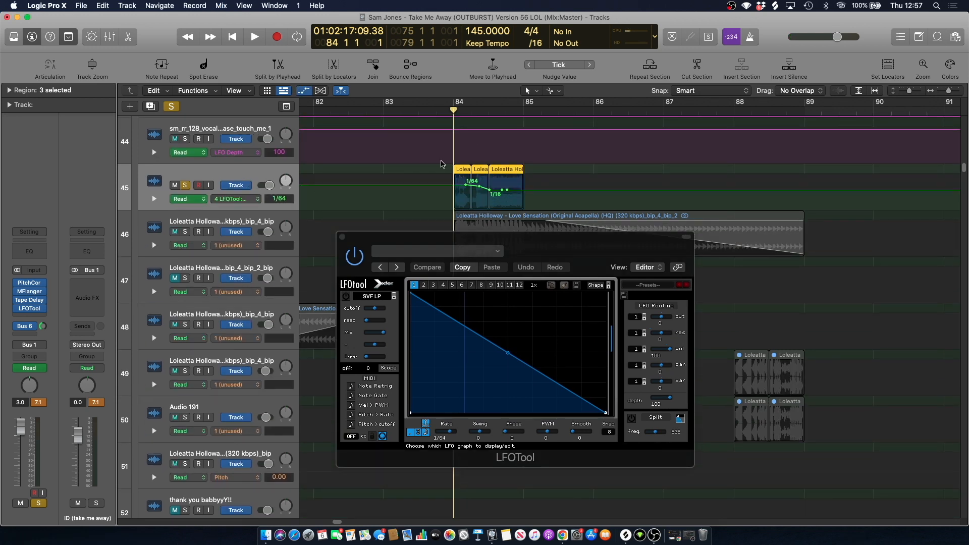
Play track 45 across bar 84 to examine its LFOTool rate automation, and close the plug-in window.
key(space)
key(space)
click(449, 110)
key(space)
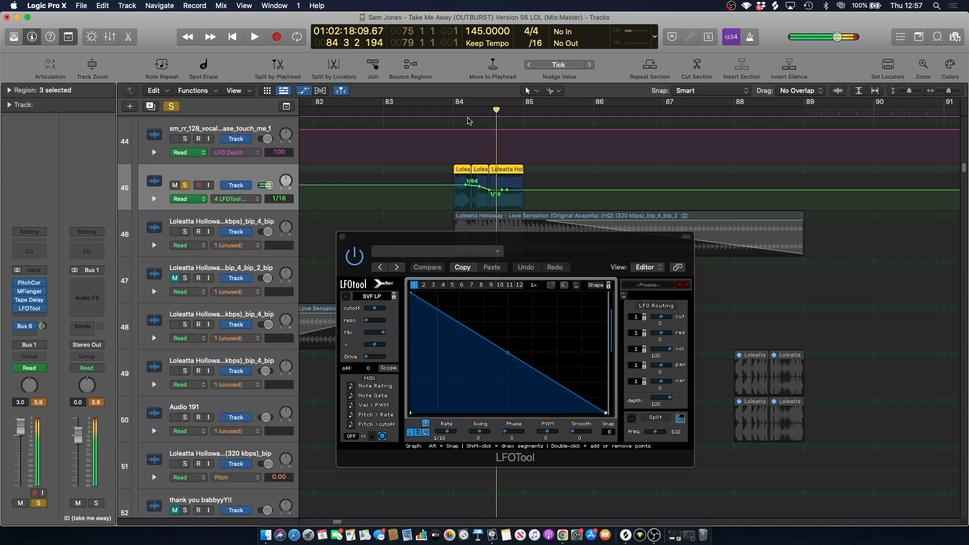
click(445, 111)
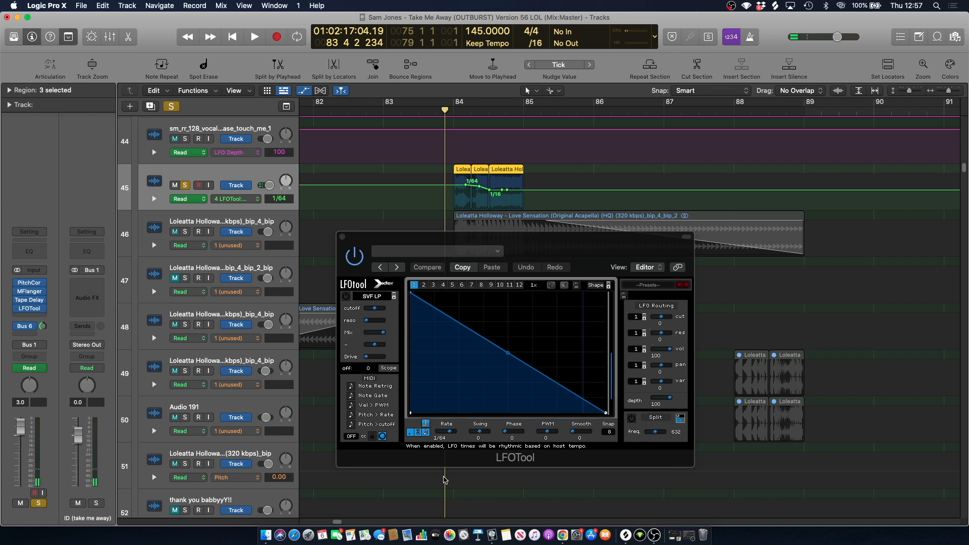
key(space)
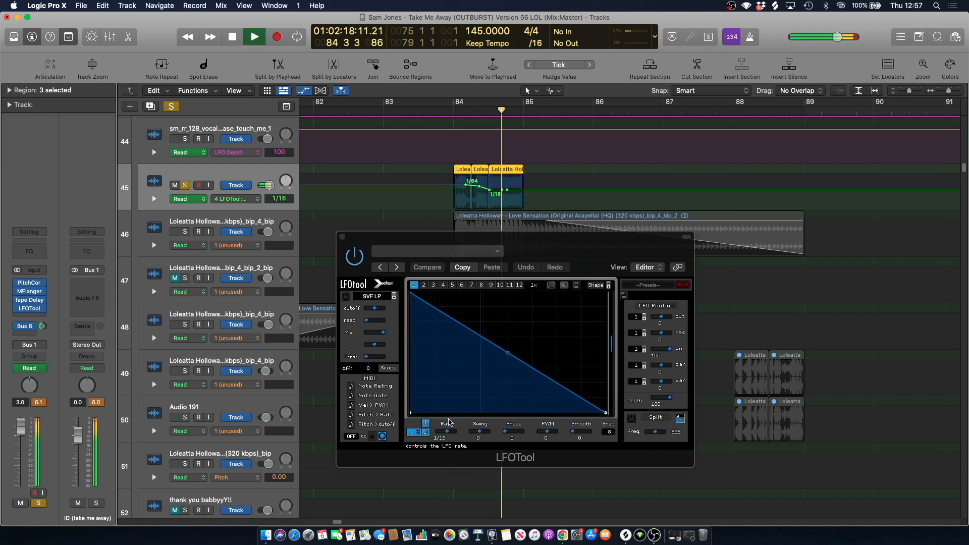
click(343, 237)
key(space)
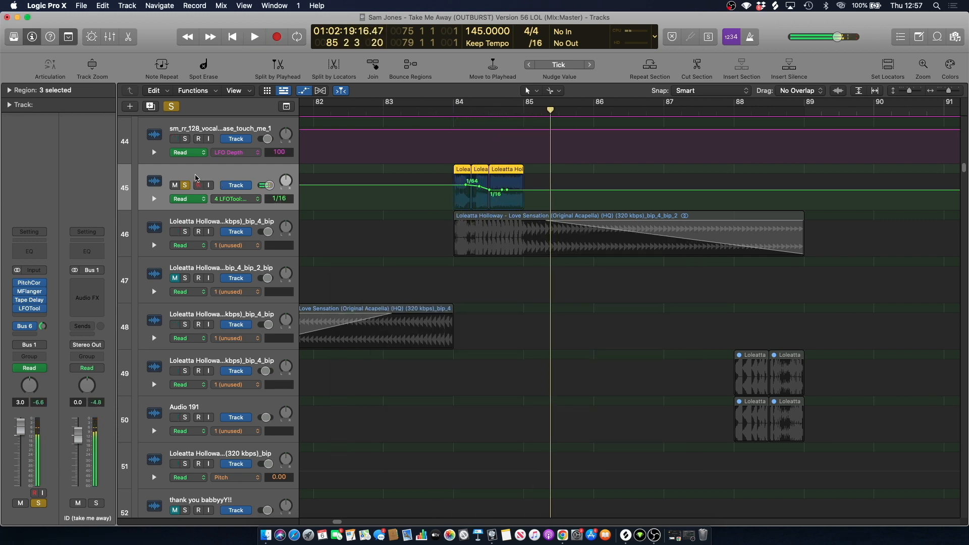
Unsolo and mute track 45, and hide the track automation.
click(184, 185)
click(436, 108)
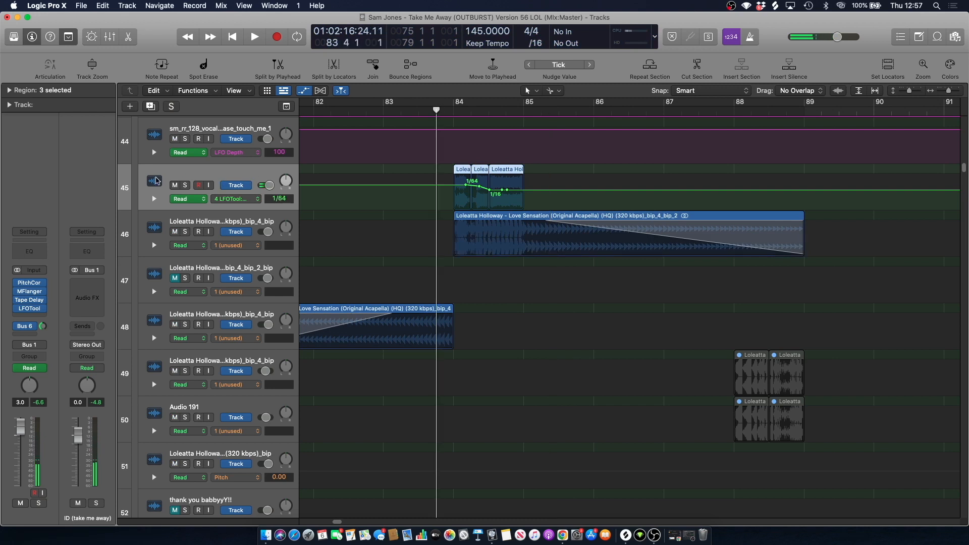
click(174, 186)
key(a)
drag(949, 91, 945, 91)
Play the full mix from just before bar 84 towards bar 89 while examining the vocal, bass and kick tracks.
key(space)
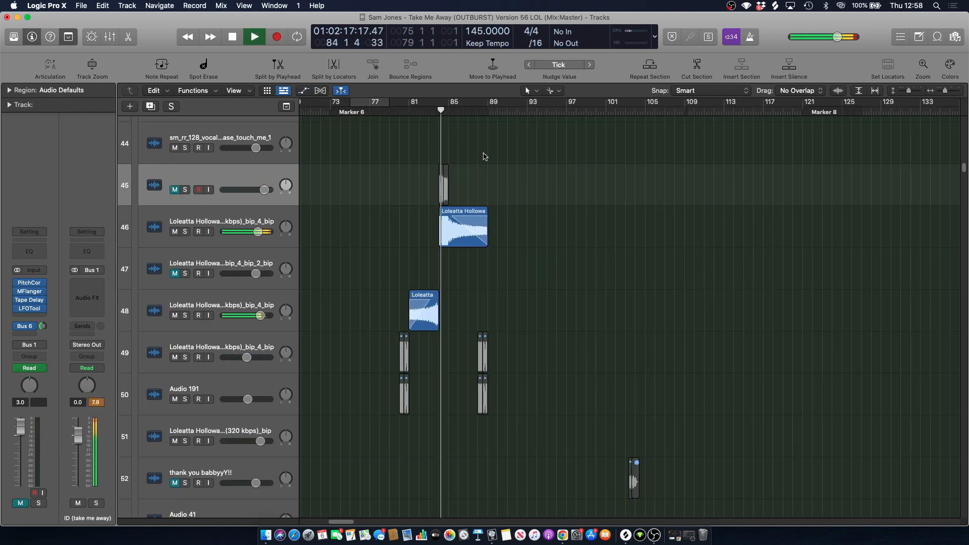
scroll(483, 157, down, 4)
scroll(441, 154, up, 6)
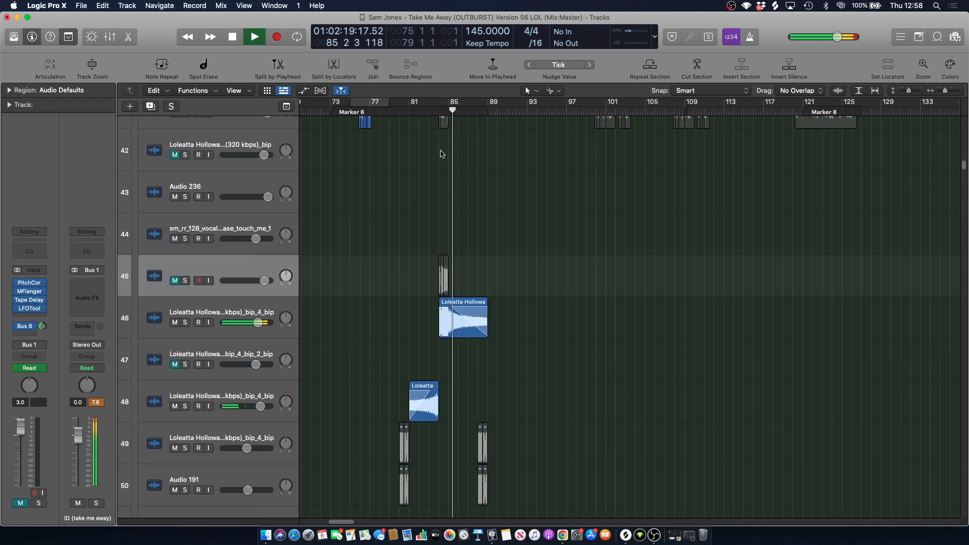
scroll(441, 154, down, 10)
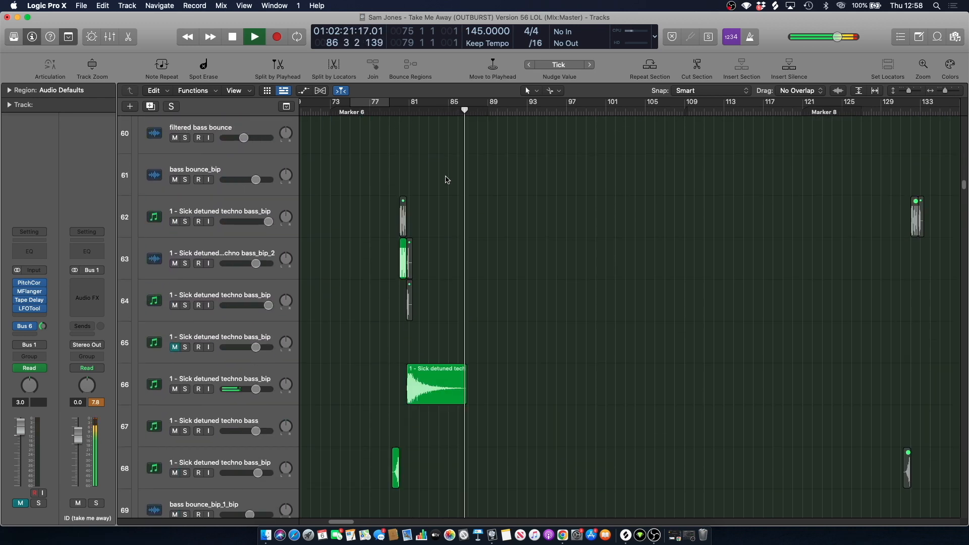
scroll(456, 189, down, 6)
scroll(459, 191, up, 13)
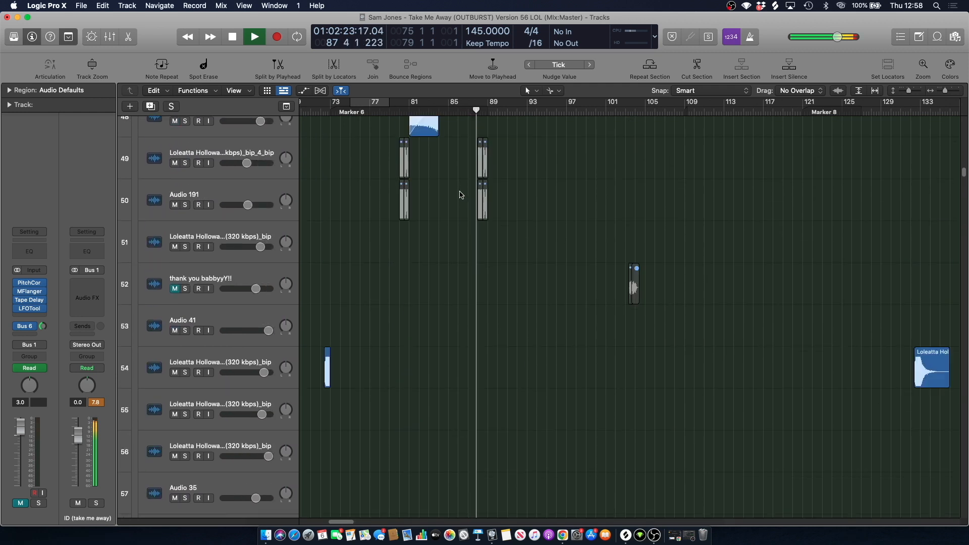
scroll(460, 195, up, 15)
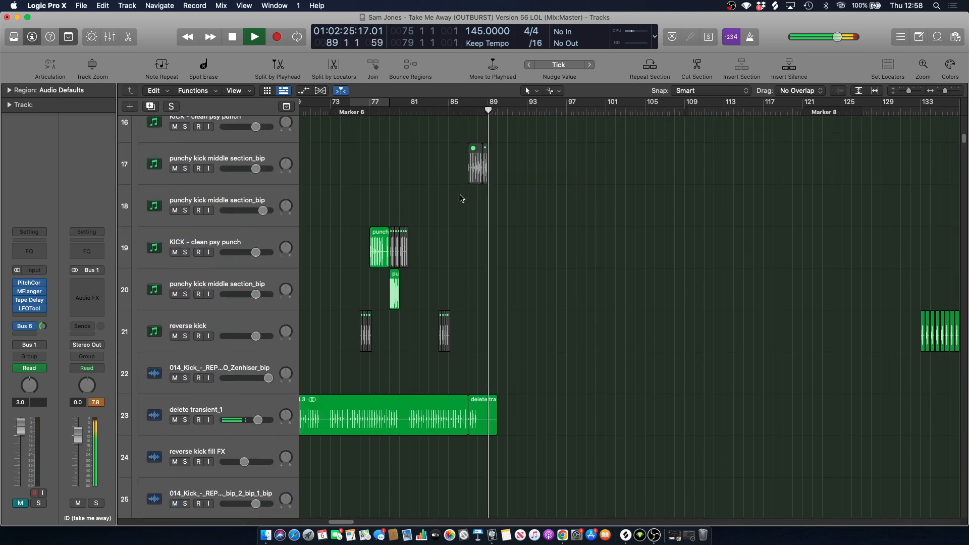
scroll(461, 199, down, 3)
click(465, 110)
drag(945, 91, 948, 91)
scroll(515, 135, down, 7)
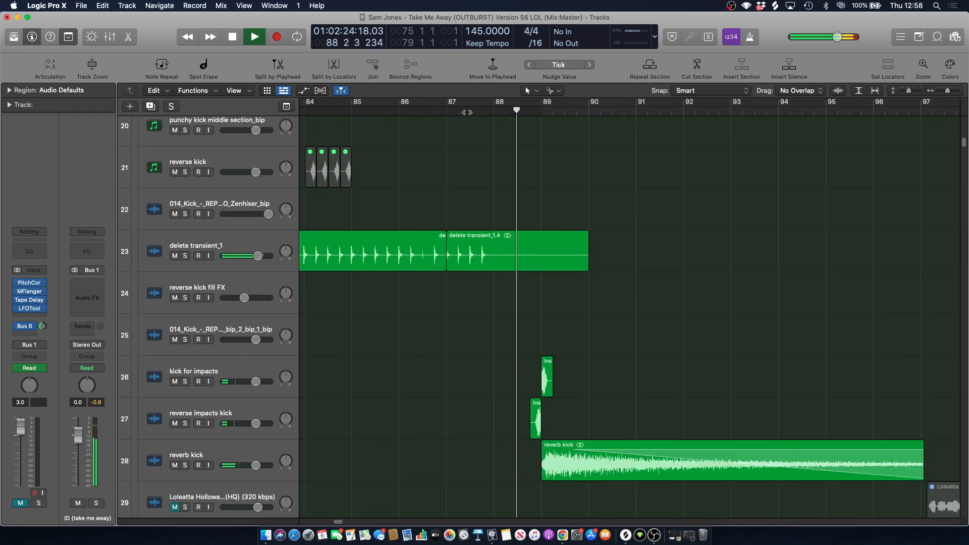
key(space)
Solo Inst 15_bip on track 271 and Alodyian Flute on track 270, and play them from bar 87.
scroll(472, 189, down, 20)
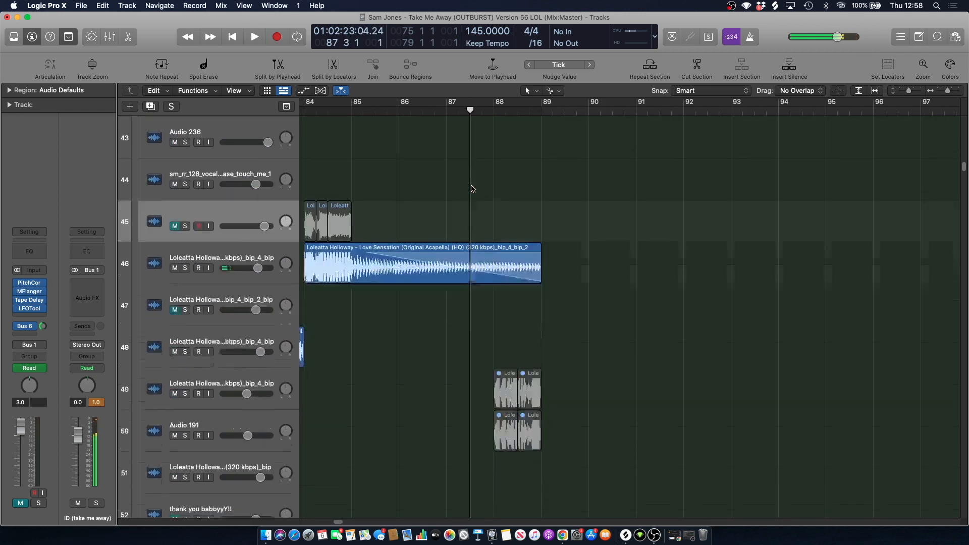
drag(964, 180, 964, 408)
click(186, 202)
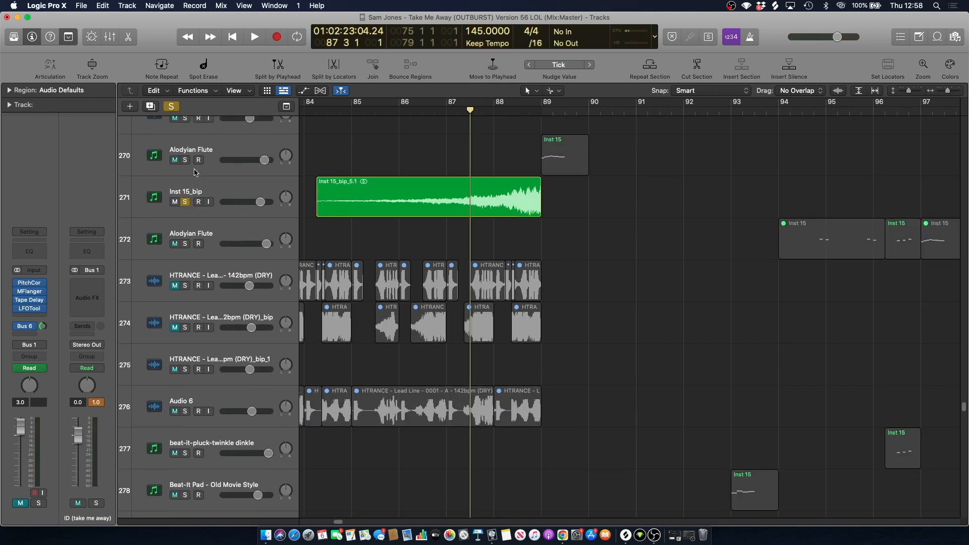
click(186, 160)
key(space)
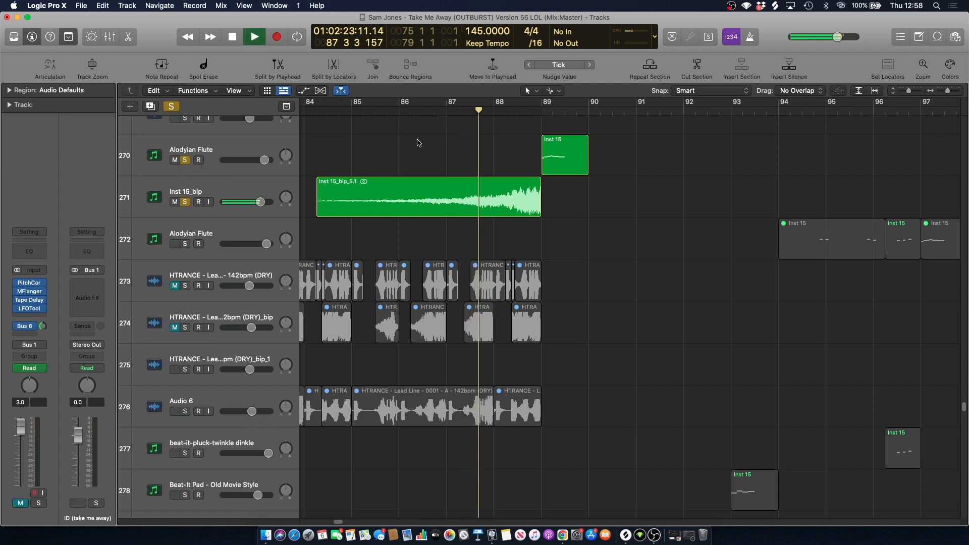
click(218, 160)
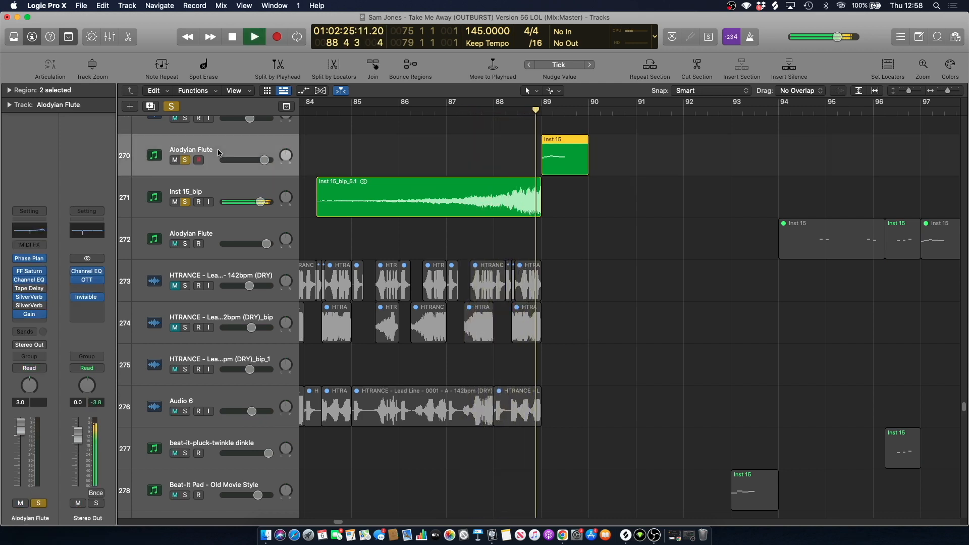
click(516, 110)
Clear the solos on tracks 270 and 271 and play the full mix from bar 88 into bar 89.
click(185, 160)
click(470, 110)
click(496, 111)
click(478, 134)
key(space)
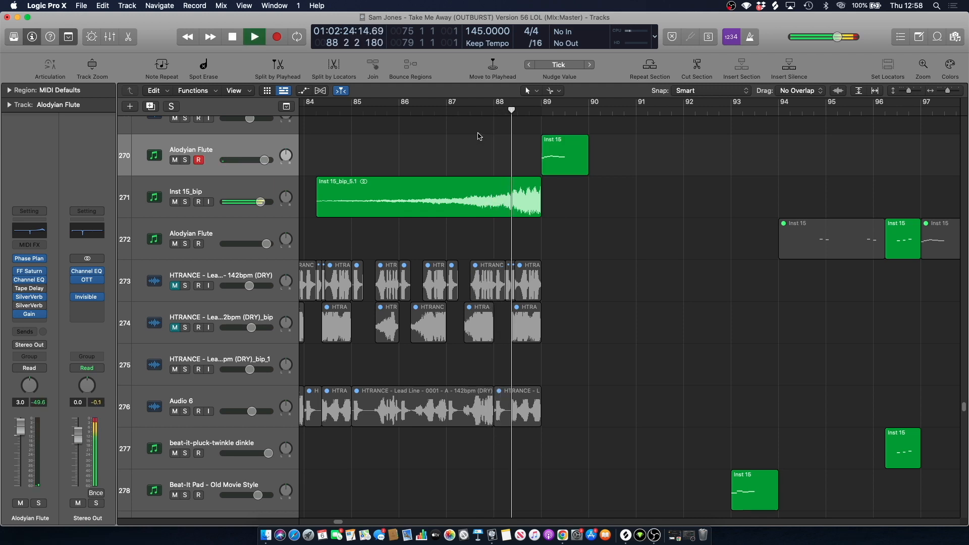
scroll(461, 223, up, 3)
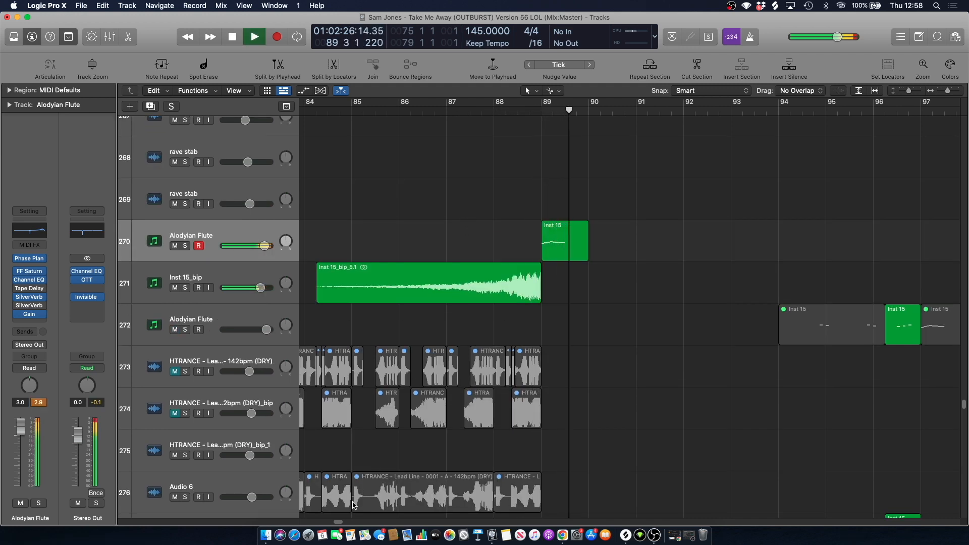
Set a cycle range from bar 89 to bar 97 and stop the full-mix playback.
drag(338, 521, 339, 521)
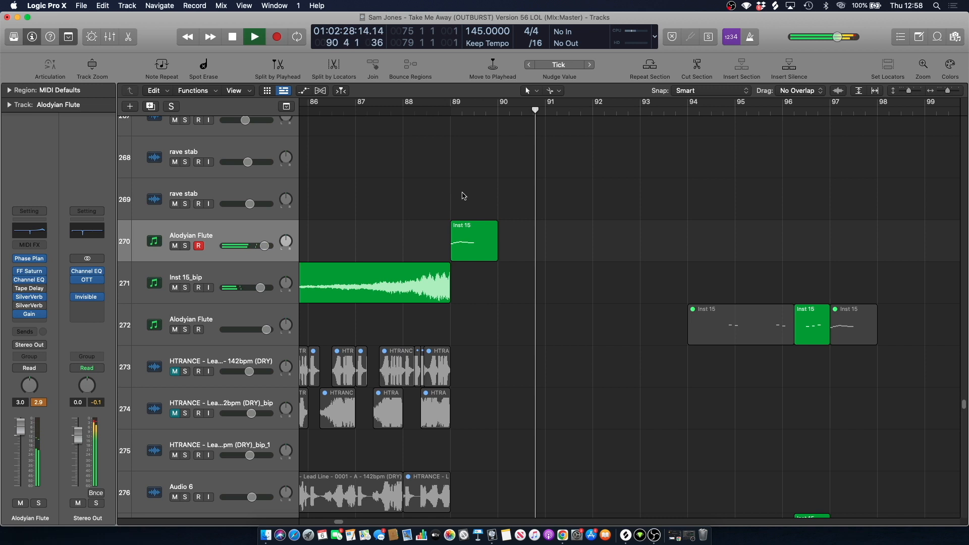
drag(948, 91, 947, 91)
drag(488, 110, 749, 146)
key(space)
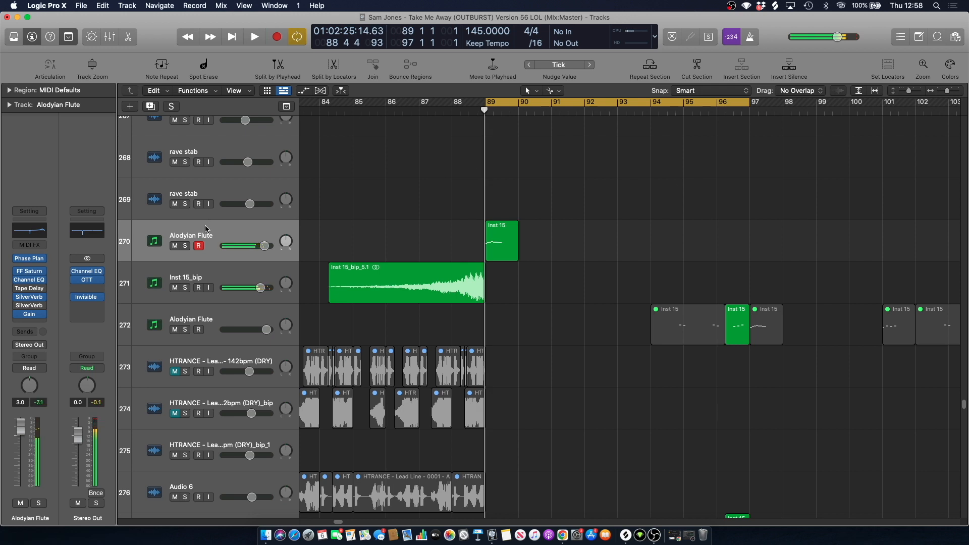
Solo Alodyian Flute on track 270, examine its Phase Plant patch, and play the flute phrase at bar 89.
click(186, 246)
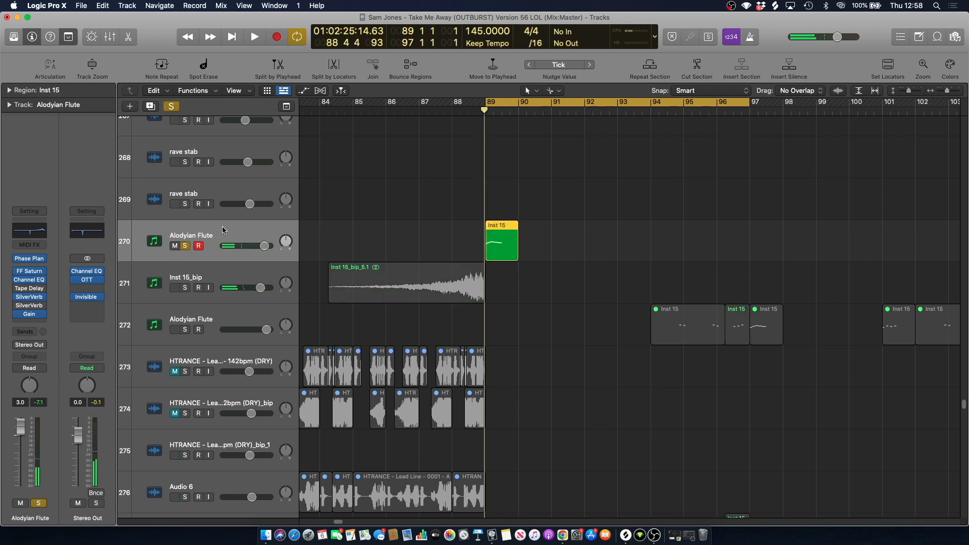
click(29, 260)
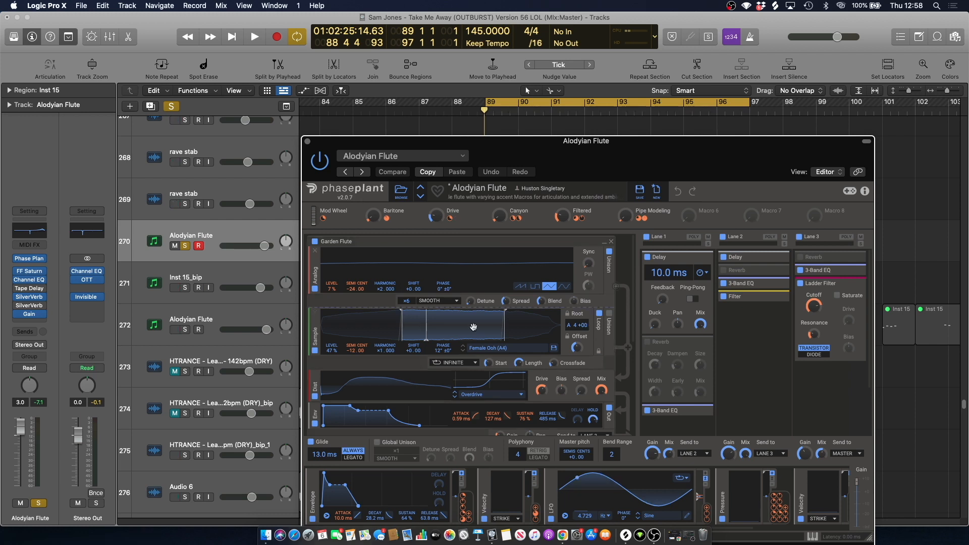
scroll(628, 282, down, 5)
key(super+w)
key(space)
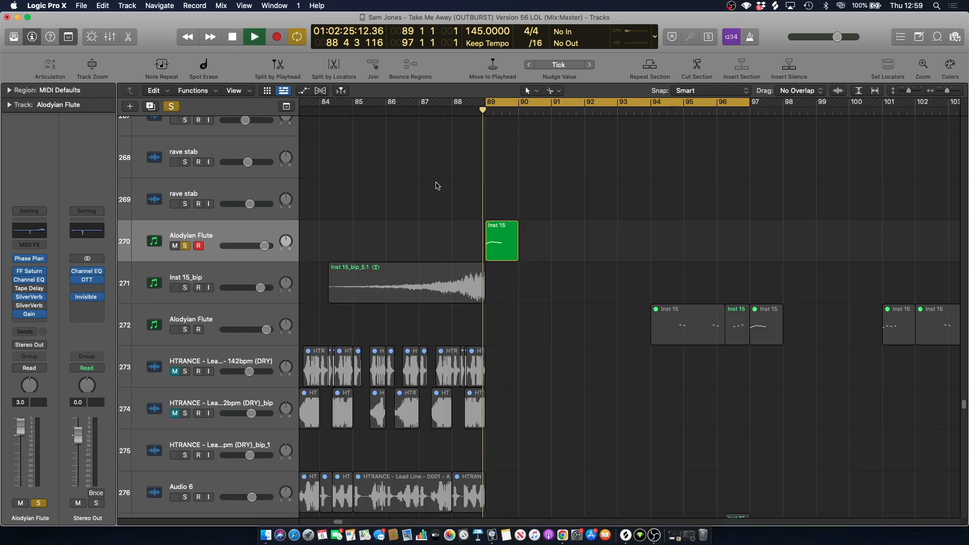
key(space)
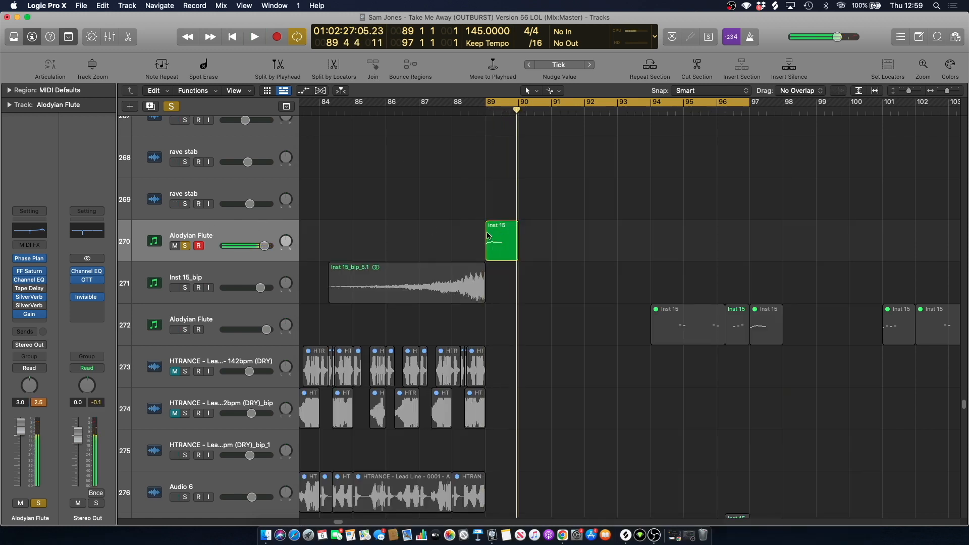
Examine the notes of the Inst 15 region at bar 89 in the Piano Roll while playing them.
double_click(488, 235)
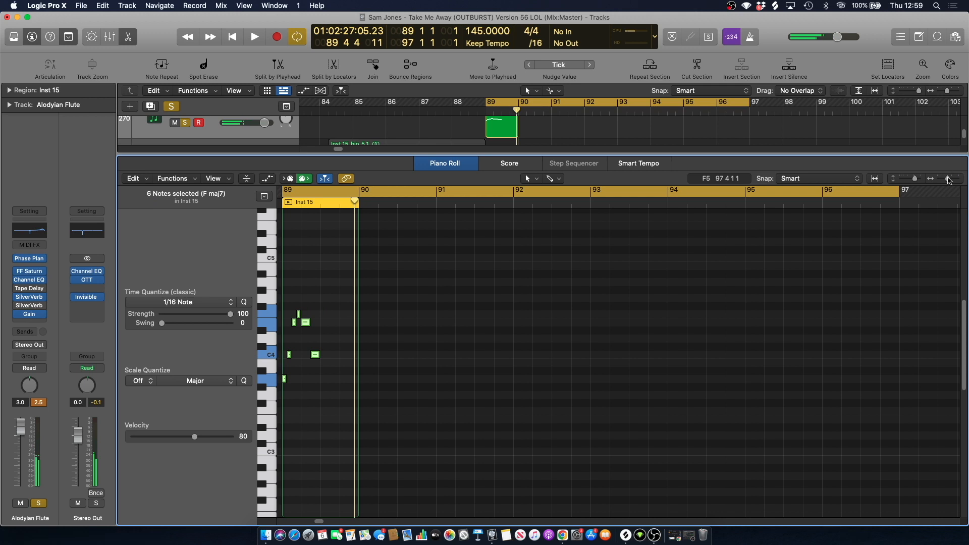
drag(948, 180, 952, 179)
scroll(314, 525, left, 5)
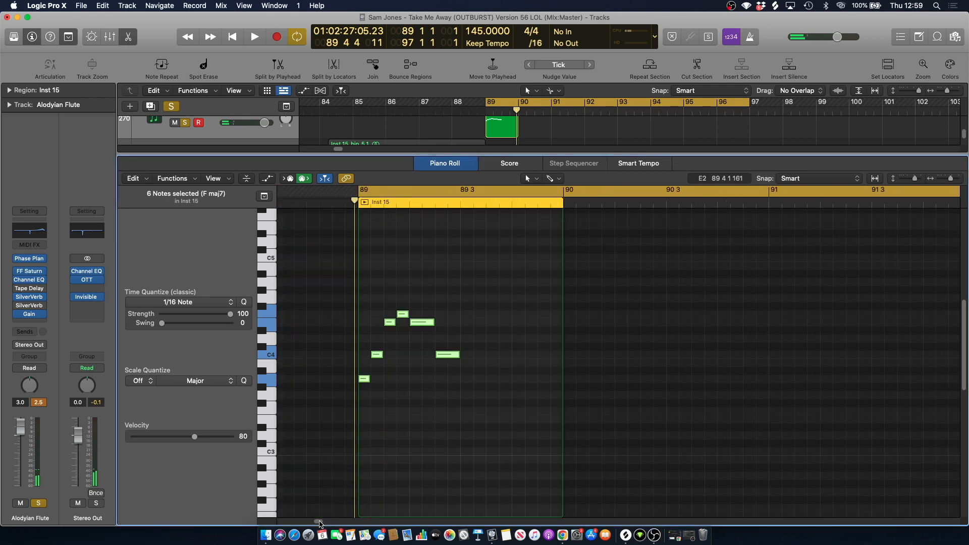
key(space)
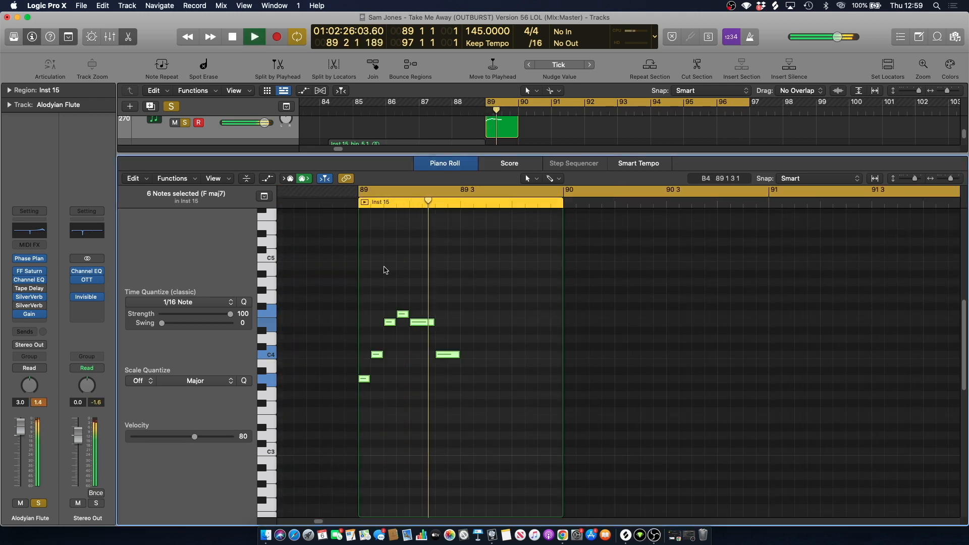
click(446, 274)
key(space)
key(e)
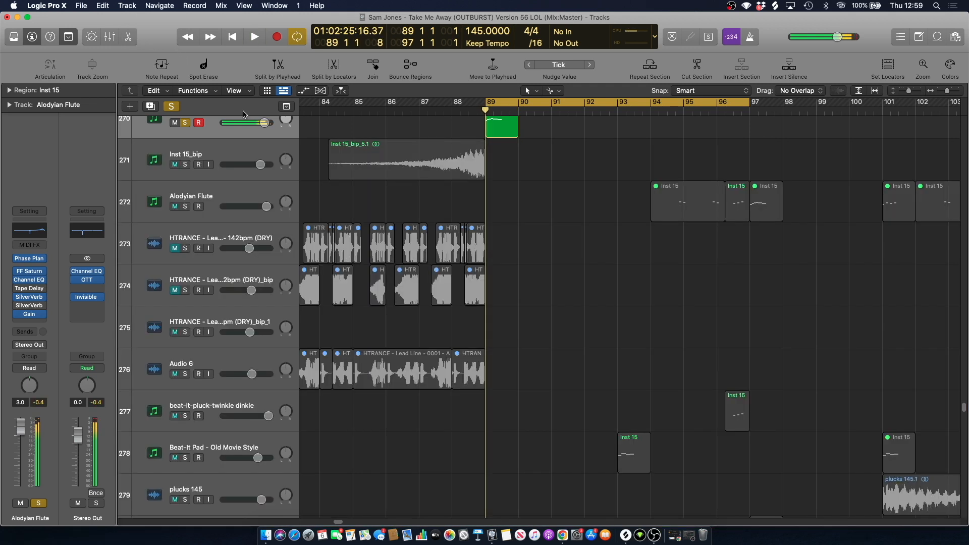
Play the soloed flute with FF Saturn and Channel EQ bypassed, and compare it with both effects switched back on.
scroll(379, 134, up, 3)
click(377, 144)
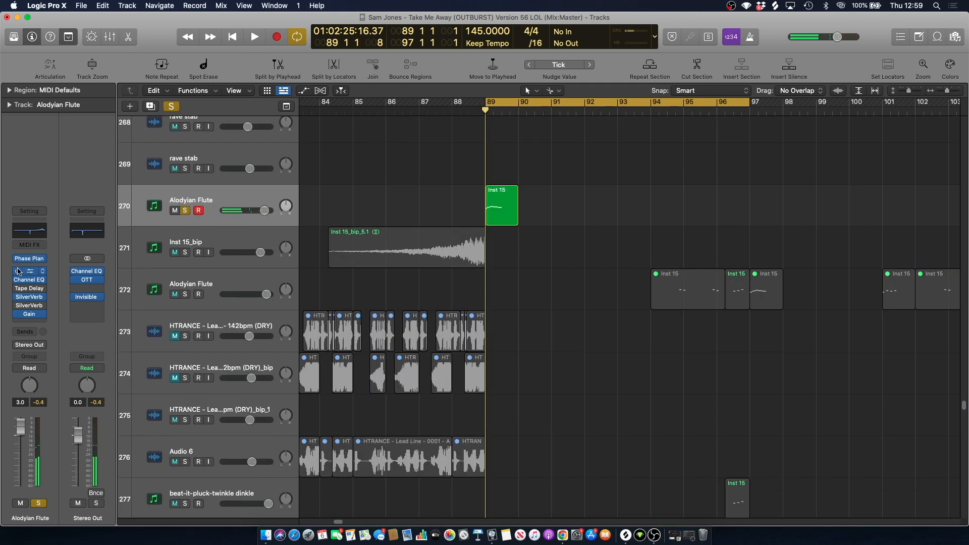
key(space)
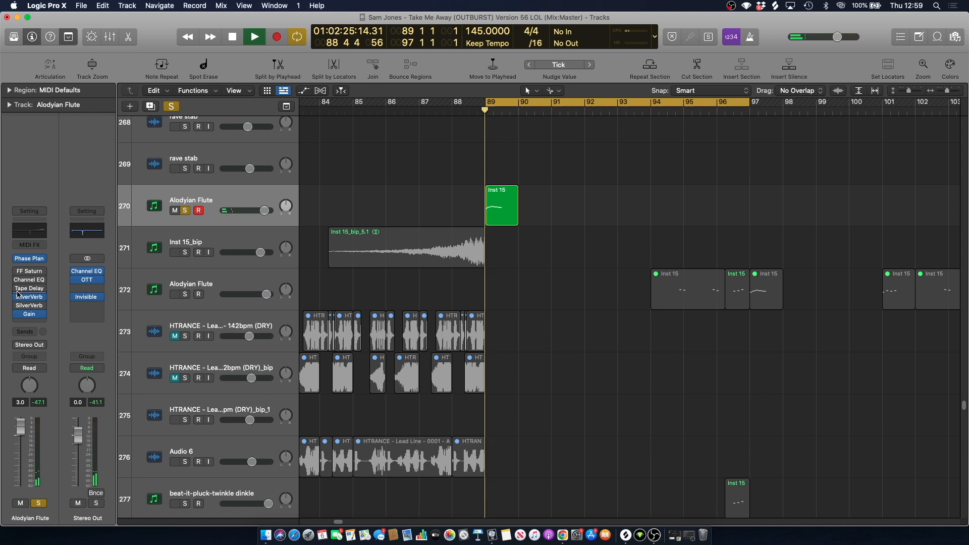
key(space)
click(18, 282)
key(space)
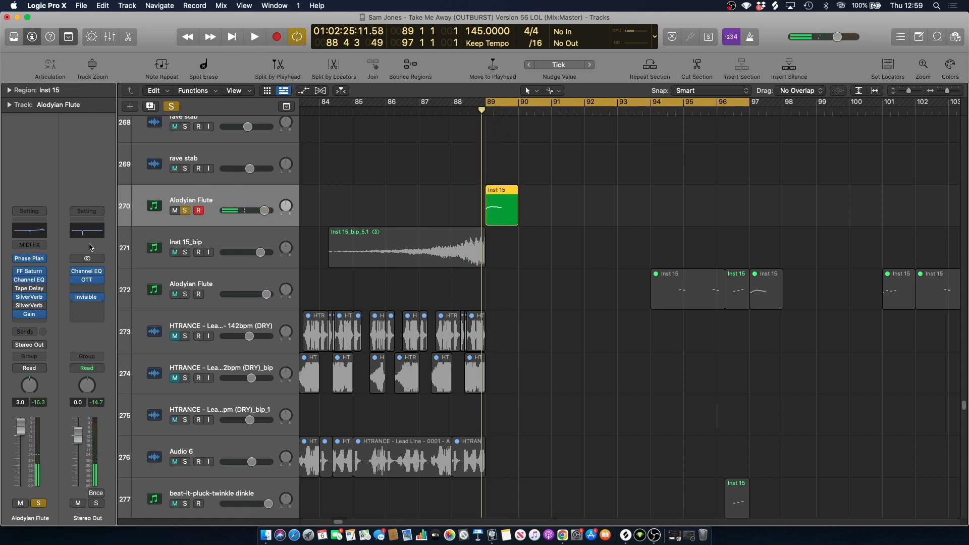
Turn off cycle mode, stop playback and clear the solo on Alodyian Flute.
key(c)
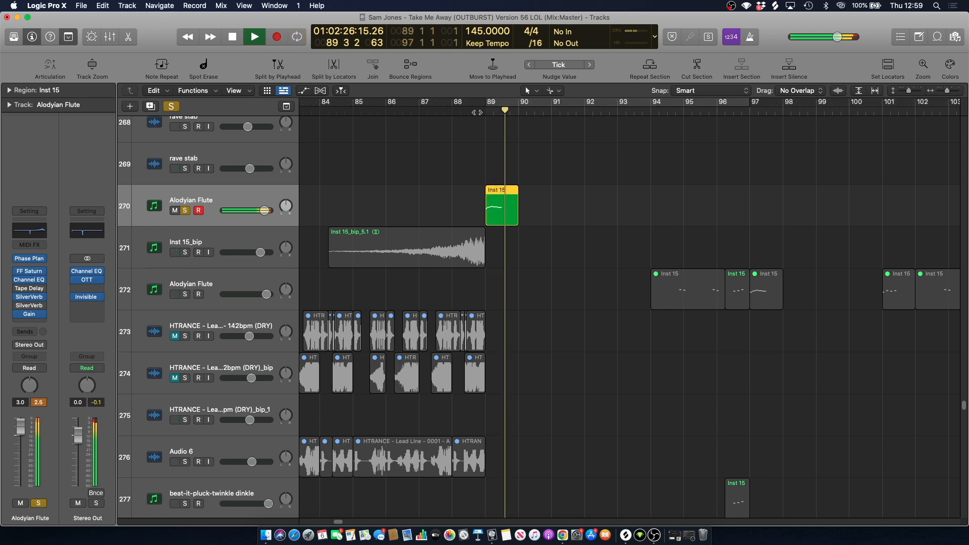
key(space)
key(cmd+f)
click(178, 108)
click(416, 161)
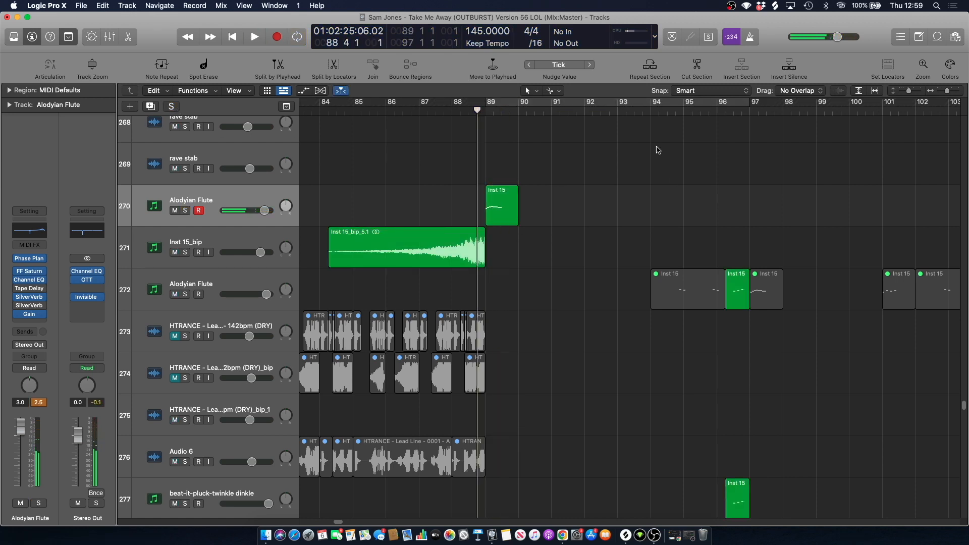
Solo Beat-It Drone - Powerhau5 on track 211, show the track automation, and play the drone from bar 89.
scroll(529, 275, up, 20)
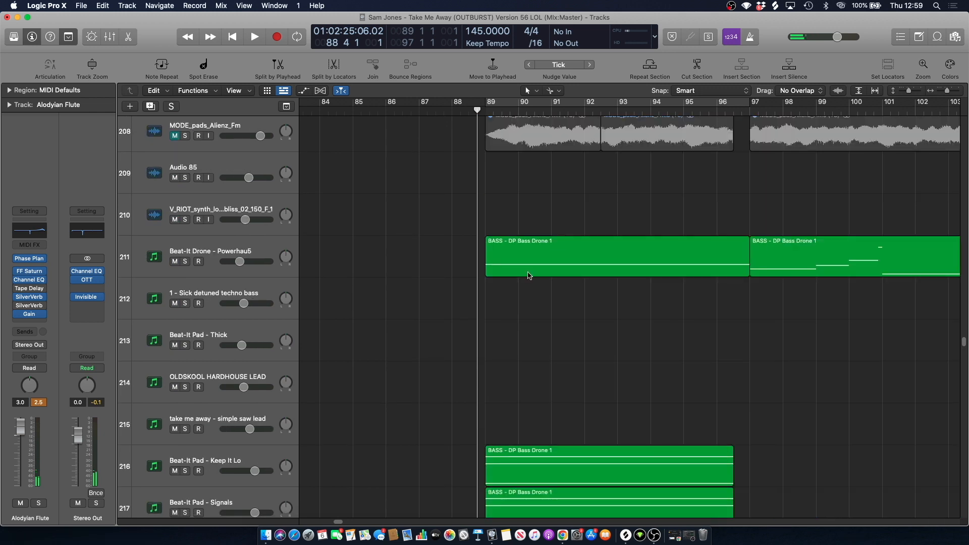
click(185, 262)
key(space)
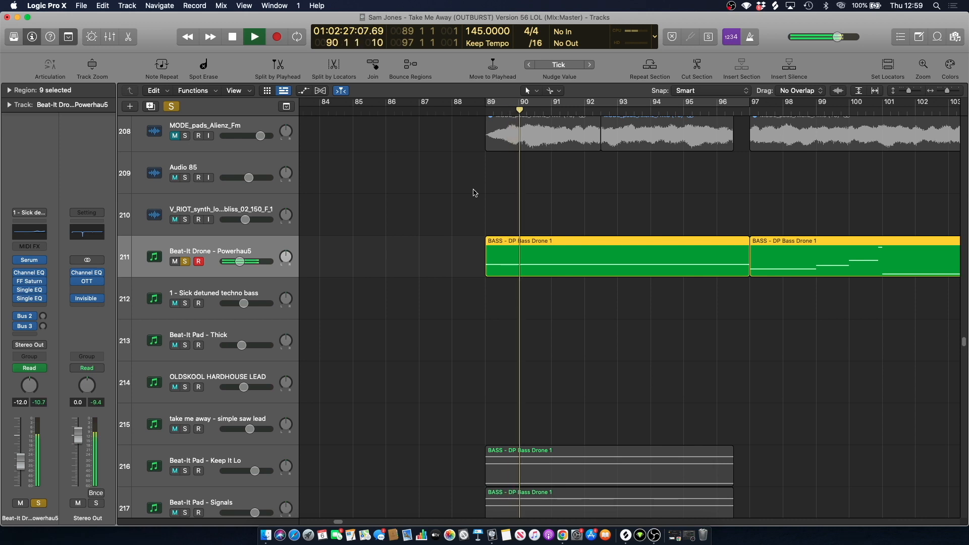
key(a)
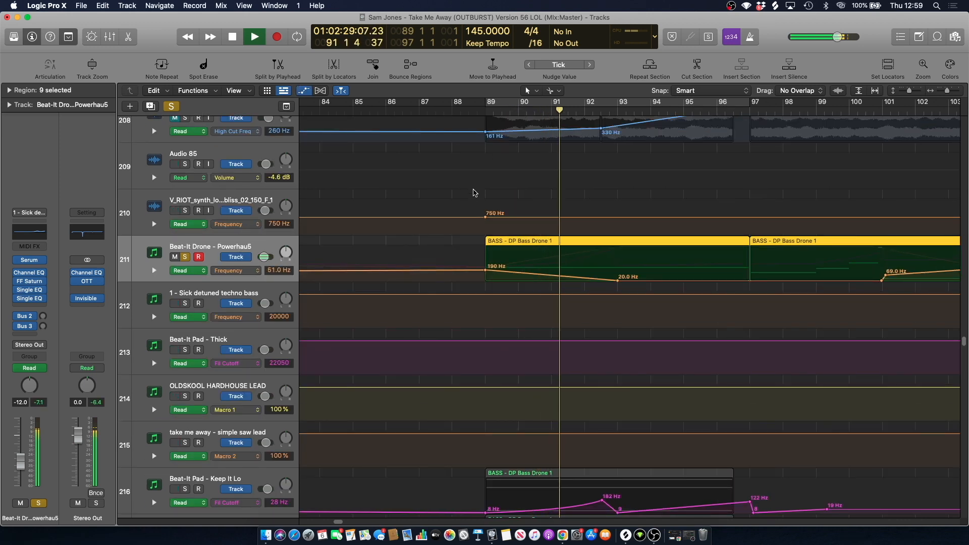
key(space)
click(483, 115)
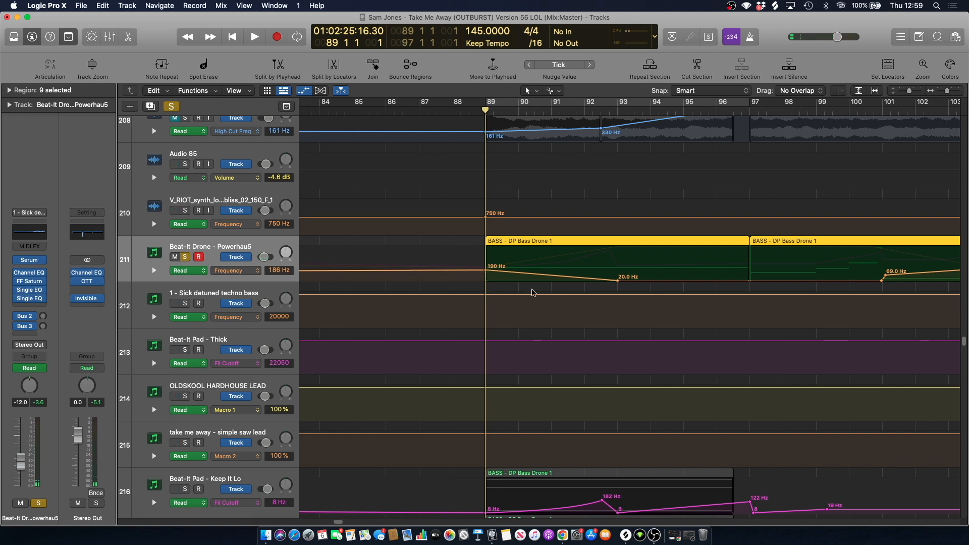
key(space)
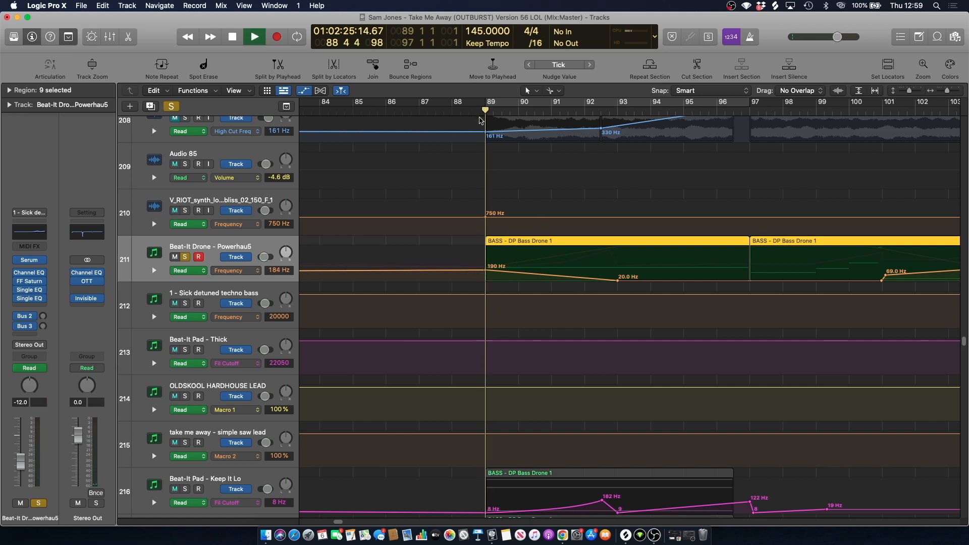
Clear the solo on track 211, play the full mix towards bar 93, and turn the bar 89 to 97 cycle back on.
click(185, 257)
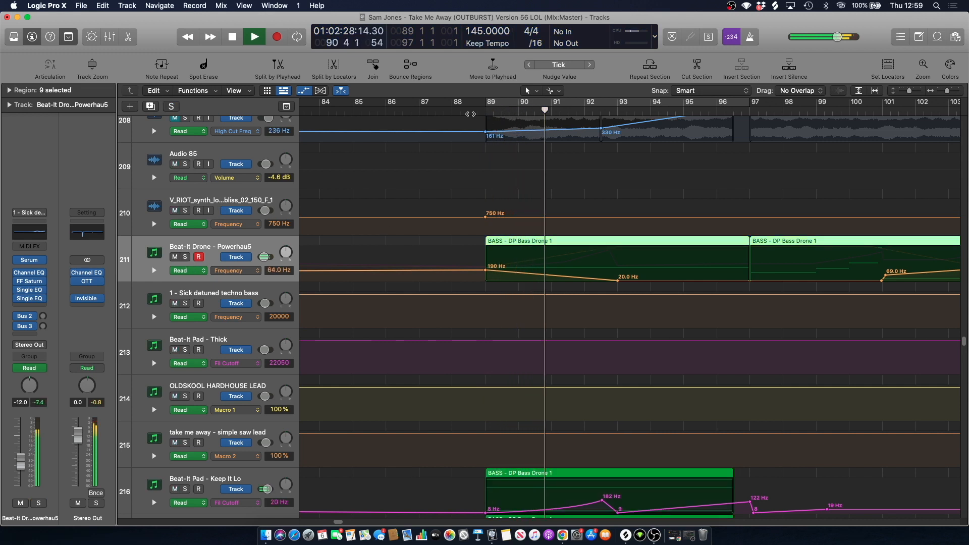
scroll(470, 114, down, 1)
scroll(470, 114, down, 1)
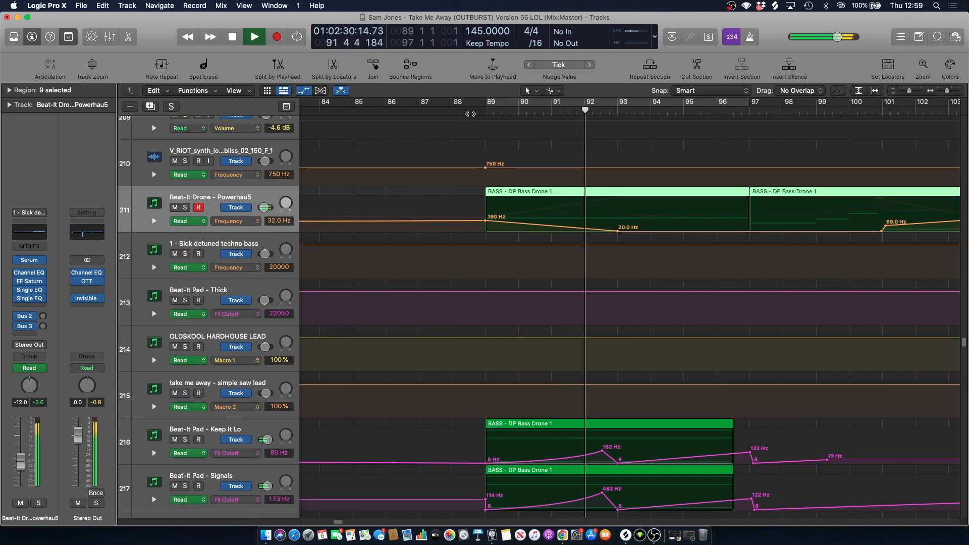
click(521, 102)
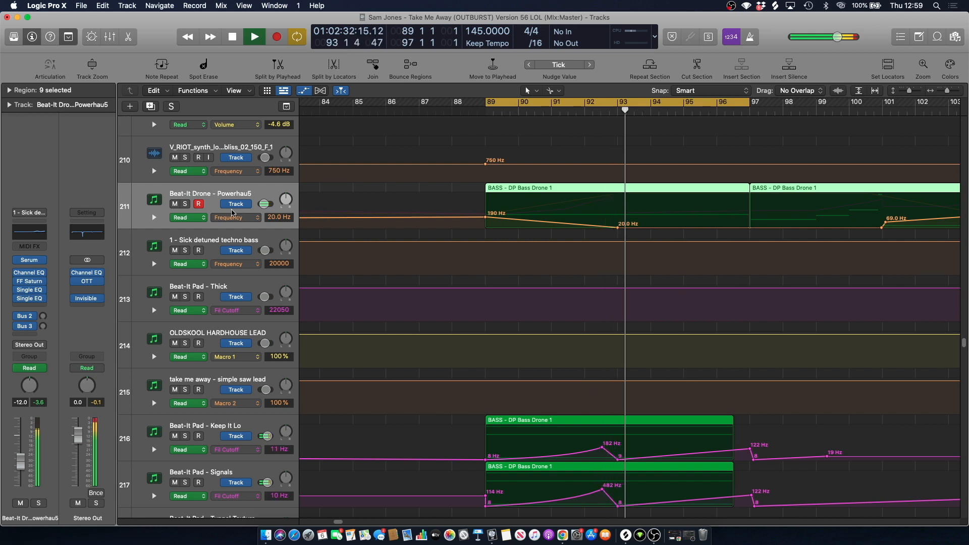
key(space)
Display the Serum Fil Cutoff automation on track 211 and play the drone soloed from bar 89.
click(233, 217)
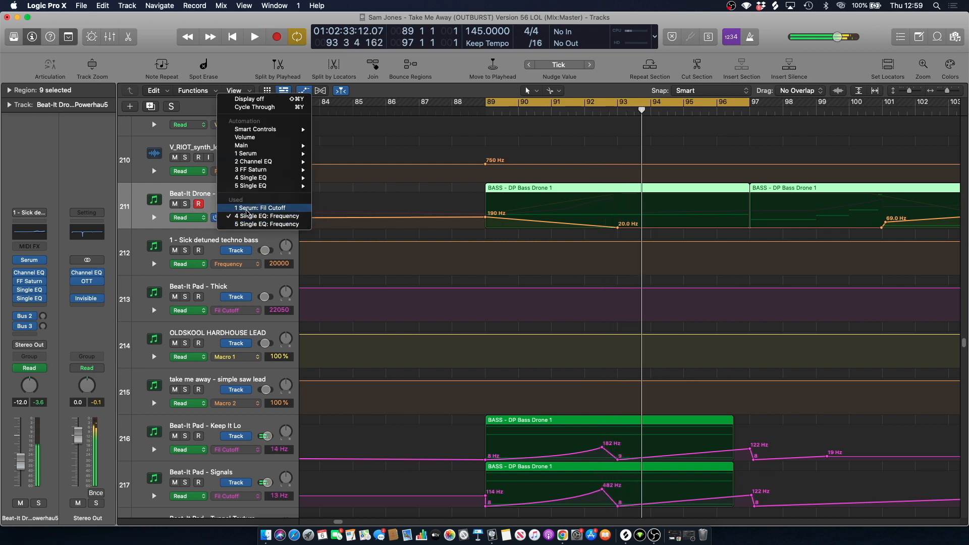
click(502, 223)
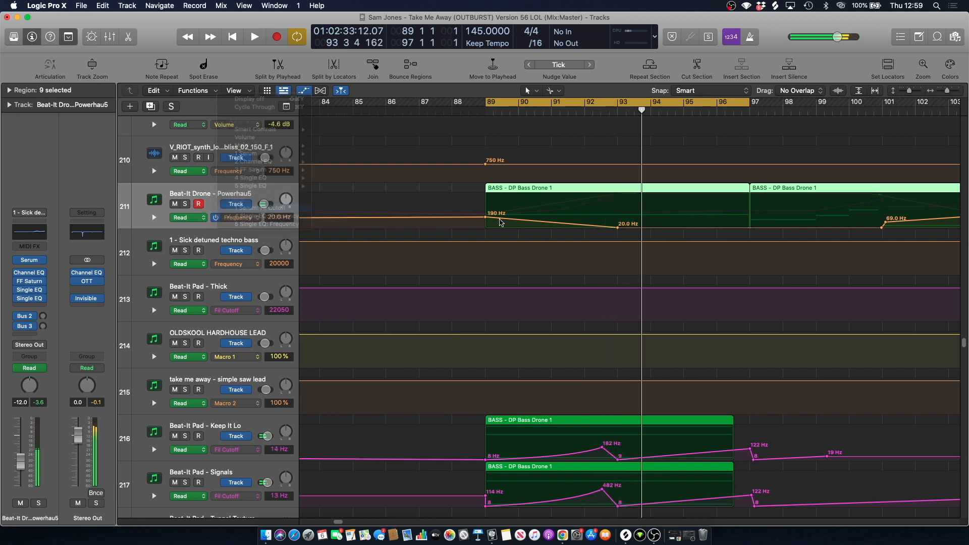
click(186, 204)
key(space)
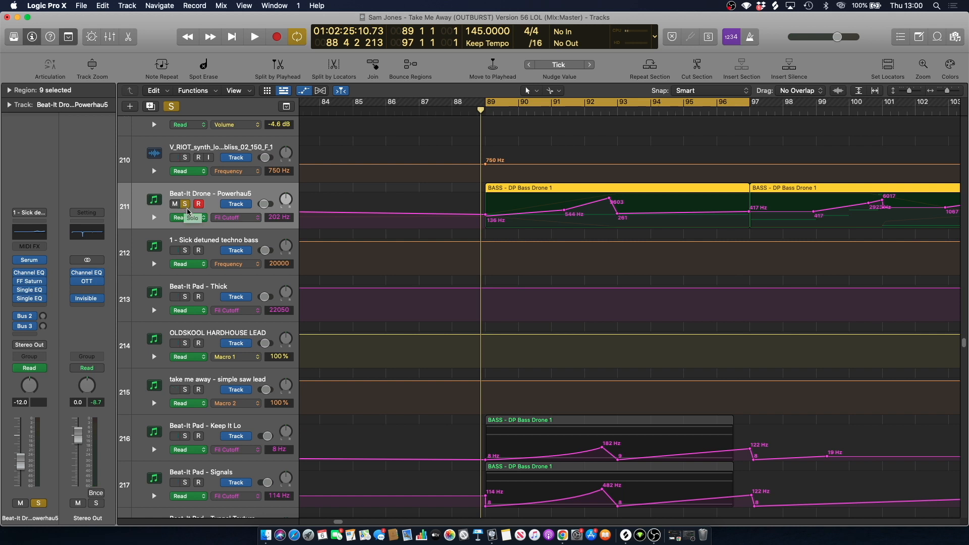
Add Beat-It Pad - Keep It Lo and Beat-It Pad - Signals to the solo and play all three layers from bar 89.
click(185, 436)
click(185, 482)
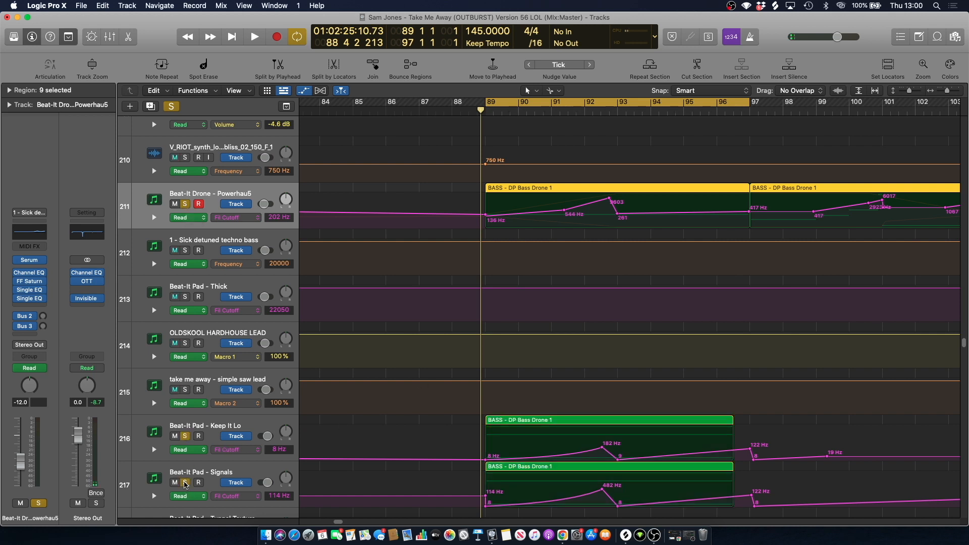
key(space)
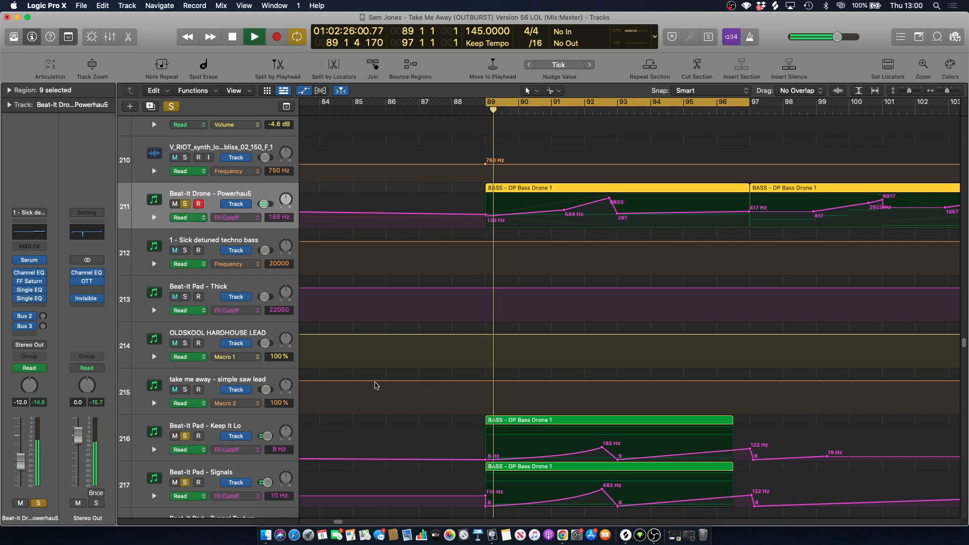
scroll(229, 421, down, 1)
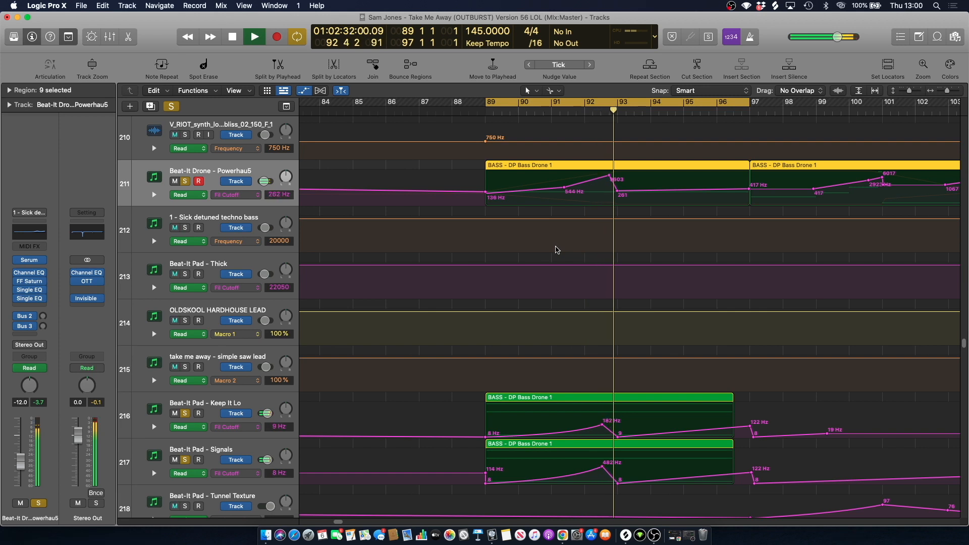
scroll(524, 271, down, 1)
Leave only Beat-It Pad - Keep It Lo on track 216 soloed, and examine its Serum patch while playing it.
key(space)
click(185, 158)
click(186, 435)
click(220, 378)
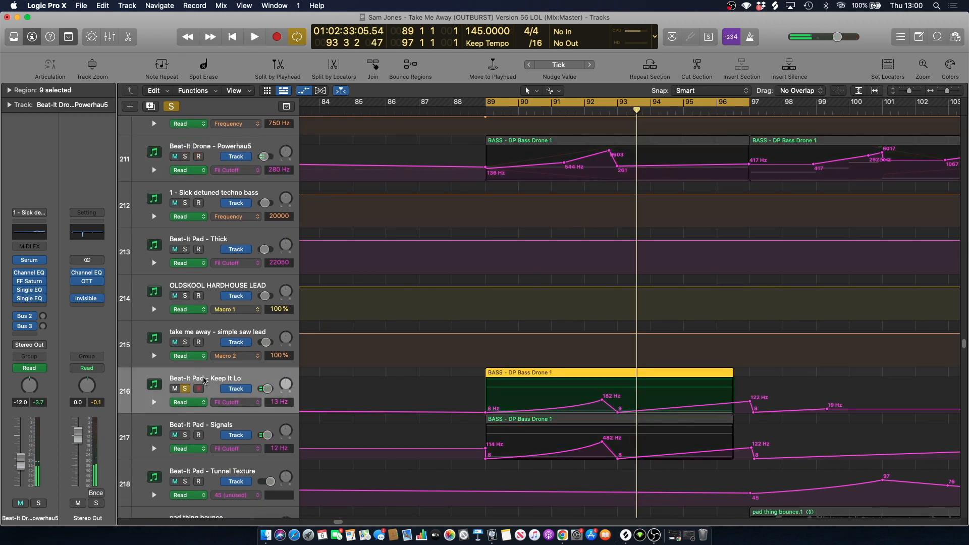
key(shift+space)
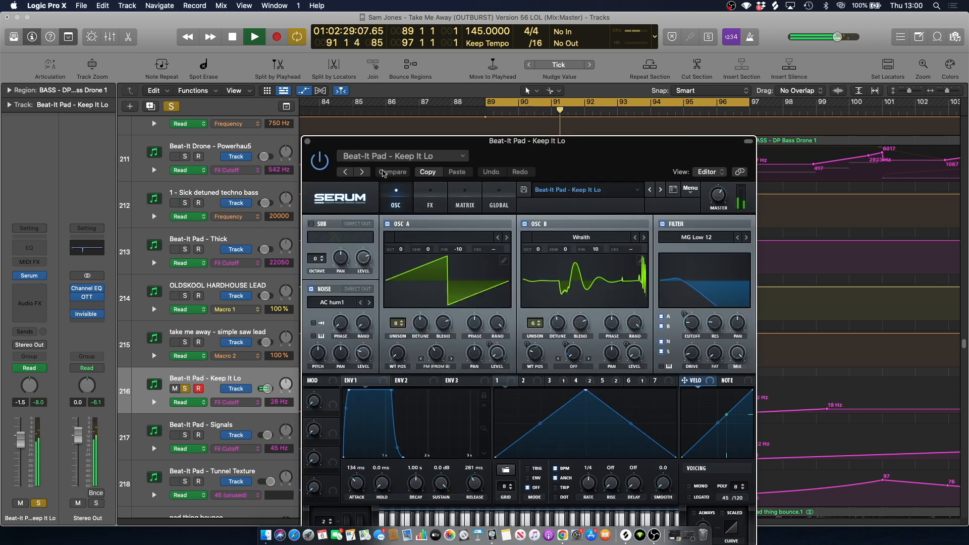
click(308, 143)
scroll(469, 248, down, 2)
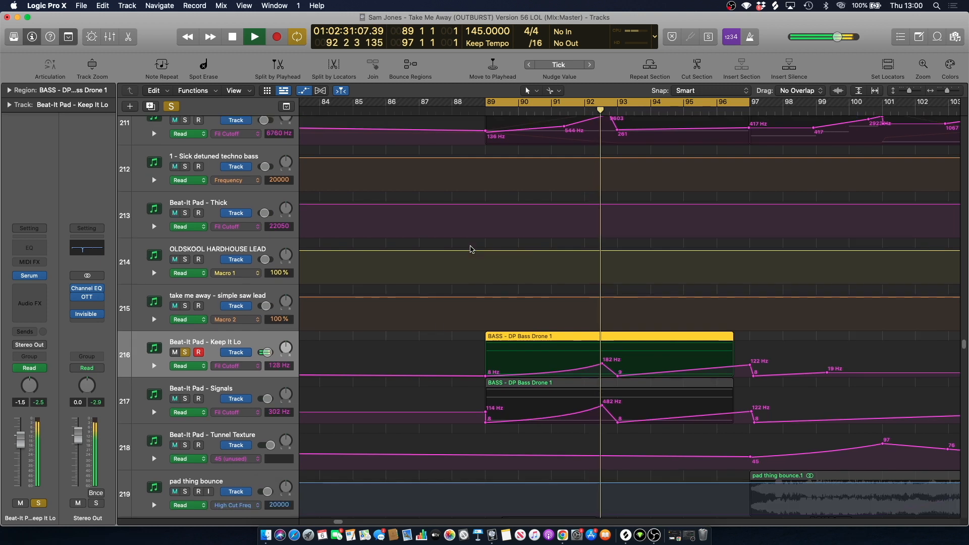
Play Beat-It Pad - Signals on track 217 alone, then stop, clear the solo and hide the track automation.
click(190, 390)
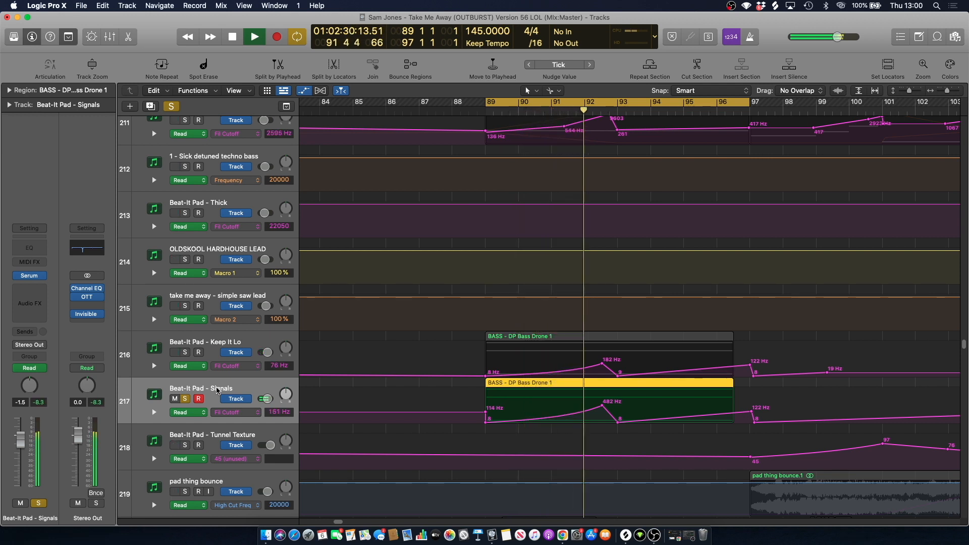
key(a)
key(space)
scroll(432, 233, down, 15)
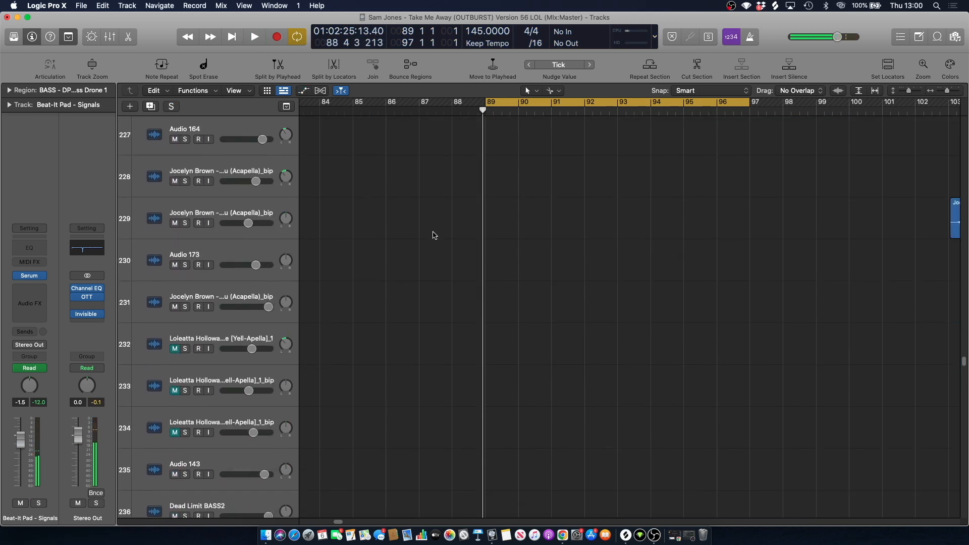
scroll(586, 192, down, 6)
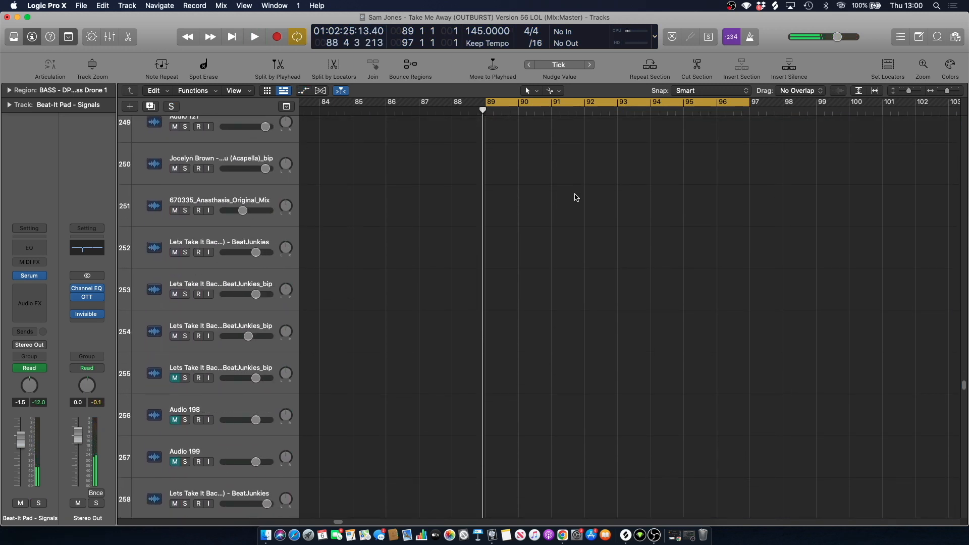
Play the full mix from bar 89 and select Beat-It Pad - Old Movie Style on track 278.
mouse_move(962, 385)
mouse_down()
mouse_move(963, 430)
mouse_move(957, 402)
mouse_up()
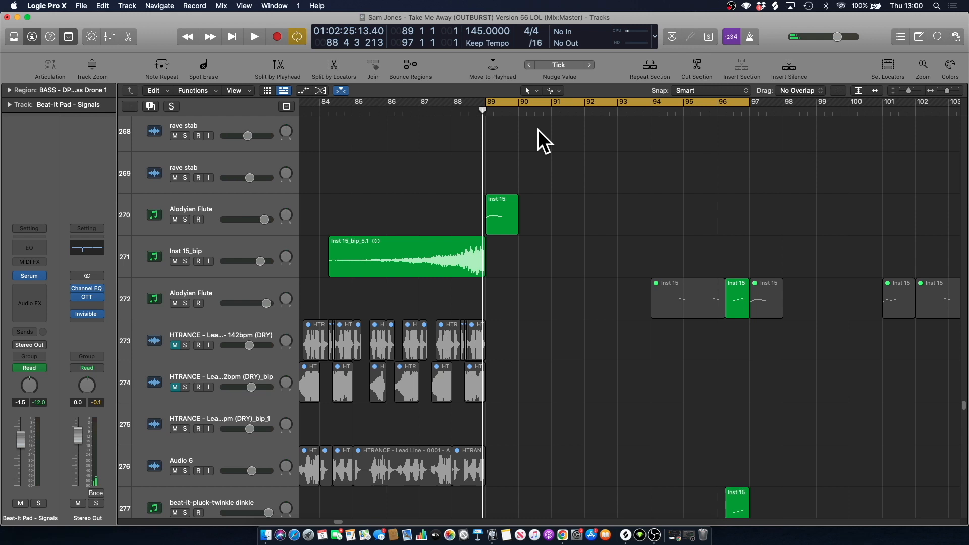
click(443, 161)
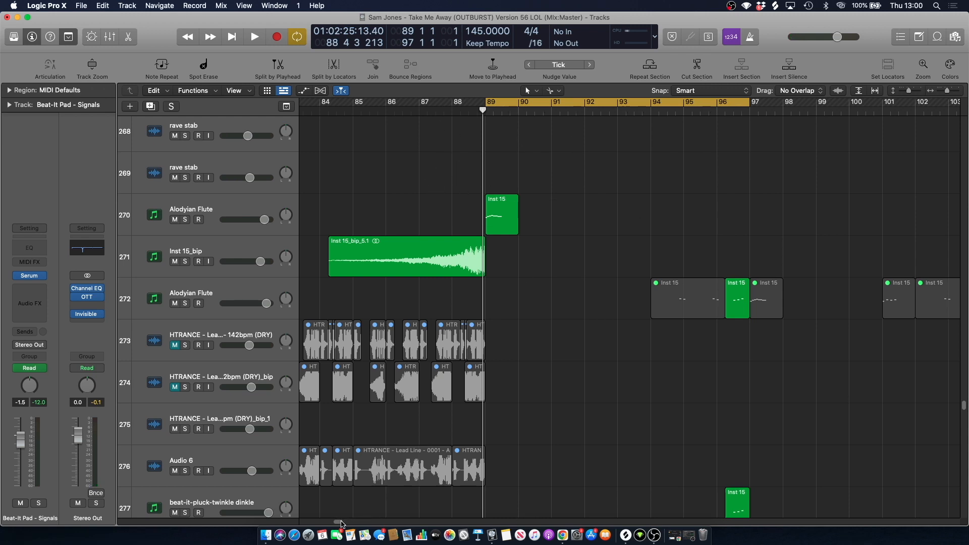
scroll(342, 524, right, 3)
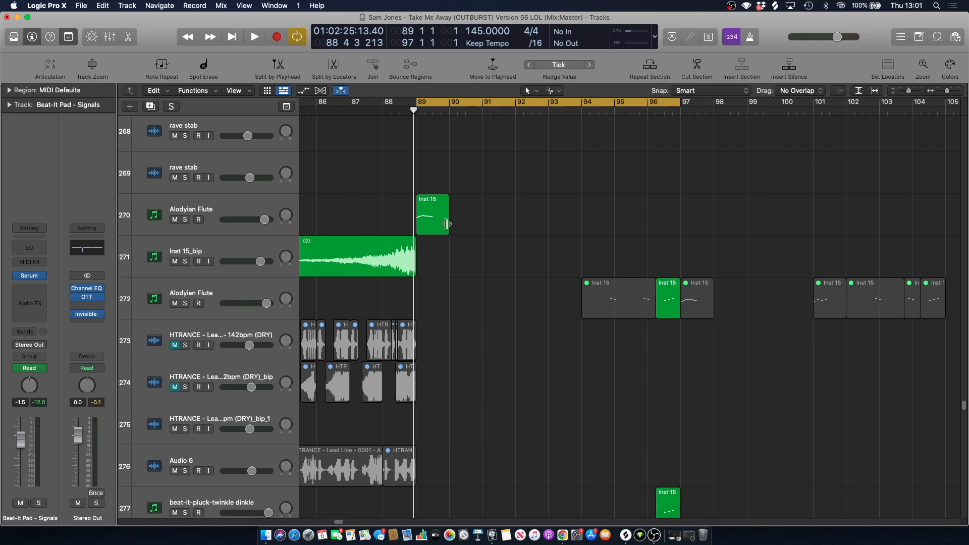
key(space)
scroll(525, 207, down, 5)
scroll(527, 209, up, 1)
click(201, 368)
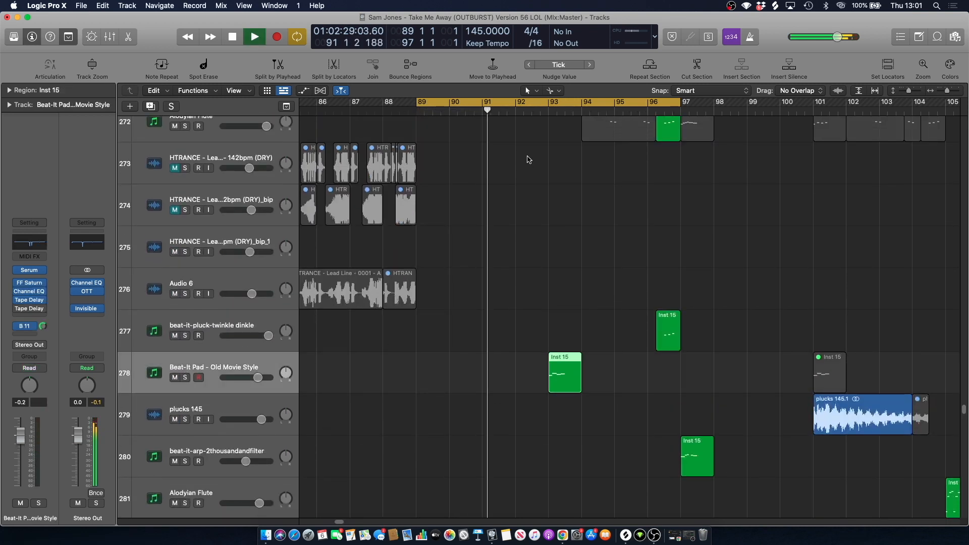
Set the cycle range from bar 93 to 97 3, stop playback and solo Beat-It Pad - Old Movie Style.
drag(550, 103, 696, 104)
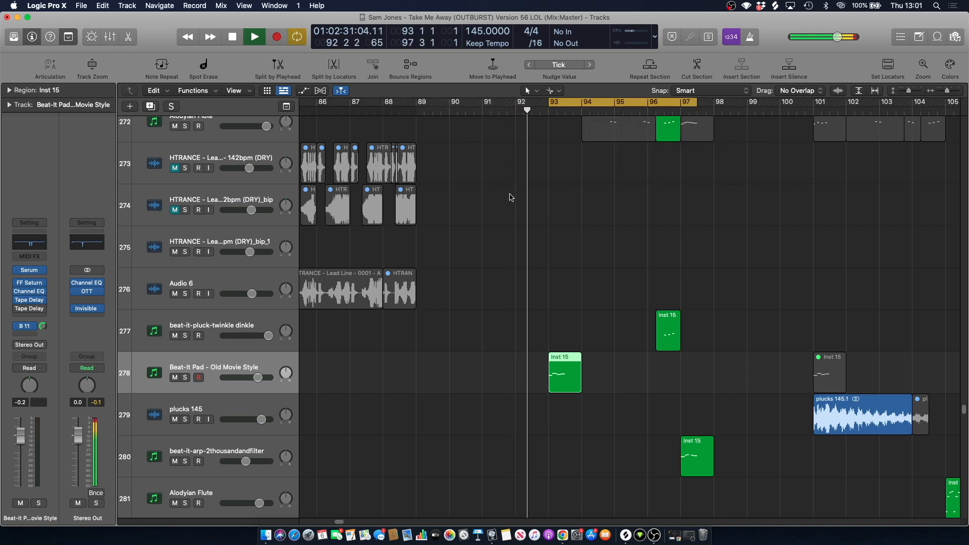
key(space)
click(185, 377)
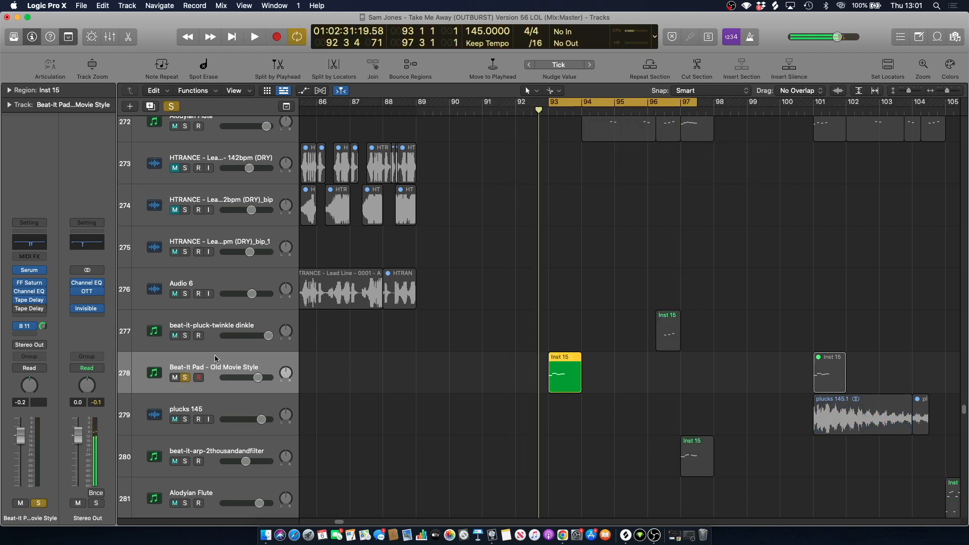
Examine the Old Movie Style pad's Serum patch while playing it soloed, then close the synth and stop.
click(35, 271)
key(space)
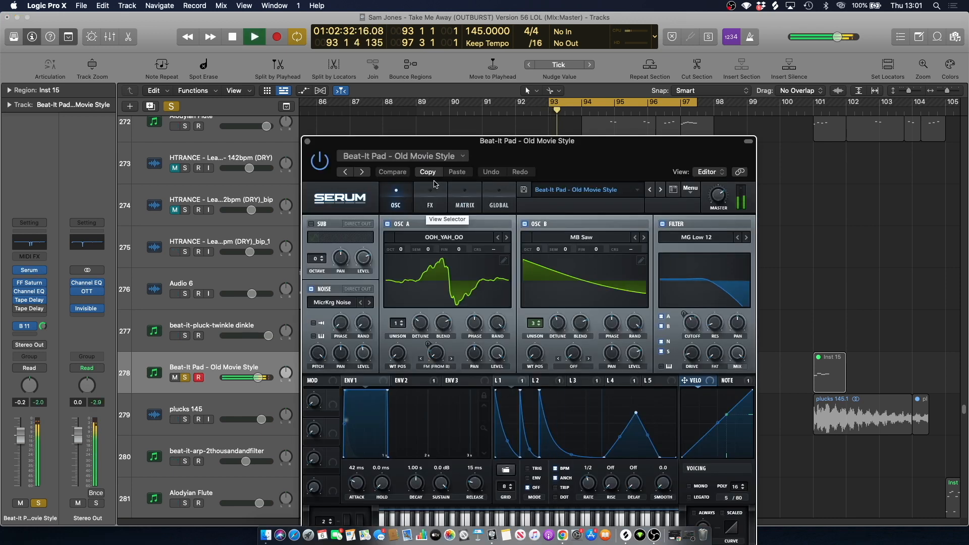
click(308, 142)
click(481, 177)
key(space)
click(205, 363)
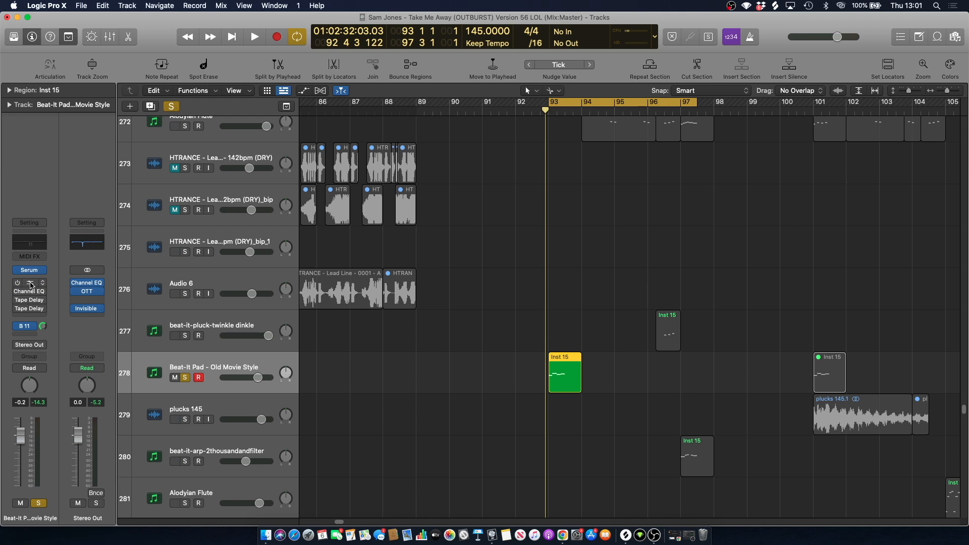
Play the pad with its inserts bypassed, then re-enable FF Saturn and examine its settings during playback.
key(space)
key(space)
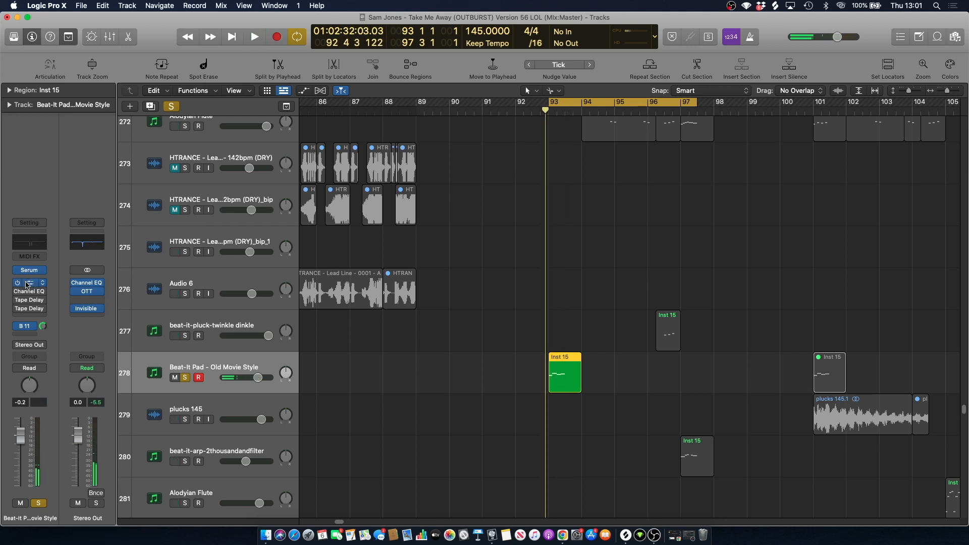
click(27, 285)
drag(534, 147, 558, 146)
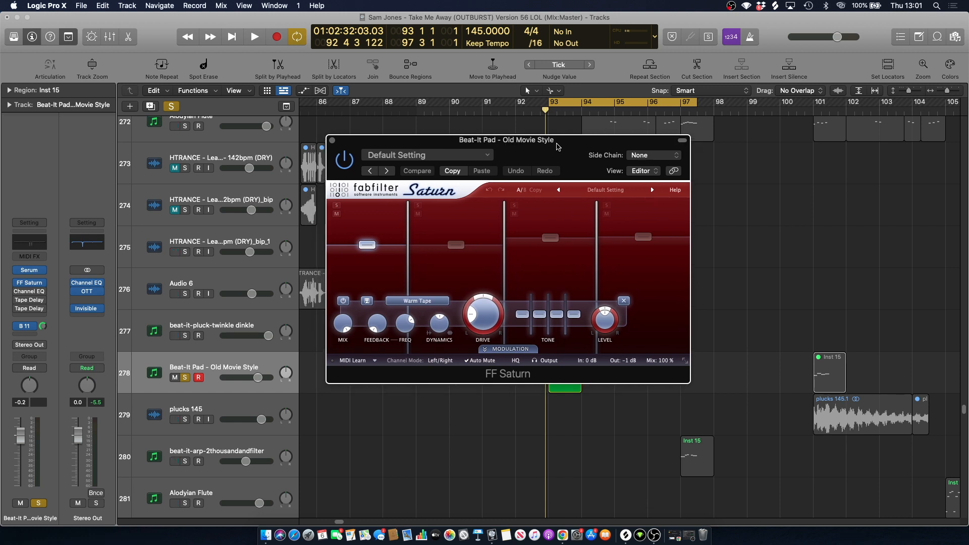
key(space)
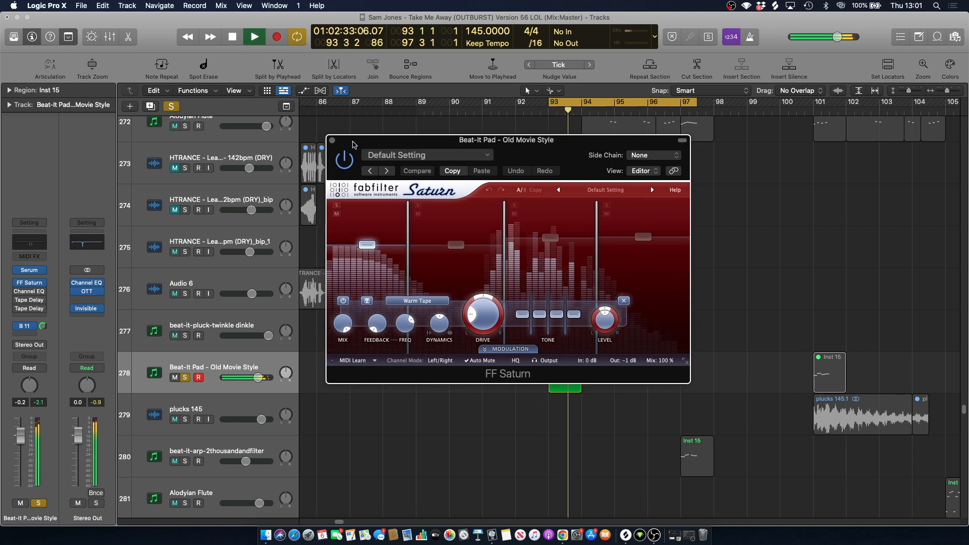
click(333, 143)
key(space)
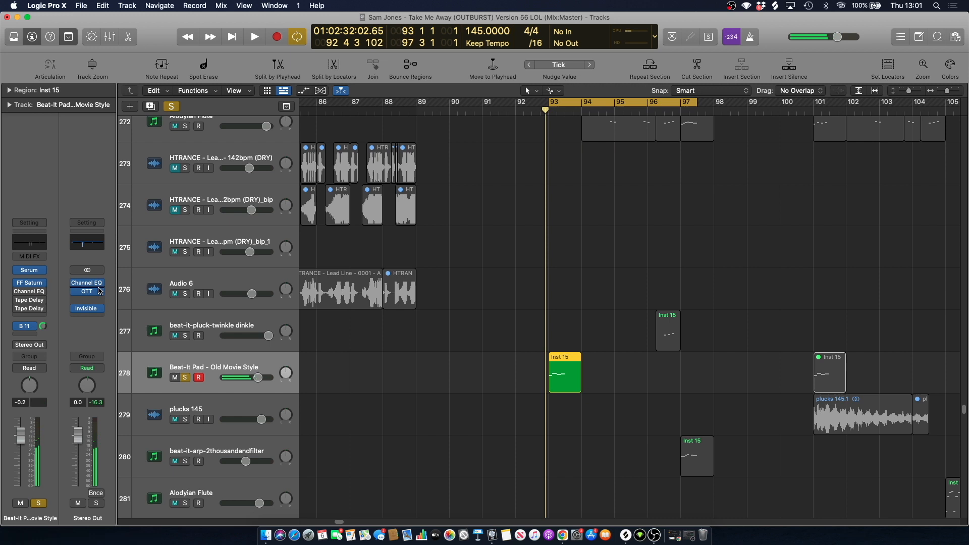
Enable the pad's Channel EQ and examine its cuts while playing the soloed track.
click(28, 293)
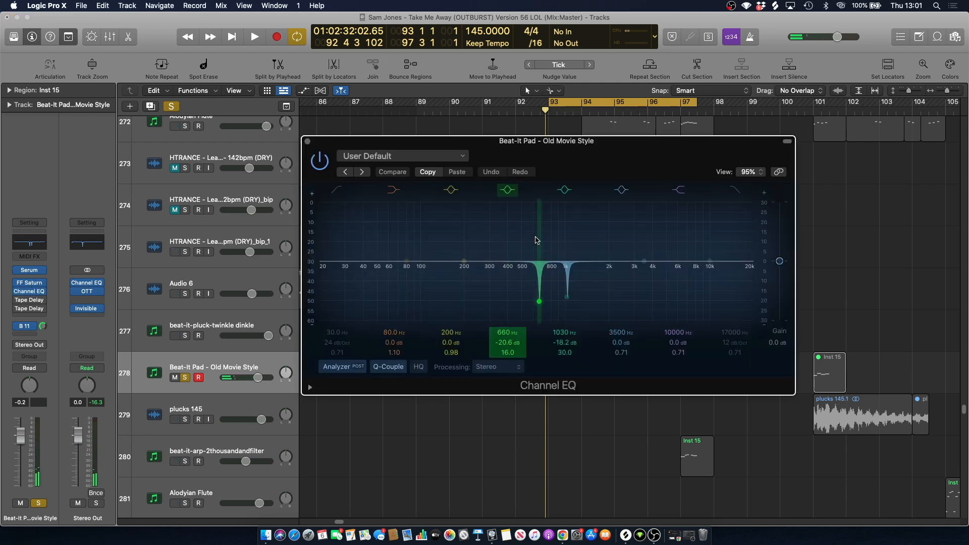
key(space)
key(space)
key(space)
click(308, 141)
key(space)
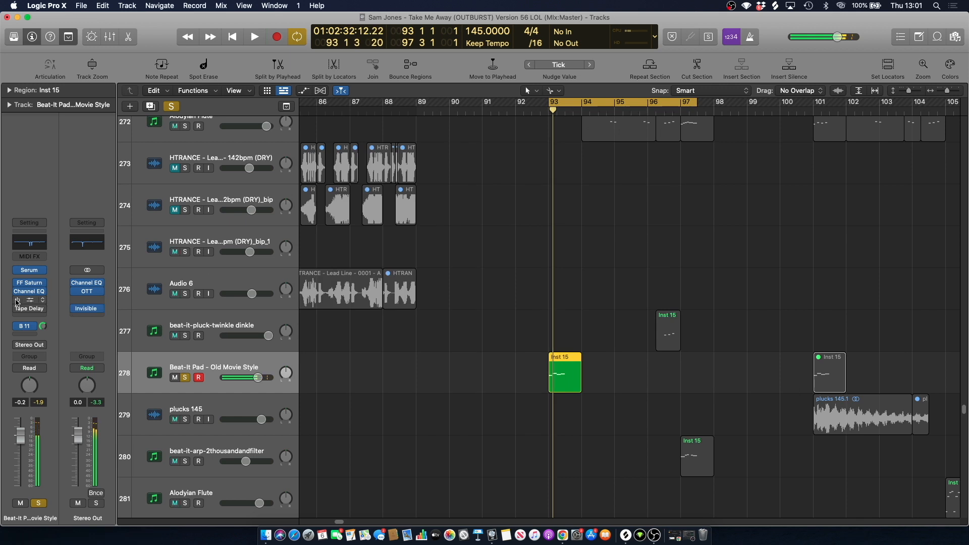
Enable the pad's first Tape Delay and examine its settings during playback, then close it and stop.
key(space)
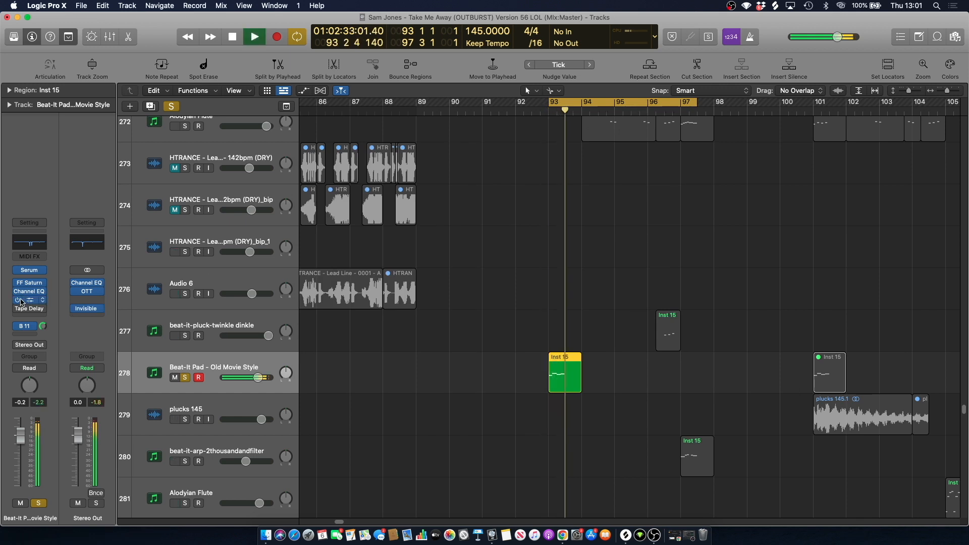
click(21, 302)
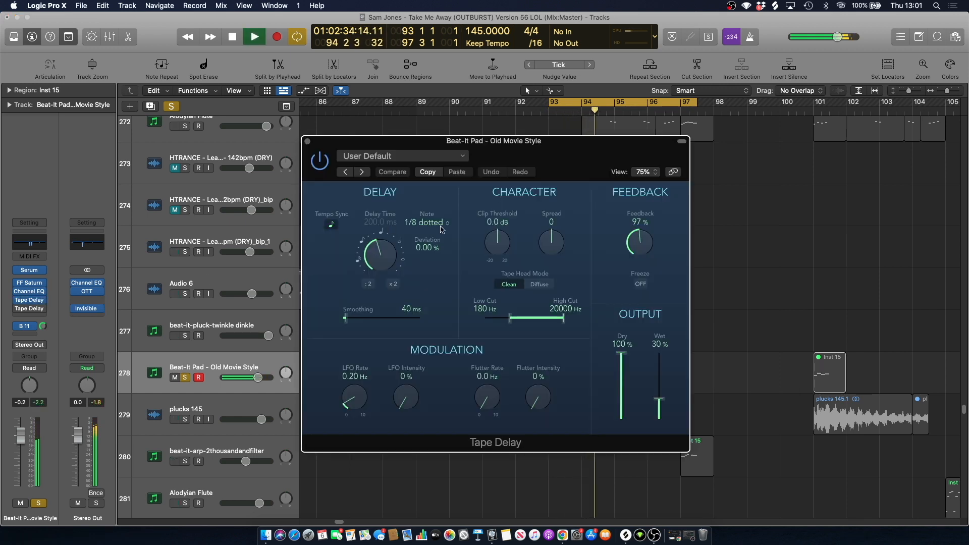
click(308, 142)
key(space)
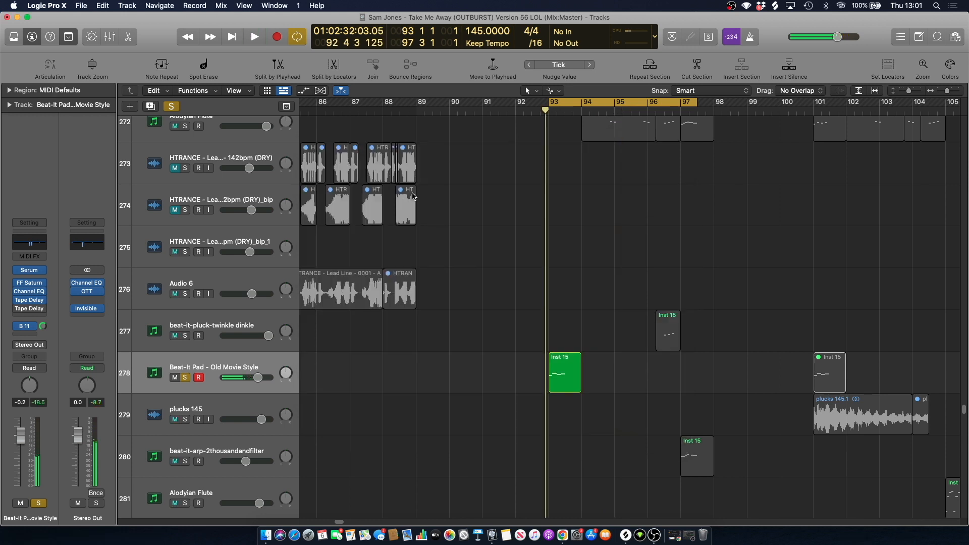
Clear the solo on track 278 and play the full mix through to bar 96.
click(185, 378)
key(space)
scroll(542, 190, up, 1)
scroll(547, 200, up, 4)
scroll(551, 203, down, 3)
scroll(552, 204, up, 1)
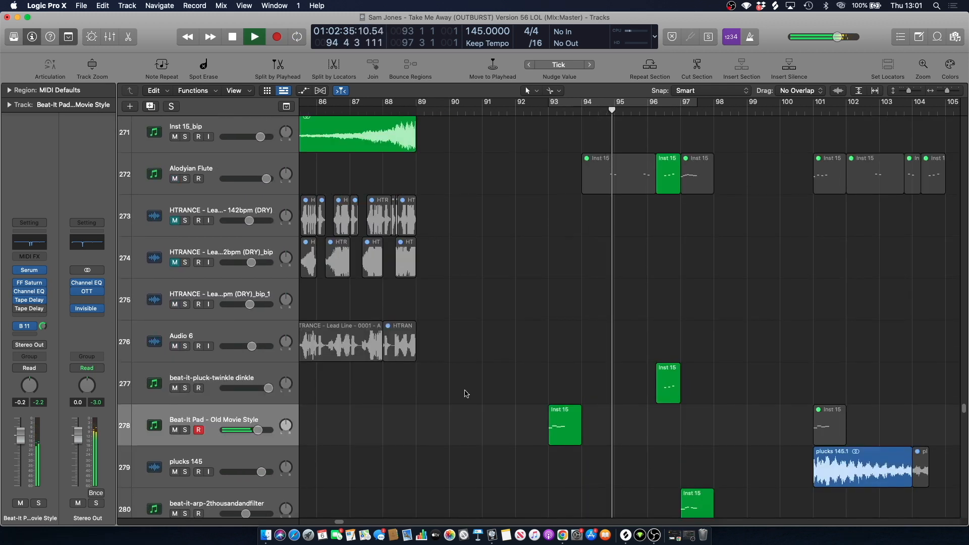
scroll(465, 354, right, 5)
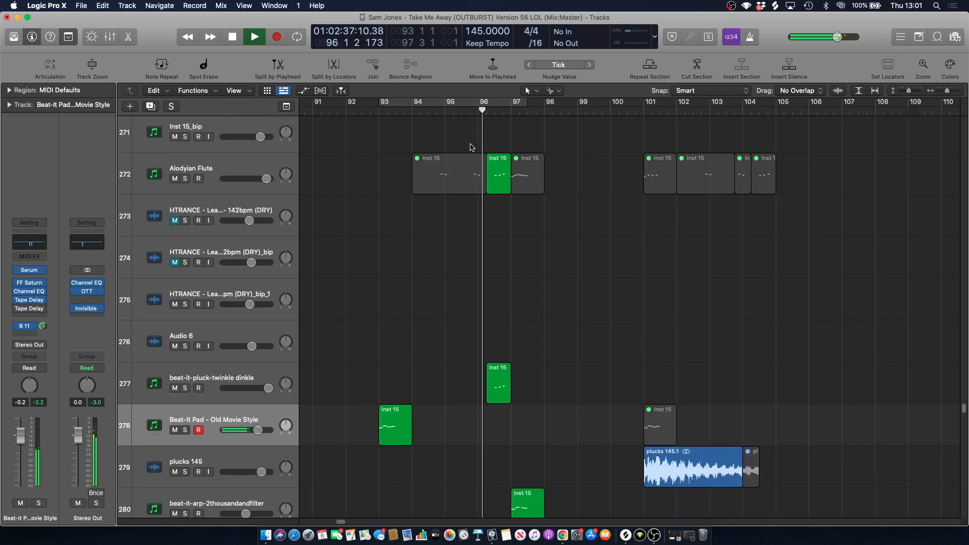
Set the cycle range from bar 96 to 100 and play Alodyian Flute on track 272 soloed.
drag(485, 102, 606, 104)
key(space)
click(475, 111)
click(186, 179)
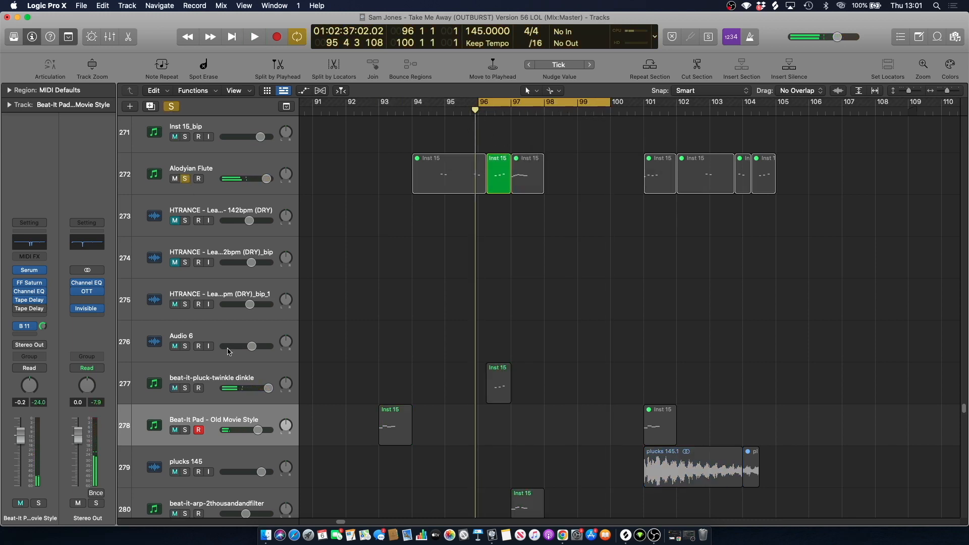
key(space)
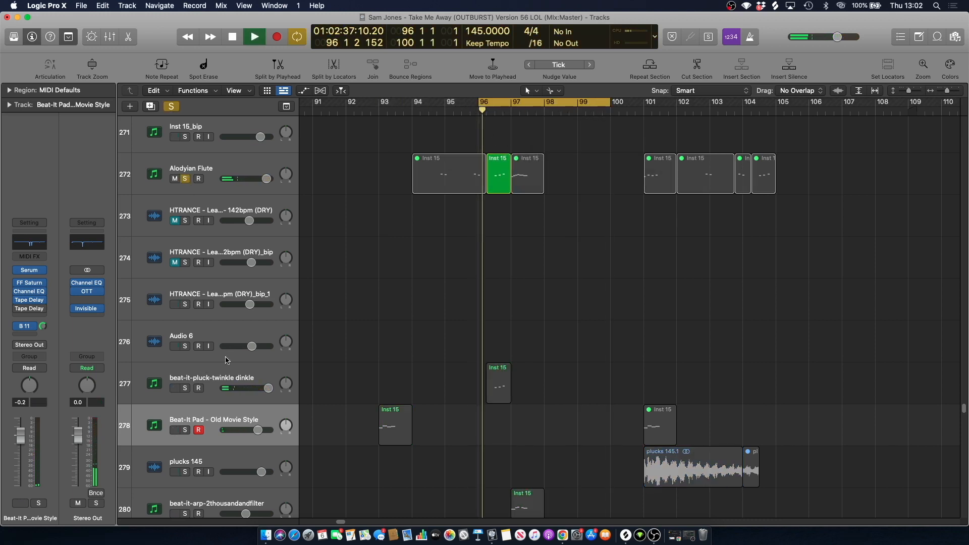
Solo beat-it-pluck-twinkle dinkle on track 277 instead of the flute, play it, then stop and clear the solo.
click(186, 180)
click(186, 388)
key(space)
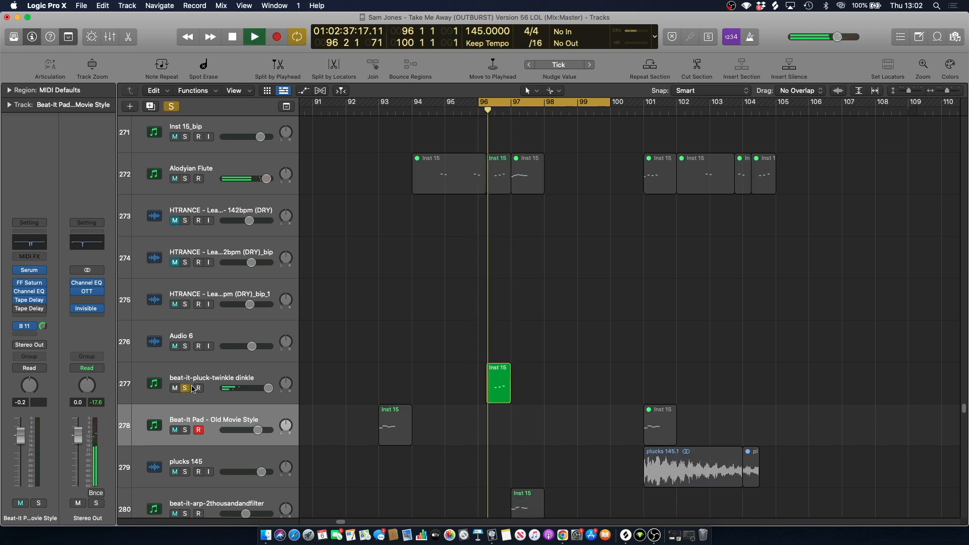
key(space)
click(186, 388)
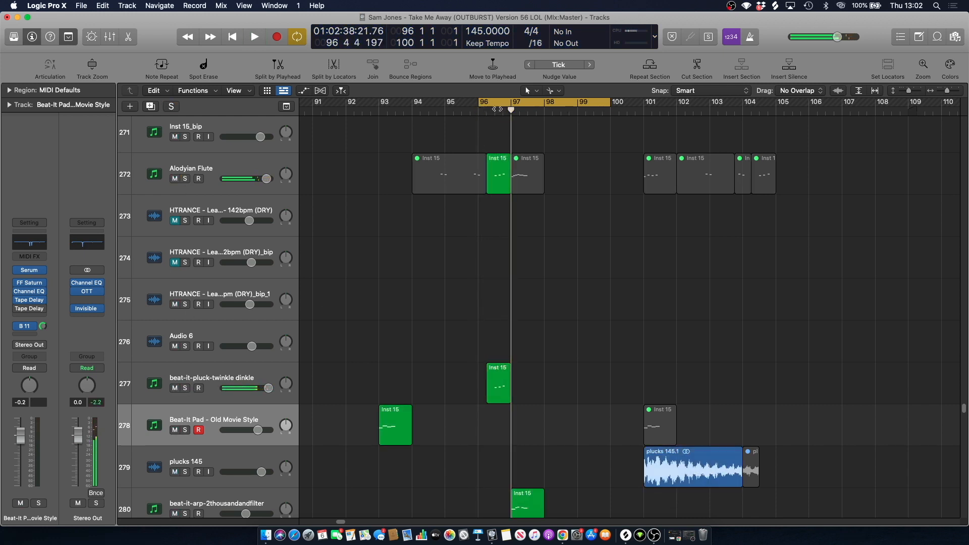
Turn off the cycle range and examine the Vital patch on the beat-it-pluck-twinkle dinkle track.
click(498, 108)
click(231, 367)
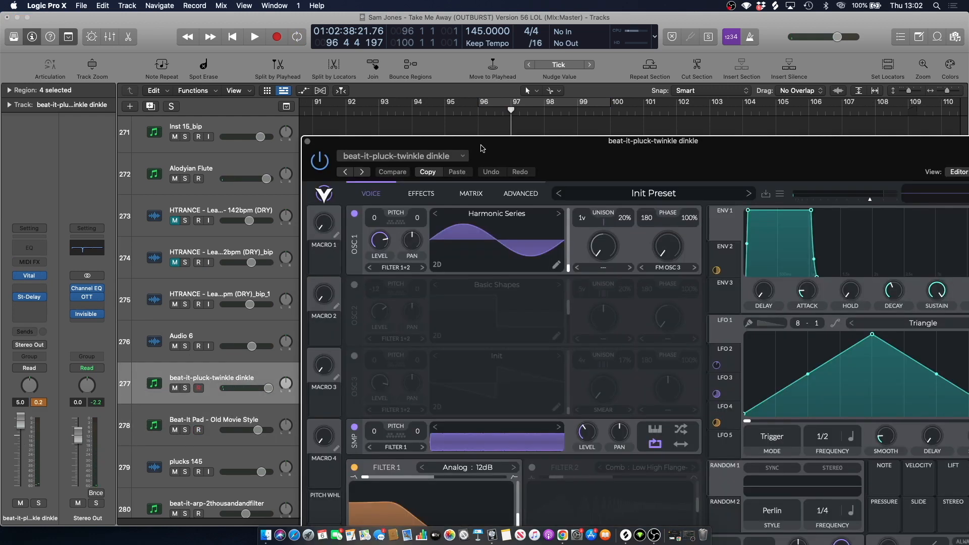
drag(478, 143, 284, 60)
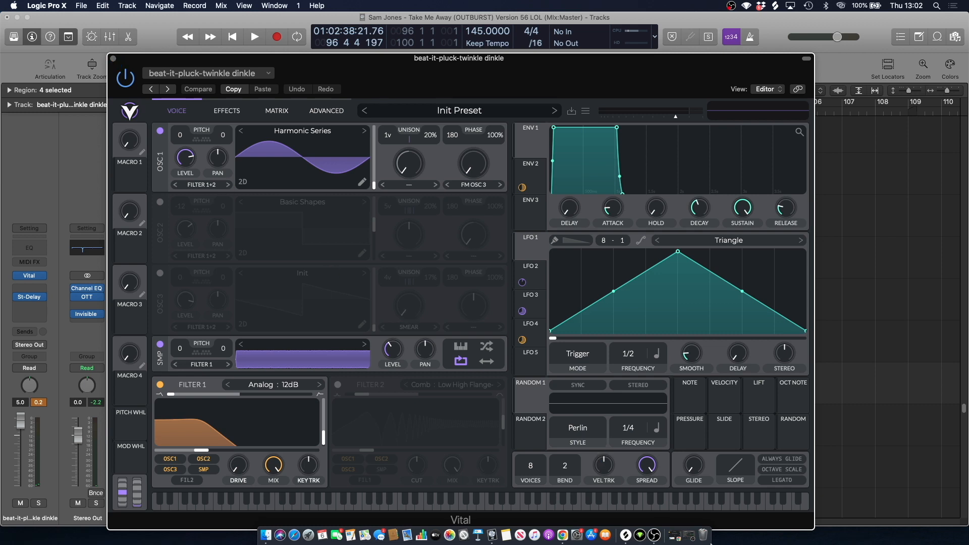
Switch to OBS and move the Vital window aside to check the recording controls.
click(689, 536)
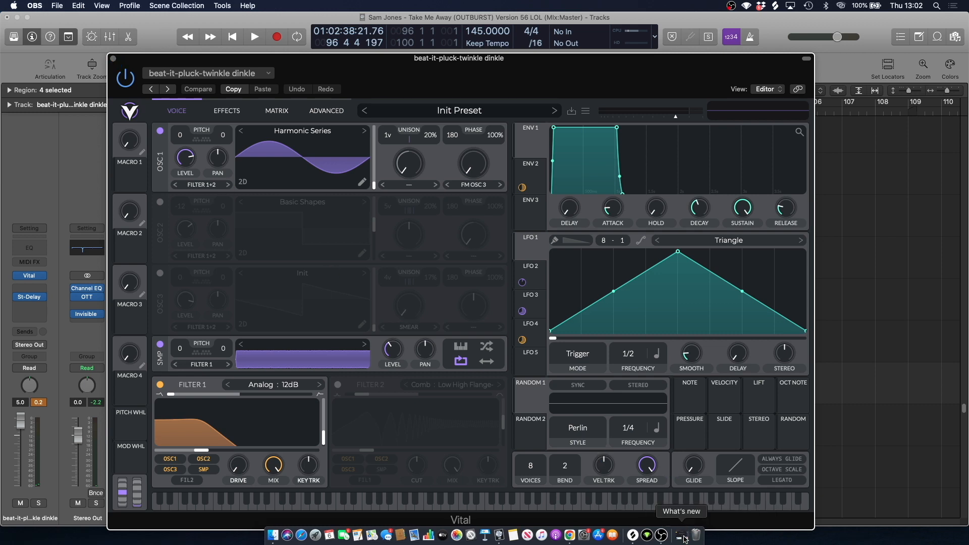
click(325, 61)
drag(330, 134, 190, 19)
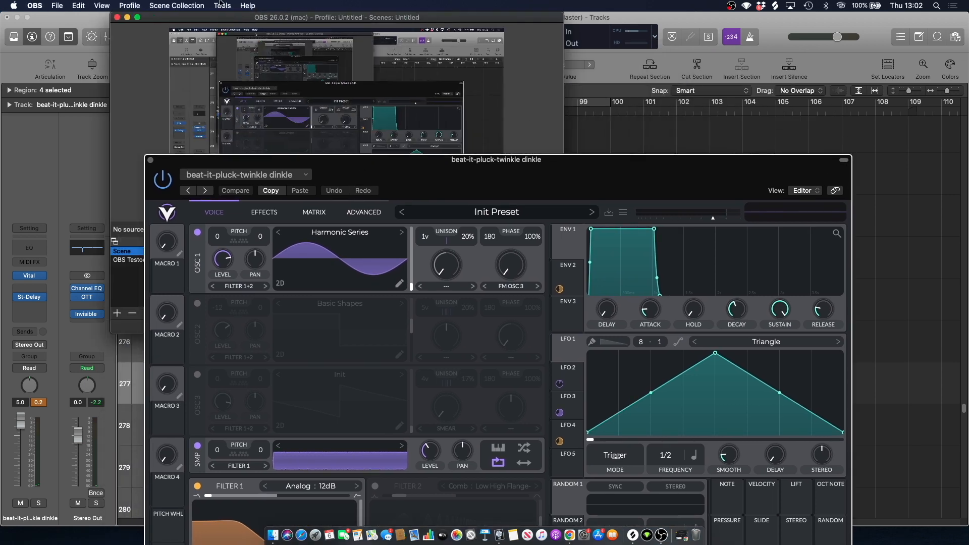
drag(212, 163, 727, 151)
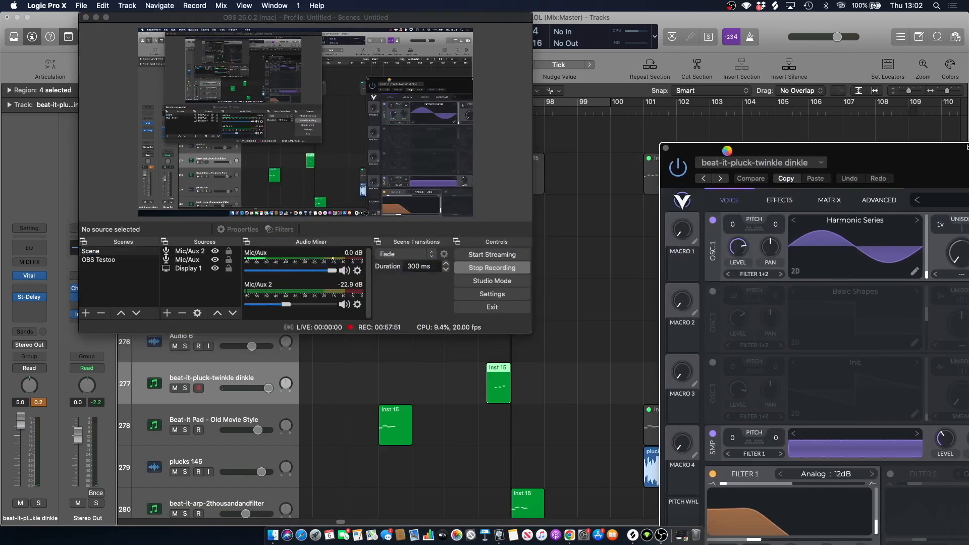
drag(302, 26, 451, 49)
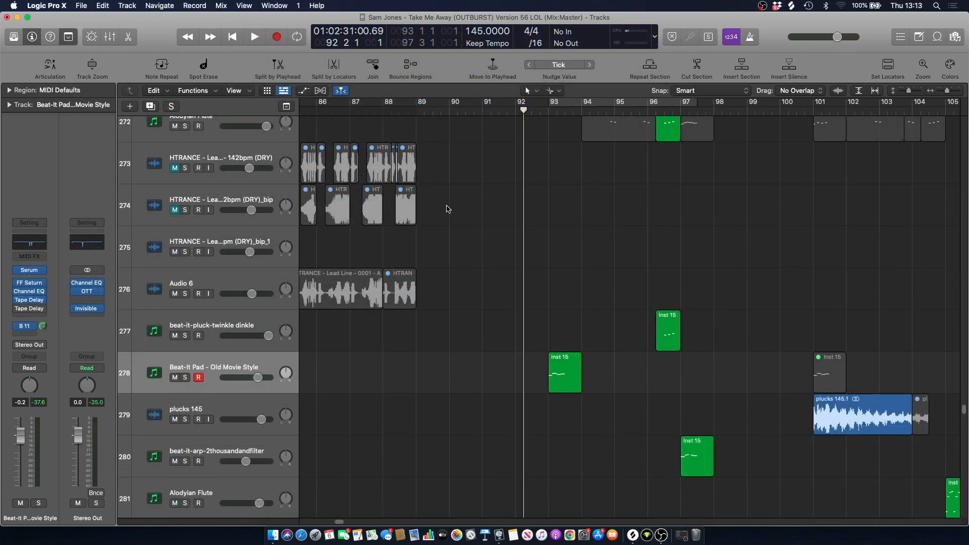
Select beat-it-arp-2thousandandfilter on track 280 and play the full mix from around bar 96, then stop.
scroll(700, 213, down, 3)
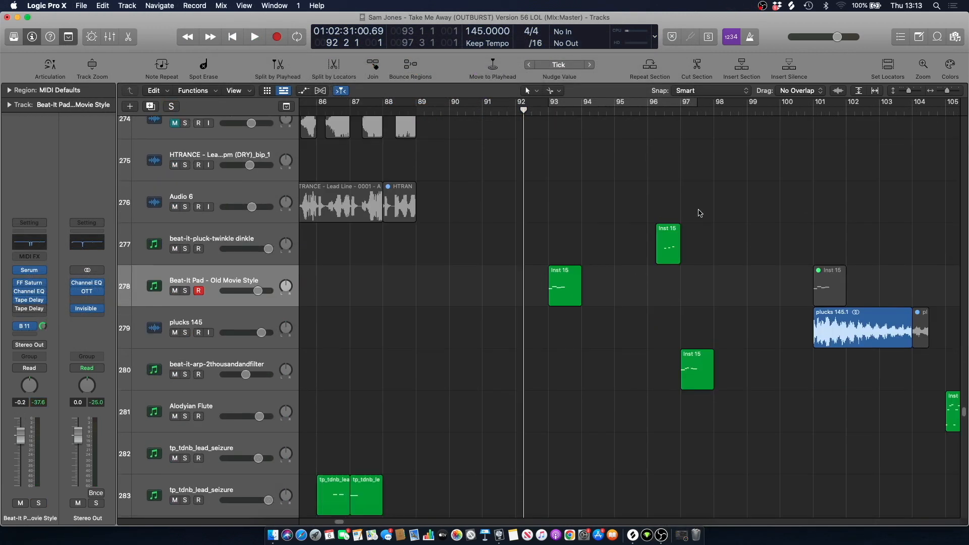
click(248, 359)
click(447, 392)
key(space)
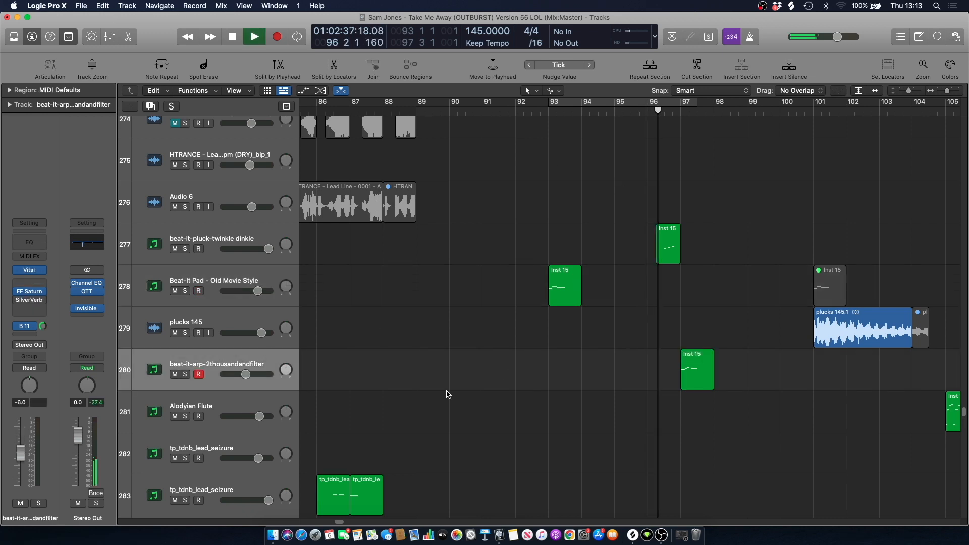
scroll(342, 523, right, 5)
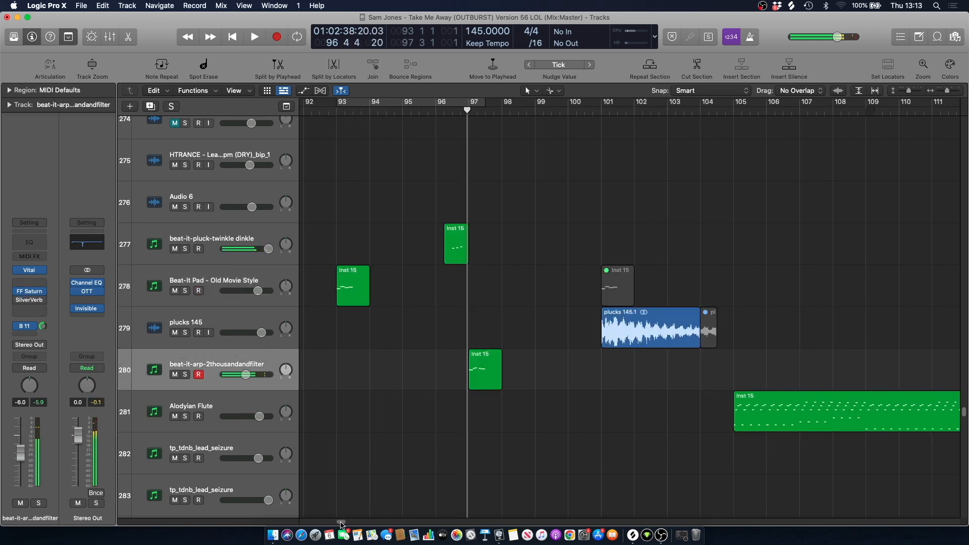
key(space)
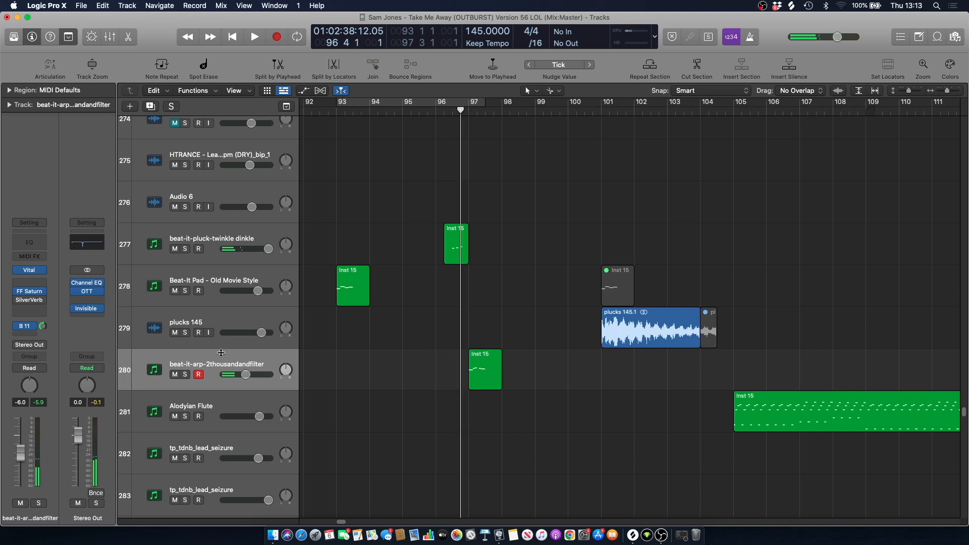
Solo beat-it-arp-2thousandandfilter, play its region at bar 97, then stop and return the playhead to bar 97.
click(185, 375)
key(space)
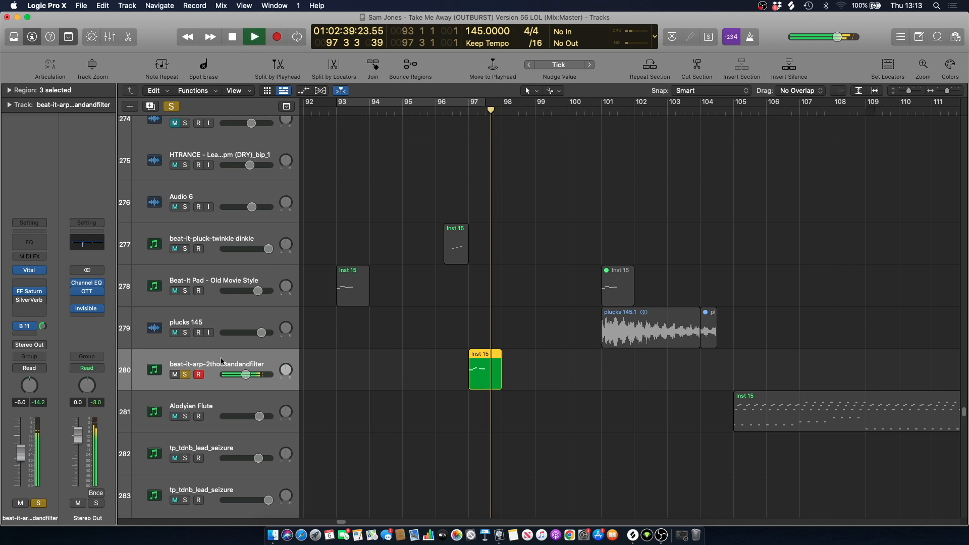
key(space)
key(comma)
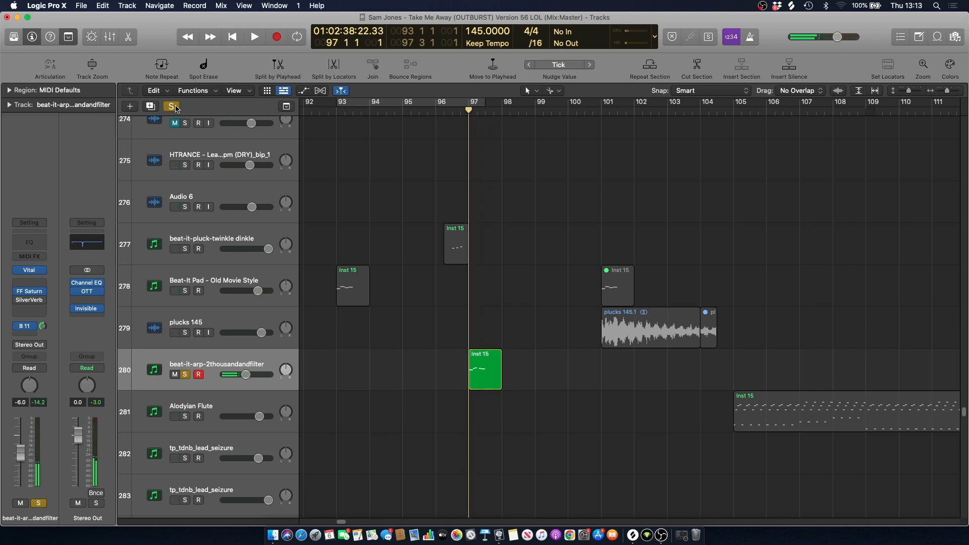
Clear the solo from the arp track and play the full mix from around bar 97, then stop.
click(174, 107)
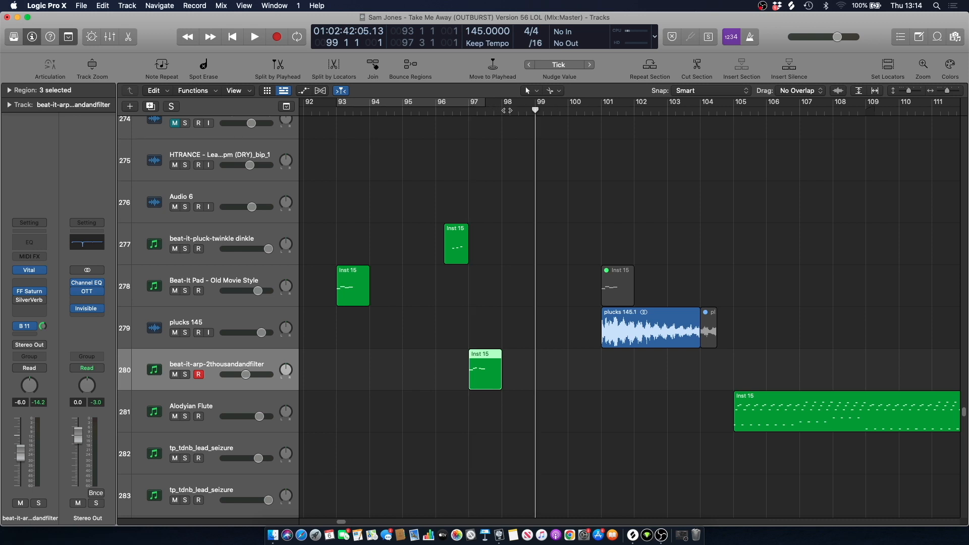
key(space)
key(space)
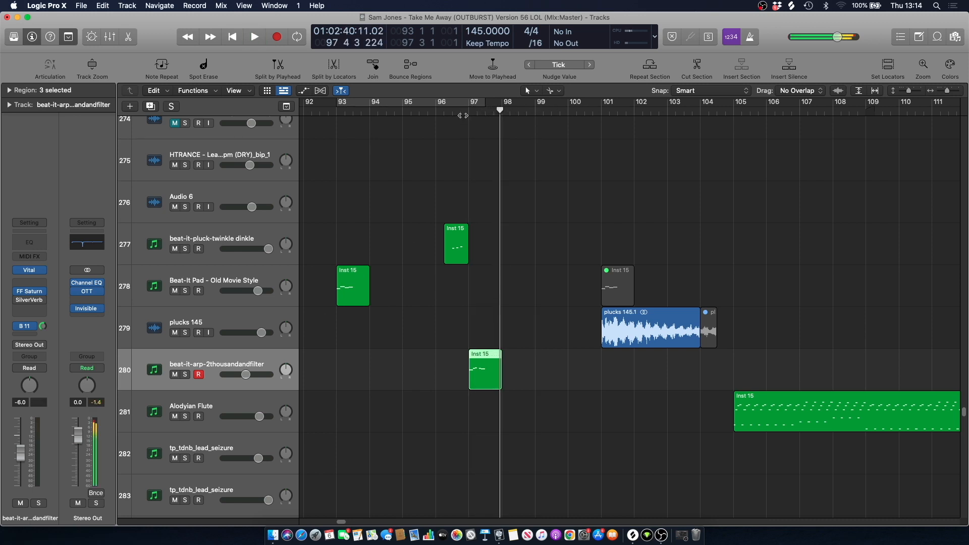
Bring the drone and pad tracks around 209 to 217 into view, play the mix, and return the playhead to around bar 96.
scroll(508, 219, down, 10)
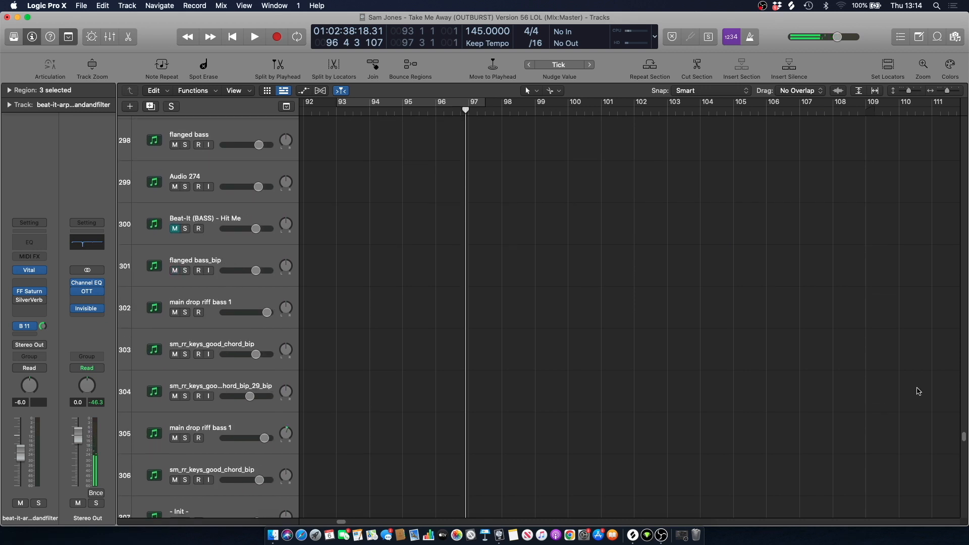
drag(964, 447, 927, 350)
scroll(464, 301, up, 7)
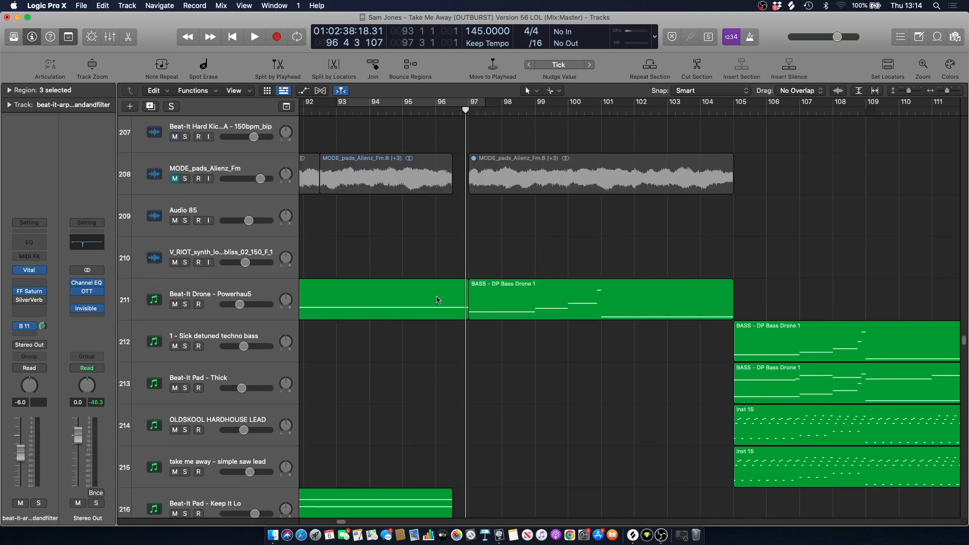
scroll(438, 298, down, 2)
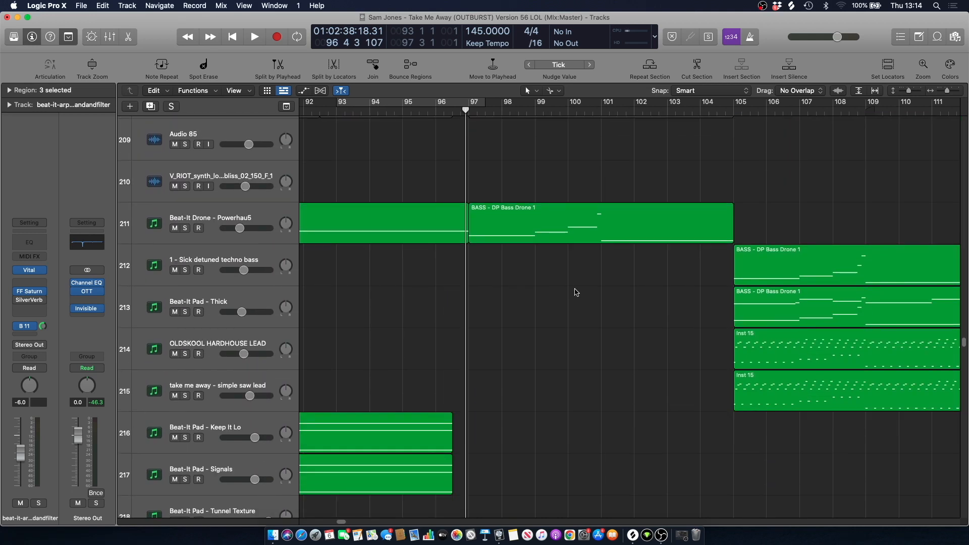
key(shift+space)
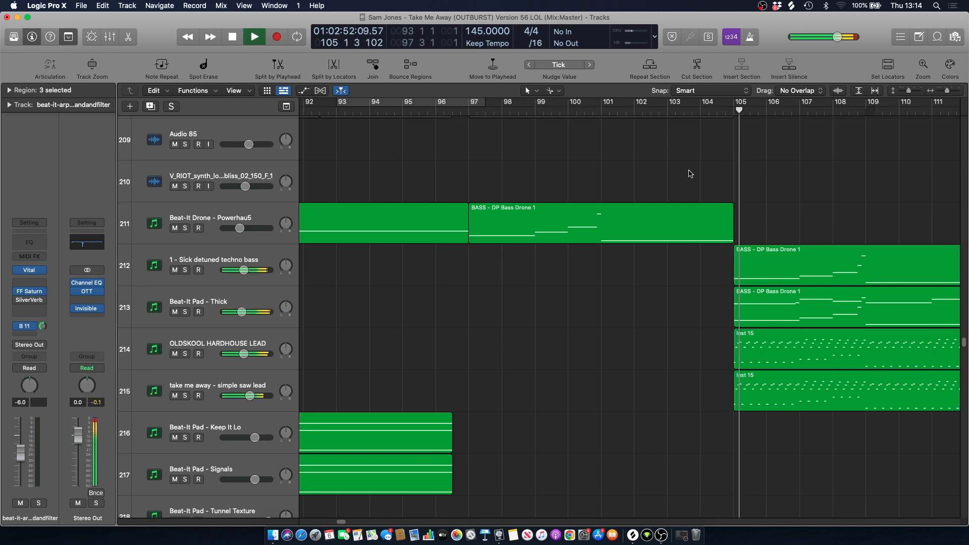
click(457, 111)
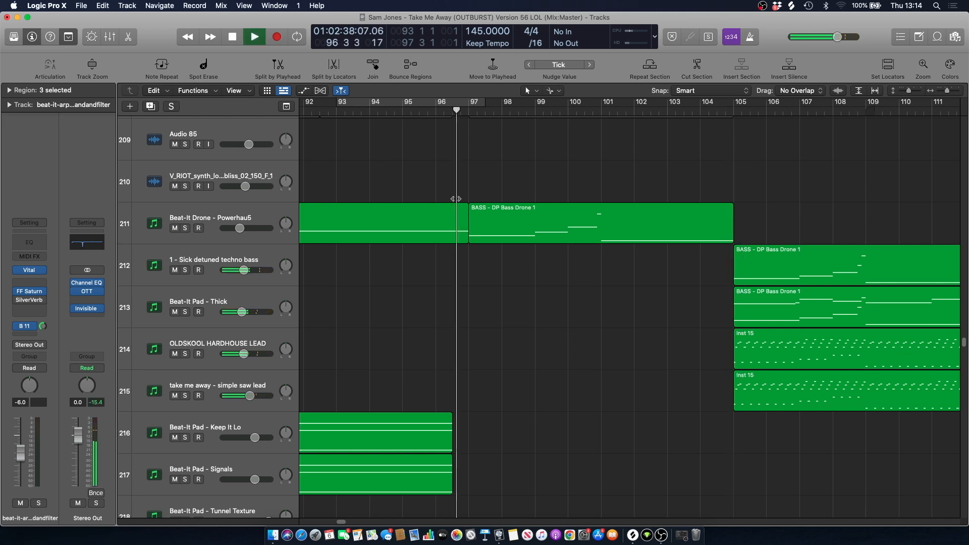
Solo the pad thing bounce track and play its region from around bar 97.
scroll(465, 282, down, 7)
click(185, 267)
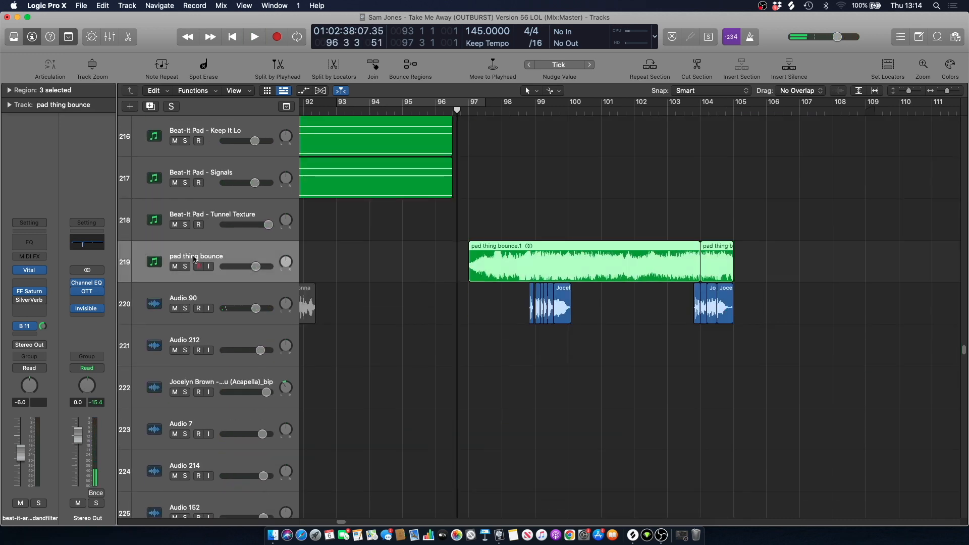
key(space)
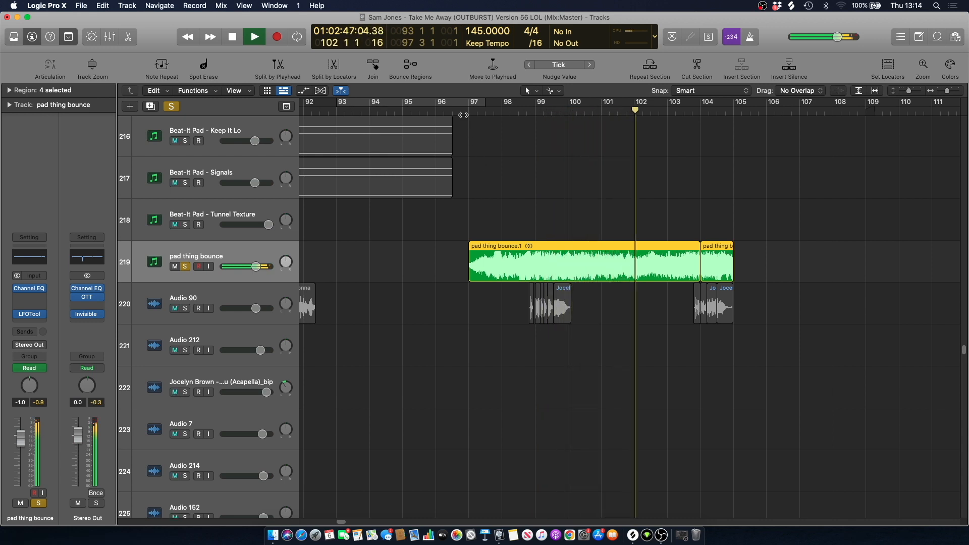
Show automation, switch the pad thing bounce lane to LFO Depth, stop playback, and return the playhead to around bar 96.
key(a)
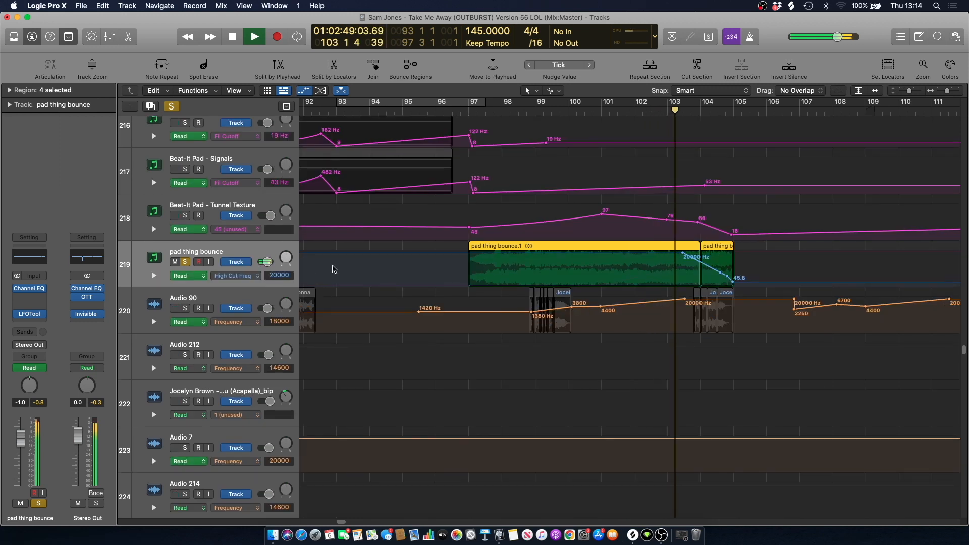
key(space)
click(237, 277)
click(242, 284)
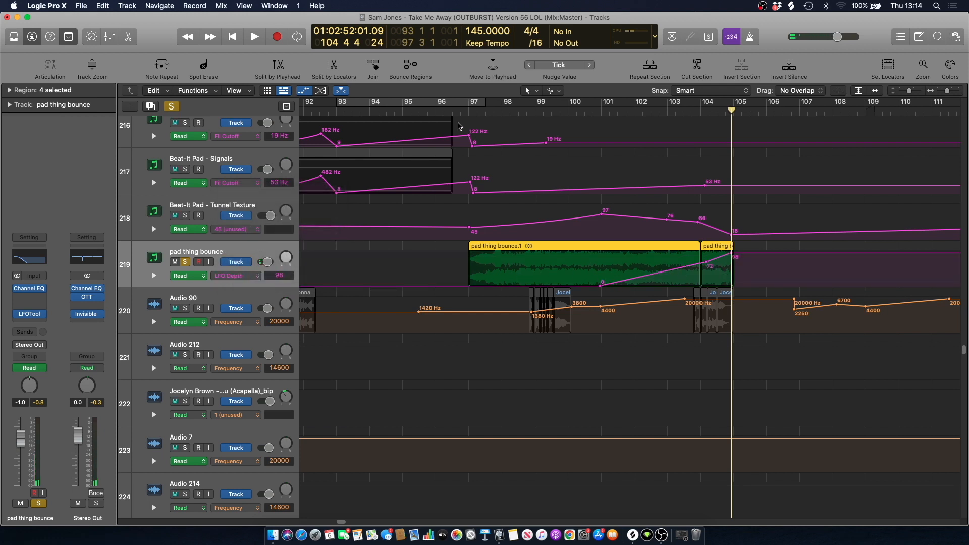
click(463, 110)
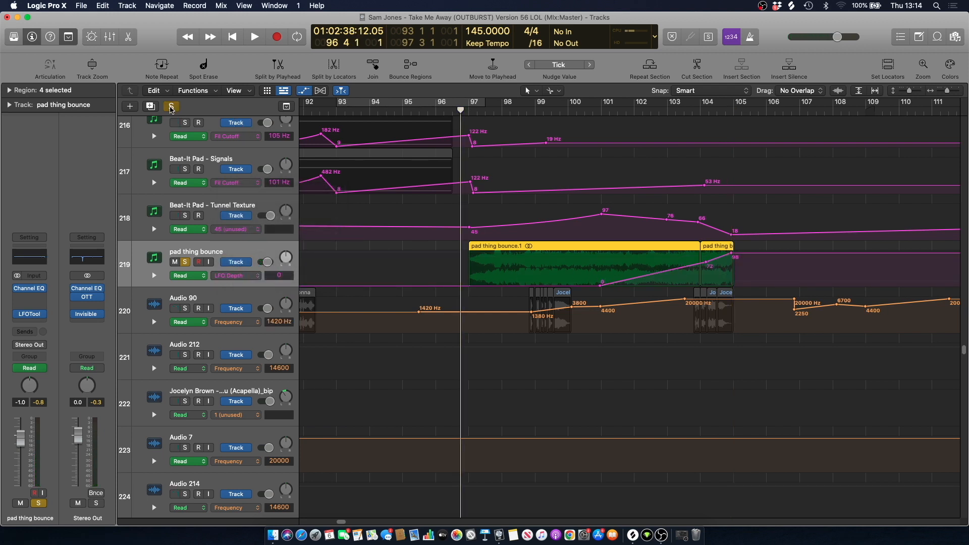
Clear the solo, hide automation, and play the full mix from bar 96 with the Beat-It Drone track in view.
click(171, 106)
key(a)
key(space)
scroll(489, 172, up, 10)
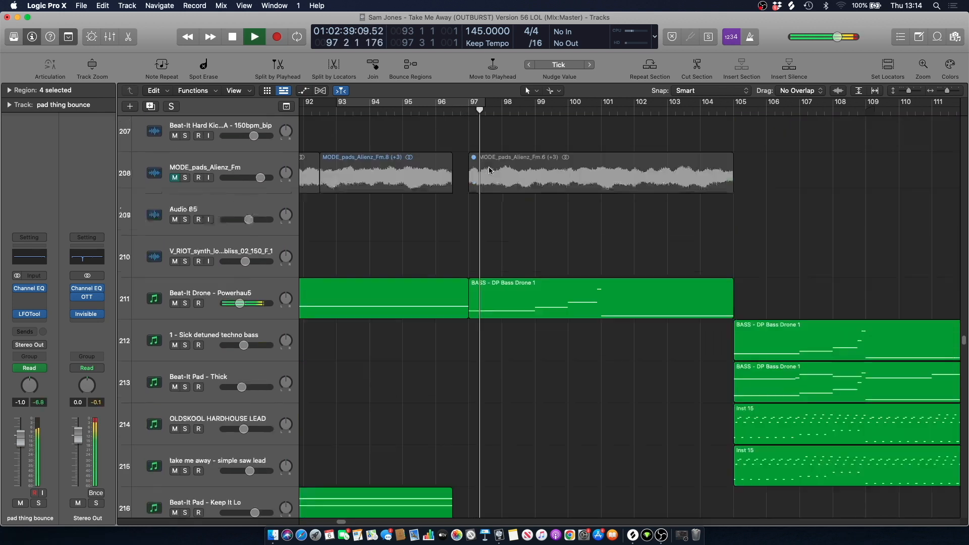
scroll(489, 171, up, 3)
scroll(489, 170, down, 1)
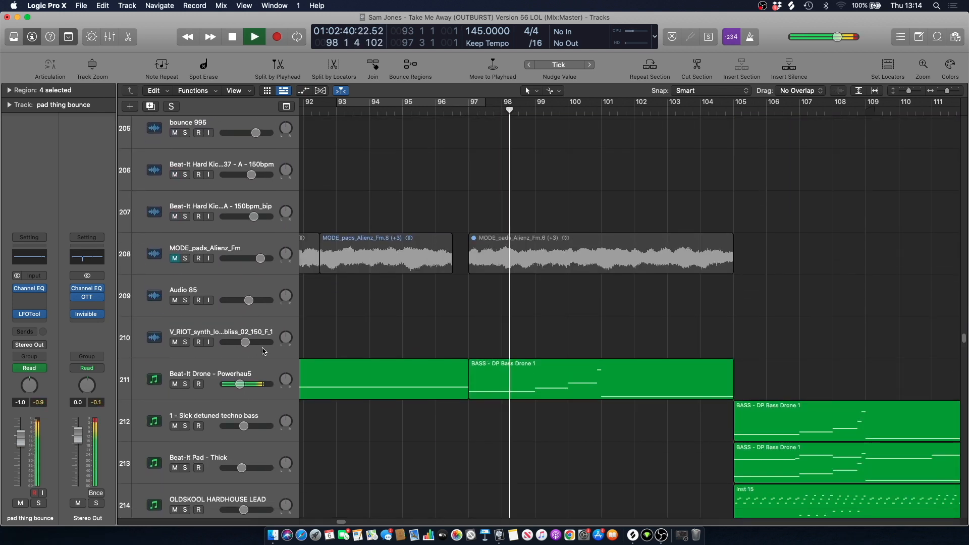
Solo Beat-It Drone - Powerhau5 during playback, stop, unsolo it, and resume the full mix.
click(185, 384)
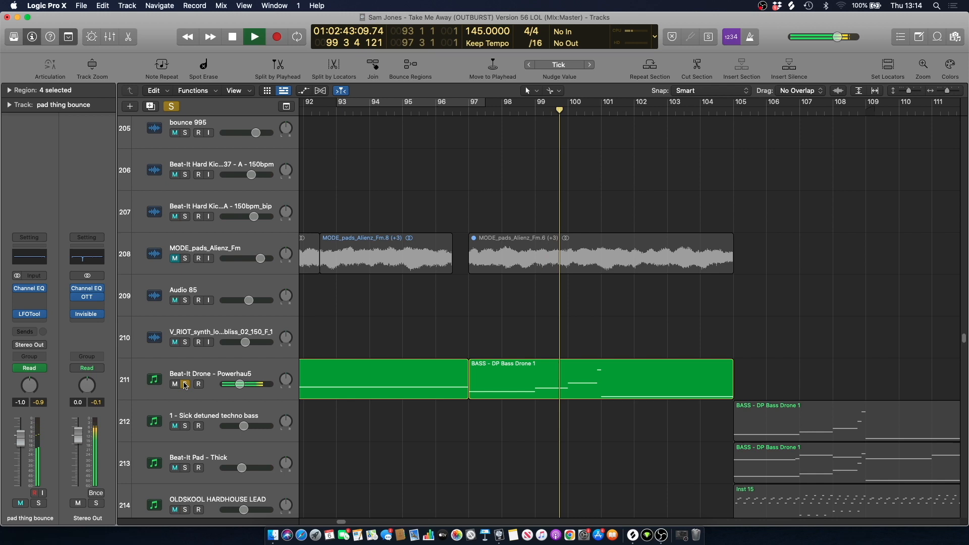
key(space)
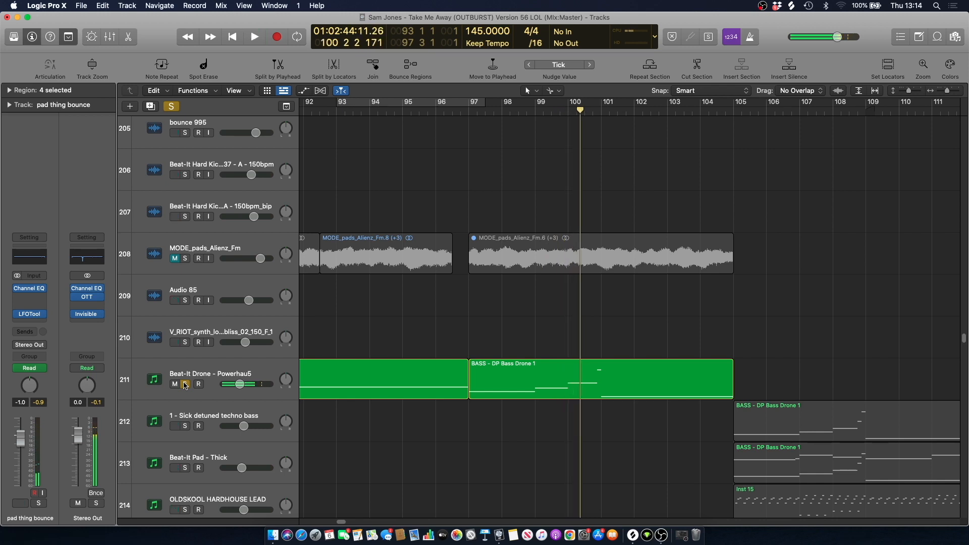
click(185, 385)
key(space)
scroll(555, 242, down, 2)
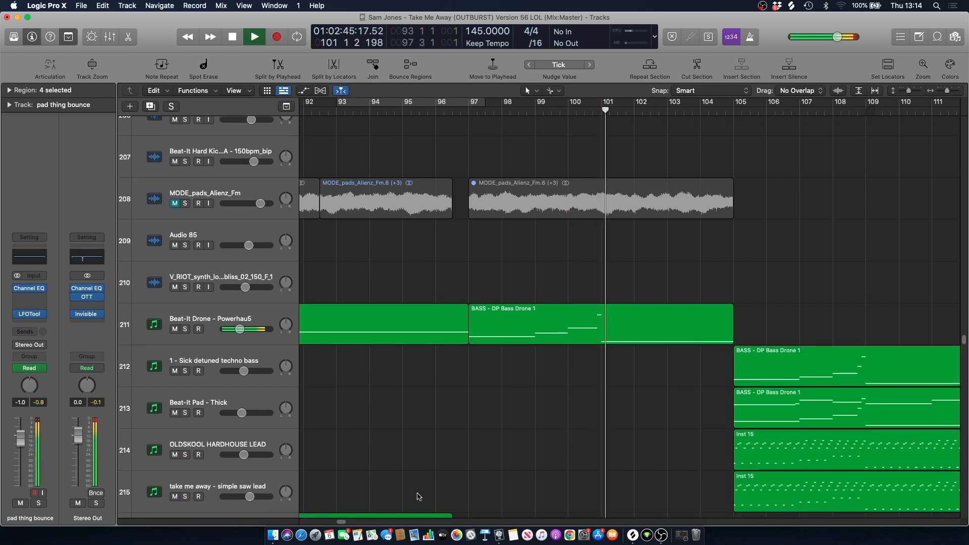
Examine the arrangement between bars 99 and 117 while the mix plays towards bar 105, then stop.
scroll(550, 229, right, 6)
scroll(550, 229, down, 1)
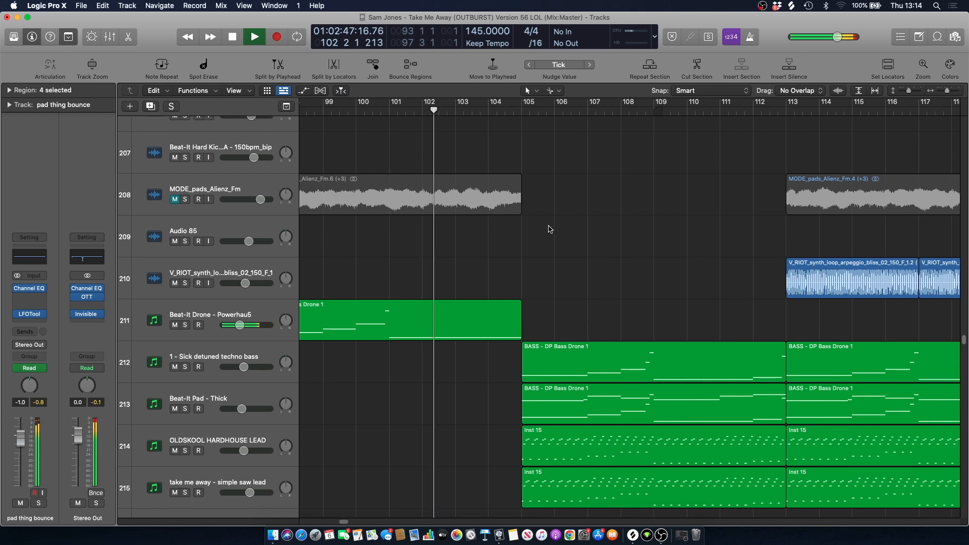
scroll(505, 167, down, 3)
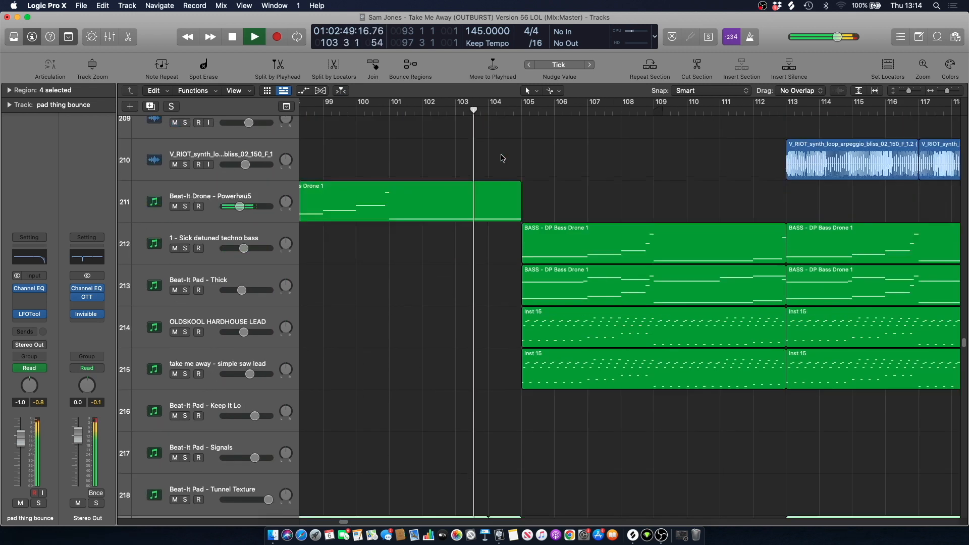
scroll(502, 158, down, 4)
scroll(502, 158, up, 5)
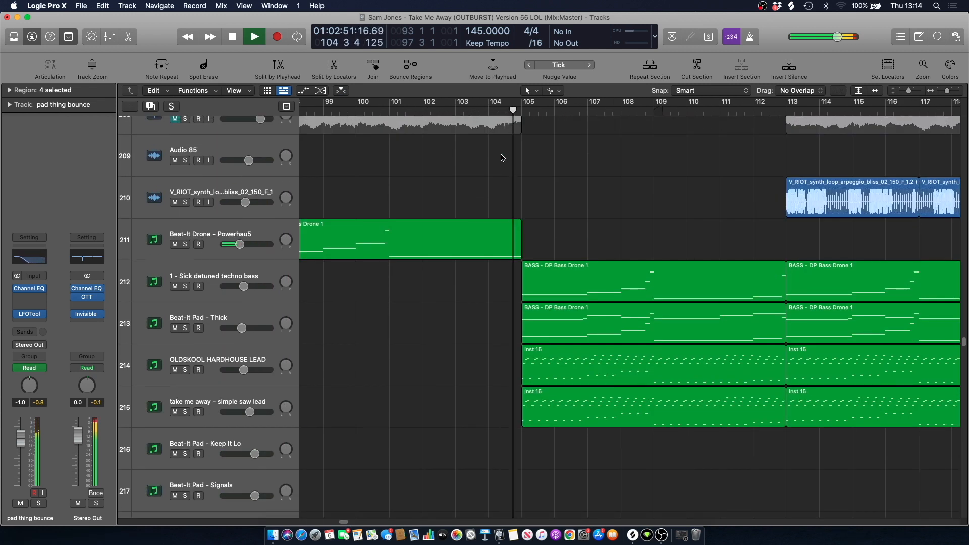
key(space)
Replay briefly from around bar 104 and look through the tracks down to the rave stabs for regions there.
click(494, 108)
key(space)
key(space)
scroll(493, 177, down, 9)
scroll(492, 176, down, 20)
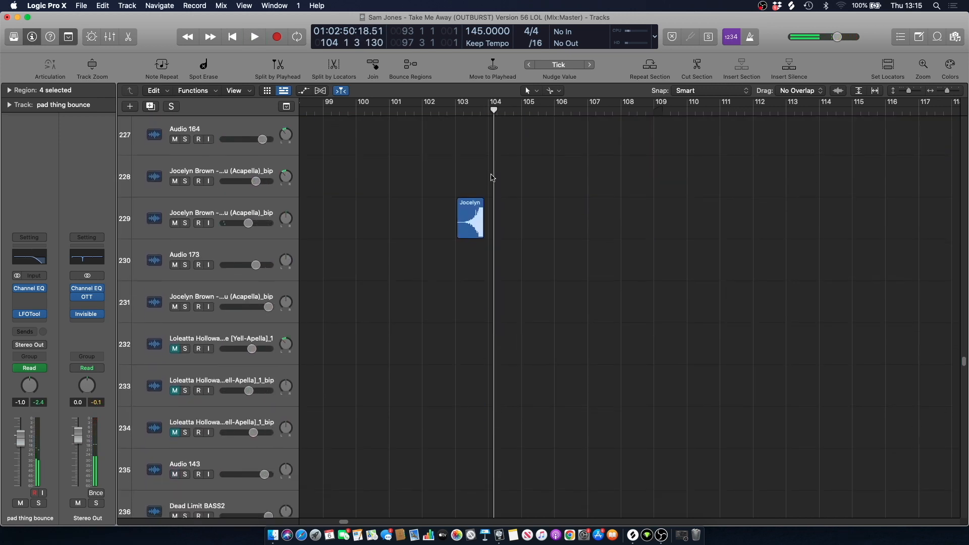
scroll(492, 152, down, 14)
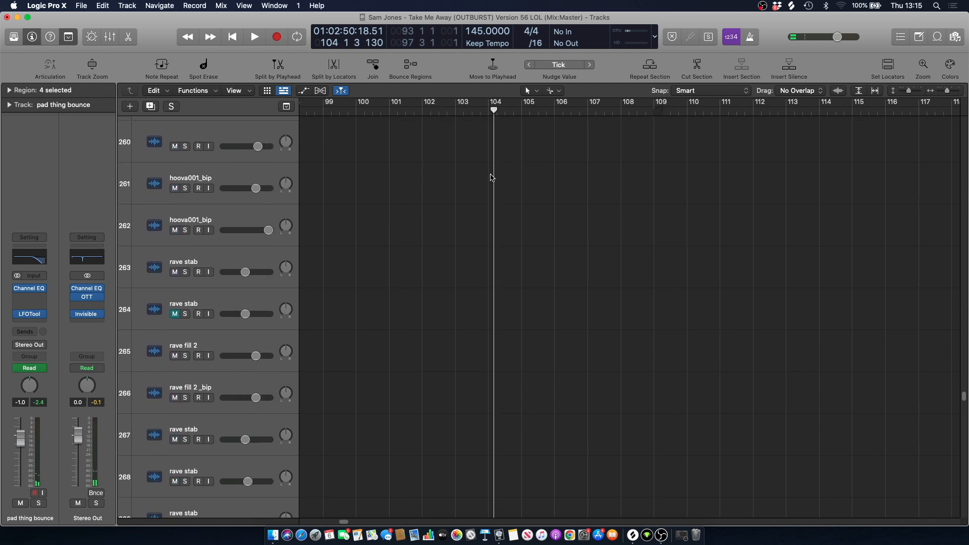
Play the full mix from bar 104 into bar 105 with the bass, pad and lead tracks in view.
click(488, 111)
scroll(509, 165, up, 20)
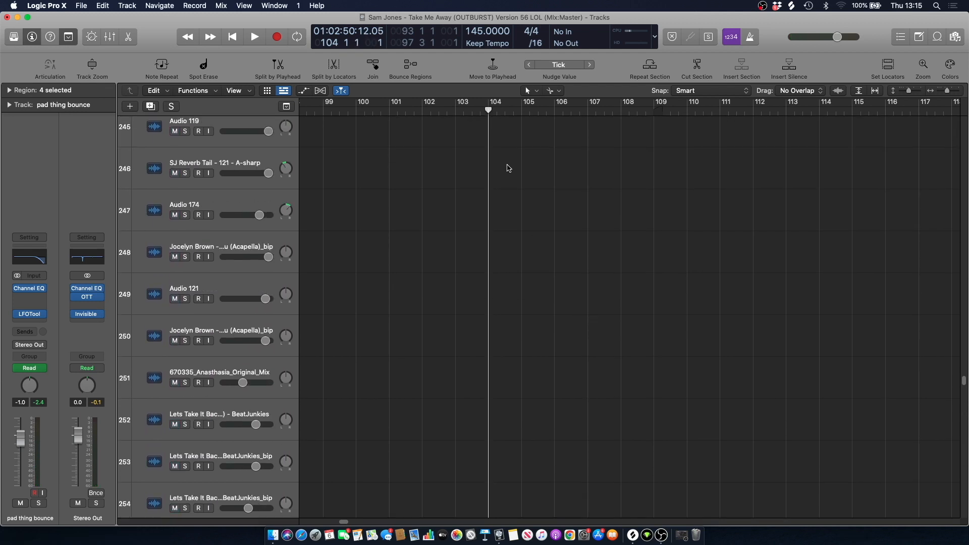
key(space)
scroll(495, 134, up, 18)
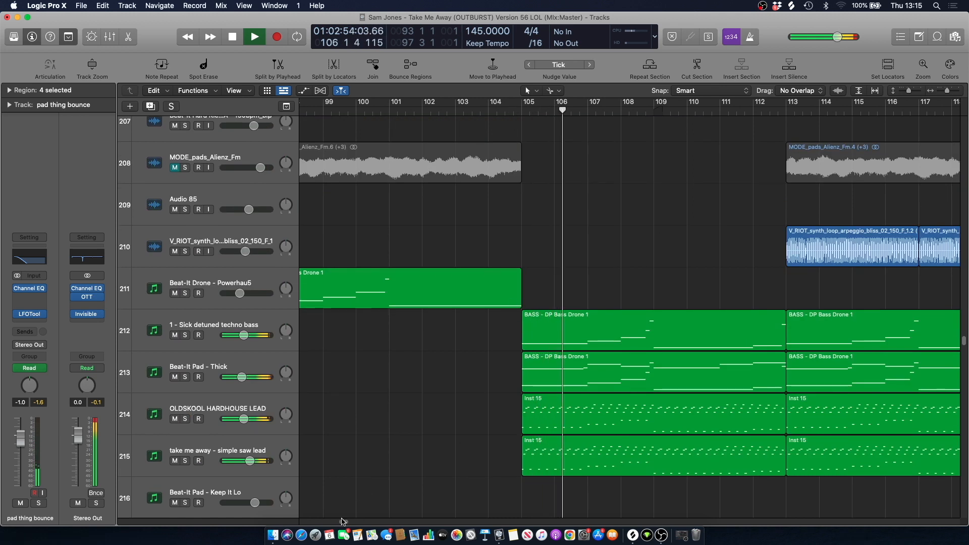
Set the cycle range to bars 105 to 113 and stop playback.
drag(343, 522, 345, 522)
drag(399, 107, 656, 162)
key(space)
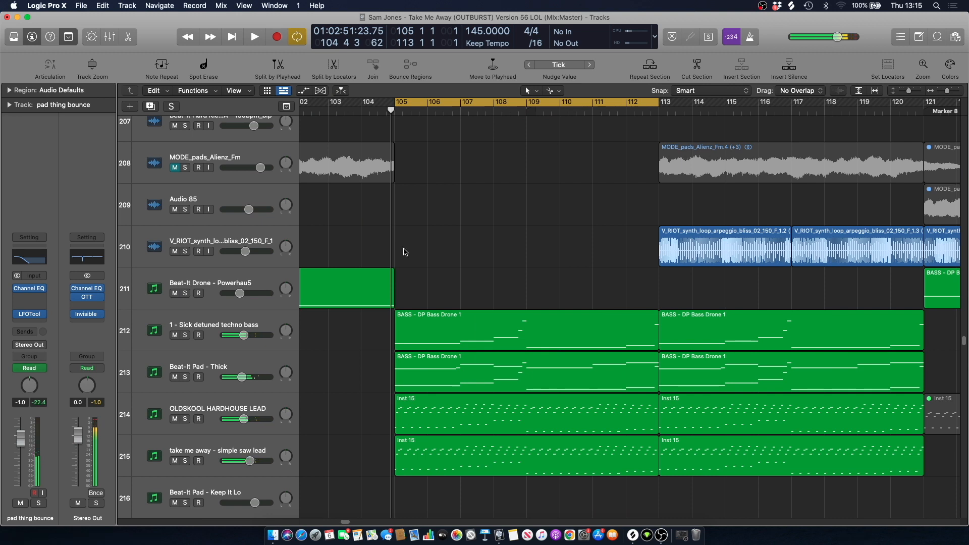
Select and solo the 1 - Sick detuned techno bass track, and play it in the cycle range.
click(266, 310)
key(s)
key(space)
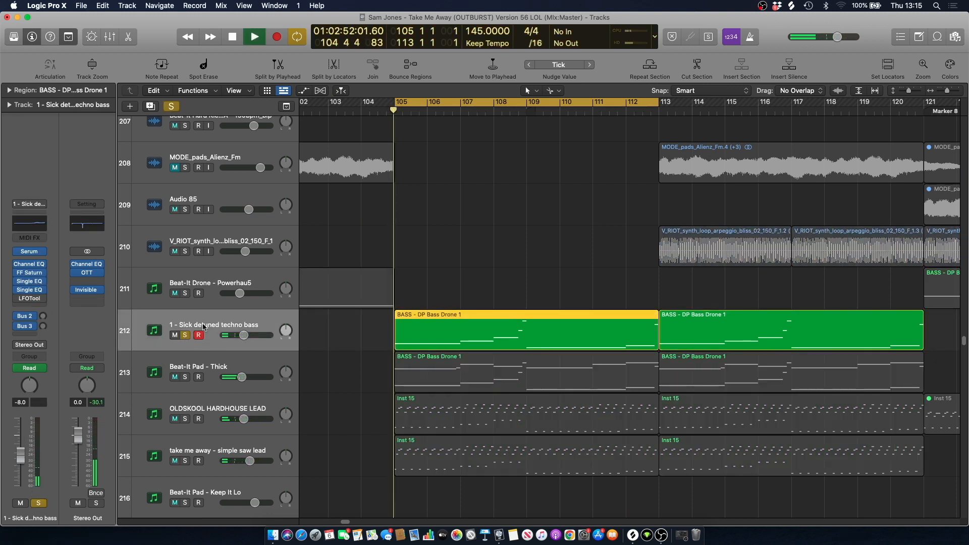
Open the techno bass region at bar 105 in the Piano Roll, examine its notes during playback, then stop and close the editor.
double_click(475, 342)
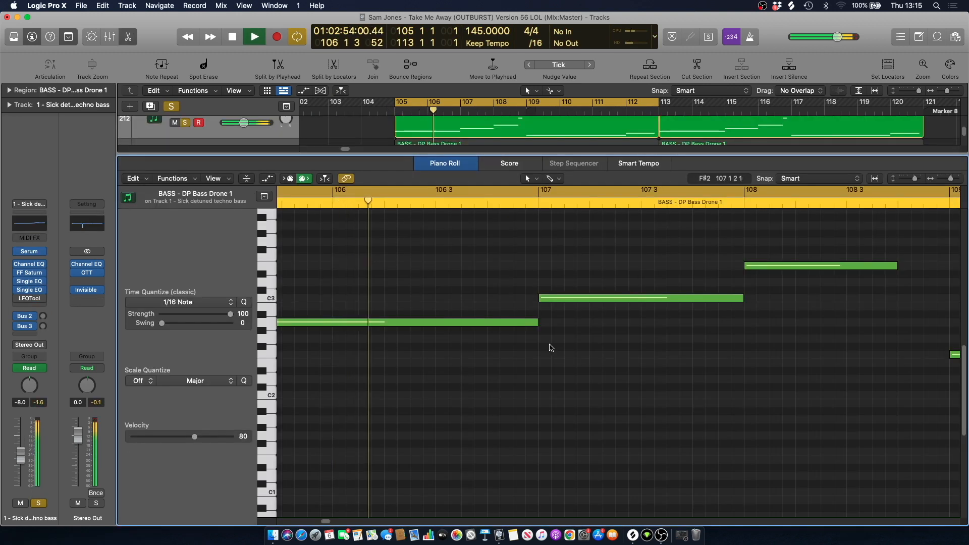
key(super+Left)
key(super+Left)
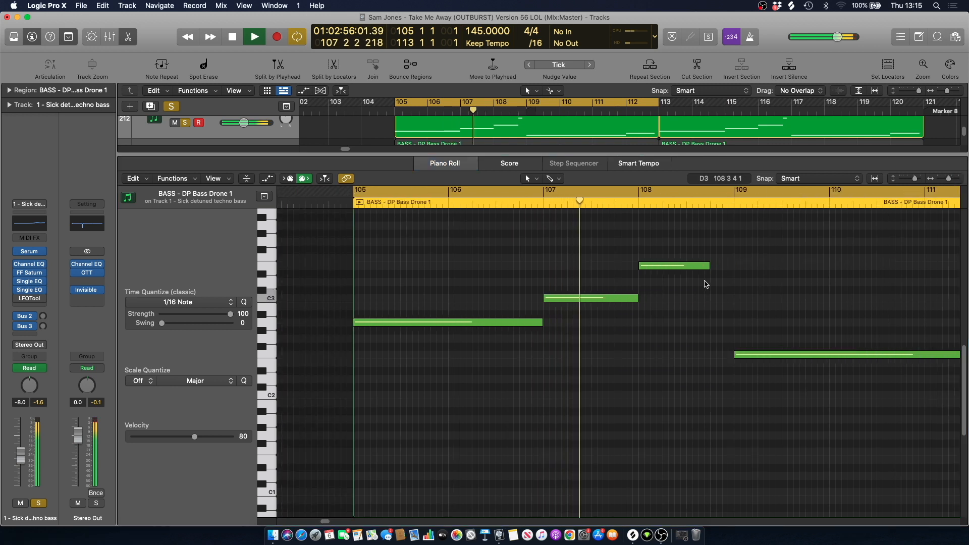
scroll(807, 250, up, 2)
key(super+Left)
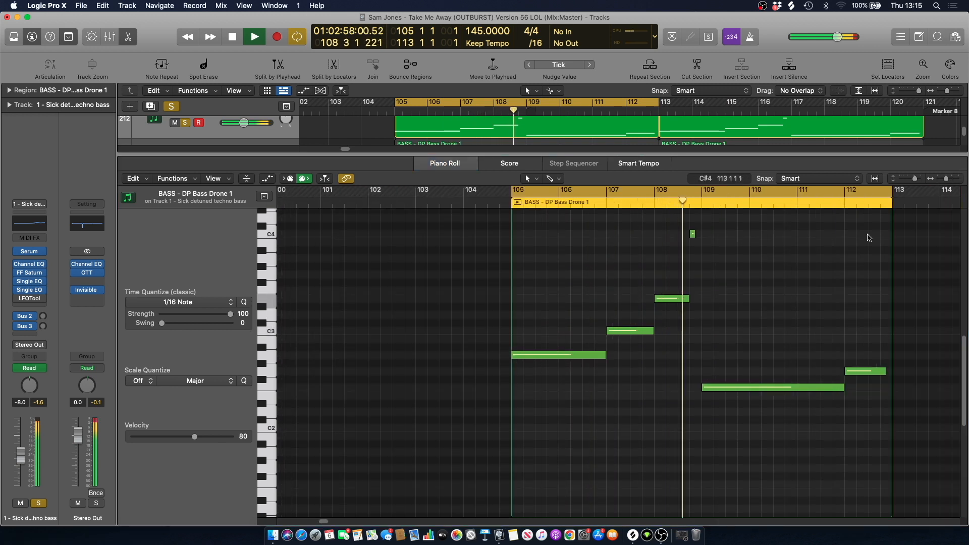
scroll(765, 259, up, 3)
scroll(762, 259, up, 5)
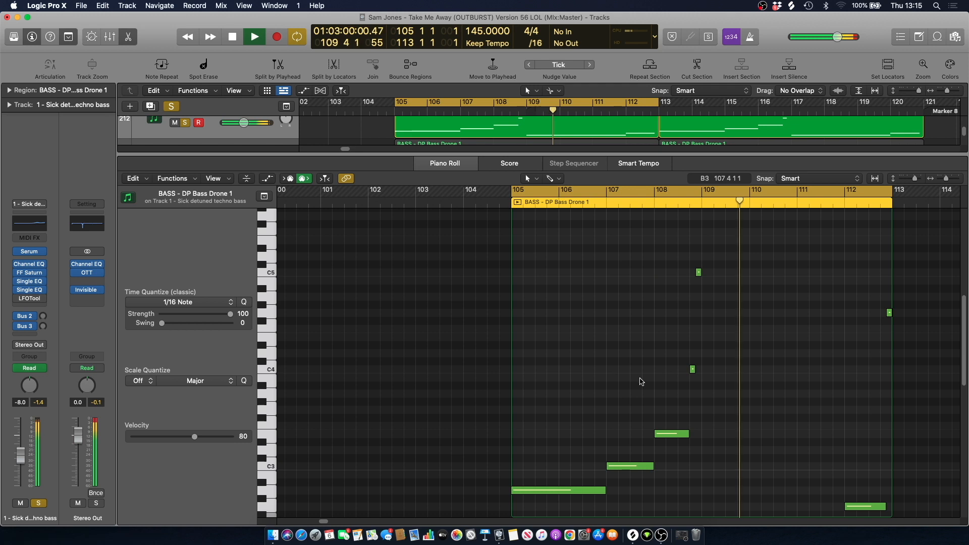
scroll(515, 422, right, 5)
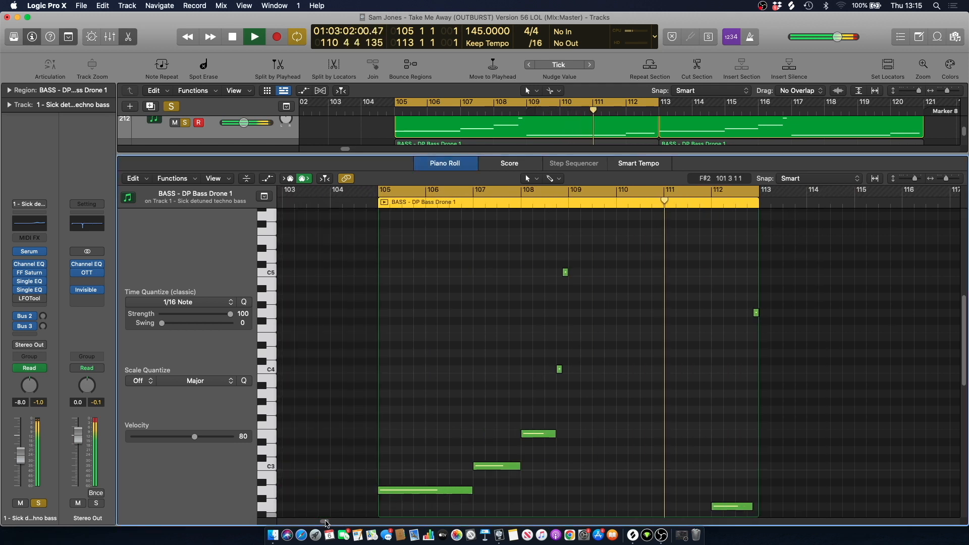
scroll(535, 364, down, 3)
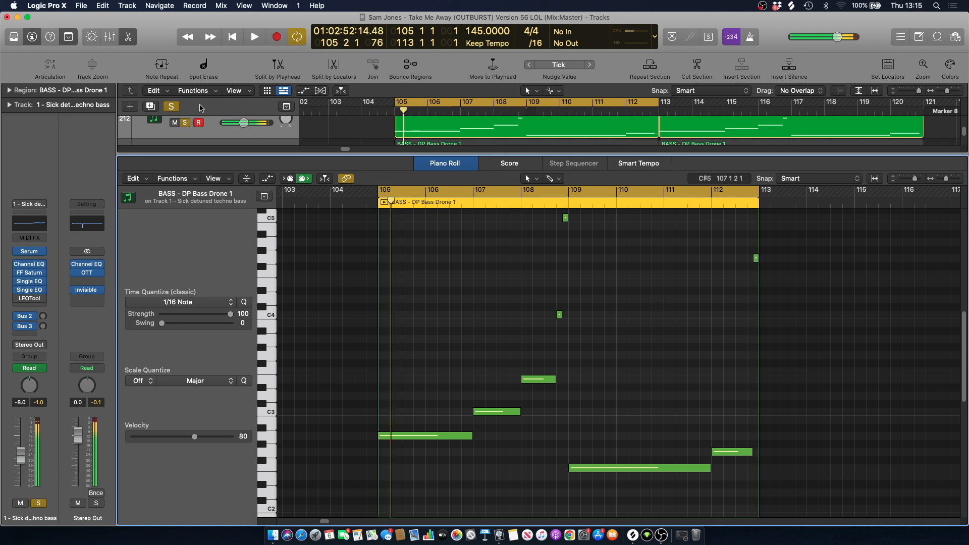
click(128, 38)
scroll(292, 212, up, 2)
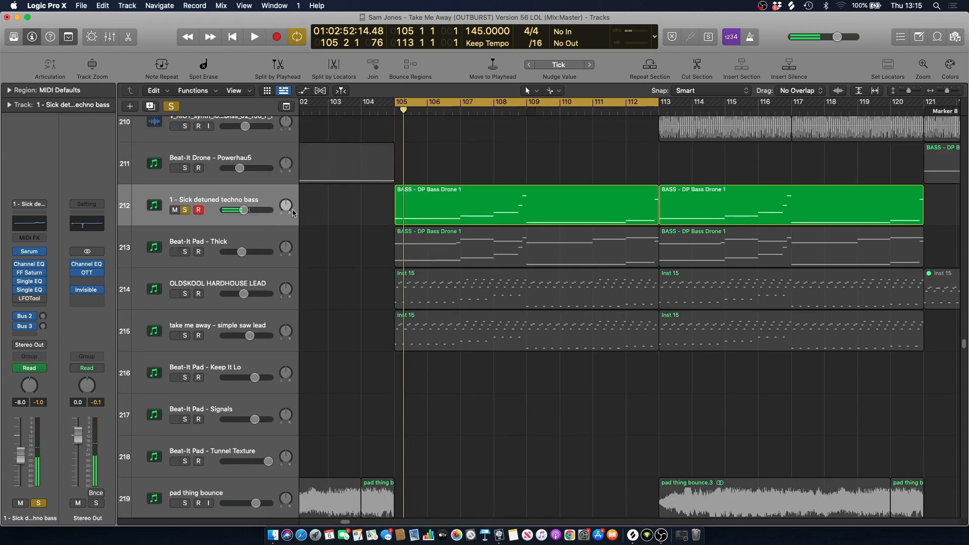
Solo Beat-It Pad - Thick instead of the techno bass, open its bar 105 region in the Piano Roll, and play it.
click(183, 210)
click(185, 252)
click(470, 245)
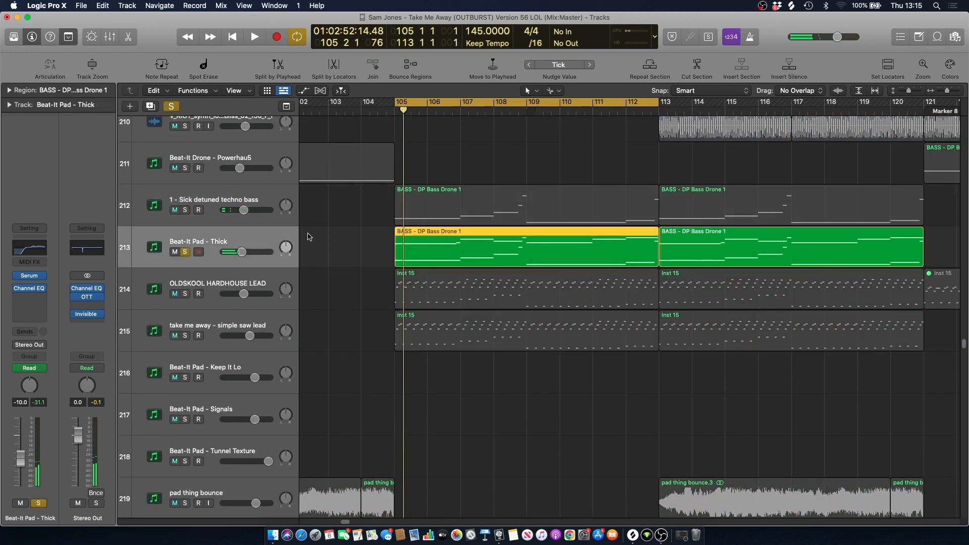
double_click(471, 244)
key(space)
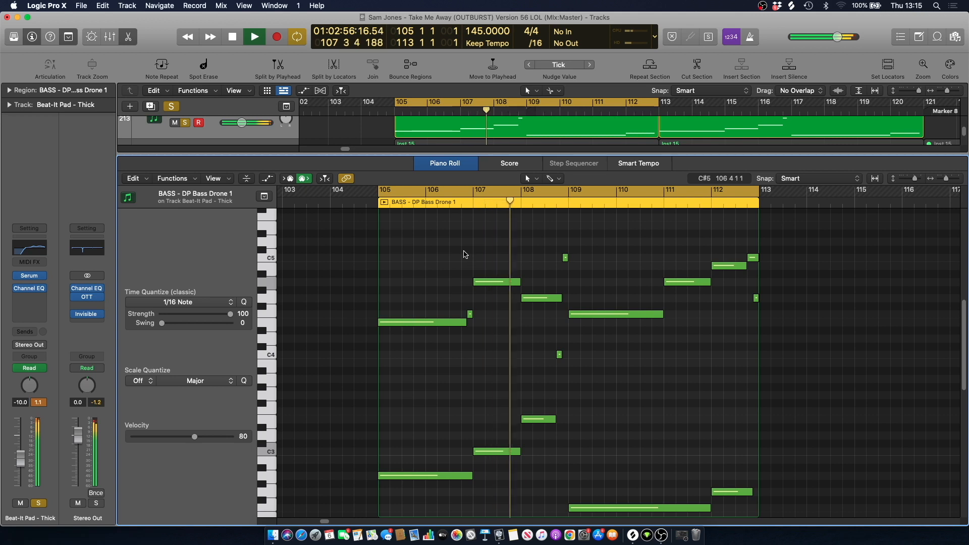
Examine the upper notes of the Beat-It Pad - Thick region, then close the Piano Roll, clear all solos and stop playback.
scroll(464, 253, up, 4)
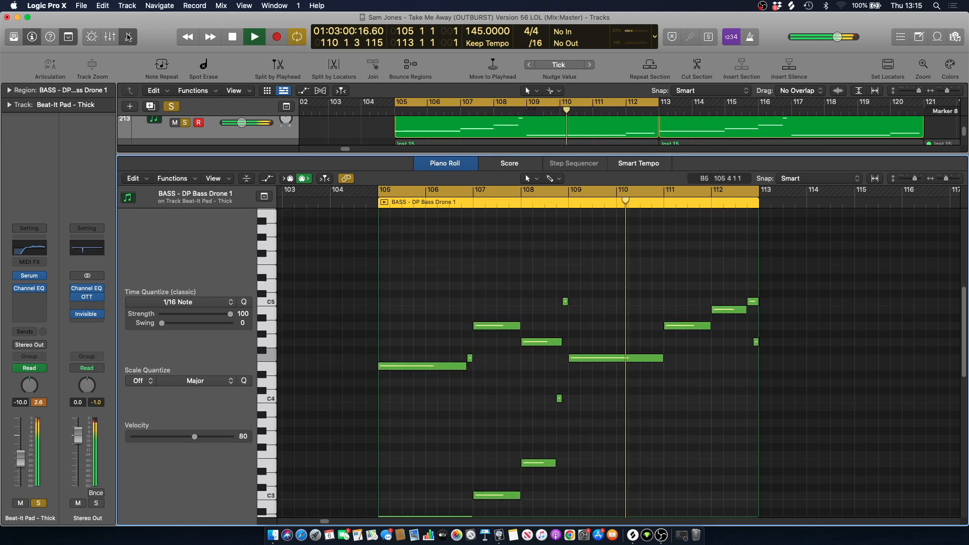
key(e)
click(184, 202)
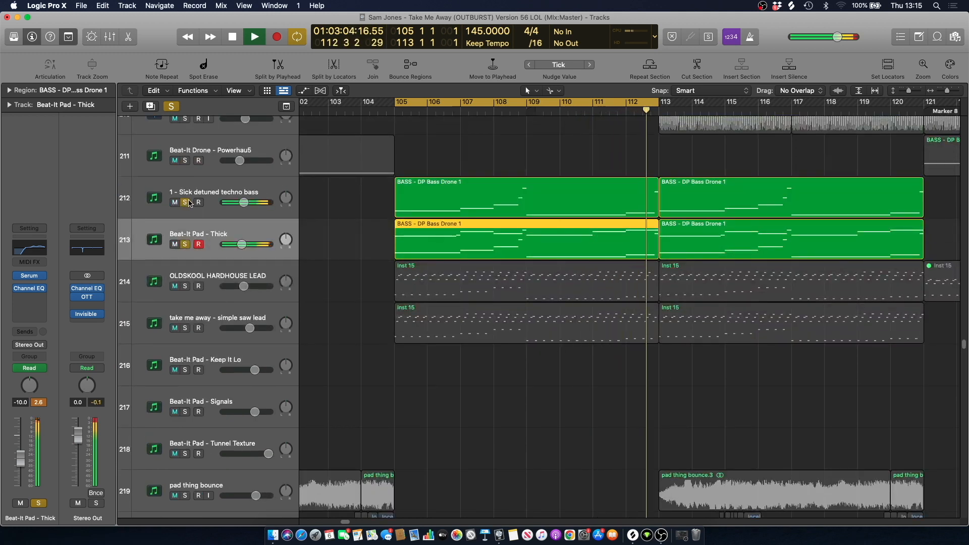
click(171, 106)
key(space)
click(333, 235)
Select and solo the take me away - simple saw lead track, and play it briefly in the cycle range.
click(225, 273)
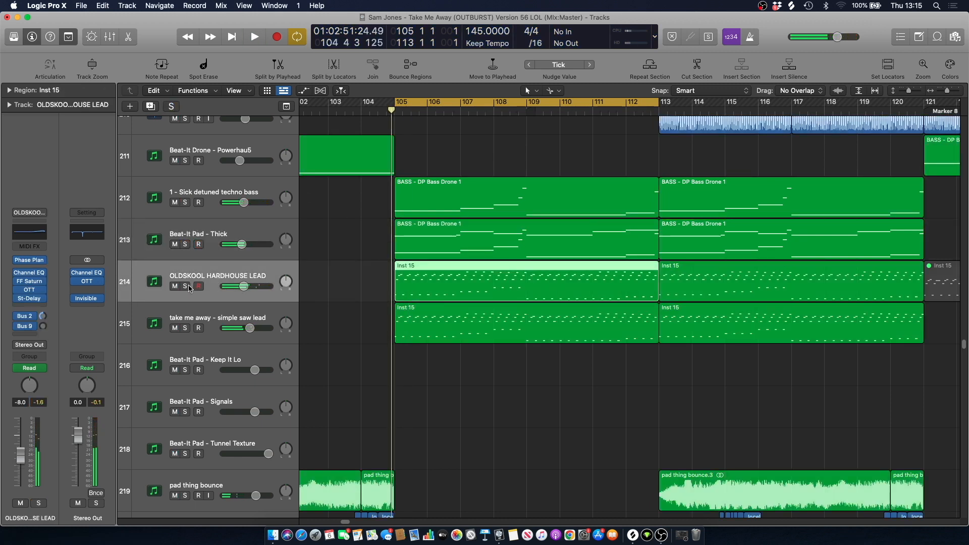
click(186, 286)
click(191, 286)
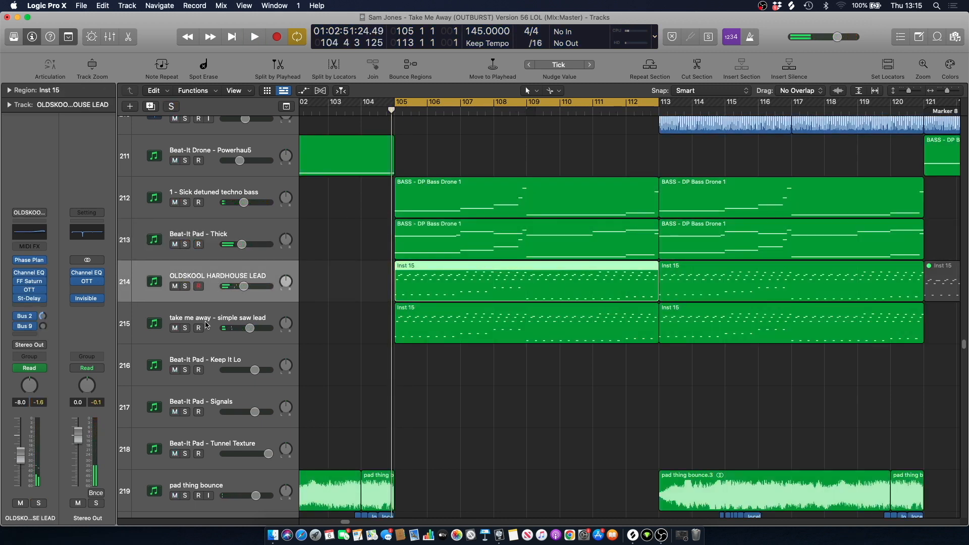
click(190, 332)
click(186, 329)
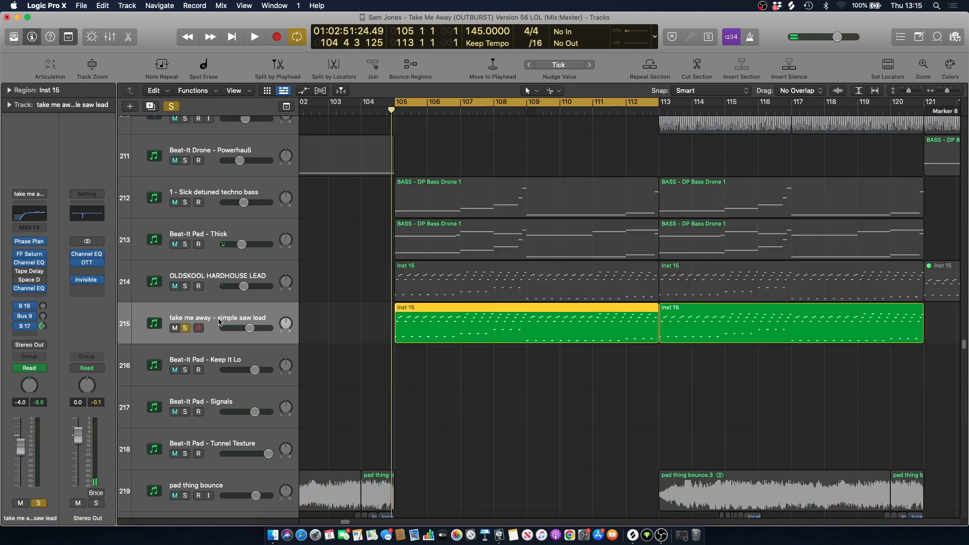
click(457, 134)
key(space)
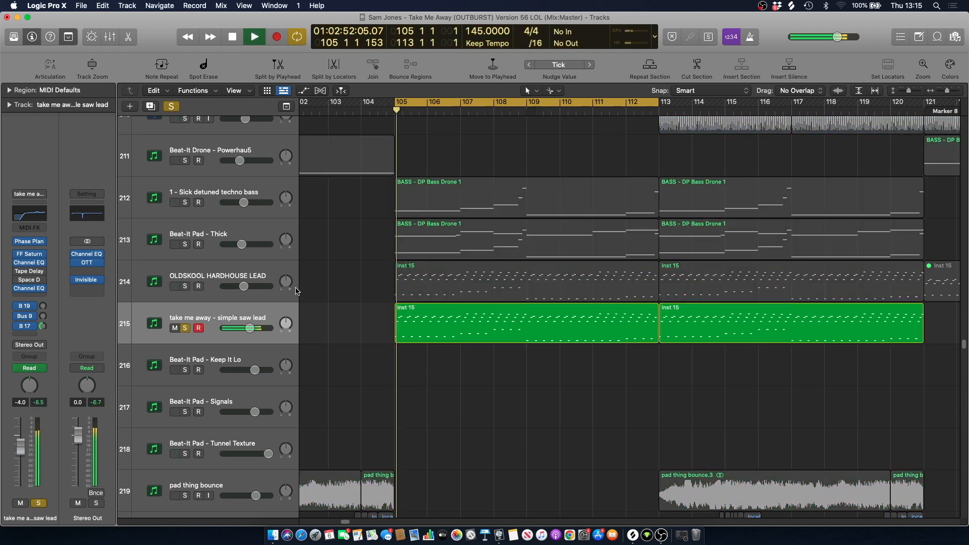
key(space)
Open the saw lead's bar 105 region in the Piano Roll, examine its notes enlarged during playback, then close the editor.
double_click(427, 325)
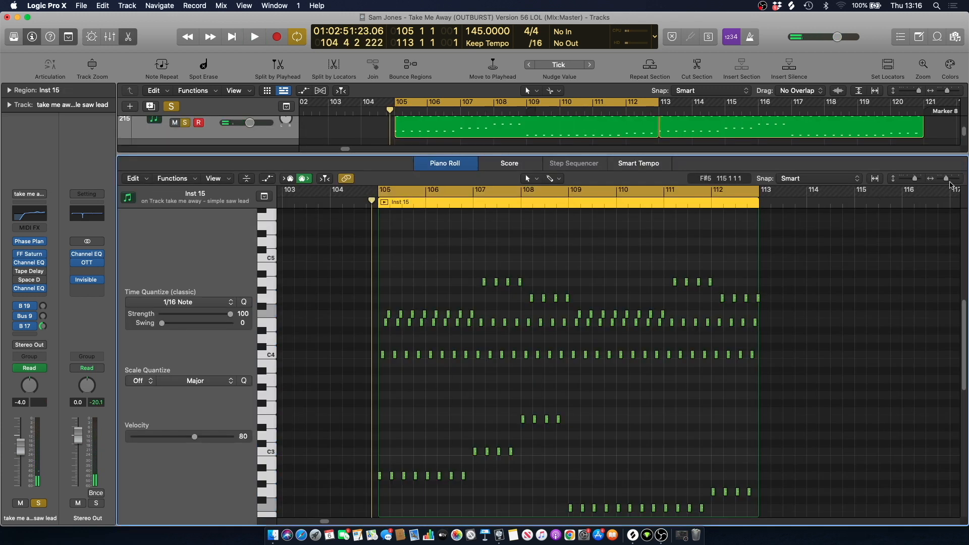
drag(947, 179, 949, 179)
drag(324, 520, 324, 521)
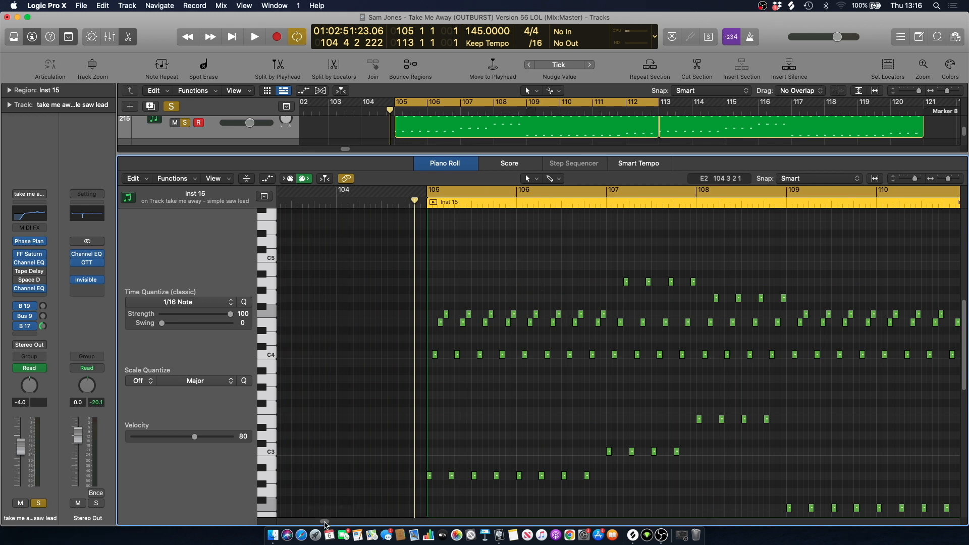
drag(324, 525, 326, 525)
key(space)
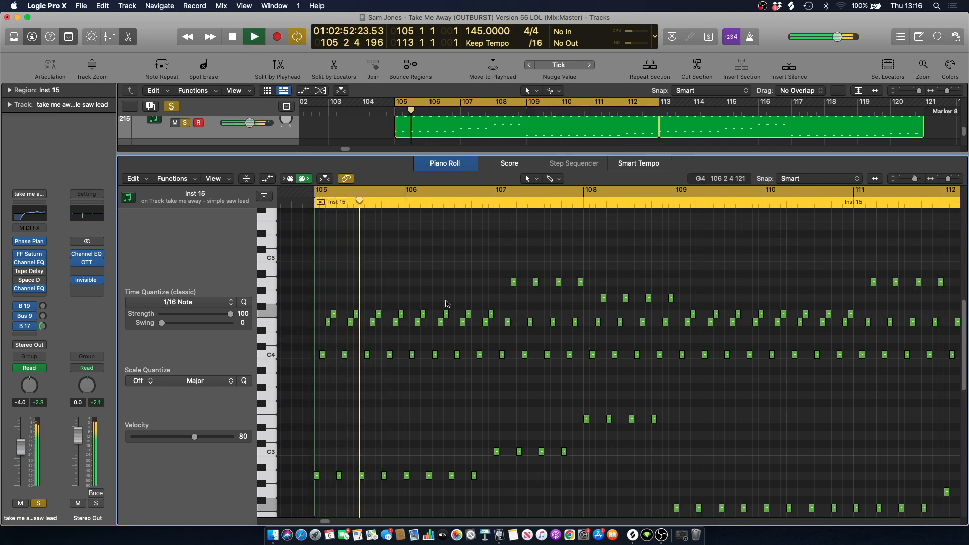
scroll(480, 285, down, 3)
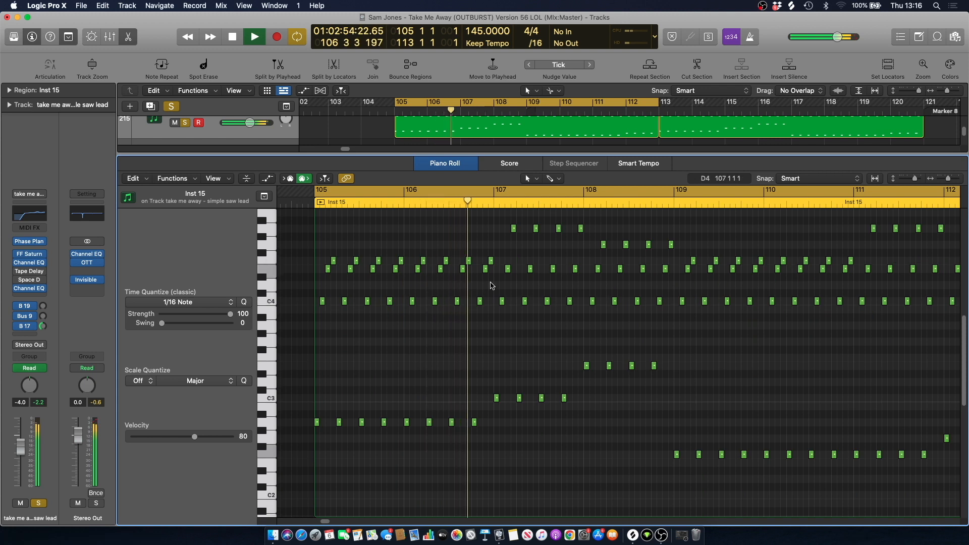
scroll(492, 286, up, 5)
drag(325, 525, 325, 525)
scroll(592, 293, down, 5)
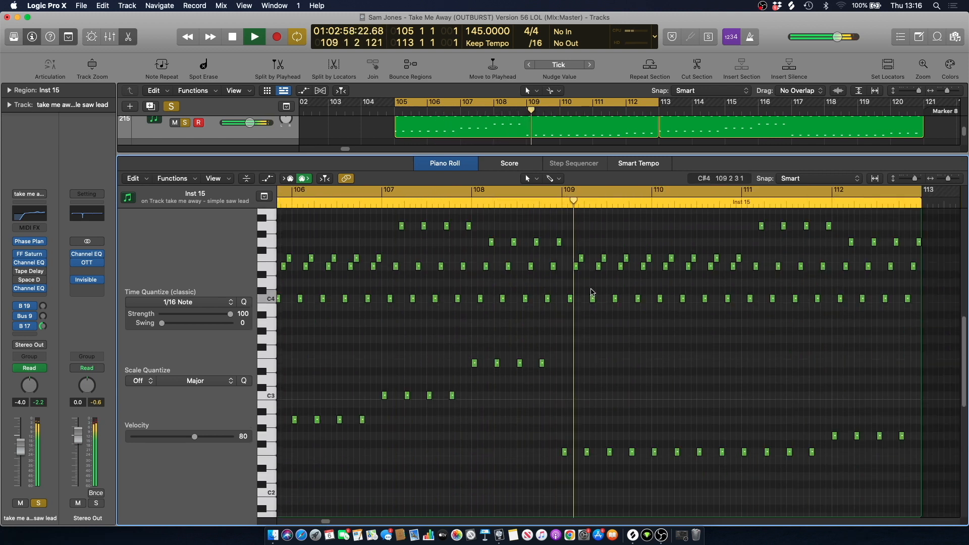
scroll(592, 282, up, 2)
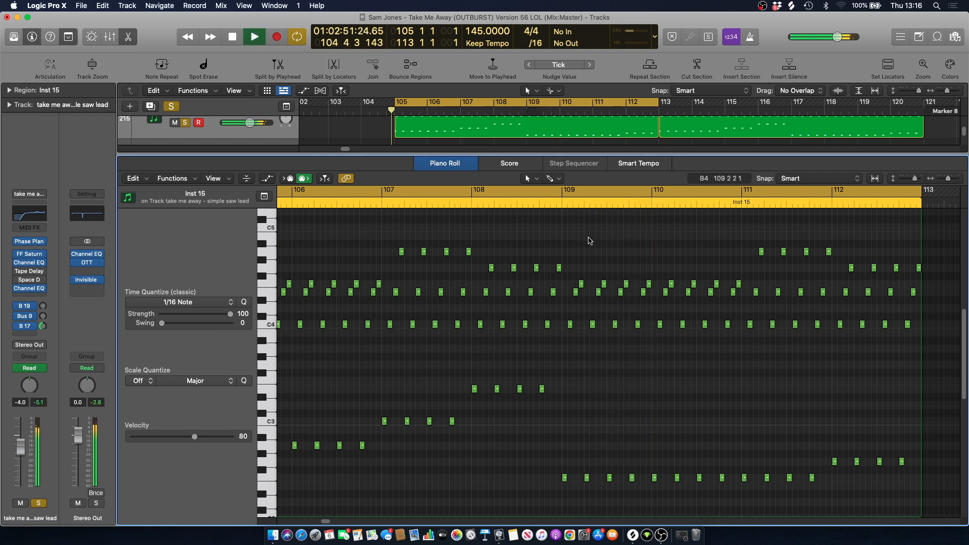
click(130, 37)
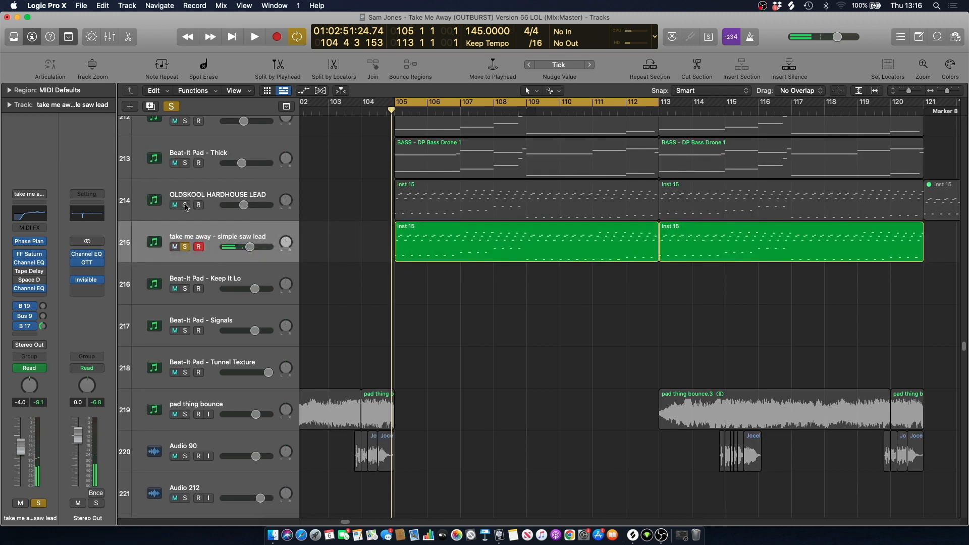
Solo OLDSKOOL HARDHOUSE LEAD instead of the simple saw lead, and play it in the cycle range.
click(185, 205)
click(185, 247)
click(229, 193)
key(space)
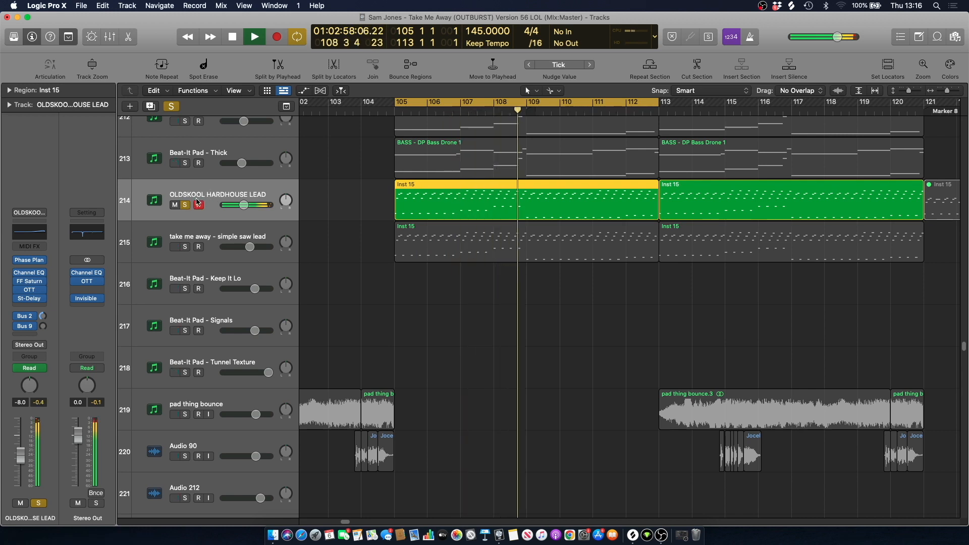
key(space)
key(space)
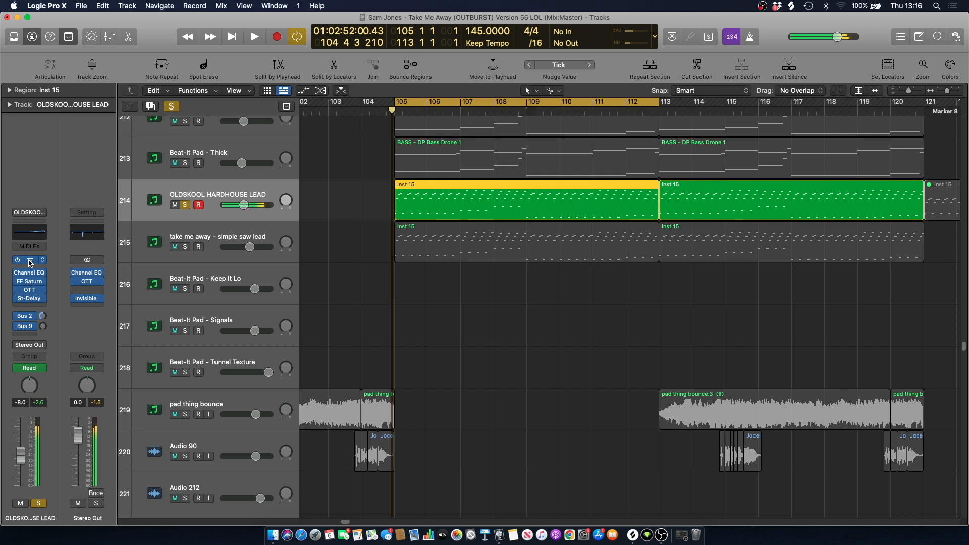
View the Phase Plant instrument on OLDSKOOL HARDHOUSE LEAD, then close it and unsolo the track.
click(30, 260)
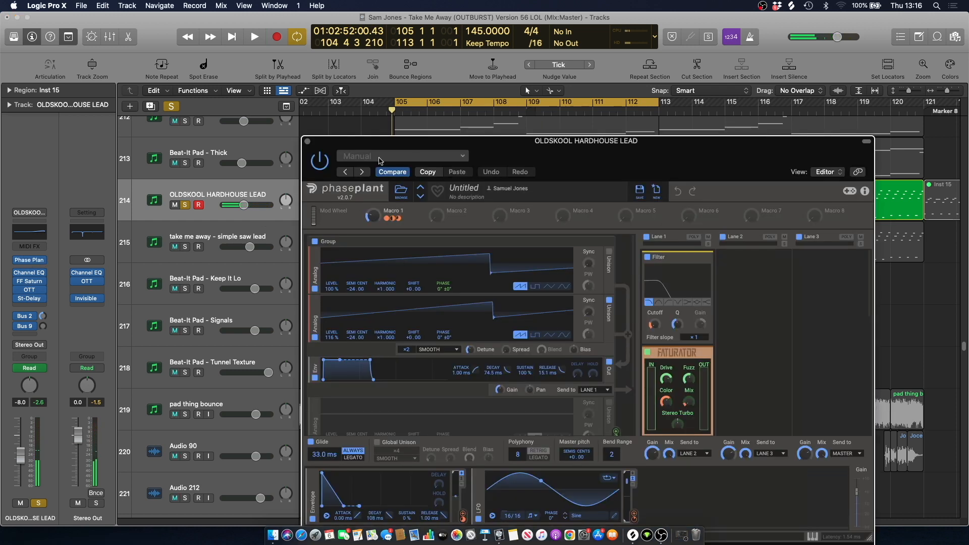
click(308, 142)
click(185, 205)
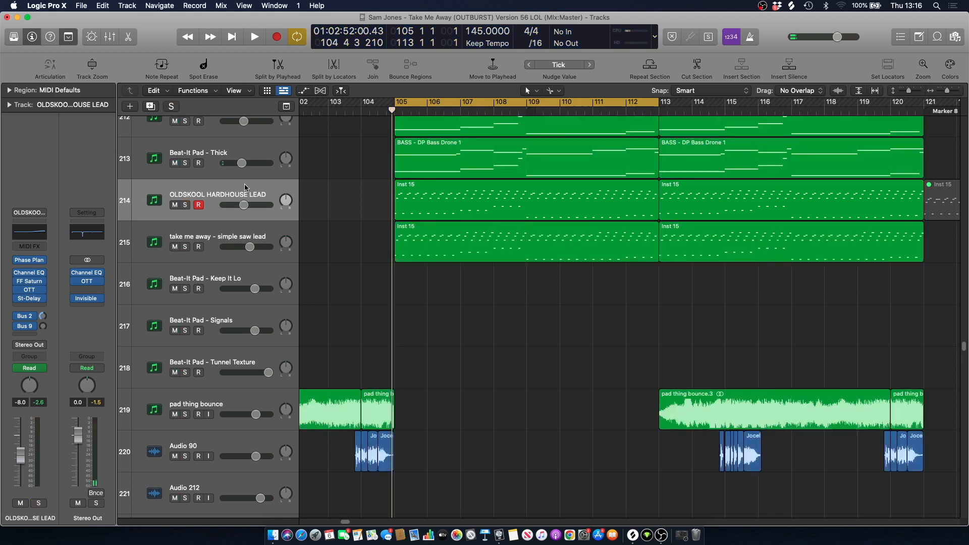
scroll(343, 174, up, 2)
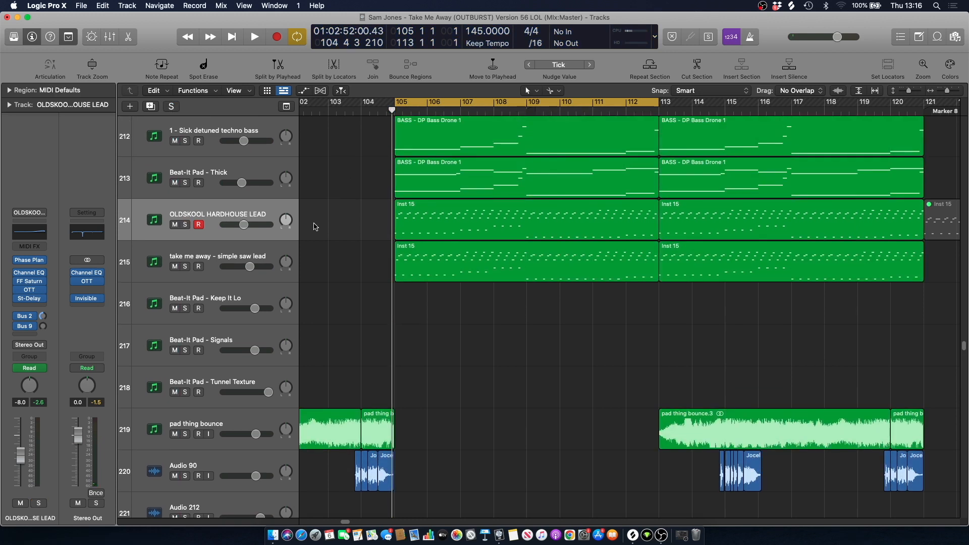
click(267, 248)
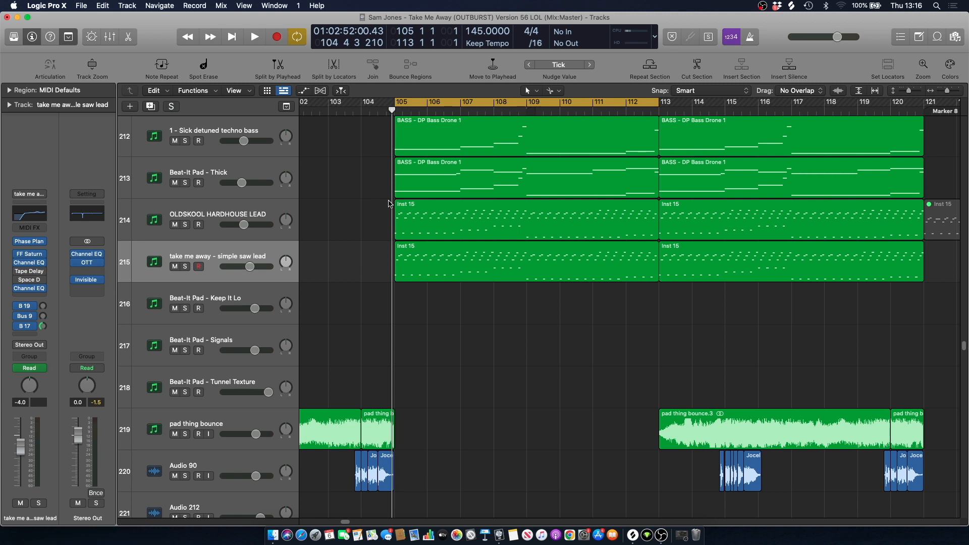
scroll(390, 204, down, 1)
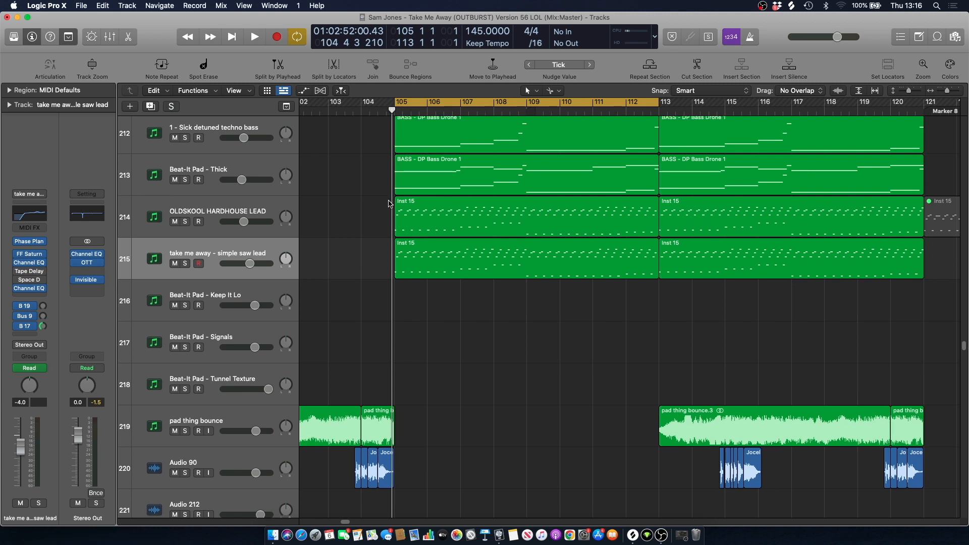
scroll(381, 236, up, 5)
scroll(380, 236, down, 5)
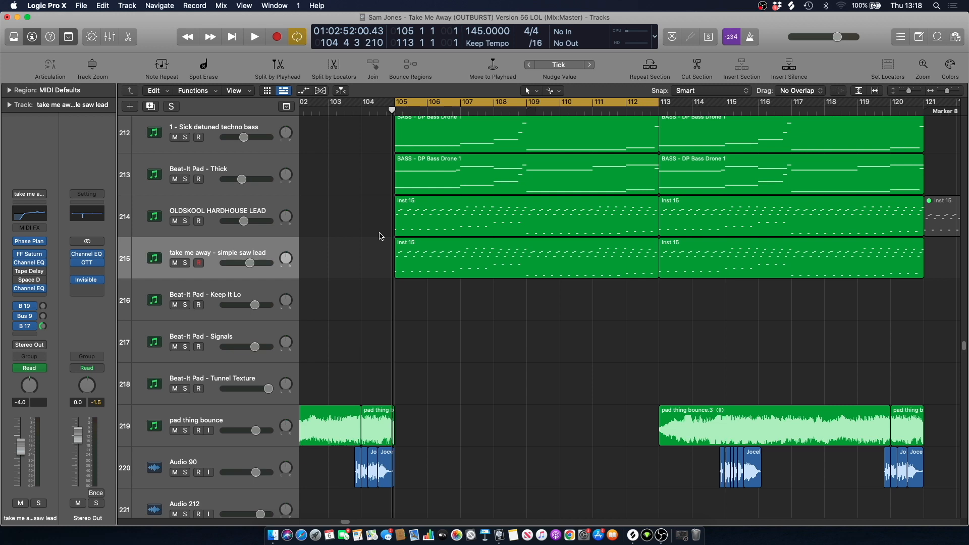
Turn off the cycle range and play from bar 105, first with OLDSKOOL HARDHOUSE LEAD soloed and then with all tracks.
click(419, 100)
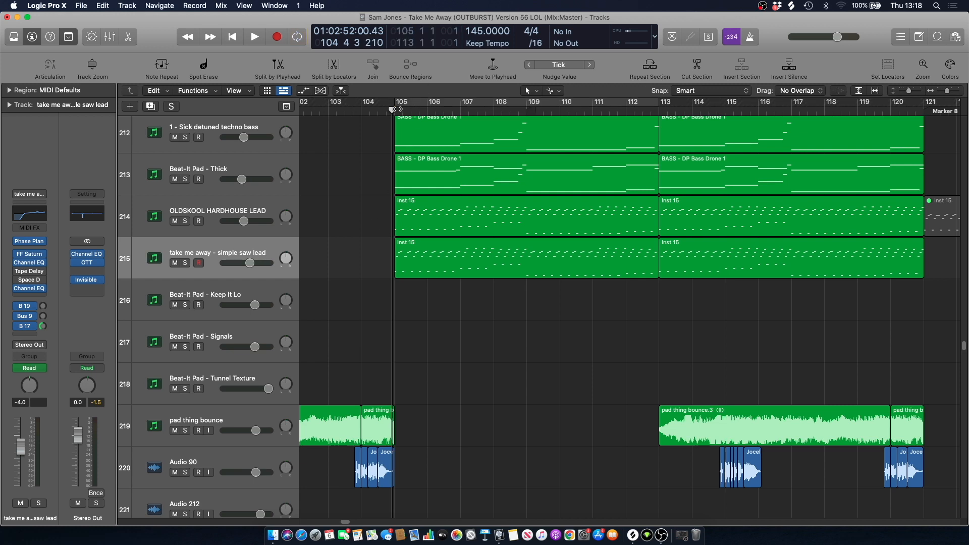
click(244, 254)
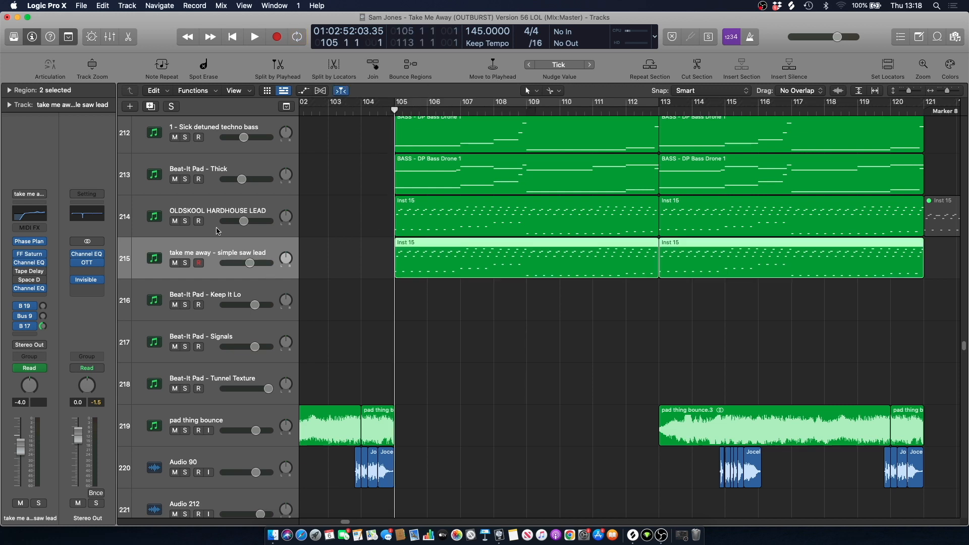
click(186, 221)
key(space)
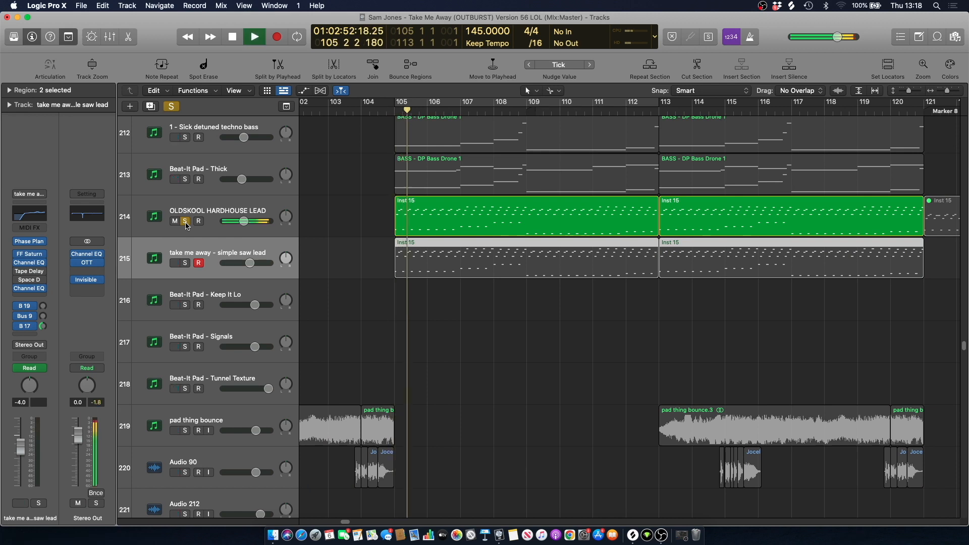
click(186, 222)
key(space)
key(space)
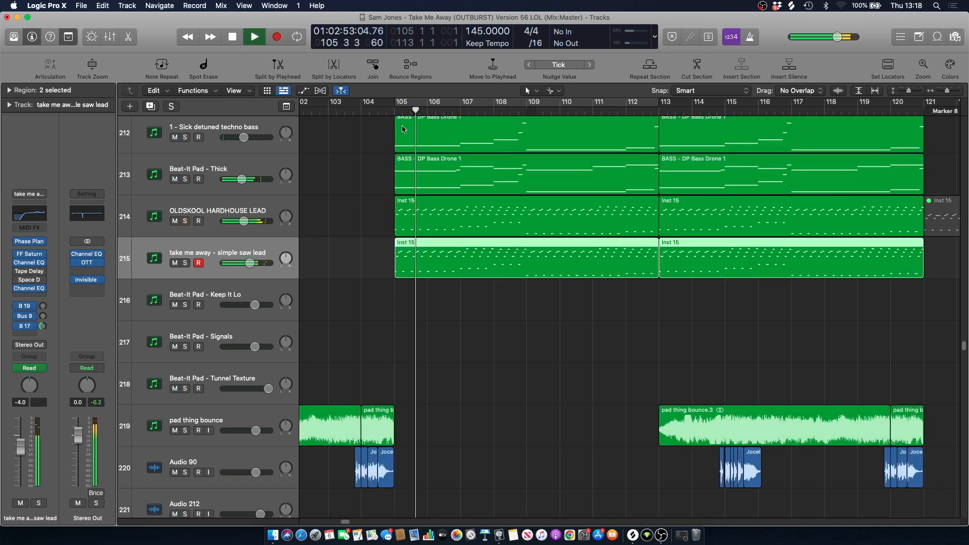
key(space)
Find the Alodyian Flute track further down the arrangement, select it and solo it.
click(364, 263)
scroll(422, 279, down, 15)
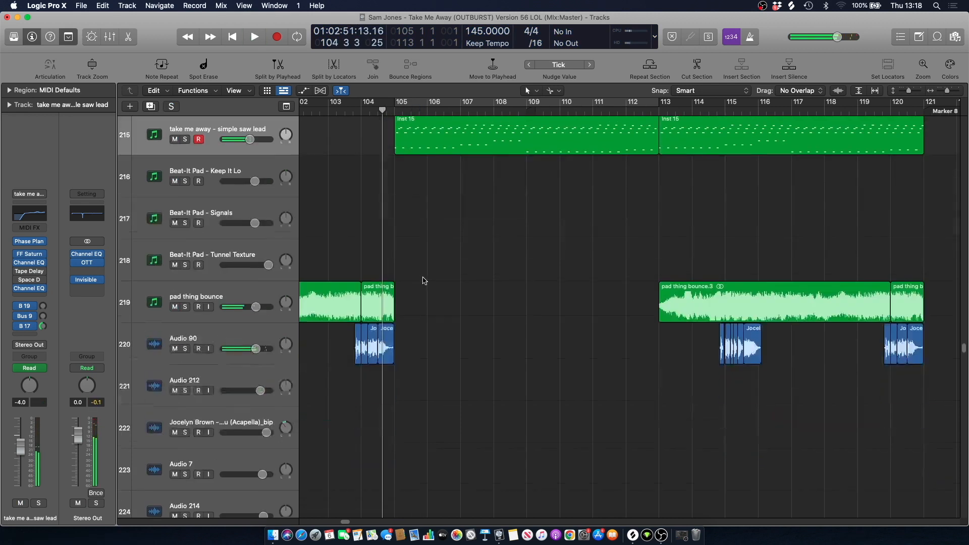
scroll(424, 281, down, 20)
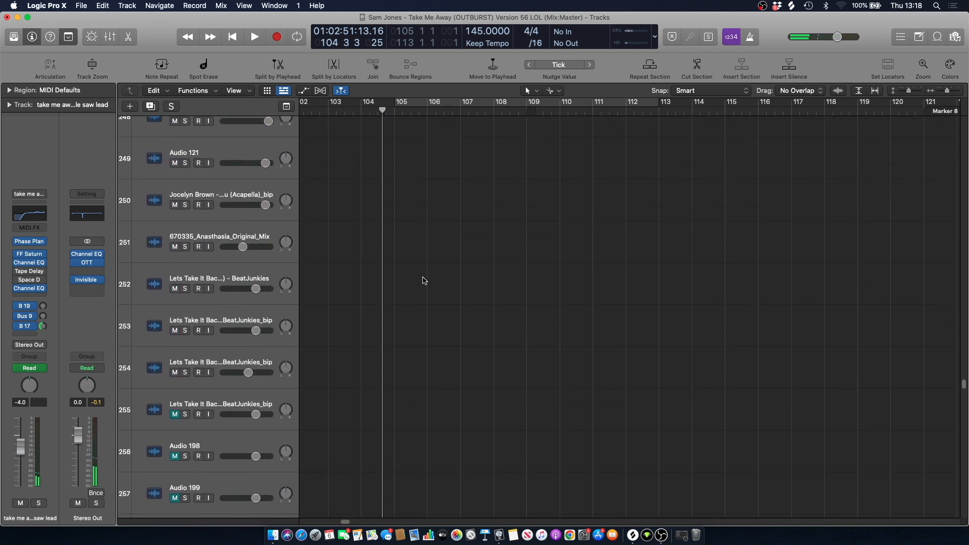
scroll(424, 282, up, 3)
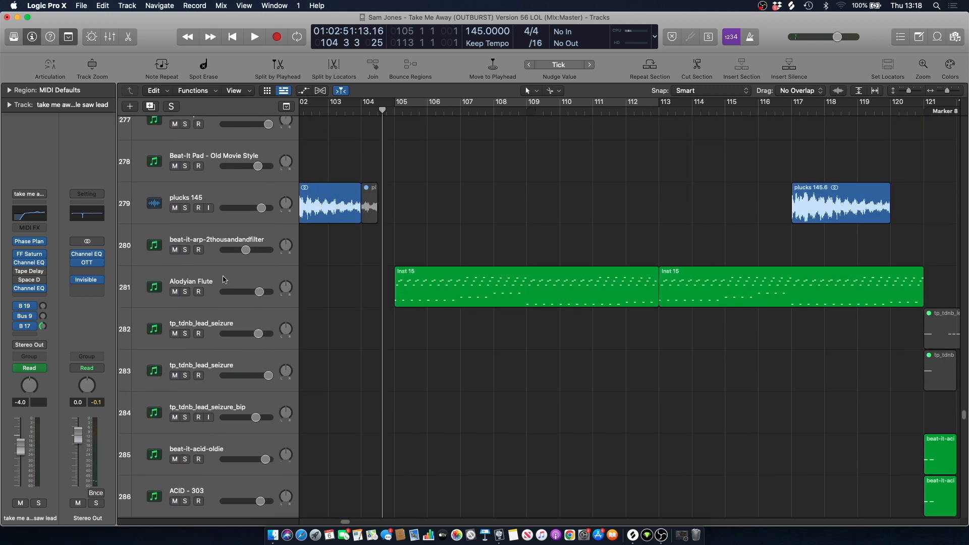
click(204, 286)
click(185, 292)
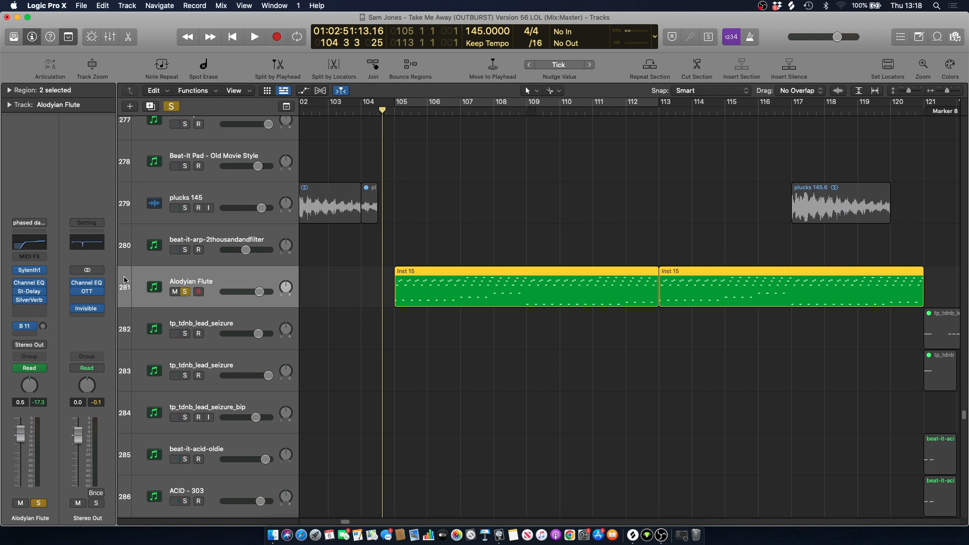
View the Alodyian Flute's Sylenth1 instrument while its part plays, then close the plugin and stop playback.
click(32, 272)
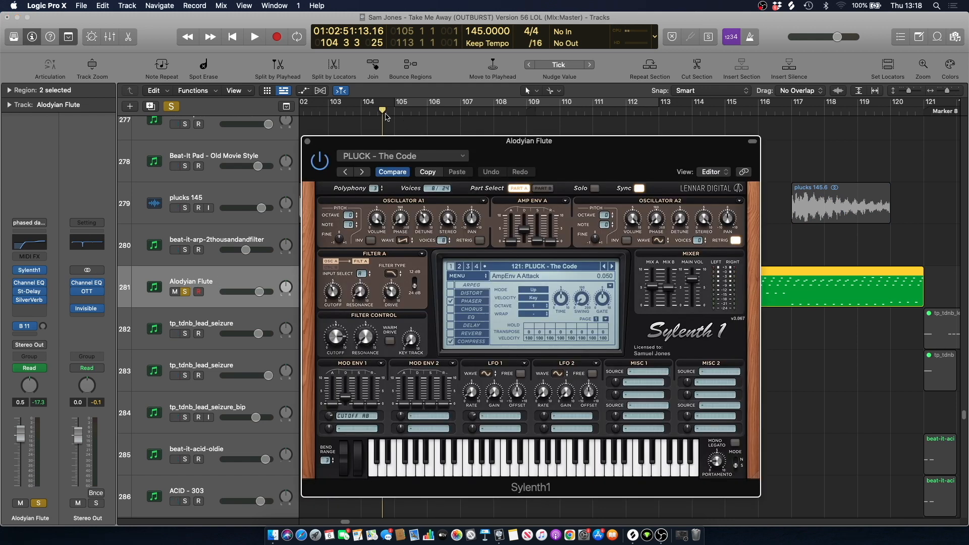
key(space)
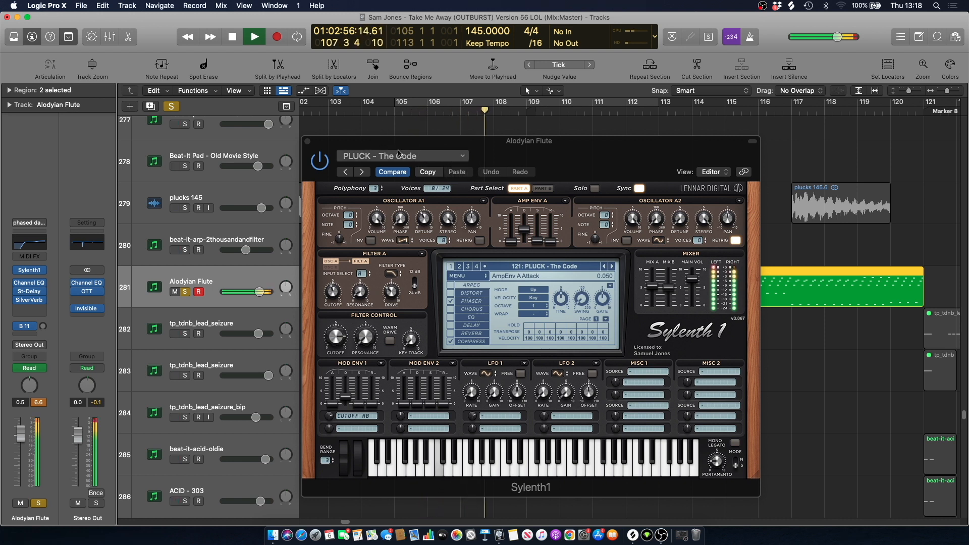
click(308, 141)
key(space)
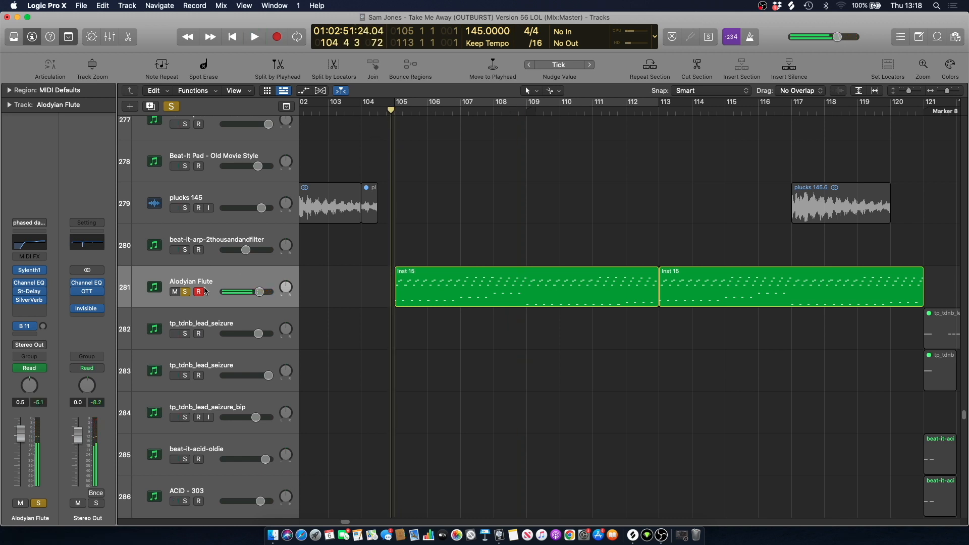
Unsolo Alodyian Flute, briefly play the full mix, and place the playhead midway through bar 104.
key(s)
key(space)
key(space)
click(370, 110)
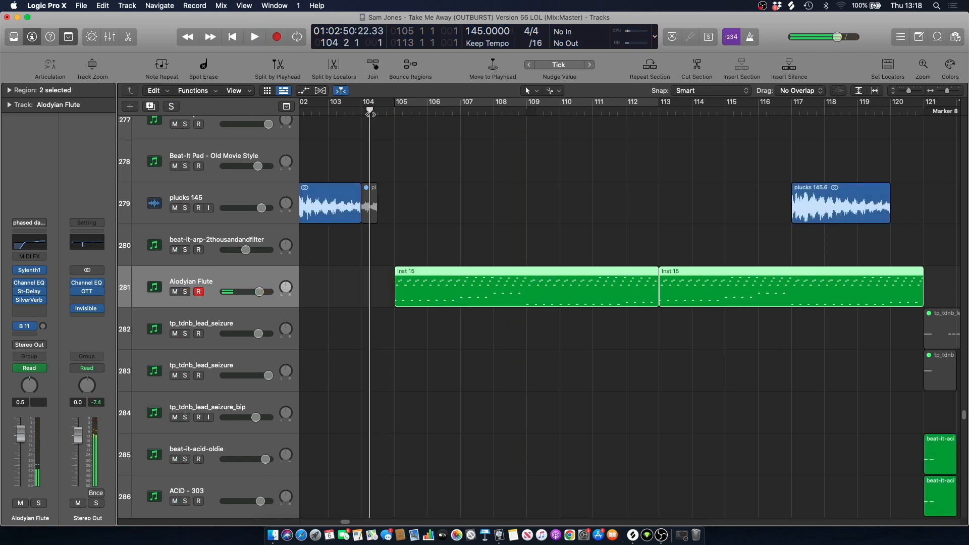
click(378, 110)
scroll(399, 186, up, 10)
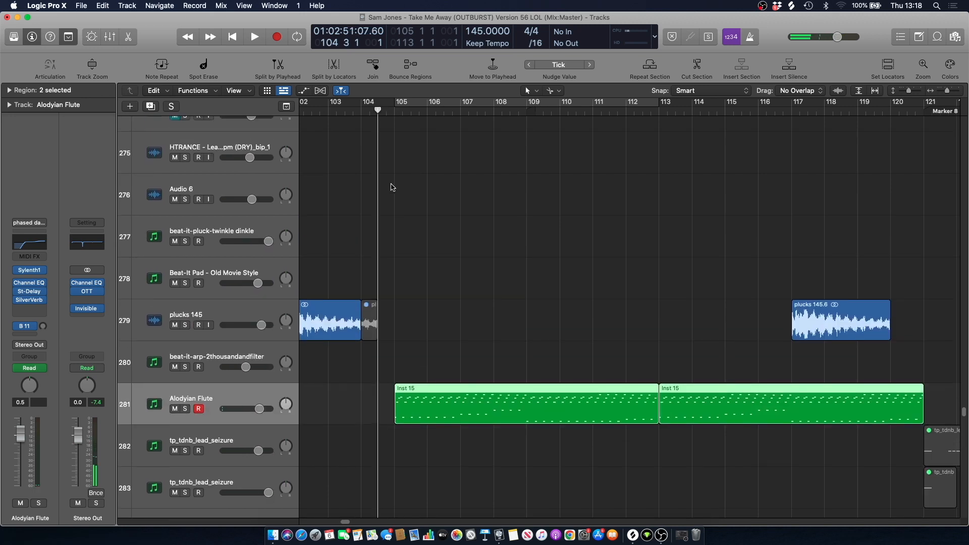
scroll(399, 205, up, 20)
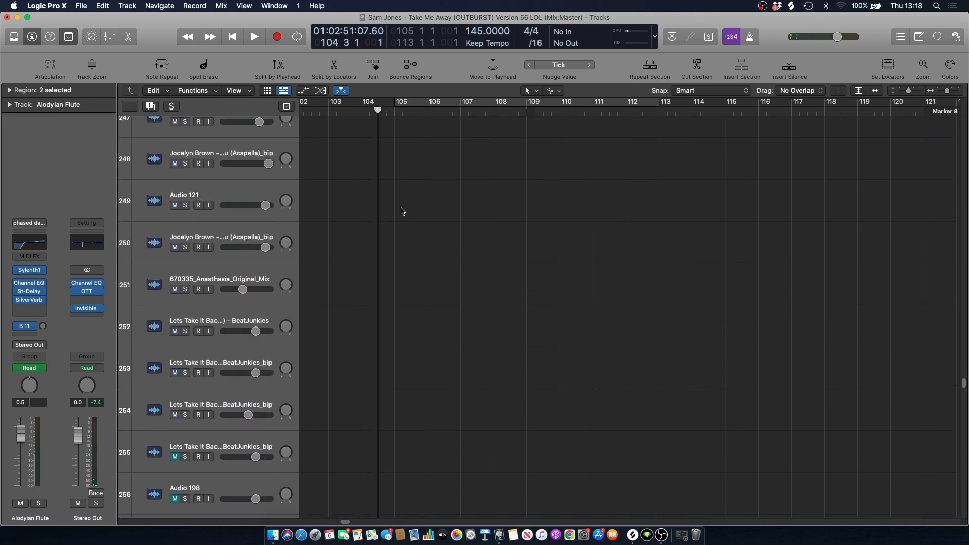
Go back to the bass and lead tracks and play the full mix from bar 108.
scroll(402, 212, up, 12)
click(493, 173)
scroll(459, 300, down, 4)
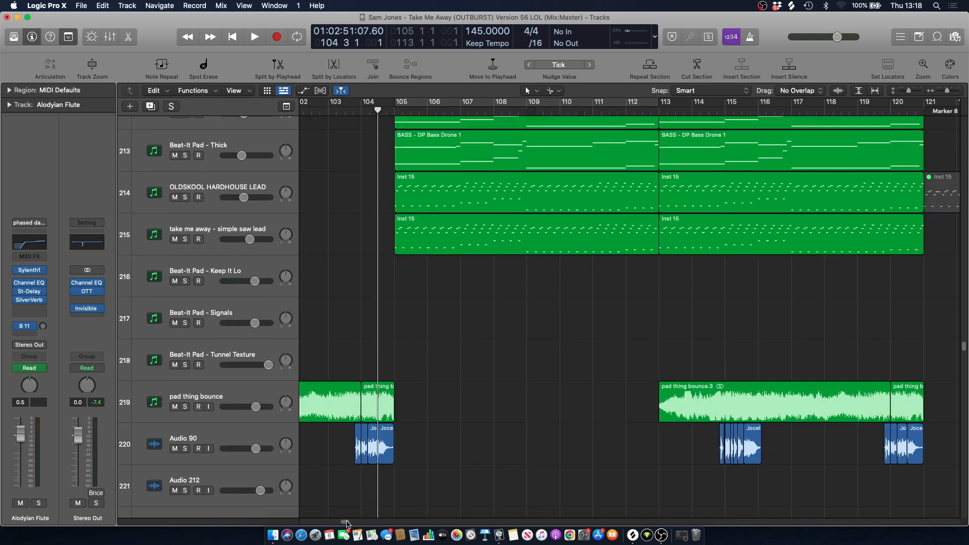
scroll(515, 247, right, 4)
click(372, 110)
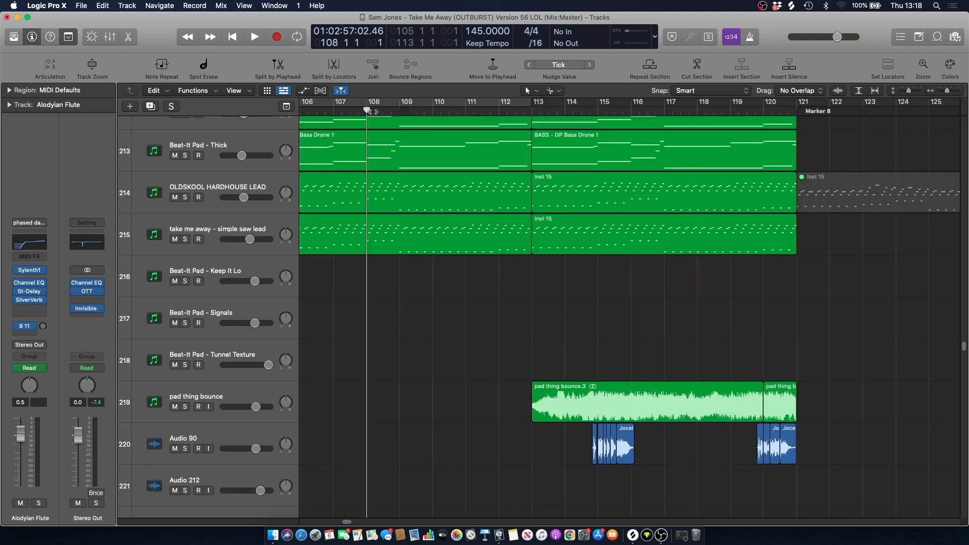
scroll(405, 148, up, 2)
key(space)
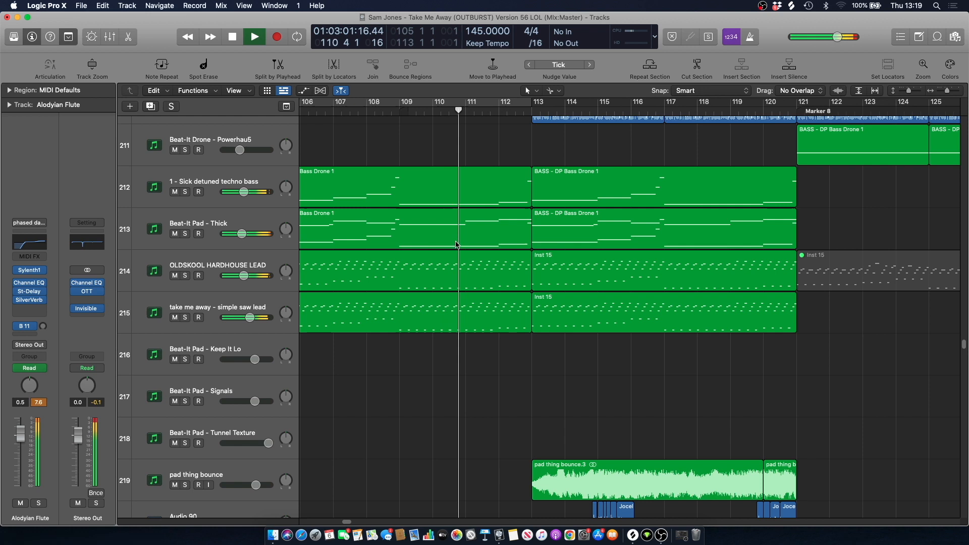
key(space)
Play the lead-in to bar 105 with all tracks and place the playhead near the end of bar 104.
key(space)
key(space)
drag(345, 523, 343, 523)
click(431, 112)
key(space)
key(space)
click(416, 111)
click(427, 111)
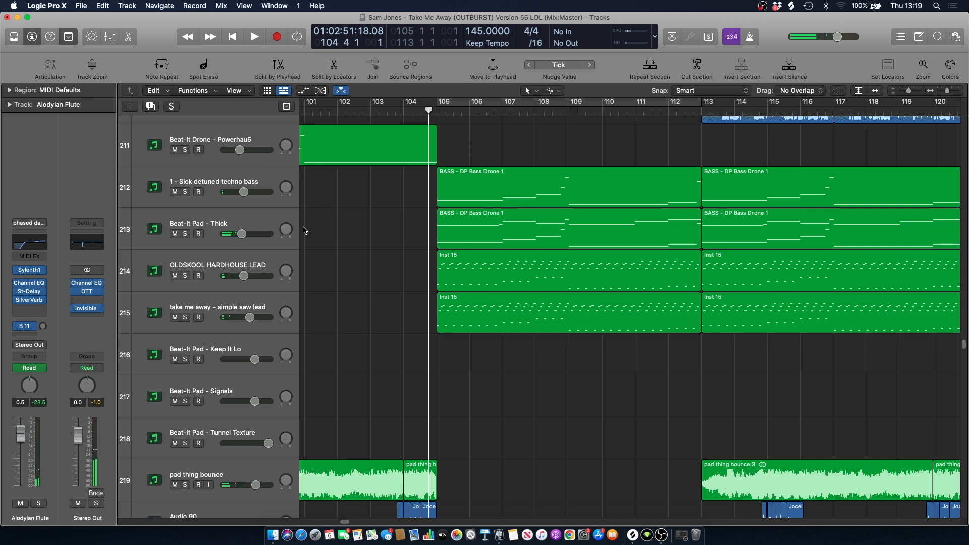
Mute Beat-It Pad - Thick and OLDSKOOL HARDHOUSE LEAD, and play the remaining tracks from bar 105.
click(175, 234)
click(433, 112)
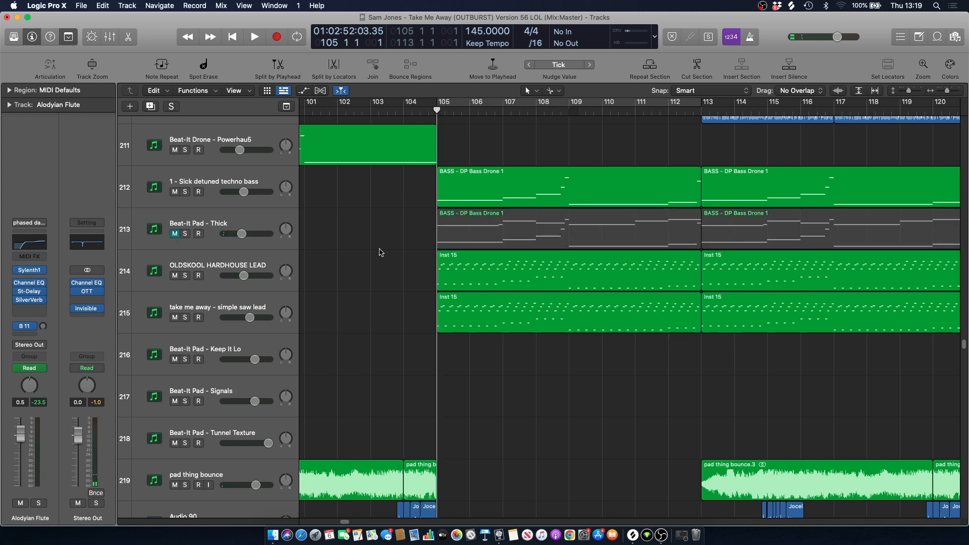
click(175, 277)
key(space)
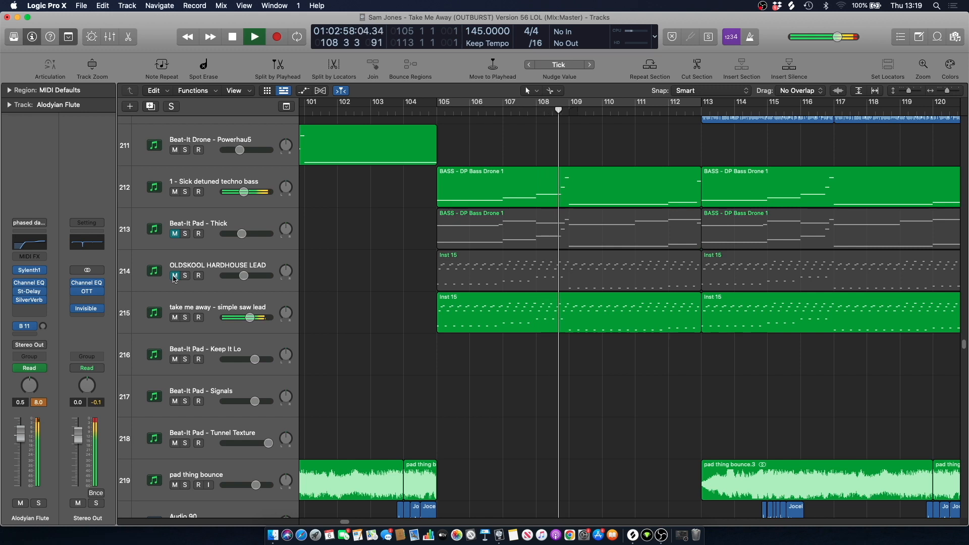
key(space)
Unmute OLDSKOOL HARDHOUSE LEAD and Beat-It Pad - Thick, and return the playhead to bar 105.
click(174, 276)
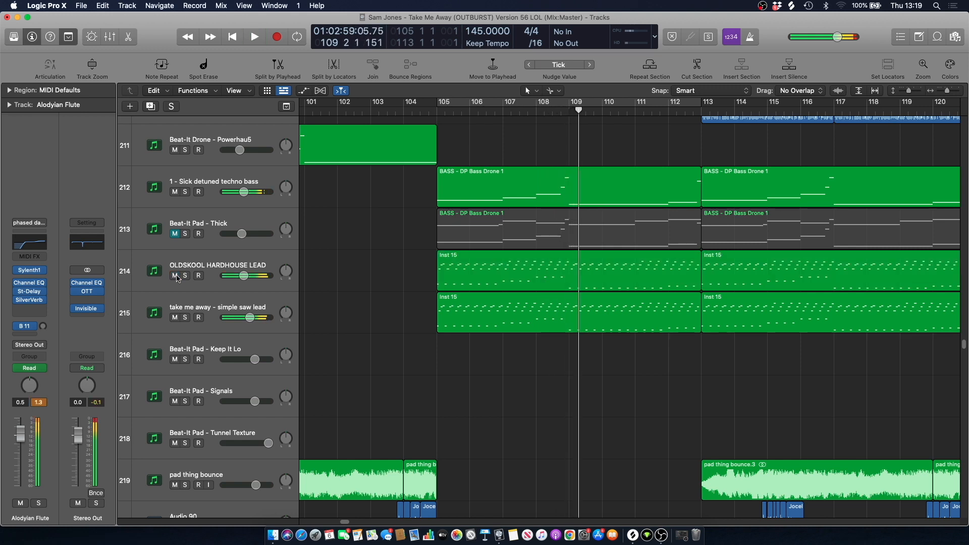
click(420, 105)
key(space)
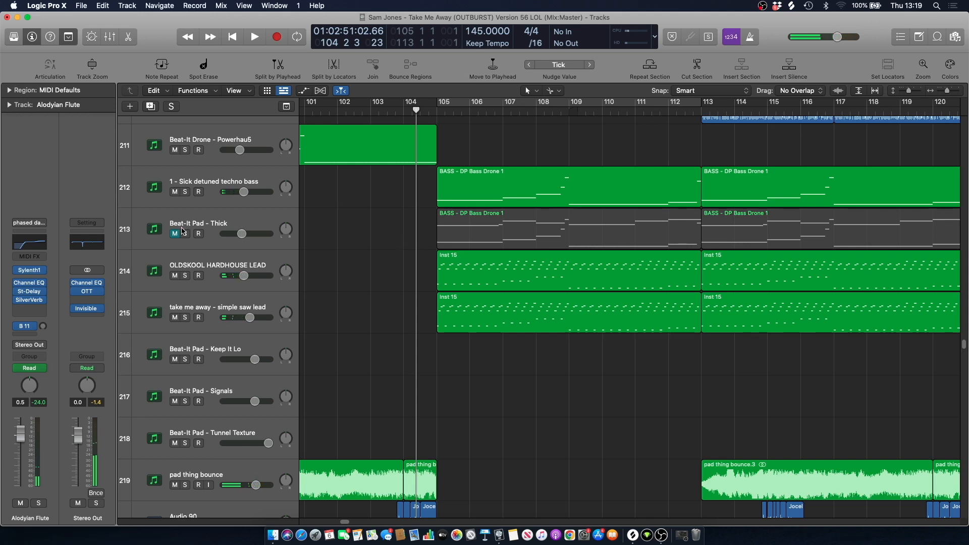
click(175, 233)
click(227, 222)
click(437, 110)
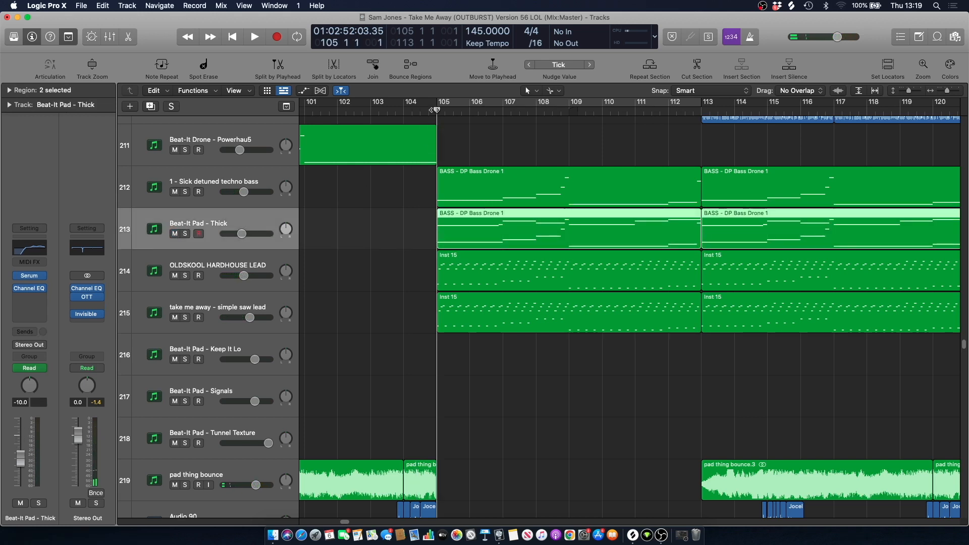
click(397, 228)
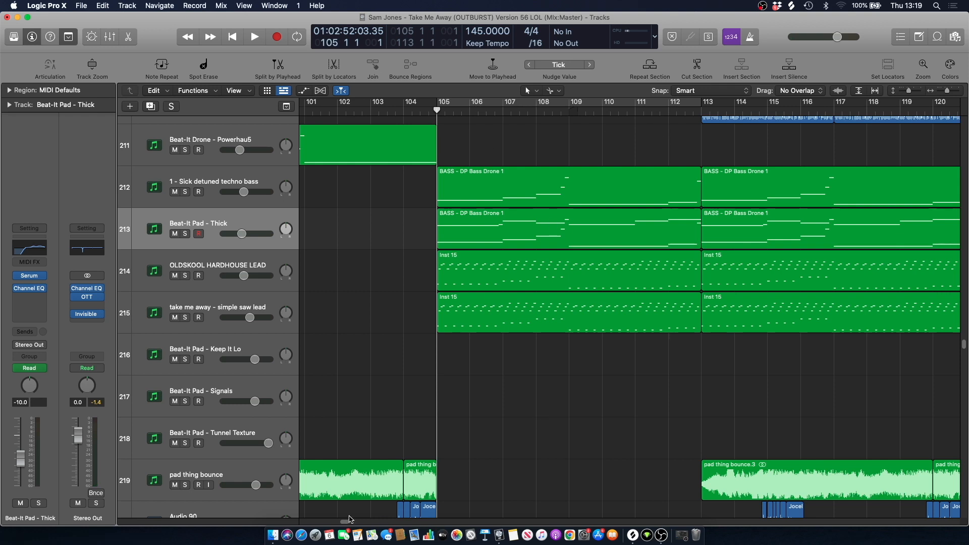
Play the full mix from bar 110 into the bar 113 section and find the V_RIOT synth loop track.
drag(347, 522, 349, 522)
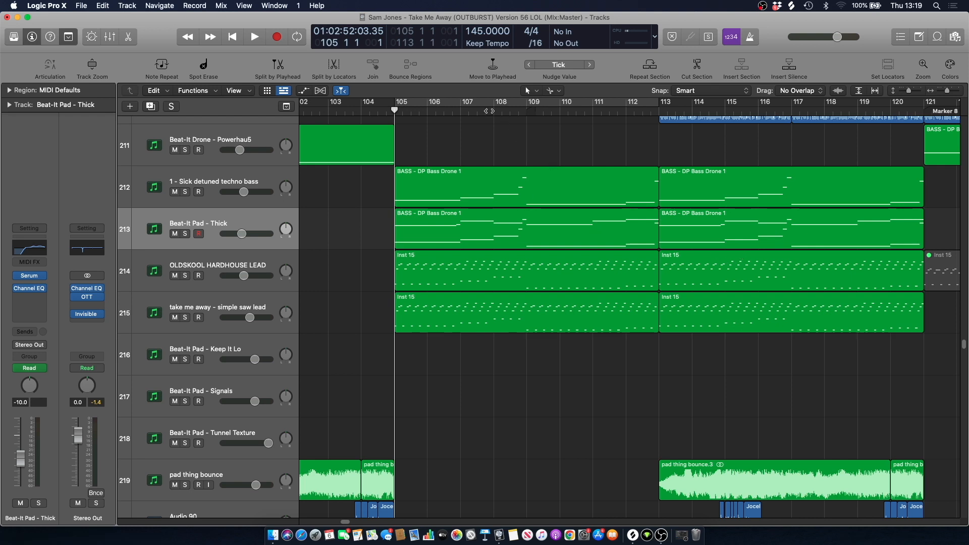
click(508, 112)
drag(510, 111, 583, 110)
key(space)
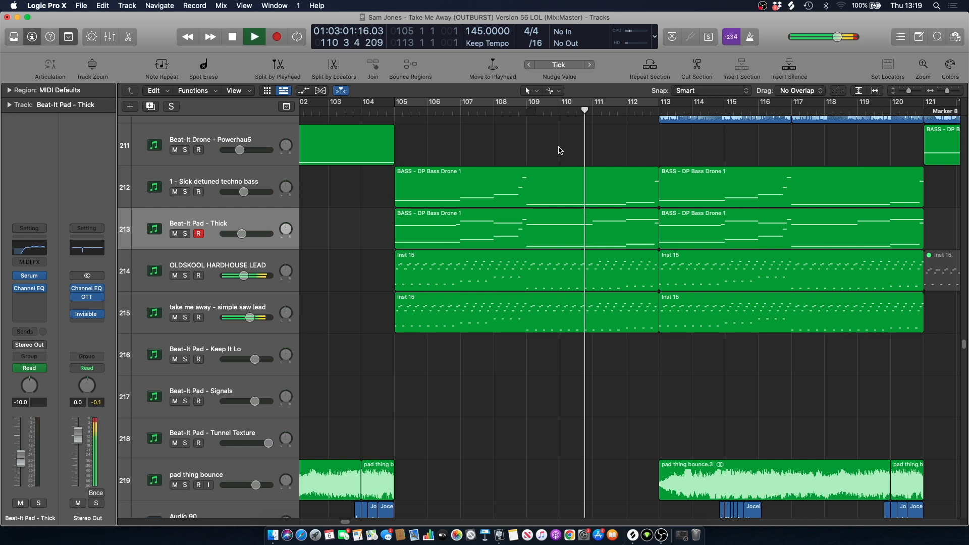
drag(345, 522, 349, 522)
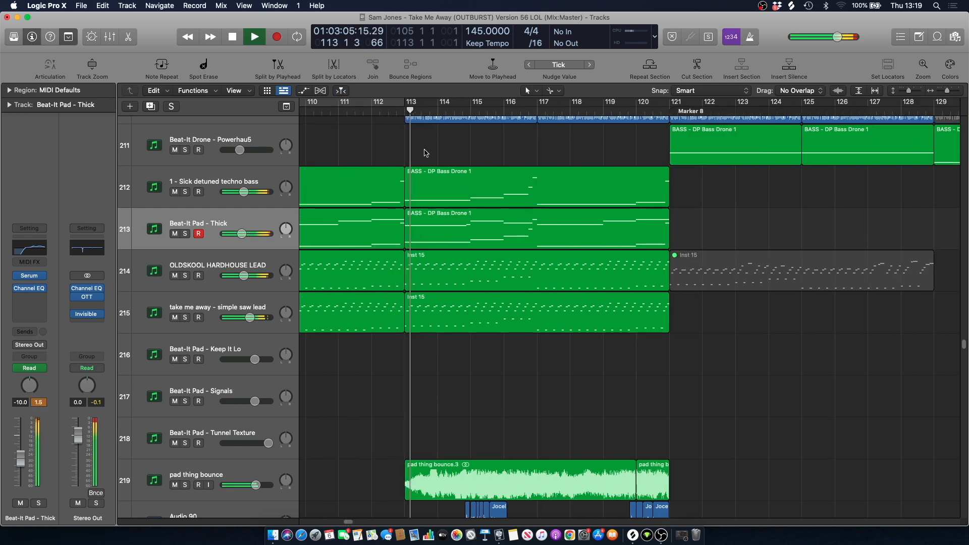
scroll(406, 121, up, 5)
scroll(405, 121, up, 1)
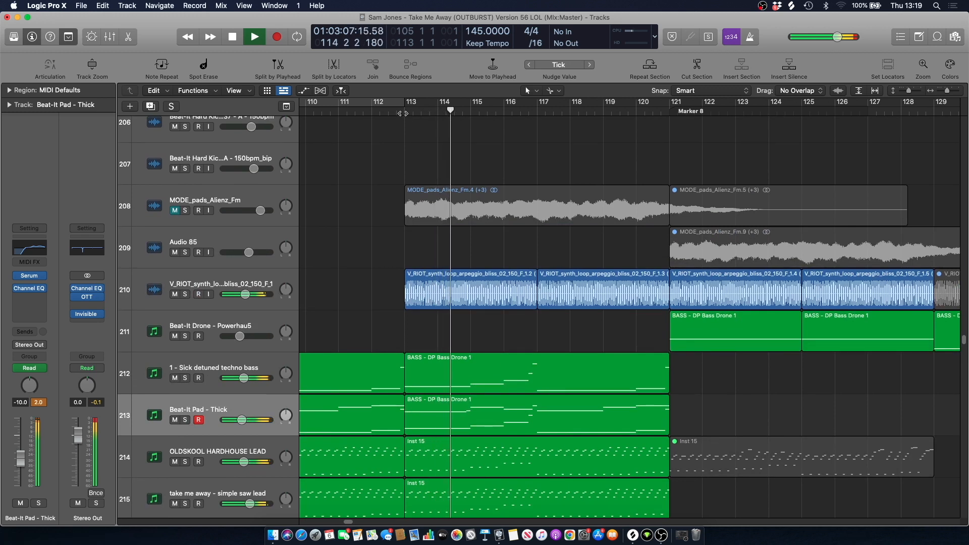
key(space)
Solo and select the V_RIOT synth loop arpeggio track and play its part from around bar 113.
click(184, 294)
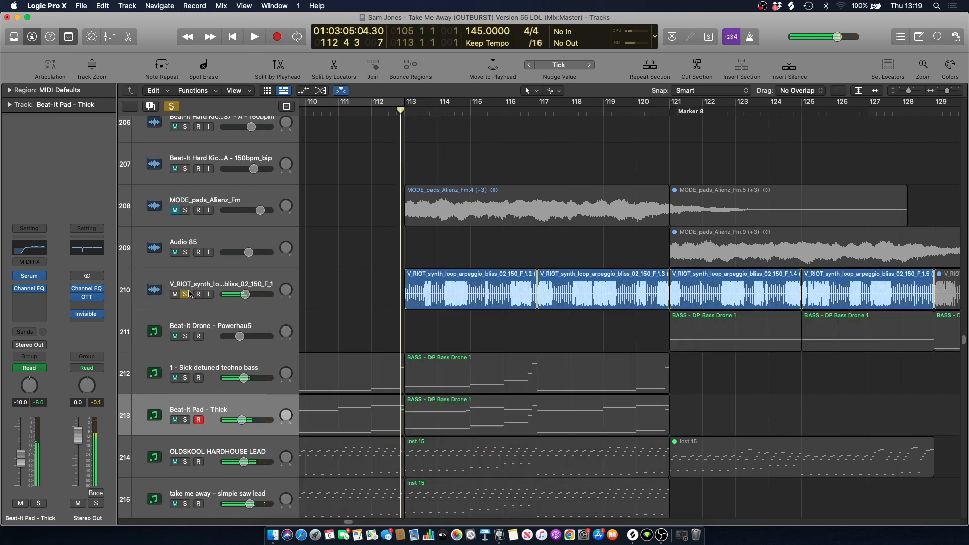
click(198, 287)
key(space)
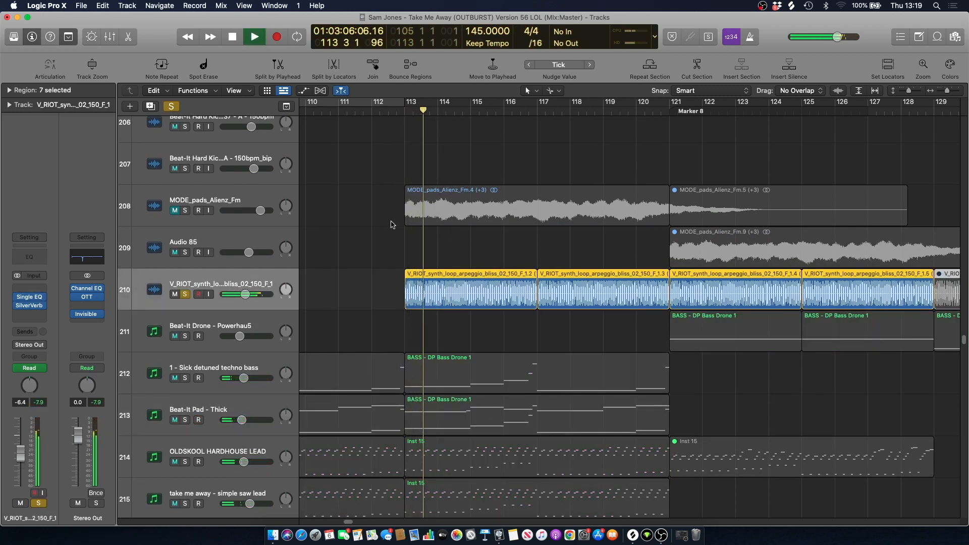
key(space)
click(484, 136)
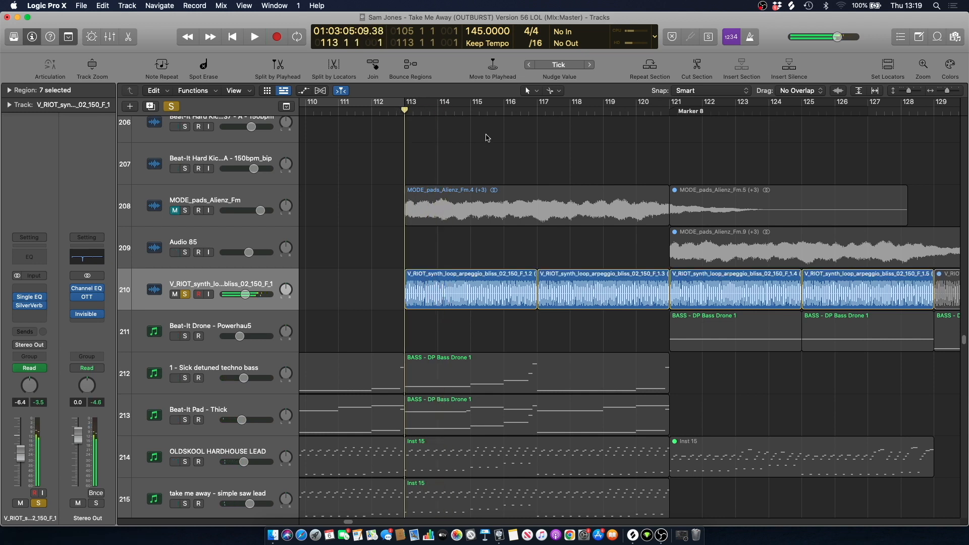
Play the soloed V_RIOT synth loop from bar 119 past bar 121, and unsolo the track.
click(619, 111)
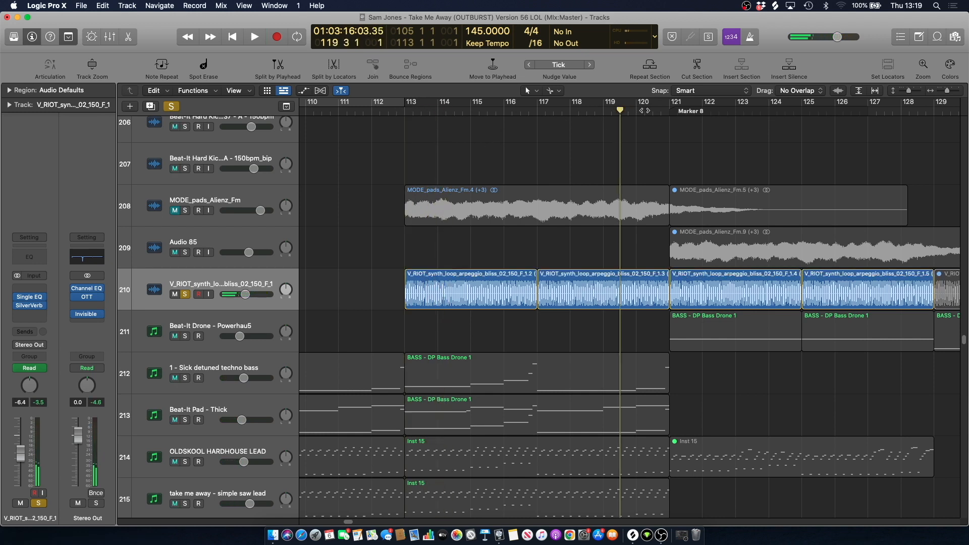
key(space)
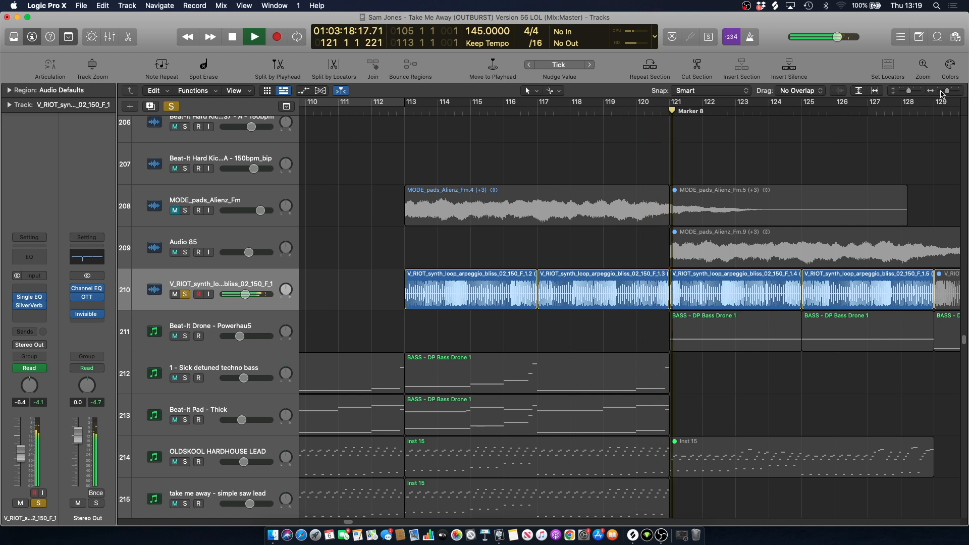
key(super+Left)
key(space)
click(185, 295)
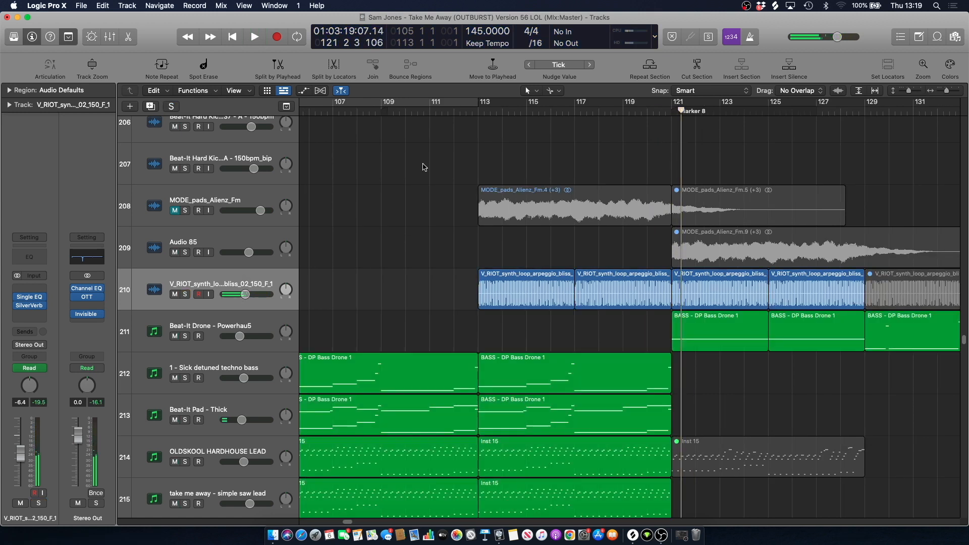
Play from bar 113 and solo the pad thing bounce track to hear it on its own.
click(478, 112)
key(space)
scroll(452, 203, down, 10)
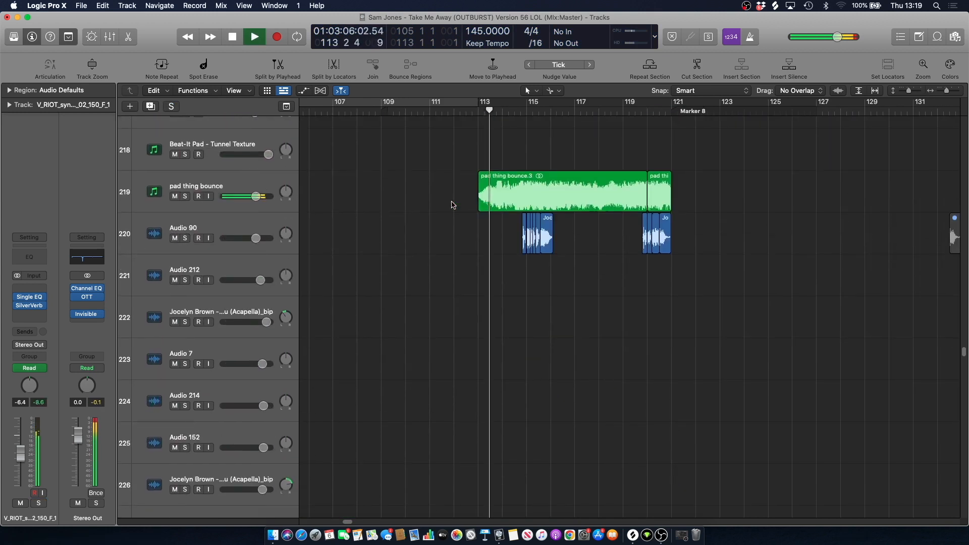
click(185, 196)
key(space)
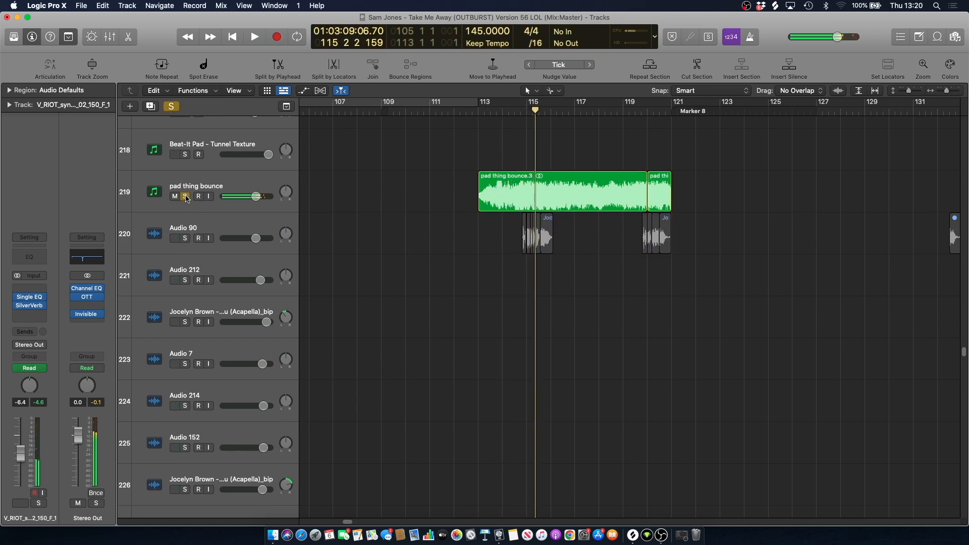
Unsolo pad thing bounce, play from bar 115 and look through the lower tracks for parts in this section.
click(185, 197)
click(523, 113)
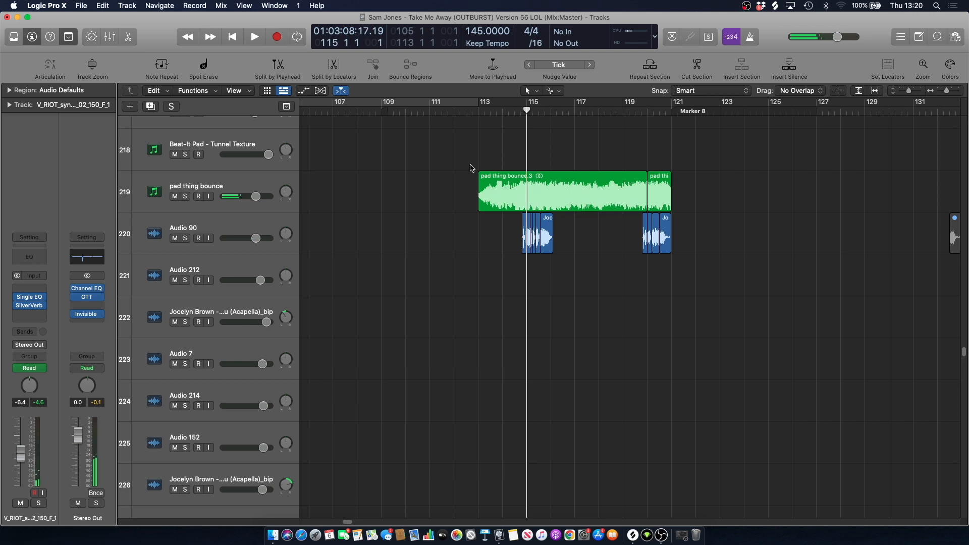
key(space)
scroll(448, 187, down, 2)
scroll(447, 185, down, 20)
scroll(446, 186, down, 10)
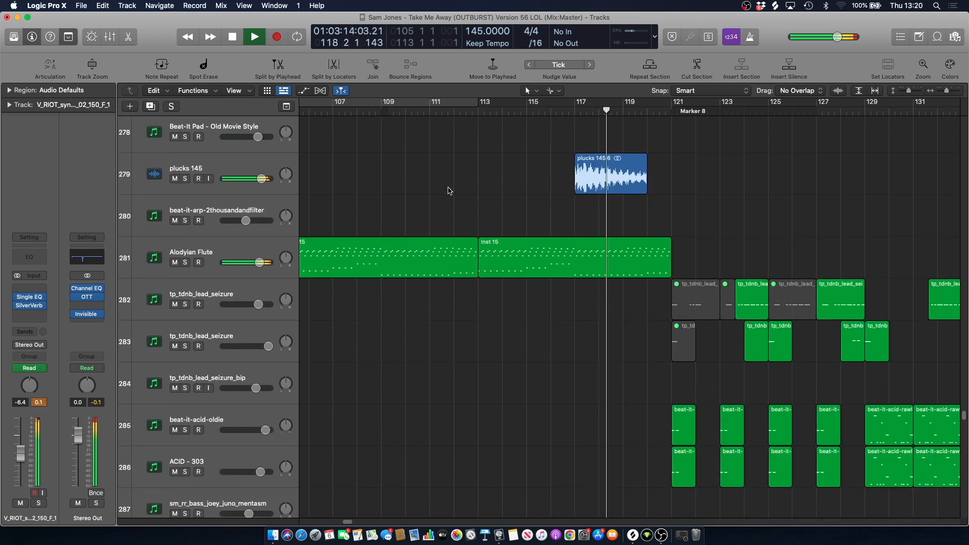
scroll(449, 191, down, 15)
scroll(449, 190, down, 11)
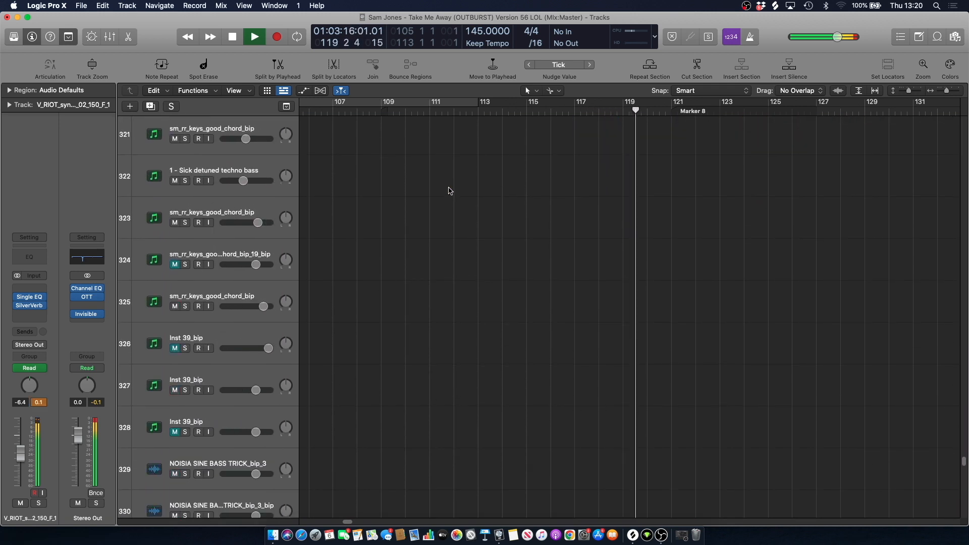
scroll(454, 197, up, 12)
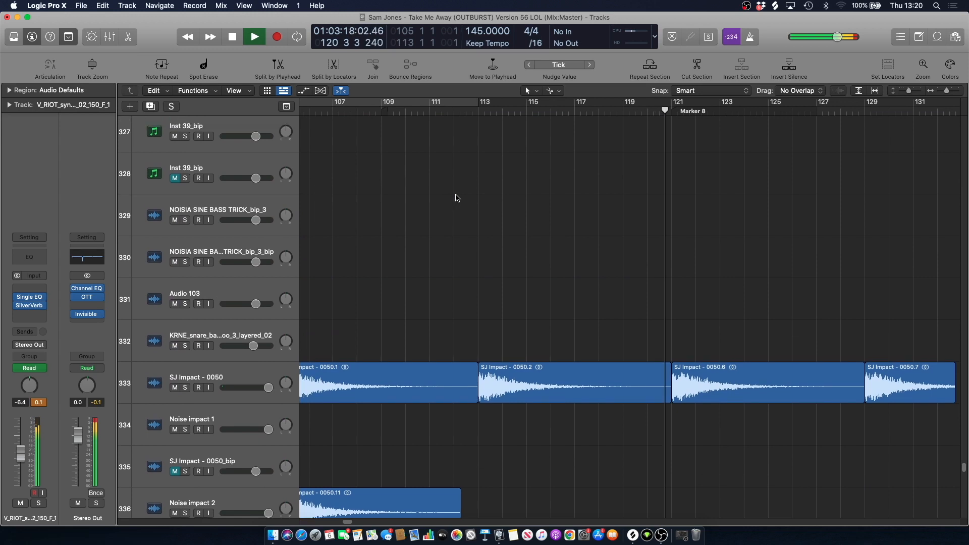
scroll(458, 201, up, 6)
key(space)
Find the plucks 145 and Alodyian Flute tracks and play the full mix from bar 116.
click(552, 109)
scroll(634, 216, up, 11)
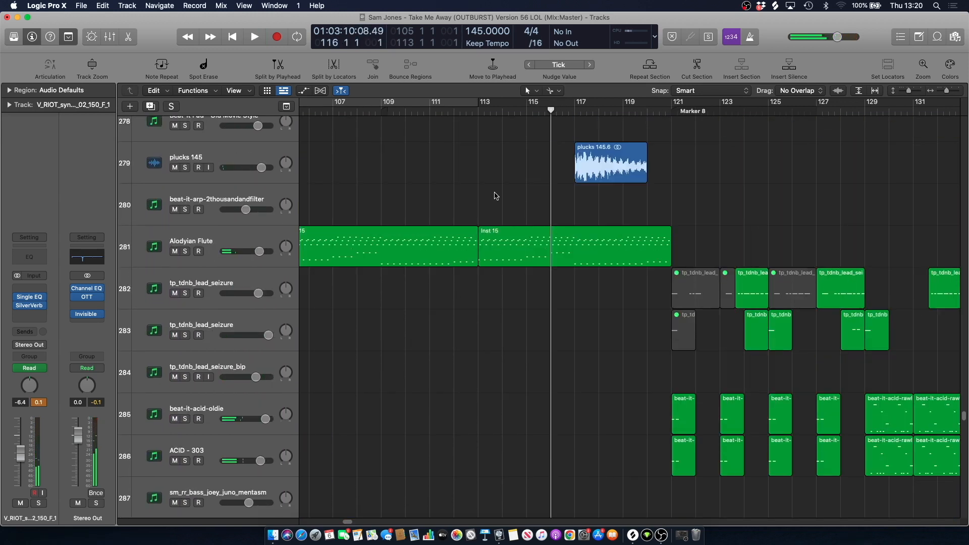
key(space)
Show track automation and look it over from the percussion loop tracks down to the V_RIOT synth loop, then hide it.
drag(965, 413, 943, 298)
scroll(942, 299, down, 3)
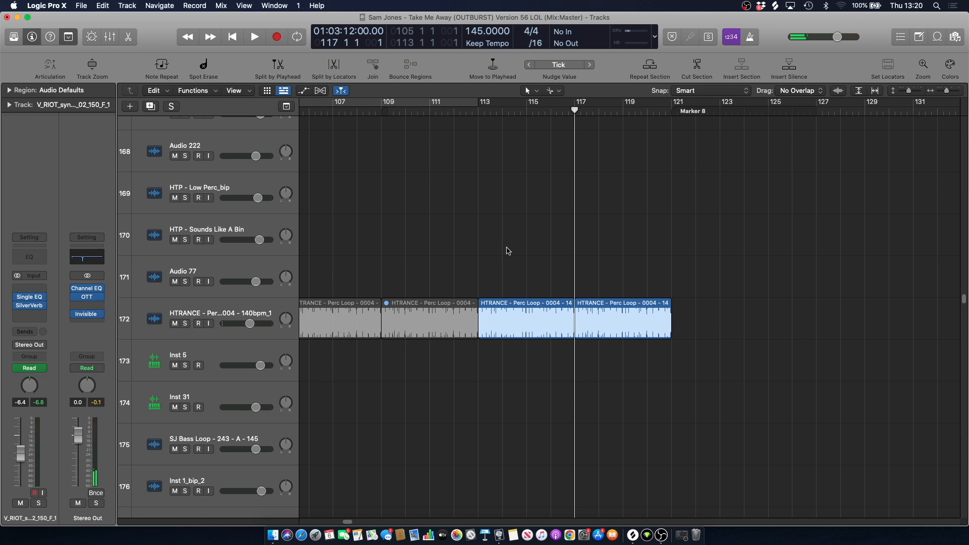
key(a)
scroll(586, 282, down, 10)
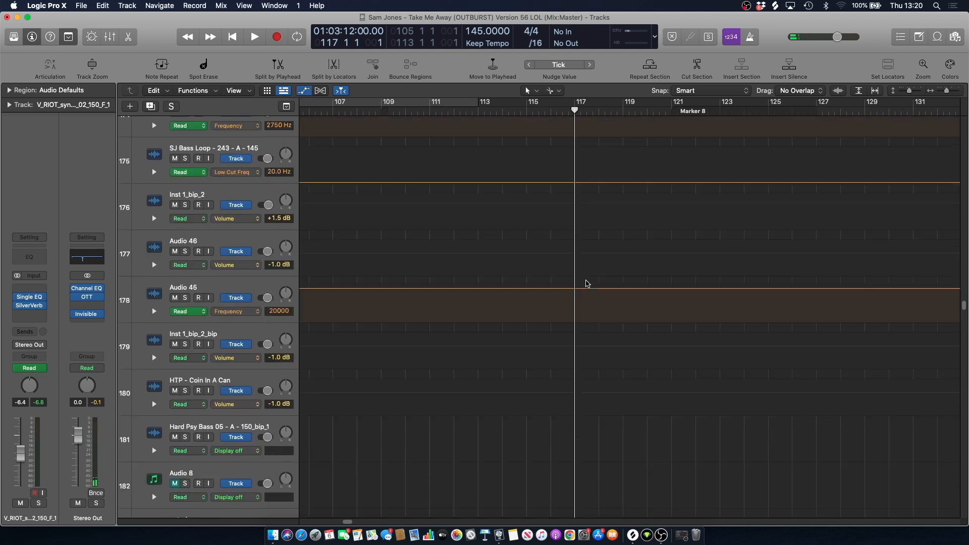
scroll(586, 281, down, 12)
key(a)
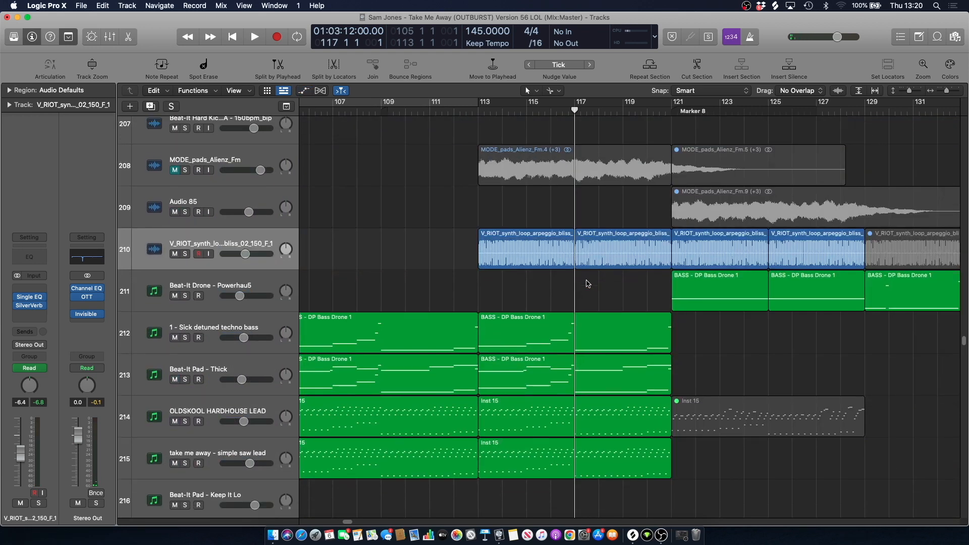
Play from bar 117 with OLDSKOOL HARDHOUSE LEAD soloed and show the track automation.
scroll(442, 314, down, 3)
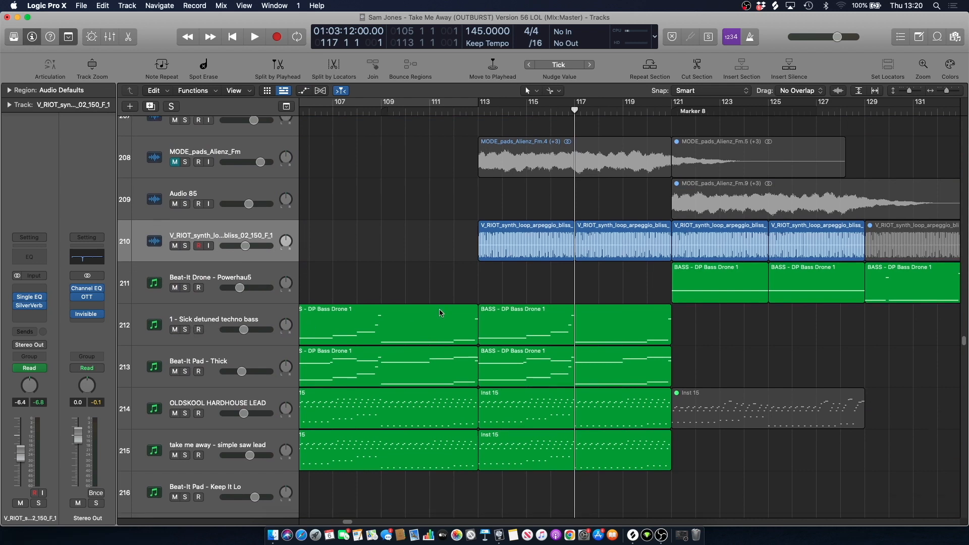
key(space)
click(185, 327)
key(a)
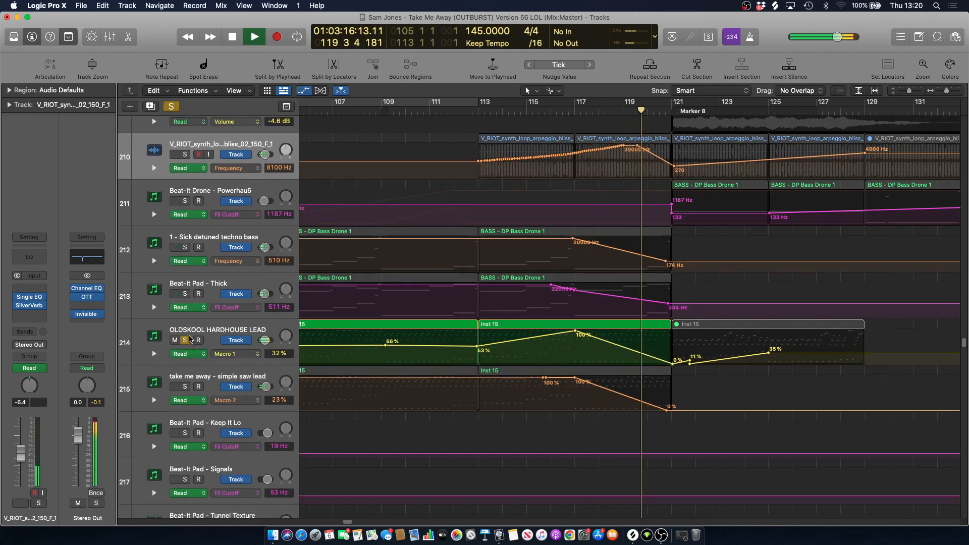
Unsolo OLDSKOOL HARDHOUSE LEAD, stop playback, hide the automation and clear the region selection.
click(187, 342)
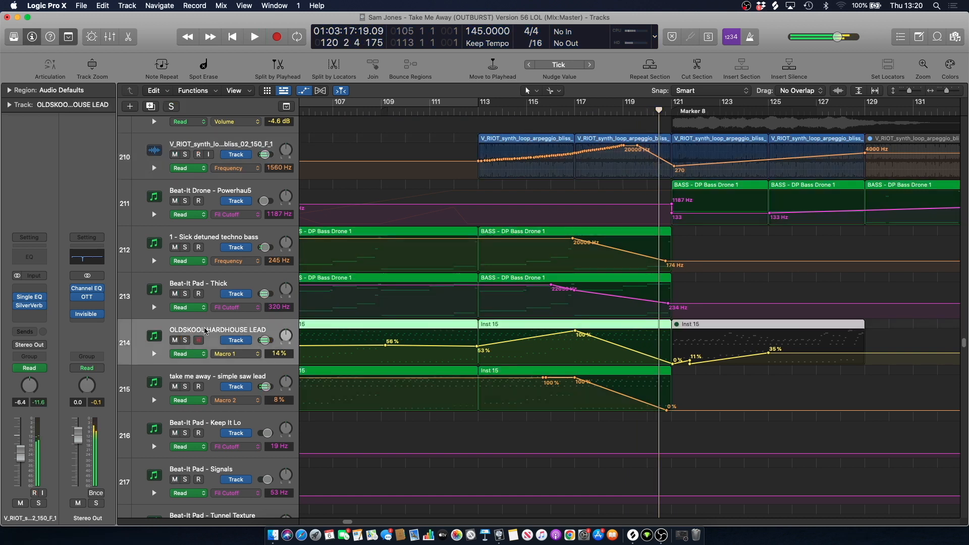
key(space)
key(a)
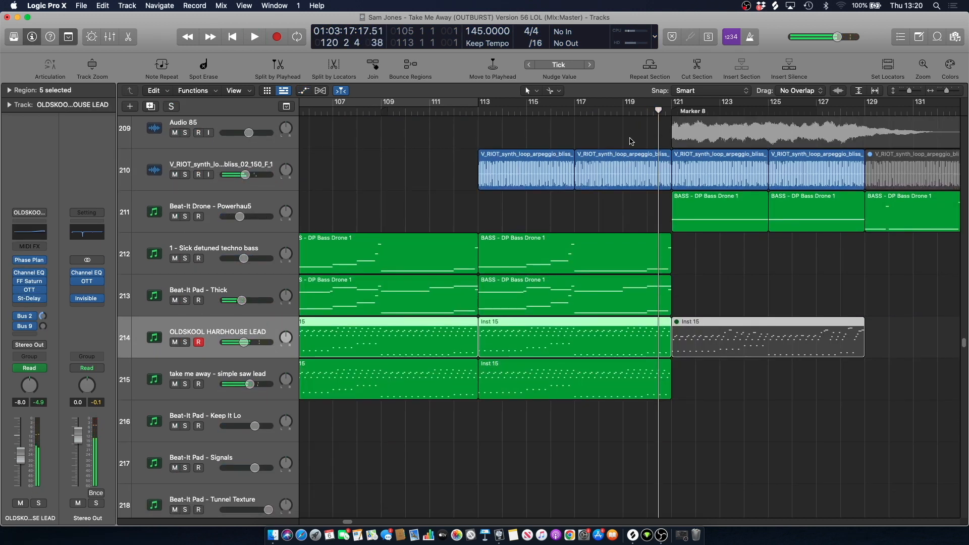
click(600, 214)
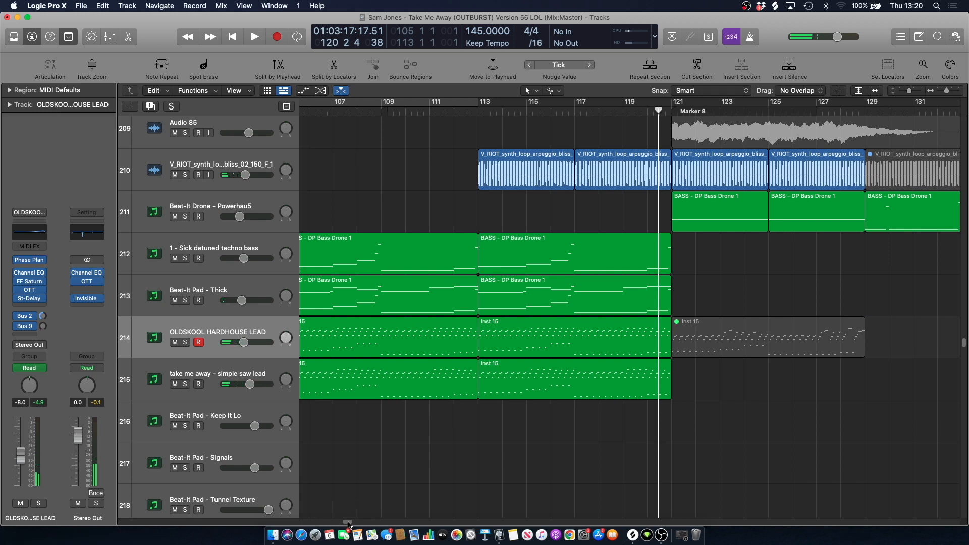
Select the Beat-It Drone - Powerhau5 track, play the full mix into bar 121 and clear the region selection.
drag(348, 525, 352, 524)
click(230, 198)
scroll(489, 165, up, 1)
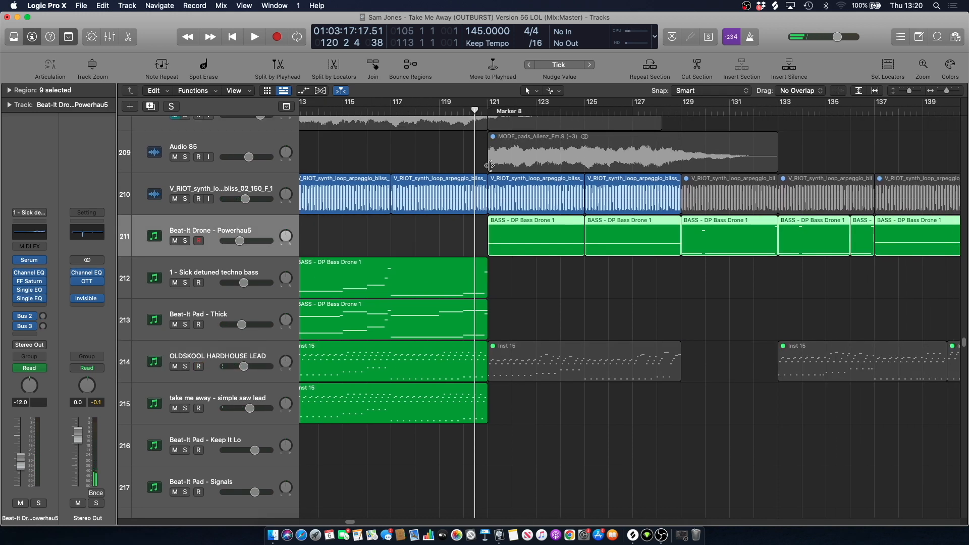
key(space)
scroll(477, 161, down, 10)
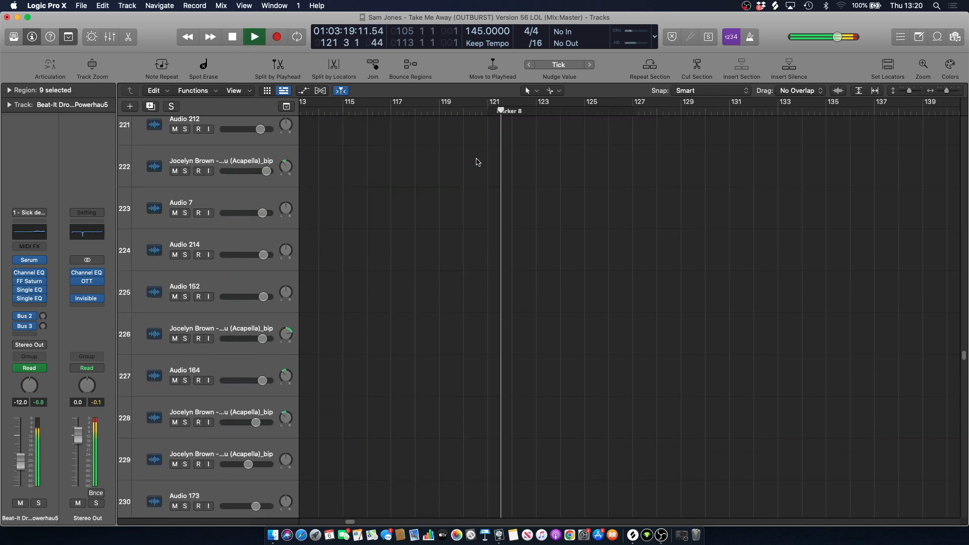
scroll(477, 161, down, 20)
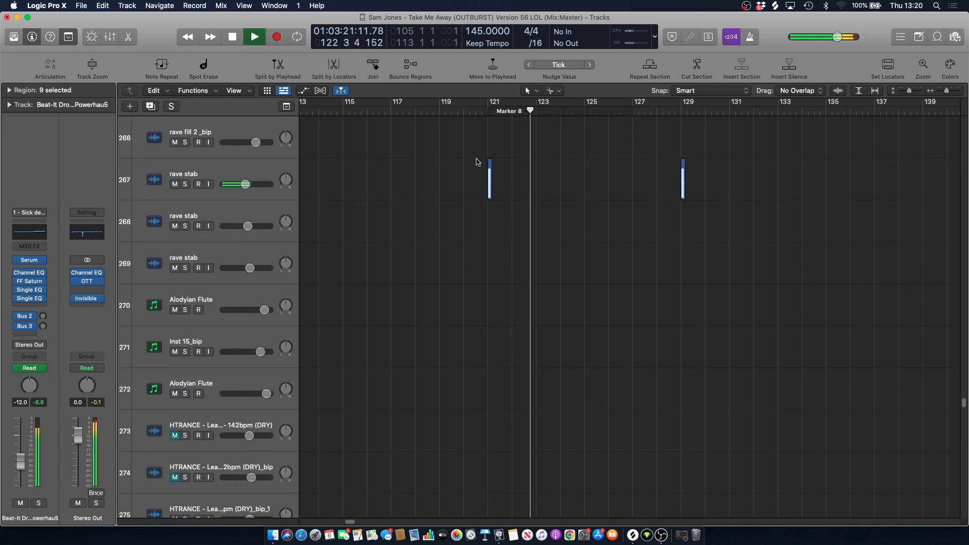
scroll(478, 161, down, 5)
key(space)
click(448, 210)
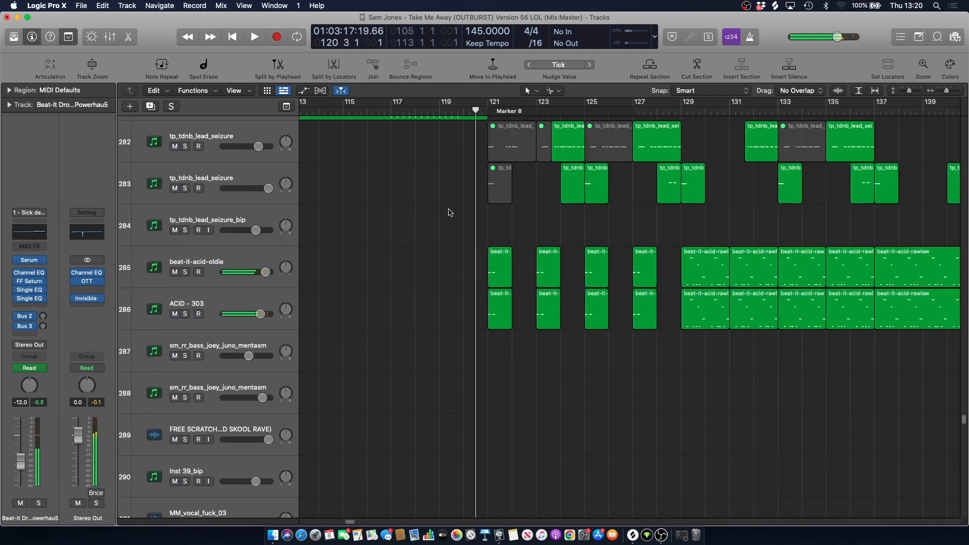
Find the SJ Impact - 0050 track, play it soloed from bar 121, and unsolo it.
scroll(444, 216, down, 15)
scroll(444, 216, down, 12)
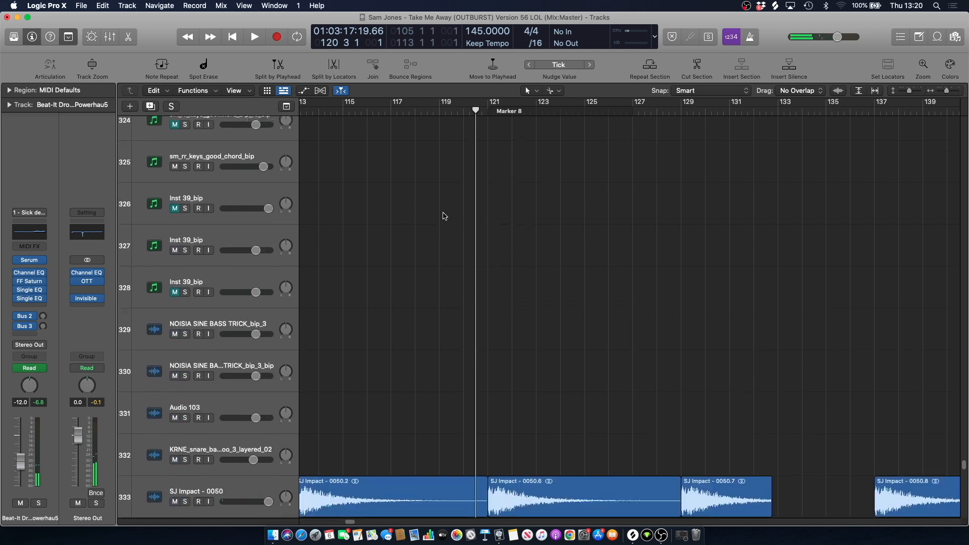
scroll(446, 205, up, 6)
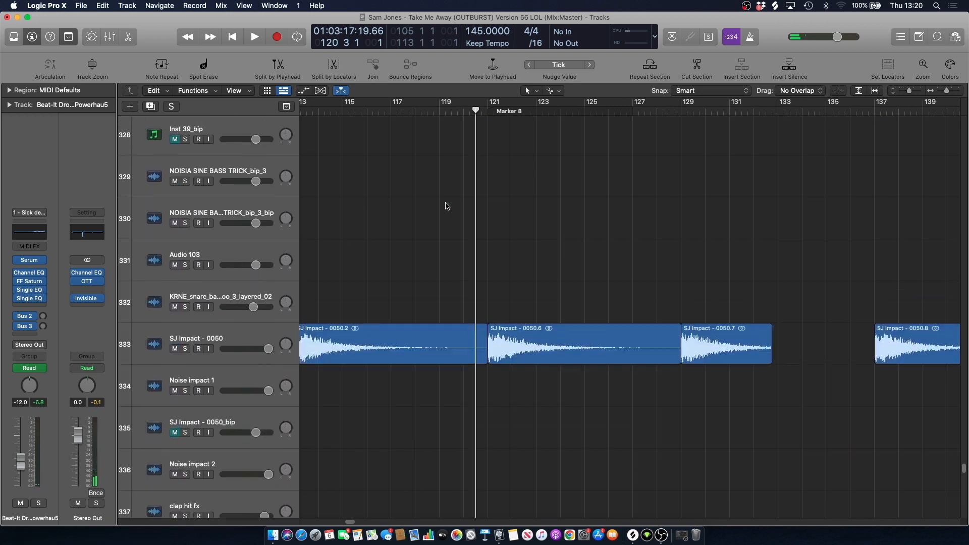
click(207, 417)
key(s)
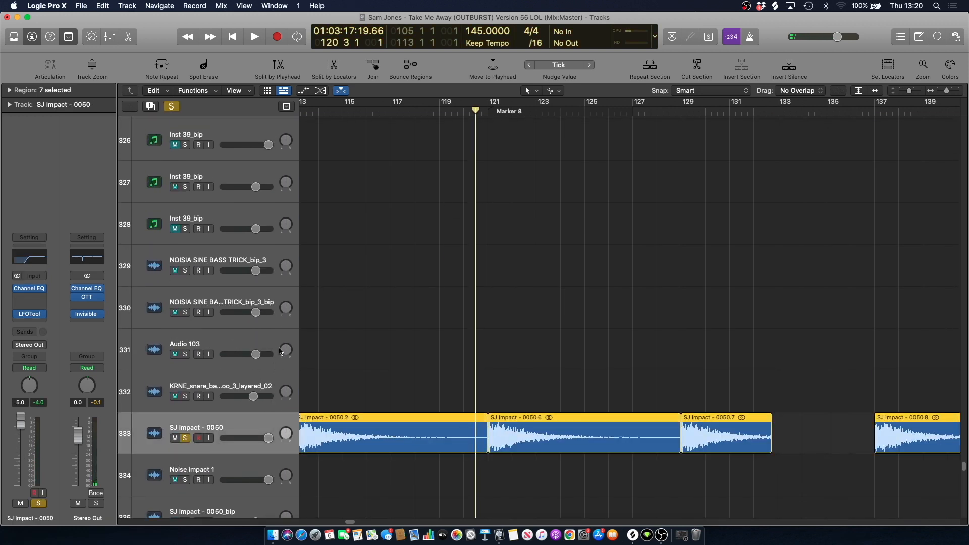
click(490, 108)
key(space)
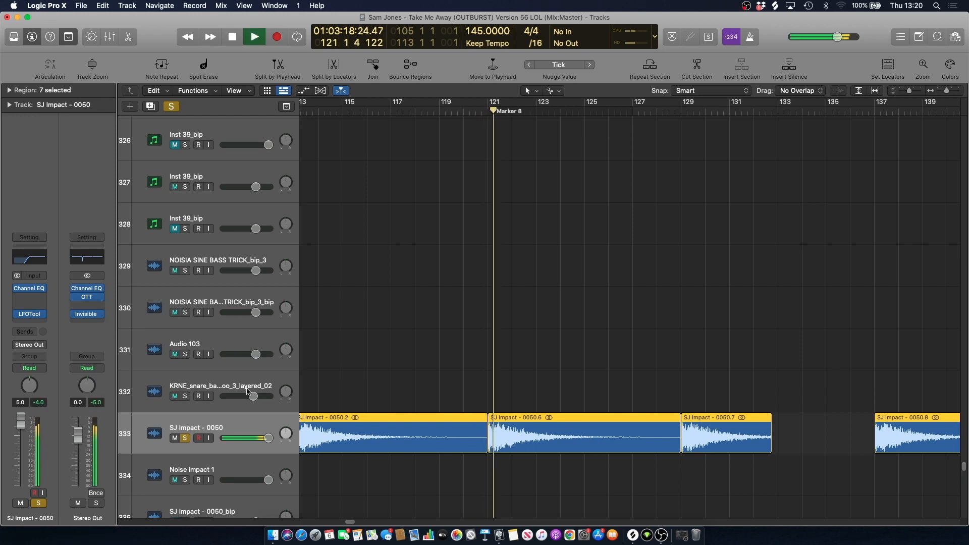
key(space)
click(185, 439)
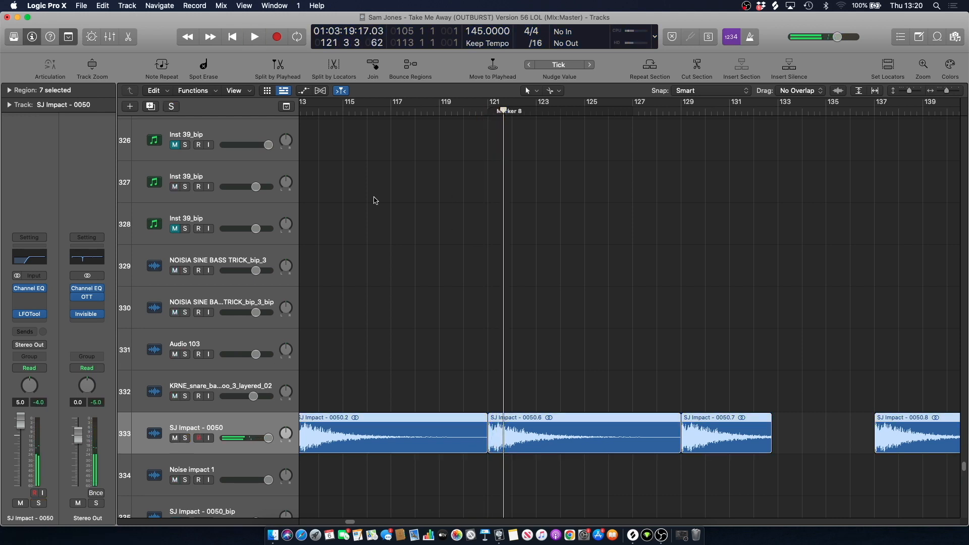
Set the playhead to bar 121 and play the beat-it-acid-oldie track soloed.
click(493, 109)
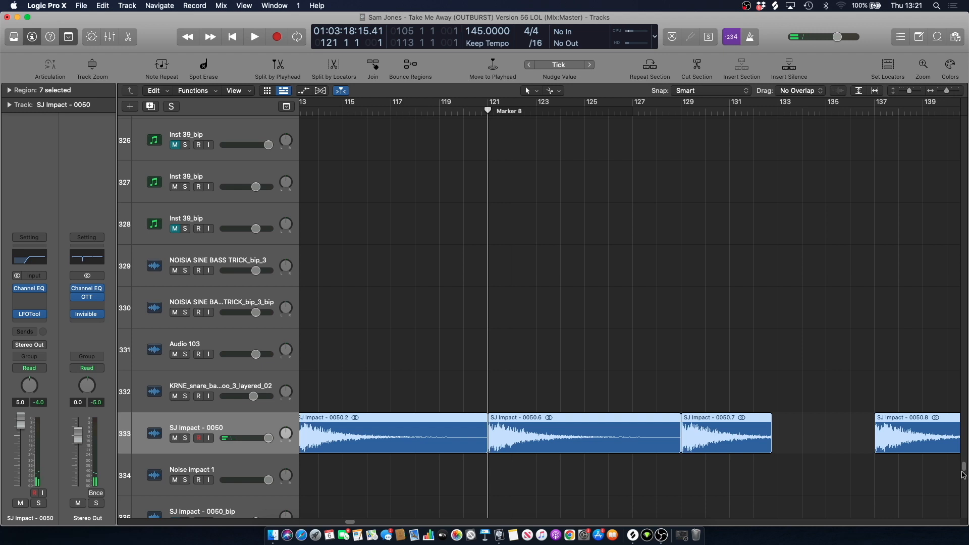
scroll(963, 474, down, 15)
scroll(955, 474, up, 20)
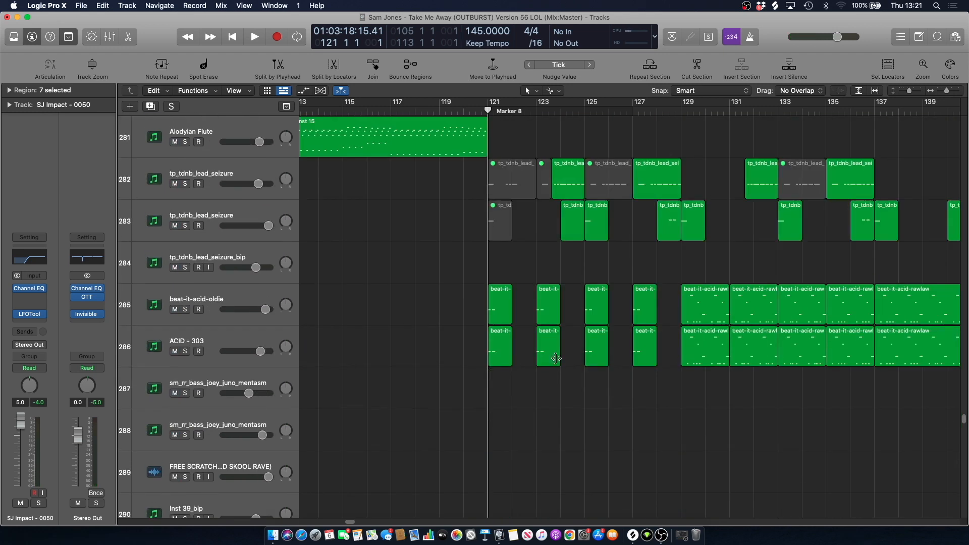
click(216, 295)
click(184, 310)
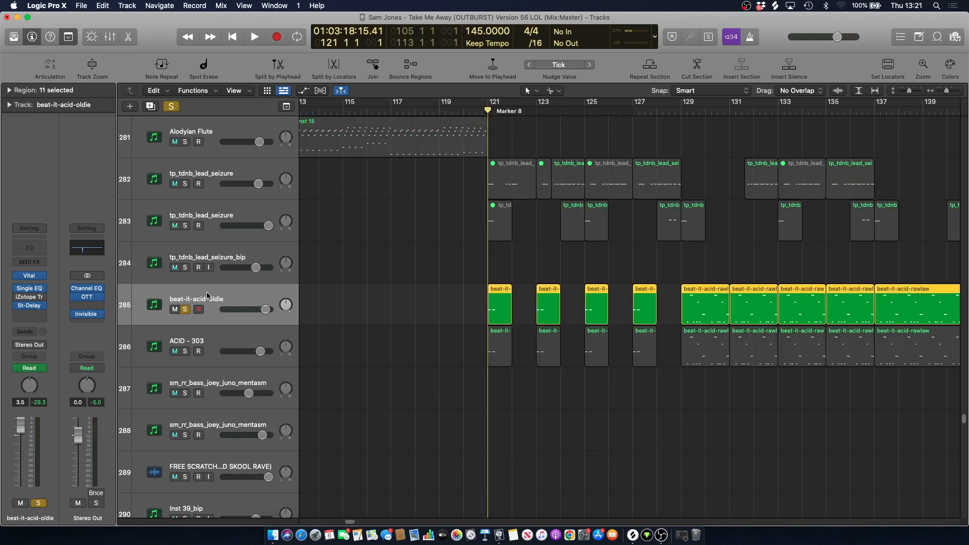
key(space)
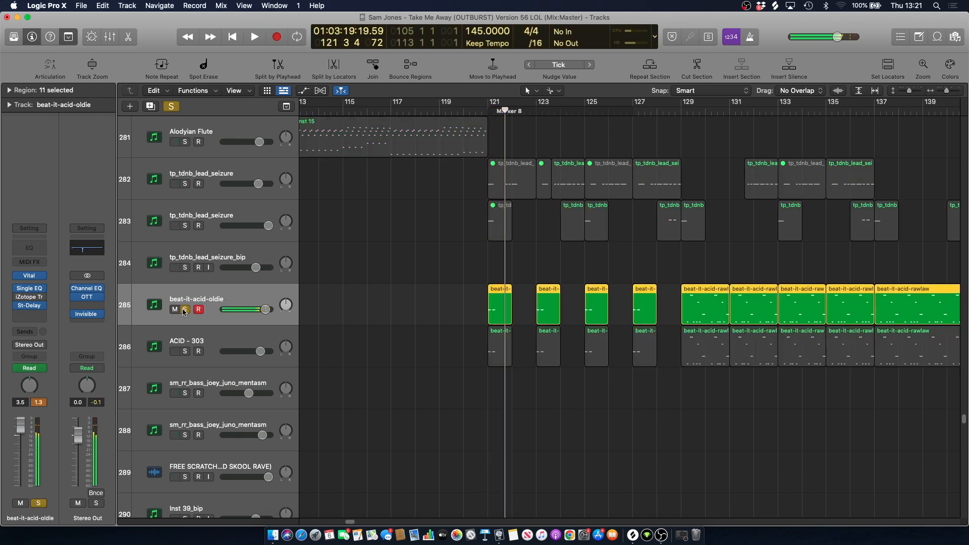
Switch the solo from beat-it-acid-oldie to ACID - 303, play it from bar 121, and unsolo it.
click(183, 311)
click(184, 352)
key(space)
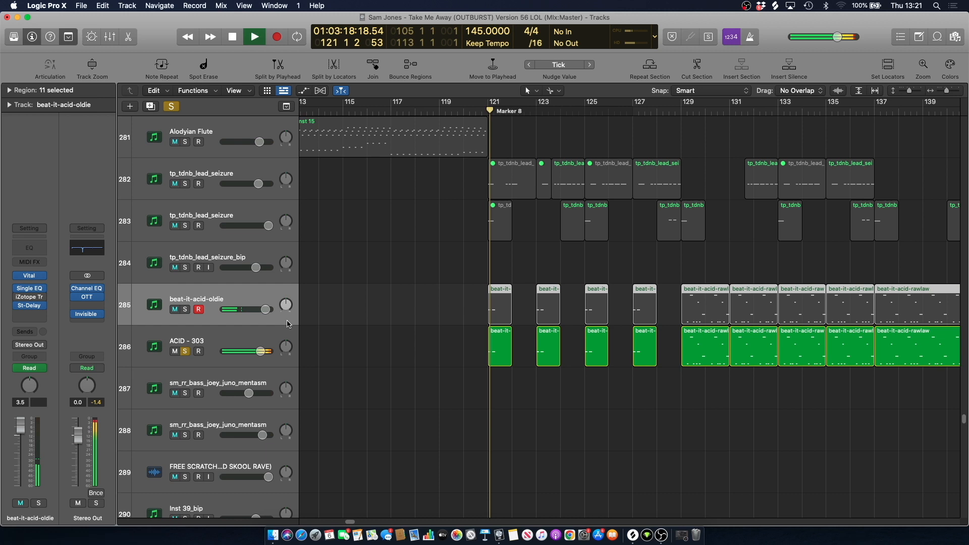
key(space)
click(186, 351)
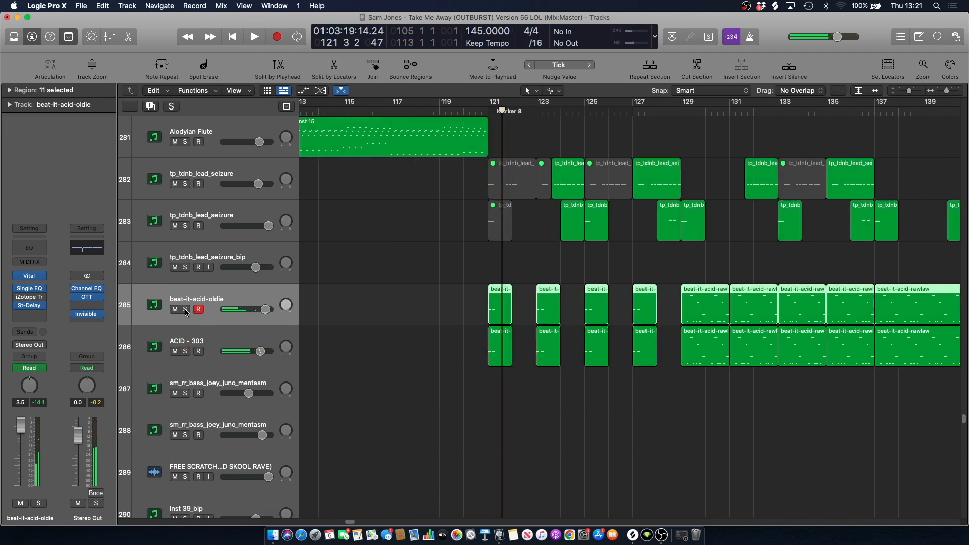
Solo beat-it-acid-oldie and ACID - 303 together, play them from bar 121 and clear the region selection.
click(185, 310)
click(185, 351)
key(space)
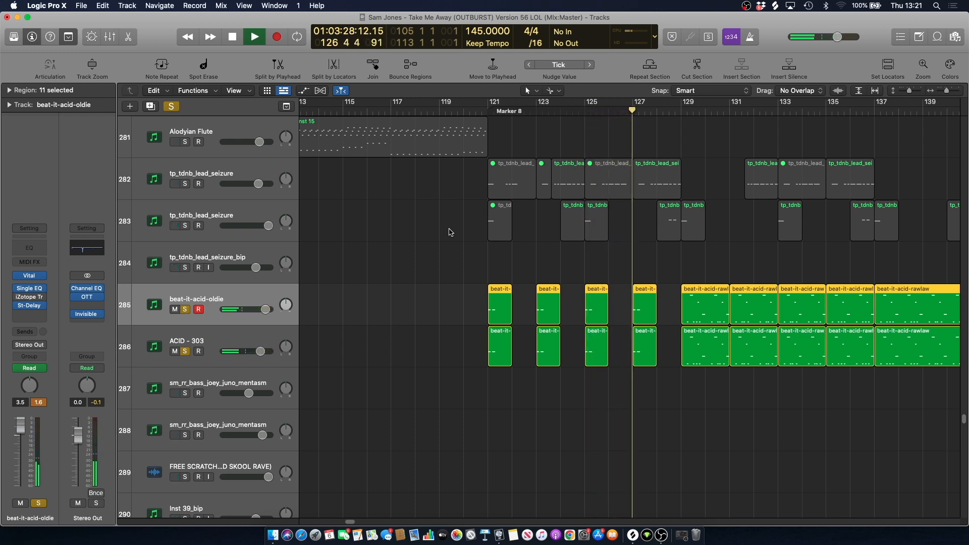
click(407, 279)
key(space)
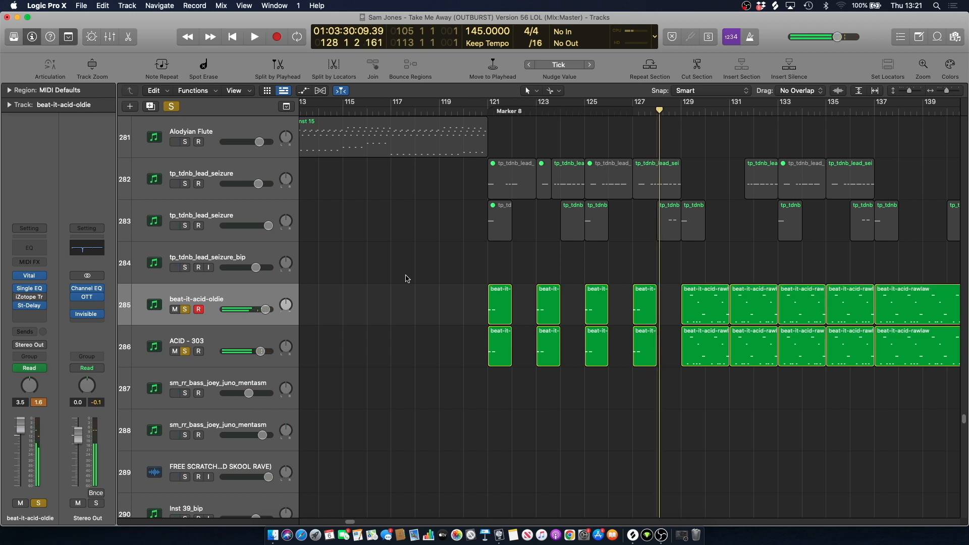
Resume playback from bar 128 and view the beat-it-acid-oldie notes from bar 129 onward in the Piano Roll.
scroll(348, 525, right, 5)
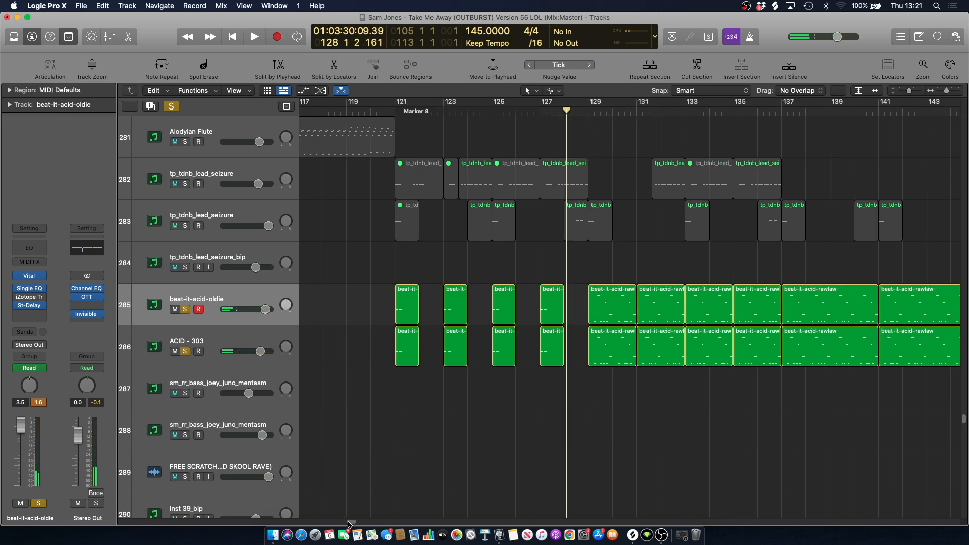
key(space)
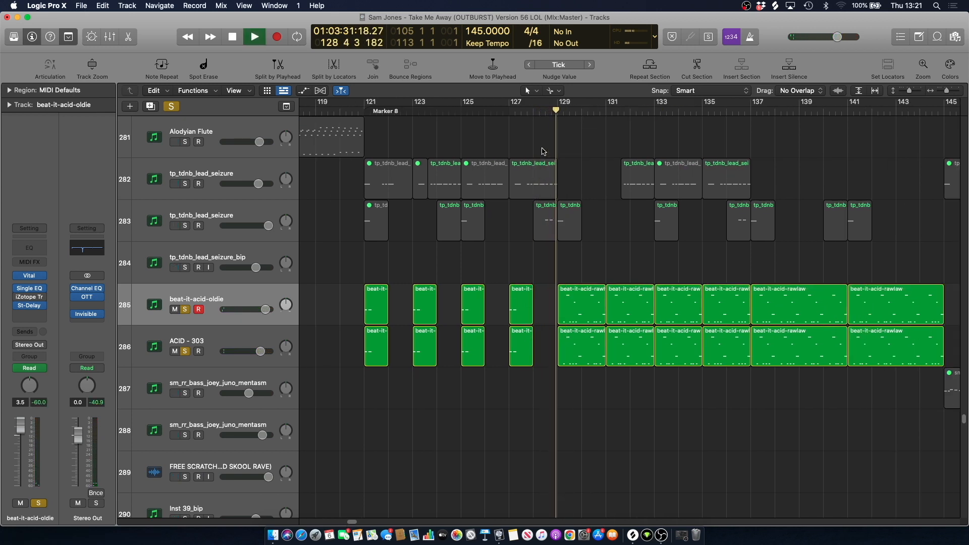
double_click(581, 303)
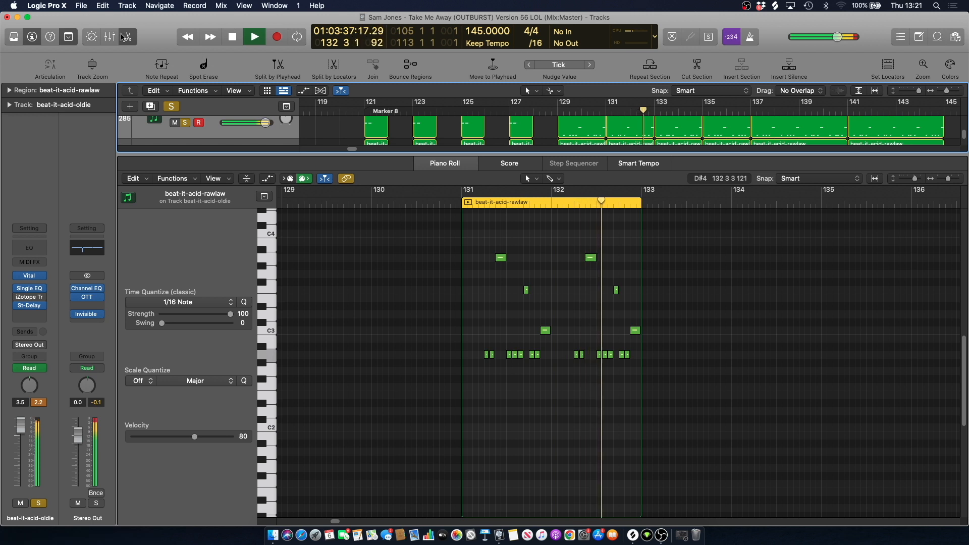
key(e)
View the notes of the beat-it-acid-oldie region at bar 133 in the Piano Roll, then close it.
scroll(656, 267, up, 3)
click(679, 273)
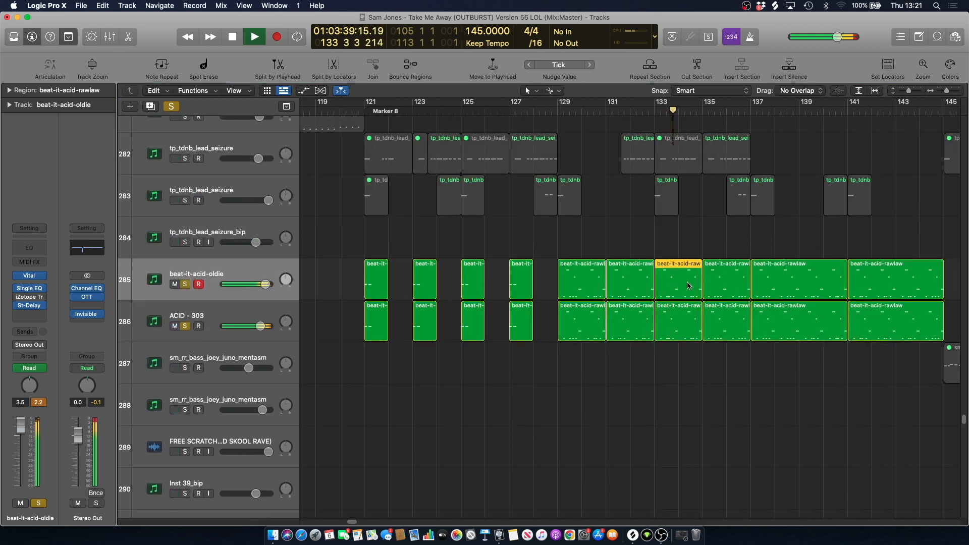
key(e)
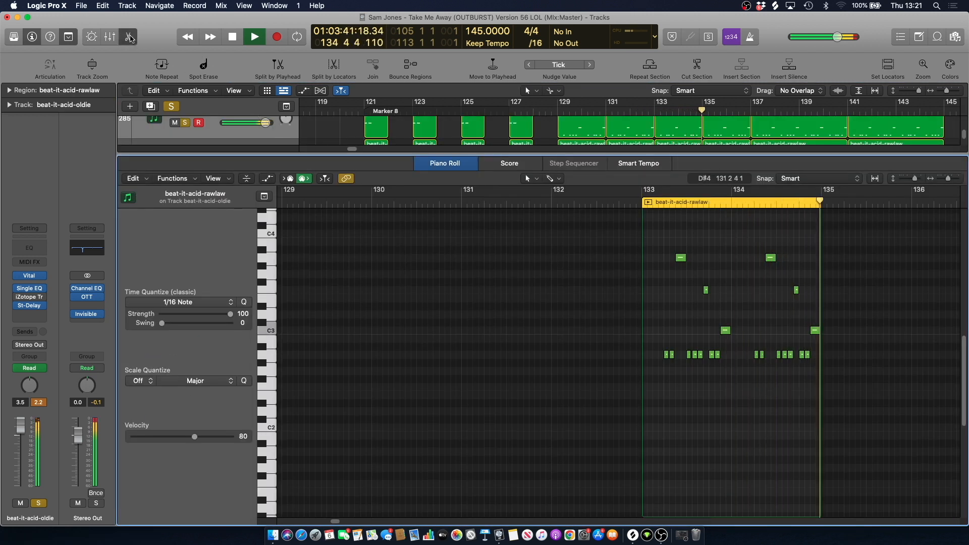
key(e)
click(606, 173)
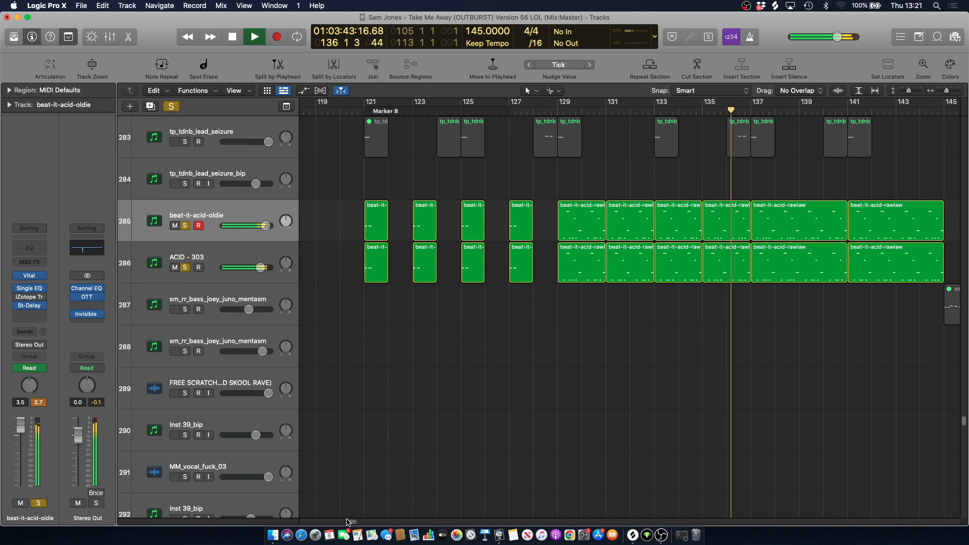
View the notes of the beat-it-acid-oldie regions at bars 137 and 141 in the Piano Roll.
scroll(479, 261, right, 5)
click(493, 220)
key(e)
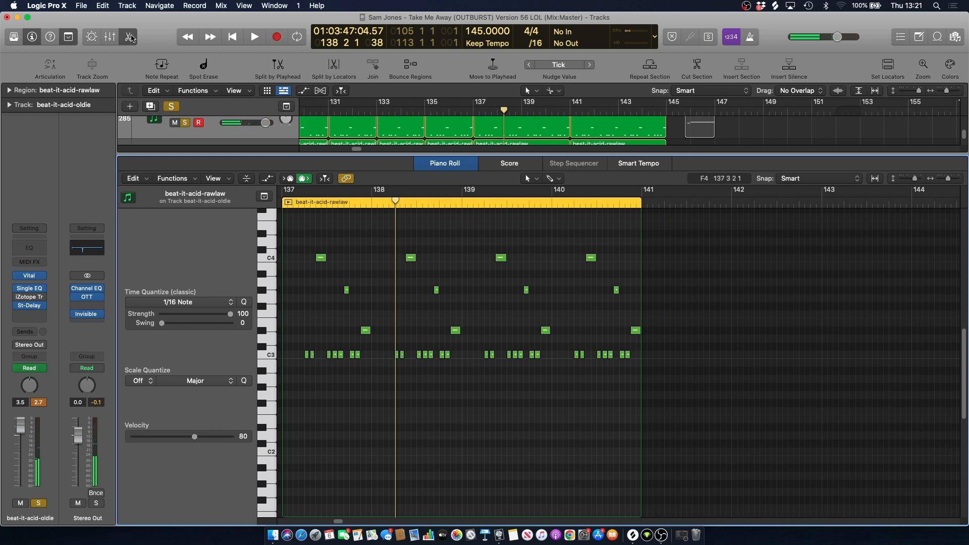
click(131, 38)
click(601, 159)
key(e)
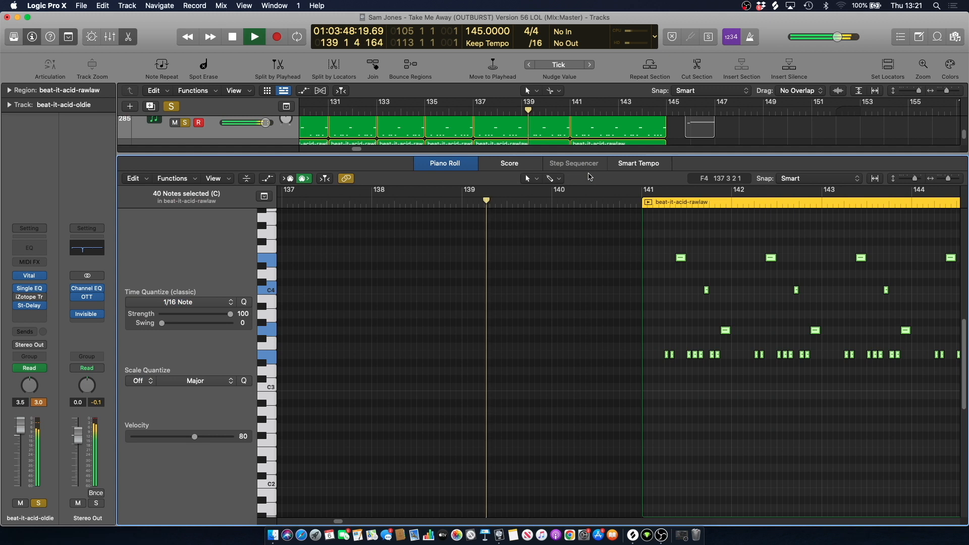
click(127, 38)
scroll(520, 160, up, 4)
click(520, 160)
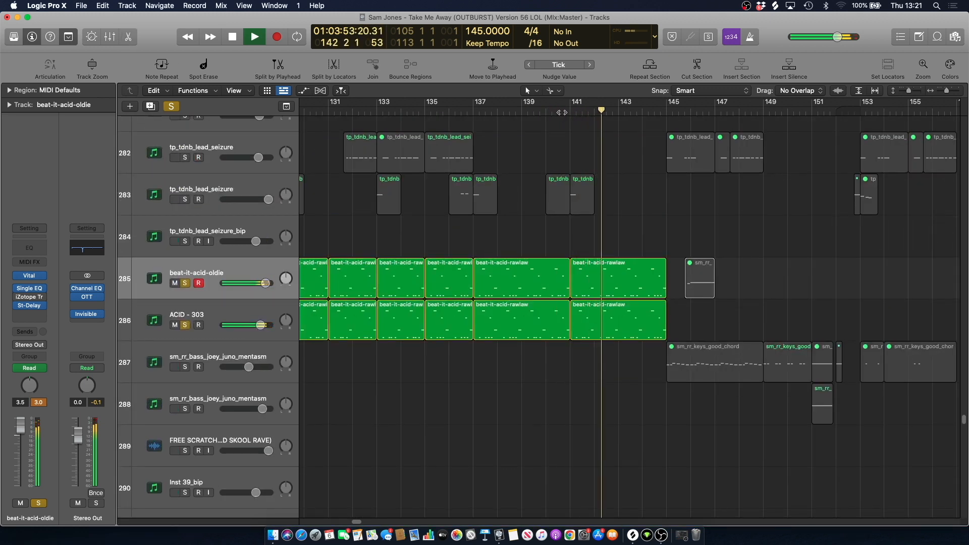
Play the bar 141 acid region with its notes open, close the Piano Roll, unsolo both acid tracks and stop playback.
double_click(601, 275)
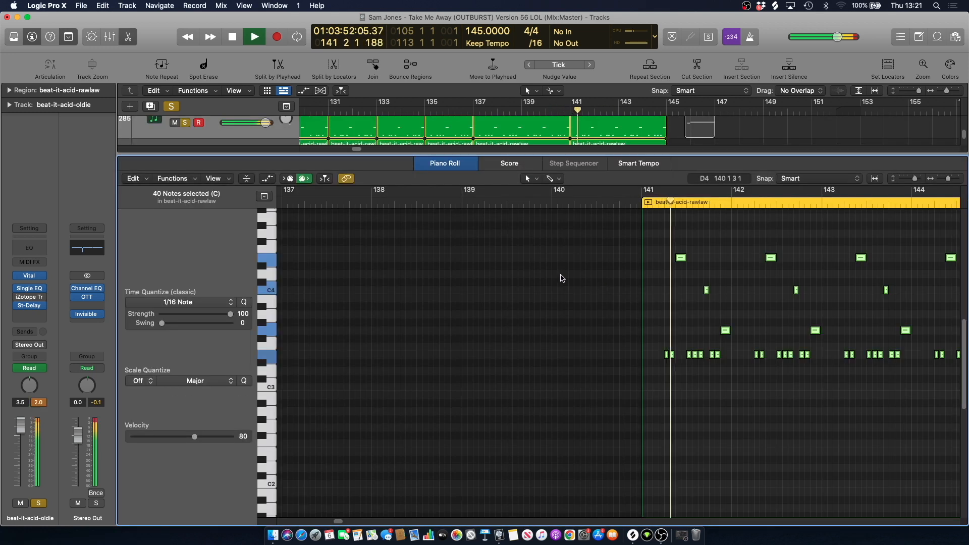
key(space)
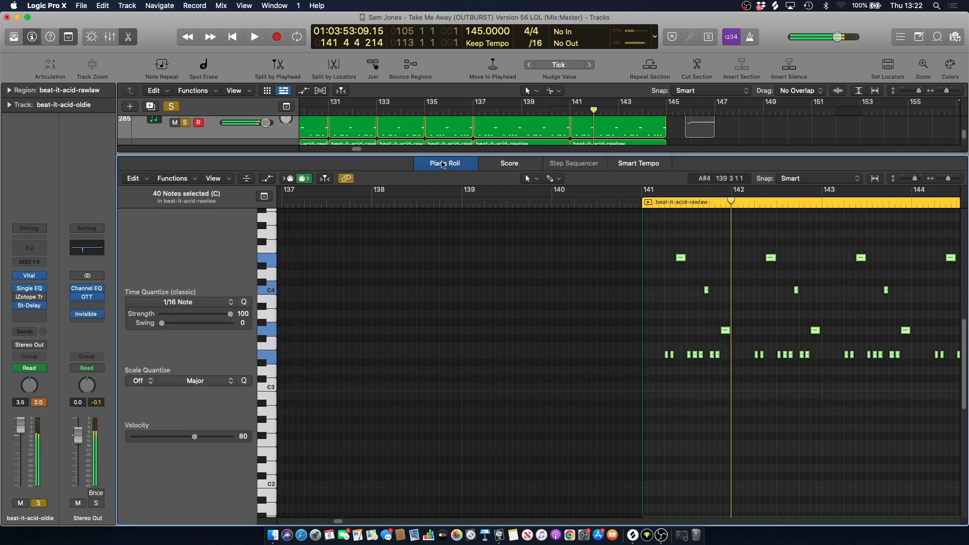
key(space)
key(e)
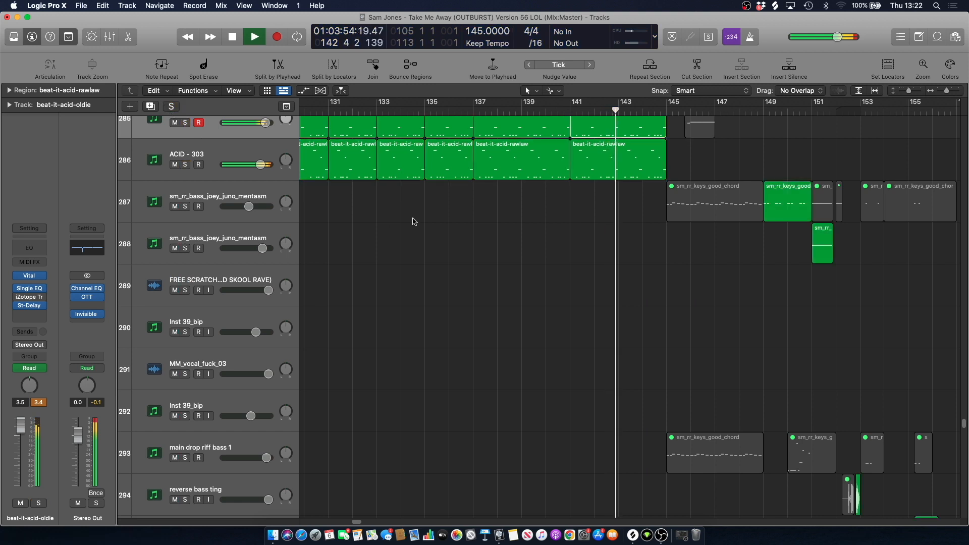
scroll(413, 221, up, 4)
click(447, 163)
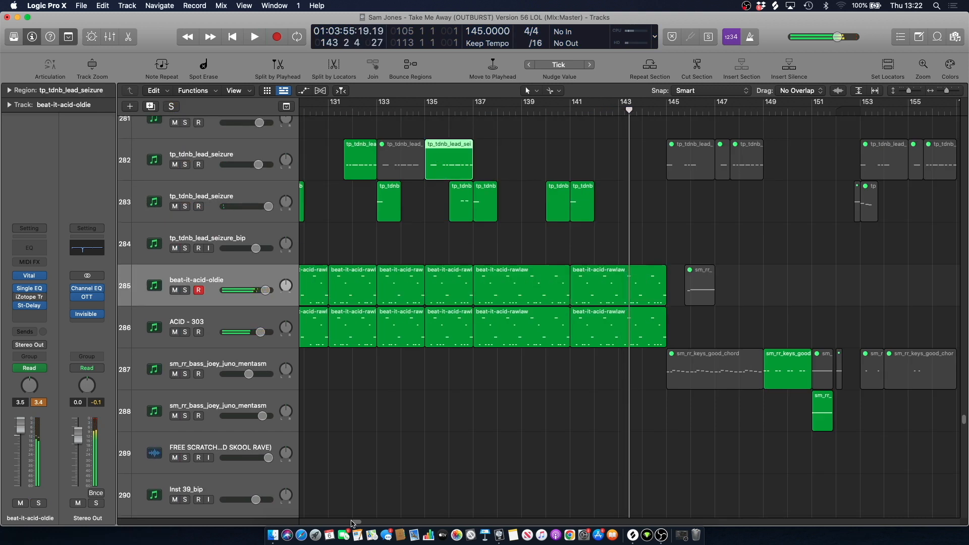
Set the playhead to bar 120 and go to the Riser!_bip tracks at the start of the track list.
scroll(489, 180, left, 10)
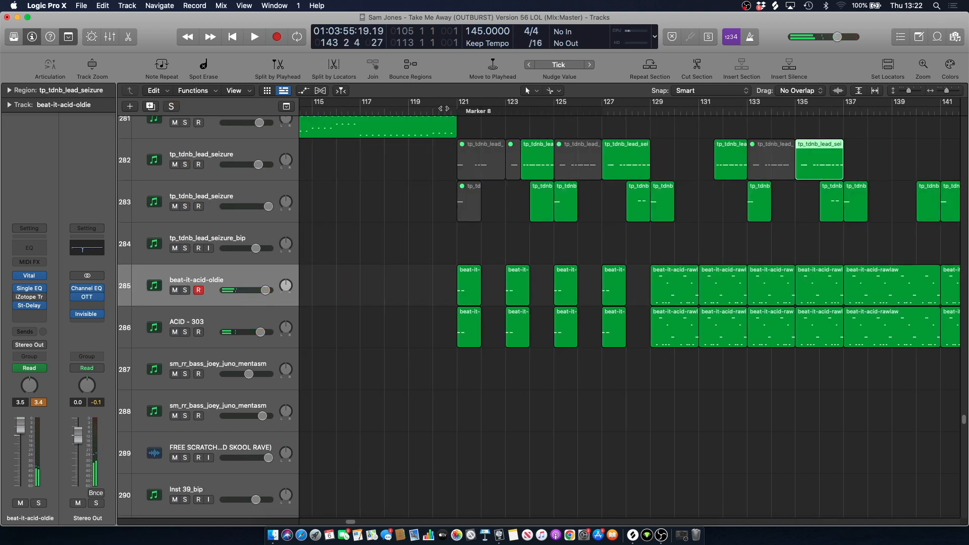
click(443, 108)
scroll(494, 200, up, 13)
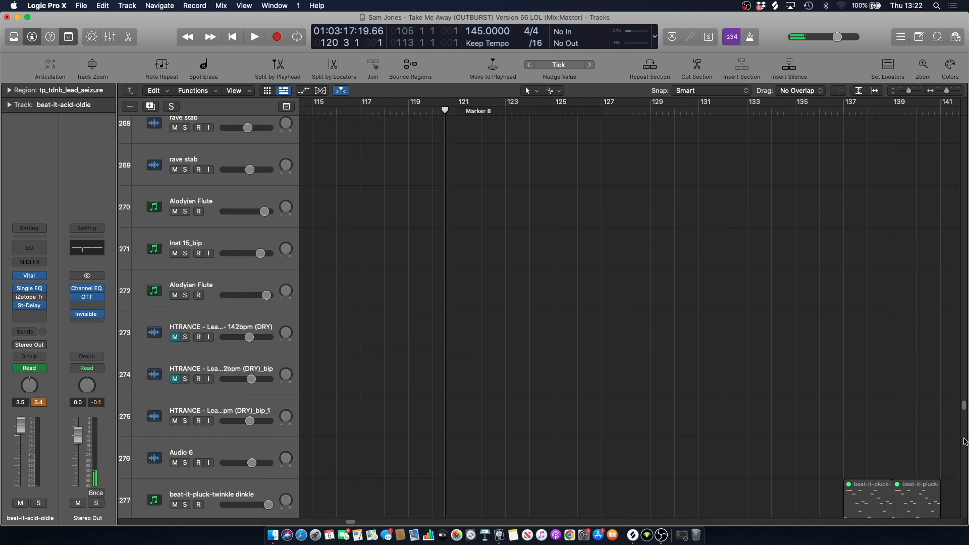
drag(964, 408, 941, 343)
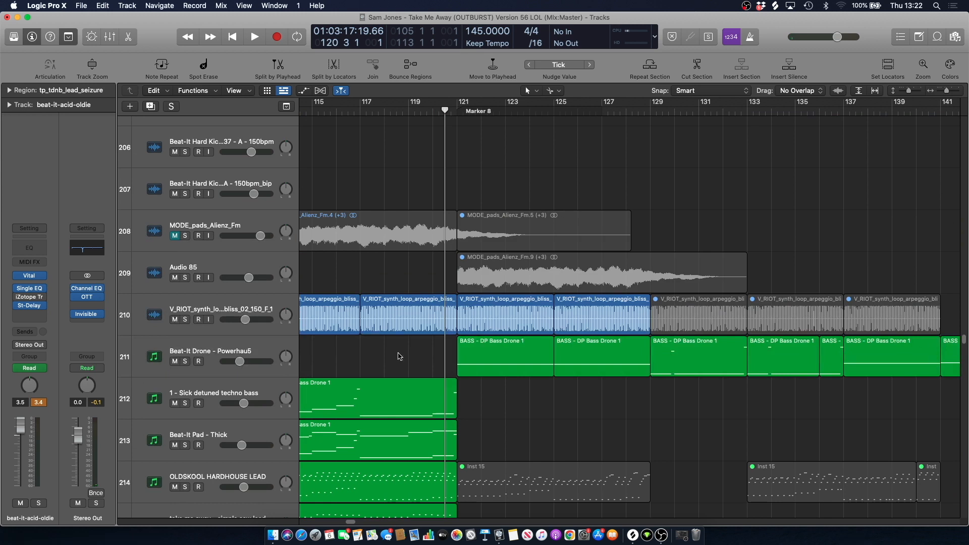
scroll(505, 328, up, 7)
drag(965, 337, 946, 128)
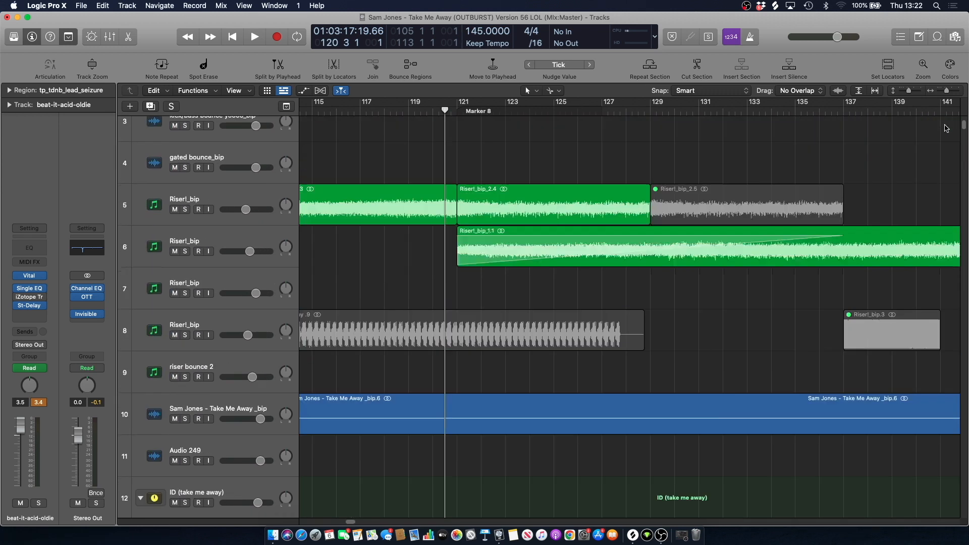
scroll(946, 129, up, 1)
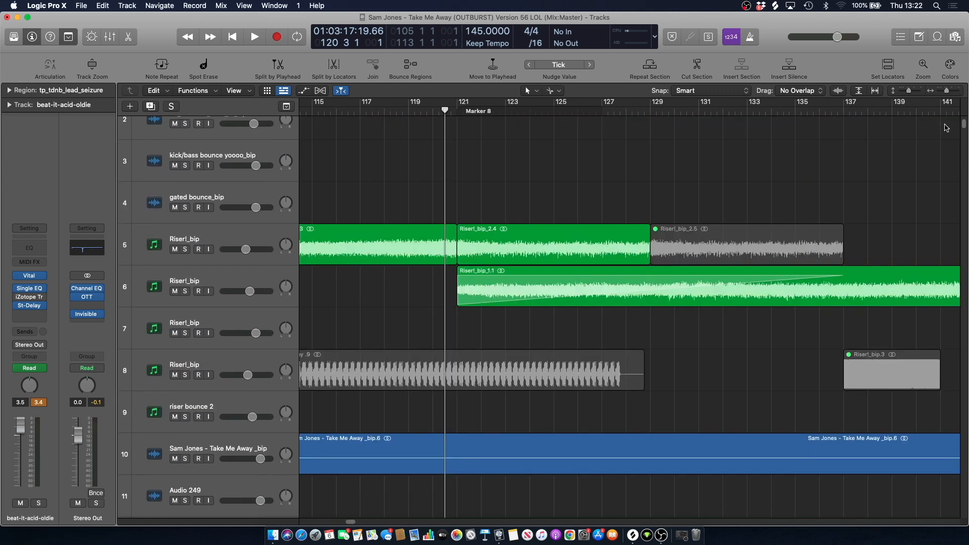
Solo the Riser!_bip track 5, play it from bar 120, then unsolo it and clear the region selection.
click(210, 230)
key(ctrl+s)
key(space)
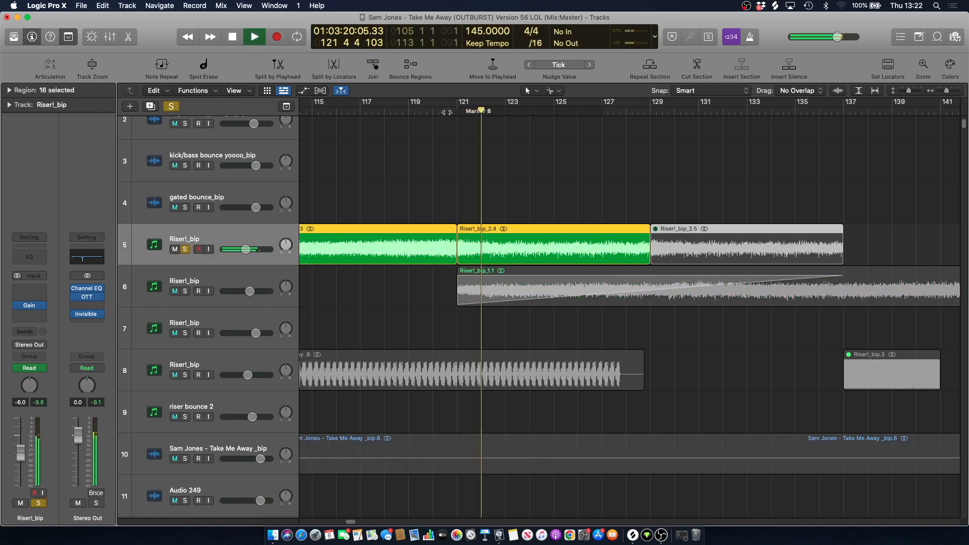
click(186, 250)
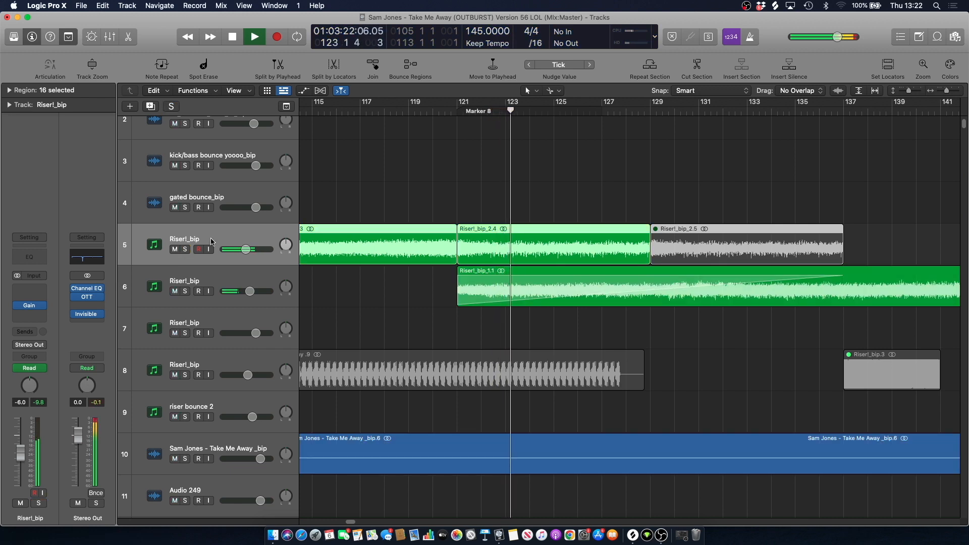
click(431, 187)
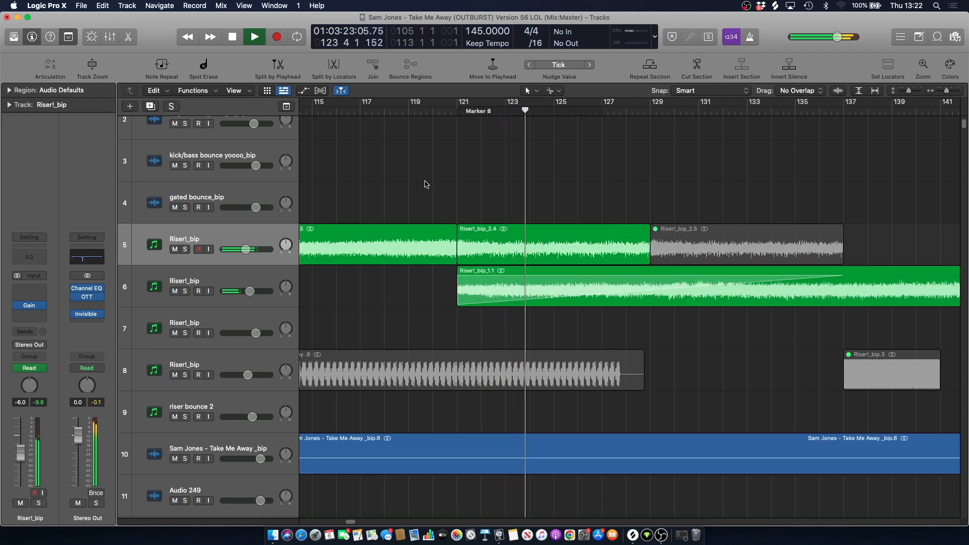
Solo the Riser!_bip track 6 during playback, unsolo it, then play the full mix from bar 128.
click(185, 292)
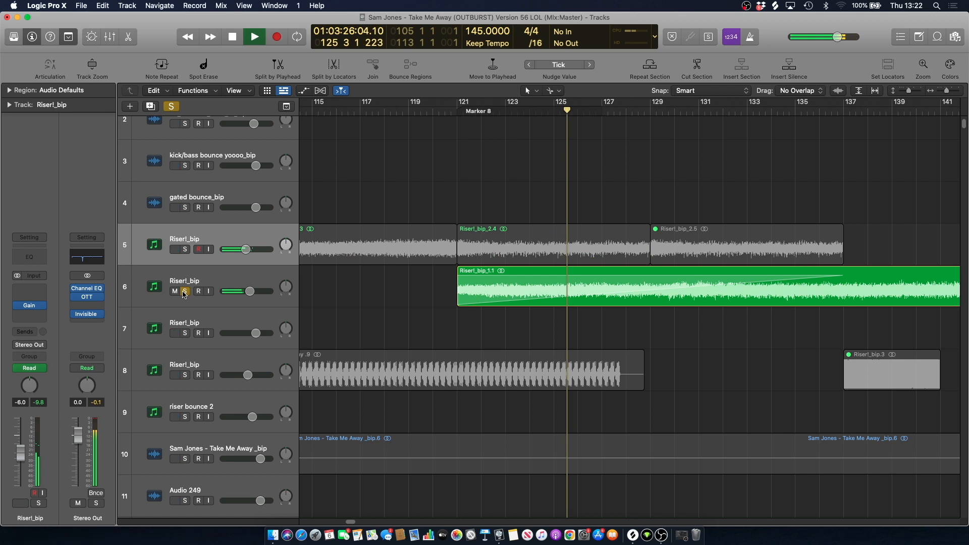
click(185, 292)
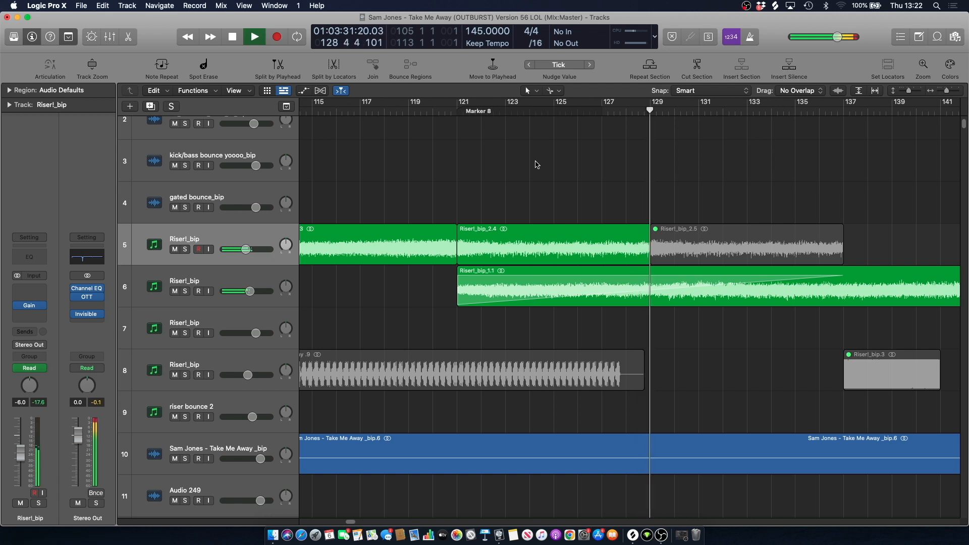
scroll(537, 165, up, 3)
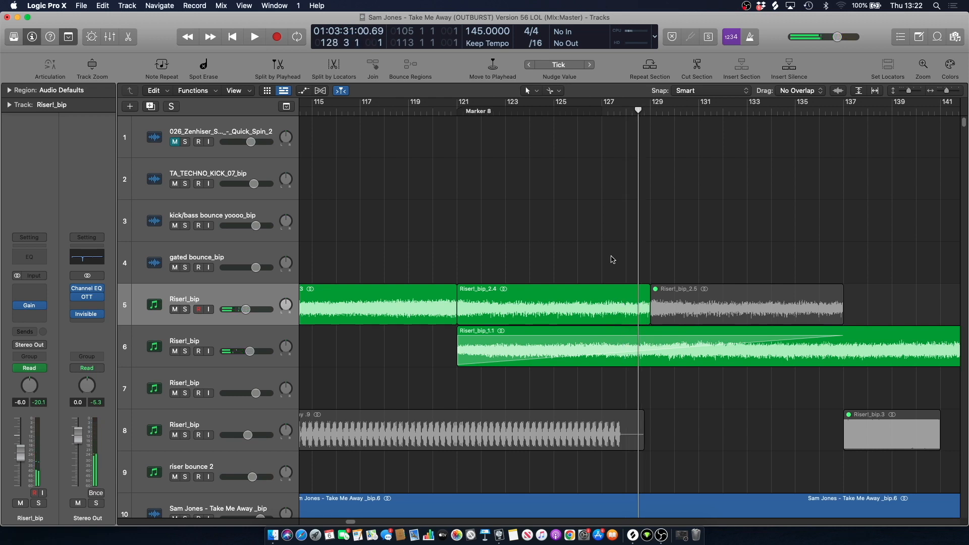
key(space)
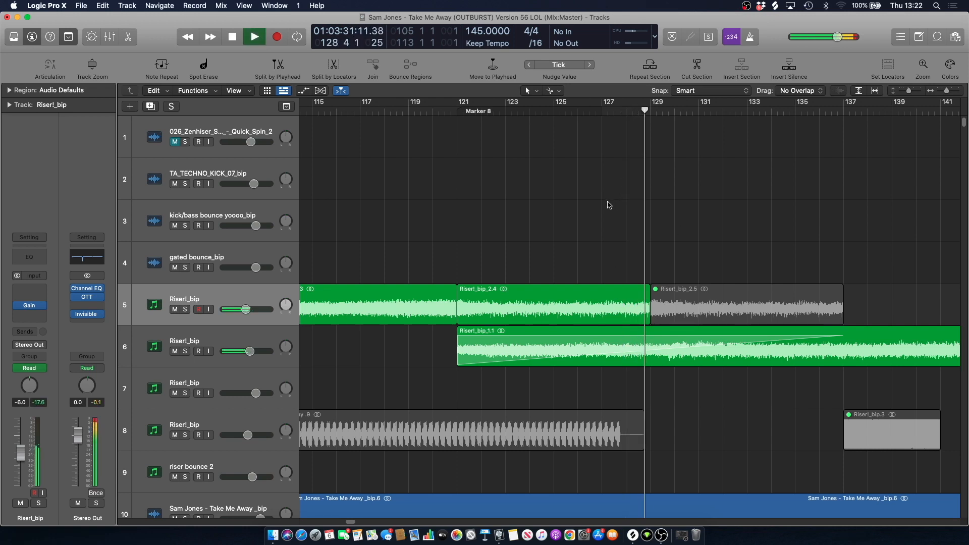
Solo the kick for impacts, reverse impacts kick and reverb kick tracks, play them from bar 120, then stop and clear the solos.
scroll(646, 282, down, 20)
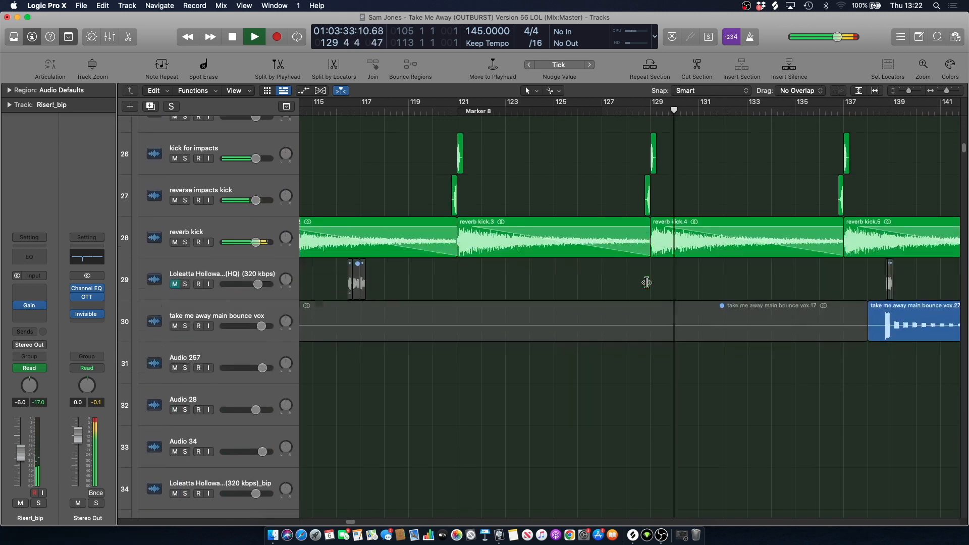
scroll(595, 214, up, 3)
key(space)
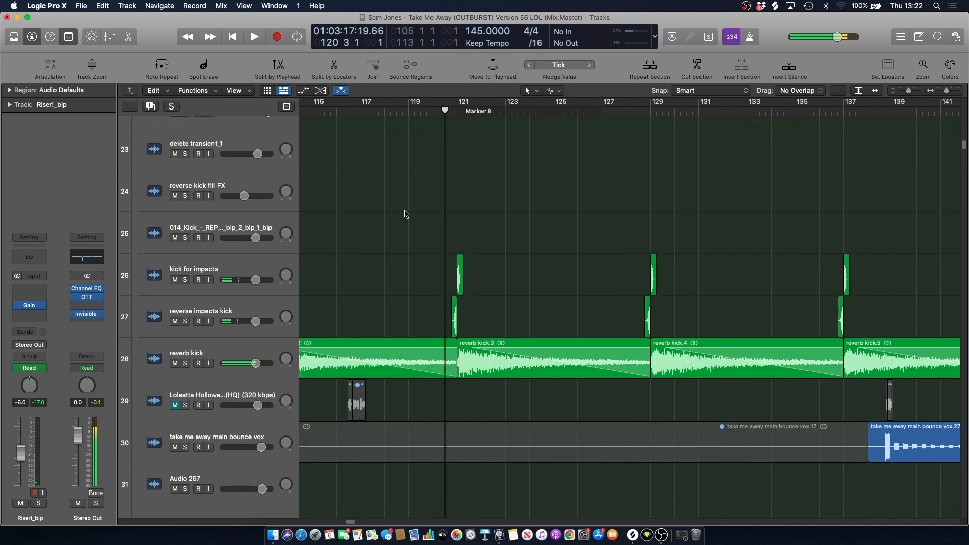
click(219, 263)
click(186, 281)
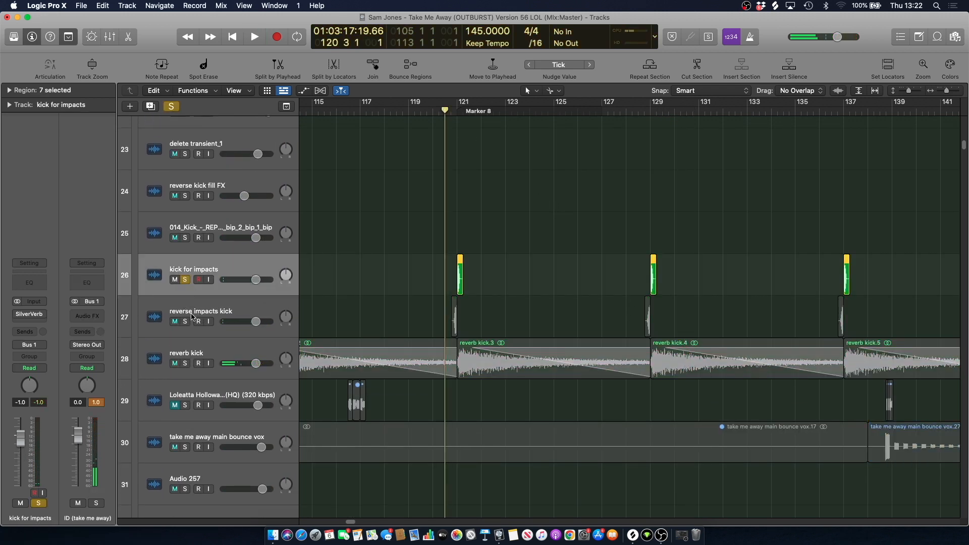
click(186, 364)
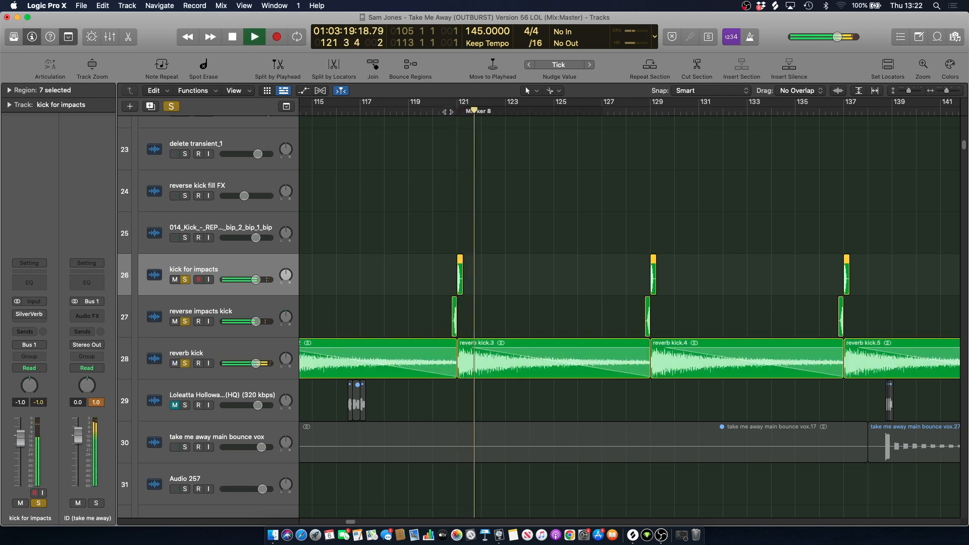
key(space)
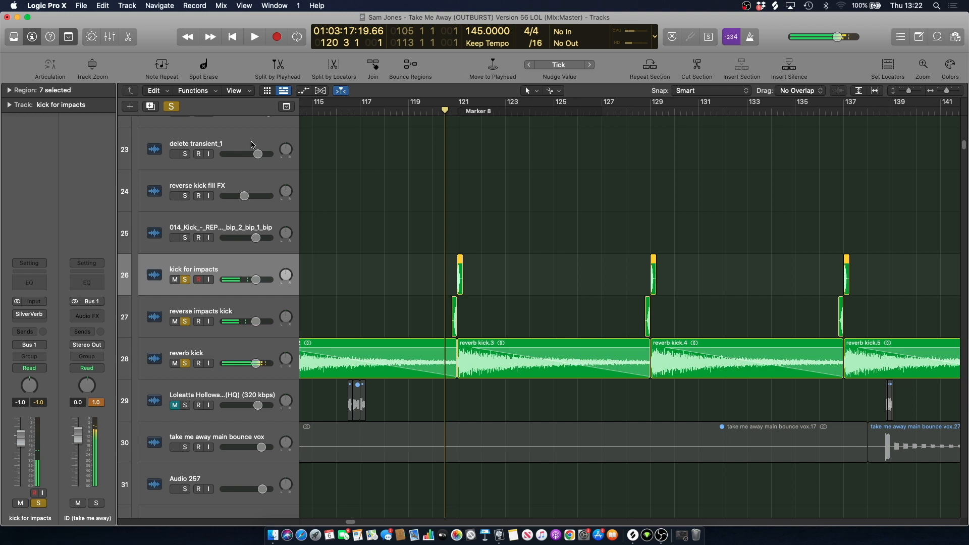
click(177, 108)
click(233, 342)
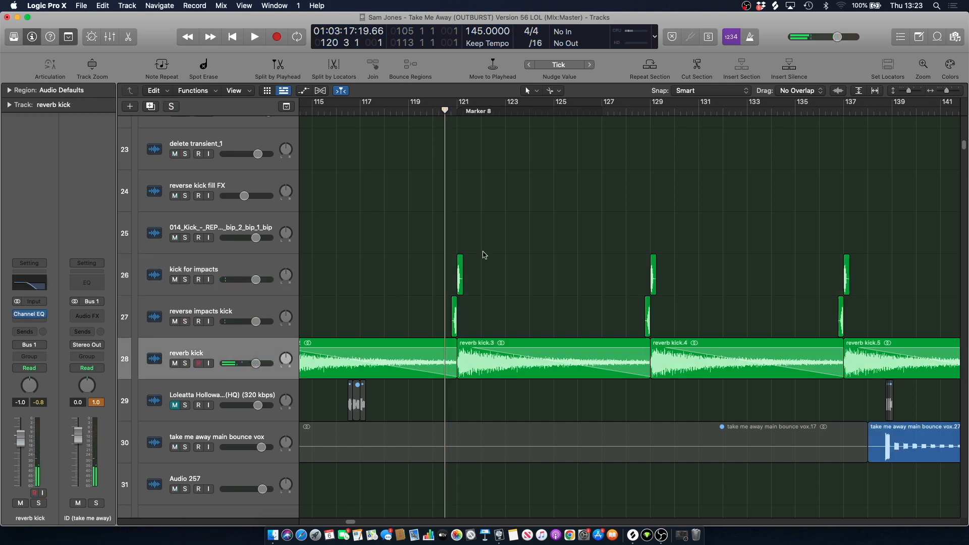
Play the full mix into bar 129 while looking through the tracks below reverb kick, then stop playback.
key(space)
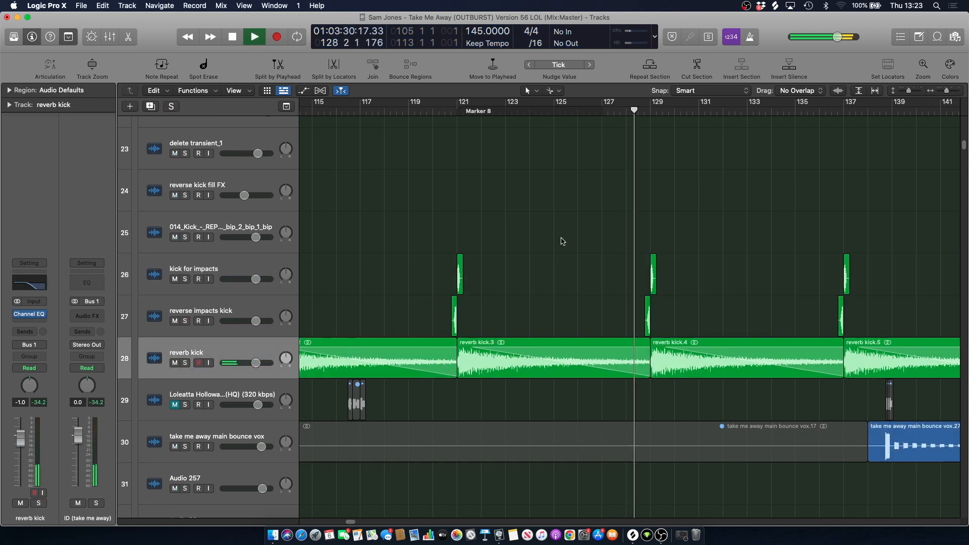
scroll(560, 238, down, 5)
scroll(476, 351, right, 5)
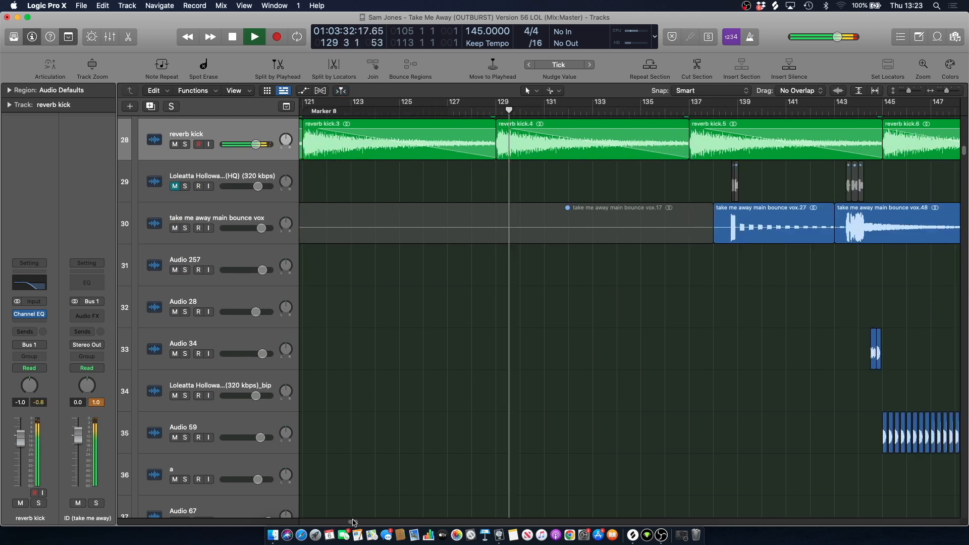
scroll(476, 350, down, 15)
scroll(477, 355, down, 3)
scroll(476, 355, up, 5)
key(space)
Set the playhead just before bar 129 and go to the snare rolls track, number 340.
scroll(412, 327, down, 10)
scroll(413, 327, down, 20)
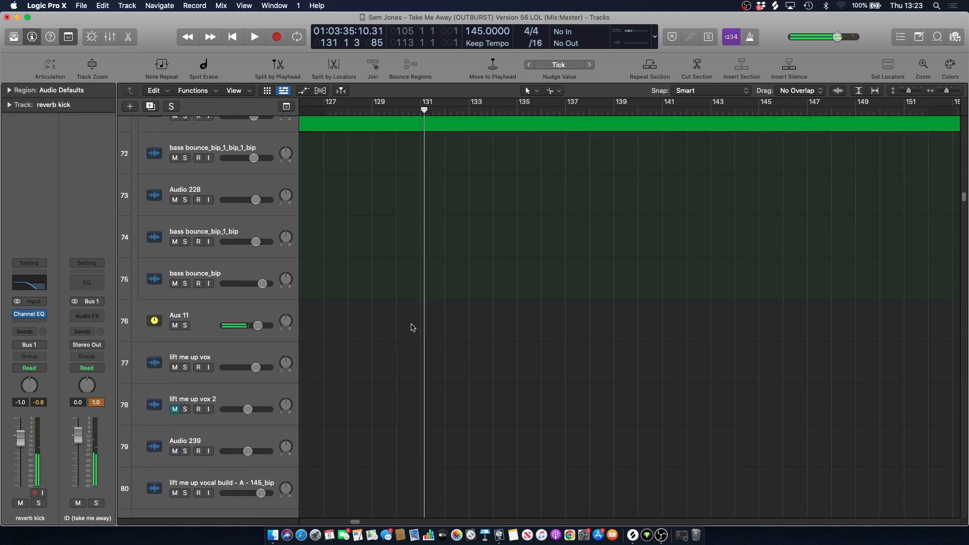
scroll(413, 328, down, 1)
click(366, 111)
drag(965, 243, 947, 476)
scroll(564, 441, down, 1)
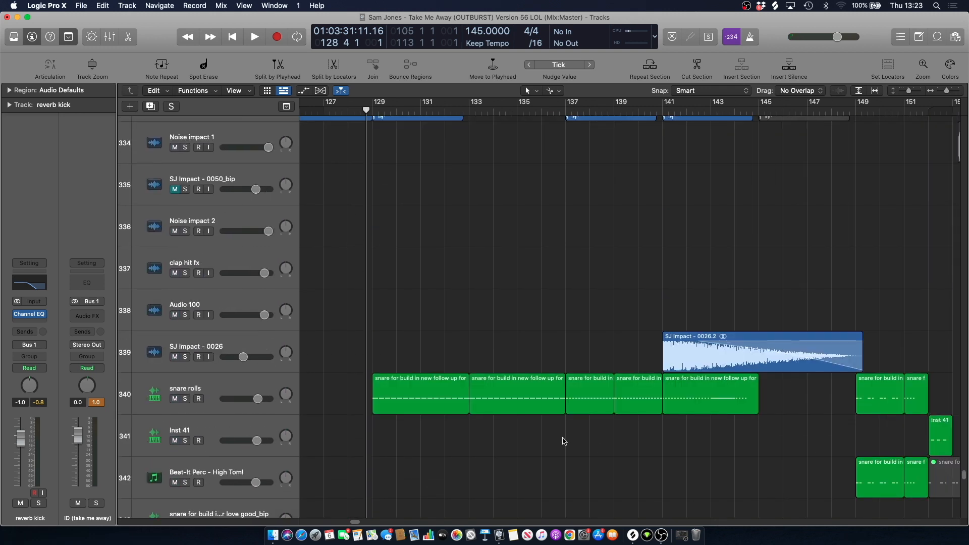
Solo the snare rolls track and play it from just before bar 129, closing its Sampler window.
click(204, 383)
key(s)
key(space)
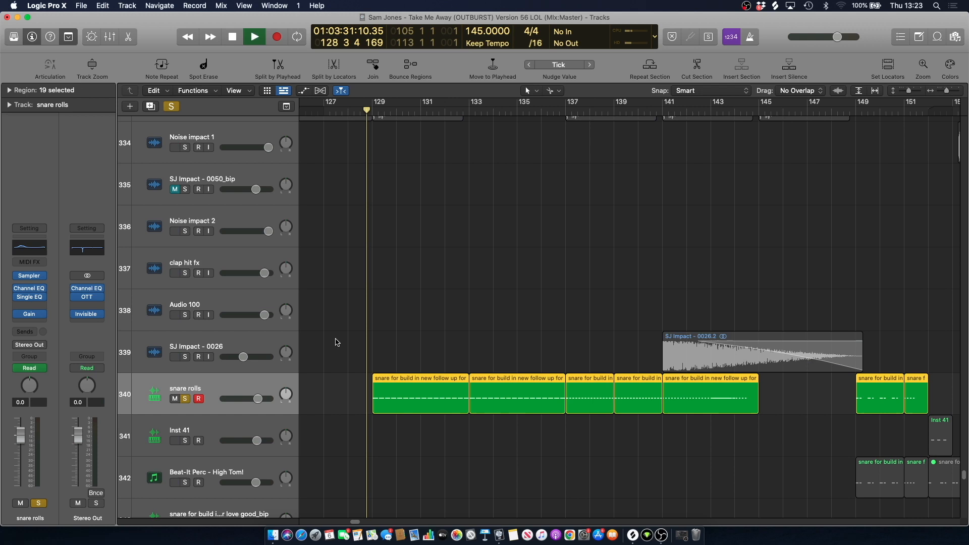
click(208, 383)
key(space)
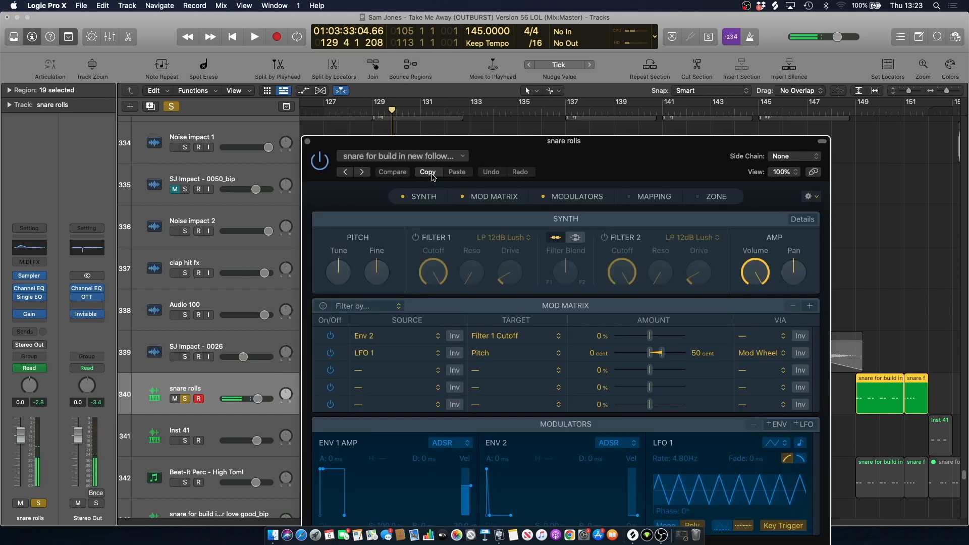
click(309, 143)
key(space)
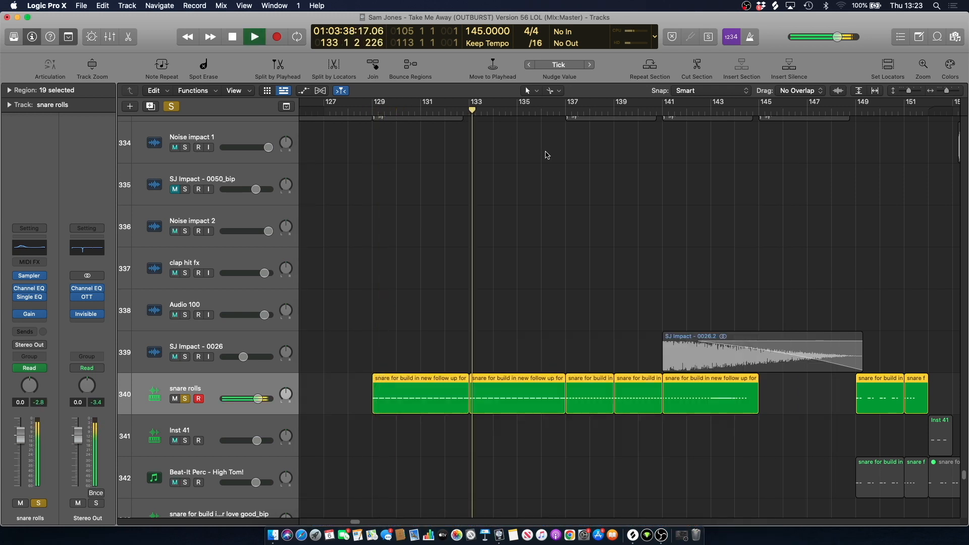
Clear the region selection and play the soloed snare rolls from bar 137.
key(space)
key(alt+period)
click(526, 246)
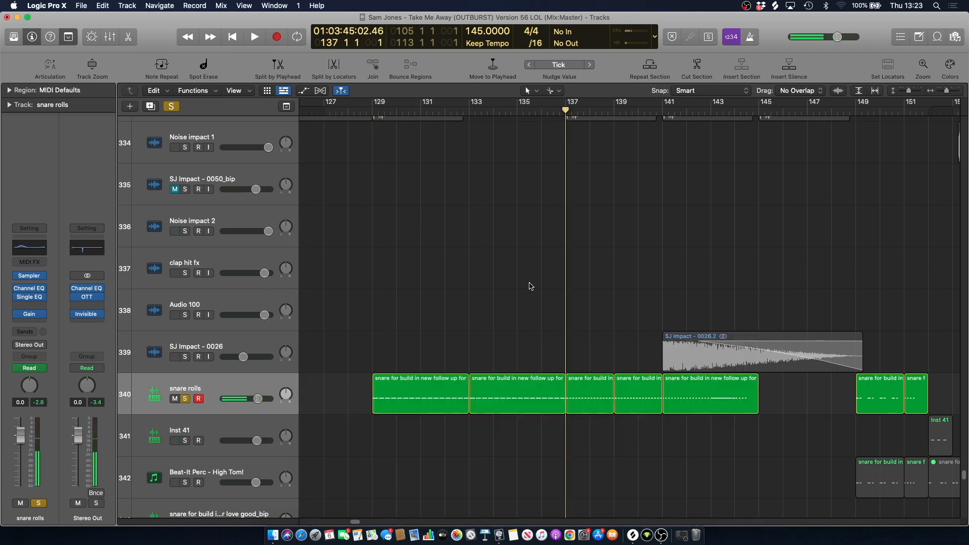
key(space)
key(space)
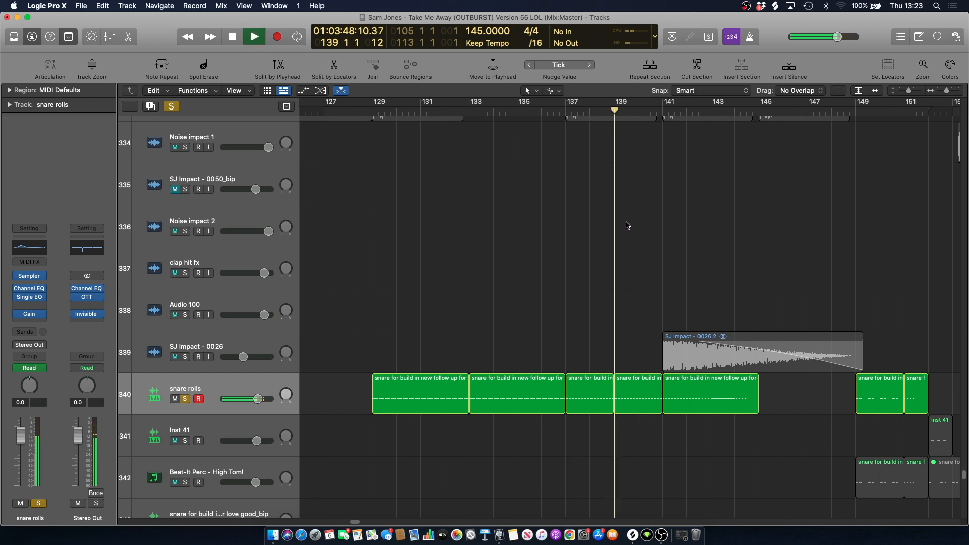
Show the track automation, unsolo the snare rolls, move the playhead to bar 133 and hide the automation.
key(a)
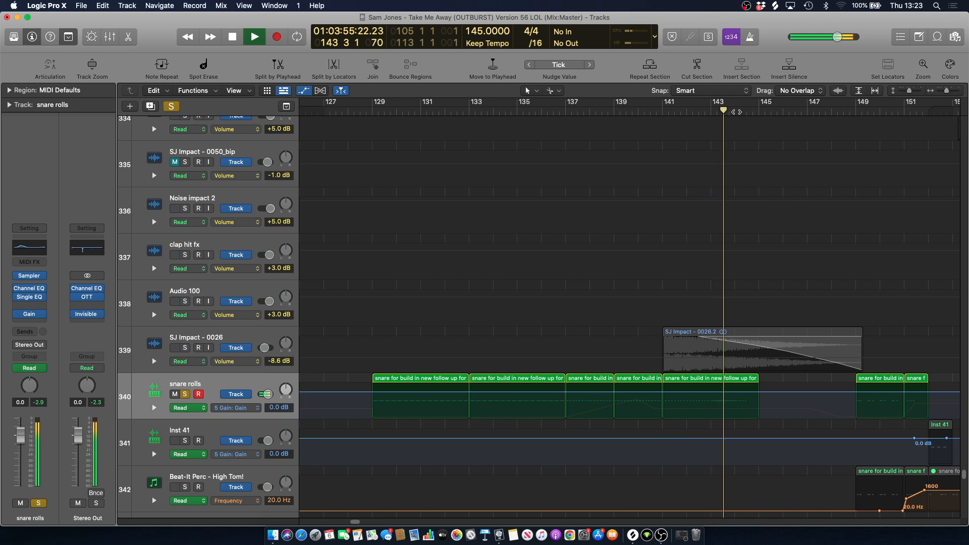
click(186, 398)
click(372, 107)
key(a)
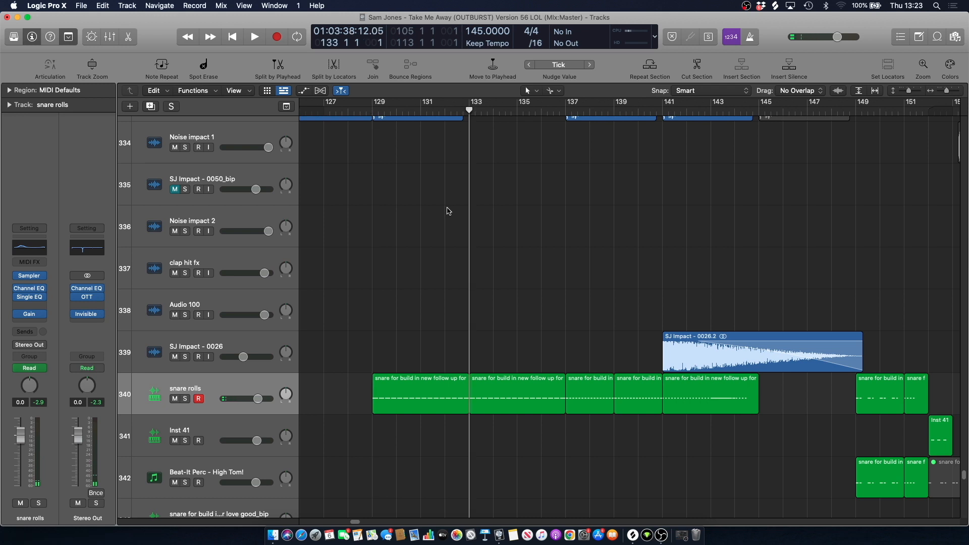
Play the full mix from bar 133 while going up to the Beat-It Drone - Powerhau5 track, then stop.
key(space)
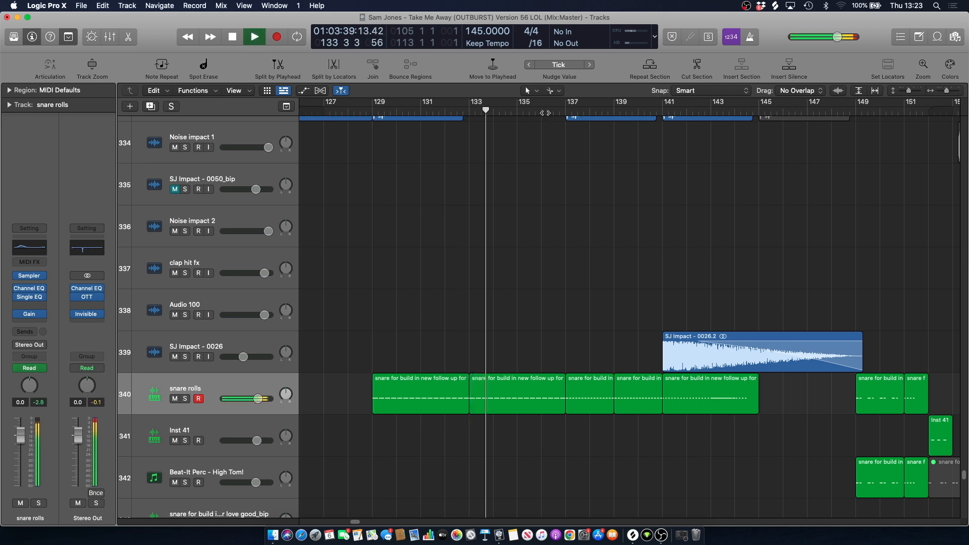
scroll(526, 182, up, 8)
scroll(526, 182, up, 20)
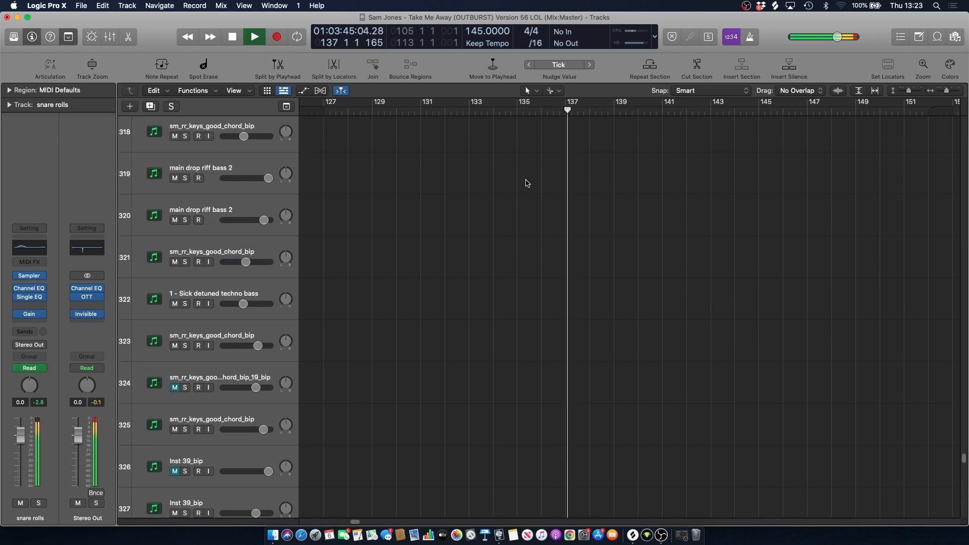
scroll(529, 185, up, 20)
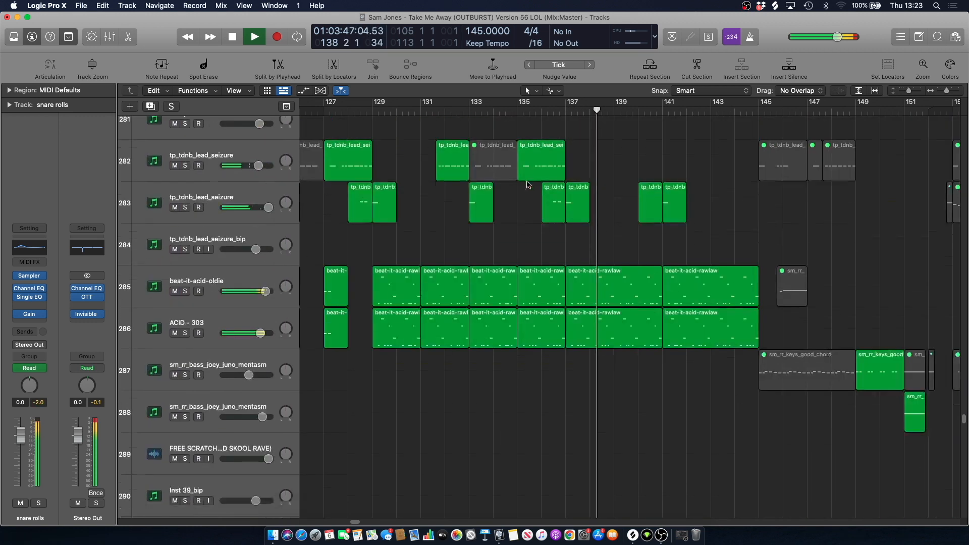
scroll(529, 185, up, 20)
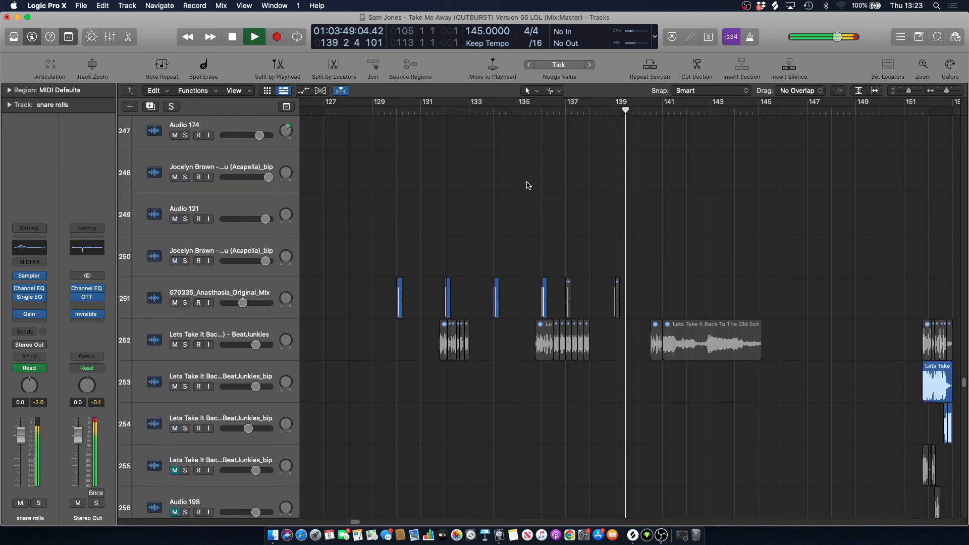
scroll(529, 185, up, 10)
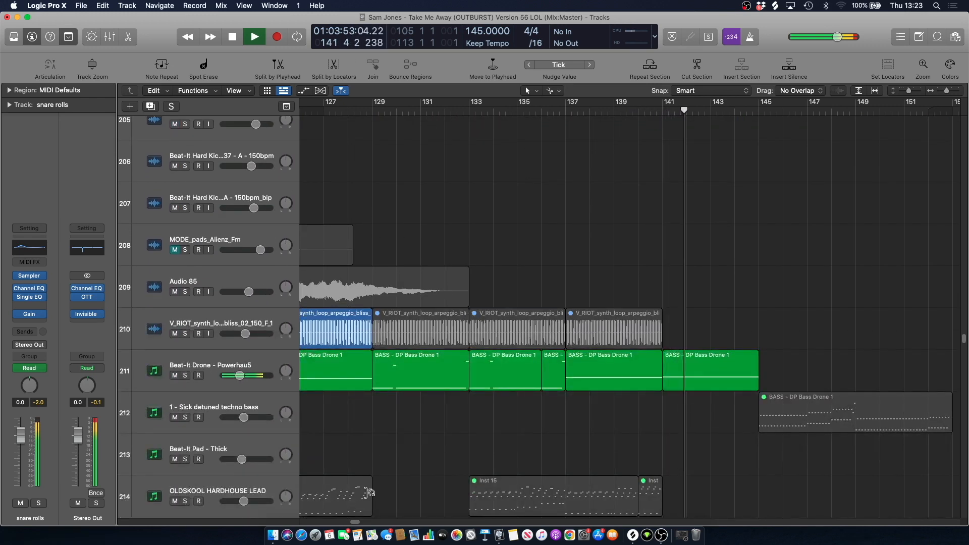
key(space)
Set the cycle range from bar 137 to 145, solo the Beat-It Drone - Powerhau5 track and play it.
scroll(432, 250, right, 5)
drag(473, 107, 668, 143)
click(220, 355)
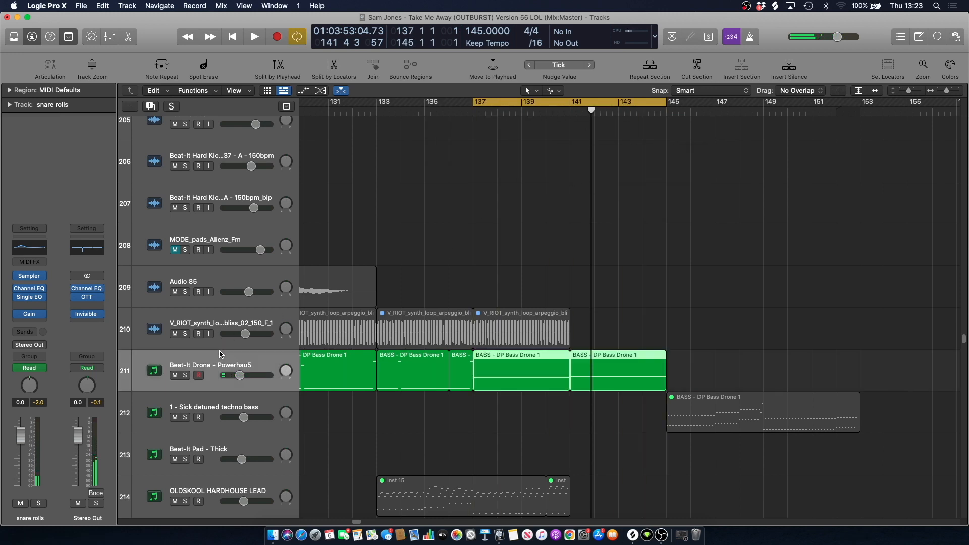
click(185, 375)
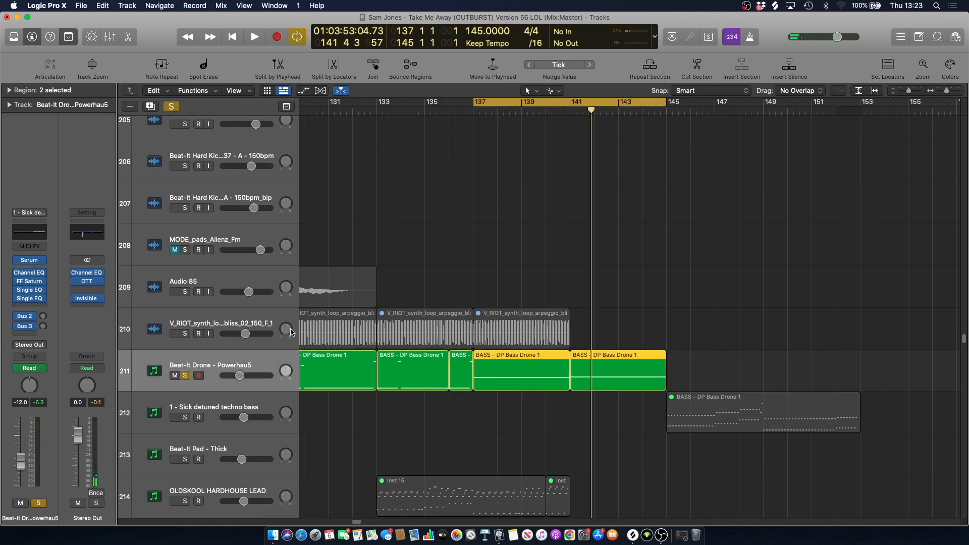
key(space)
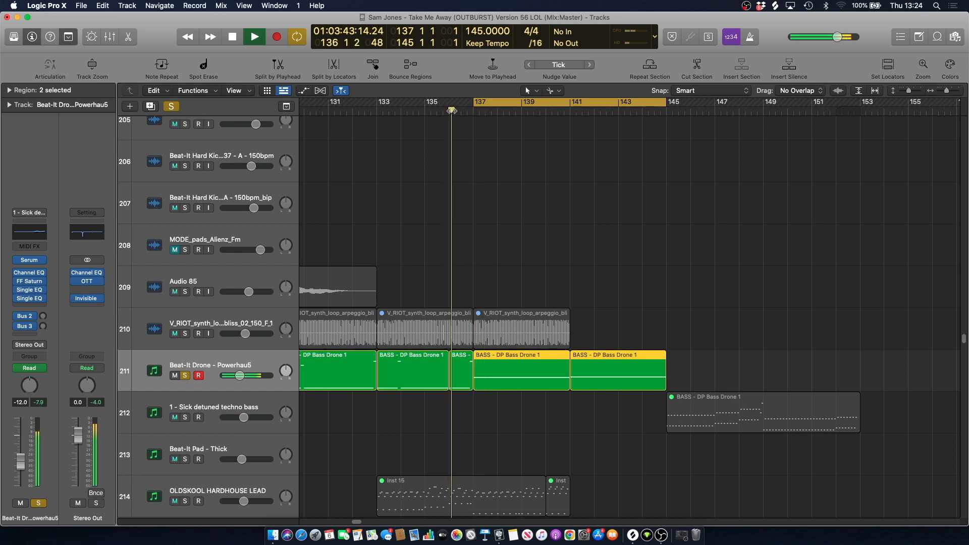
View the notes of the BASS - DP Bass Drone 1 regions at bars 137 and 141 in the Piano Roll.
click(504, 369)
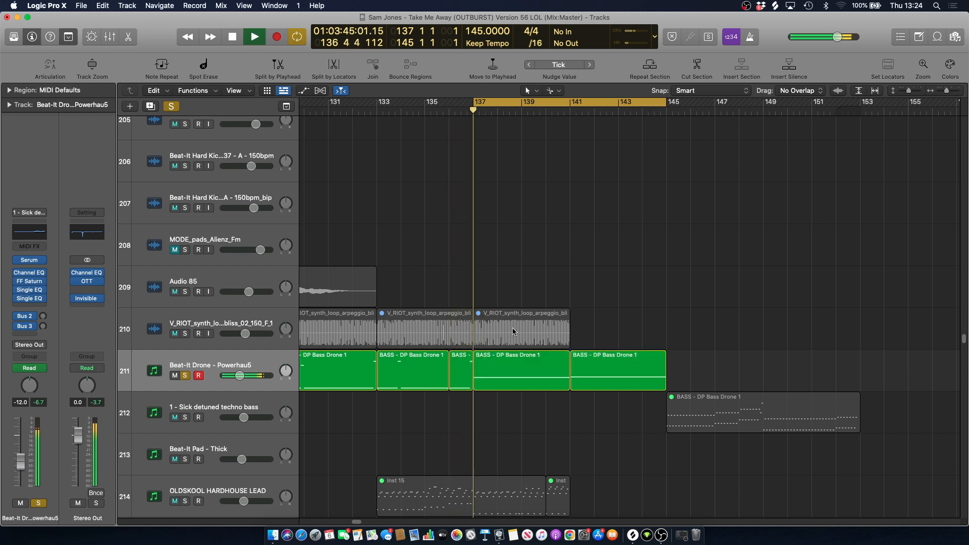
double_click(505, 369)
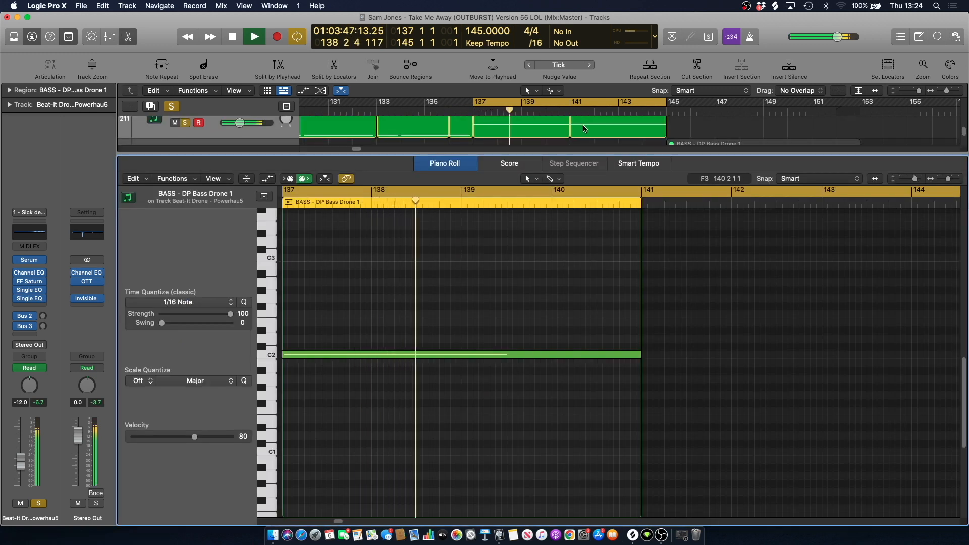
key(Right)
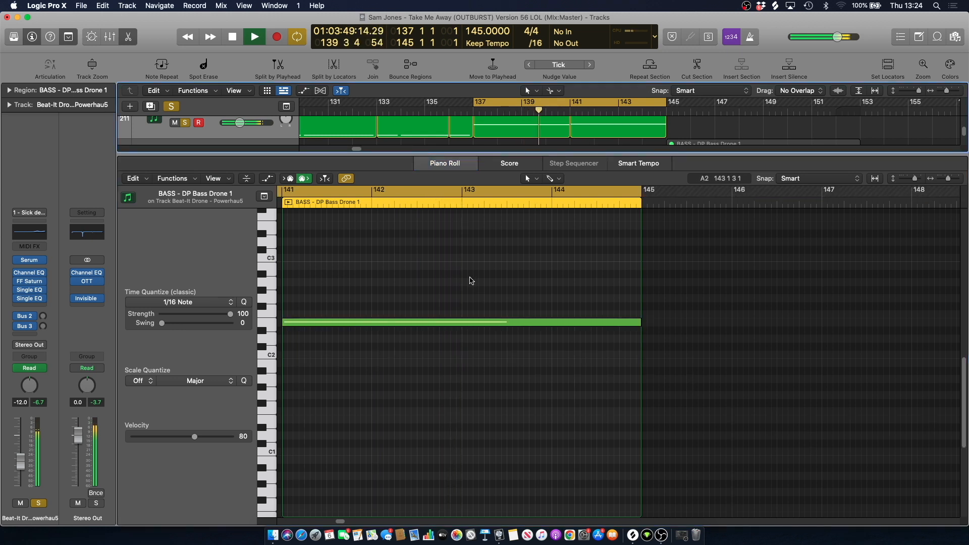
Close the Piano Roll, stop playback, and unsolo the Beat-It Drone - Powerhau5 track with the cycle range turned off.
click(128, 37)
scroll(454, 192, up, 3)
key(space)
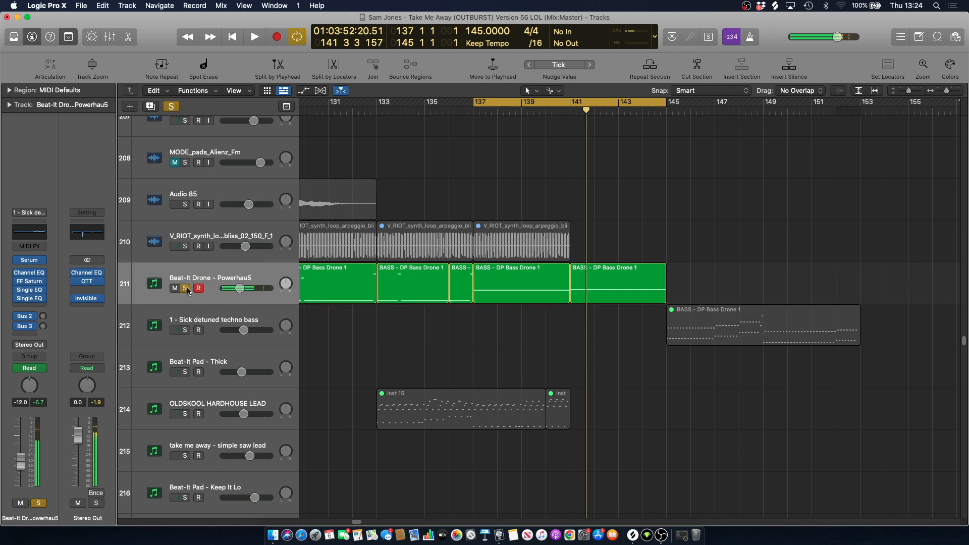
click(186, 289)
click(525, 103)
Show and hide the track automation and place the playhead in bar 144.
key(a)
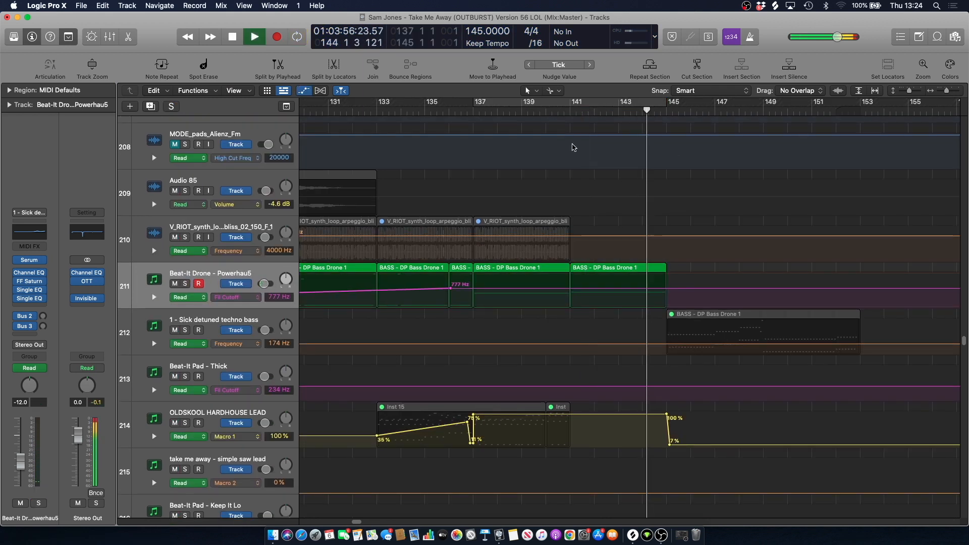
key(a)
click(571, 110)
click(643, 115)
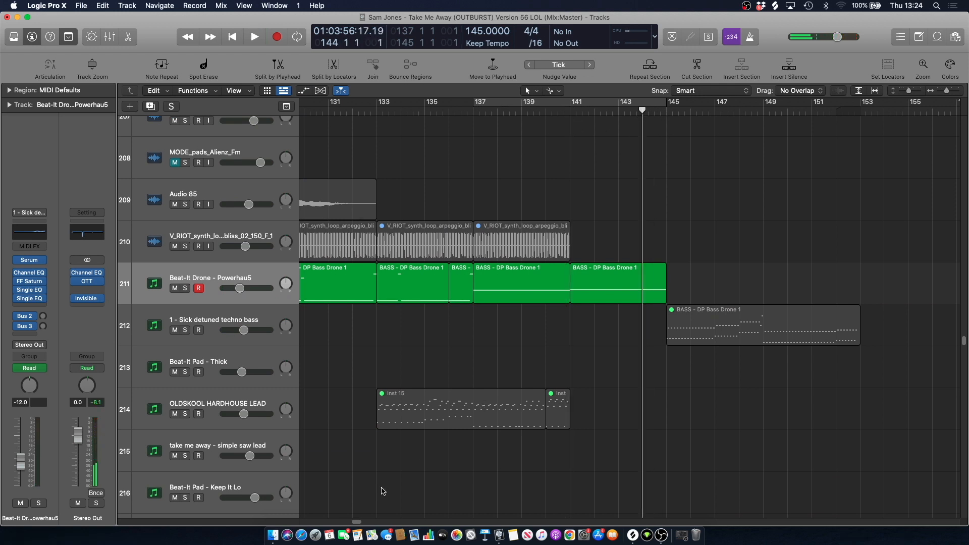
Play the full mix from bar 144 while going up through the tracks to the TA_TECHNO_KICK_07 tracks, and stop.
scroll(446, 314, right, 5)
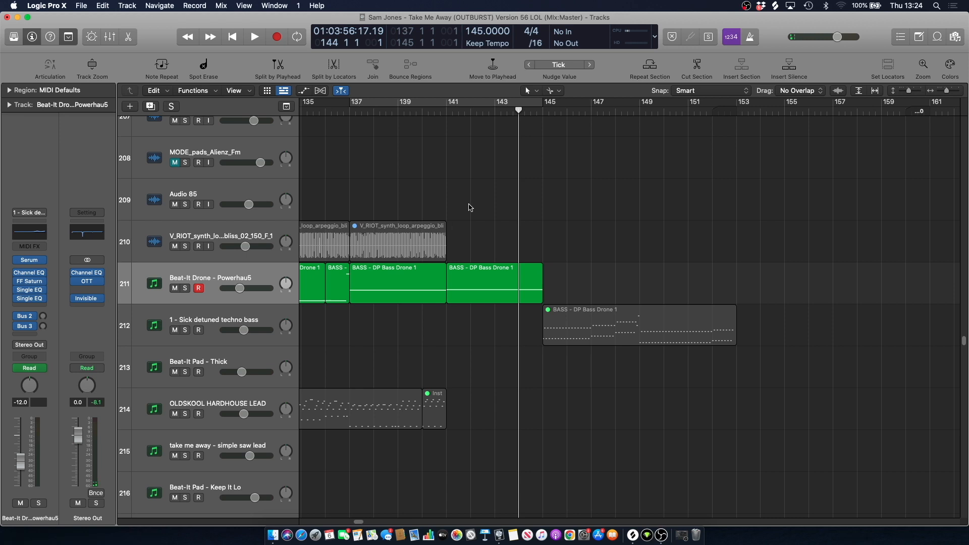
click(514, 112)
key(space)
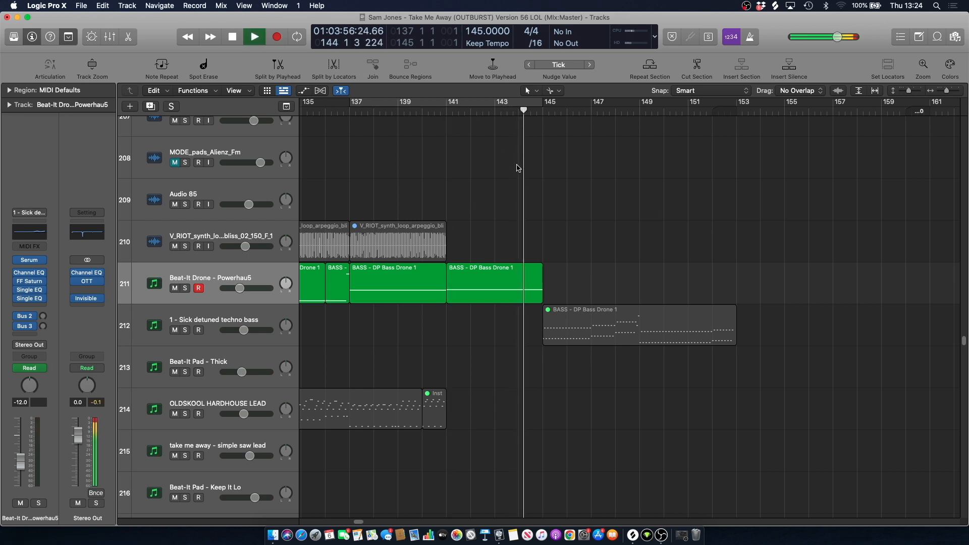
scroll(523, 174, up, 15)
scroll(523, 174, up, 20)
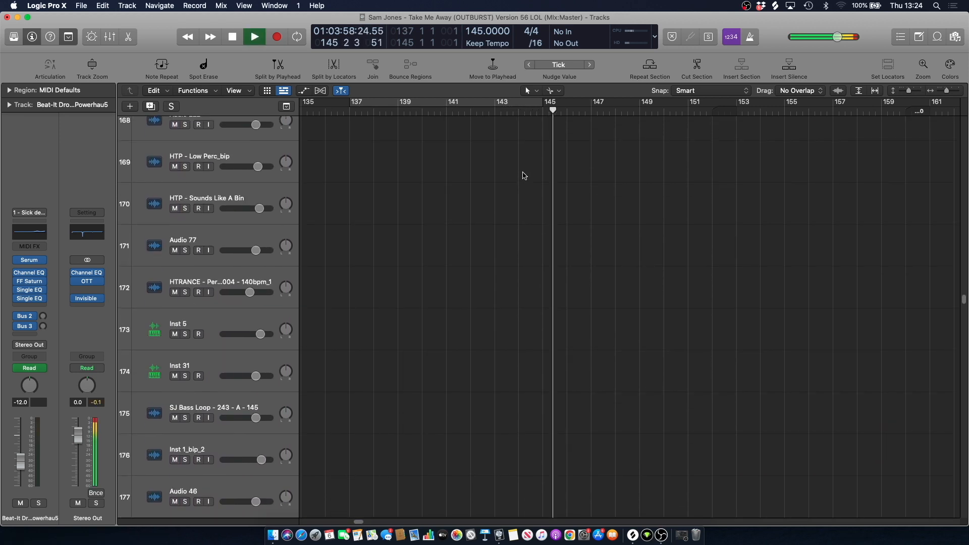
scroll(523, 176, up, 20)
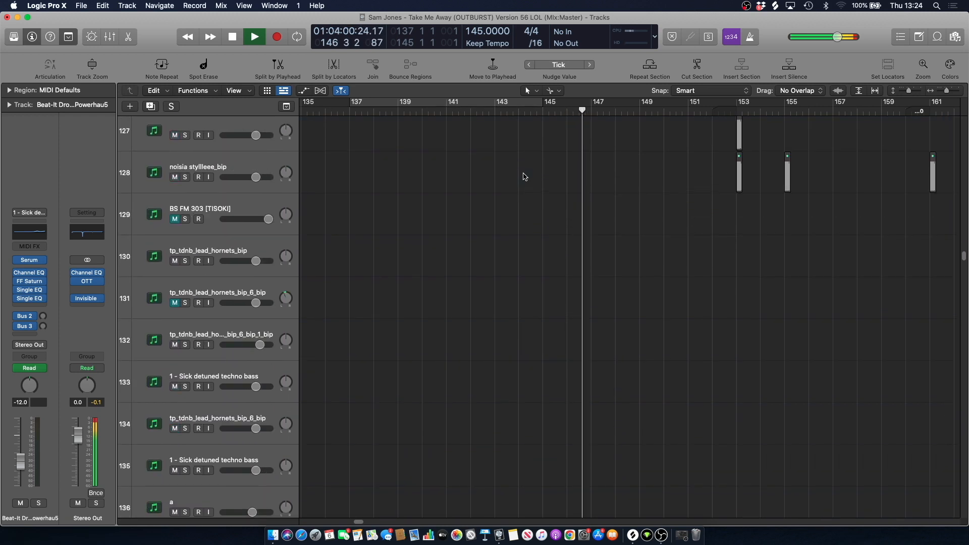
scroll(523, 176, up, 20)
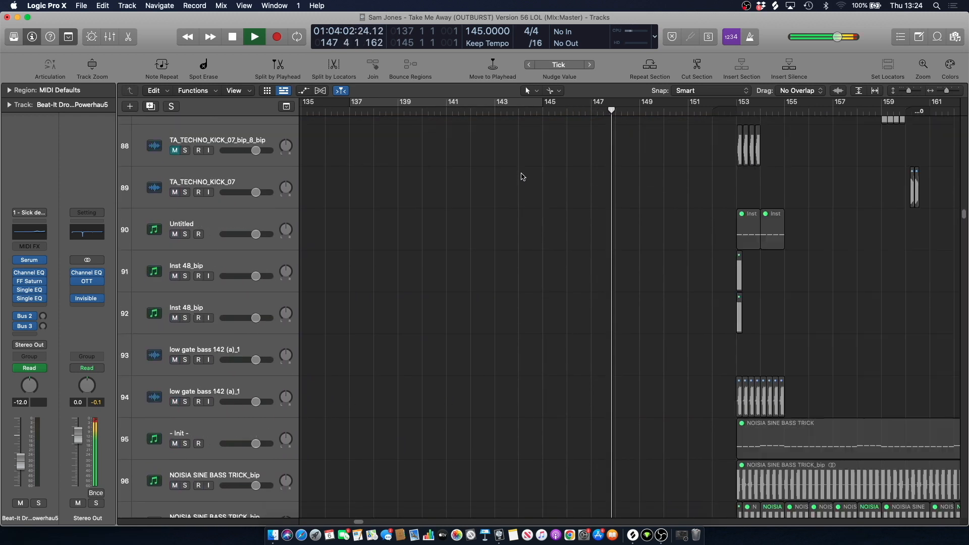
key(space)
Play the Riser!_bip tracks 6 and 7 soloed from bar 144, together and one at a time, and unsolo them.
drag(965, 214, 958, 123)
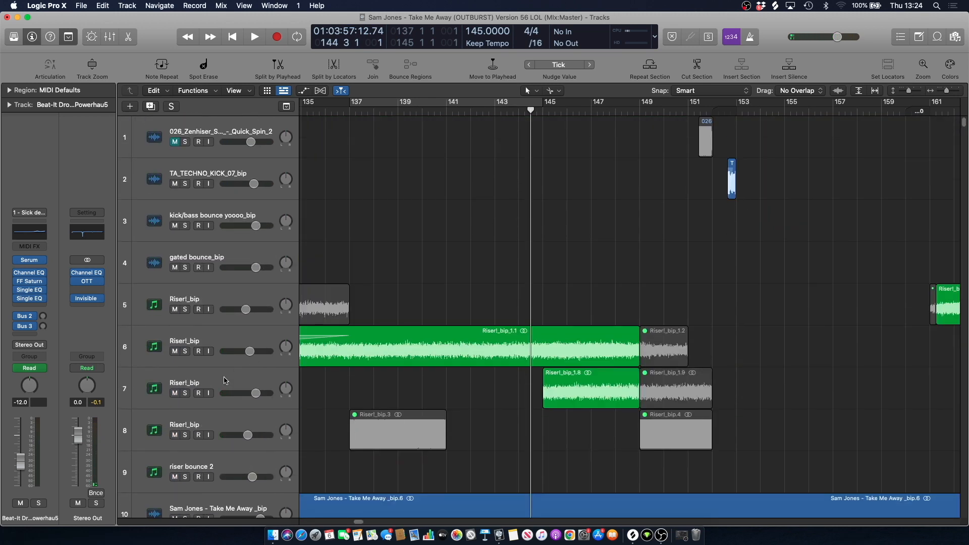
click(185, 393)
key(space)
click(185, 351)
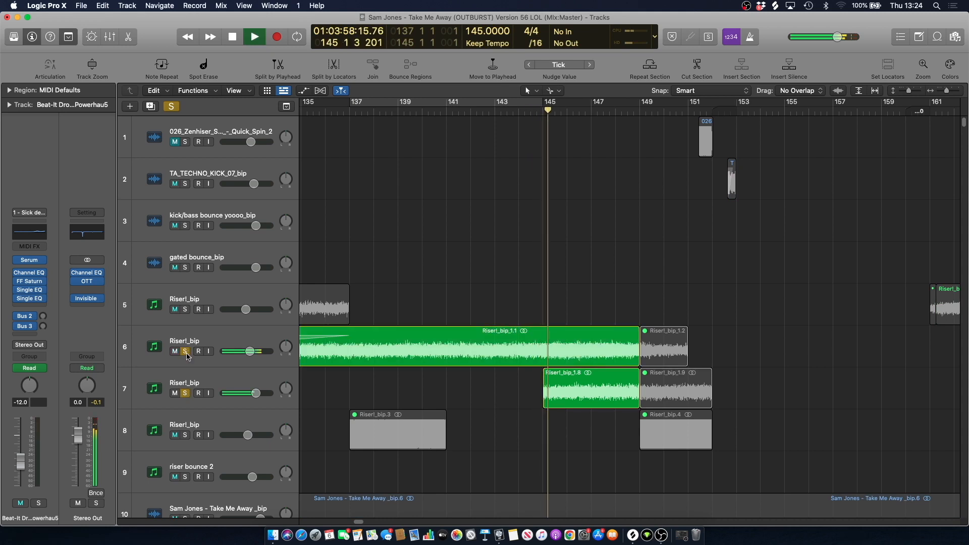
click(185, 393)
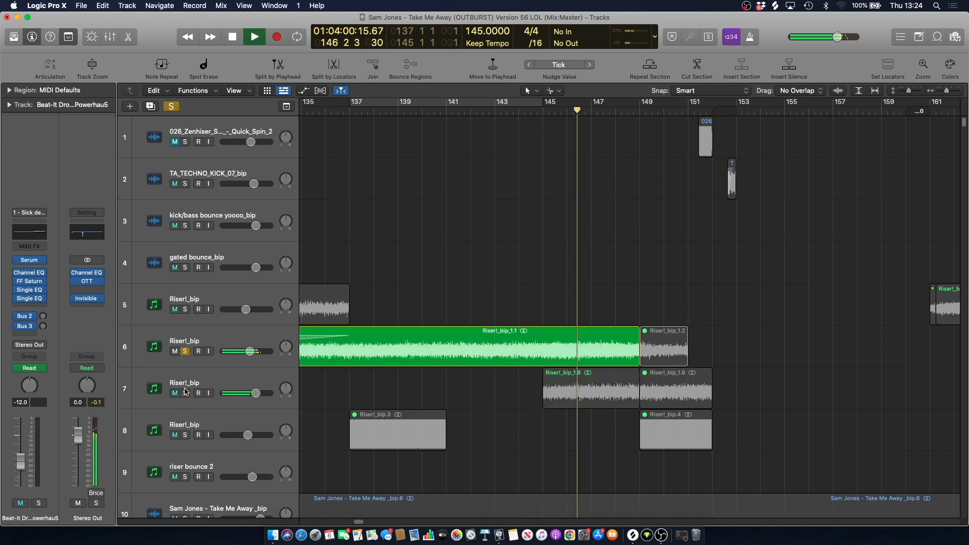
click(185, 393)
click(186, 351)
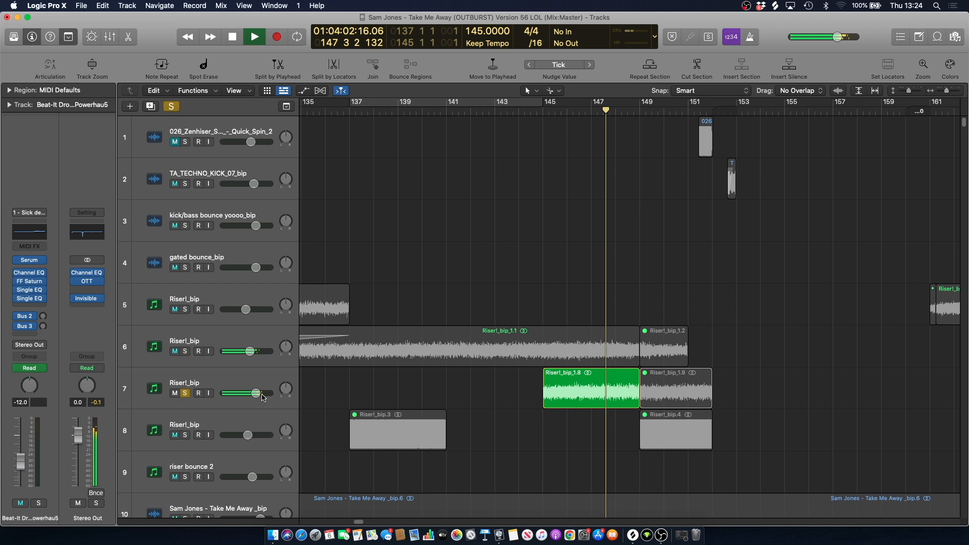
key(space)
click(224, 374)
key(s)
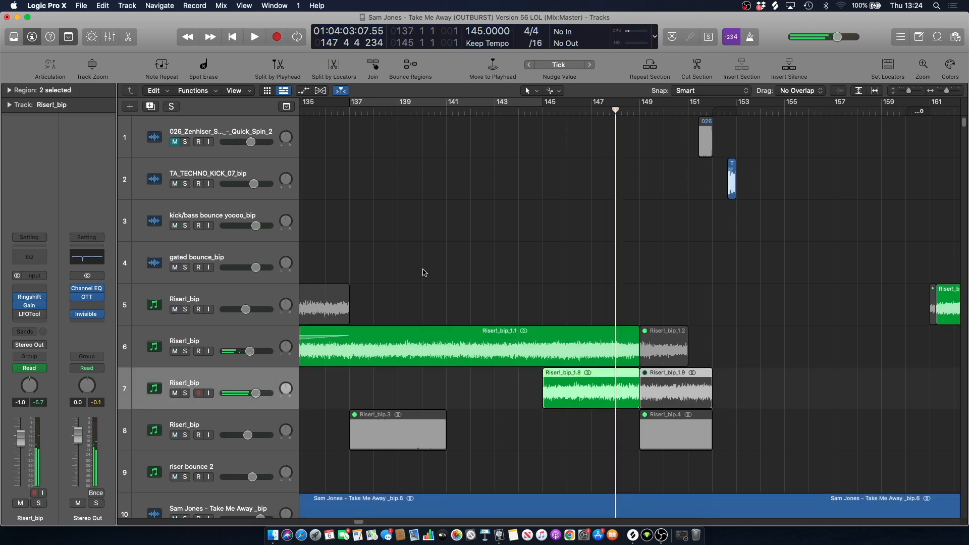
Play the full mix into bar 145 while going down from the risers to the Audio 59 vocal chops, and stop.
key(space)
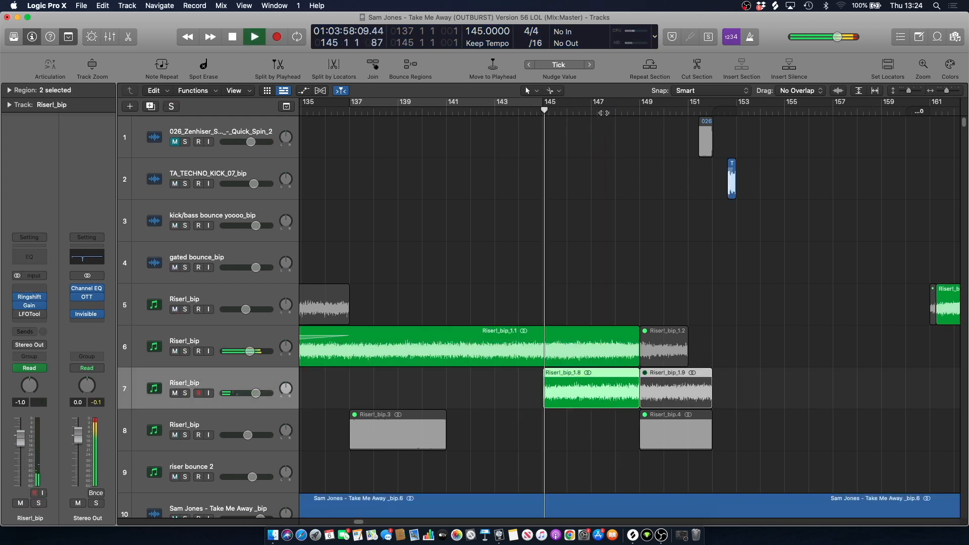
scroll(596, 212, down, 10)
scroll(590, 224, down, 15)
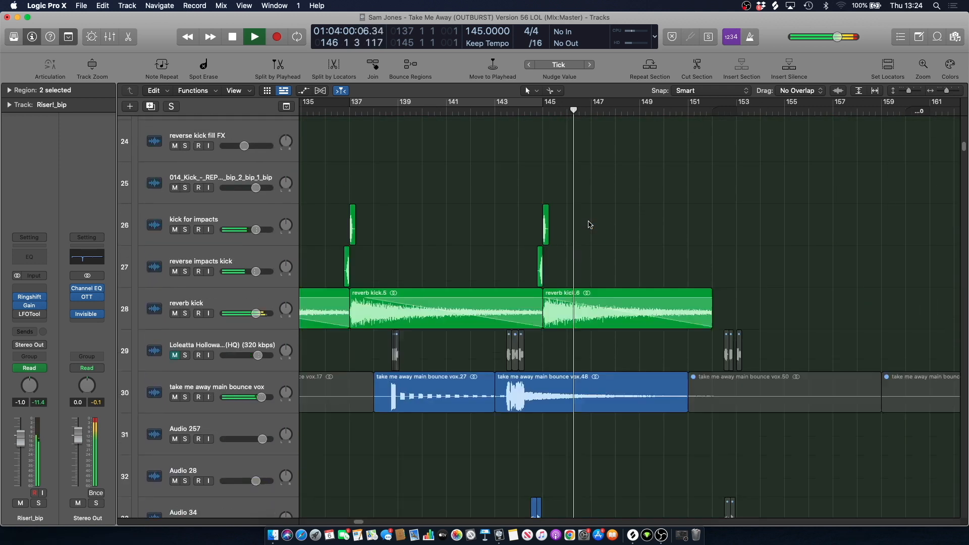
key(space)
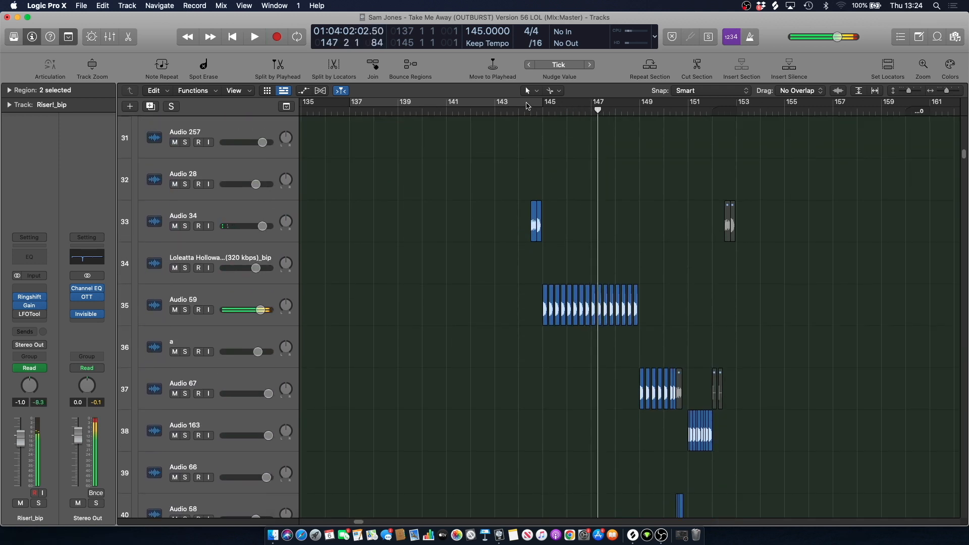
click(494, 223)
key(space)
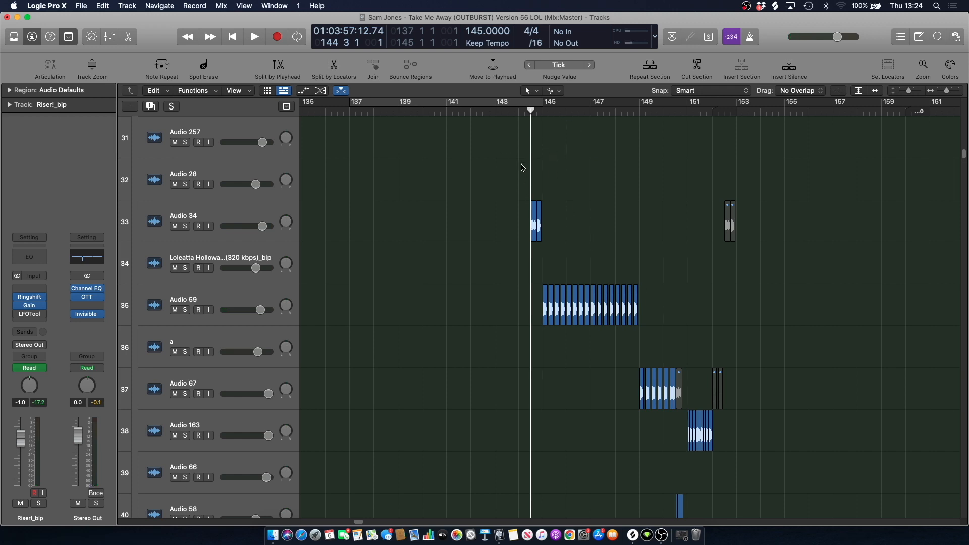
Play the full mix from bar 144 past bar 150 while going down through the tracks to Audio 90, and stop.
key(space)
scroll(525, 169, down, 15)
scroll(541, 204, down, 20)
scroll(541, 206, down, 20)
scroll(542, 206, down, 20)
scroll(541, 205, down, 20)
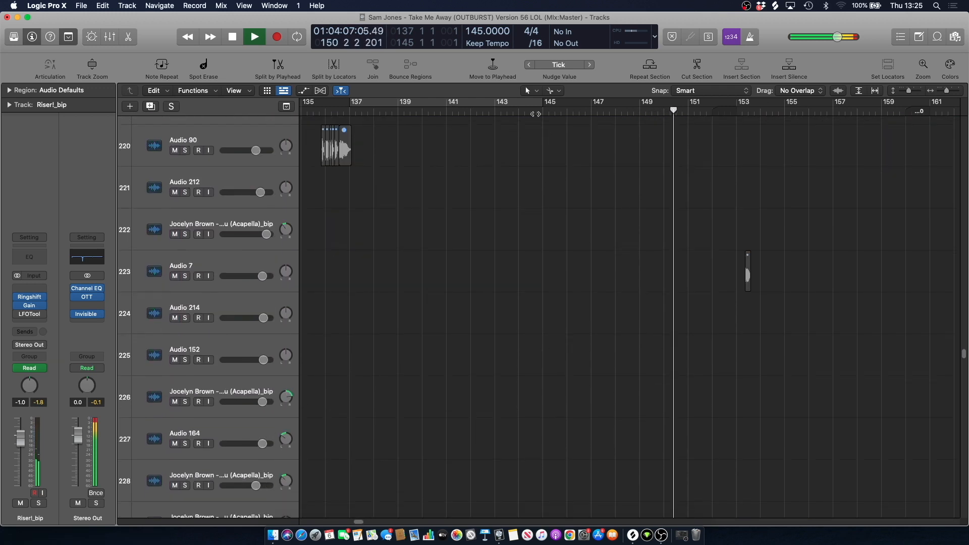
key(space)
Set the cycle range from bar 145 to 153 and solo the main drop riff bass 2 track.
drag(964, 356, 952, 454)
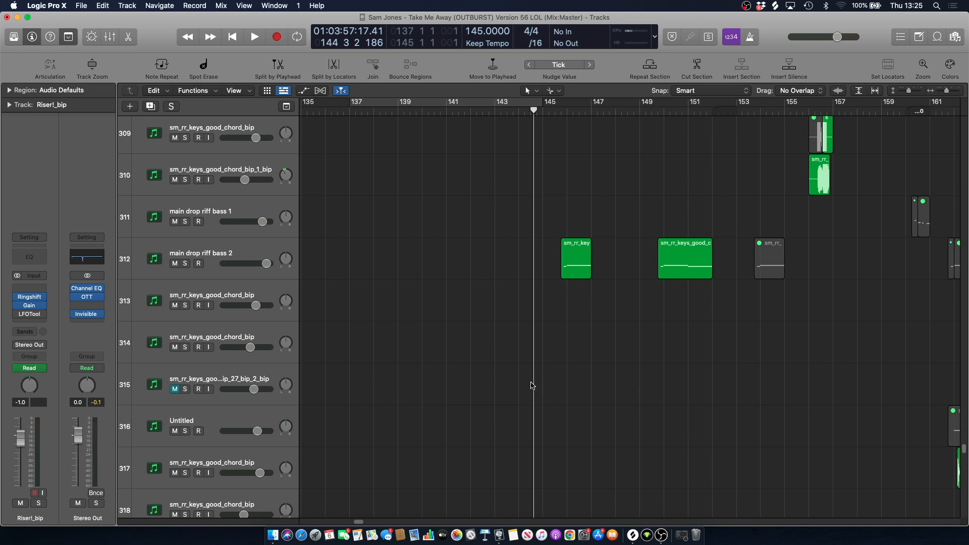
click(225, 255)
drag(539, 108, 737, 169)
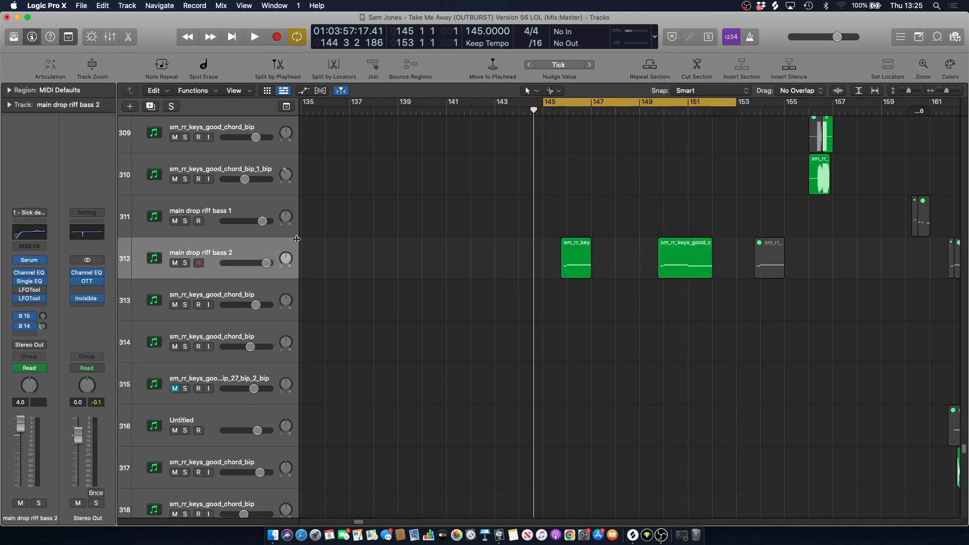
click(190, 264)
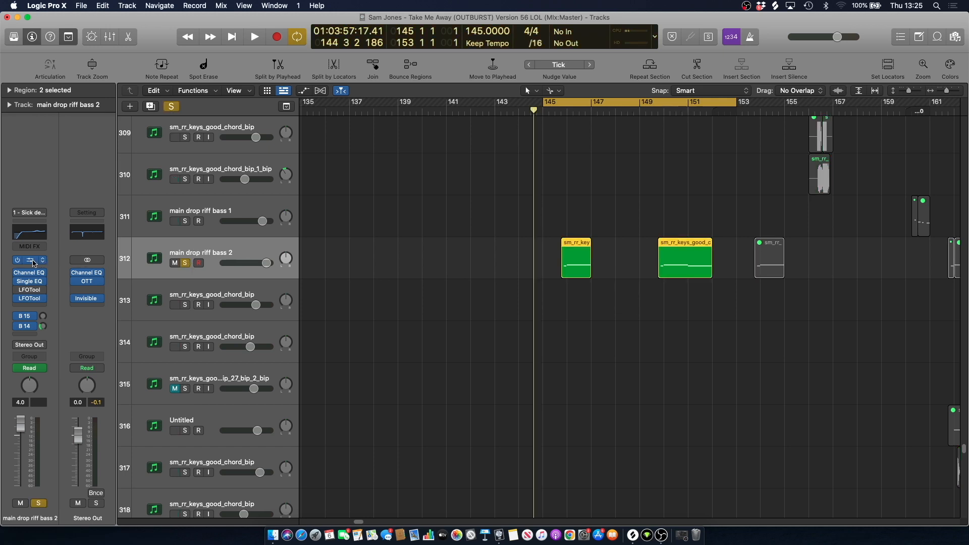
View the oscillator and effects pages of the Serum instrument on main drop riff bass 2, and close it.
key(v)
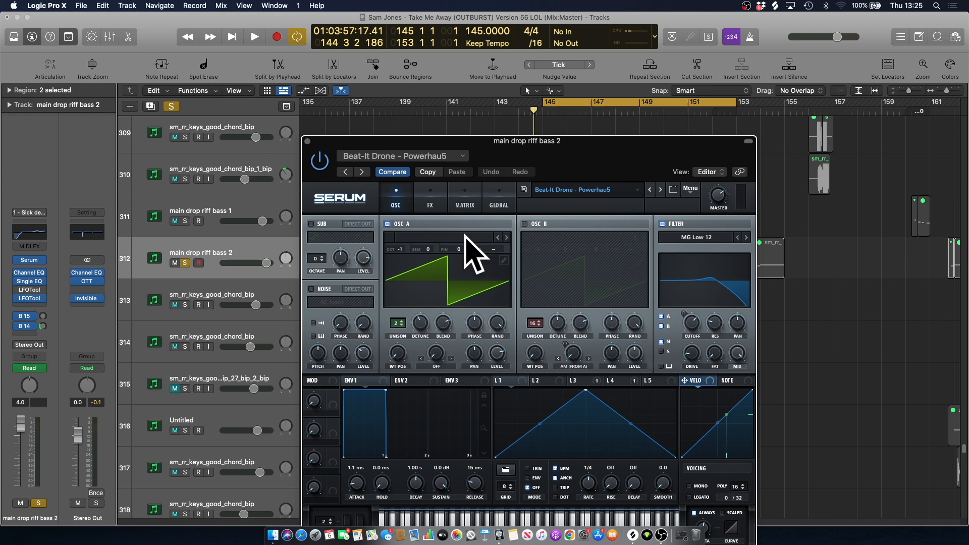
click(430, 197)
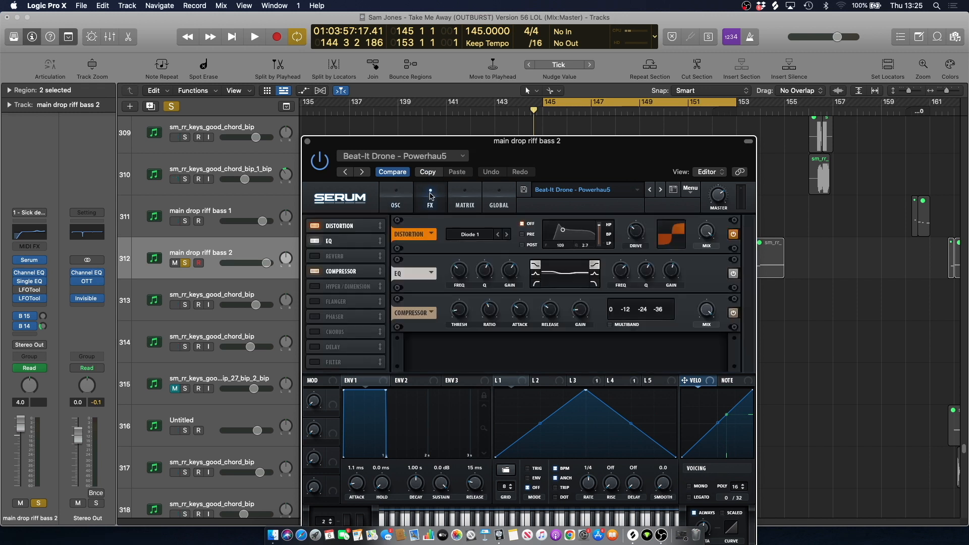
click(399, 197)
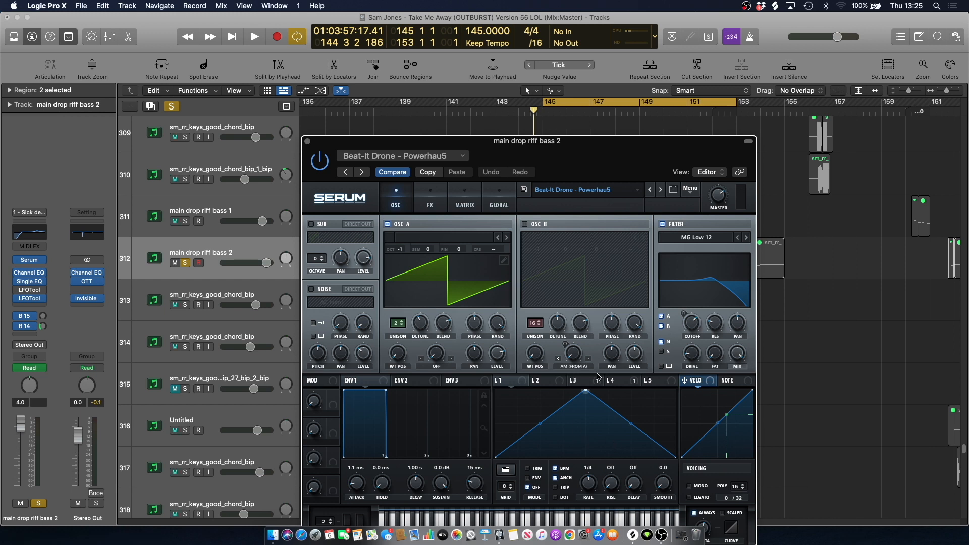
click(428, 194)
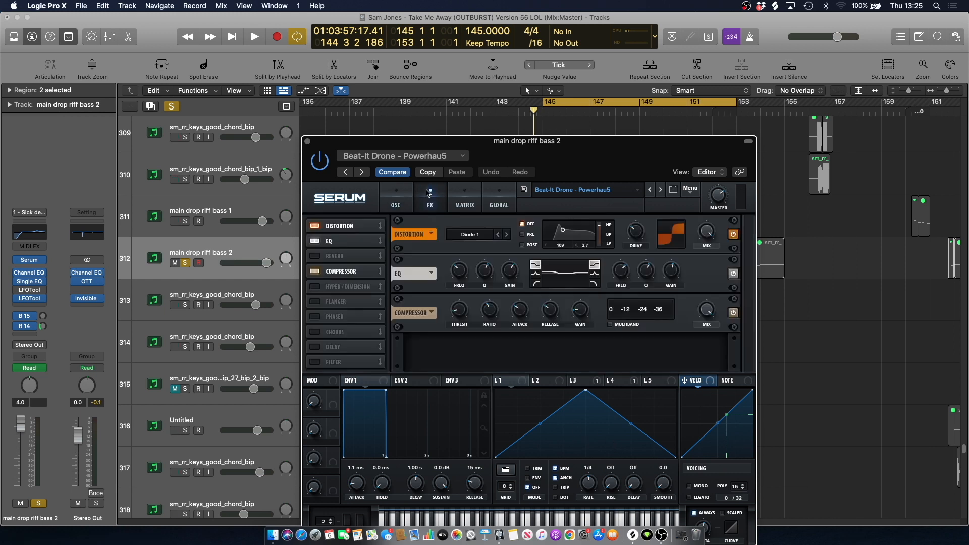
click(403, 206)
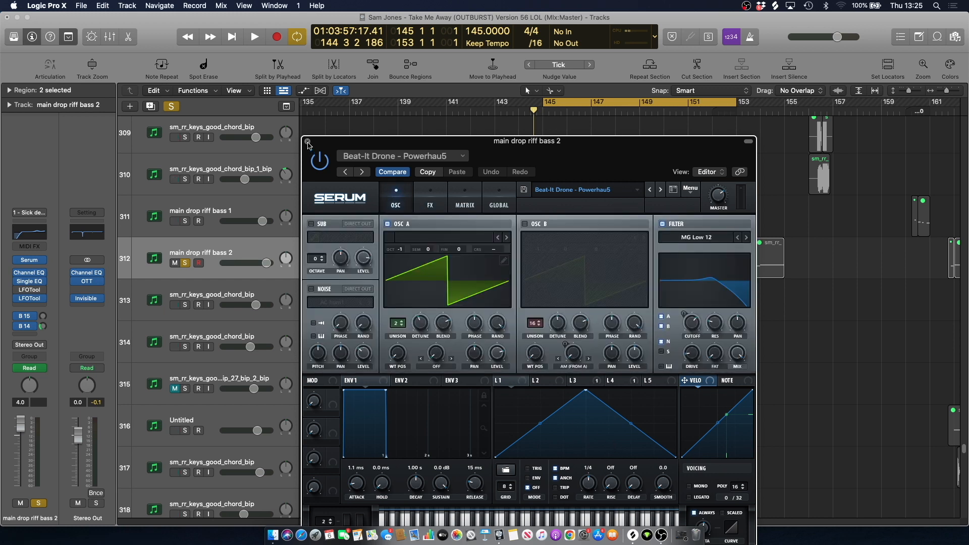
click(308, 141)
Play the soloed main drop riff bass 2 regions from bar 145, turn off the cycle range and stop near bar 151.
key(space)
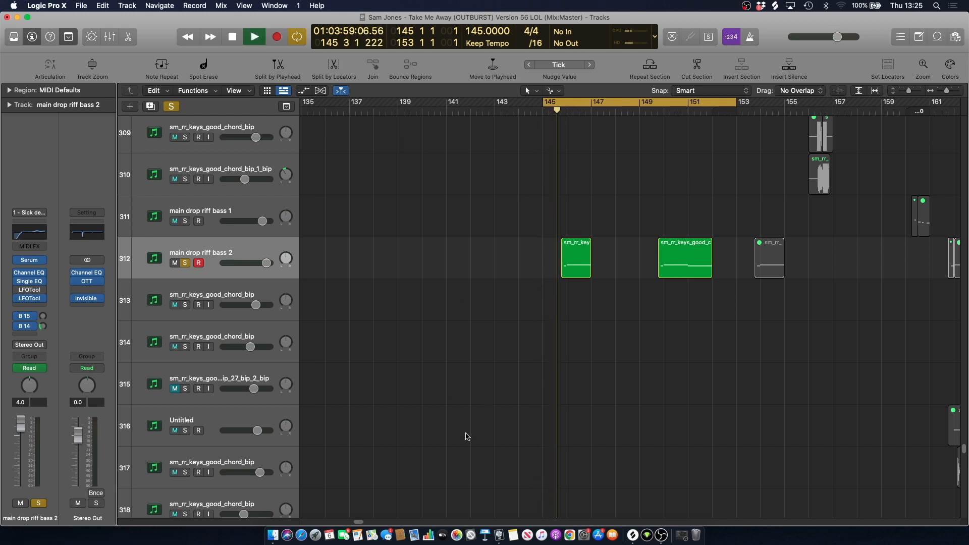
drag(362, 523, 365, 522)
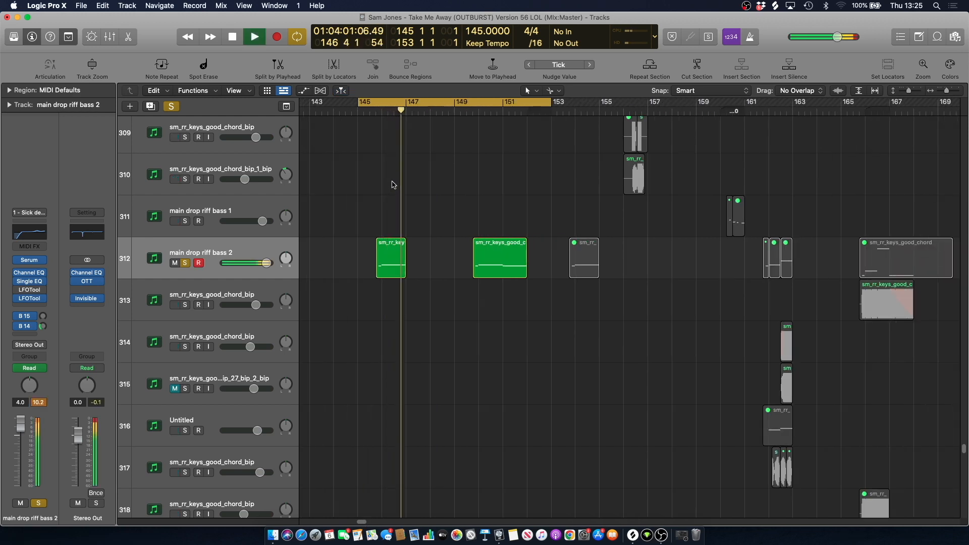
key(c)
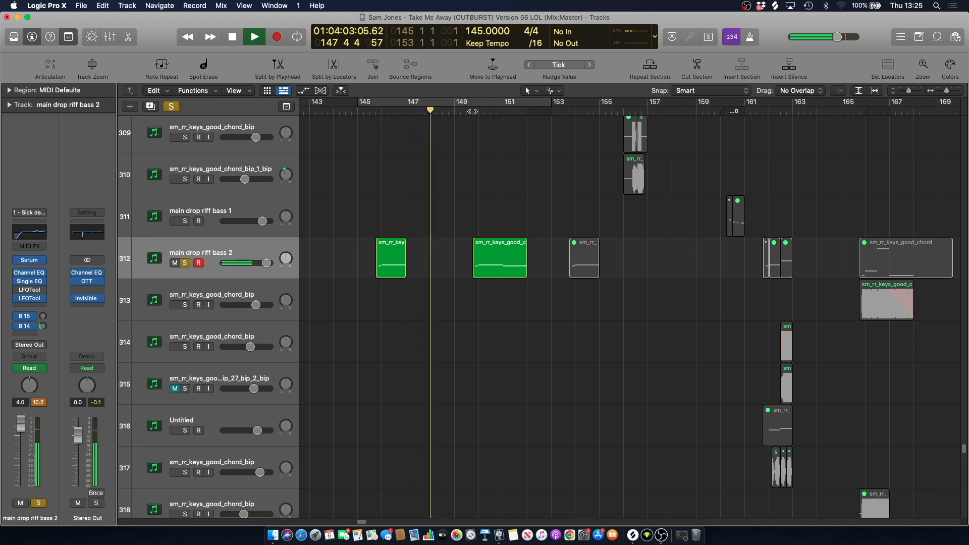
key(space)
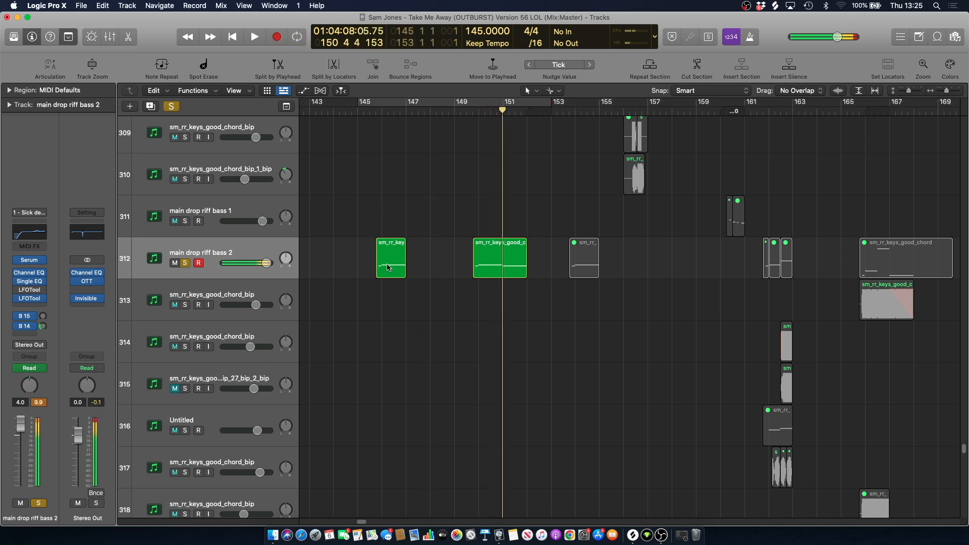
View the notes of the first main drop riff bass 2 region near bar 146, close the Piano Roll and unsolo the track.
double_click(387, 270)
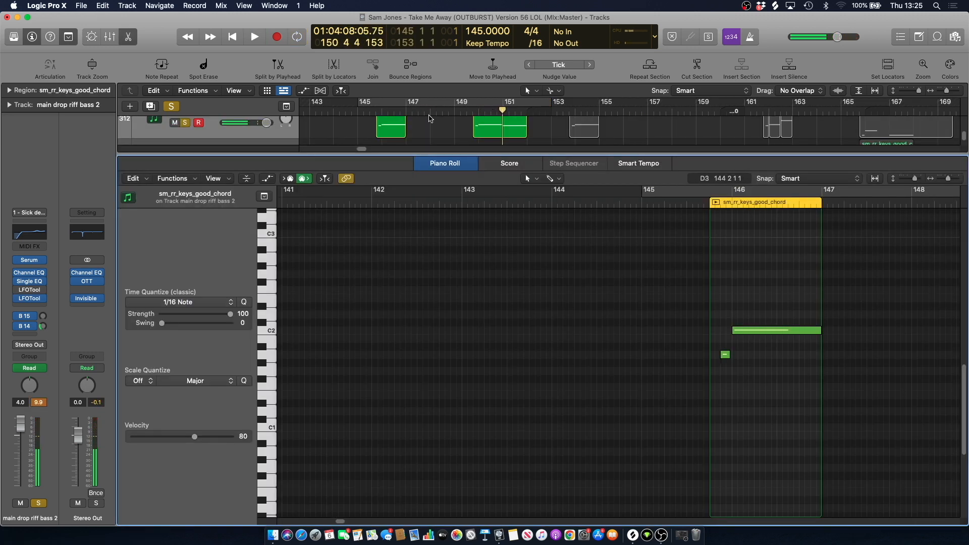
click(130, 35)
click(178, 107)
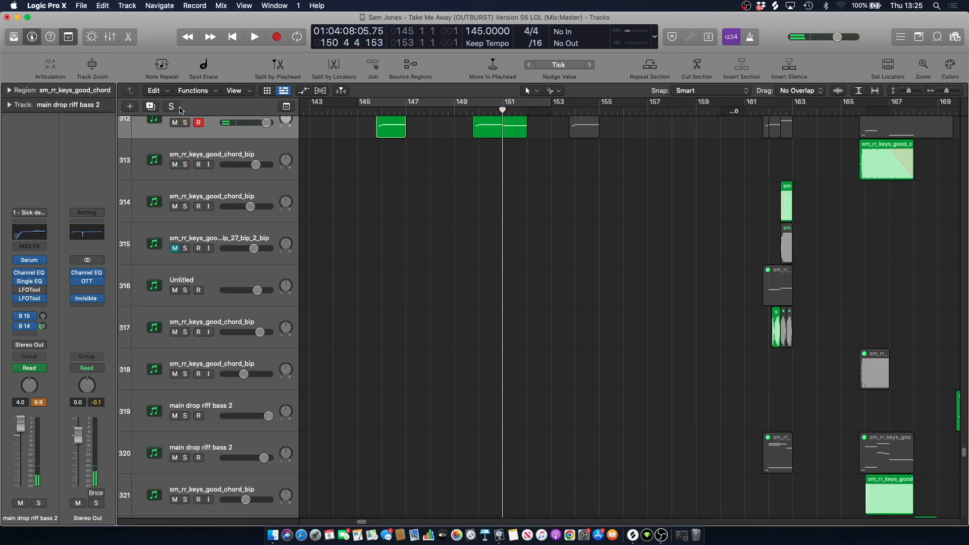
Place the playhead at bar 149 and look through the tracks for its layers, ending at the Audio 67 vocal chops.
scroll(428, 121, up, 2)
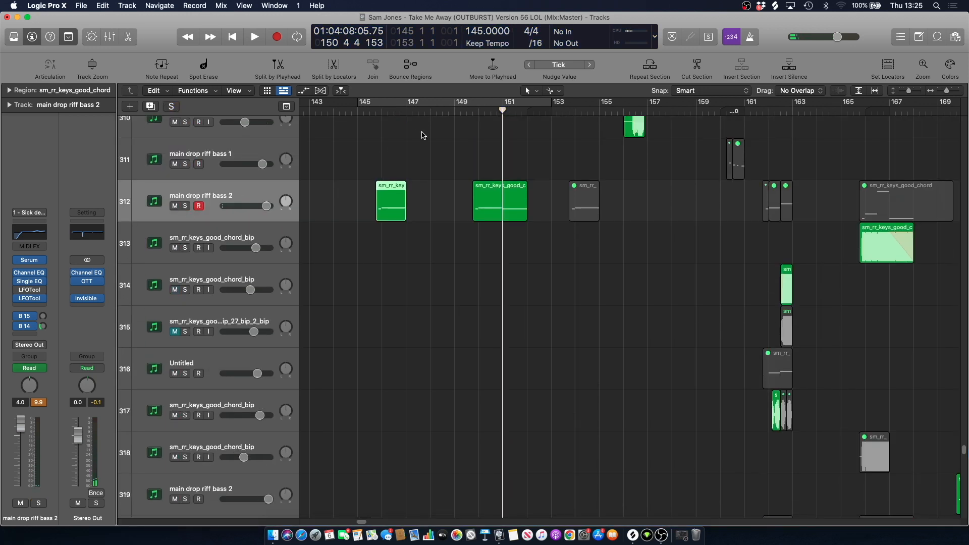
scroll(426, 132, up, 5)
click(454, 123)
scroll(453, 128, up, 10)
scroll(453, 151, down, 8)
scroll(450, 175, down, 18)
scroll(449, 178, down, 12)
scroll(449, 181, up, 10)
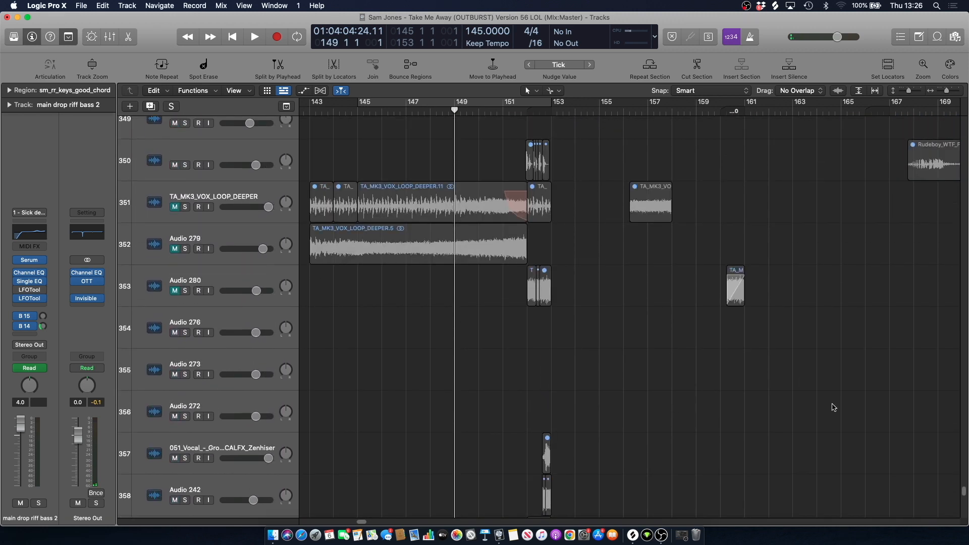
drag(965, 492, 894, 249)
drag(963, 240, 951, 155)
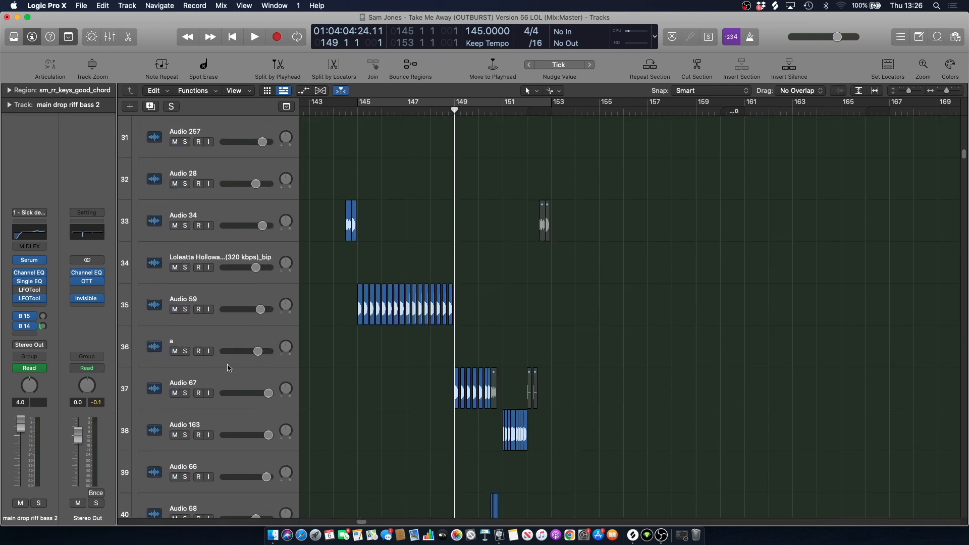
Find the rave stab track on row 263, solo it and play its regions from just before bar 149 to past bar 151.
scroll(404, 305, up, 15)
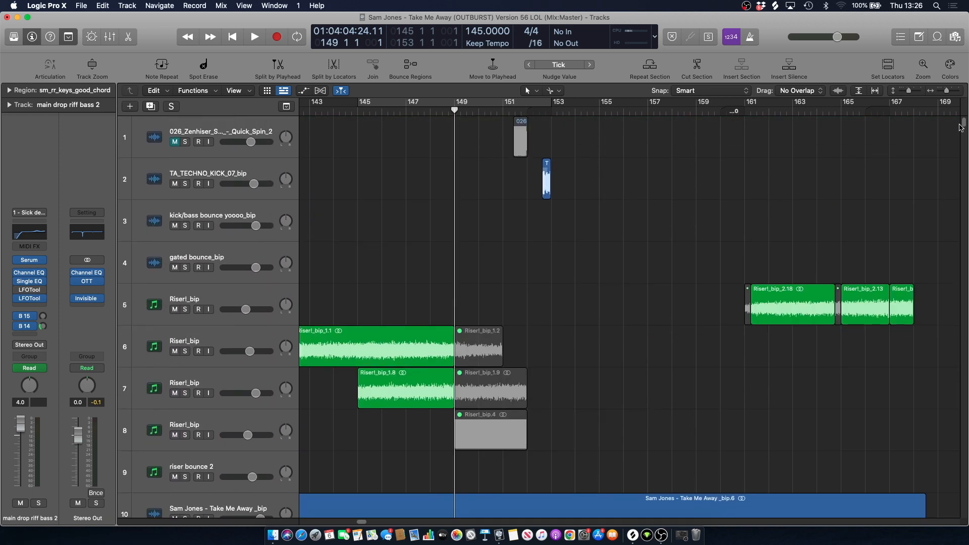
drag(964, 125, 966, 403)
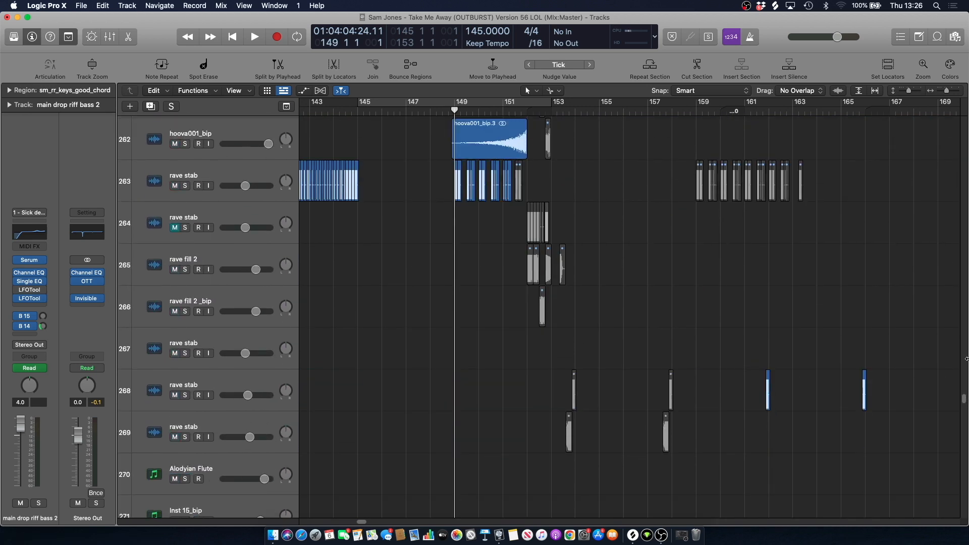
click(185, 187)
key(space)
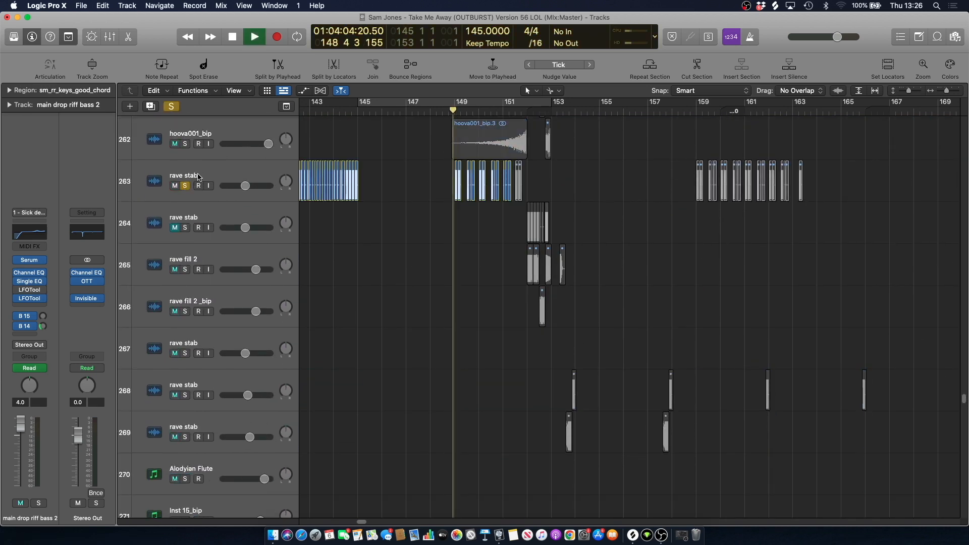
drag(947, 90, 949, 91)
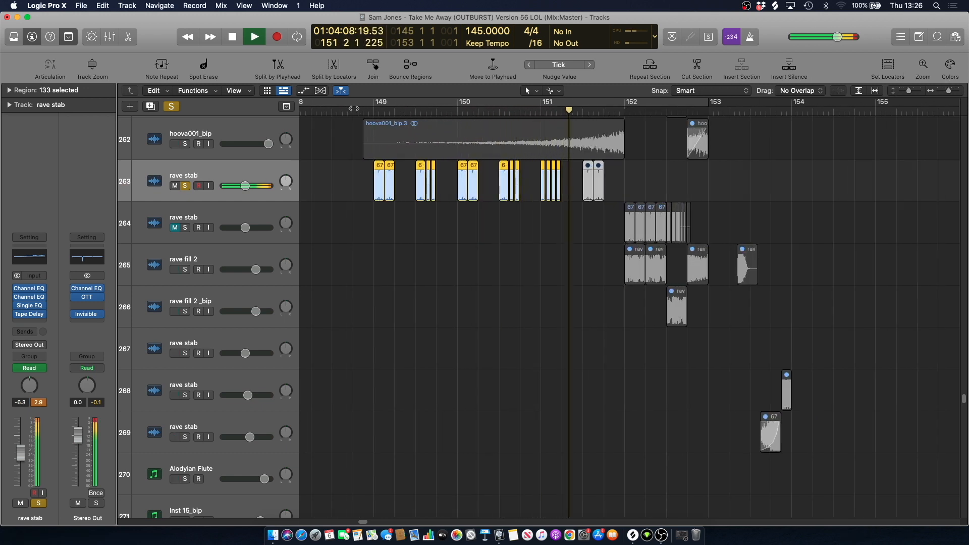
key(space)
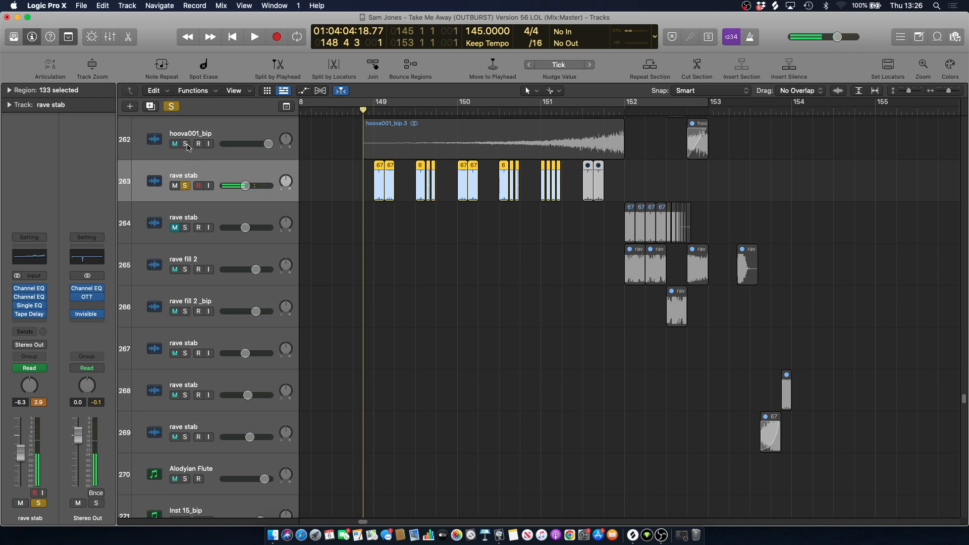
Solo the hoova001_bip track on row 262 as well, play both layers to bar 152 and clear all solos.
click(186, 144)
key(space)
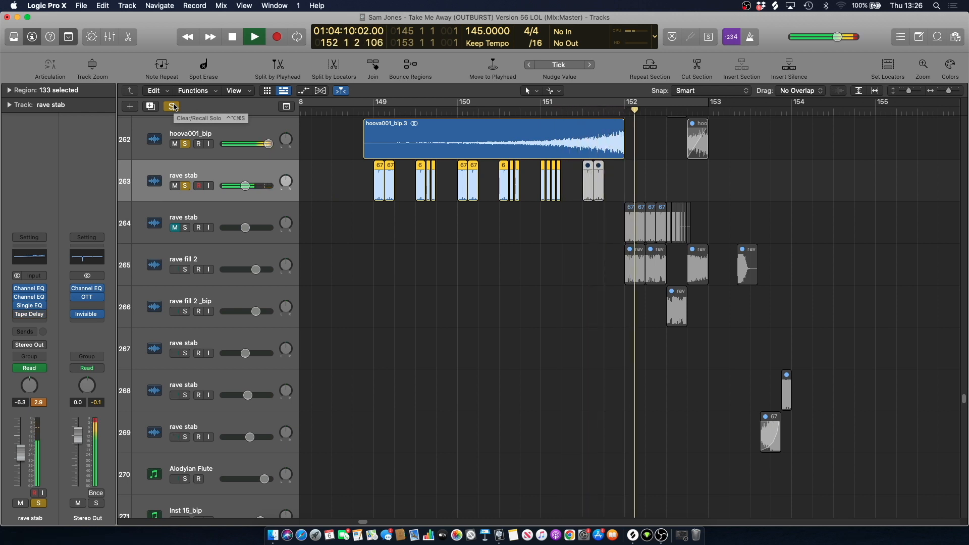
key(space)
click(173, 106)
Play the full mix from around bar 149 to near bar 152 with nothing soloed, and stop.
click(374, 112)
scroll(444, 150, up, 3)
click(447, 150)
key(space)
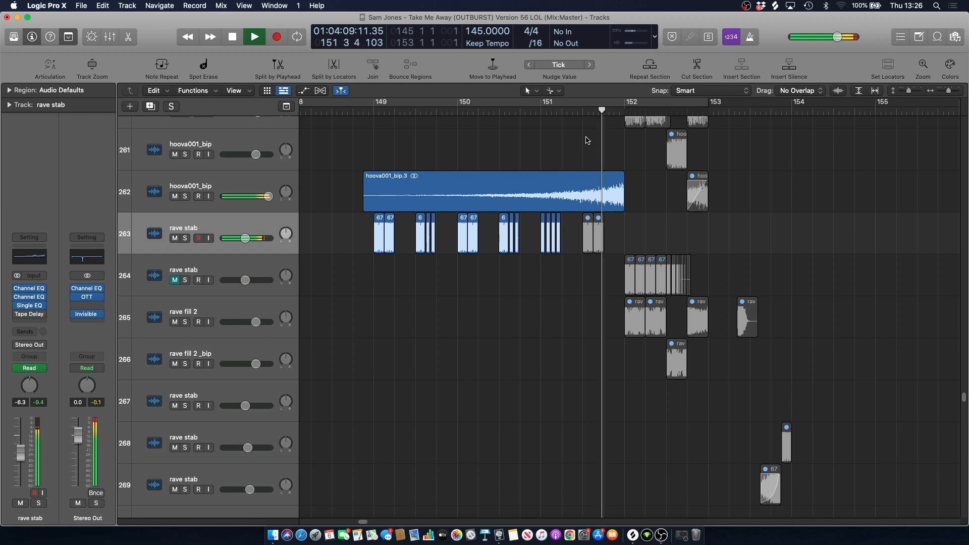
key(space)
Find the Audio 163 vocal chops, solo the track and play its regions up to bar 152.
scroll(539, 151, up, 5)
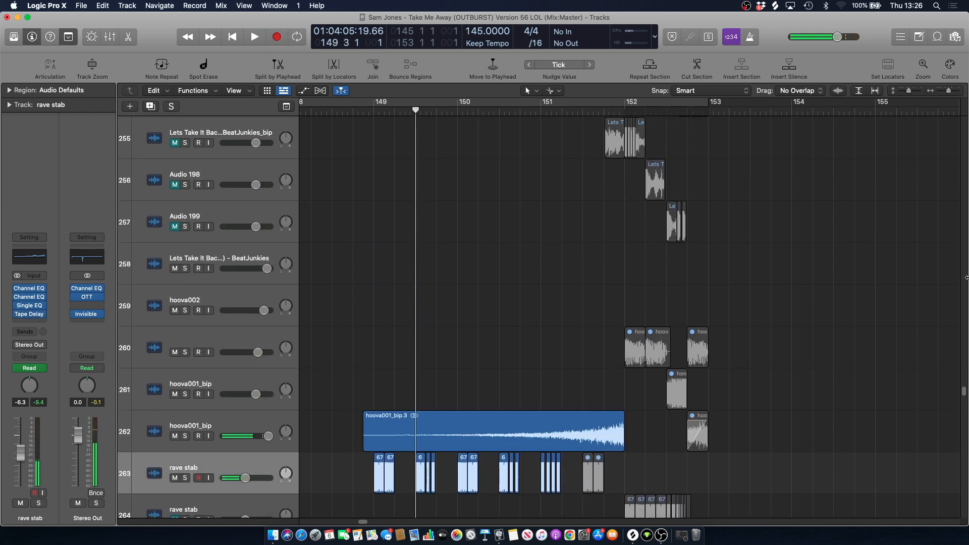
drag(965, 393, 920, 159)
click(211, 286)
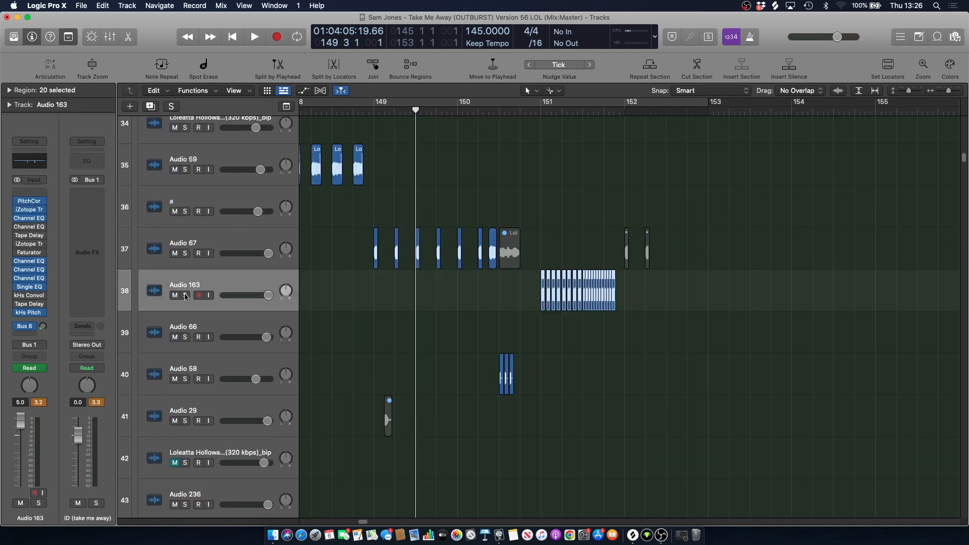
click(186, 296)
key(space)
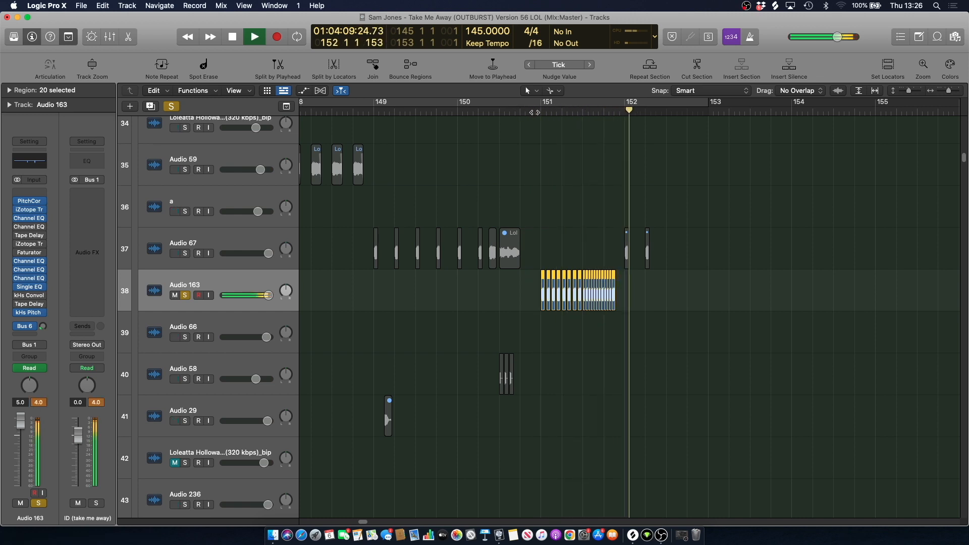
key(space)
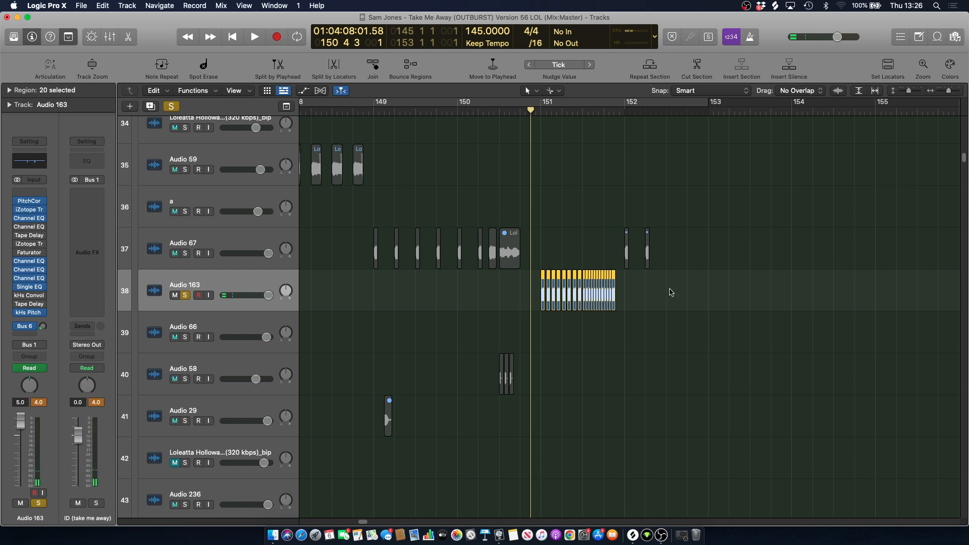
View the kHs Pitch Shifter on Audio 163 during brief playback, close it and clear the solo.
click(29, 314)
key(space)
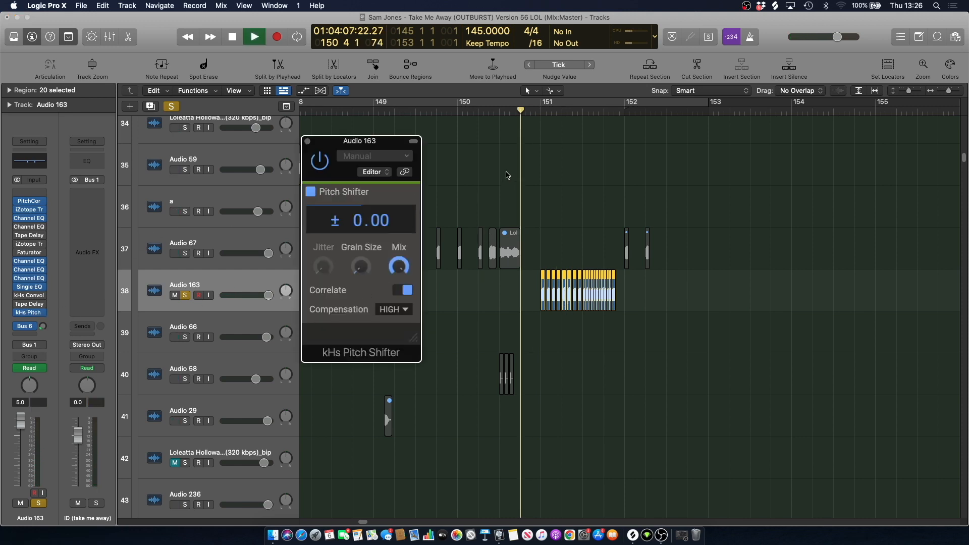
key(space)
click(307, 141)
click(172, 106)
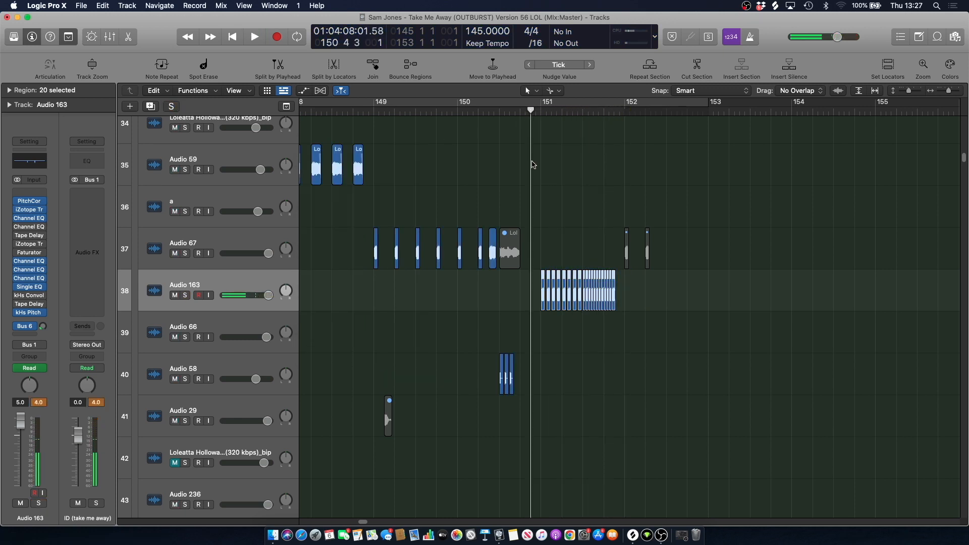
Play the full mix from just before bar 151 and stop around bar 152.
key(space)
click(555, 163)
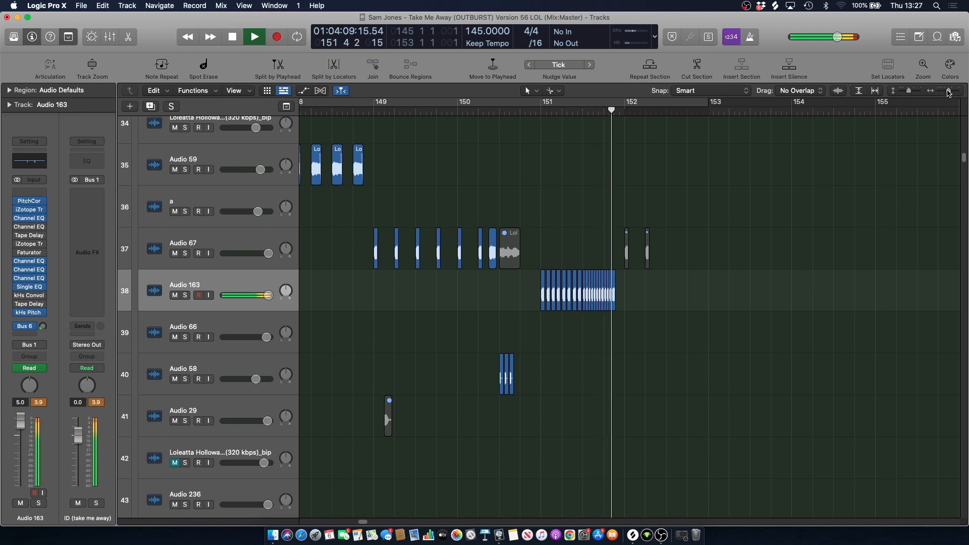
drag(949, 93, 947, 92)
key(space)
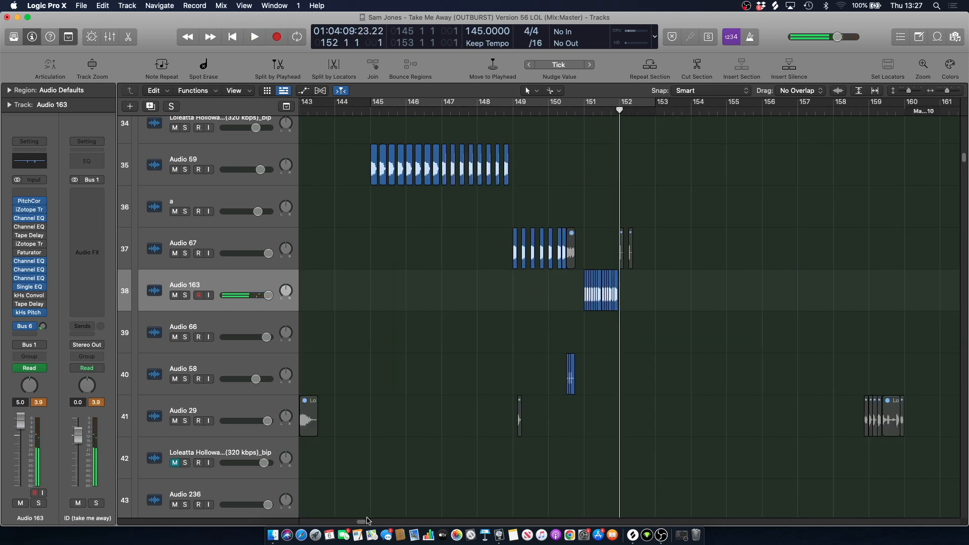
Find the Inst 41 track, solo it, play its region with a cycle range from bar 152 to 153, and unsolo it.
scroll(367, 521, right, 5)
drag(964, 159, 964, 476)
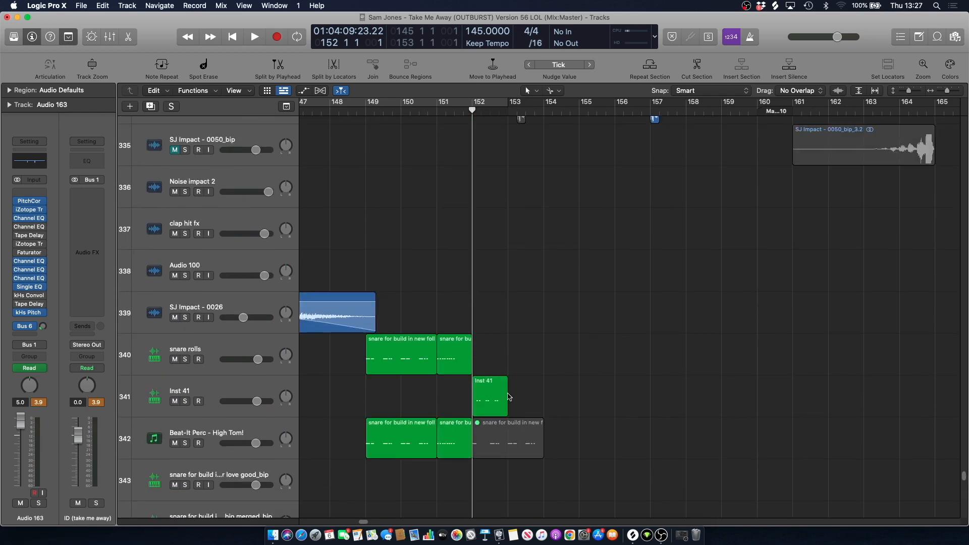
click(207, 385)
key(s)
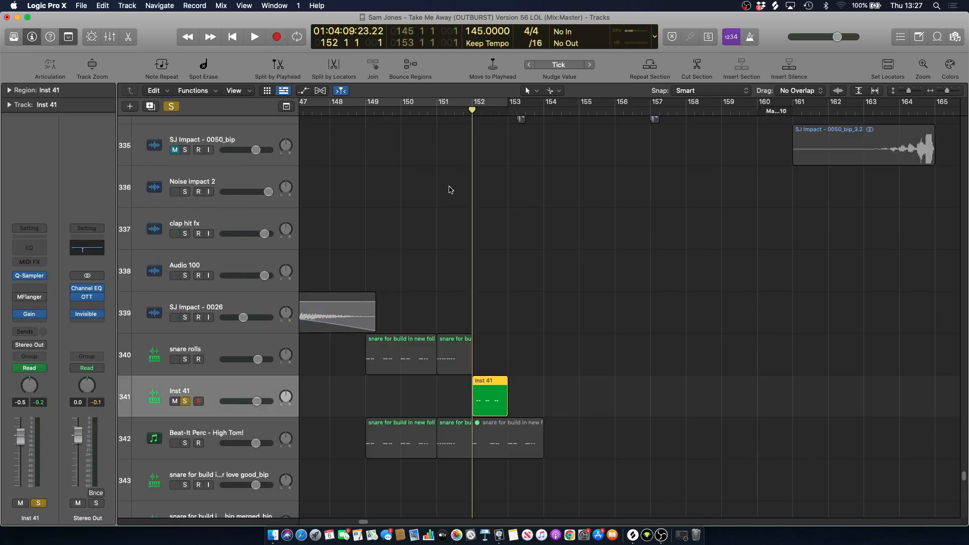
drag(481, 103, 506, 103)
key(space)
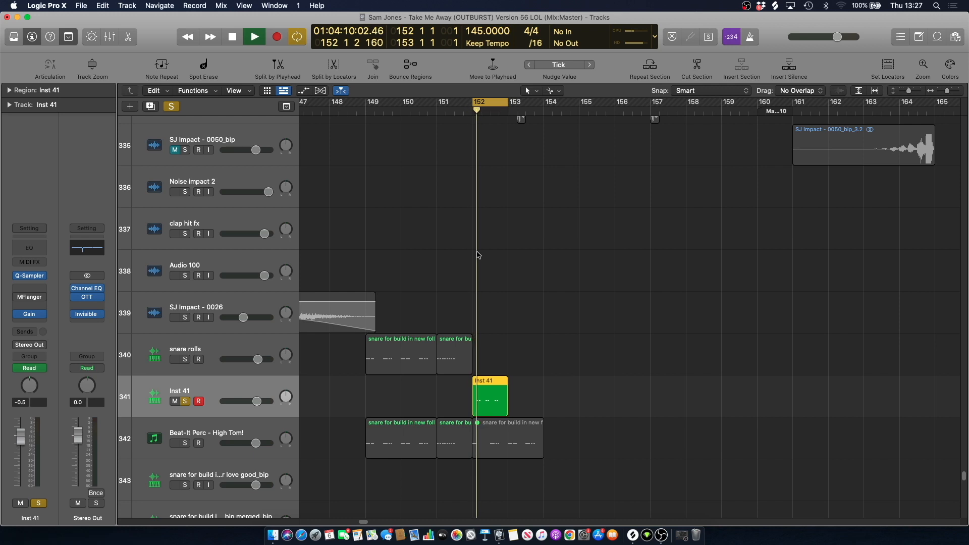
key(space)
click(185, 401)
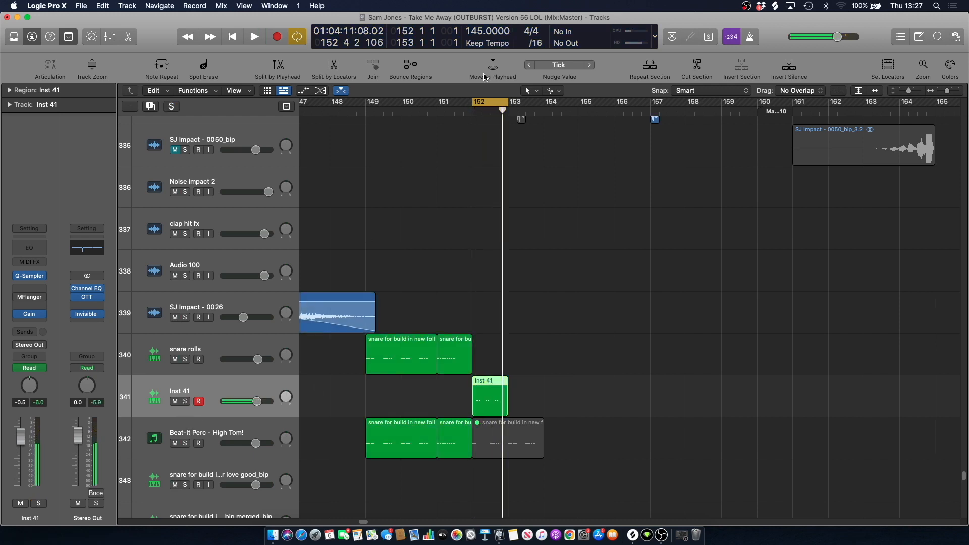
Turn off the cycle range and play the full mix from late in bar 151 through the Inst 41 region.
click(489, 102)
click(454, 115)
key(space)
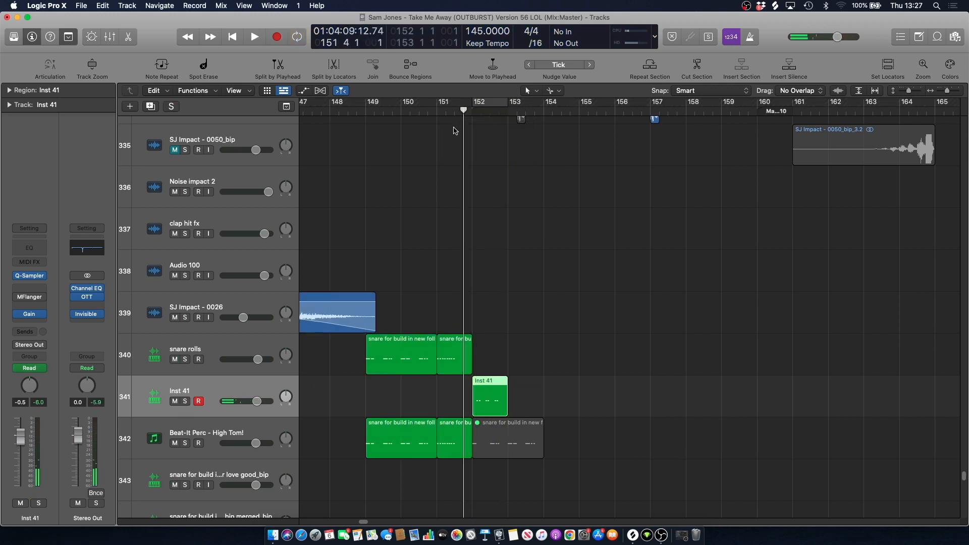
click(454, 130)
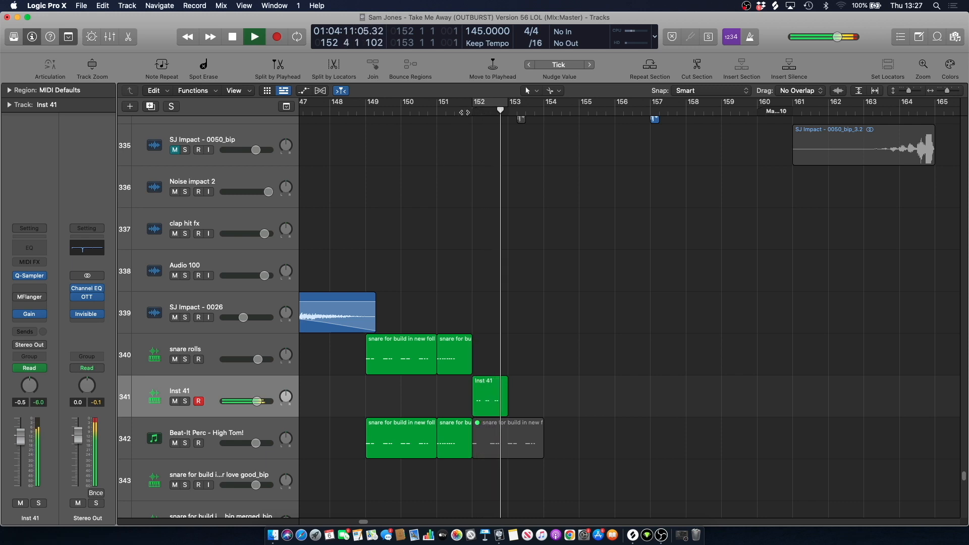
key(space)
Find the reverse bass ting track, solo it, play it from bar 152 to just past bar 153, and unsolo it.
key(super+Right)
key(super+Right)
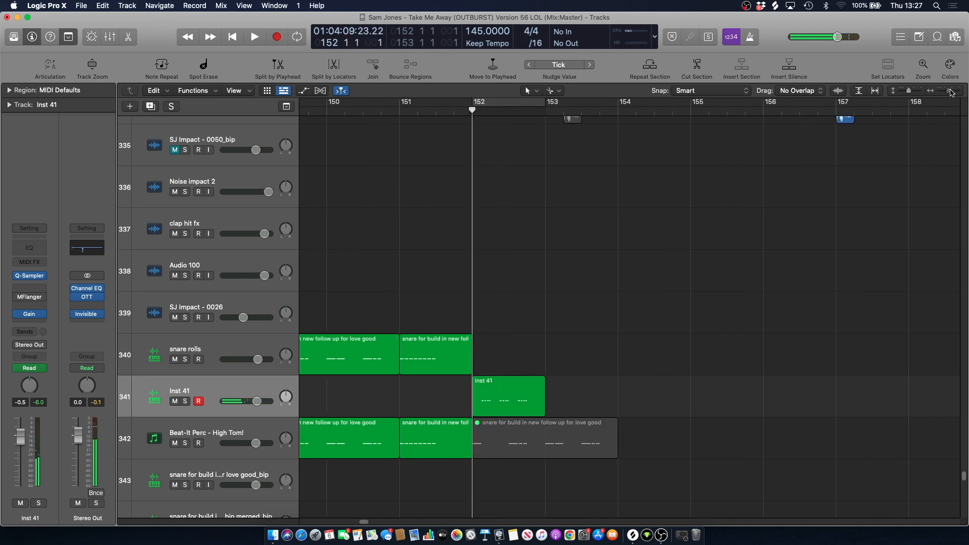
drag(965, 480, 950, 435)
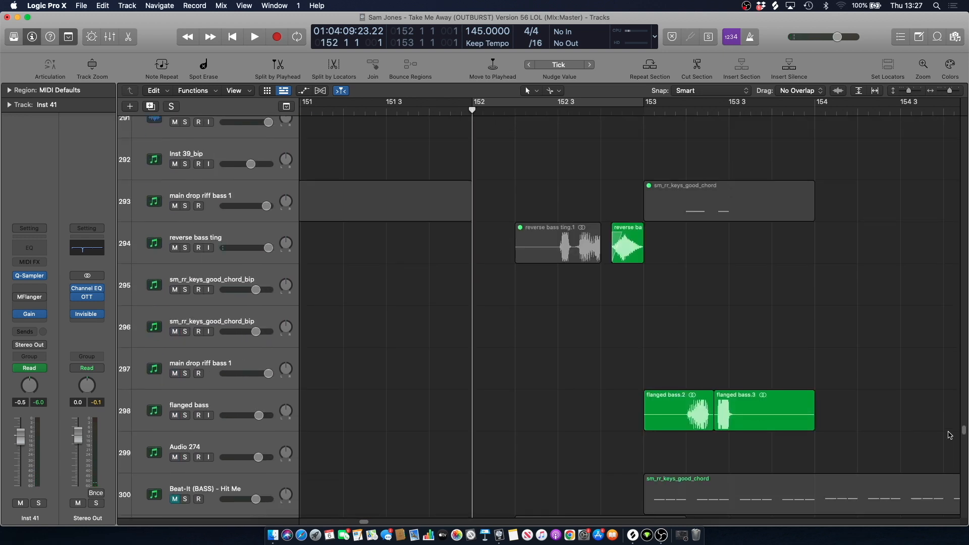
click(235, 238)
key(s)
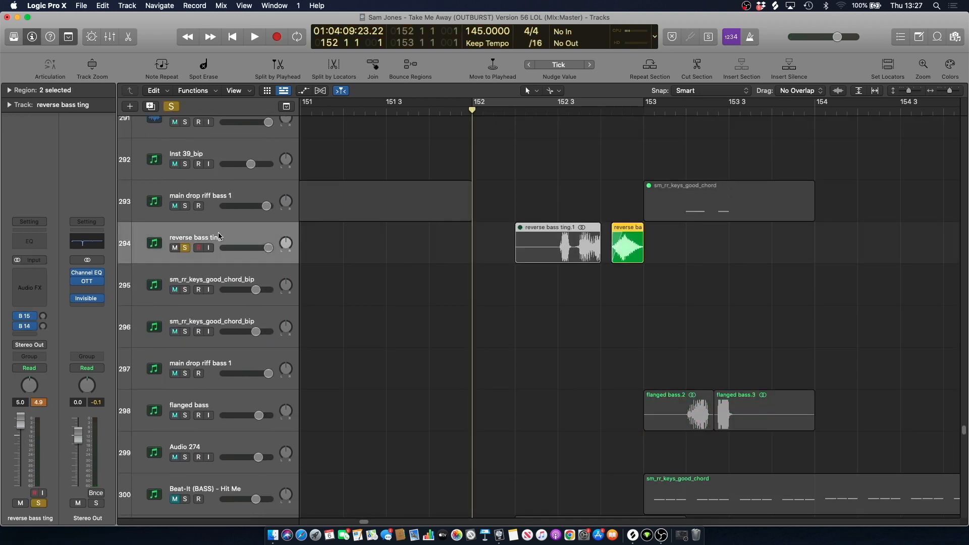
key(space)
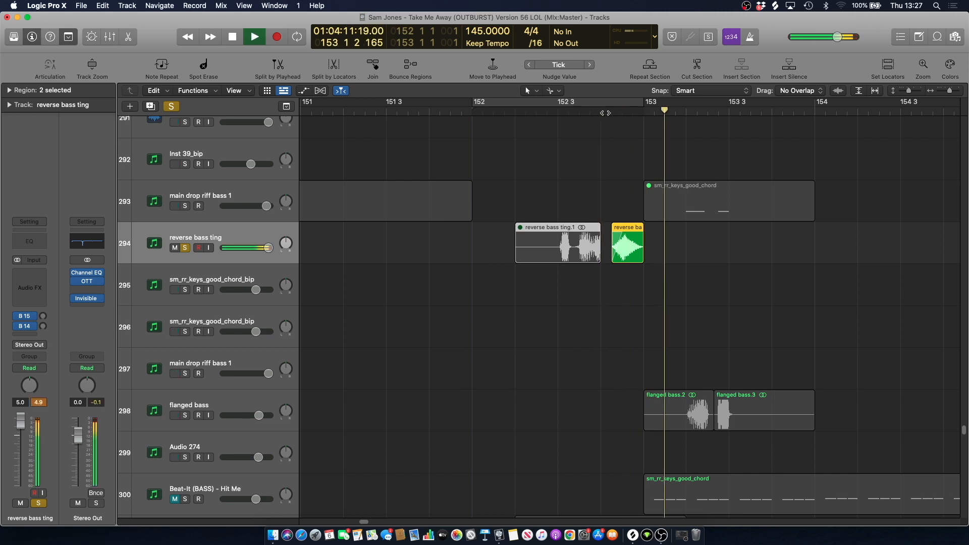
key(space)
click(186, 248)
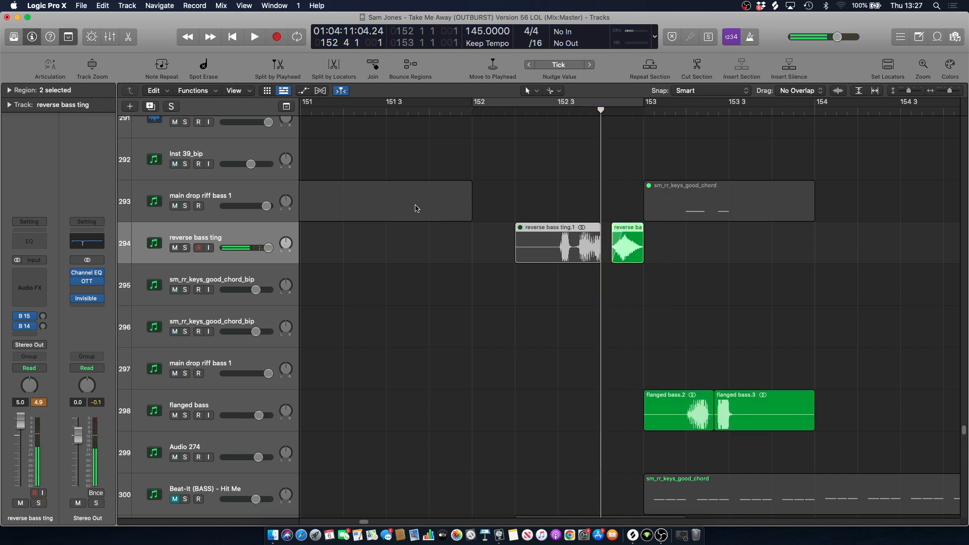
Solo the flanged bass track, play its regions at bar 153, stop and unsolo the track.
click(474, 185)
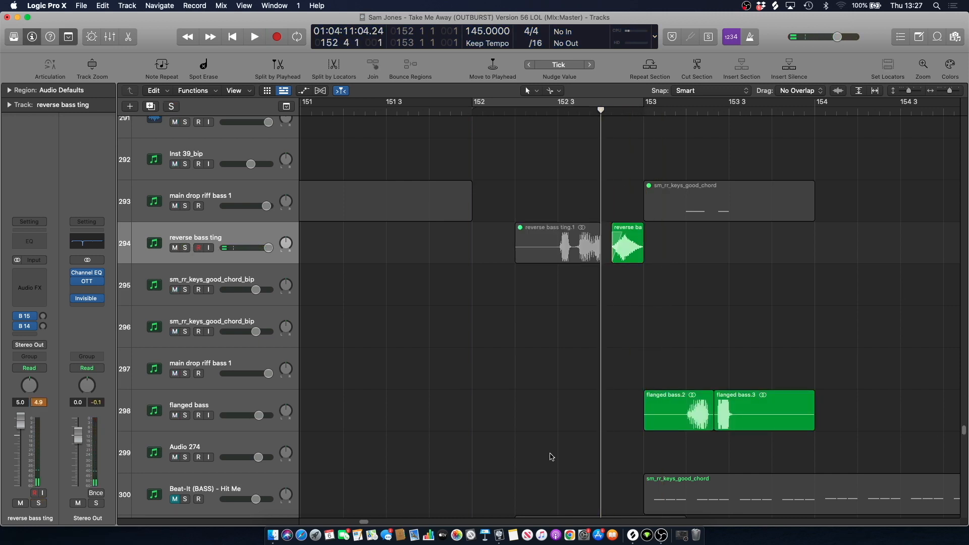
click(185, 416)
key(space)
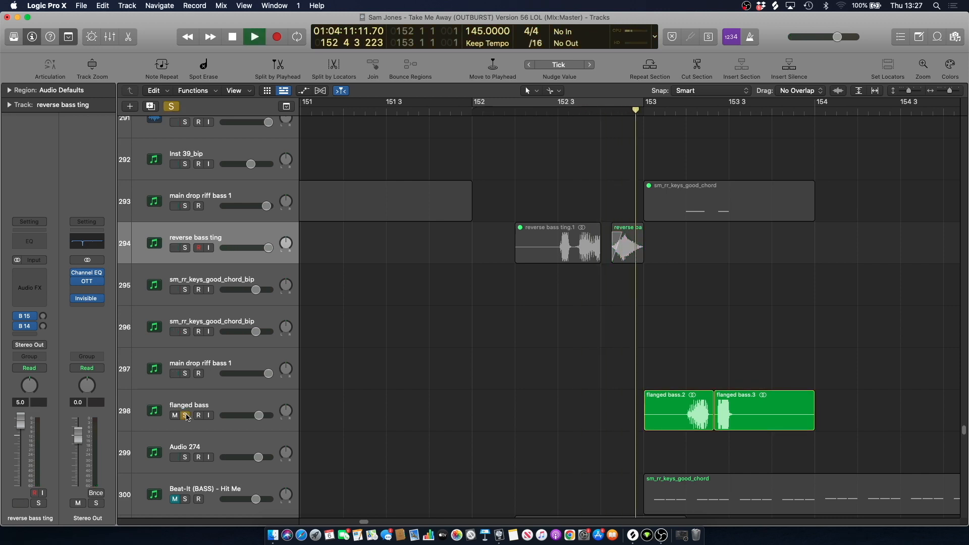
key(space)
click(186, 416)
Find the TA_TECHNO_KICK_07_bip track on row 2, solo it and play its region late in bar 152.
click(601, 112)
drag(964, 431, 904, 119)
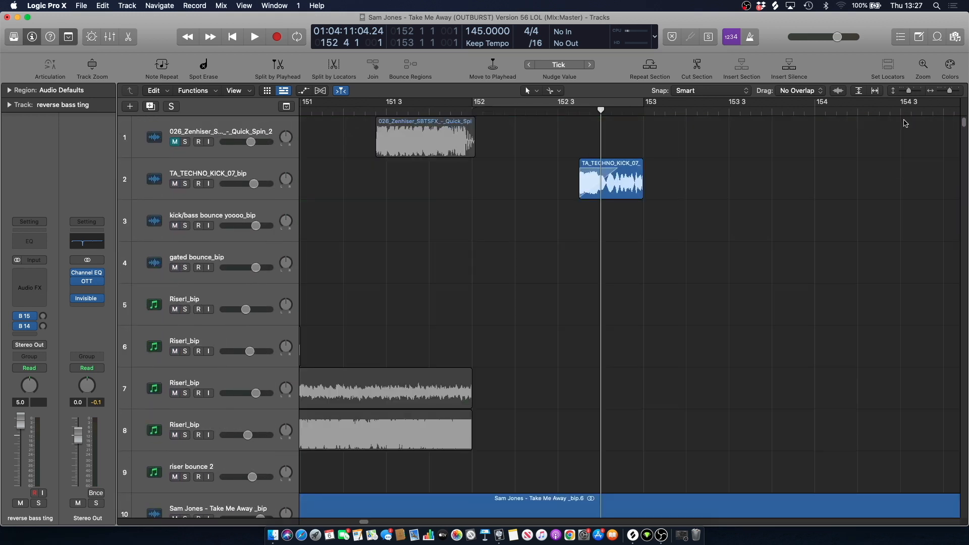
click(185, 184)
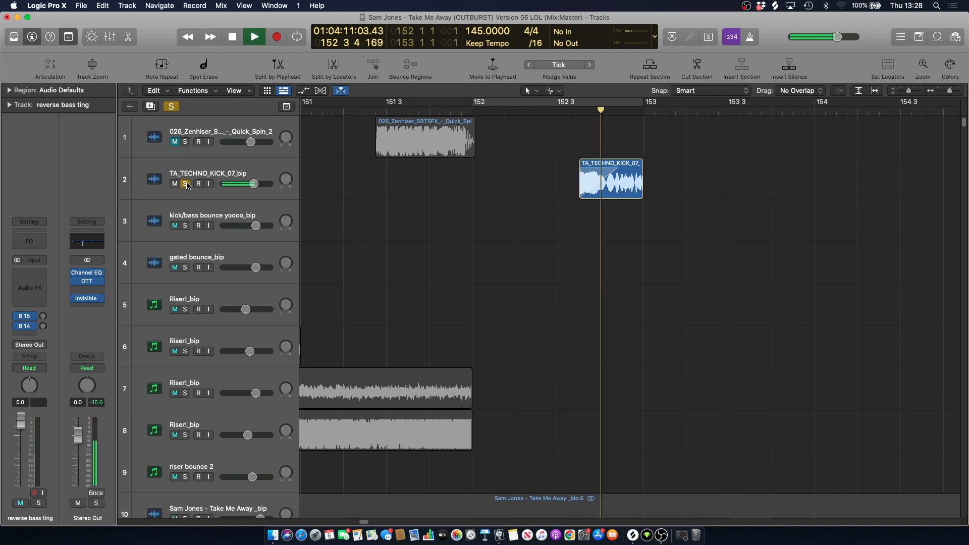
Turn off solo on the TA_TECHNO_KICK_07_bip track and play the full mix from just before bar 152.
key(space)
click(186, 184)
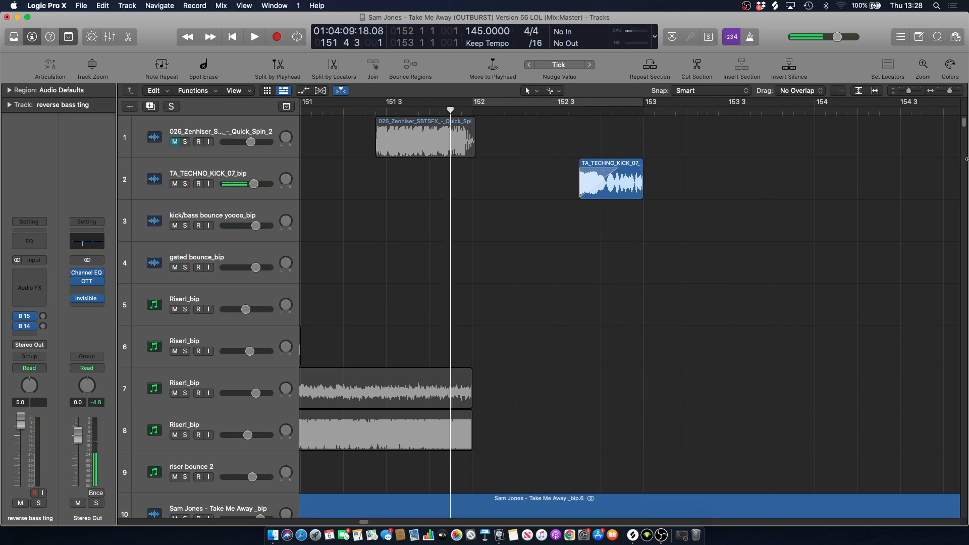
drag(964, 127, 964, 419)
key(space)
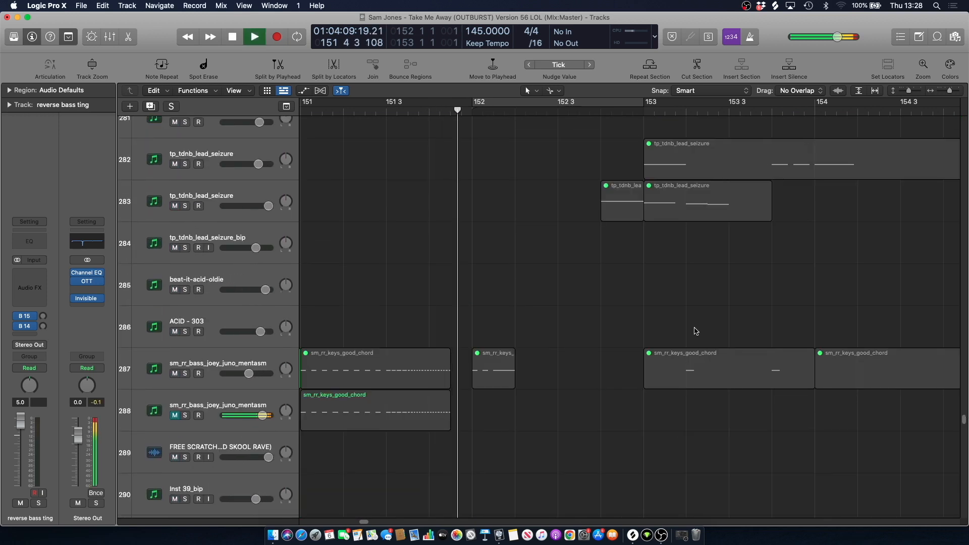
Play the full mix from about bar 152.3 while finding the reverse bass ting and flanged bass tracks.
scroll(627, 287, down, 3)
key(space)
click(571, 111)
key(space)
scroll(548, 182, down, 8)
key(space)
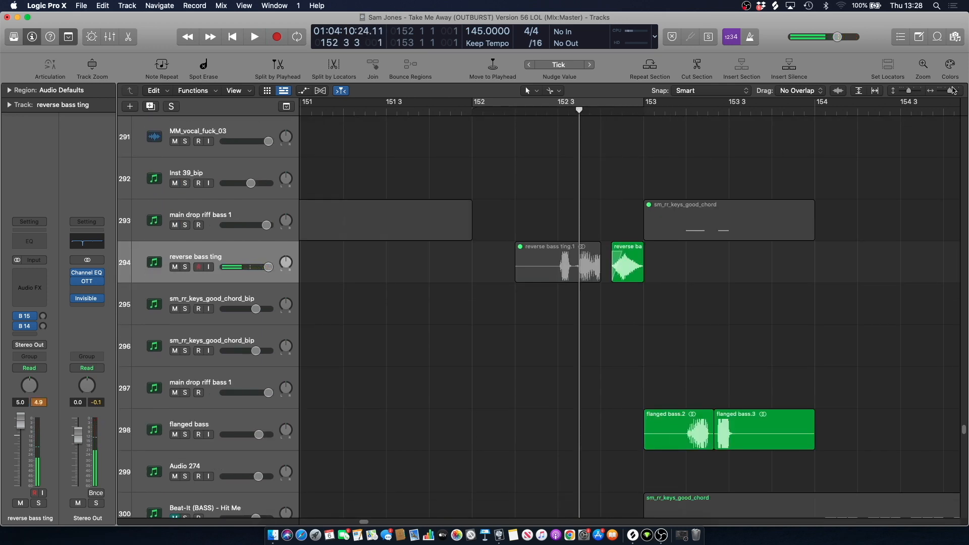
Play the transition into bar 153 with a wider timeline view and set the cycle range to bars 153–154.
drag(953, 90, 949, 90)
key(space)
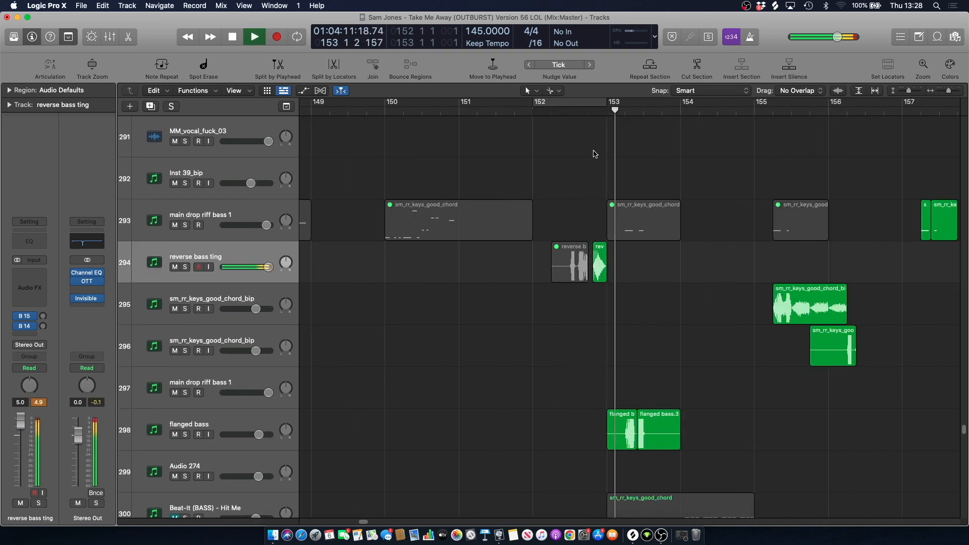
key(space)
drag(609, 102, 681, 102)
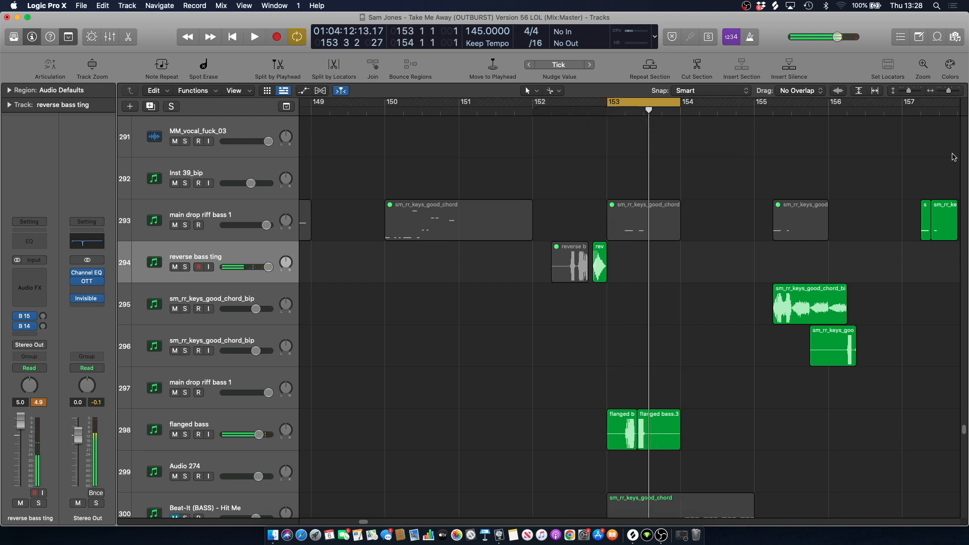
drag(965, 430, 903, 183)
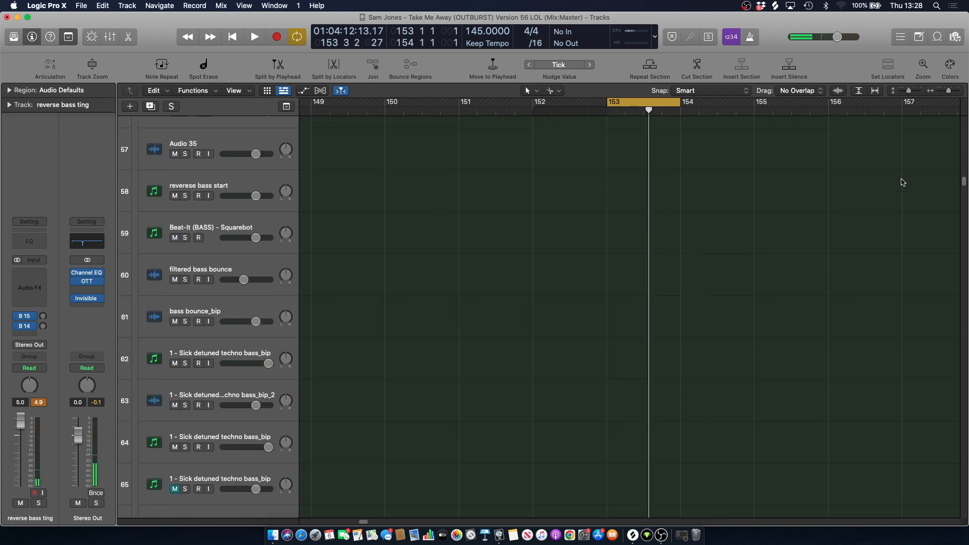
drag(363, 523, 365, 523)
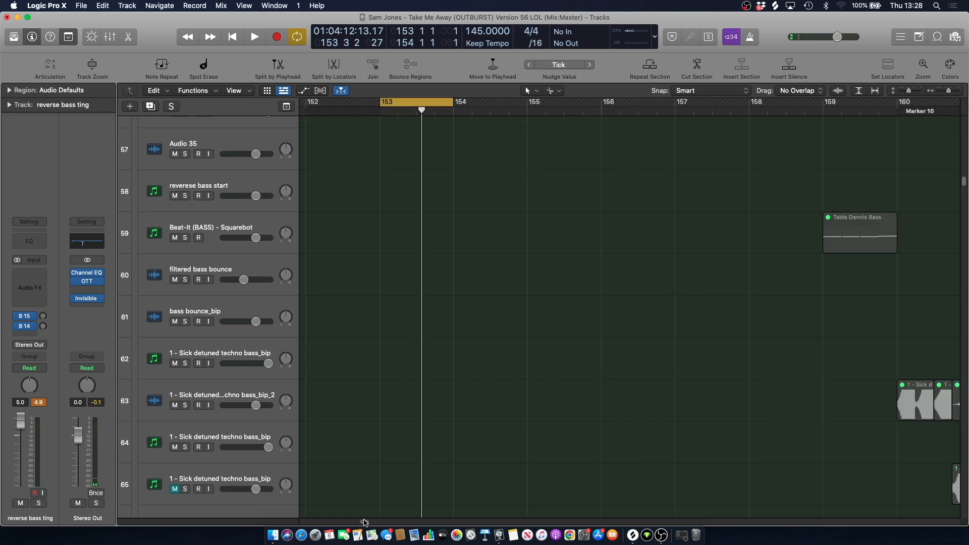
click(681, 537)
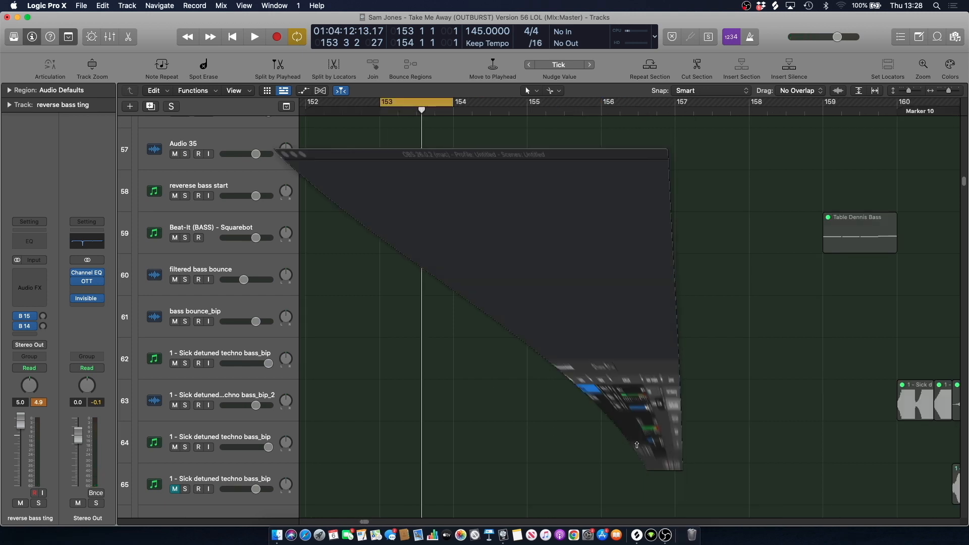
click(230, 33)
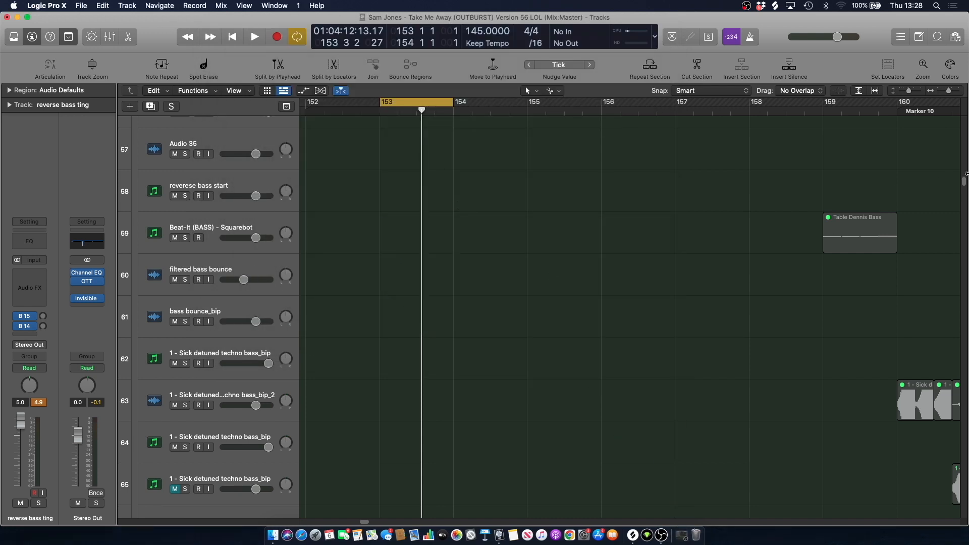
Audition the punchy kick middle section track in solo over the cycled bar 153, then restore the full mix.
drag(964, 184, 955, 130)
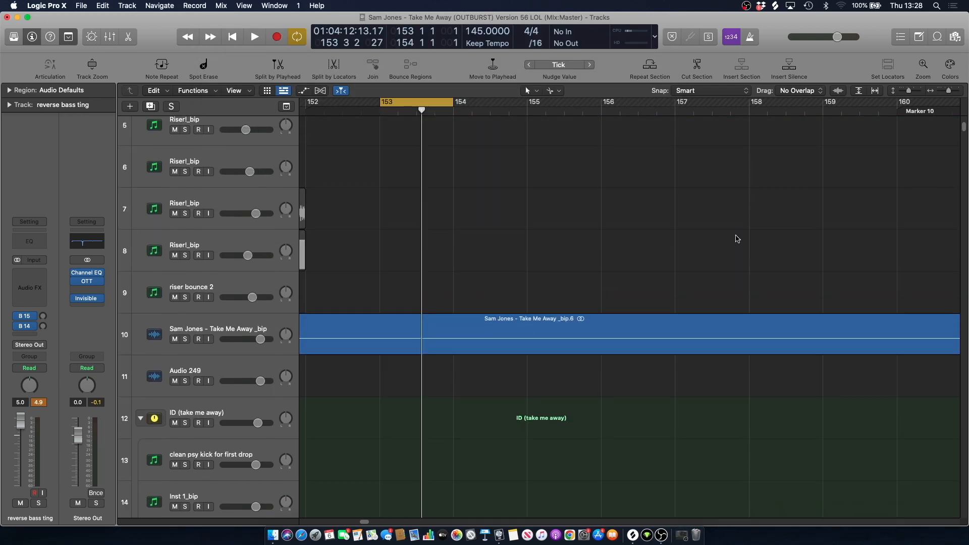
scroll(485, 270, down, 1)
click(185, 423)
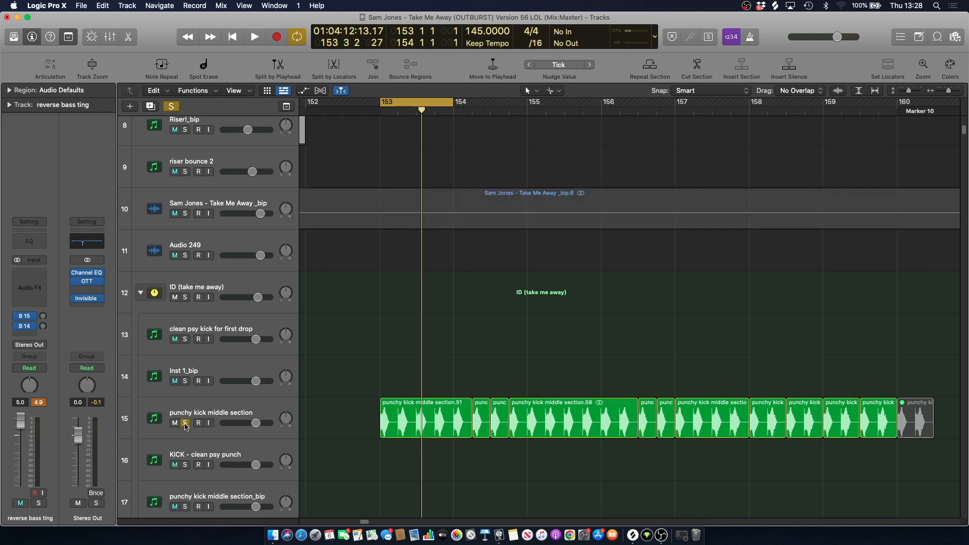
key(space)
scroll(402, 303, down, 10)
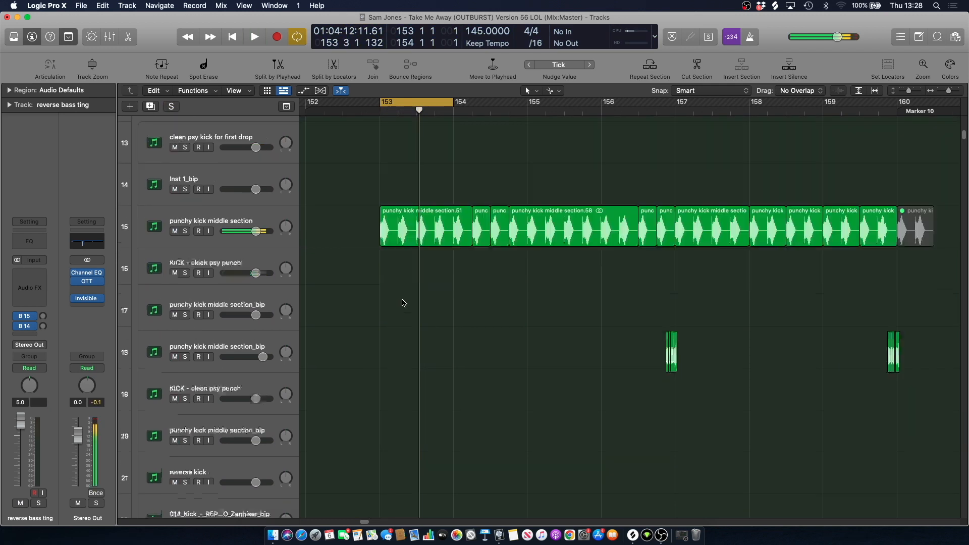
Listen to the techno kick regions on the Audio 25 track in solo at bar 153, then turn solo off.
drag(965, 147, 954, 227)
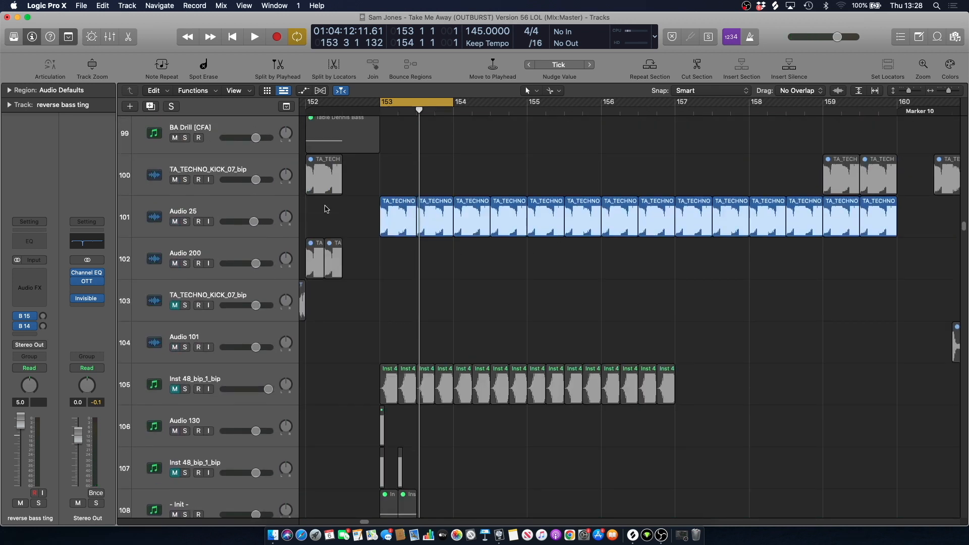
click(186, 224)
key(space)
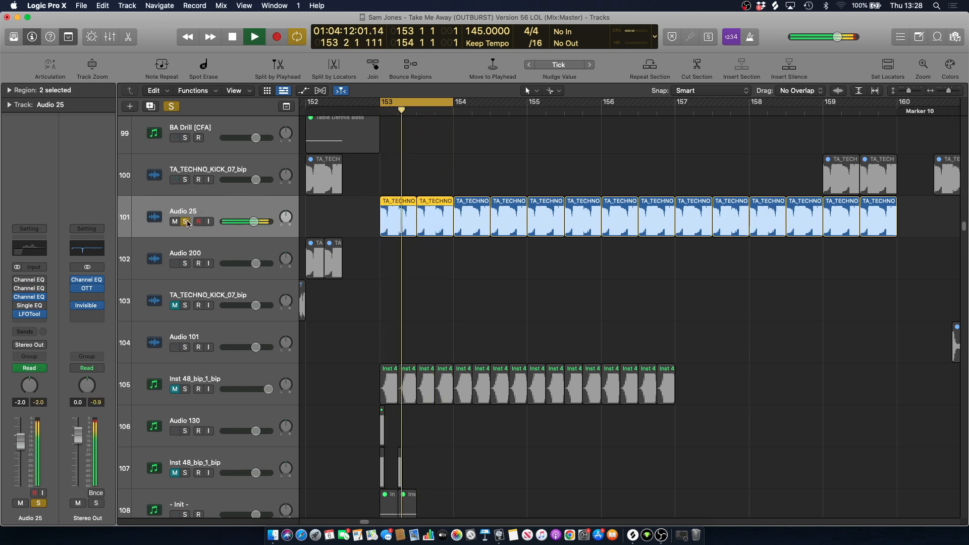
key(space)
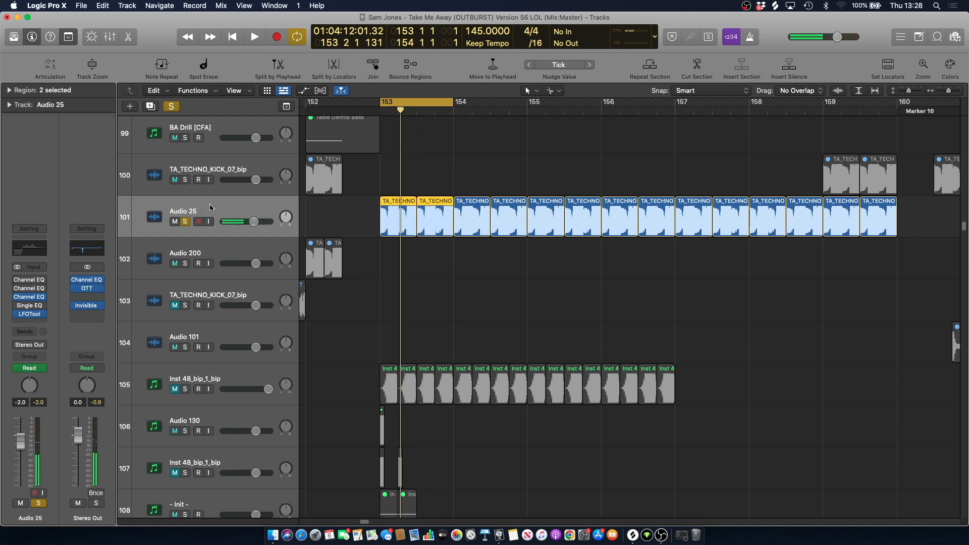
click(187, 222)
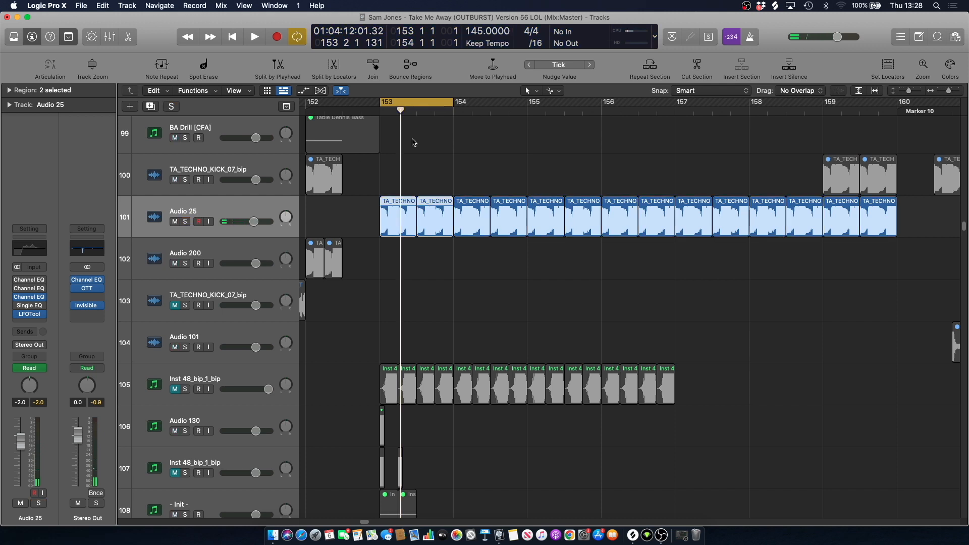
Switch off the cycle range and play the full mix from just before bar 153.
click(361, 115)
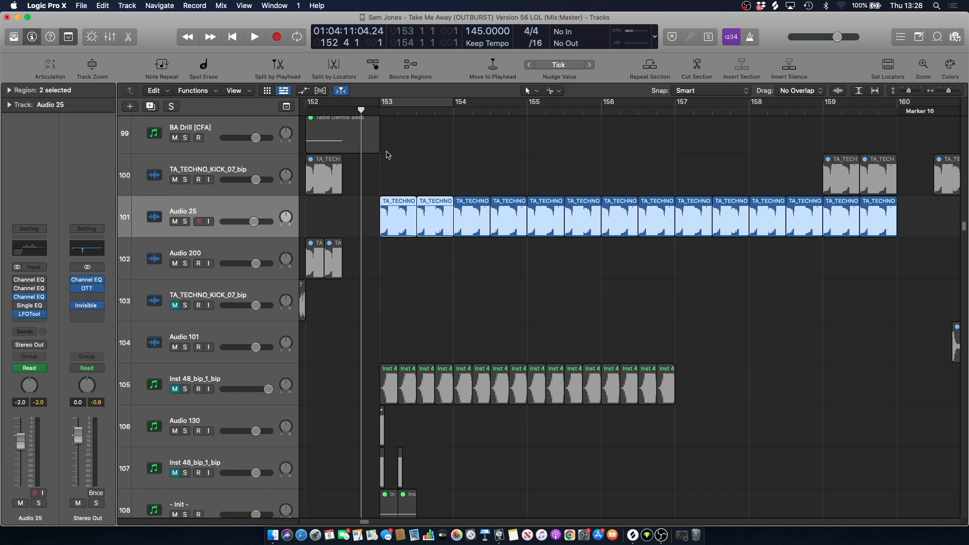
key(space)
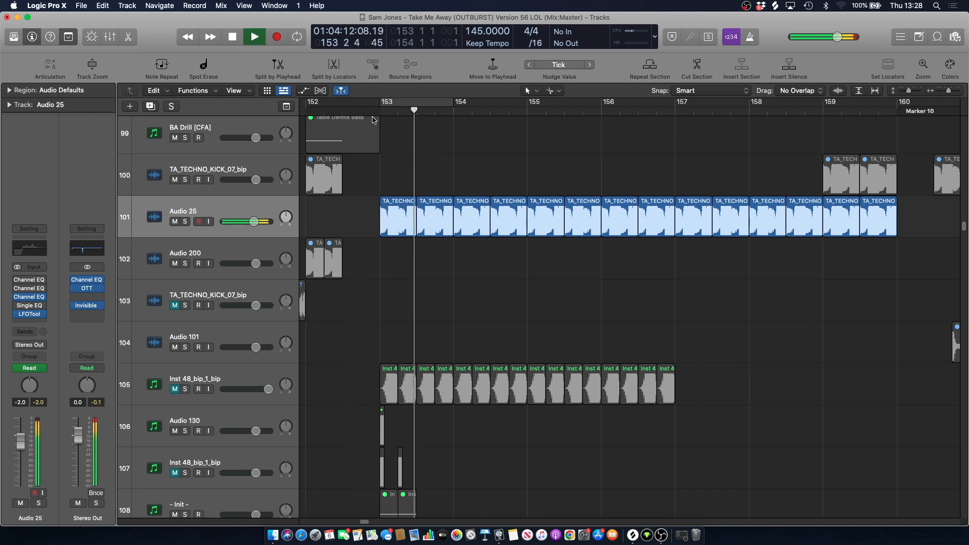
key(space)
Find the steamblast (noise) track, audition its regions after bar 153 in solo, and turn solo off.
scroll(424, 181, down, 15)
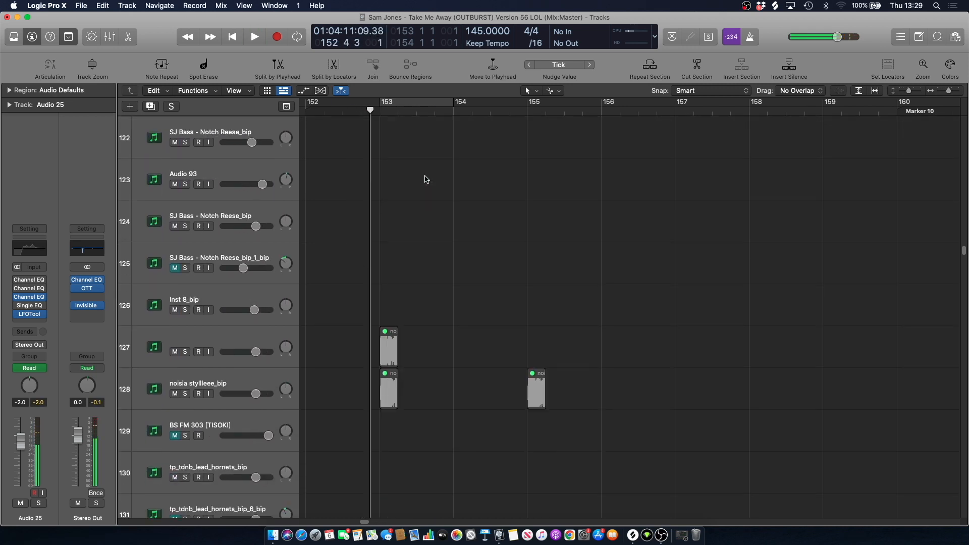
drag(964, 258, 962, 487)
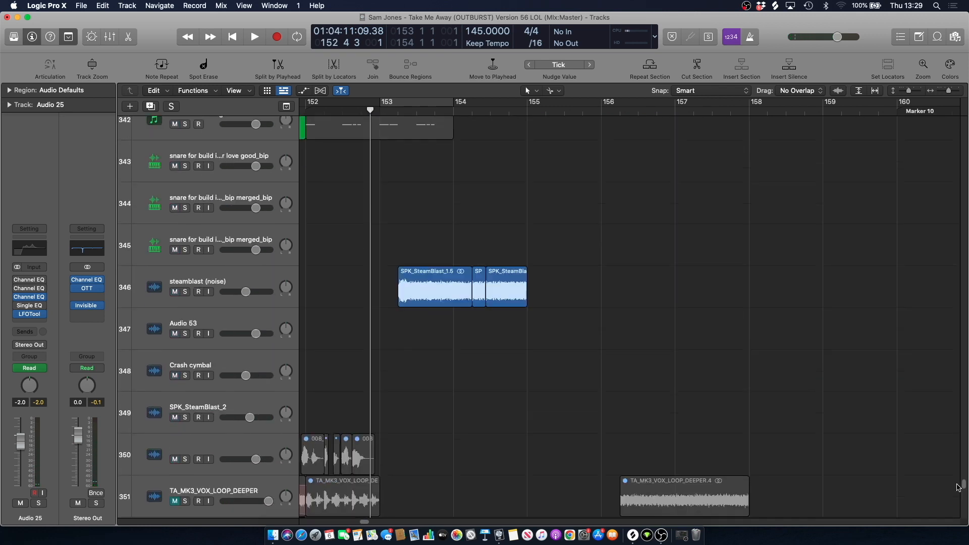
click(205, 324)
key(space)
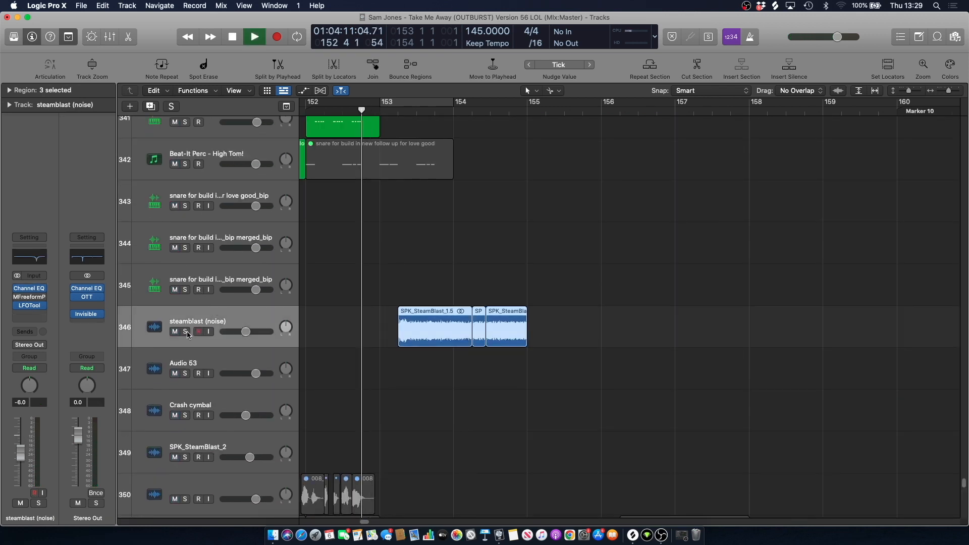
key(s)
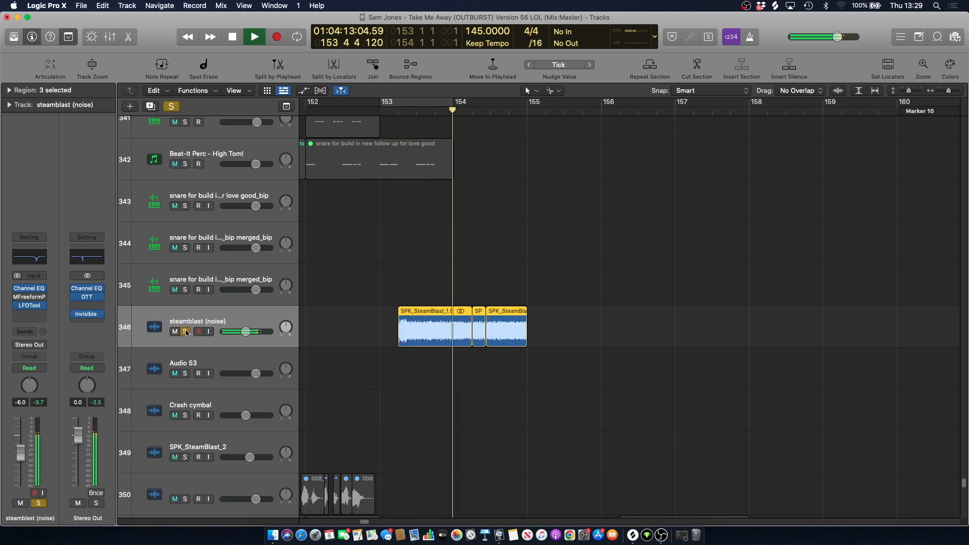
key(s)
key(space)
key(0)
Find the flanged bass track, audition its two regions at bar 153 in solo, and turn solo off.
scroll(464, 181, up, 5)
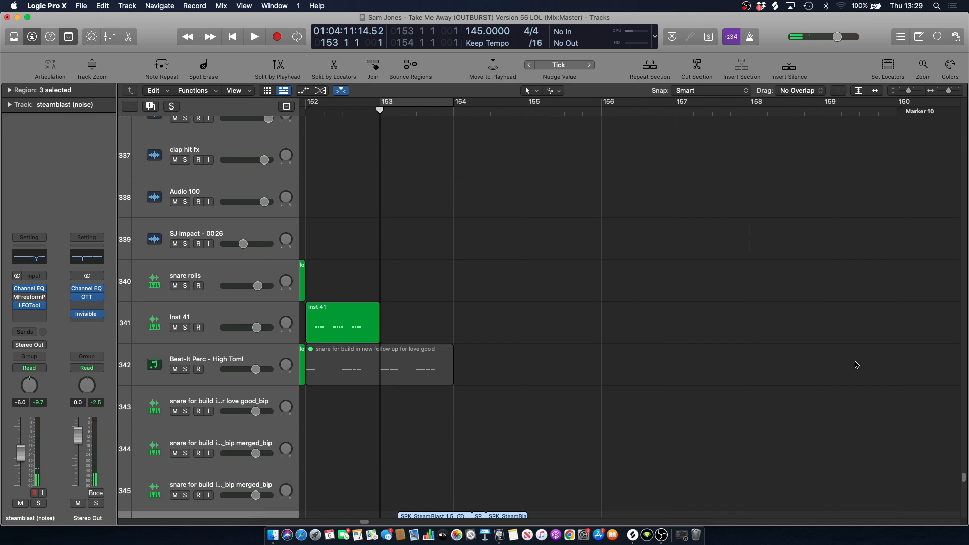
drag(964, 489, 952, 437)
click(186, 399)
click(221, 384)
key(space)
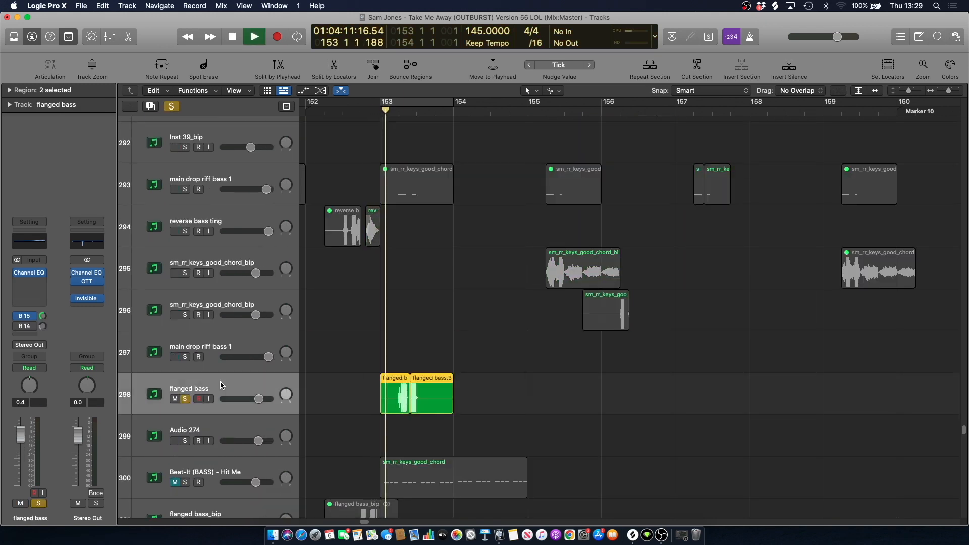
key(space)
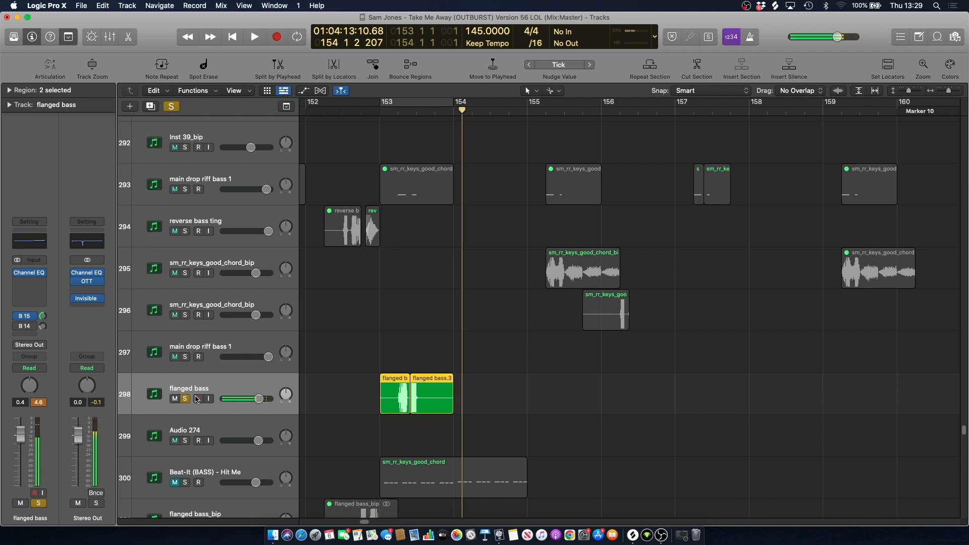
click(186, 399)
Unmute the sm_rr_keys_good_chord region at bar 153 on the main drop riff bass 1 track and play it in solo.
right_click(413, 170)
key(Escape)
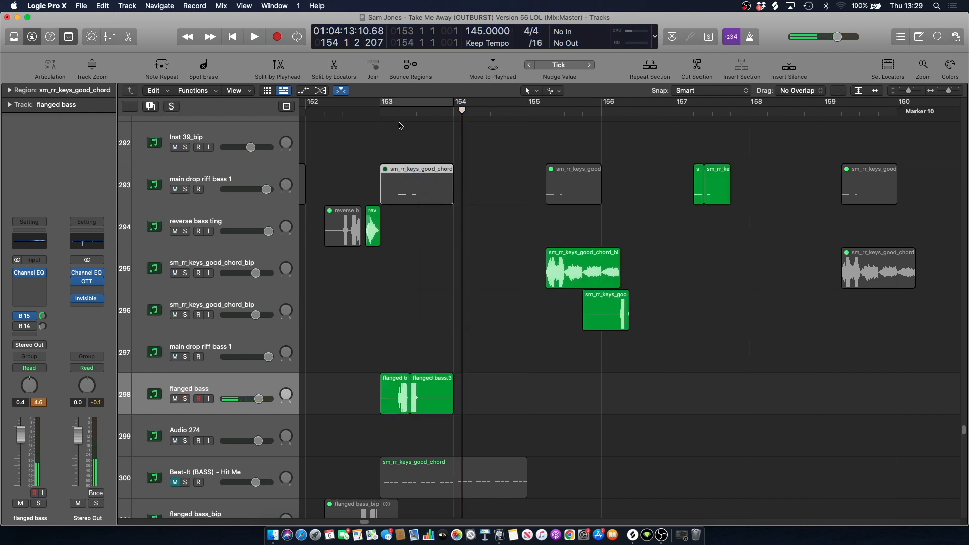
click(185, 189)
key(space)
click(221, 174)
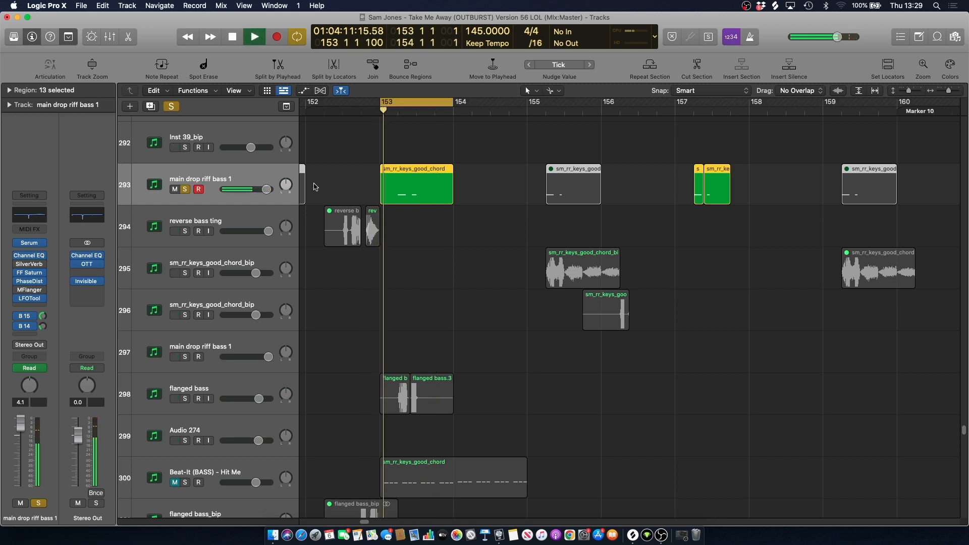
key(space)
Set the cycle range to bars 153–155 and play the soloed main drop riff bass 1 track.
drag(384, 104, 527, 105)
key(space)
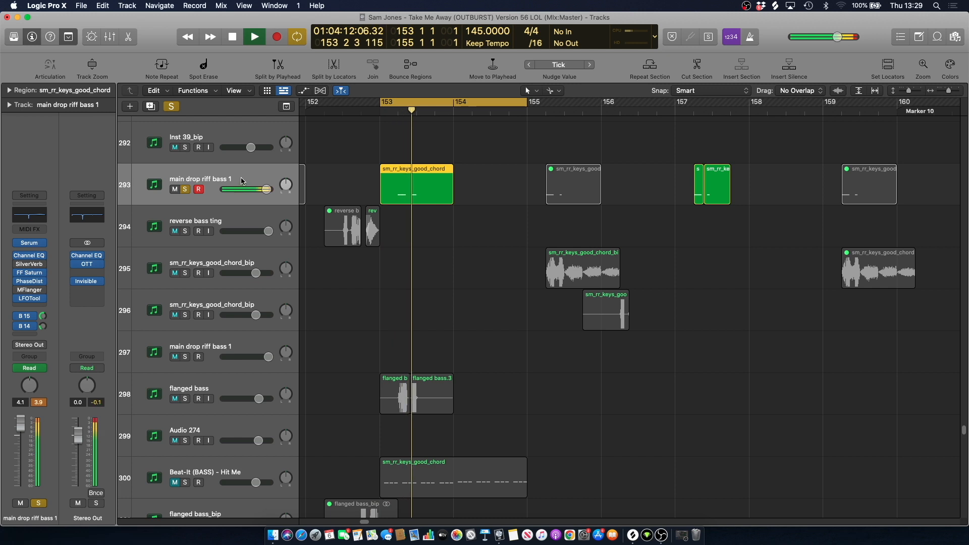
key(space)
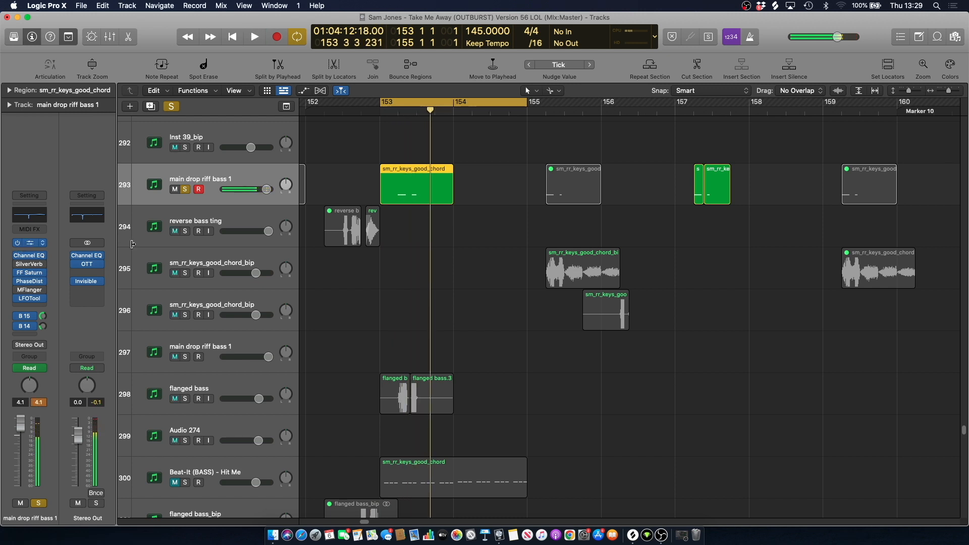
Examine the Serum effects and the FF Saturn settings on the main drop riff bass 1 track, then close both plug-ins.
click(431, 192)
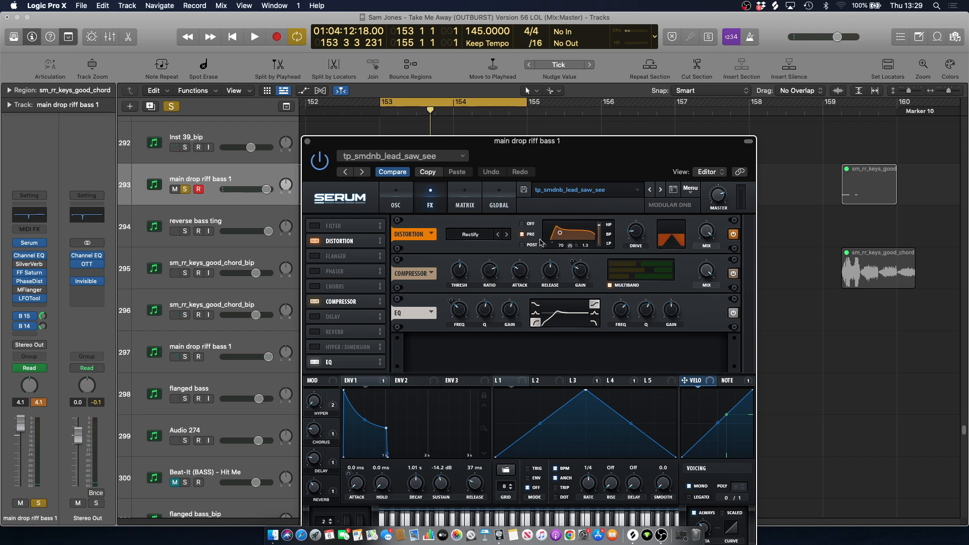
click(307, 142)
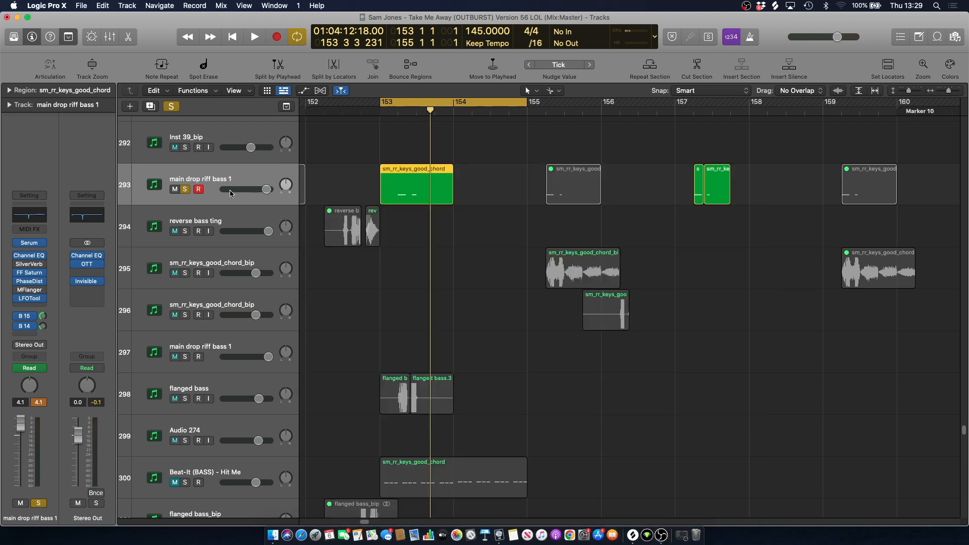
click(29, 274)
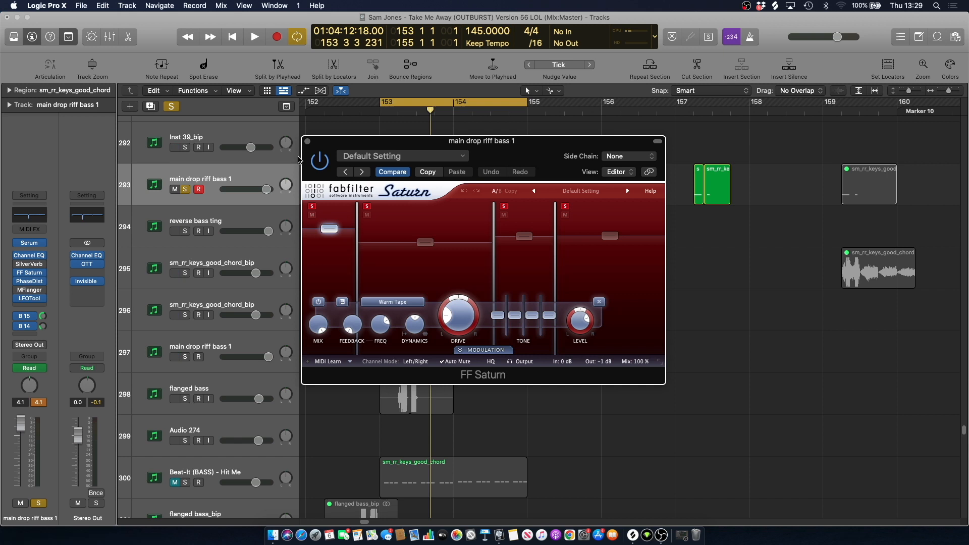
click(308, 142)
Turn off solo on main drop riff bass 1 and mute its sm_rr_keys_good_chord region at bar 153.
click(187, 189)
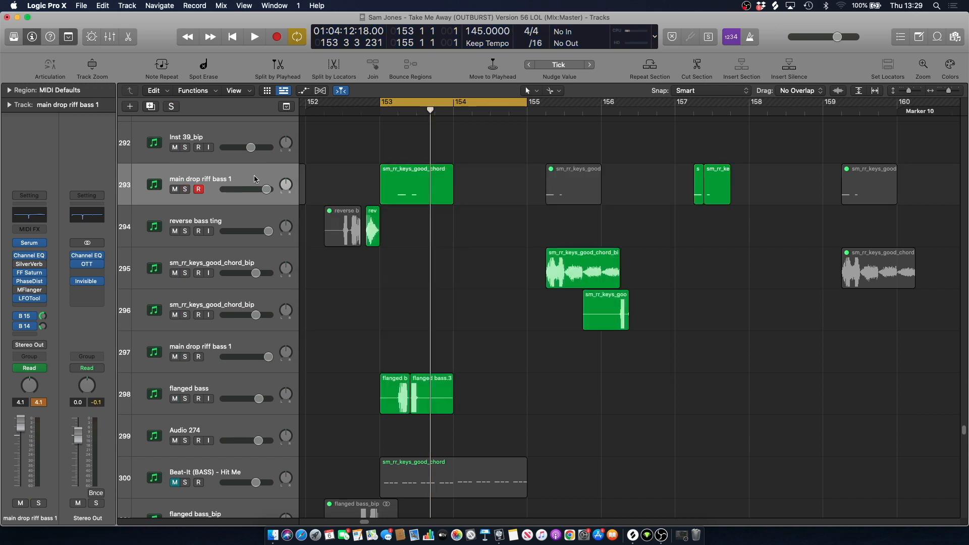
drag(420, 175, 421, 176)
right_click(421, 176)
click(432, 180)
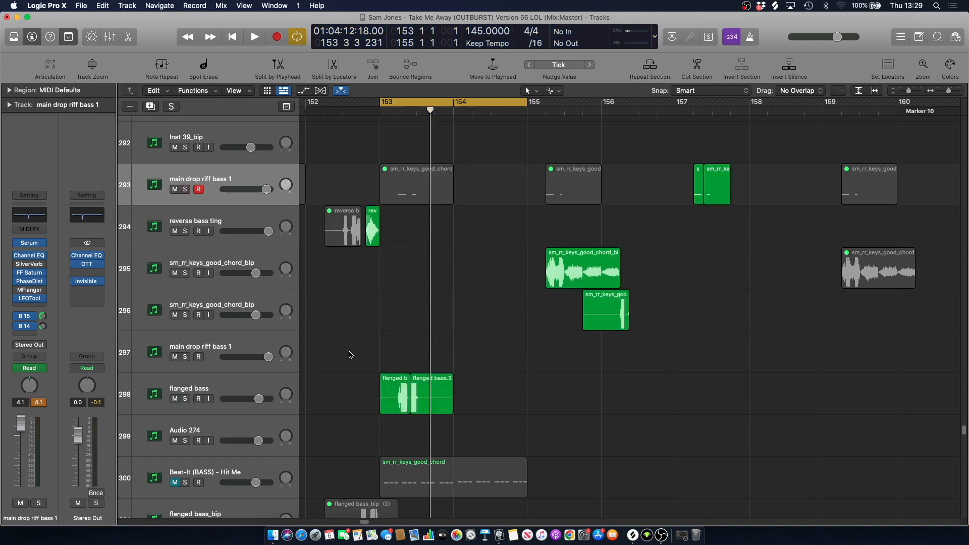
Play the flanged bass track in solo at bar 153, and turn its solo off.
click(221, 398)
click(188, 399)
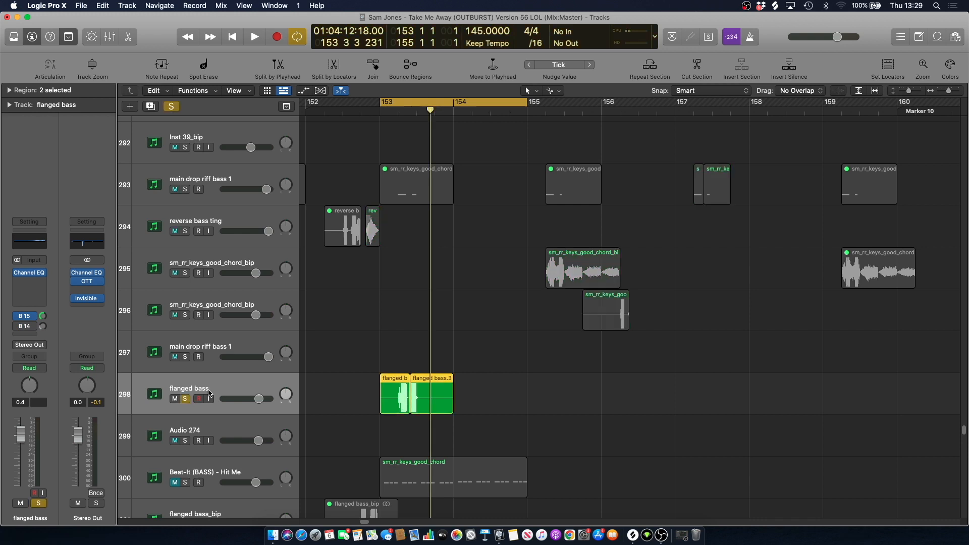
key(space)
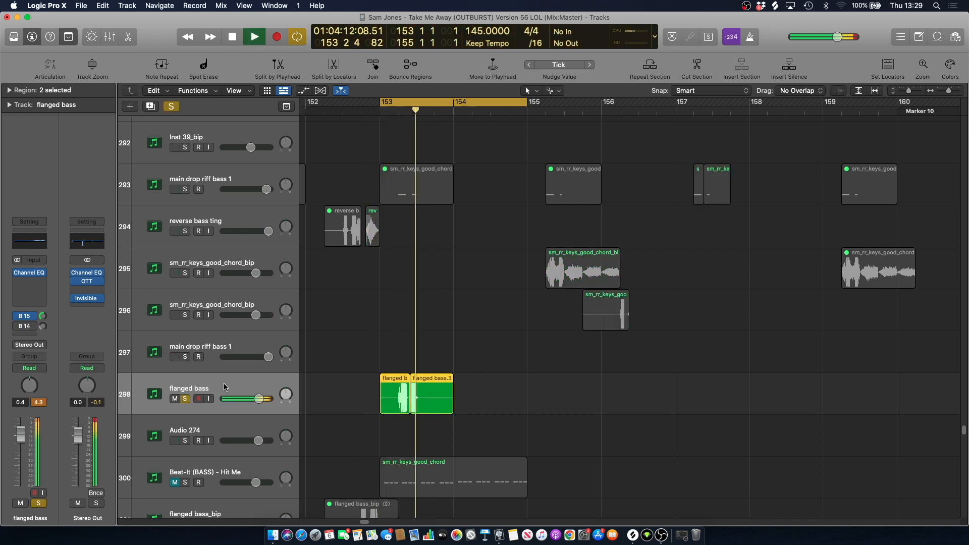
key(space)
click(187, 399)
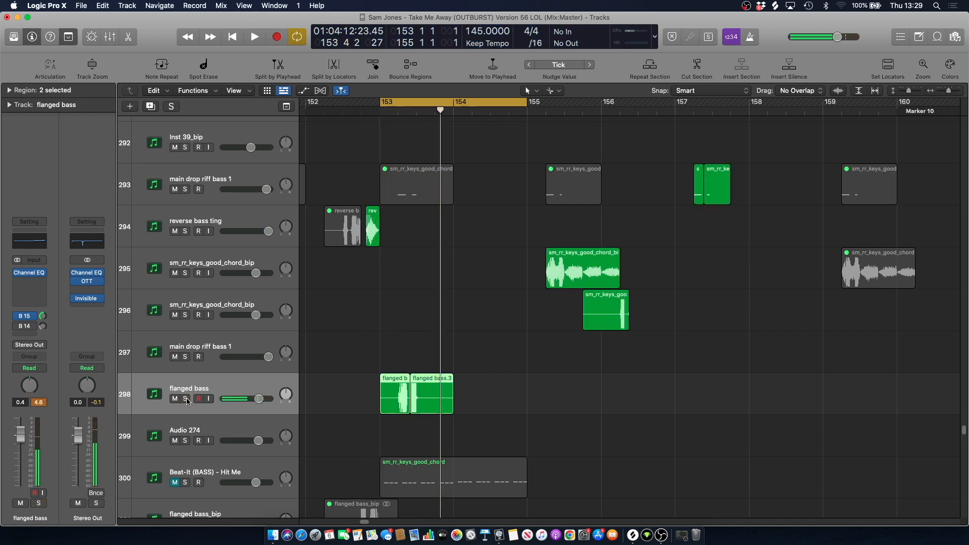
Turn off the cycle and play the full mix from just before bar 153.
click(434, 104)
click(360, 112)
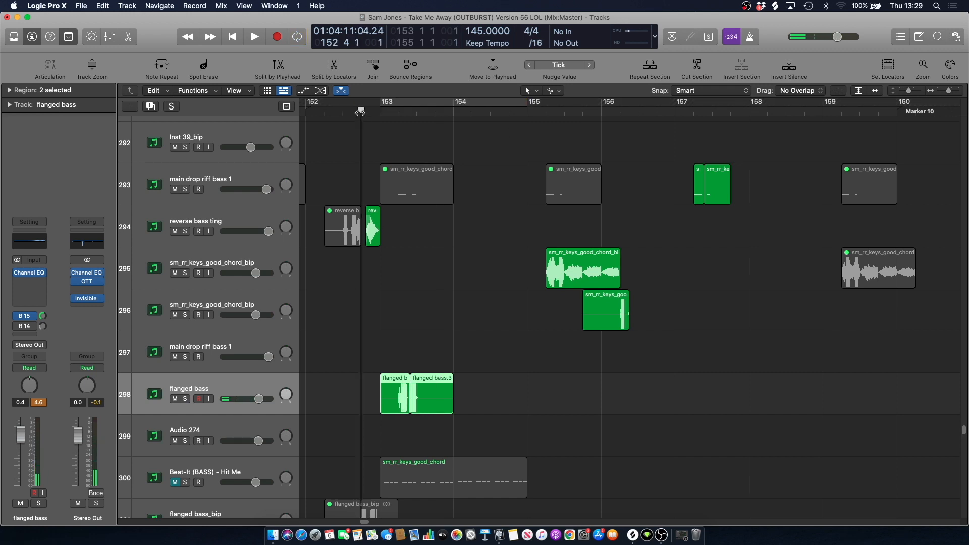
drag(361, 112, 352, 111)
key(space)
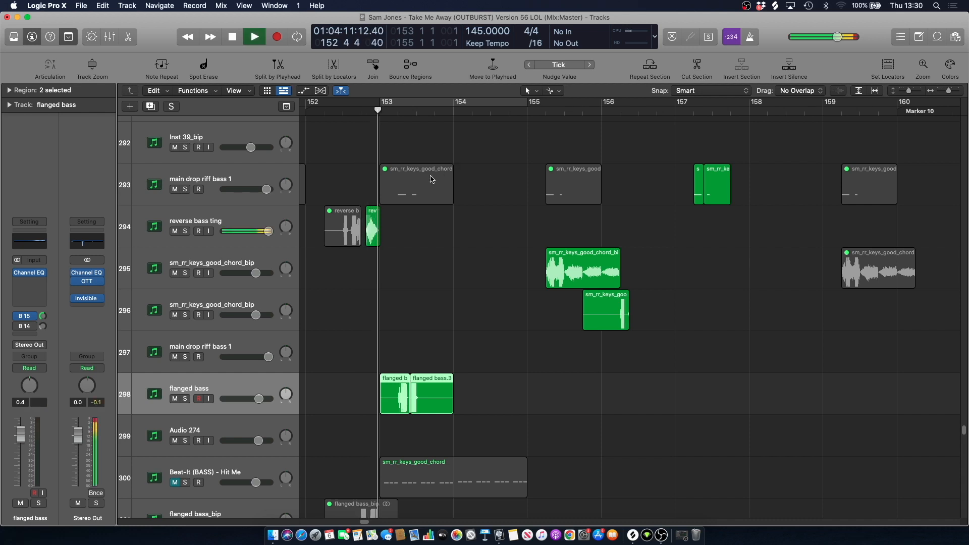
click(430, 177)
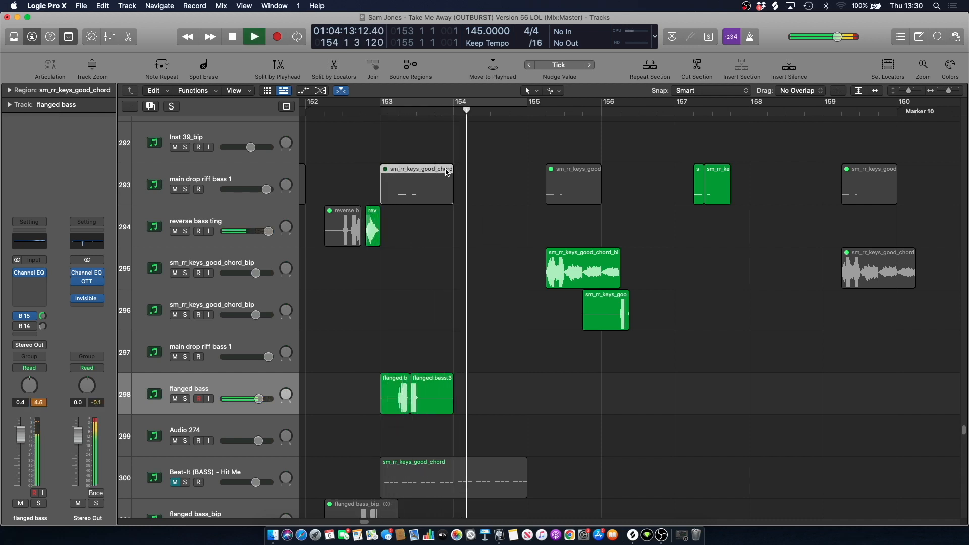
key(space)
Solo sm_rr_keys_good_chord_bip on track 323 and play its sm_rr_keys_good_chord_bip_19 region leading into bar 154.
scroll(428, 263, down, 15)
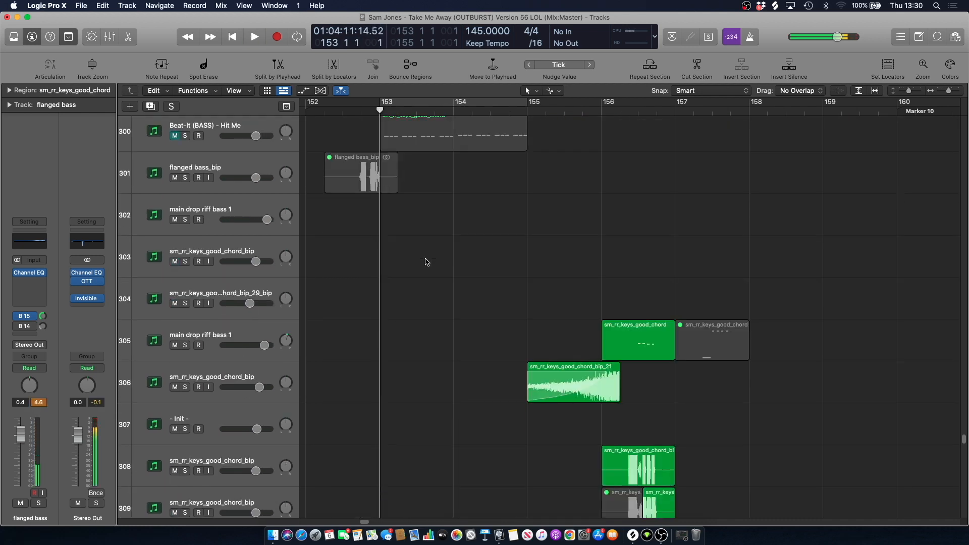
scroll(422, 144, up, 4)
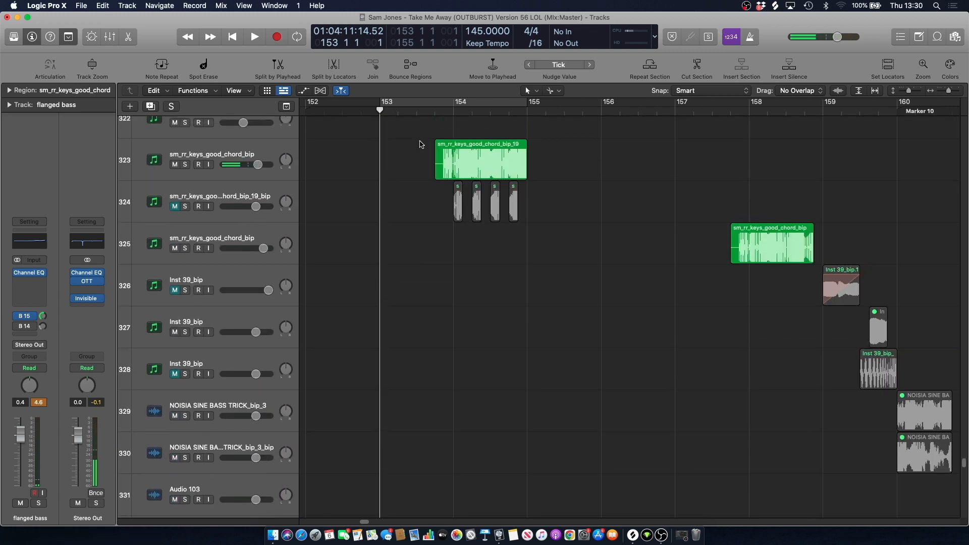
click(216, 248)
click(184, 252)
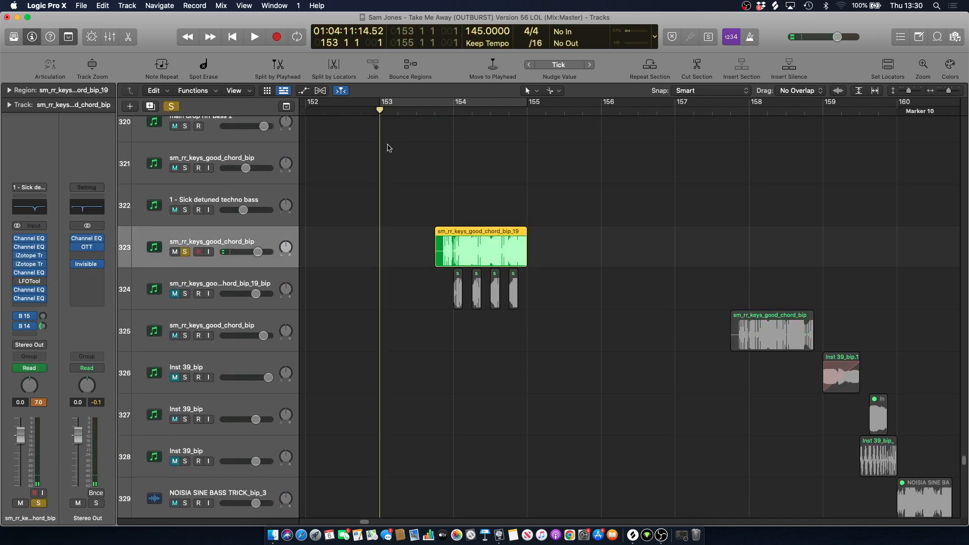
click(435, 109)
key(space)
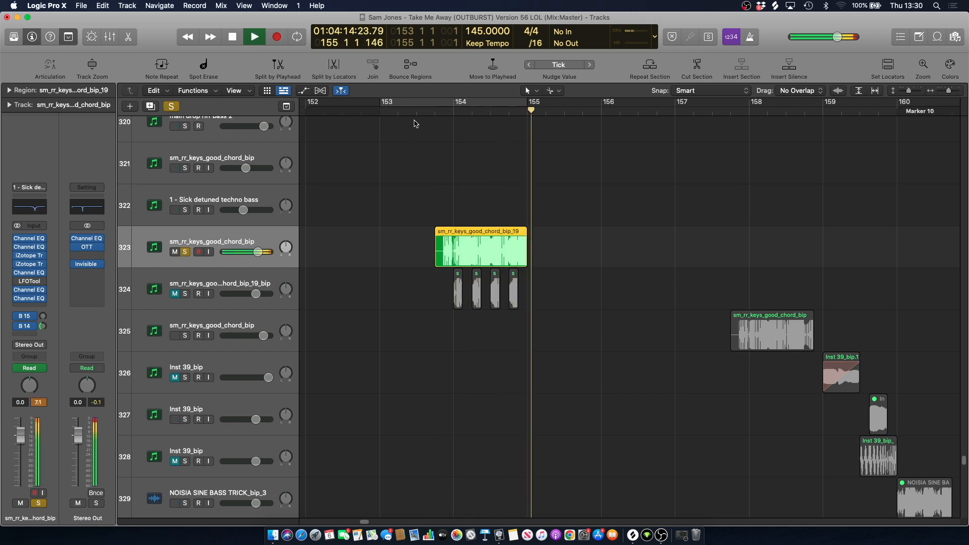
key(space)
key(space)
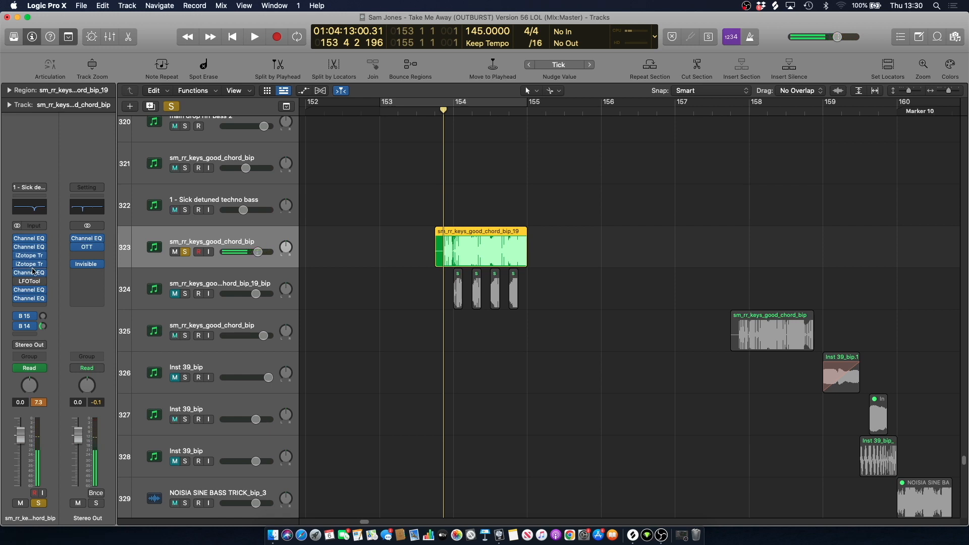
Examine two of track 323's Channel EQ plug-ins during playback, close both and turn the cycle off.
click(30, 273)
click(424, 109)
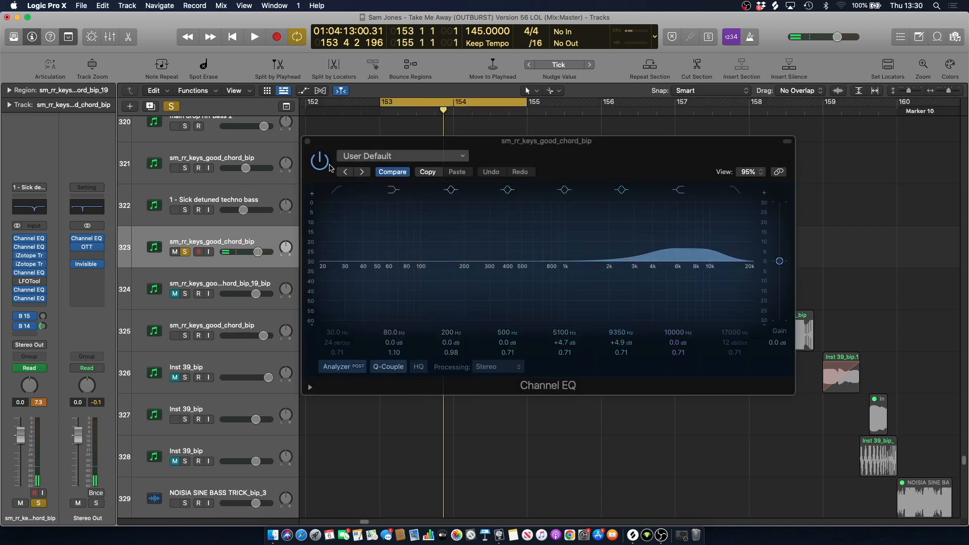
click(26, 211)
key(space)
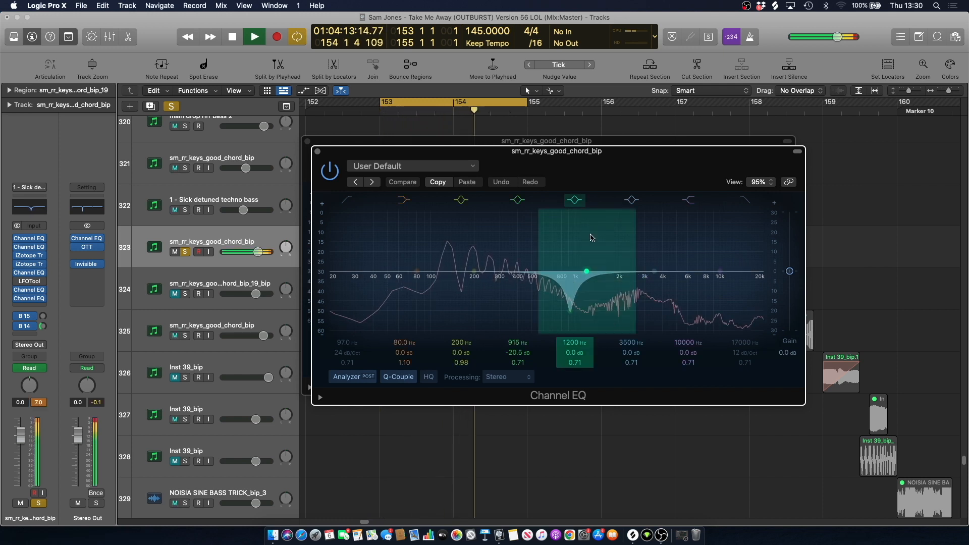
key(space)
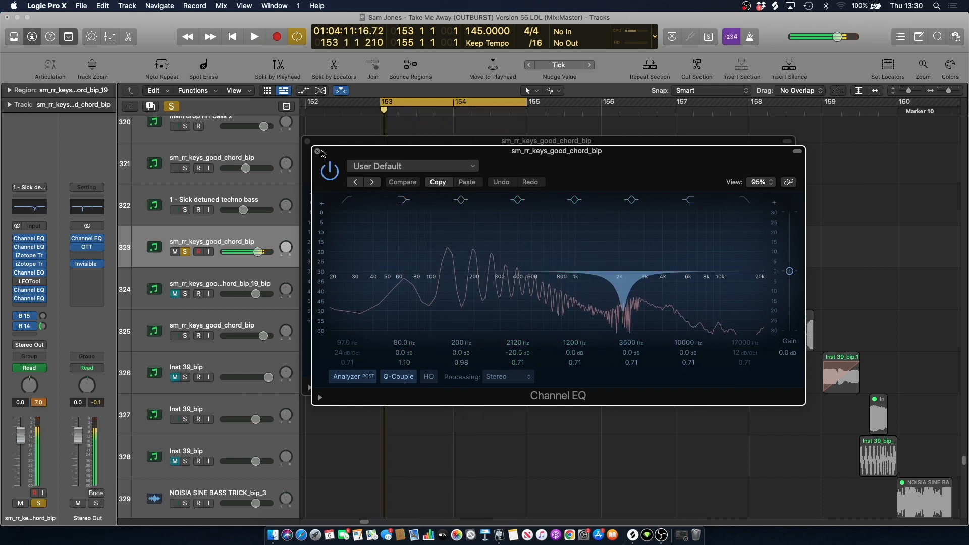
click(317, 152)
click(308, 142)
key(c)
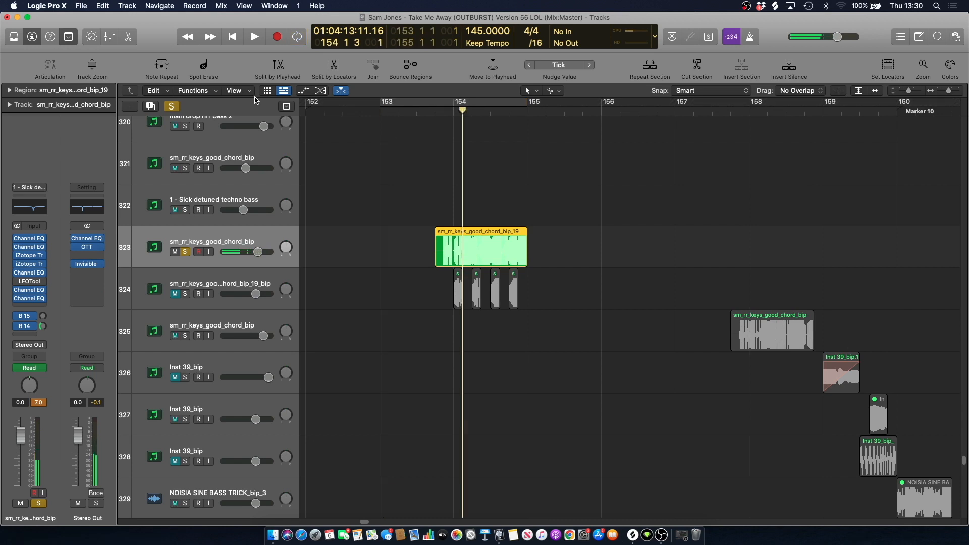
Clear the solo and play the full mix from around bar 154.
click(171, 105)
click(454, 119)
key(space)
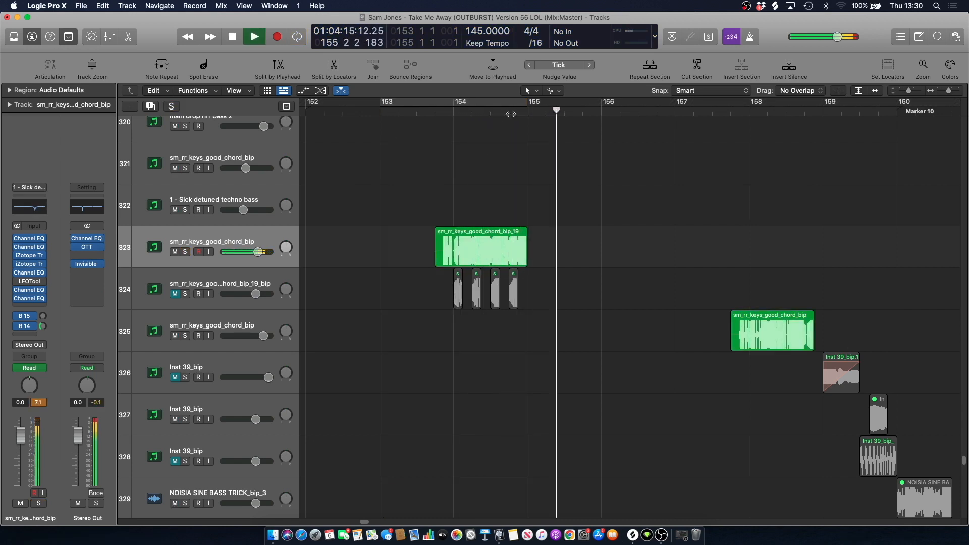
key(space)
Solo the Dubstep_Snare_02_bip layers on tracks 160 and 161 and play them from just before bar 155.
scroll(493, 192, up, 10)
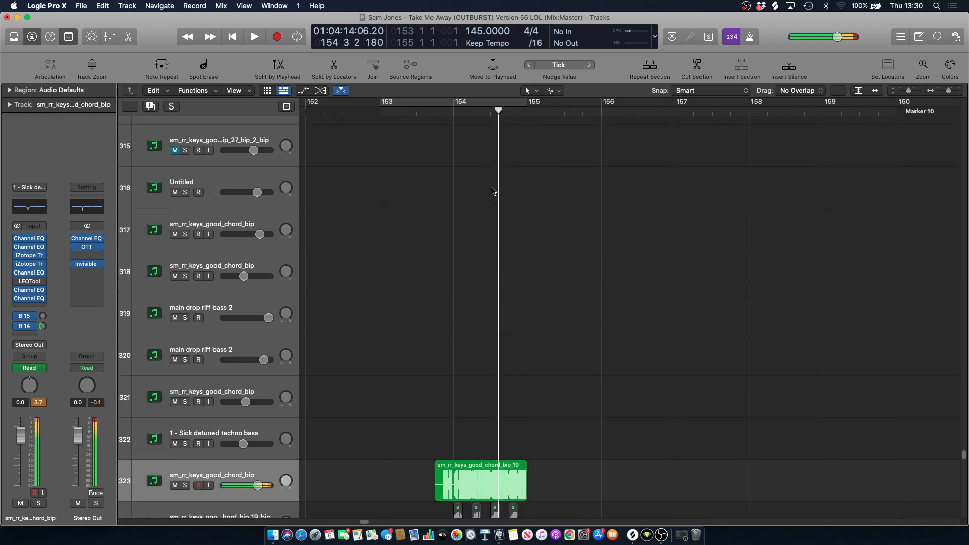
scroll(494, 194, up, 15)
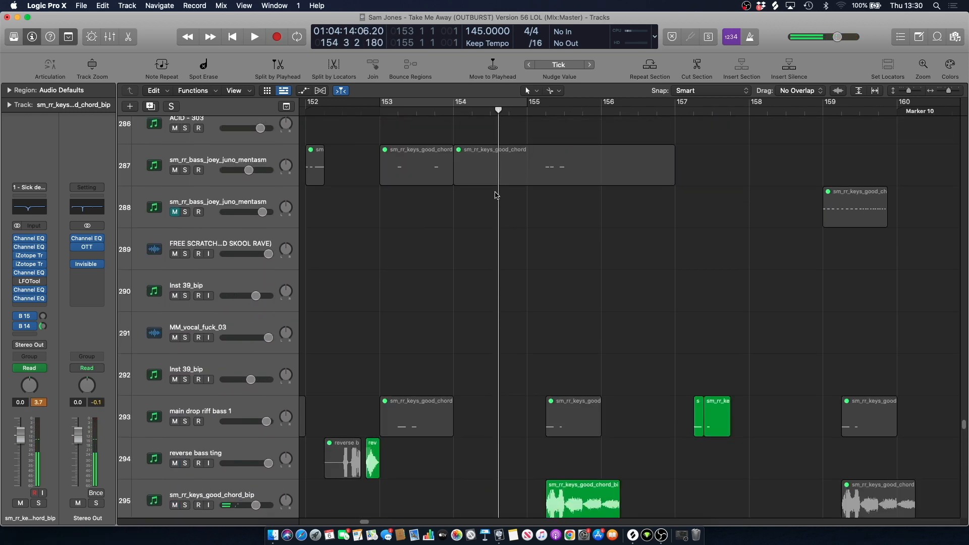
drag(965, 427, 961, 291)
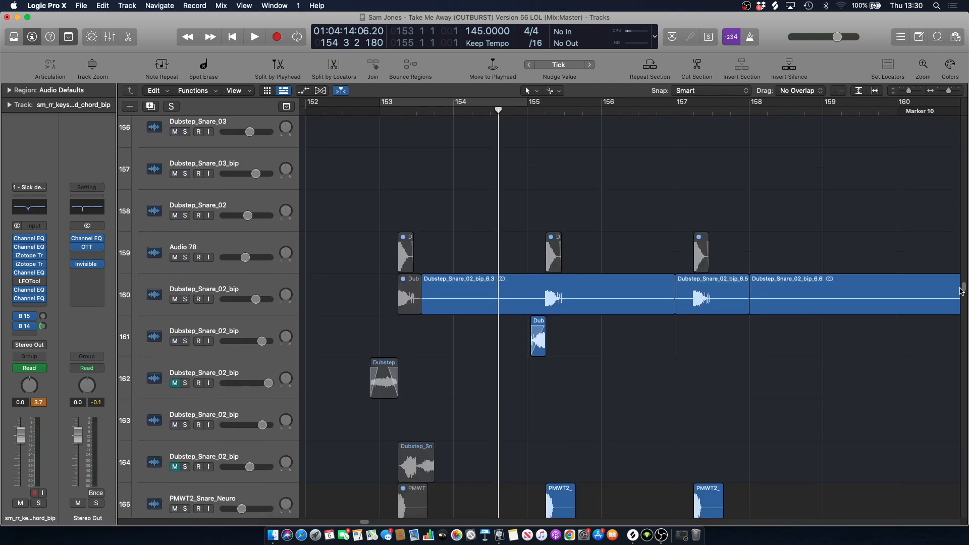
click(186, 343)
click(186, 300)
key(space)
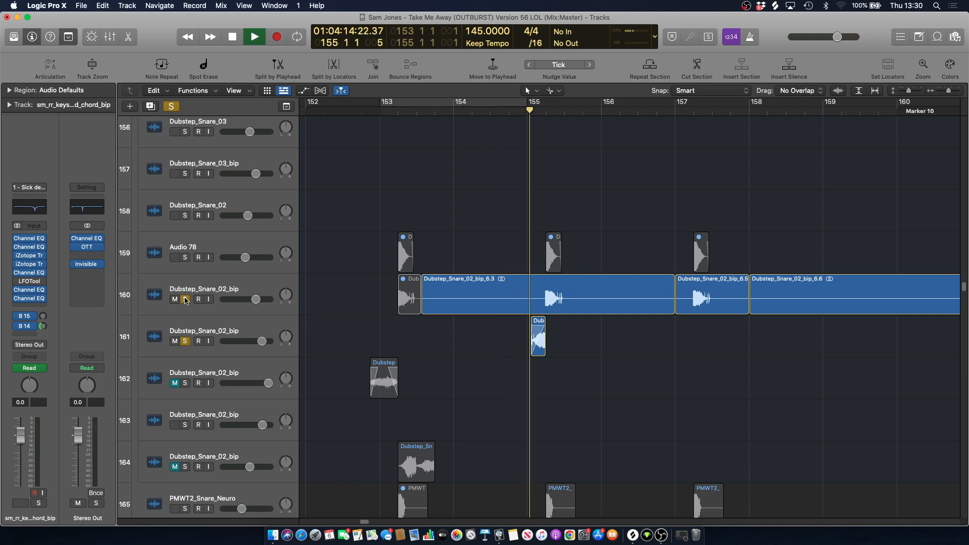
key(space)
key(comma)
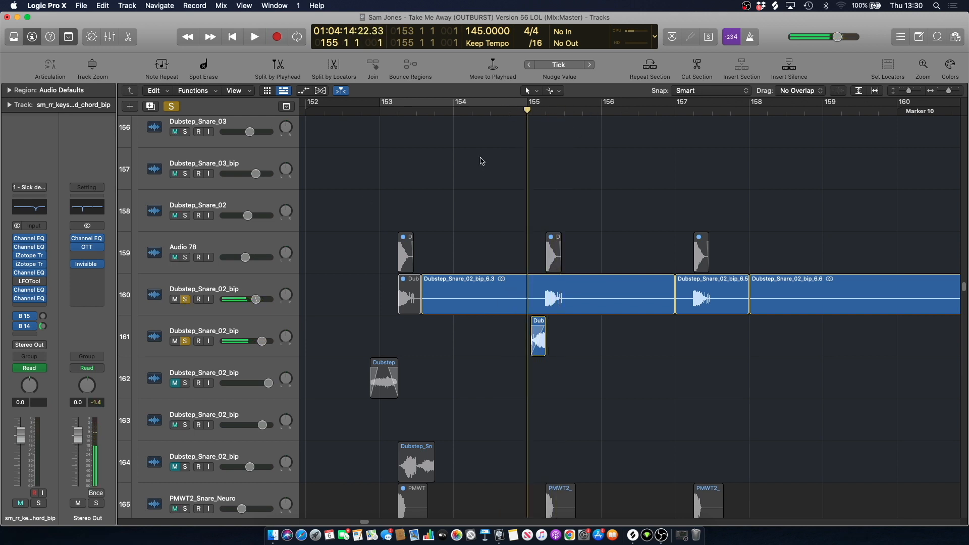
Clear the snare solos and play the full mix around bar 155.
click(173, 107)
key(space)
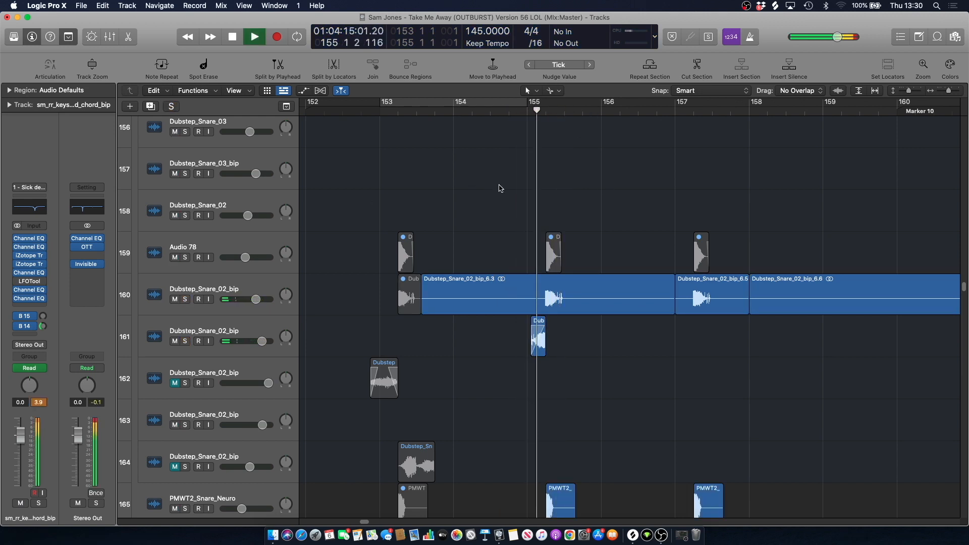
key(space)
key(space)
scroll(504, 217, down, 2)
key(space)
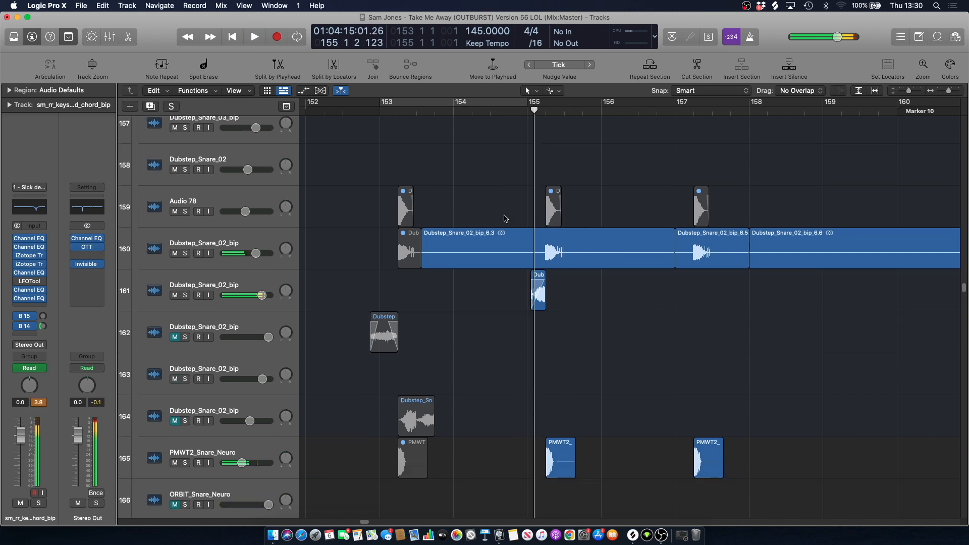
Play PMWT2_Snare_Neuro in solo at bar 155, clear its solo and replay the passage in the full mix.
key(space)
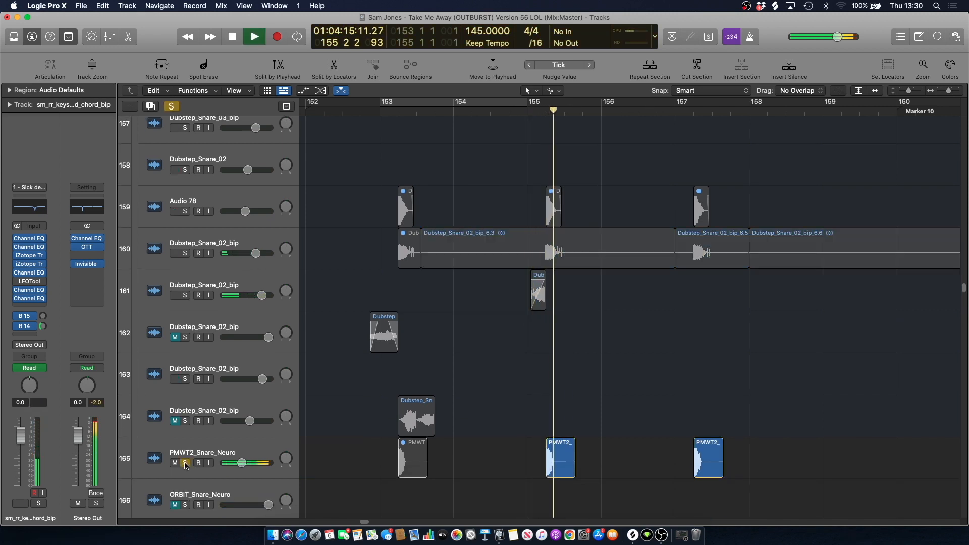
key(space)
click(530, 115)
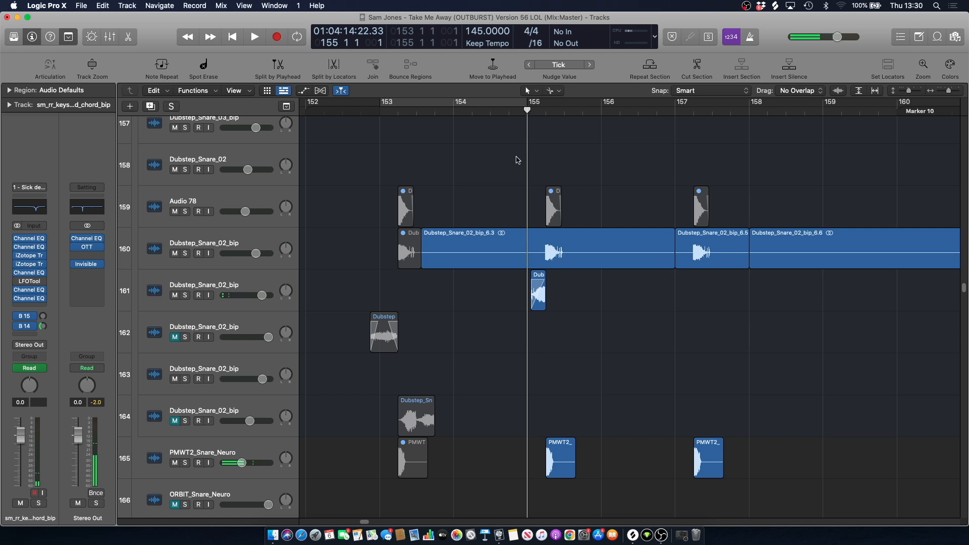
key(space)
key(space)
Solo sm_rr_keys_good_chord_bip on track 295, play its bar 155 region repeatedly, and turn its solo off.
drag(965, 297, 955, 435)
key(space)
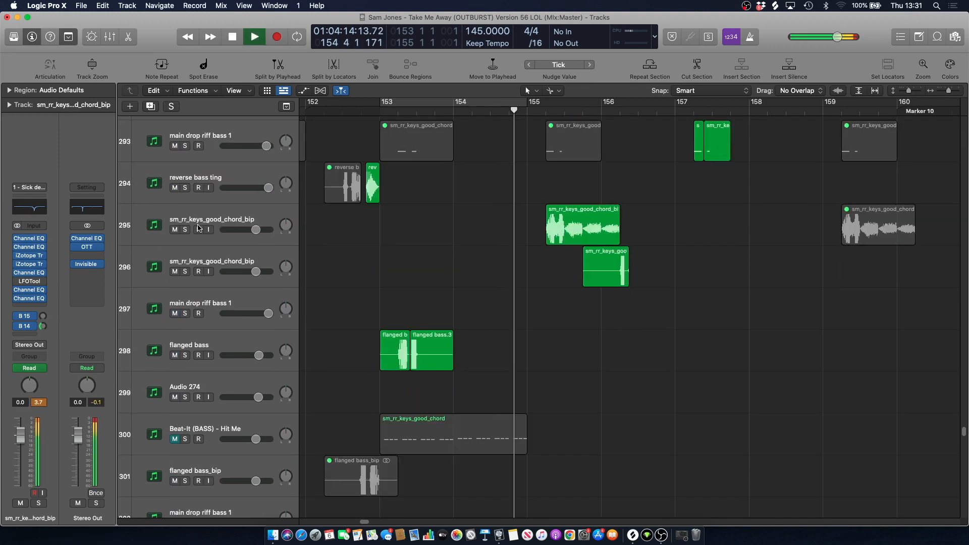
click(185, 229)
click(204, 212)
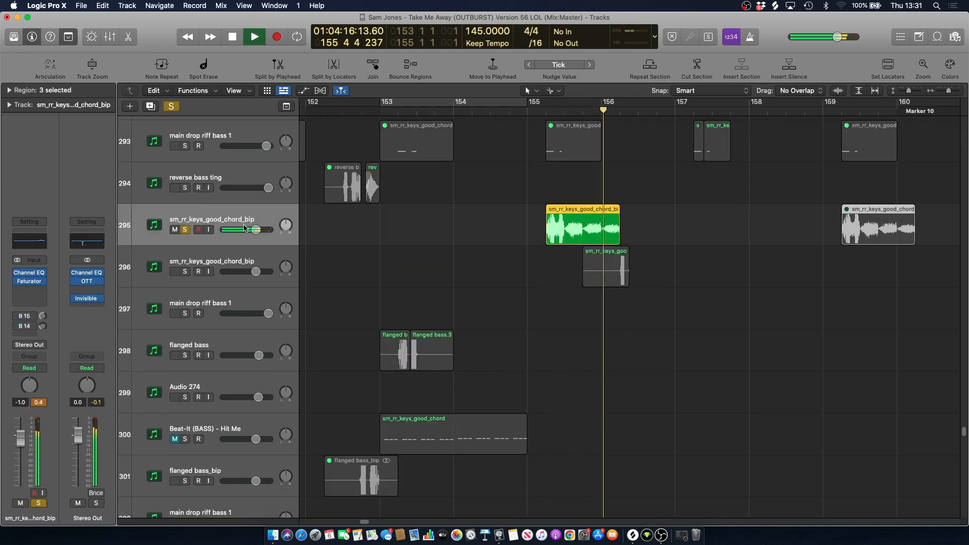
key(comma)
key(comma)
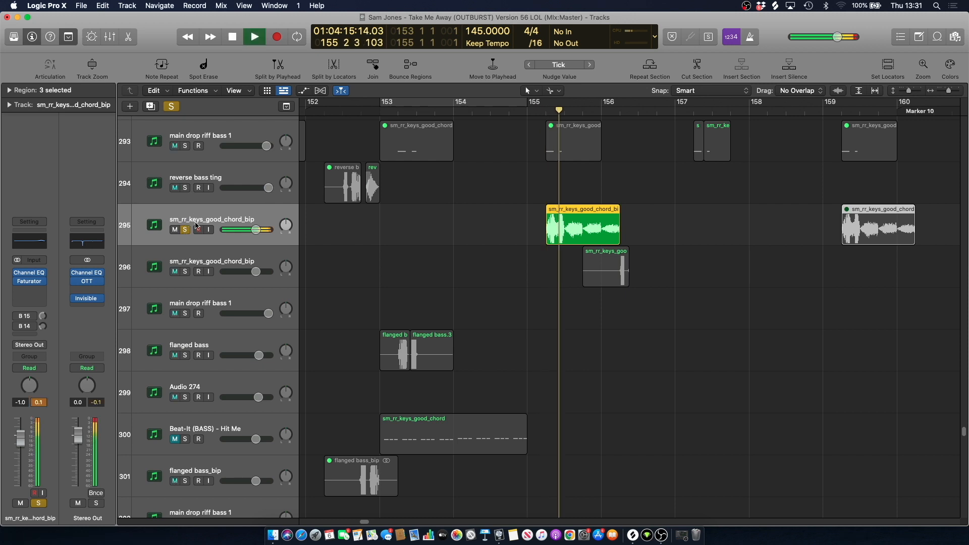
key(space)
scroll(503, 147, up, 1)
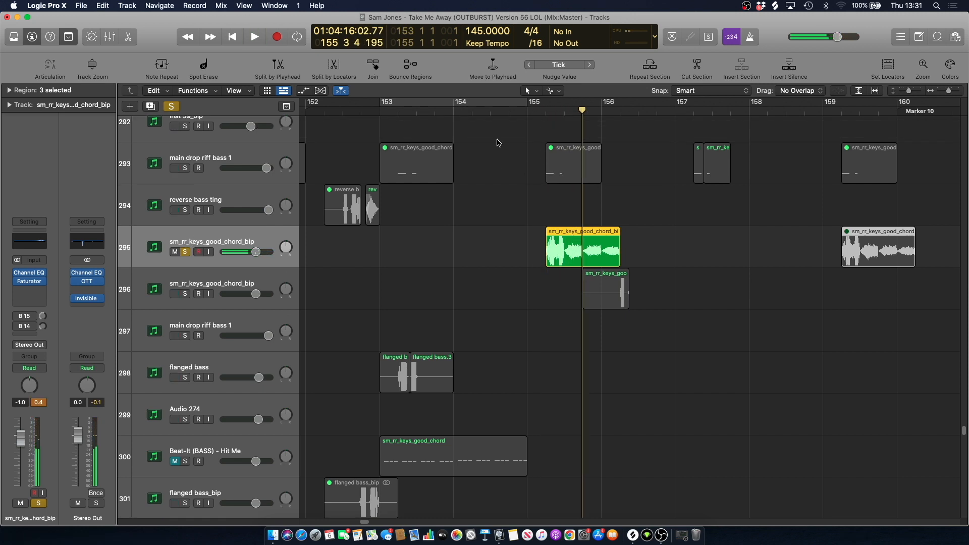
key(space)
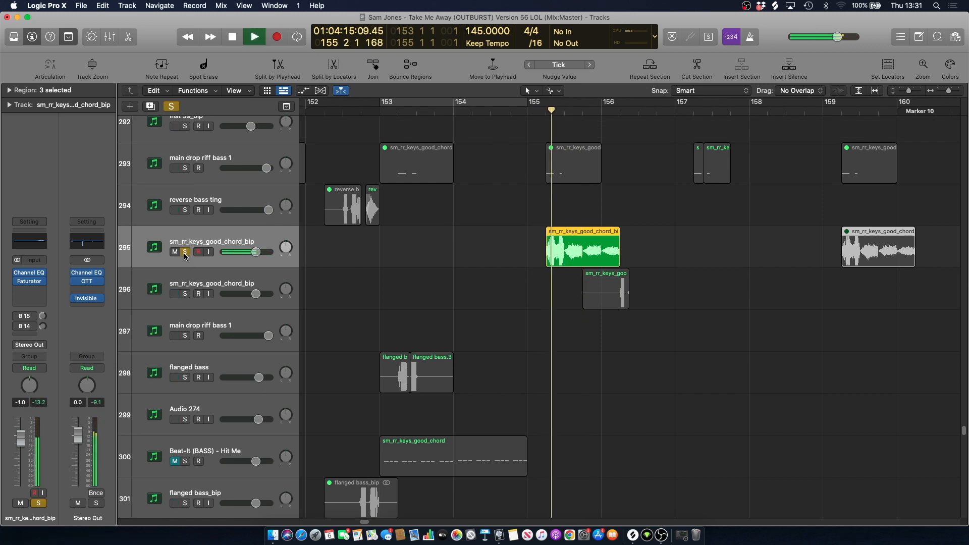
key(space)
click(185, 252)
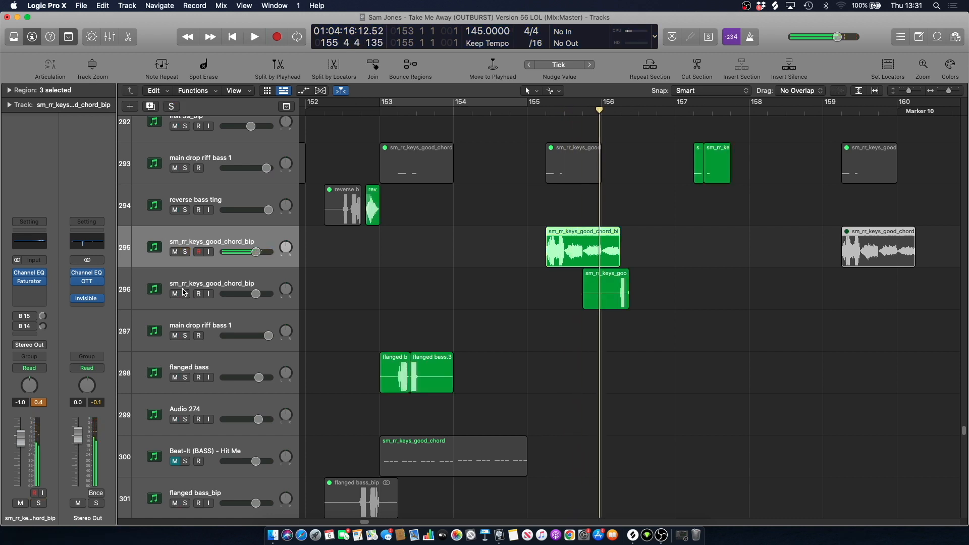
Play sm_rr_keys_good_chord_bip on track 296 in solo, and clear the solo.
click(185, 294)
key(space)
key(space)
click(171, 107)
Play the full mix from bar 155 into bar 156 while viewing the bass layers on tracks 303 to 311.
scroll(537, 210, up, 3)
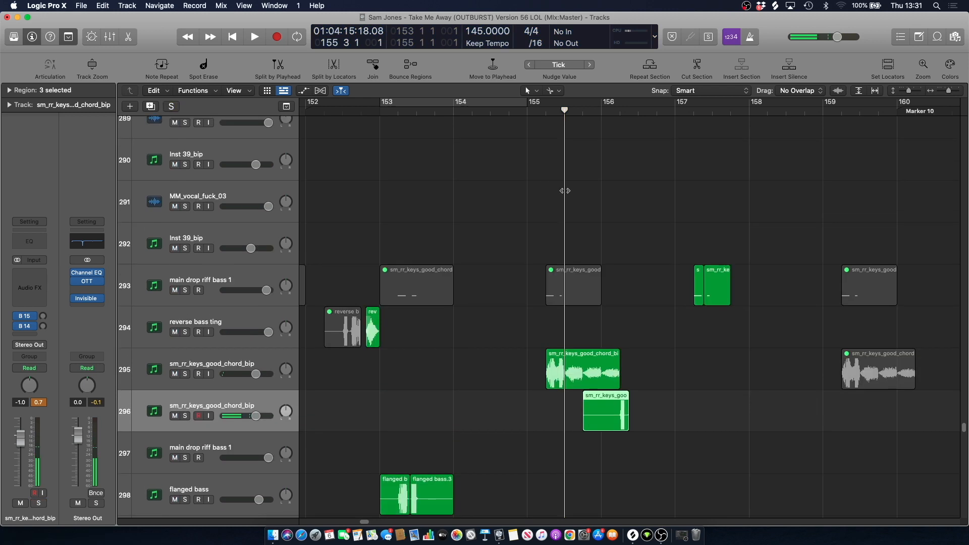
key(space)
scroll(550, 213, down, 6)
scroll(550, 213, down, 10)
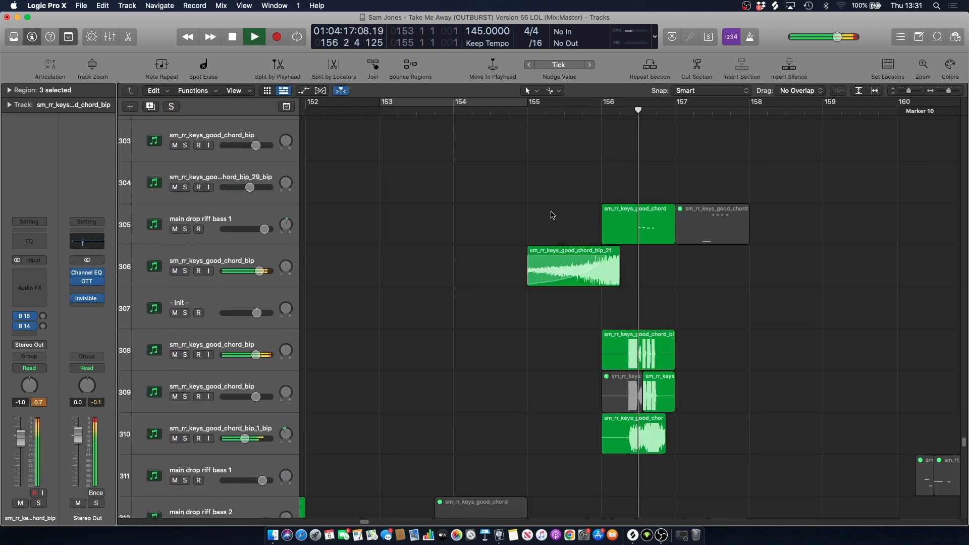
scroll(570, 182, up, 1)
key(space)
Loop from bar 155 beat 2 to bar 157 and play the bass layers on tracks 305, 306, 308, 309 and 310 in solo.
drag(560, 107, 674, 108)
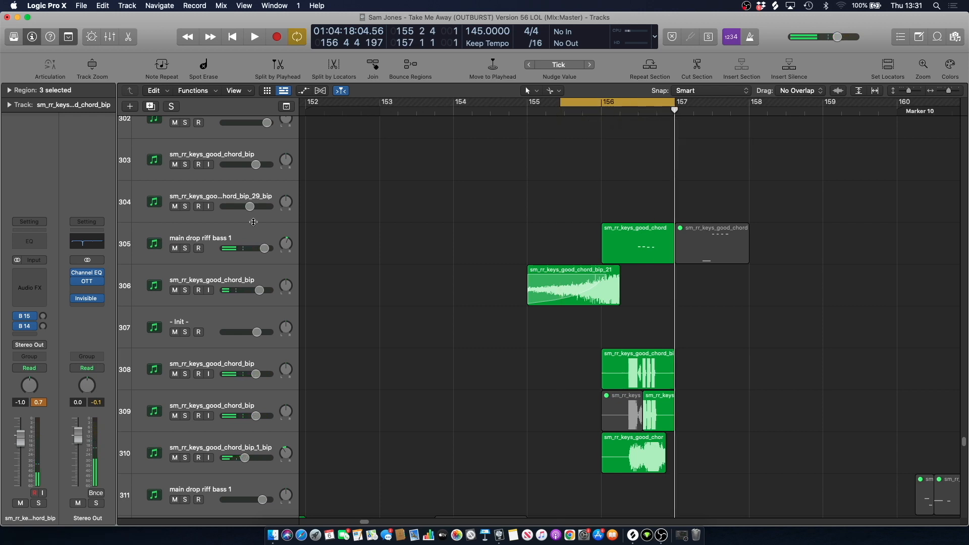
click(185, 249)
click(185, 290)
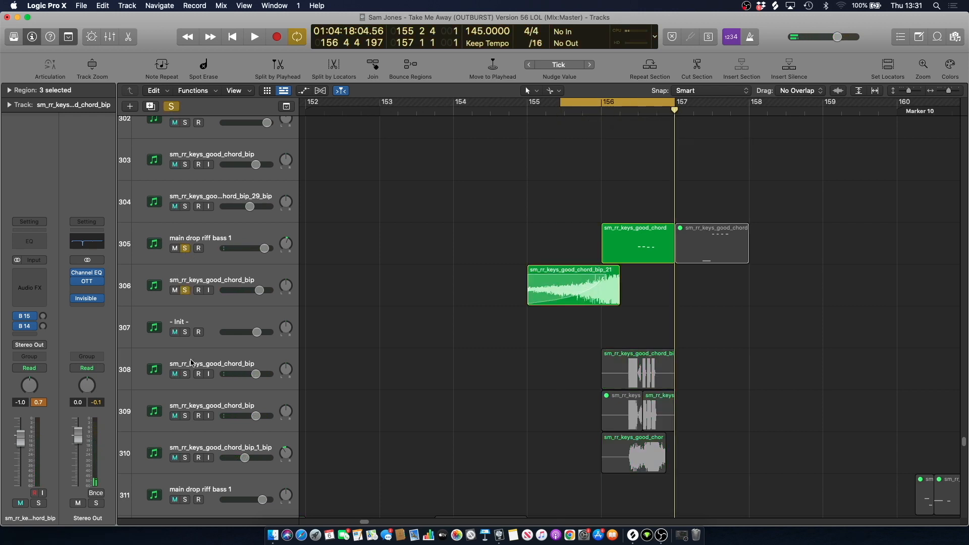
click(185, 374)
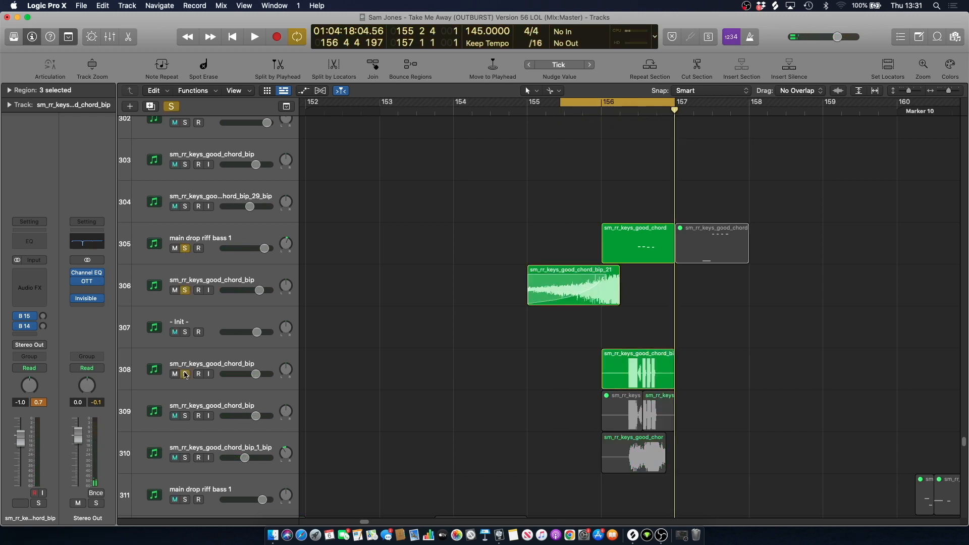
click(185, 458)
key(space)
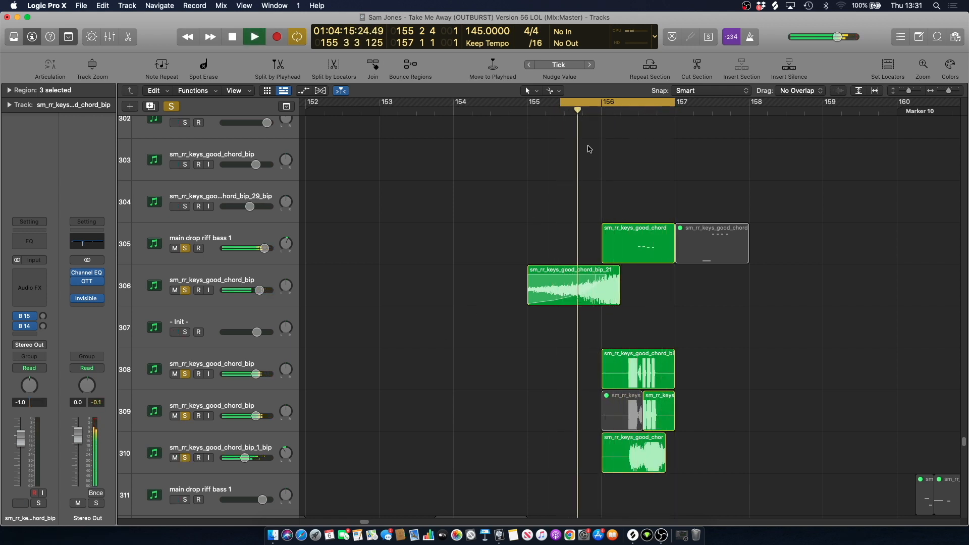
scroll(588, 149, up, 3)
key(space)
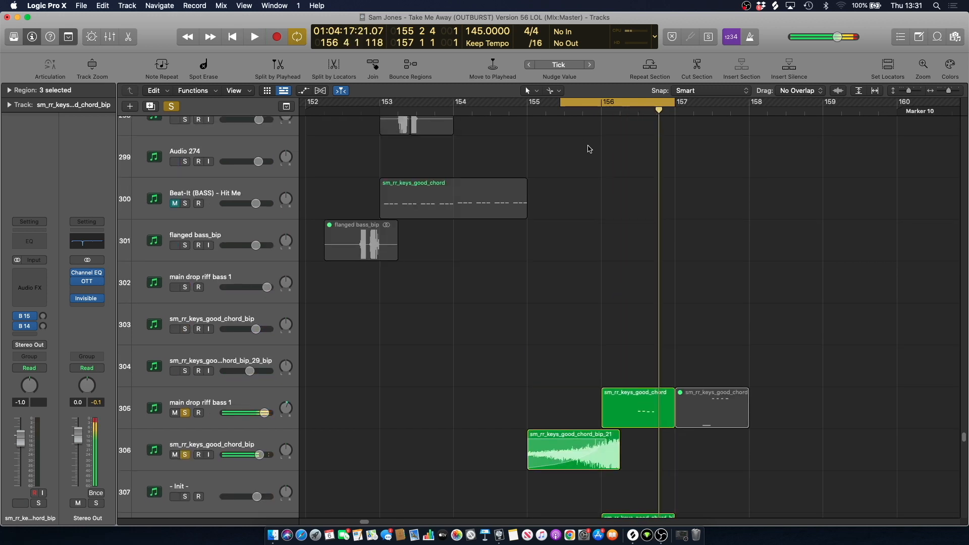
scroll(589, 147, up, 5)
key(space)
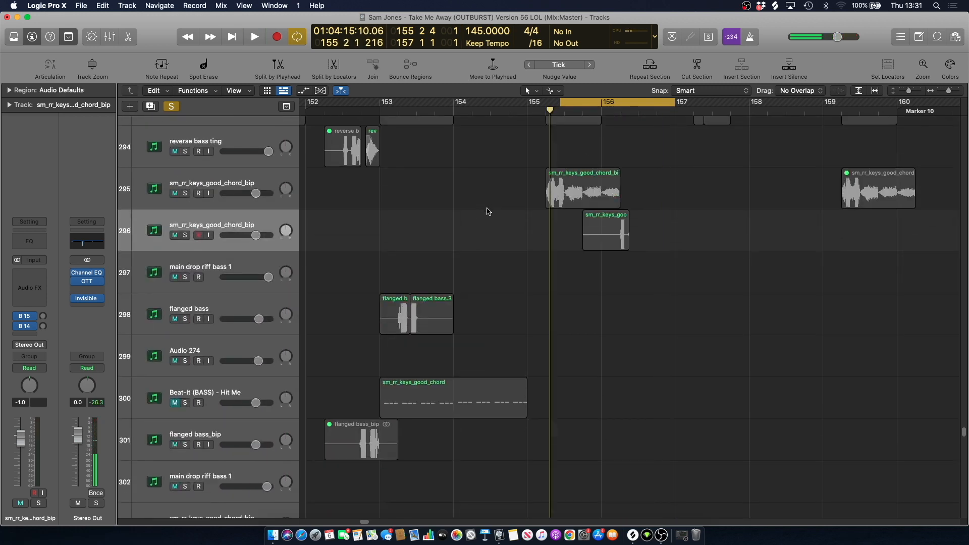
Play sm_rr_keys_good_chord_bip on track 296 alone over the looped bars, and clear the solo and the loop.
click(183, 236)
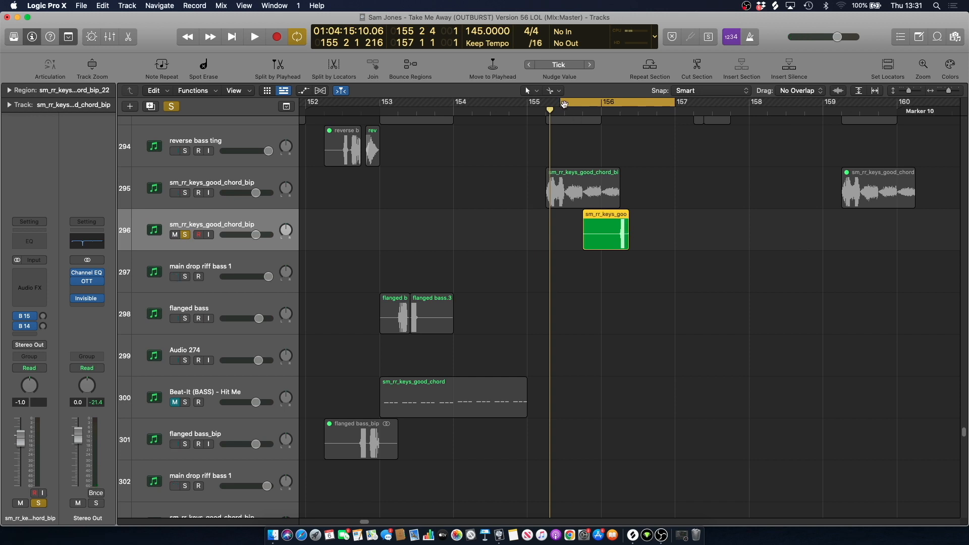
key(space)
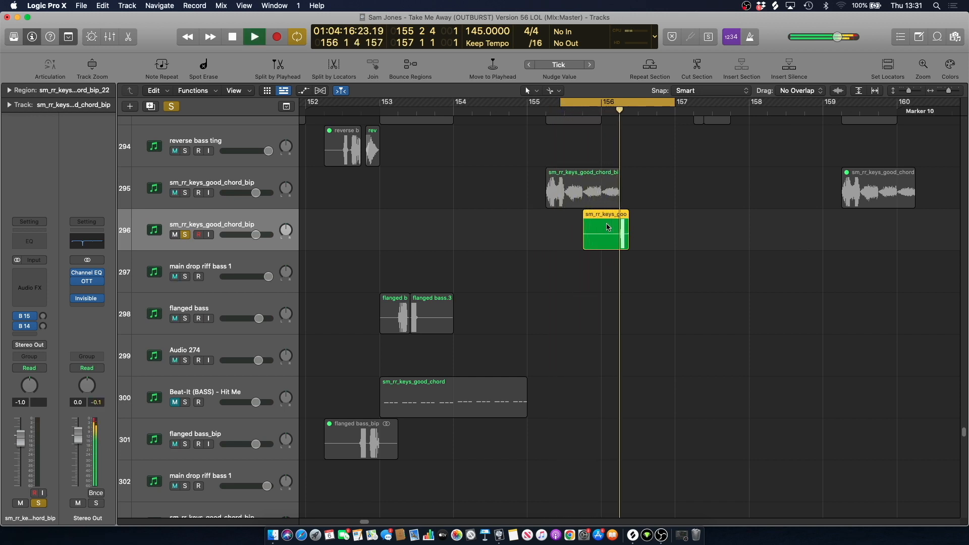
key(space)
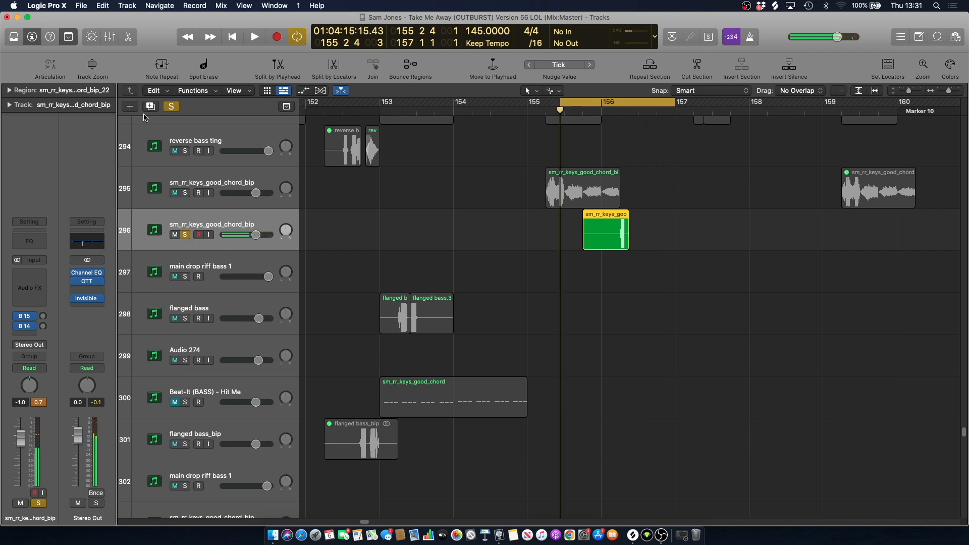
click(172, 107)
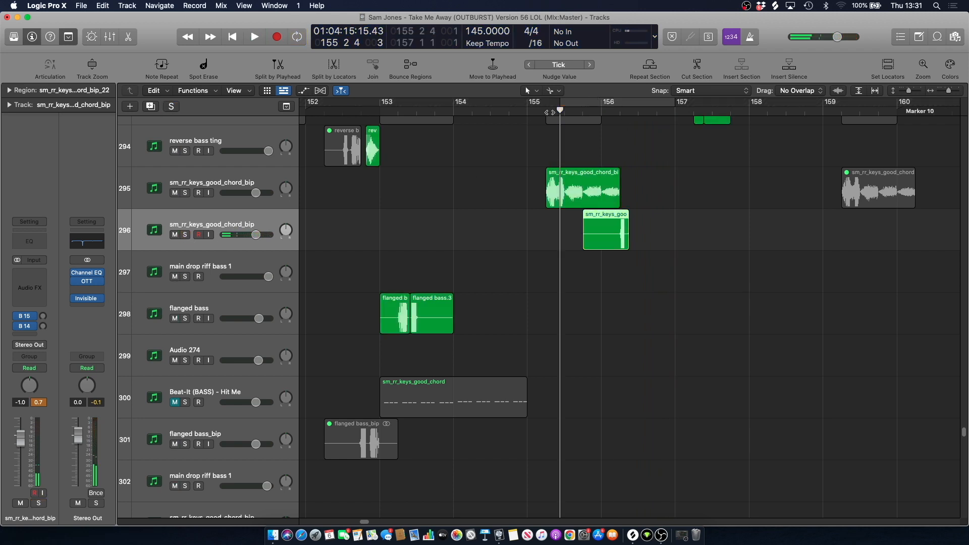
Inspect the Phase Plant patch on main drop riff bass 1, track 305, while playing it in solo from 156 2 1, and clear the solo.
scroll(201, 238, down, 10)
click(200, 238)
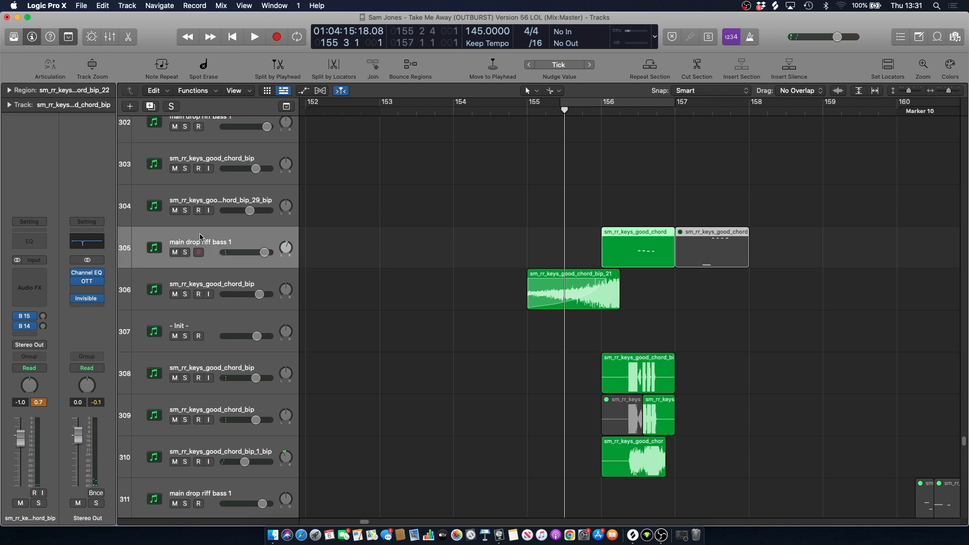
click(31, 243)
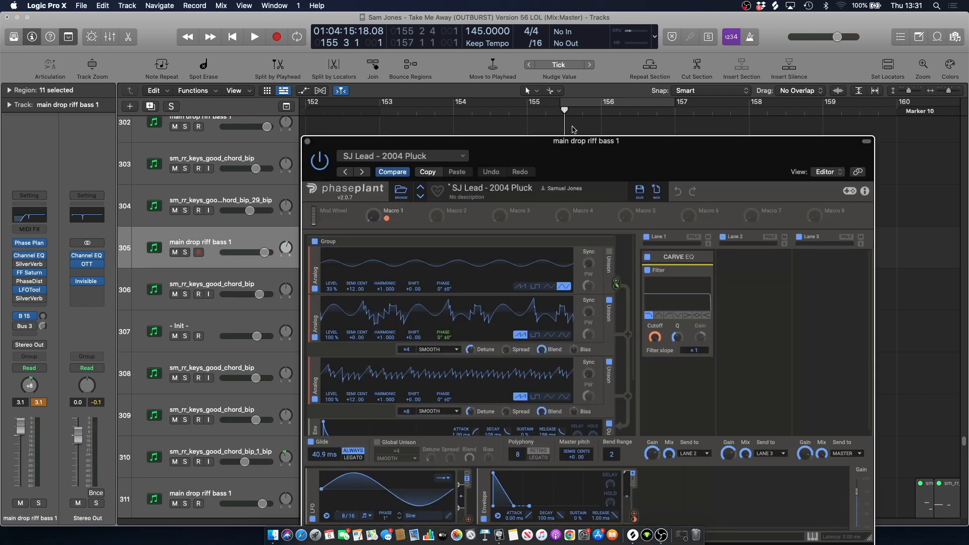
click(619, 114)
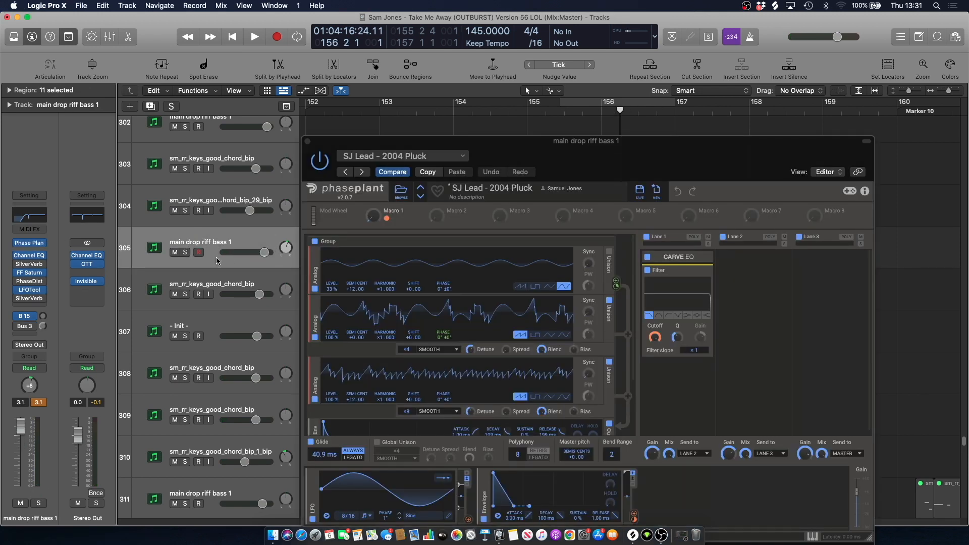
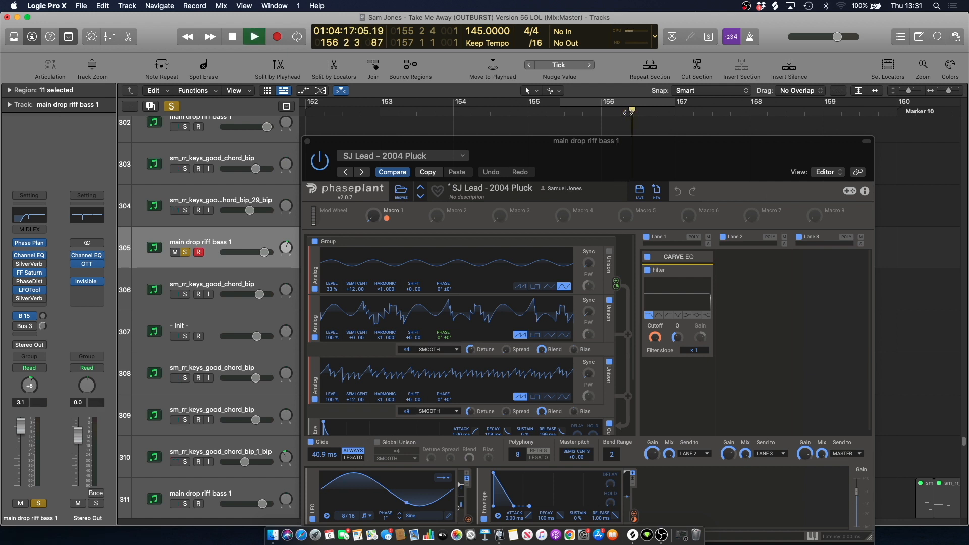
click(308, 141)
click(171, 107)
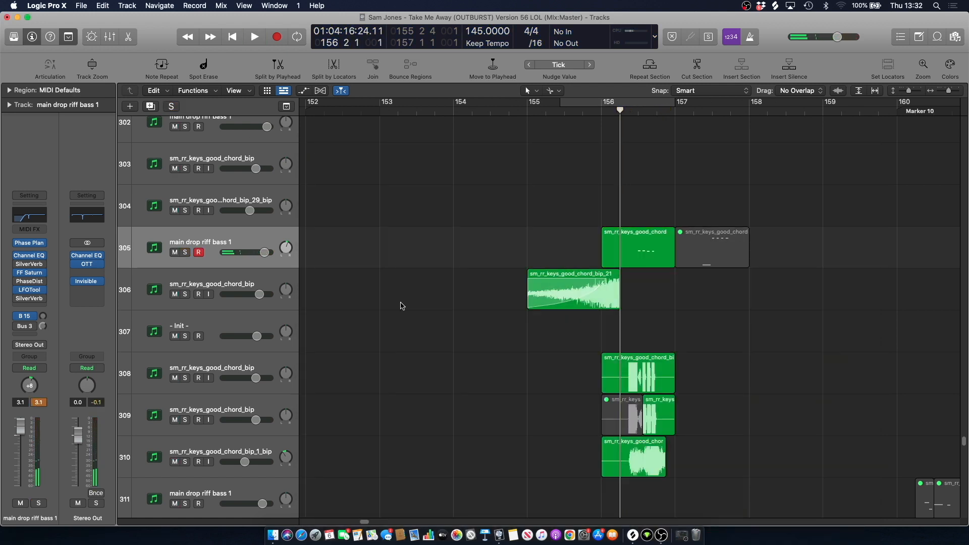
Play sm_rr_keys_good_chord_bip on track 308 in solo at bar 156, and turn its solo off.
click(186, 379)
key(space)
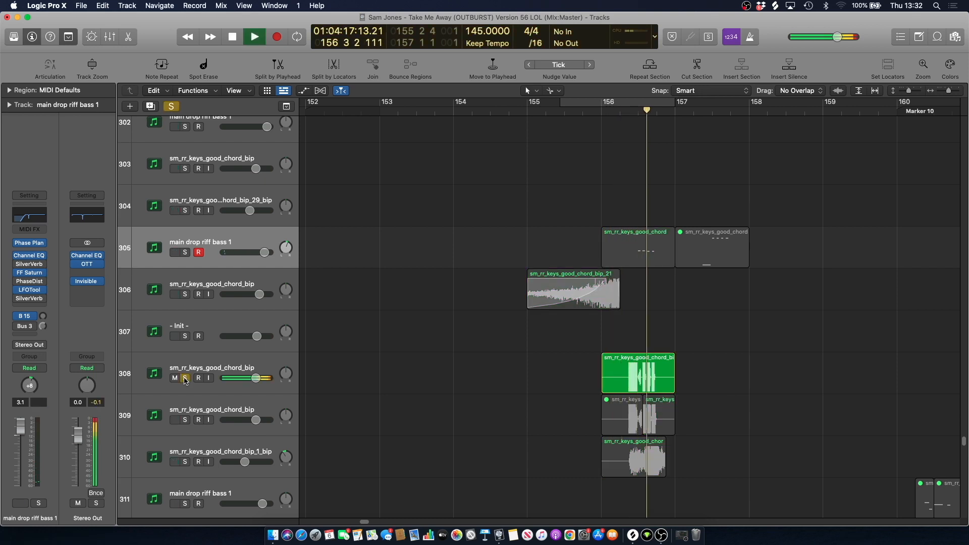
click(185, 379)
key(space)
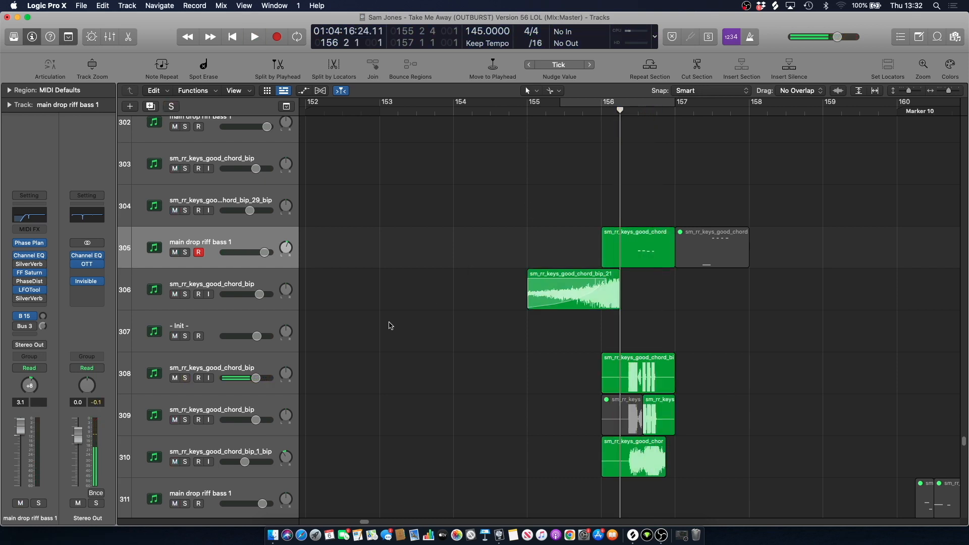
Play sm_rr_keys_good_chord_bip on track 309 in solo at bar 156, and clear its solo and the region selection.
click(185, 420)
click(205, 413)
key(space)
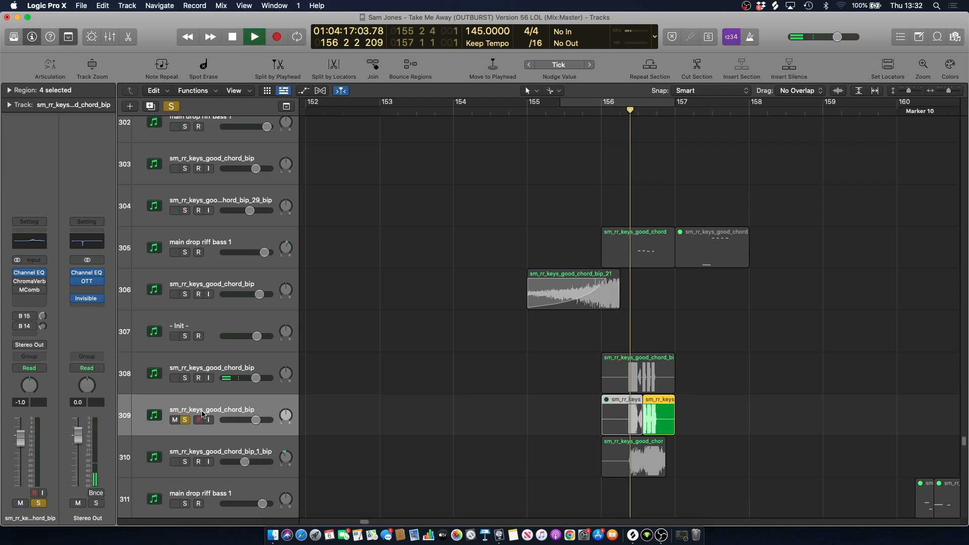
click(185, 420)
key(space)
click(450, 240)
Play sm_rr_keys_good_chord_bip_1_bip on track 310 in solo at bar 156, clear its solo and select the track.
click(185, 462)
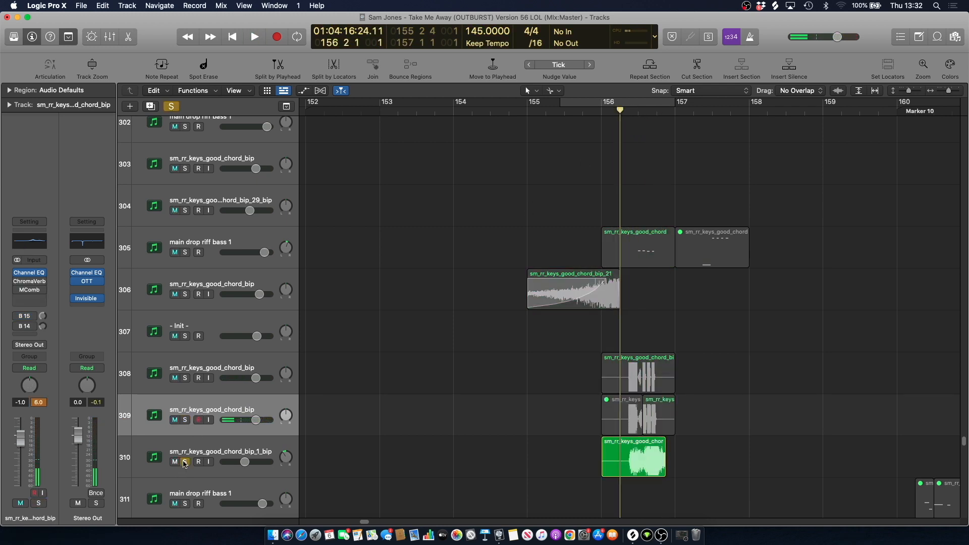
key(space)
click(185, 462)
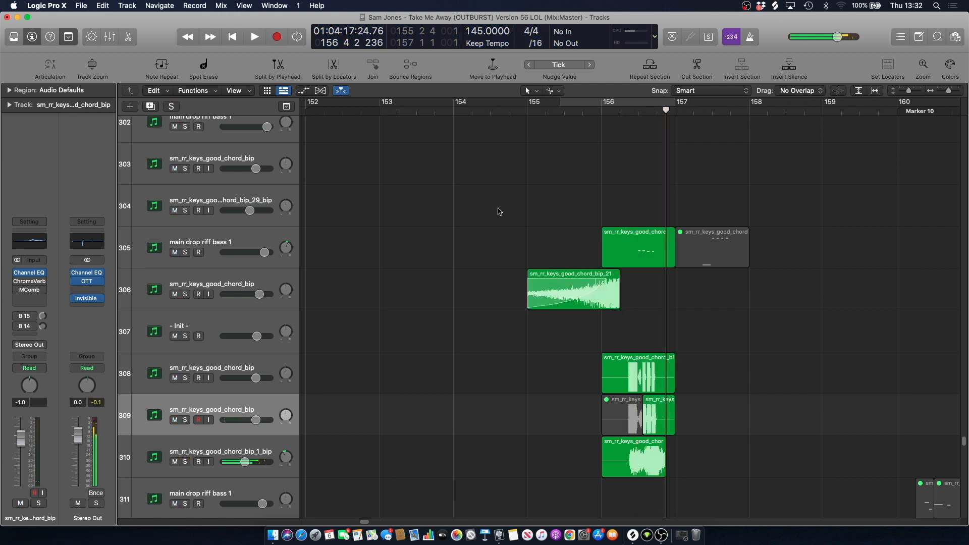
click(216, 454)
Play the full mix from bar 155 into bar 156 with track 310 muted and unmuted to compare its contribution.
key(space)
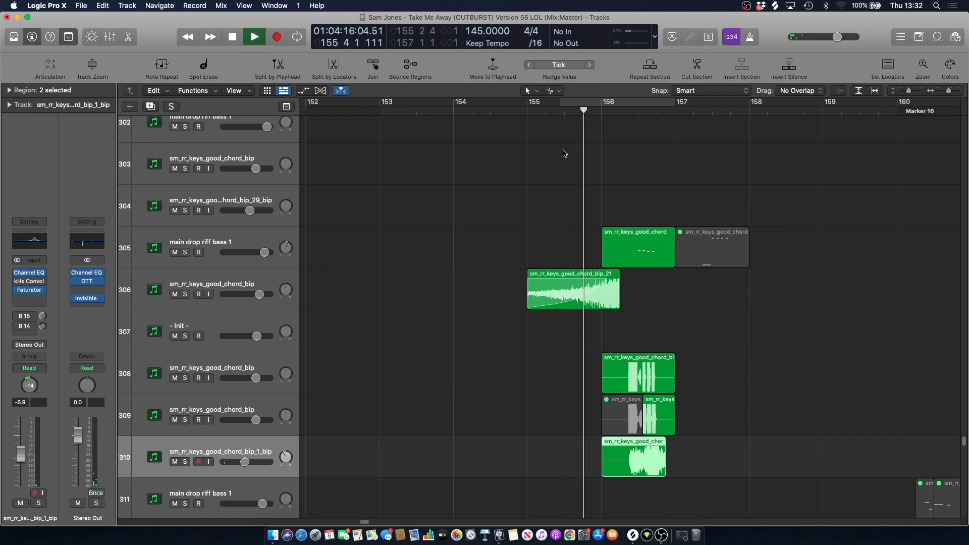
click(564, 151)
click(557, 113)
click(175, 463)
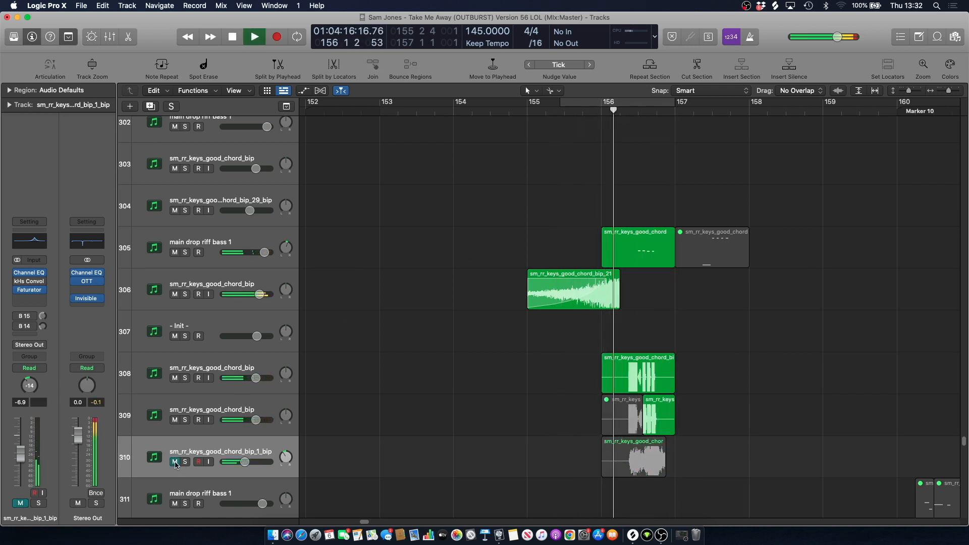
click(175, 463)
key(space)
Play the full mix from 155 4 1 into bar 156 while viewing the layers above track 302.
click(584, 113)
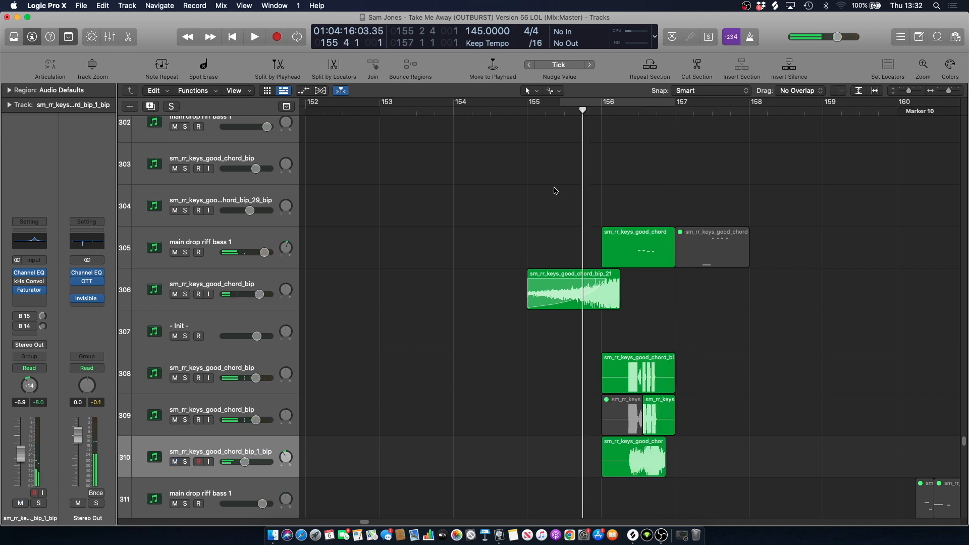
key(space)
scroll(556, 190, up, 10)
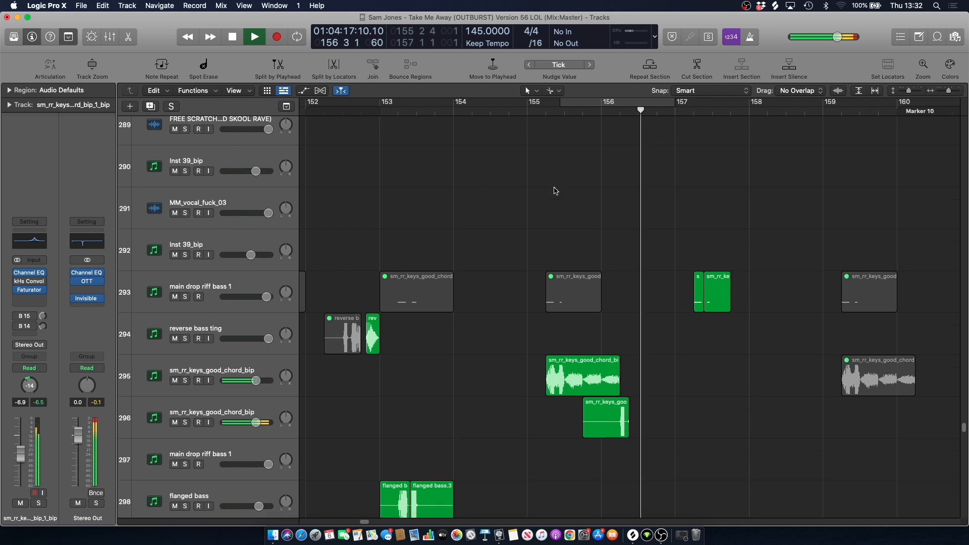
scroll(555, 191, up, 3)
key(space)
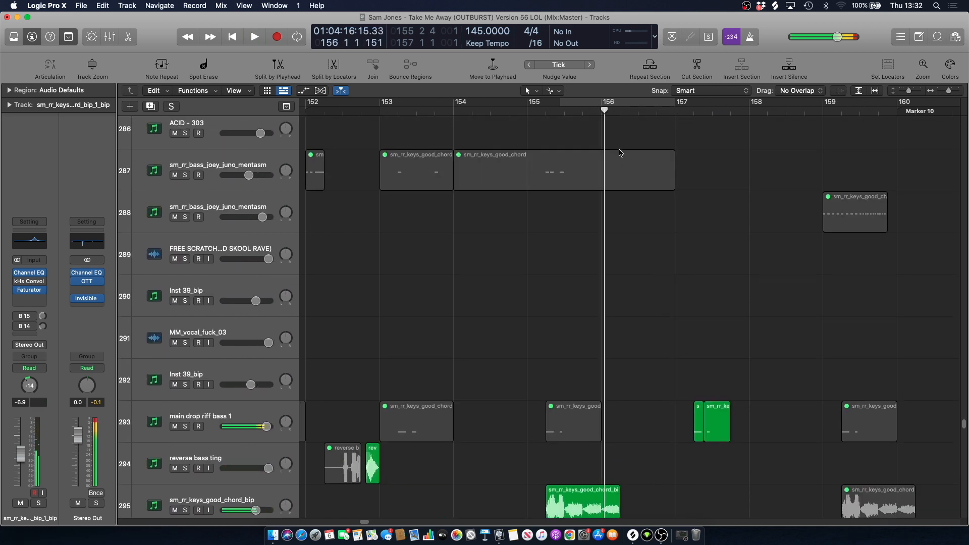
scroll(620, 153, up, 10)
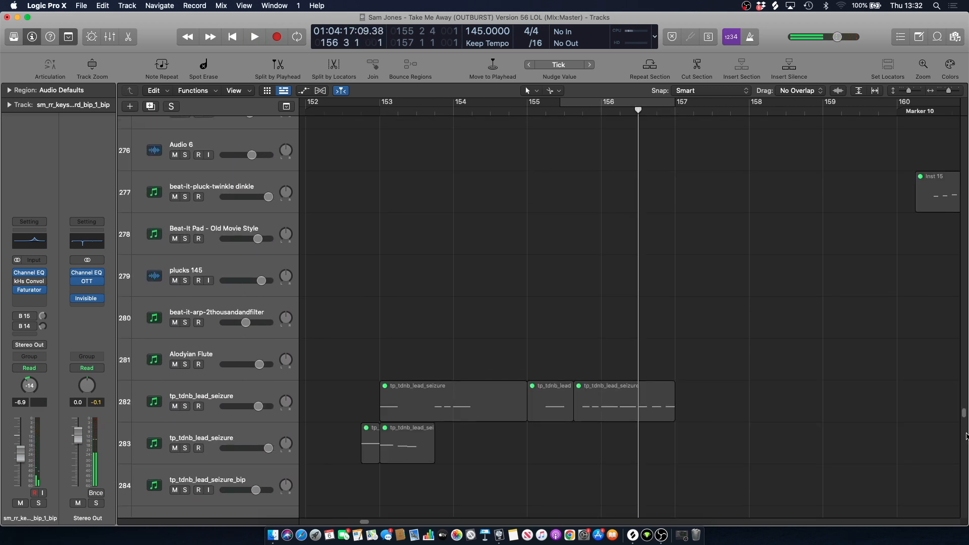
Play the short kick chops of punchy kick middle section_bip on track 18 in solo at the end of bar 156, and clear the solo.
drag(965, 417, 894, 141)
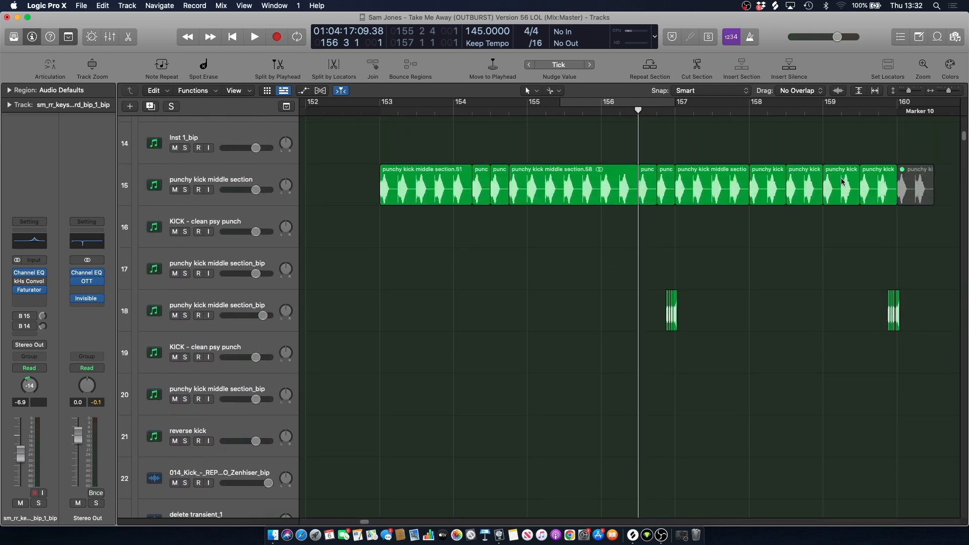
drag(949, 93, 952, 93)
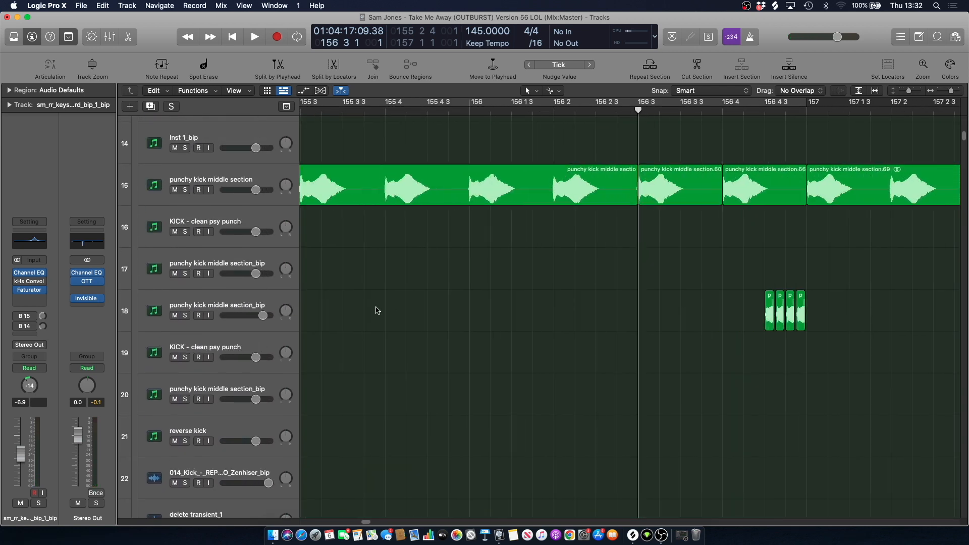
click(188, 315)
key(space)
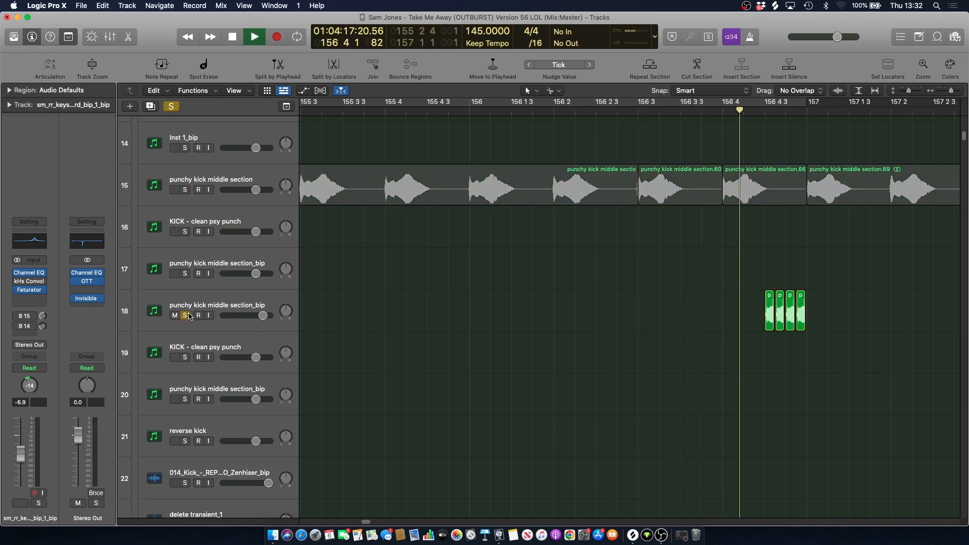
key(space)
click(187, 315)
Play Noise impact 1 on track 334 in solo at bar 157, clear its solo and replay the passage in the full mix.
click(700, 112)
drag(951, 91, 948, 92)
drag(965, 139, 965, 470)
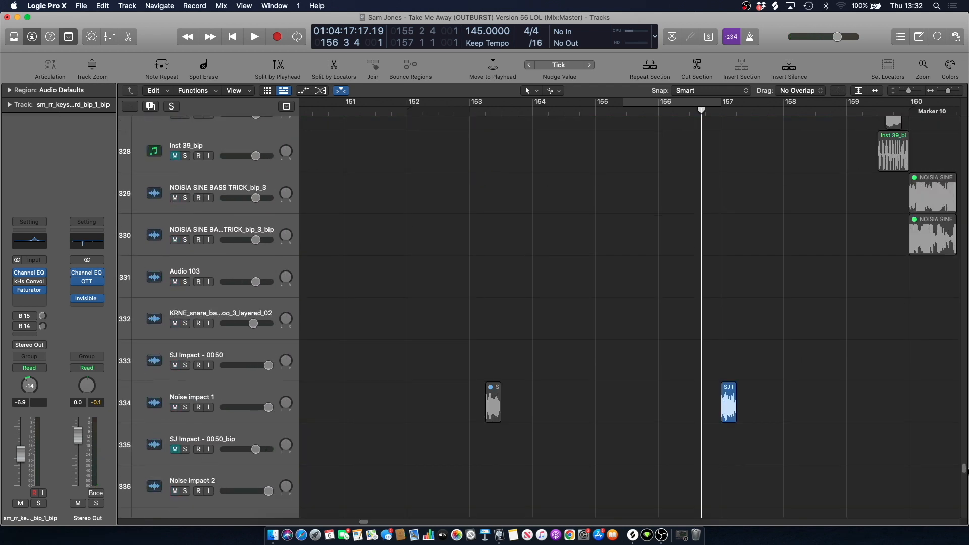
key(space)
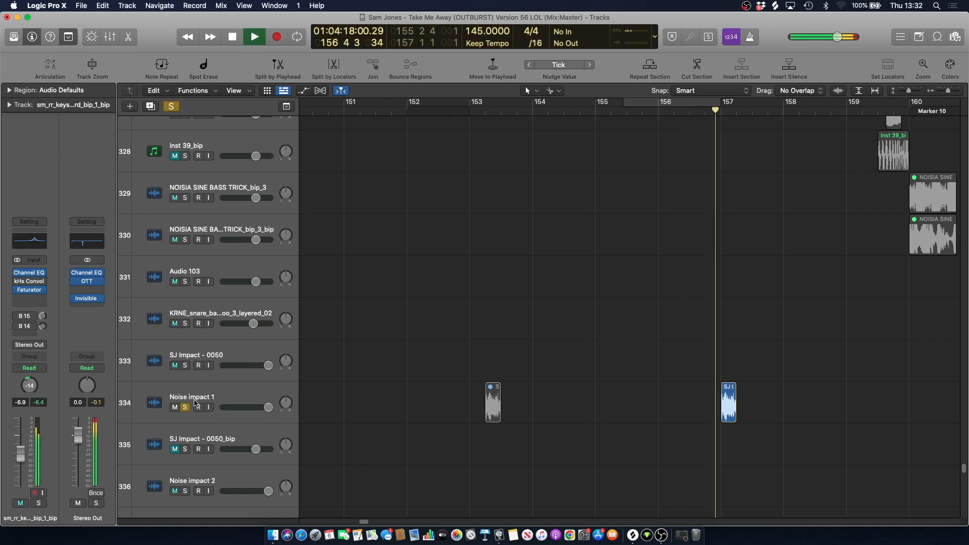
click(185, 408)
key(space)
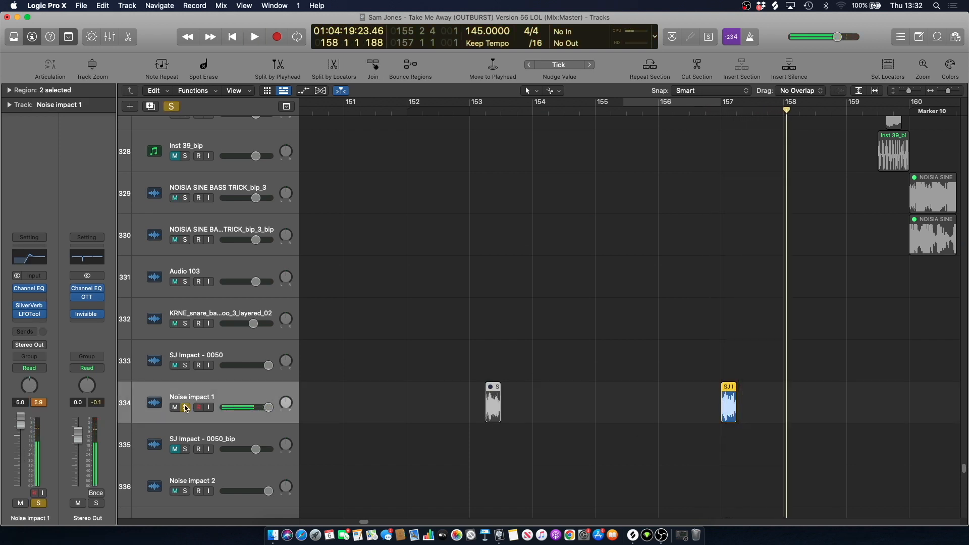
click(185, 407)
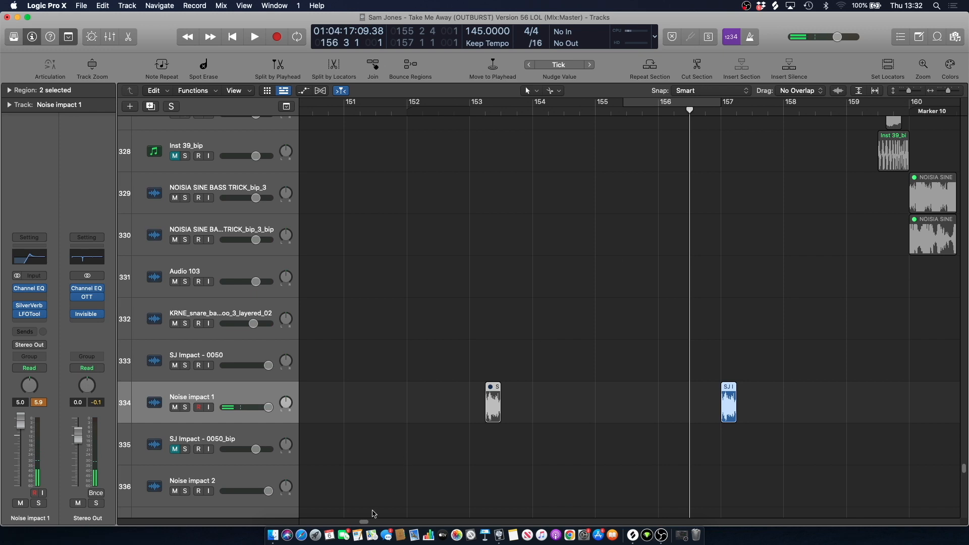
scroll(364, 522, right, 5)
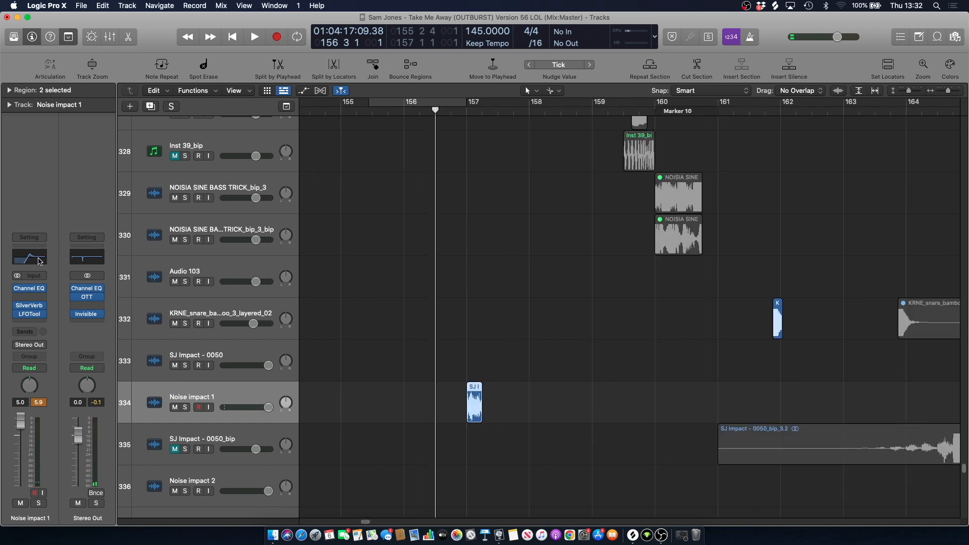
click(464, 207)
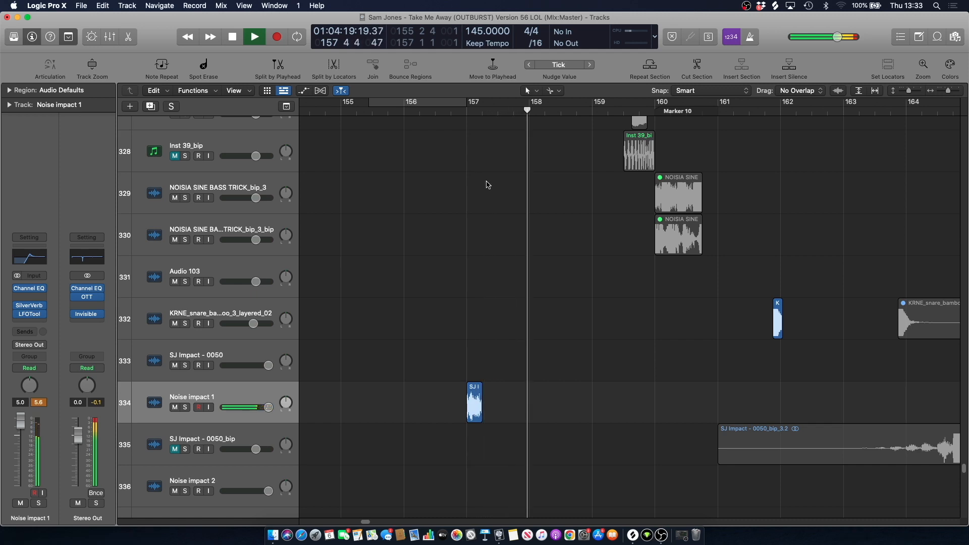
Cycle from 157 3 1 to 159 3 1 and play sm_rr_keys_good_chord_bip on track 325 in solo with all its inserts bypassed.
key(space)
scroll(511, 225, down, 5)
scroll(512, 225, down, 20)
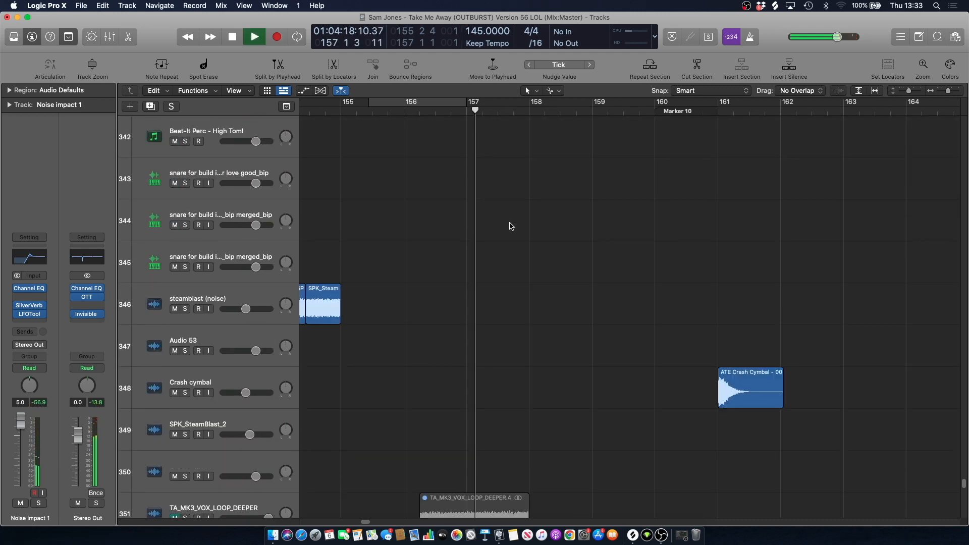
scroll(510, 228, up, 20)
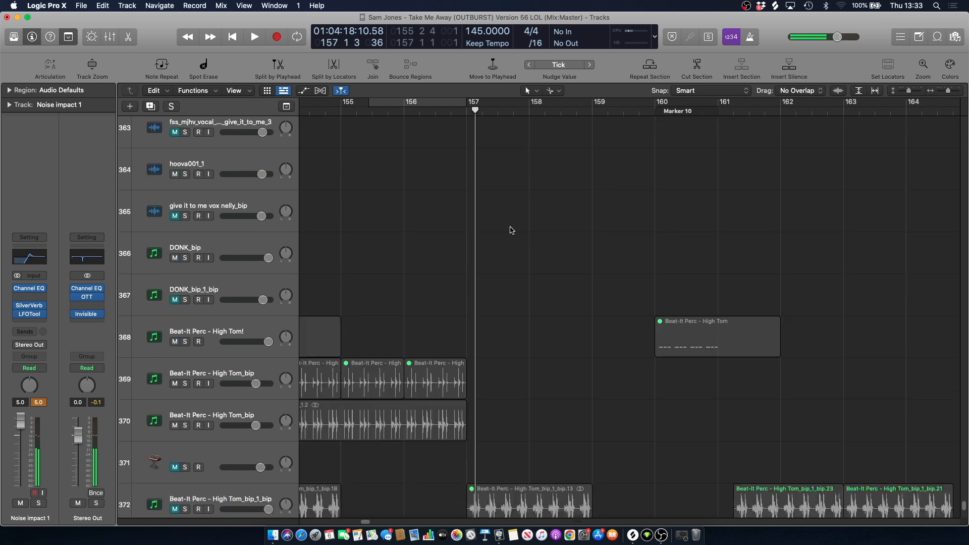
scroll(509, 236, up, 7)
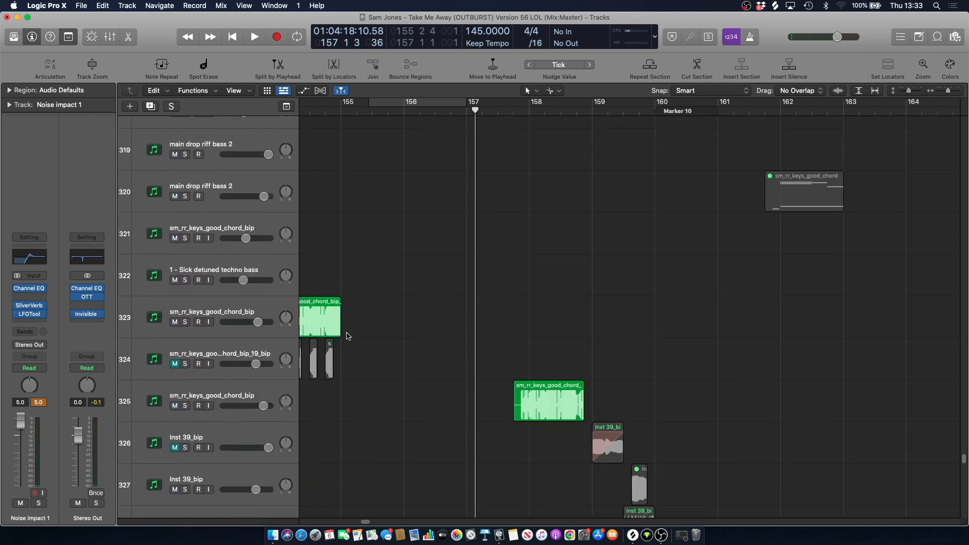
click(258, 396)
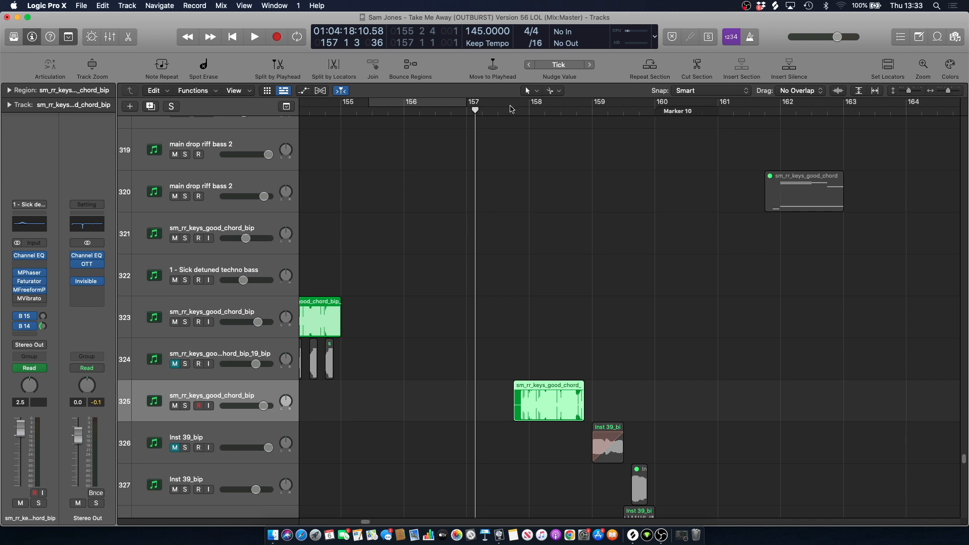
drag(501, 107, 631, 105)
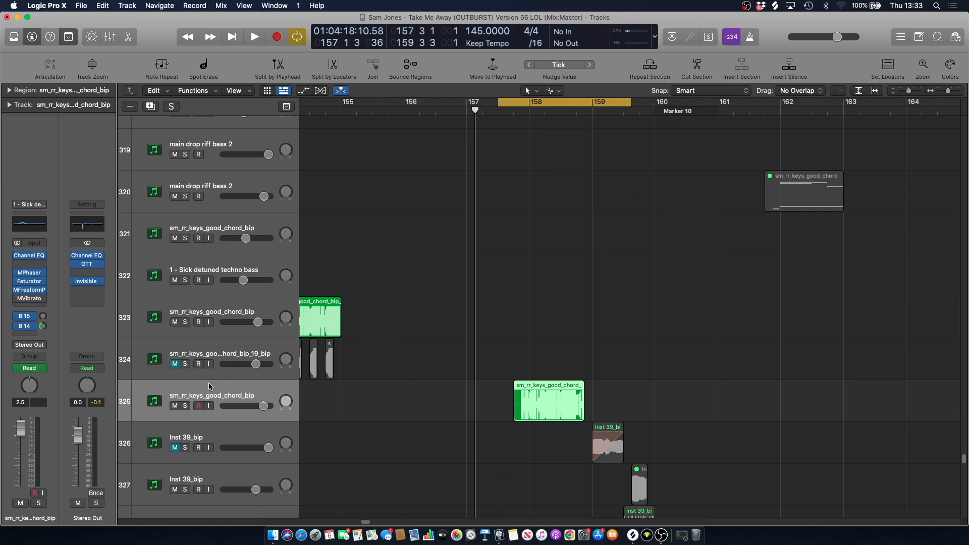
click(185, 407)
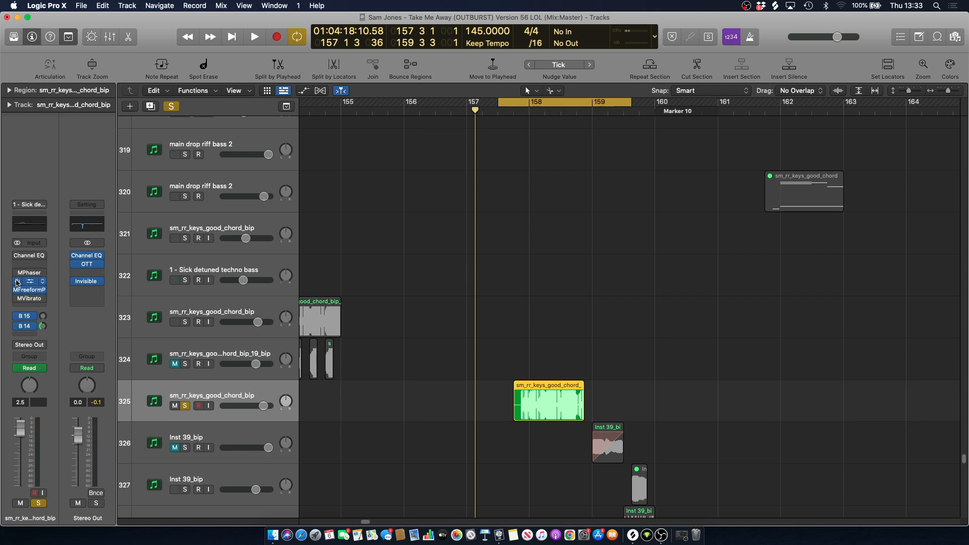
key(space)
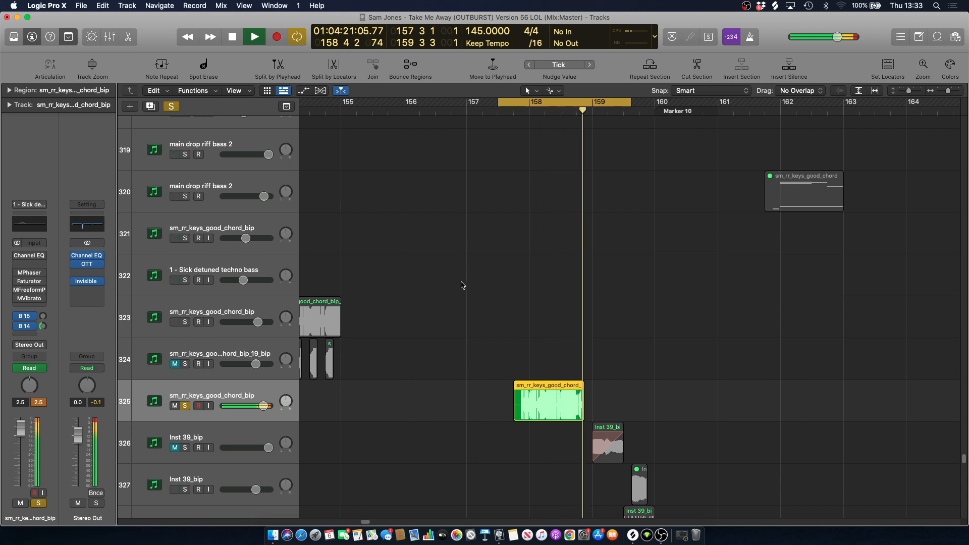
key(space)
Replay the soloed track 325 loop with only its Channel EQ re-enabled.
key(space)
key(space)
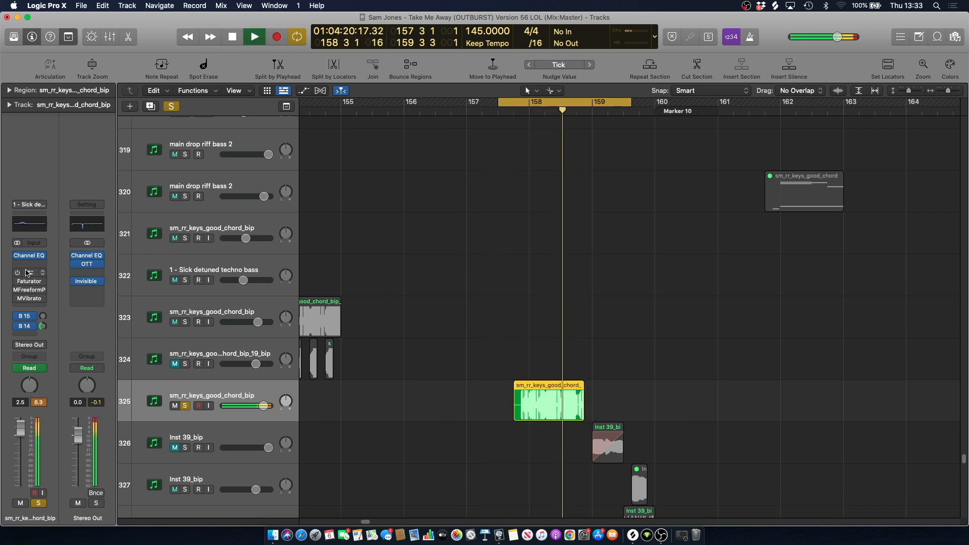
key(space)
key(space)
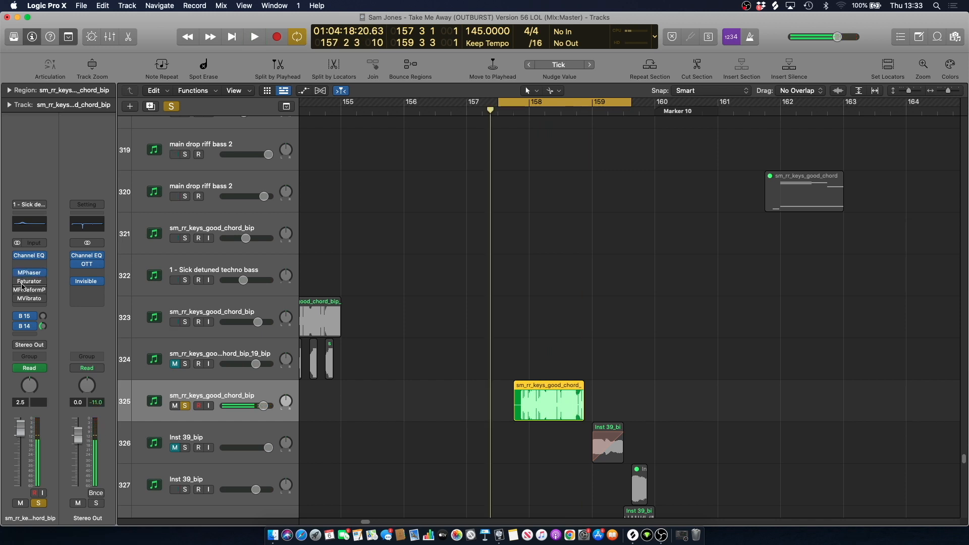
View the re-enabled MPhaser settings on track 325 while replaying the soloed loop, and close the plug-in.
click(29, 275)
key(space)
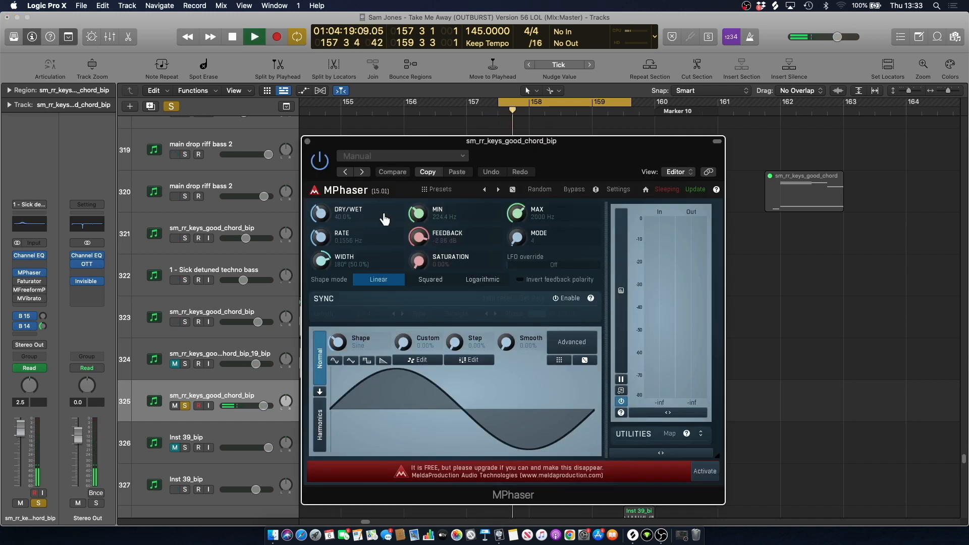
key(super+w)
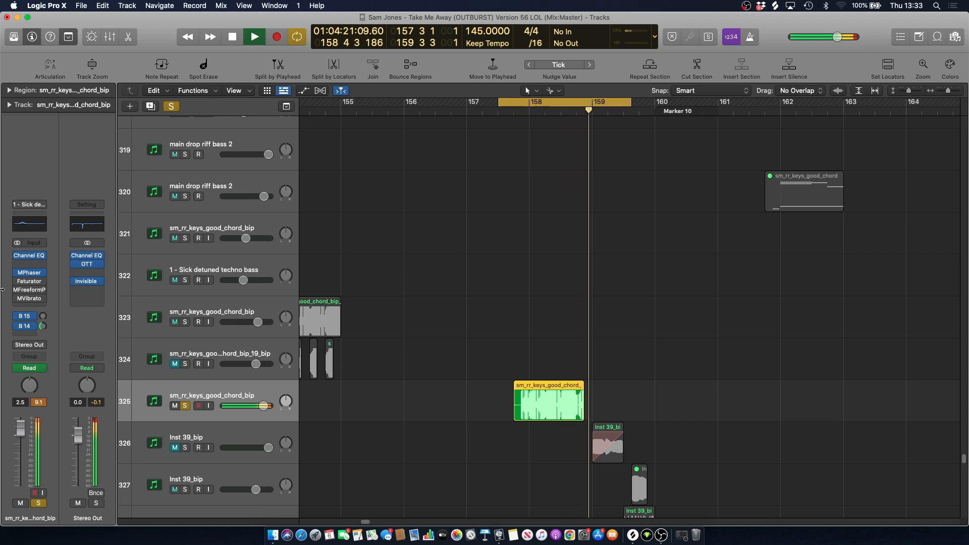
mouse_move(20, 284)
key(space)
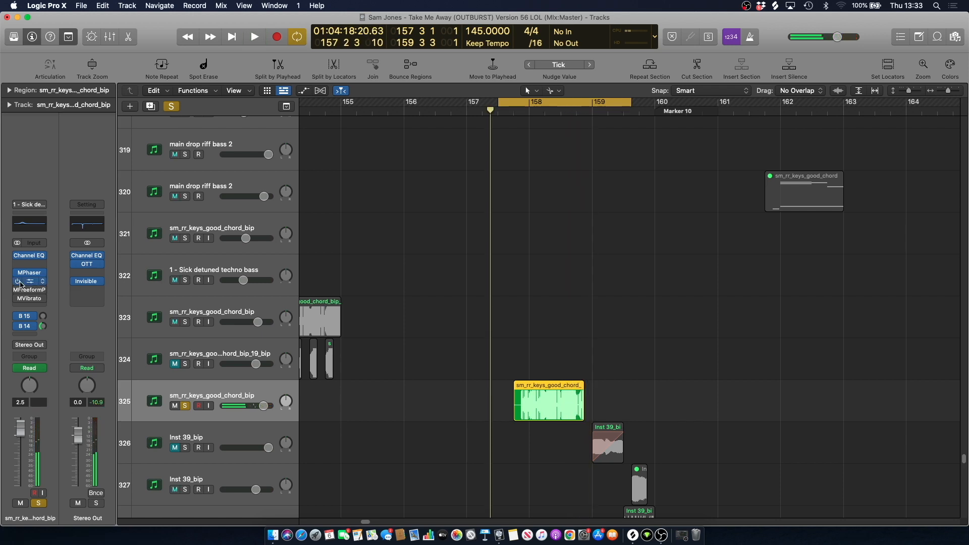
Replay the soloed loop with Faturator re-enabled on track 325, viewing and closing its plug-in window.
key(space)
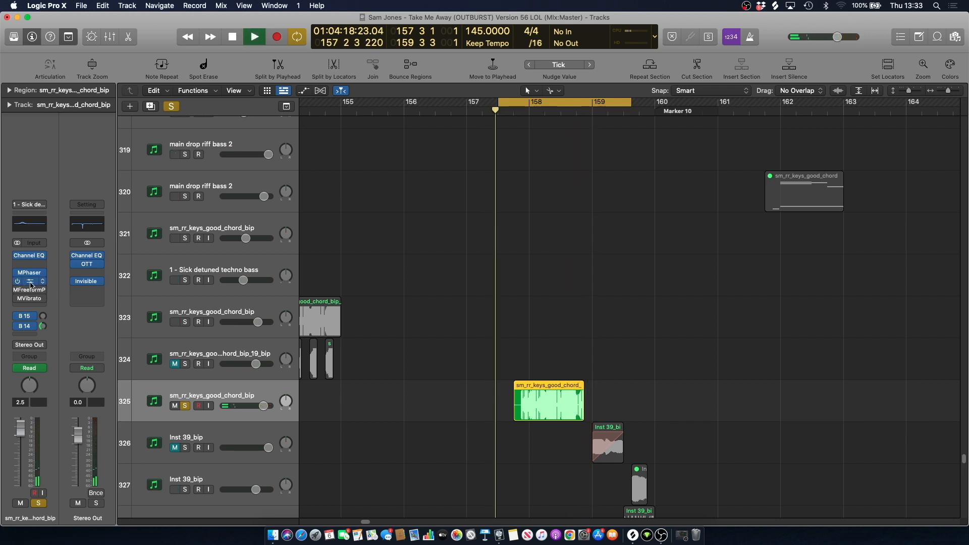
click(30, 283)
click(308, 142)
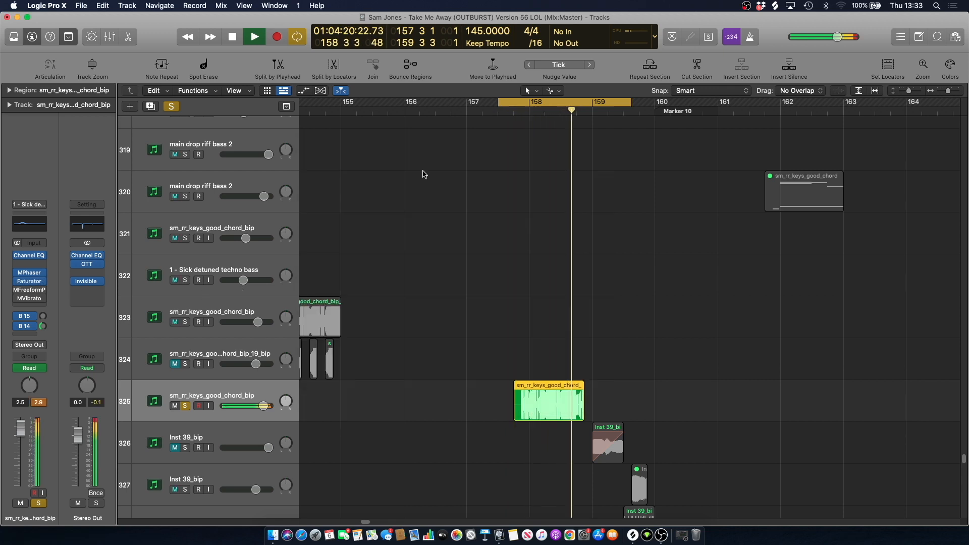
key(space)
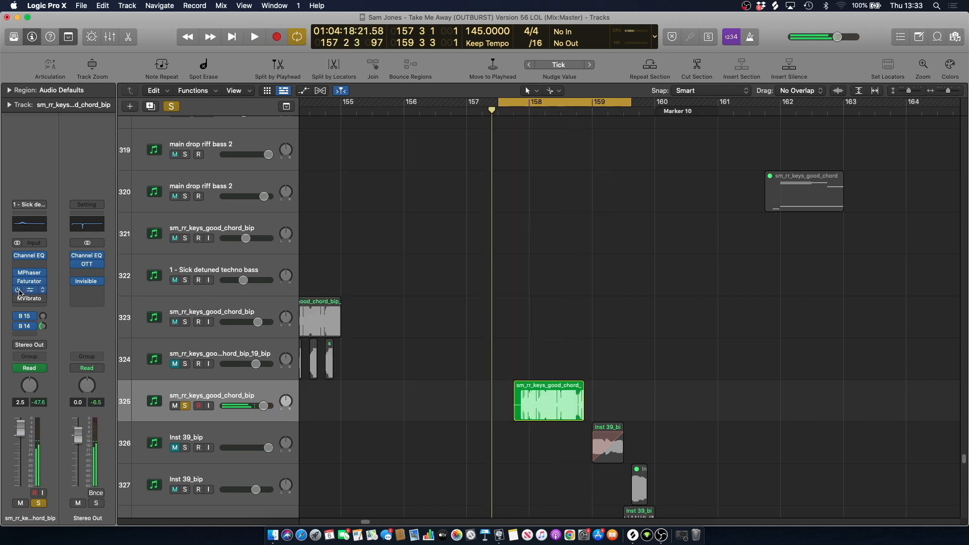
Replay the soloed loop with the MFreeformPhase insert re-enabled on track 325, viewing and closing its plug-in window.
click(30, 290)
key(space)
click(307, 142)
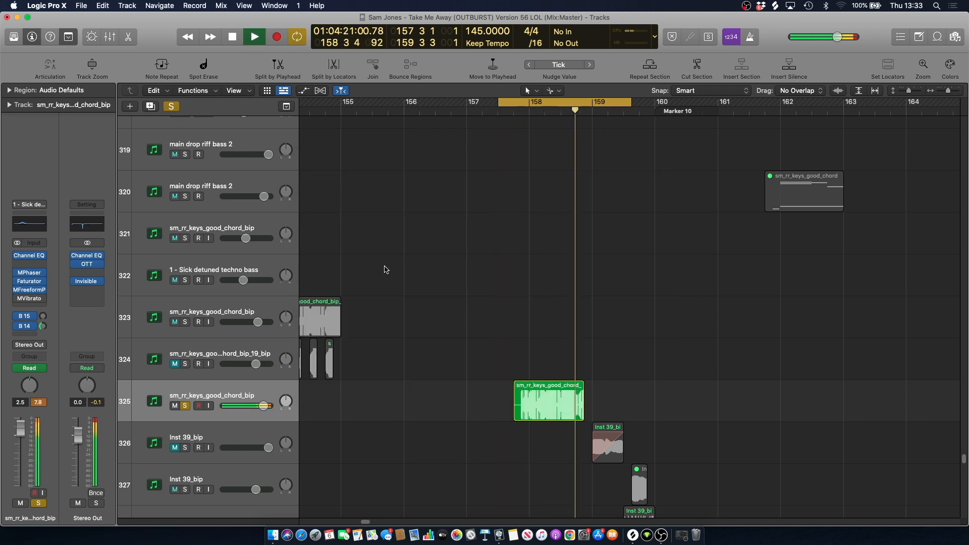
key(space)
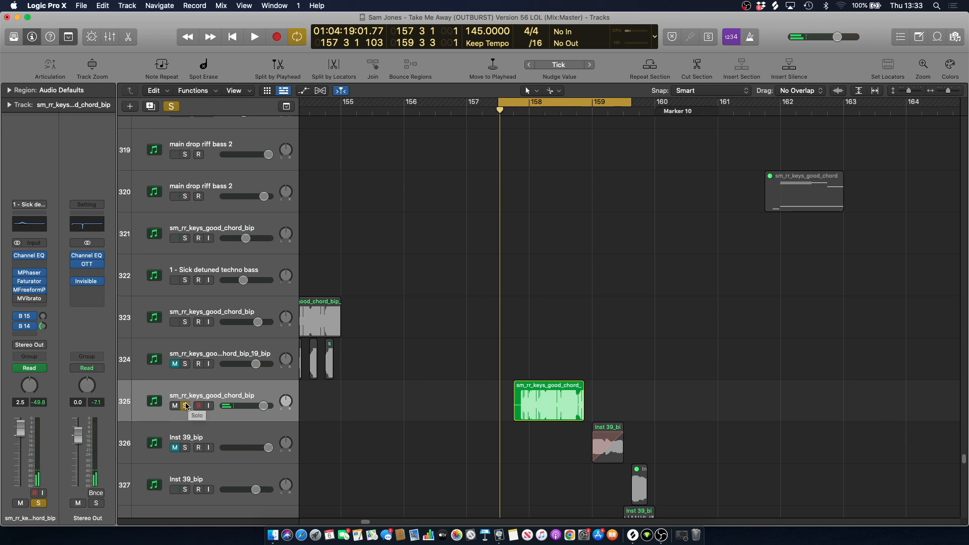
Clear the solo on track 325, turn cycling off and play the full mix from 158 2 1 to bar 161.
click(186, 406)
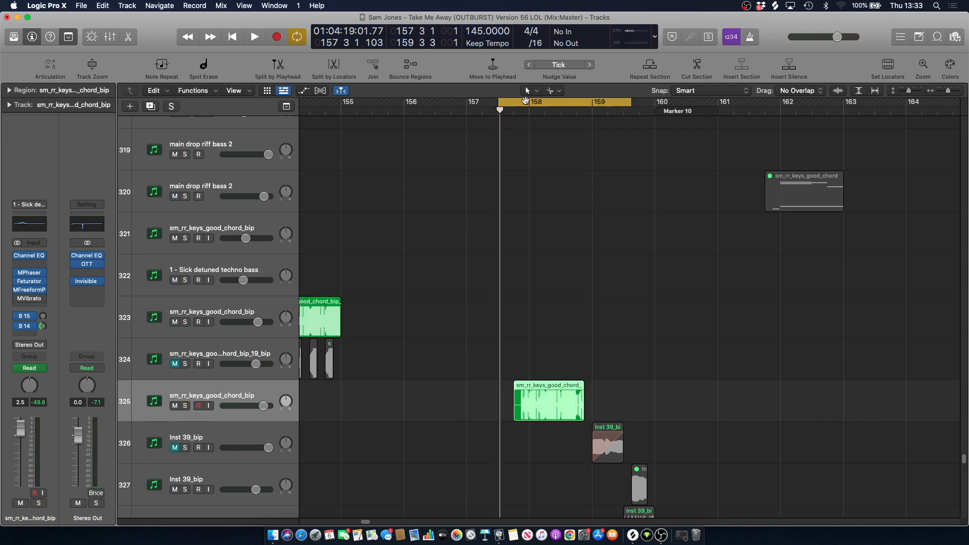
click(526, 100)
click(465, 162)
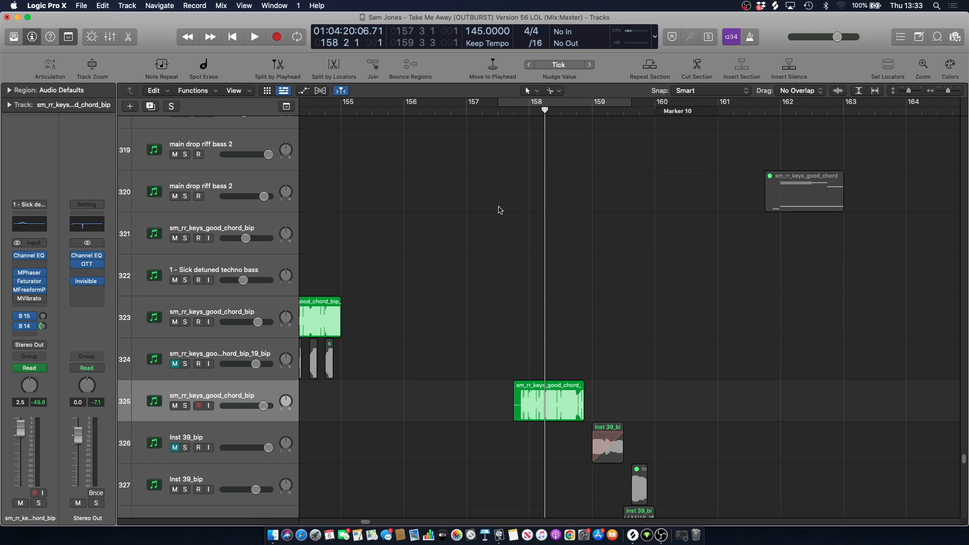
key(space)
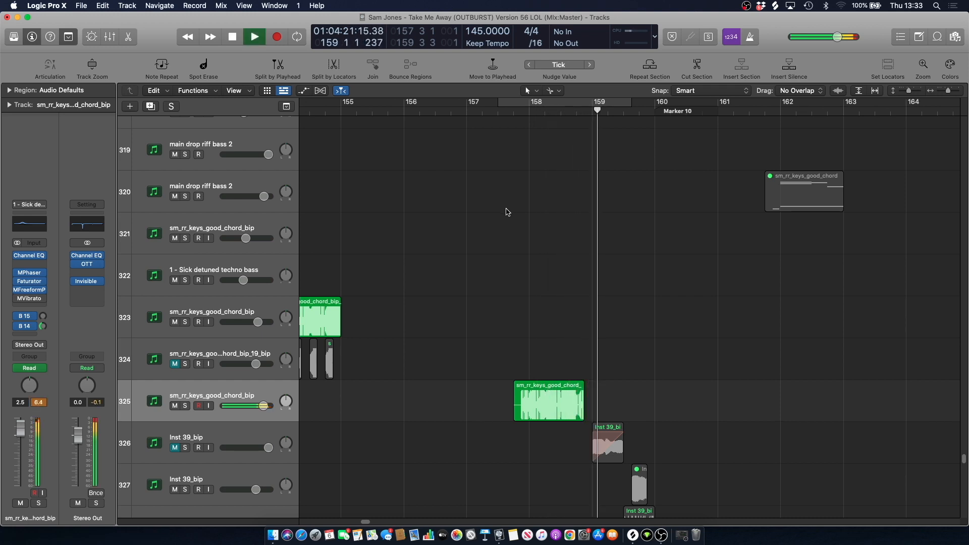
scroll(515, 197, down, 3)
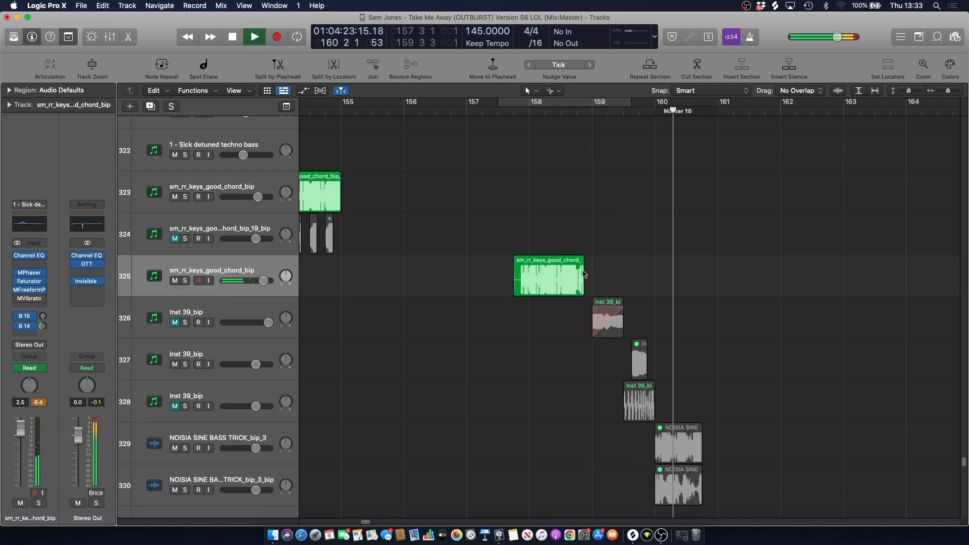
key(space)
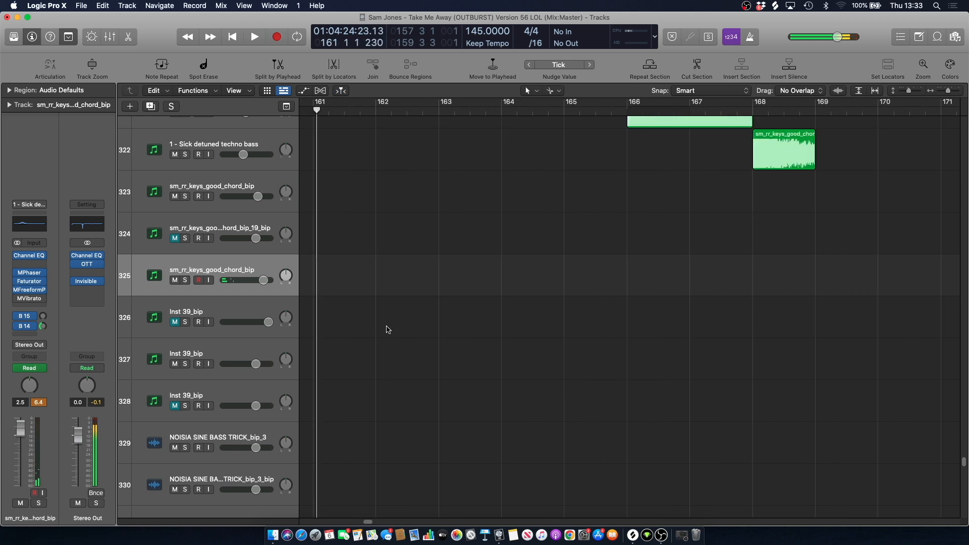
Set the cycle range from 160 1 1 to 162 1 1 around the Dead Limit bass layers on tracks 236 and 237.
scroll(465, 260, left, 5)
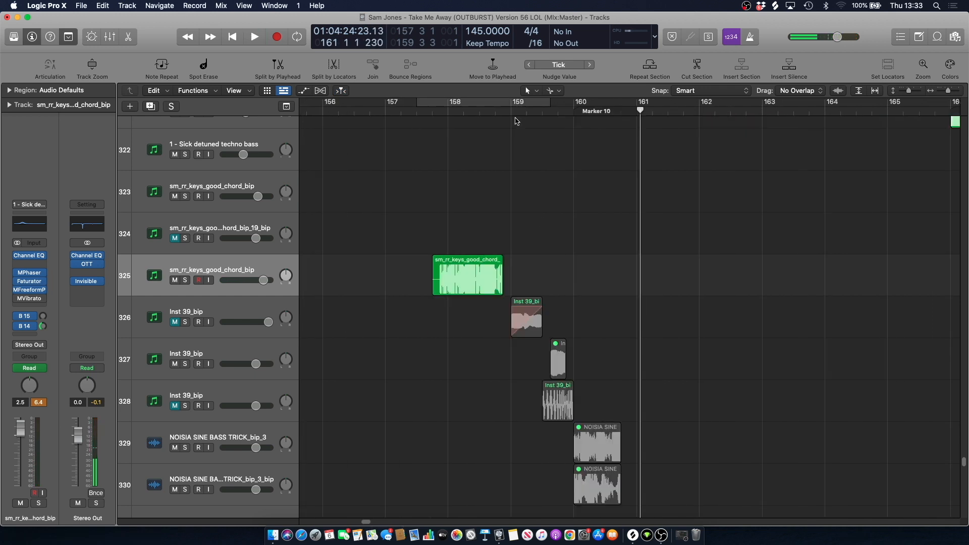
click(515, 119)
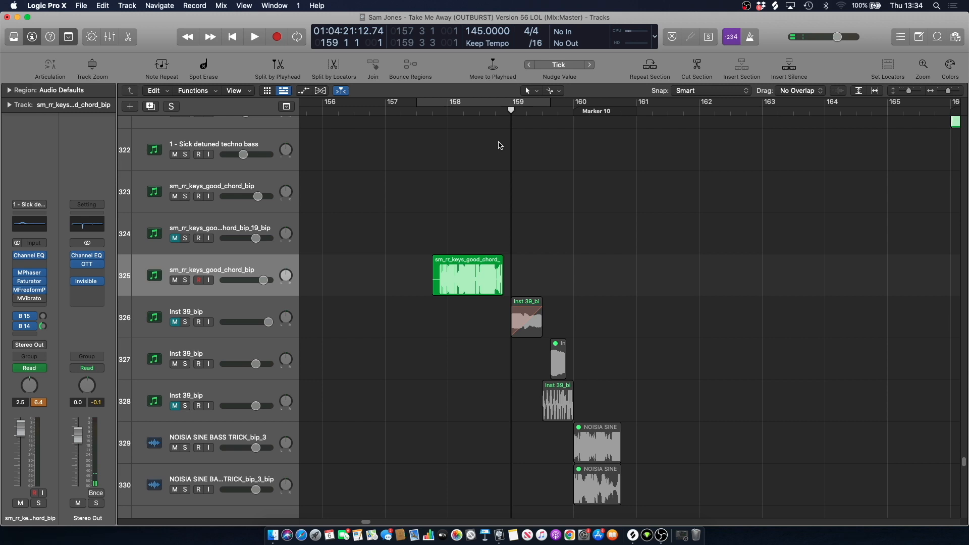
drag(965, 463, 951, 367)
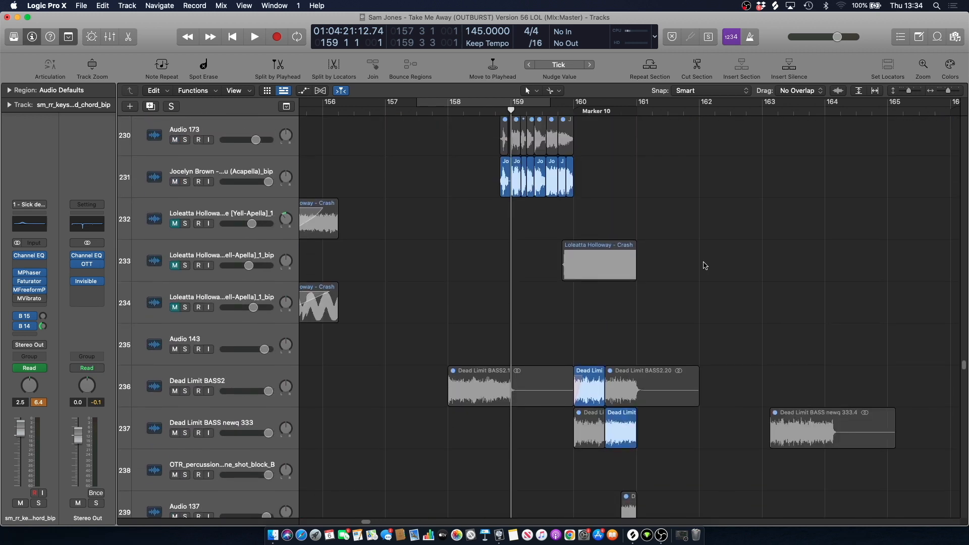
drag(572, 104, 653, 148)
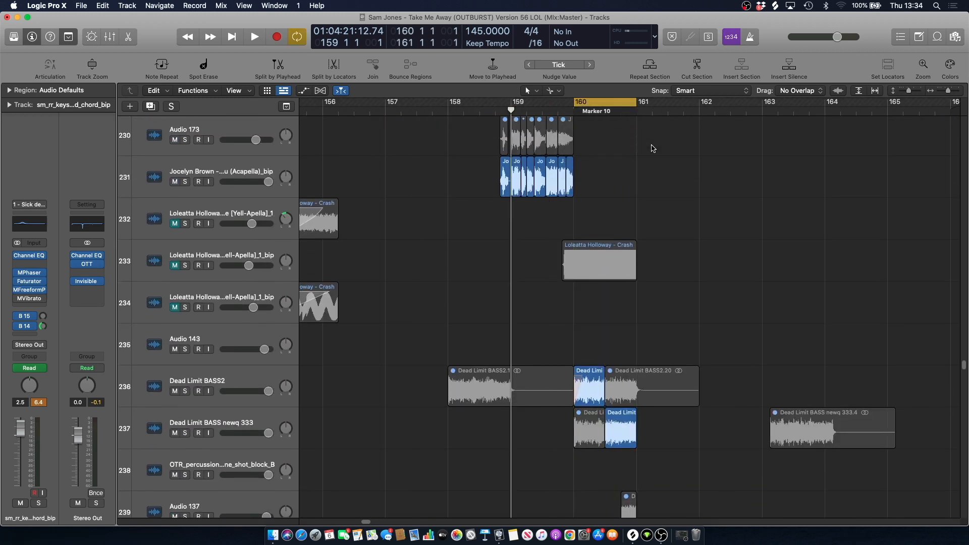
drag(948, 93, 951, 92)
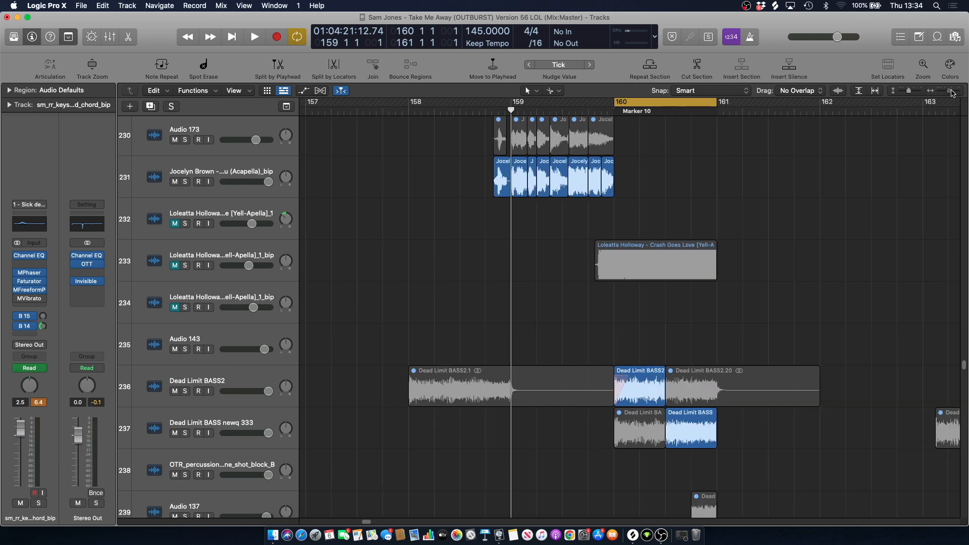
drag(361, 523, 366, 524)
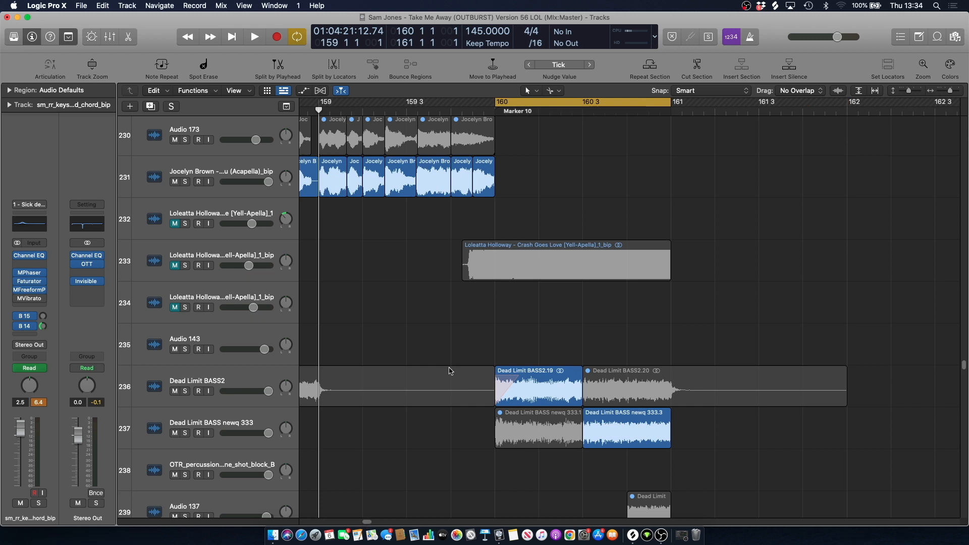
drag(670, 104, 848, 103)
scroll(534, 222, down, 1)
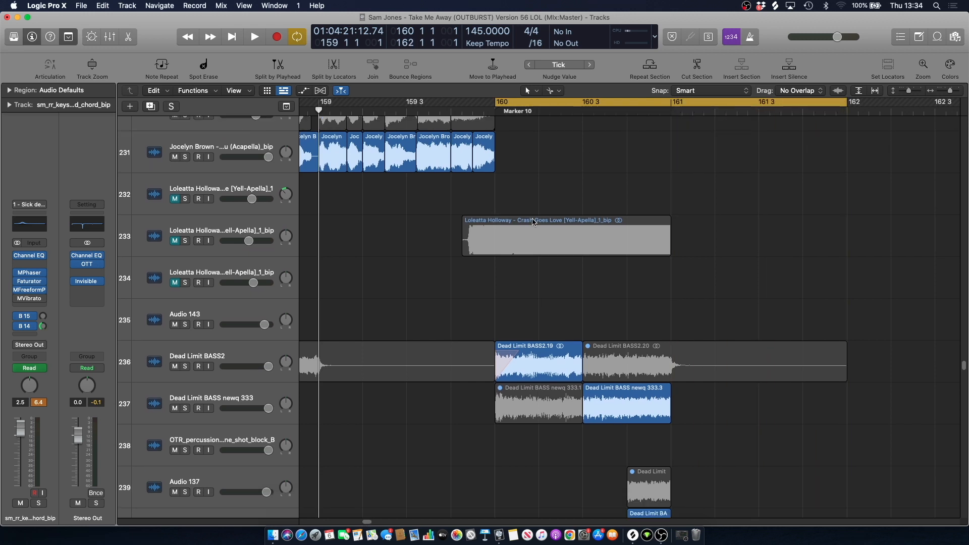
Solo Dead Limit BASS2 and Dead Limit BASS newq 333 on tracks 236 and 237, play bar 160, and reselect track 236.
click(186, 366)
click(185, 408)
click(325, 342)
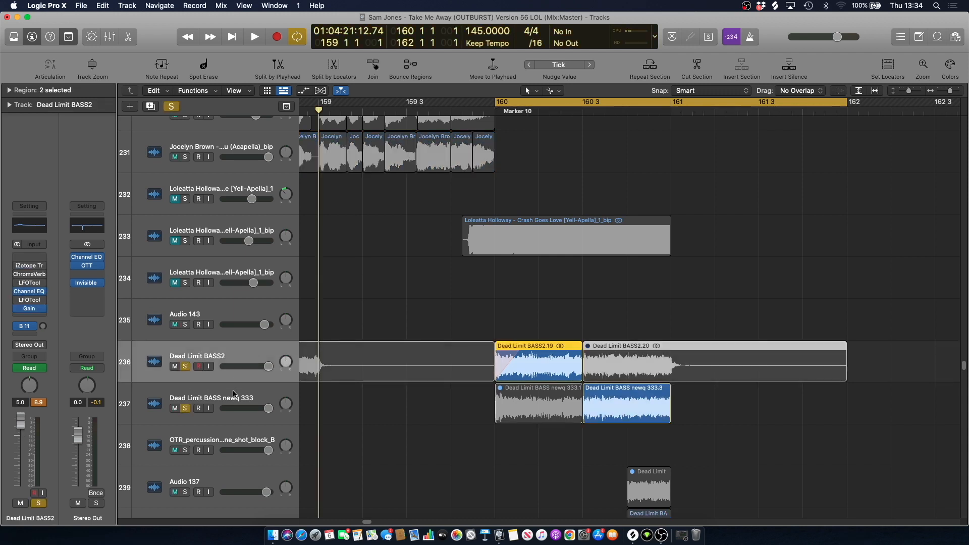
click(509, 205)
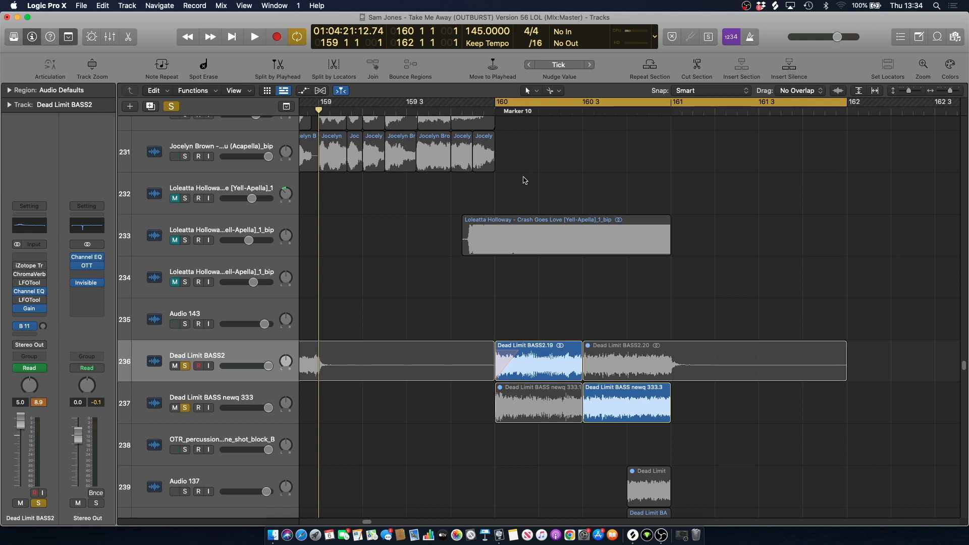
key(space)
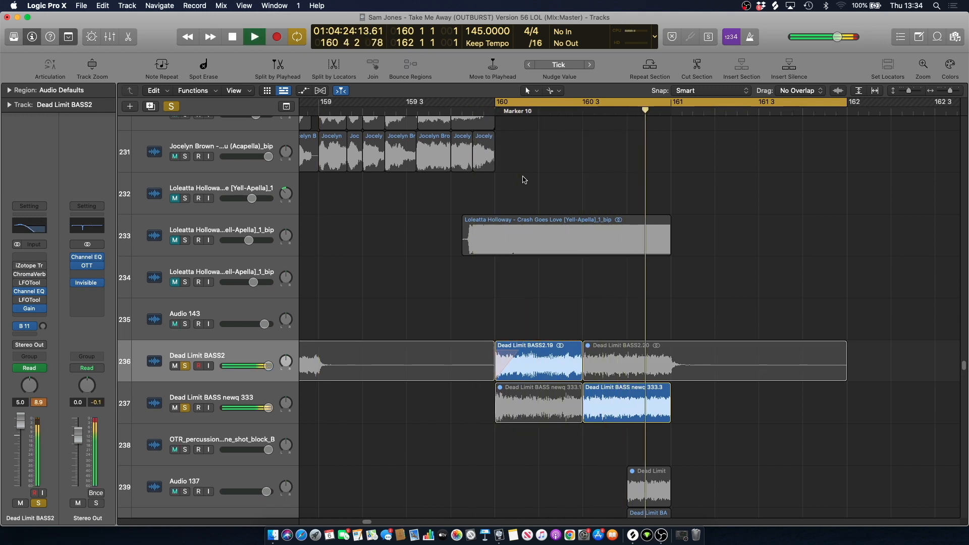
key(space)
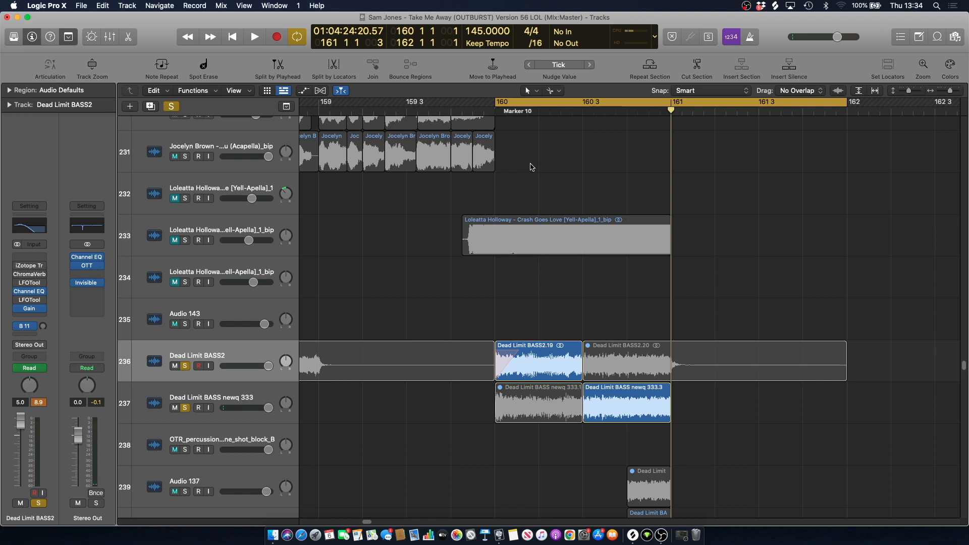
scroll(531, 167, down, 3)
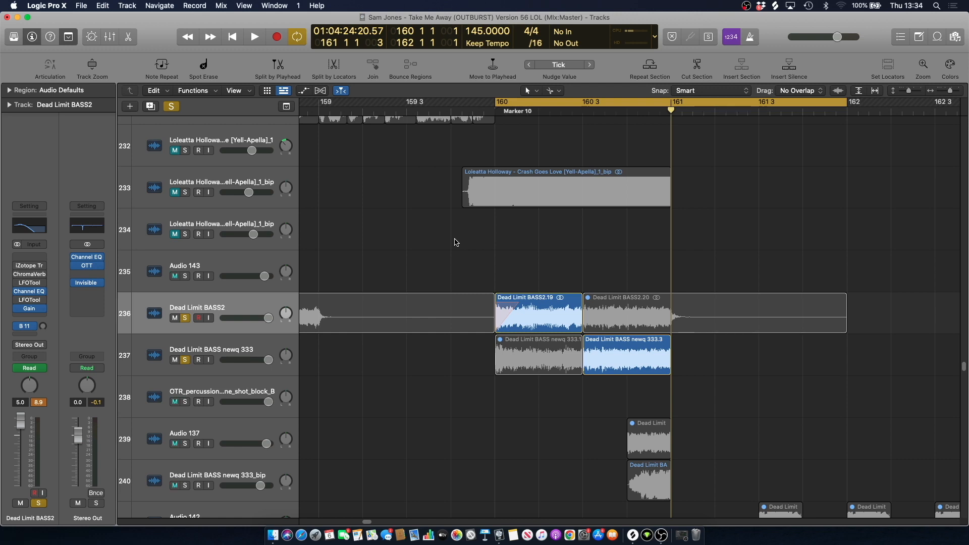
click(241, 302)
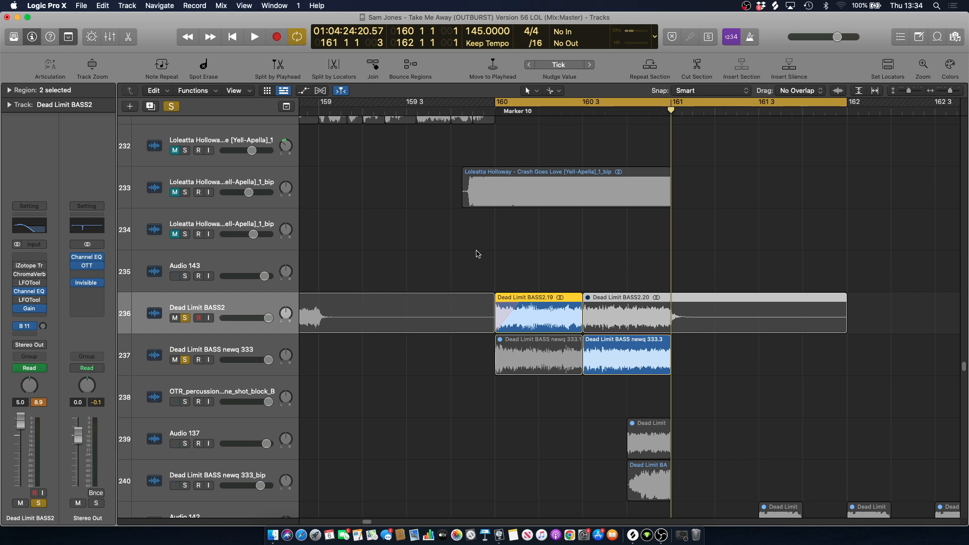
Play the soloed bass, switch the opening fade of region Dead Limit BASS2.19 to Fade In, and replay bar 160.
click(510, 129)
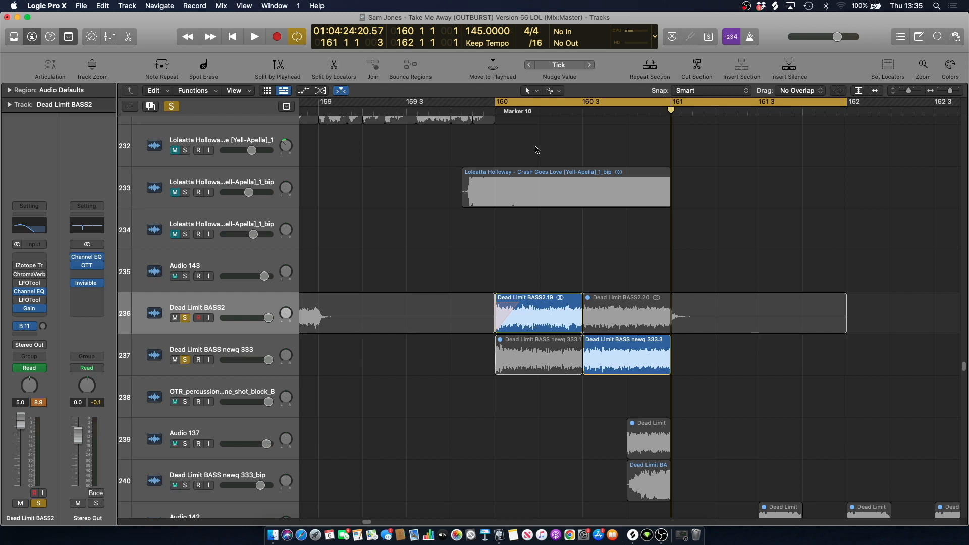
key(space)
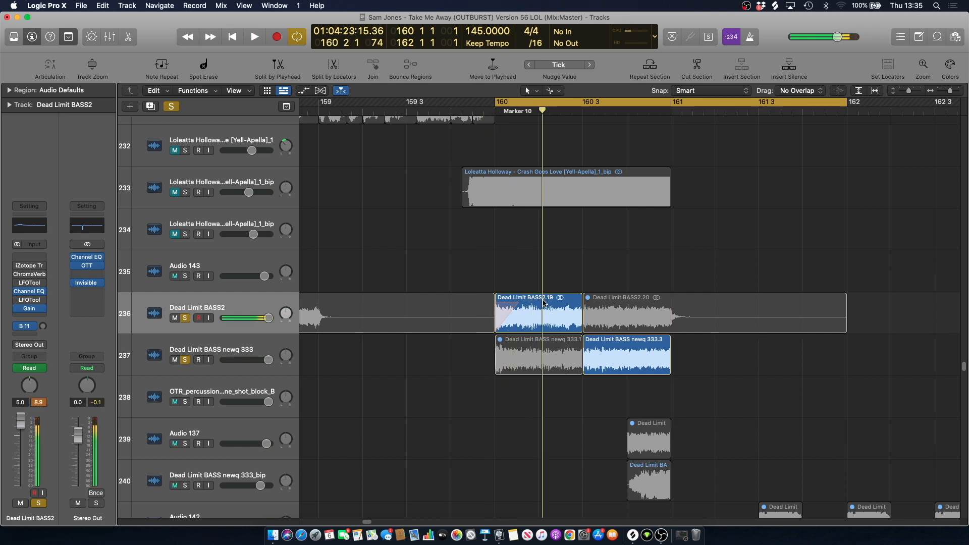
click(544, 303)
click(8, 90)
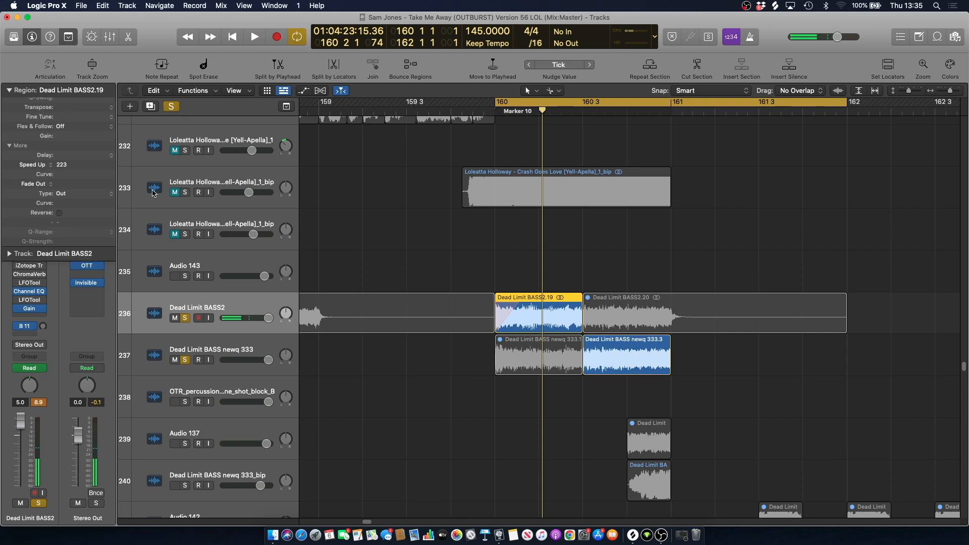
scroll(75, 169, up, 3)
click(34, 199)
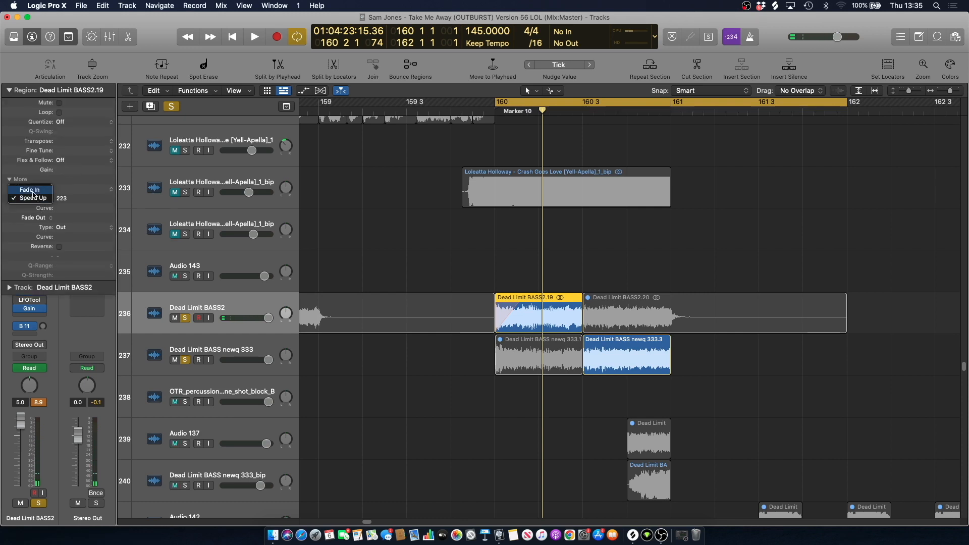
click(33, 191)
key(space)
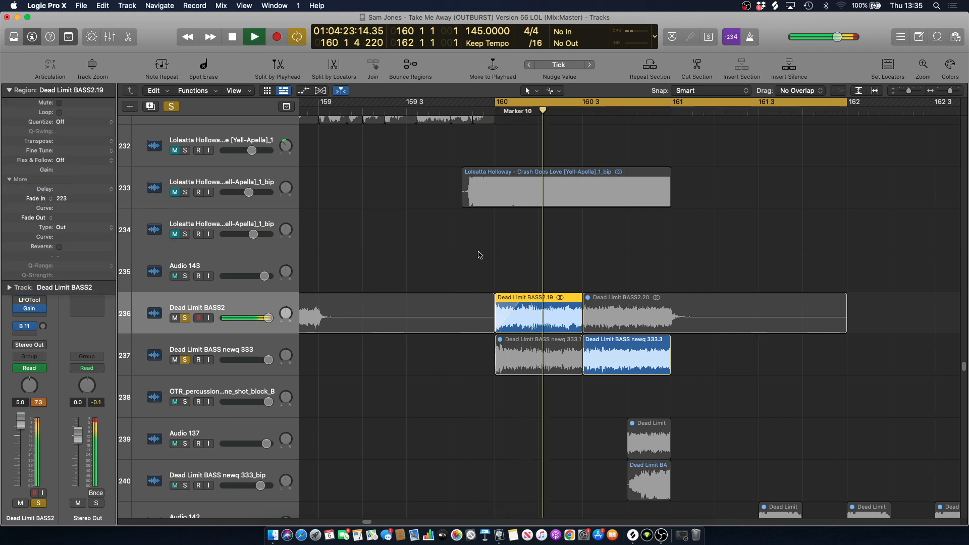
key(space)
Set the opening fade of region Dead Limit BASS2.19 back to Speed Up, replay bar 160, and collapse the region parameters.
click(34, 199)
click(33, 208)
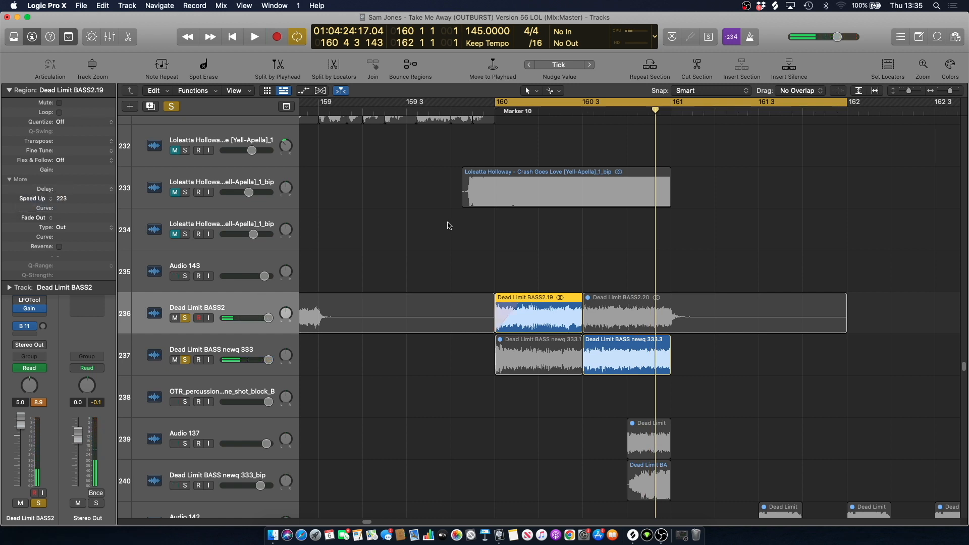
key(space)
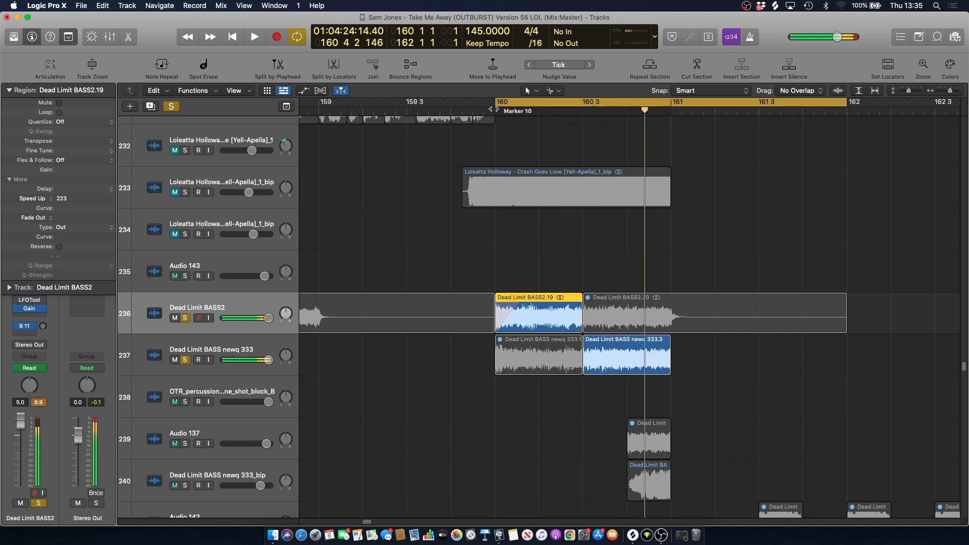
click(9, 90)
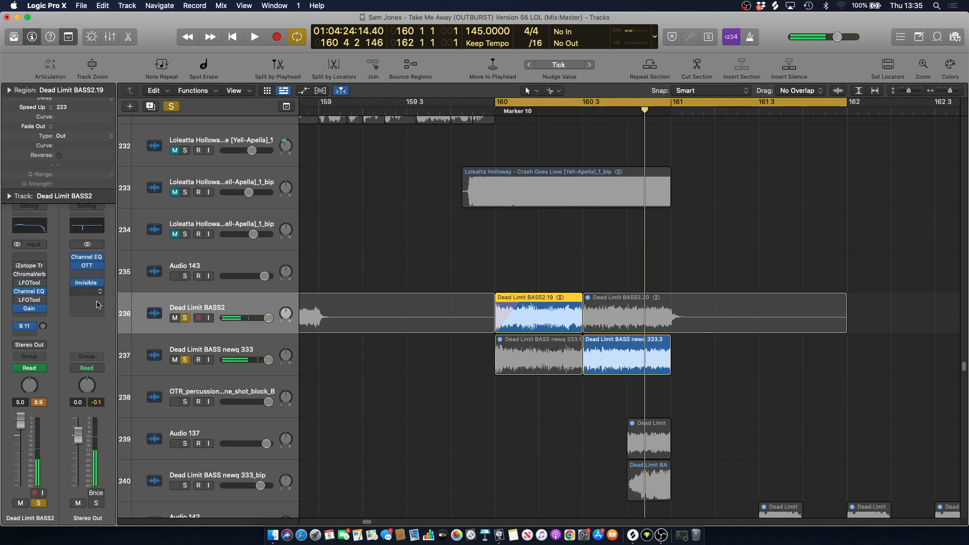
Select track 237, unsolo Dead Limit BASS2, and play Dead Limit BASS newq 333 alone through bar 160.
click(213, 351)
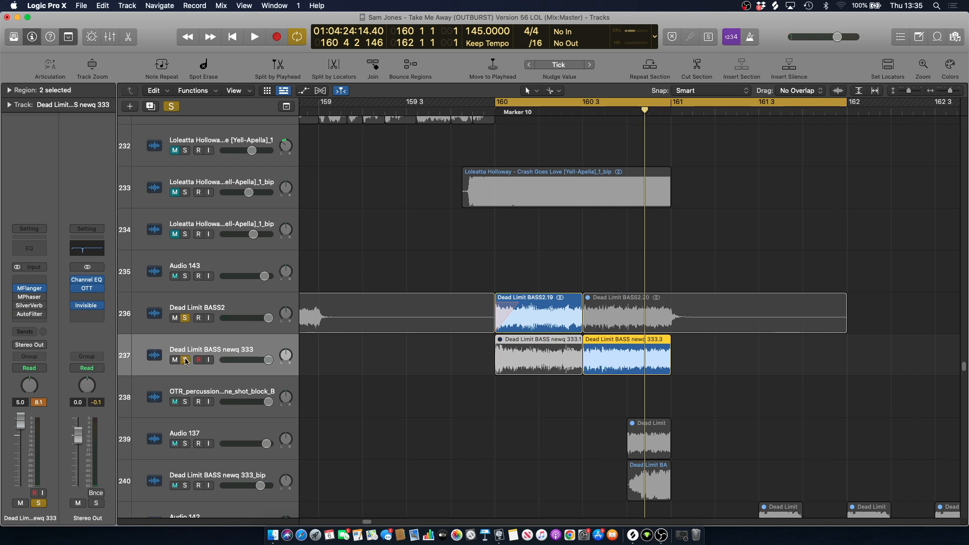
click(184, 319)
key(space)
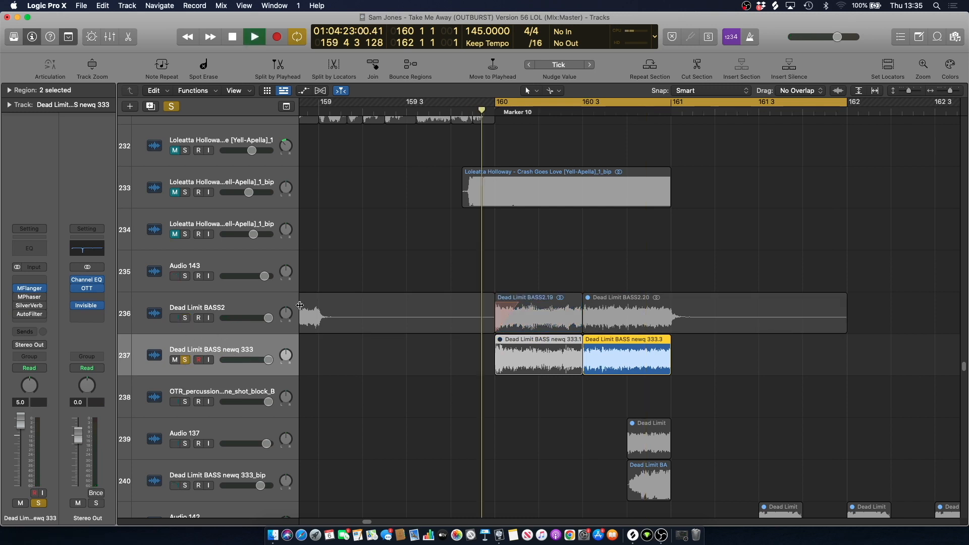
key(space)
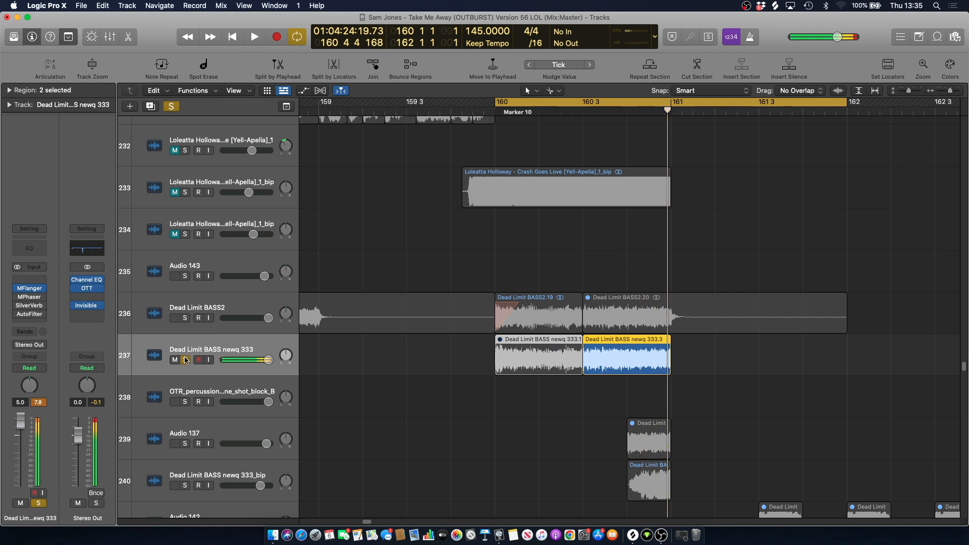
Clear the solo, turn cycling off, and play the full mix from just before bar 160.
key(s)
click(561, 110)
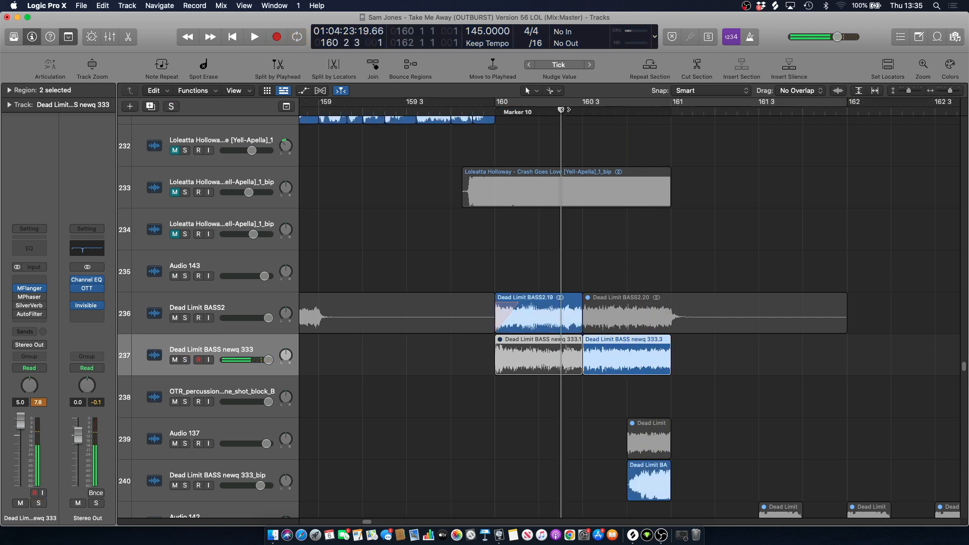
click(472, 110)
click(511, 147)
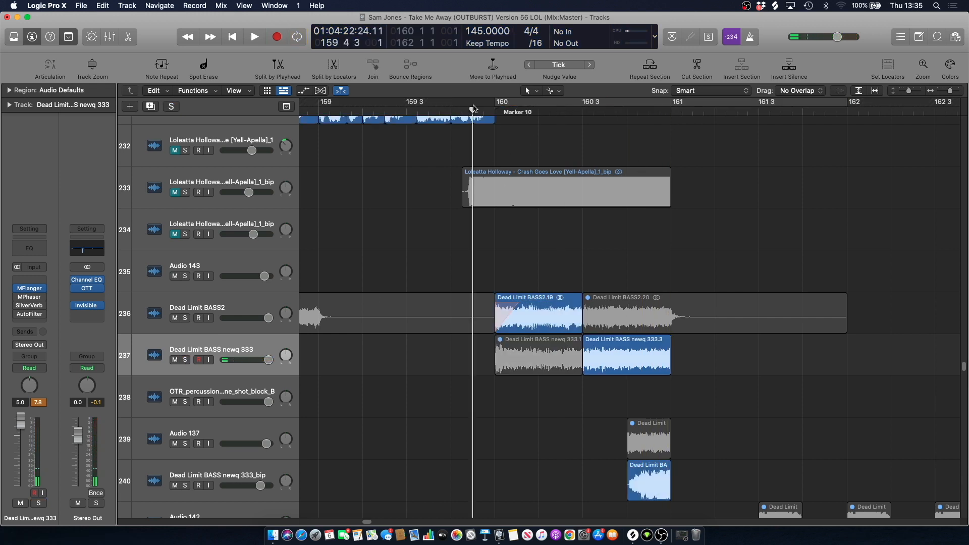
click(484, 110)
key(space)
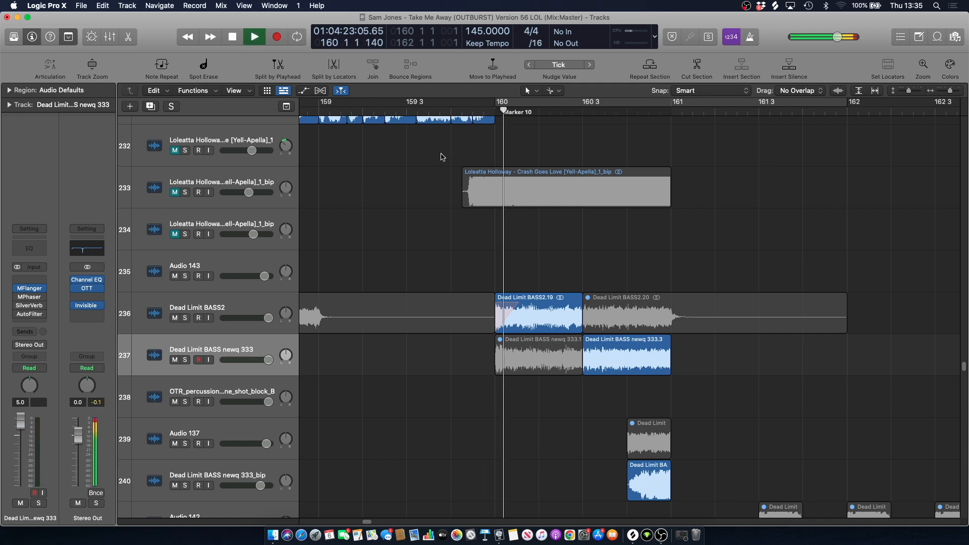
key(space)
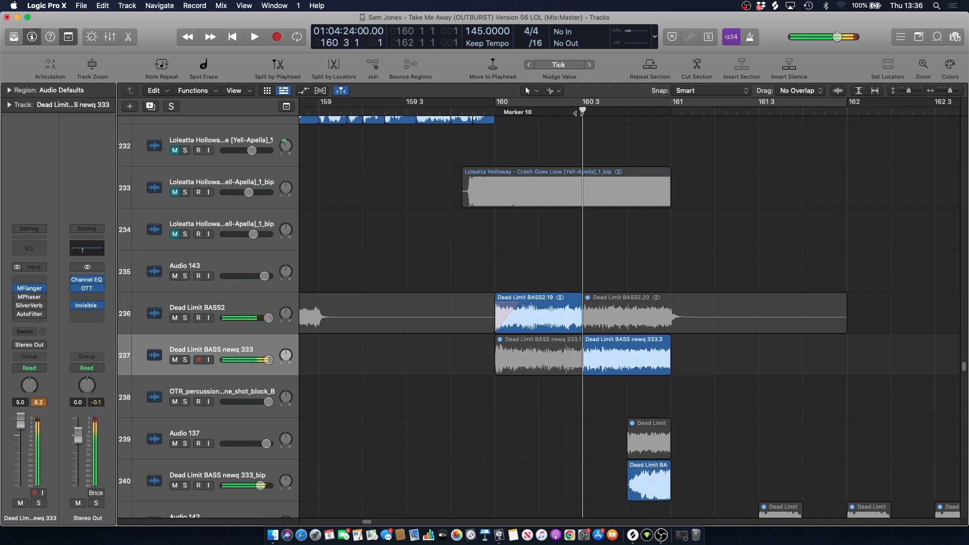
Solo tracks 237 and 240, play the two Dead Limit layers from 160 3 1, and clear the solos.
scroll(483, 346, down, 5)
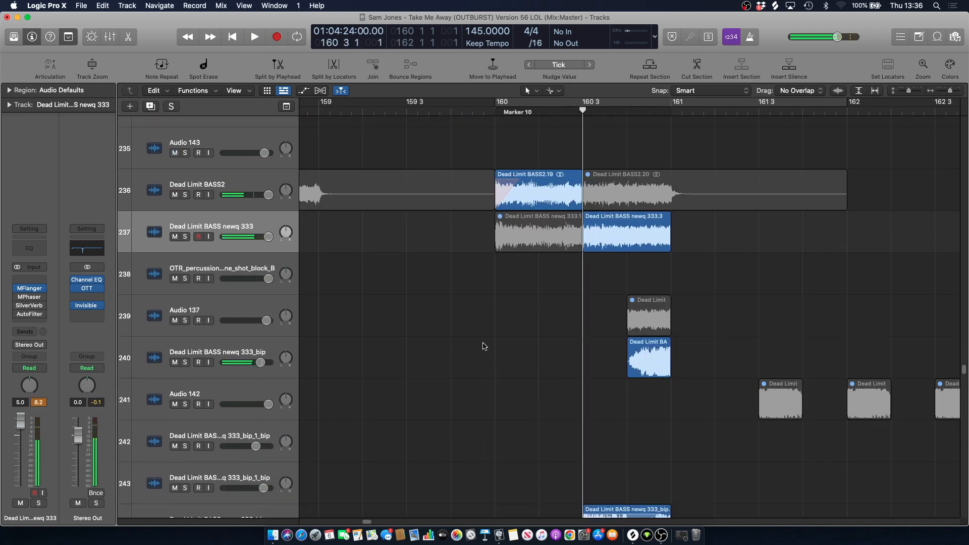
click(187, 362)
click(185, 236)
key(space)
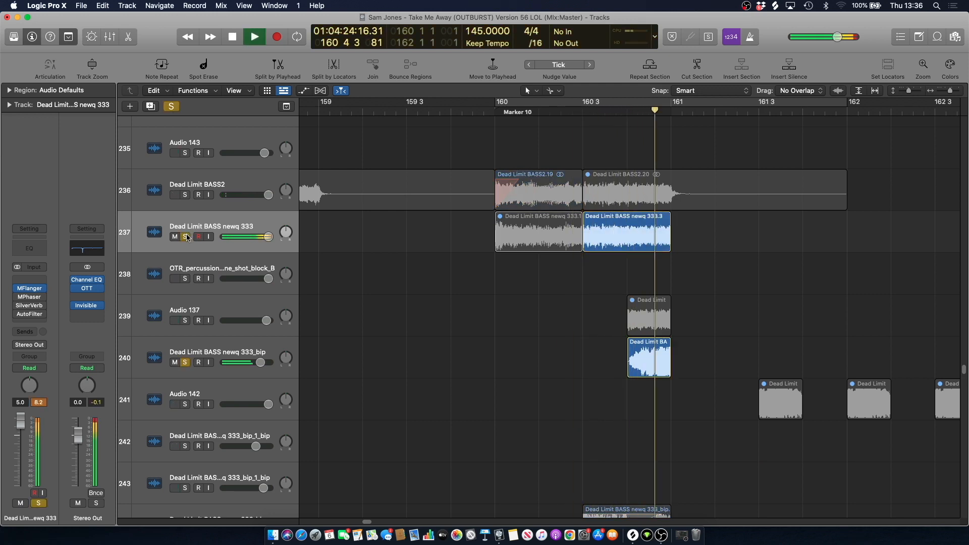
key(space)
click(177, 106)
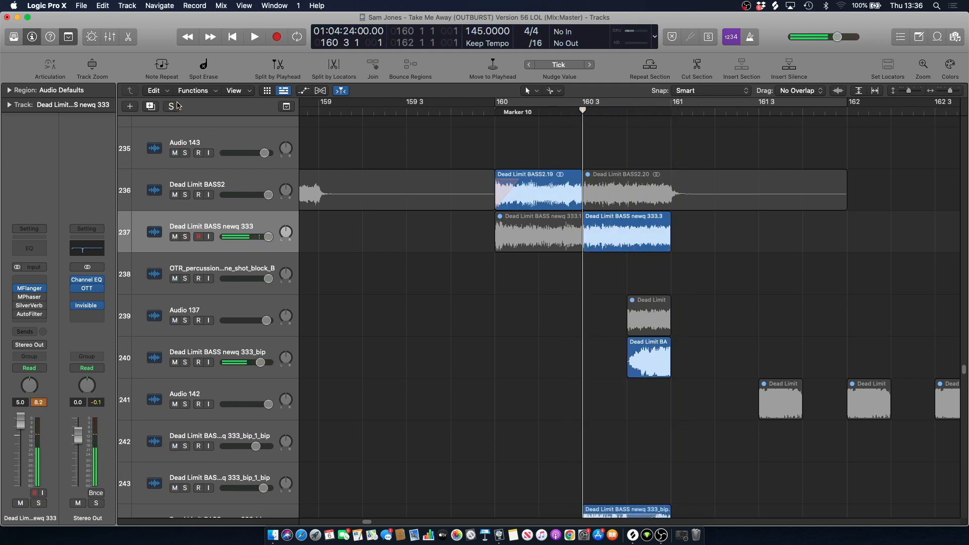
Solo only Dead Limit BASS newq 333_bip on track 240 and play it from 160 3 1.
click(187, 362)
key(space)
scroll(510, 273, down, 1)
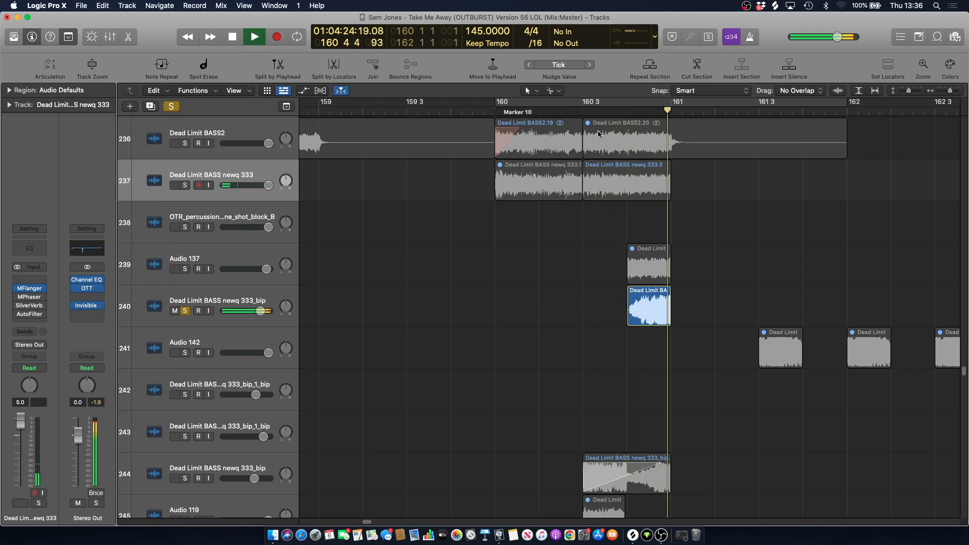
key(space)
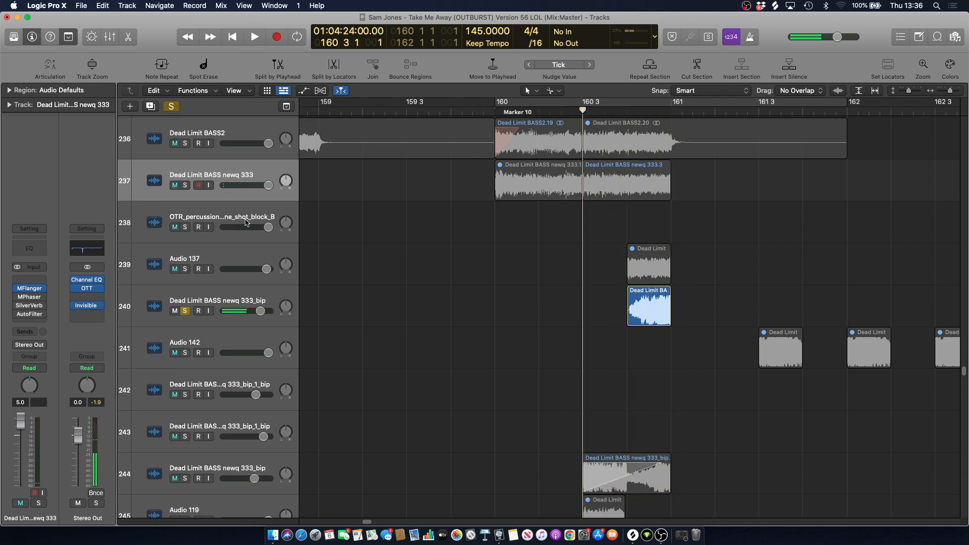
Clear the solo on track 240 and play the full mix from 160 3 1 into bar 162.
key(ctrl+s)
key(space)
scroll(503, 282, down, 1)
scroll(502, 281, up, 2)
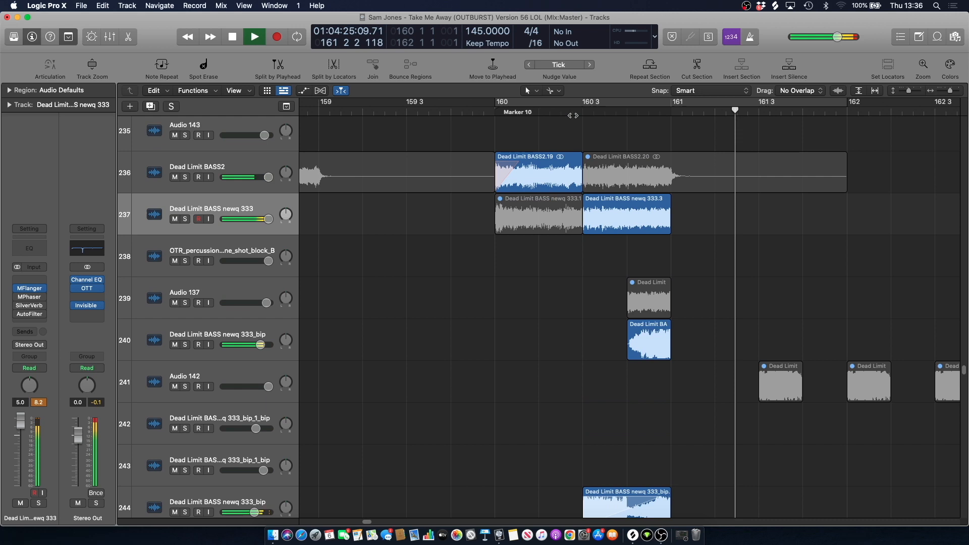
key(space)
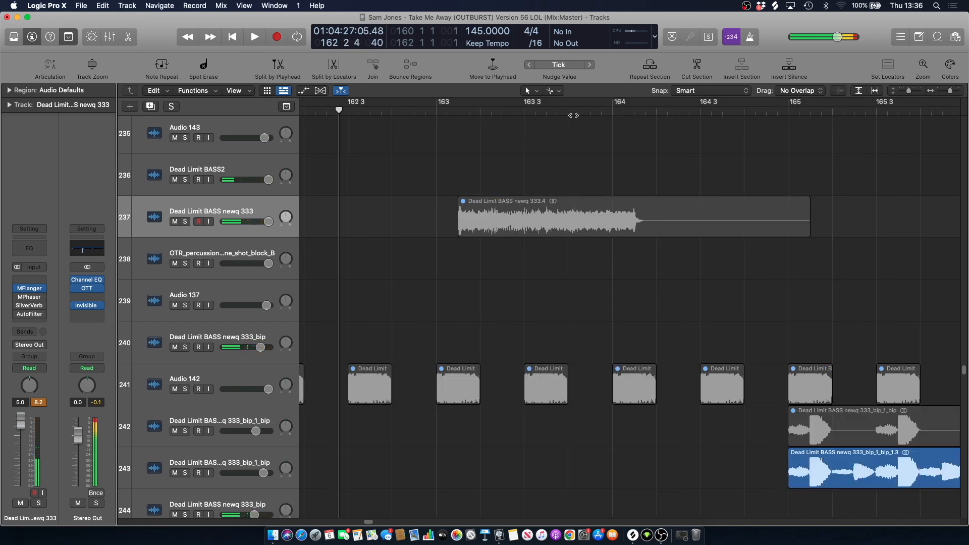
Return to about 159 3 and replay the full mix into the second half of bar 160.
scroll(370, 525, left, 10)
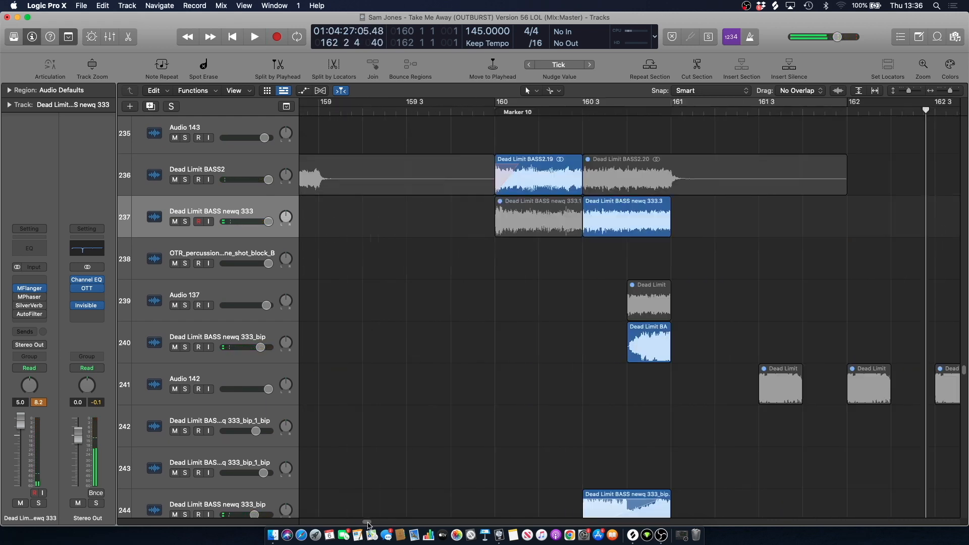
click(410, 112)
key(space)
key(space)
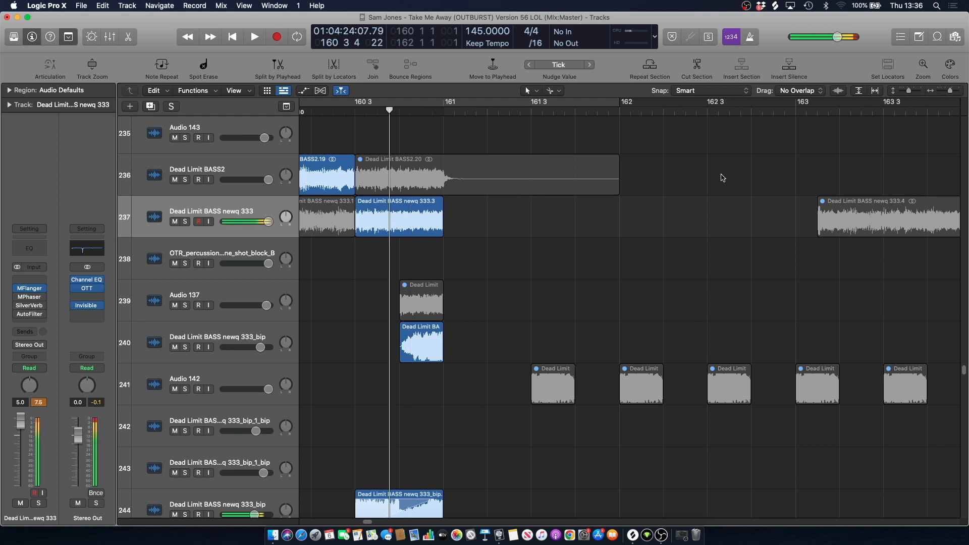
Find Dubstep_Snare_02_bip on track 163, play its bar 161 region in solo, and clear the solo.
drag(964, 374, 933, 294)
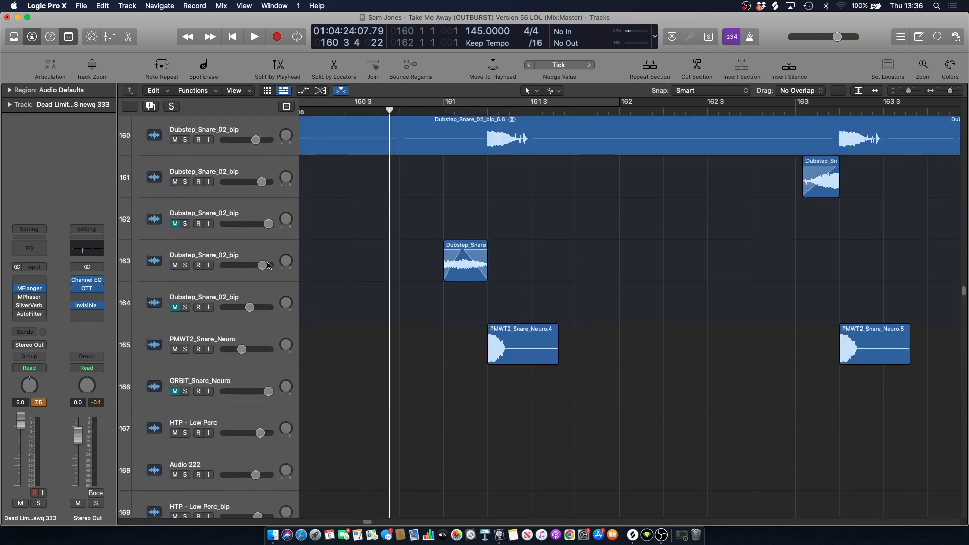
click(184, 266)
key(space)
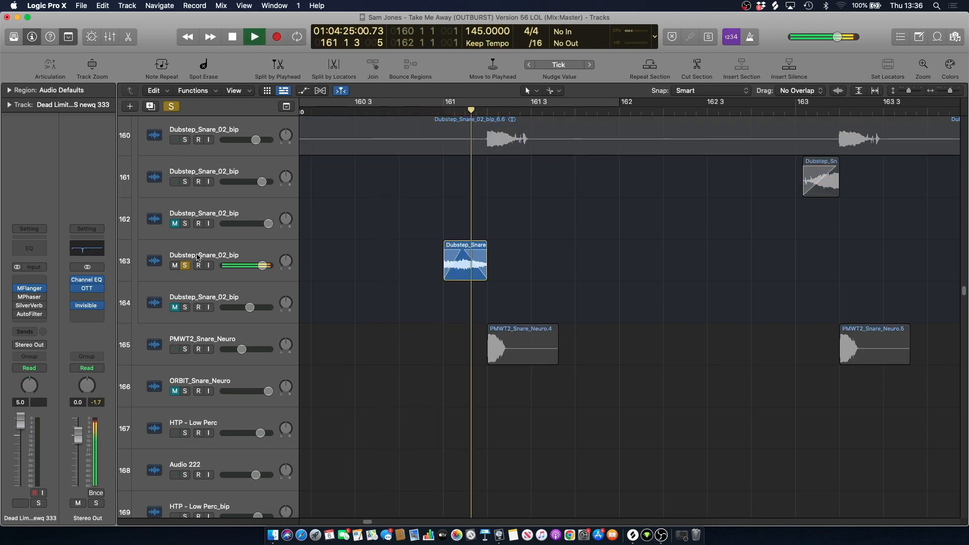
key(space)
click(184, 266)
Select track 163 and play the full mix from about 160 3 to hear its snare layer in context.
click(410, 110)
click(392, 240)
drag(378, 110, 360, 111)
key(space)
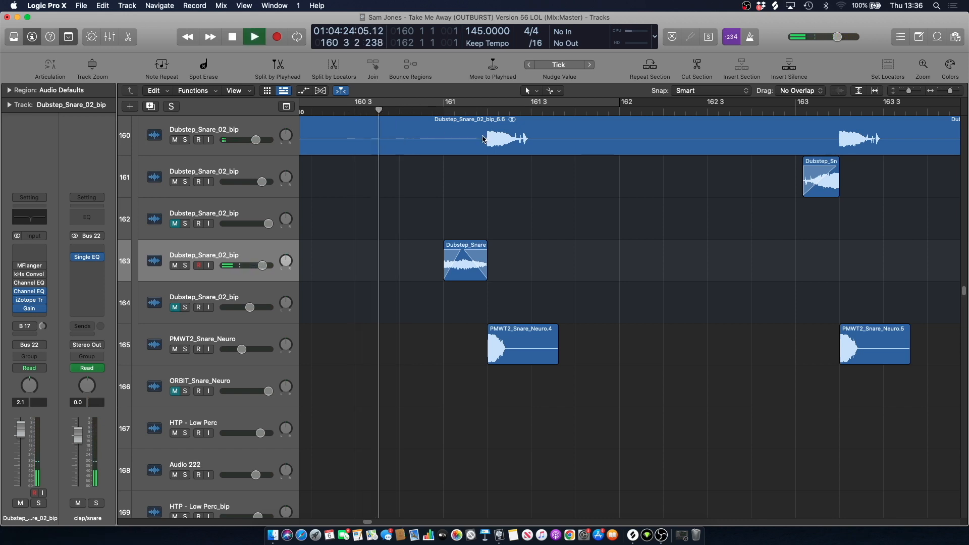
click(421, 111)
scroll(427, 202, up, 3)
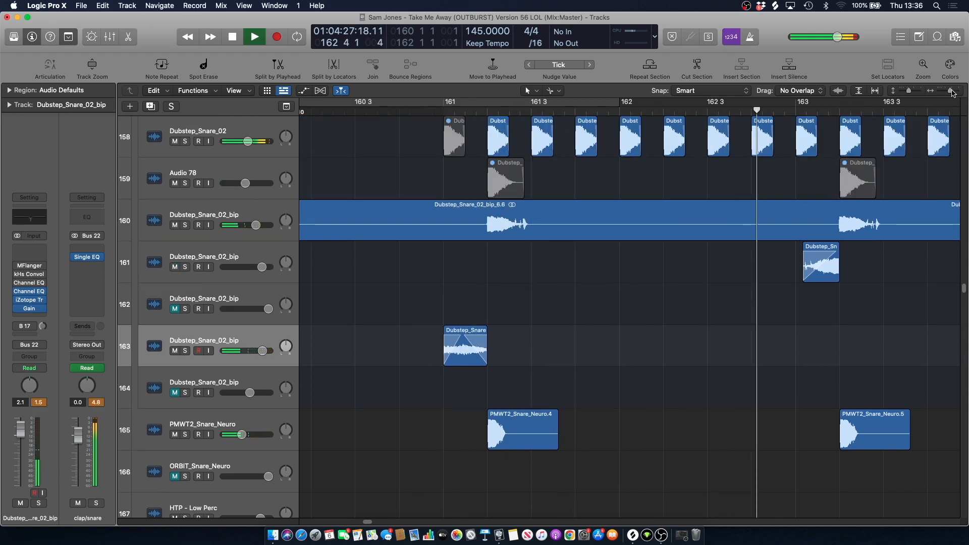
Replay the full mix through bars 159 to 161 with a wider timeline and locate the main drop riff bass tracks.
key(super+Left)
key(super+Left)
key(space)
key(space)
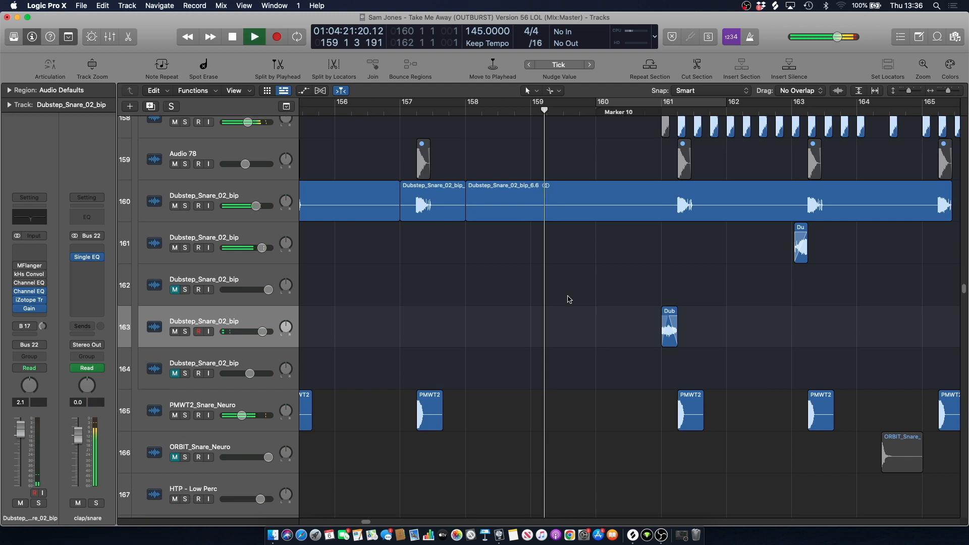
scroll(567, 297, down, 15)
scroll(568, 300, down, 20)
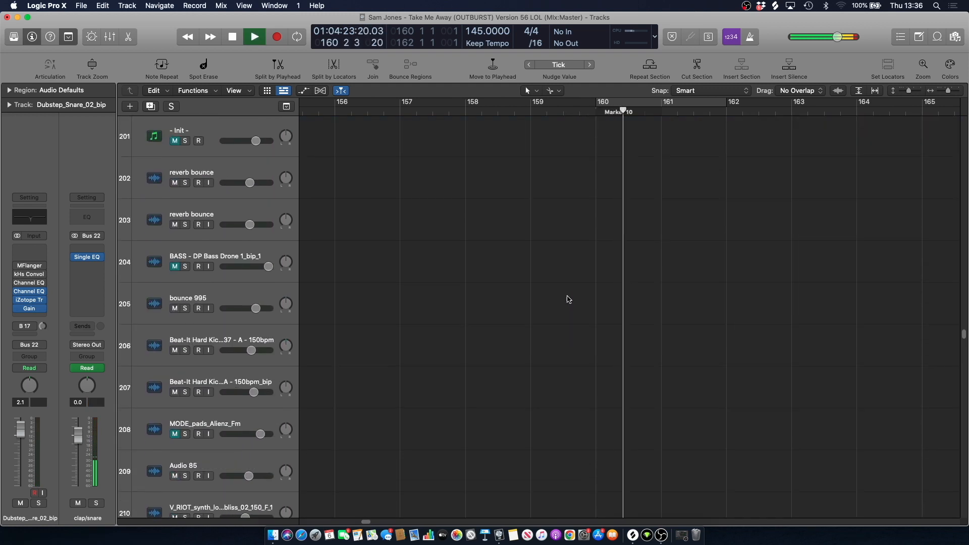
scroll(567, 299, down, 20)
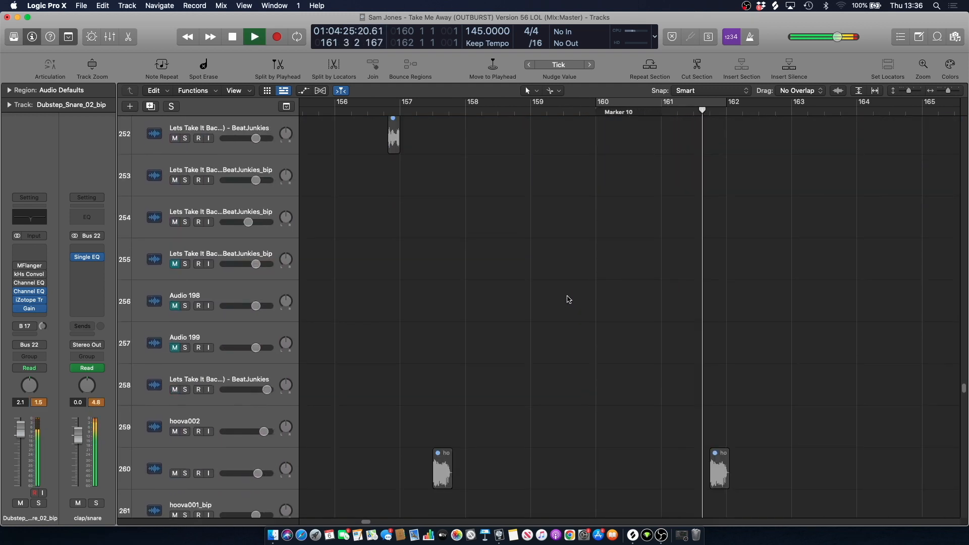
scroll(567, 300, down, 4)
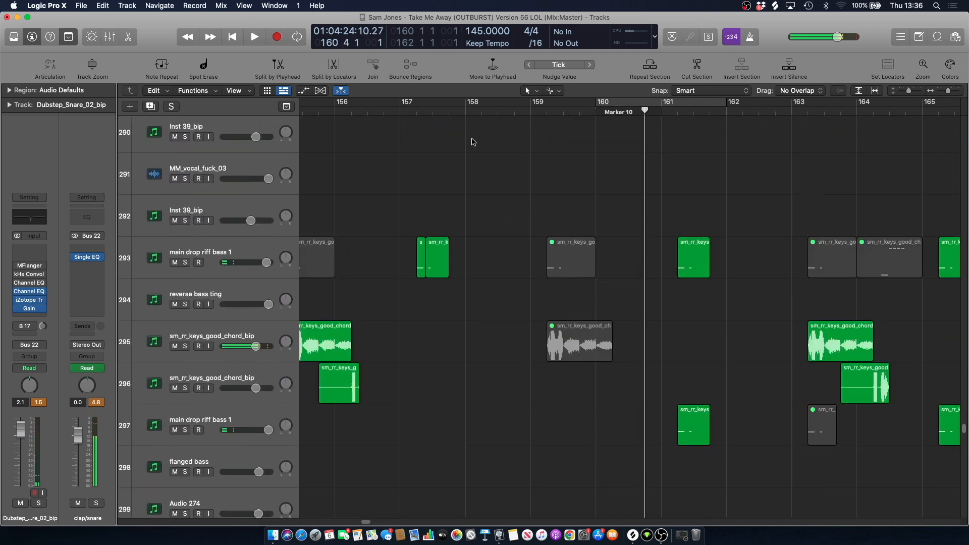
Select and solo main drop riff bass 1 on track 293, play it from 160 4 1, and clear the solo.
click(184, 262)
click(199, 254)
key(space)
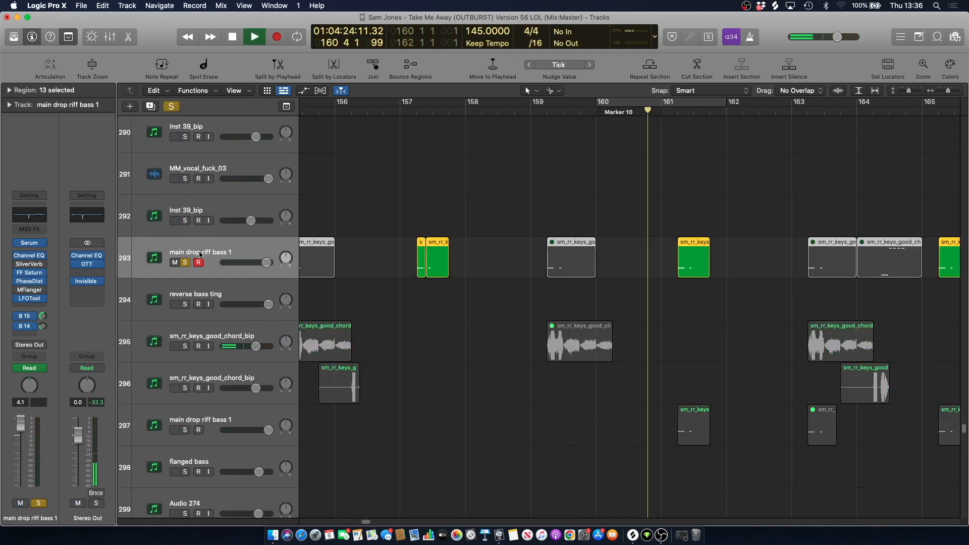
key(s)
key(space)
Select and solo main drop riff bass 1 on track 297 and play it from 160 4 2.
drag(665, 115, 652, 115)
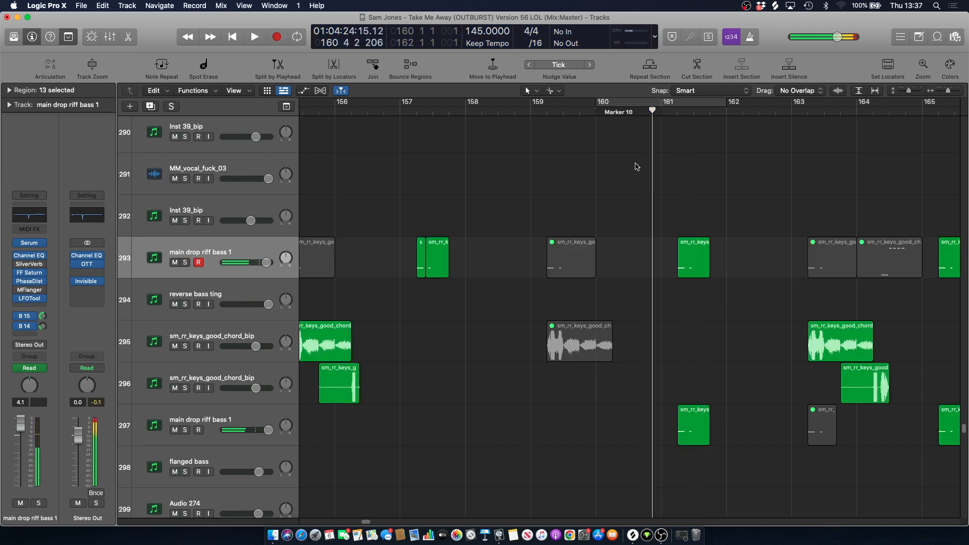
click(186, 431)
click(200, 422)
key(space)
scroll(613, 225, down, 3)
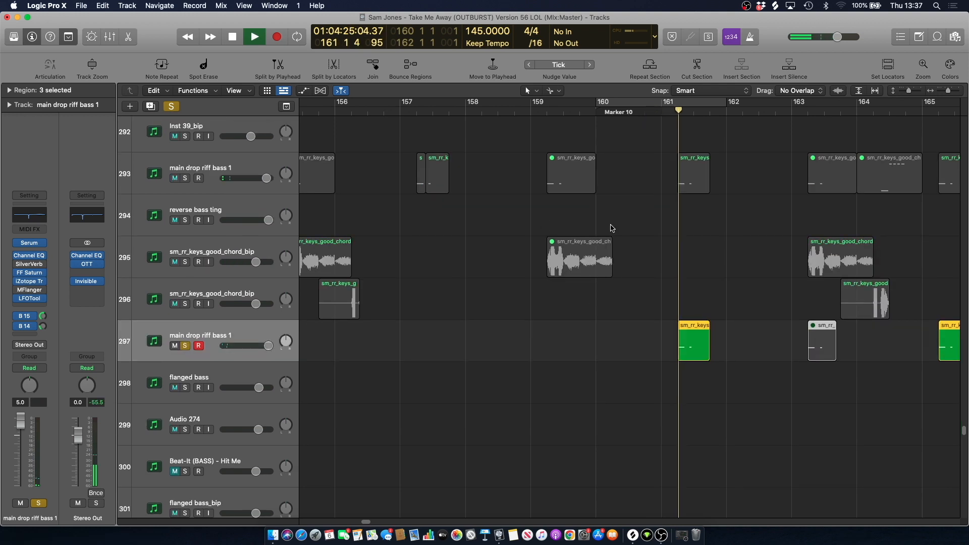
Replay soloed track 297 while examining its Serum patch with oscillator A's wavetable in 2D view, and clear the solo.
key(space)
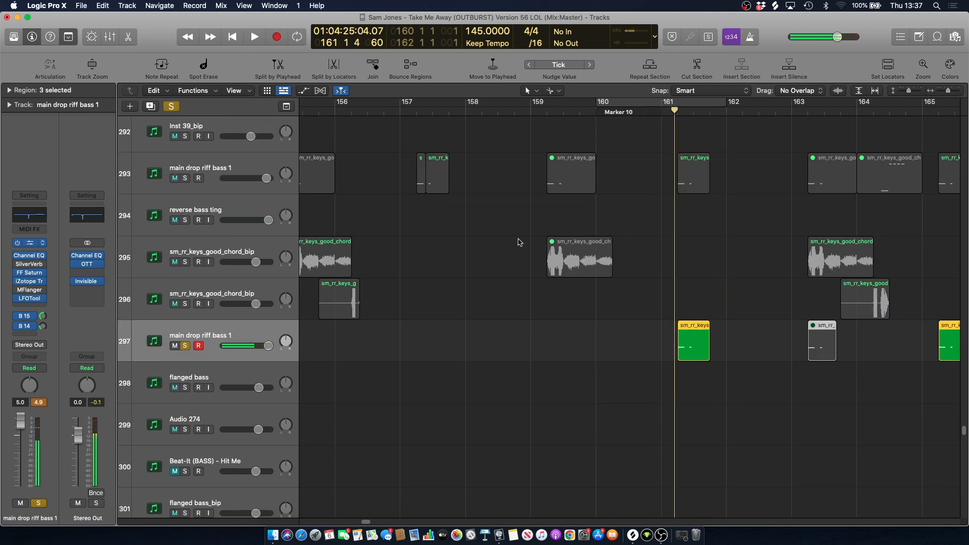
key(space)
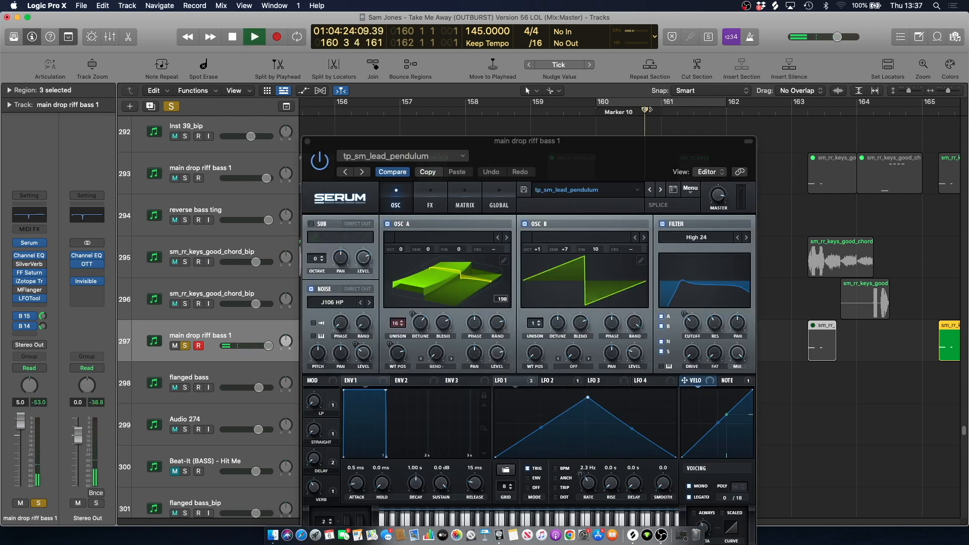
click(443, 292)
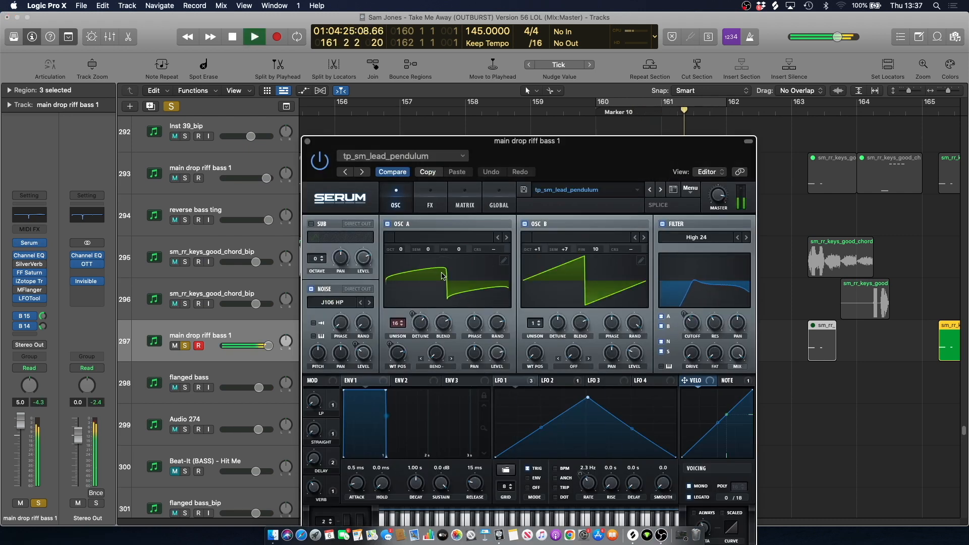
click(307, 143)
key(space)
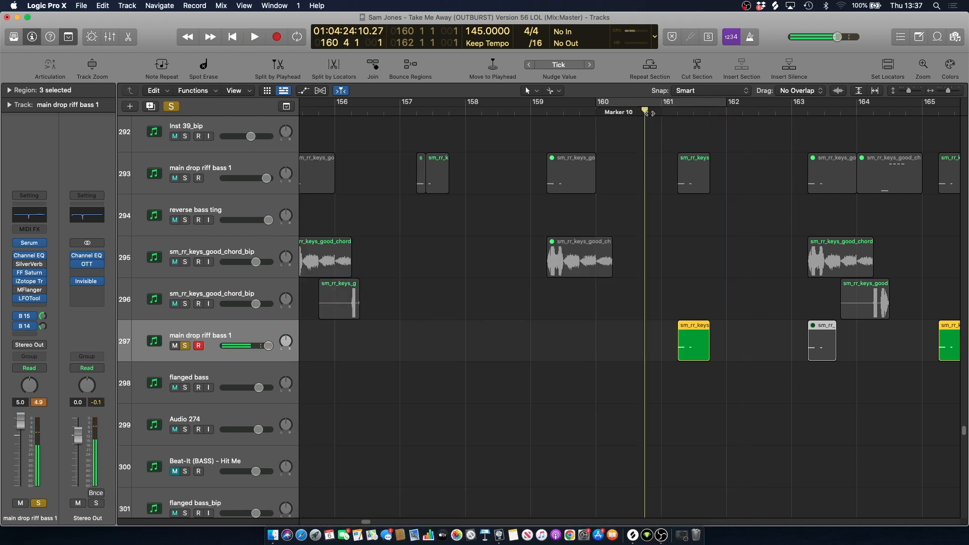
click(171, 106)
Play the full mix around bar 161 to hear both main drop riff bass 1 layers together.
scroll(373, 522, right, 5)
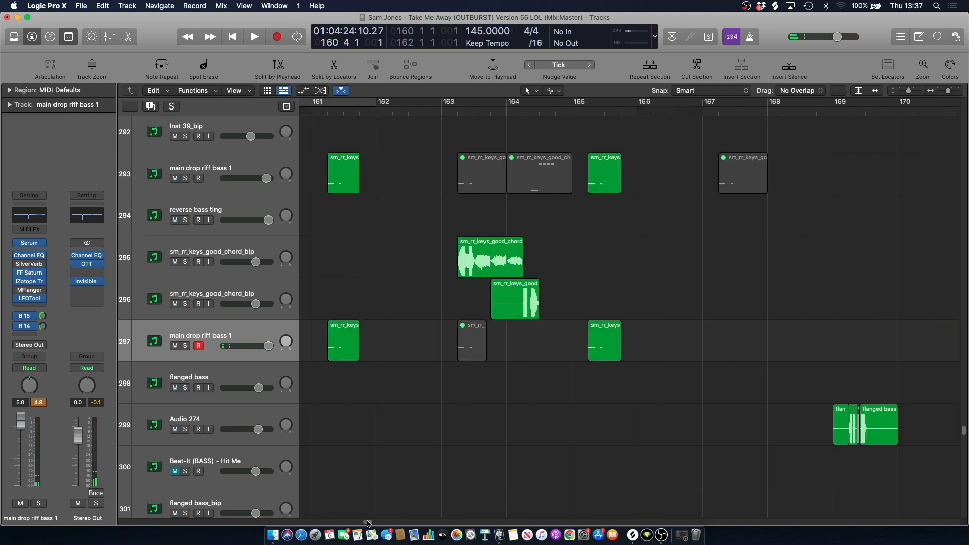
click(412, 104)
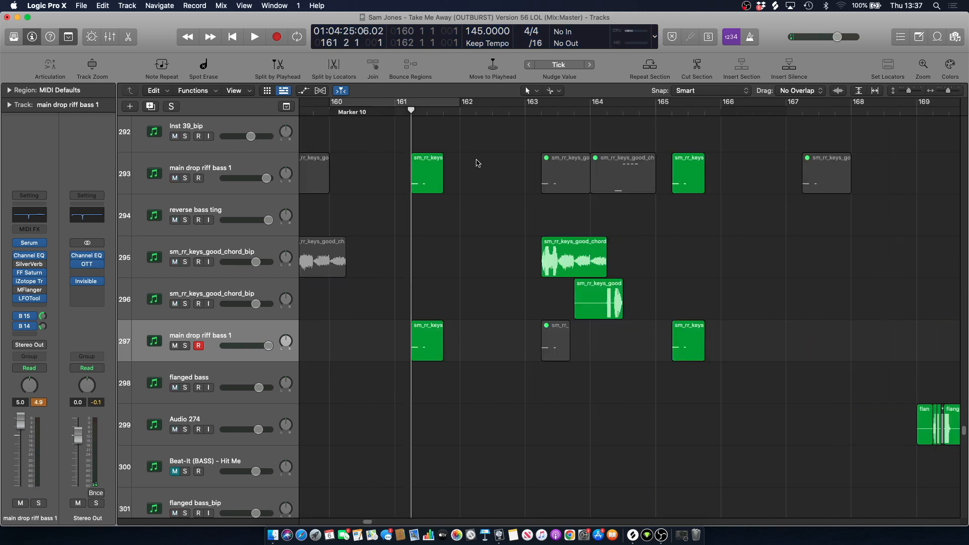
key(space)
key(space)
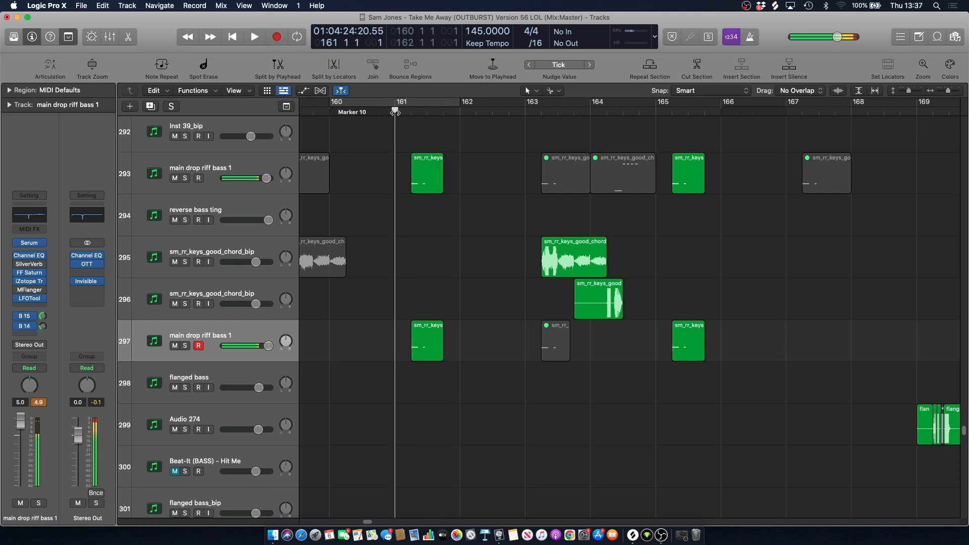
Mute main drop riff bass 1 on track 297, play the mix without that layer, and unmute it.
click(175, 346)
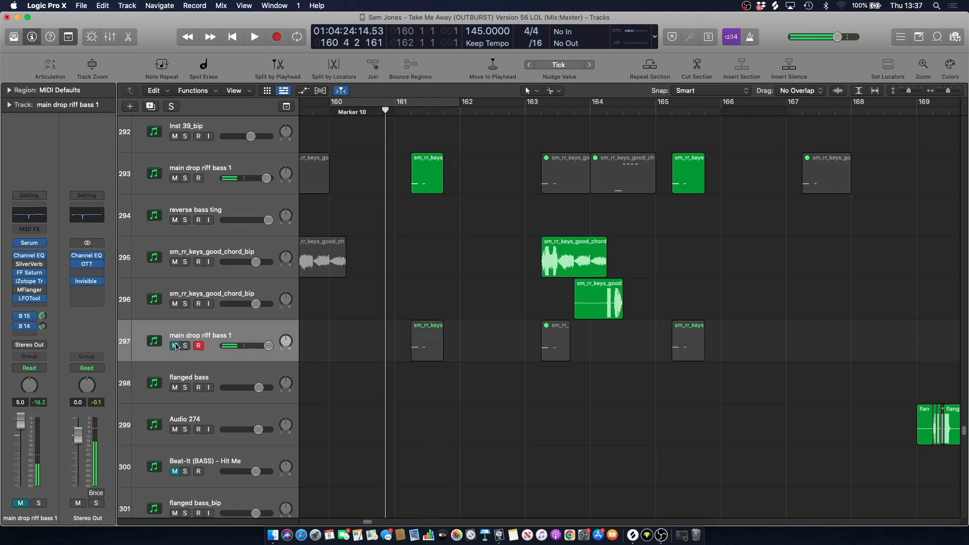
key(space)
key(space)
click(175, 346)
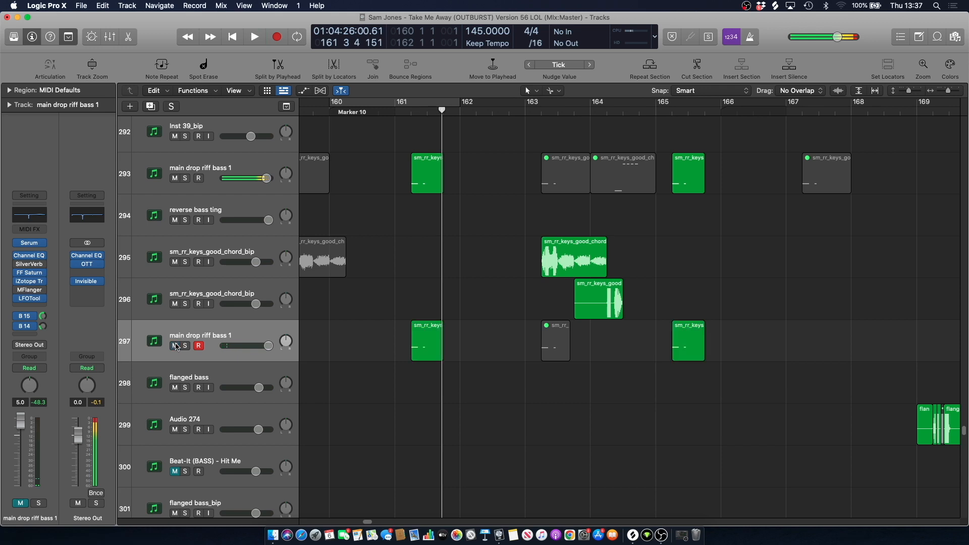
Replay the full mix from 160 4 1 into bar 162 with the track 297 layer included.
click(379, 112)
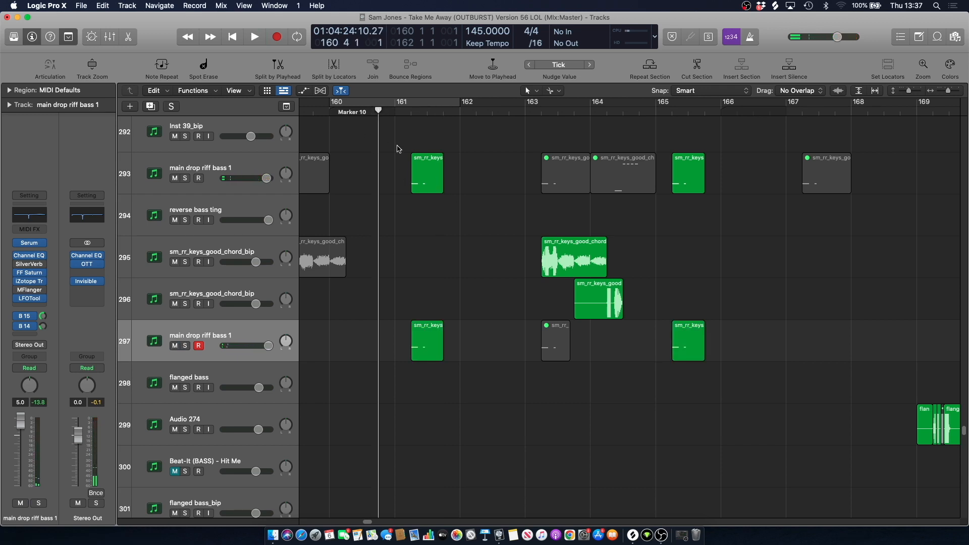
key(space)
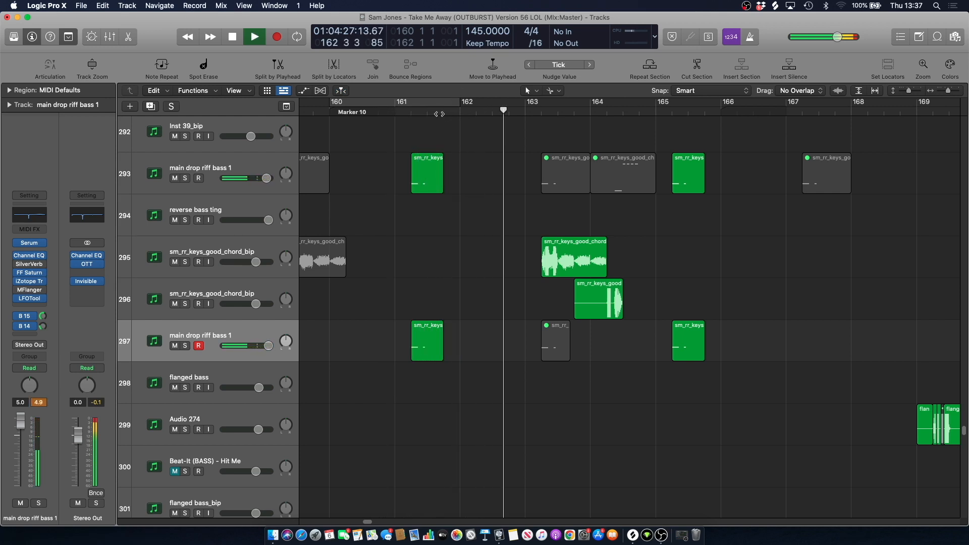
key(space)
Select and solo the bounced chord layer on track 317, play it from 161 4 1, and clear the solo.
scroll(465, 217, down, 5)
scroll(467, 225, down, 10)
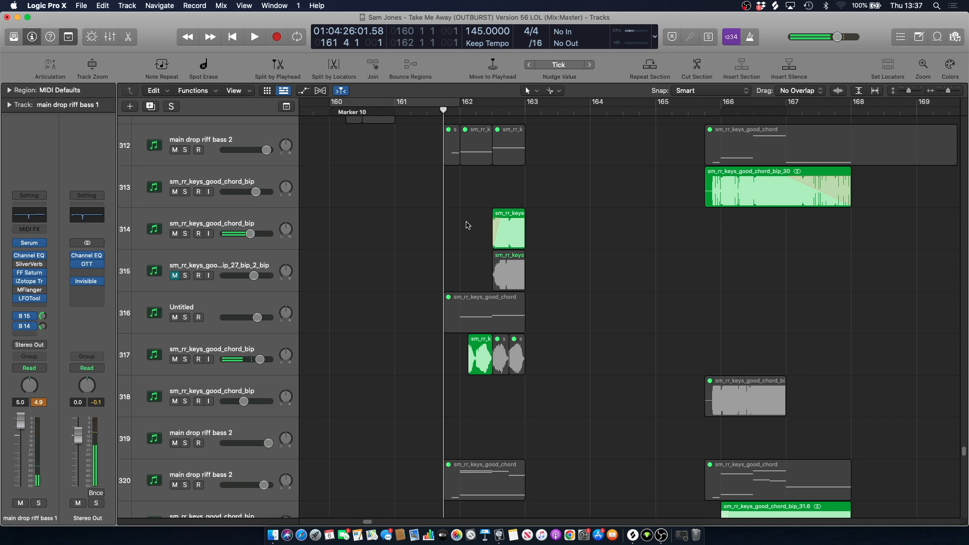
click(184, 307)
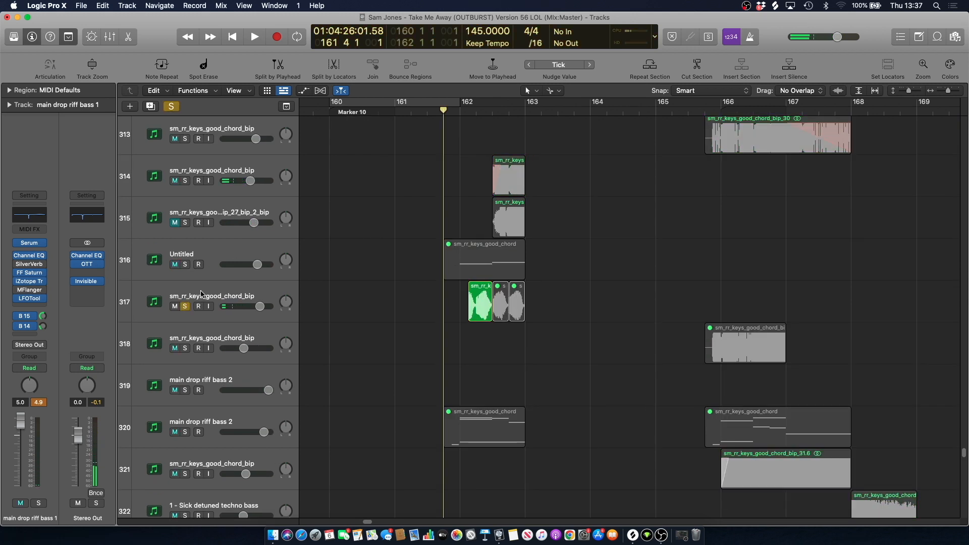
click(201, 295)
key(space)
key(space)
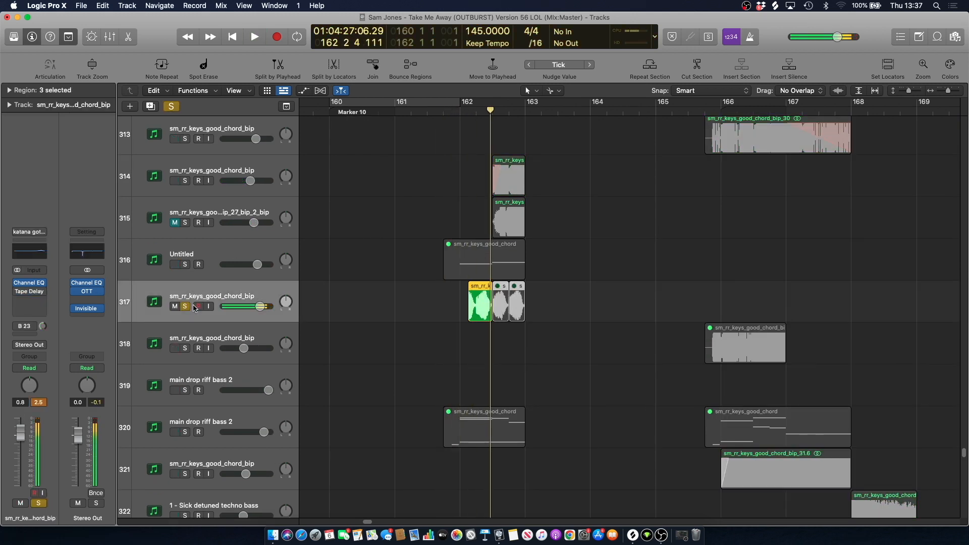
click(185, 306)
Examine the Vital patch on the Untitled track 316 and play the full mix from 161 4 1.
click(207, 254)
click(444, 112)
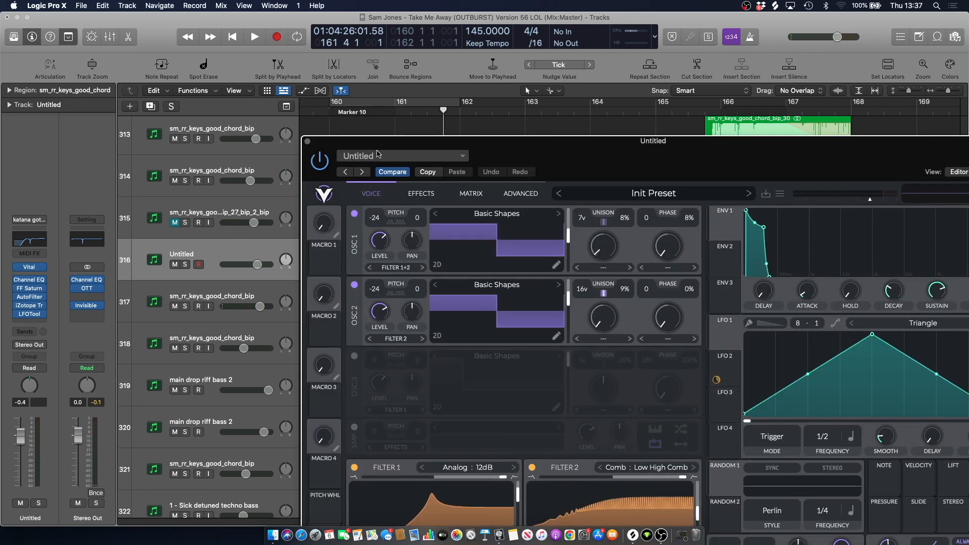
drag(378, 154, 289, 90)
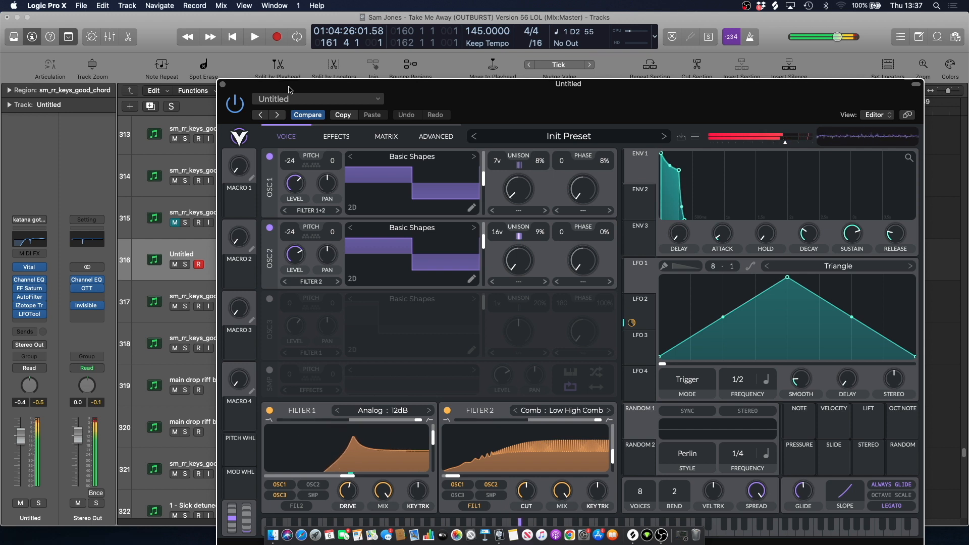
key(super+w)
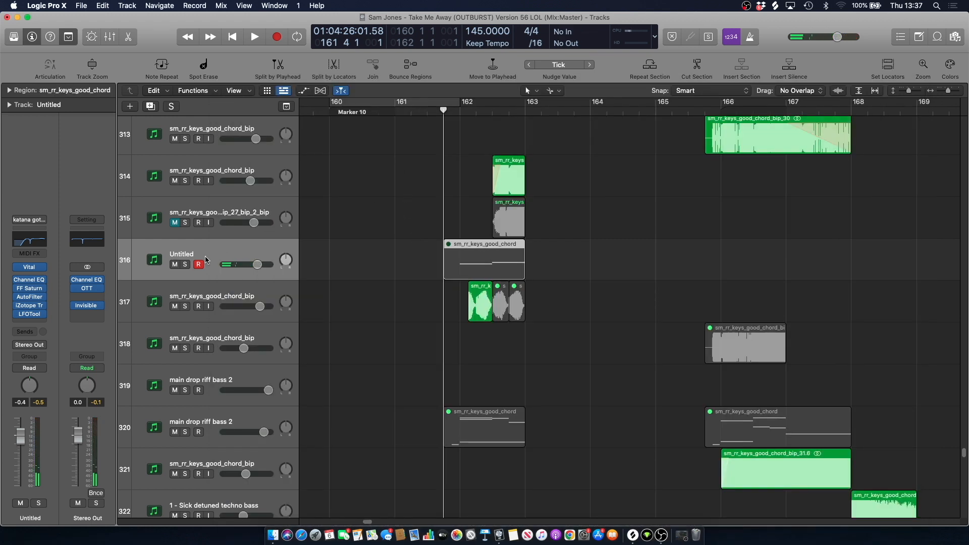
click(479, 147)
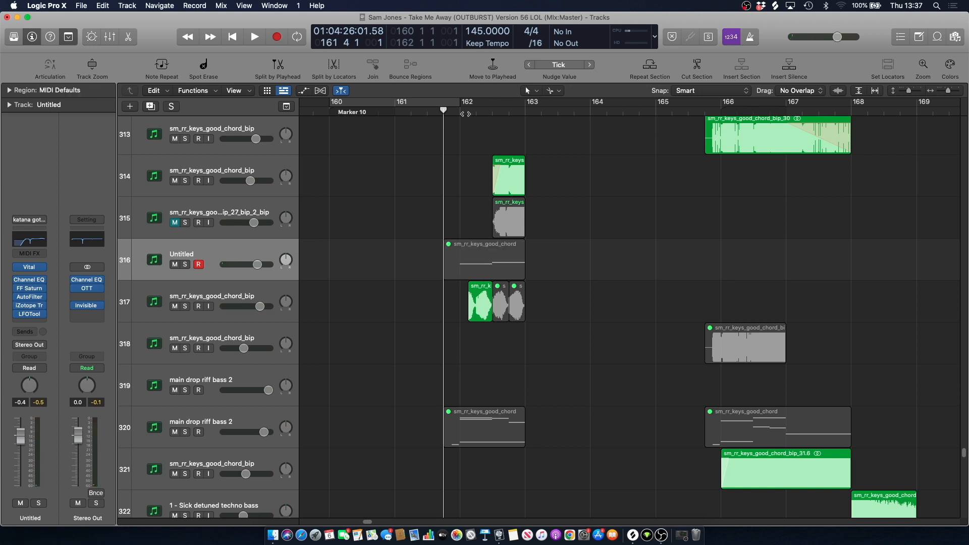
key(space)
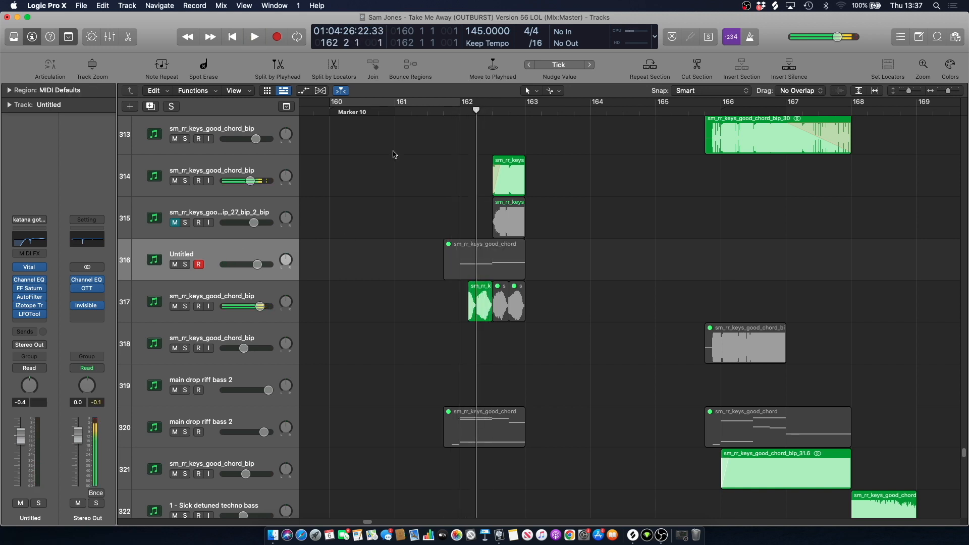
Select and solo the bounced chord layer on track 314, play it from bar 162, and clear the solo.
click(204, 167)
key(s)
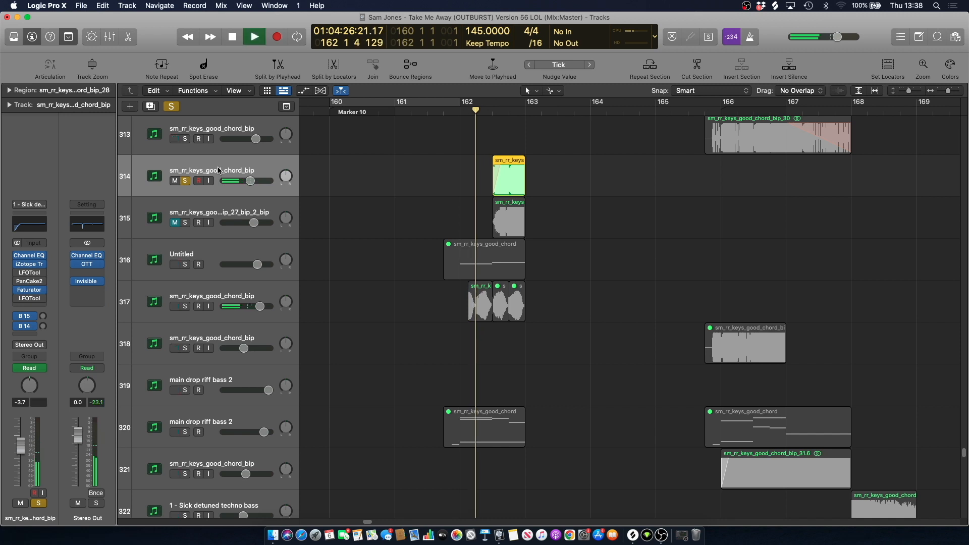
key(space)
key(s)
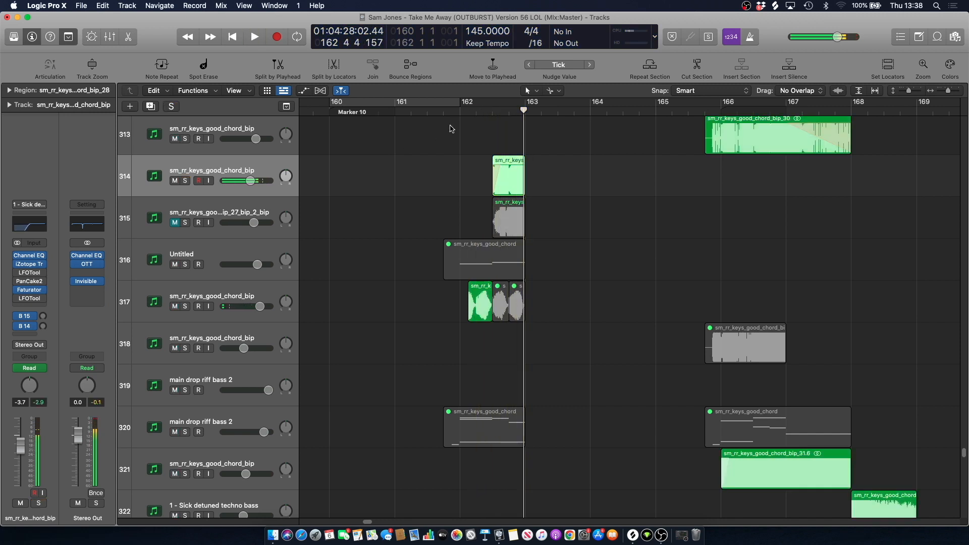
Play the full mix from 162 2 1 while looking through the layers on tracks 308 to 330.
click(475, 103)
key(space)
scroll(492, 120, up, 5)
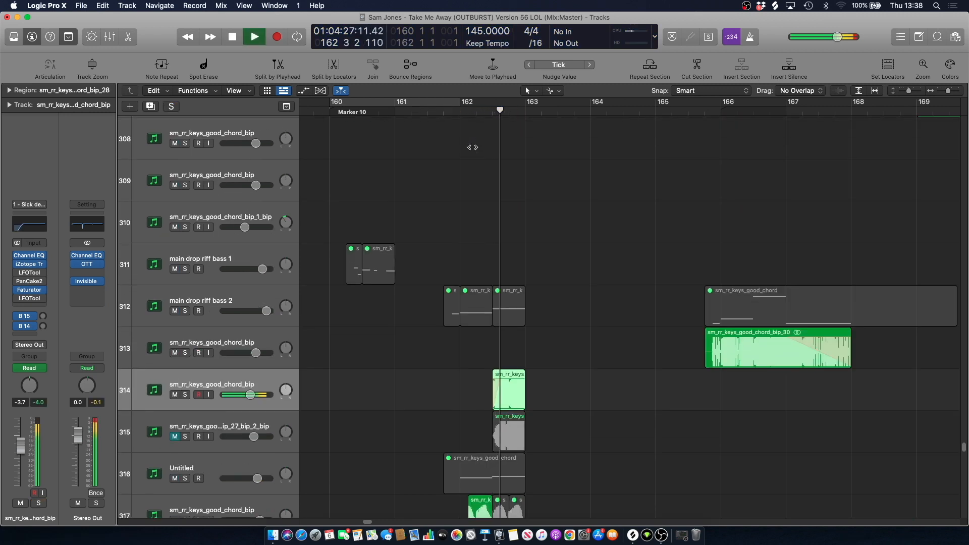
scroll(497, 184, down, 12)
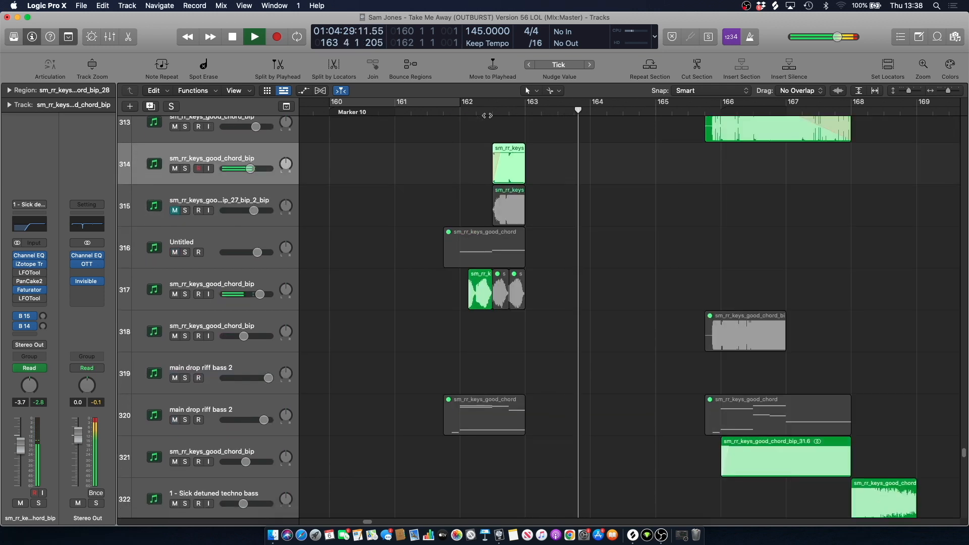
scroll(485, 162, down, 2)
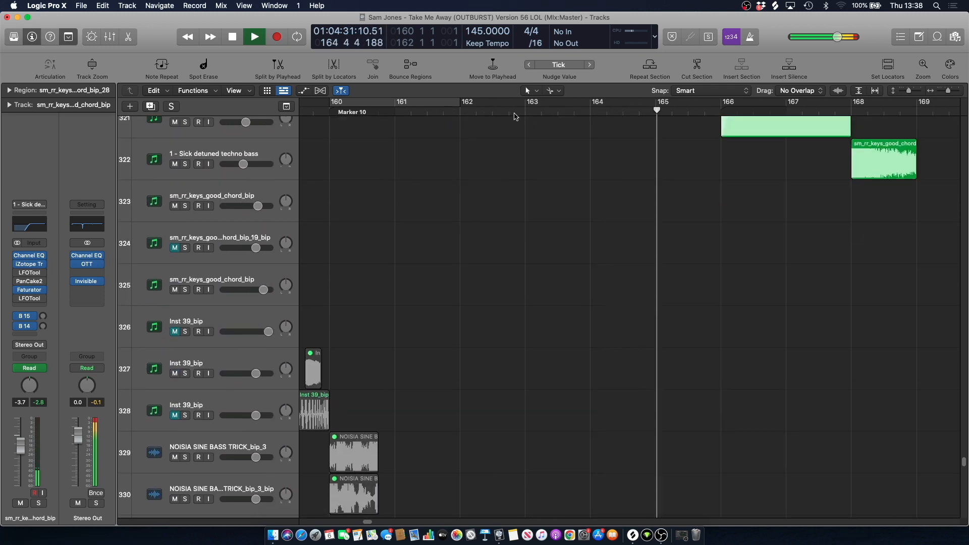
key(space)
Look through the remaining tracks, return to the riff bass layers, and play the full mix from 162 4 1 into bar 164.
scroll(541, 167, down, 20)
scroll(542, 169, down, 9)
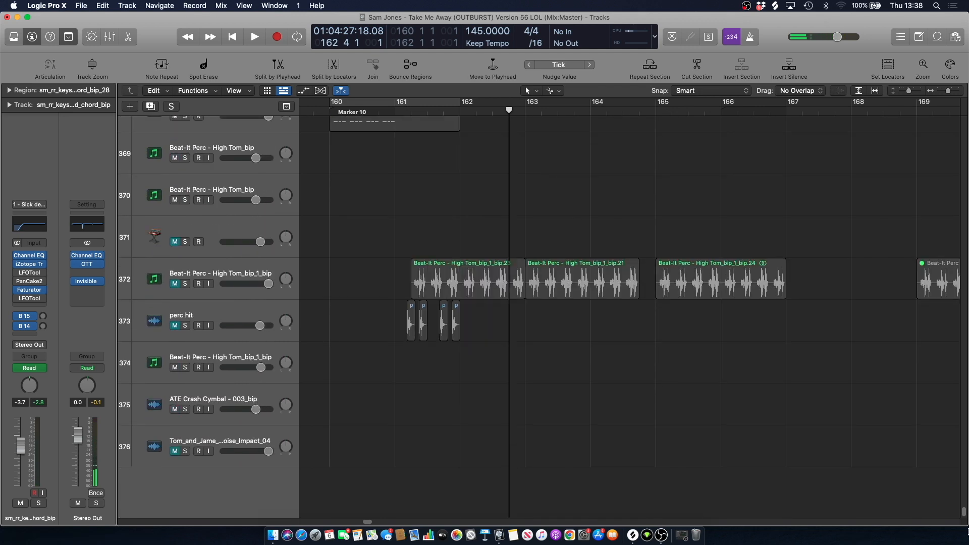
drag(962, 513, 963, 437)
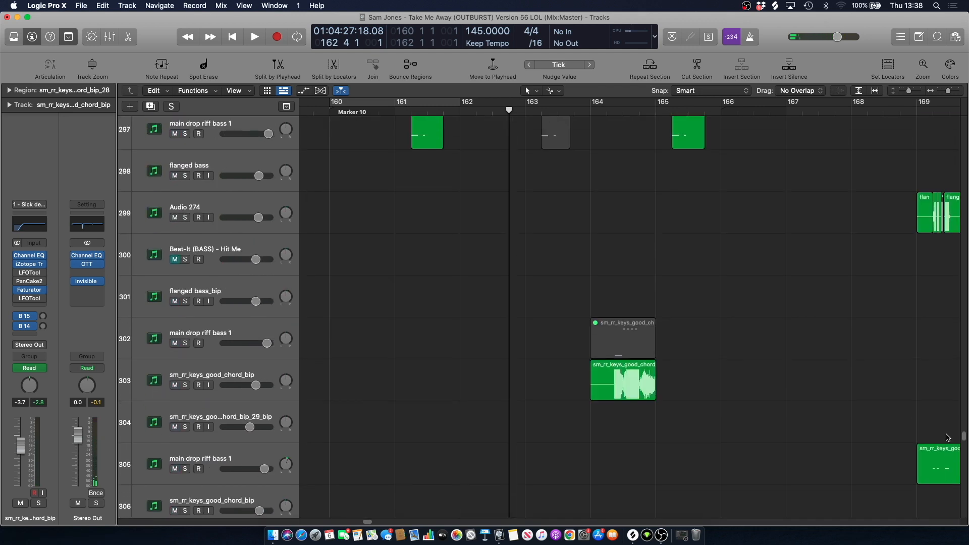
scroll(657, 282, up, 5)
key(space)
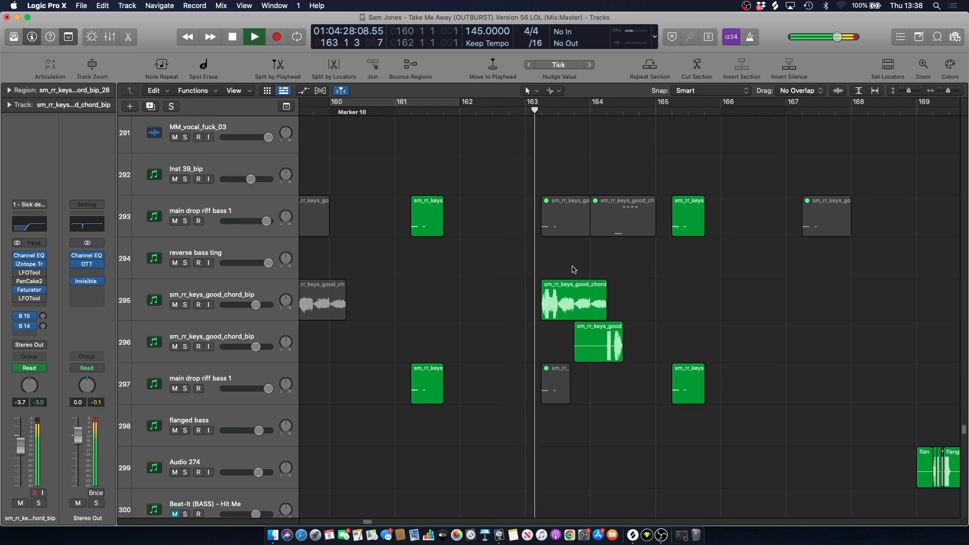
scroll(380, 505, down, 1)
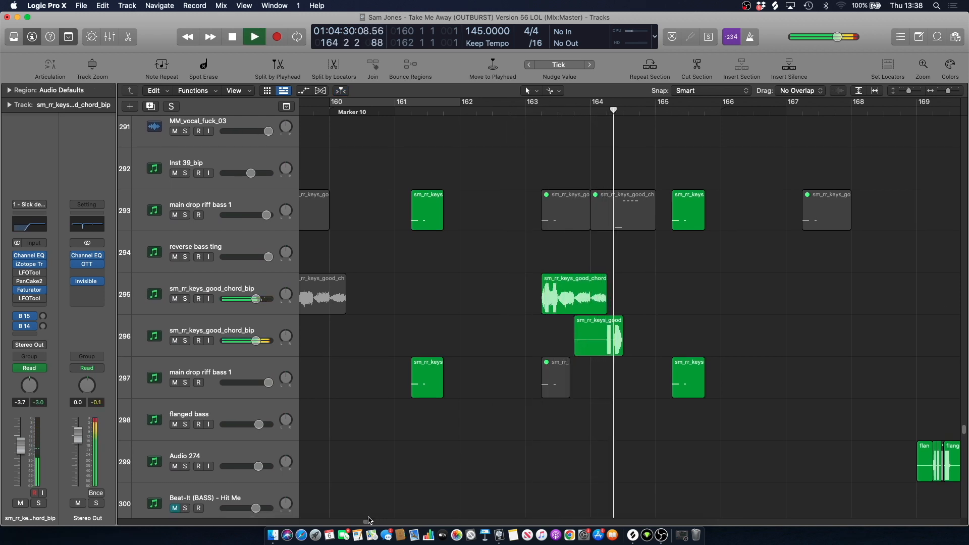
scroll(378, 496, right, 5)
key(space)
Solo the bounced chord layer on track 303, play it in bar 164, and clear the solo.
scroll(402, 271, down, 7)
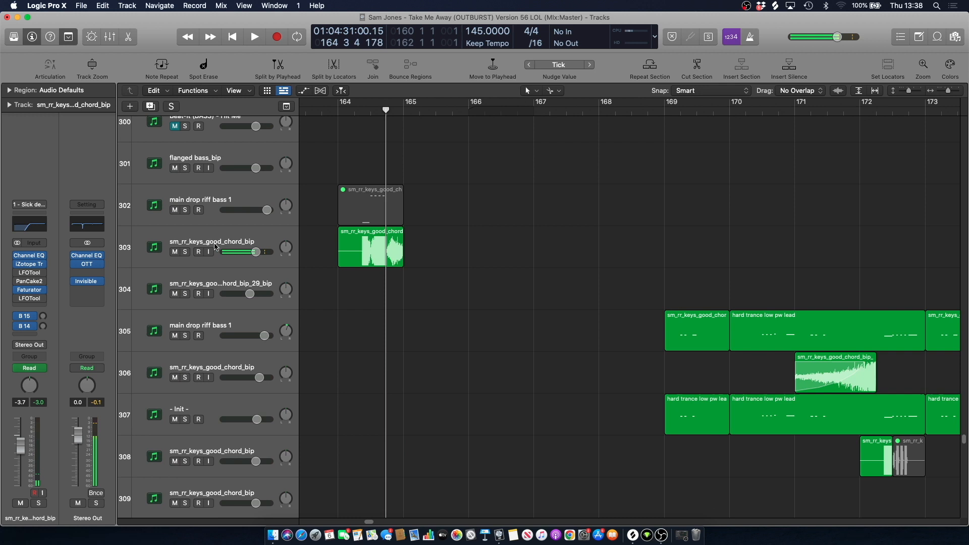
click(185, 252)
key(space)
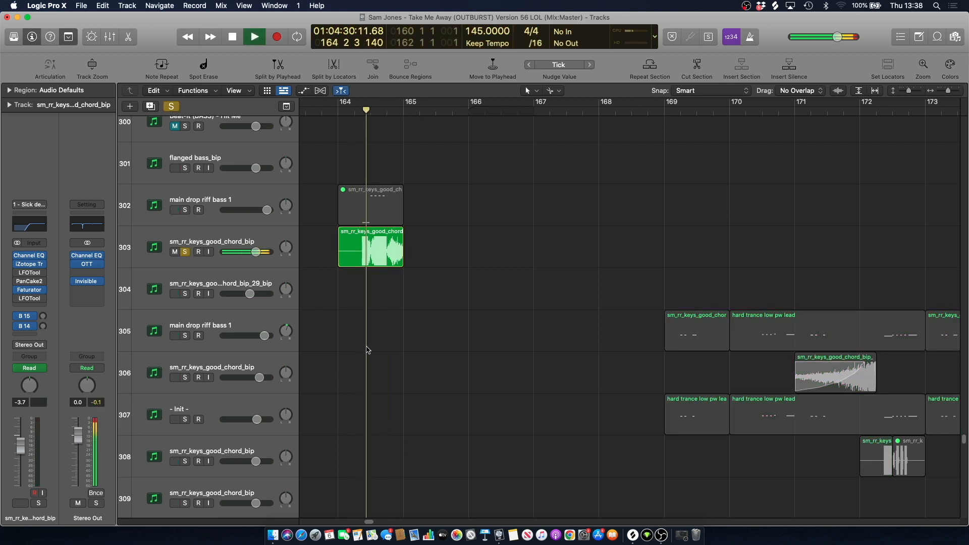
key(space)
key(s)
Unmute the MIDI region at bar 164 on main drop riff bass 1, track 302.
click(347, 165)
right_click(373, 193)
click(388, 197)
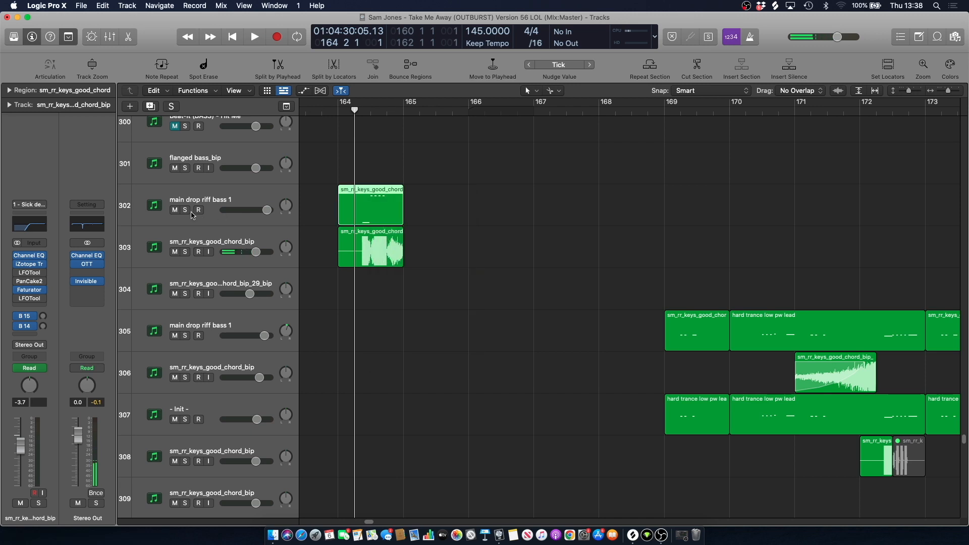
Select and solo main drop riff bass 1 on track 302, play it from 164 2 1, and clear the solo.
key(s)
key(space)
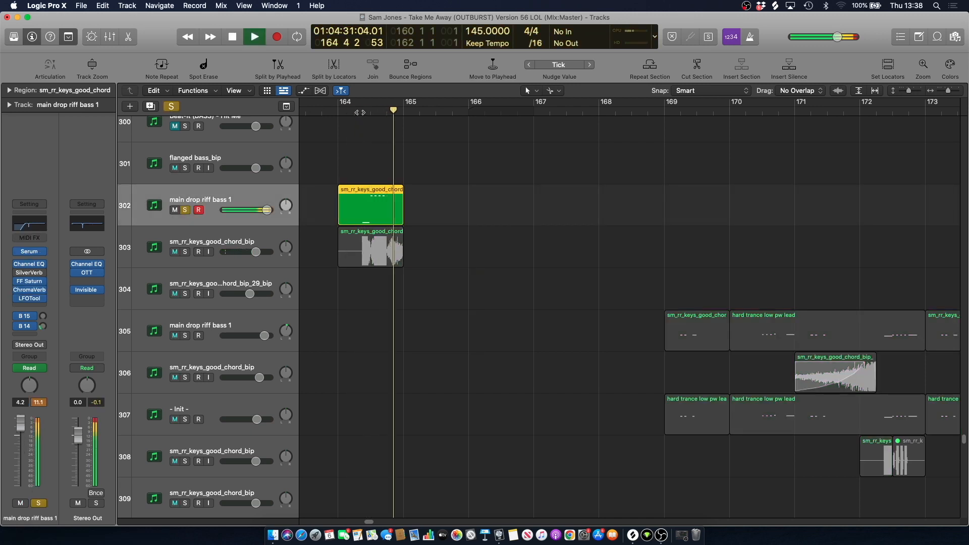
key(space)
click(186, 211)
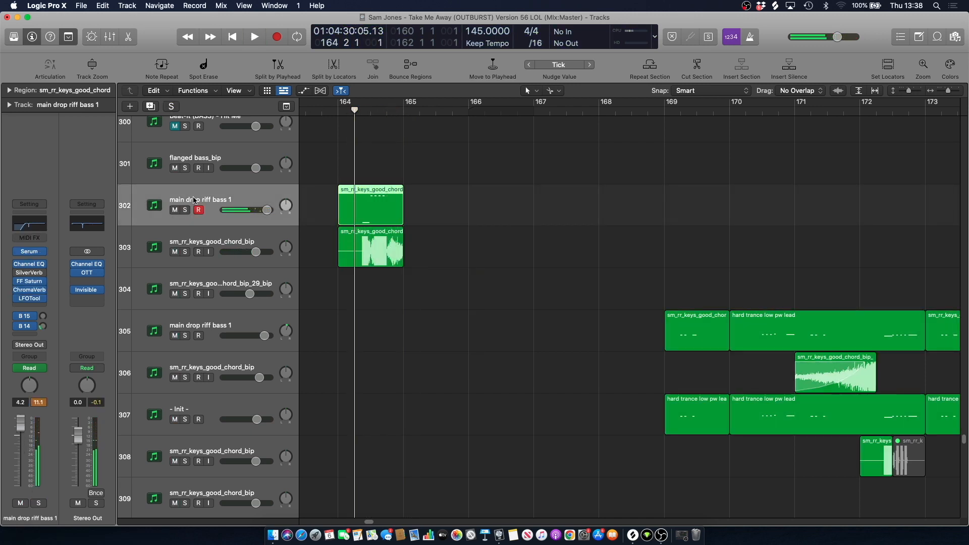
Examine the Serum patch on track 302, return the playhead to 164 1 1, and mute the track.
key(v)
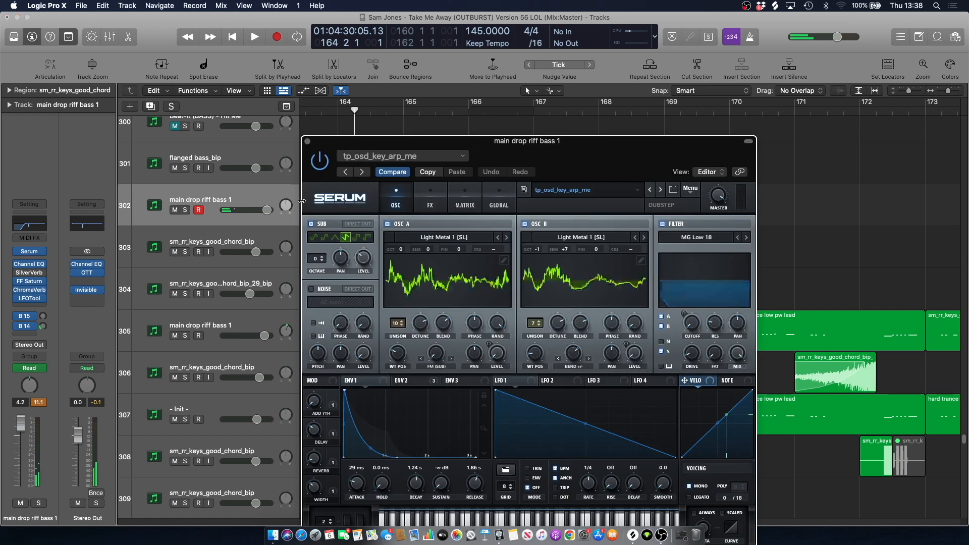
click(307, 144)
key(shift+Return)
click(175, 212)
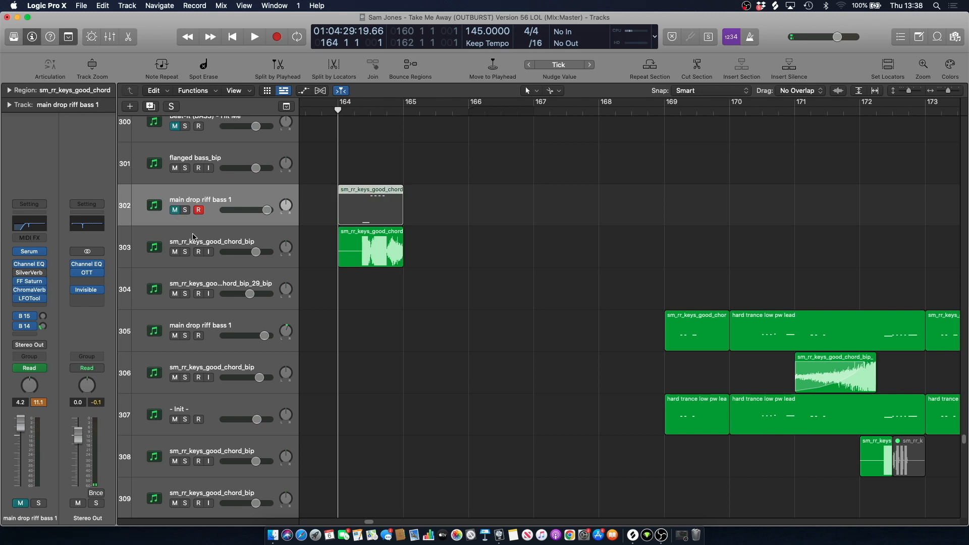
Select the bounced chord track 303, clear the region selection, and play bar 164 in the full mix.
click(190, 247)
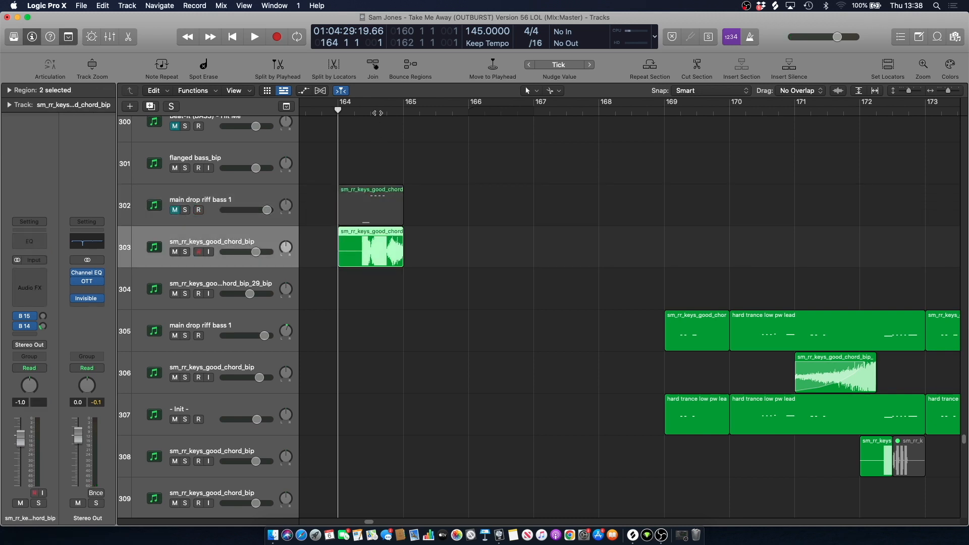
key(space)
key(shift+super+a)
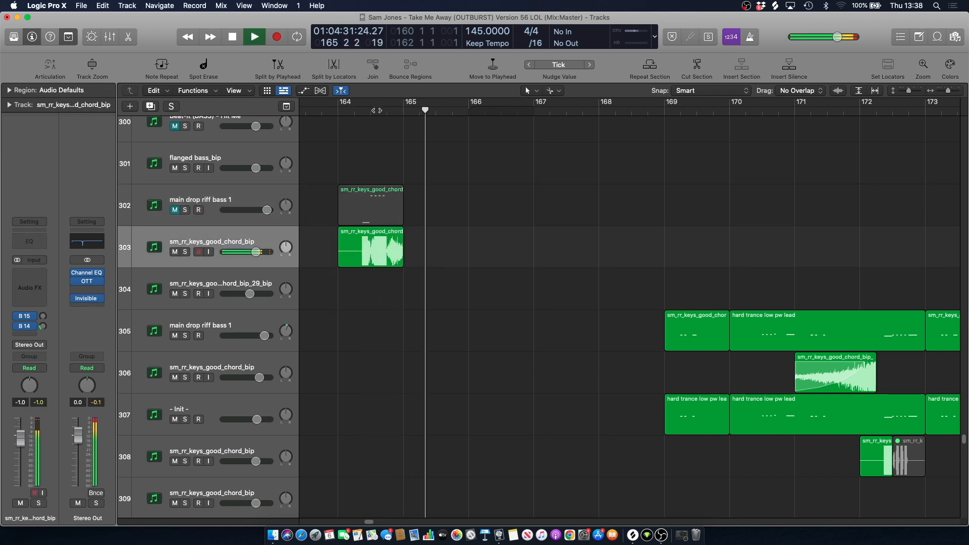
click(351, 111)
key(space)
Solo the Dead Limit bass layer on track 243, play it from 164 4 3, and clear the solo.
drag(965, 441, 934, 376)
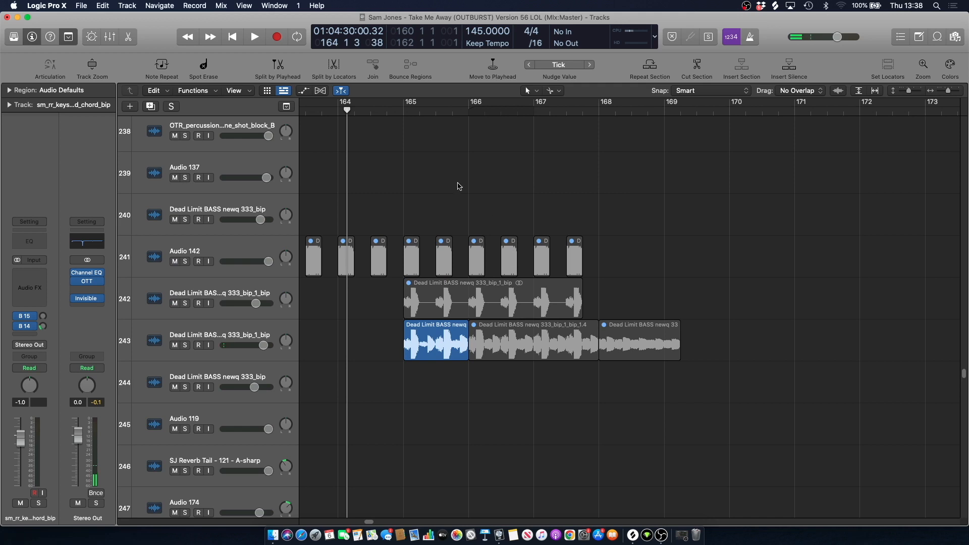
click(191, 332)
key(s)
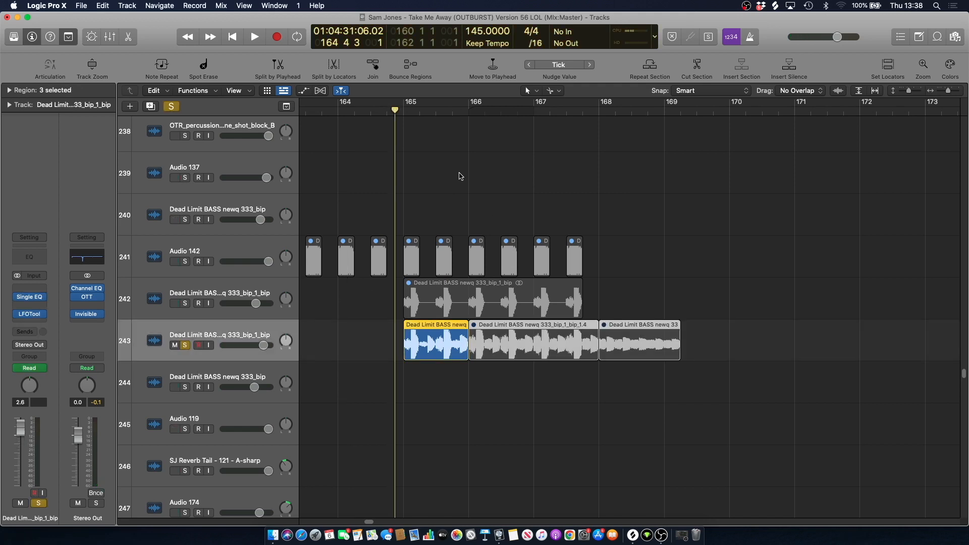
key(space)
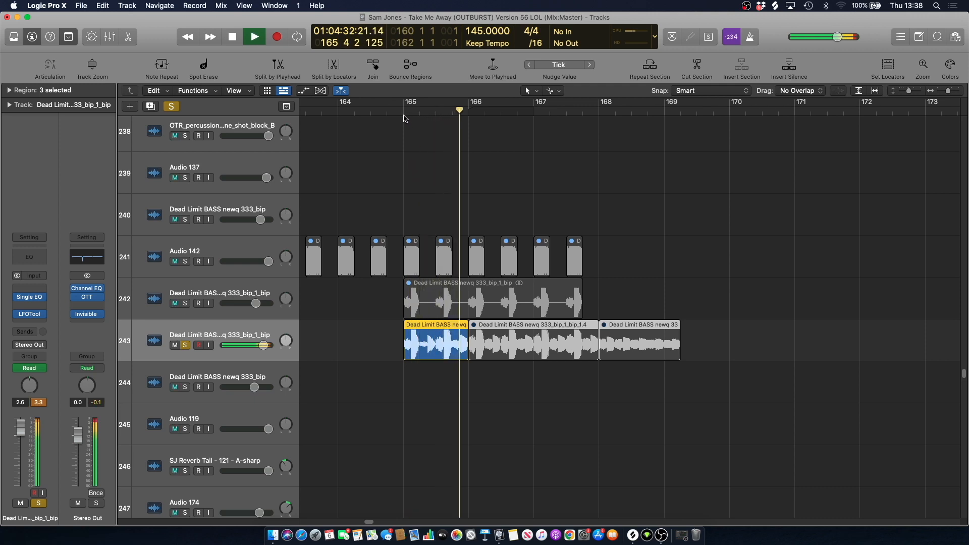
key(space)
click(185, 345)
Play the full mix from 164 4 3 into bar 166 to hear the Dead Limit bass in context.
key(space)
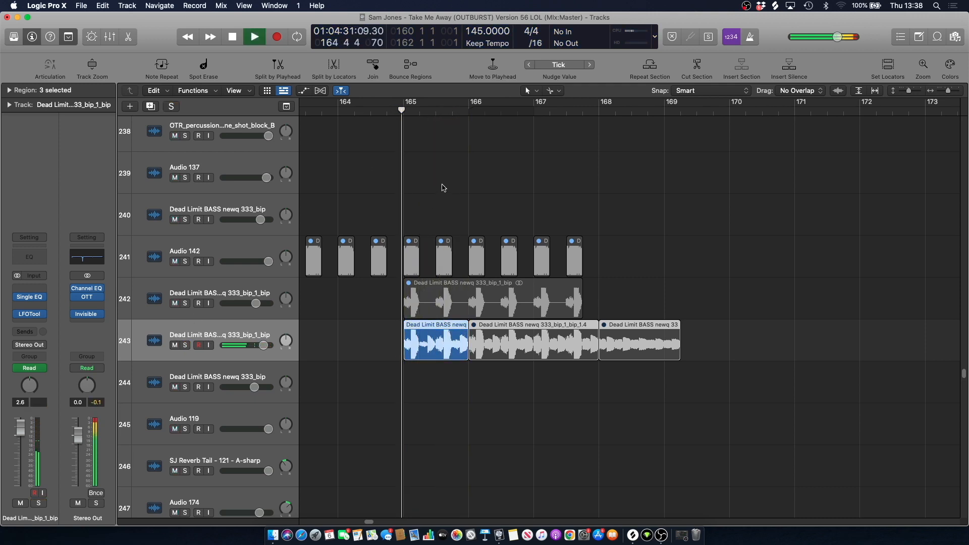
scroll(444, 186, up, 10)
scroll(444, 189, up, 10)
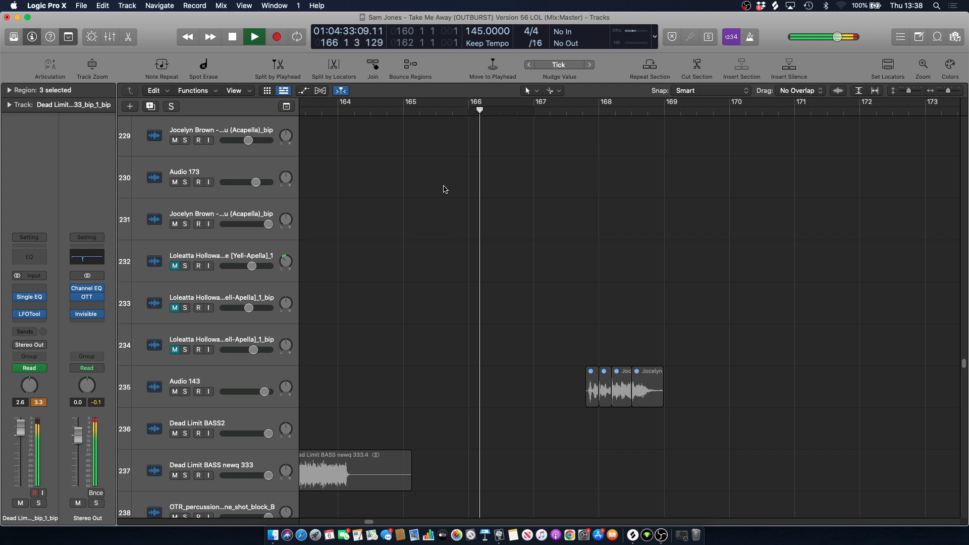
key(space)
Solo the bounced chord layer on track 313, play it into bar 167, clear the solo, and set the playhead to 165 4 1.
scroll(461, 227, down, 20)
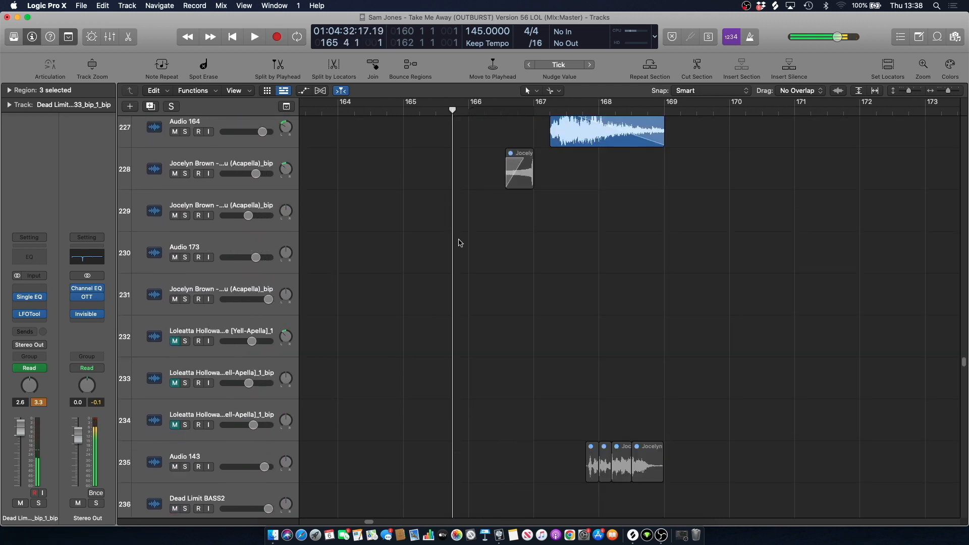
scroll(460, 243, down, 20)
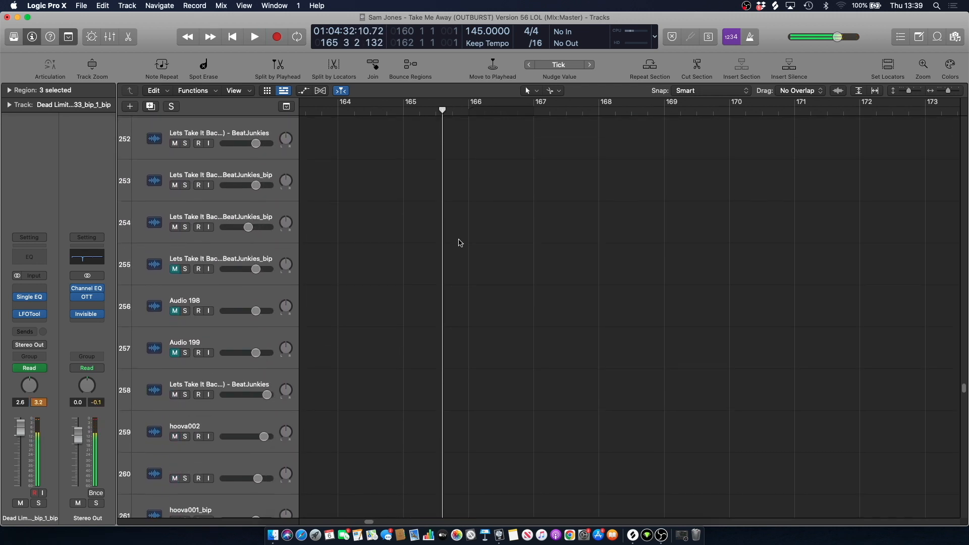
scroll(461, 243, down, 10)
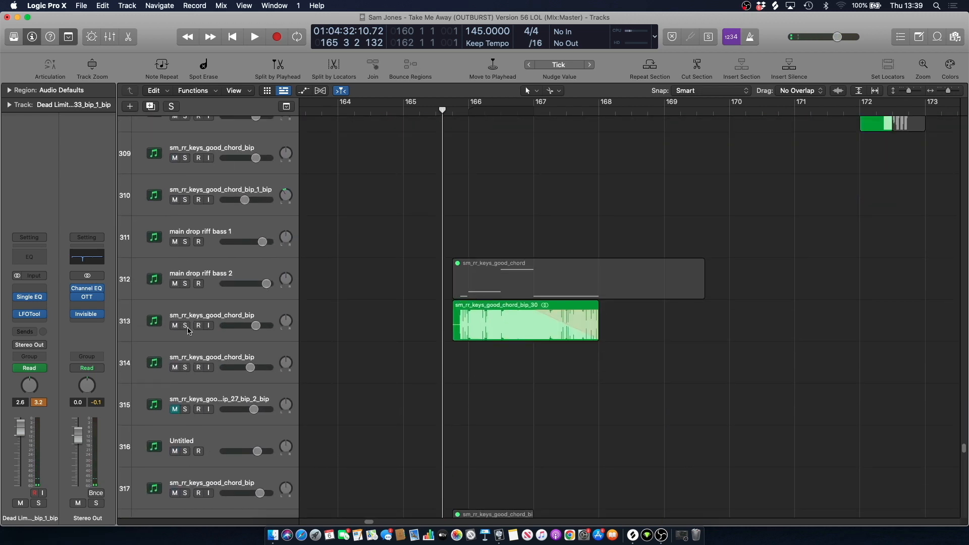
click(186, 326)
key(space)
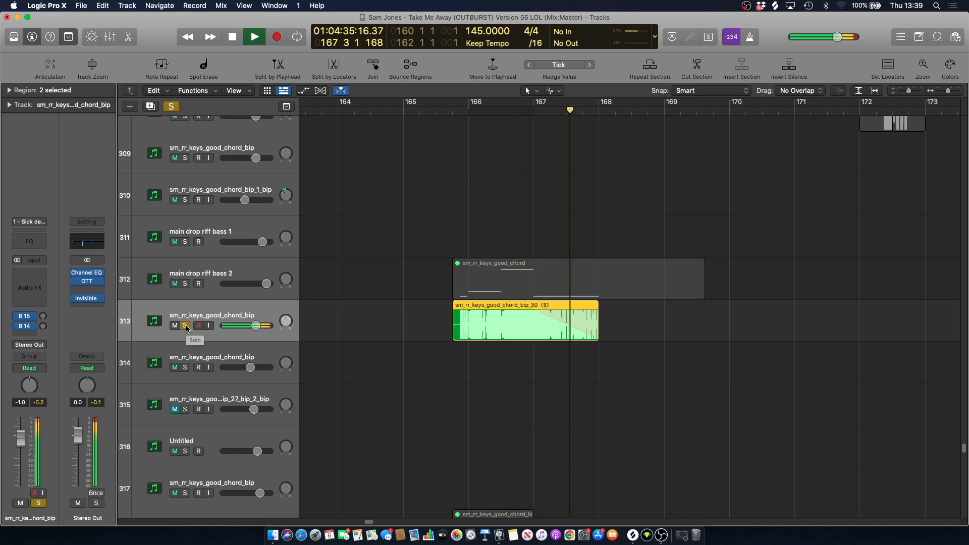
click(187, 326)
key(space)
click(457, 107)
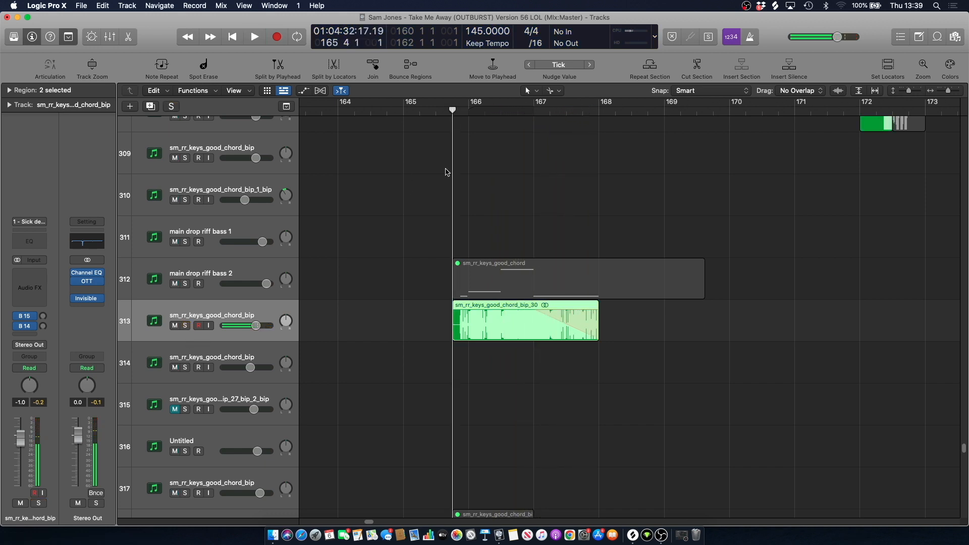
Solo the bounced chord layer on track 321, play it into bar 167, and move the playhead back to bar 166.
scroll(440, 202, down, 10)
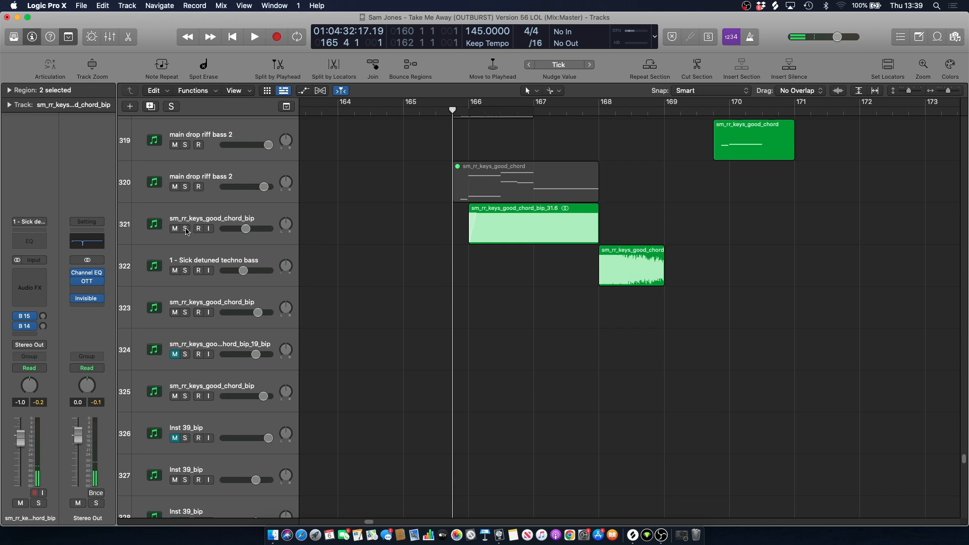
click(186, 229)
key(space)
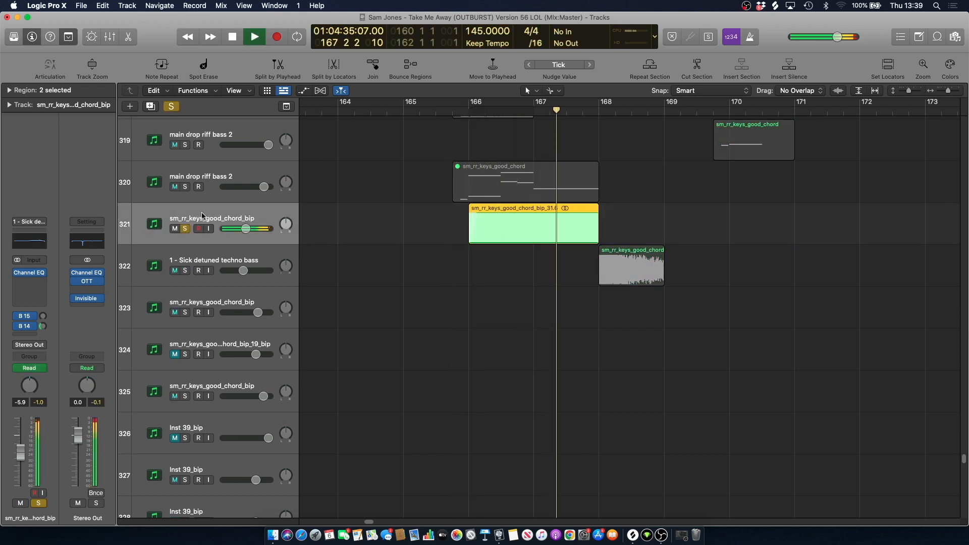
click(517, 109)
click(468, 109)
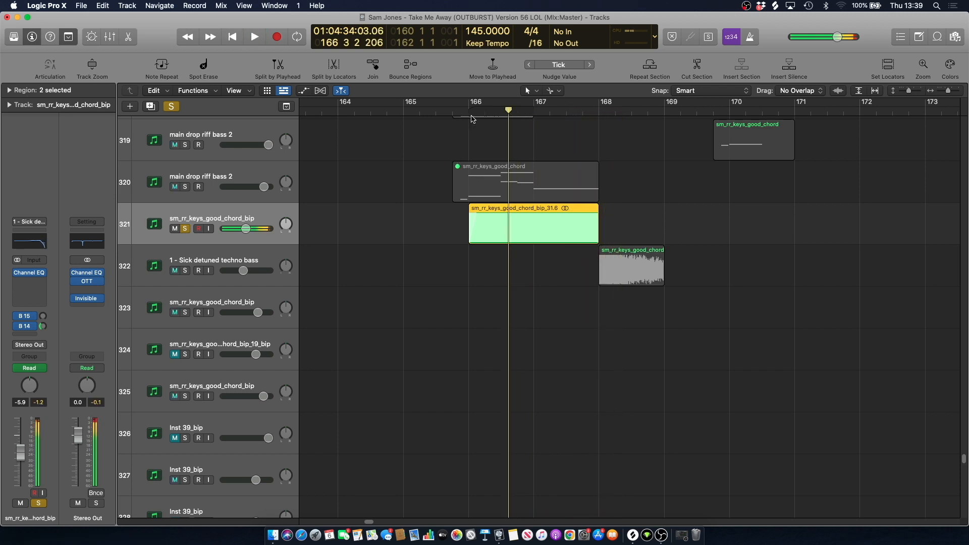
Add 1 - Sick detuned techno bass on track 322 to the solo, play both layers together, and clear both solos.
click(186, 271)
key(space)
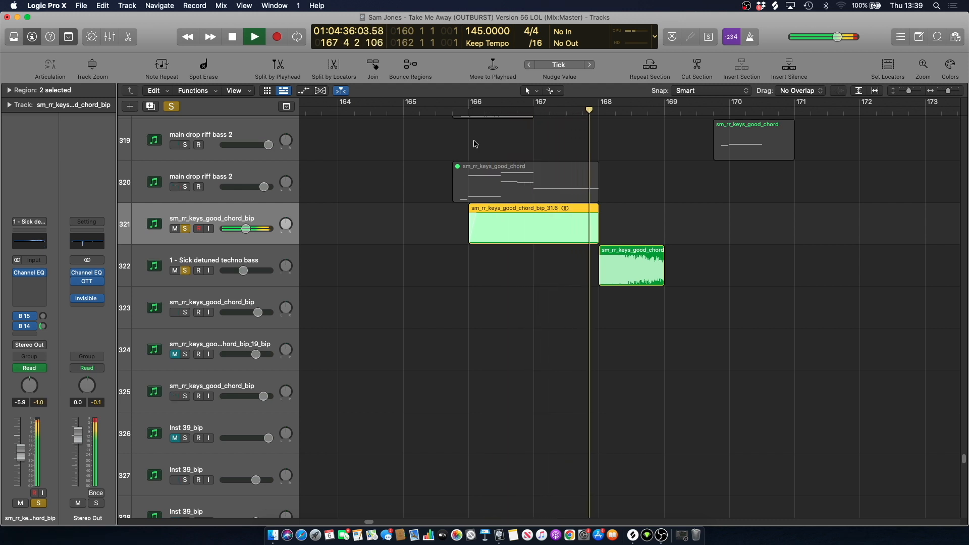
key(space)
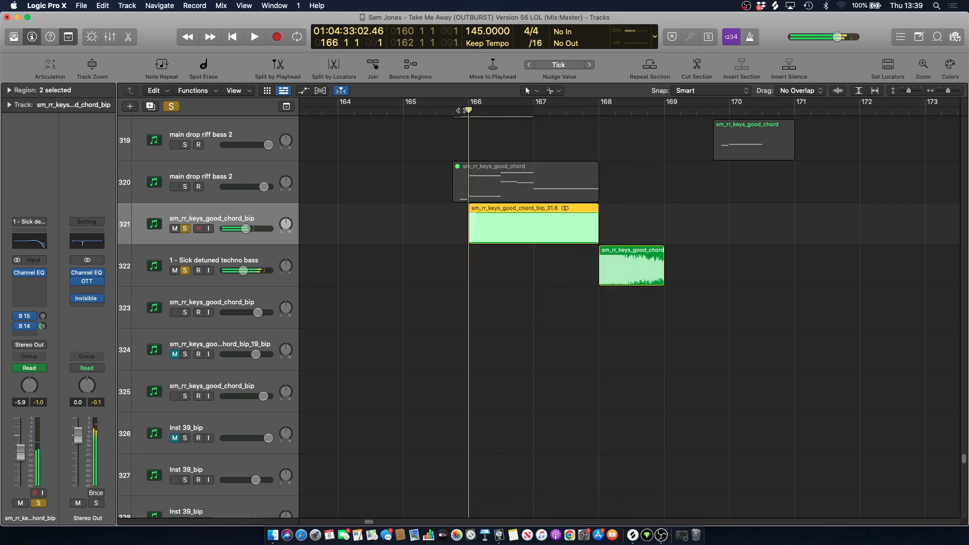
click(298, 165)
click(185, 229)
click(185, 271)
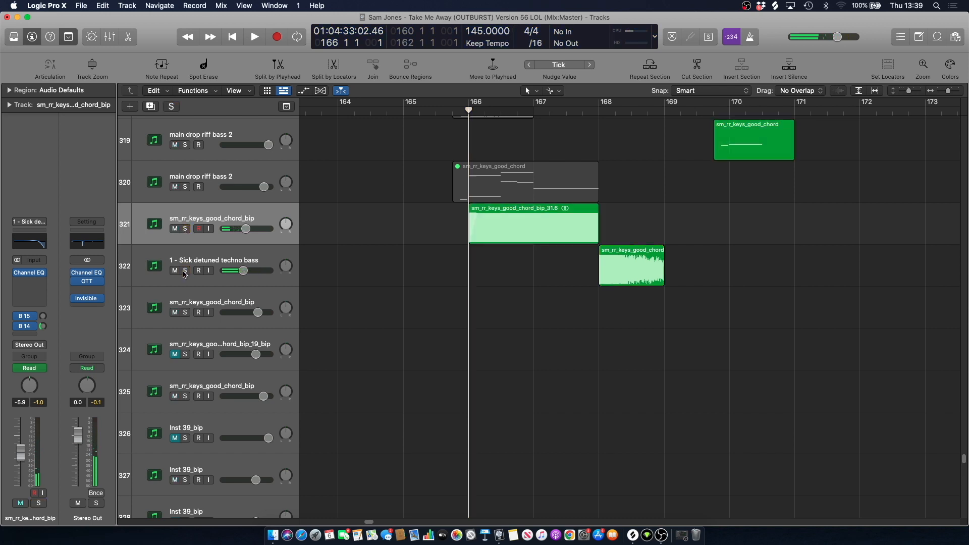
Unmute the MIDI region starting before bar 166 on main drop riff bass 2, track 320, and solo the track.
click(205, 171)
click(404, 183)
right_click(488, 188)
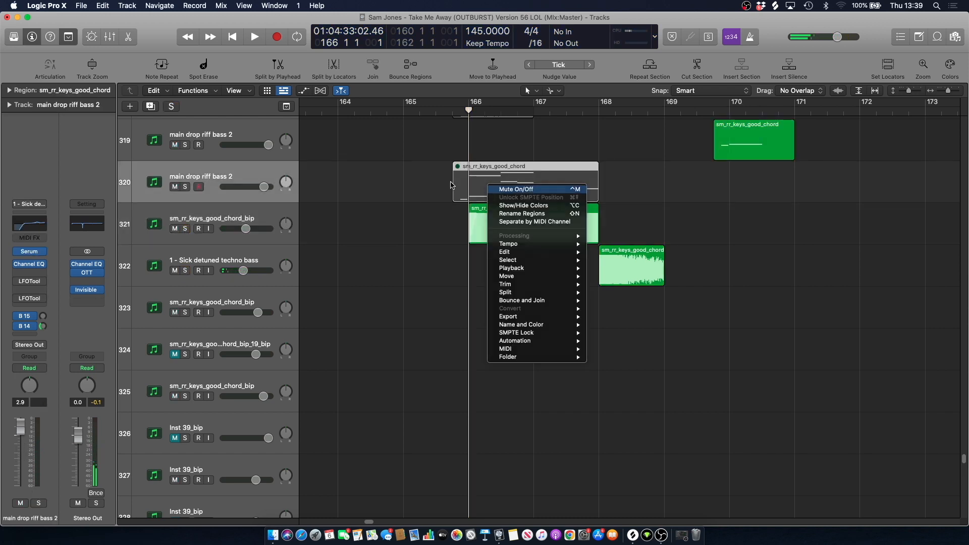
click(496, 189)
click(185, 186)
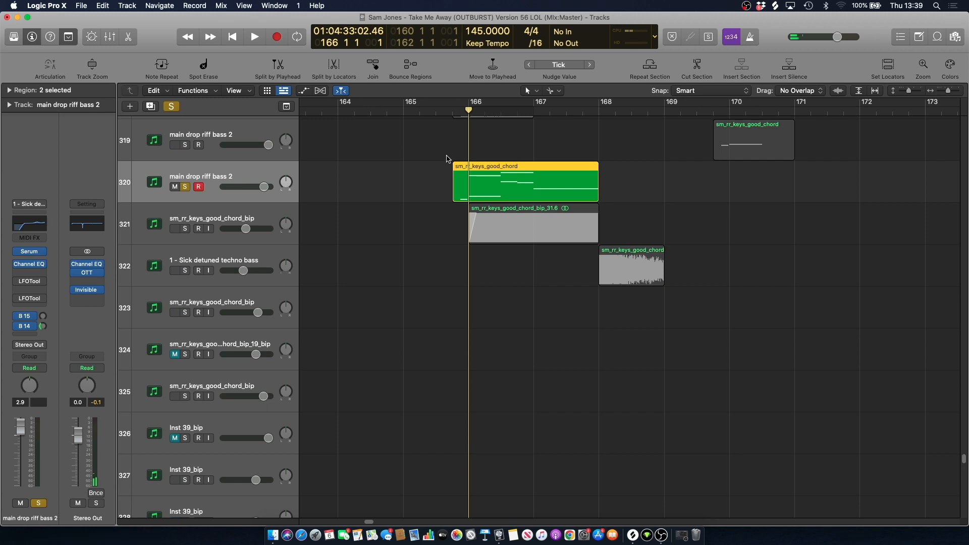
Examine the track 320 region's notes in the Piano Roll while playing it from bar 166.
double_click(471, 189)
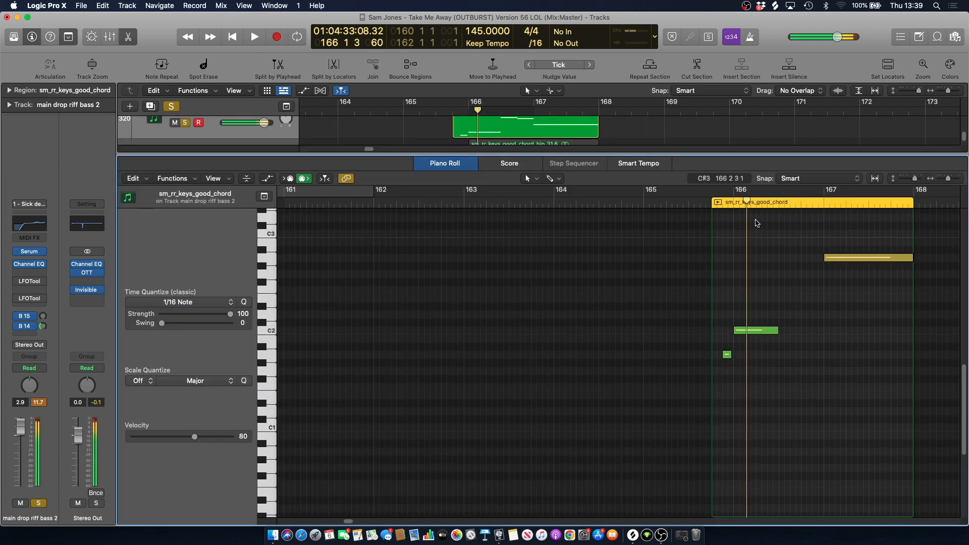
key(space)
scroll(705, 342, up, 8)
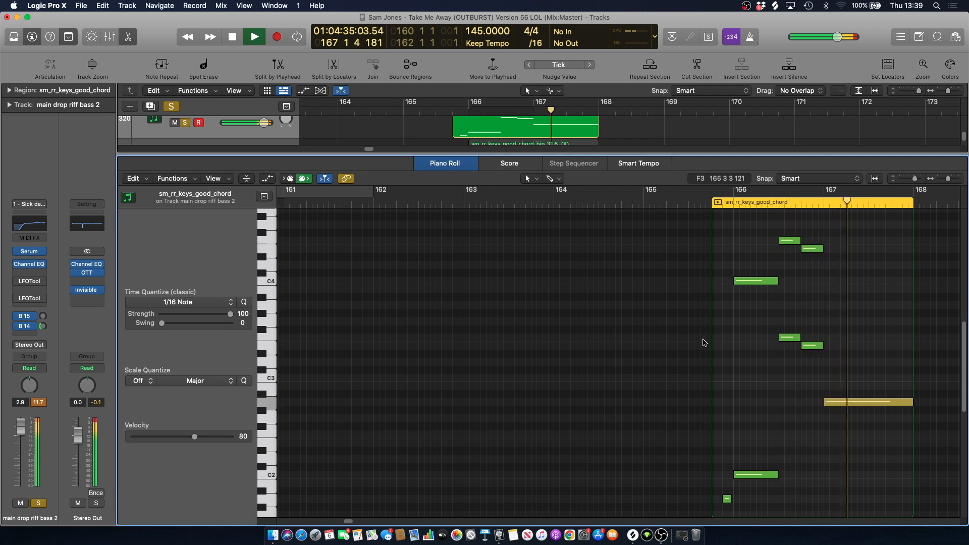
scroll(704, 343, up, 1)
scroll(705, 344, up, 8)
scroll(470, 336, down, 15)
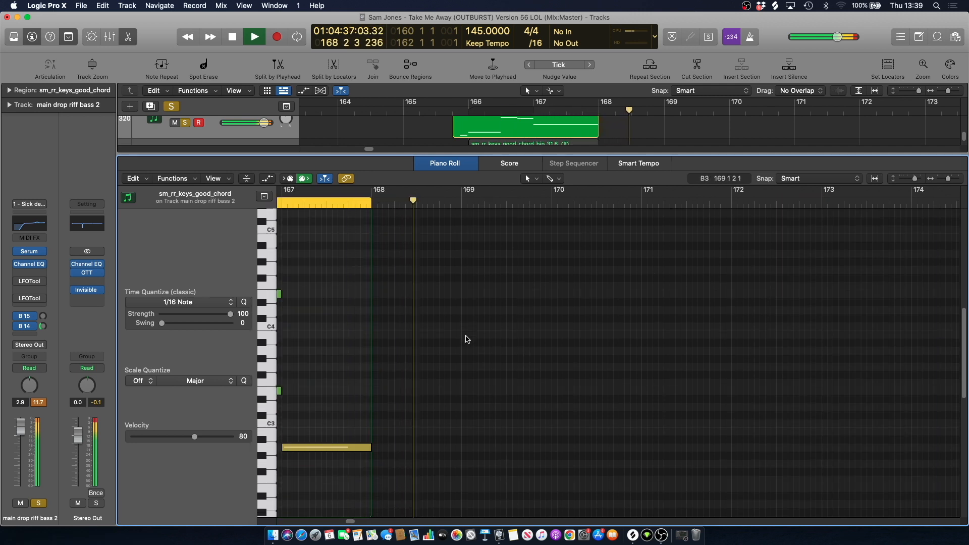
Stop playback, close the Piano Roll, and clear the solo and mute main drop riff bass 2 on track 320.
key(space)
key(p)
scroll(392, 167, up, 10)
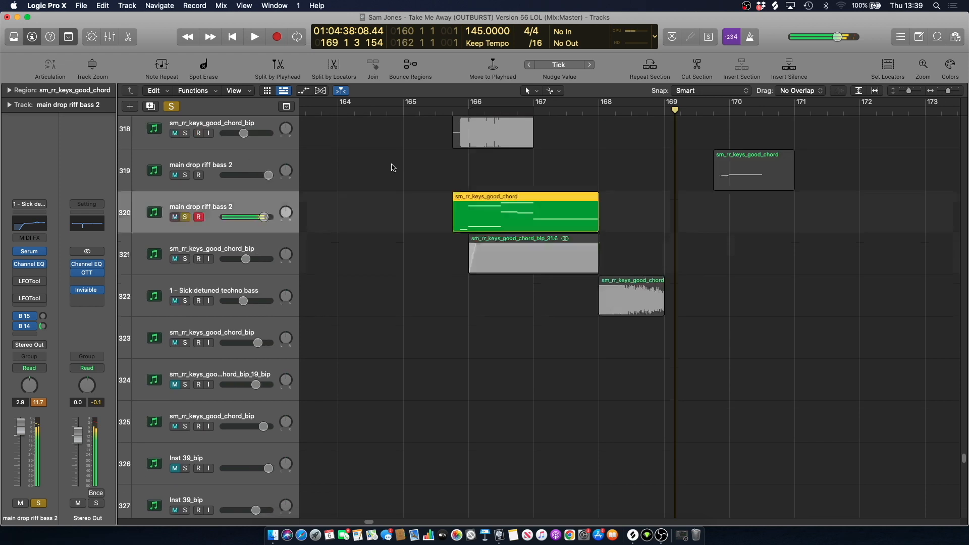
click(306, 317)
click(185, 317)
click(175, 317)
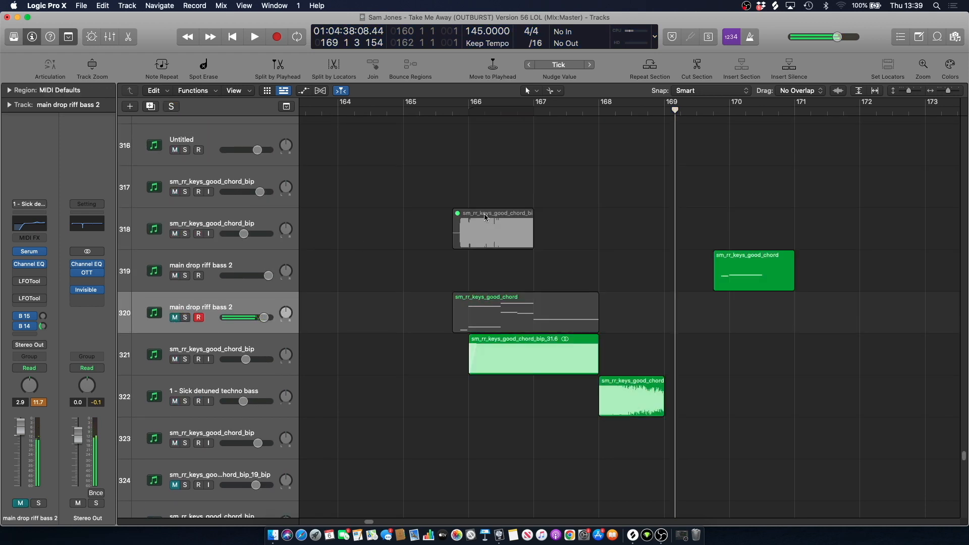
Play the full mix from late in bar 167 into bar 170 and return the playhead to 168 1 1.
click(581, 110)
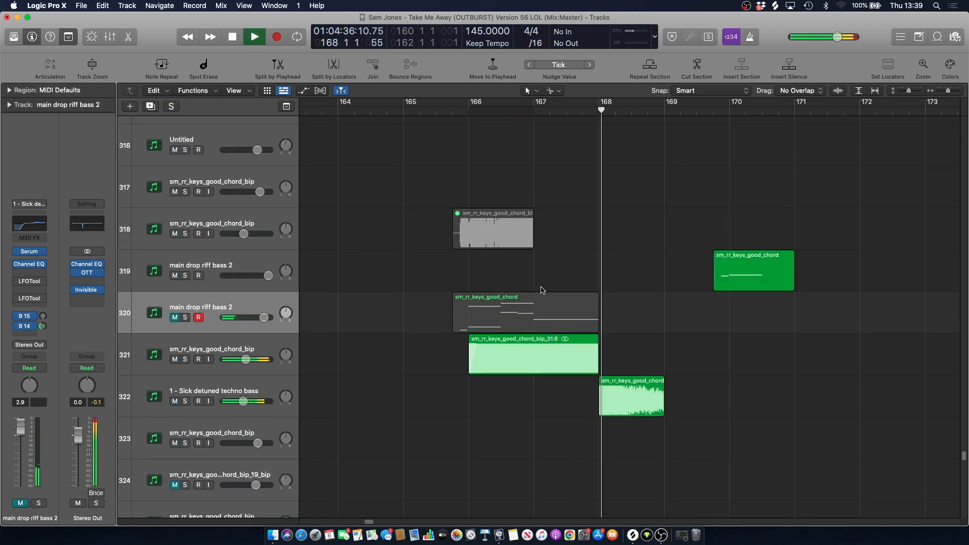
scroll(440, 339, right, 5)
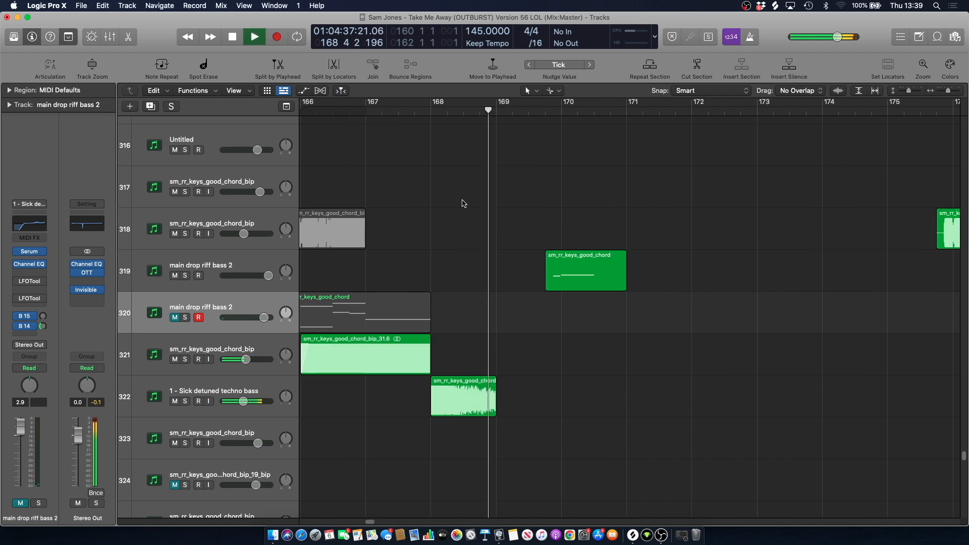
scroll(463, 166, down, 3)
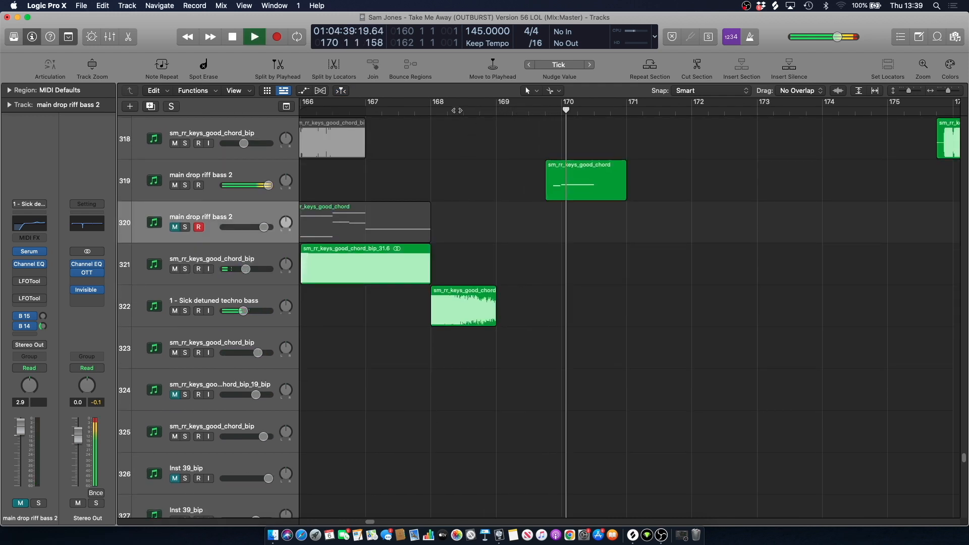
key(space)
Solo clap hit fx and Audio 100 on tracks 337 and 338, play the hits before bar 169, and clear both solos.
scroll(474, 202, down, 10)
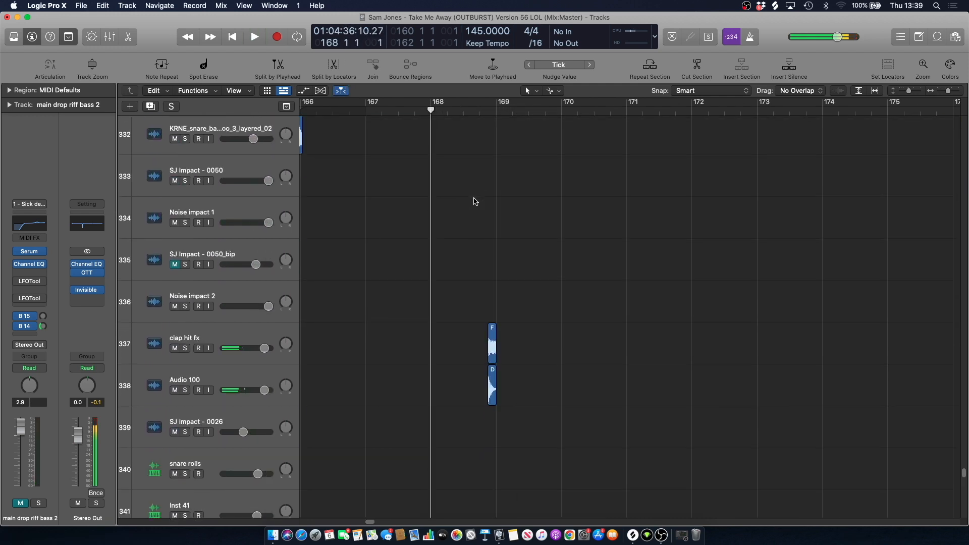
scroll(474, 201, up, 2)
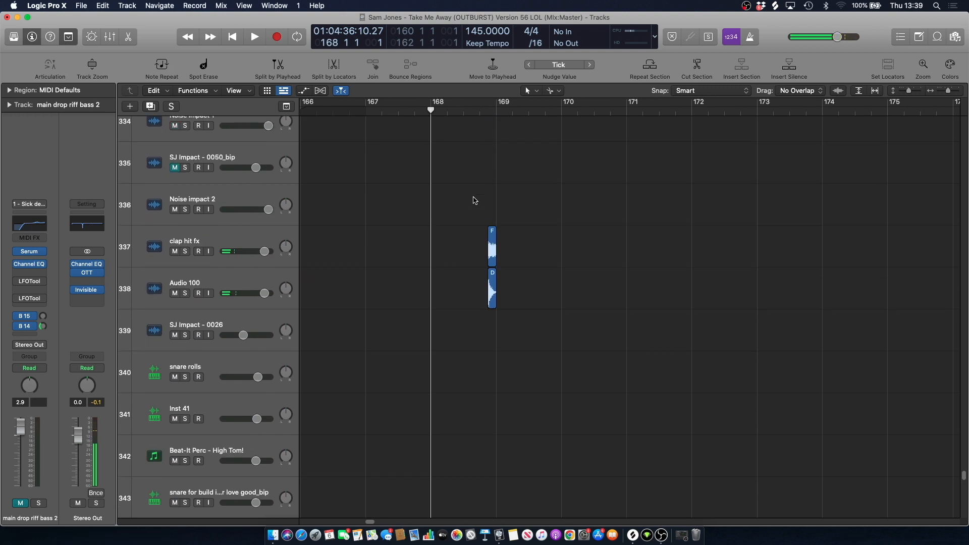
click(188, 248)
click(185, 259)
click(184, 301)
key(space)
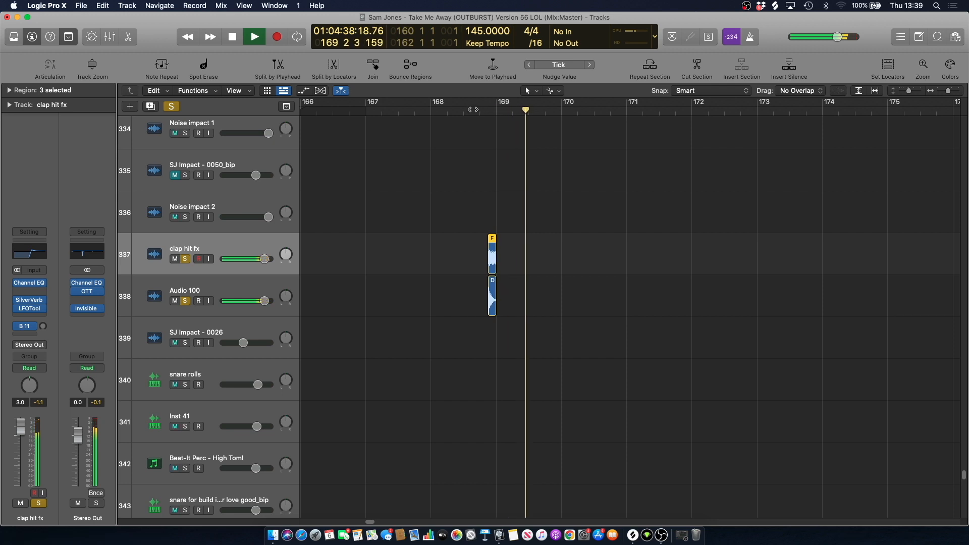
key(space)
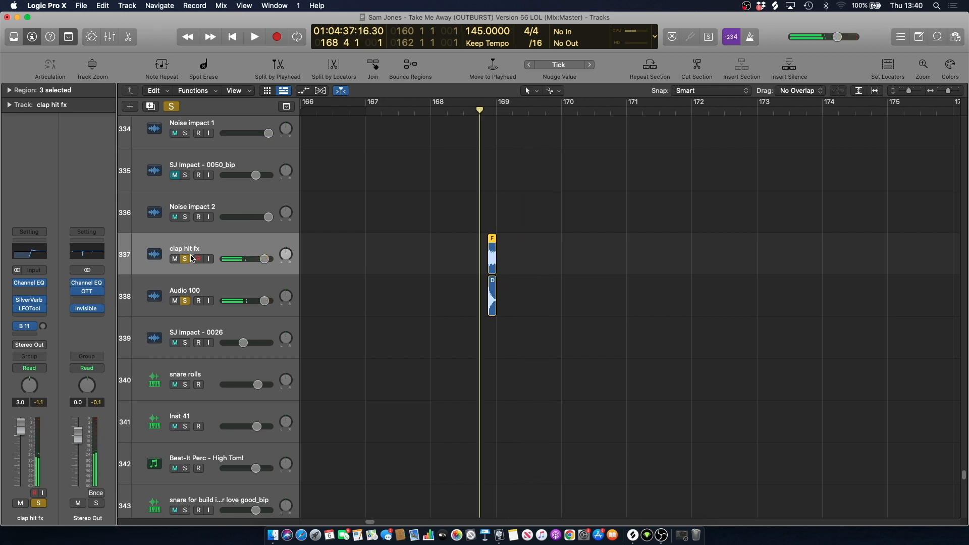
click(186, 301)
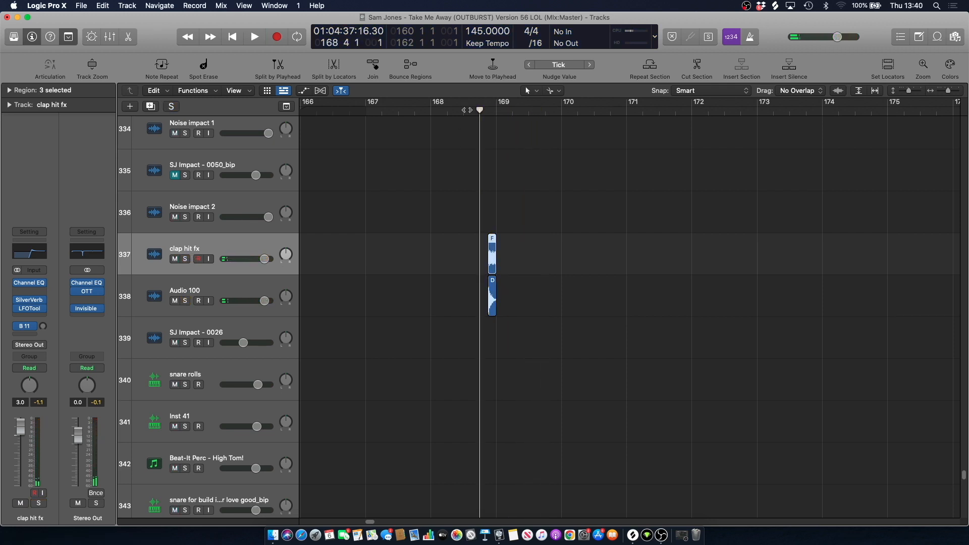
Set a cycle range from bar 169 to bar 172.
scroll(489, 143, up, 15)
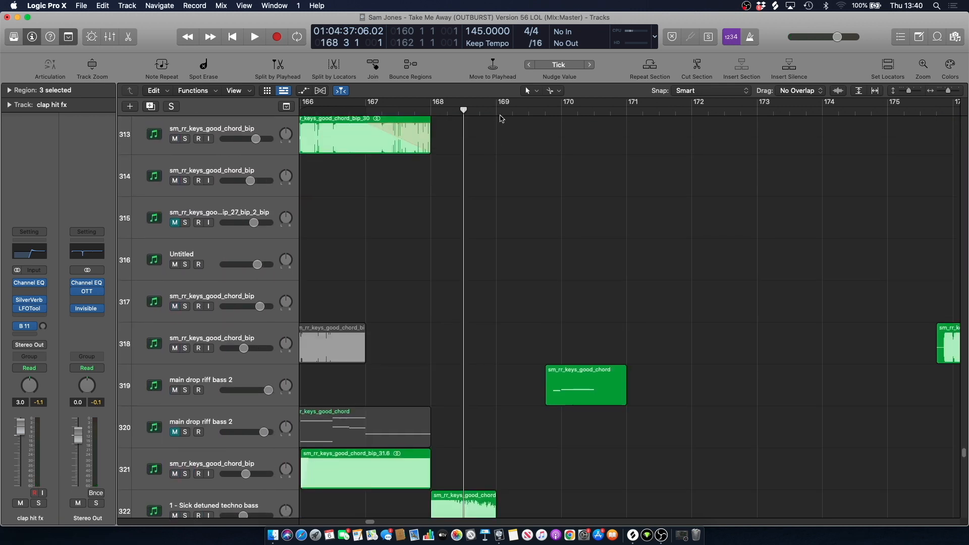
drag(497, 99, 693, 103)
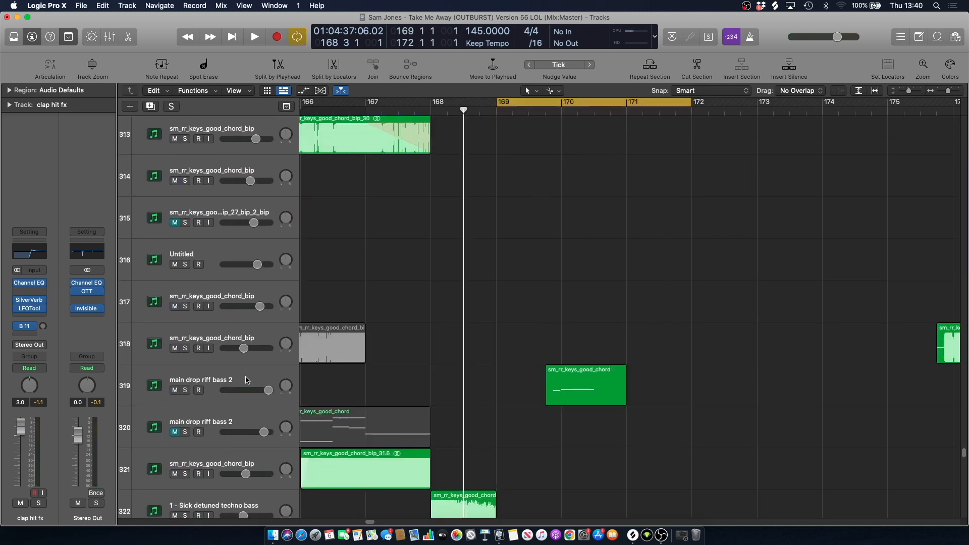
Solo main drop riff bass 2 on track 319, play it within the cycle range, then clear the solo and turn the cycle off.
click(200, 387)
click(185, 390)
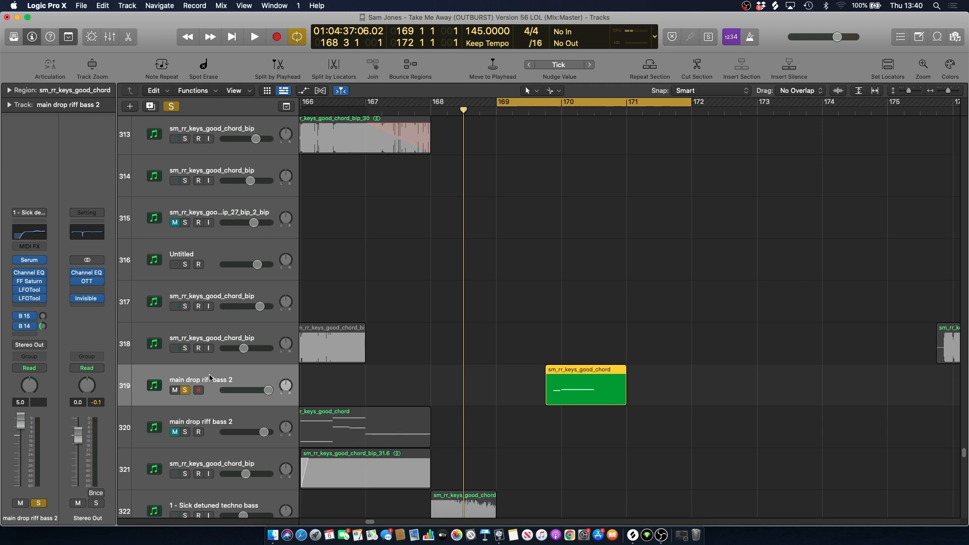
click(457, 220)
key(space)
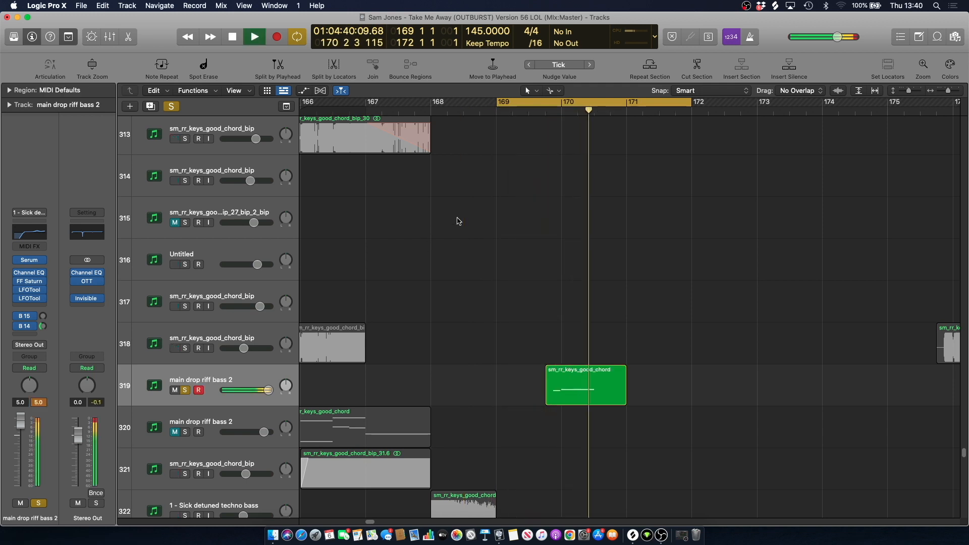
click(186, 390)
click(196, 383)
click(540, 99)
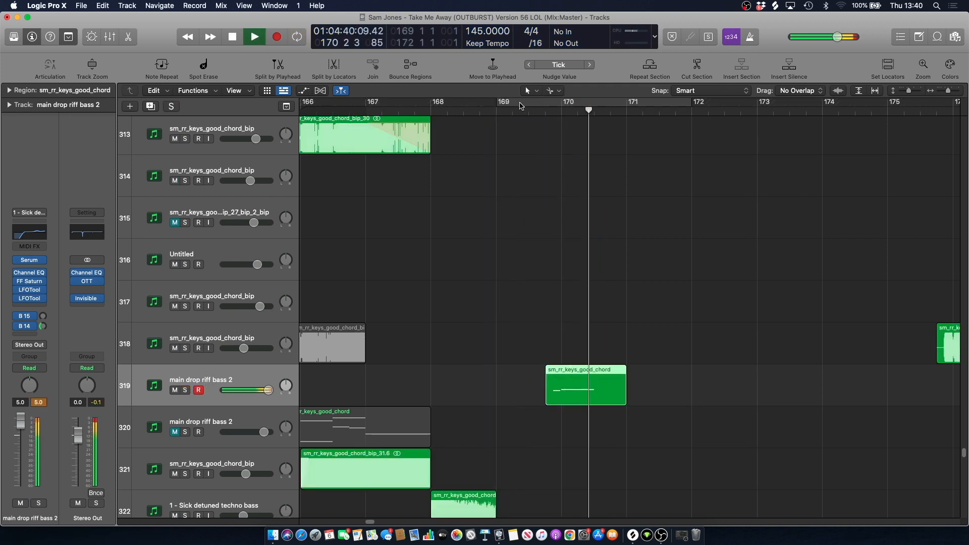
key(space)
Solo sj bass - detuned reese ting on track 195 and play it from bar 169.
scroll(537, 203, down, 2)
scroll(537, 203, down, 20)
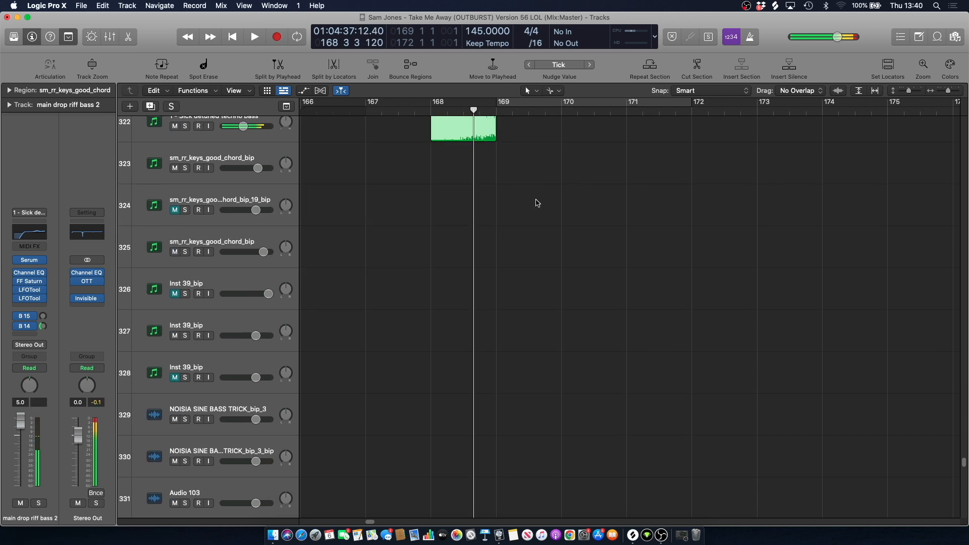
scroll(537, 203, down, 10)
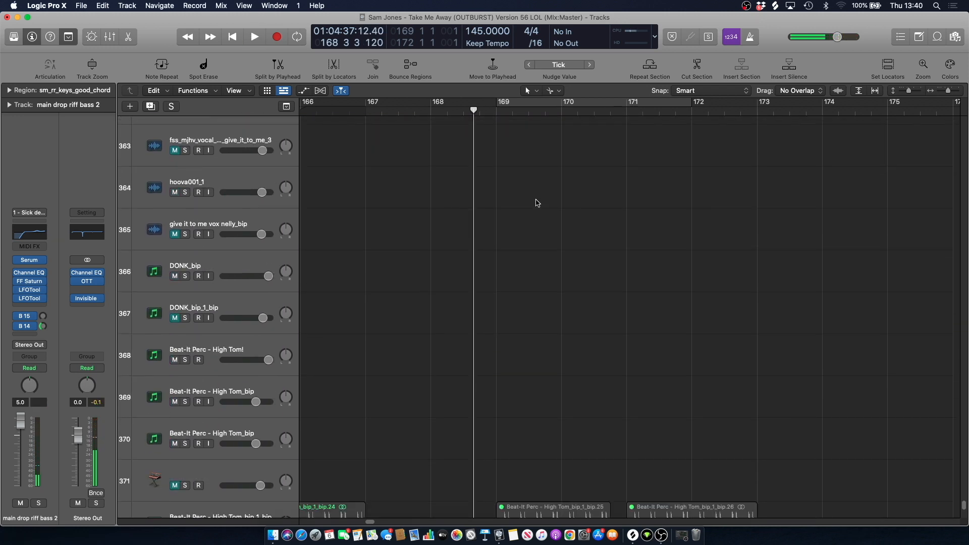
scroll(537, 201, up, 10)
scroll(540, 207, up, 2)
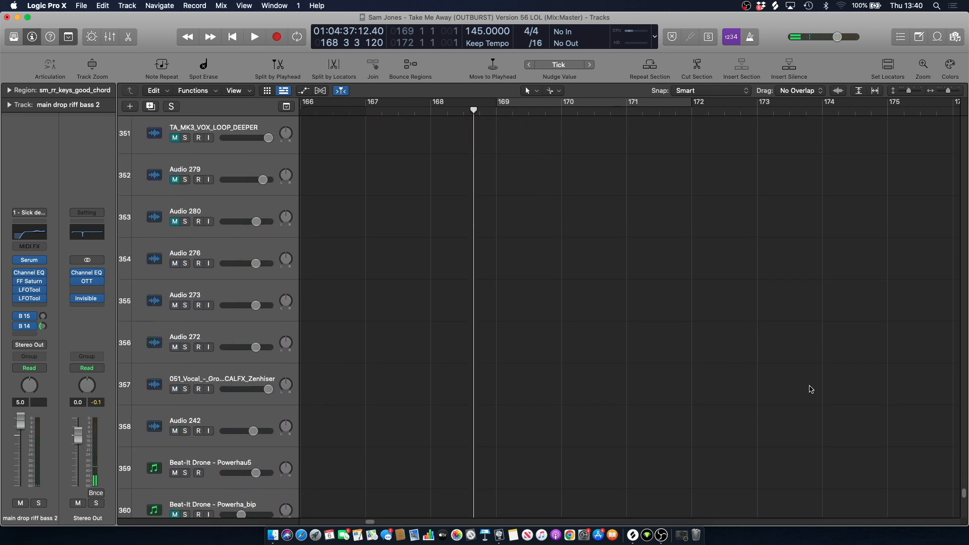
drag(965, 503, 937, 324)
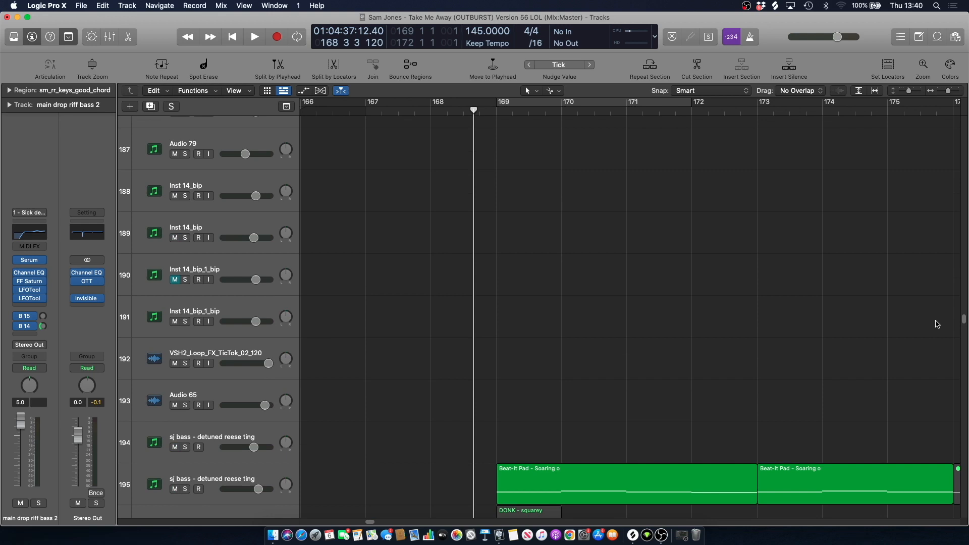
scroll(613, 358, down, 3)
click(504, 272)
click(210, 350)
click(185, 364)
key(space)
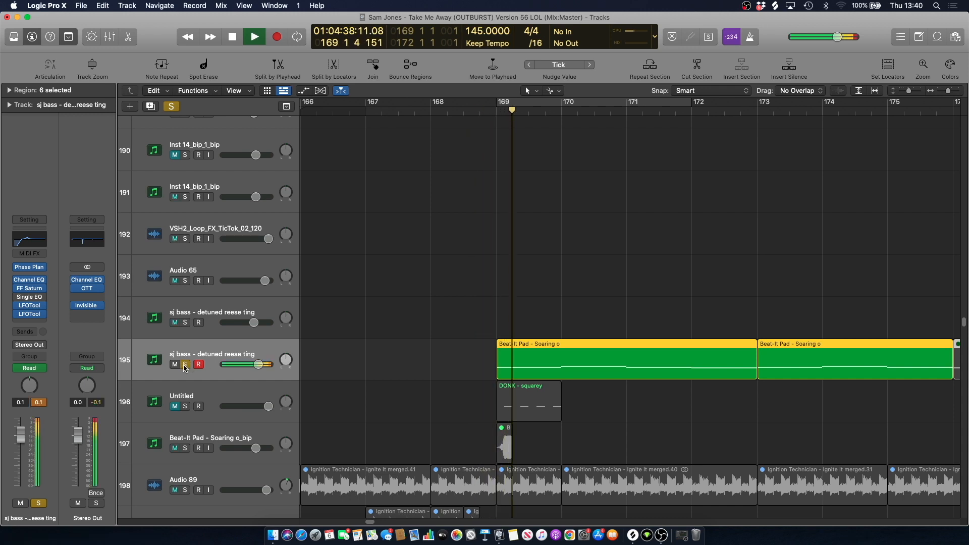
Clear the solo, mute sj bass - detuned reese ting on track 195, and play the mix without it into bar 170.
click(185, 364)
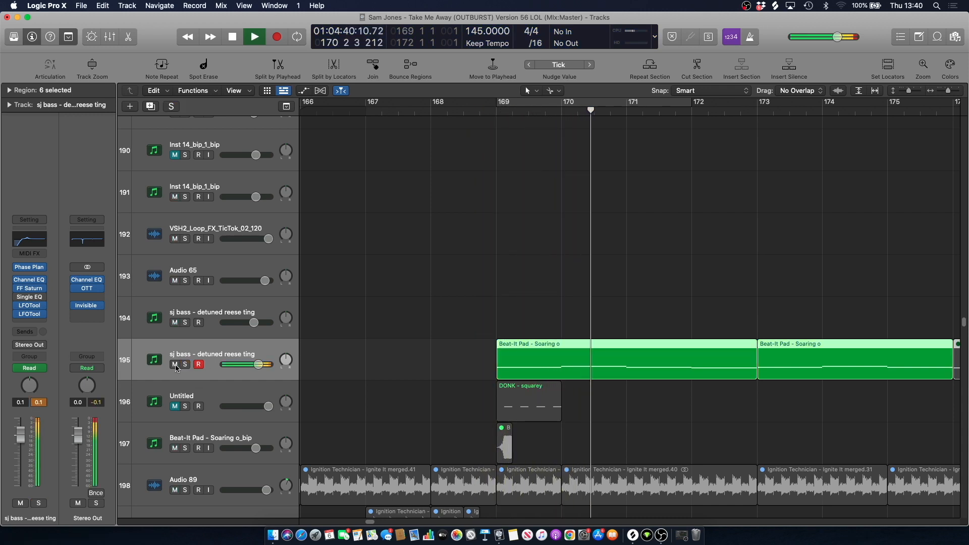
click(174, 365)
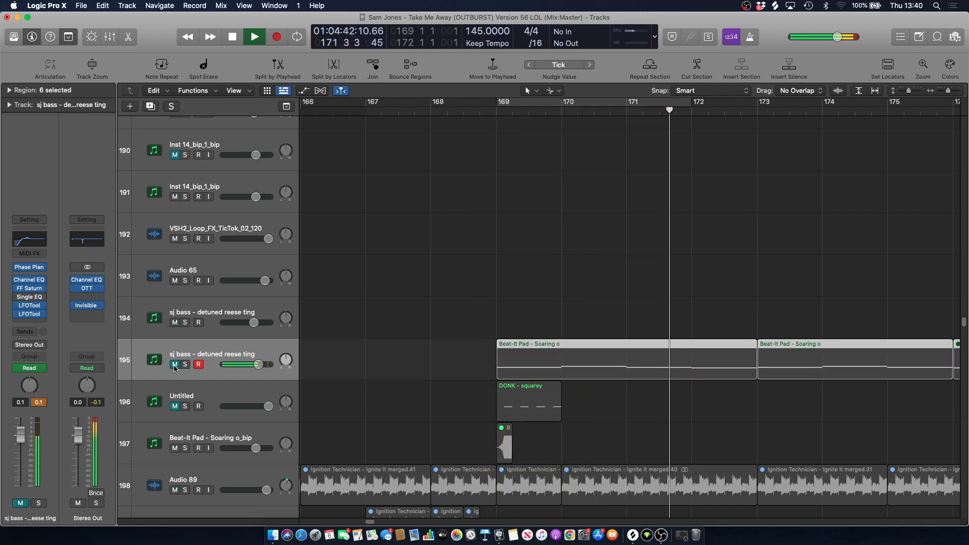
key(space)
click(342, 273)
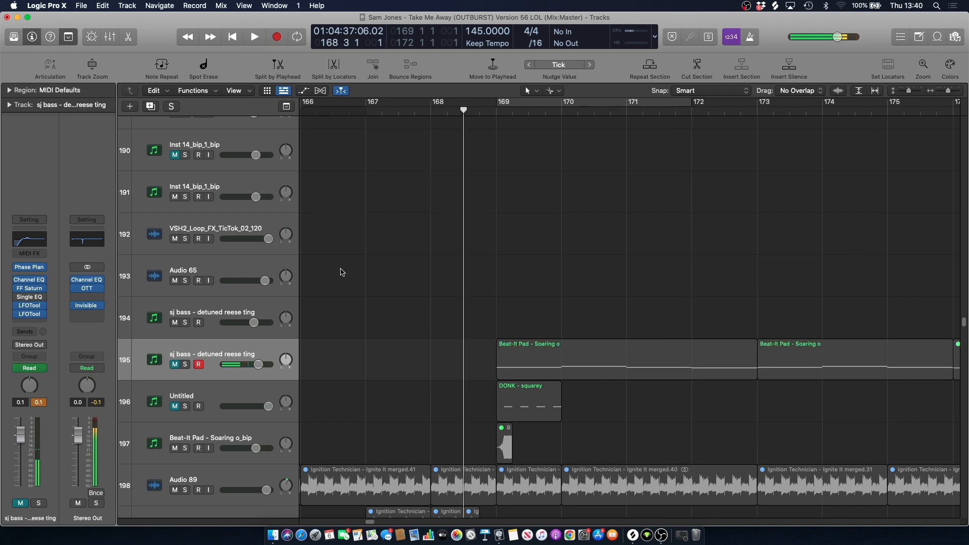
click(214, 339)
key(space)
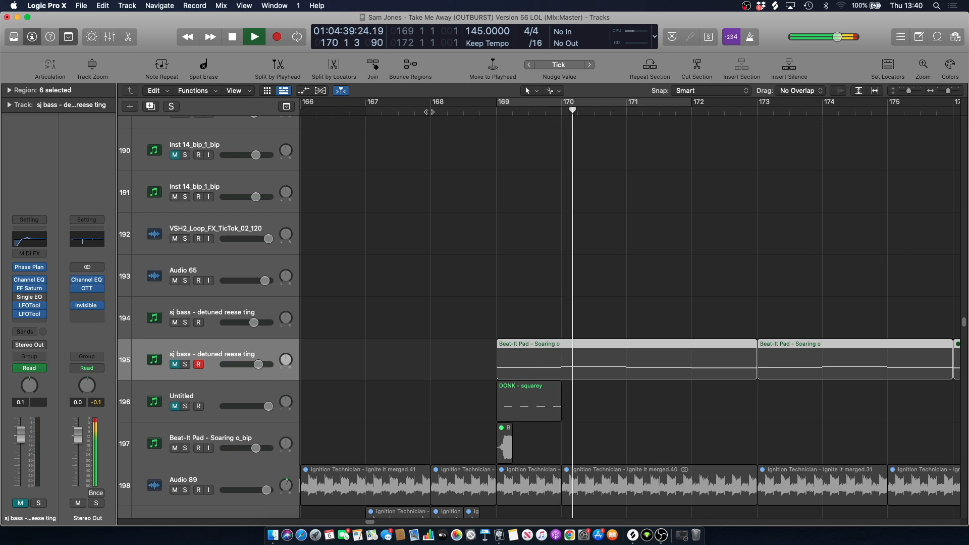
key(space)
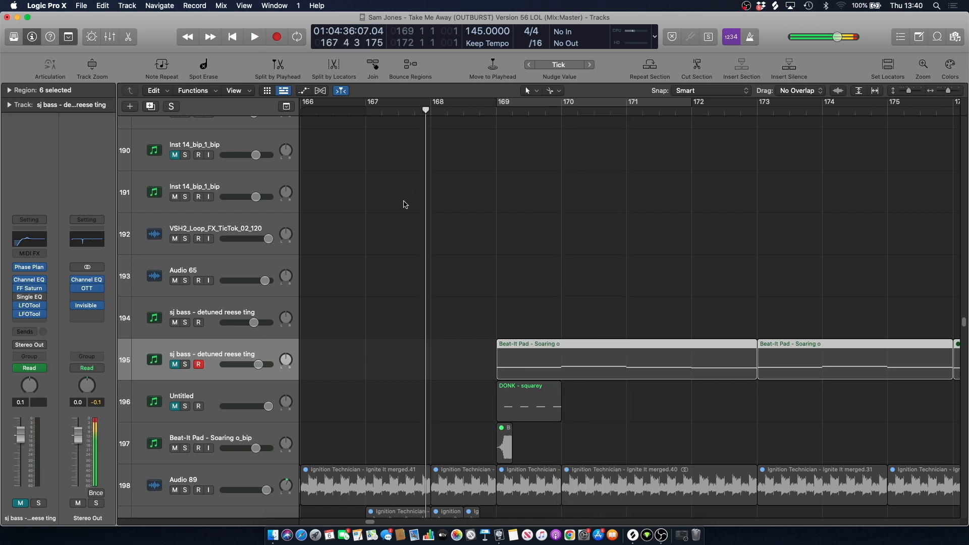
Unmute sj bass - detuned reese ting on track 195 and play the full mix from 168 3 1 to the end of bar 171.
key(super+shift+a)
click(182, 364)
key(super+z)
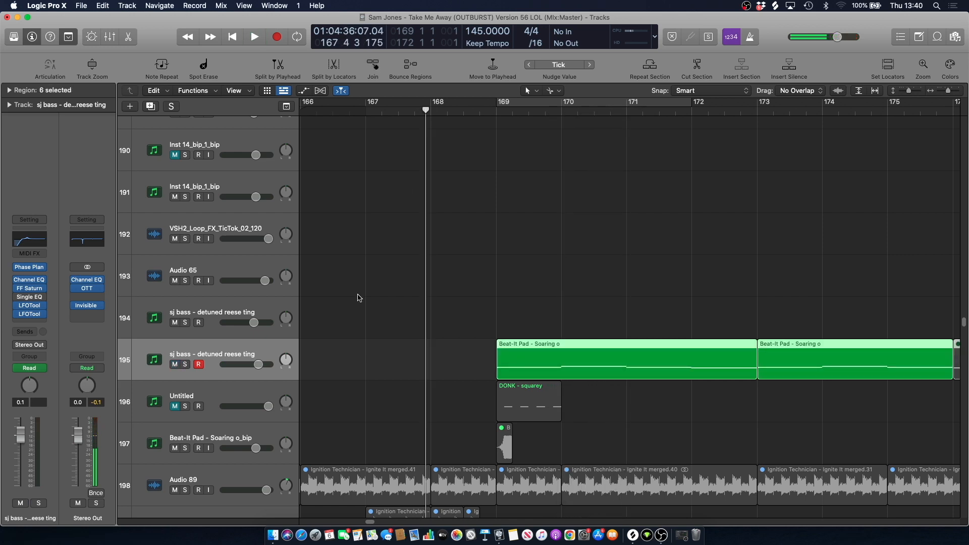
key(super+shift+a)
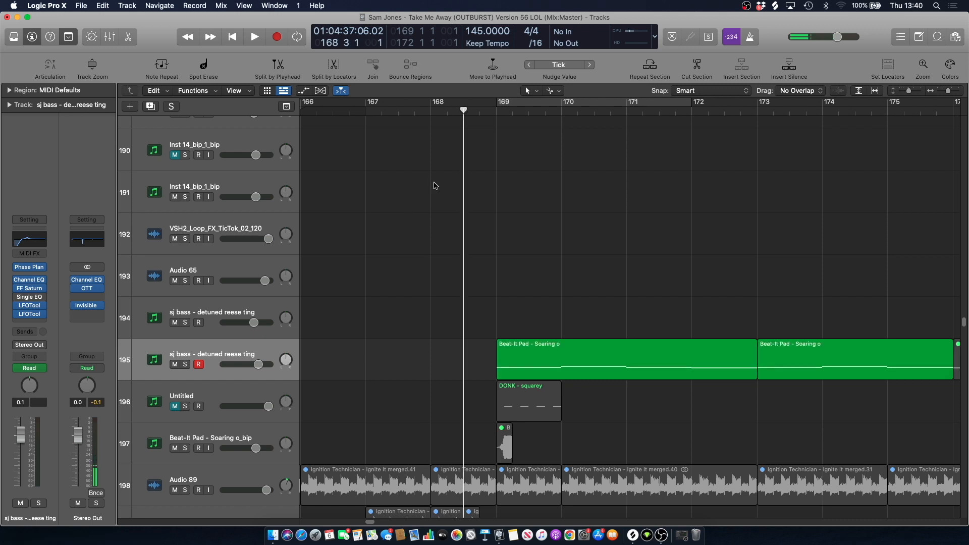
key(space)
scroll(435, 183, down, 5)
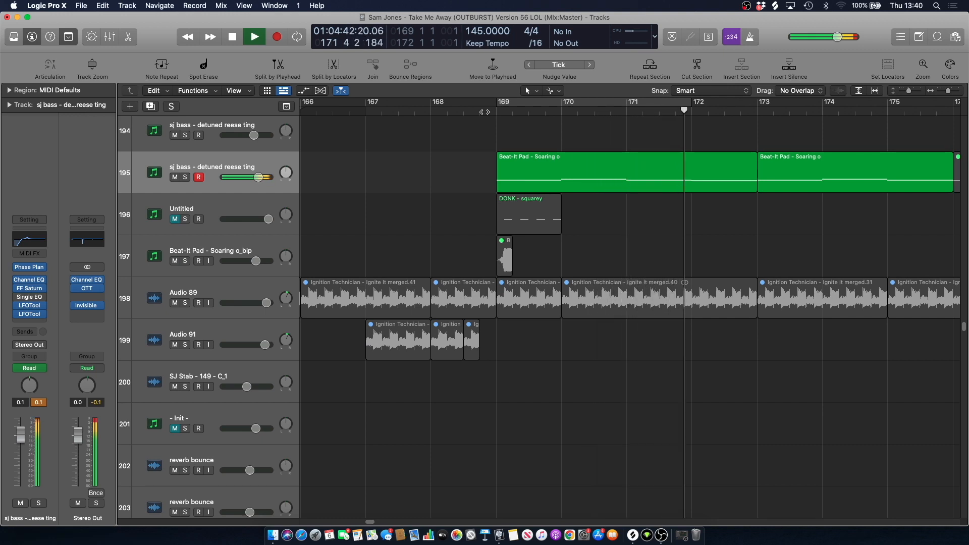
key(space)
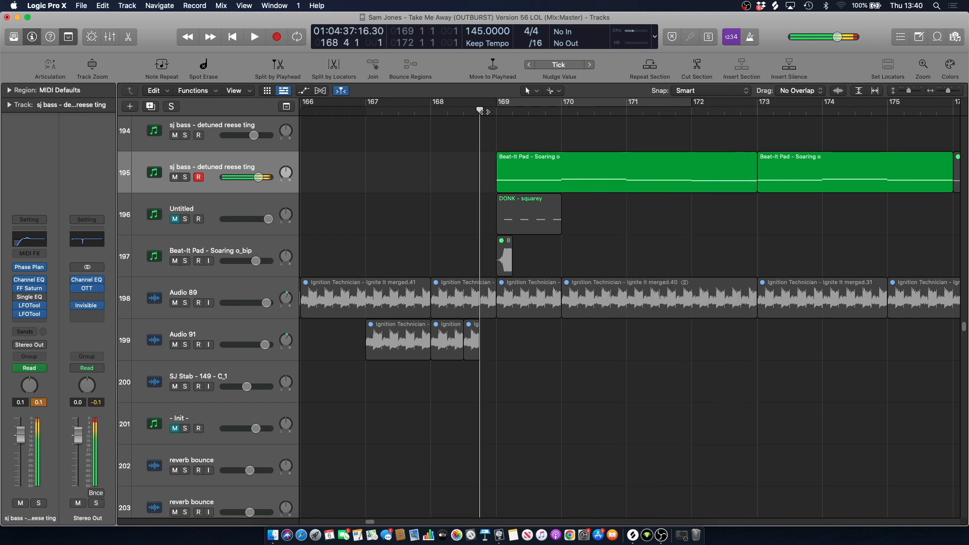
Solo main drop riff bass 1 and - Init - on tracks 305 and 307, and play them in a cycle from bar 169 to 173.
scroll(476, 184, down, 20)
scroll(476, 184, down, 20)
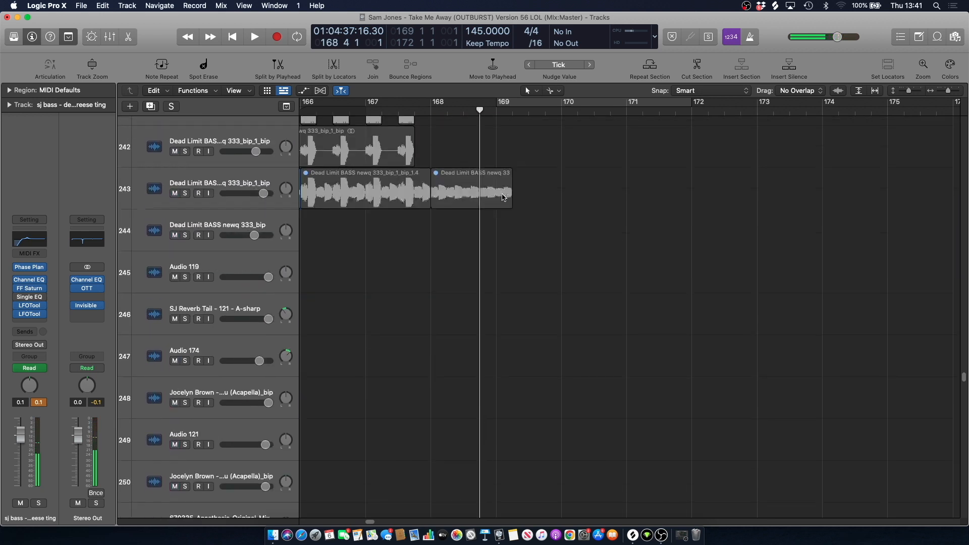
scroll(503, 198, down, 8)
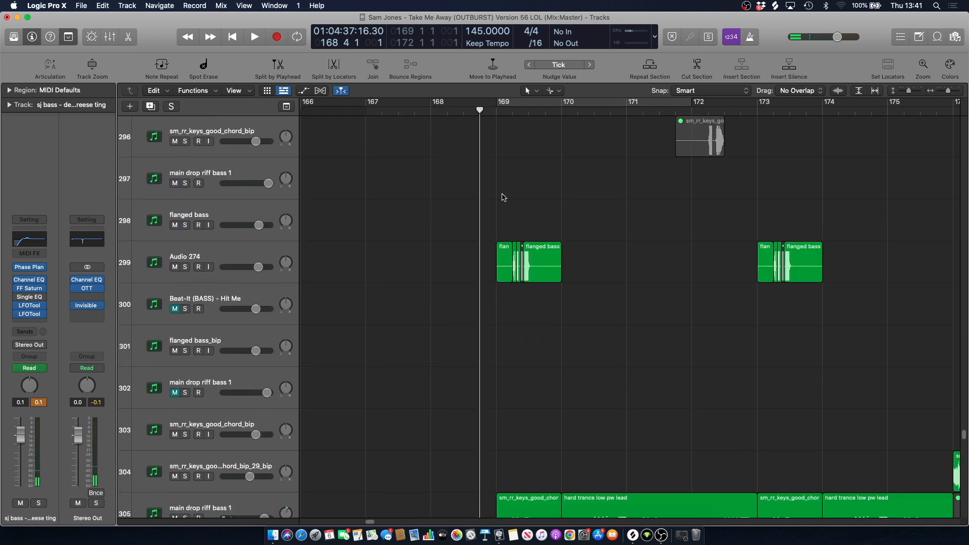
click(231, 255)
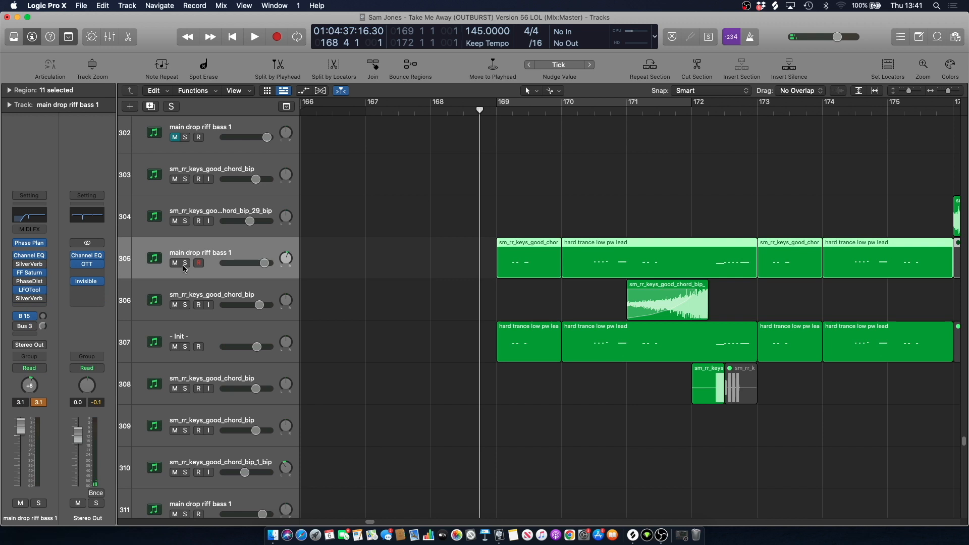
key(s)
click(518, 104)
drag(696, 107, 757, 106)
key(space)
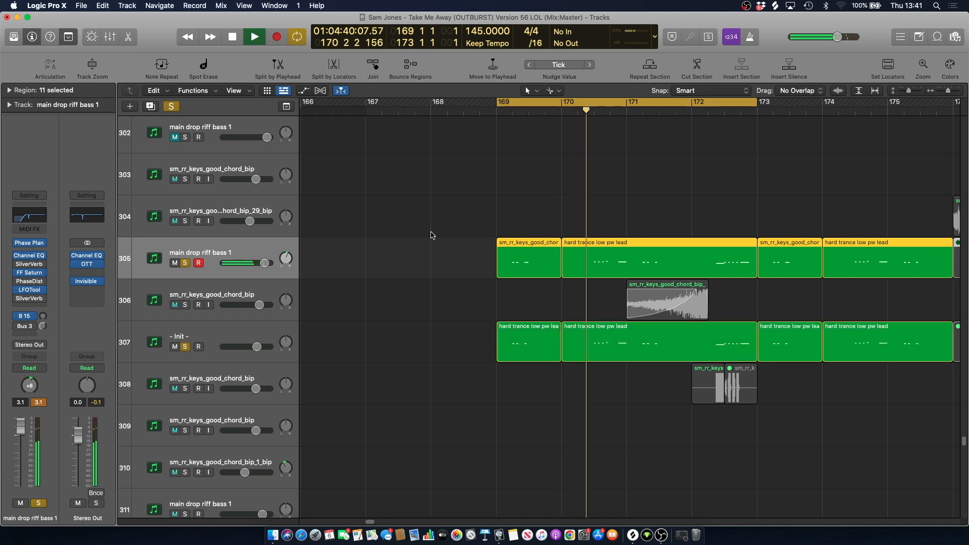
click(469, 181)
drag(369, 521, 371, 523)
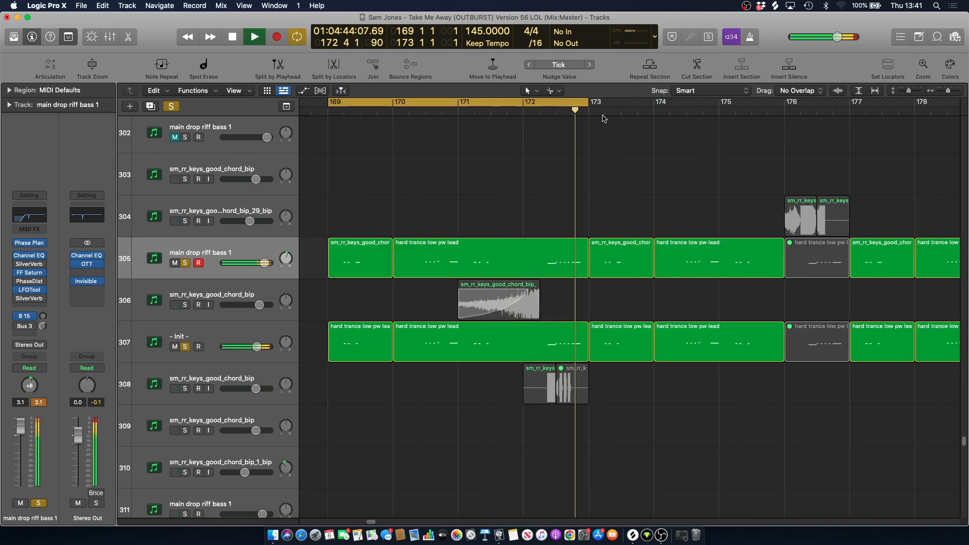
Extend the cycle range to bar 177 and restart playback of the two soloed riff tracks from bar 169.
key(space)
drag(603, 119, 860, 173)
key(space)
scroll(374, 217, down, 3)
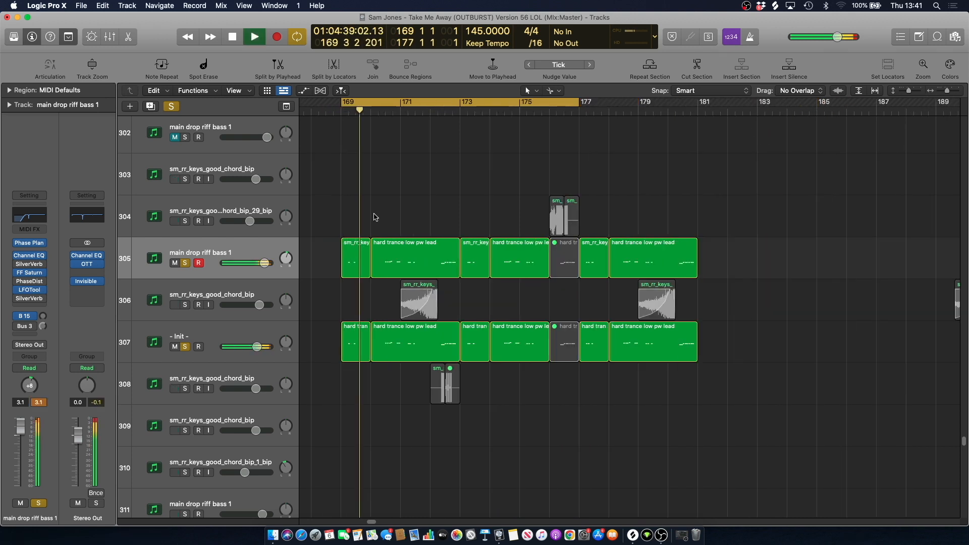
Clear the solo on - Init -, inspect the Phase Plant patch on main drop riff bass 1 during playback, and close its window.
click(184, 347)
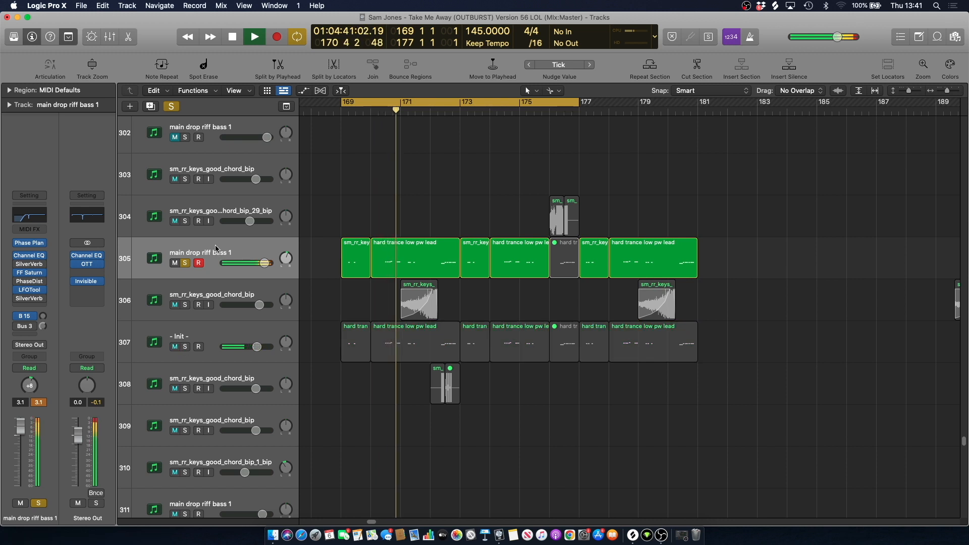
click(142, 270)
click(32, 247)
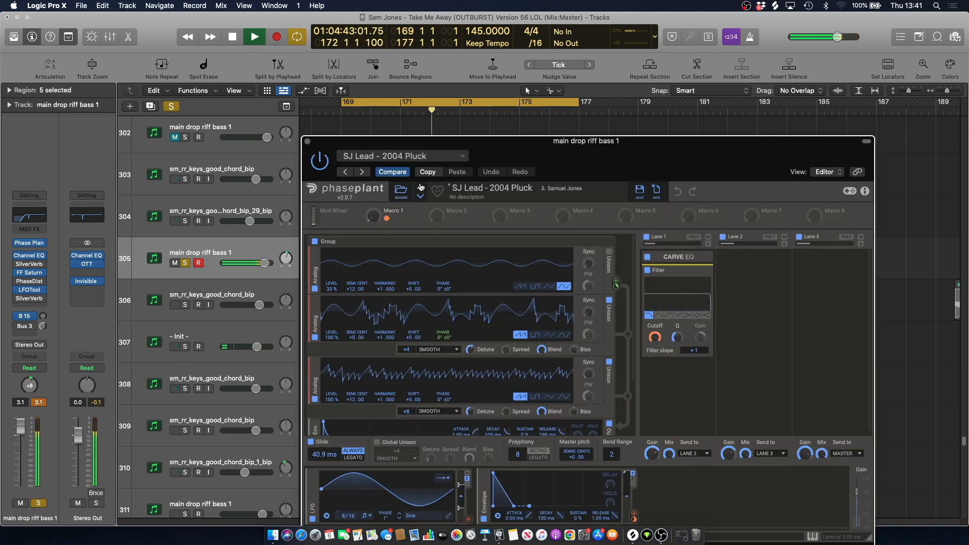
key(space)
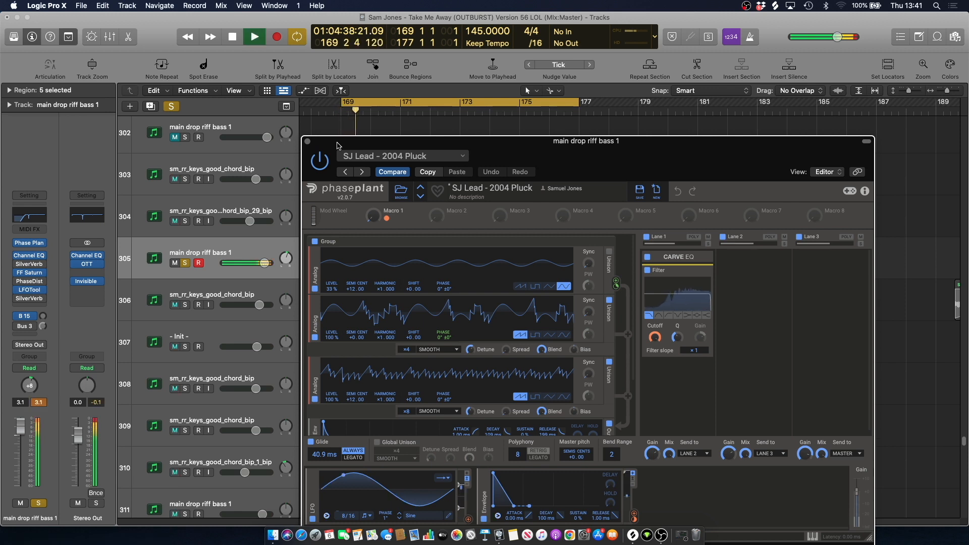
click(307, 141)
click(362, 149)
Stop playback, switch the solo from track 305 to - Init - on track 307, and view its Serum patch before closing it.
key(space)
click(185, 263)
click(188, 347)
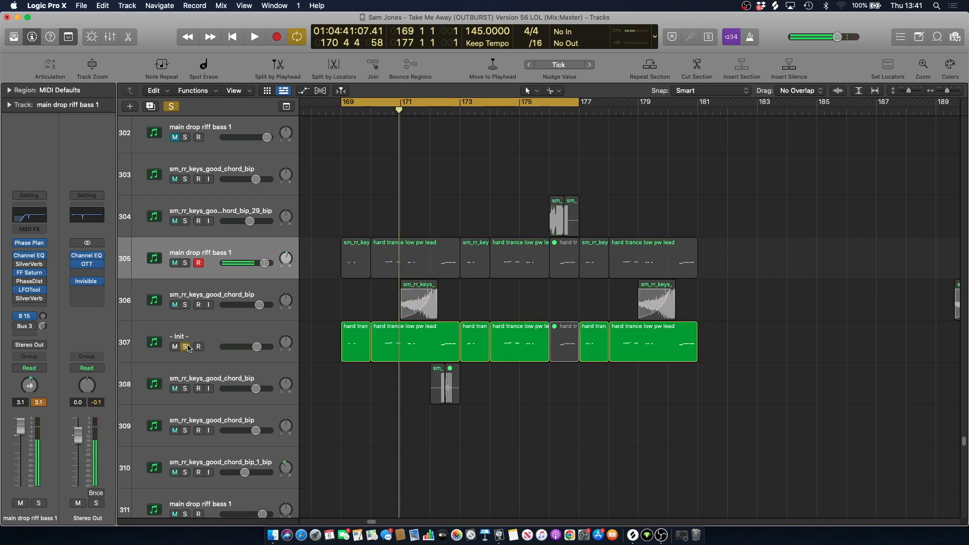
click(194, 339)
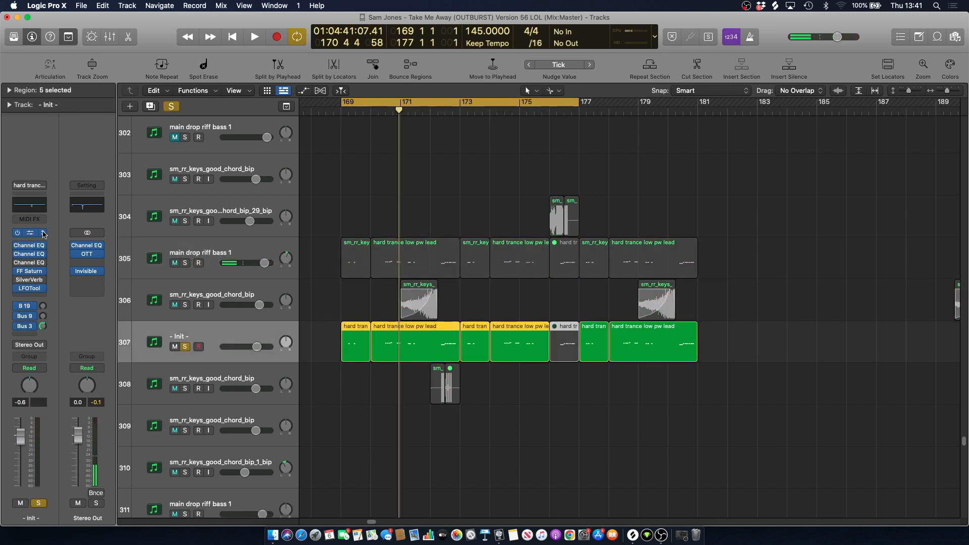
click(43, 234)
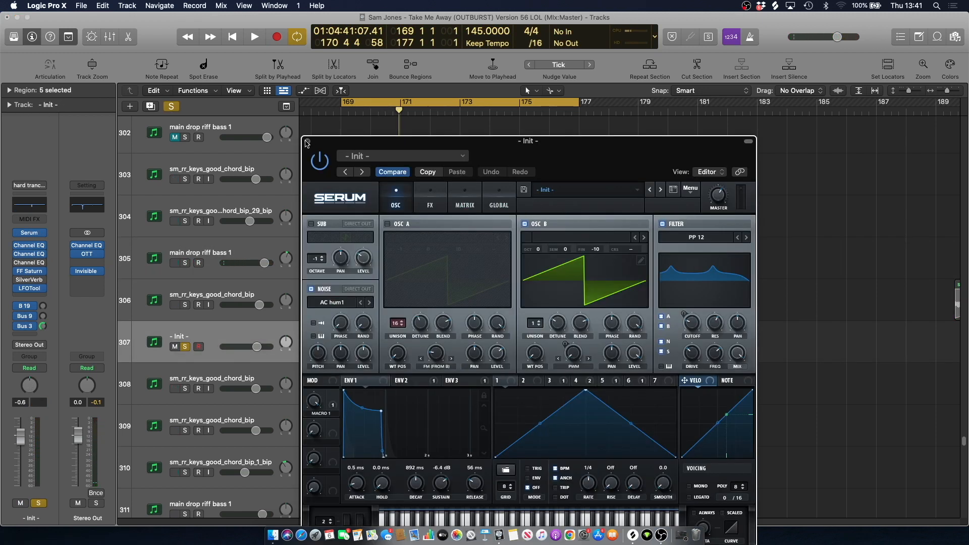
click(307, 143)
click(375, 157)
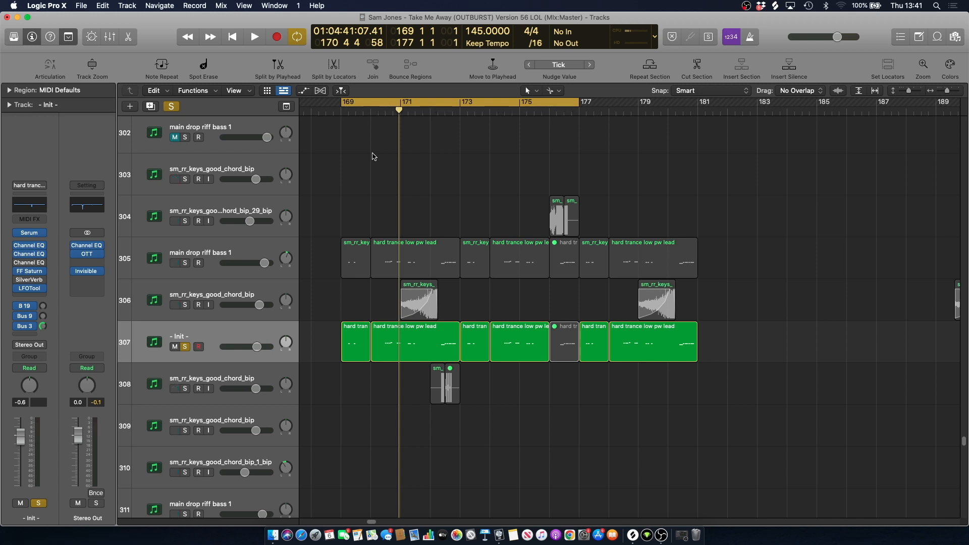
Play the soloed - Init - riff while viewing its bars 169 to 172 notes in the Piano Roll, then stop and close the editor.
key(space)
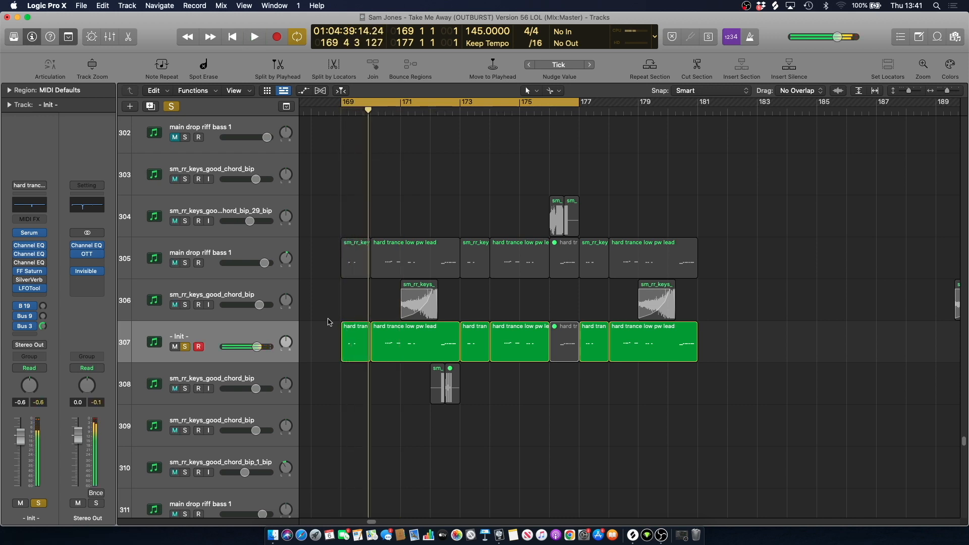
double_click(404, 344)
key(space)
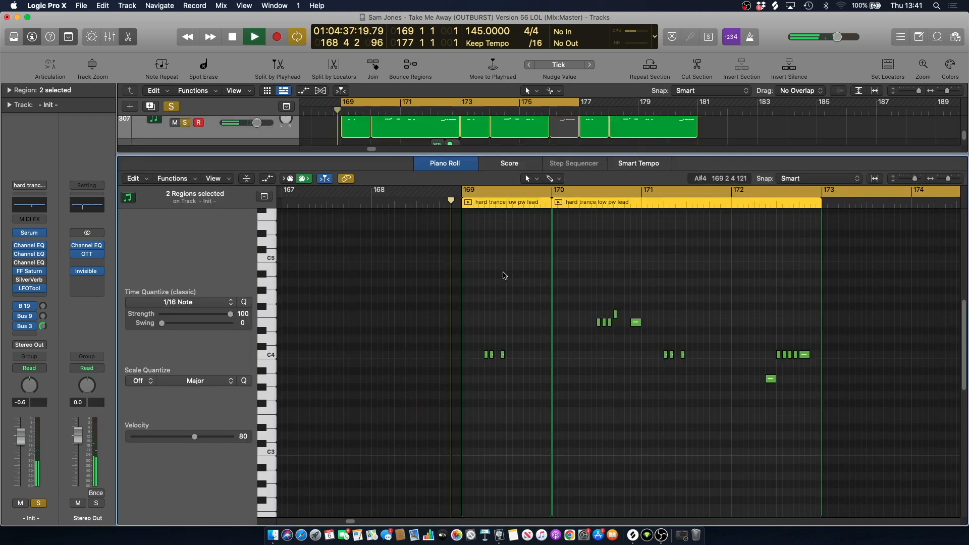
drag(949, 179, 949, 180)
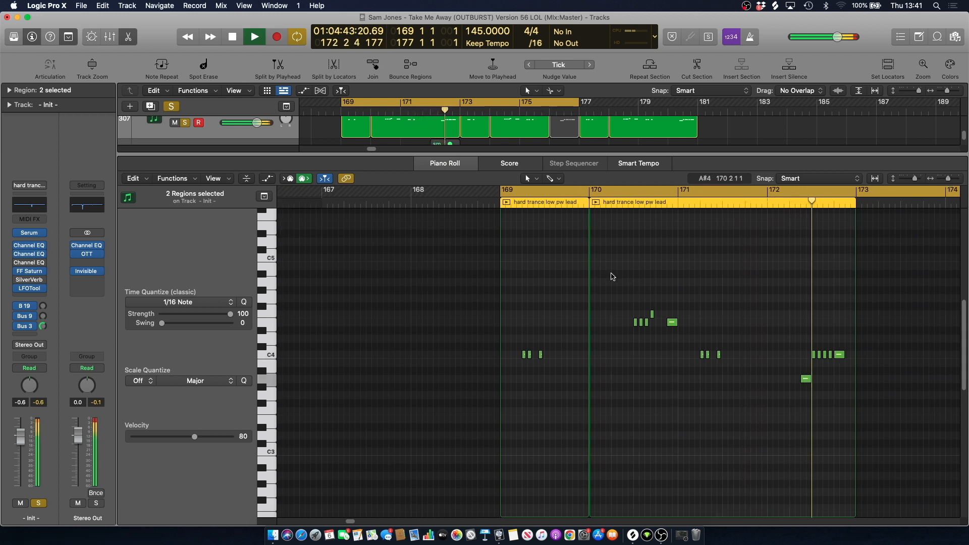
key(space)
click(128, 36)
click(317, 211)
Select the - Init - track's regions and display the Bus 3 send's reverb channel strip with its effects.
click(192, 251)
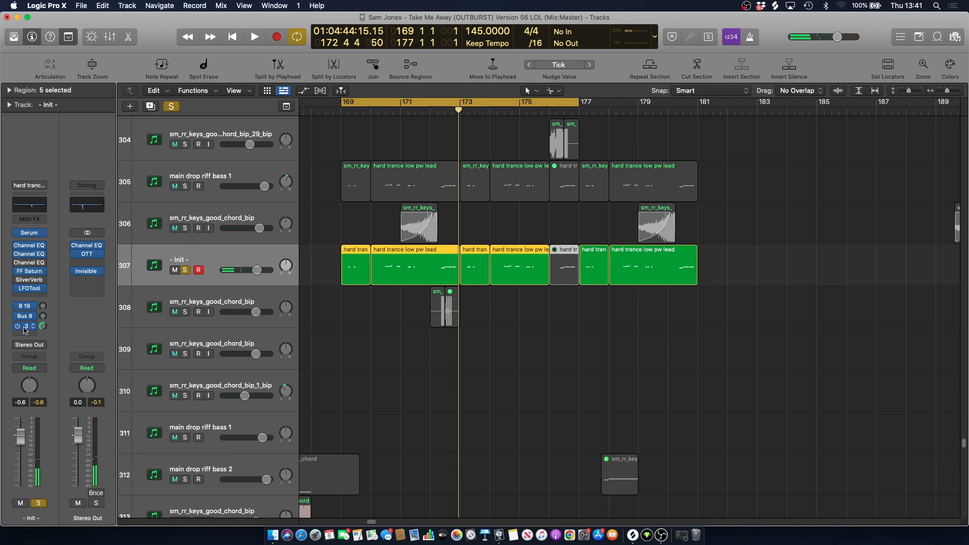
click(24, 327)
click(27, 327)
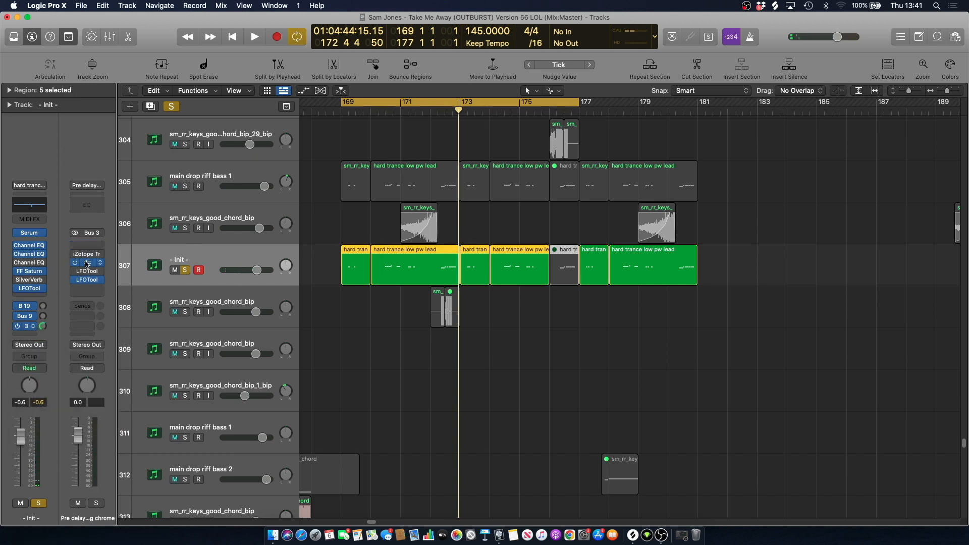
Inspect the ChromaVerb predelay setting on the Bus 3 reverb channel during playback and close its window.
click(88, 263)
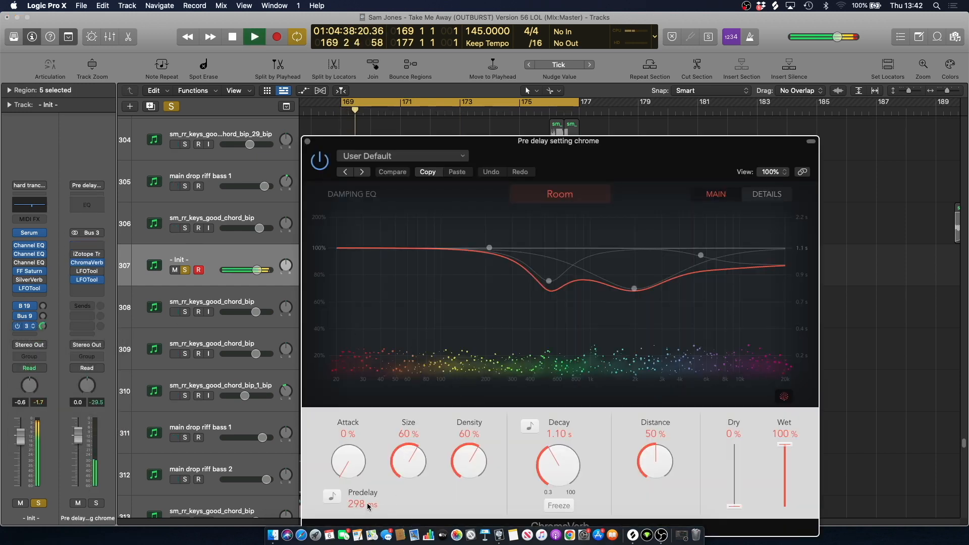
click(320, 161)
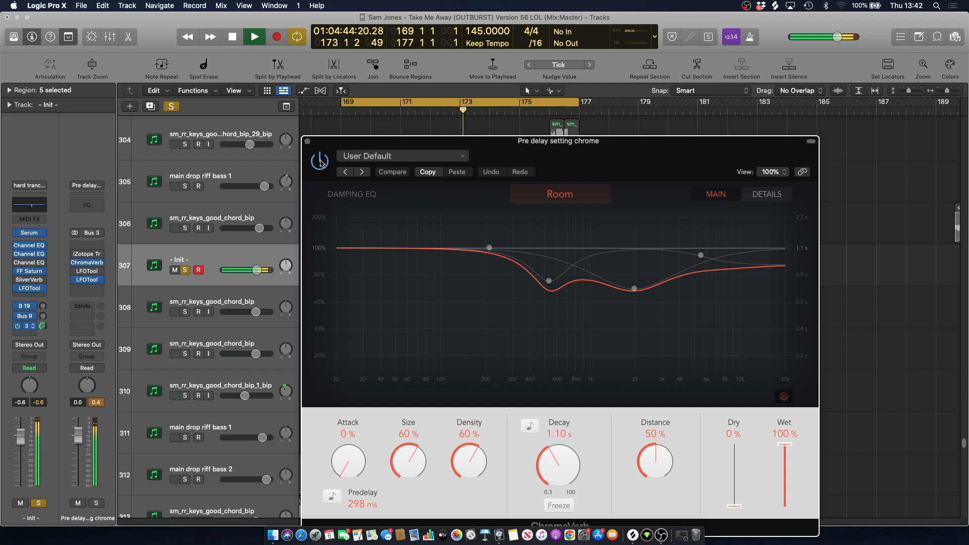
click(308, 141)
click(402, 139)
Stop playback, turn off the cycle range and all solos, and place the playhead just after bar 171.
key(space)
click(420, 100)
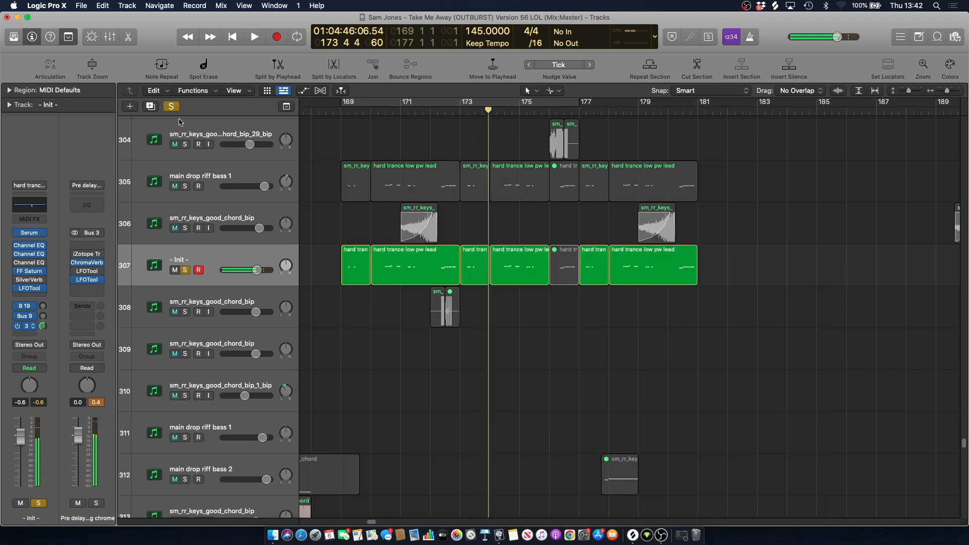
click(173, 107)
click(415, 110)
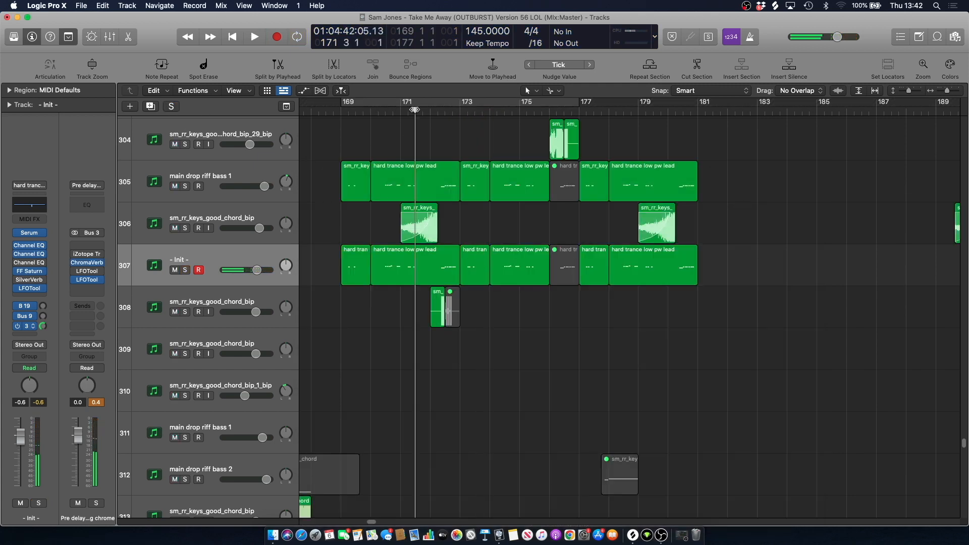
Solo track 306 and audition its rising sweep in bar 171, then stop and clear the solo.
click(186, 228)
click(194, 223)
key(space)
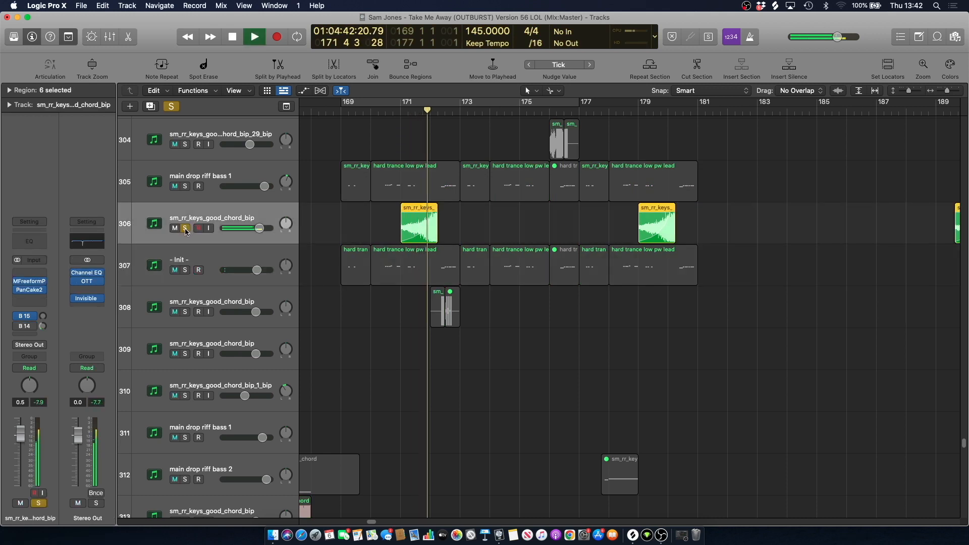
key(space)
click(185, 228)
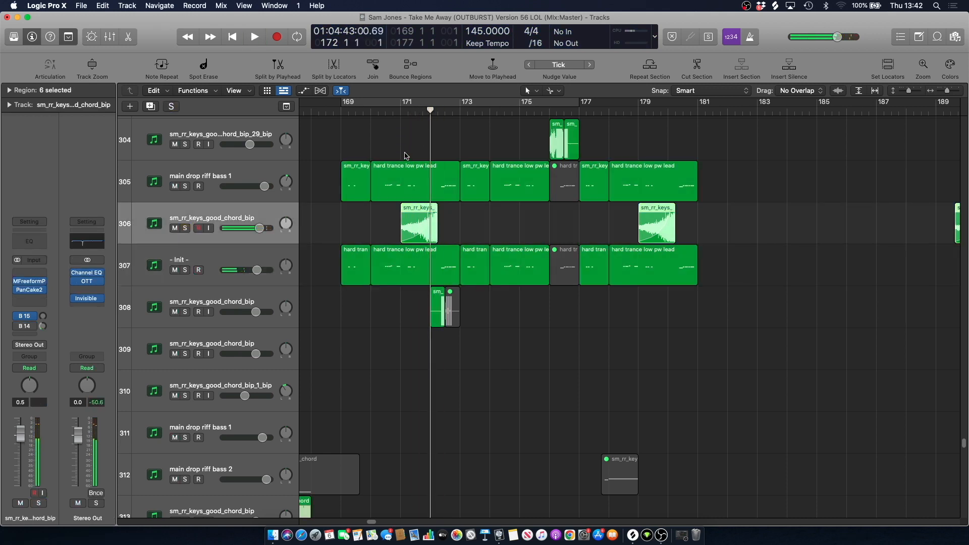
Play the full mix through bars 172 to 181 while reviewing the bass tracks, then stop at bar 176.
key(space)
click(411, 150)
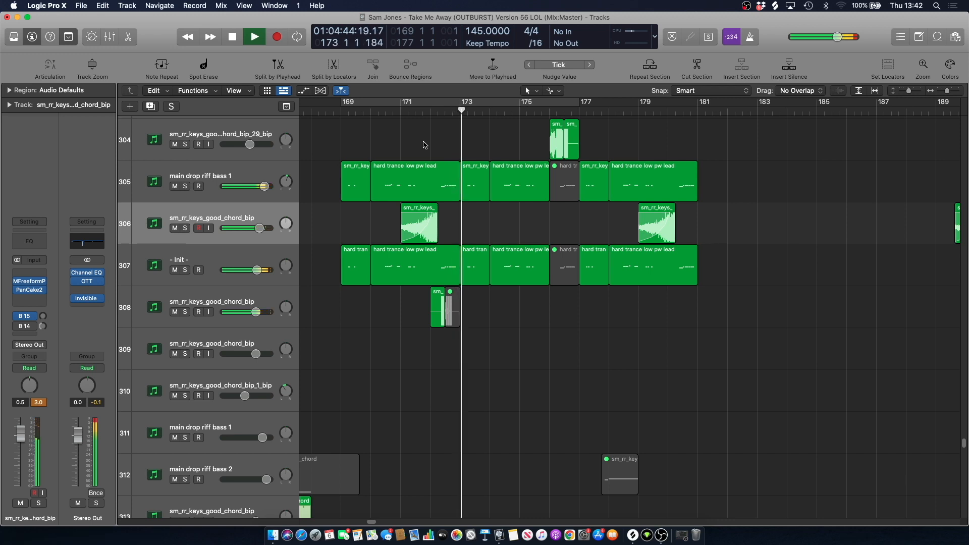
scroll(439, 145, up, 6)
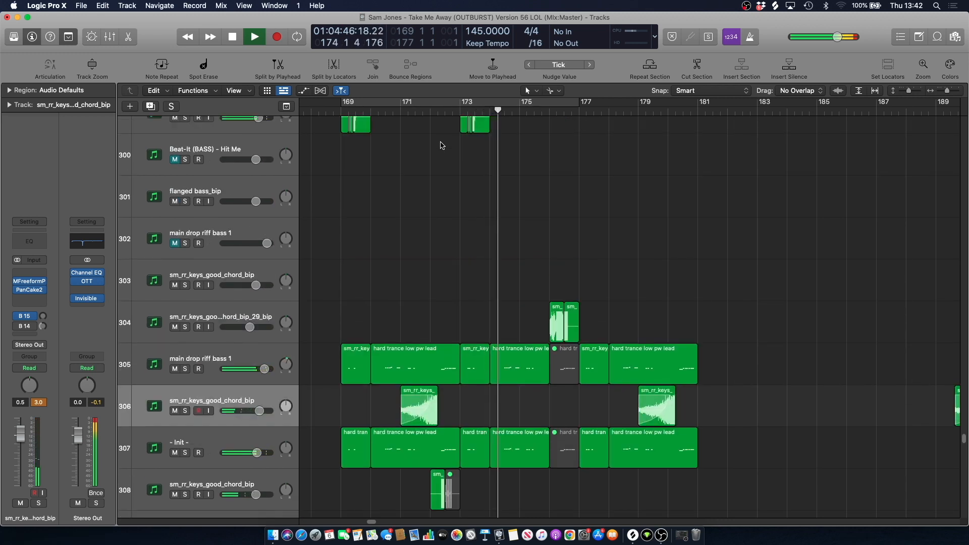
scroll(441, 145, up, 4)
scroll(457, 159, down, 8)
scroll(461, 160, up, 5)
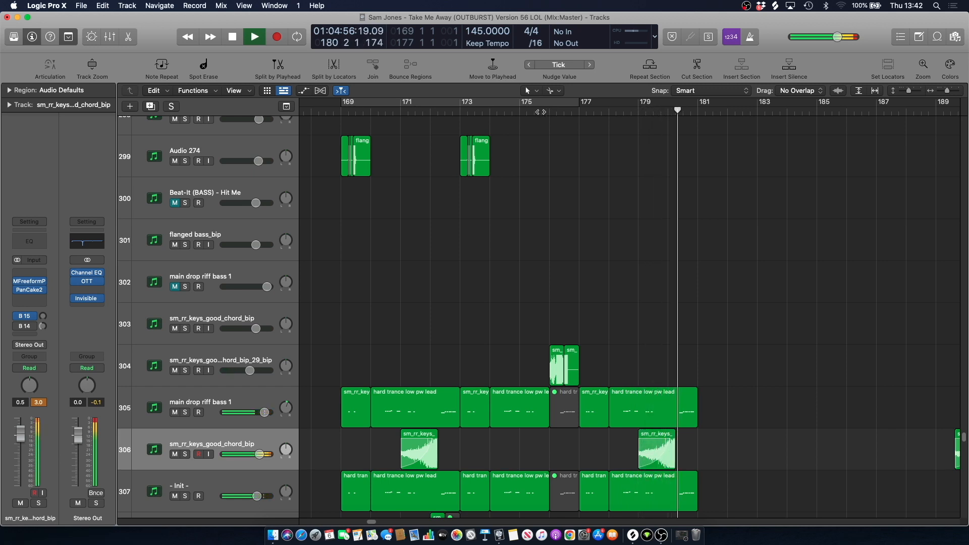
scroll(556, 313, down, 10)
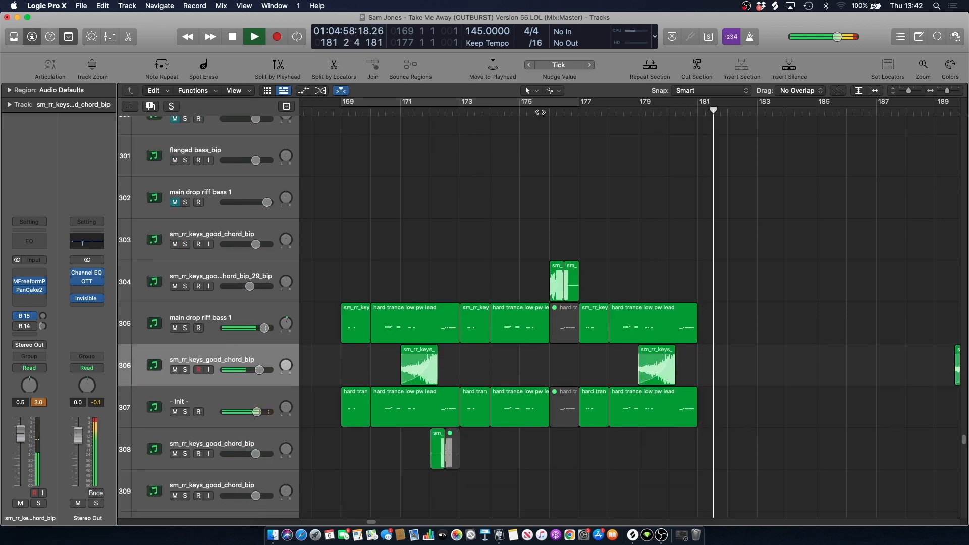
key(space)
key(space)
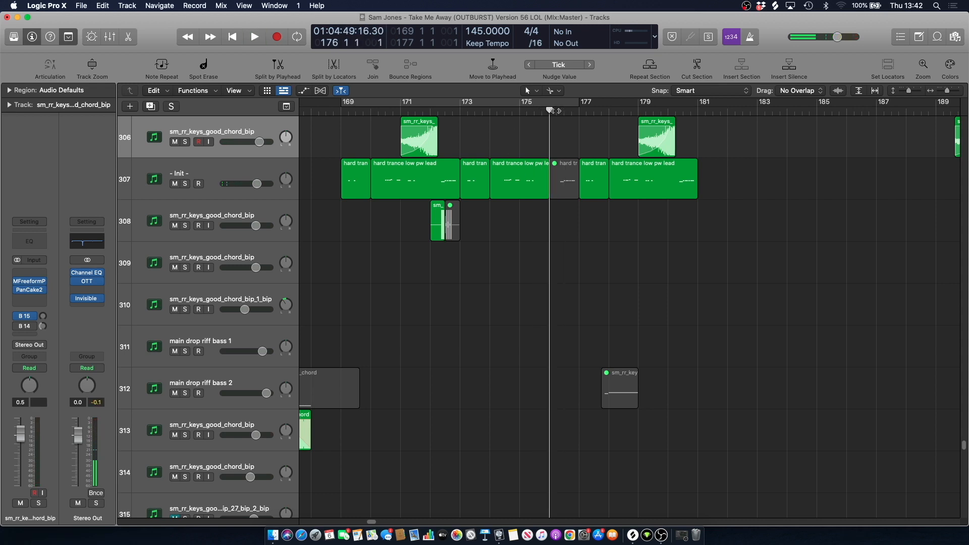
Play the full mix from bar 176 while reviewing the lower bass tracks down to track 322, then stop.
scroll(375, 523, right, 5)
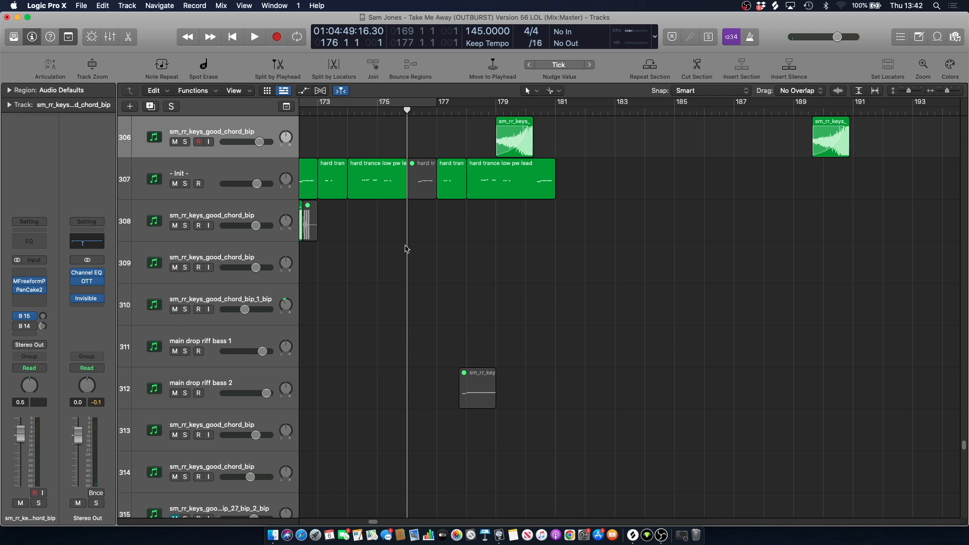
key(space)
scroll(406, 249, down, 10)
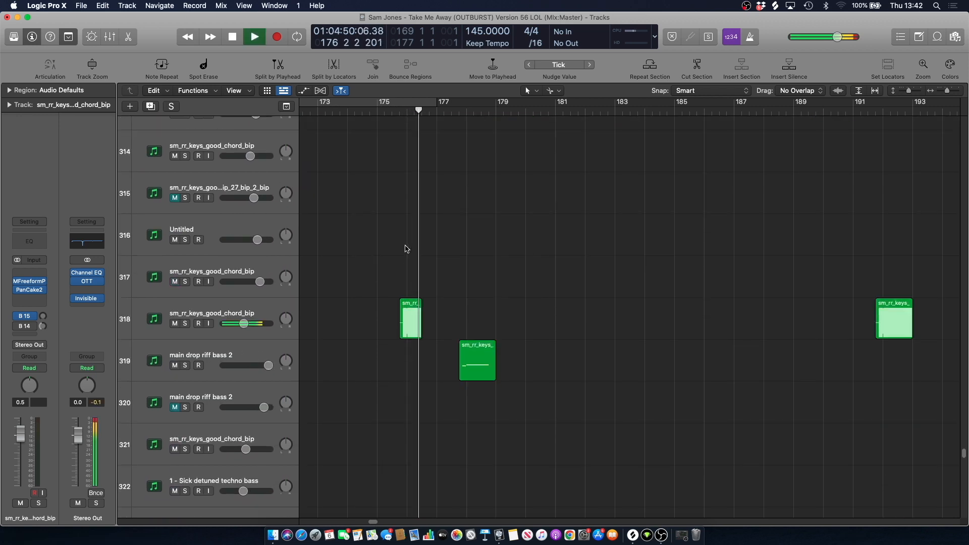
key(space)
Zoom in on the track 304 regions at bar 176, audition them soloed, and clear the solo.
drag(948, 91, 950, 92)
drag(966, 458, 922, 411)
scroll(922, 411, down, 20)
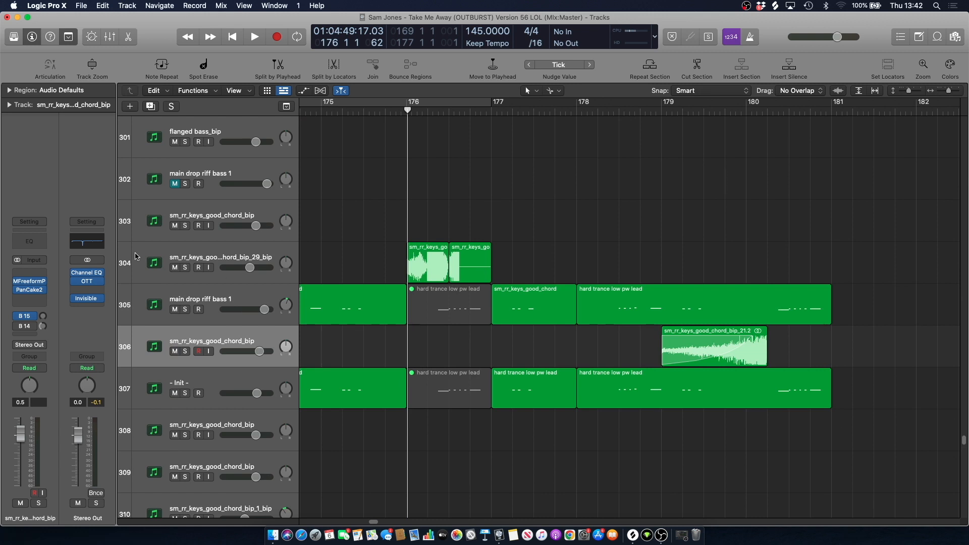
click(185, 267)
key(space)
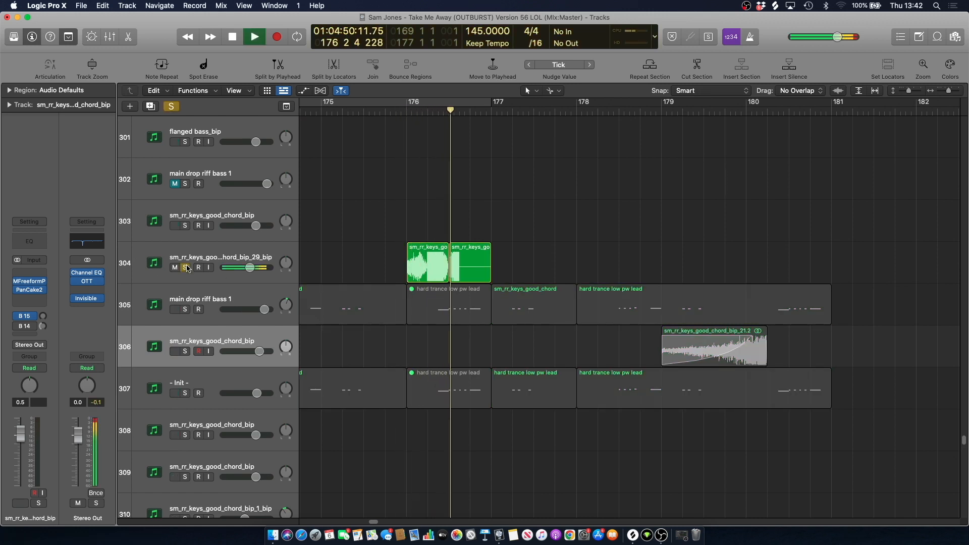
click(186, 267)
key(space)
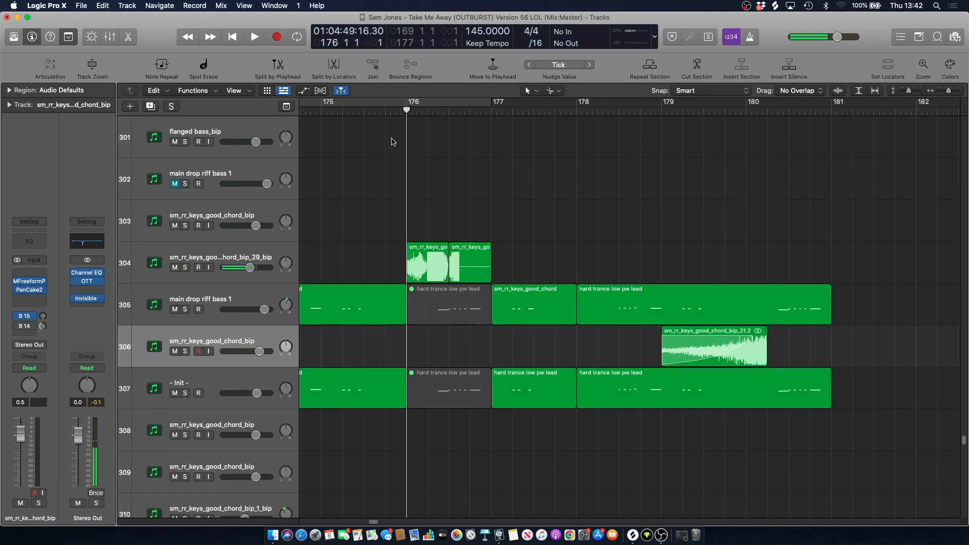
Select track 304 and replay its soloed bar 176 regions with its channel strip shown, then clear the solo.
click(230, 260)
key(s)
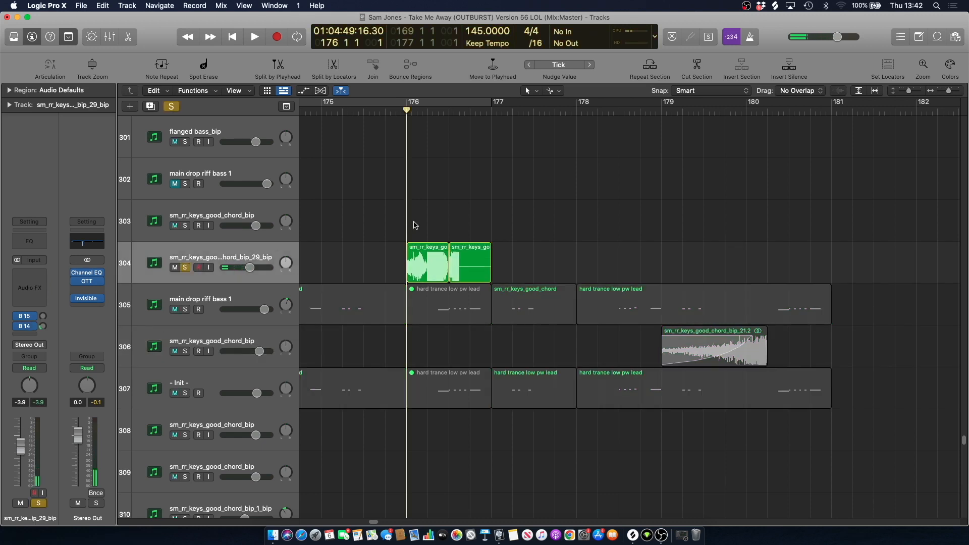
key(space)
click(225, 260)
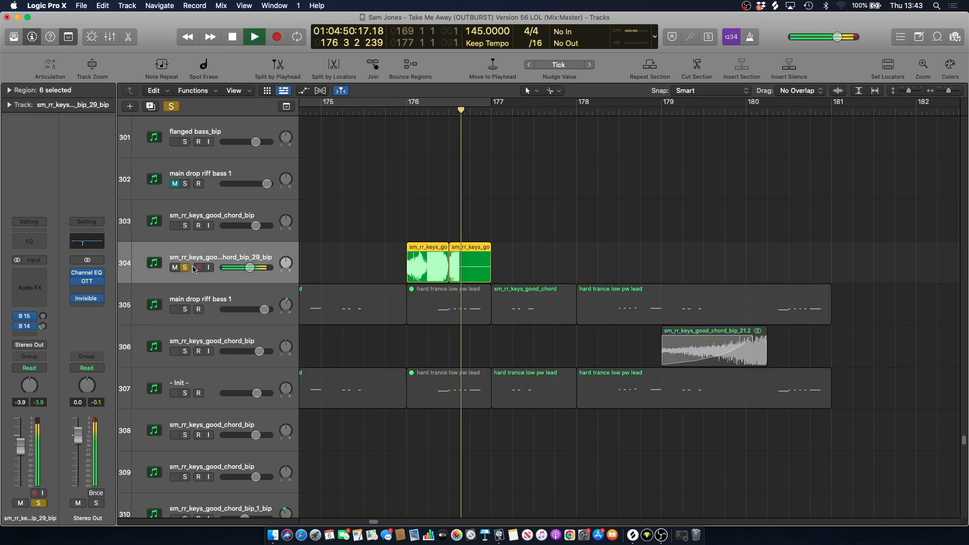
key(space)
click(186, 267)
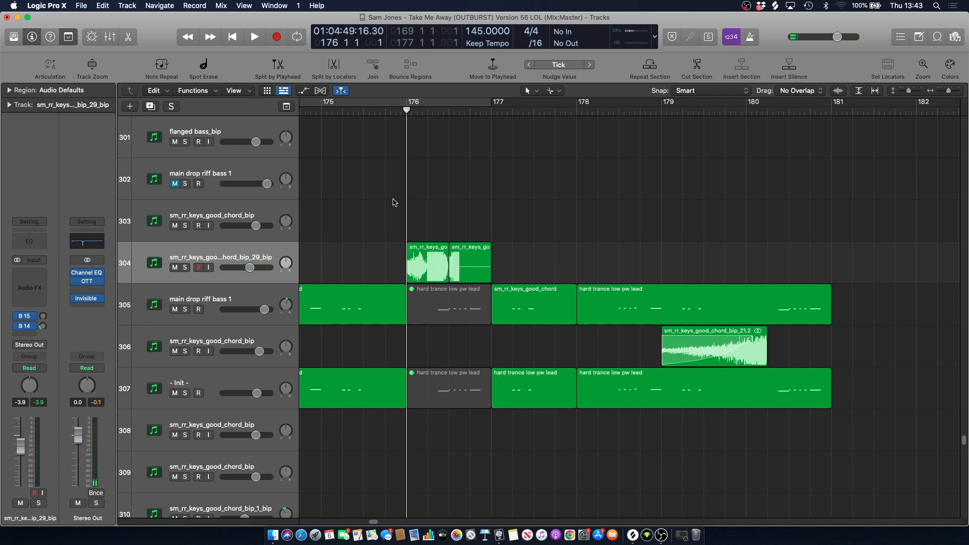
Play the full mix from bar 176 to bar 181 while reviewing the plucks 145 and tp_tdnb_lead_seizure regions, then stop.
key(space)
drag(949, 92, 948, 94)
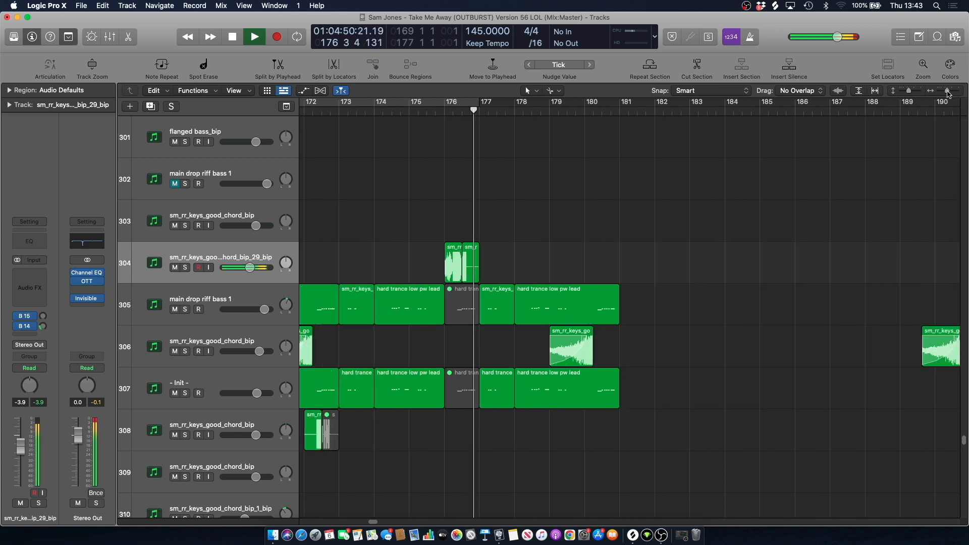
scroll(524, 161, up, 10)
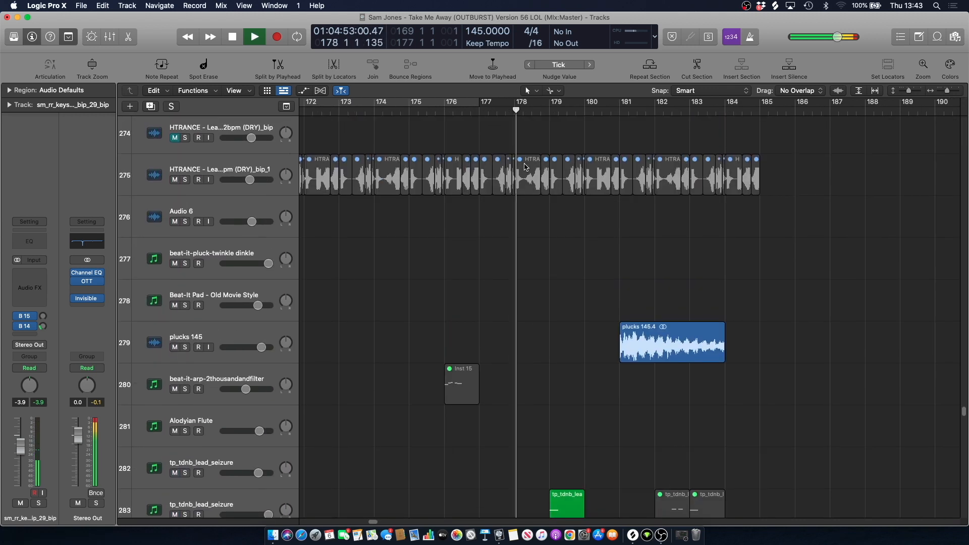
scroll(524, 161, down, 6)
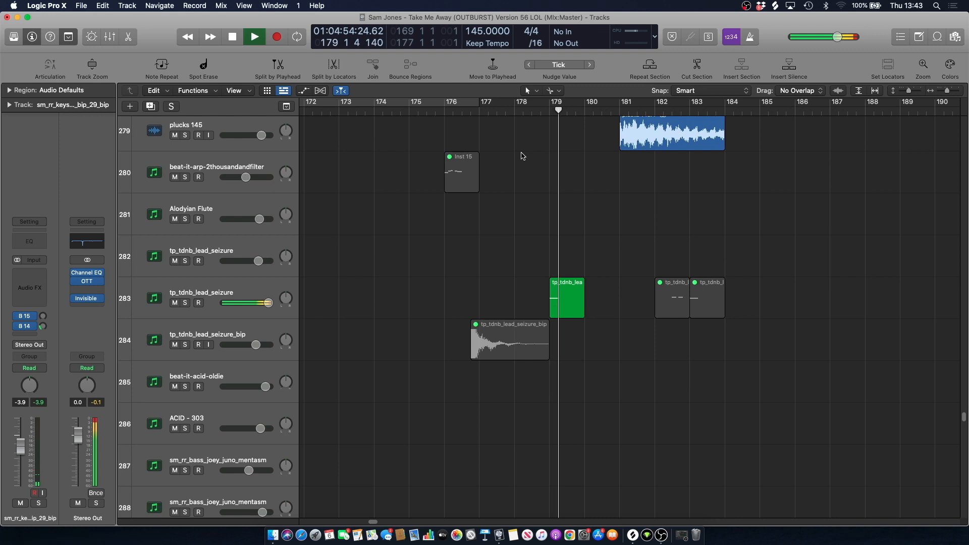
key(super+Left)
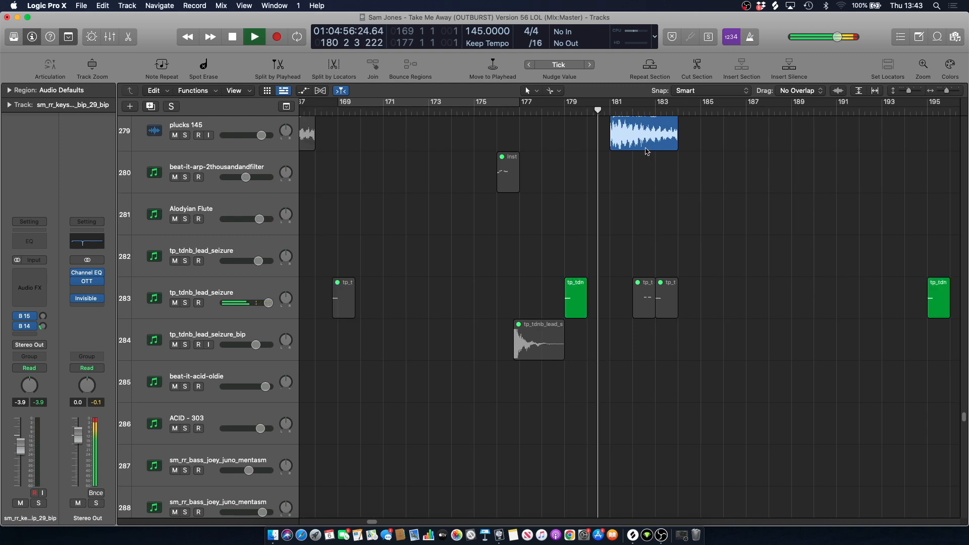
scroll(575, 154, up, 6)
scroll(574, 153, down, 2)
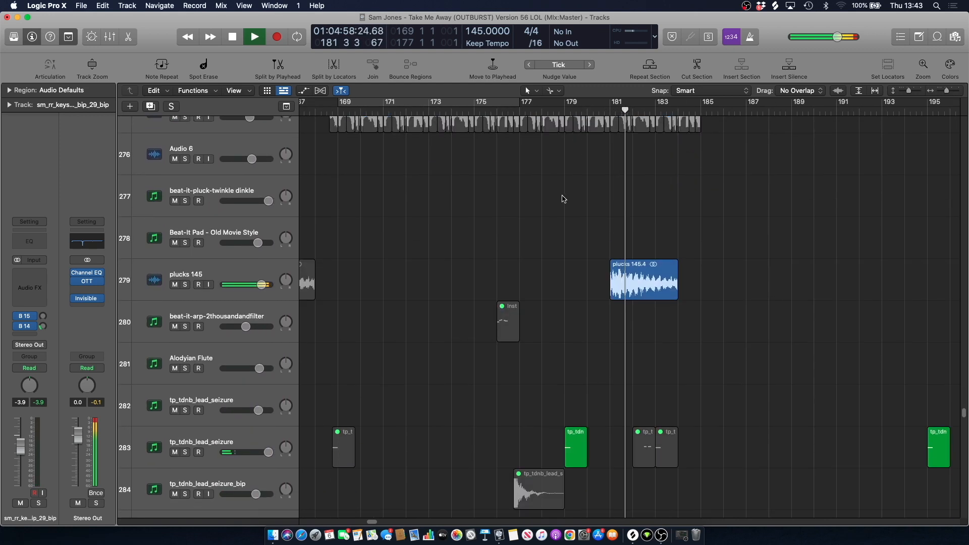
scroll(564, 199, down, 4)
key(space)
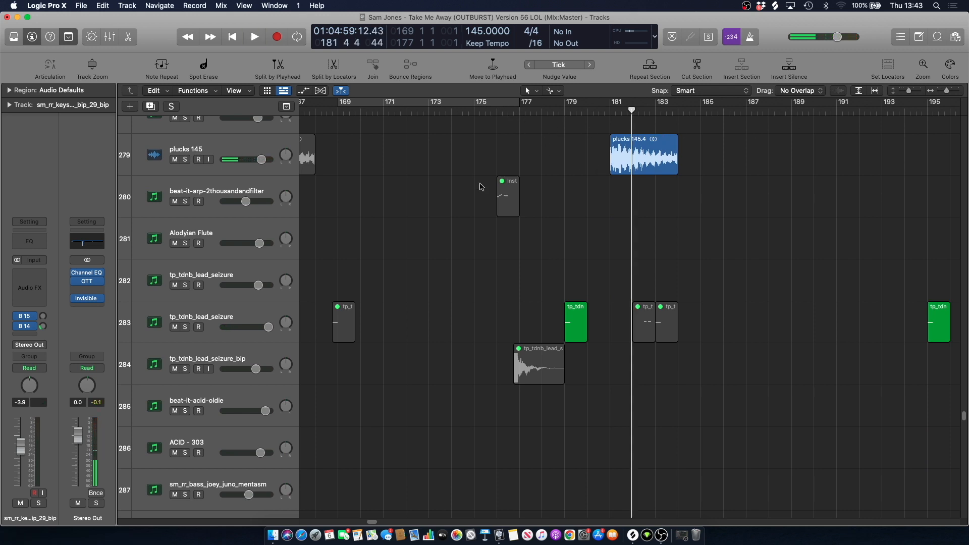
Play from bar 177 with the Frequency automation shown on the punchy kick middle section track, then hide the automation.
click(513, 111)
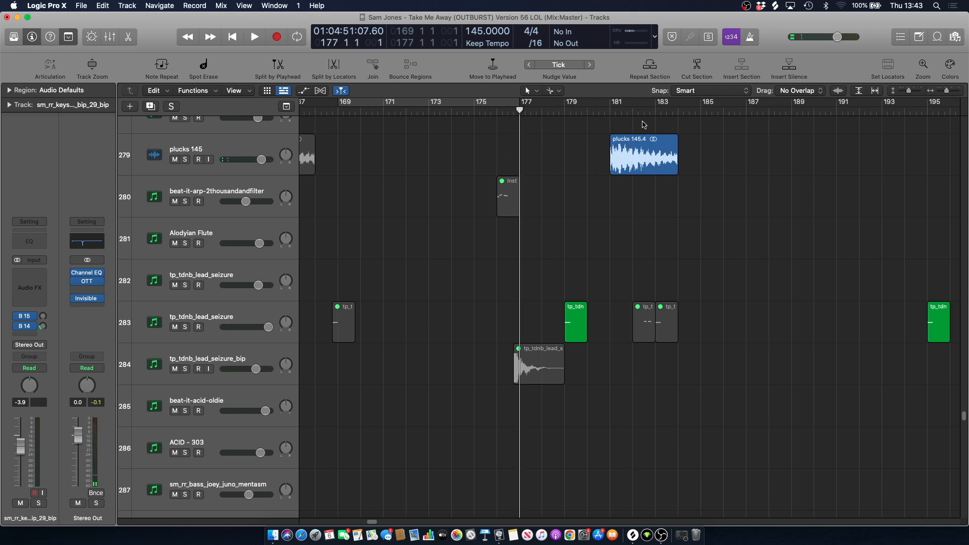
scroll(589, 172, up, 3)
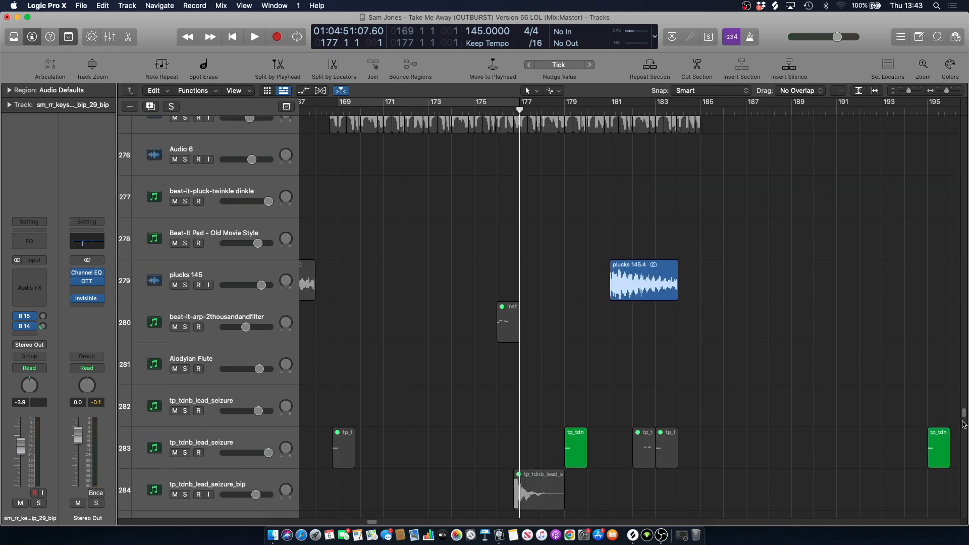
drag(965, 414, 891, 134)
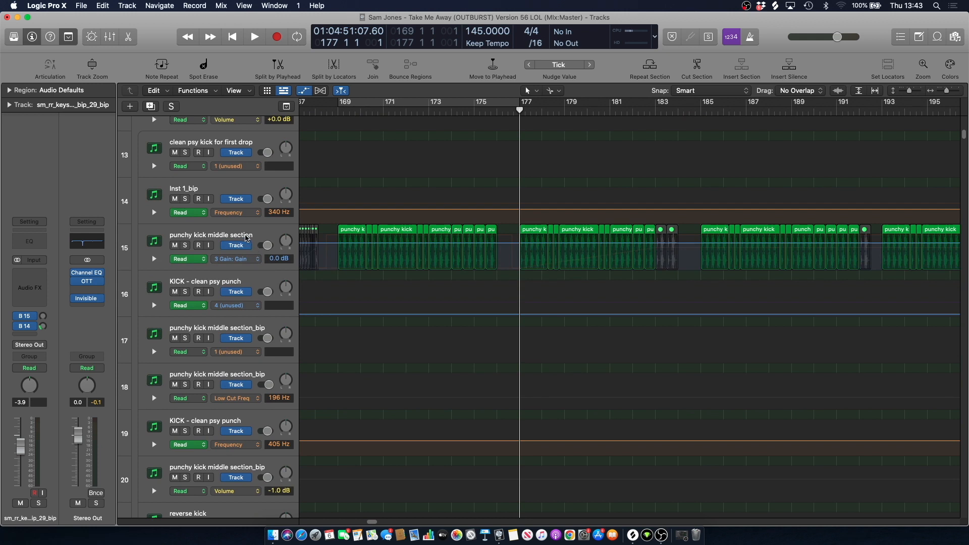
click(241, 258)
click(313, 244)
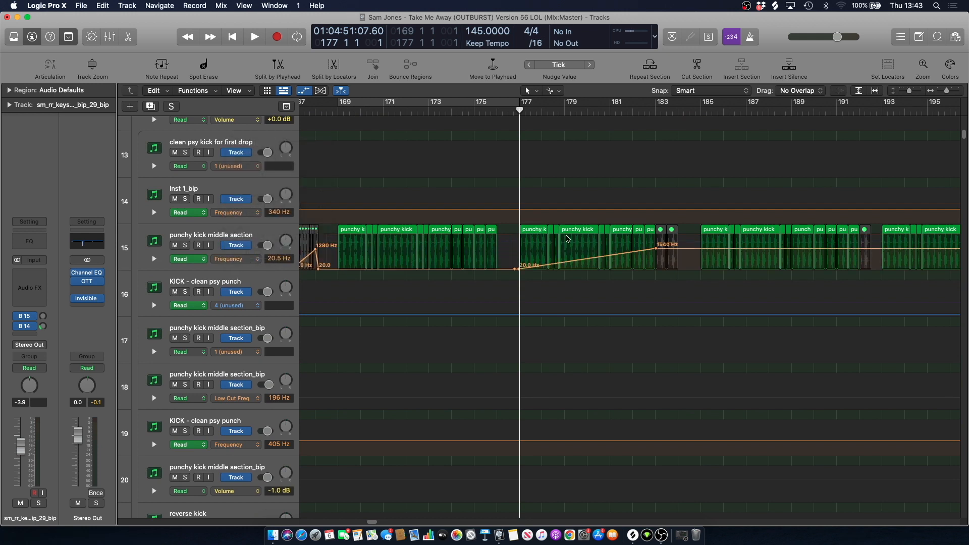
key(space)
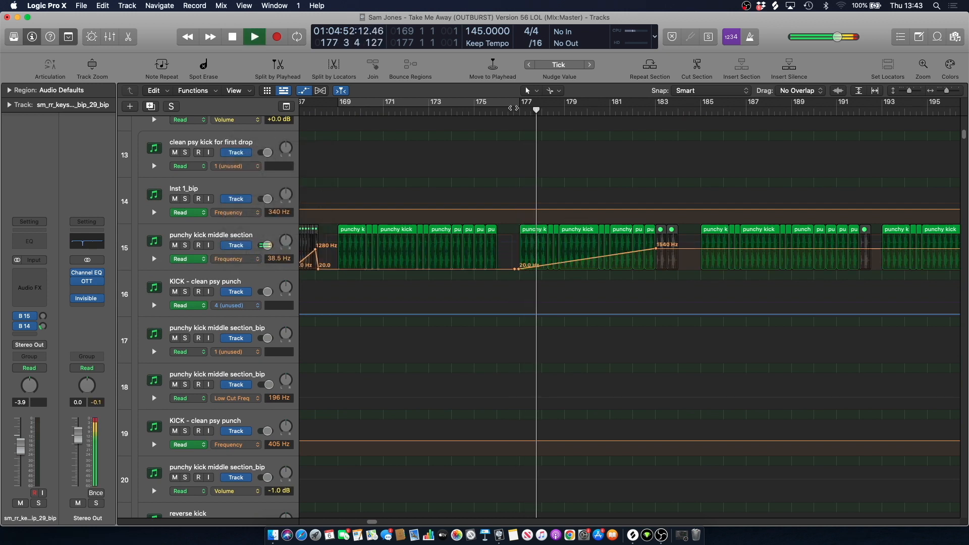
key(a)
Briefly solo the Riser!_bip track on track 5 during playback, then clear the solo.
scroll(516, 120, up, 10)
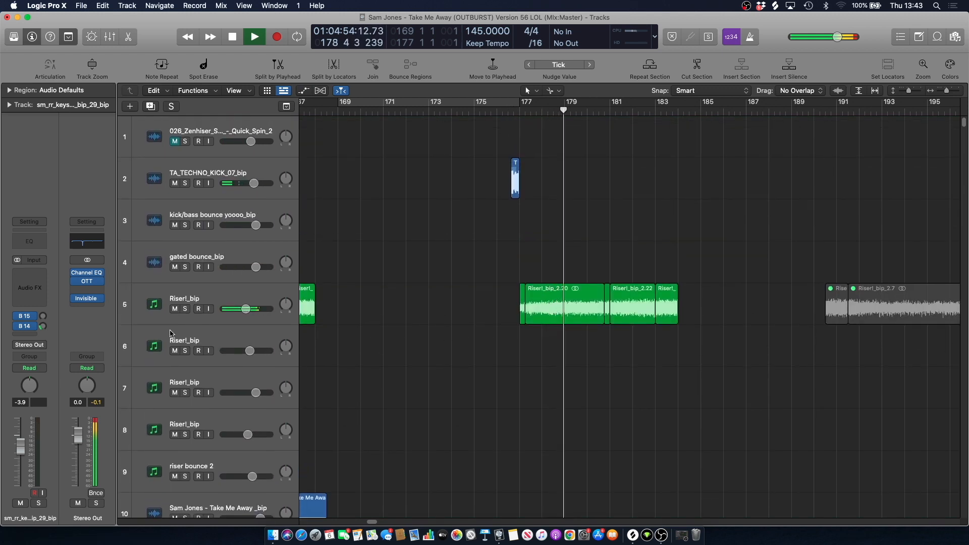
click(185, 309)
click(186, 309)
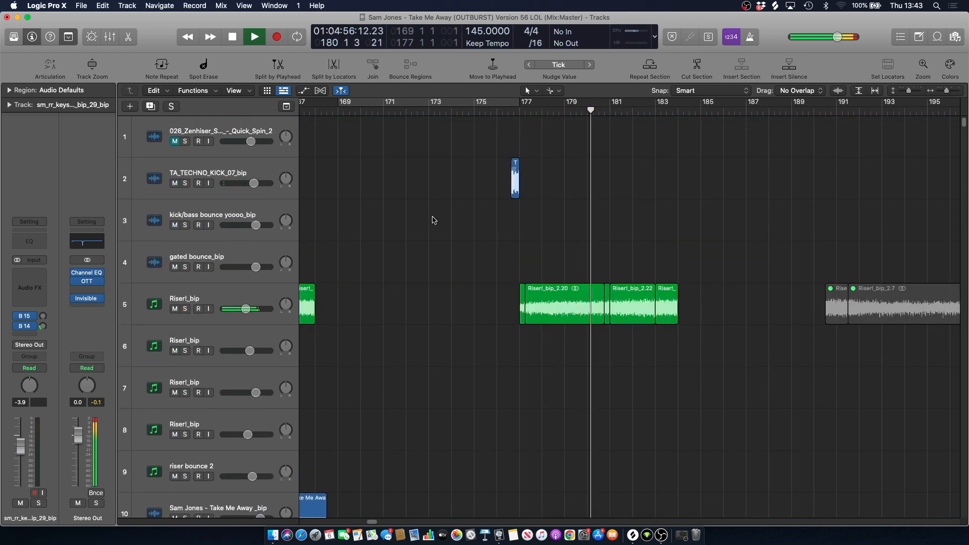
Play the full mix through bars 180 to 191 while reviewing the riser, punchy kick middle section and vocal track regions.
scroll(433, 215, down, 5)
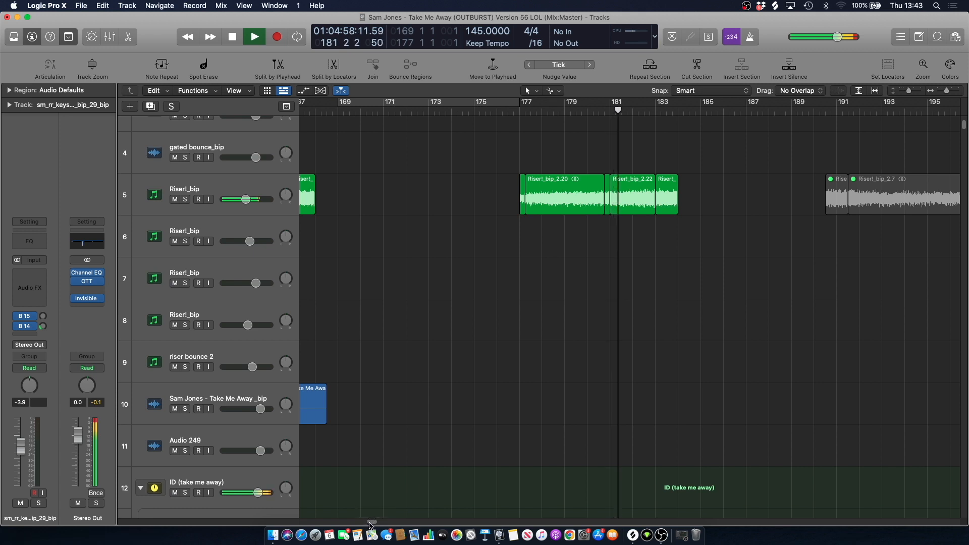
scroll(491, 221, down, 8)
scroll(491, 221, down, 15)
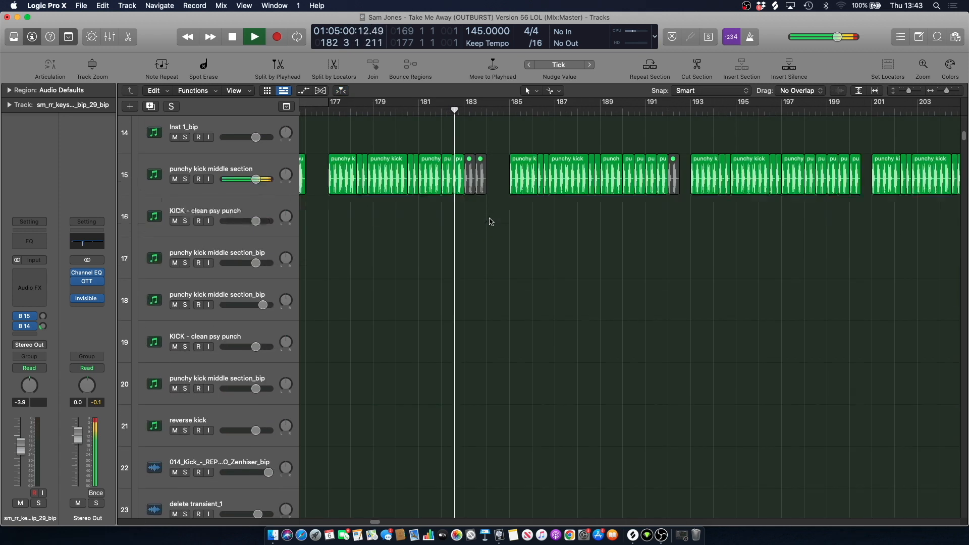
scroll(489, 221, down, 6)
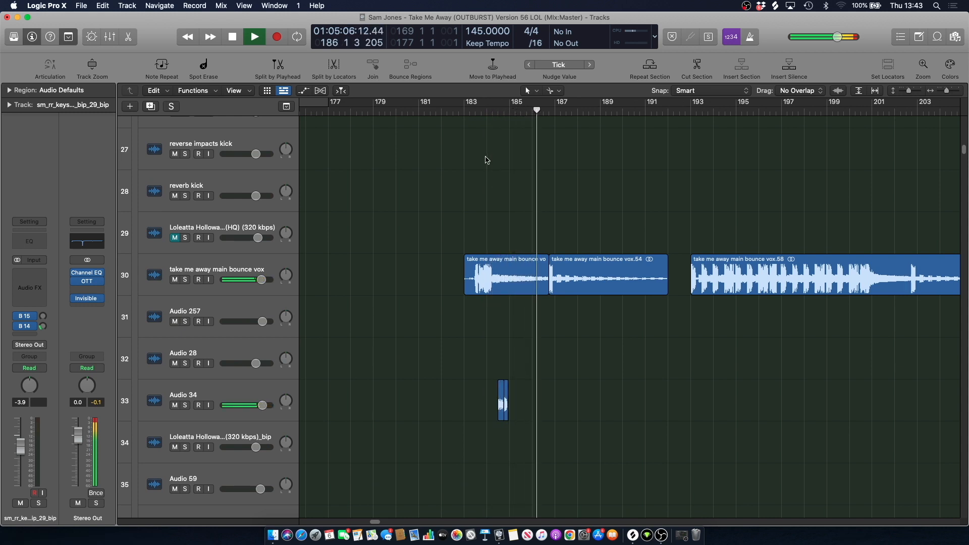
scroll(488, 161, up, 20)
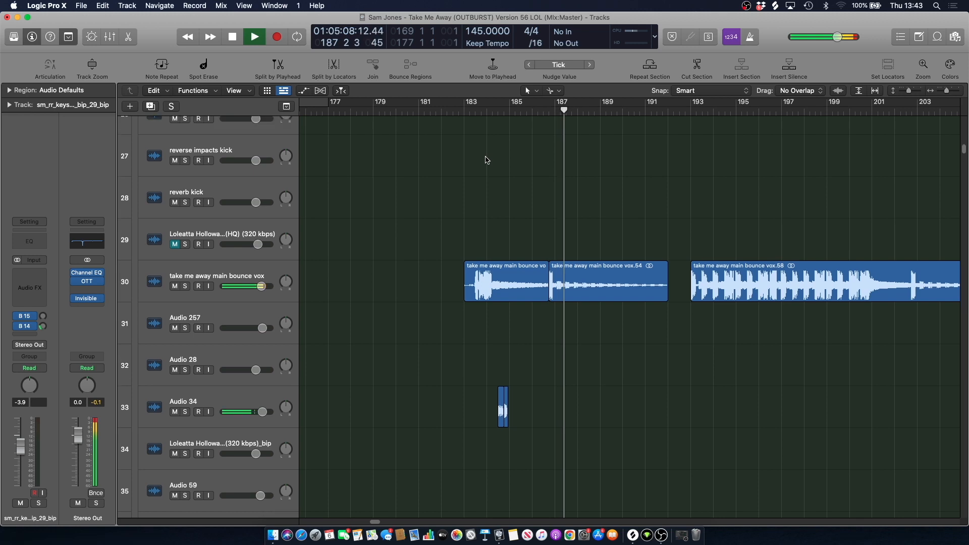
scroll(487, 162, up, 5)
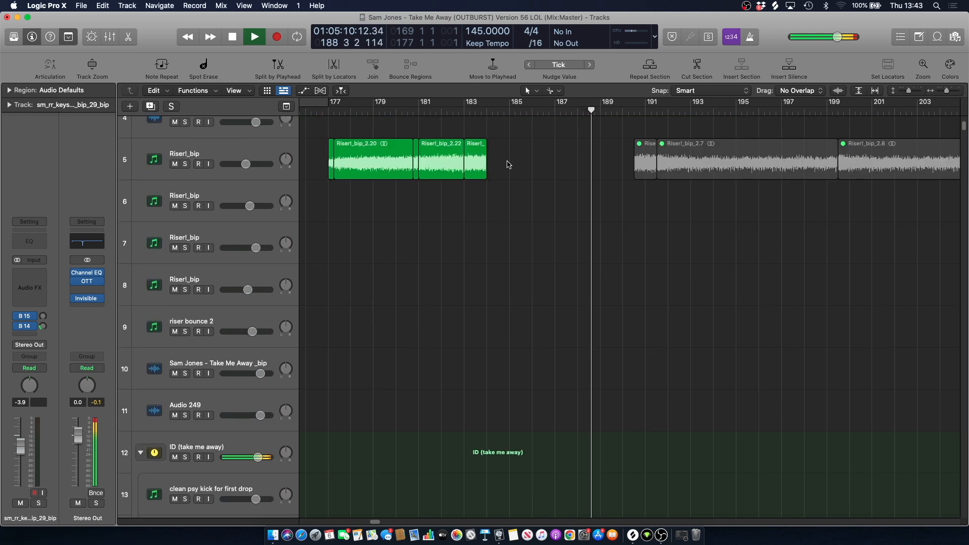
scroll(500, 163, down, 10)
scroll(505, 163, down, 20)
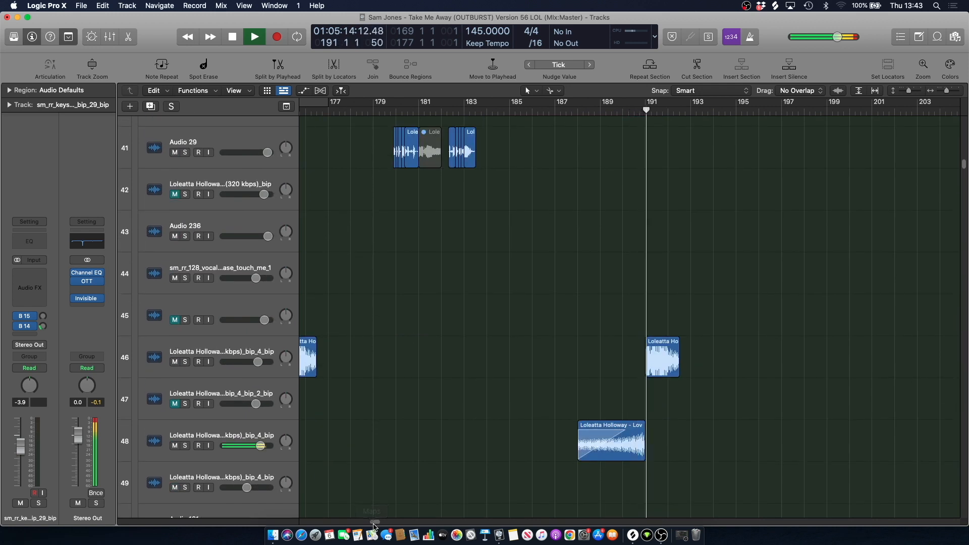
Play on from bar 191 to bar 201 while reviewing the vocal chops and the take me away main bounce vox regions.
scroll(454, 354, right, 5)
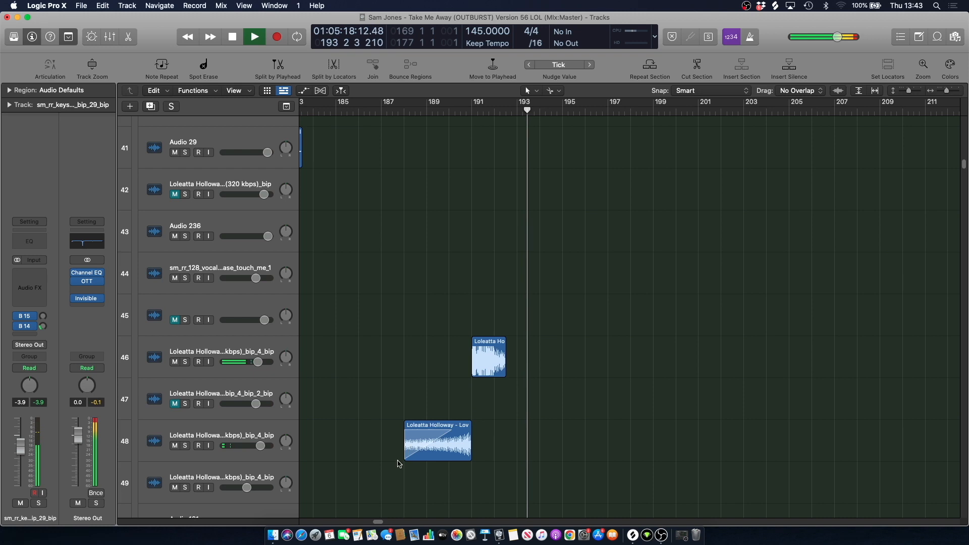
scroll(382, 520, right, 5)
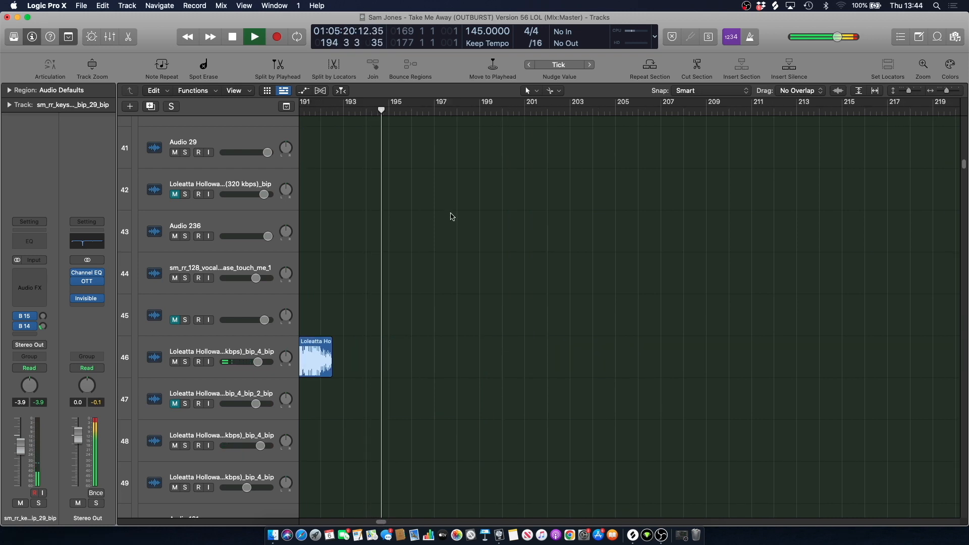
scroll(485, 221, up, 10)
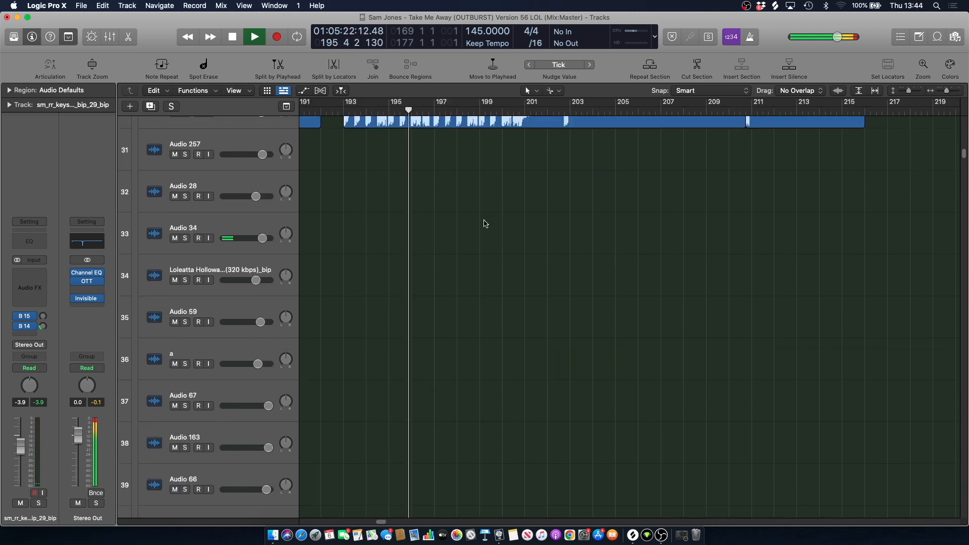
scroll(485, 223, down, 3)
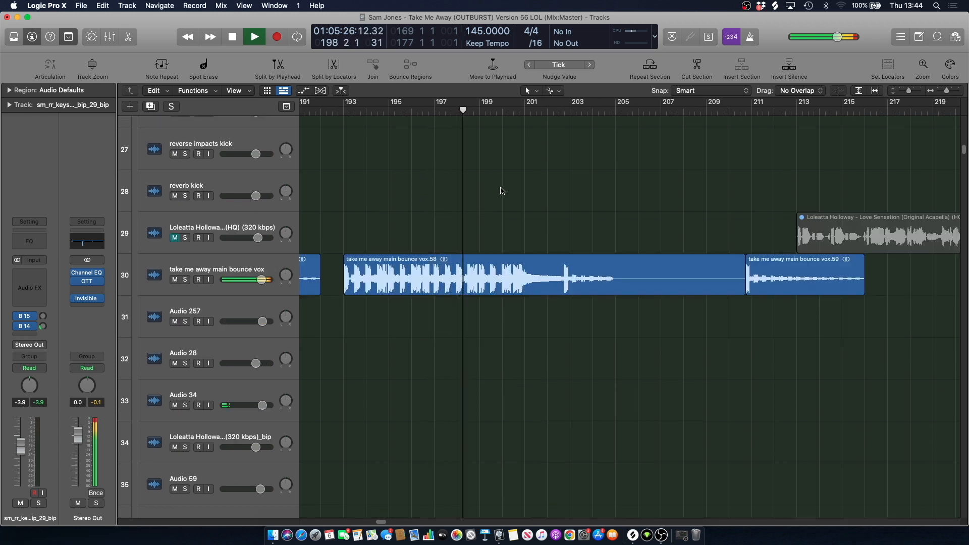
scroll(502, 189, down, 1)
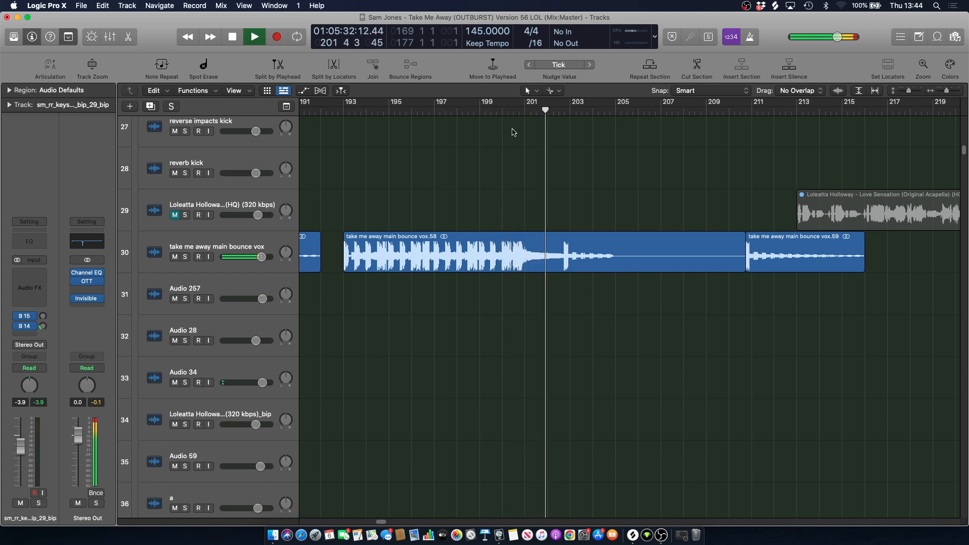
Stop playback, set the playhead to bar 201 and play the mix from there.
click(514, 132)
click(520, 109)
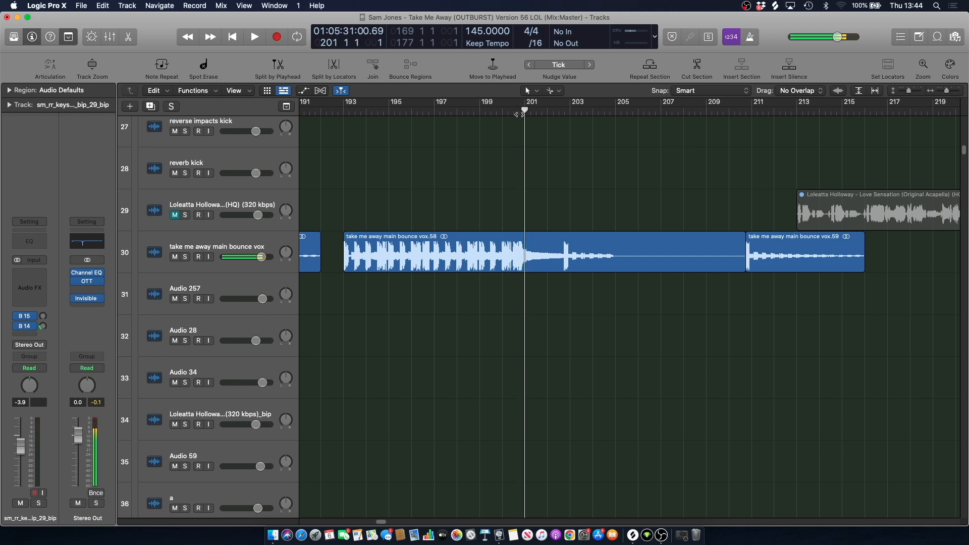
click(519, 111)
click(519, 112)
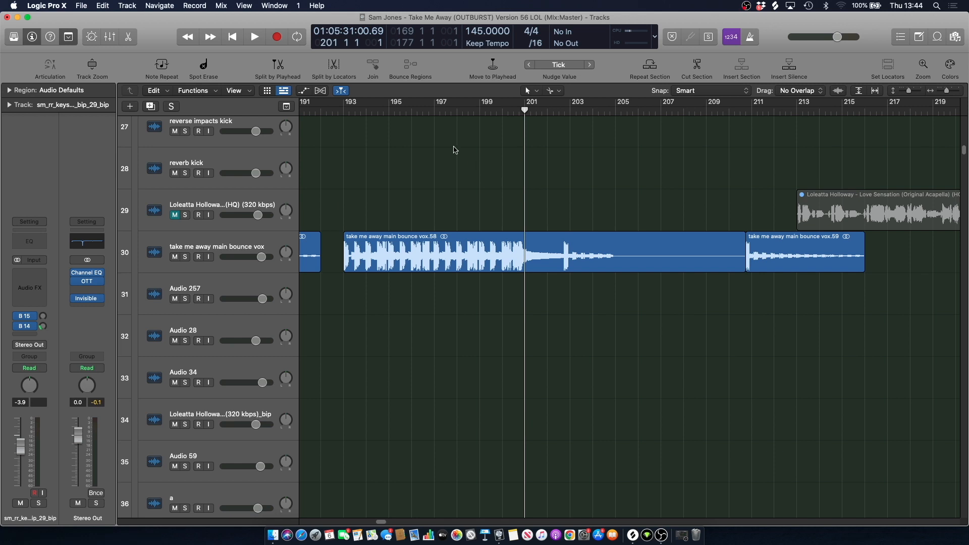
click(513, 112)
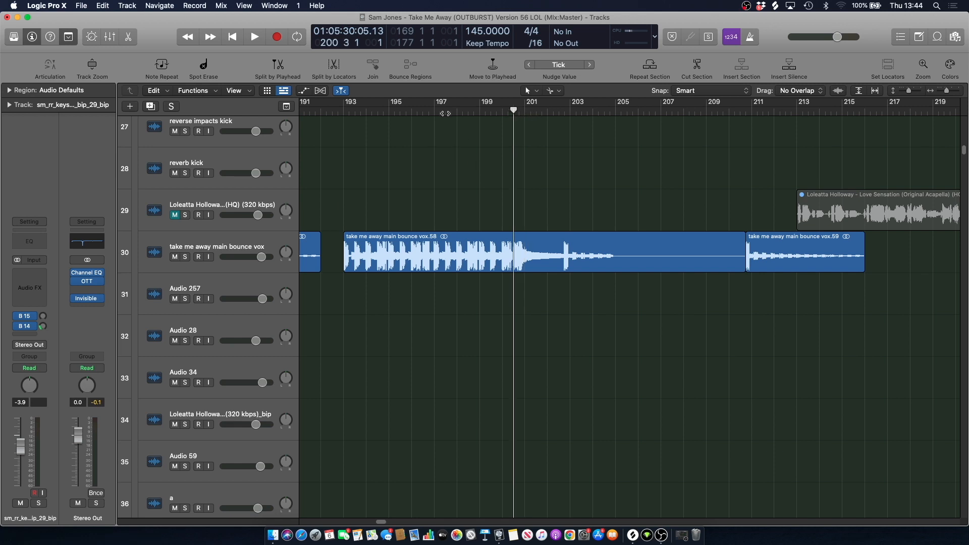
click(524, 111)
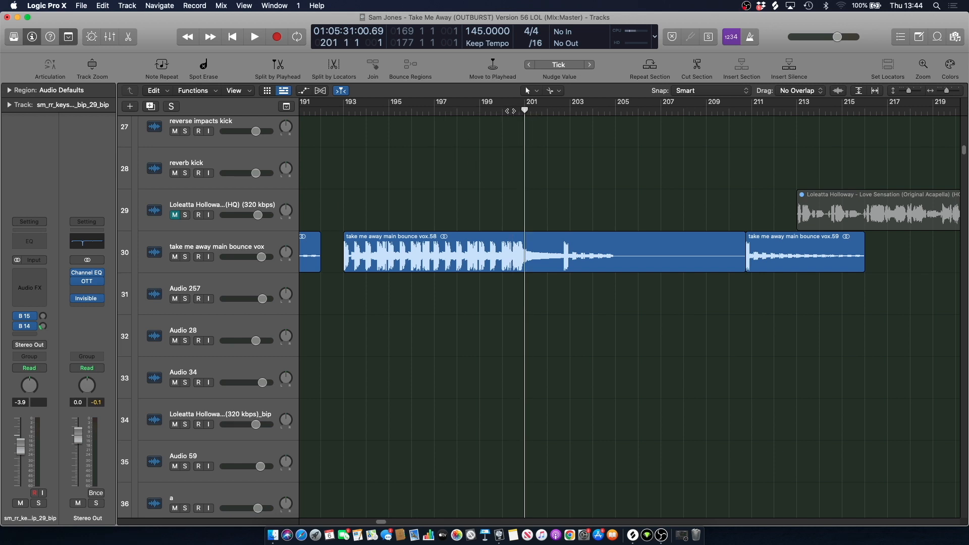
key(space)
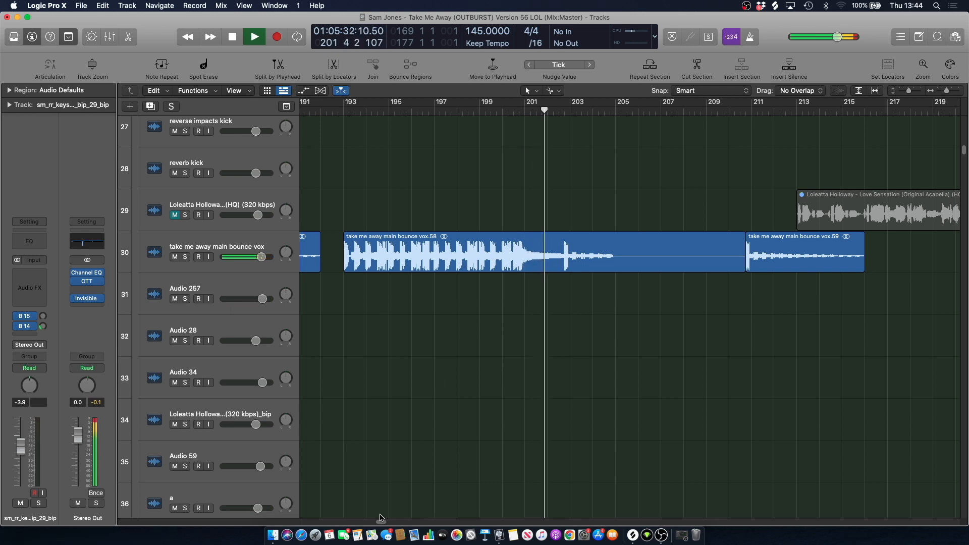
Review the tracks from the main bounce vox down to the SJ Bass - Notch Reese tracks while bars 203 to 209 play.
drag(383, 522, 385, 522)
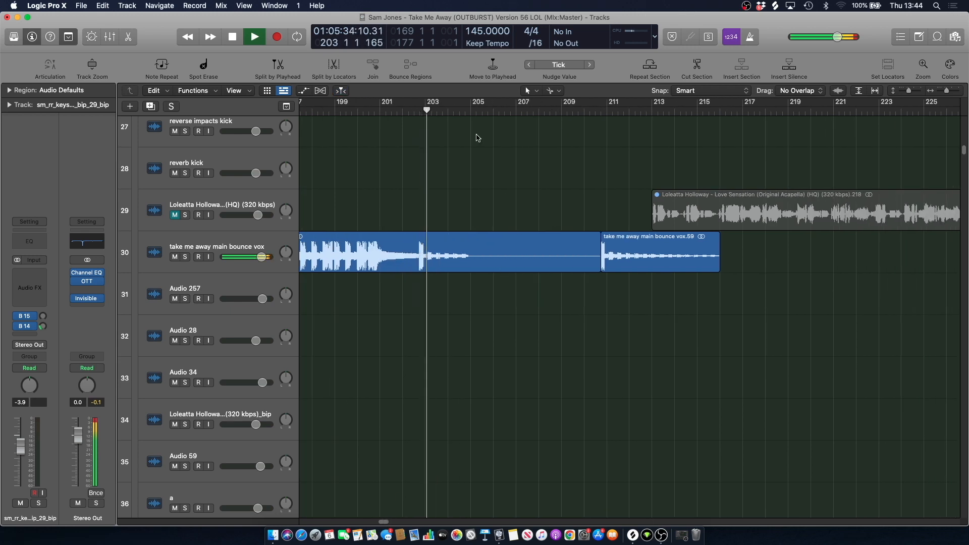
scroll(478, 141, up, 15)
scroll(488, 172, up, 6)
scroll(488, 172, down, 17)
scroll(488, 172, down, 20)
scroll(487, 172, down, 20)
scroll(488, 172, down, 20)
scroll(487, 173, down, 9)
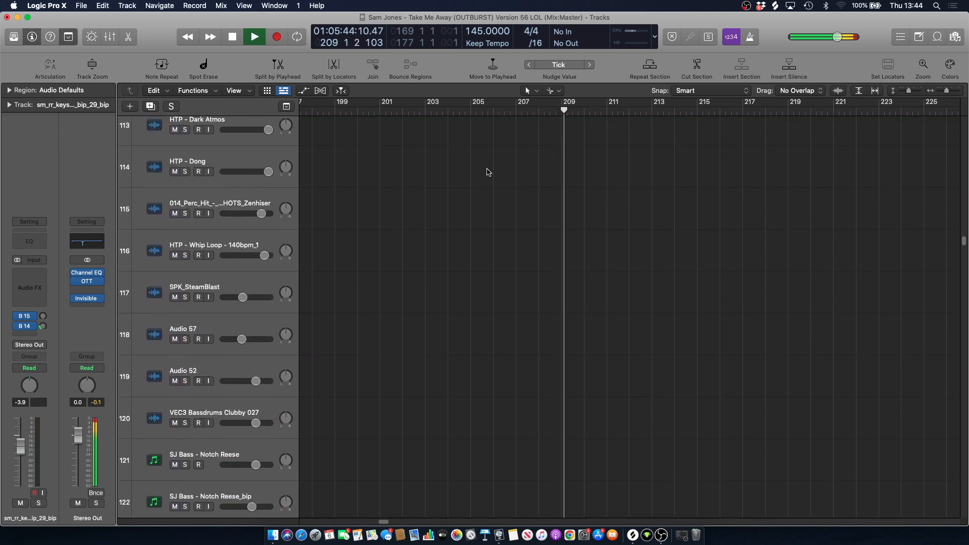
Show the automation on the hats and percussion tracks up to bar 217, then hide it and replay from about bar 212.
scroll(487, 172, down, 15)
key(a)
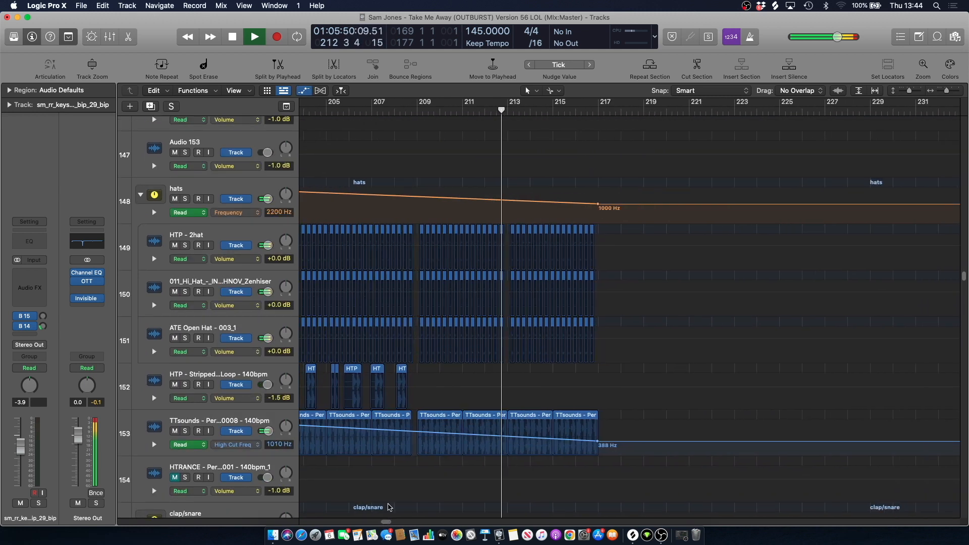
scroll(520, 249, down, 5)
scroll(519, 249, down, 6)
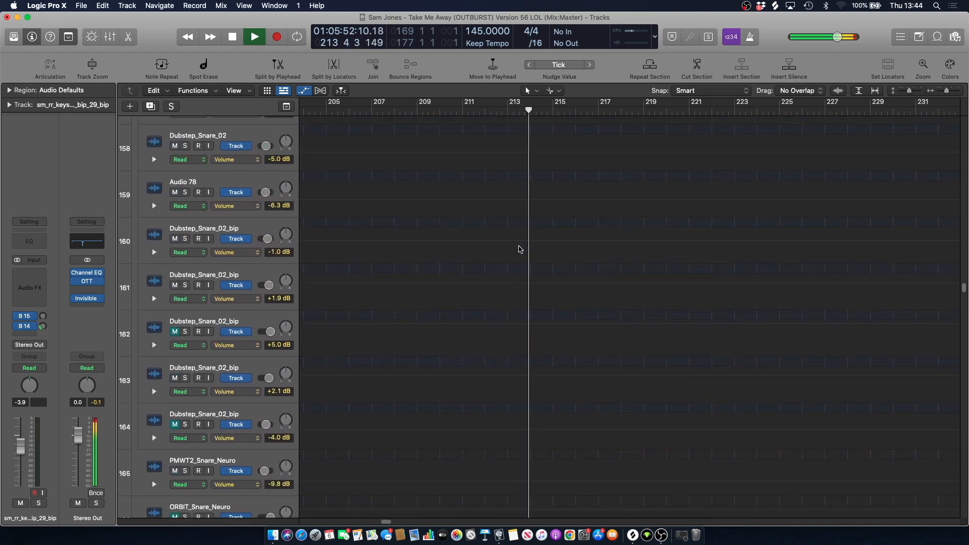
click(502, 112)
scroll(505, 181, down, 8)
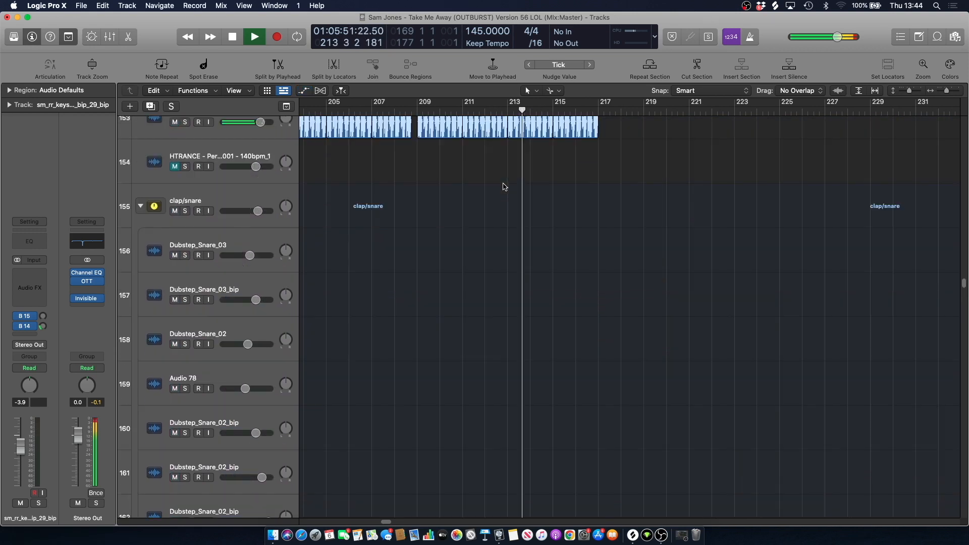
Solo the reverb bounce on track 202 and play it from just before bar 209, then clear the solo.
scroll(508, 212, down, 7)
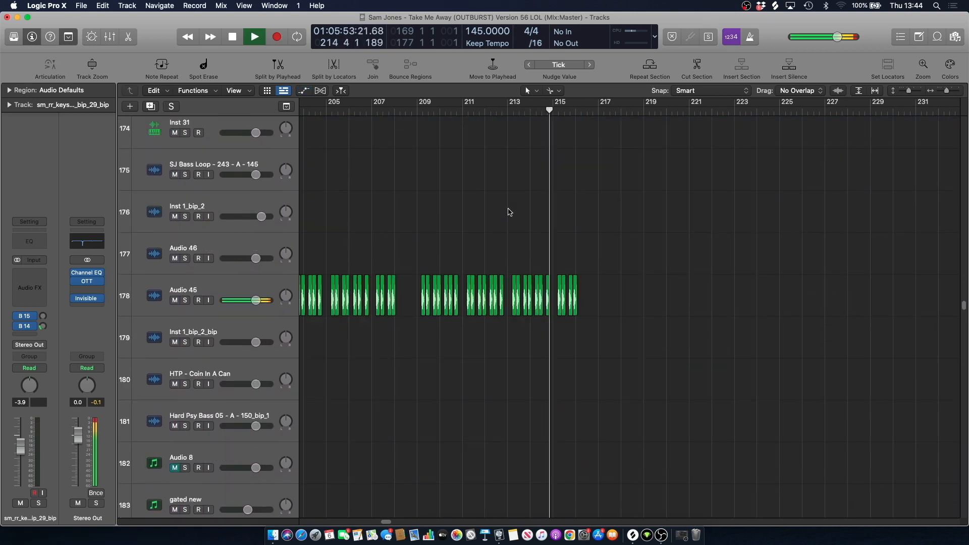
scroll(509, 212, down, 20)
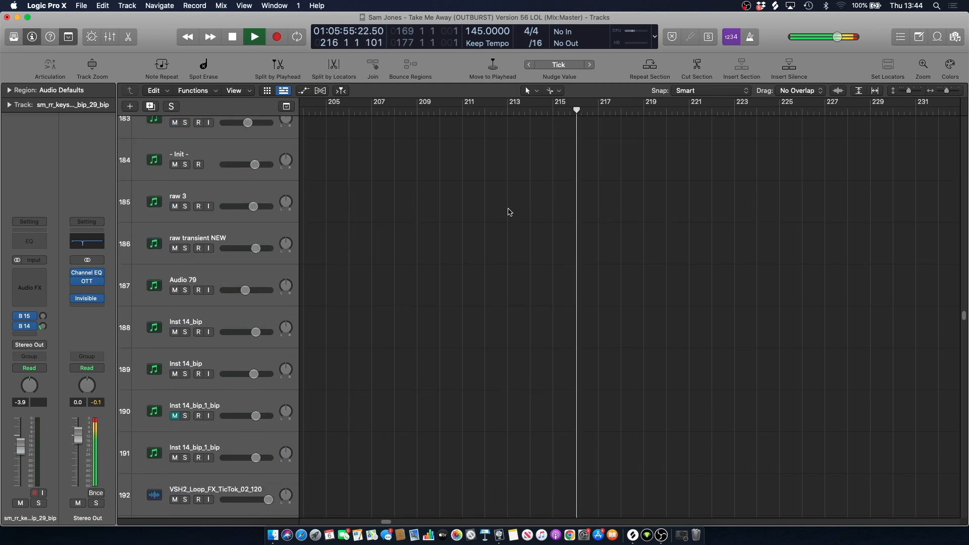
scroll(509, 211, down, 2)
scroll(500, 202, up, 2)
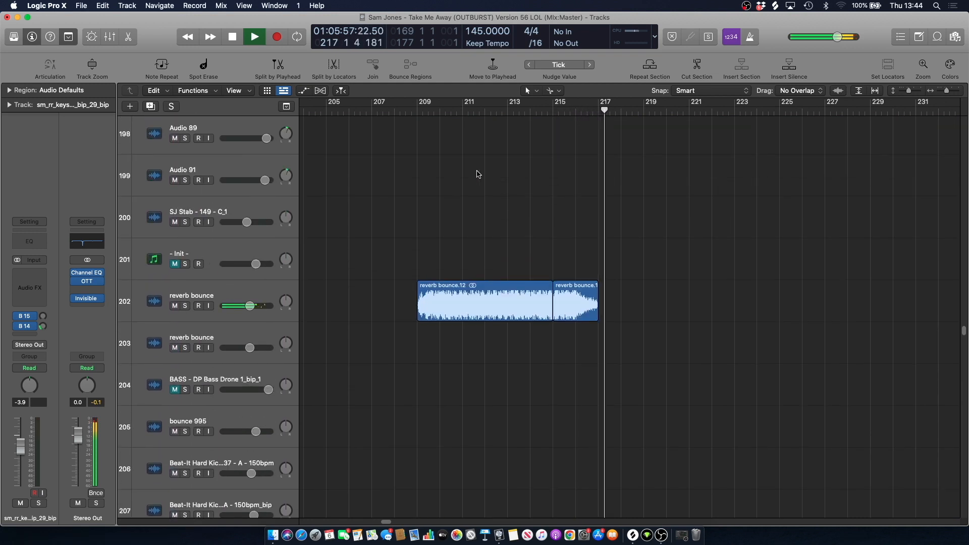
click(413, 113)
key(space)
click(195, 295)
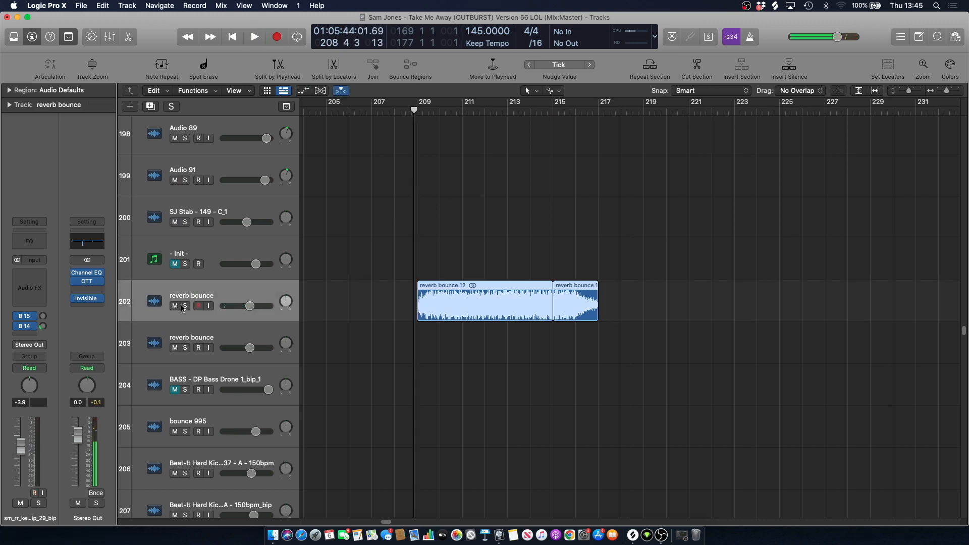
click(185, 306)
key(space)
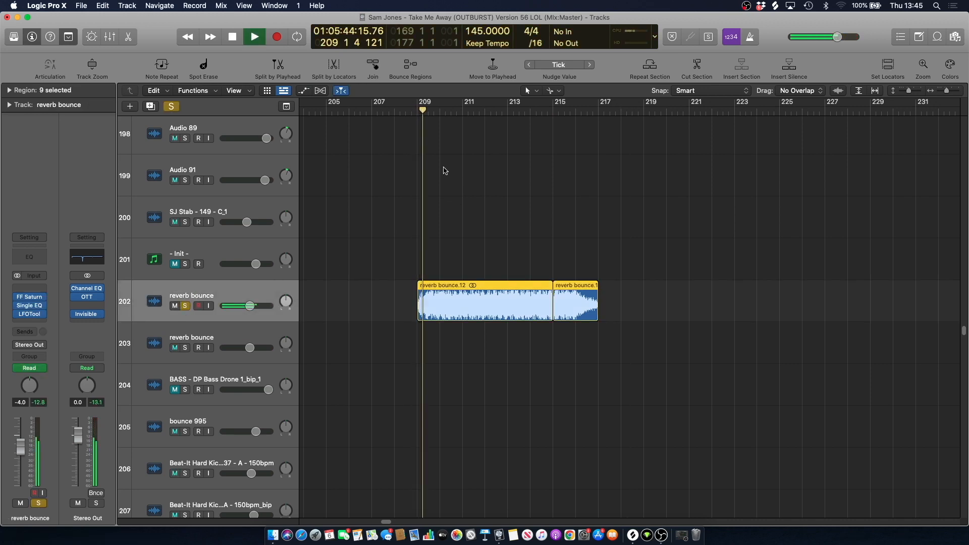
click(186, 306)
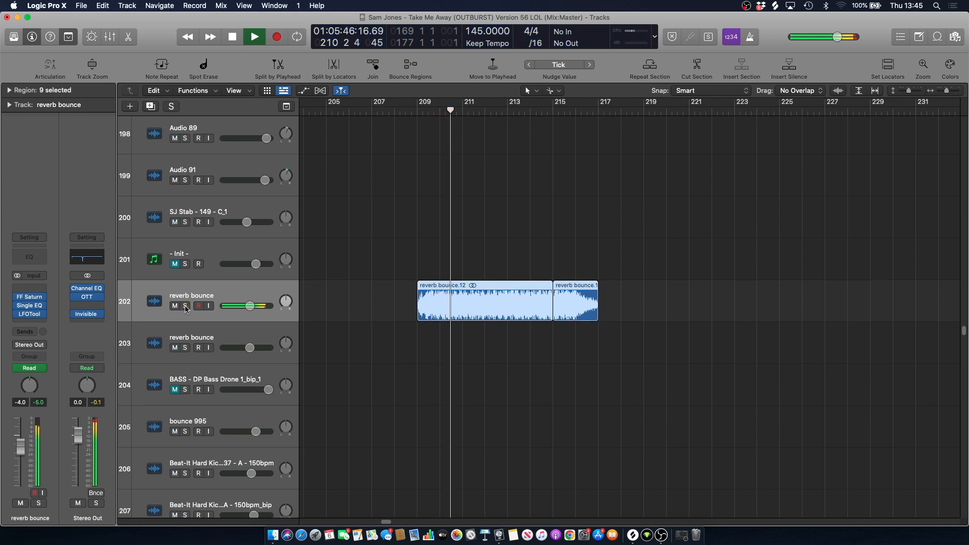
Replay the full mix from bar 213 and review the Inst 15_bip and Alodyian Flute regions around bar 217.
key(space)
click(511, 113)
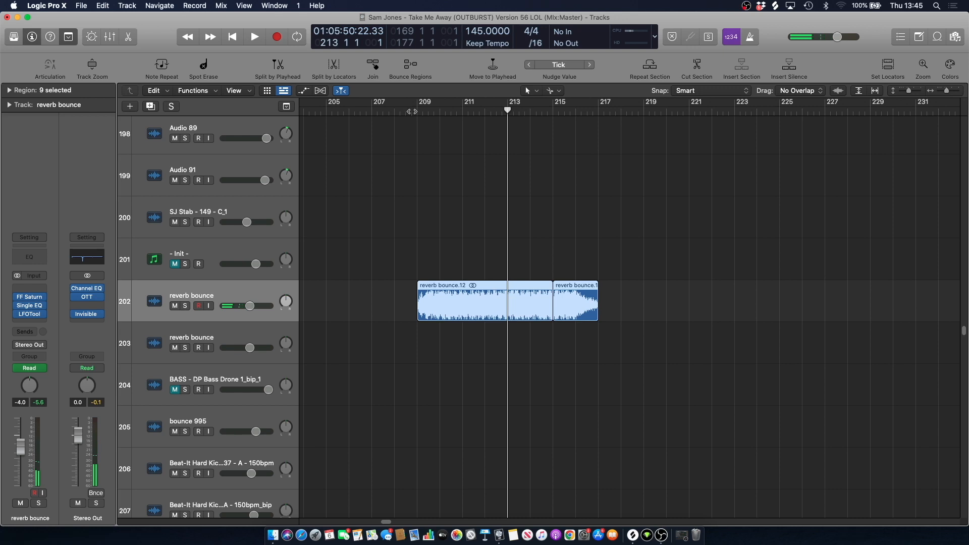
key(space)
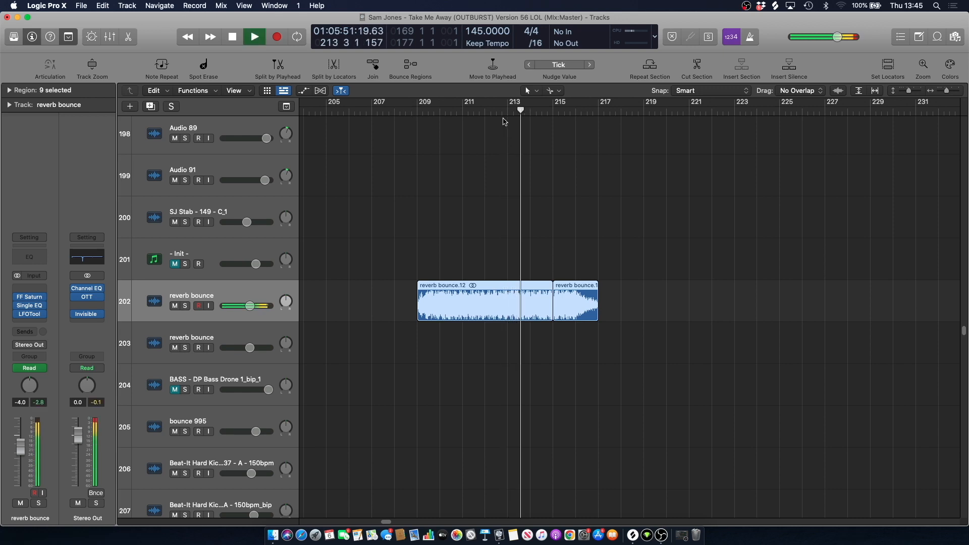
scroll(509, 128, up, 2)
scroll(515, 169, down, 15)
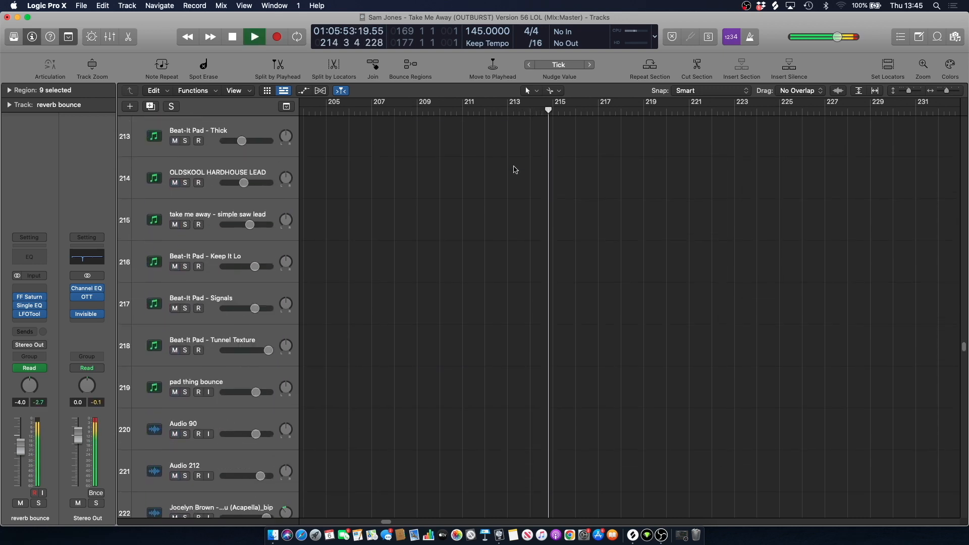
scroll(515, 169, down, 20)
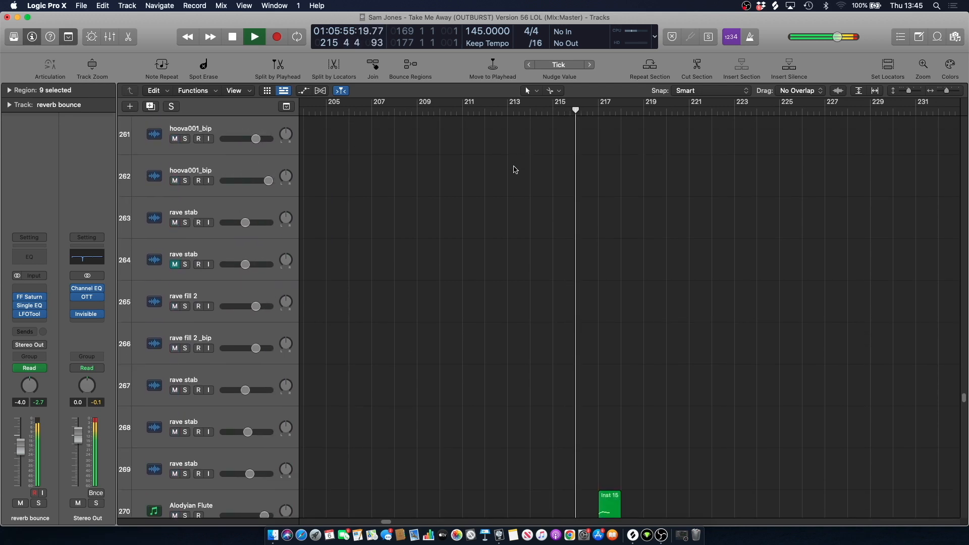
scroll(514, 169, up, 6)
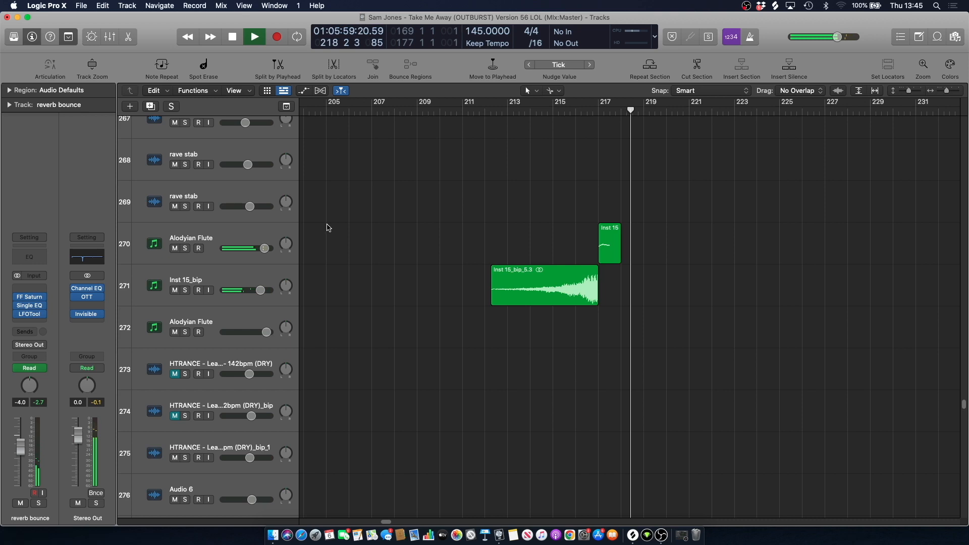
Select the Alodyian Flute track 270, stop playback and set the playhead to bar 217.
click(242, 232)
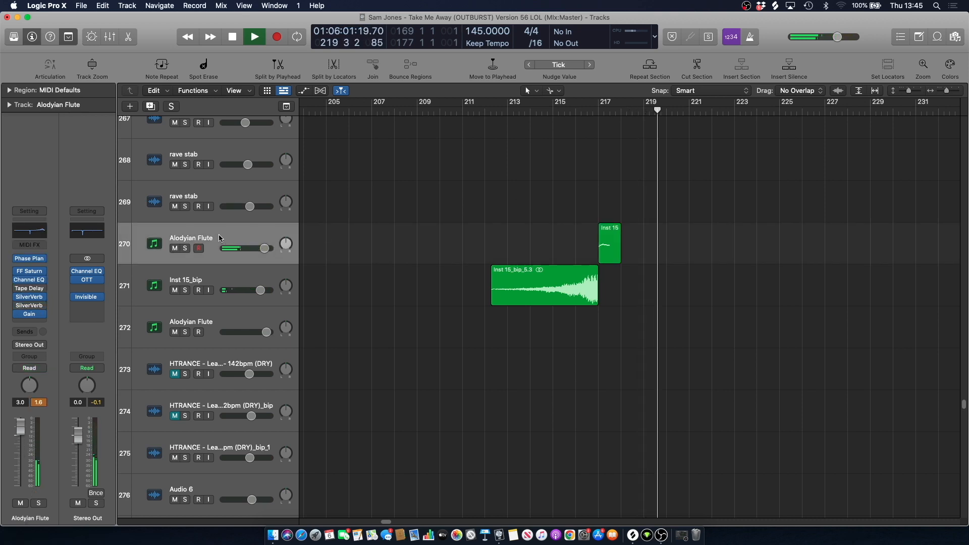
key(space)
click(594, 107)
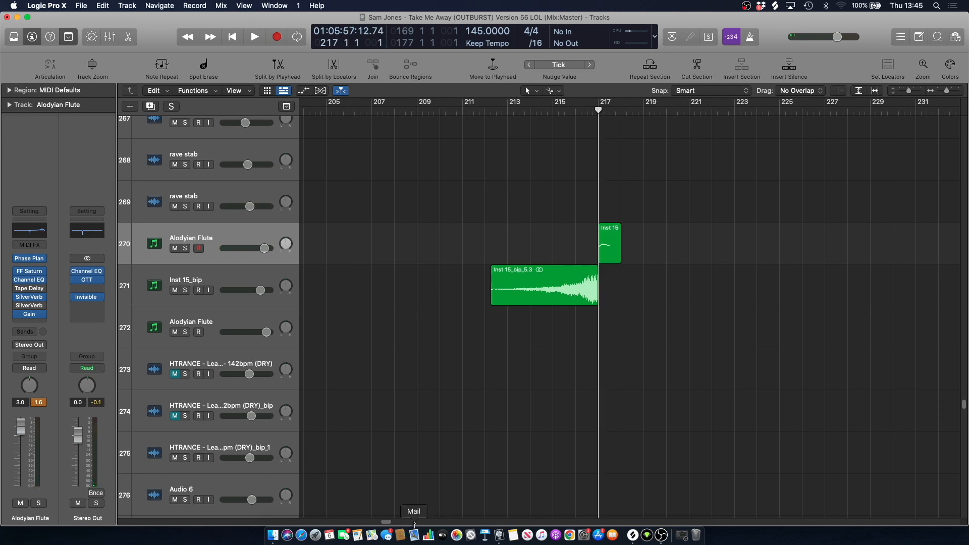
Return to the start of the arrangement, switch to OBS to check the recording, then minimise its window.
drag(386, 524, 305, 523)
click(661, 536)
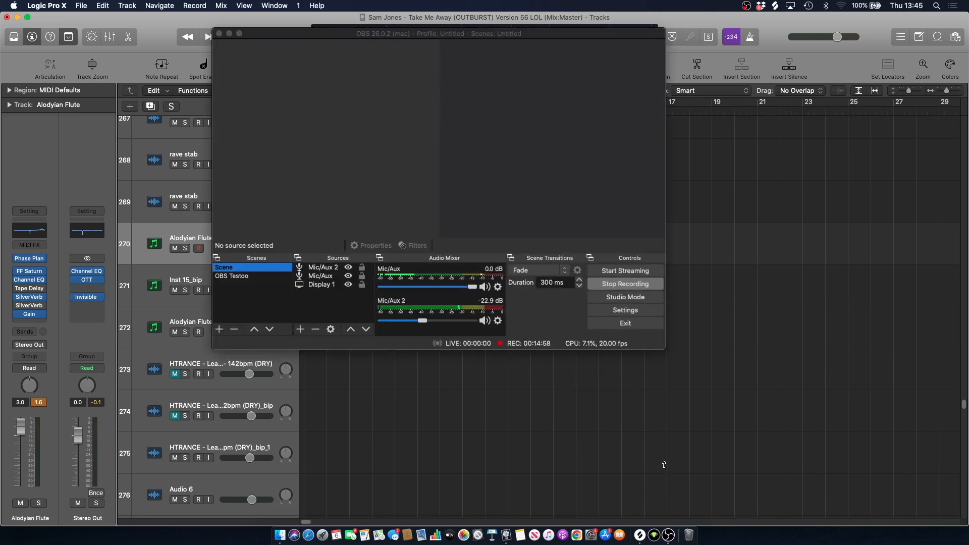
click(230, 33)
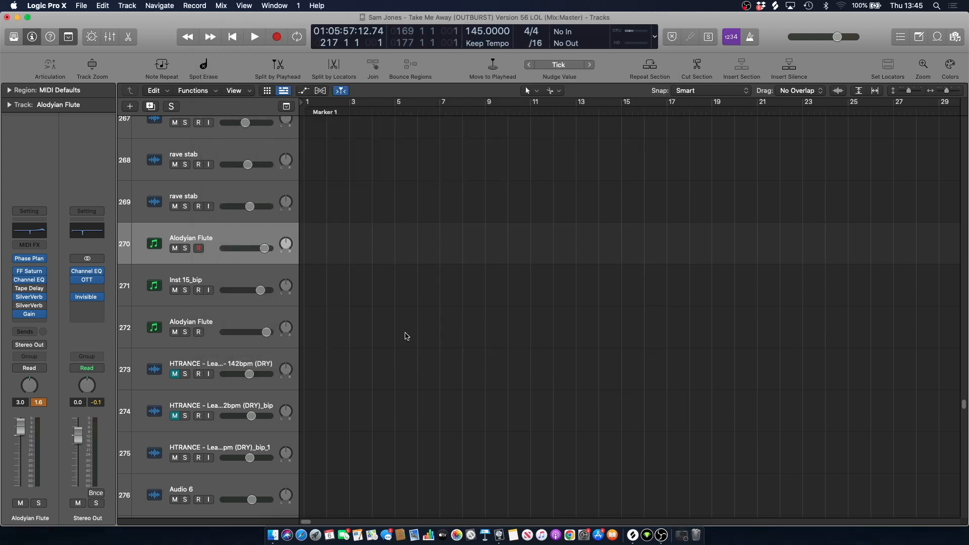